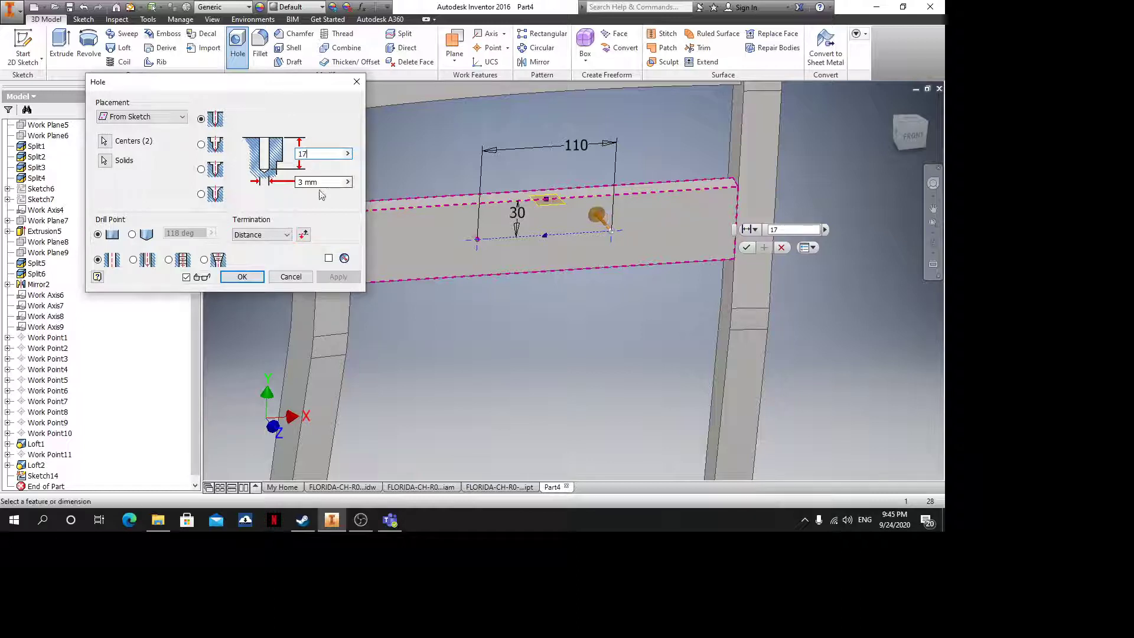
Create the two sketch-placed holes in the lower rail, 17 mm deep and 9 mm in diameter, and hide the work plane
key(Tab)
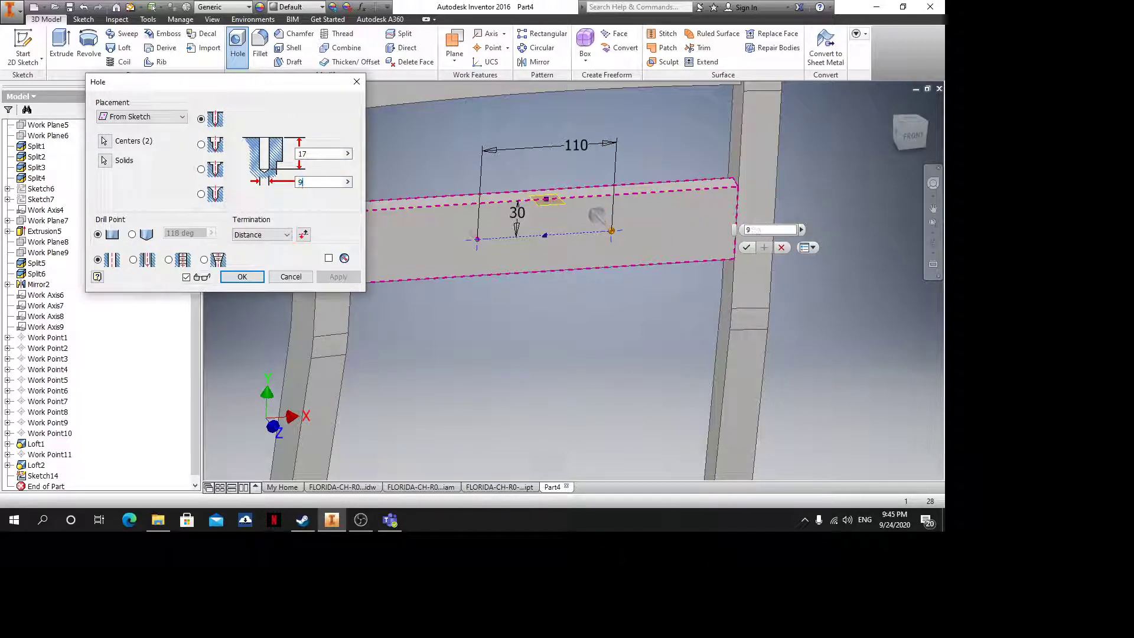
key(Return)
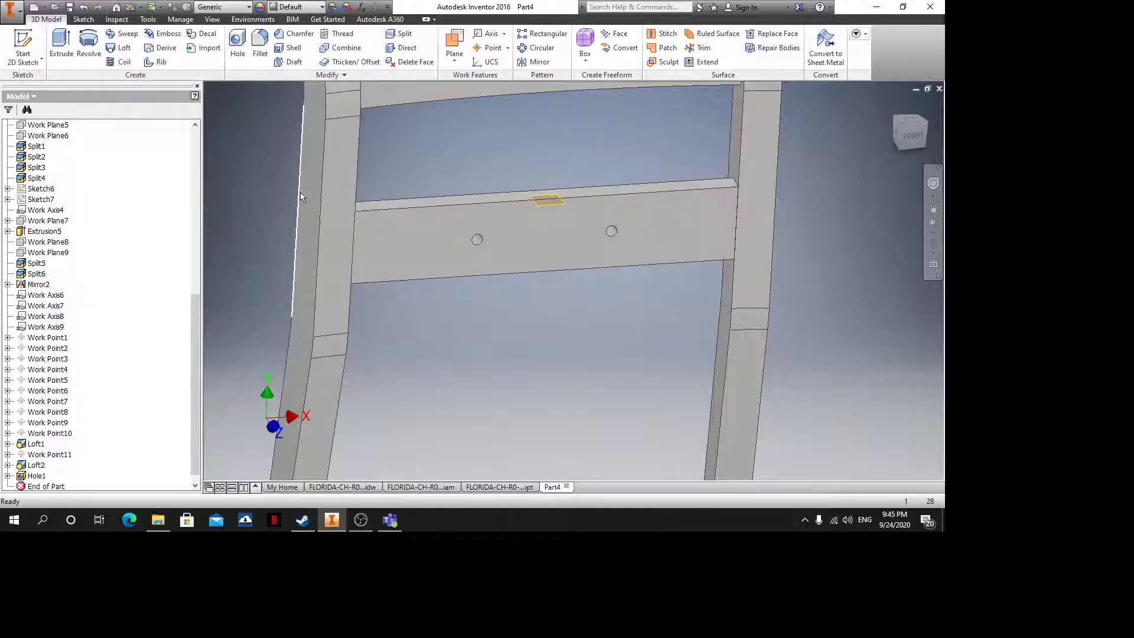
right_click(553, 204)
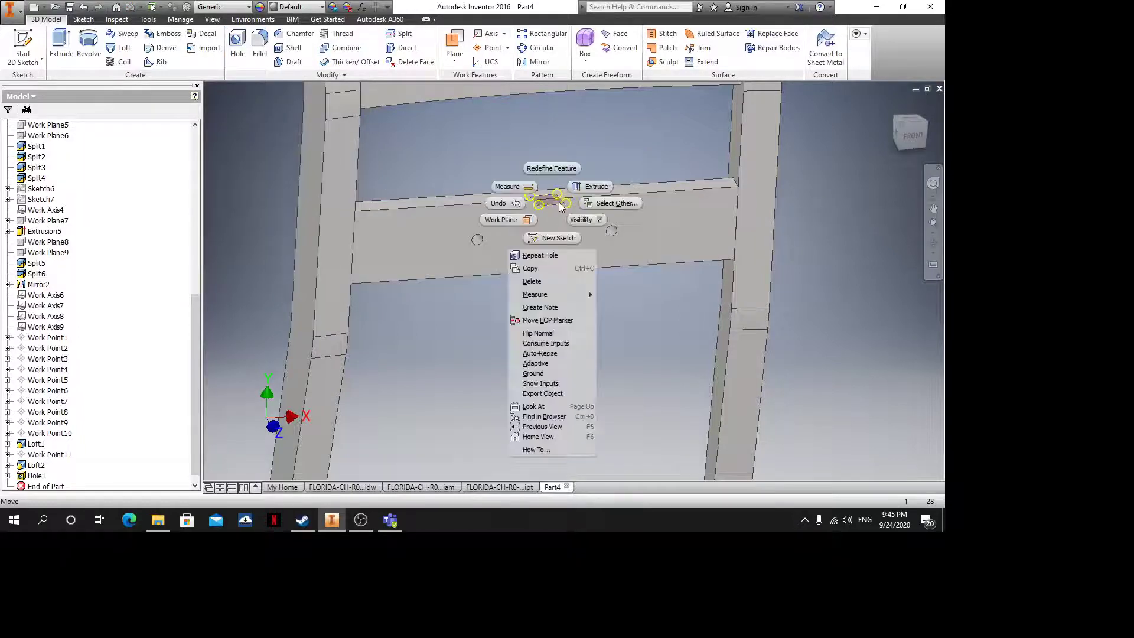
click(584, 221)
Inspect the lower rail's top face and the joint where the rail's end meets the side leg
middle_drag(506, 279, 607, 204)
scroll(512, 222, up, 3)
shift+middle_drag(511, 223, 506, 359)
scroll(477, 202, down, 6)
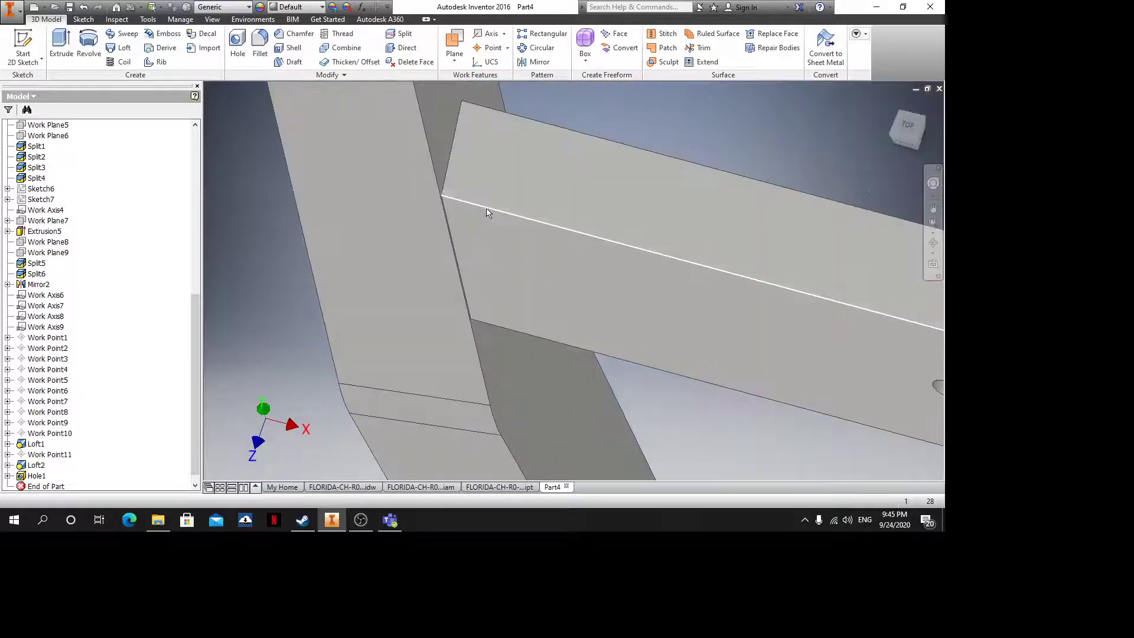
scroll(477, 210, up, 3)
scroll(461, 210, down, 2)
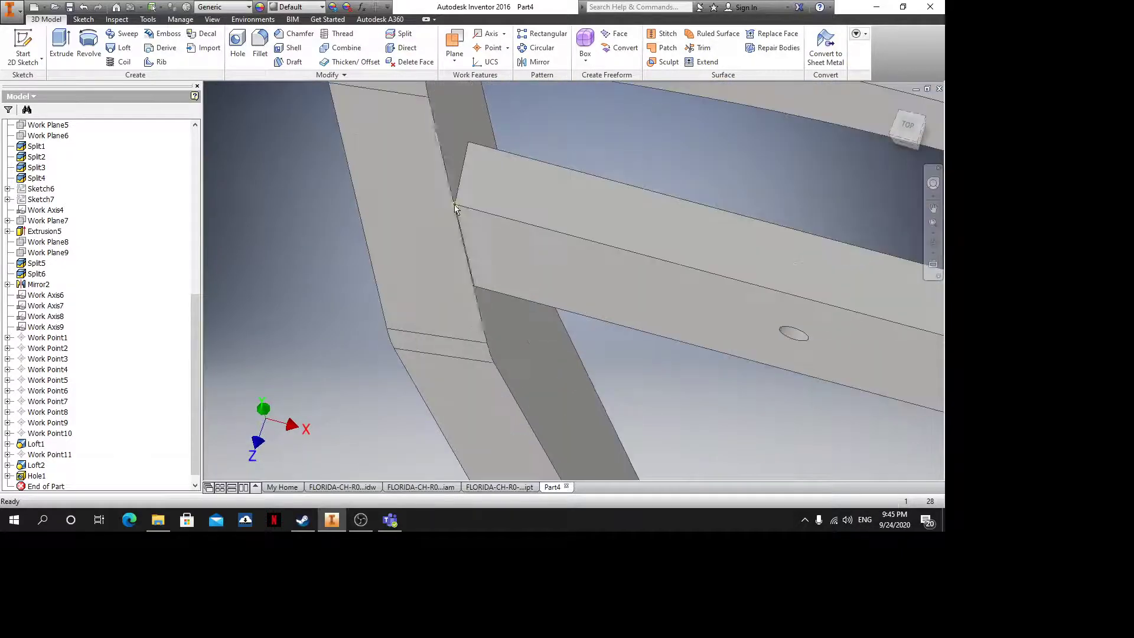
scroll(484, 273, down, 5)
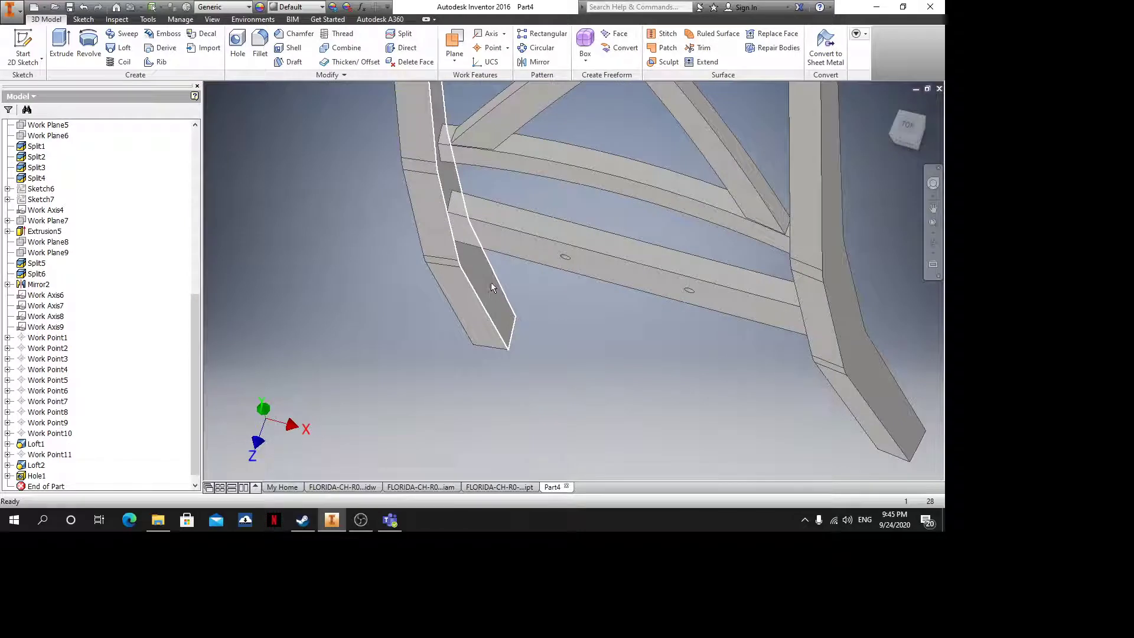
middle_drag(491, 282, 464, 283)
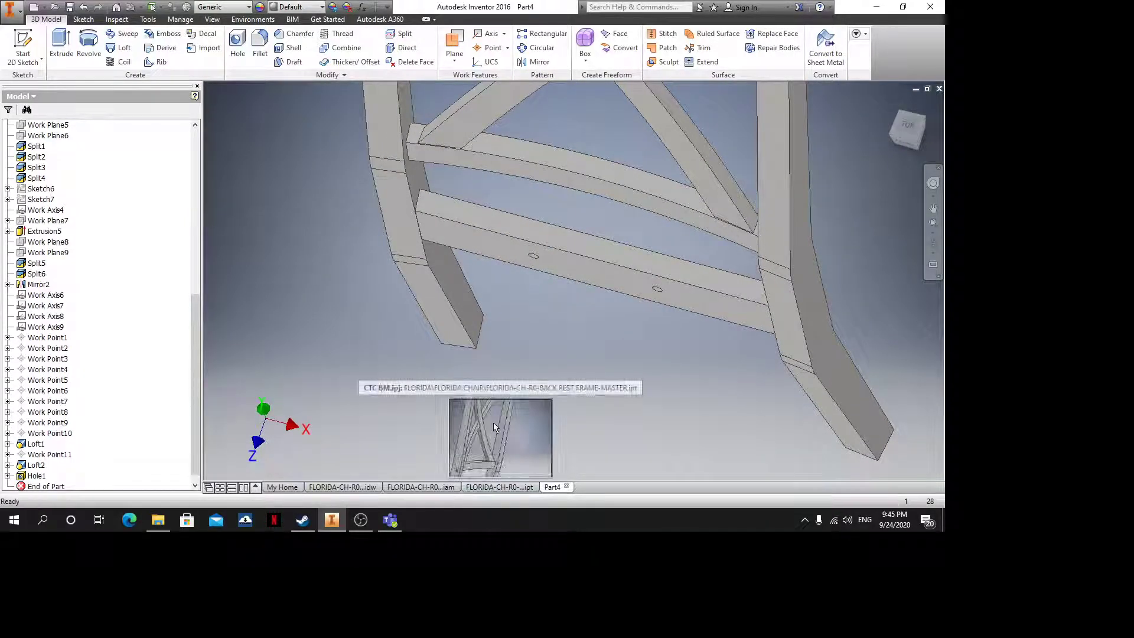
Switch to the FLORIDA-CH-R0-BACK REST FRAME-MASTER part and move the End of Part marker below Sketch14
click(499, 486)
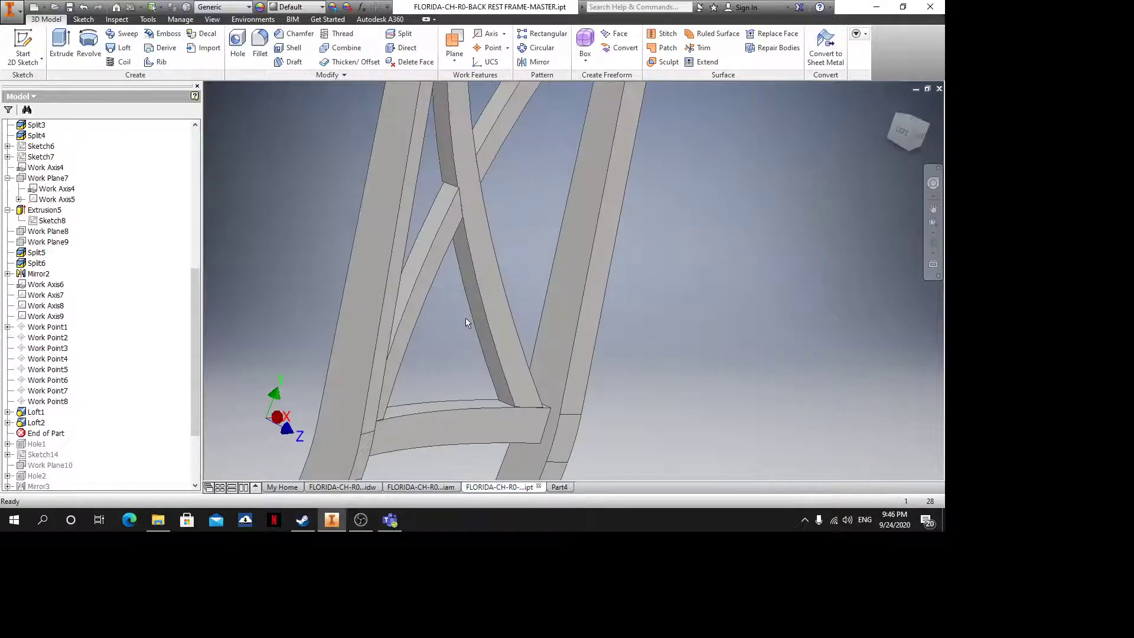
middle_drag(502, 177, 523, 126)
scroll(119, 362, down, 3)
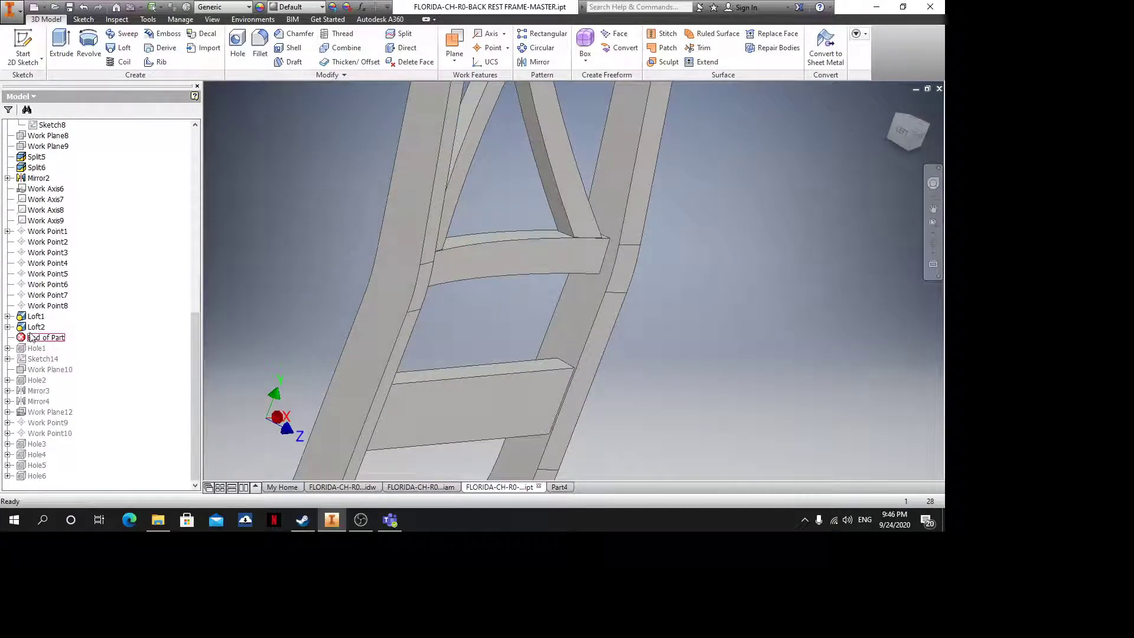
drag(26, 348, 33, 370)
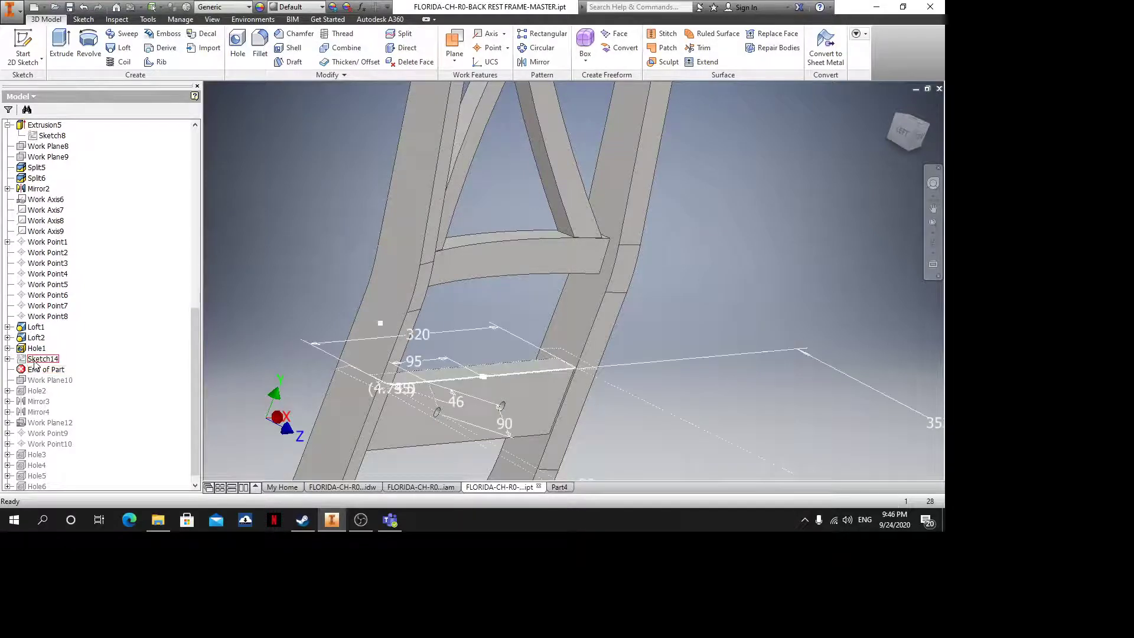
Open Sketch14 for editing and move its 320 mm dimension to the open area in front of the rail
right_click(34, 361)
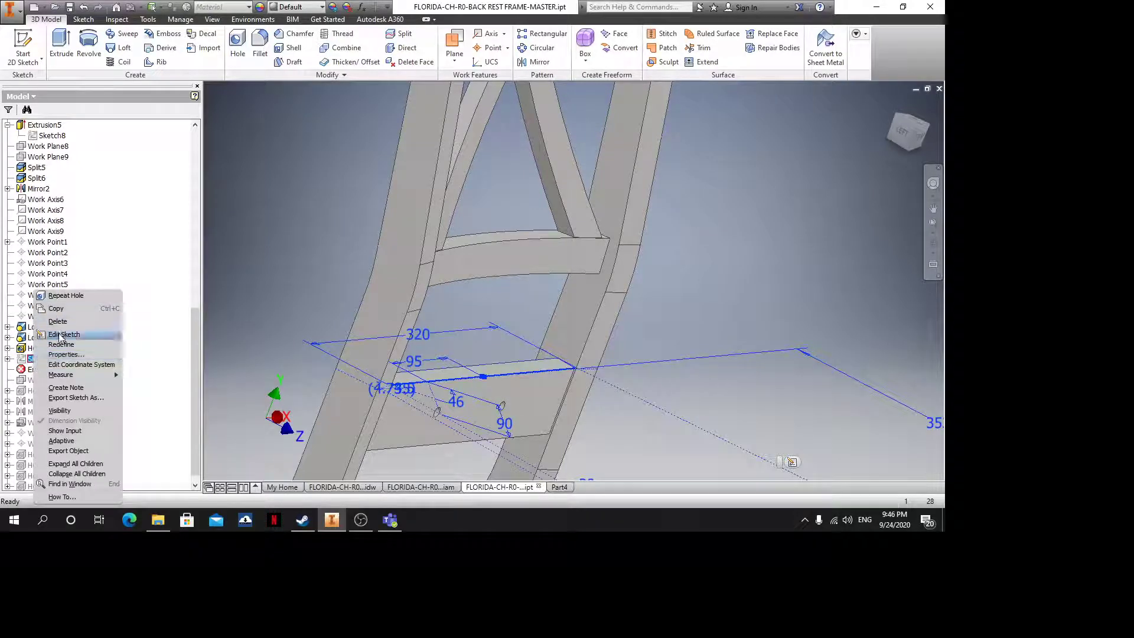
click(60, 334)
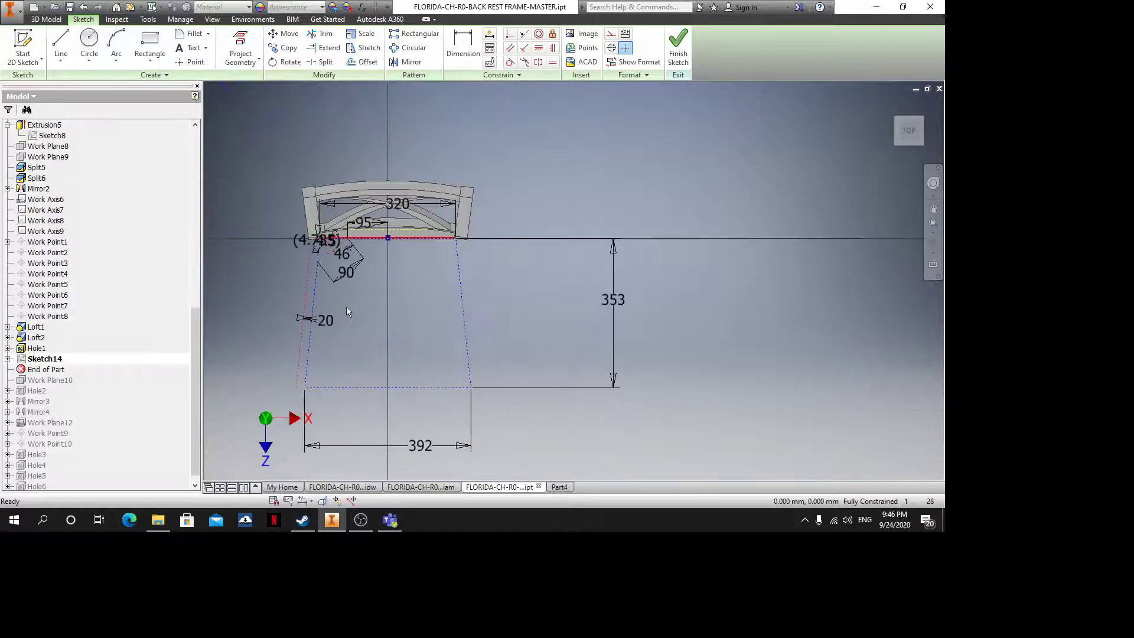
key(F2)
mouse_move(532, 367)
mouse_down()
mouse_move(518, 293)
mouse_move(501, 306)
mouse_move(499, 345)
mouse_up()
middle_drag(499, 345, 509, 405)
mouse_move(599, 339)
middle_down()
mouse_move(606, 385)
mouse_move(632, 426)
middle_up()
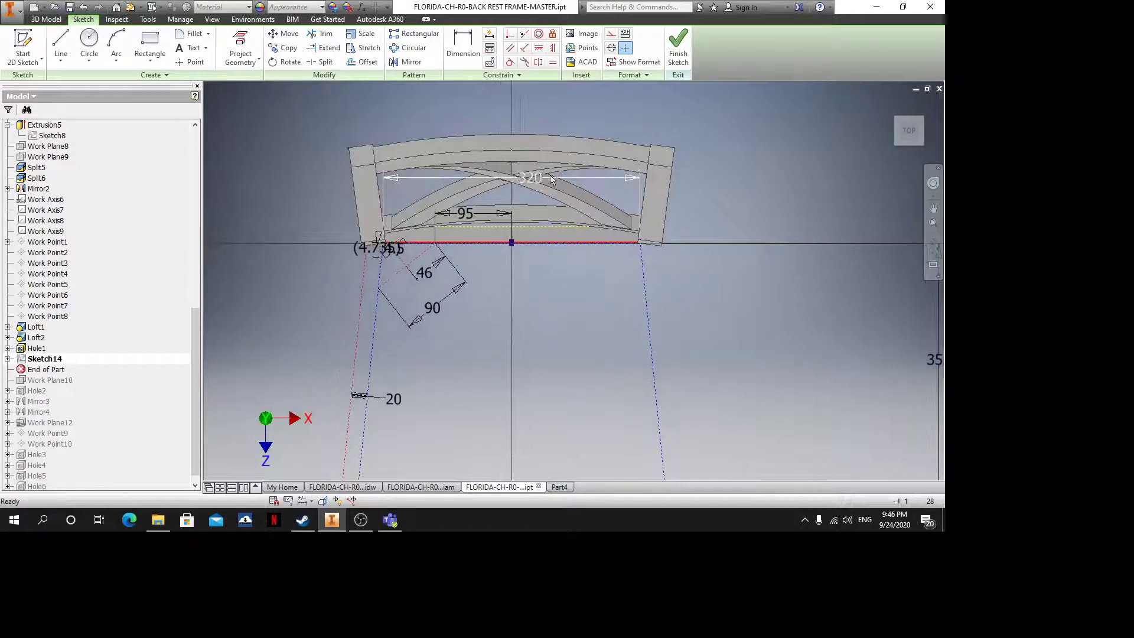
drag(531, 179, 518, 283)
Examine the reference sketch's dimensions and angled lines near the corner between the rail and the leg
scroll(401, 277, up, 5)
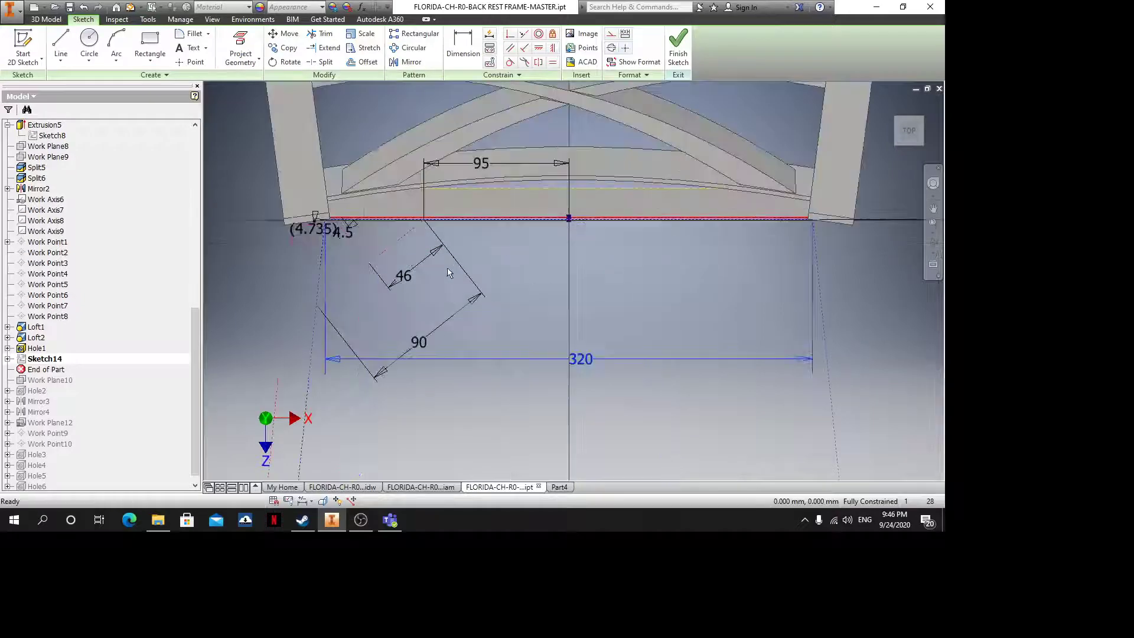
middle_drag(450, 256, 454, 288)
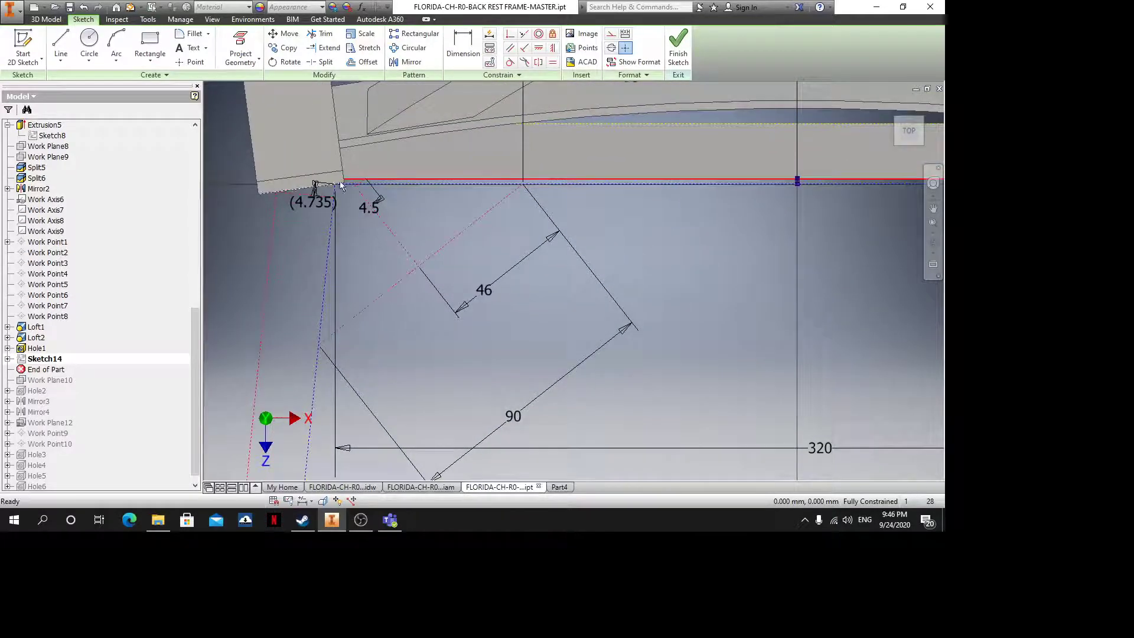
scroll(366, 190, down, 5)
scroll(356, 198, up, 6)
middle_drag(365, 209, 382, 232)
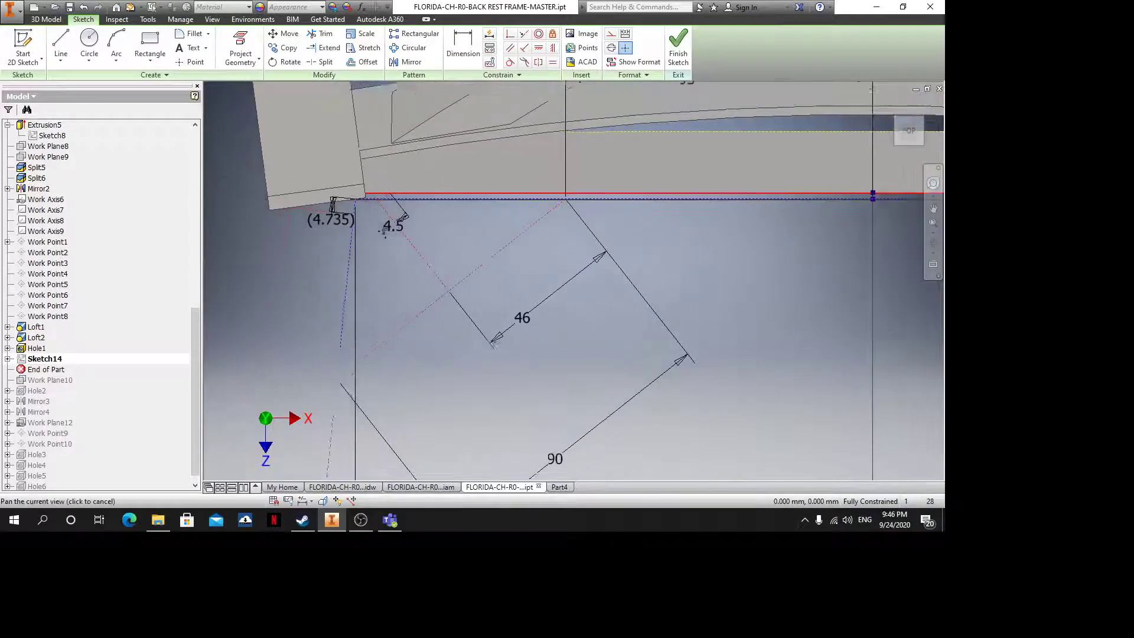
drag(385, 231, 394, 241)
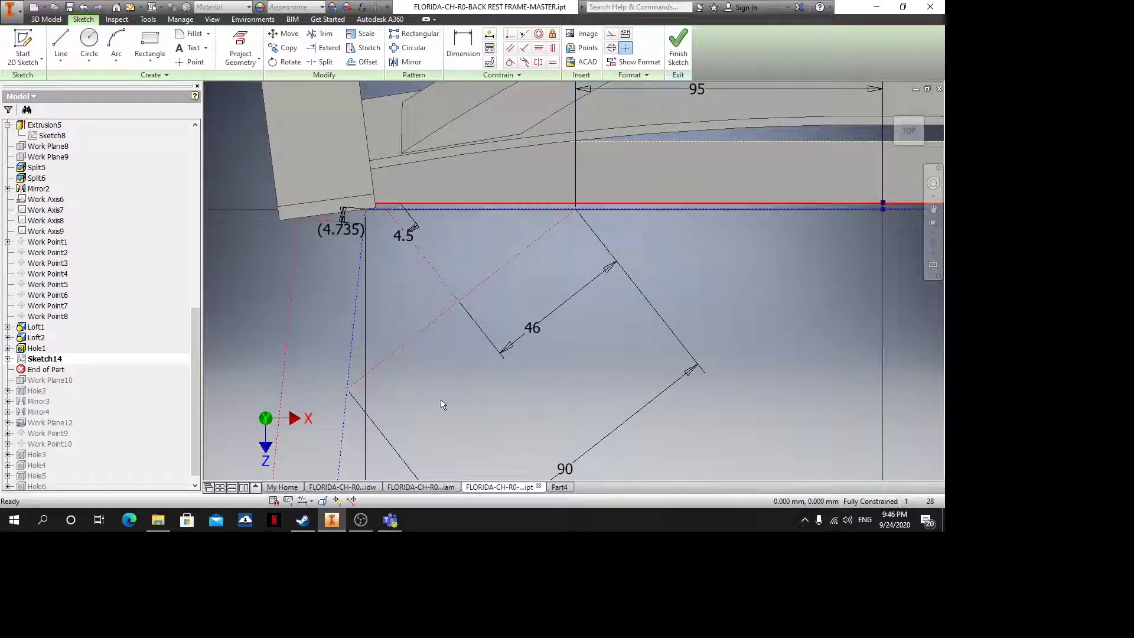
scroll(442, 404, down, 3)
Return to Part4 and start a new sketch on the lower rail's top face
click(552, 487)
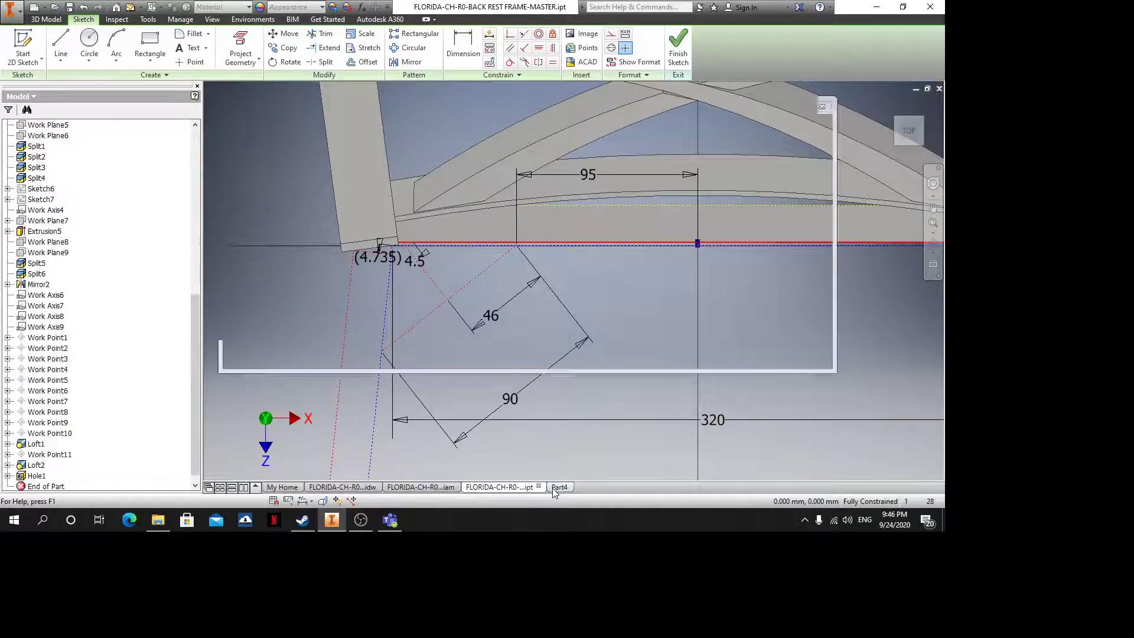
scroll(531, 266, up, 3)
click(487, 208)
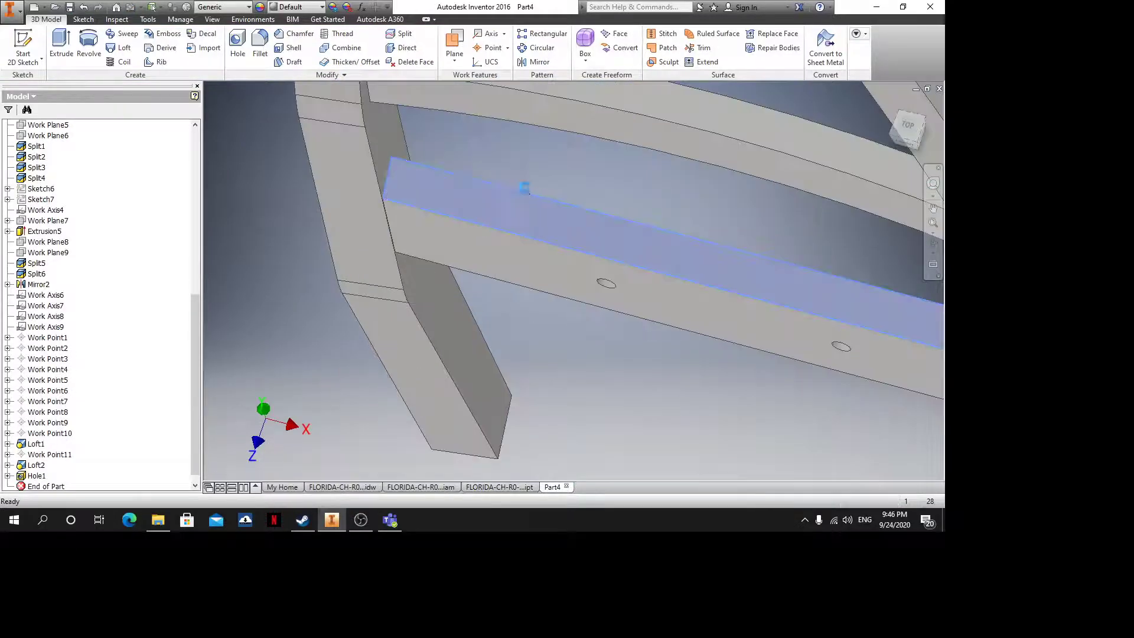
click(484, 192)
scroll(505, 205, up, 5)
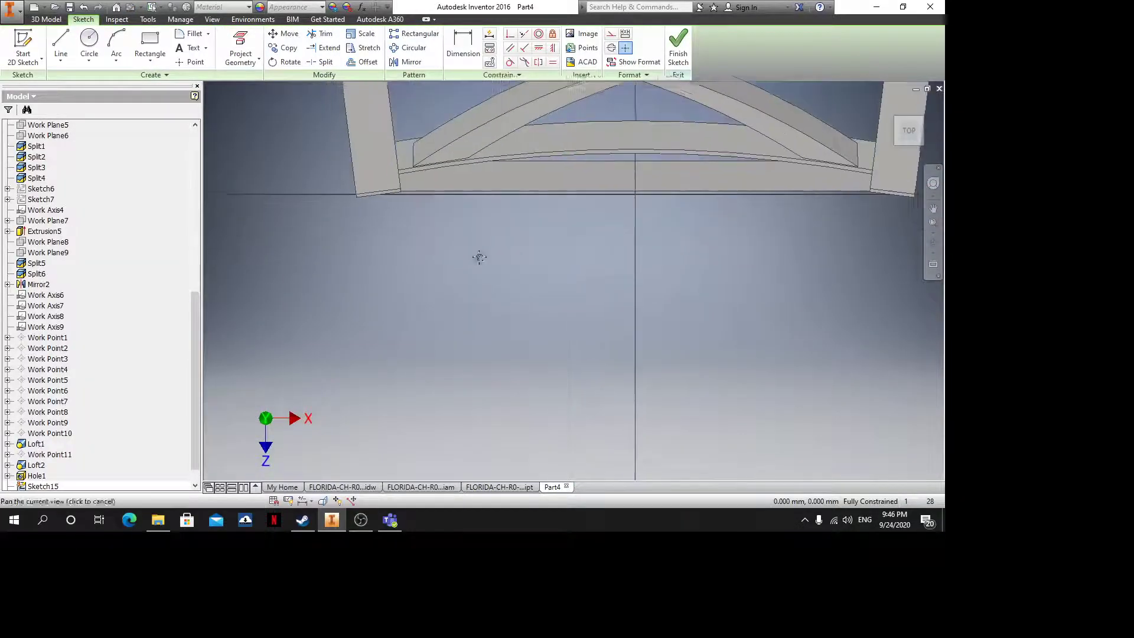
scroll(495, 248, down, 3)
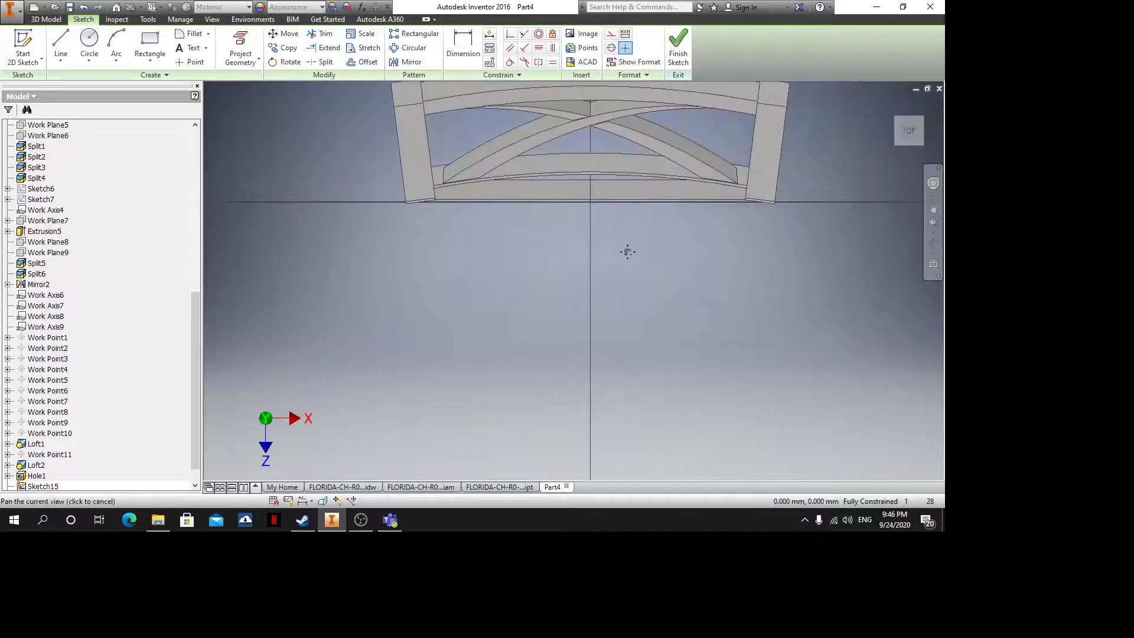
Project the lower rail's front edge and the adjoining front edges of both legs into the sketch
click(240, 49)
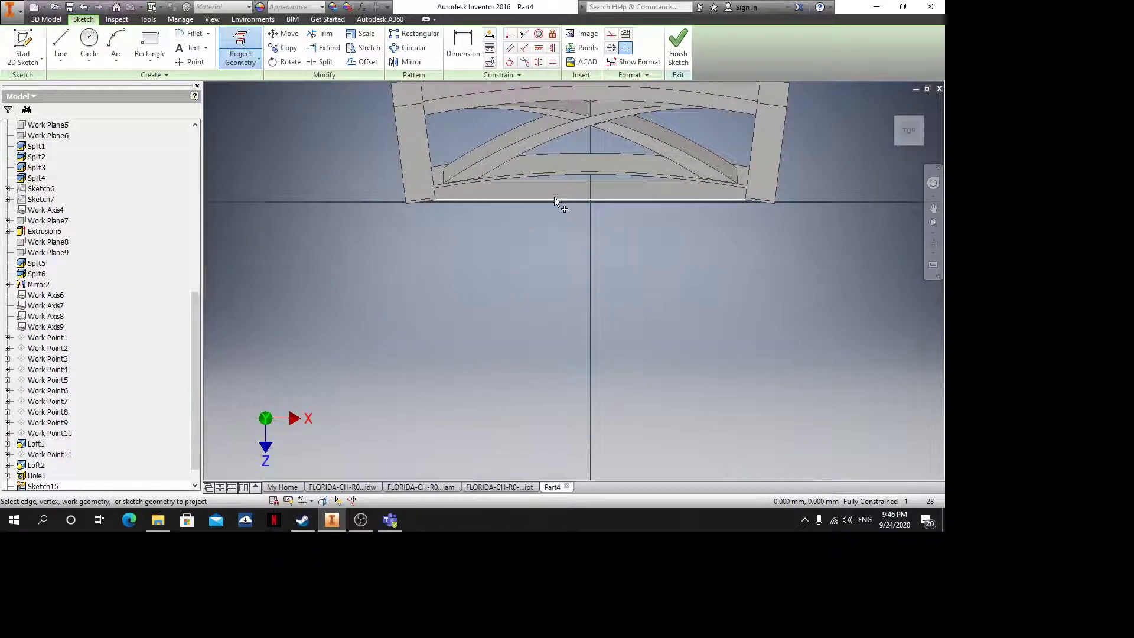
scroll(474, 206, up, 3)
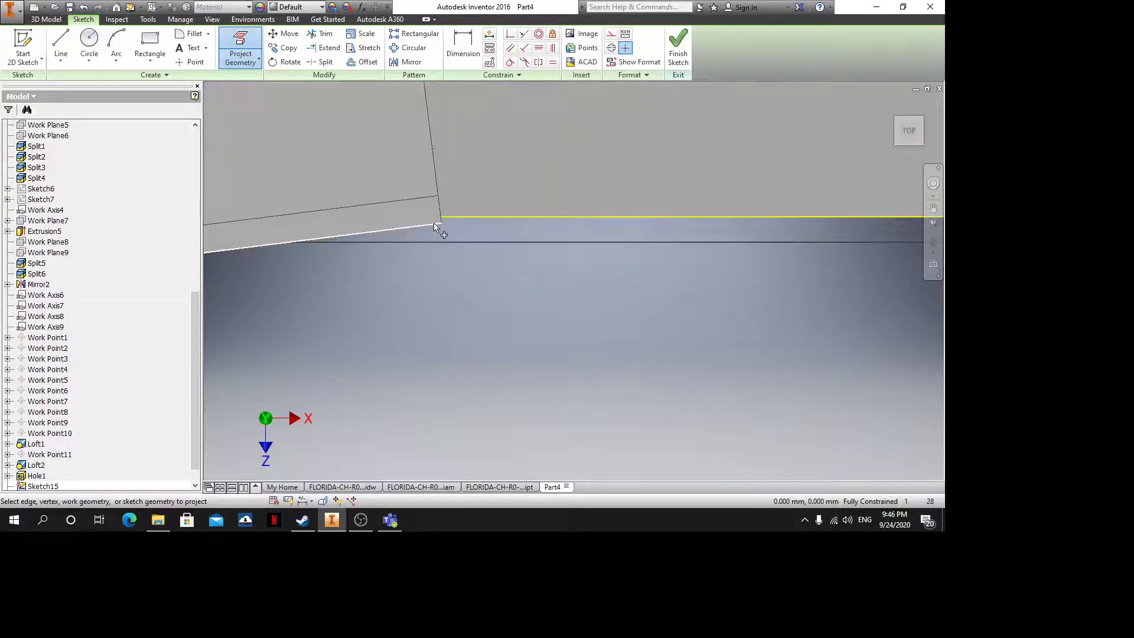
click(434, 223)
scroll(440, 222, up, 4)
scroll(470, 214, down, 2)
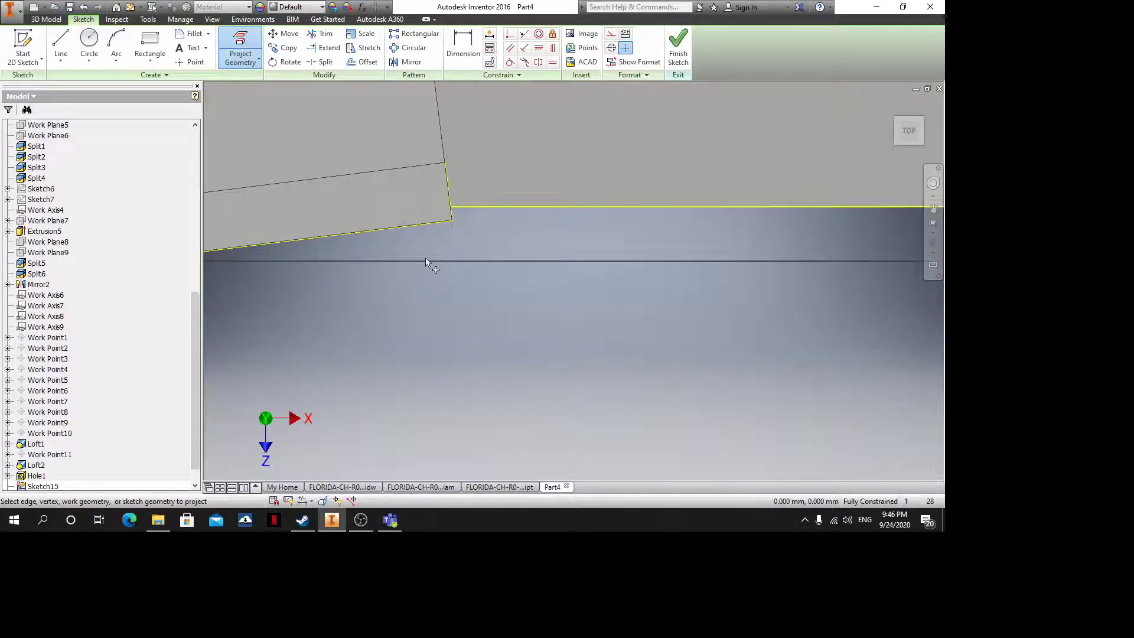
scroll(426, 260, down, 4)
middle_drag(705, 301, 401, 260)
middle_drag(691, 257, 370, 258)
middle_drag(667, 222, 395, 247)
scroll(626, 219, up, 4)
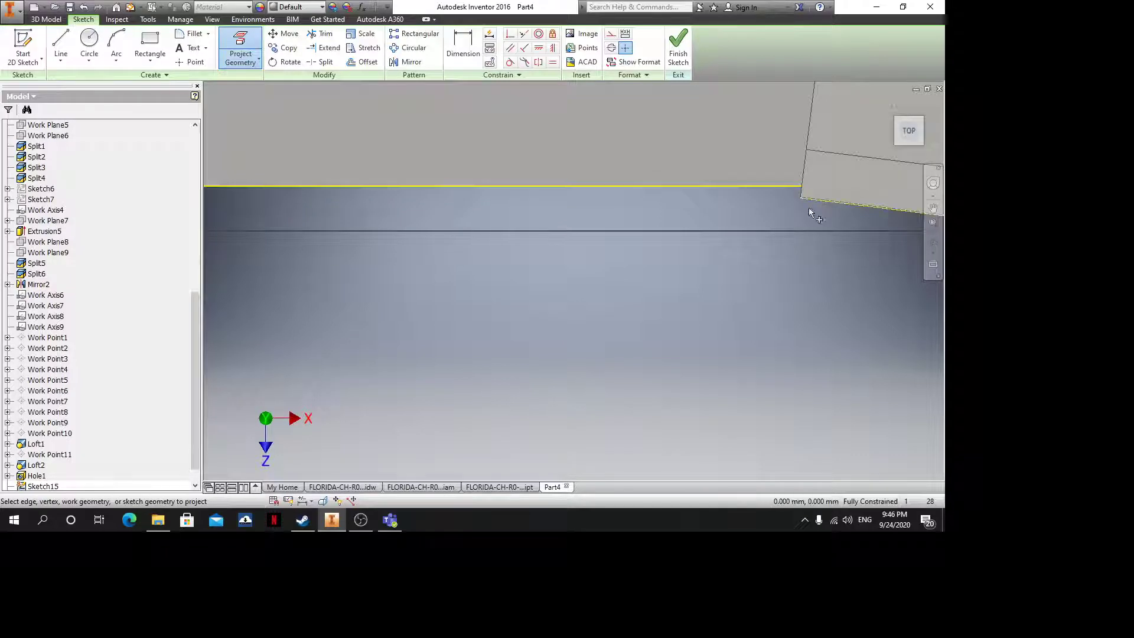
scroll(650, 236, down, 5)
middle_drag(490, 268, 718, 267)
key(Escape)
Hide all seven solid bodies, Solid1 through Solid7
scroll(431, 260, down, 5)
scroll(81, 221, up, 9)
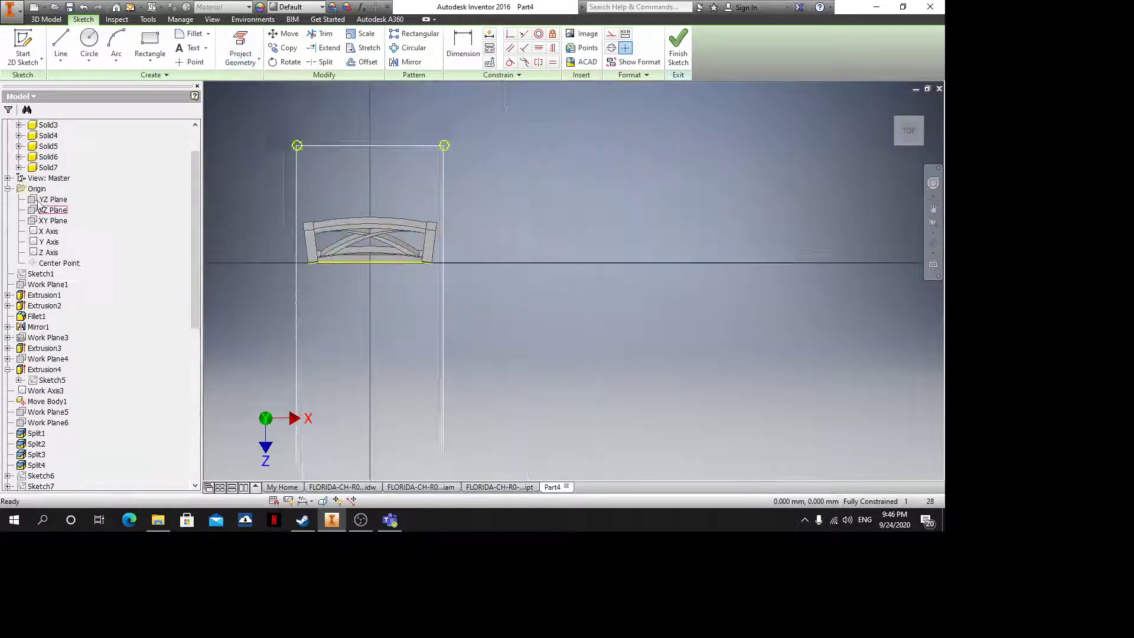
scroll(37, 203, up, 2)
click(48, 146)
shift+click(48, 210)
right_click(49, 210)
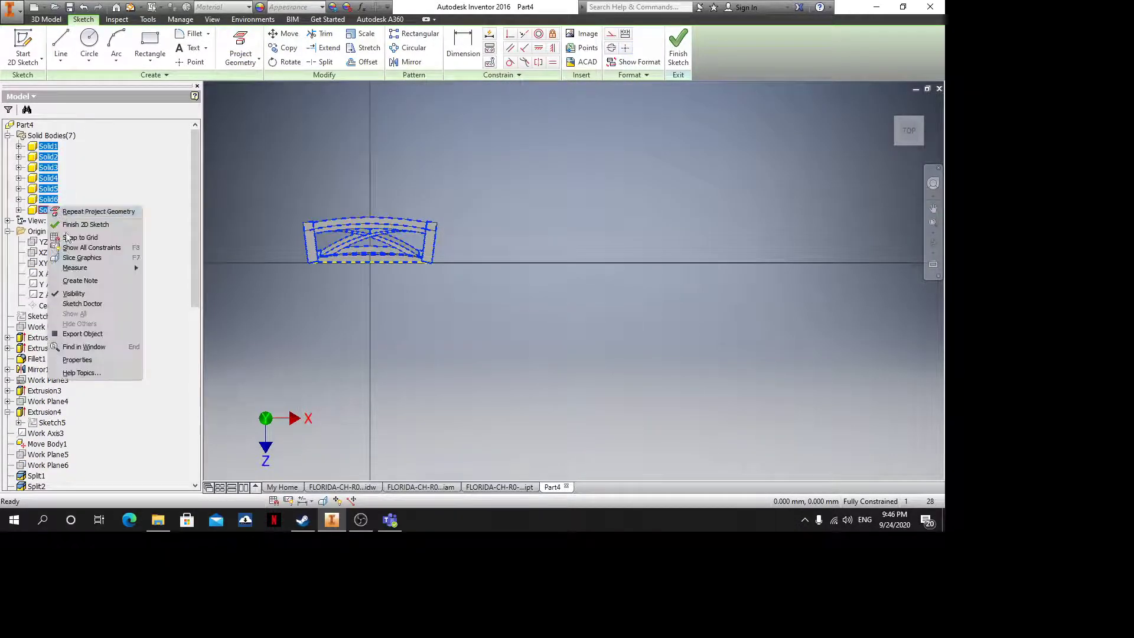
click(70, 294)
Convert all the projected edges in the sketch to construction lines
scroll(405, 276, up, 3)
middle_drag(446, 275, 709, 282)
drag(710, 284, 328, 198)
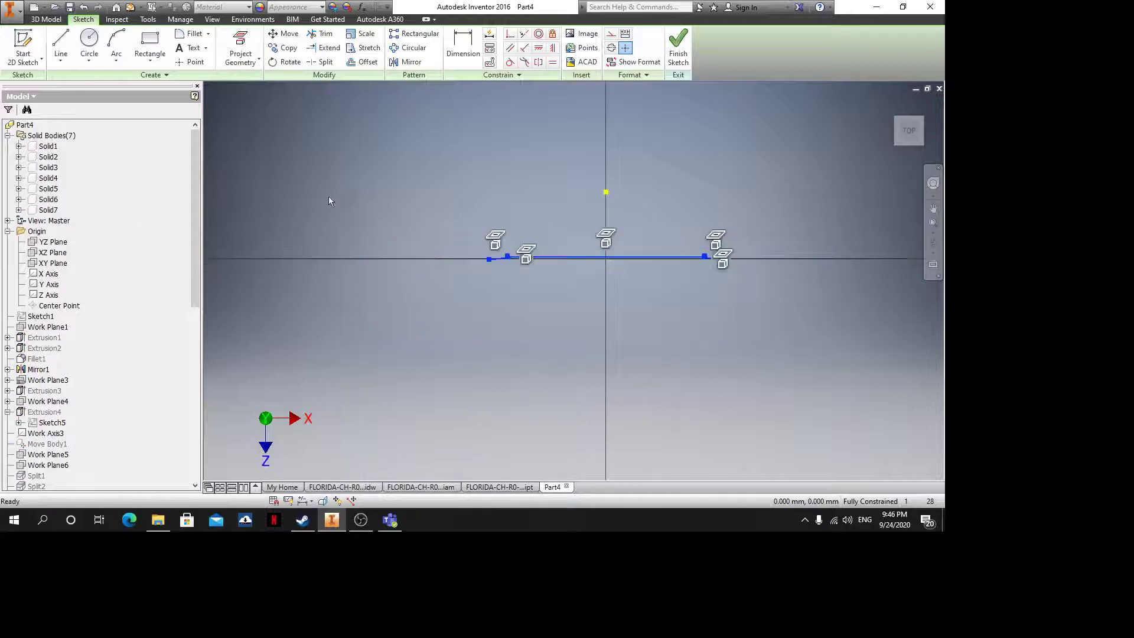
click(612, 38)
click(674, 180)
Draw a closed trapezoid about 26 mm deep in front of the projected rail edge, with its longer parallel side facing away from the rail
scroll(520, 286, up, 3)
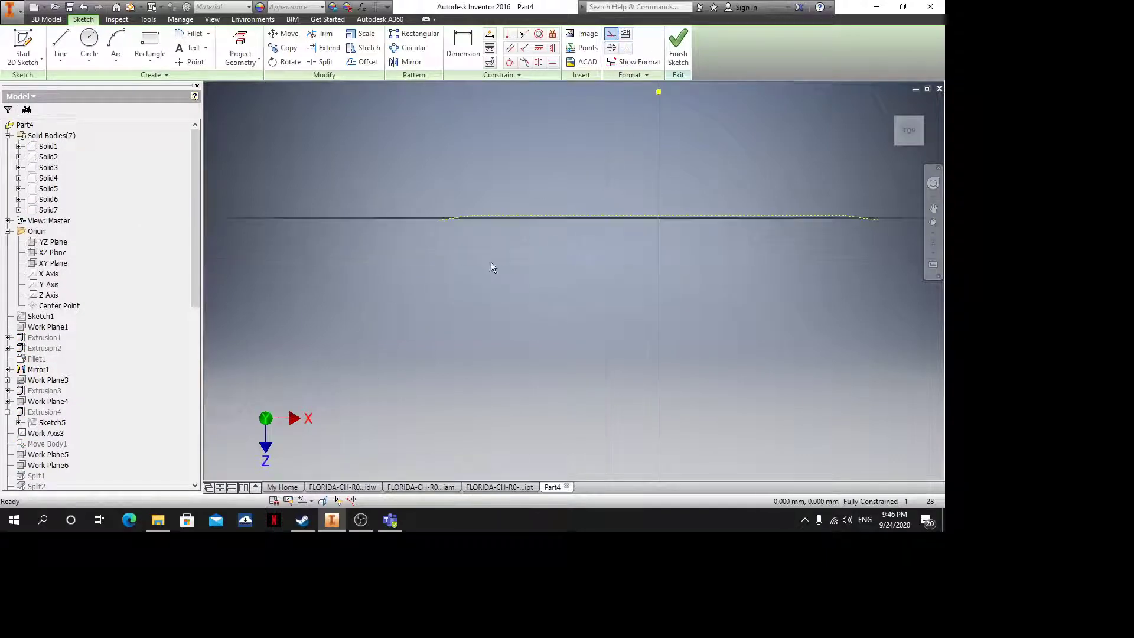
scroll(495, 269, up, 2)
middle_drag(508, 278, 416, 256)
scroll(415, 254, down, 3)
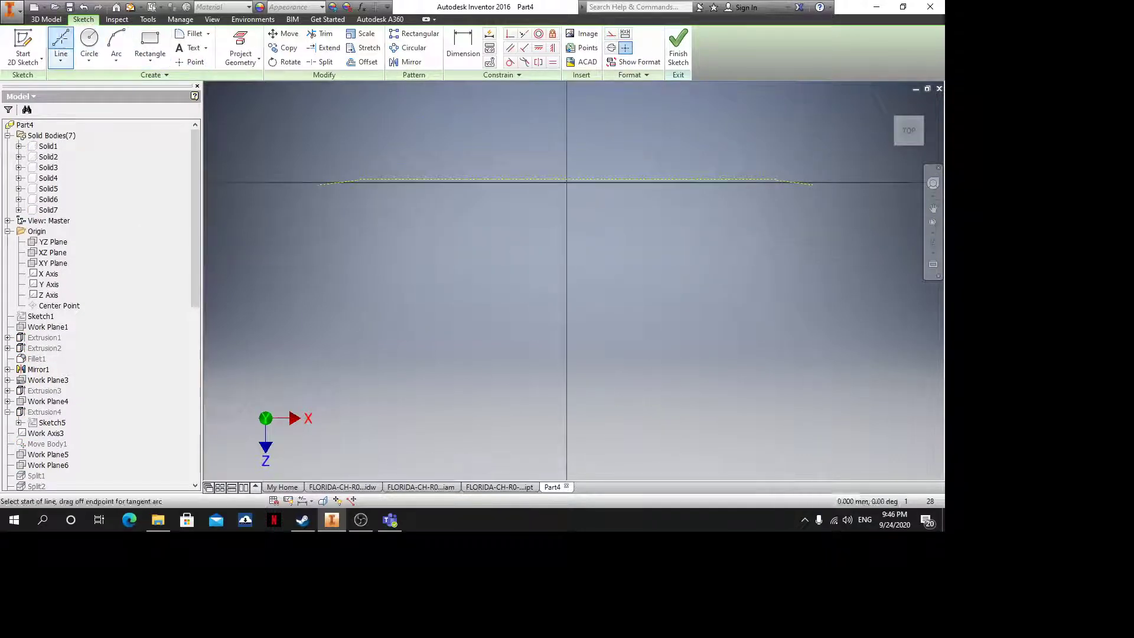
click(61, 44)
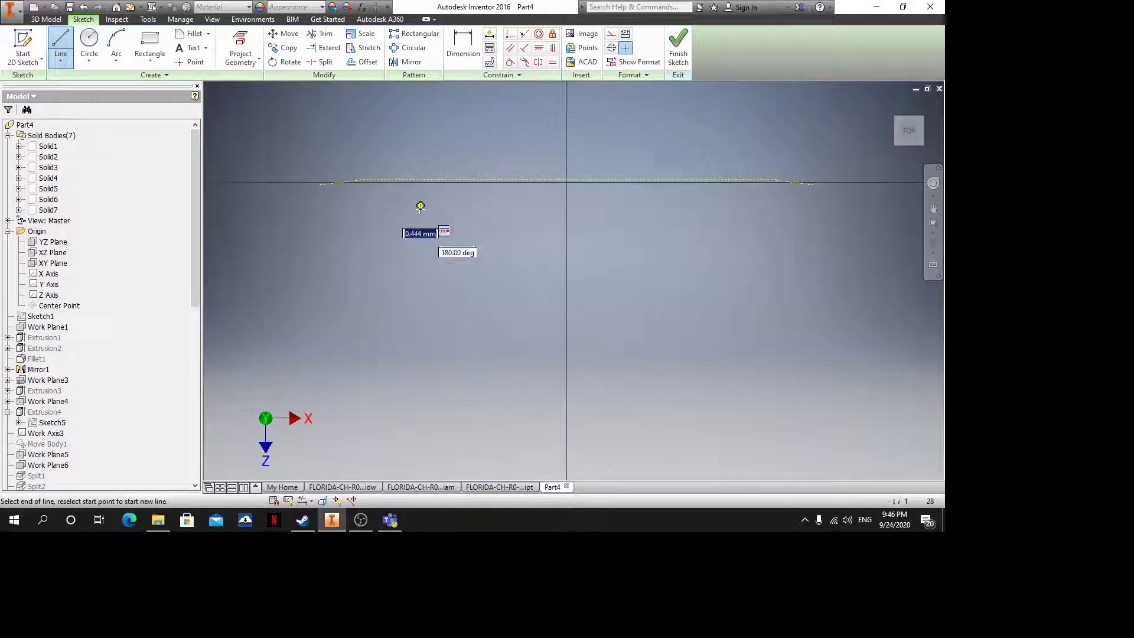
click(396, 240)
click(772, 241)
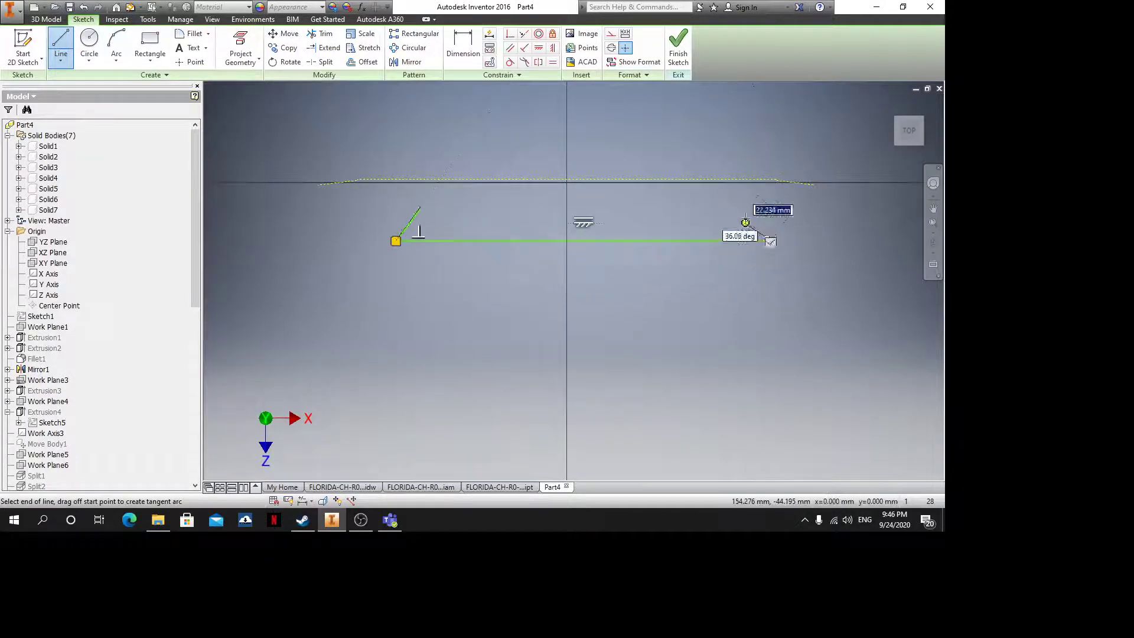
click(741, 205)
click(419, 203)
click(396, 240)
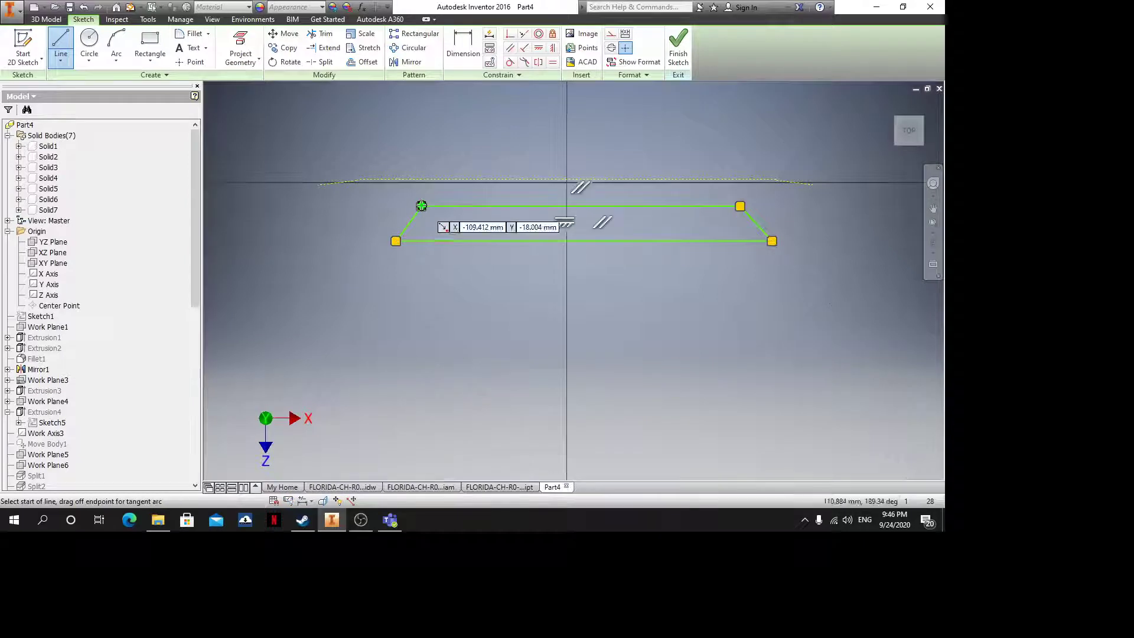
key(Escape)
Dimension the trapezoid's depth between its two parallel sides and set it to 20 mm
middle_drag(572, 317, 529, 337)
click(456, 57)
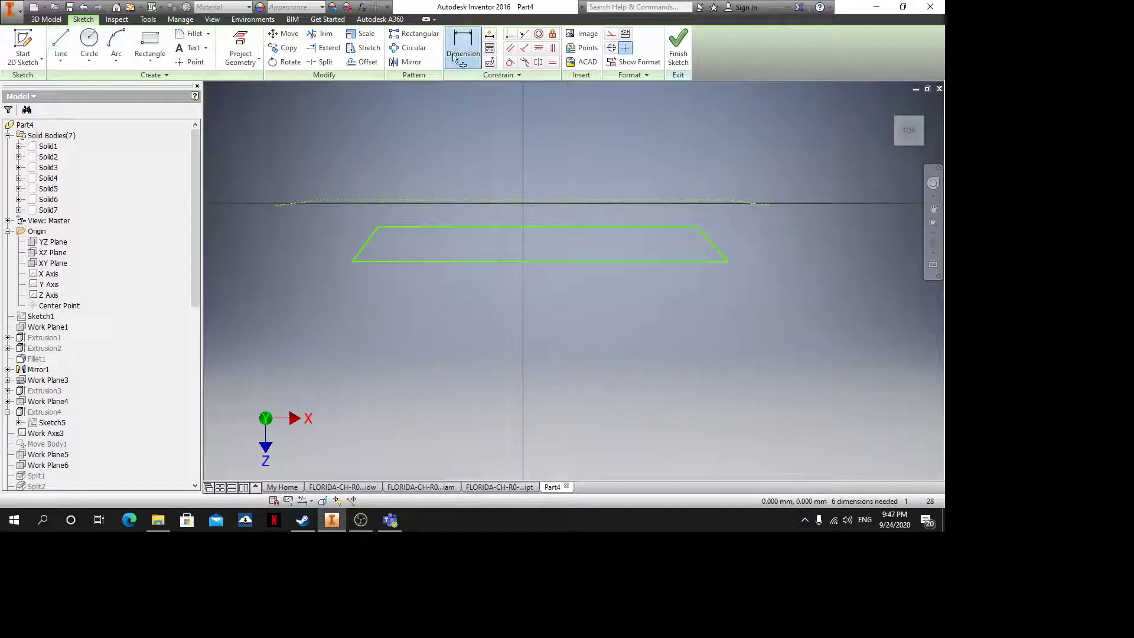
click(488, 261)
click(488, 227)
click(487, 307)
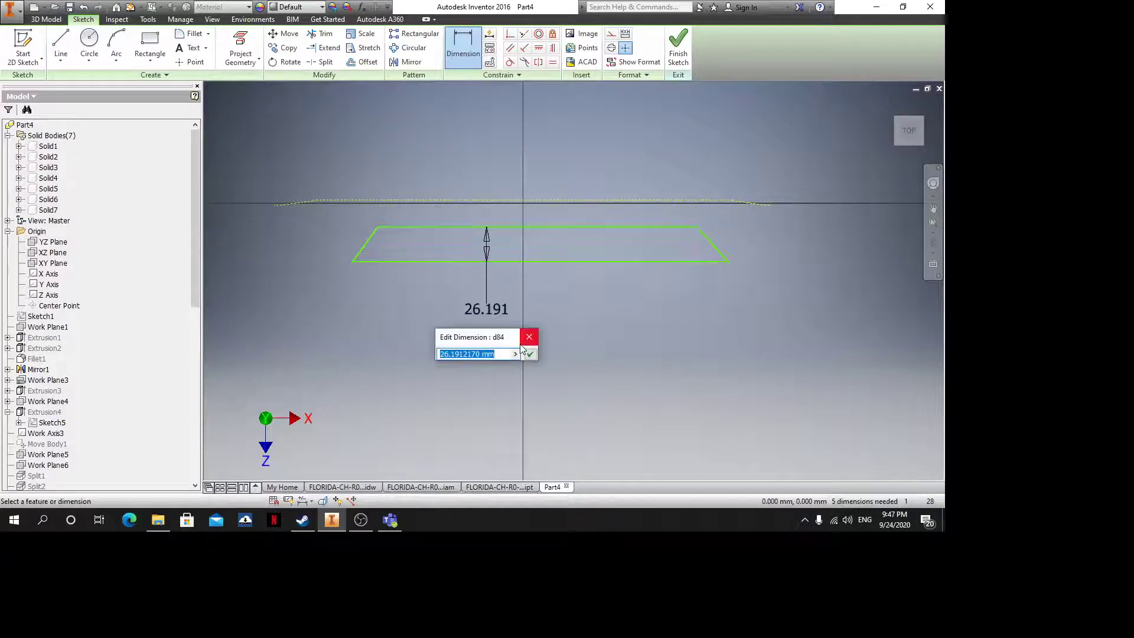
text(20)
key(Return)
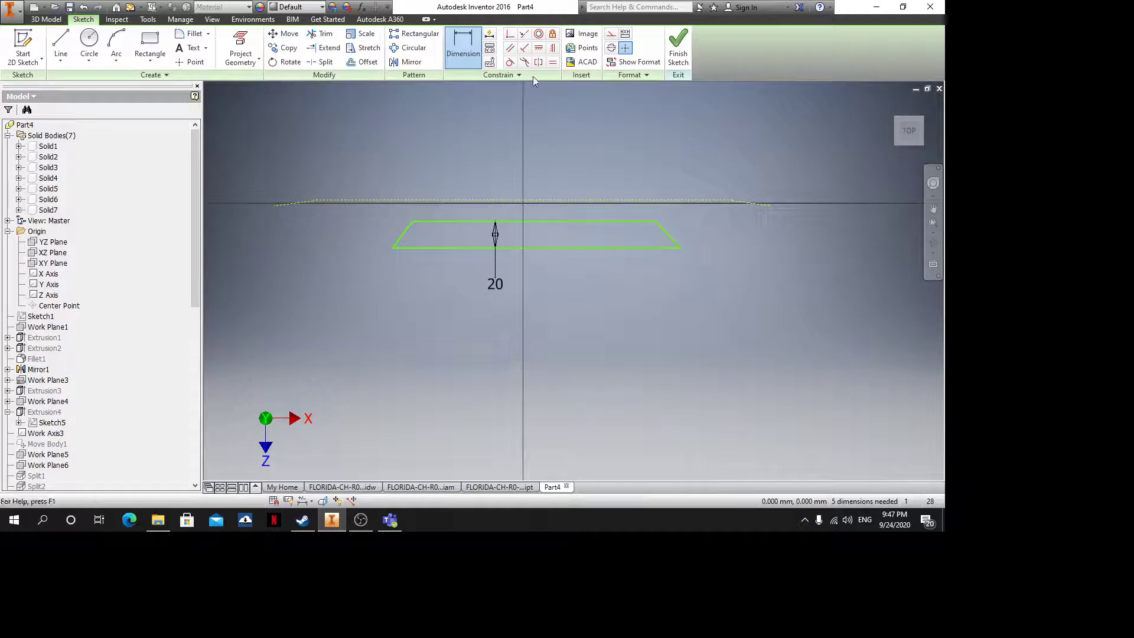
key(Escape)
Make the trapezoid's slanted sides equal and align the midpoint of its rail-side edge vertically with the projected rail edge's midpoint
click(553, 64)
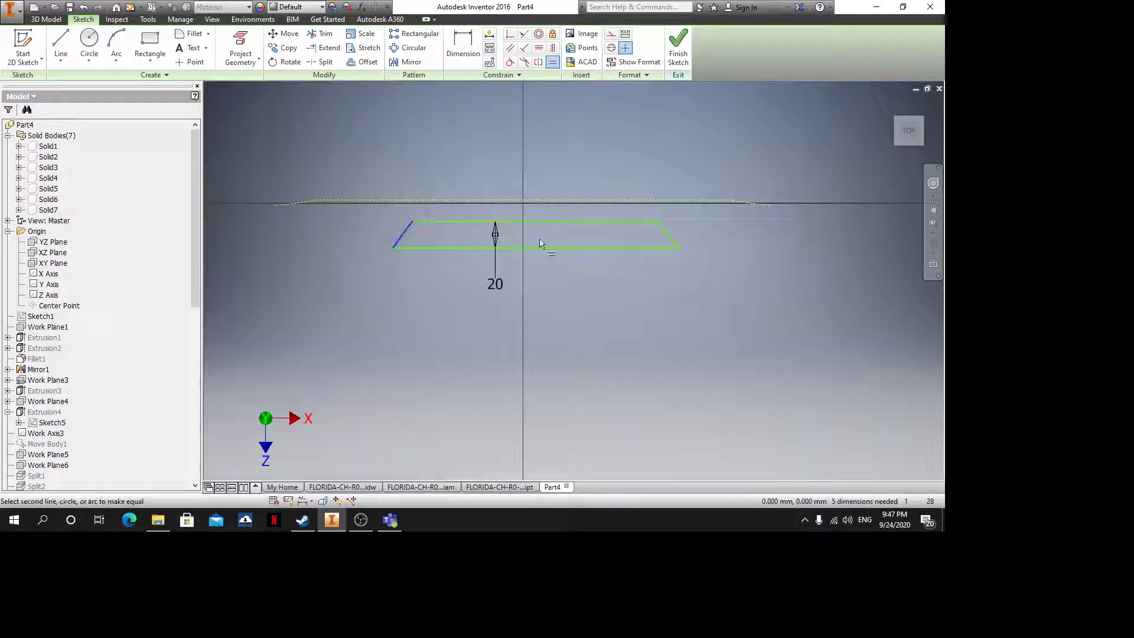
click(664, 235)
click(552, 47)
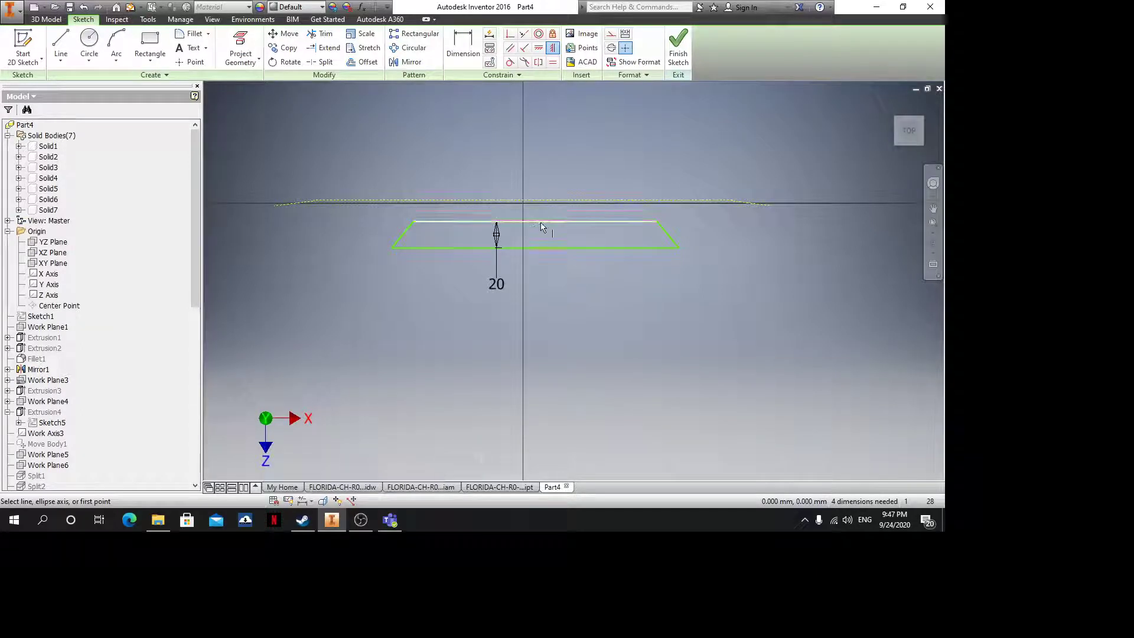
click(522, 201)
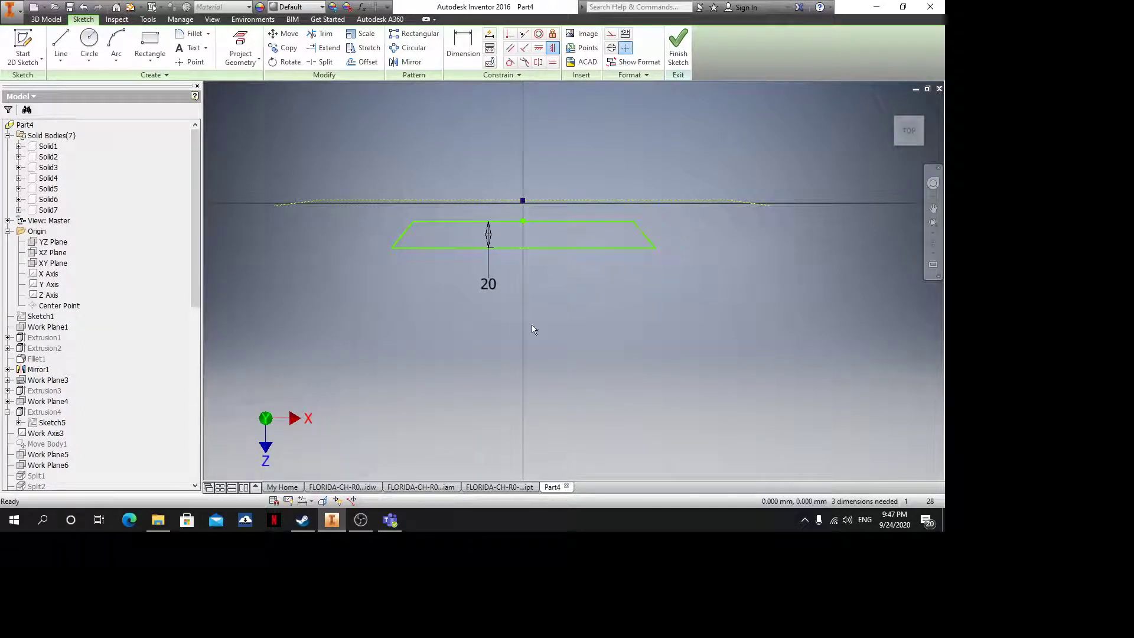
key(Escape)
Switch to the back rest frame master part and examine how its layout sketch is dimensioned across the width and at the leg corner
click(511, 487)
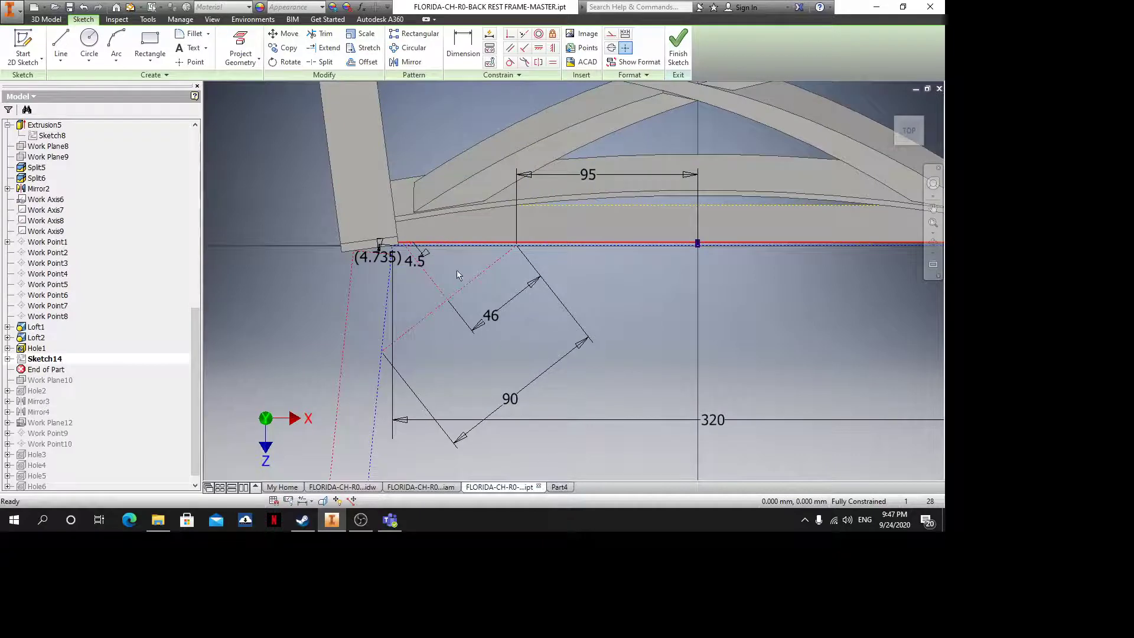
mouse_move(553, 307)
middle_down()
mouse_move(514, 380)
mouse_move(485, 361)
middle_up()
scroll(485, 361, down, 2)
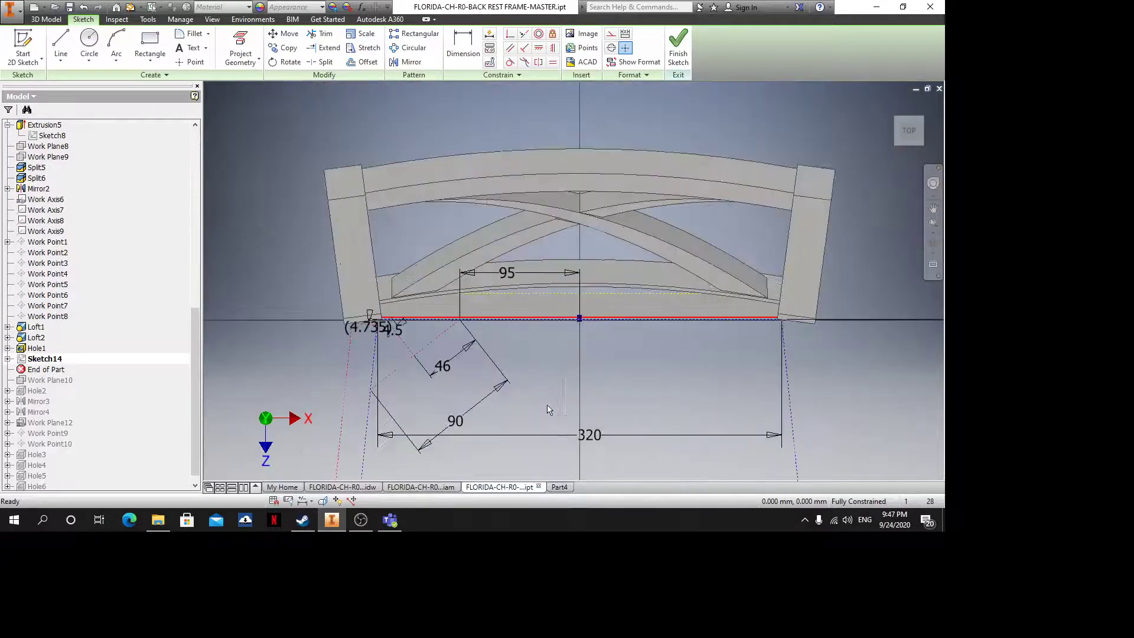
drag(592, 435, 591, 387)
scroll(378, 326, down, 5)
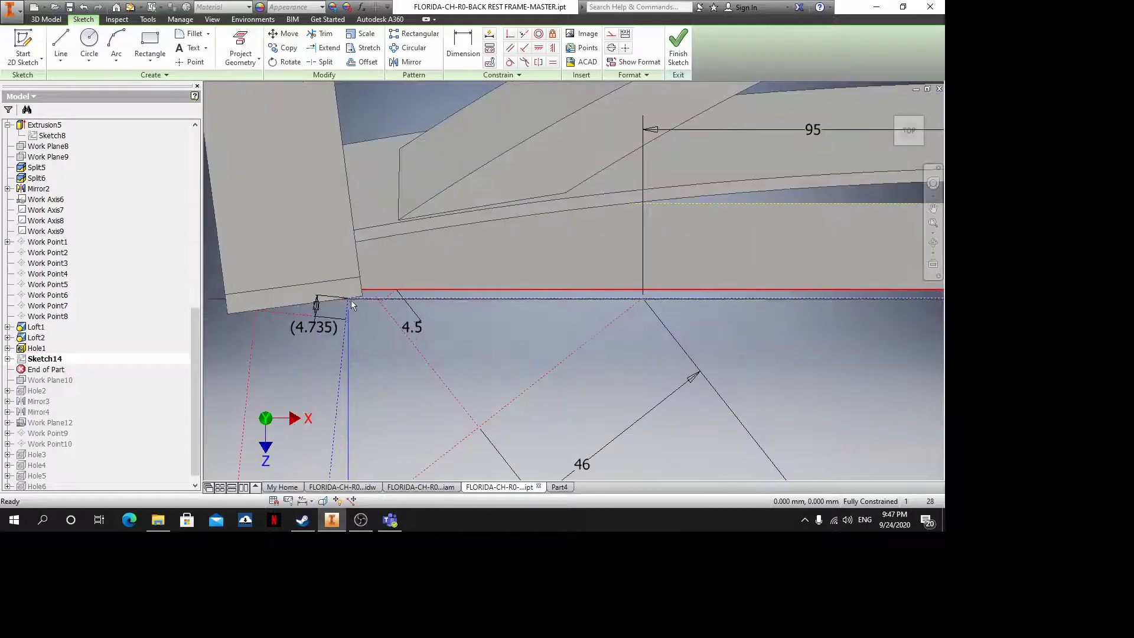
scroll(359, 295, up, 3)
middle_drag(500, 334, 523, 286)
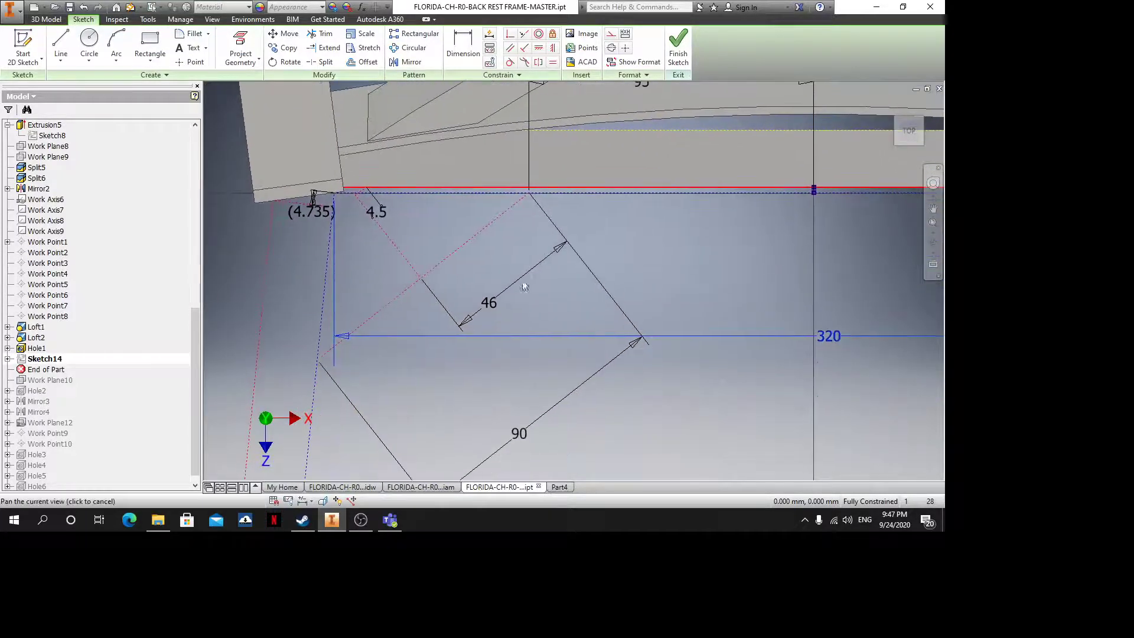
scroll(281, 186, down, 3)
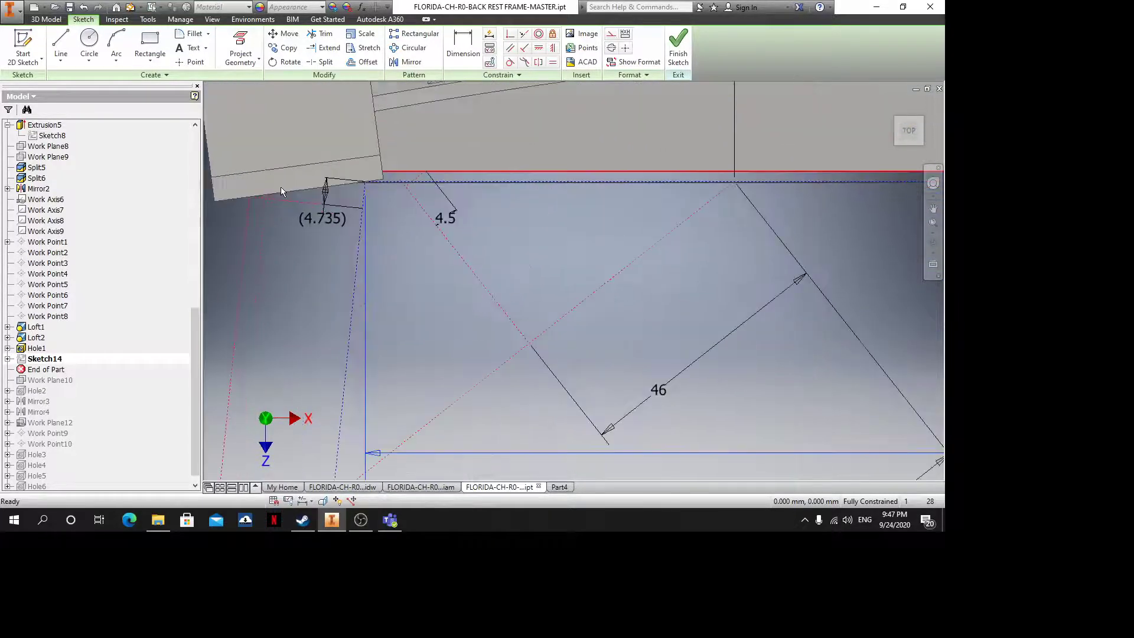
scroll(702, 366, up, 4)
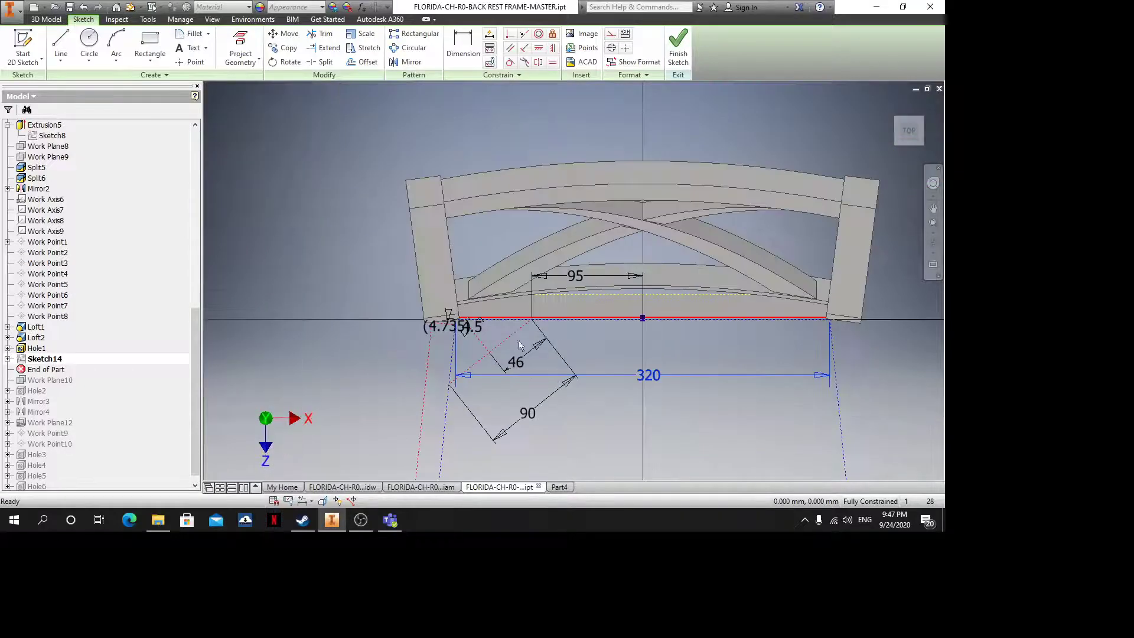
Return to Part4 and dimension the trapezoid's side nearest the rail to 320 mm
click(558, 487)
key(d)
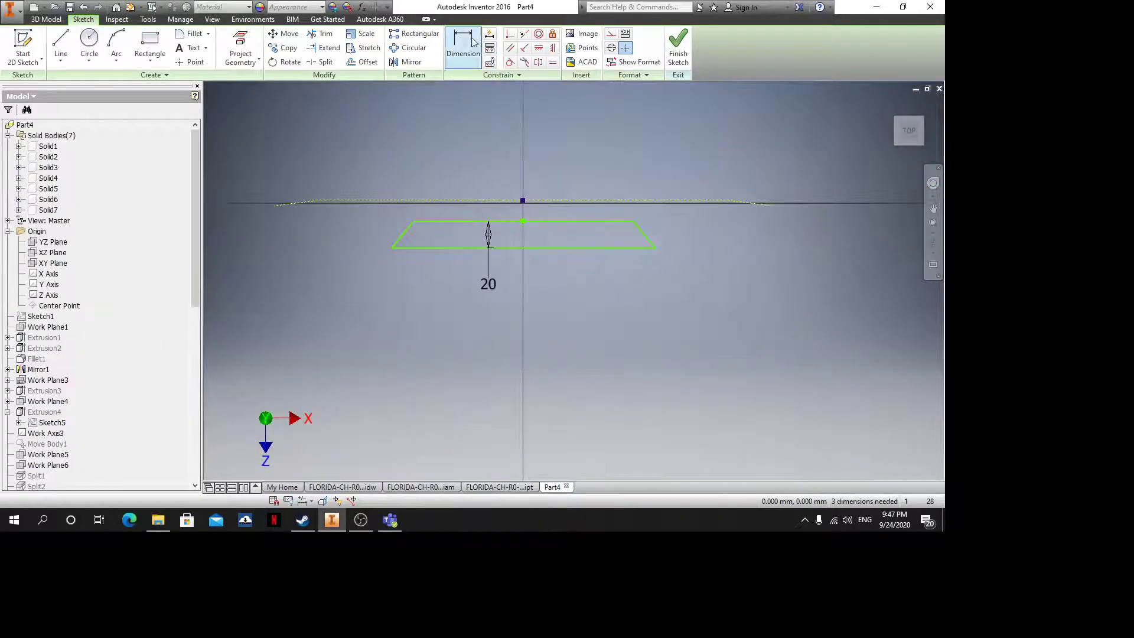
click(539, 223)
click(540, 155)
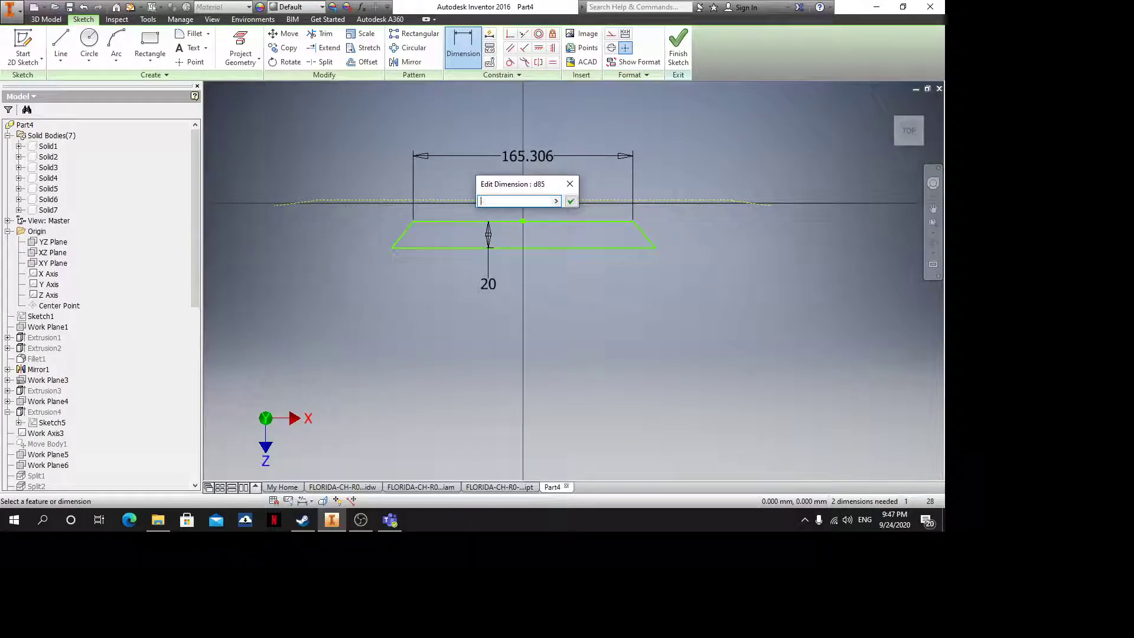
key(Return)
key(Escape)
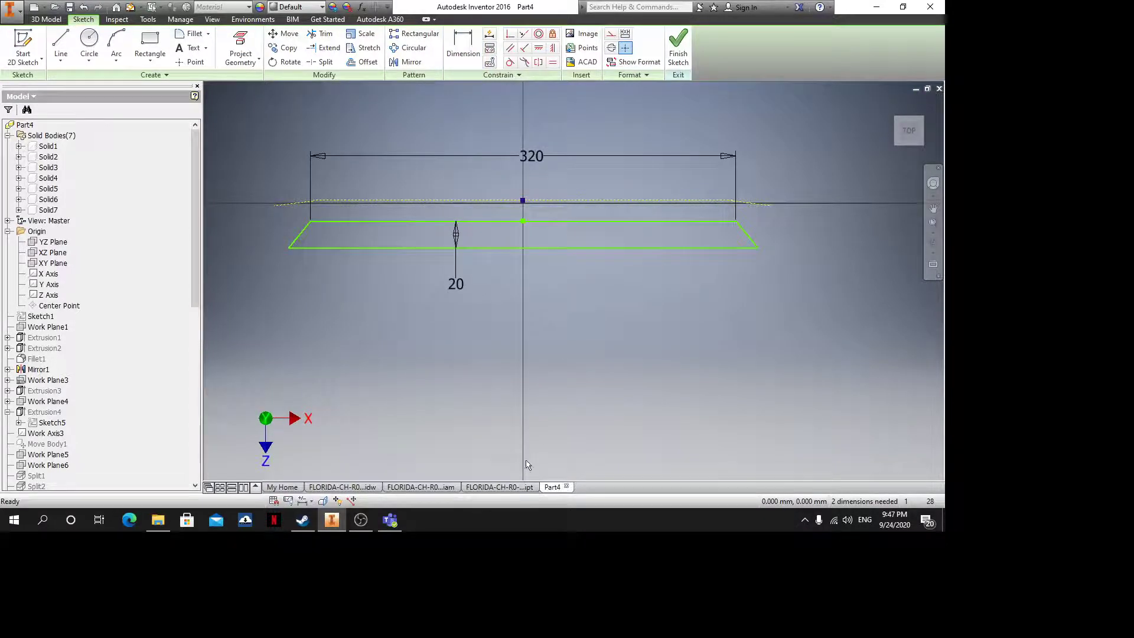
Reopen the master part and examine the corner diagonals, side lines and their dimensions beside the leg in the layout sketch
click(499, 487)
scroll(454, 353, down, 4)
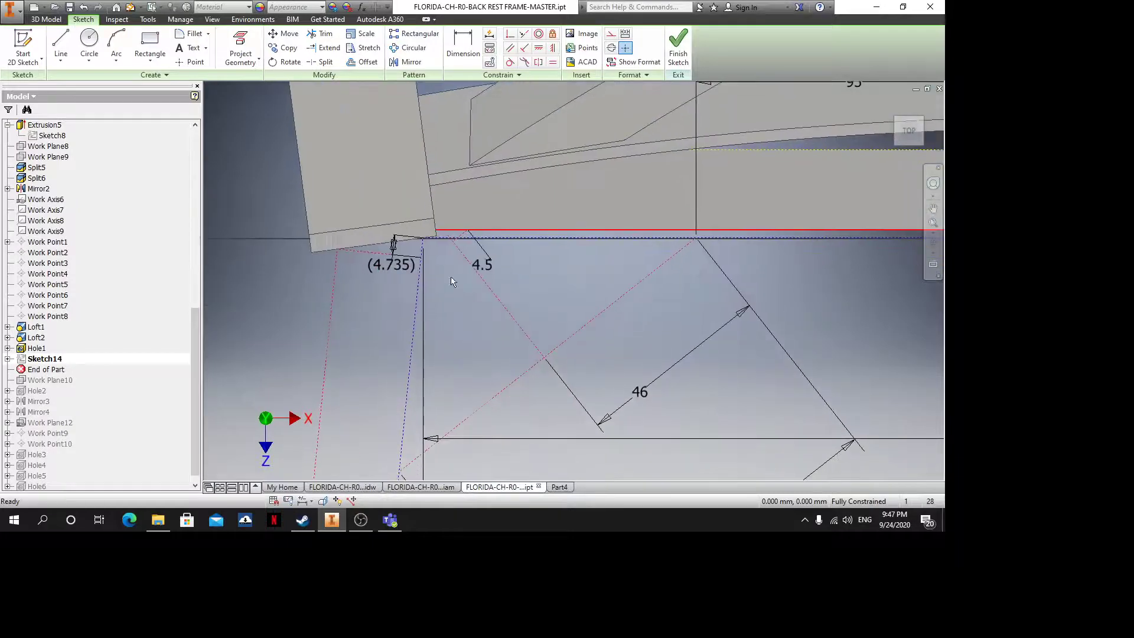
scroll(392, 292, down, 2)
drag(390, 286, 373, 303)
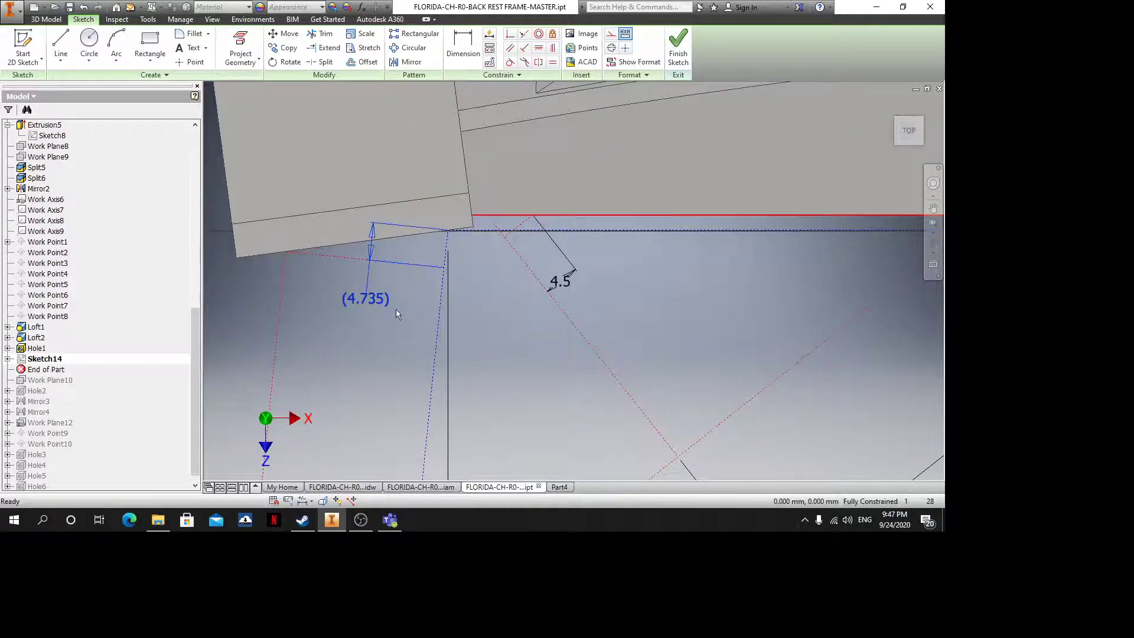
scroll(481, 382, up, 2)
middle_drag(507, 386, 470, 282)
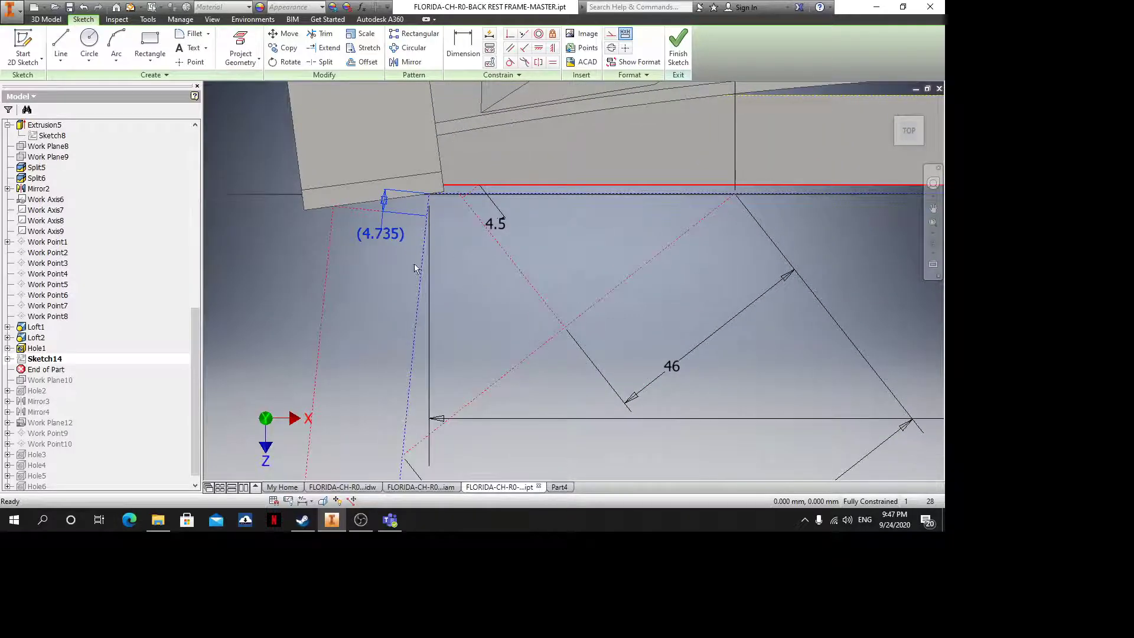
middle_drag(414, 260, 409, 239)
scroll(393, 239, up, 4)
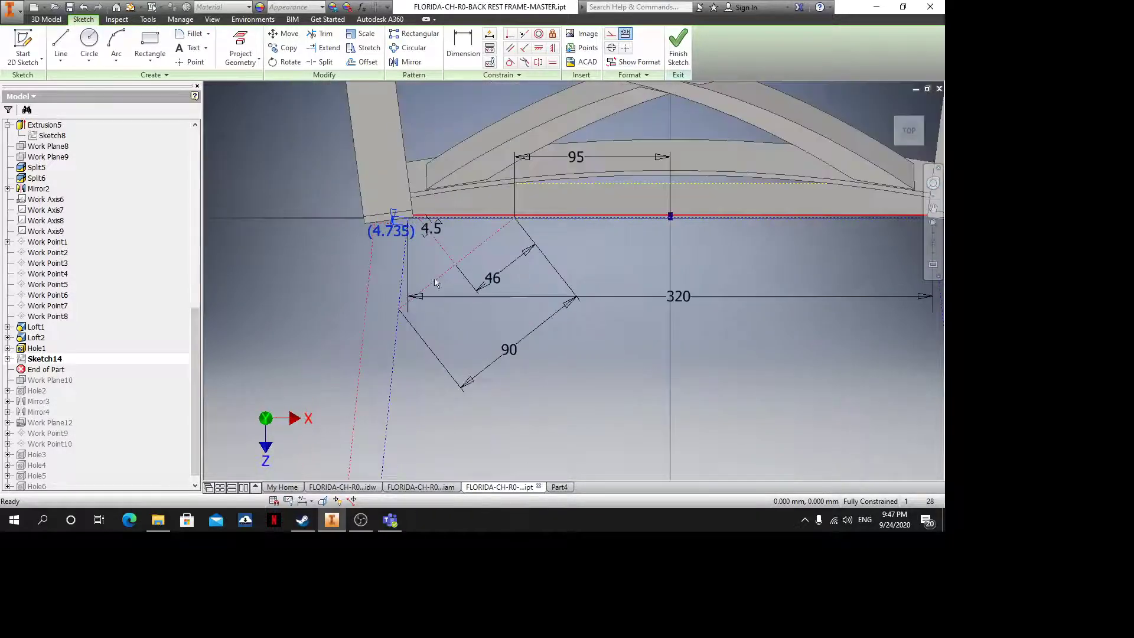
scroll(430, 315, down, 3)
middle_drag(430, 315, 406, 380)
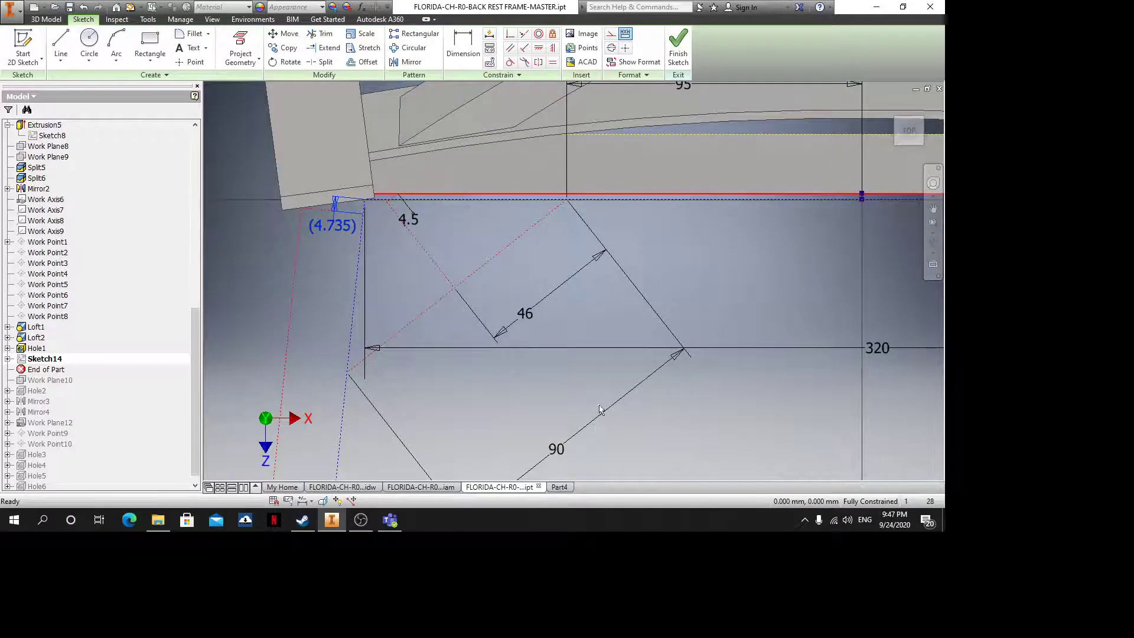
scroll(552, 348, up, 3)
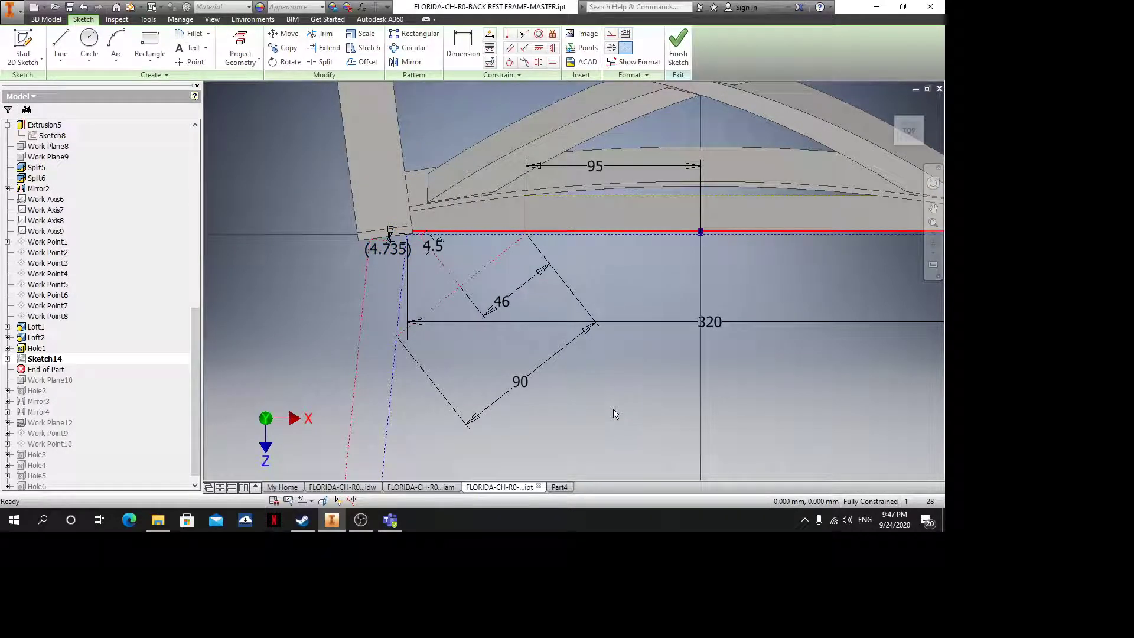
Back in Part4, draw a line outward from the trapezoid's left front corner and a diagonal from its end back to the front side
click(559, 487)
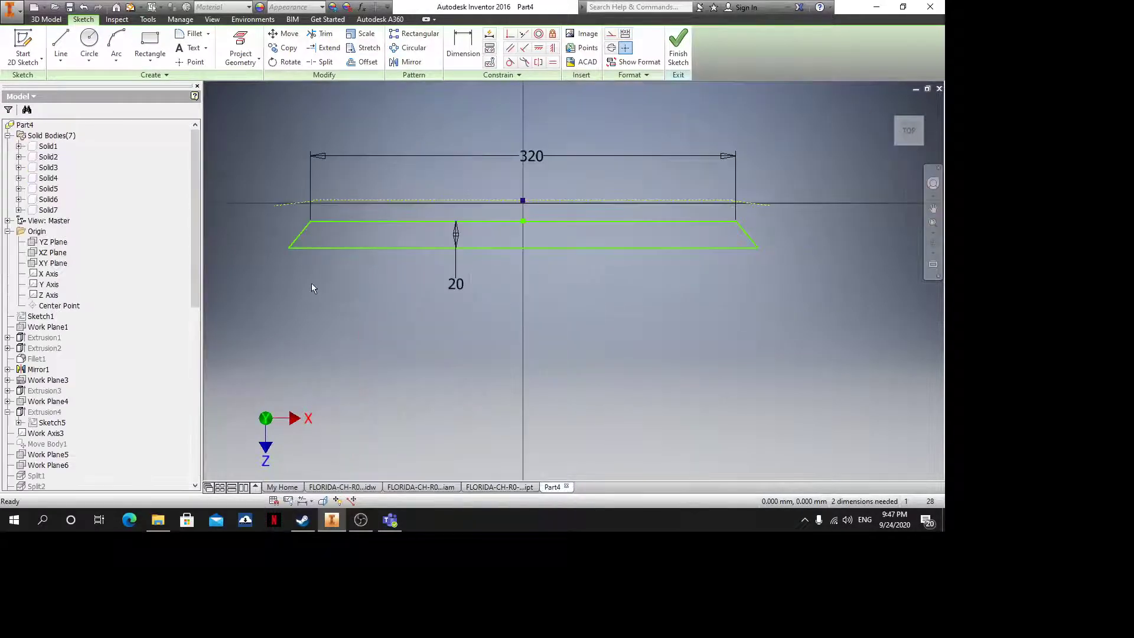
scroll(313, 283, down, 3)
click(60, 54)
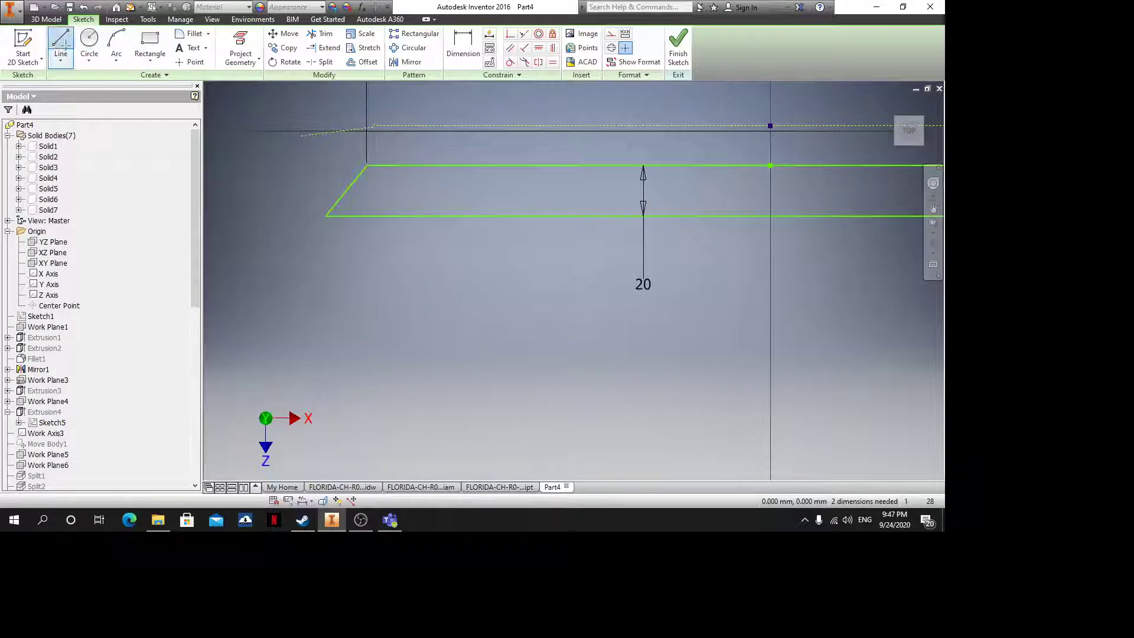
click(326, 215)
click(278, 354)
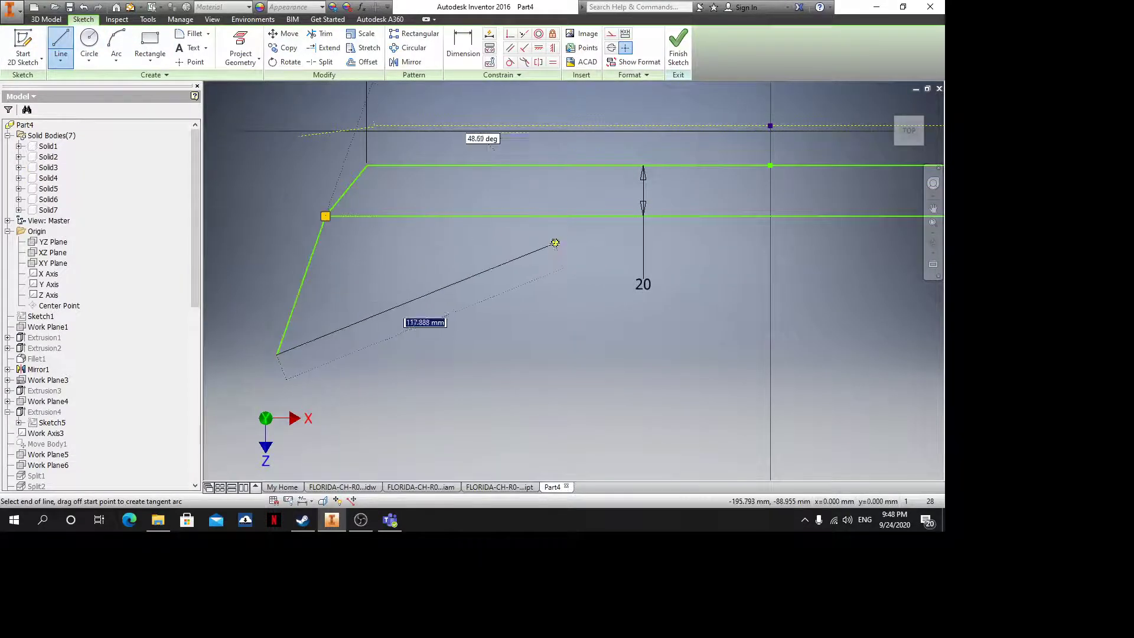
click(555, 215)
key(Escape)
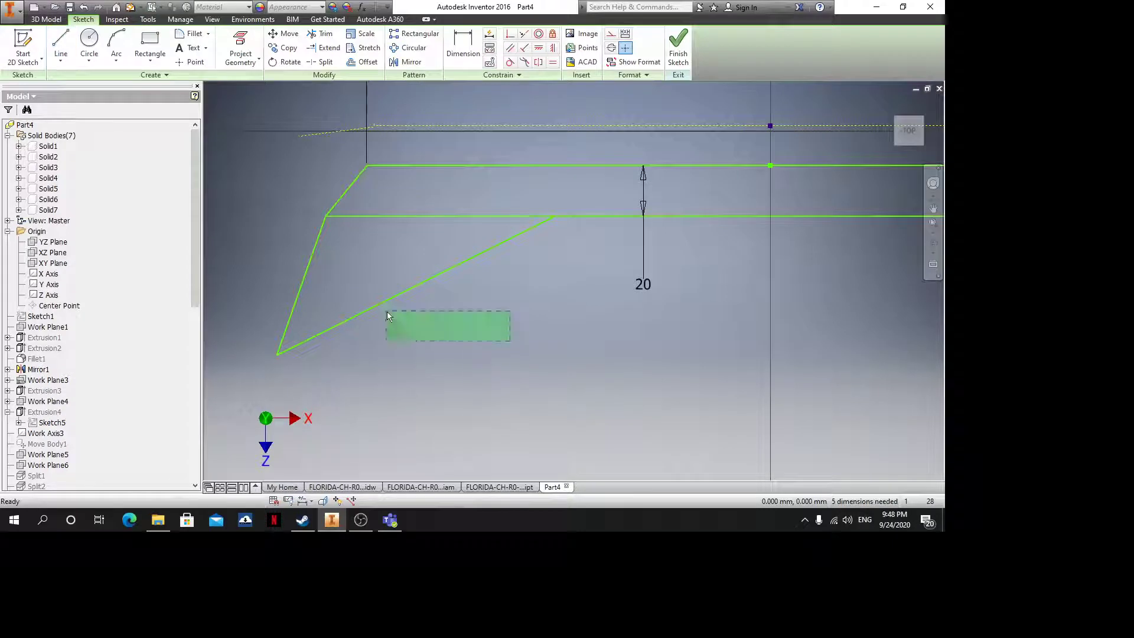
Convert the two new lines to construction and make the outer one collinear with the trapezoid's adjoining slanted side
click(608, 37)
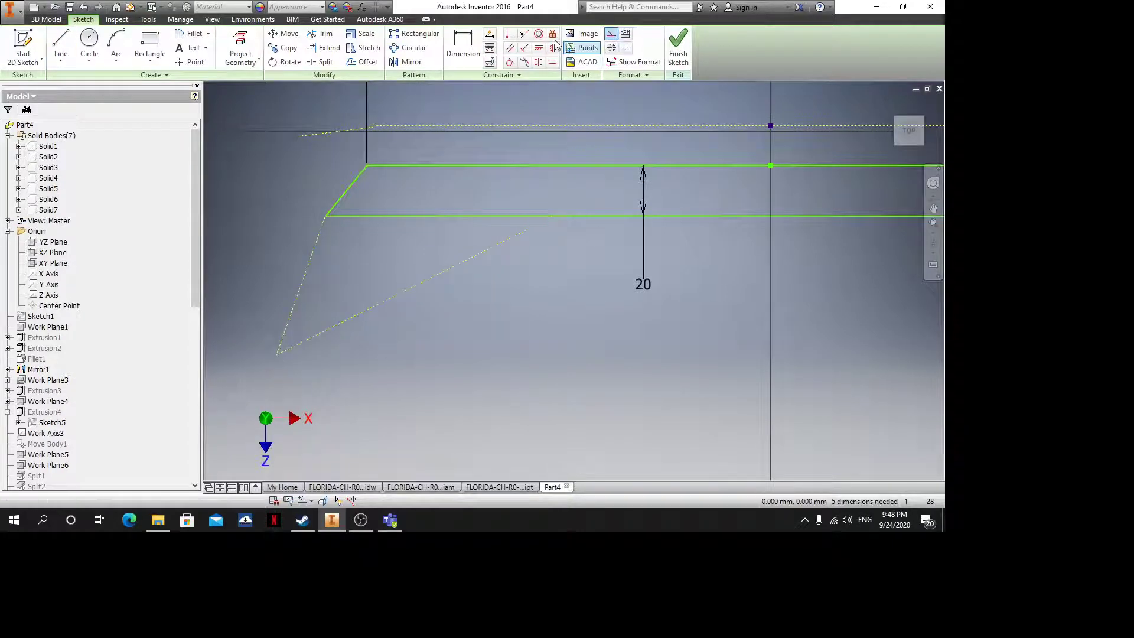
key(Escape)
click(319, 238)
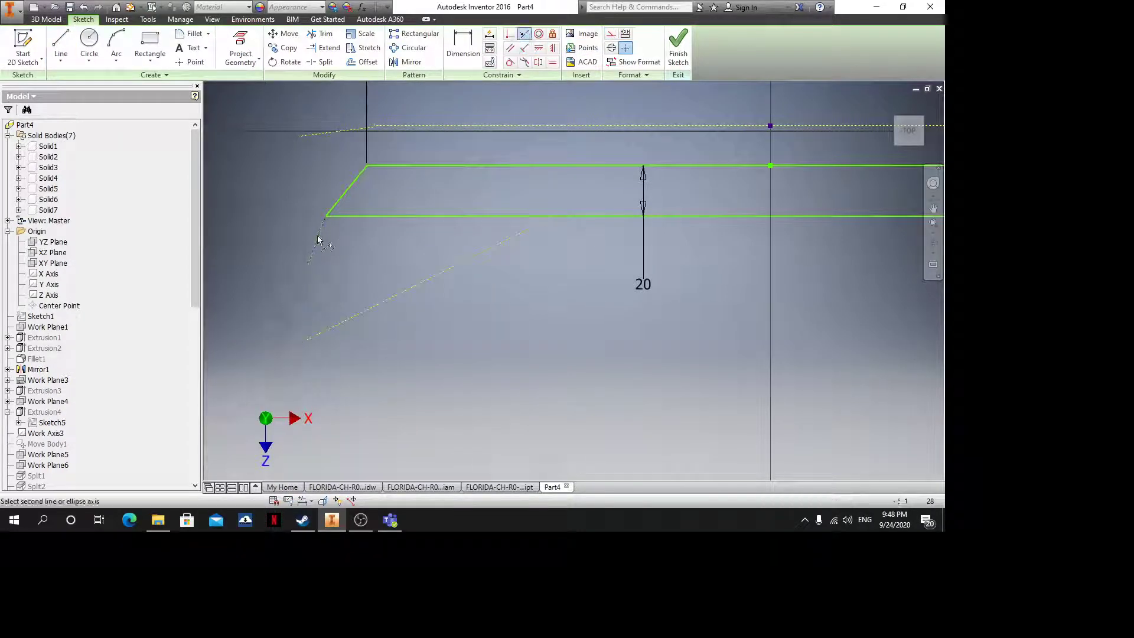
click(344, 187)
middle_drag(474, 286, 525, 298)
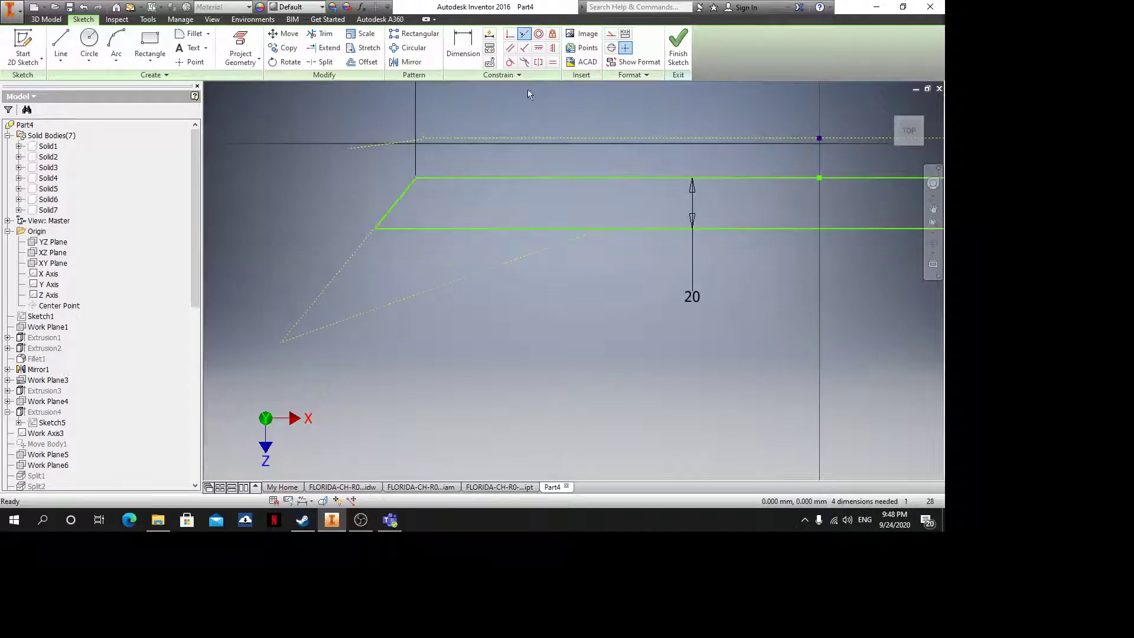
Add an aligned dimension of 90 mm to the diagonal construction line
click(471, 49)
click(463, 46)
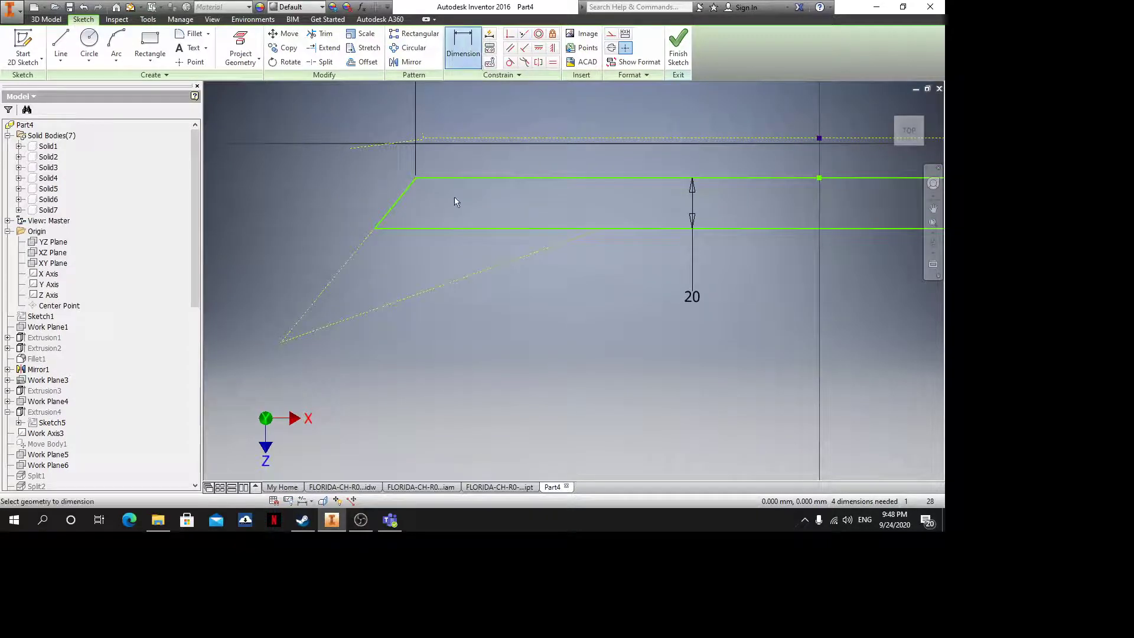
click(472, 277)
right_click(607, 408)
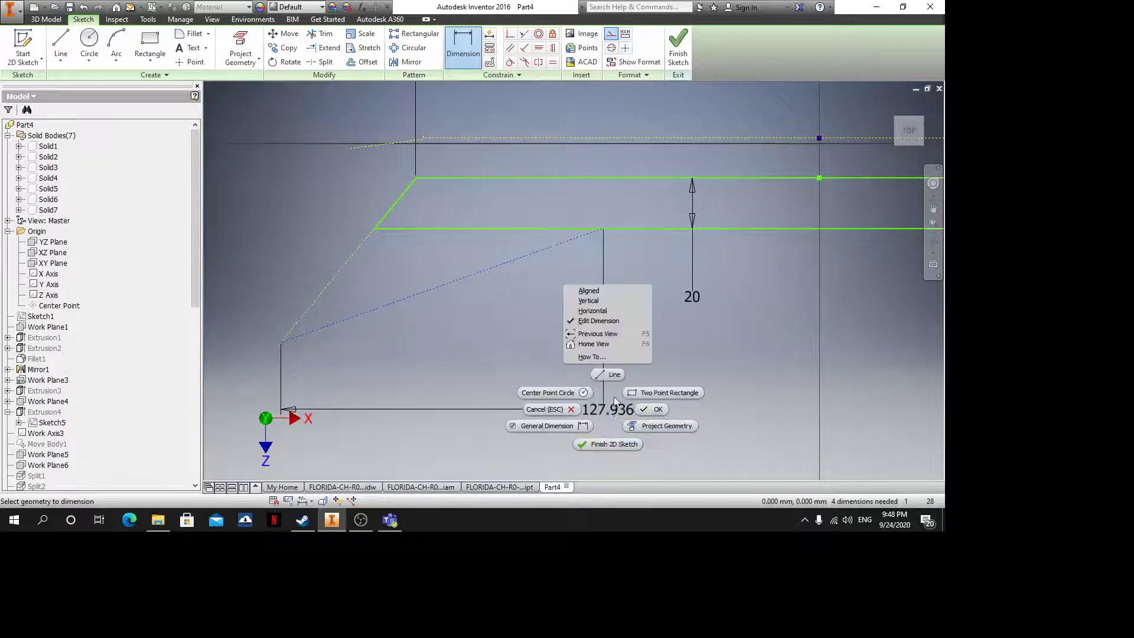
click(588, 290)
click(516, 355)
text(9)
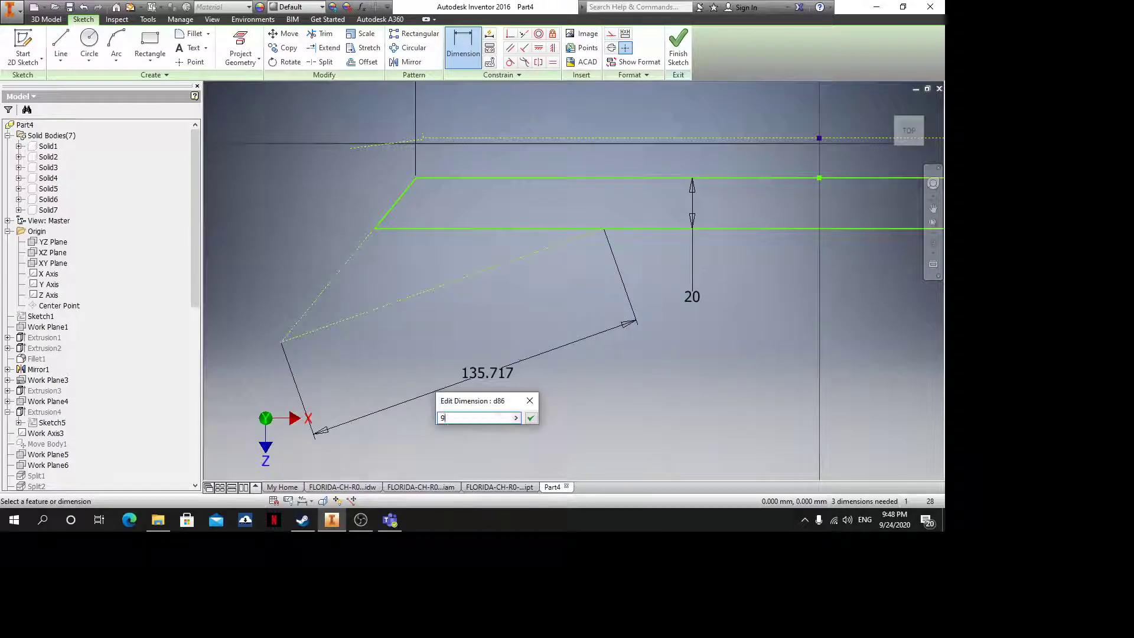
text(0)
key(Return)
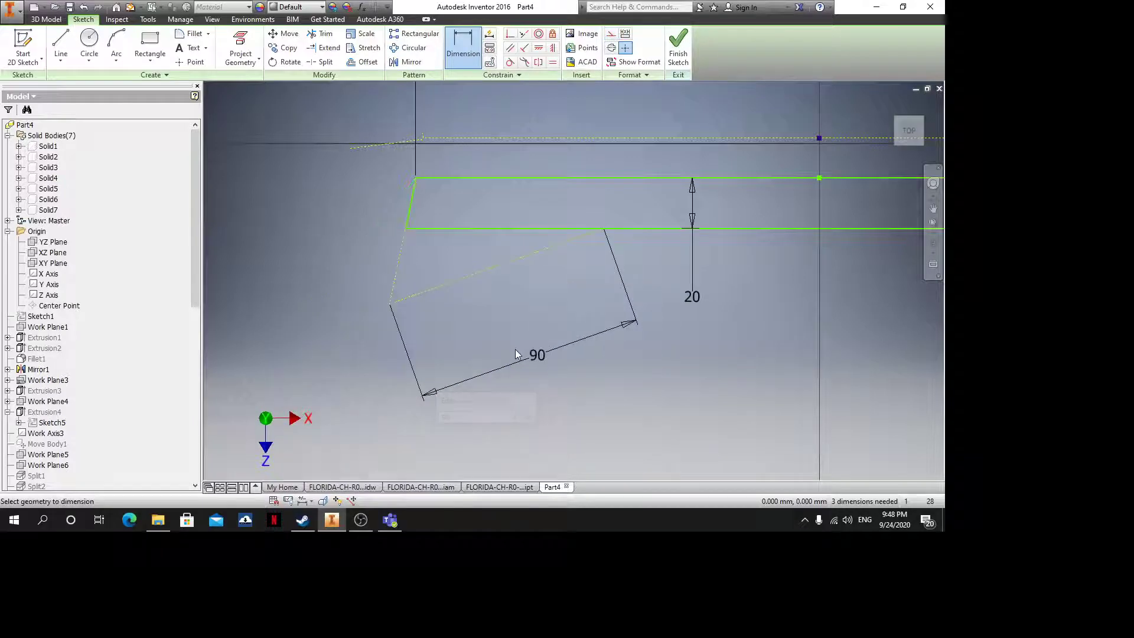
Dimension the horizontal distance from the diagonal's end on the front side to the trapezoid's center midpoint as 95 mm
click(604, 229)
scroll(608, 233, up, 3)
click(744, 211)
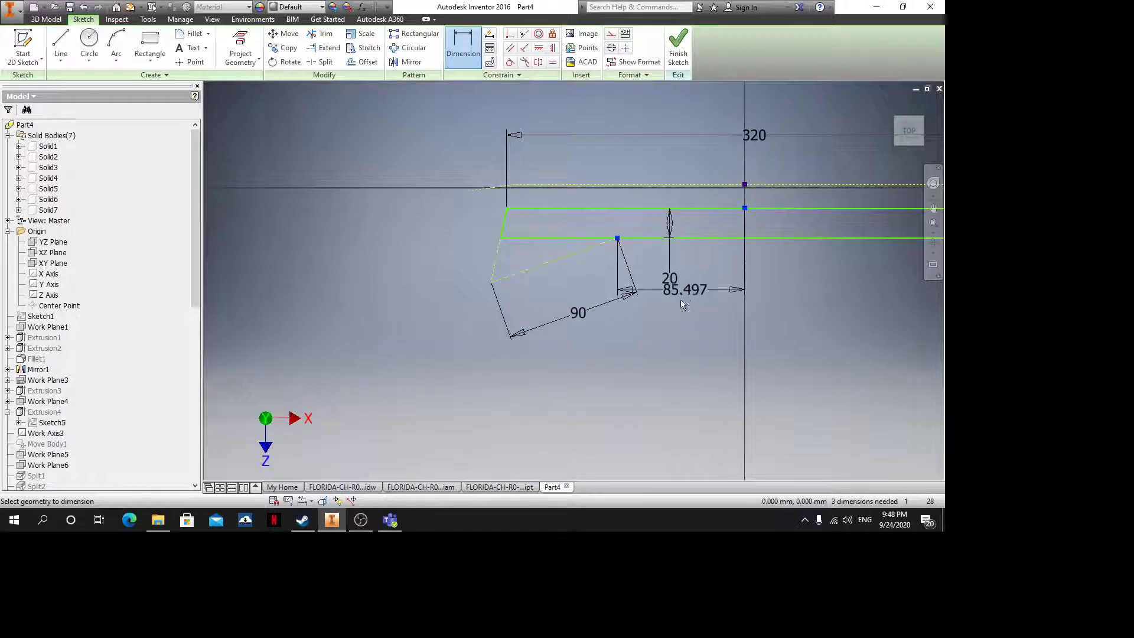
click(733, 315)
text(95)
key(Return)
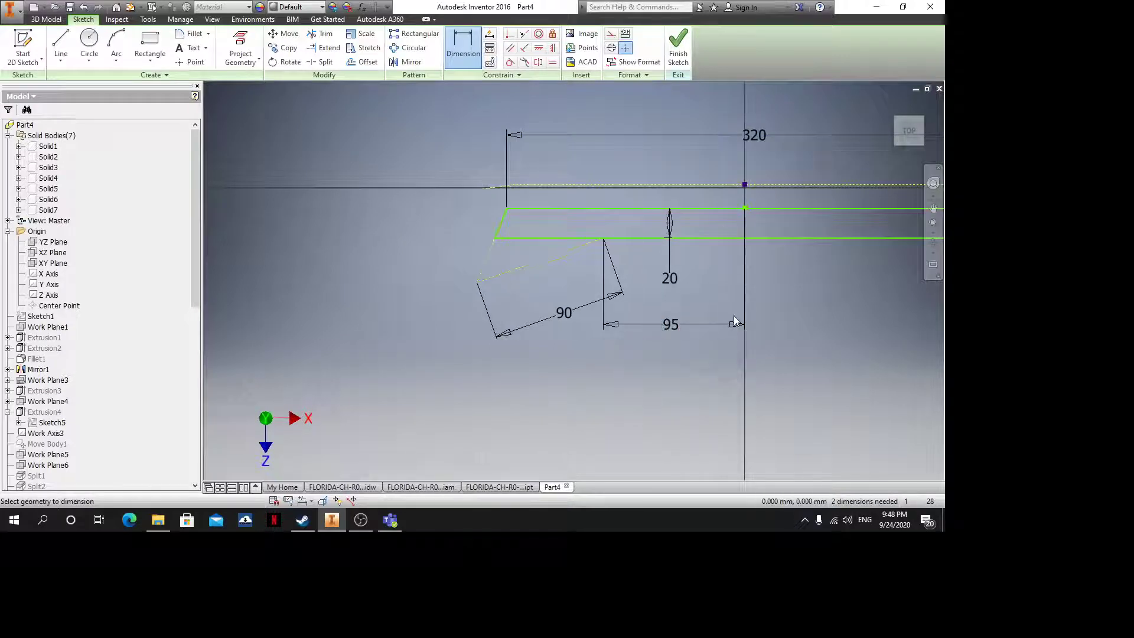
key(Escape)
middle_drag(676, 322, 631, 352)
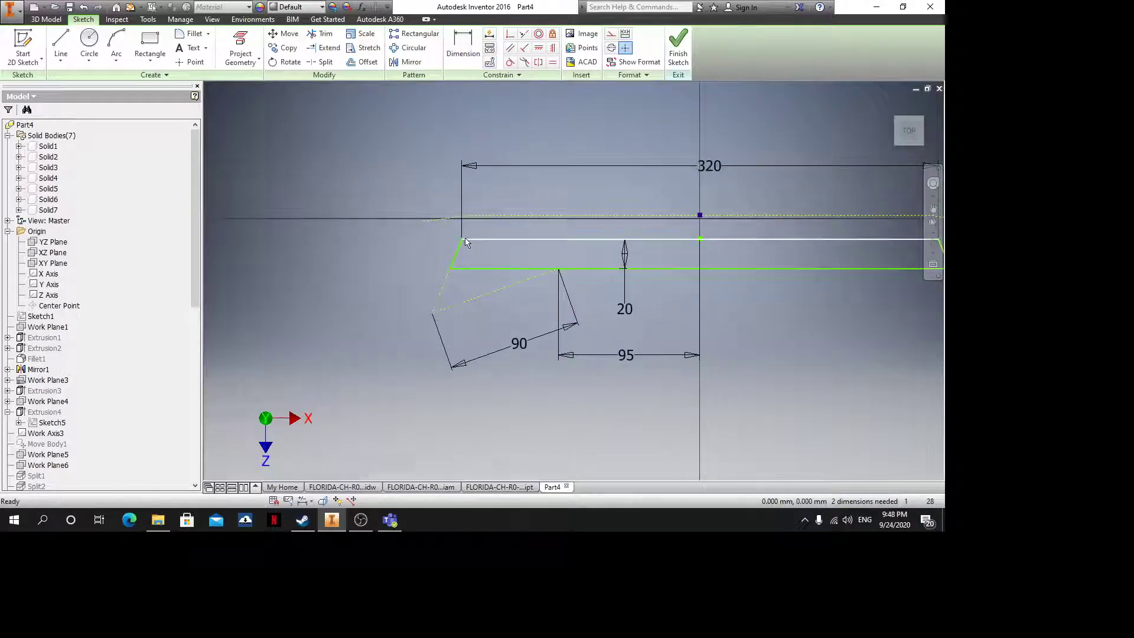
Make the trapezoid's back left corner coincident with the projected slanted edge beside it
scroll(446, 171, down, 3)
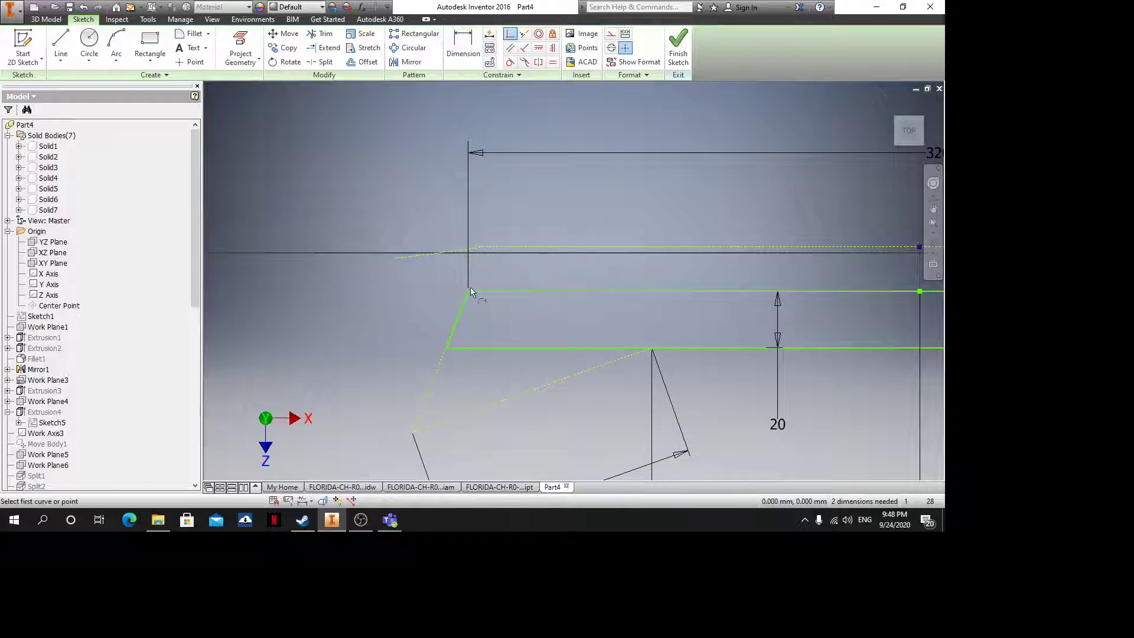
click(466, 251)
scroll(471, 254, down, 3)
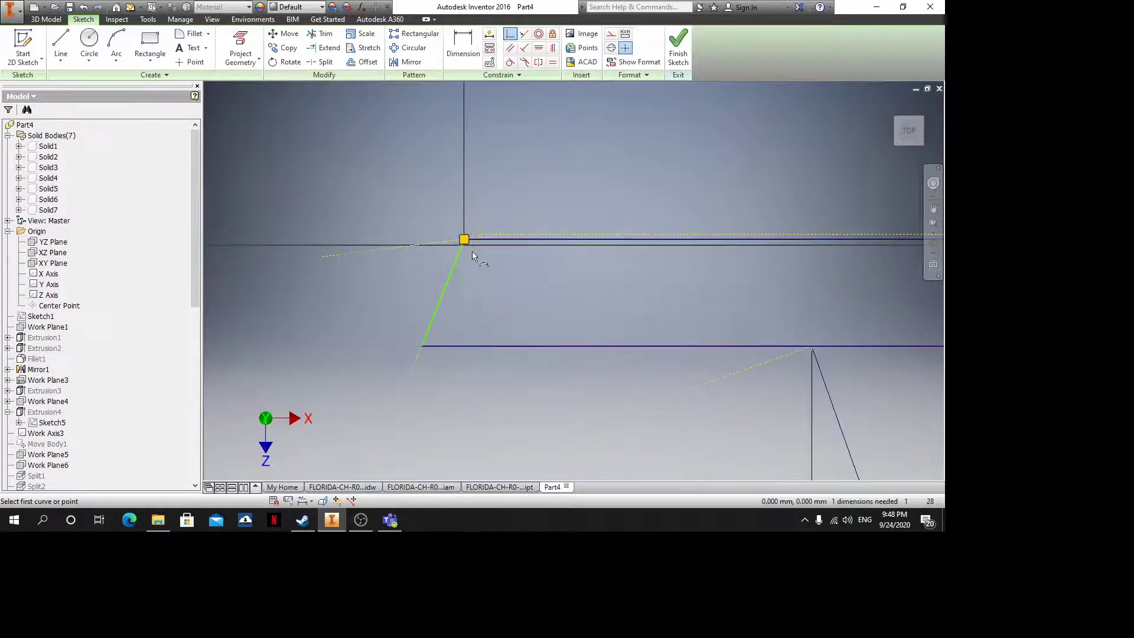
key(Escape)
scroll(473, 252, up, 5)
middle_drag(447, 362, 440, 313)
drag(432, 291, 435, 307)
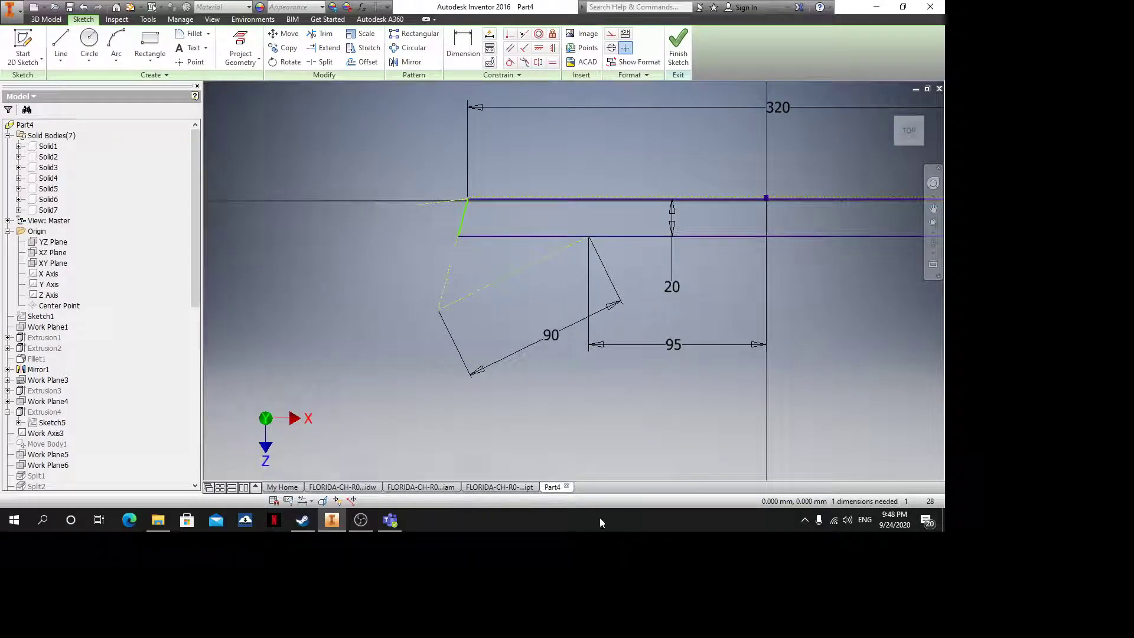
In the back rest frame master, move the 4.735 mm reference dimension clear and examine the construction lines at the left corner
click(499, 487)
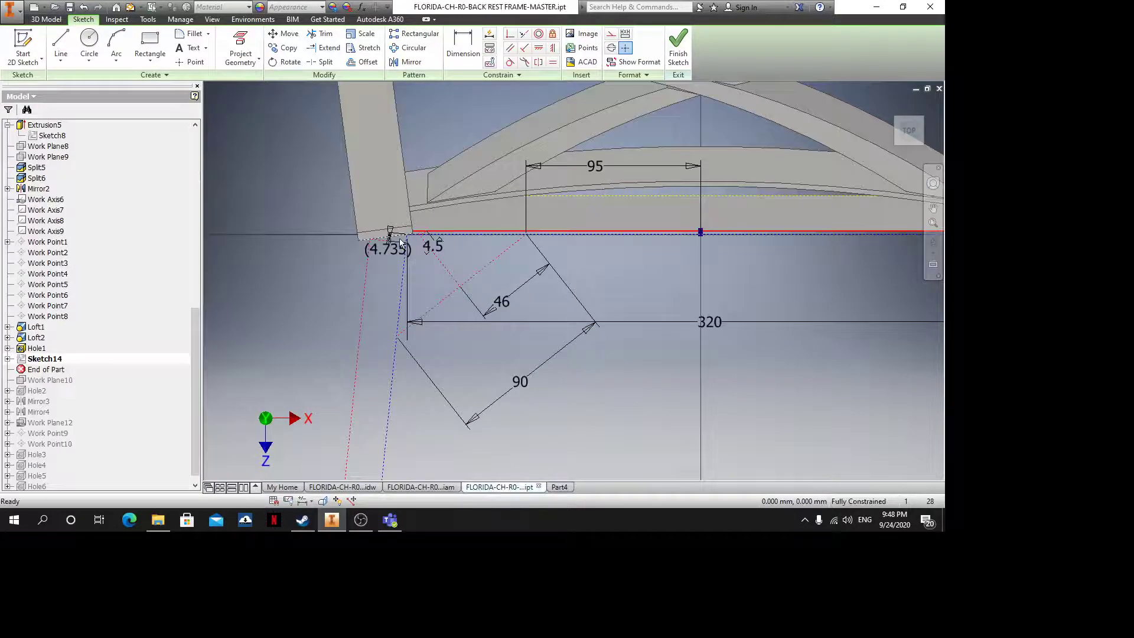
scroll(401, 242, up, 2)
drag(375, 260, 455, 293)
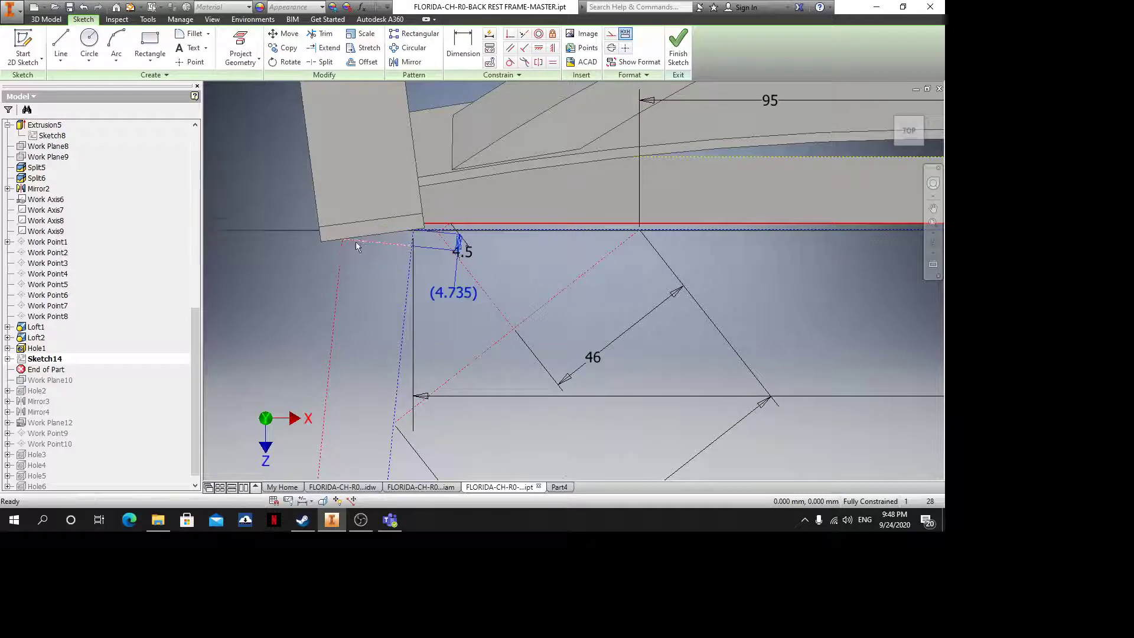
scroll(357, 242, up, 2)
scroll(342, 235, up, 2)
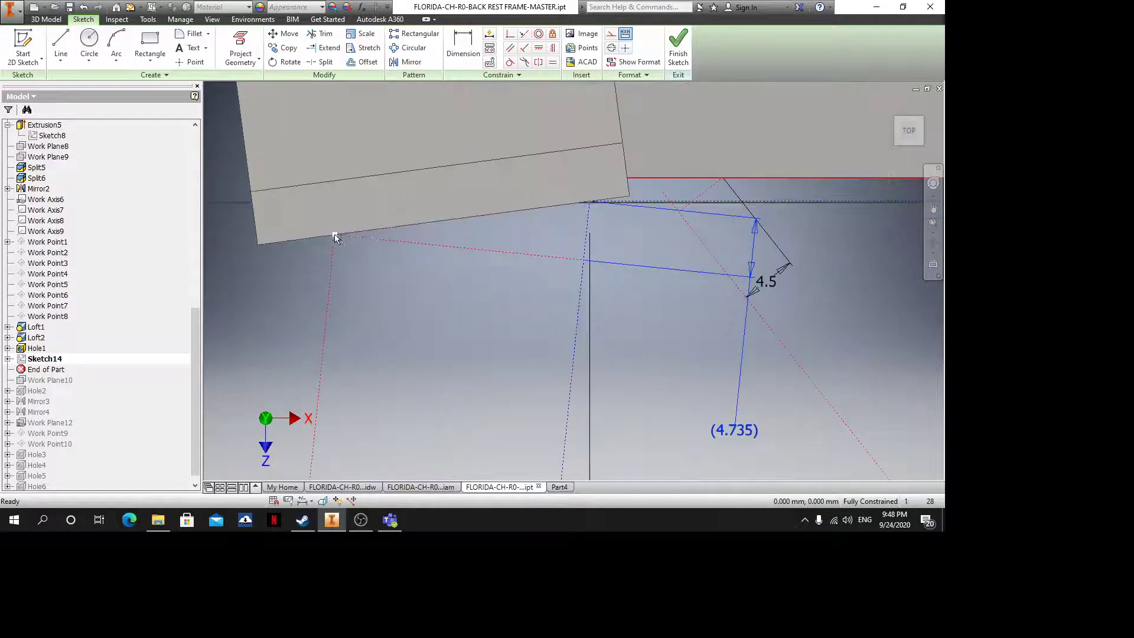
drag(335, 236, 414, 274)
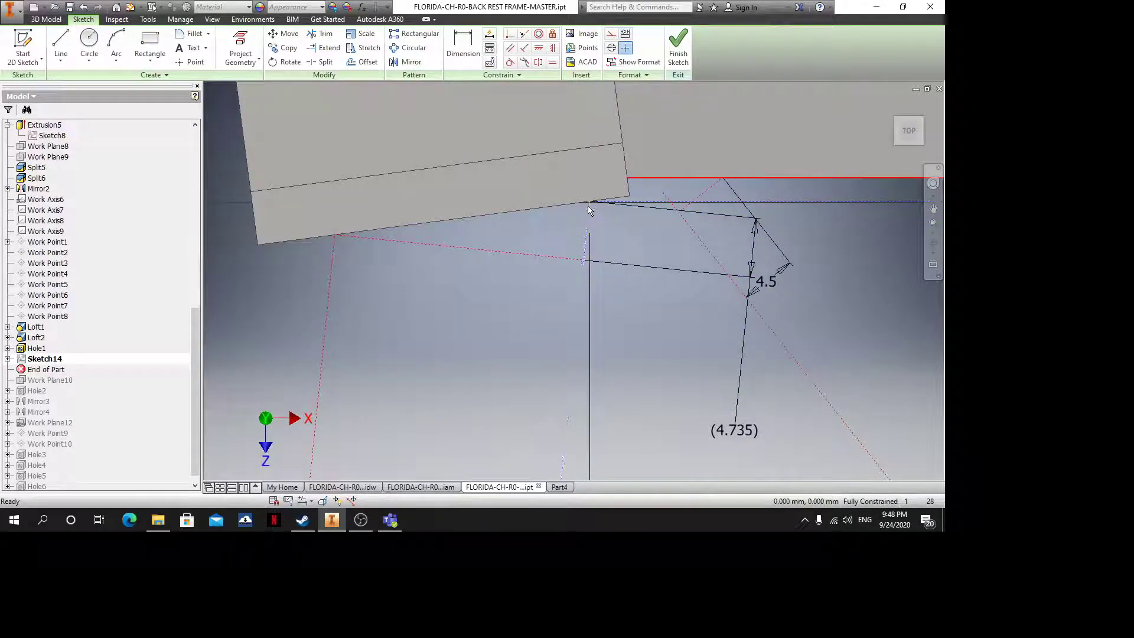
Back in Part4, draw a short line from the trapezoid's left slanted side to the projected edge and make it perpendicular to that side
click(559, 486)
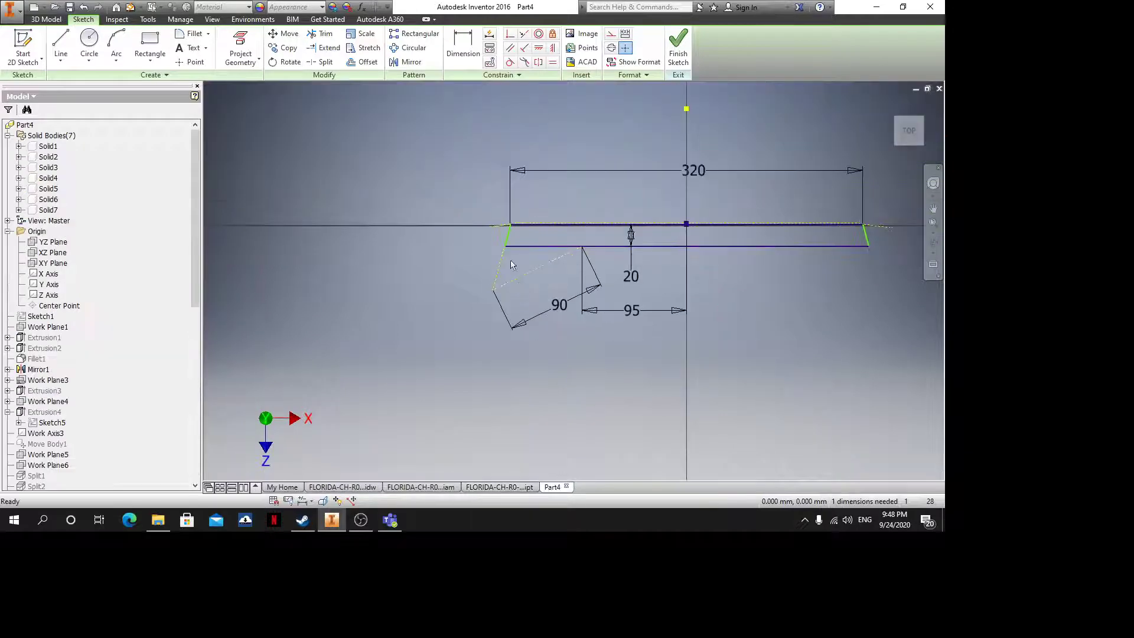
scroll(508, 248, up, 5)
click(61, 48)
scroll(550, 211, up, 3)
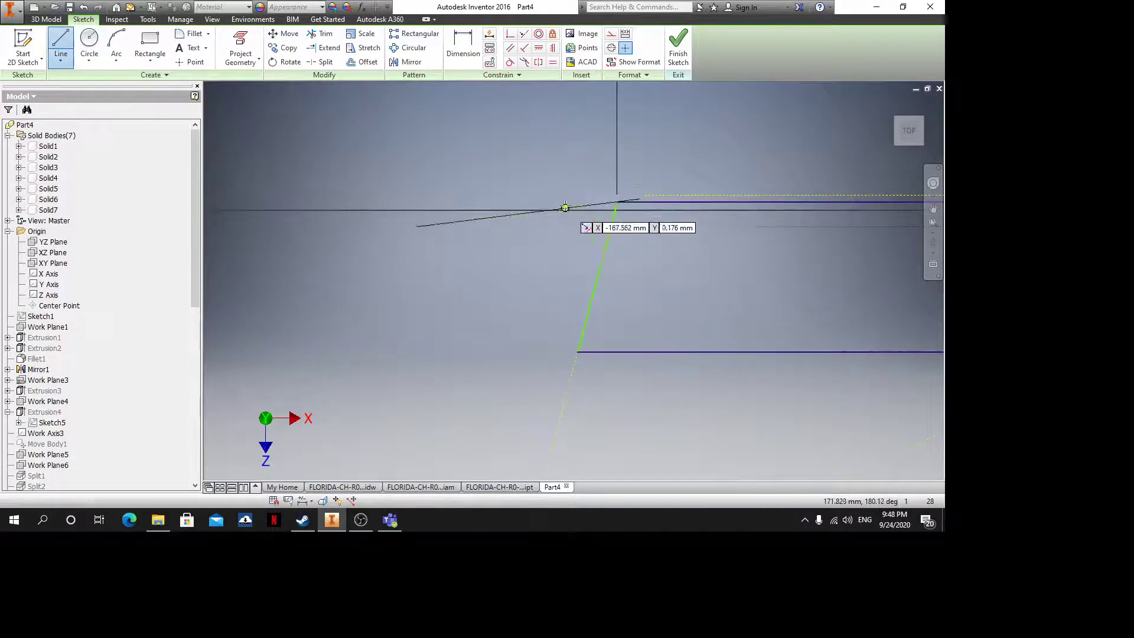
click(601, 261)
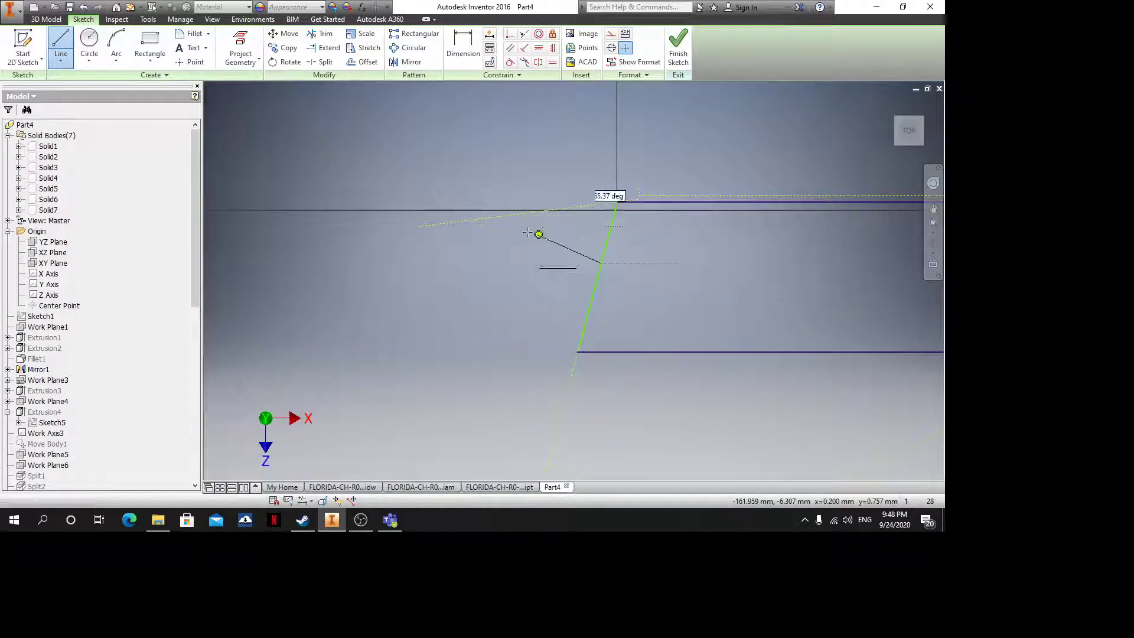
click(493, 218)
click(523, 47)
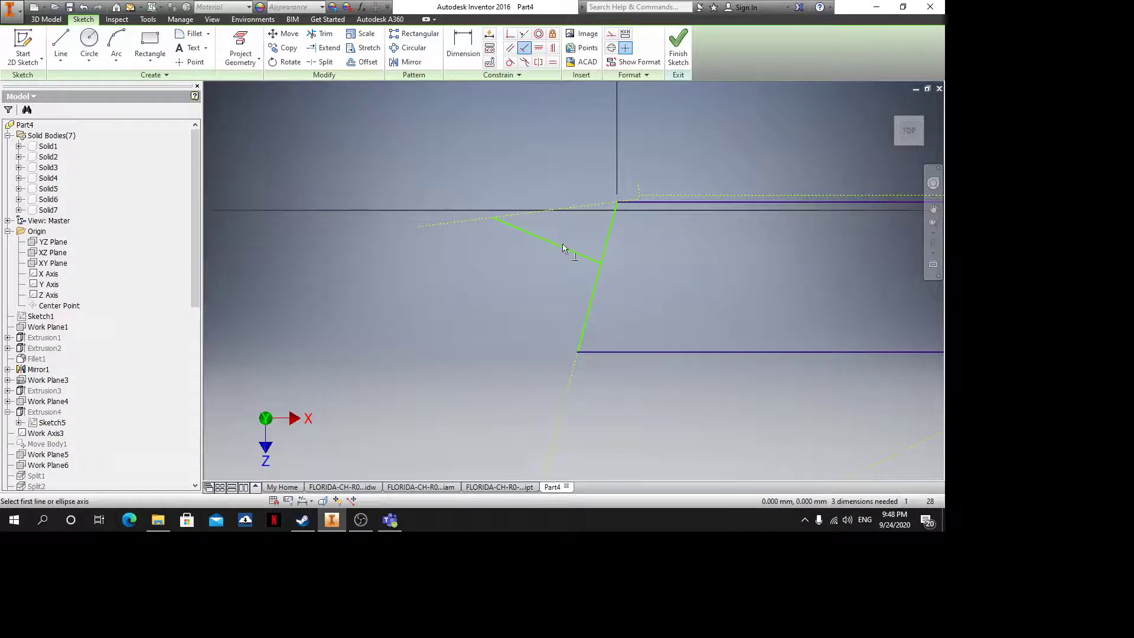
click(594, 286)
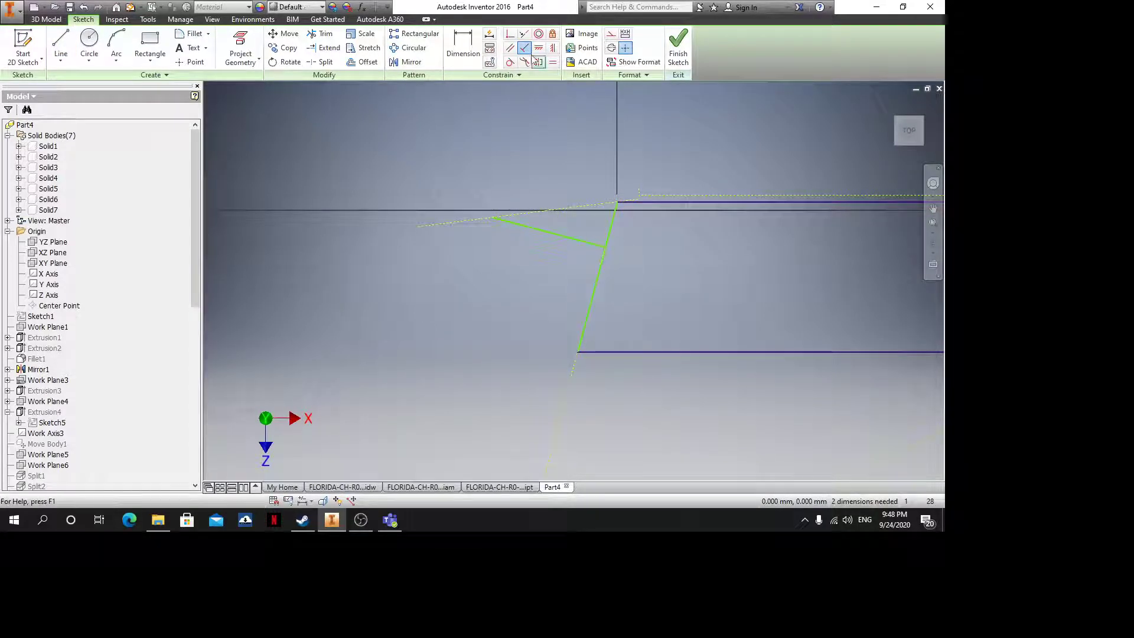
Dimension the distance from the short line's outer end to the trapezoid's left slanted side as 20 mm
click(463, 47)
click(493, 218)
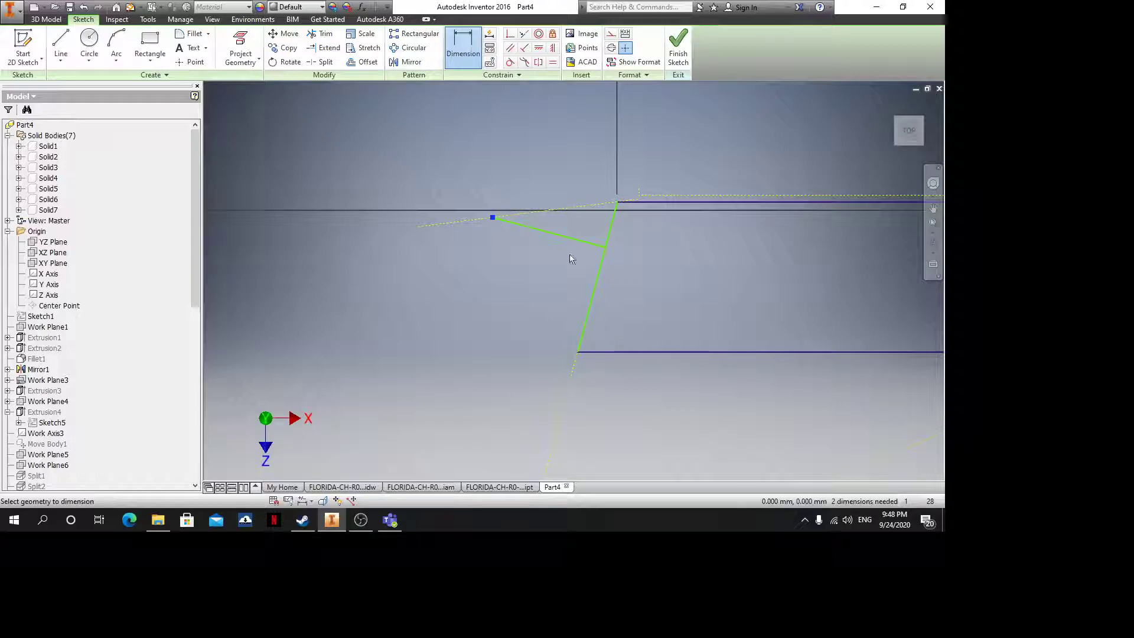
click(602, 276)
click(470, 322)
text(20)
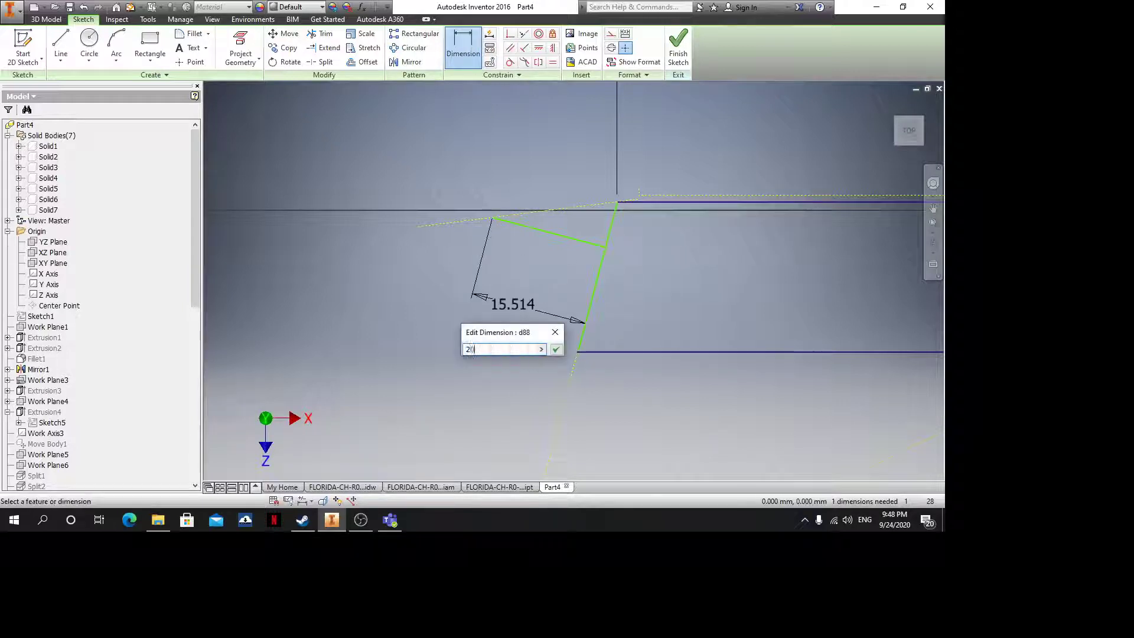
key(Return)
key(Escape)
Check the corner offset in the master, and dimension Part4's back left corner to the short perpendicular line as 4.735 mm
click(499, 486)
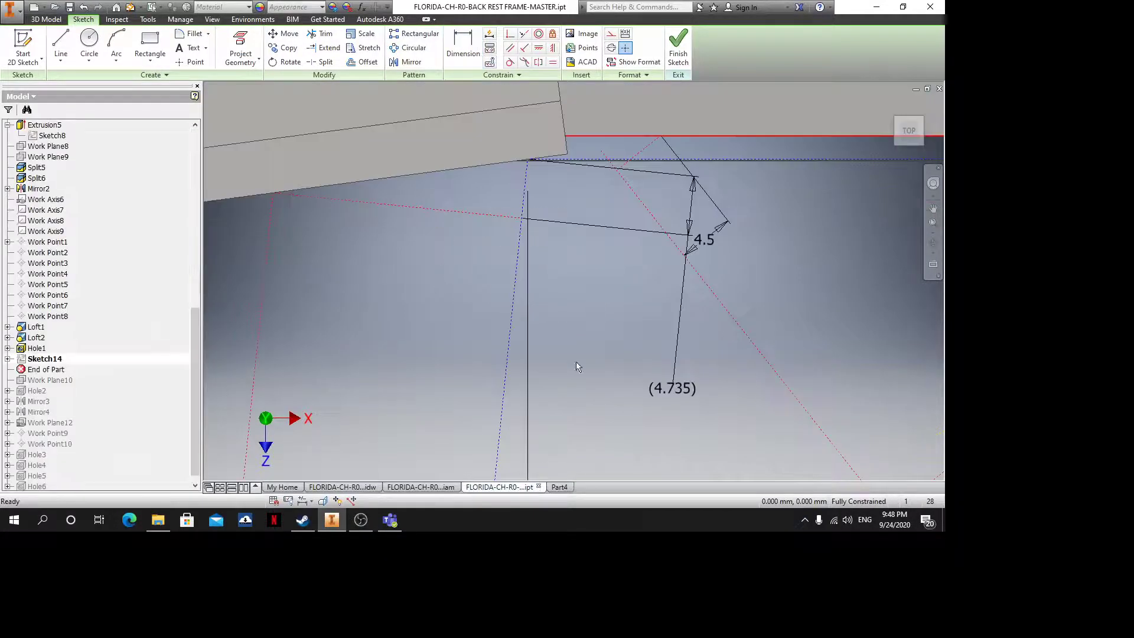
click(558, 486)
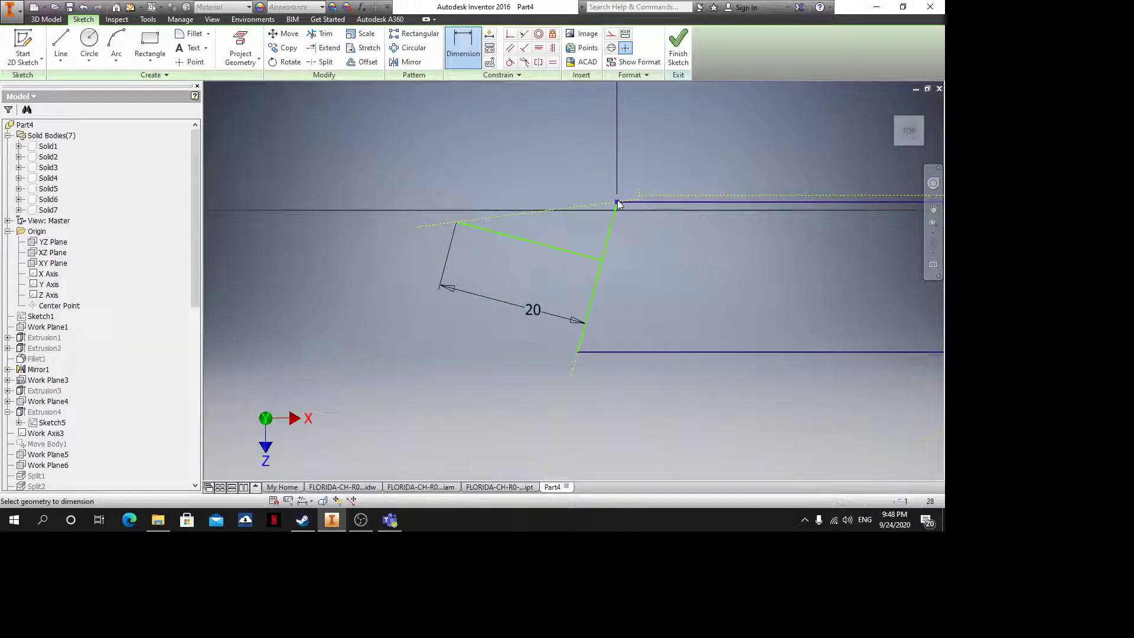
click(618, 203)
click(579, 251)
click(665, 247)
text(4)
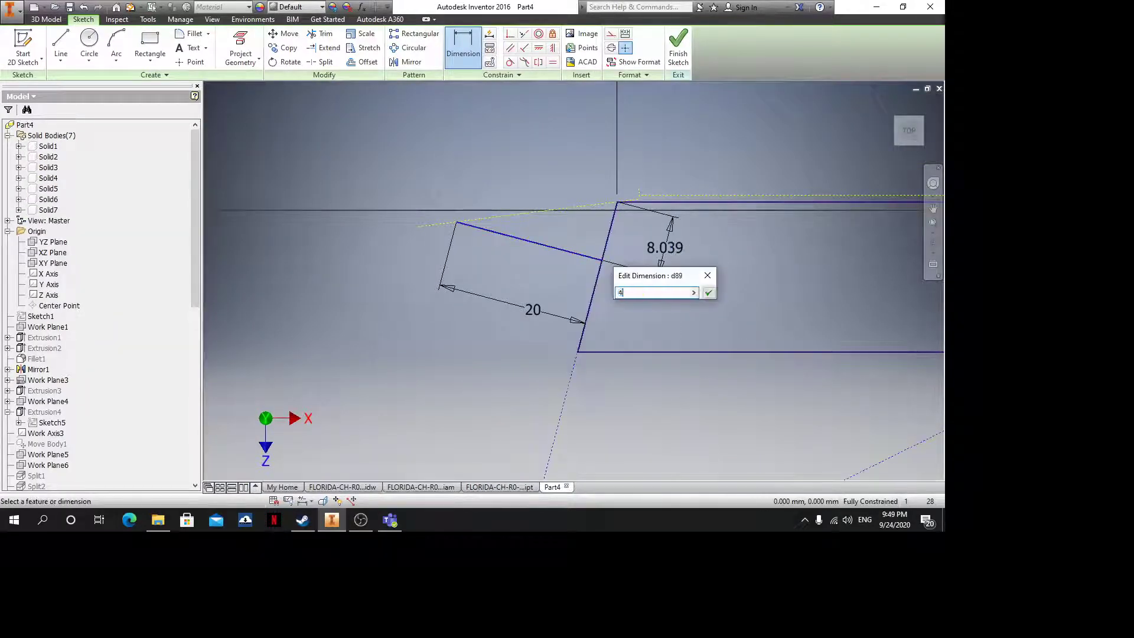
text(.735)
key(Return)
key(Escape)
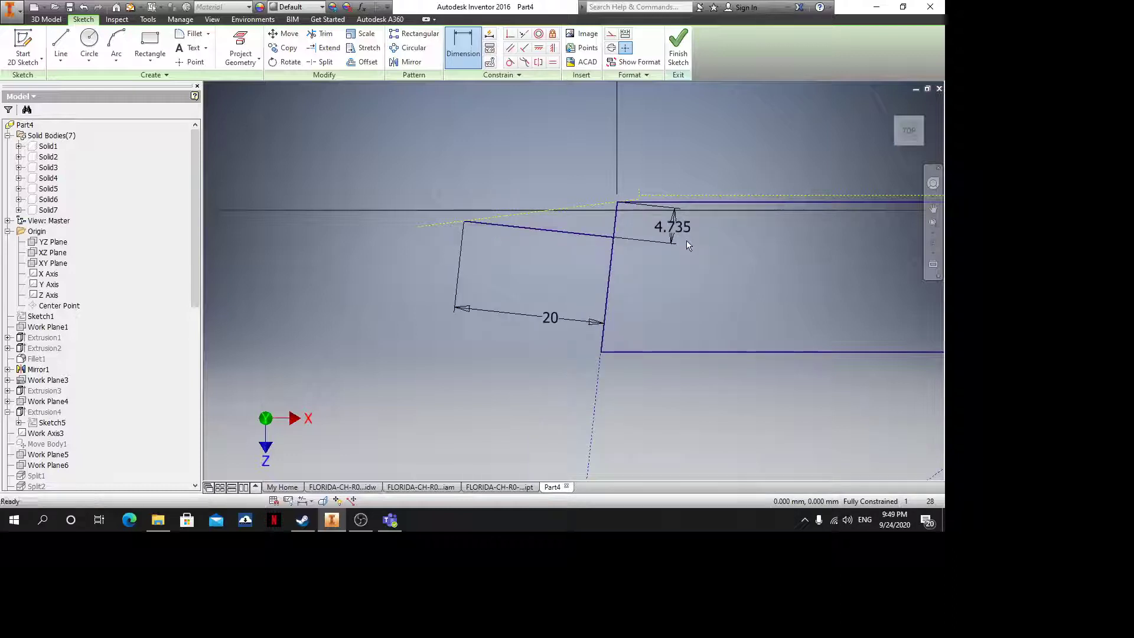
Convert the trapezoid and the short perpendicular line to construction geometry
scroll(481, 234, up, 3)
scroll(578, 223, down, 2)
scroll(546, 242, down, 6)
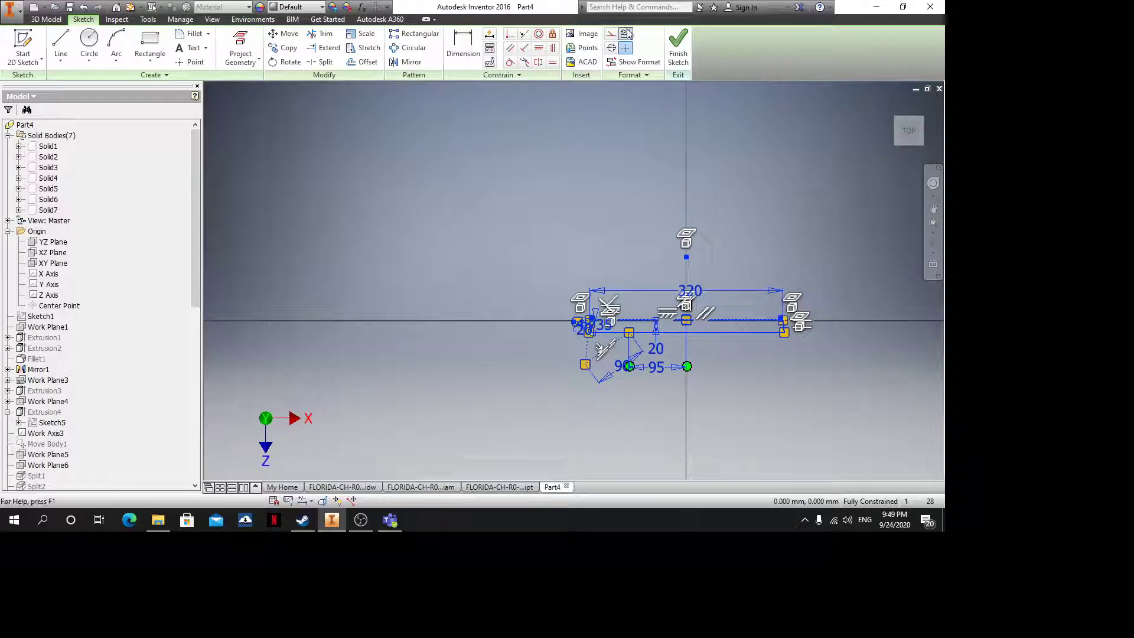
scroll(593, 332, up, 3)
scroll(593, 331, up, 4)
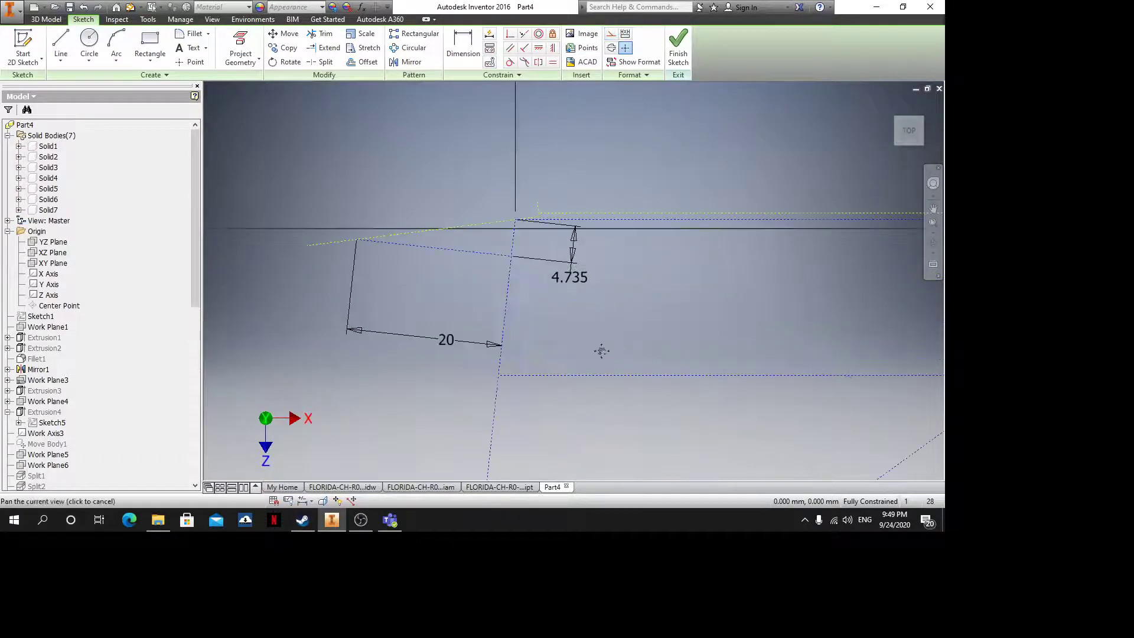
scroll(549, 342, down, 6)
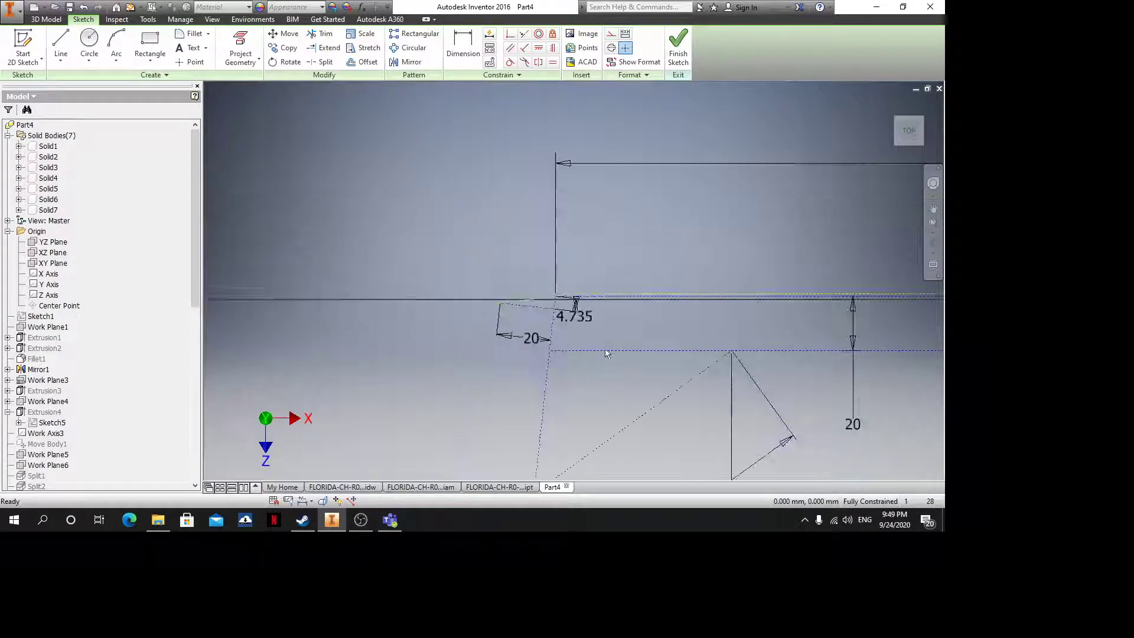
Draw a line from the 90 mm diagonal past the back left corner and make it perpendicular to the diagonal
click(61, 38)
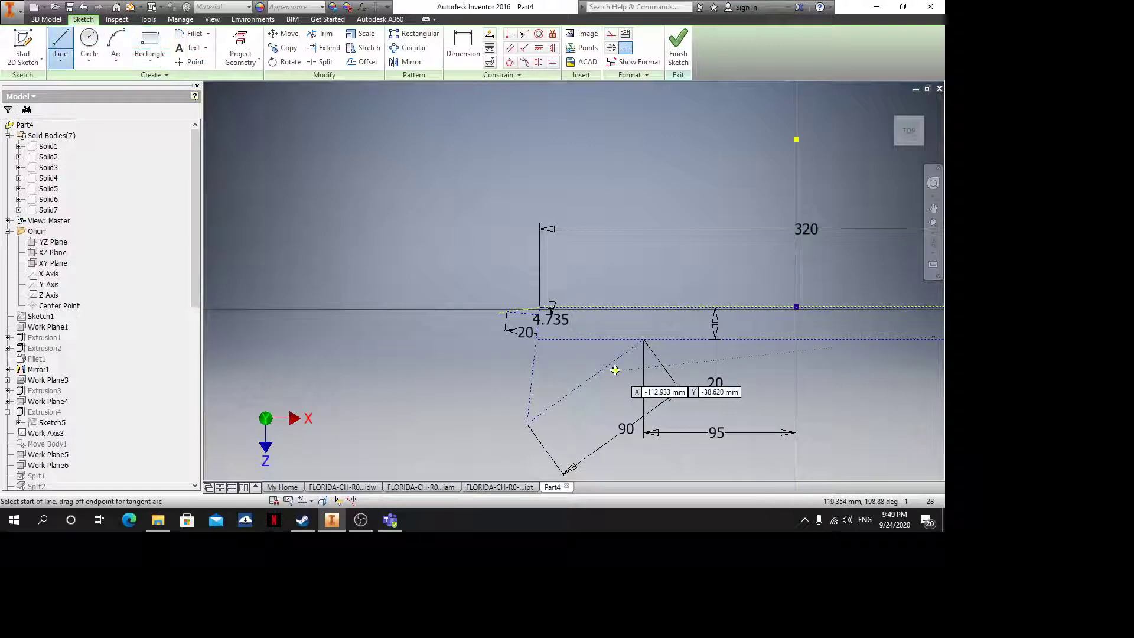
scroll(614, 370, up, 2)
click(593, 373)
click(424, 182)
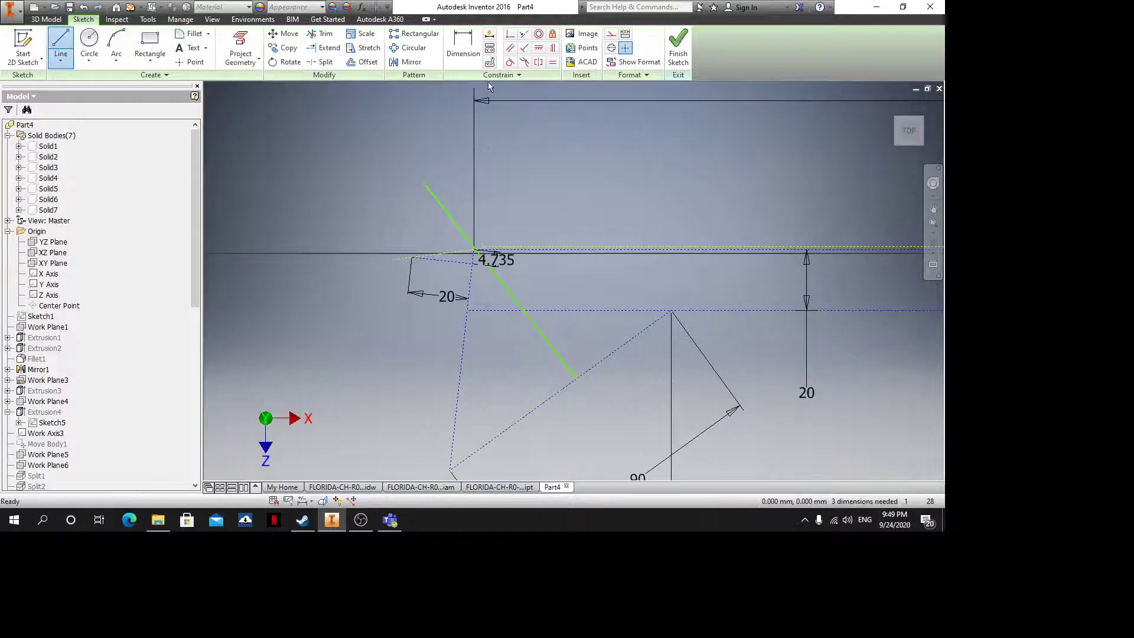
key(Escape)
key(d)
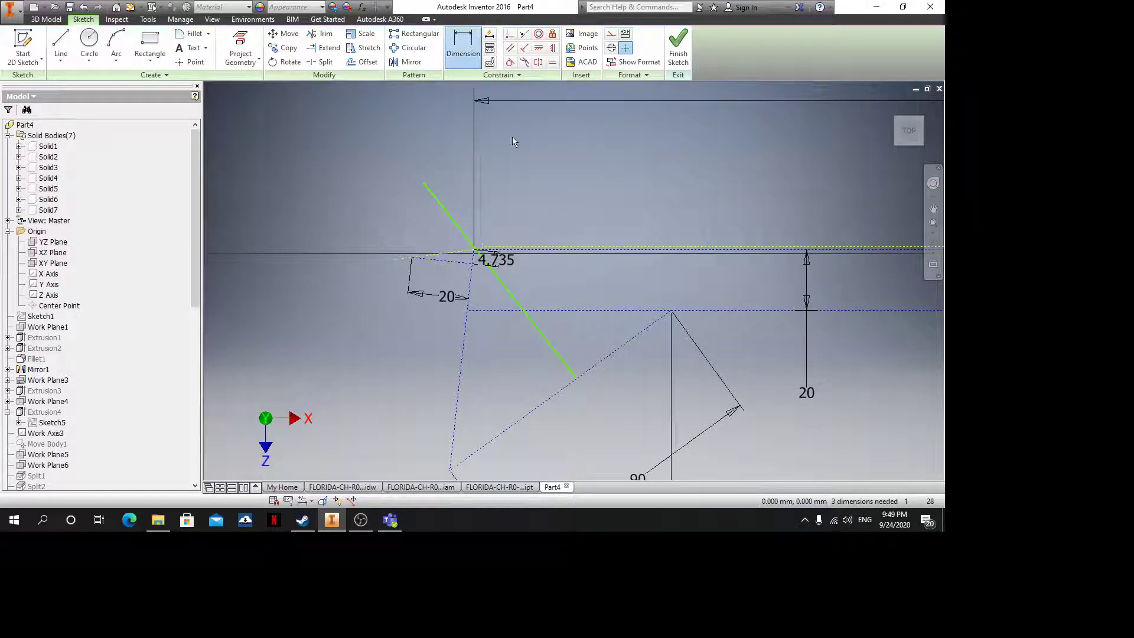
click(523, 47)
click(560, 361)
click(591, 368)
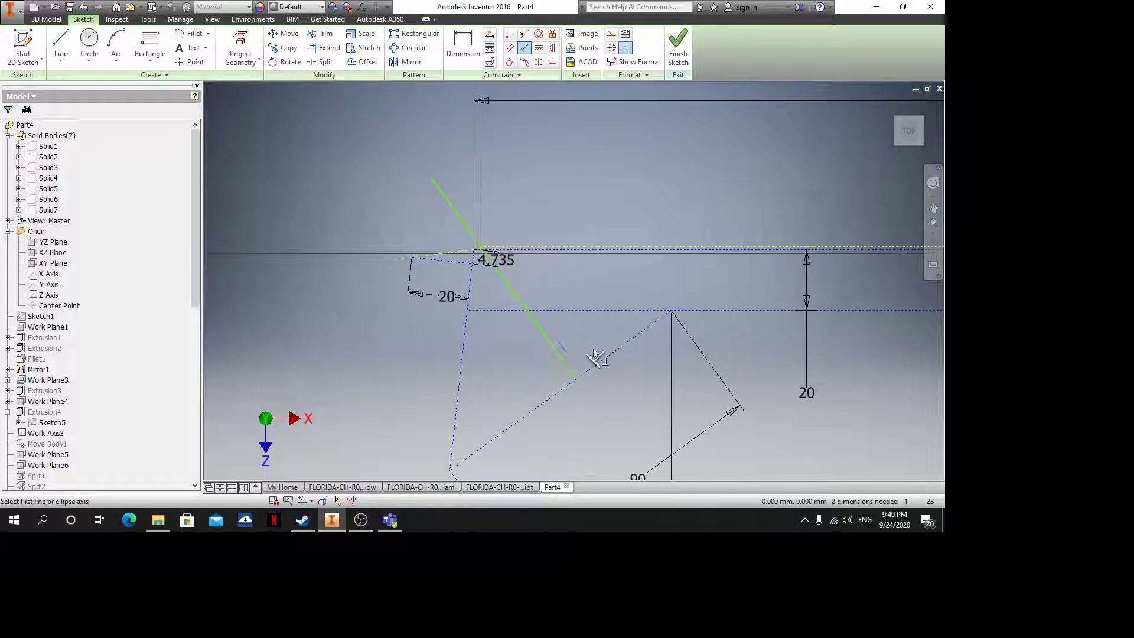
Dimension the distance from the diagonal's end on the front side to the new perpendicular line as 46 mm
key(d)
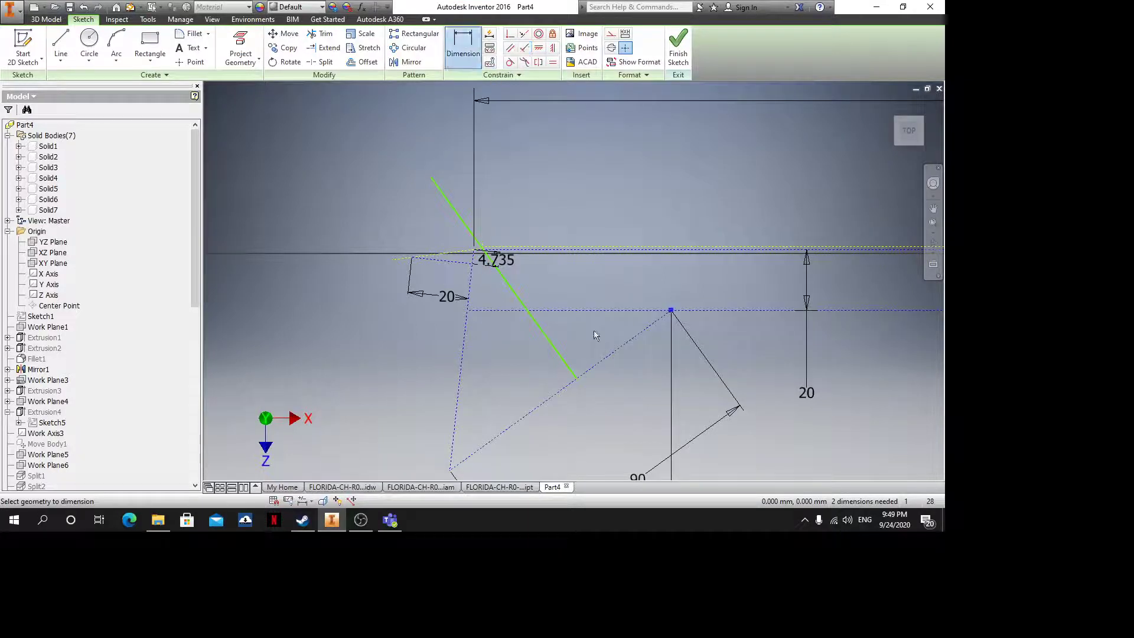
click(566, 365)
click(649, 393)
text(4)
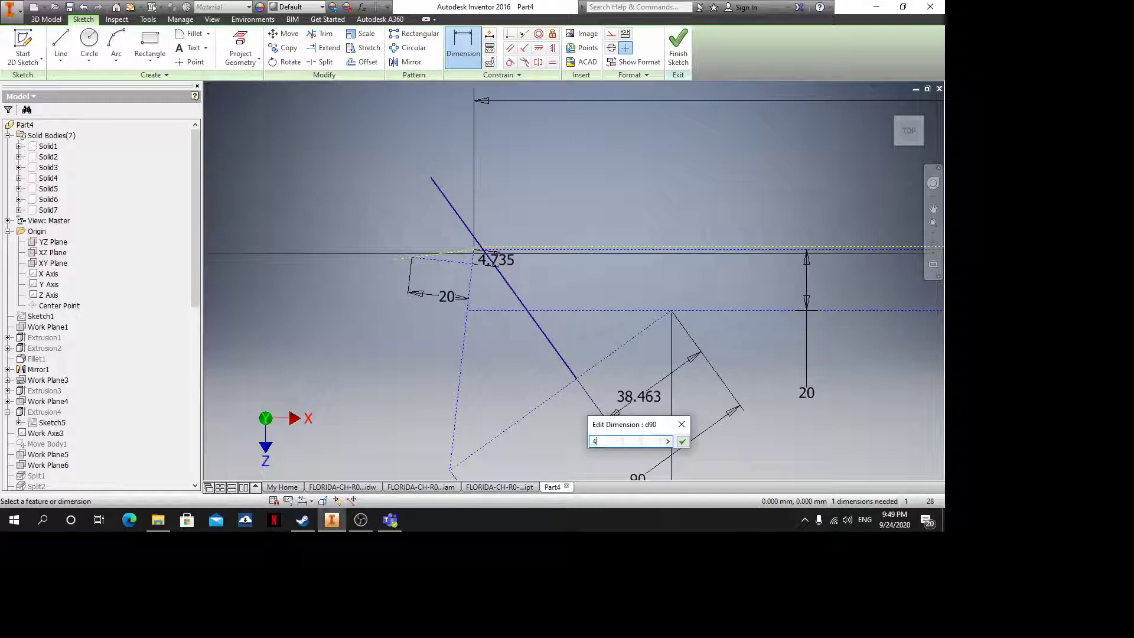
text(6)
key(Return)
key(Escape)
Align the perpendicular line's far end vertically with the outer end of the projected slanted edge
scroll(507, 299, up, 3)
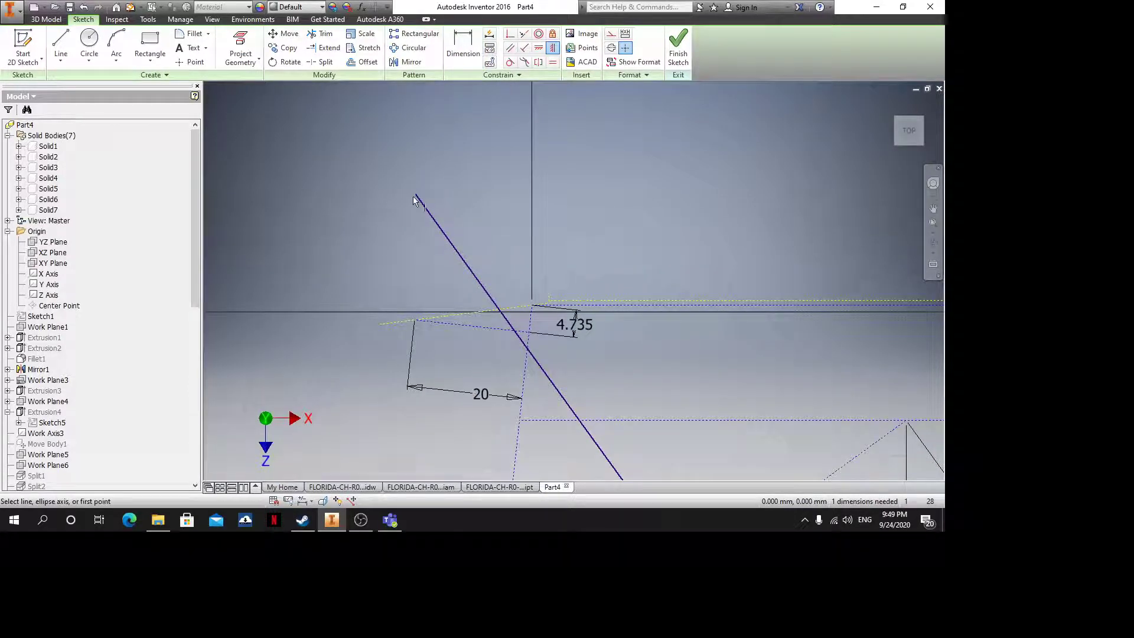
click(415, 194)
click(379, 323)
key(Escape)
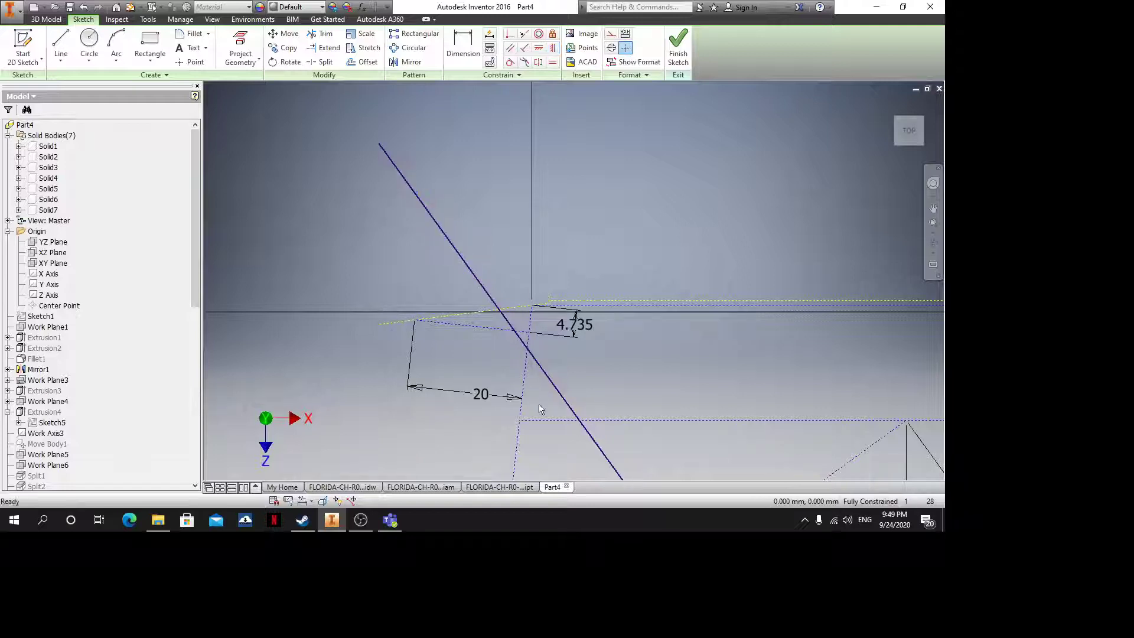
middle_drag(537, 405, 471, 281)
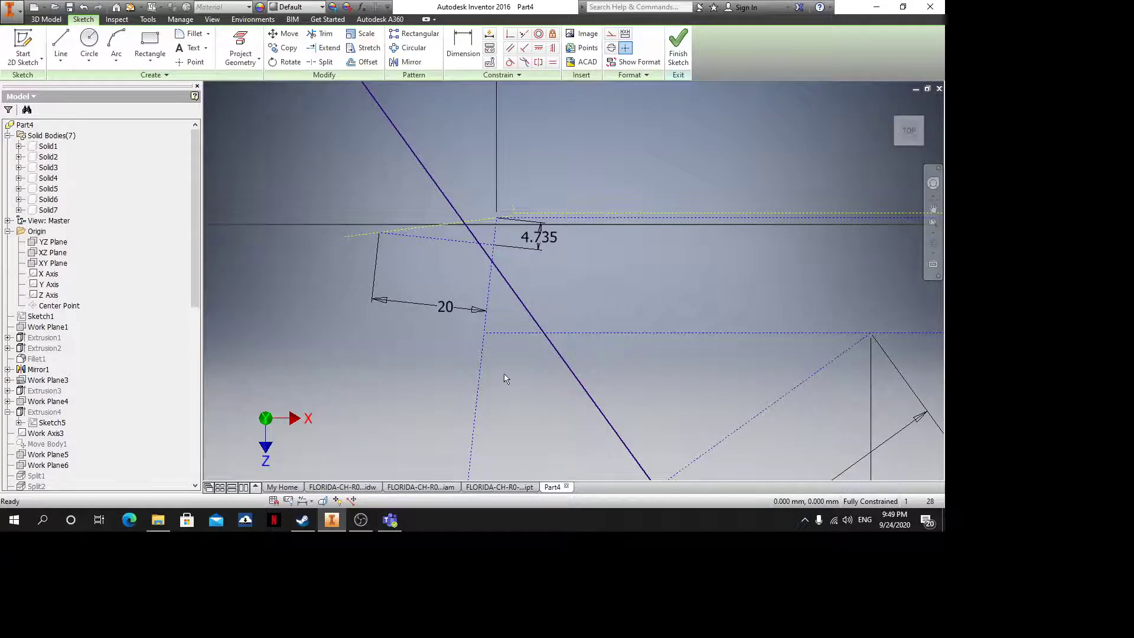
In the master sketch, reposition the 90, 320 and 4.5 mm dimensions clear of the left corner's construction lines
click(502, 487)
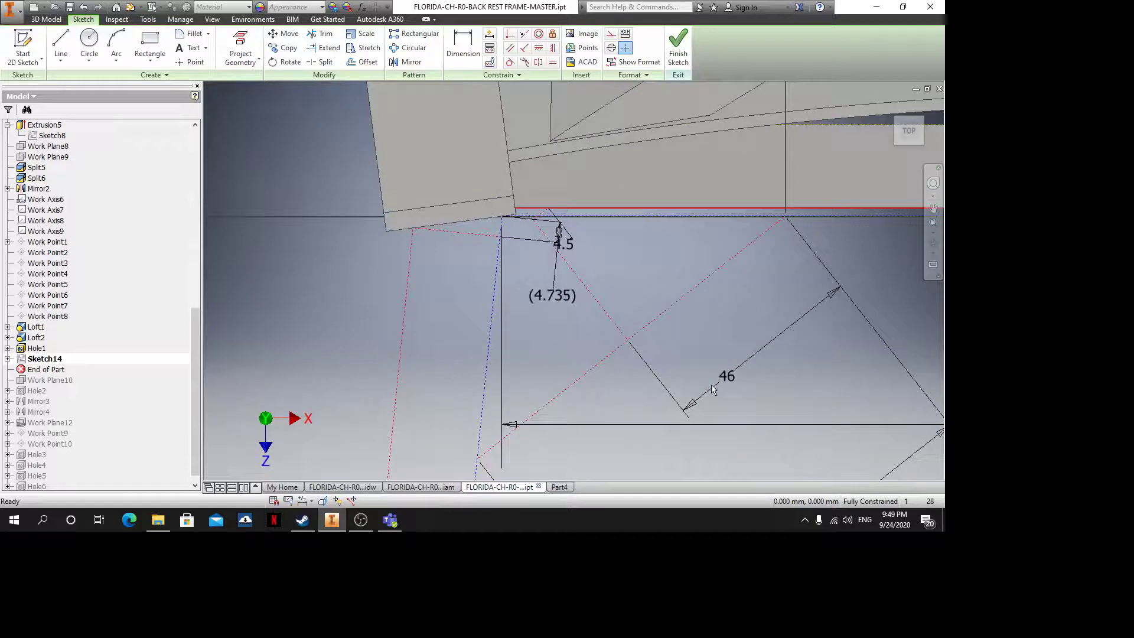
scroll(552, 245, up, 3)
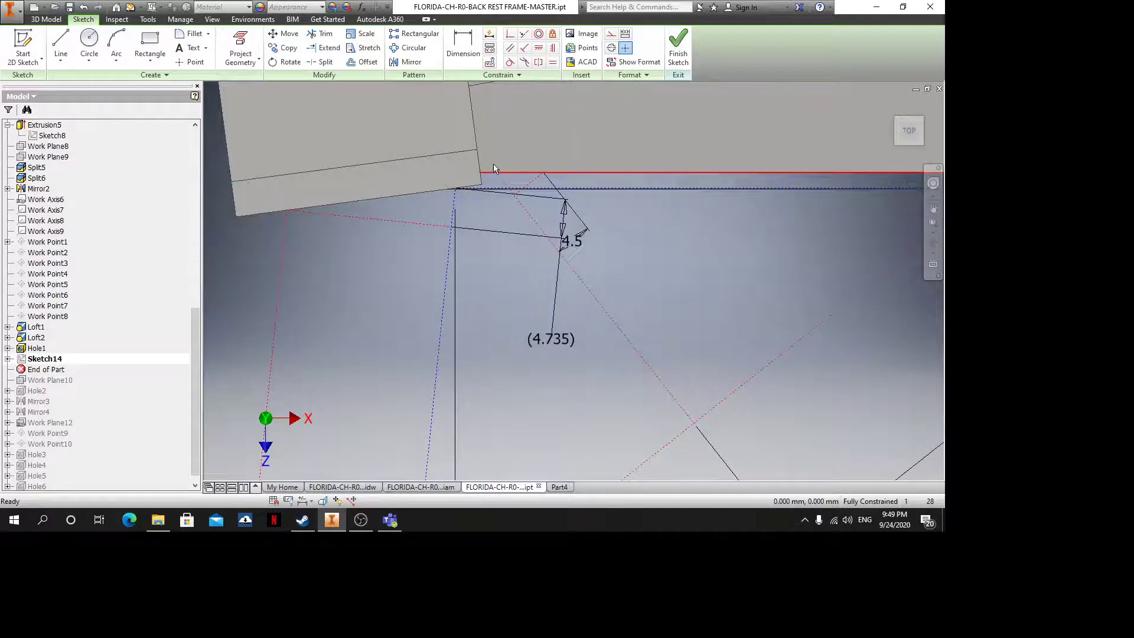
middle_drag(555, 313, 518, 245)
scroll(531, 260, down, 5)
middle_drag(606, 420, 542, 316)
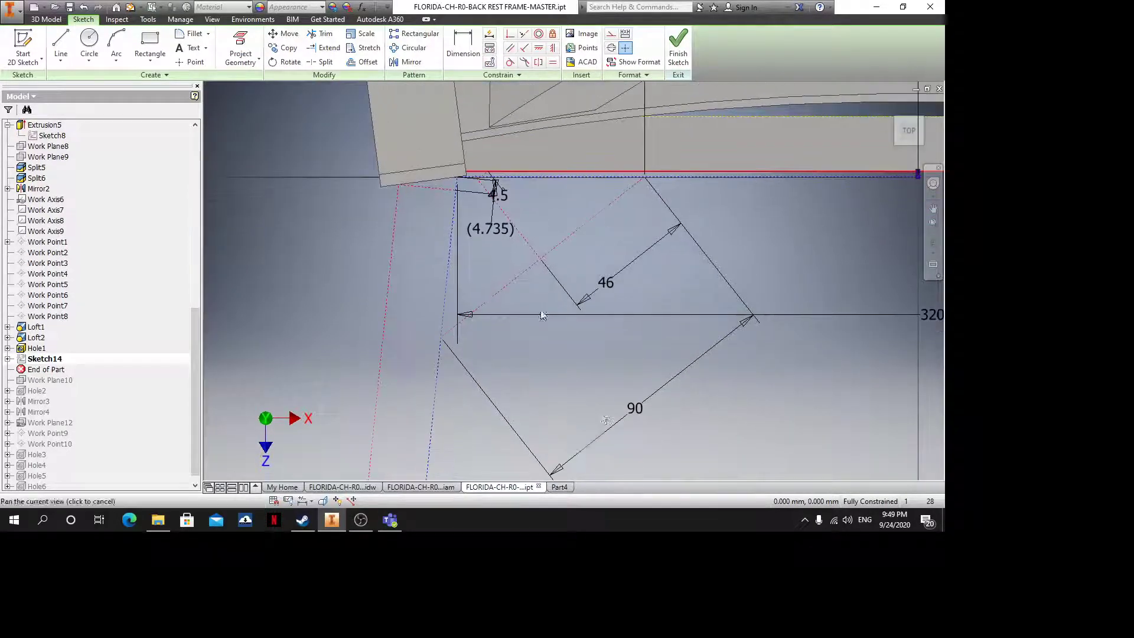
drag(637, 410, 579, 366)
middle_drag(864, 310, 845, 337)
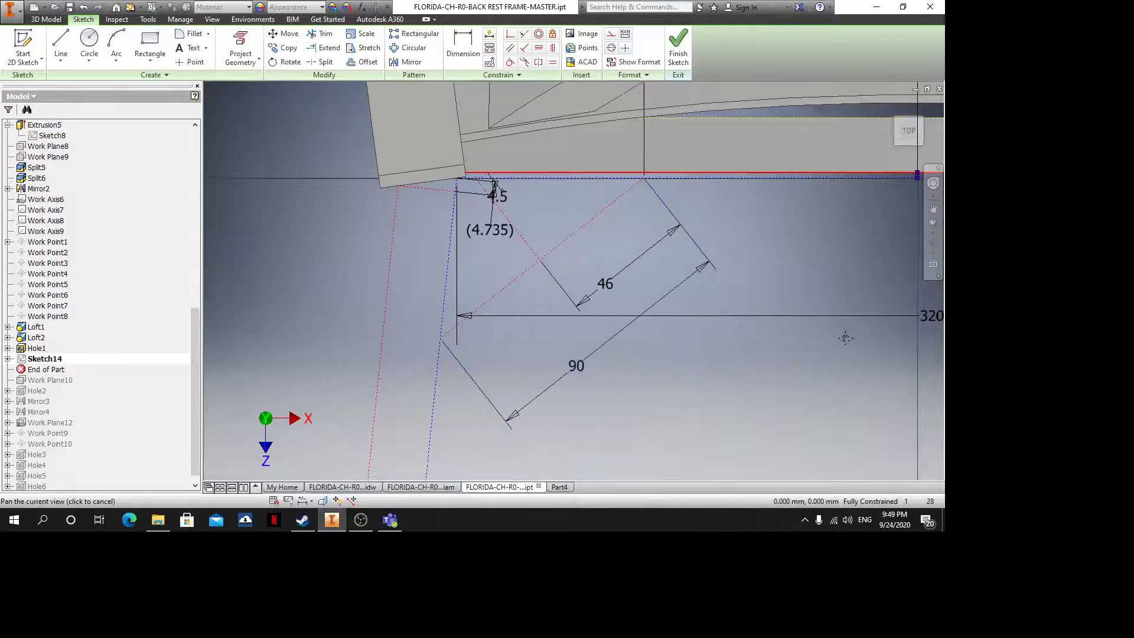
mouse_move(904, 333)
mouse_down()
mouse_move(749, 204)
mouse_move(741, 148)
mouse_up()
scroll(488, 244, up, 3)
drag(506, 220, 626, 318)
scroll(526, 329, down, 3)
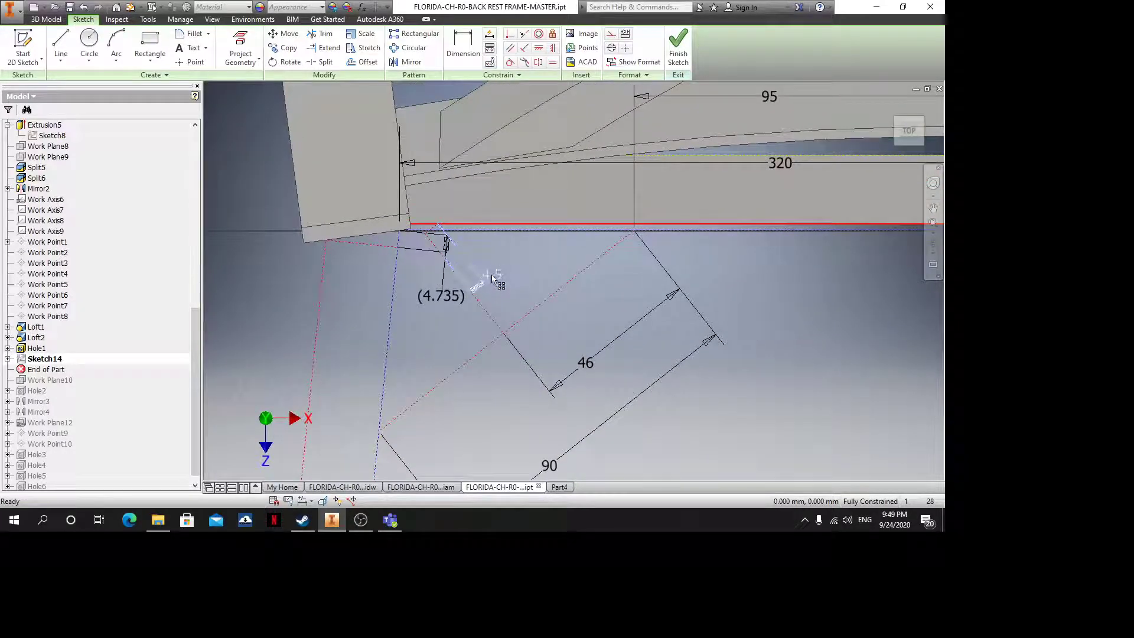
In the master sketch, move the 4.5 mm dimension clear of the left corner and inspect the perpendicular line's constraints
drag(492, 277, 519, 255)
scroll(436, 241, up, 3)
middle_drag(536, 366, 483, 278)
scroll(482, 277, down, 3)
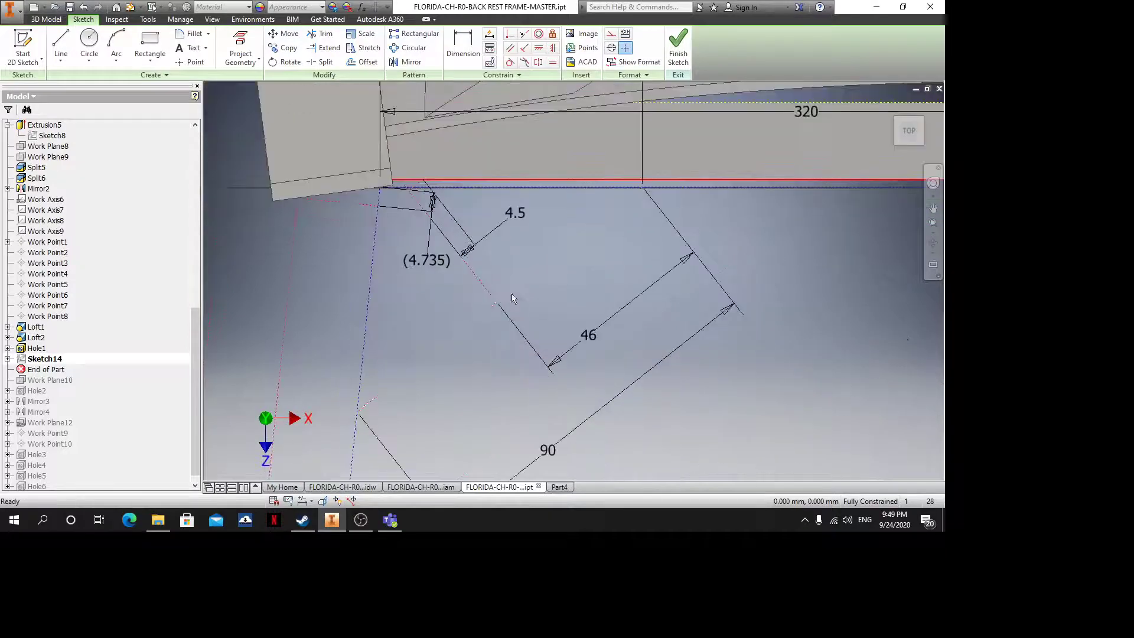
click(481, 278)
click(479, 318)
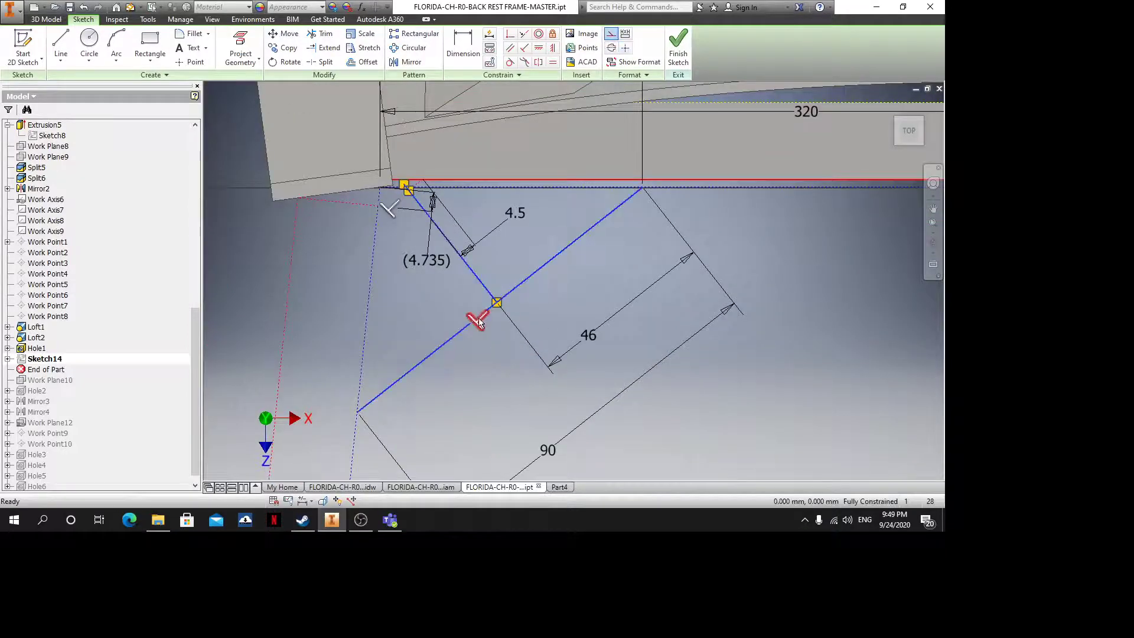
click(402, 217)
click(583, 382)
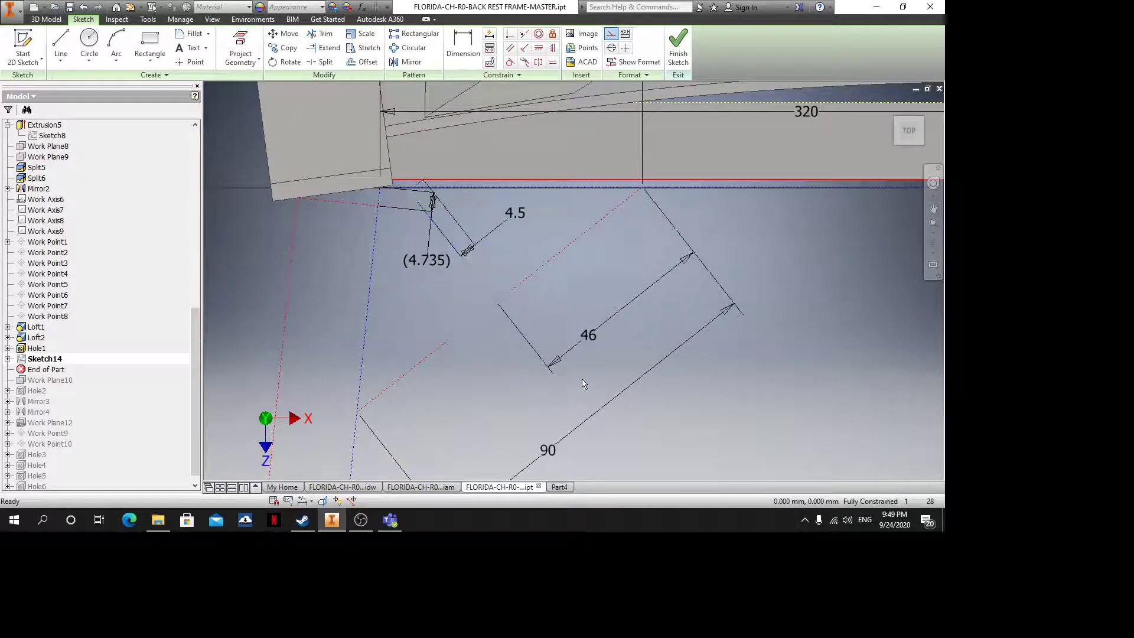
scroll(521, 322, down, 3)
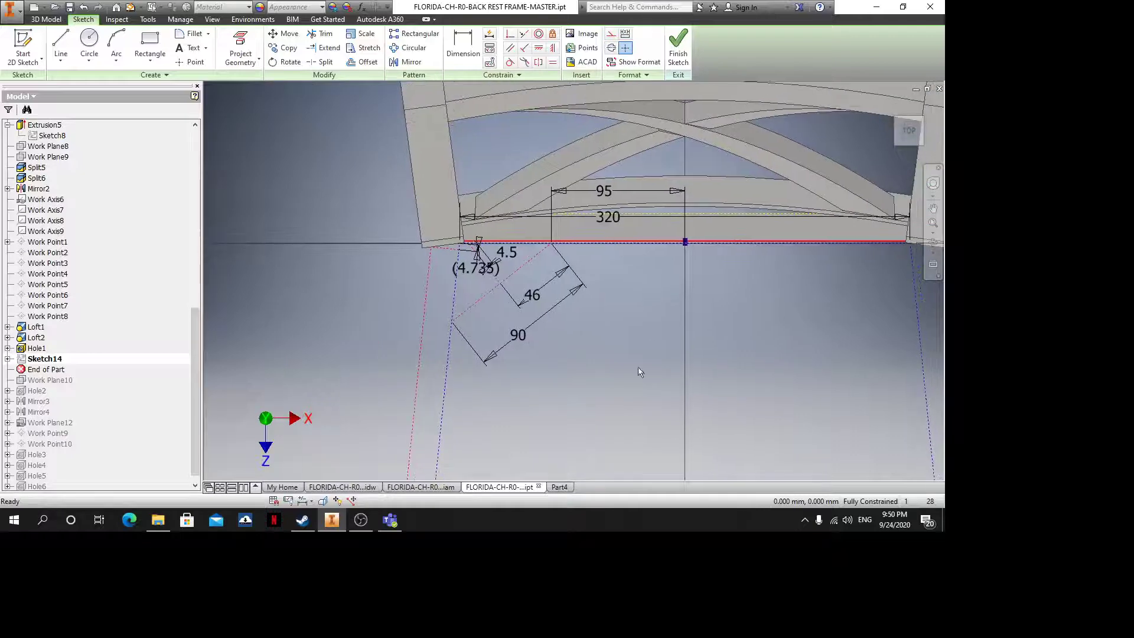
In Part4, reposition the 95 and 46 mm dimensions clear of the diagonal and the perpendicular line
click(560, 487)
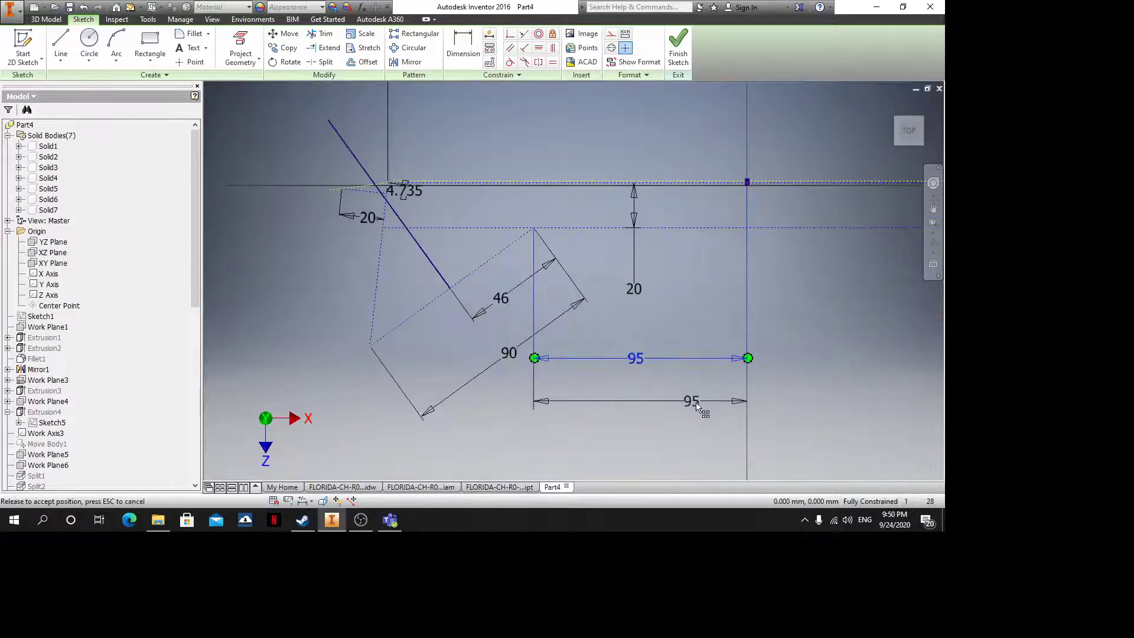
scroll(576, 382, down, 2)
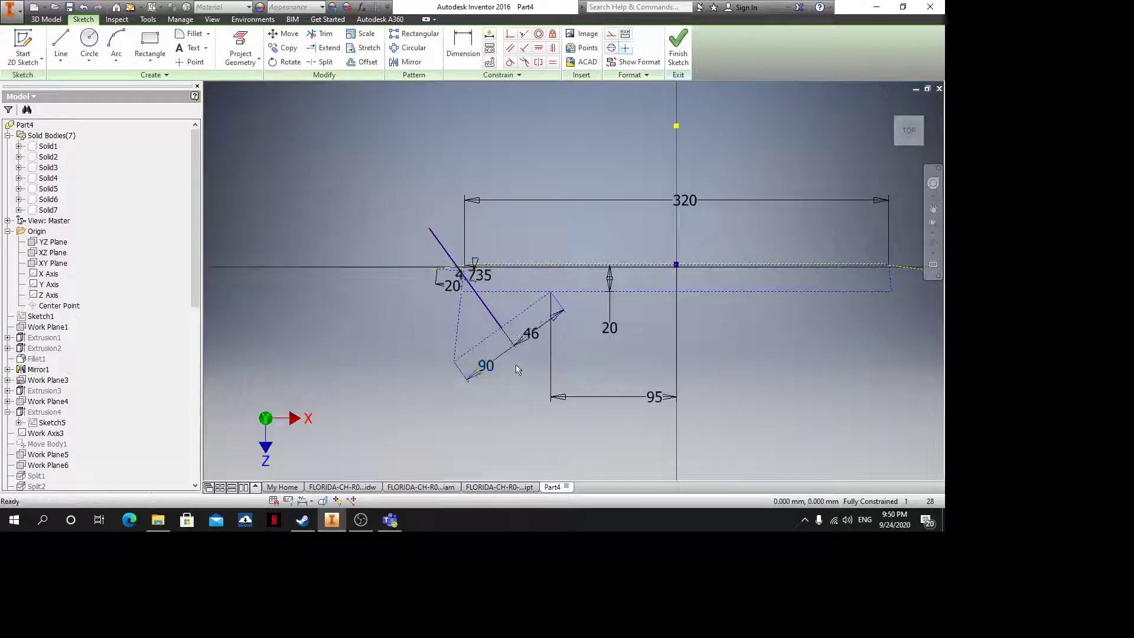
scroll(519, 339, up, 2)
drag(536, 328, 495, 281)
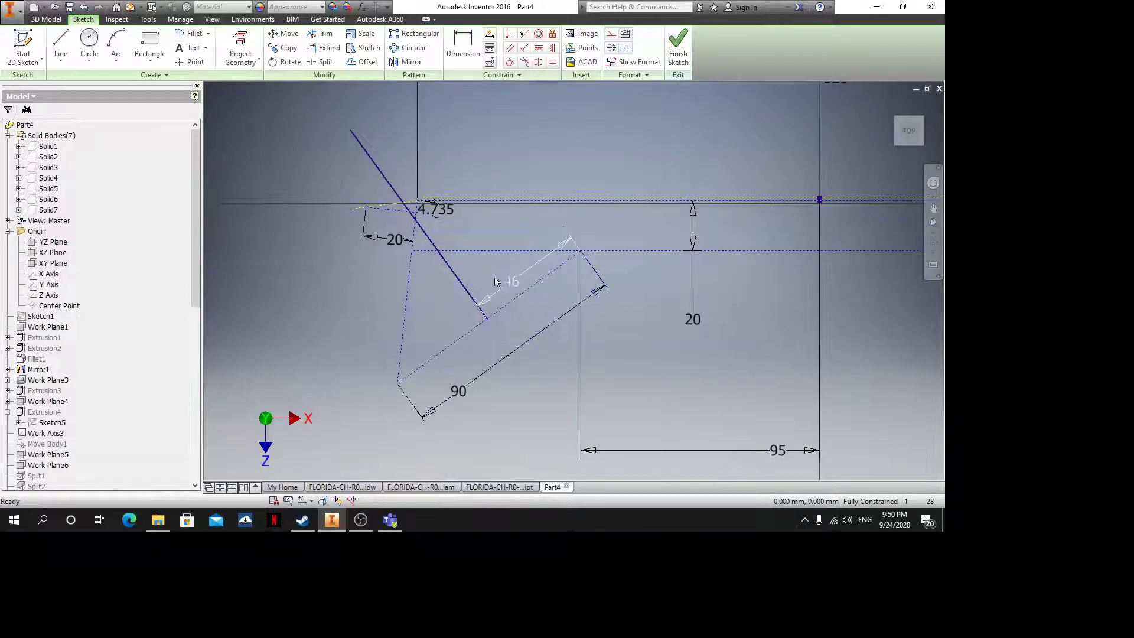
scroll(487, 323, up, 2)
middle_drag(494, 338, 499, 391)
click(540, 299)
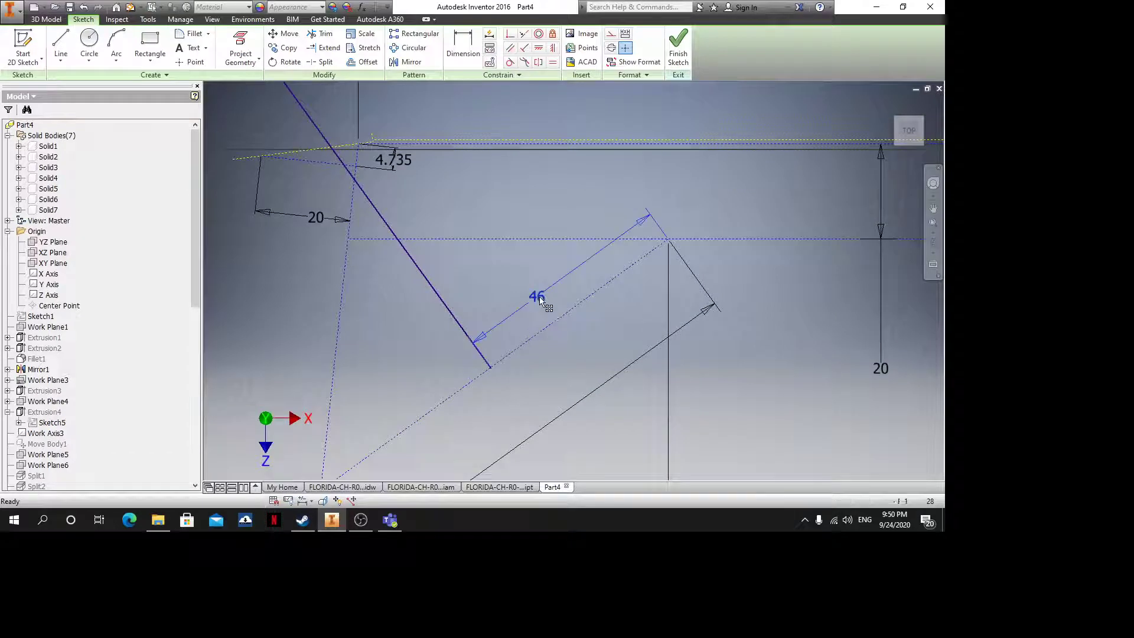
scroll(518, 313, down, 2)
scroll(471, 301, down, 4)
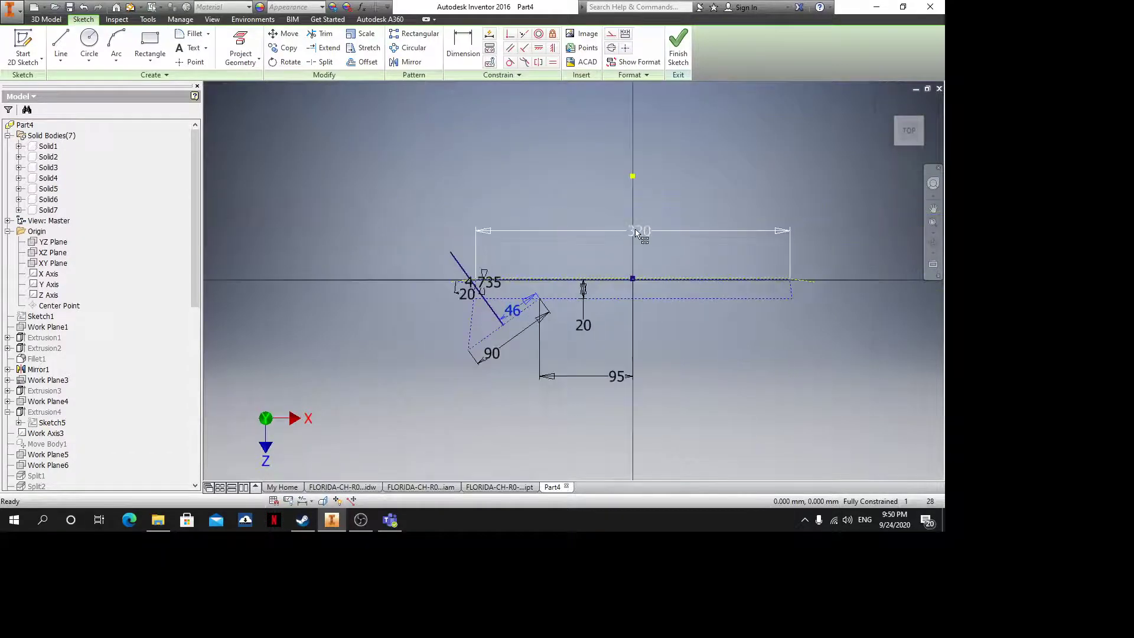
Move the 4.735 mm dimension away from the corner's construction lines
scroll(467, 263, up, 4)
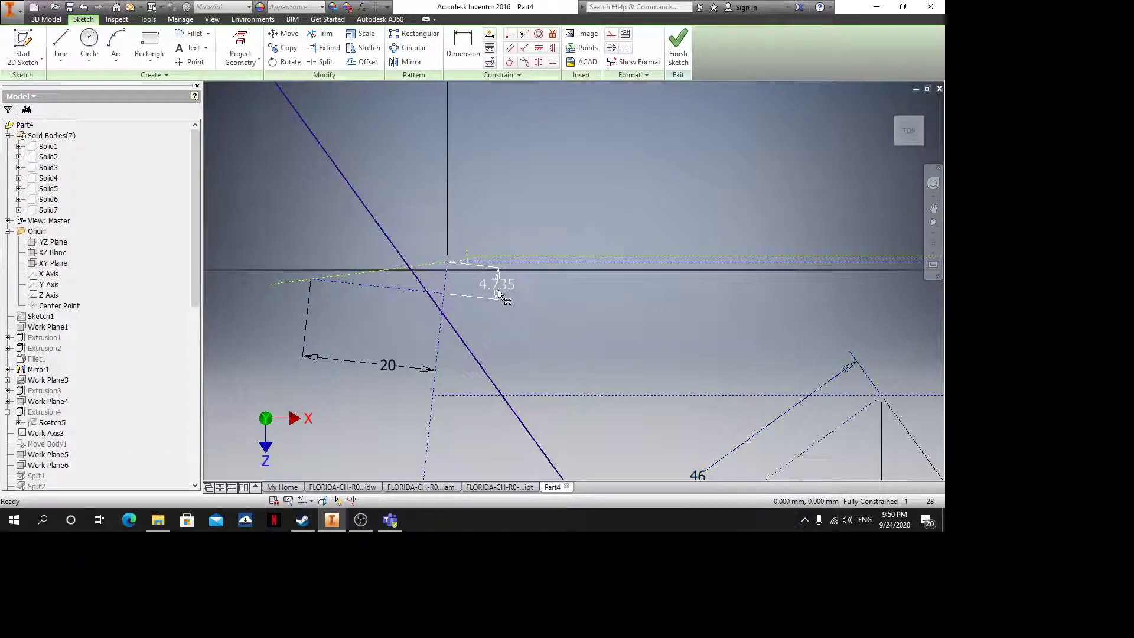
drag(498, 294, 562, 290)
scroll(508, 313, down, 2)
middle_drag(531, 355, 494, 312)
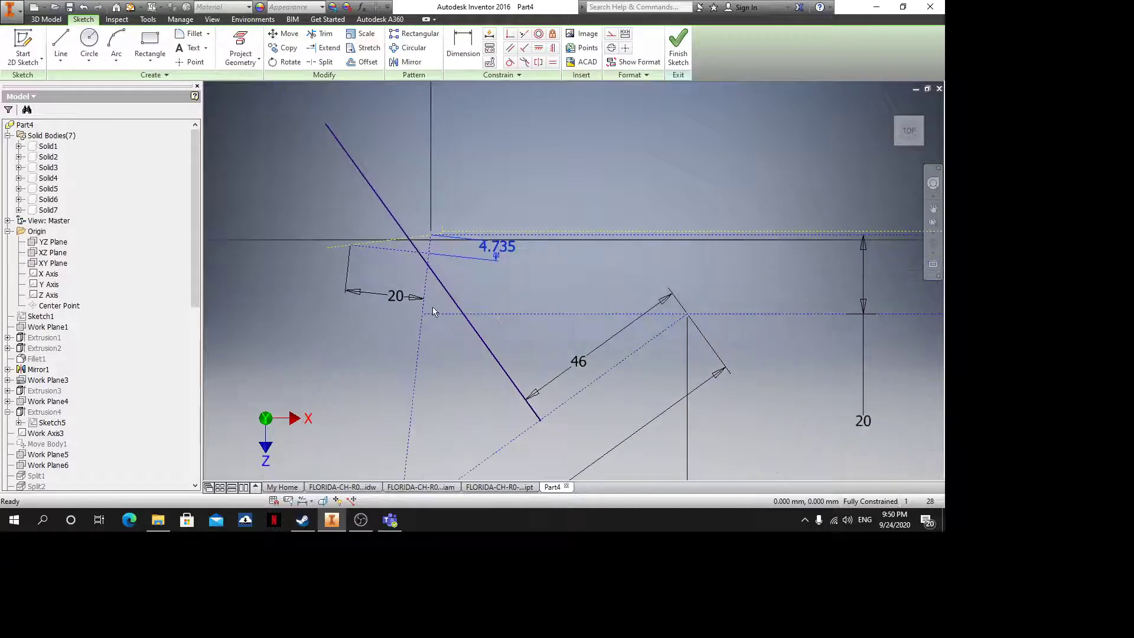
middle_drag(457, 392, 460, 353)
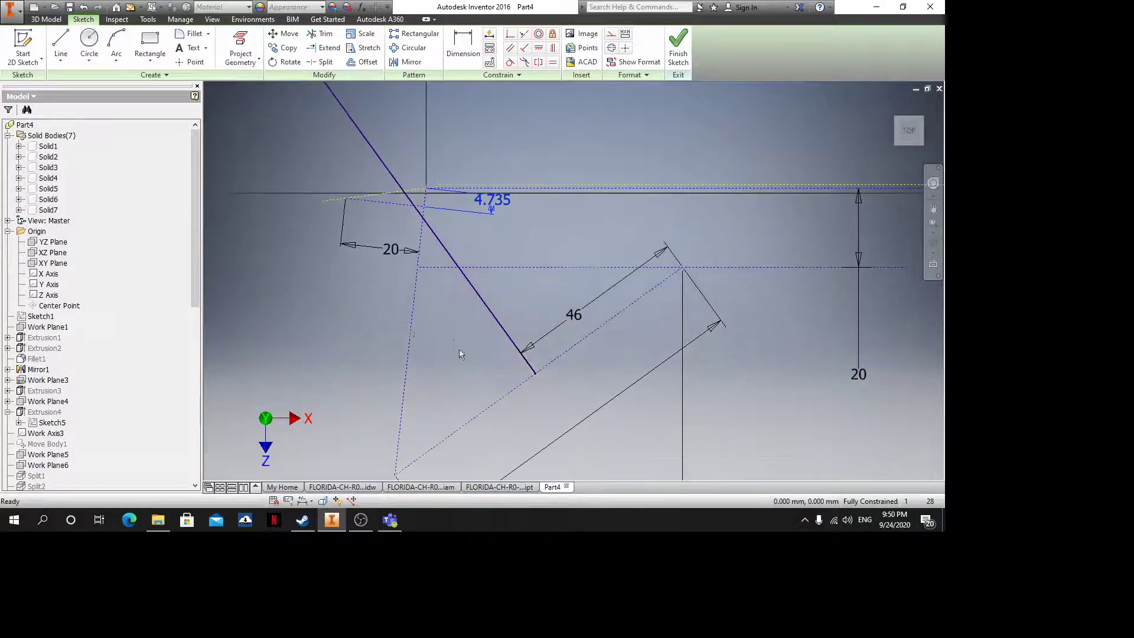
scroll(474, 418, down, 4)
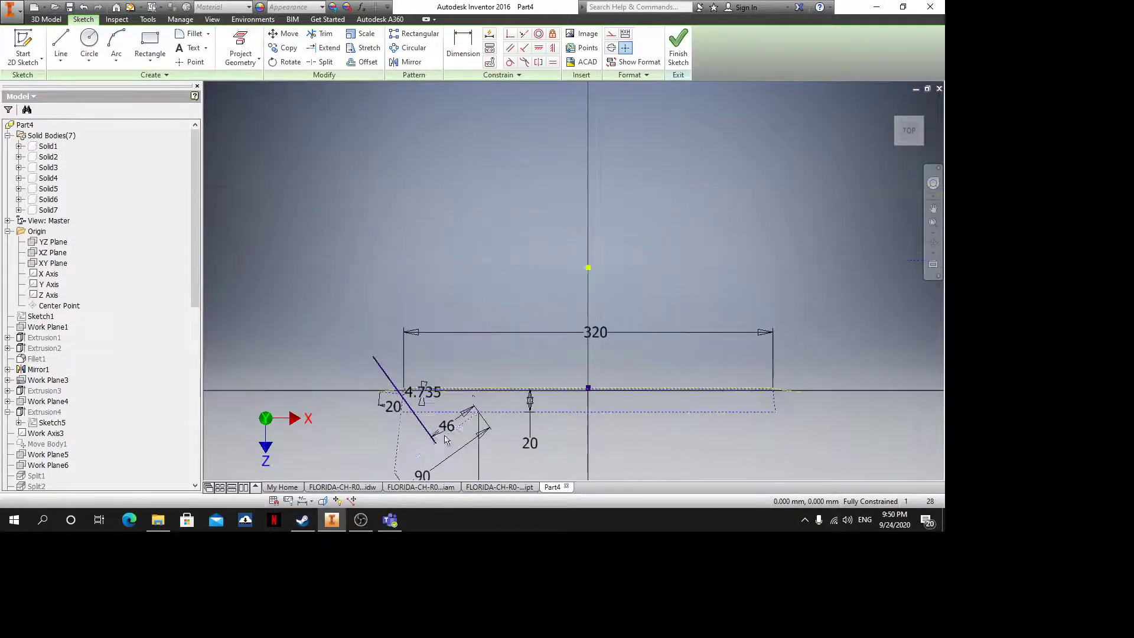
scroll(437, 444, up, 3)
In the master sketch, move the 320 mm dimension to the front side and examine the left corner's construction lines and dimensions
click(499, 486)
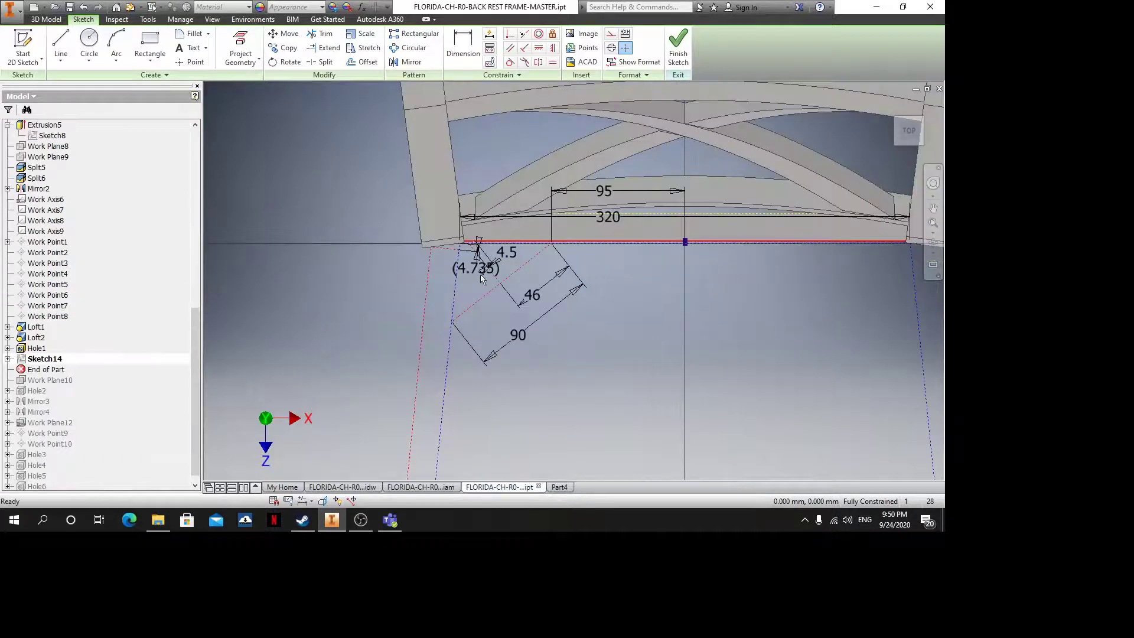
scroll(576, 286, down, 4)
scroll(567, 295, up, 2)
scroll(559, 305, down, 2)
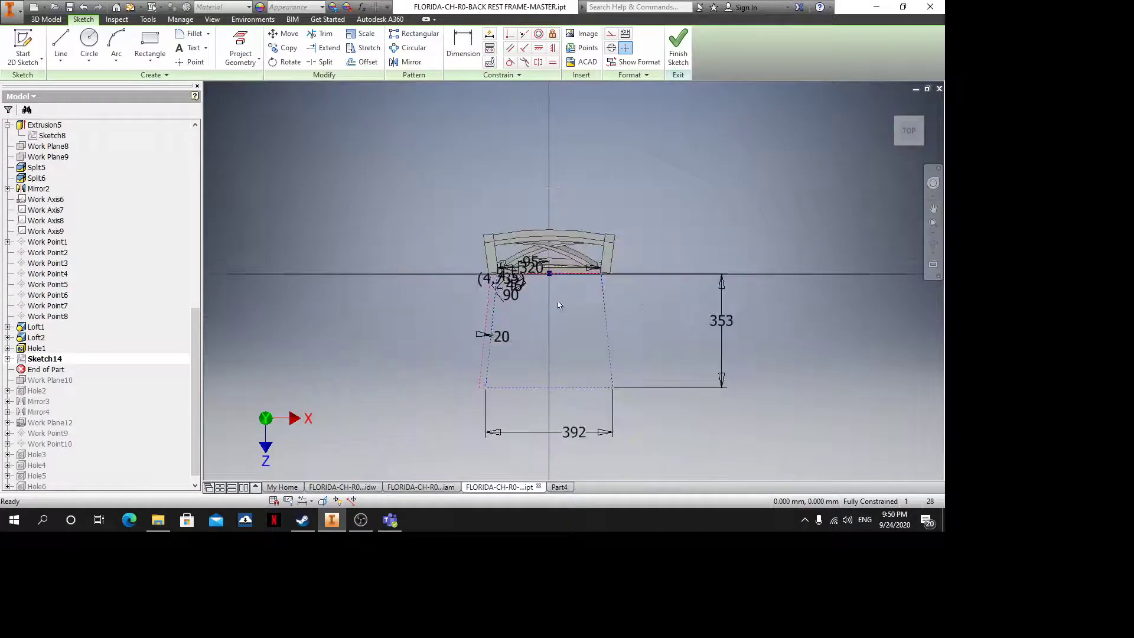
scroll(541, 305, up, 5)
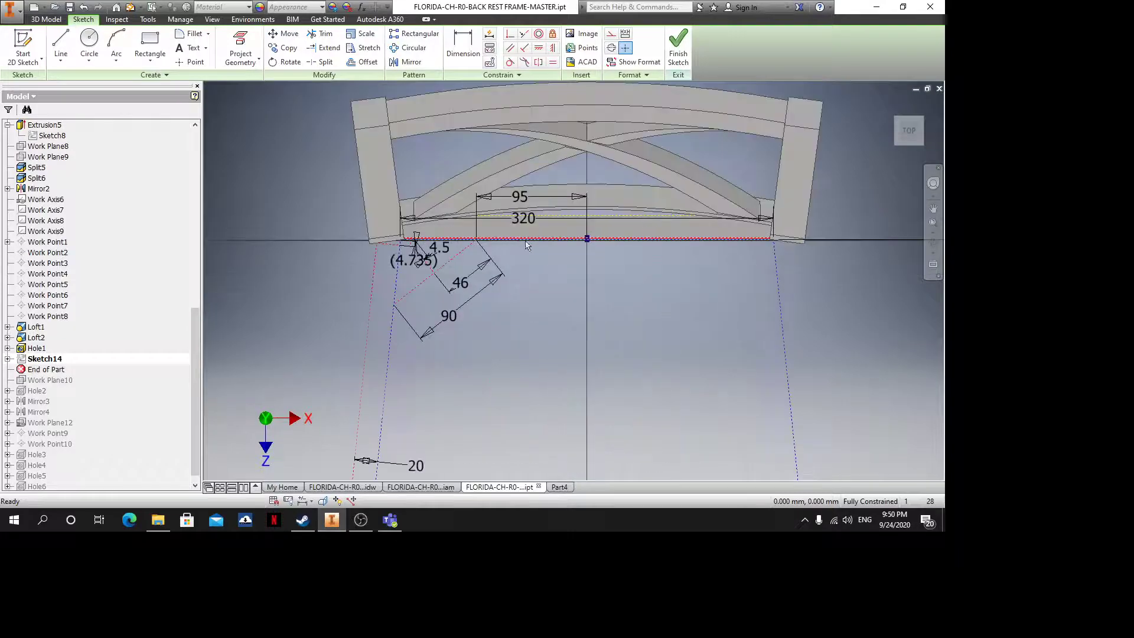
scroll(522, 235, down, 2)
scroll(351, 271, up, 4)
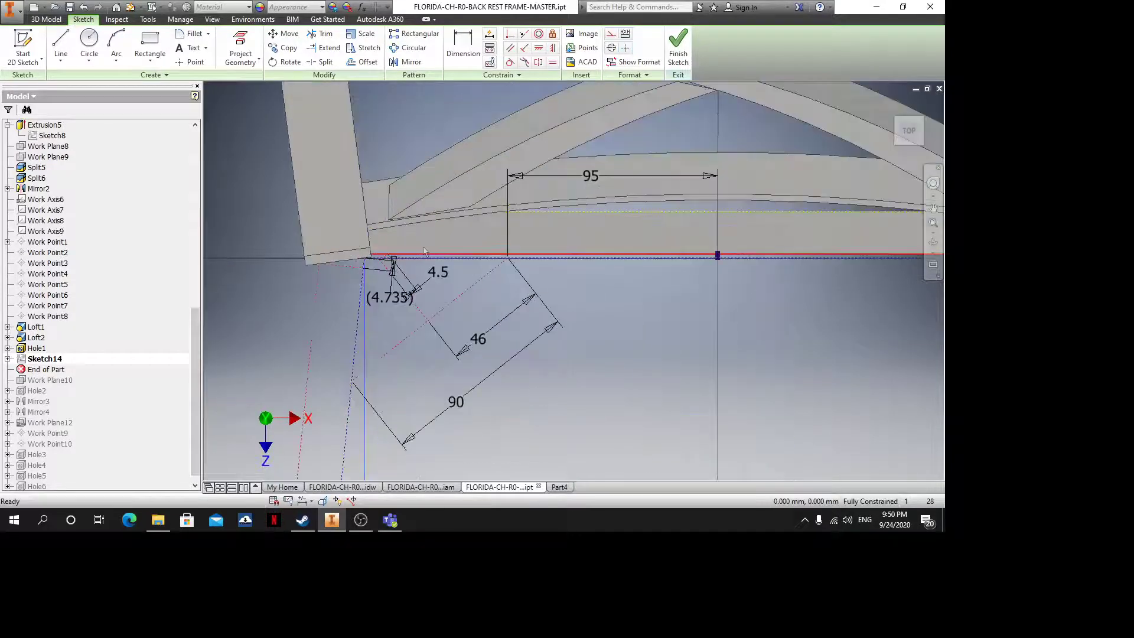
scroll(335, 266, up, 2)
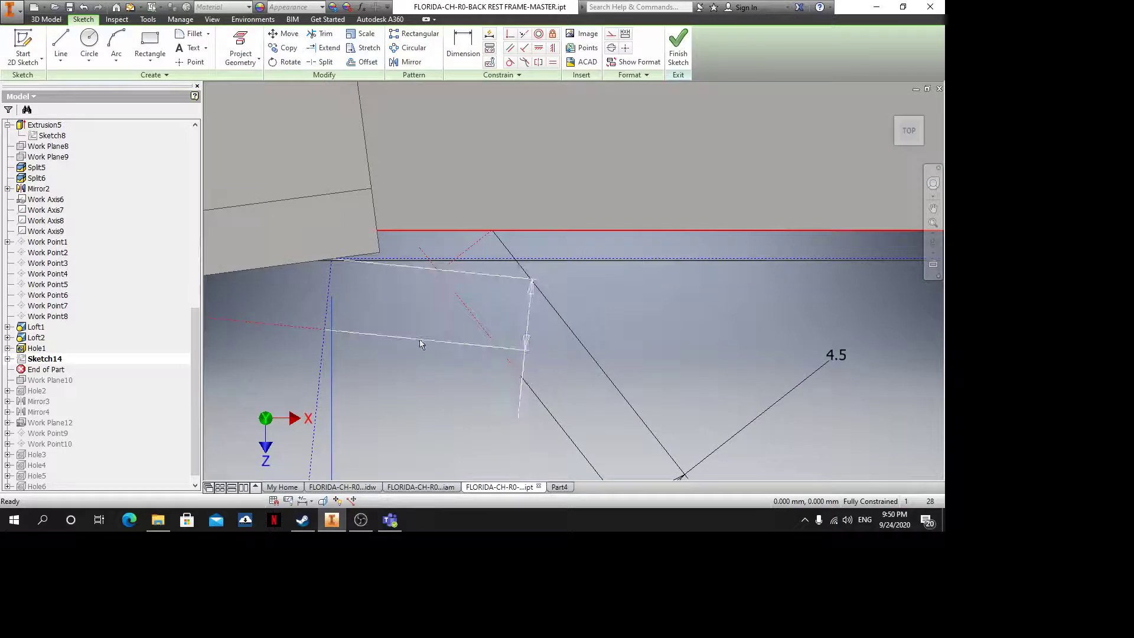
scroll(467, 298, down, 4)
scroll(470, 296, down, 3)
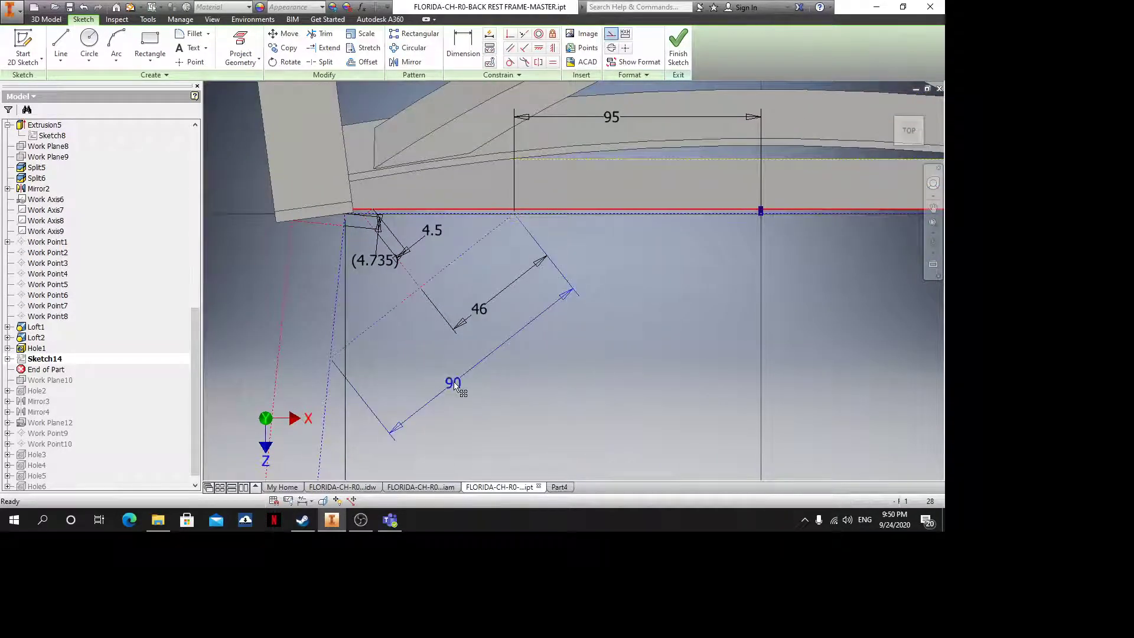
middle_drag(591, 171, 559, 196)
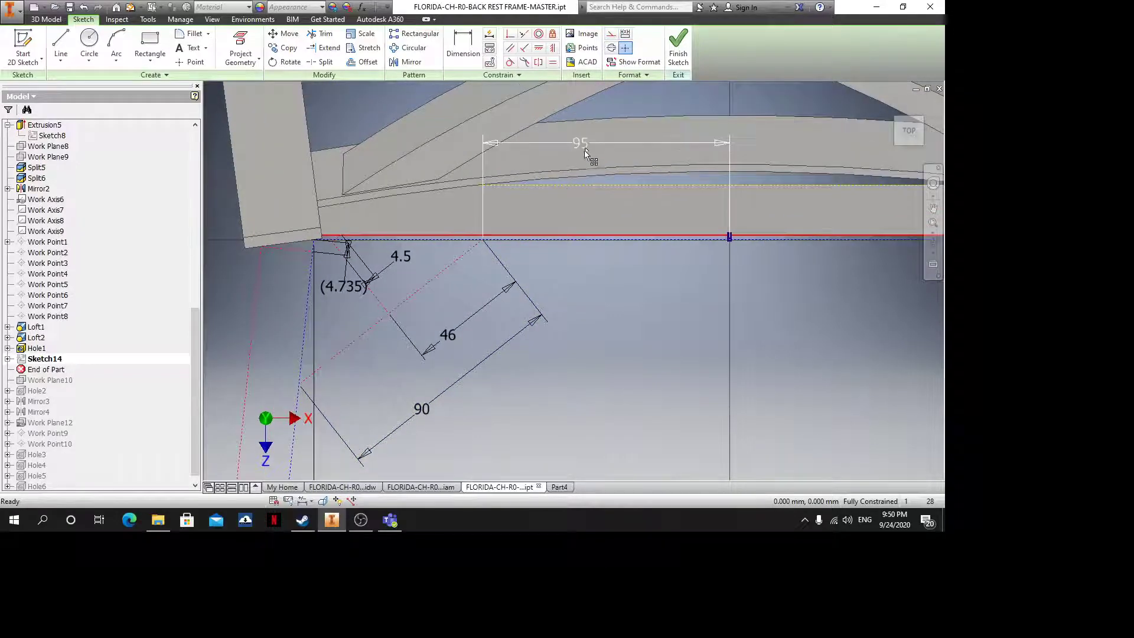
middle_drag(628, 263, 499, 259)
scroll(422, 236, up, 3)
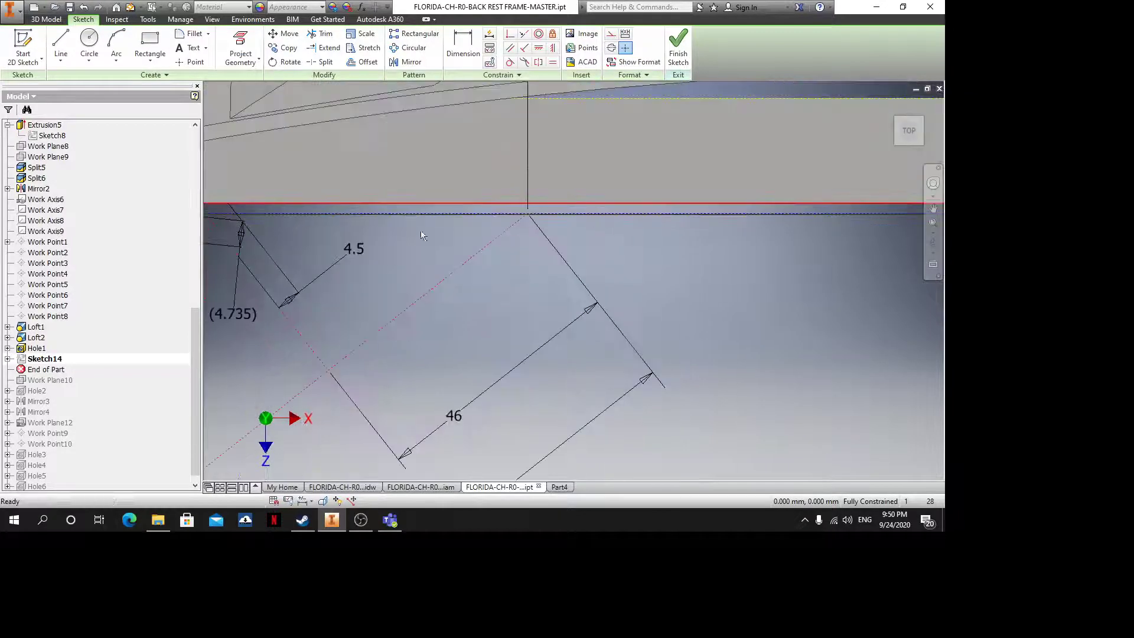
scroll(522, 353, down, 5)
In Part4, reposition the 46 mm dimension outside the 90 mm dimension
click(558, 487)
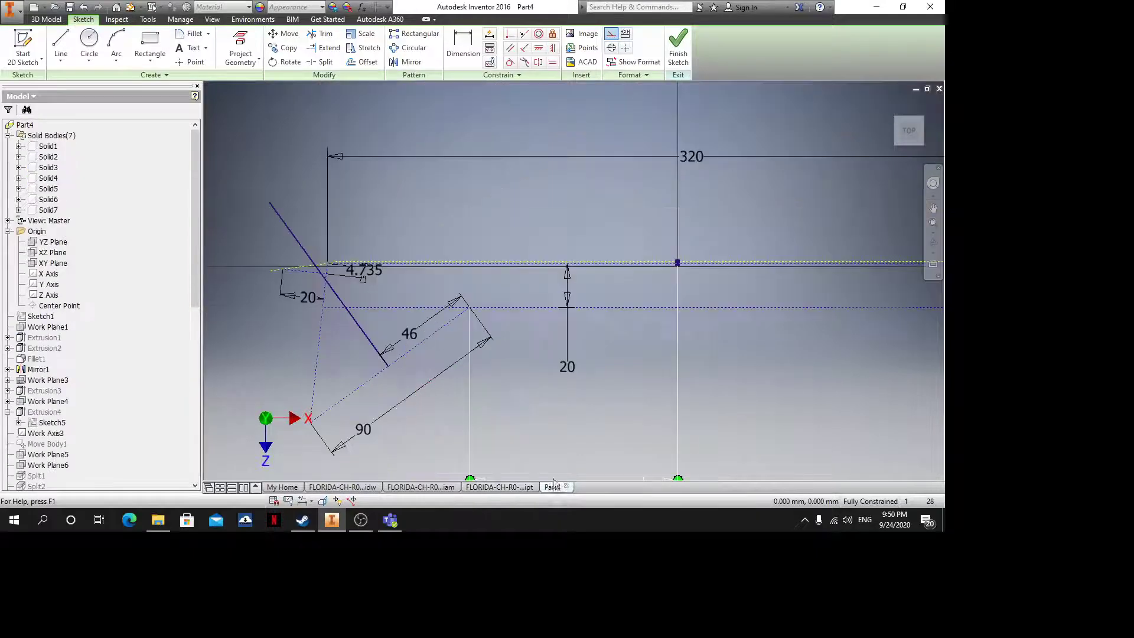
middle_drag(536, 369, 592, 285)
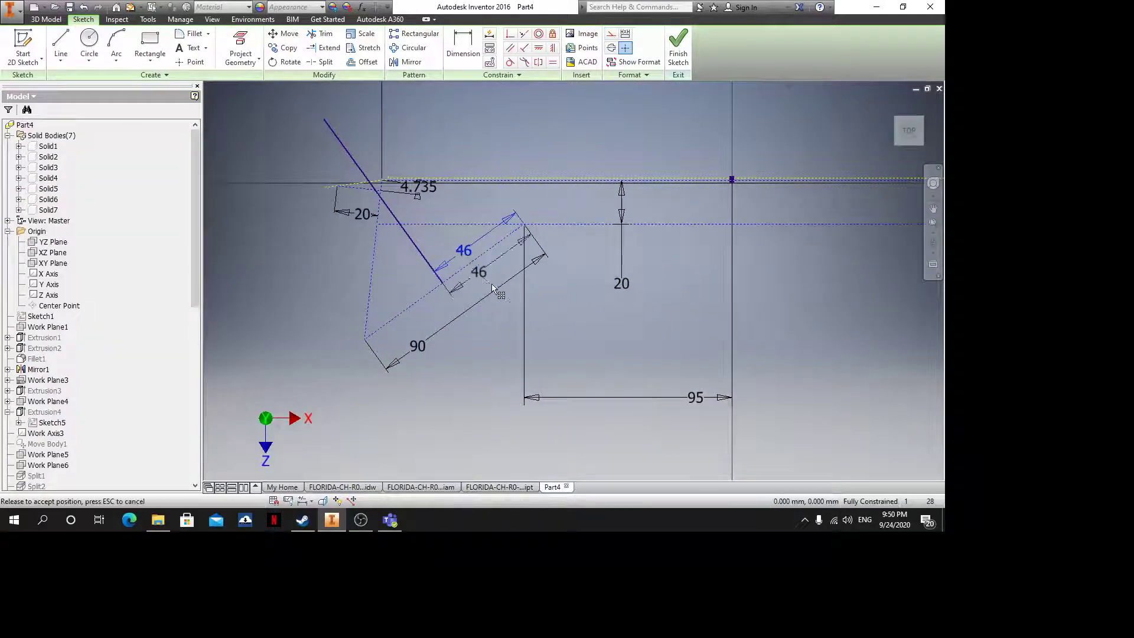
click(538, 308)
scroll(404, 222, up, 3)
scroll(404, 222, down, 3)
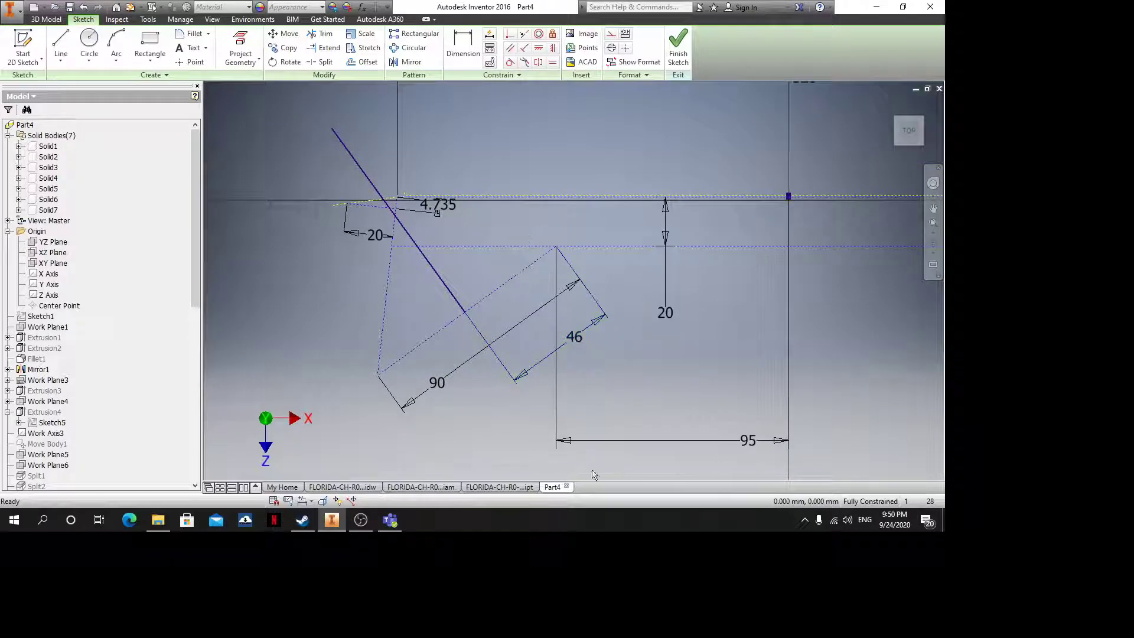
Compare the left corner's construction lines and dimensions in the master sketch with those in Part4
click(498, 487)
mouse_move(548, 356)
middle_down()
mouse_move(548, 285)
mouse_move(532, 293)
mouse_move(513, 243)
middle_up()
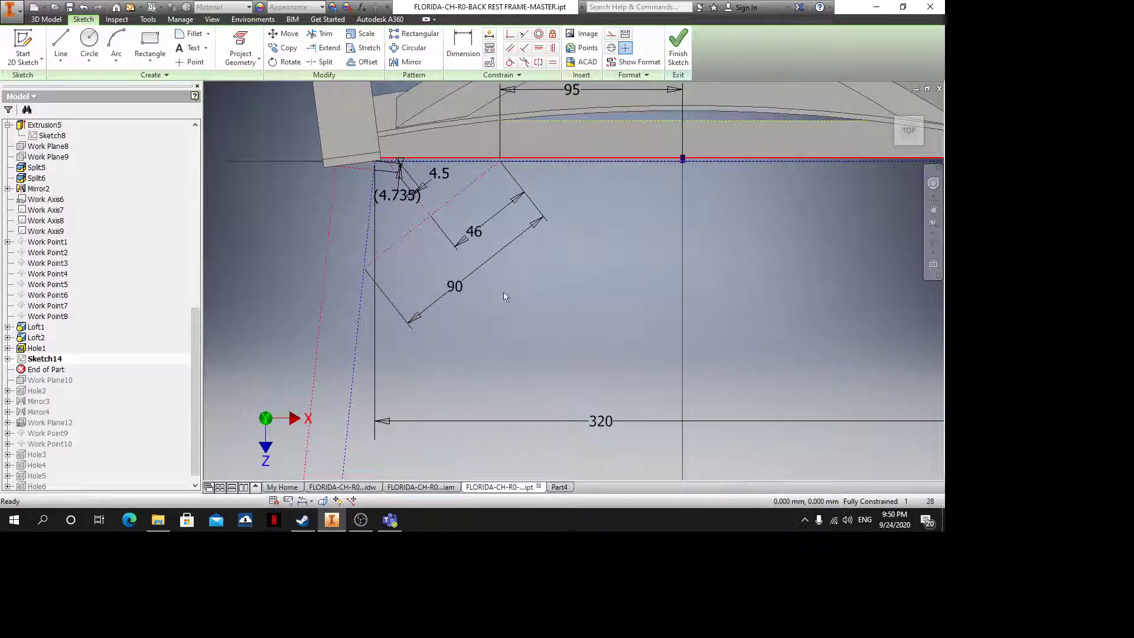
click(557, 487)
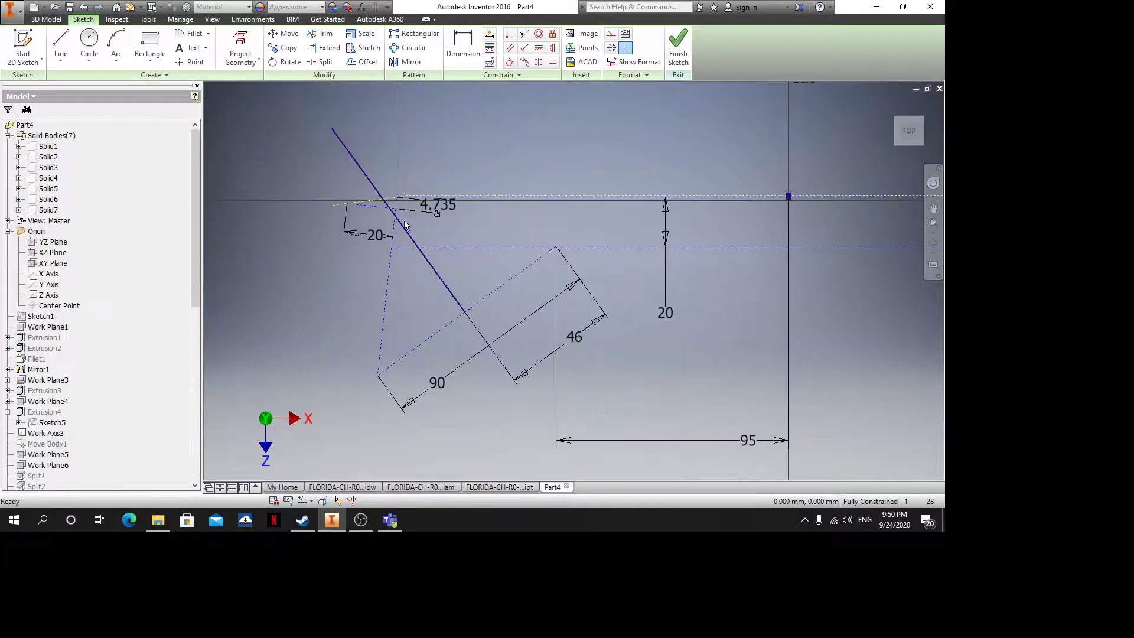
scroll(405, 225, down, 2)
scroll(401, 210, down, 3)
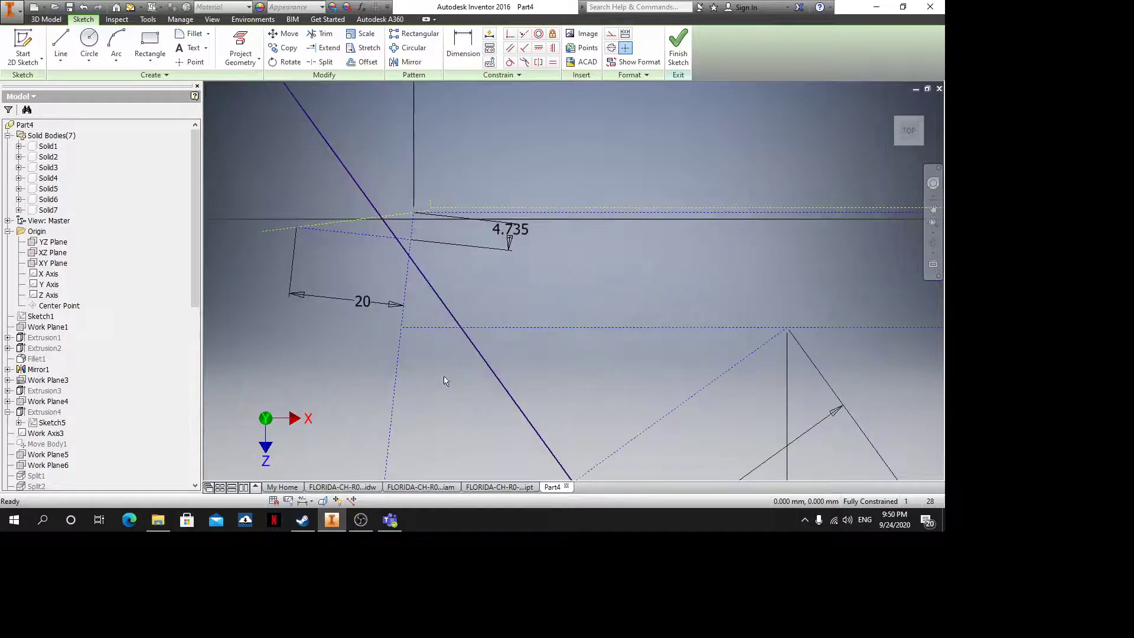
middle_drag(440, 369, 420, 309)
scroll(401, 251, up, 2)
mouse_move(402, 251)
middle_down()
mouse_move(475, 325)
mouse_move(437, 306)
middle_up()
scroll(407, 272, down, 3)
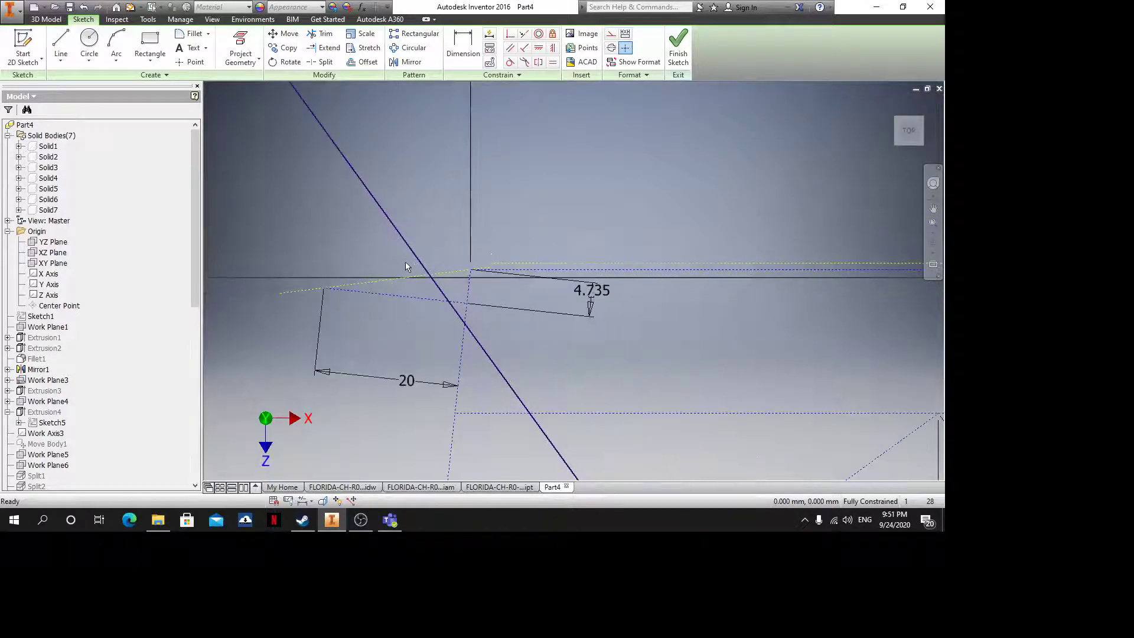
scroll(354, 202, up, 2)
Draw a short line about 4 mm long from the long perpendicular line to the projected slanted edge near the back left corner
click(58, 40)
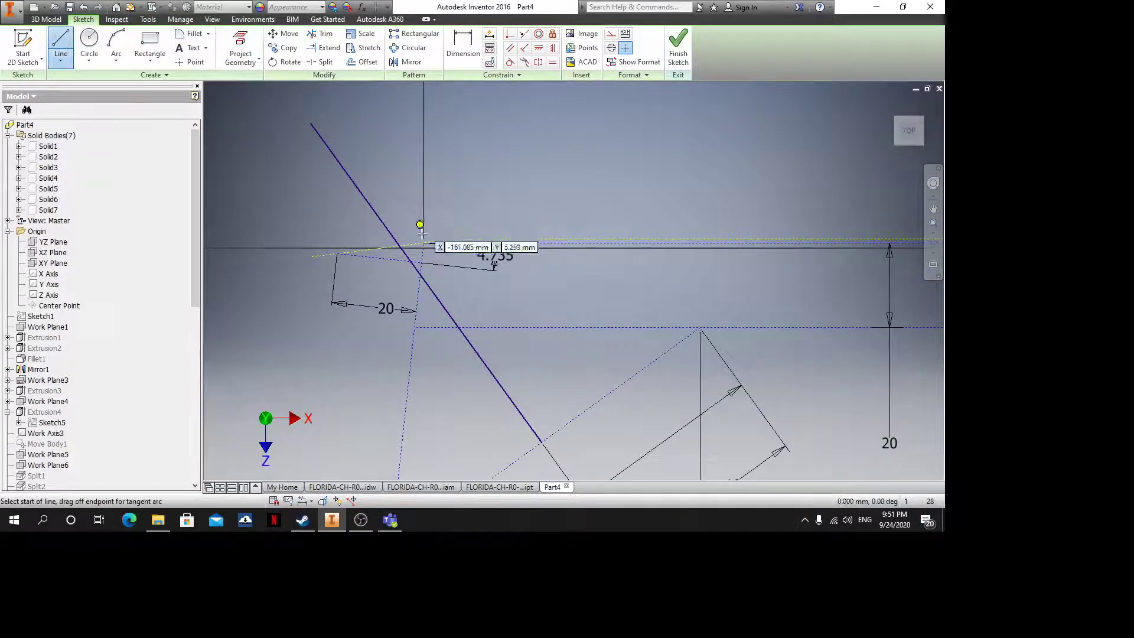
scroll(420, 246, down, 2)
click(383, 257)
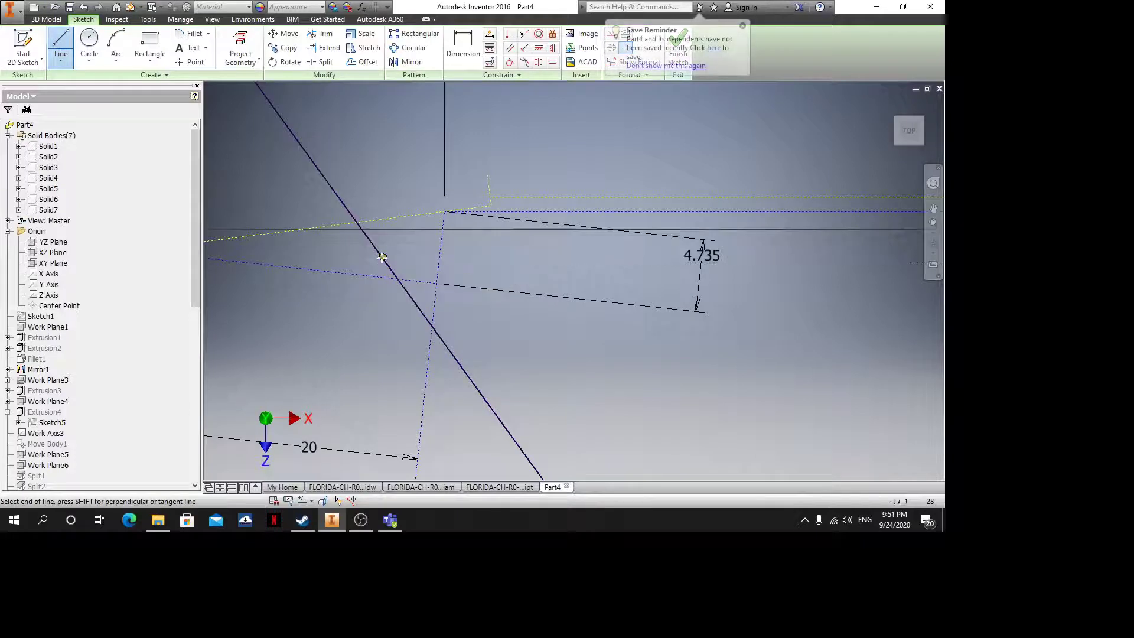
click(428, 213)
key(Escape)
Make the short line perpendicular to the long line crossing the back left corner
middle_drag(423, 261, 447, 298)
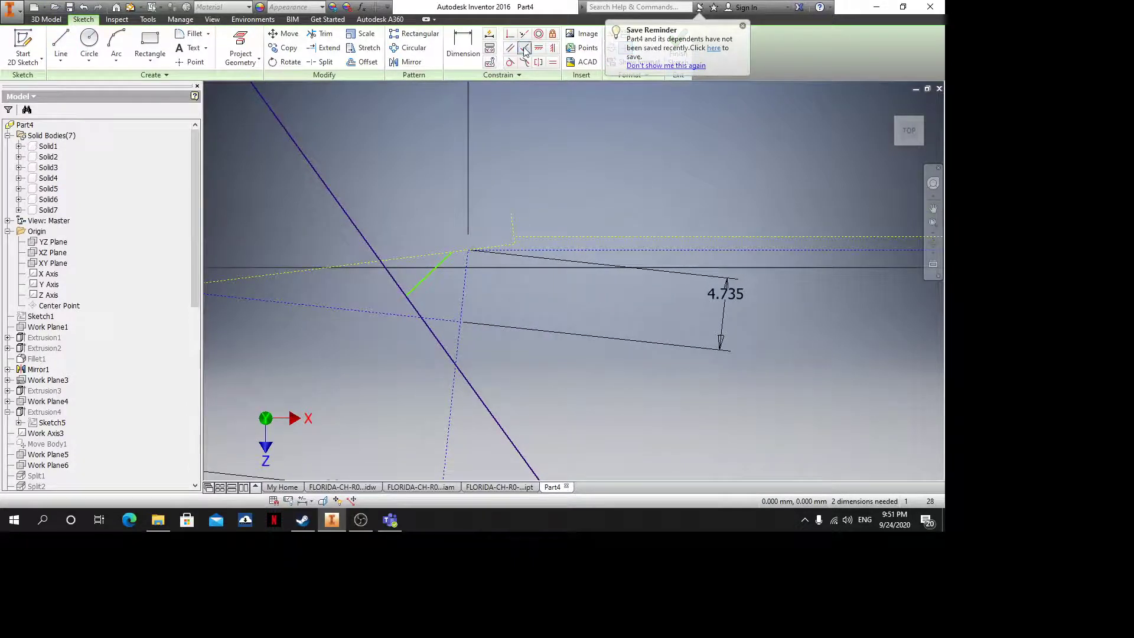
click(422, 282)
click(411, 303)
middle_drag(411, 287, 391, 190)
scroll(489, 268, up, 5)
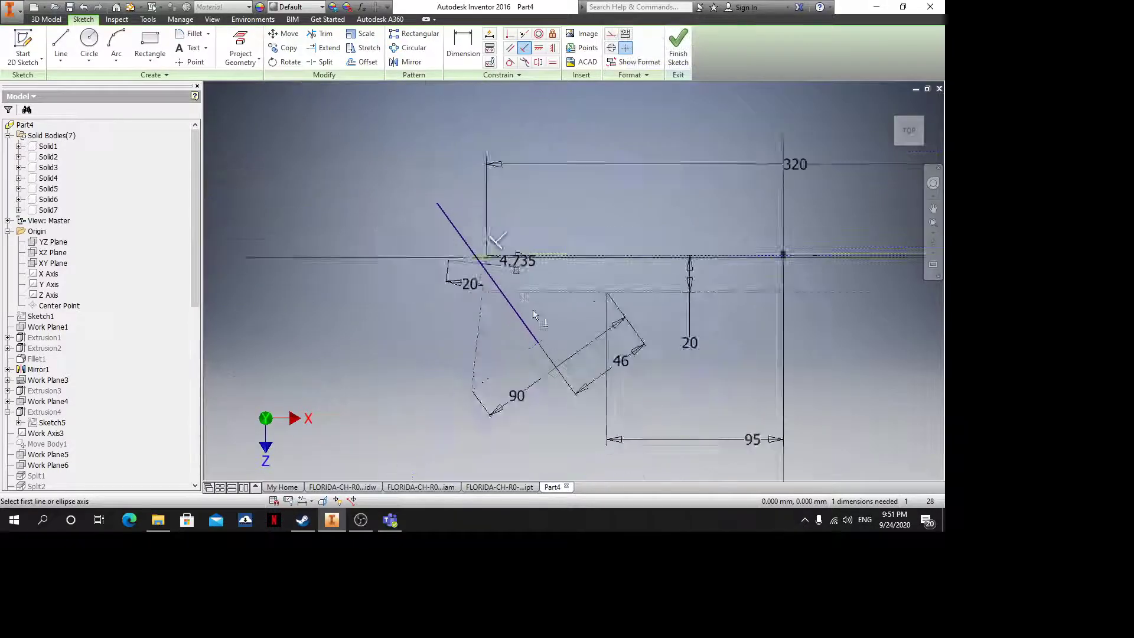
scroll(533, 315, up, 3)
scroll(436, 228, up, 5)
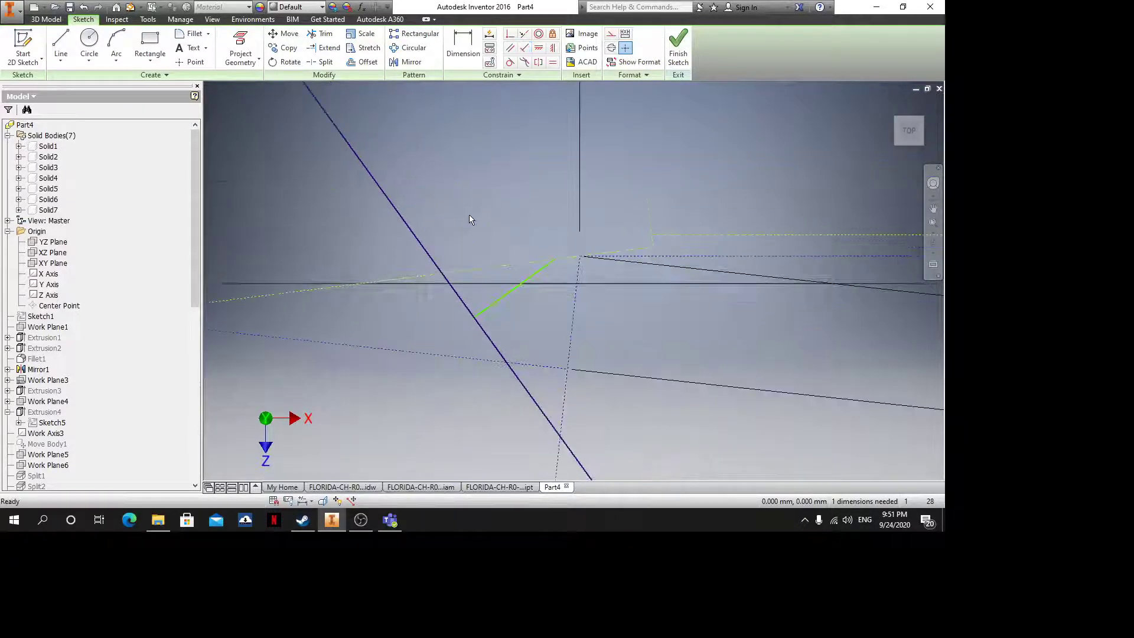
Dimension the short line's far end 4.5 mm from the long line, and finish the layout sketch
click(466, 42)
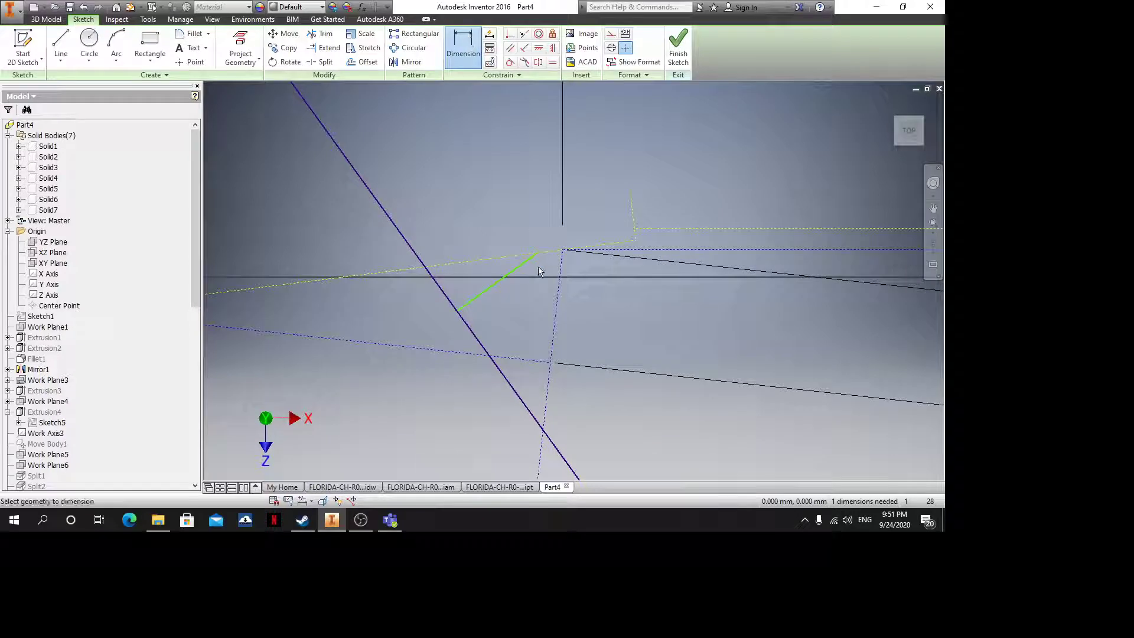
click(536, 253)
click(476, 335)
click(624, 321)
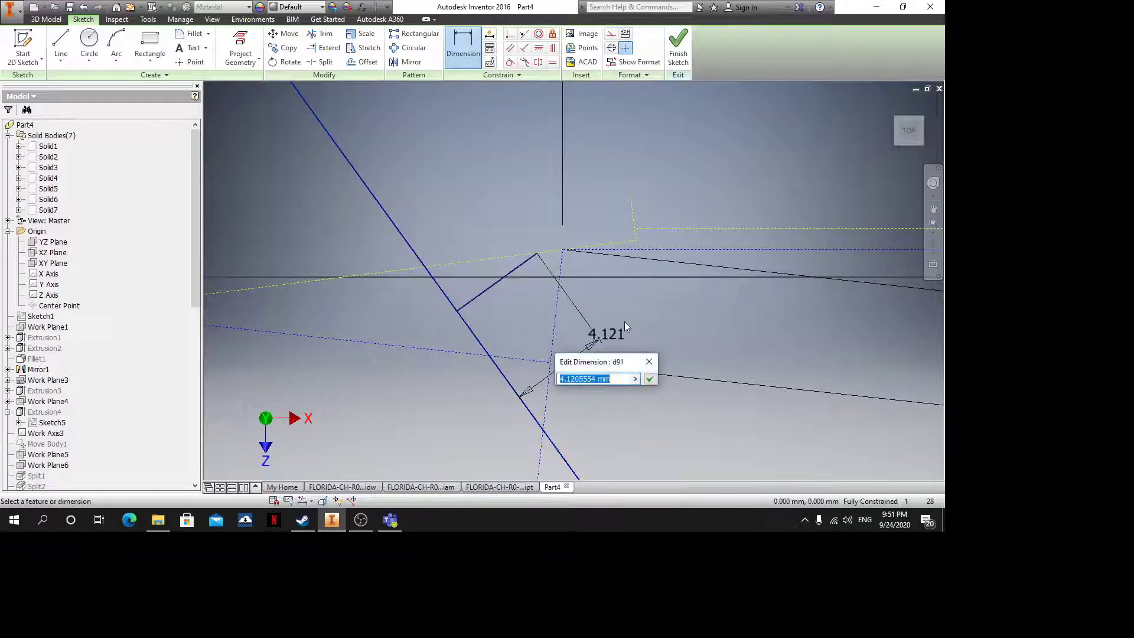
text(4.5)
key(Return)
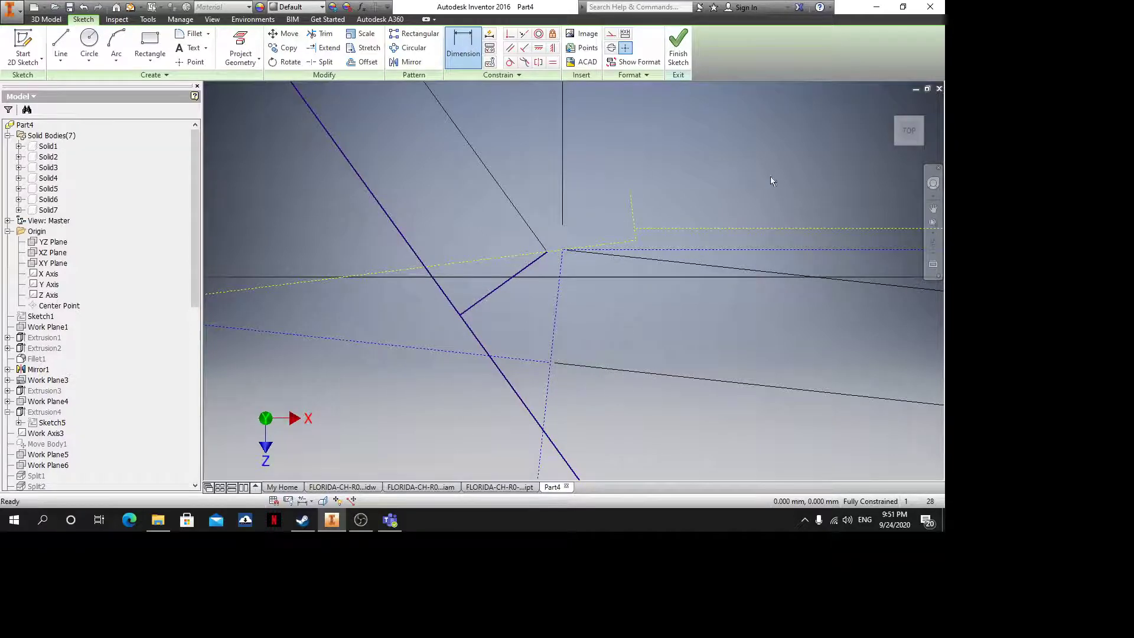
key(Escape)
scroll(585, 278, down, 5)
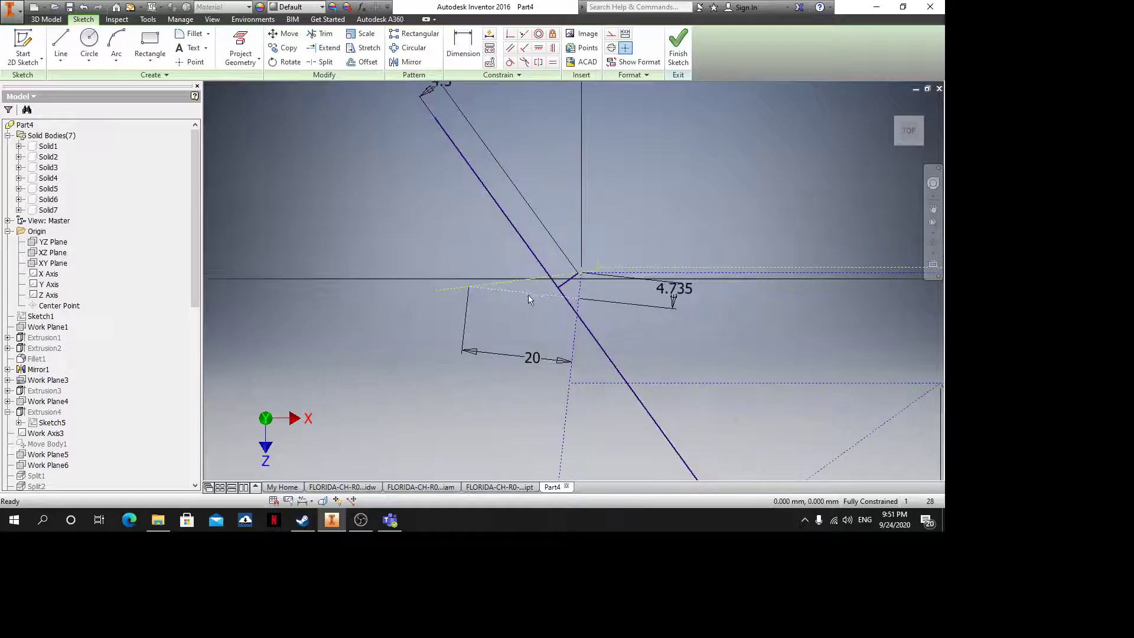
scroll(580, 300, down, 3)
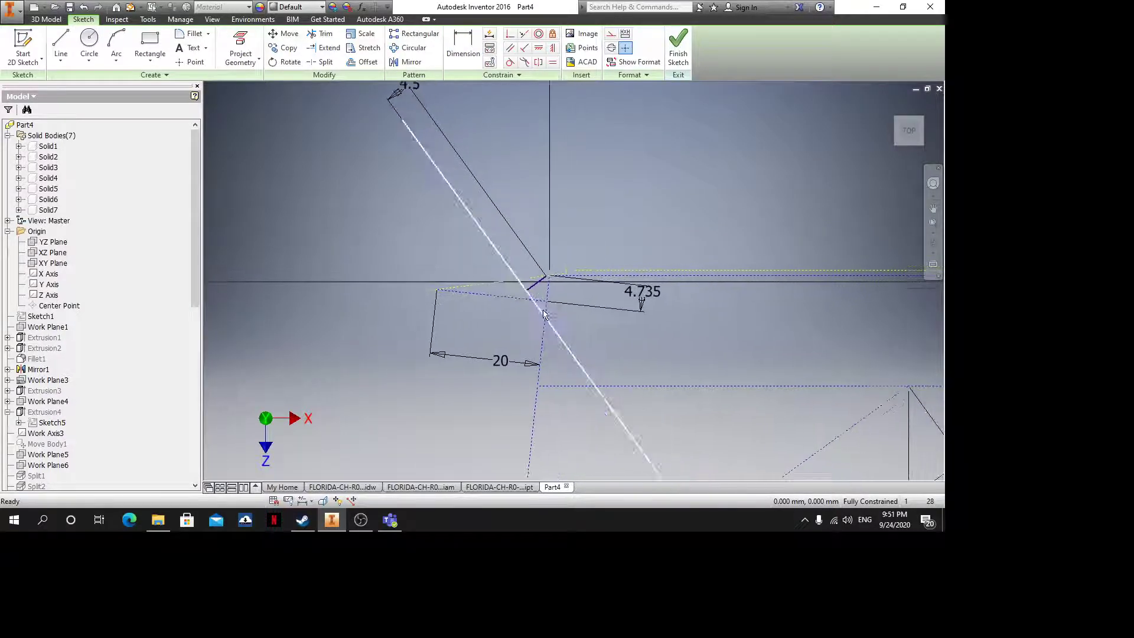
scroll(537, 256, up, 2)
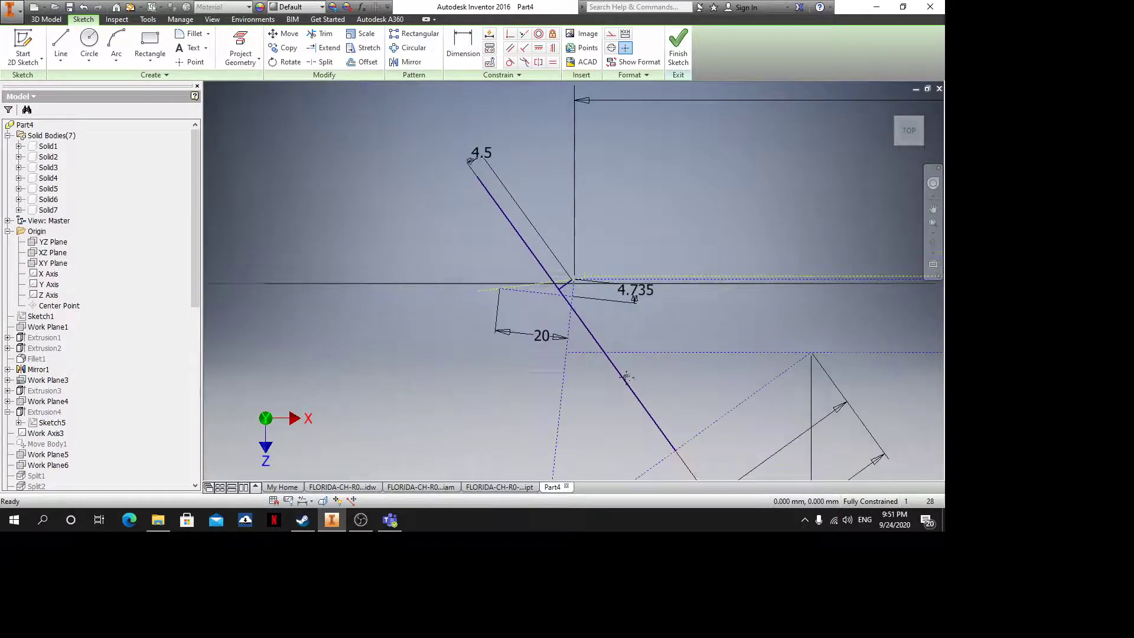
click(681, 62)
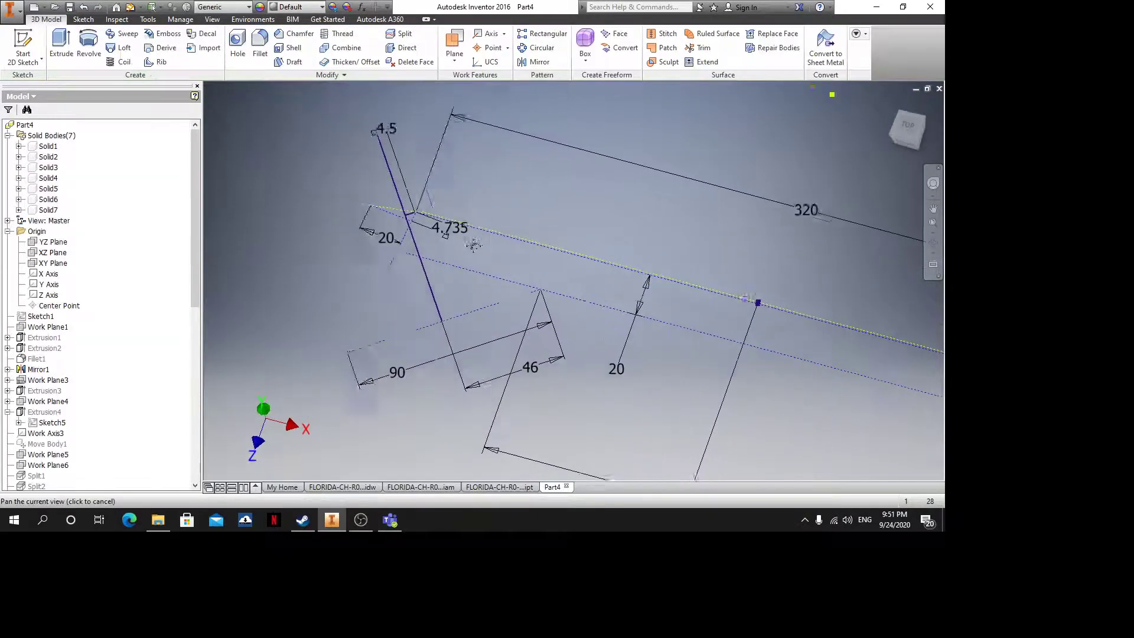
Create a work plane perpendicular to the long line through the point where the short line meets it
middle_drag(470, 246, 520, 240)
mouse_move(521, 240)
shift+middle_down()
mouse_move(584, 299)
mouse_move(573, 271)
shift+middle_up()
scroll(452, 87, down, 3)
click(455, 40)
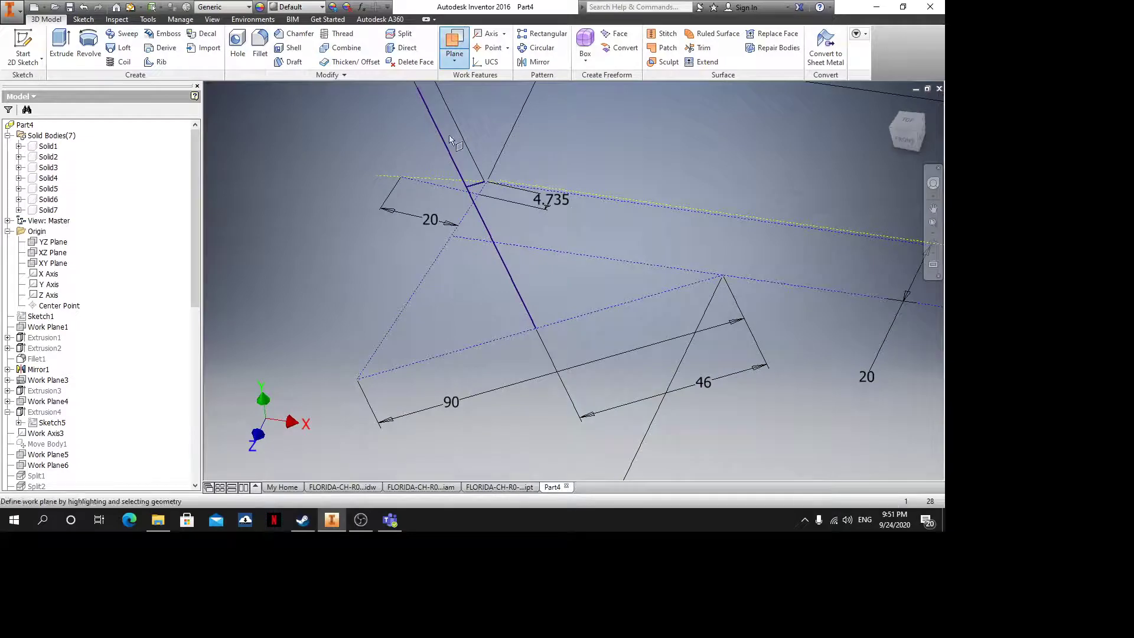
scroll(470, 160, down, 3)
click(473, 214)
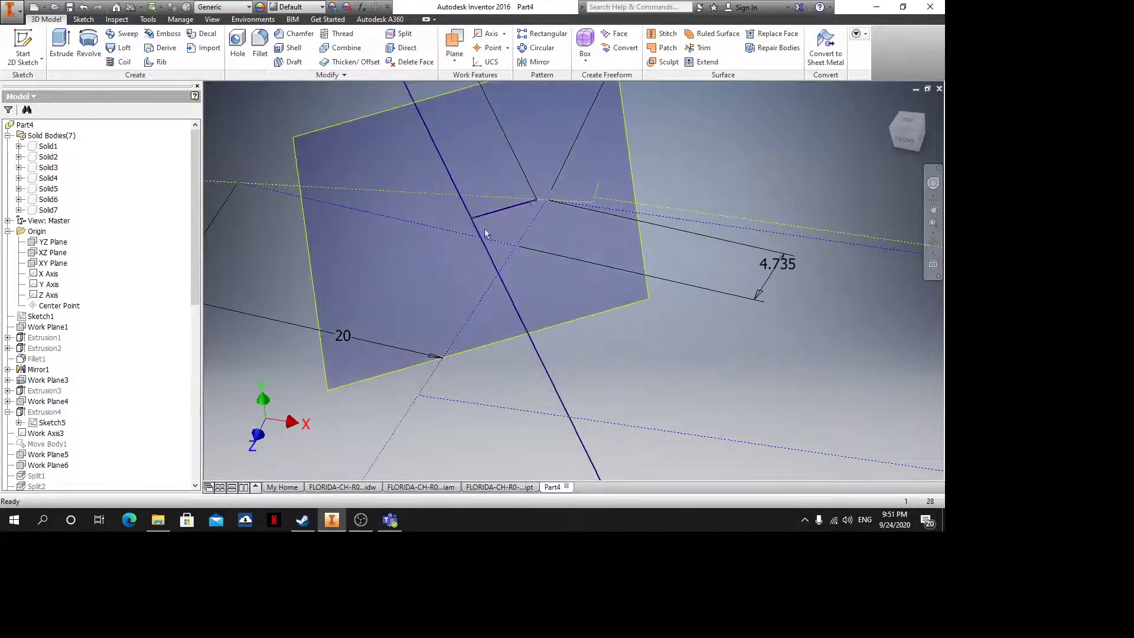
scroll(557, 294, up, 4)
shift+middle_drag(557, 293, 556, 266)
scroll(541, 151, down, 3)
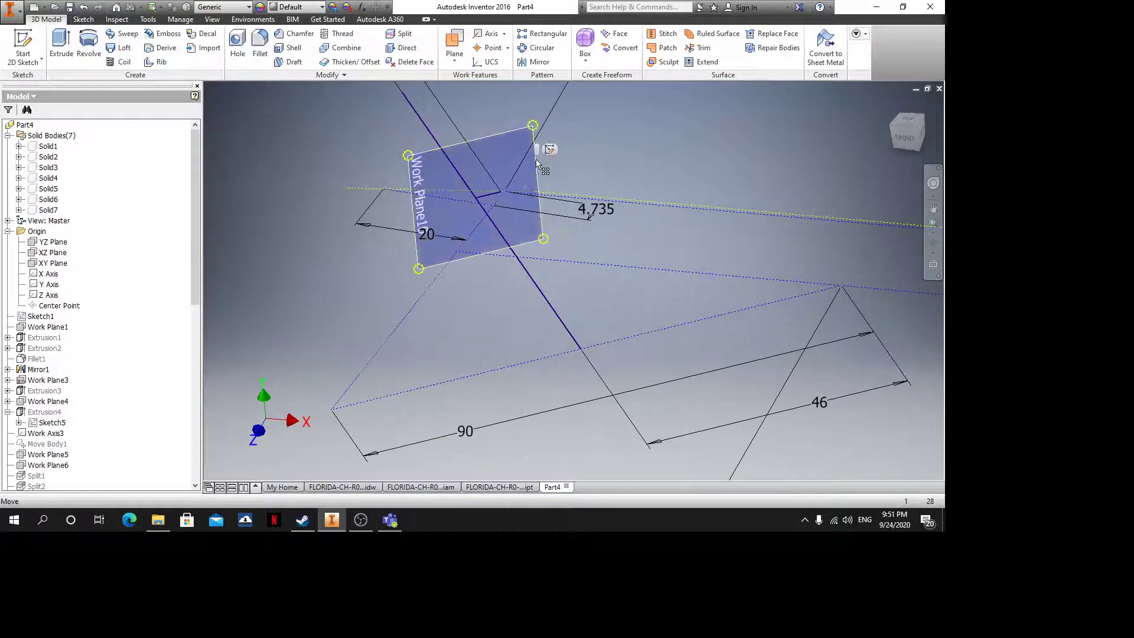
Start a 2D sketch on the new work plane at the corner
click(536, 158)
key(s)
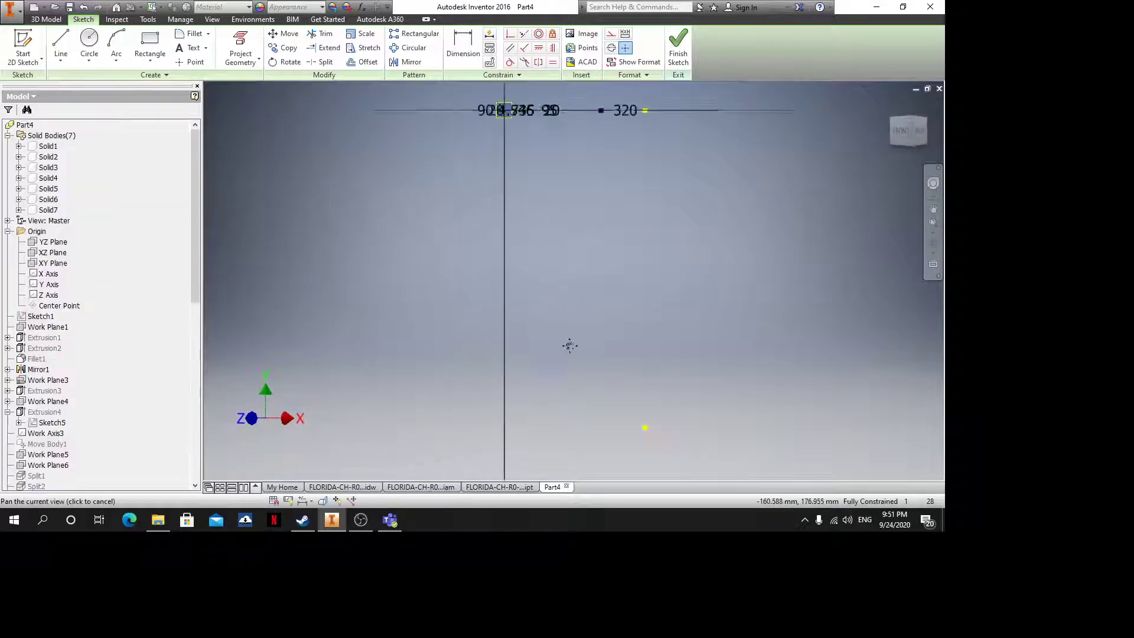
mouse_move(562, 260)
shift+middle_down()
mouse_move(590, 278)
mouse_move(593, 300)
shift+middle_up()
scroll(561, 209, down, 5)
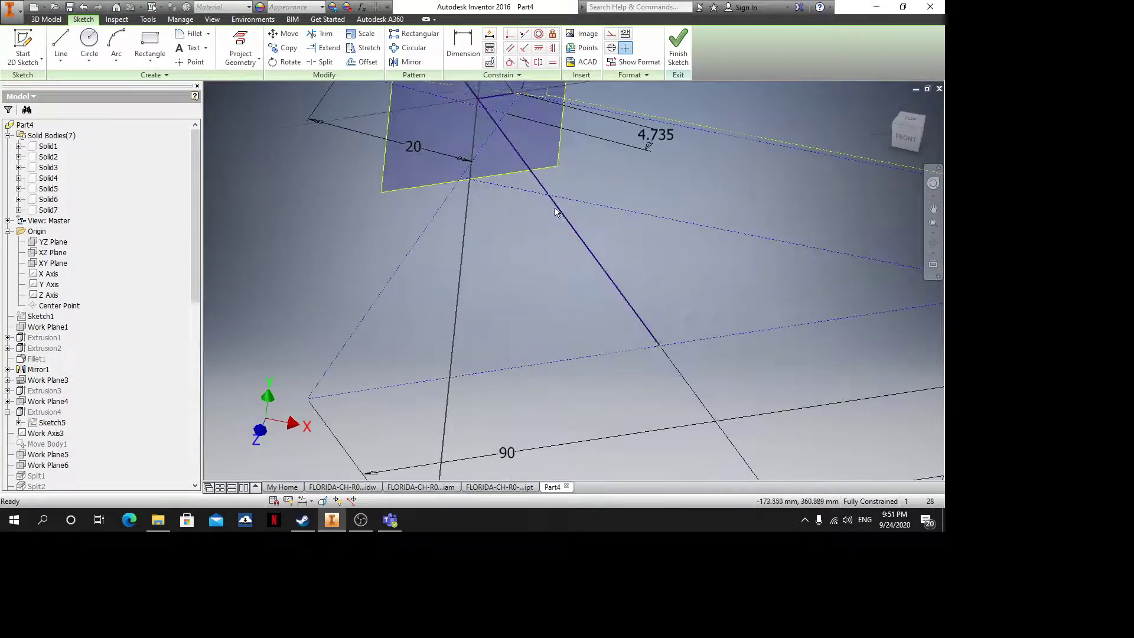
Project the point where the short and long lines meet into the sketch, and hide Sketch15
click(241, 50)
middle_drag(453, 151, 512, 222)
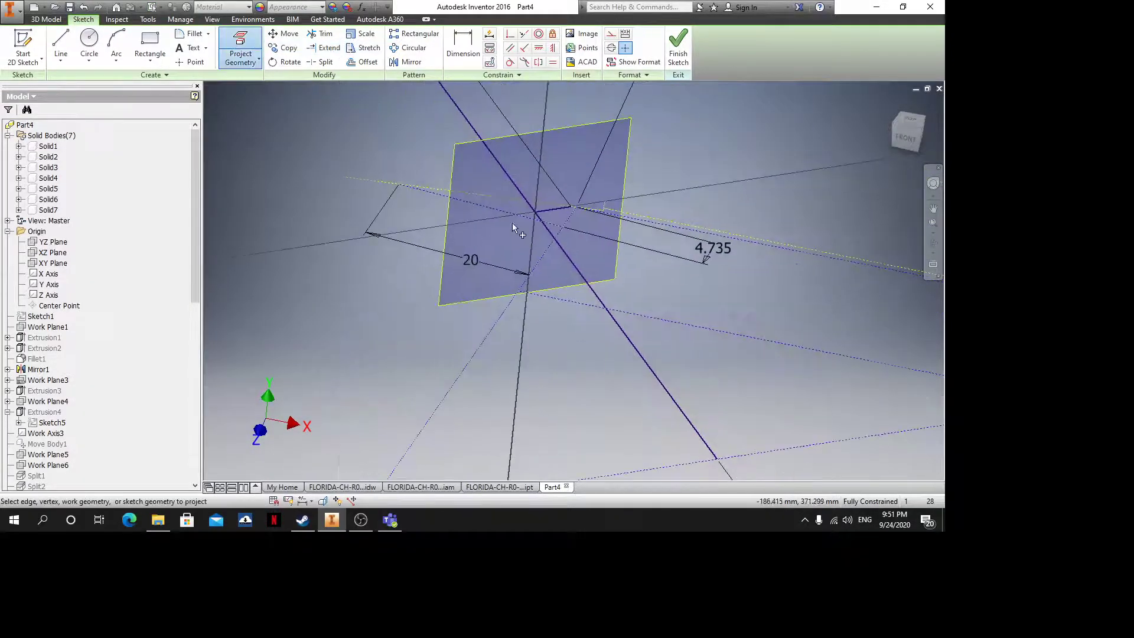
scroll(529, 232, up, 3)
middle_drag(544, 305, 544, 252)
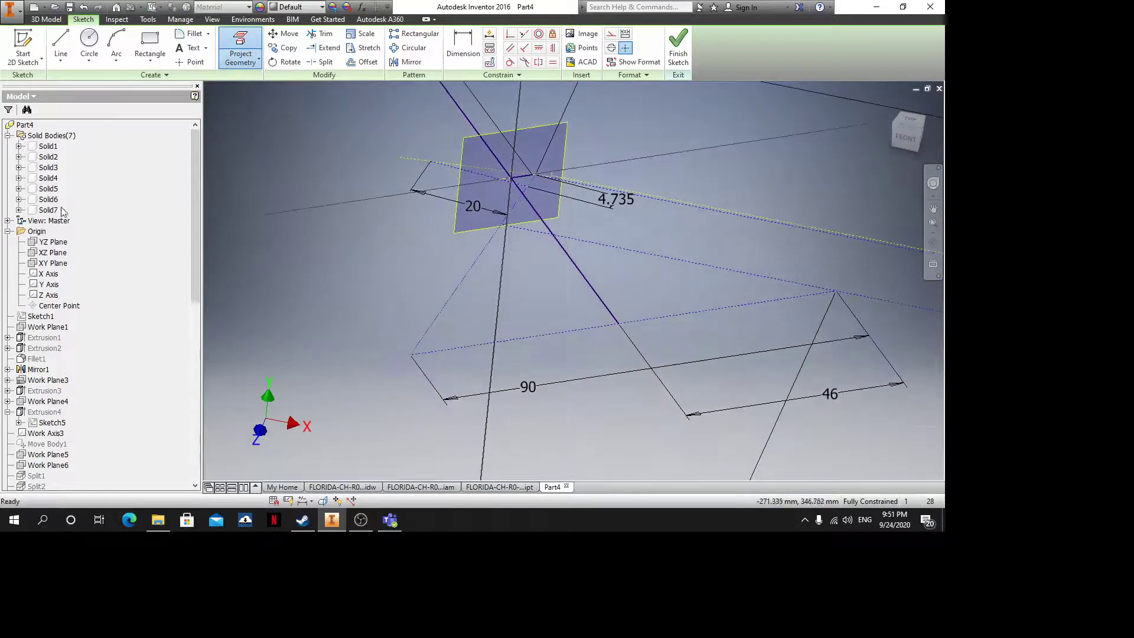
key(Escape)
scroll(61, 348, down, 5)
scroll(63, 351, down, 7)
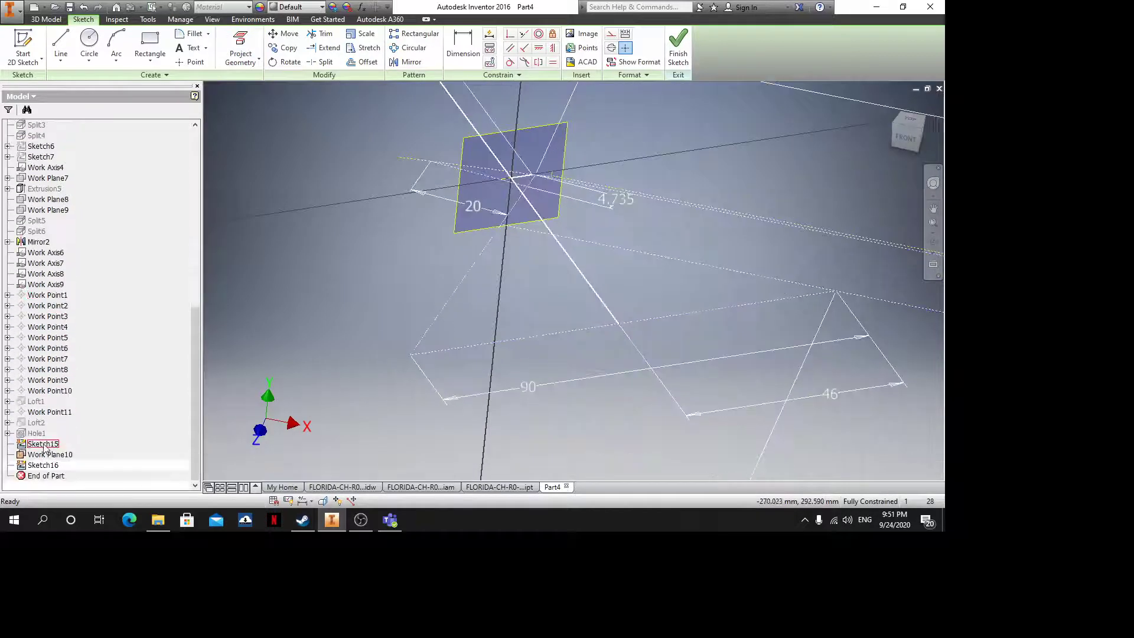
right_click(32, 443)
click(62, 419)
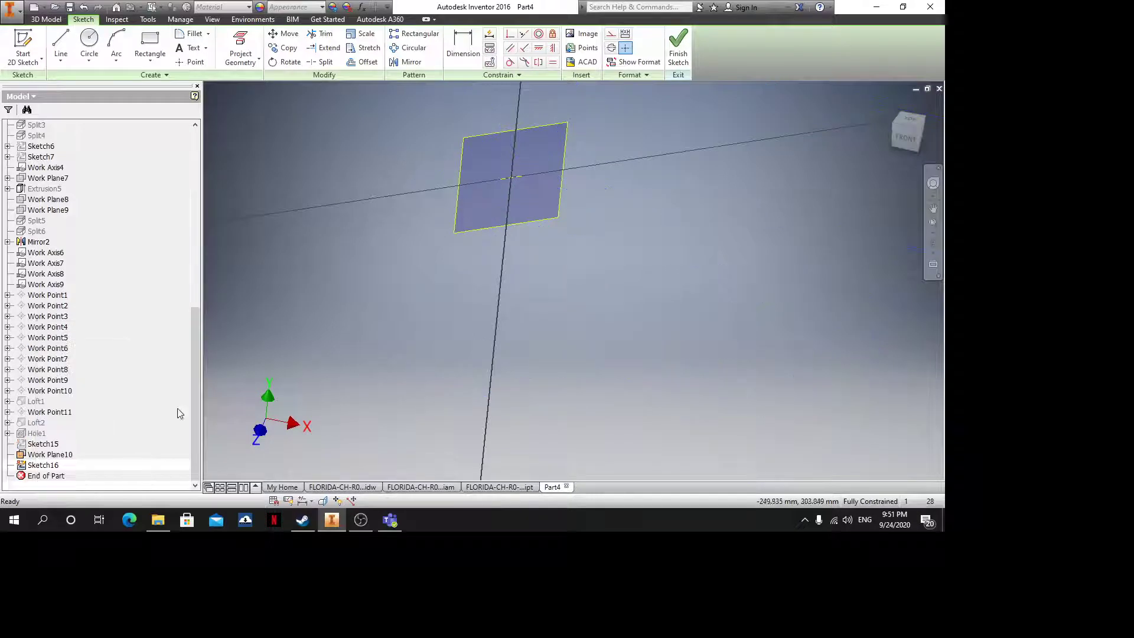
Draw a vertical line about 27 mm long below the projected point and place sketch points on both its ends
click(60, 44)
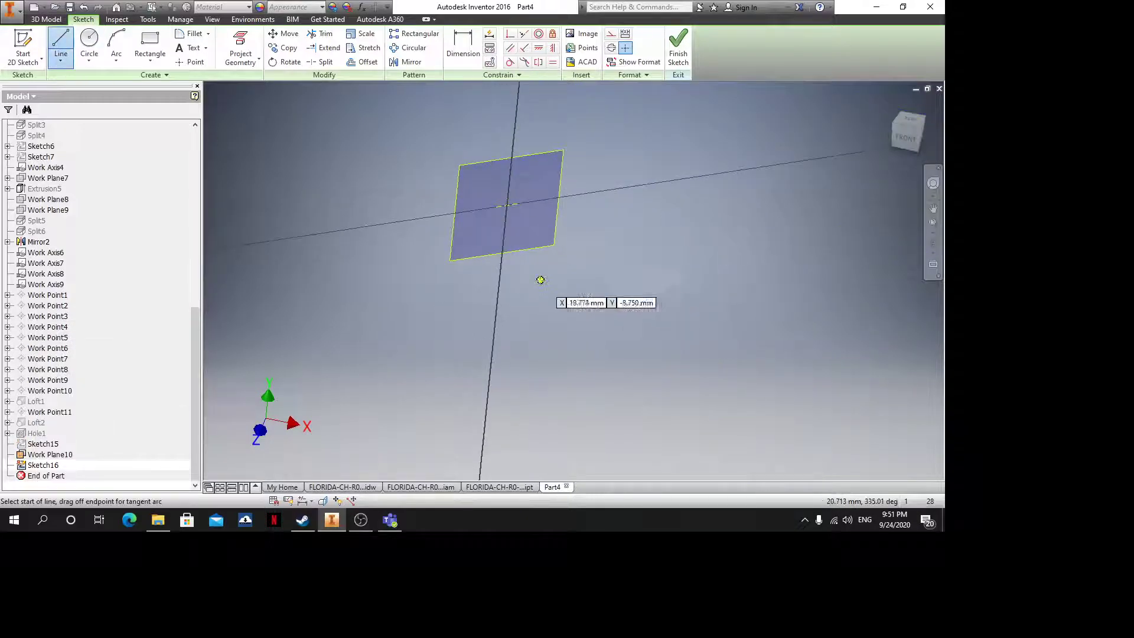
click(528, 271)
click(519, 385)
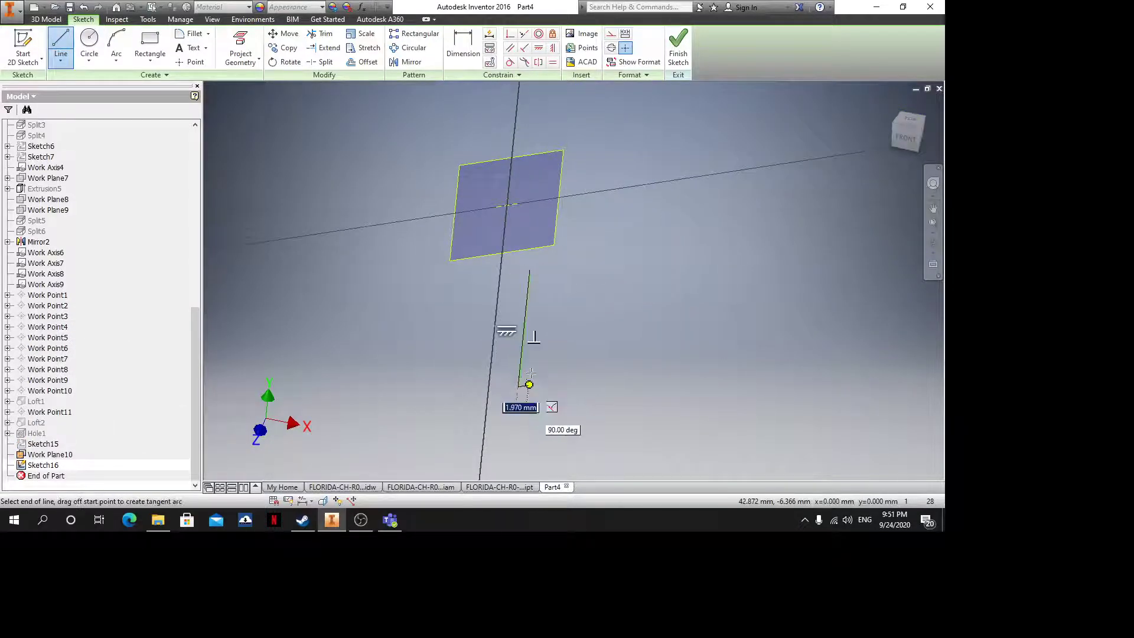
click(190, 62)
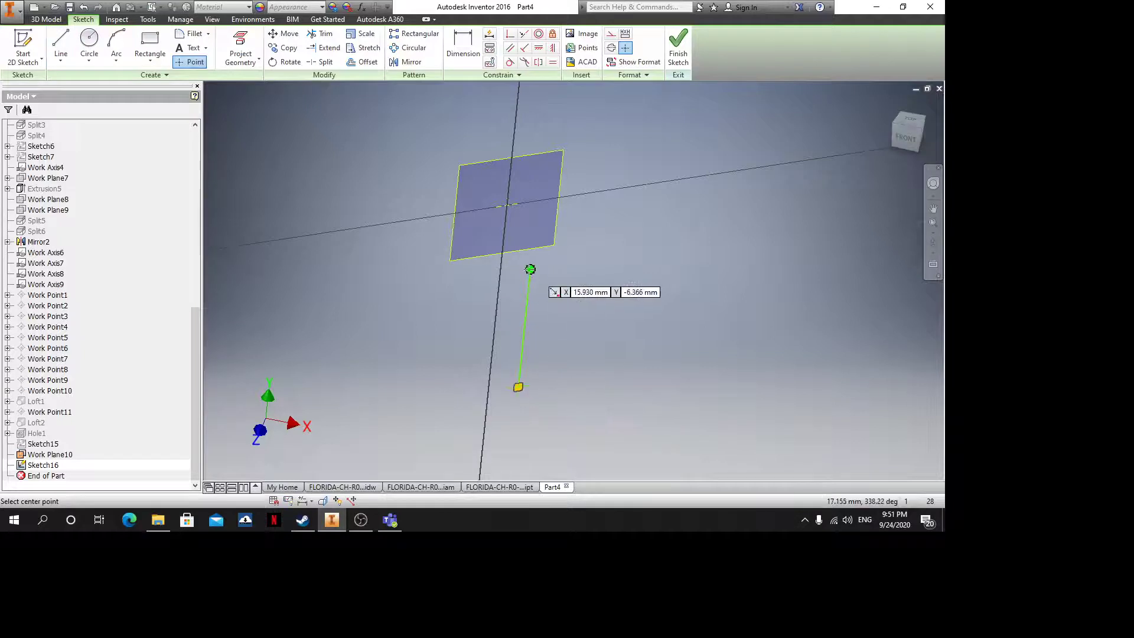
key(Escape)
Dimension the vertical line's length as 34 mm
key(d)
click(527, 315)
click(625, 293)
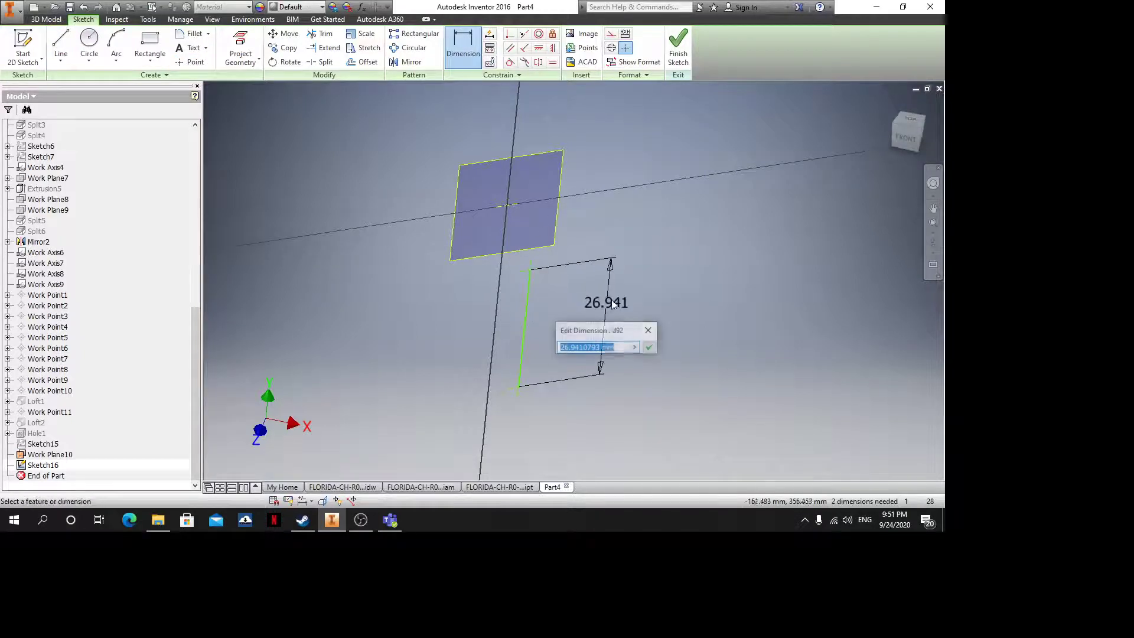
text(34)
key(Return)
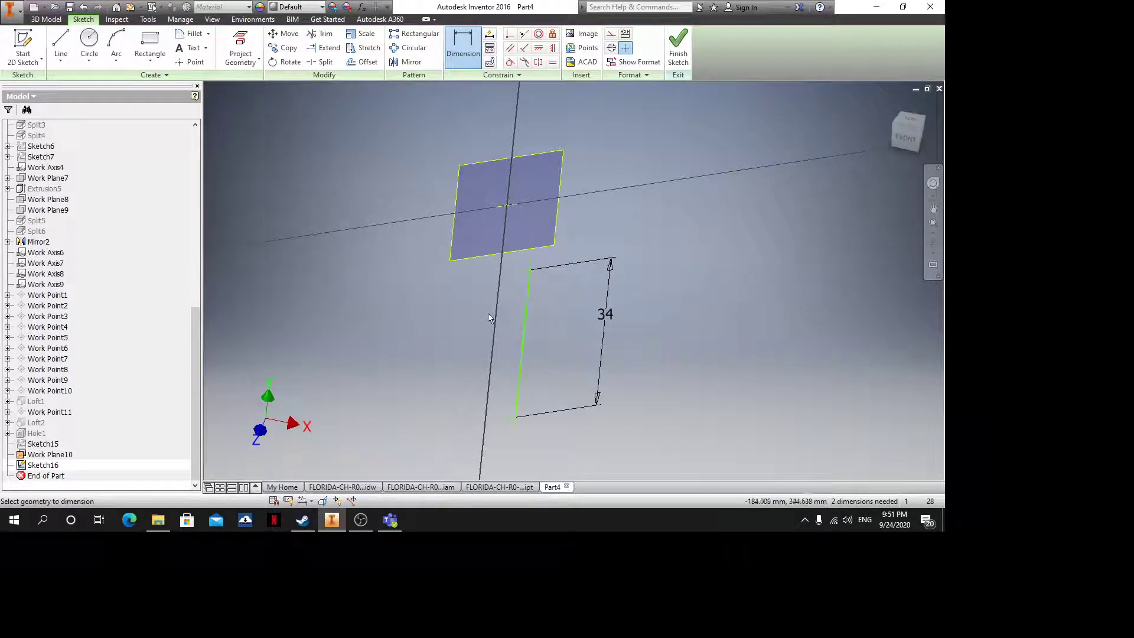
Make the vertical line coincident with the projected point so that the two are aligned
click(509, 35)
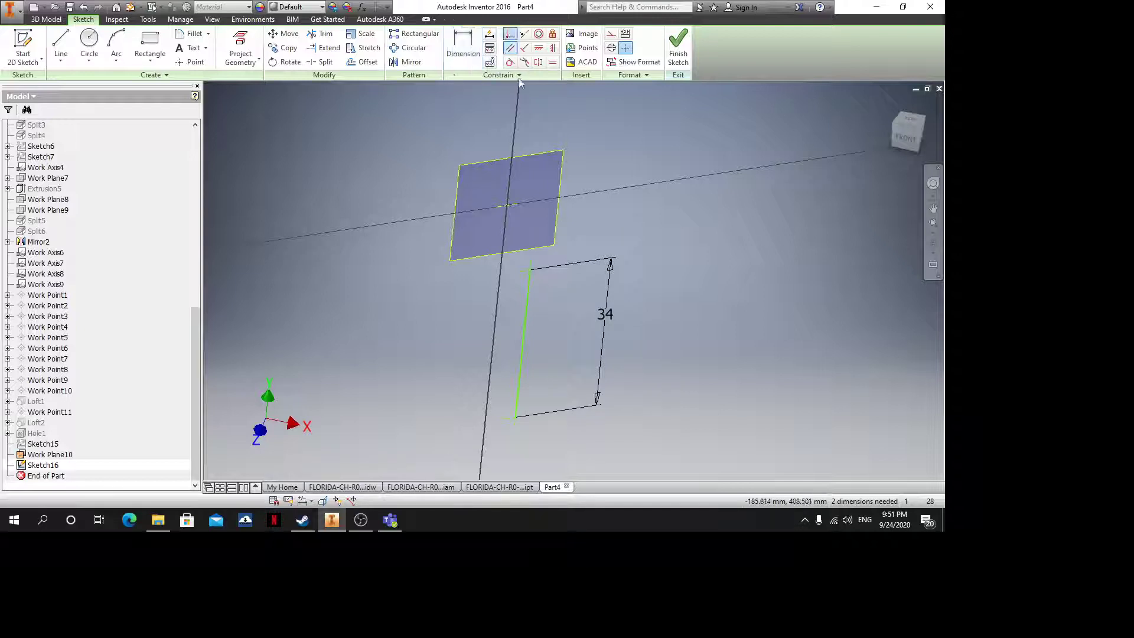
click(532, 310)
click(505, 206)
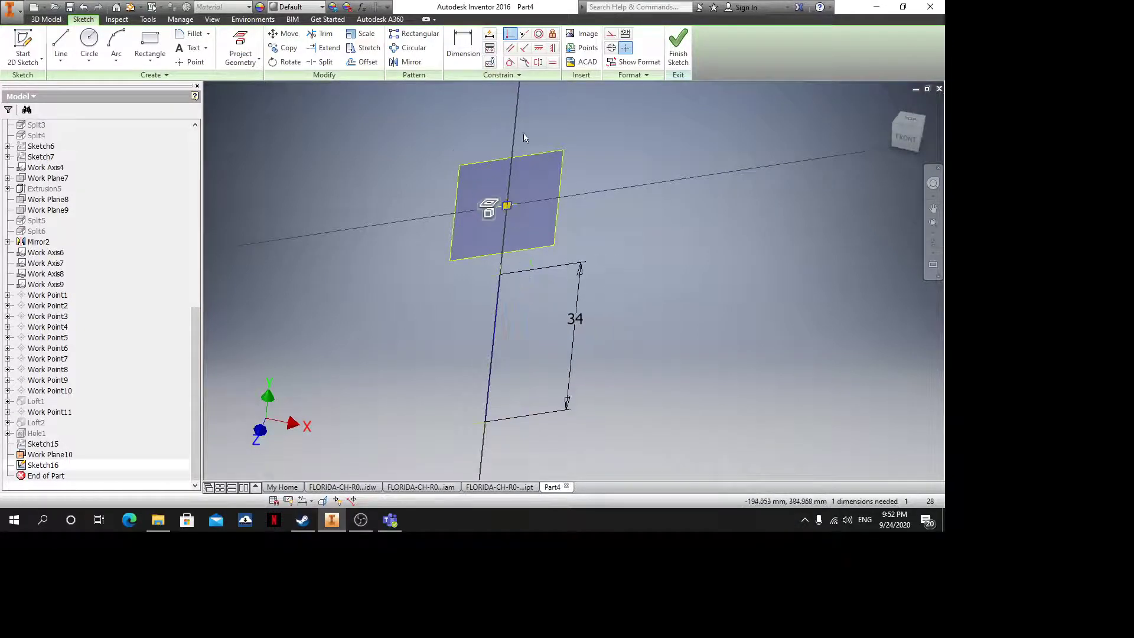
key(Escape)
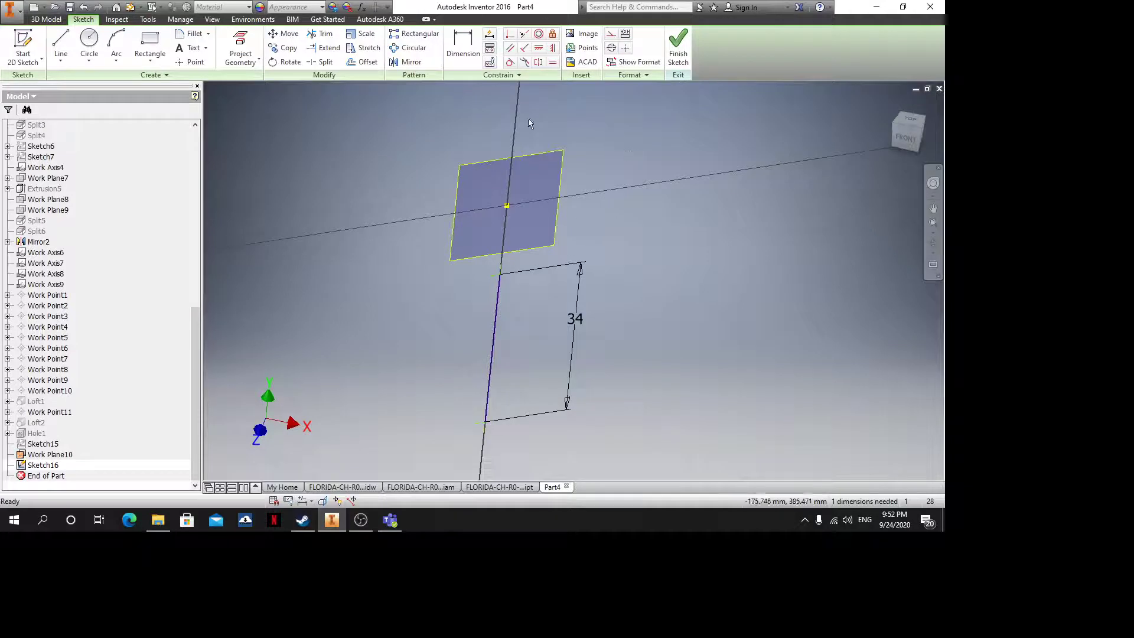
Dimension the distance from the projected point to the vertical line's upper end with the formula (60-d92)/2, referencing the 34 mm dimension
key(d)
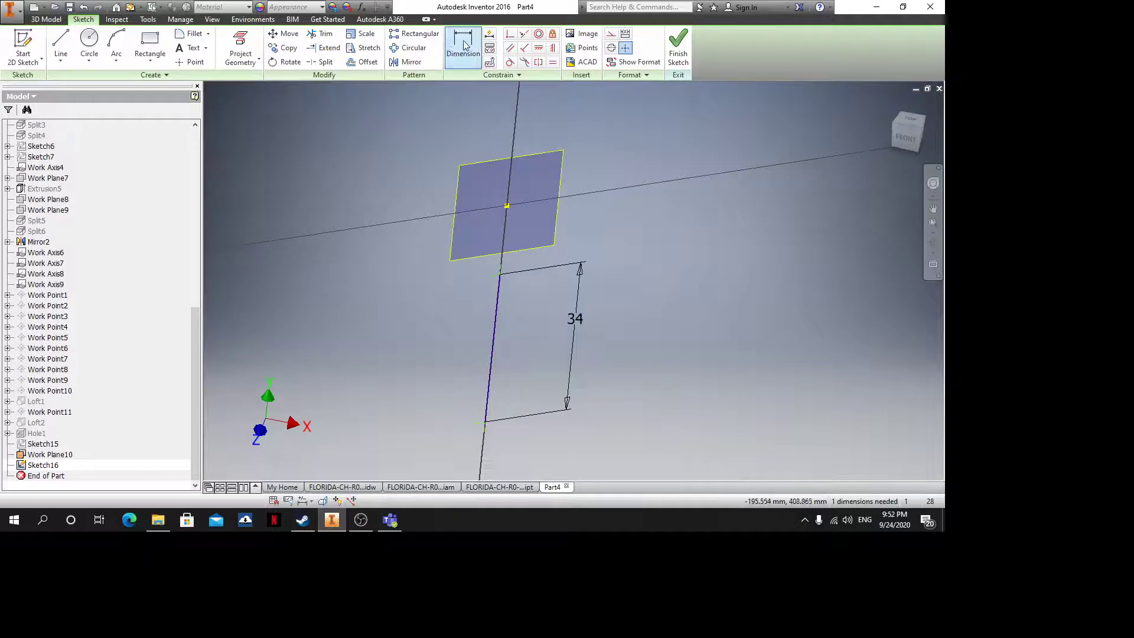
click(496, 275)
click(507, 207)
click(640, 225)
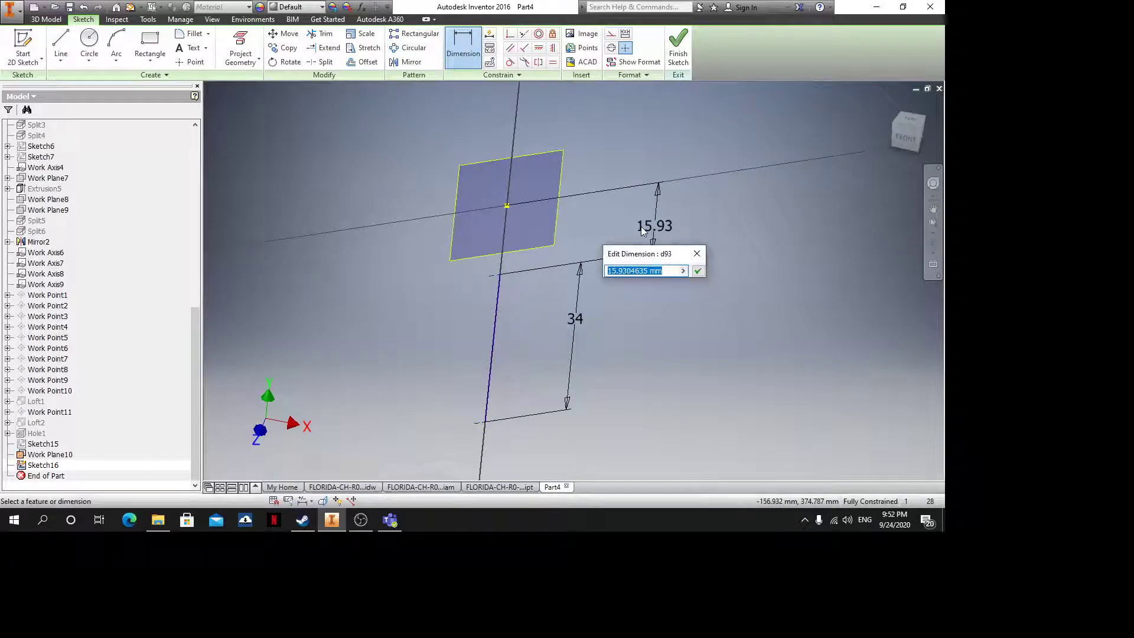
text((60-)
click(577, 322)
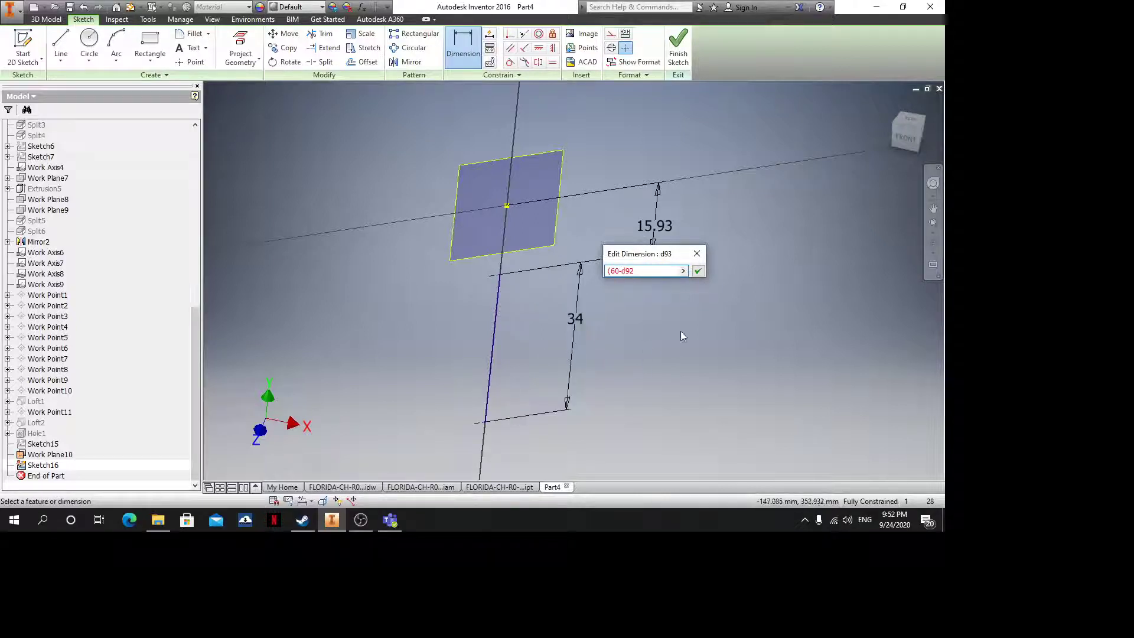
text()/2)
key(Return)
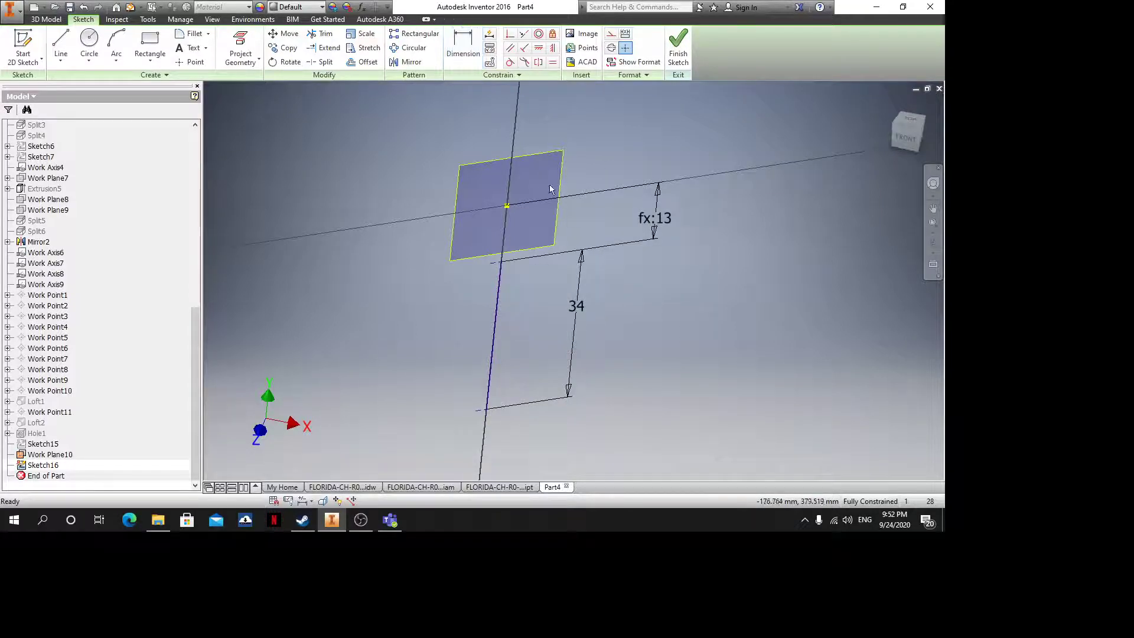
Hide Work Plane10 and finish the sketch with the 34 mm line
right_click(555, 208)
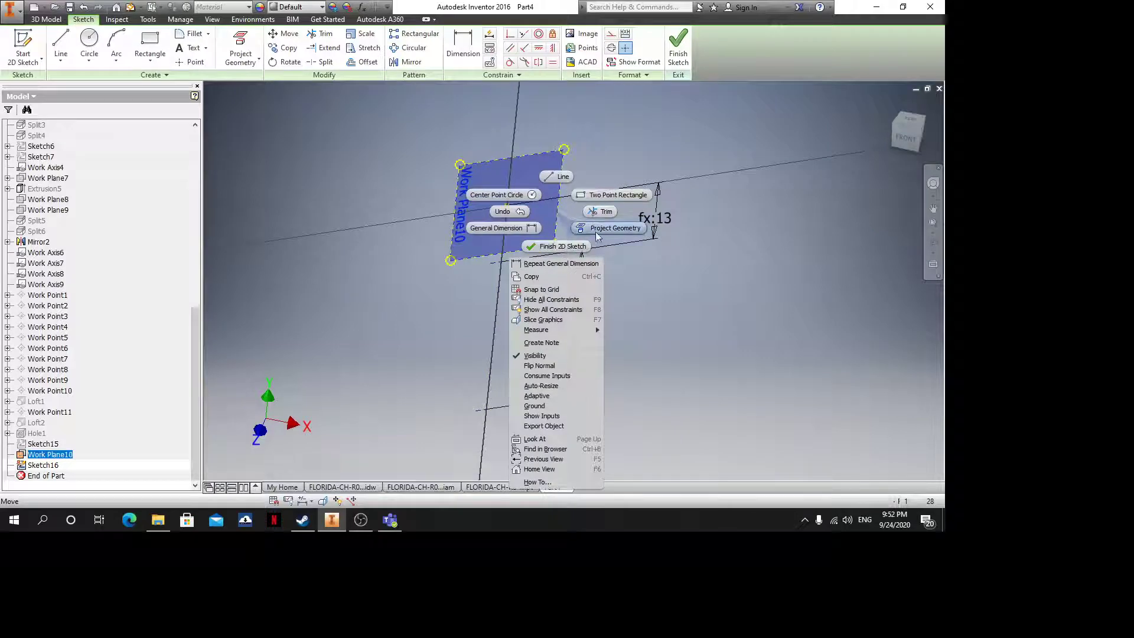
click(535, 355)
click(678, 46)
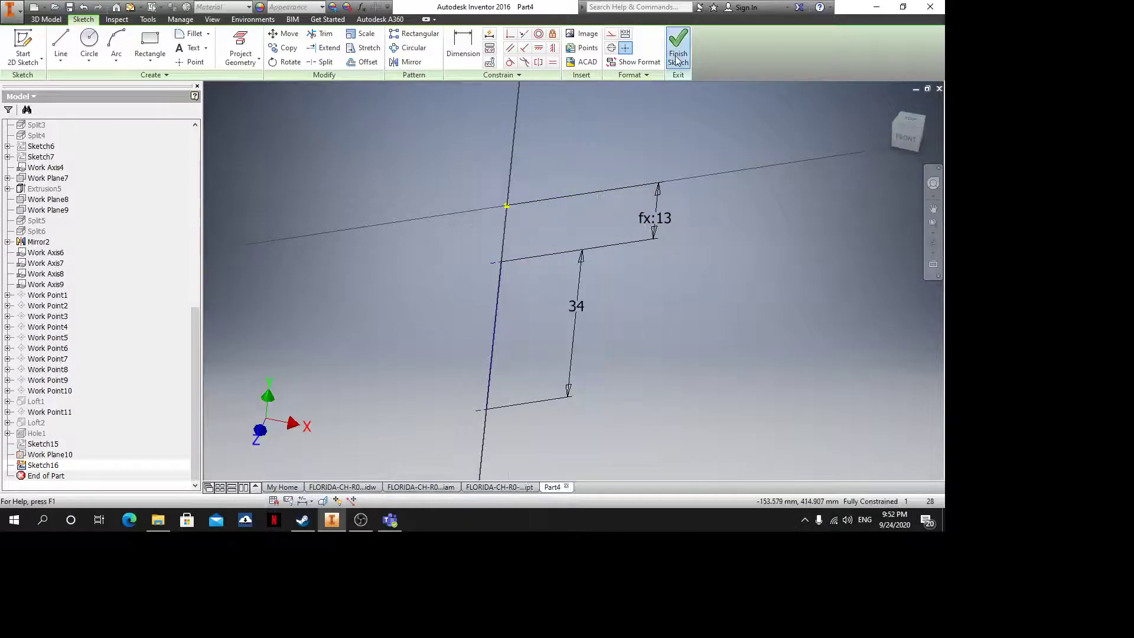
Show all seven solid bodies, Solid1 through Solid7
scroll(89, 284, up, 10)
scroll(76, 234, up, 2)
click(50, 146)
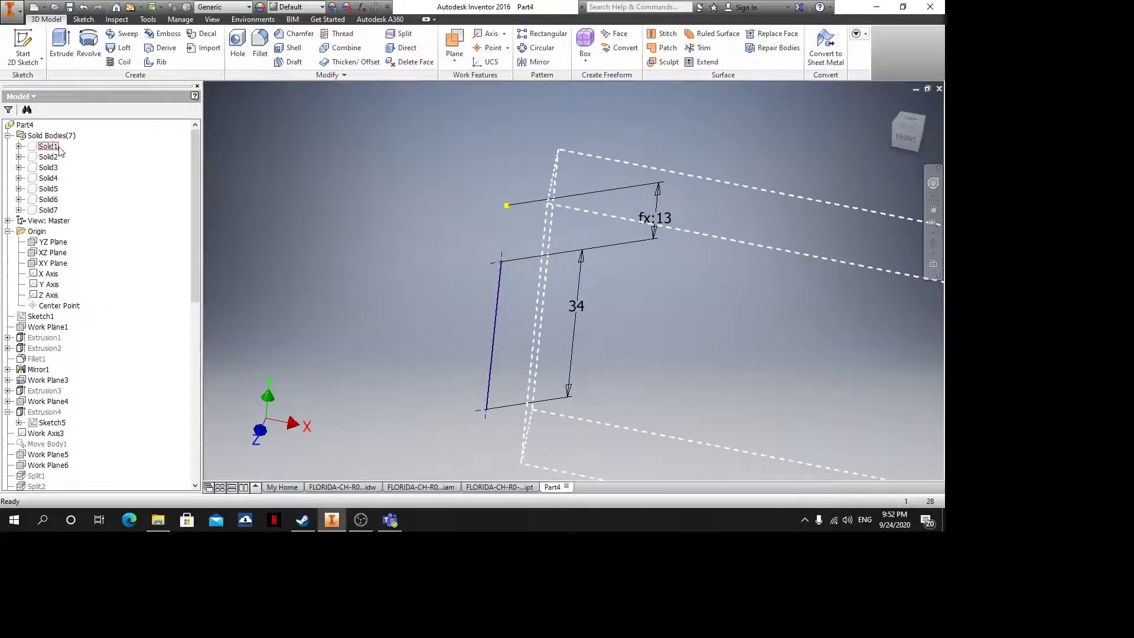
shift+click(48, 210)
right_click(48, 211)
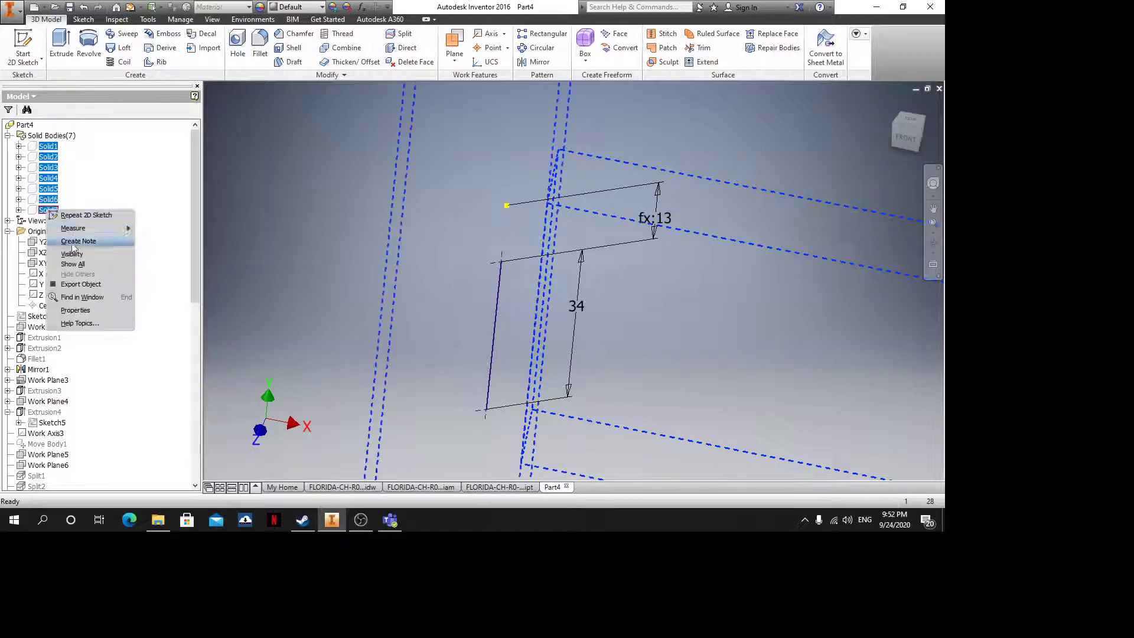
click(89, 262)
shift+middle_drag(521, 262, 600, 375)
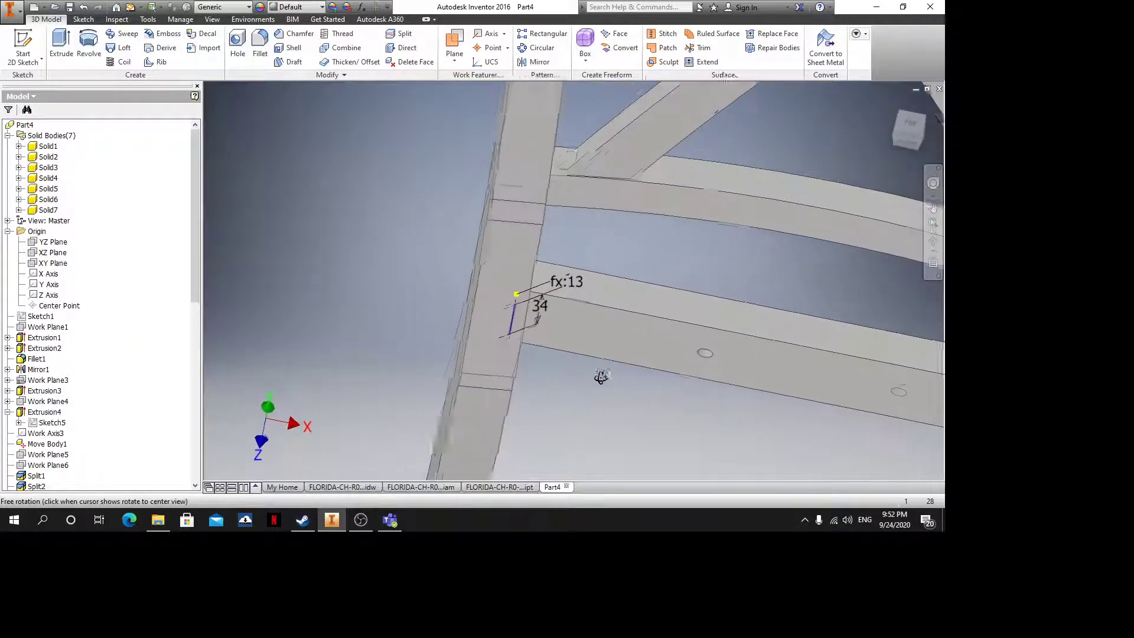
click(242, 54)
scroll(506, 340, down, 3)
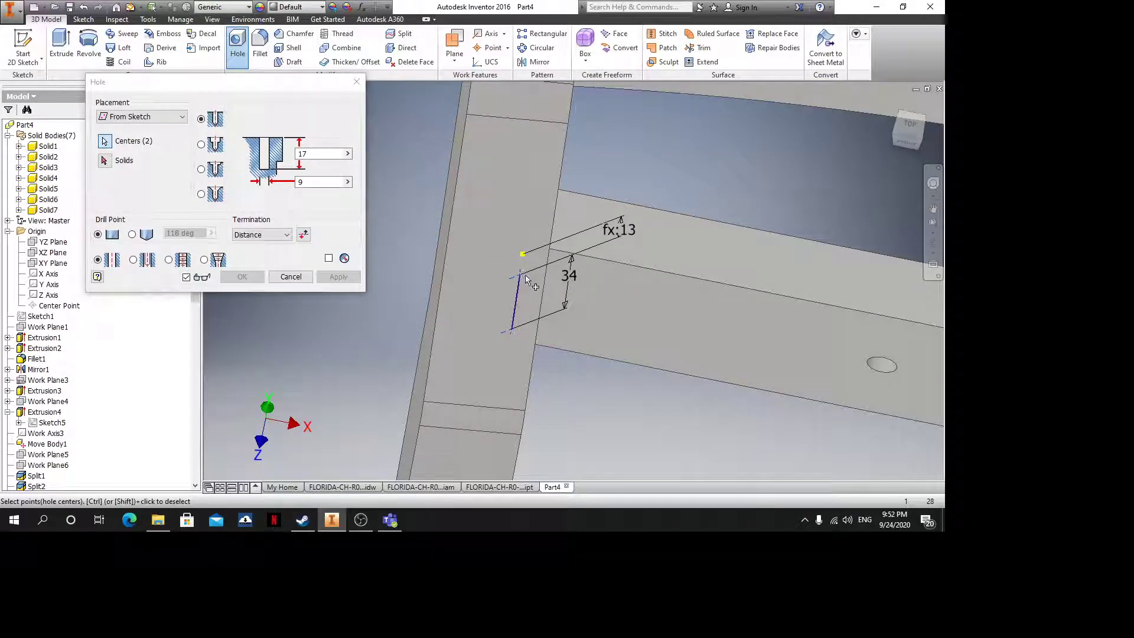
key(Escape)
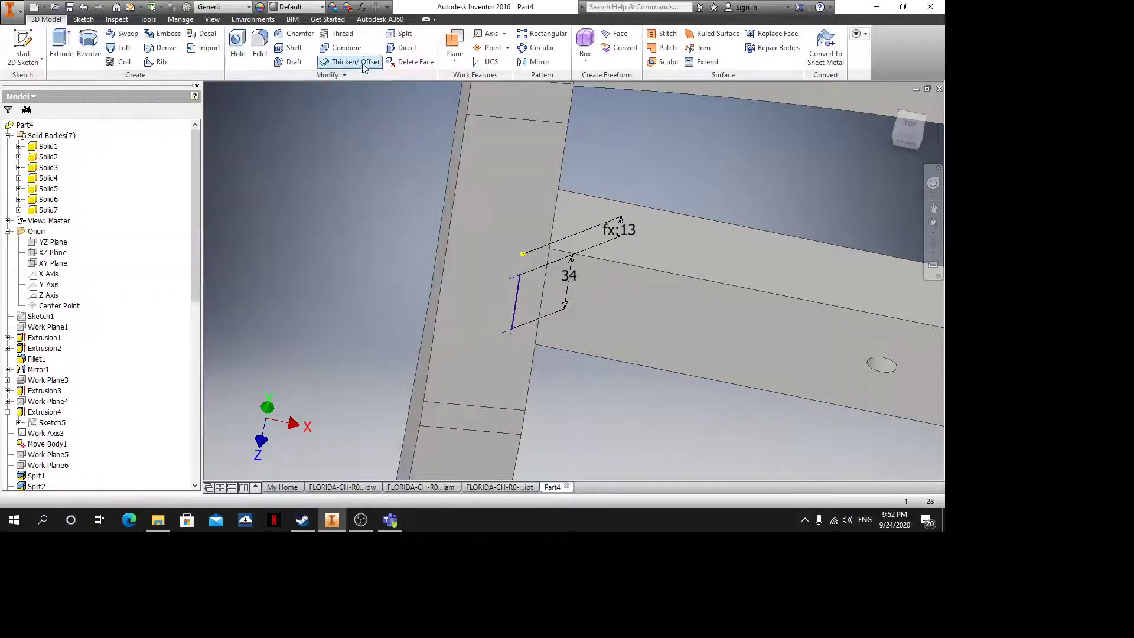
shift+middle_drag(614, 349, 654, 313)
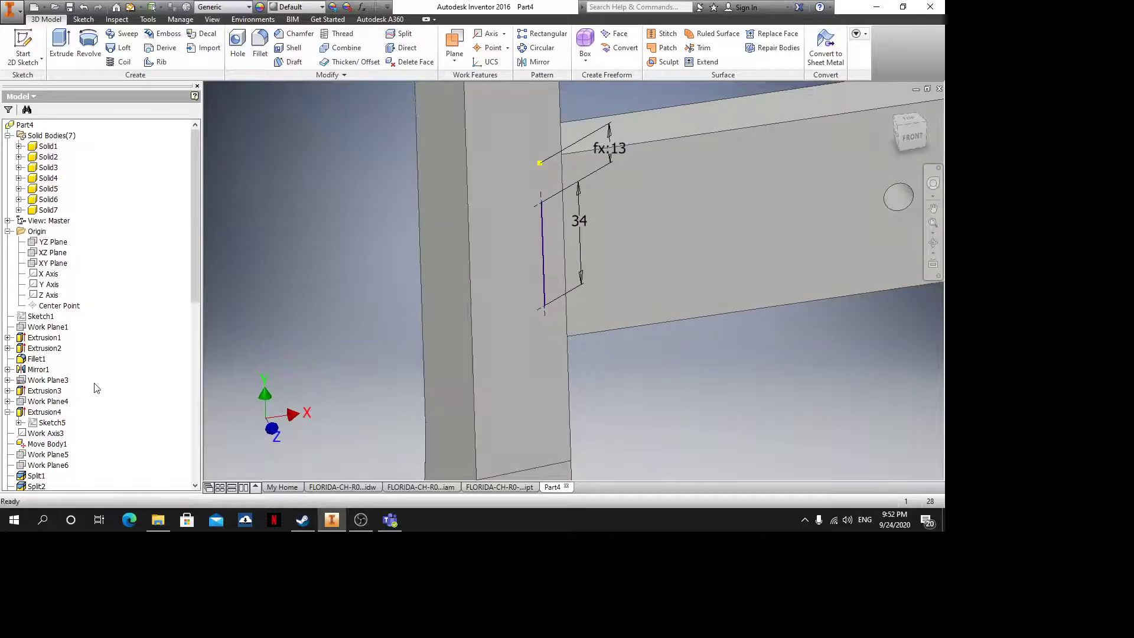
scroll(97, 387, down, 6)
scroll(618, 397, up, 10)
scroll(449, 387, down, 8)
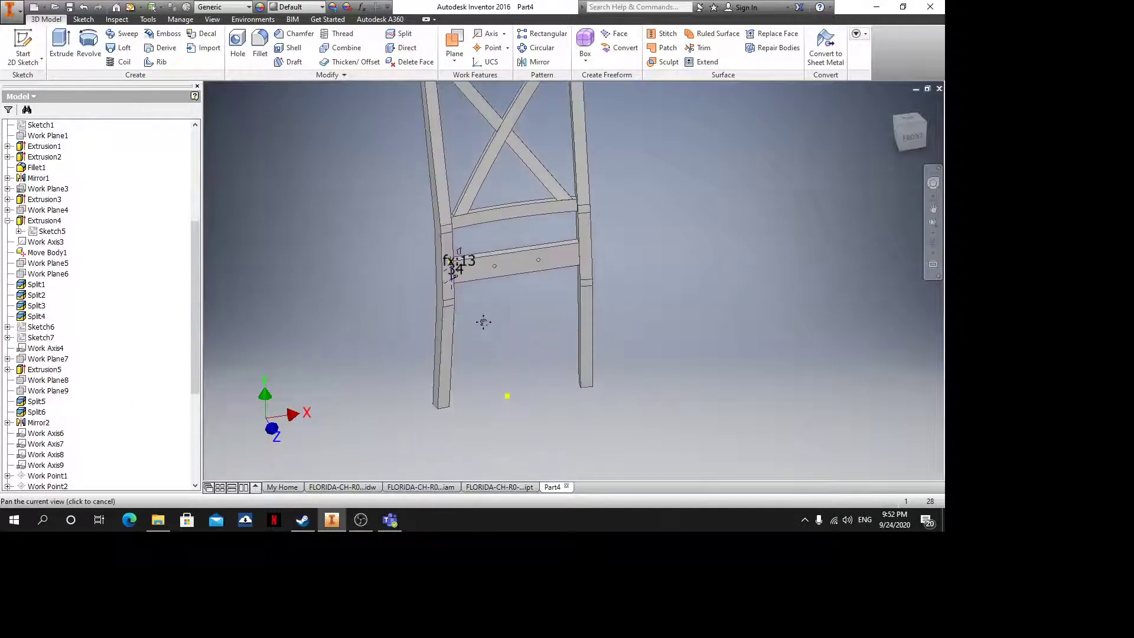
scroll(88, 300, down, 5)
scroll(88, 300, down, 1)
scroll(91, 330, up, 12)
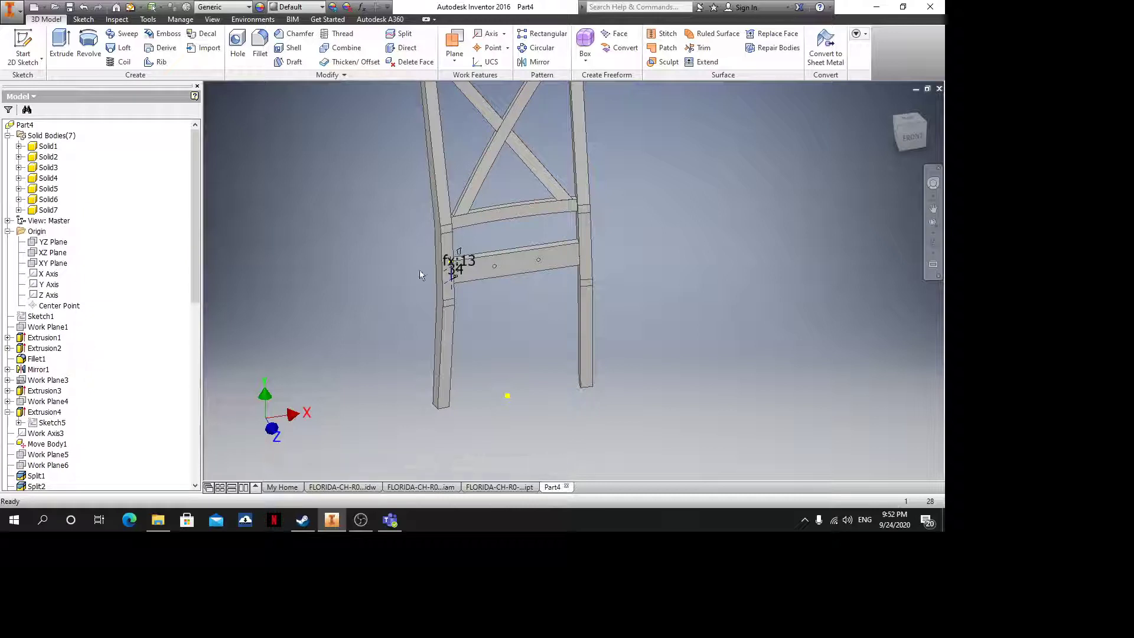
Start a Hole feature centred on both ends of the 34 mm line, with the adjacent leg body Solid2 as the target
scroll(419, 274, down, 5)
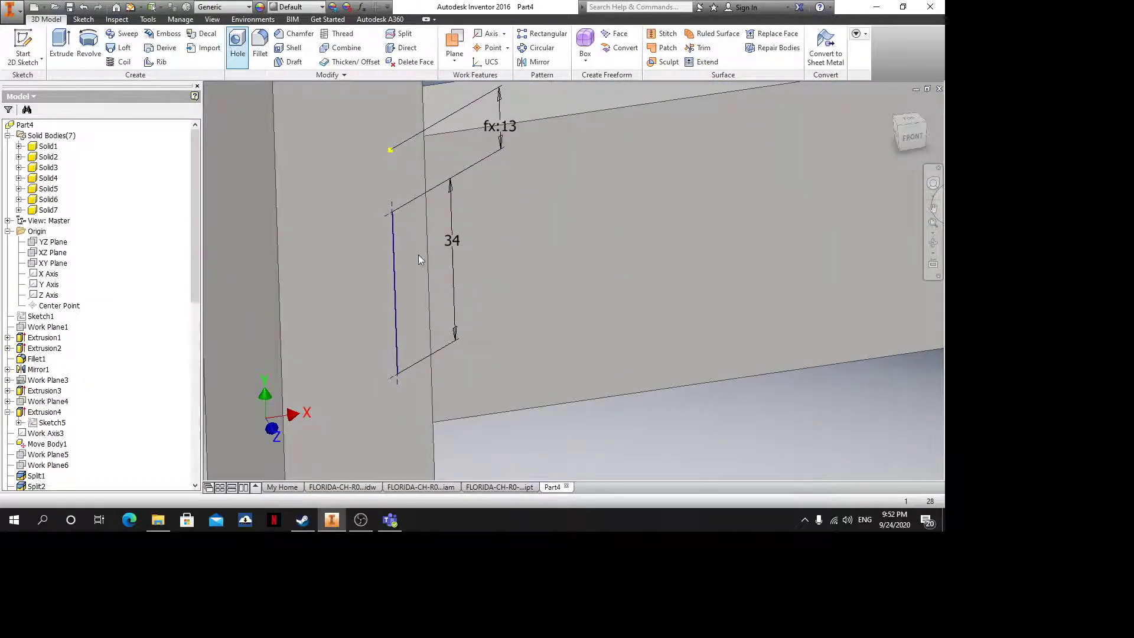
ctrl+click(389, 216)
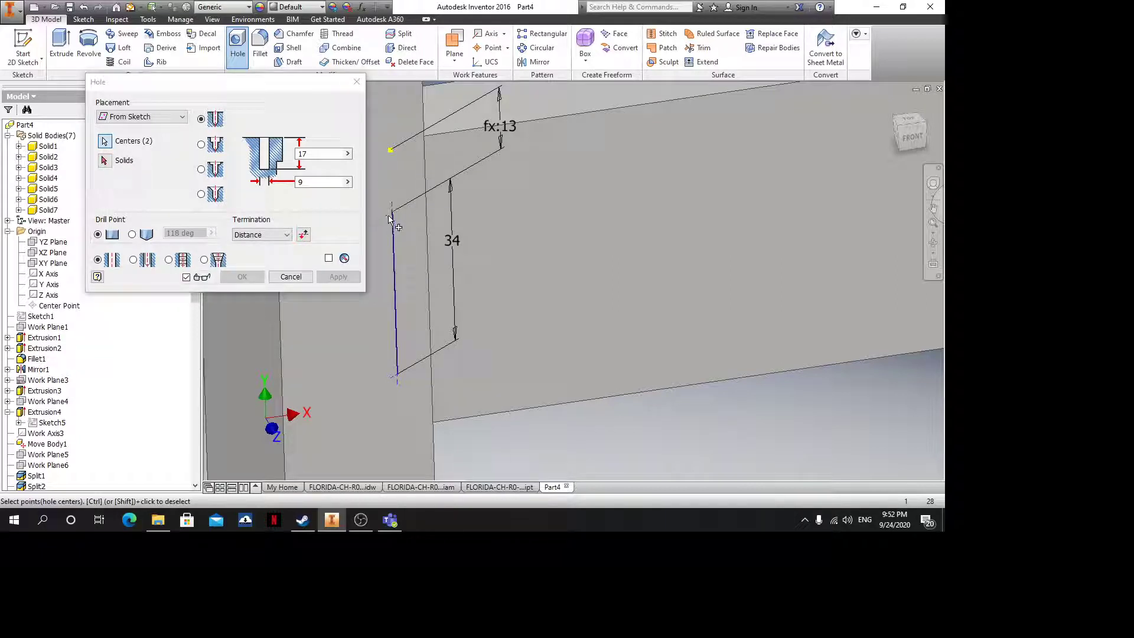
click(270, 235)
click(259, 247)
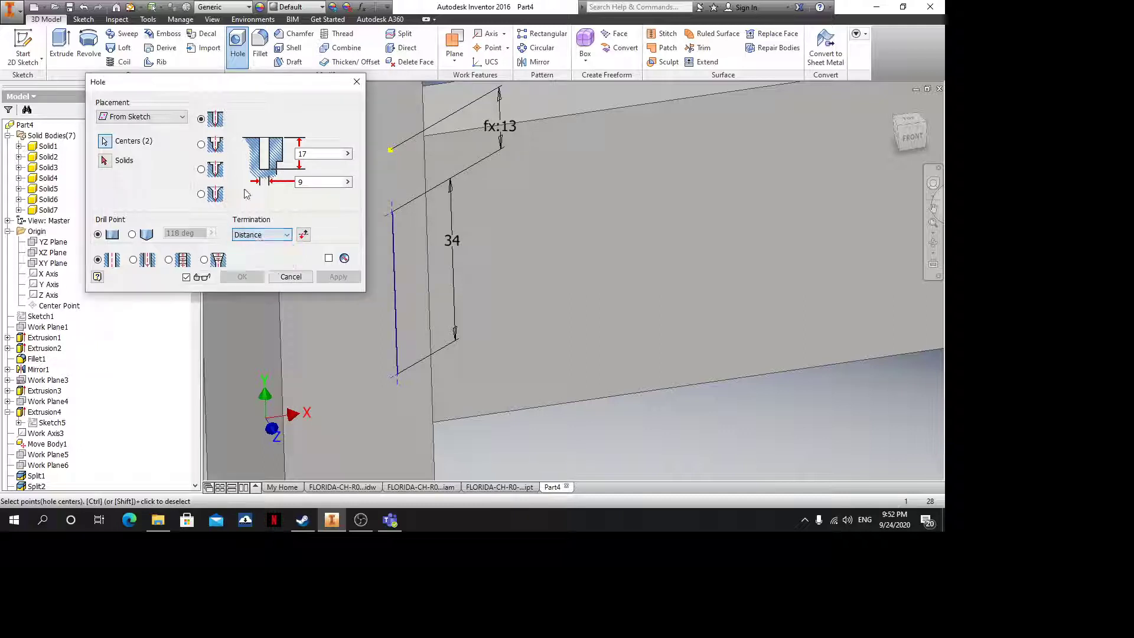
click(202, 145)
scroll(515, 314, down, 2)
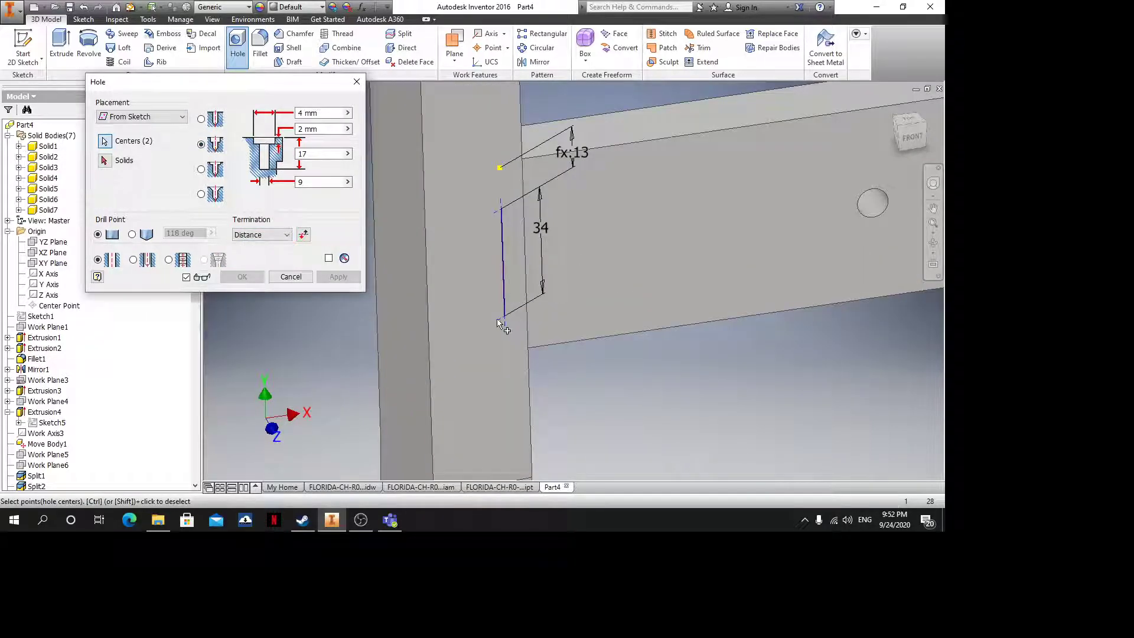
click(497, 319)
click(118, 168)
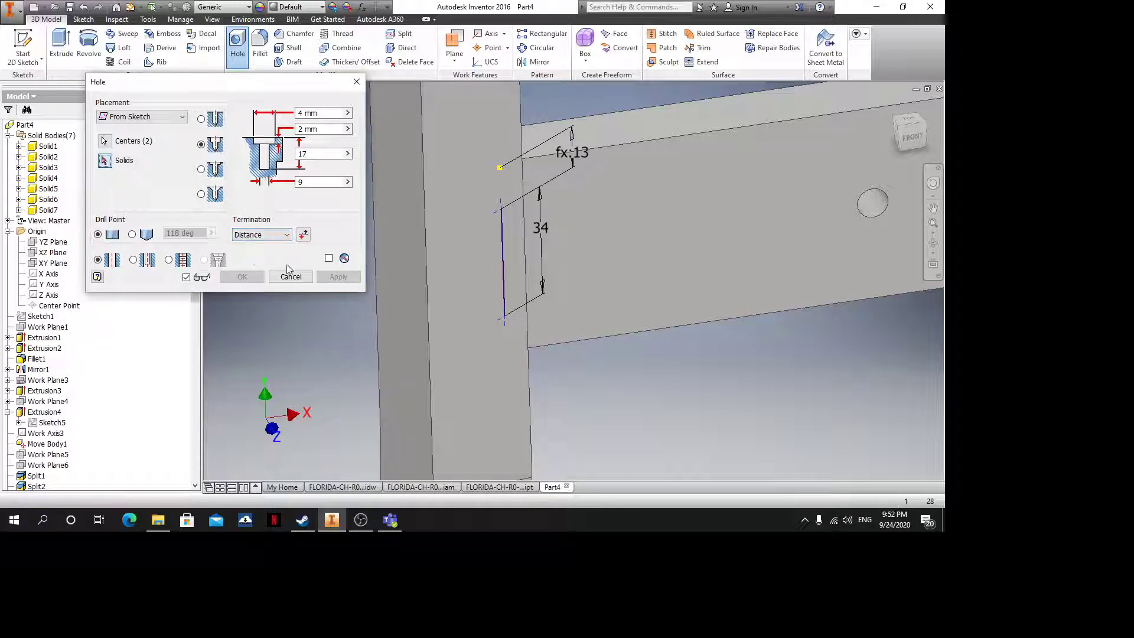
click(466, 295)
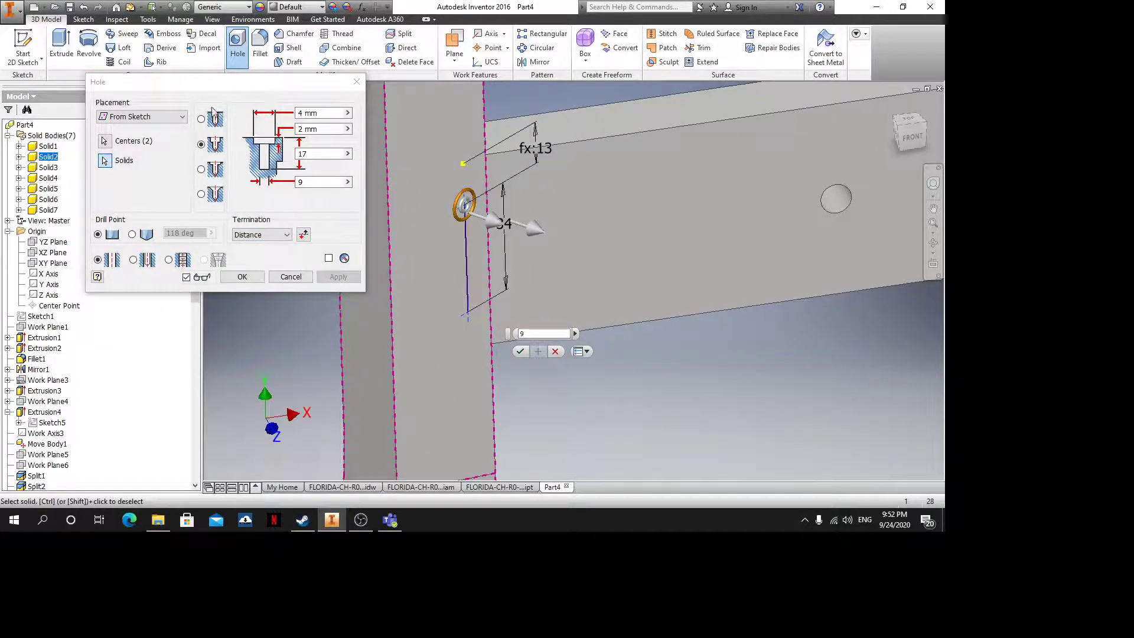
Keep the Distance termination, flip the hole direction into the leg, and use the plain drilled hole type
click(247, 236)
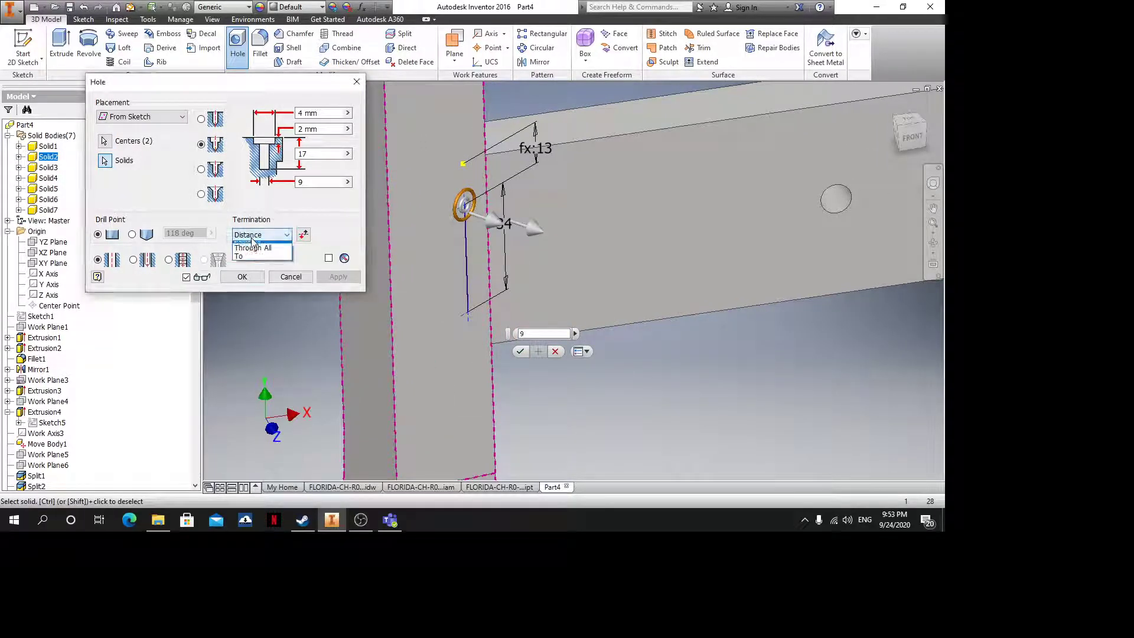
click(255, 242)
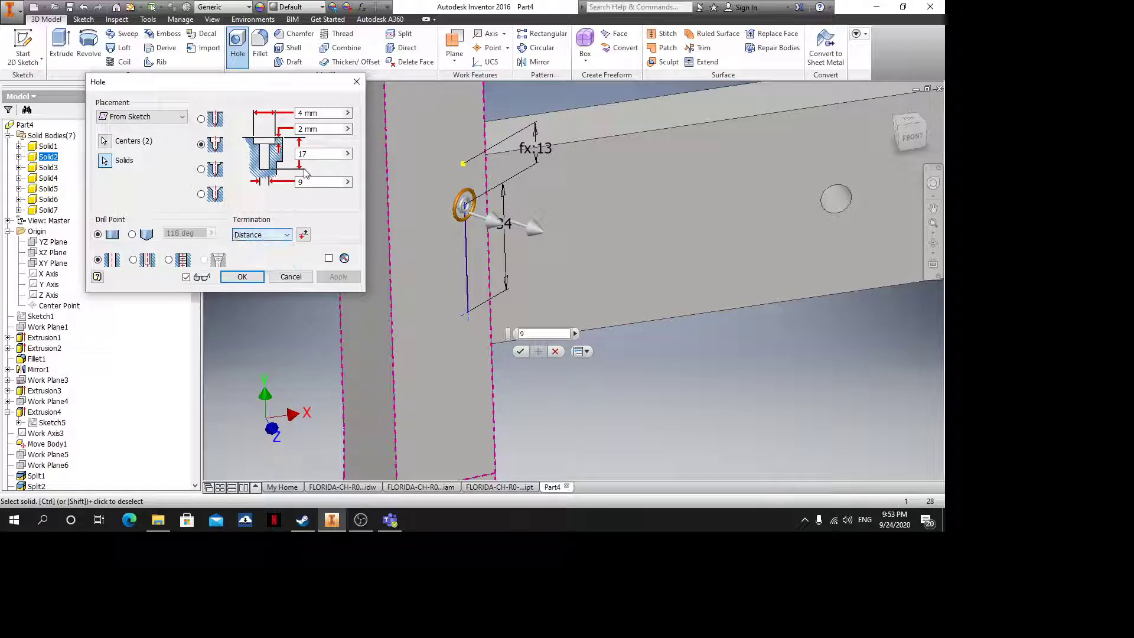
click(303, 235)
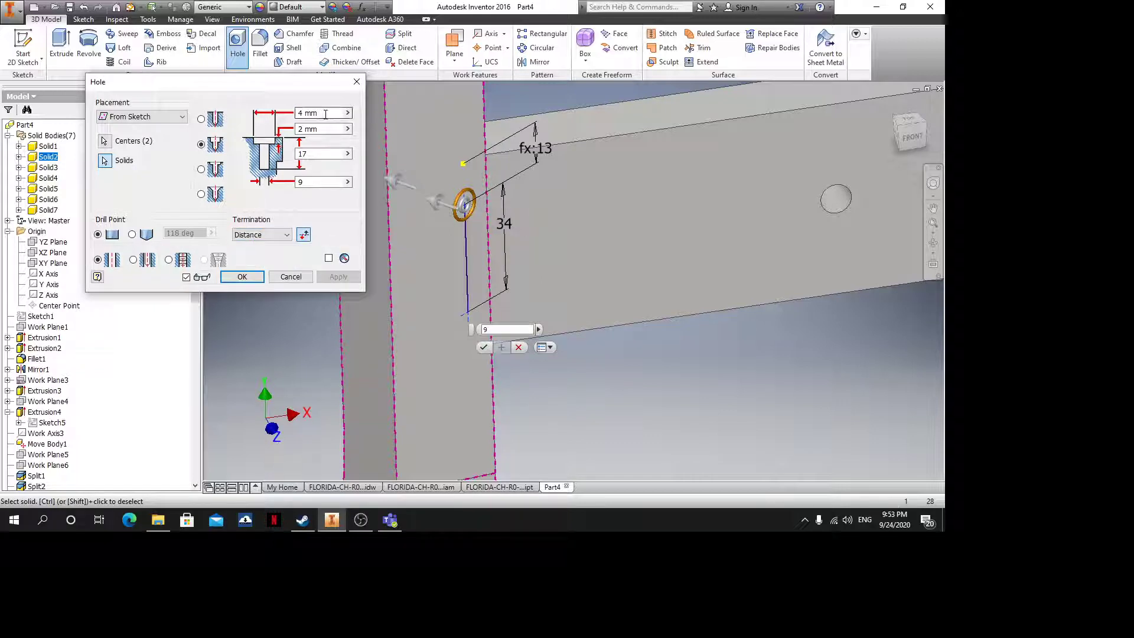
click(201, 120)
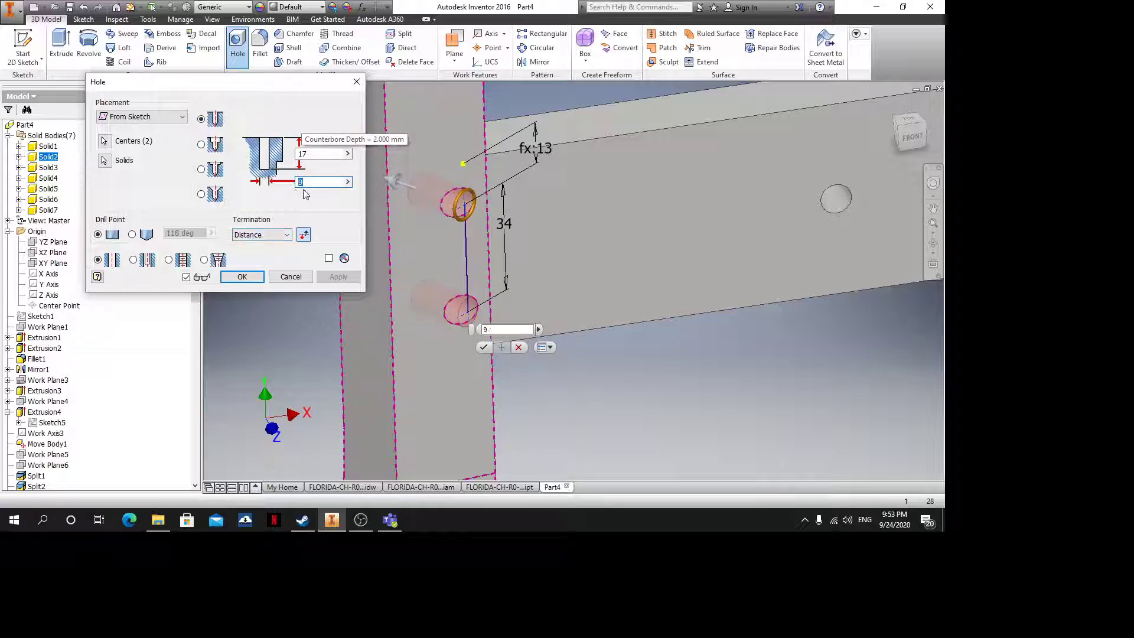
Try a hole depth of 30 mm and examine how far the preview reaches into the leg
drag(300, 156, 337, 156)
scroll(520, 230, up, 3)
shift+middle_drag(544, 254, 569, 366)
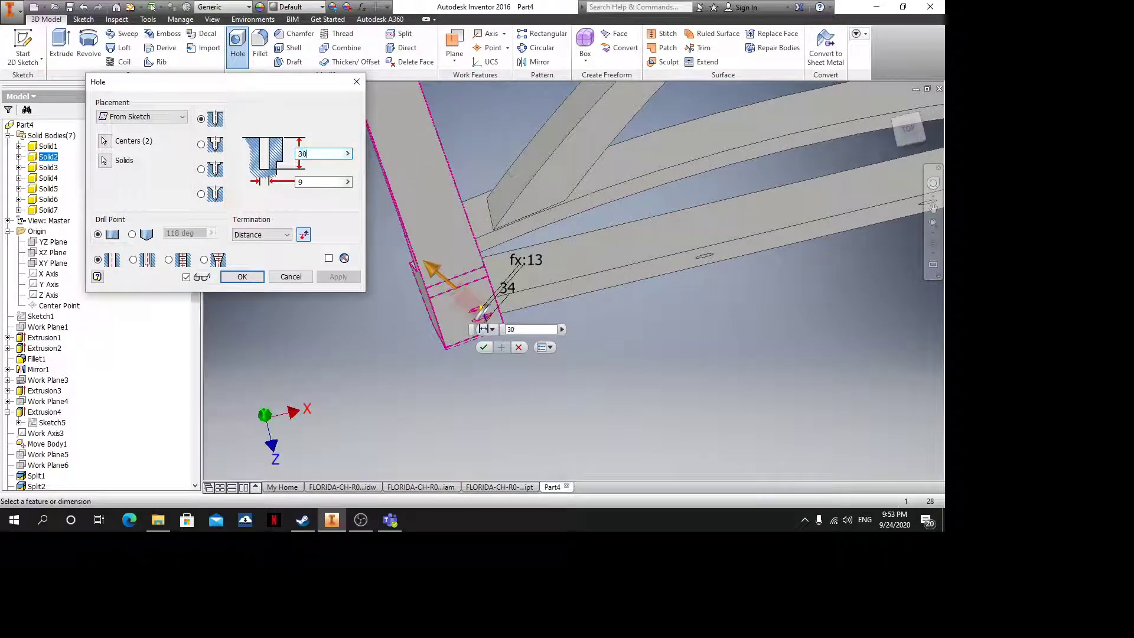
shift+middle_drag(569, 233, 559, 96)
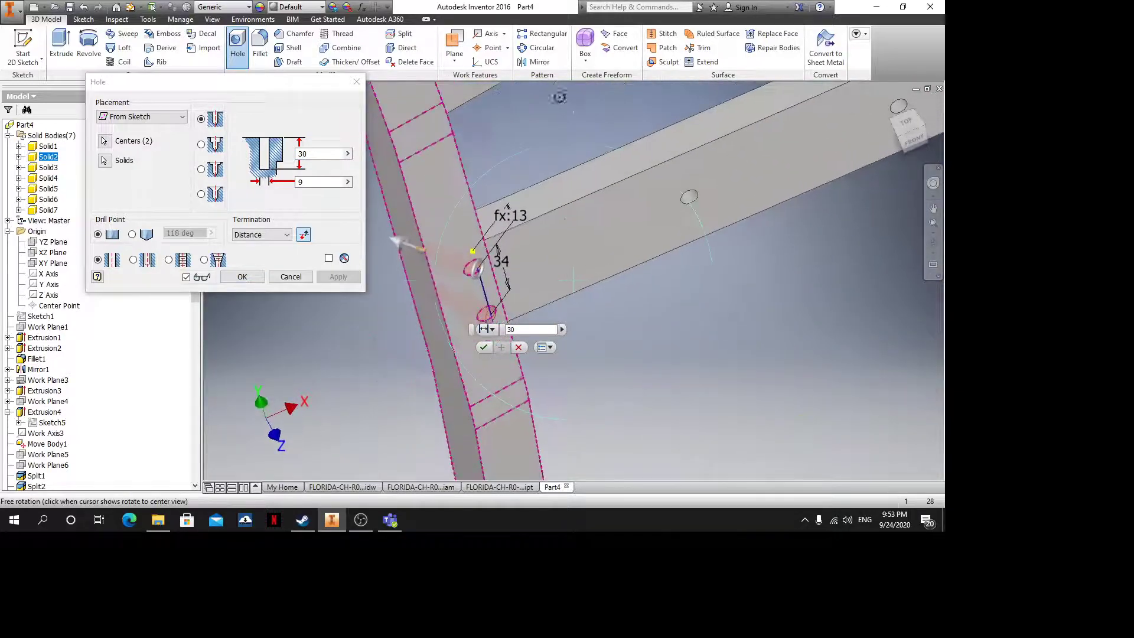
Set the hole depth to 25 mm and create the two 9 mm holes in the leg
double_click(312, 153)
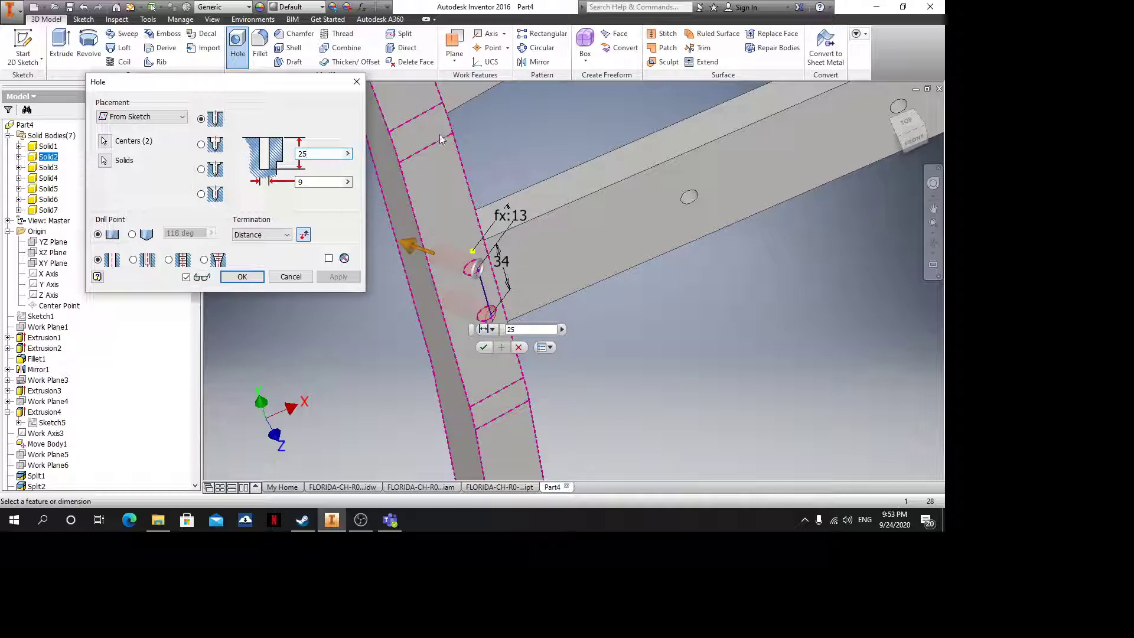
click(249, 283)
shift+middle_drag(397, 240, 477, 335)
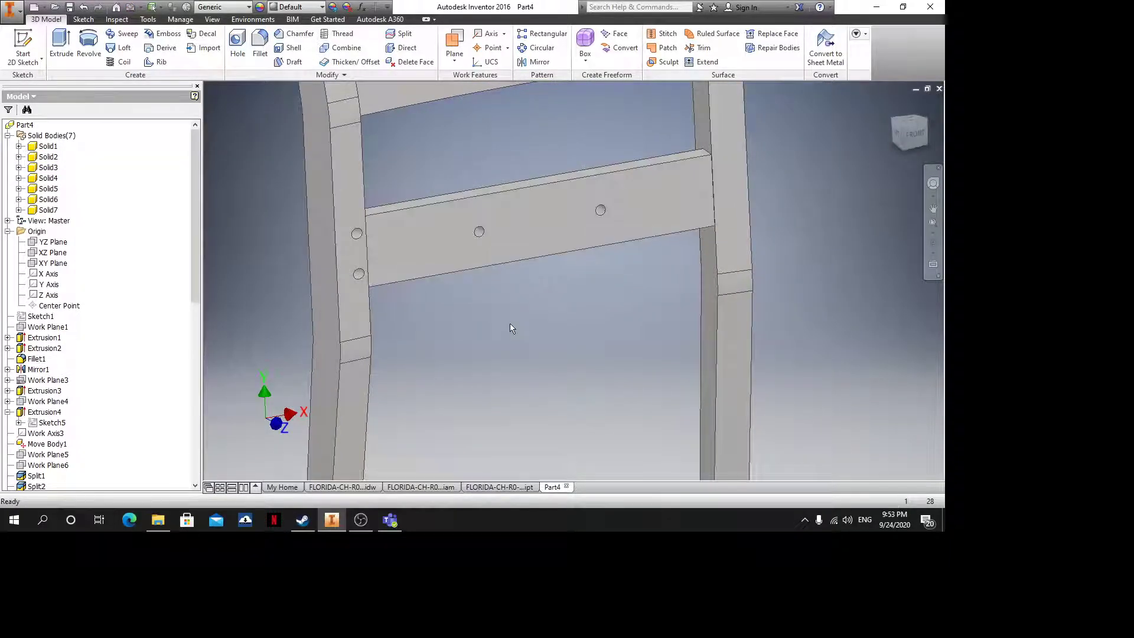
Mirror the two-hole feature about the YZ Plane into the opposite leg, Solid3
click(536, 61)
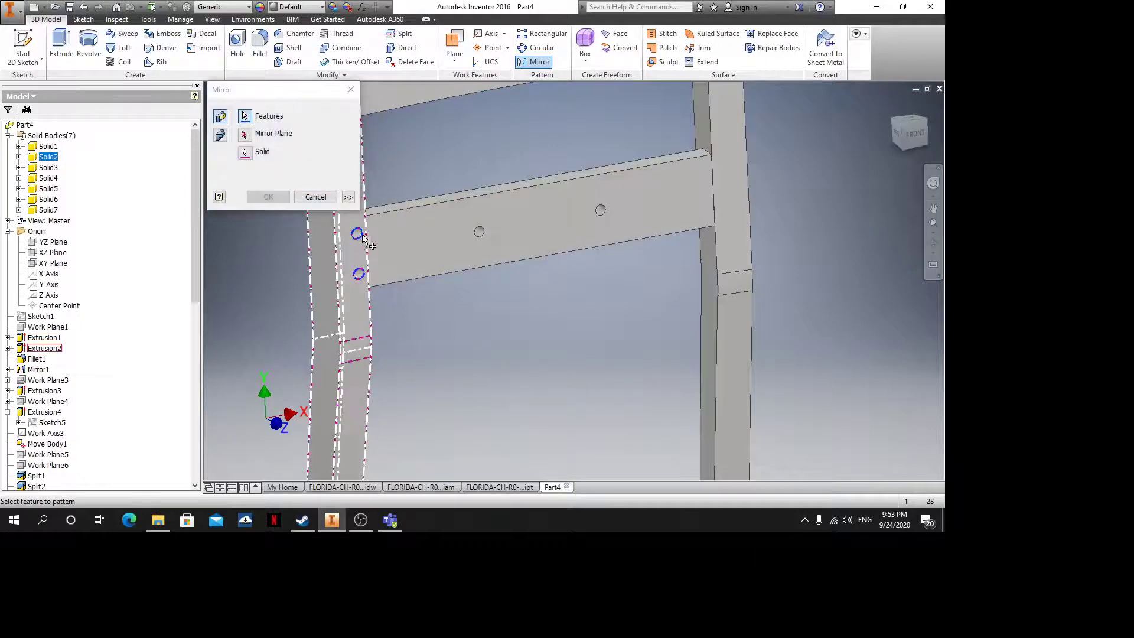
click(247, 135)
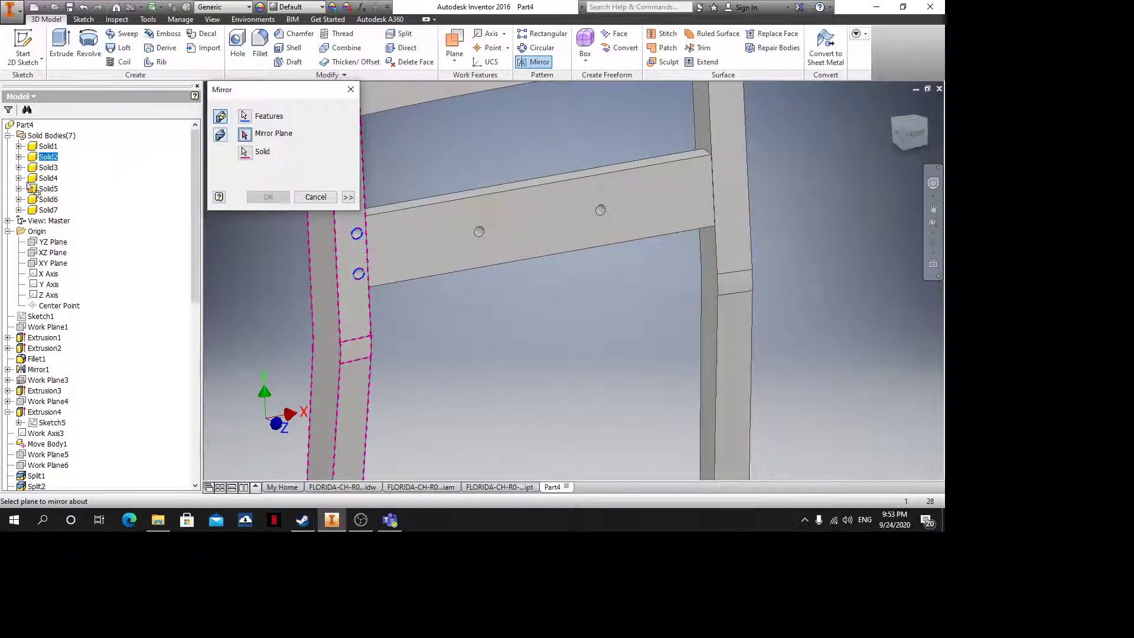
click(47, 243)
middle_drag(279, 313, 303, 320)
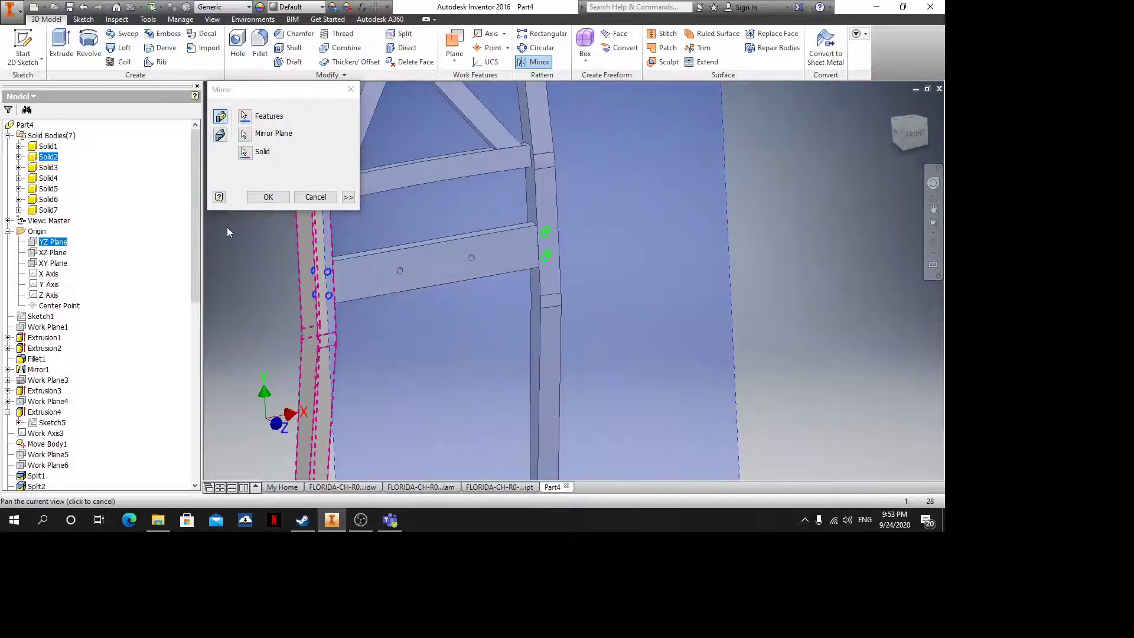
click(247, 157)
click(550, 232)
scroll(585, 282, down, 3)
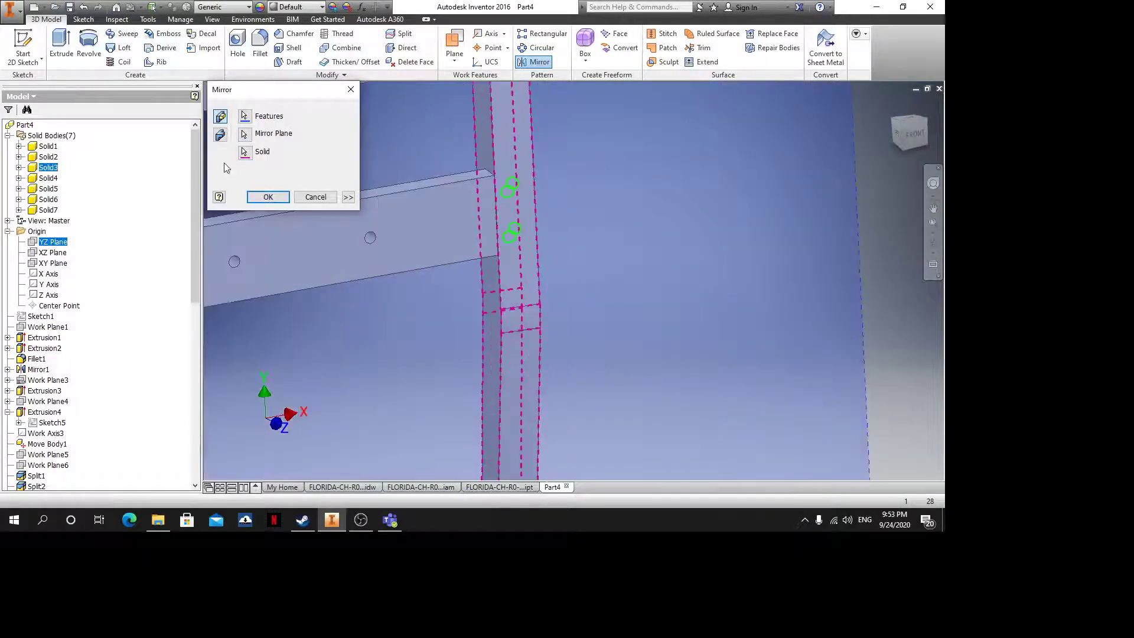
click(268, 196)
scroll(539, 213, up, 3)
shift+middle_drag(539, 212, 595, 294)
scroll(596, 147, up, 2)
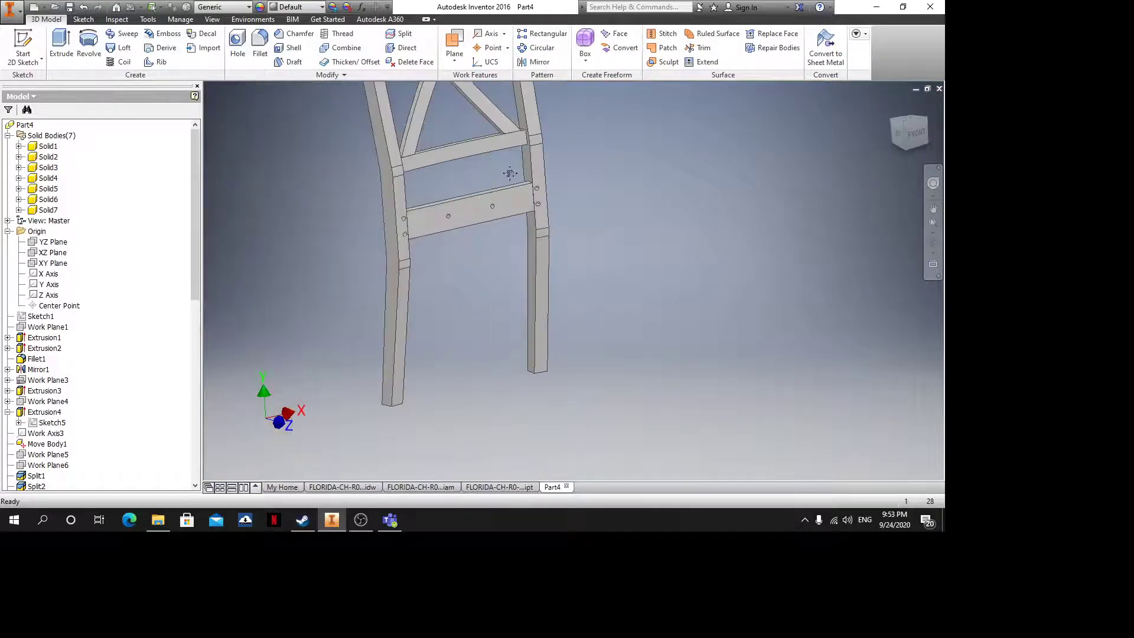
Start a new sketch on the bottom end face of the Solid2 leg
scroll(509, 173, up, 3)
middle_drag(466, 334, 463, 302)
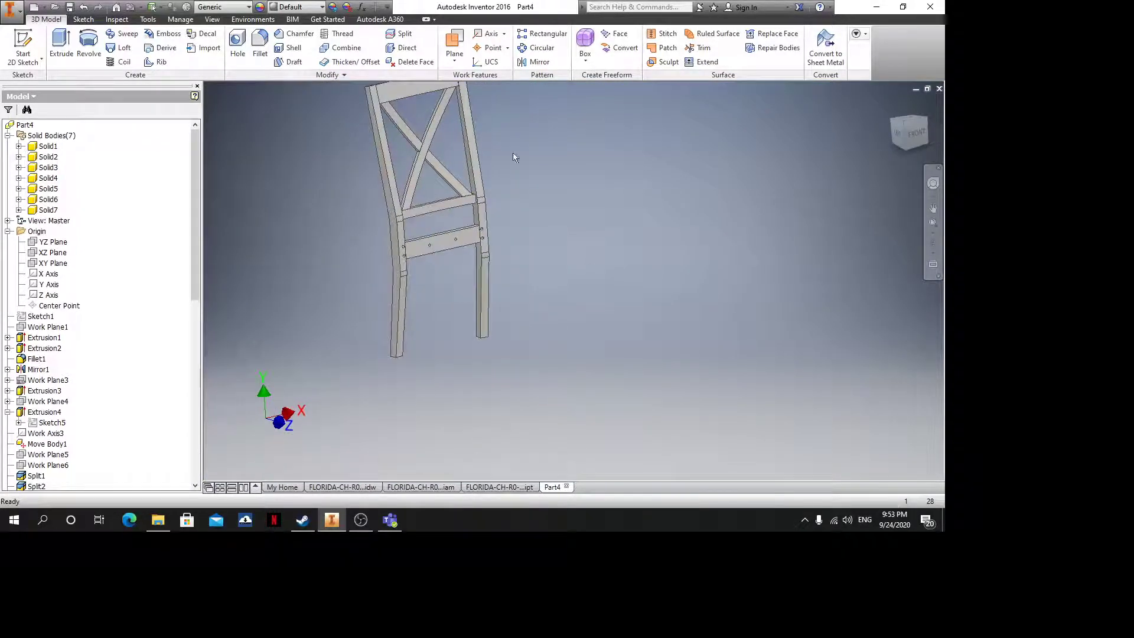
mouse_move(491, 356)
shift+middle_down()
mouse_move(458, 303)
mouse_move(505, 248)
mouse_move(503, 226)
shift+middle_up()
scroll(411, 349, down, 6)
click(407, 246)
click(463, 229)
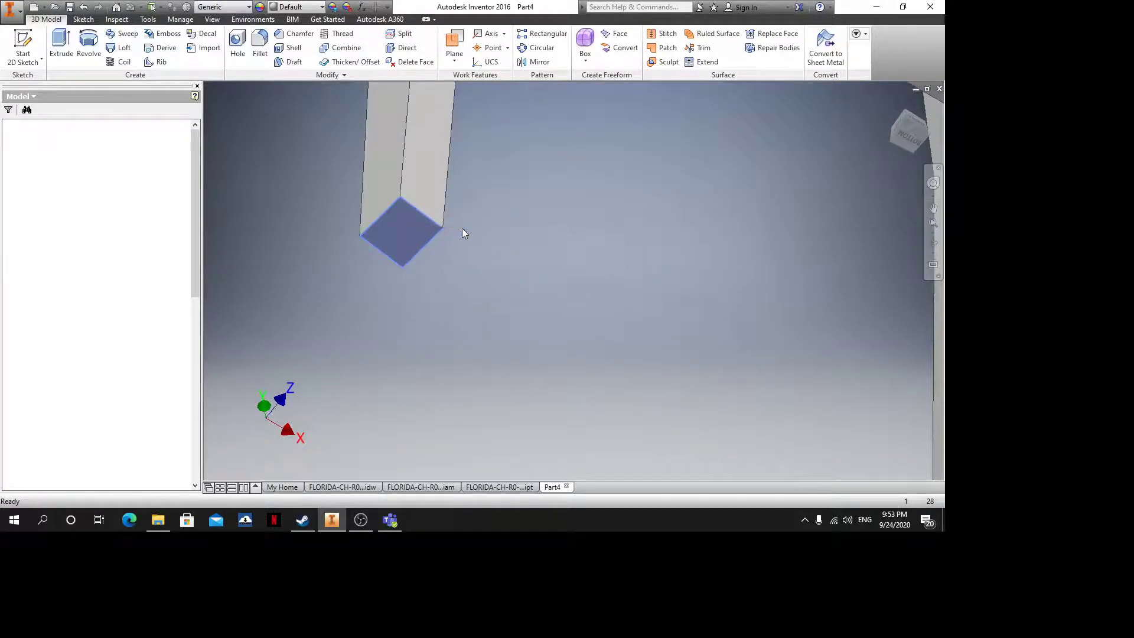
key(s)
scroll(579, 329, down, 5)
shift+middle_drag(579, 328, 618, 365)
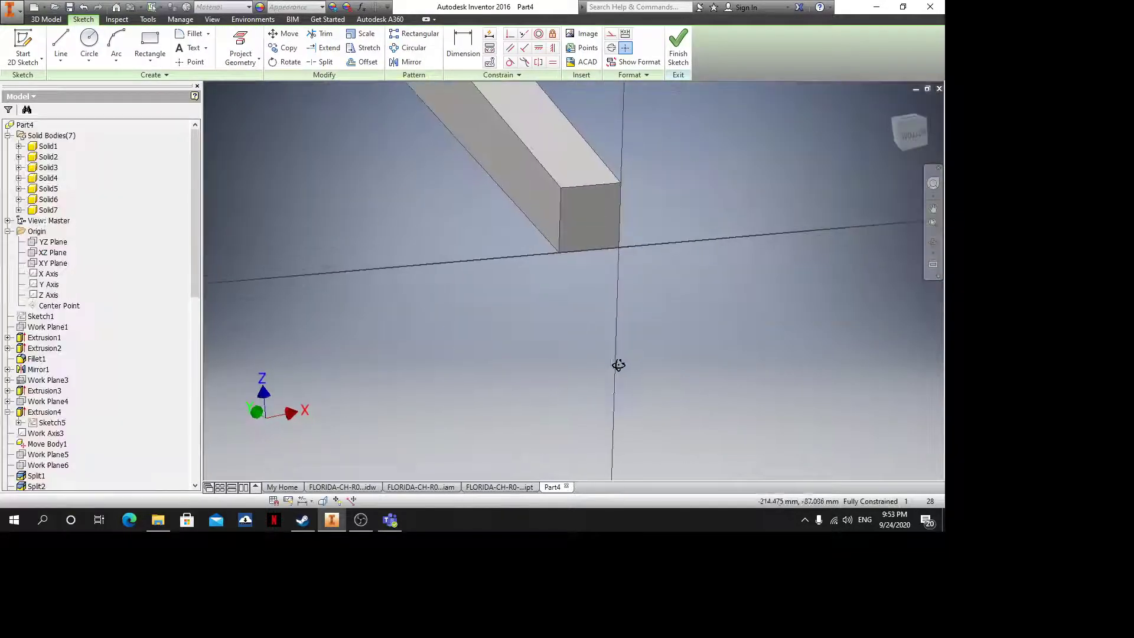
middle_drag(606, 251, 532, 313)
Project a corner of the leg's end face and draw a diagonal line between it and the opposite corner
click(241, 43)
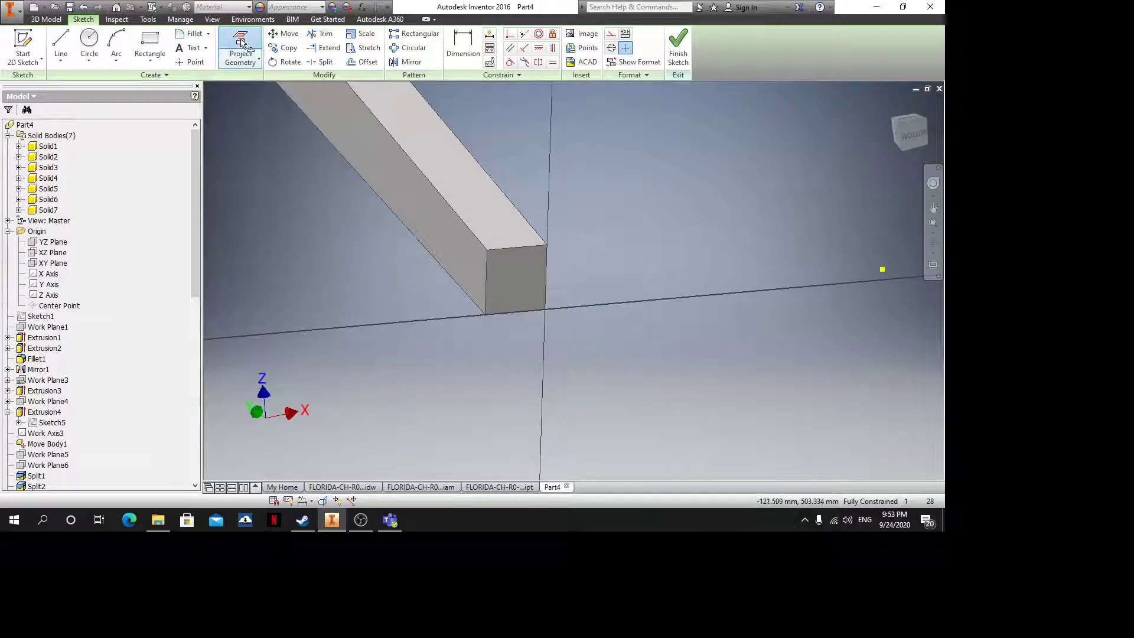
click(241, 41)
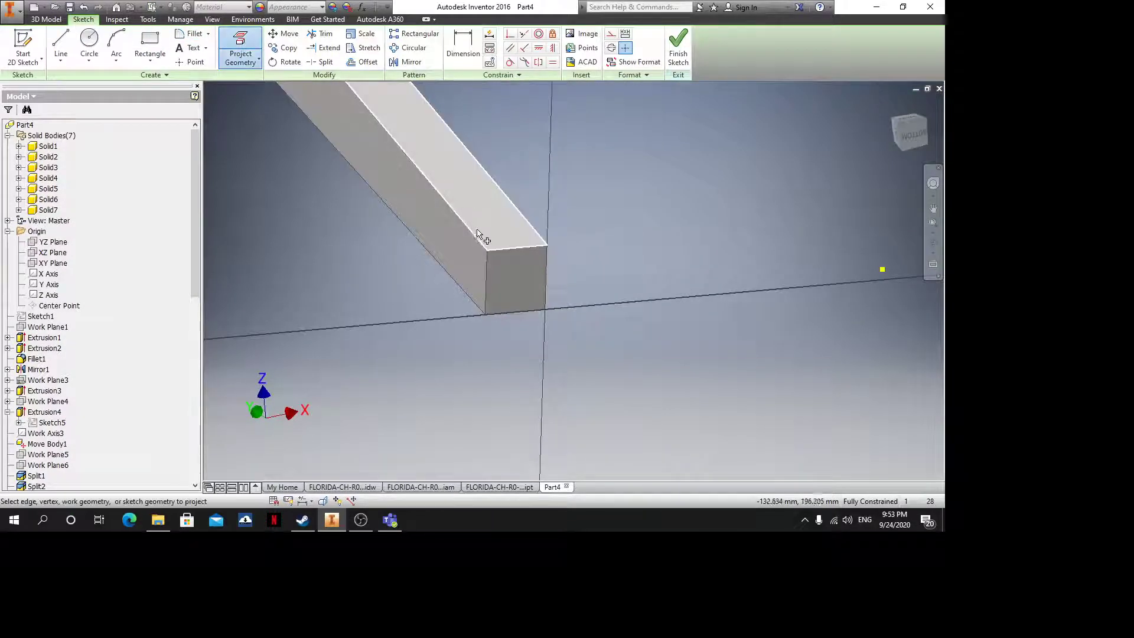
click(544, 309)
click(61, 48)
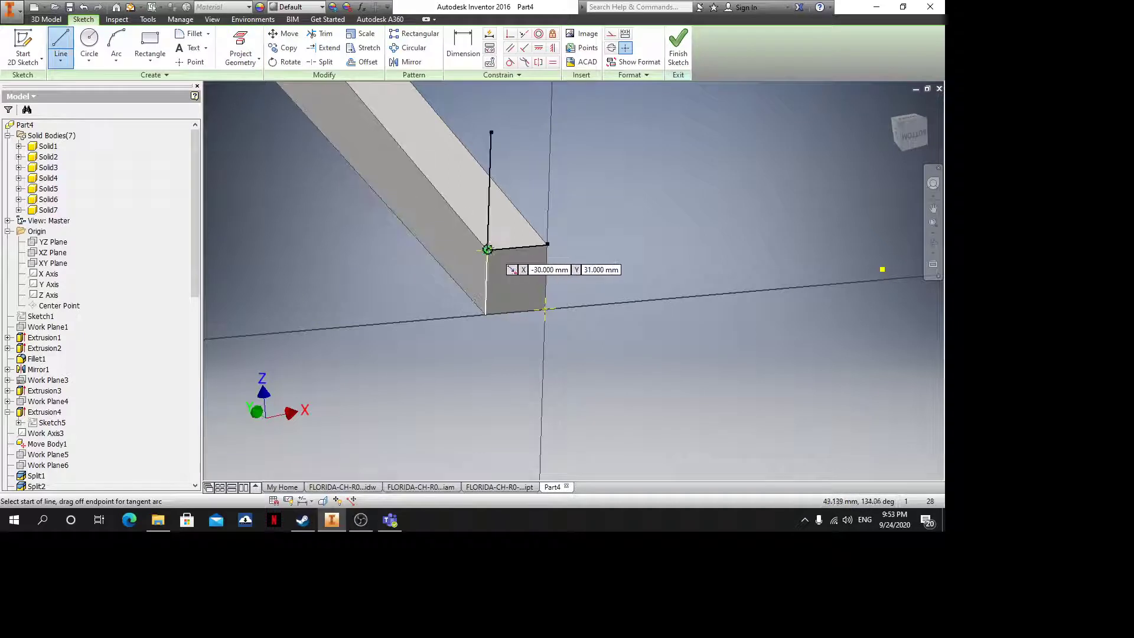
scroll(497, 246, up, 3)
click(478, 252)
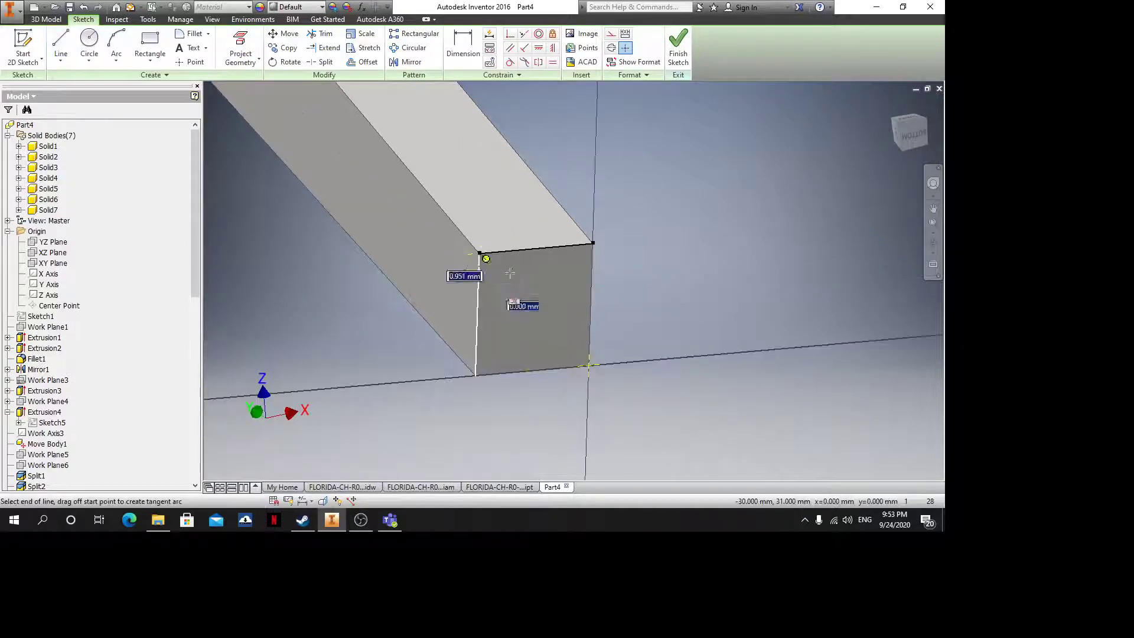
click(589, 365)
key(Escape)
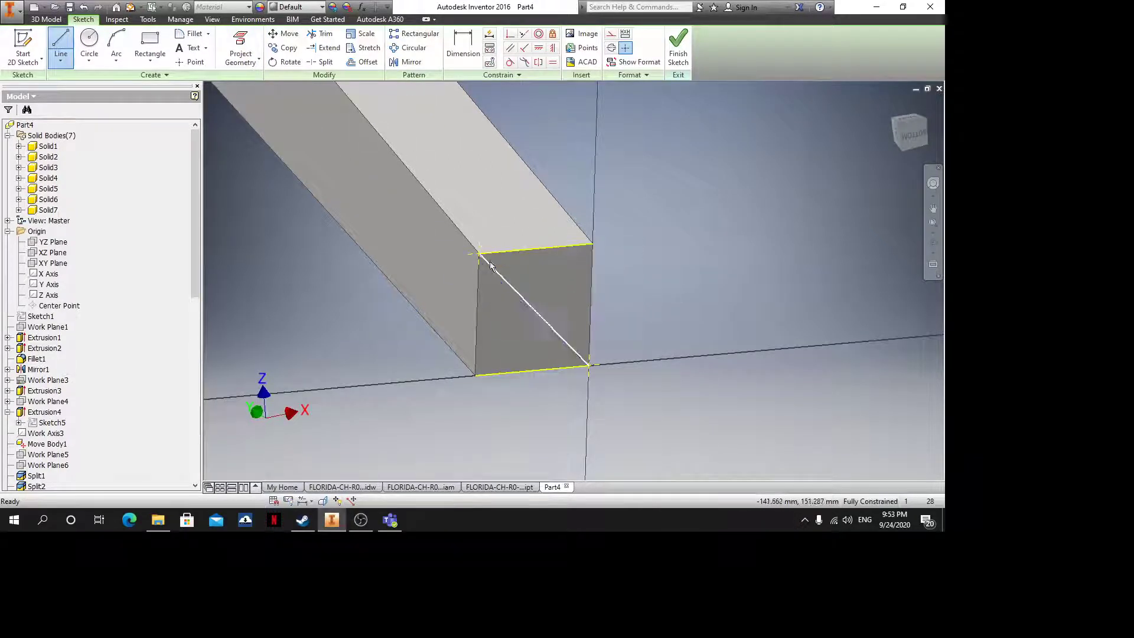
key(Escape)
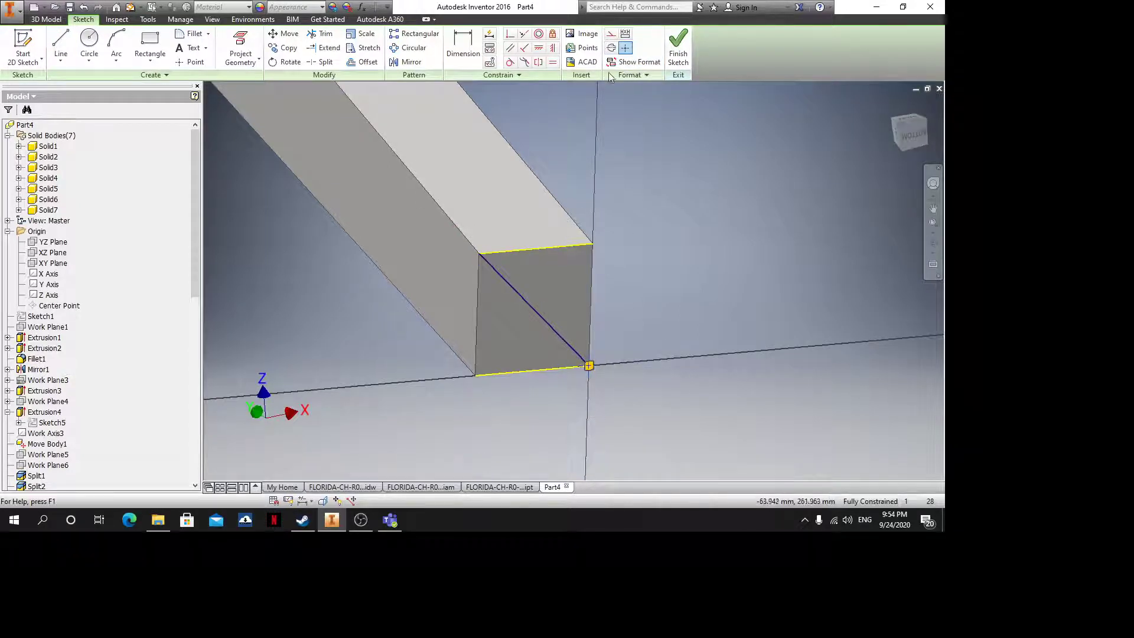
Place a centre point at the midpoint of the diagonal line and finish the sketch
click(626, 48)
click(191, 61)
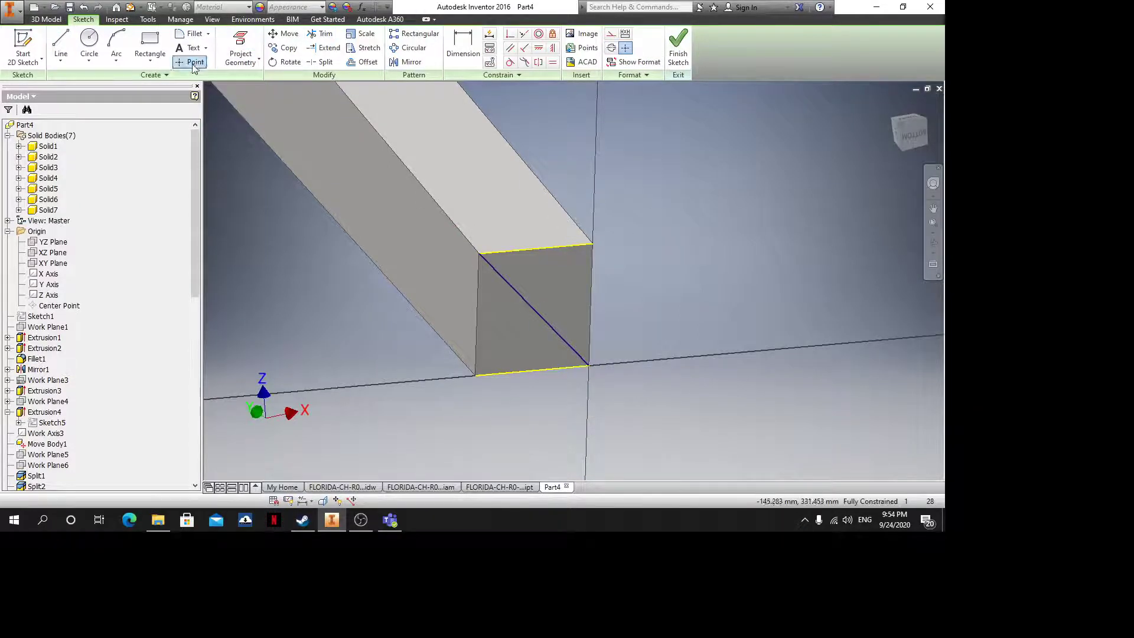
click(533, 308)
key(Escape)
click(678, 58)
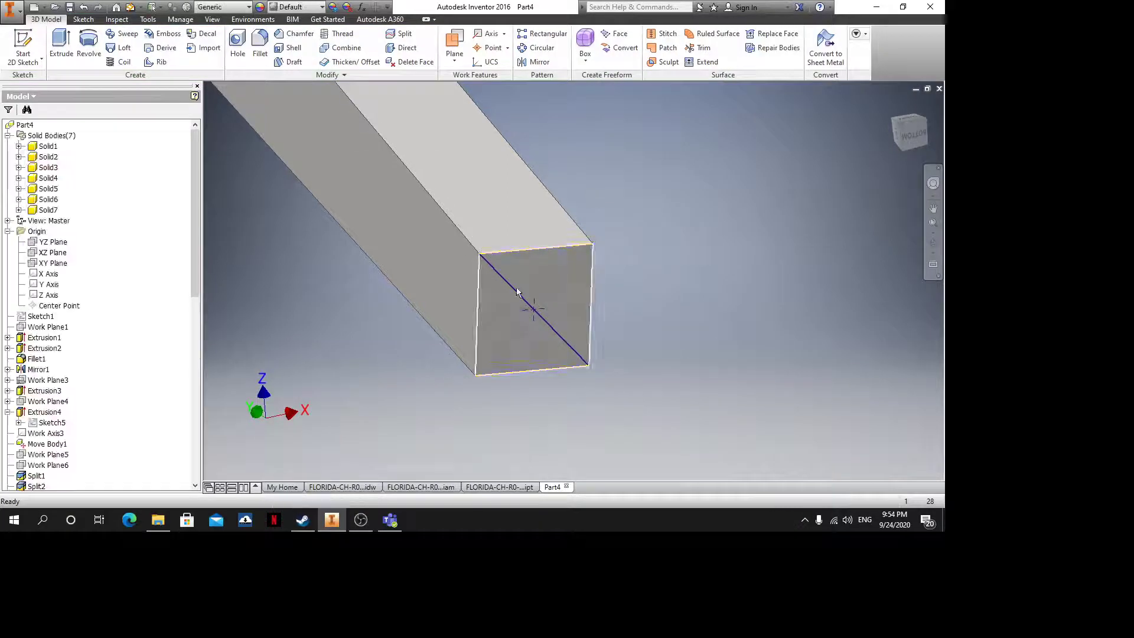
Create a flat-bottomed hole 3 mm in diameter and 5 mm deep at the centre point on the leg's bottom end
click(237, 44)
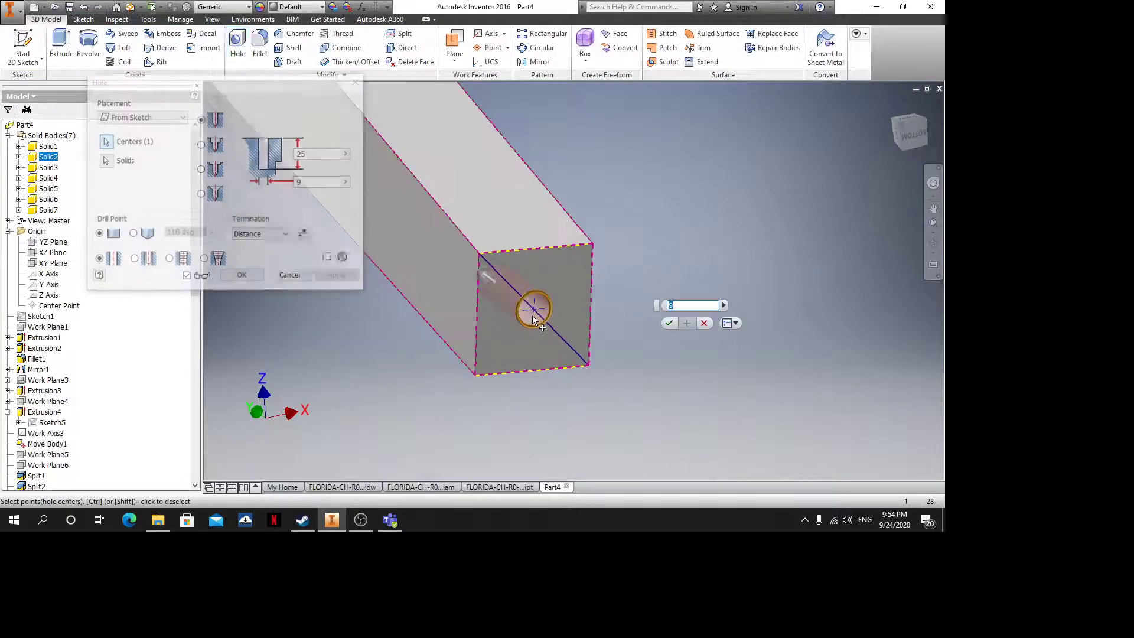
click(324, 153)
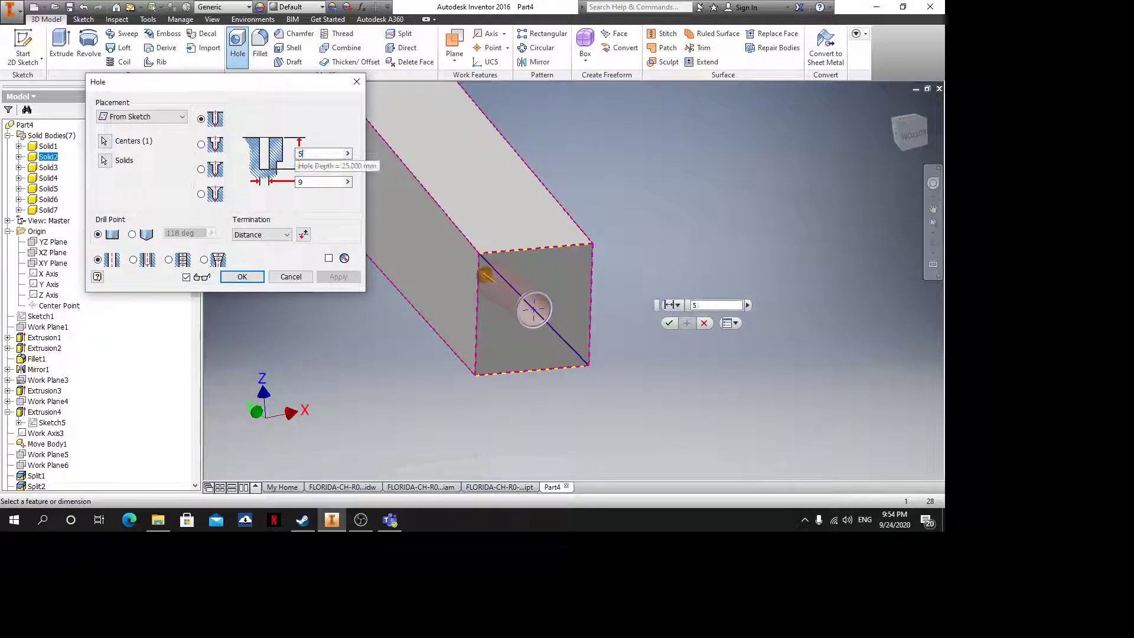
key(Tab)
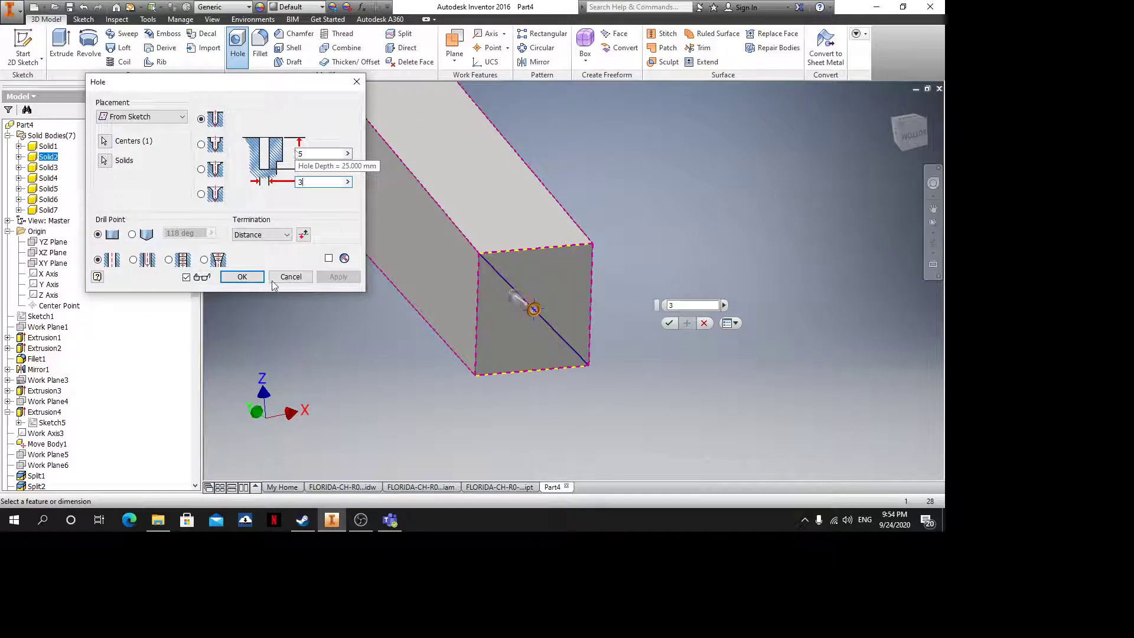
click(255, 278)
Mirror the leg-end hole about the YZ Plane into the opposite leg, Solid3
scroll(331, 248, up, 4)
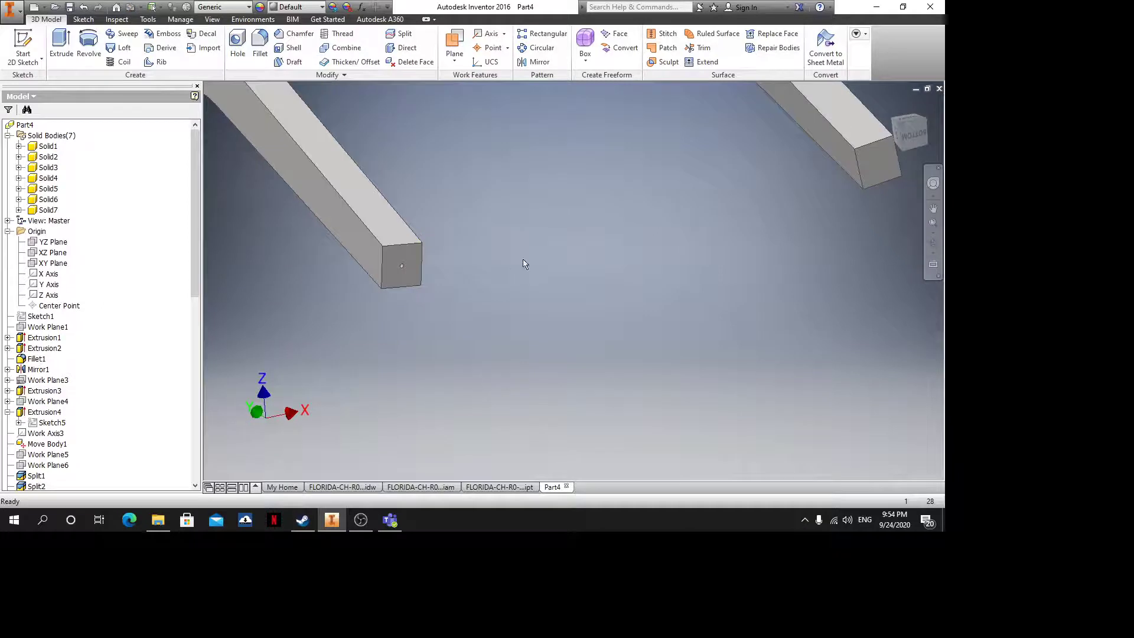
click(540, 62)
scroll(401, 260, up, 5)
click(405, 263)
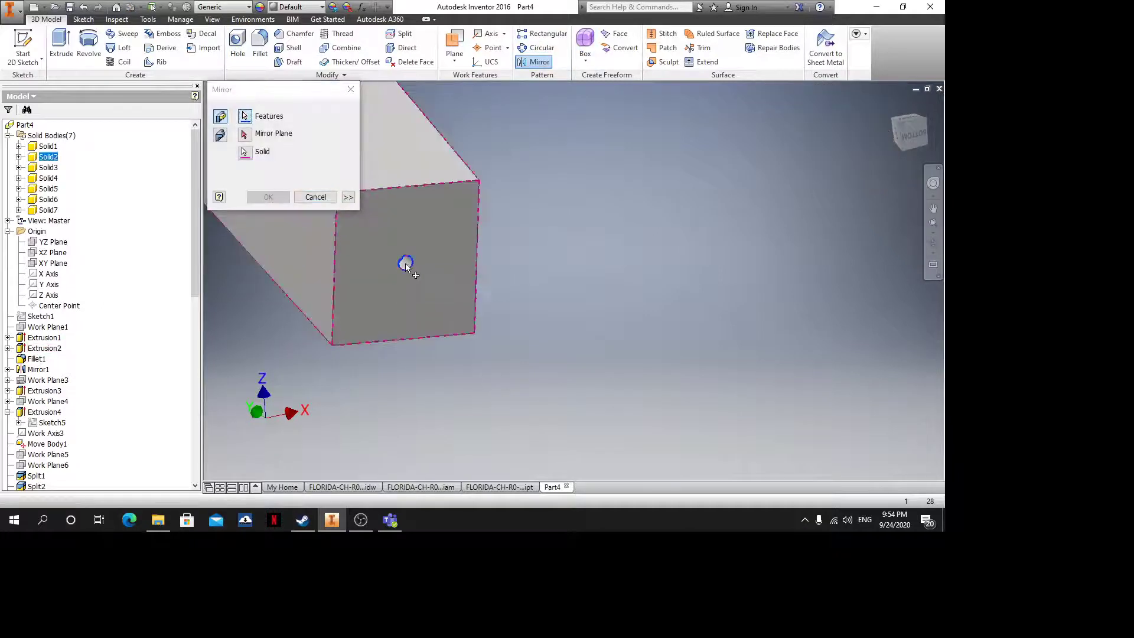
click(244, 134)
click(50, 243)
scroll(516, 300, down, 5)
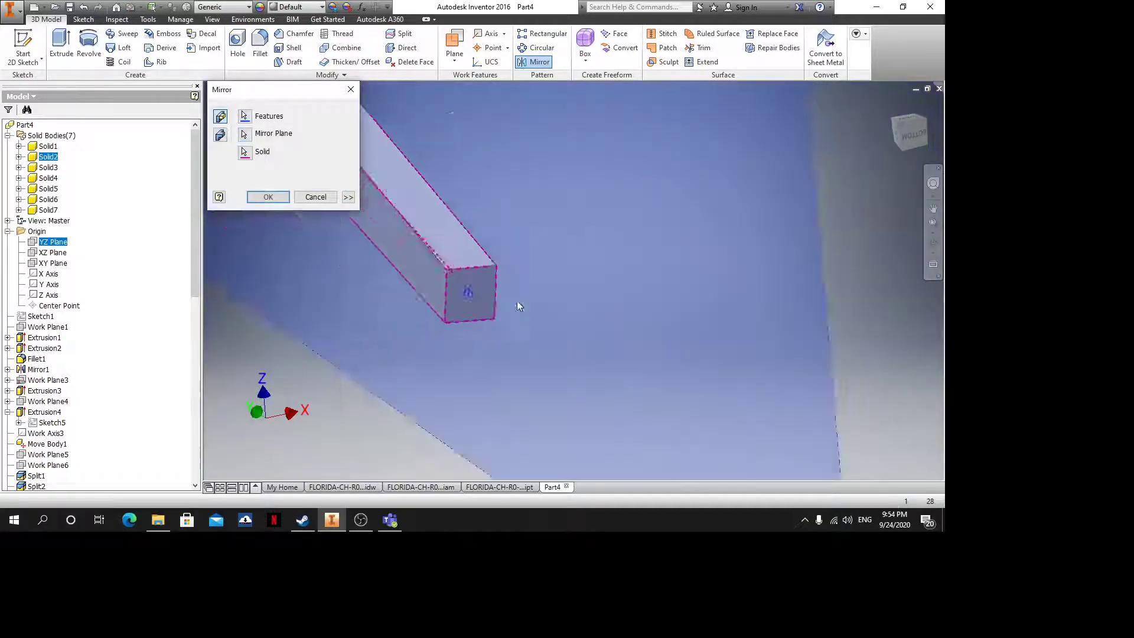
click(249, 152)
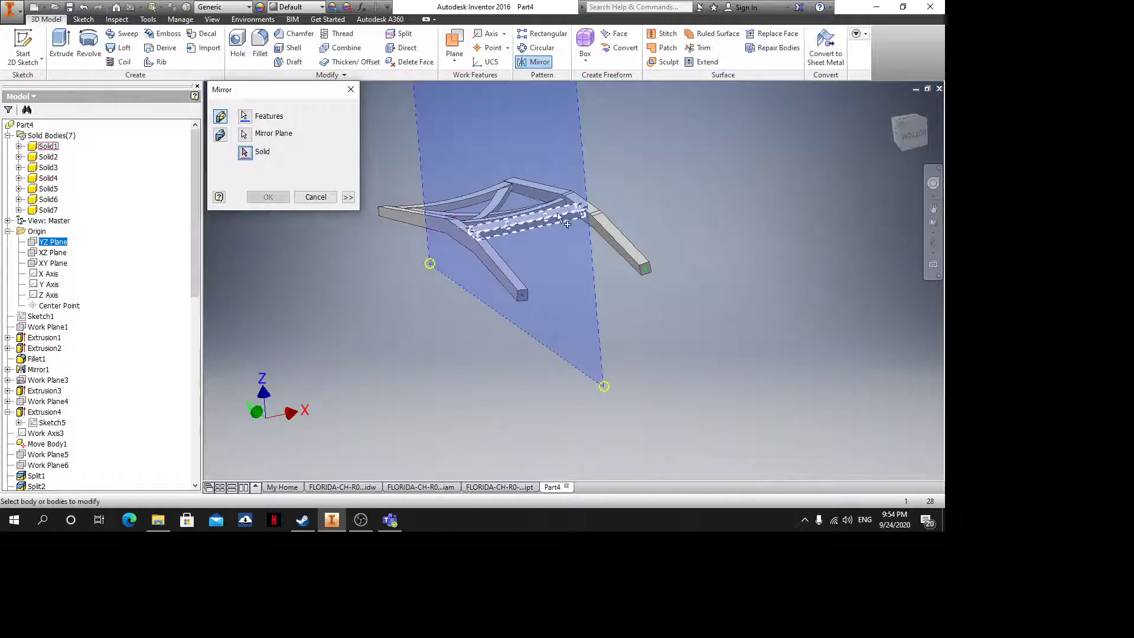
click(608, 231)
click(272, 196)
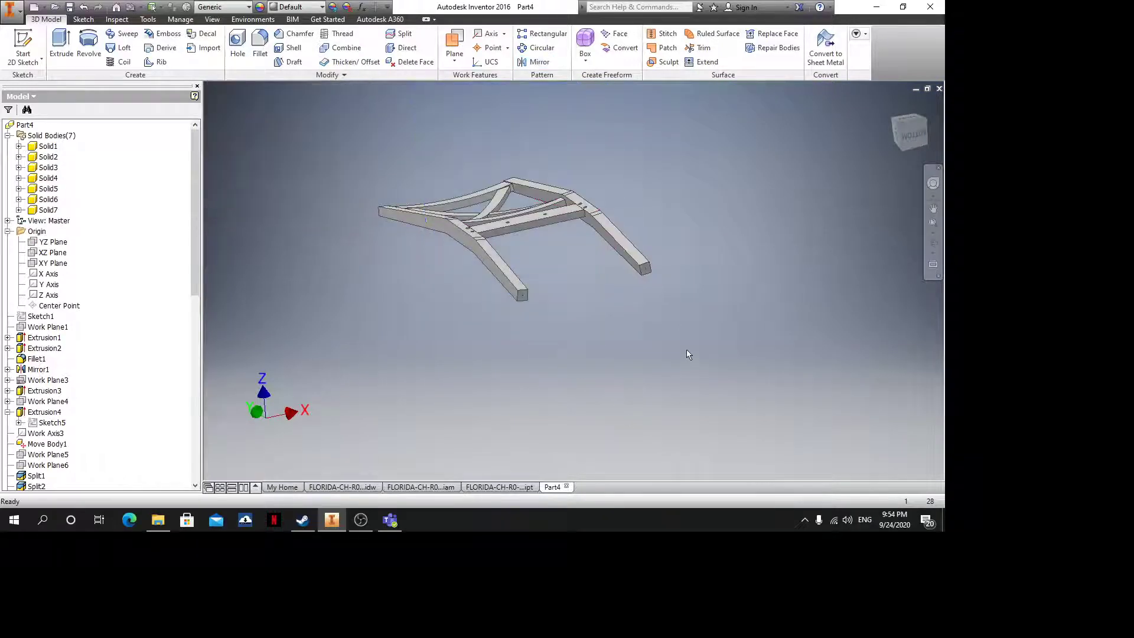
Examine the frame's rails, cross pieces and legs, and review the model's feature history with the Solid Bodies, Origin and Extrusion4 branches collapsed
shift+middle_drag(630, 307, 577, 393)
scroll(600, 305, up, 3)
scroll(707, 193, down, 3)
scroll(535, 127, down, 5)
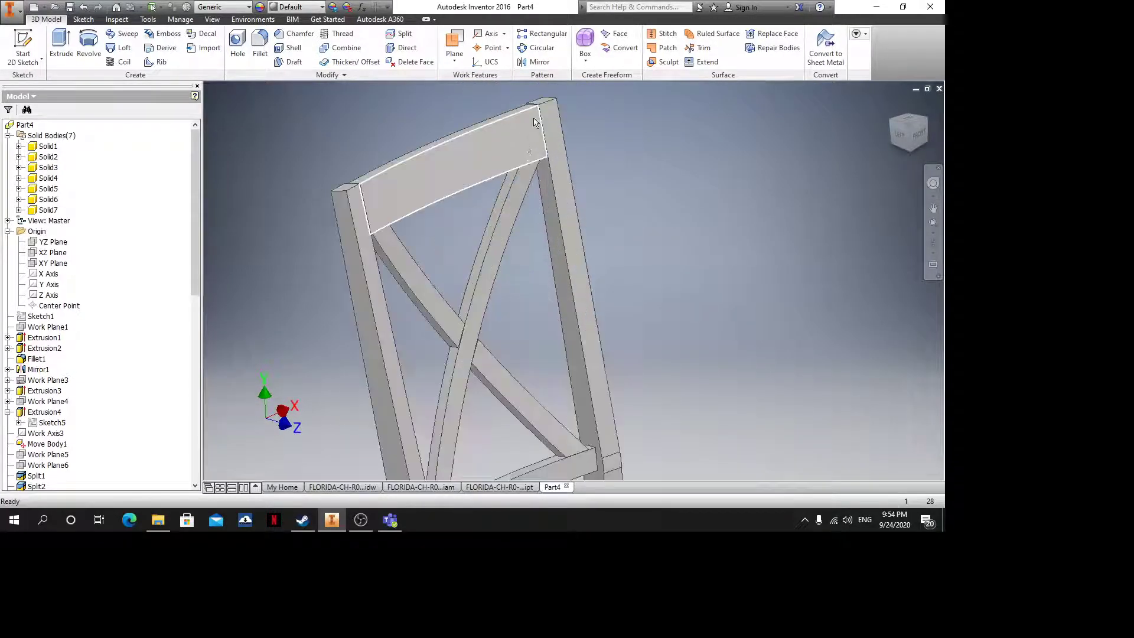
scroll(469, 191, up, 4)
scroll(470, 191, down, 3)
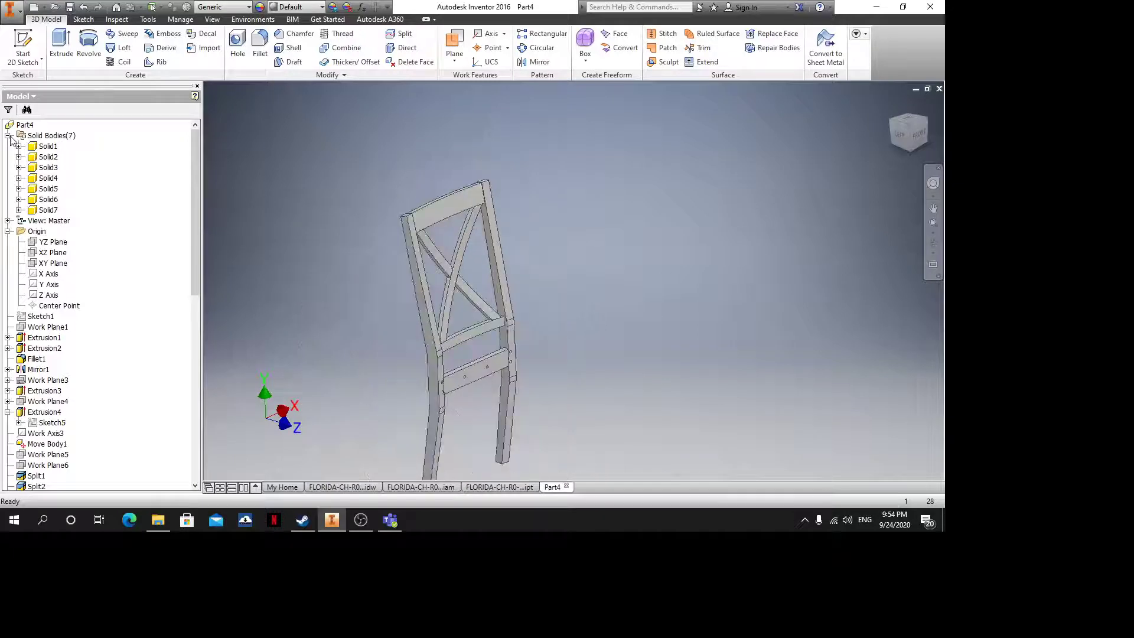
click(8, 135)
click(8, 156)
click(8, 263)
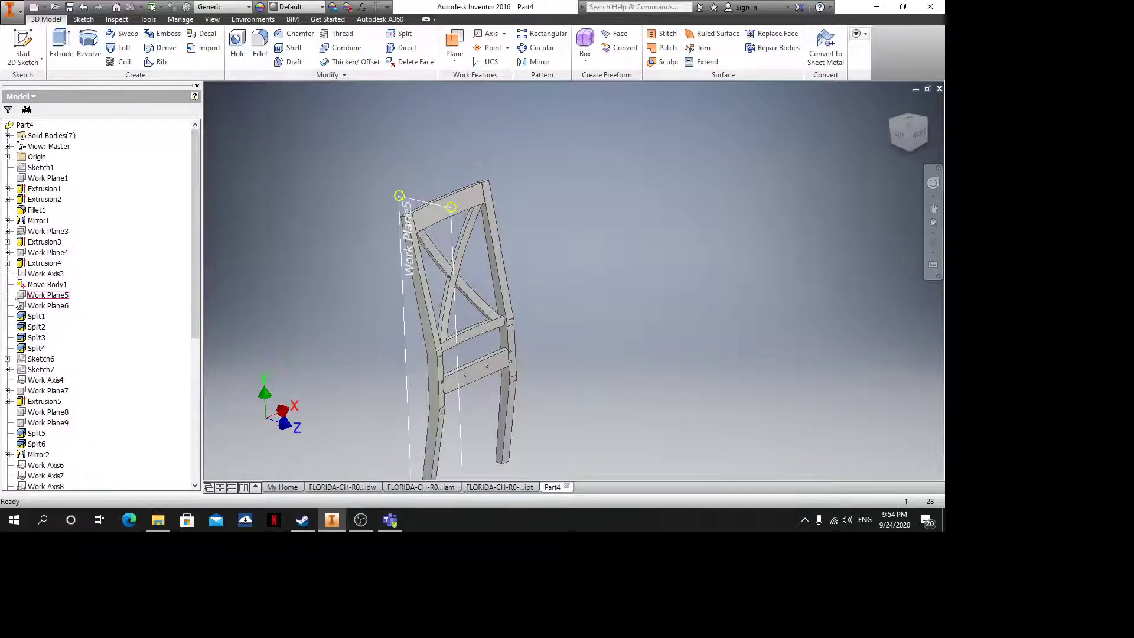
scroll(10, 363, down, 6)
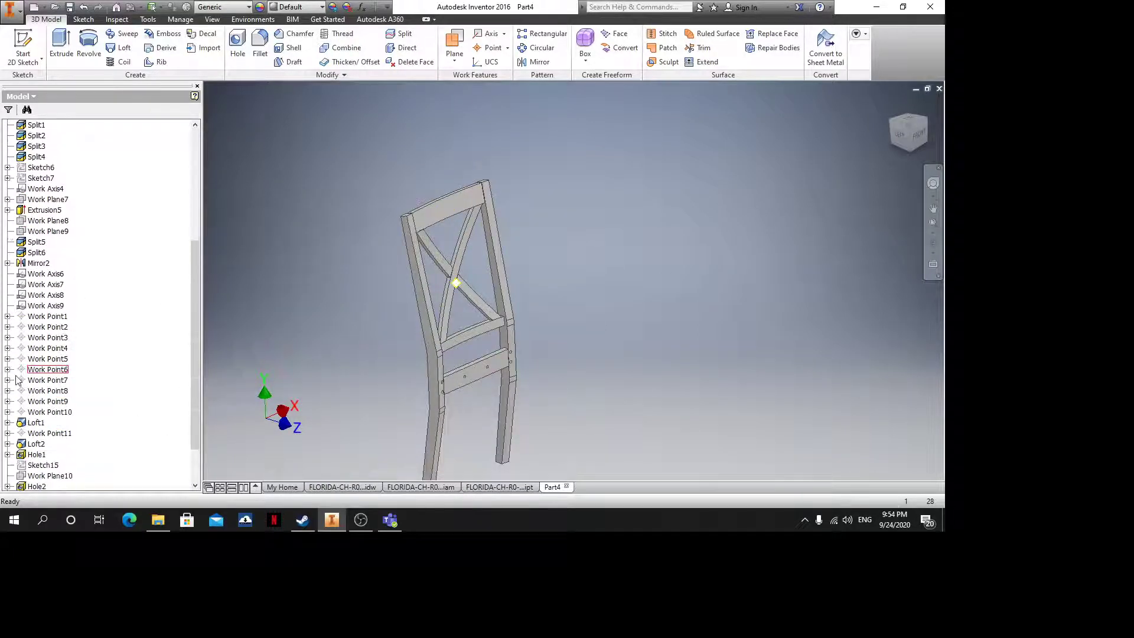
scroll(43, 374, up, 6)
shift+middle_drag(476, 381, 555, 319)
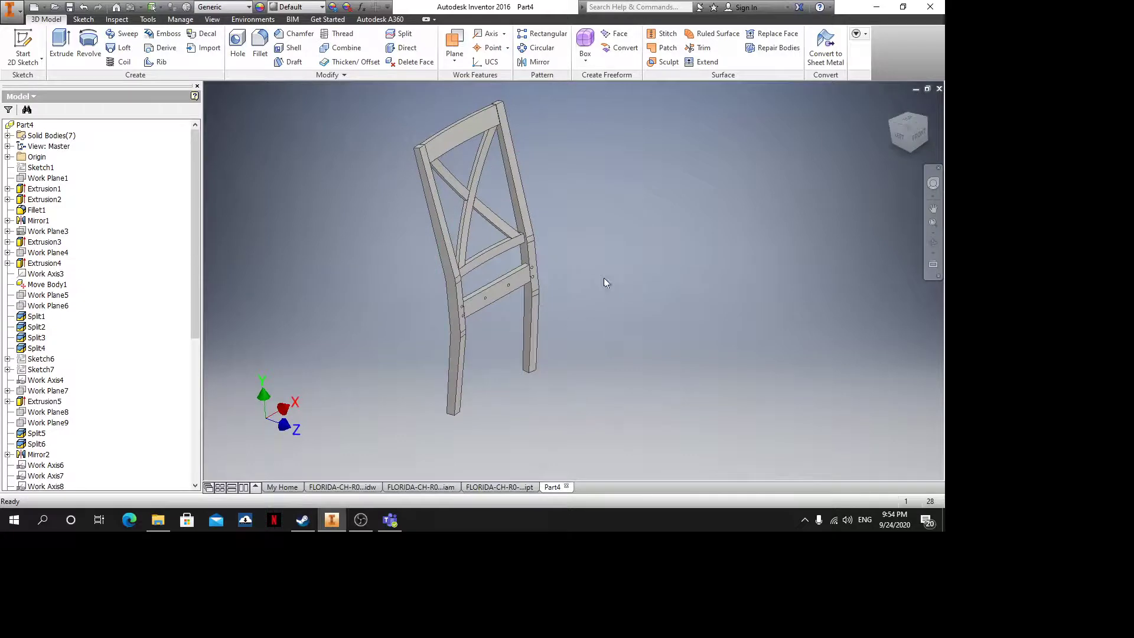
Save the part as AURA-CH-R0-BACK REST-MASTER.ipt in the AURA CHAIR R0 folder
key(ctrl+s)
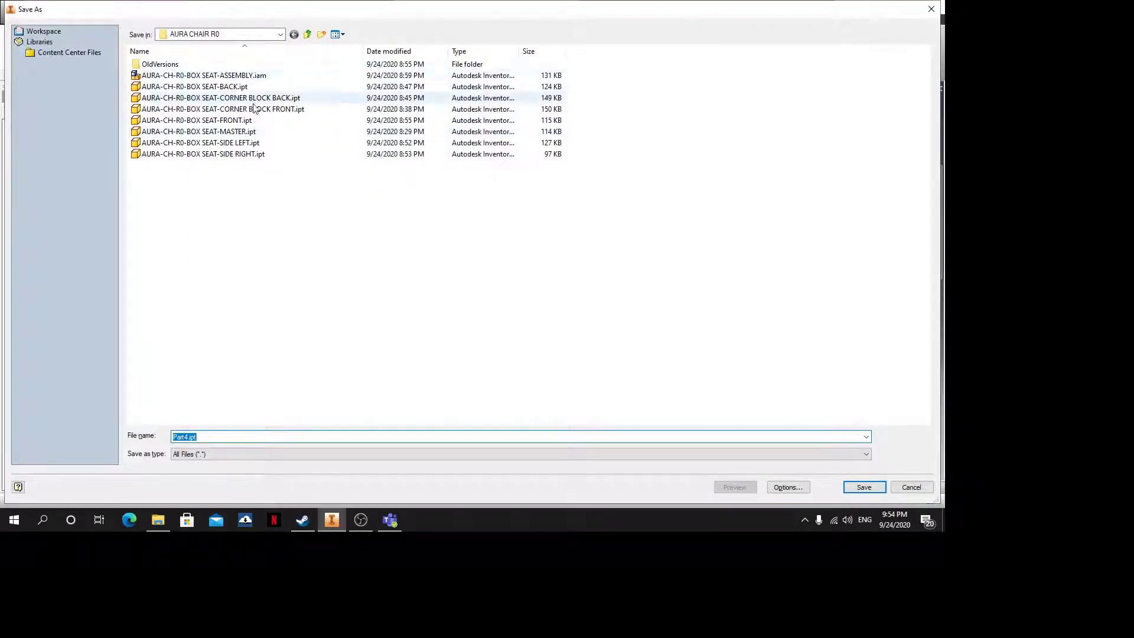
click(236, 87)
click(238, 436)
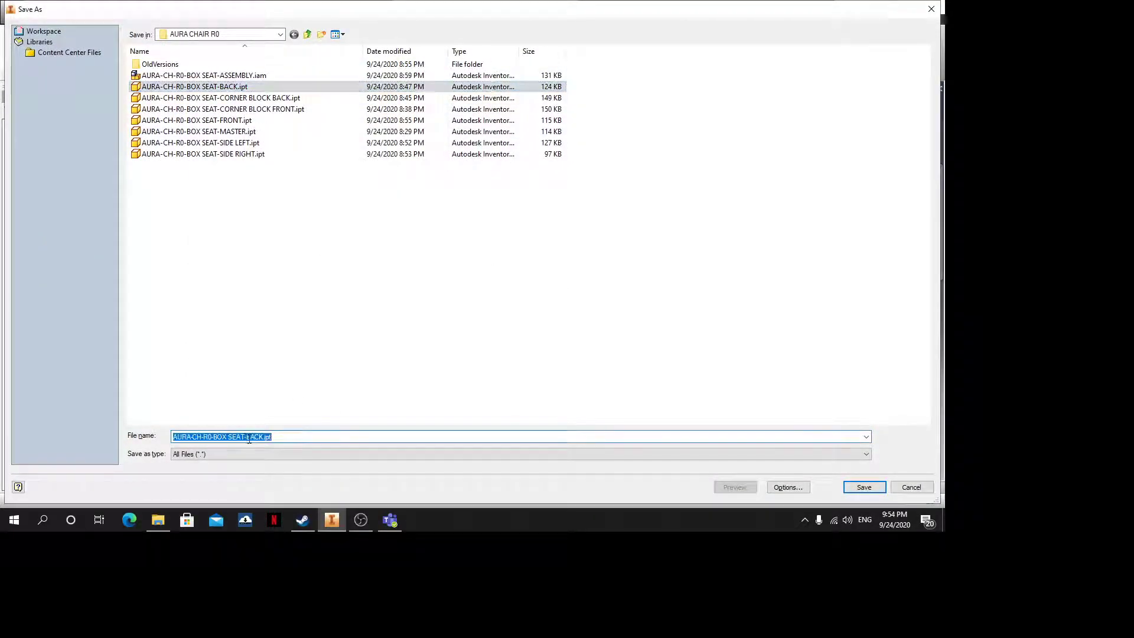
click(260, 437)
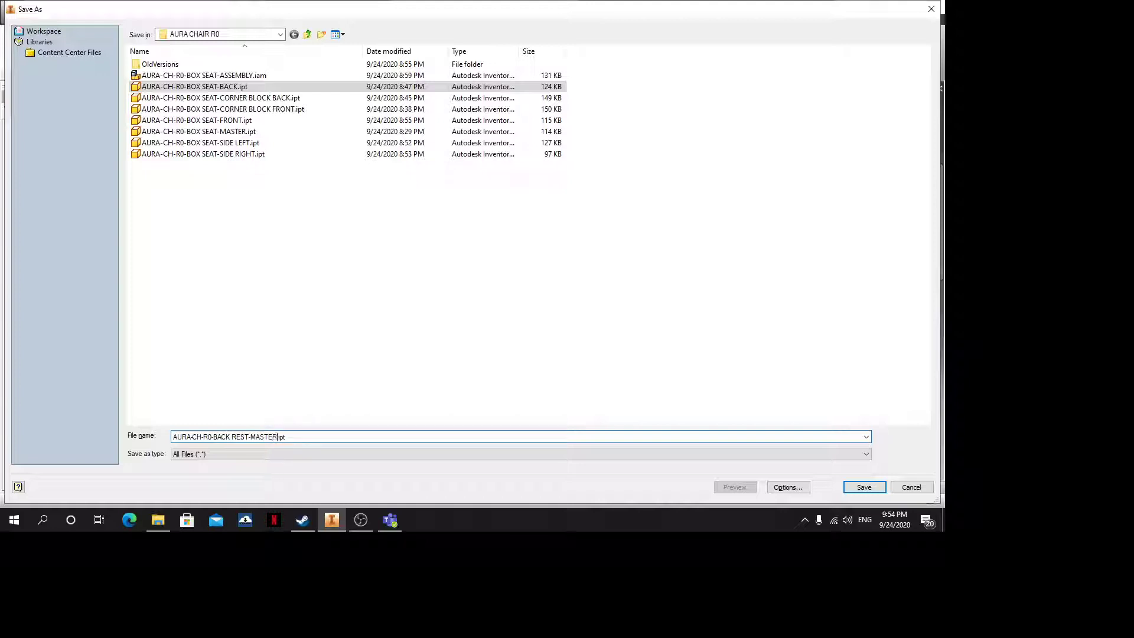
click(863, 487)
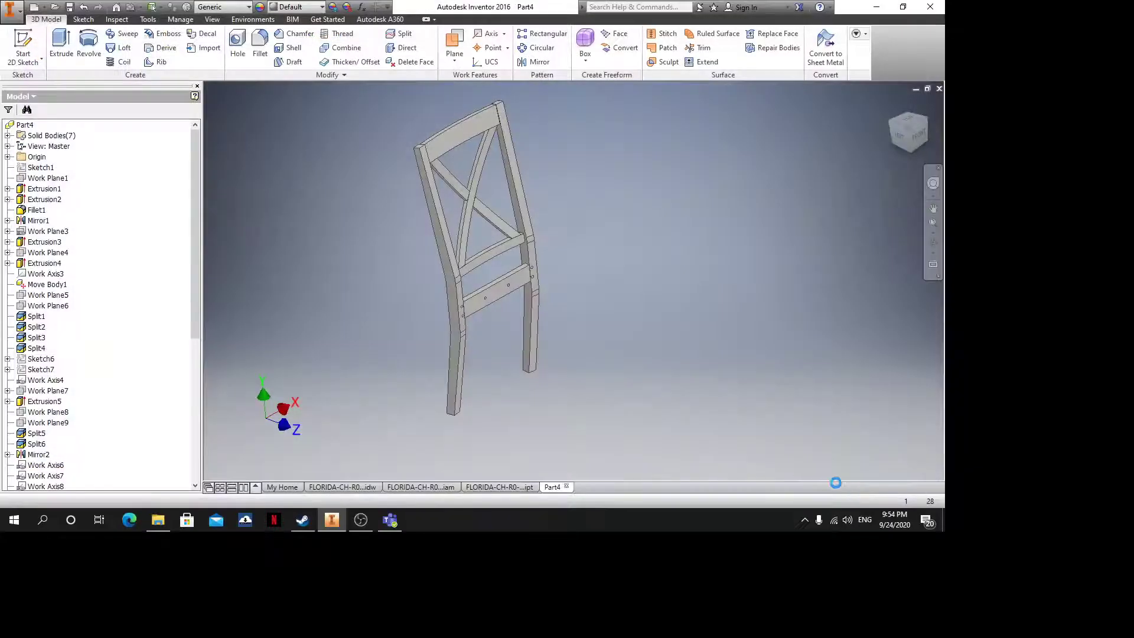
Close the AURA master part, then finish the open sketch in FLORIDA-CH-R0-BACK REST FRAME-MASTER.ipt and close that part
click(938, 95)
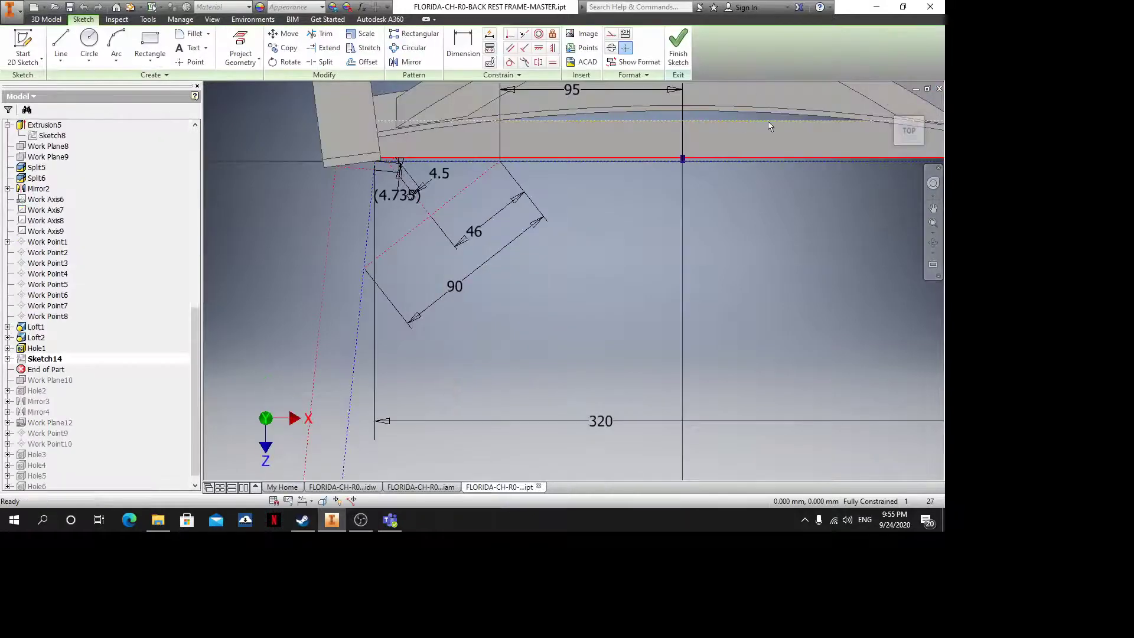
click(688, 54)
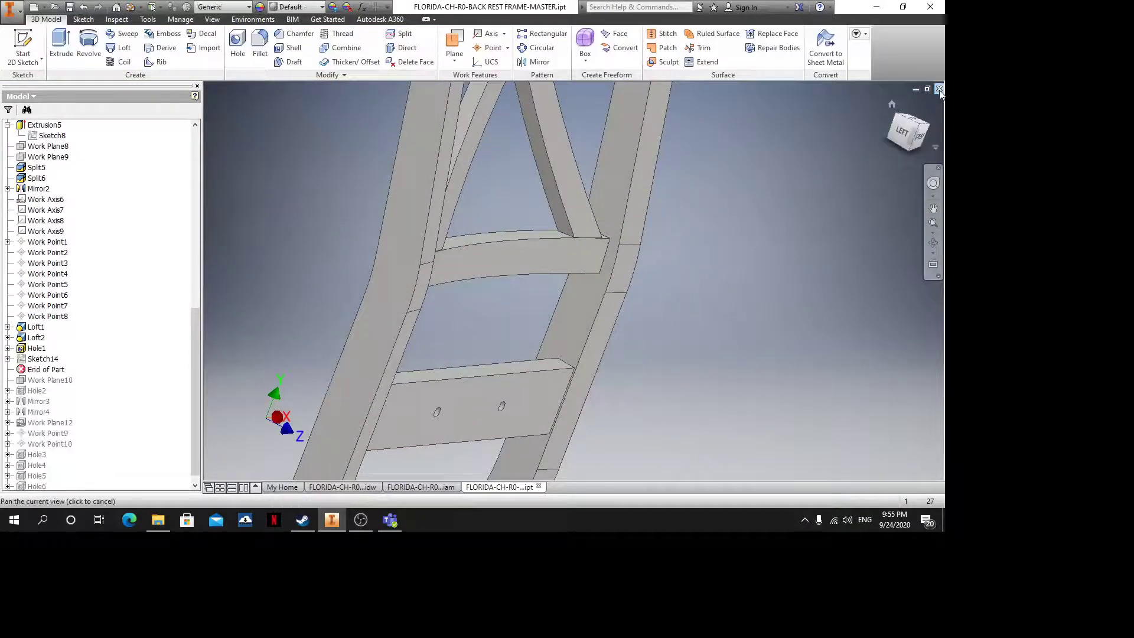
click(939, 89)
click(370, 285)
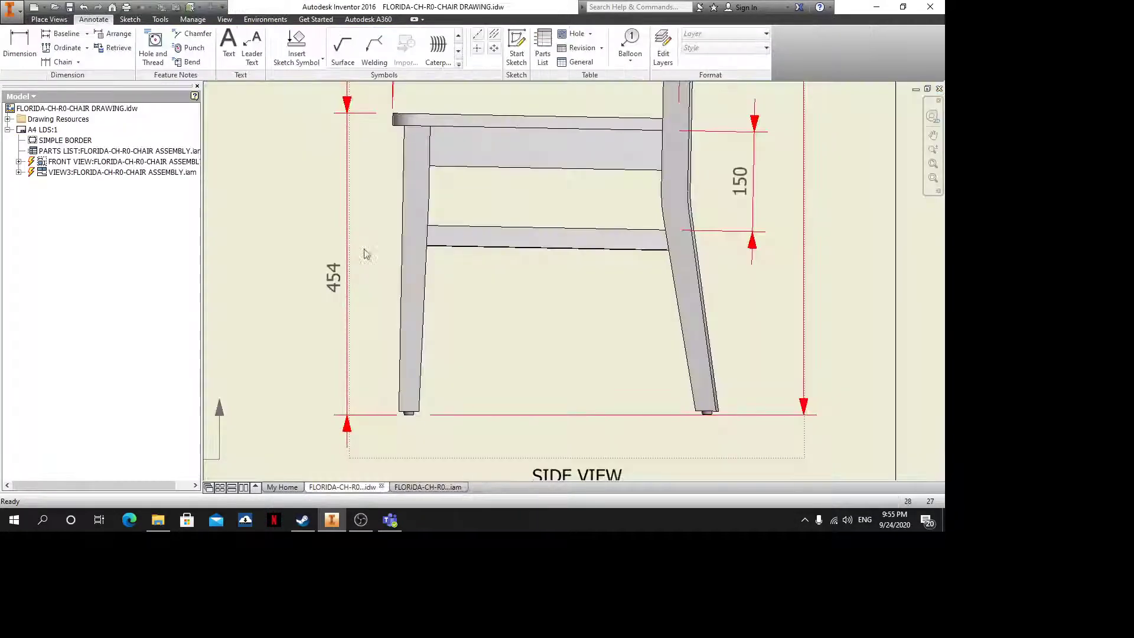
Create a new Standard (mm).ipt part and start deriving AURA-CH-R0-BACK REST-MASTER.ipt from the AURA CHAIR R0 folder into it
click(33, 7)
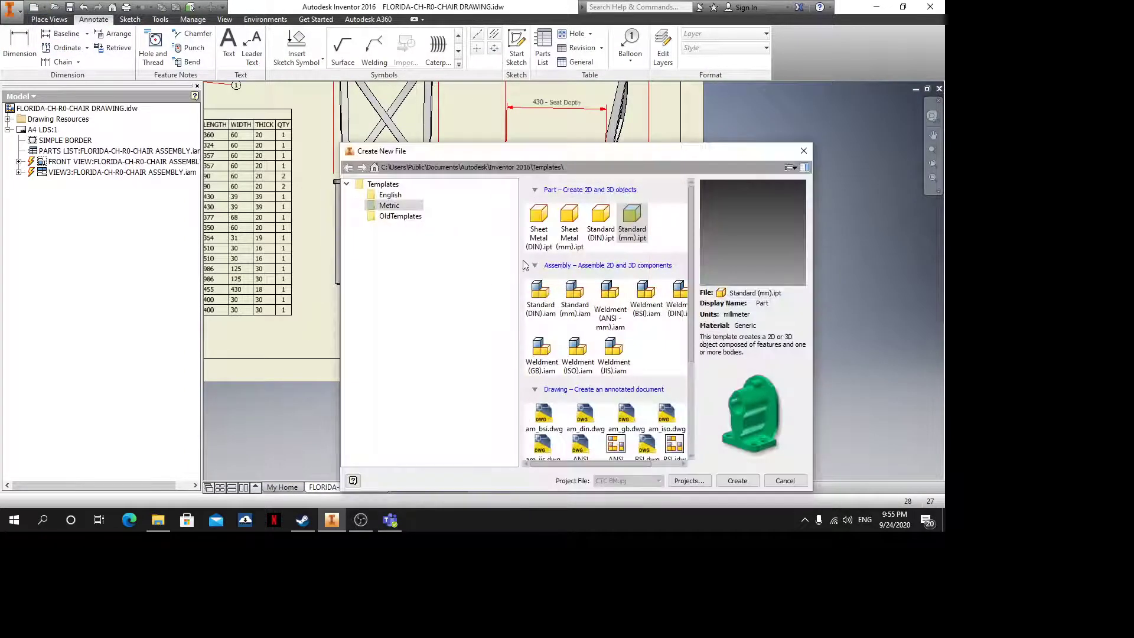
double_click(631, 227)
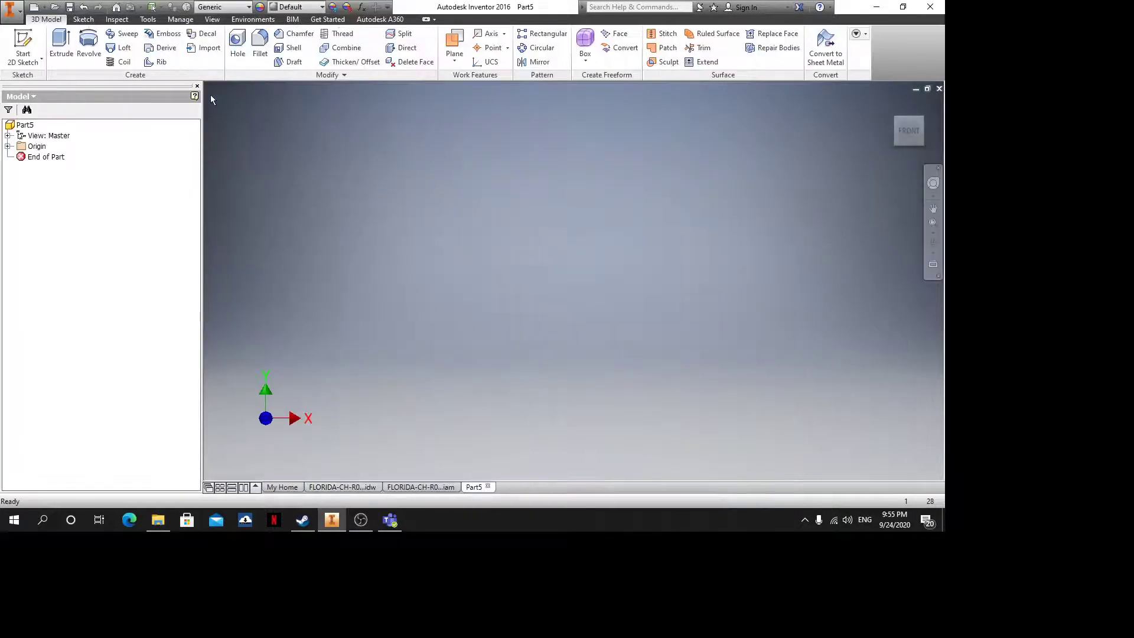
click(164, 48)
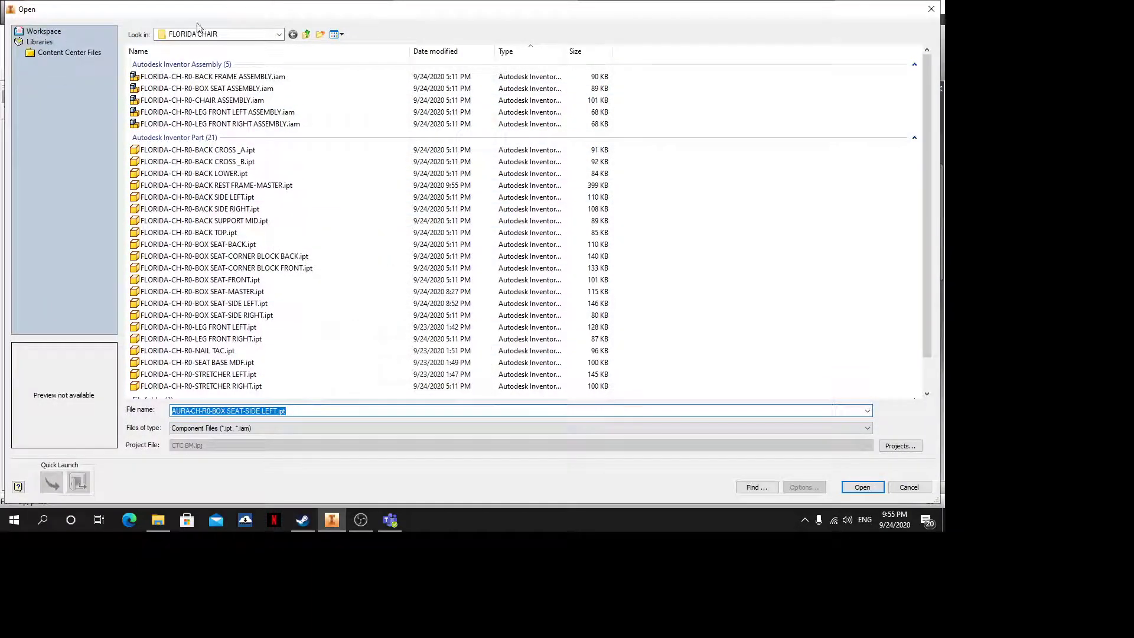
click(306, 35)
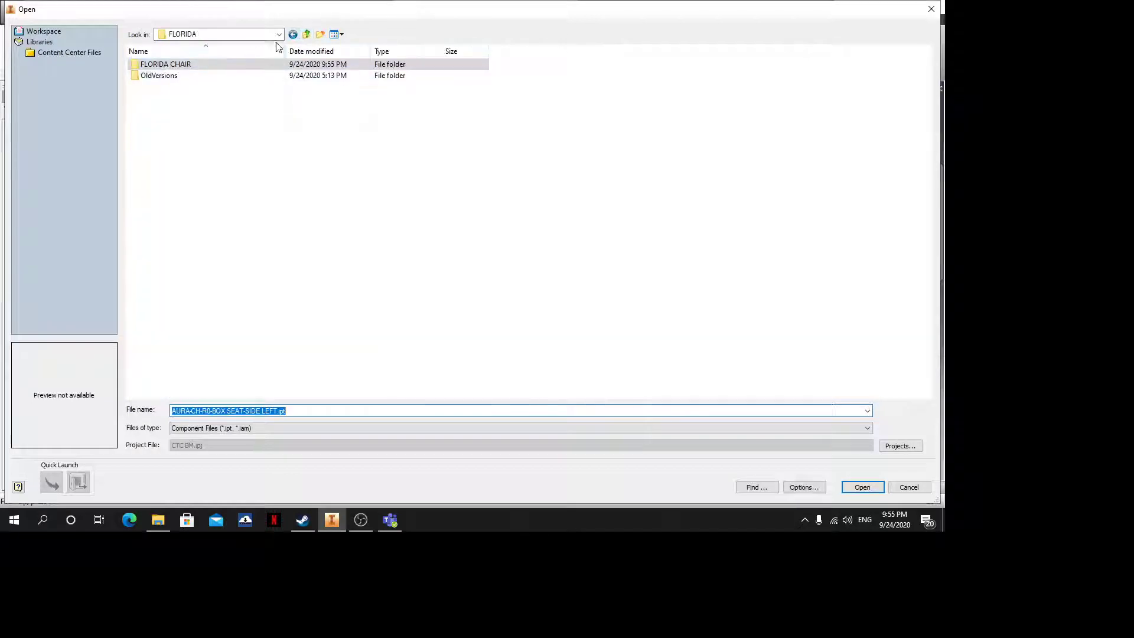
click(307, 35)
double_click(172, 65)
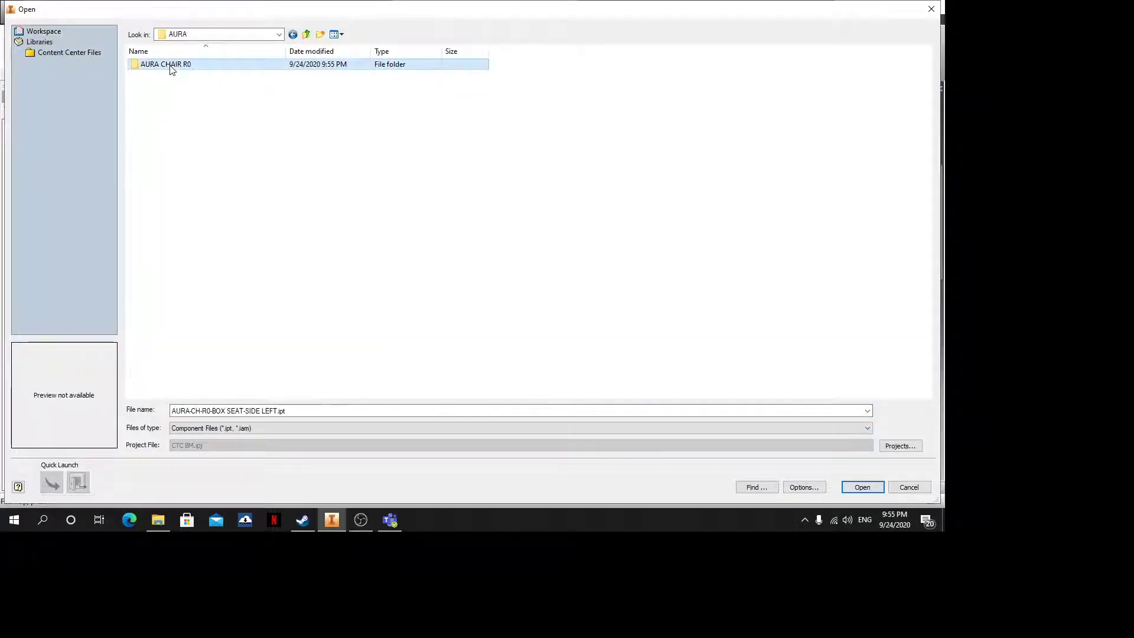
double_click(172, 66)
click(197, 76)
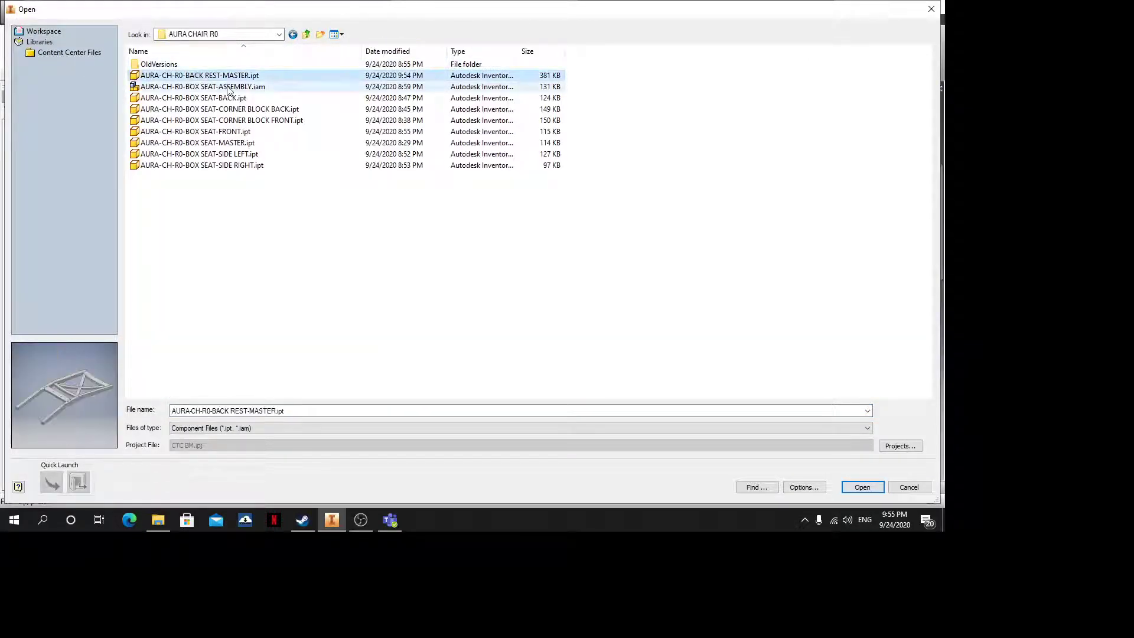
click(861, 486)
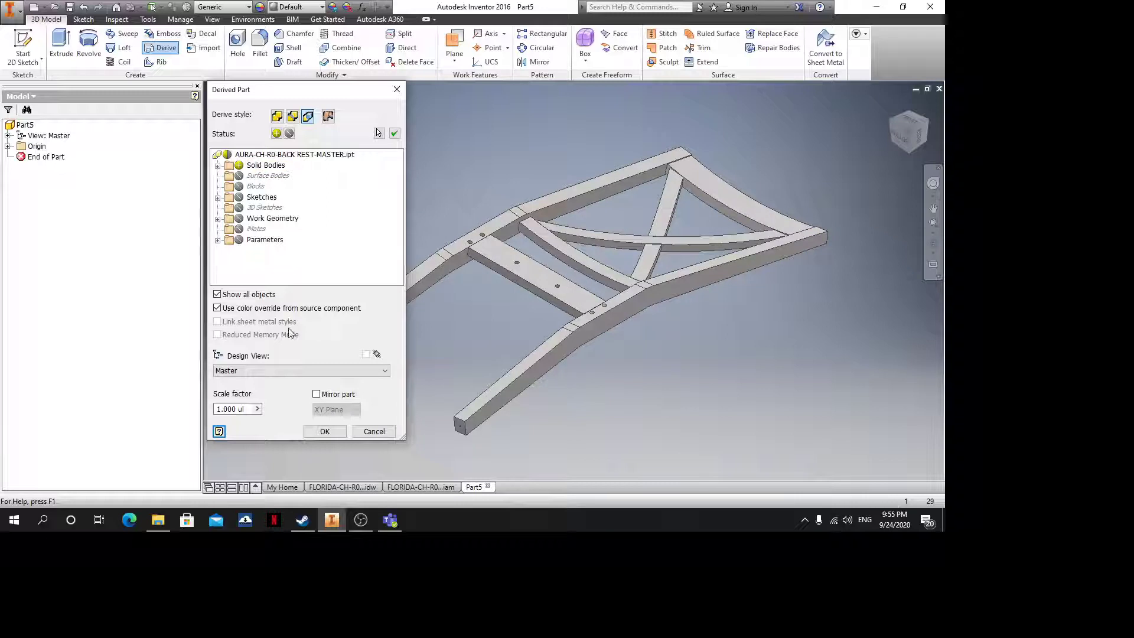
Exclude Solid2 through Solid7 from the derived part and derive only Solid1, the lower support rail
click(218, 166)
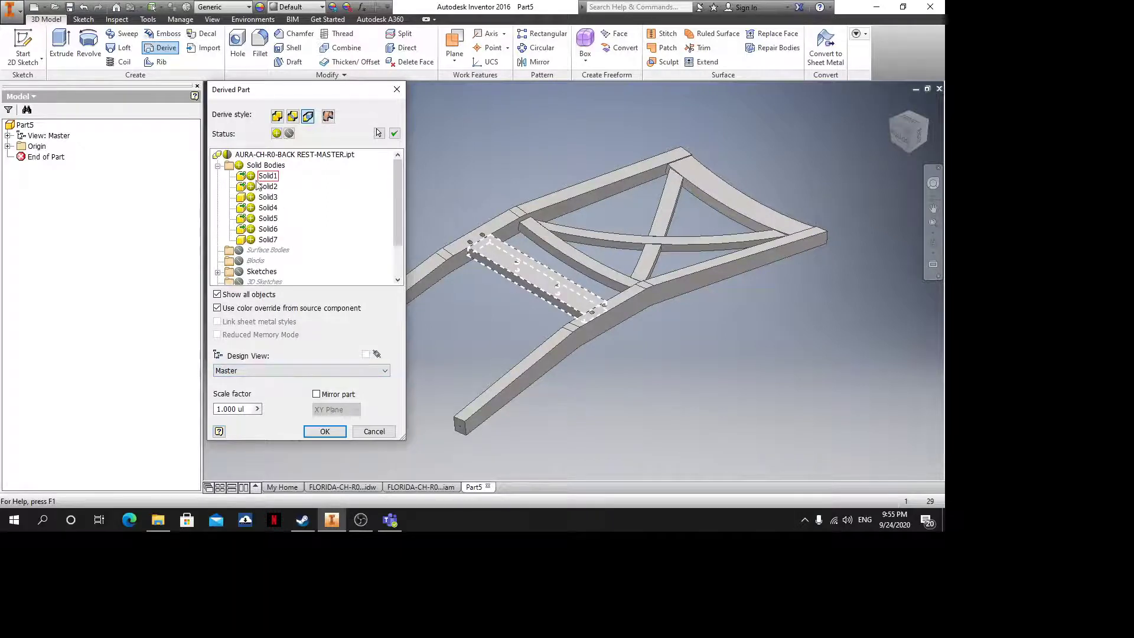
click(251, 187)
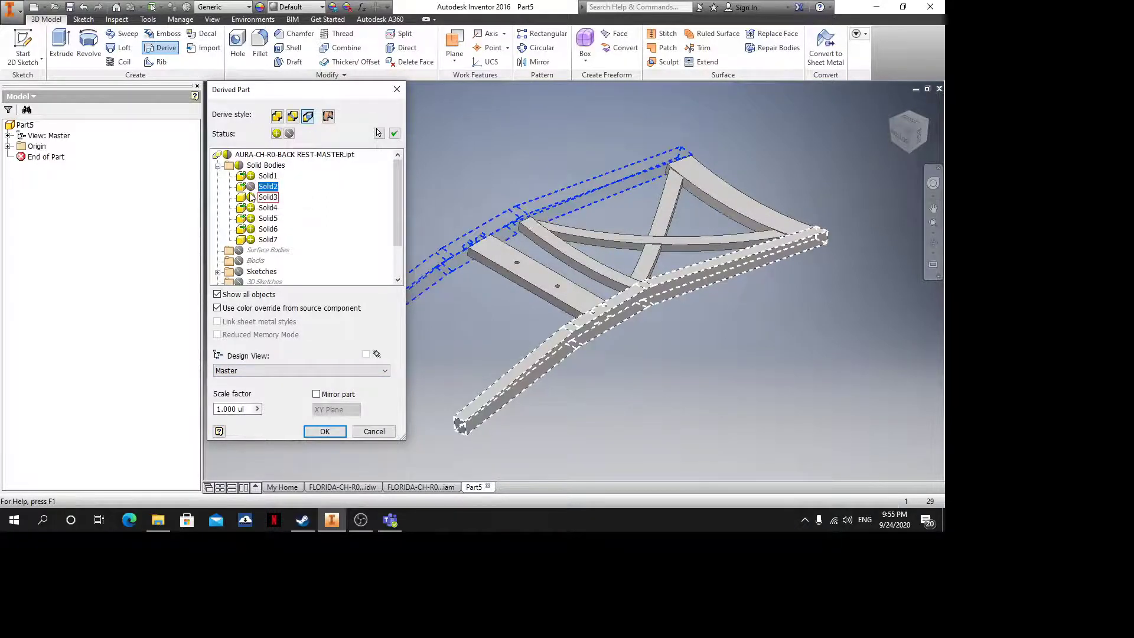
click(251, 197)
click(251, 208)
click(251, 218)
click(251, 229)
click(251, 240)
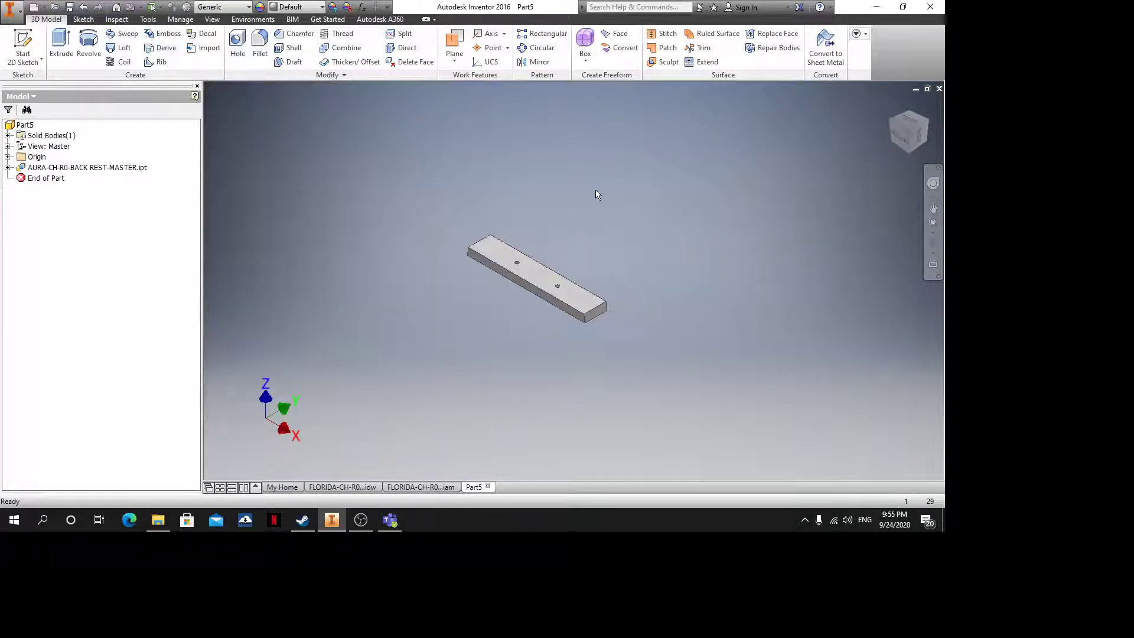
Save the derived rail as AURA-CH-R0-BACK REST-SUPPORT.ipt in the AURA CHAIR R0 folder
key(ctrl+s)
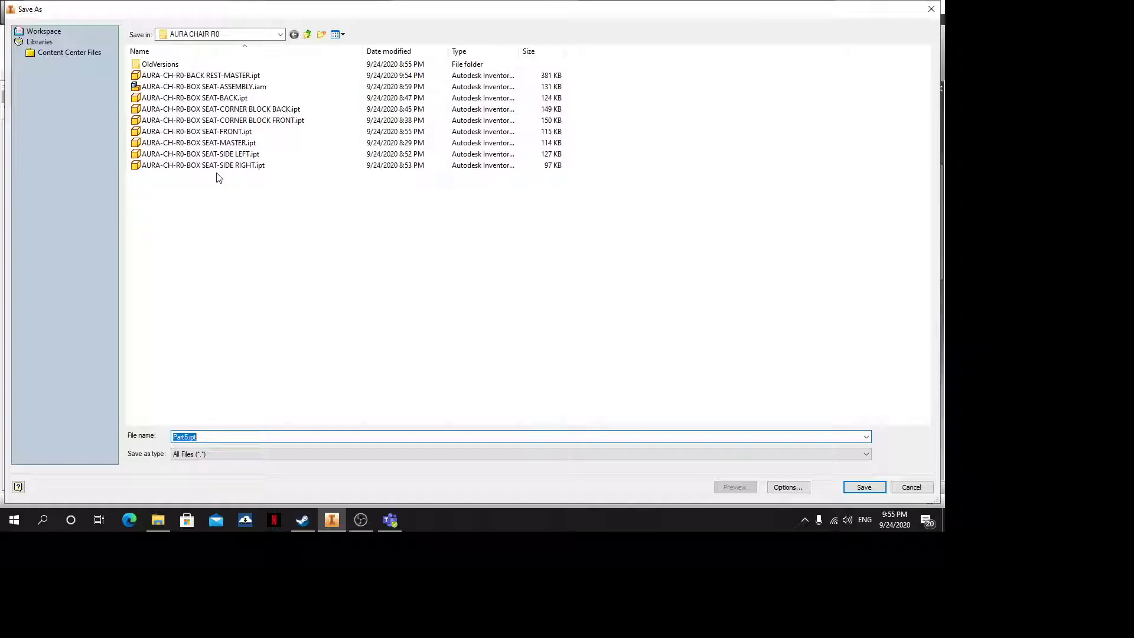
click(239, 76)
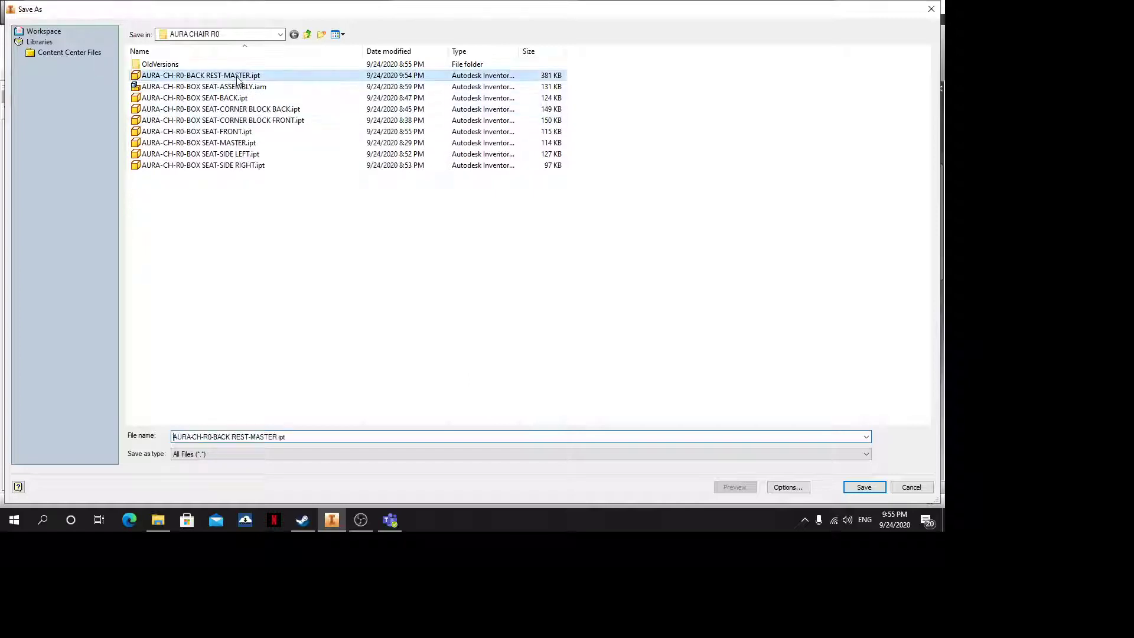
click(264, 436)
click(282, 436)
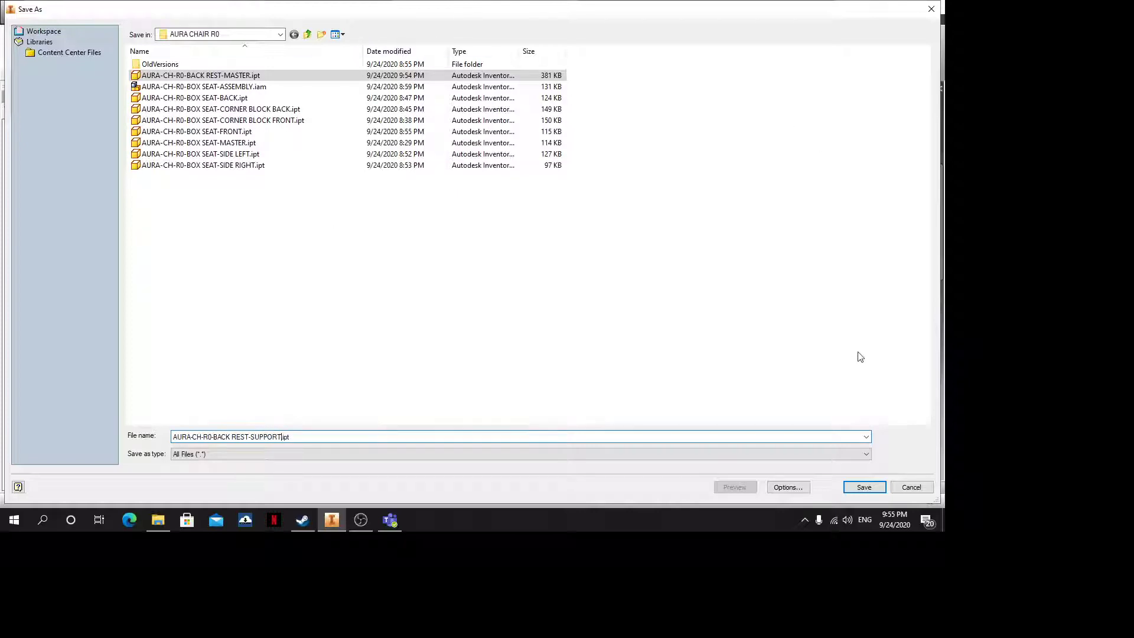
click(864, 487)
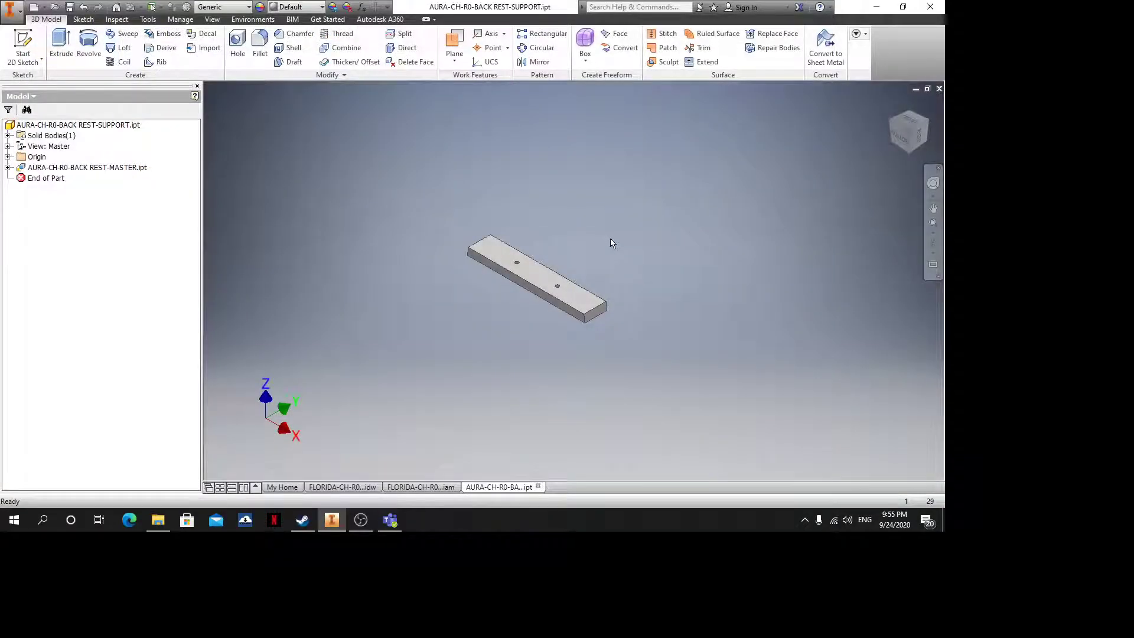
Save the support rail part under the new name AURA-CH-R0-BACK REST-SIDE LEFT.ipt in the AURA CHAIR R0 folder
click(11, 10)
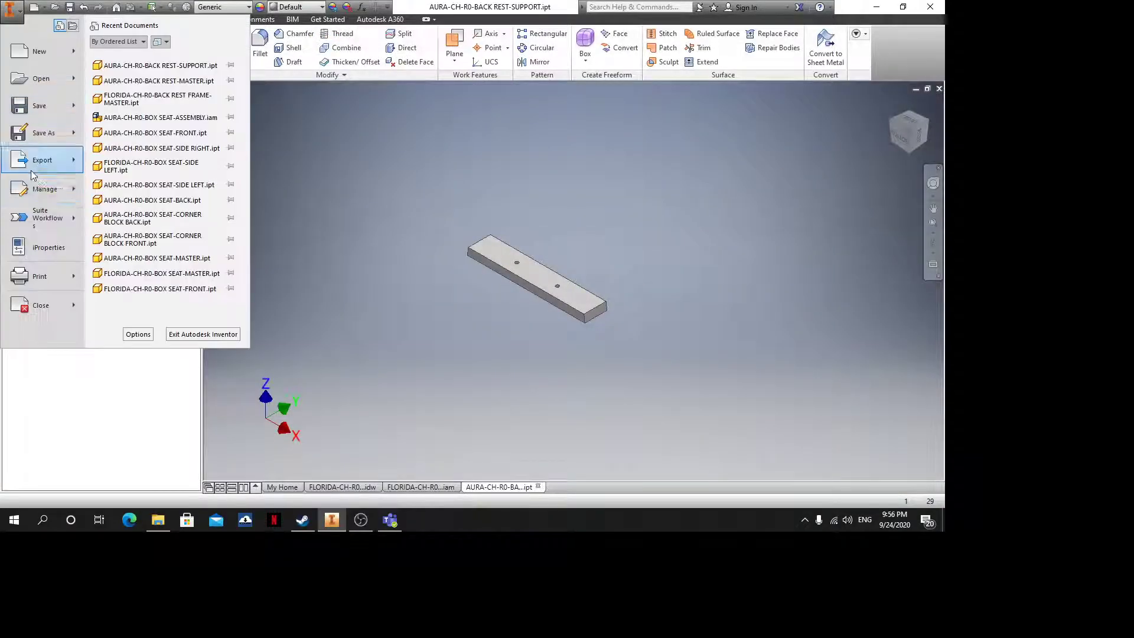
click(52, 142)
click(264, 437)
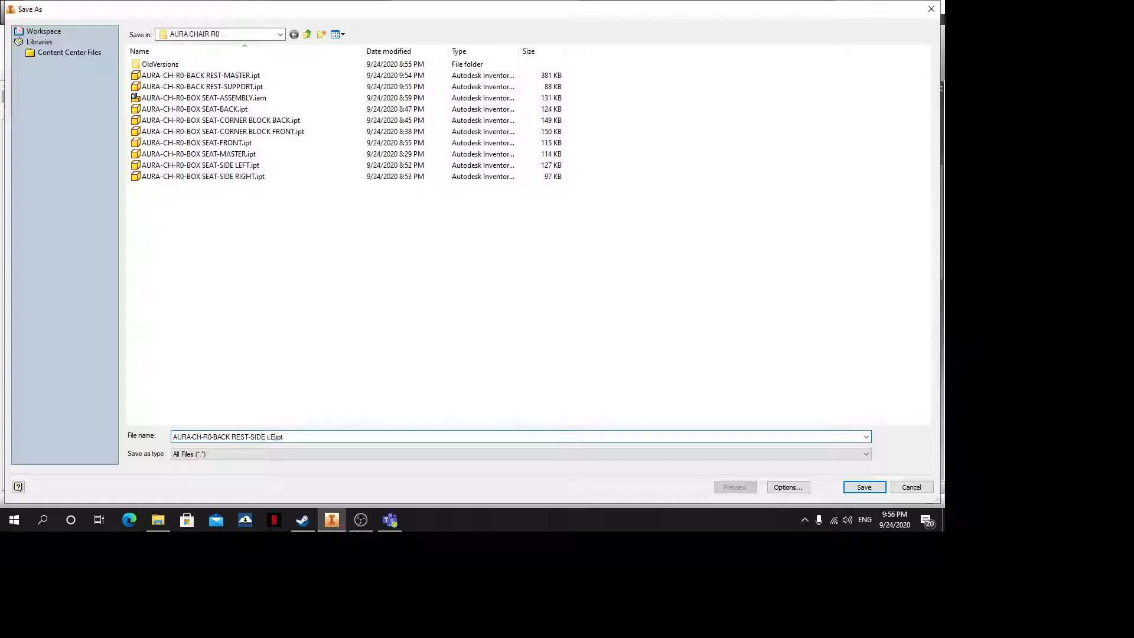
click(864, 486)
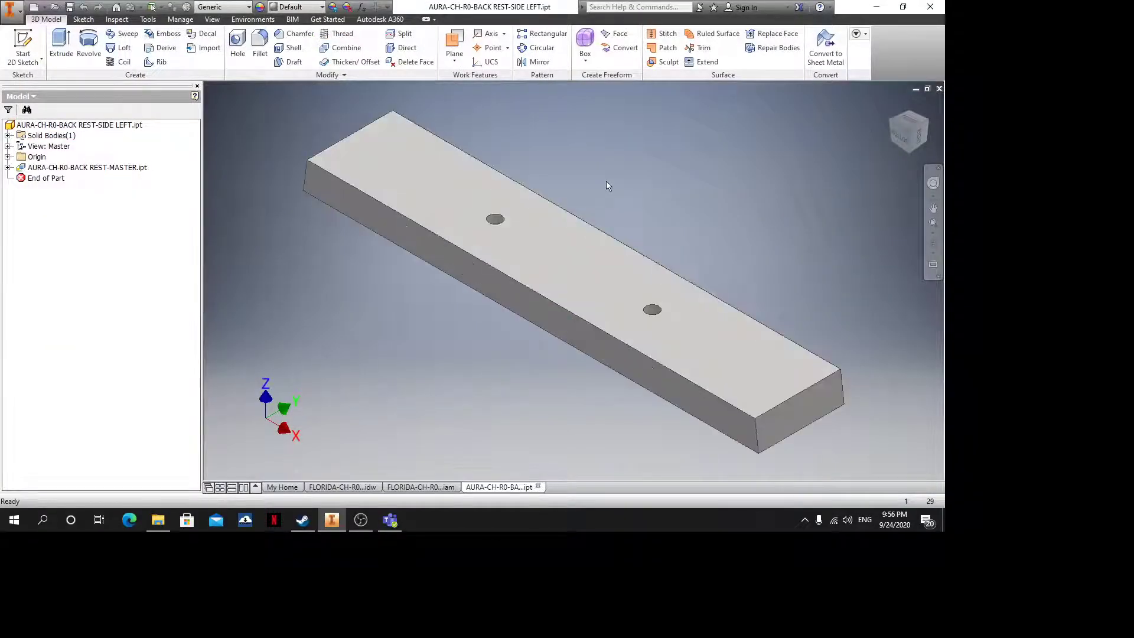
Edit the derived part in the side left file to include Solid2 and exclude Solid1
right_click(87, 169)
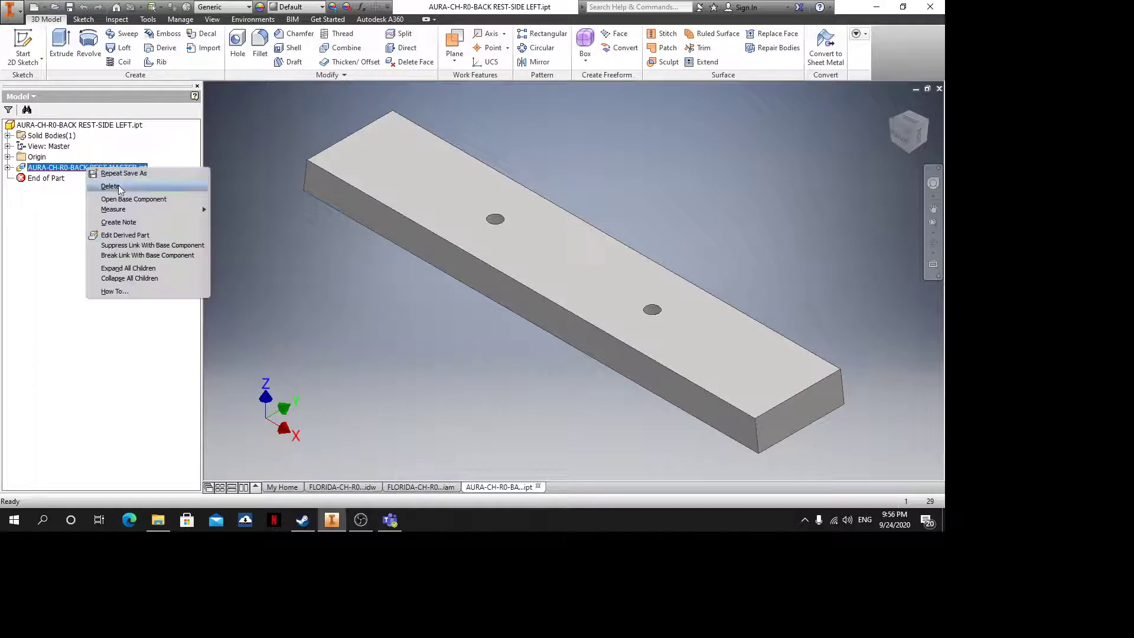
click(120, 235)
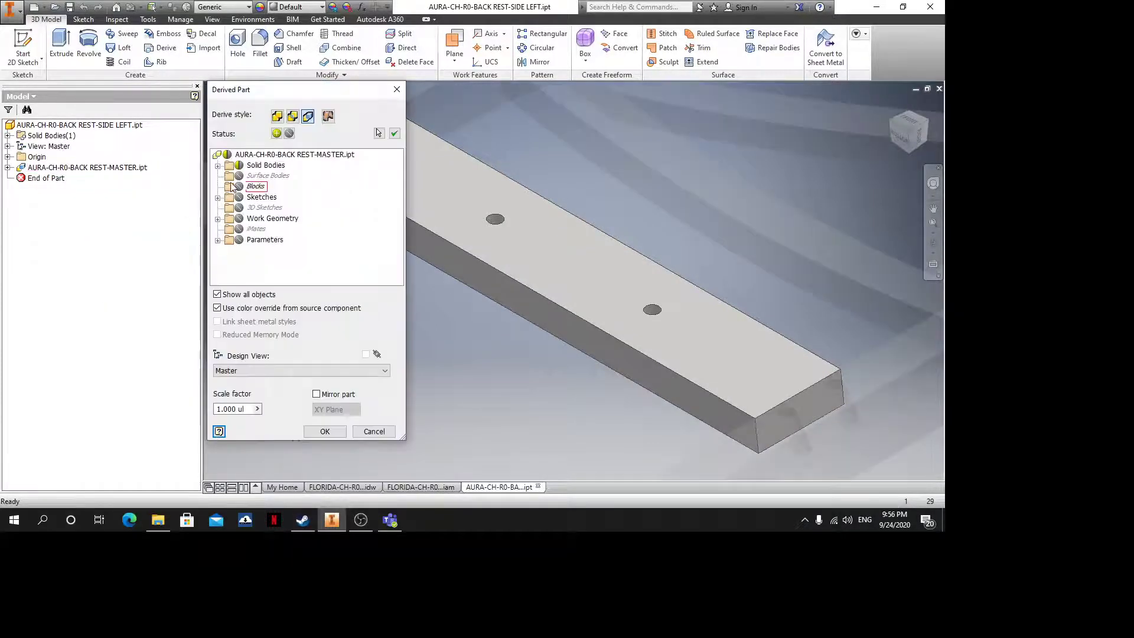
click(218, 166)
click(251, 187)
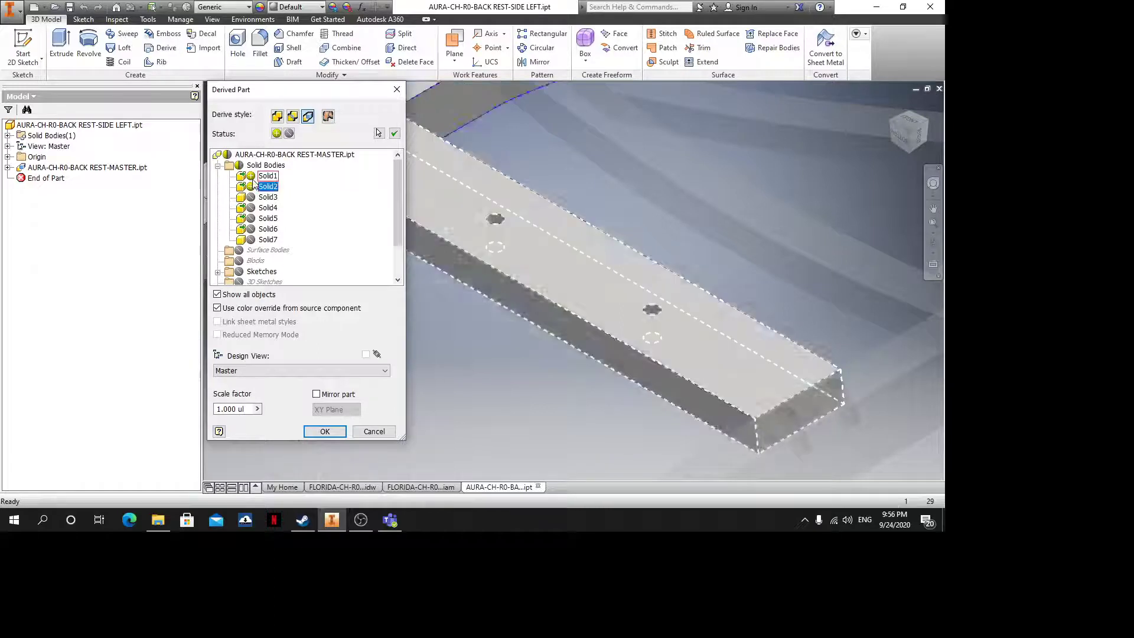
click(251, 176)
click(325, 431)
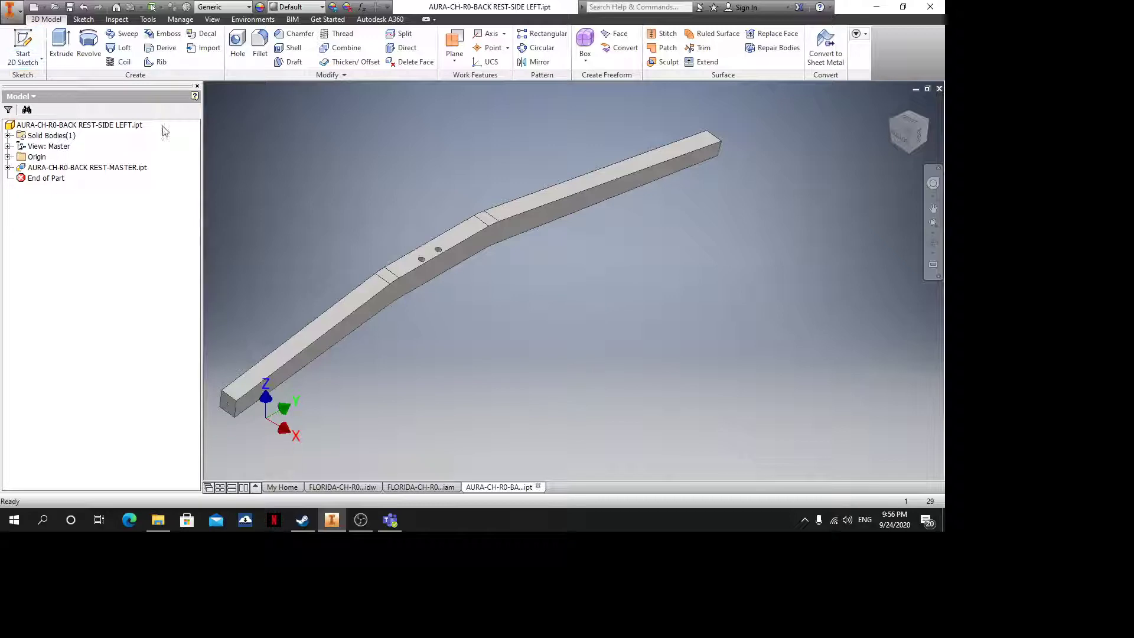
Save the side left part under the new name AURA-CH-R0-BACK REST-SIDE RIGHT.ipt in the same folder
click(11, 10)
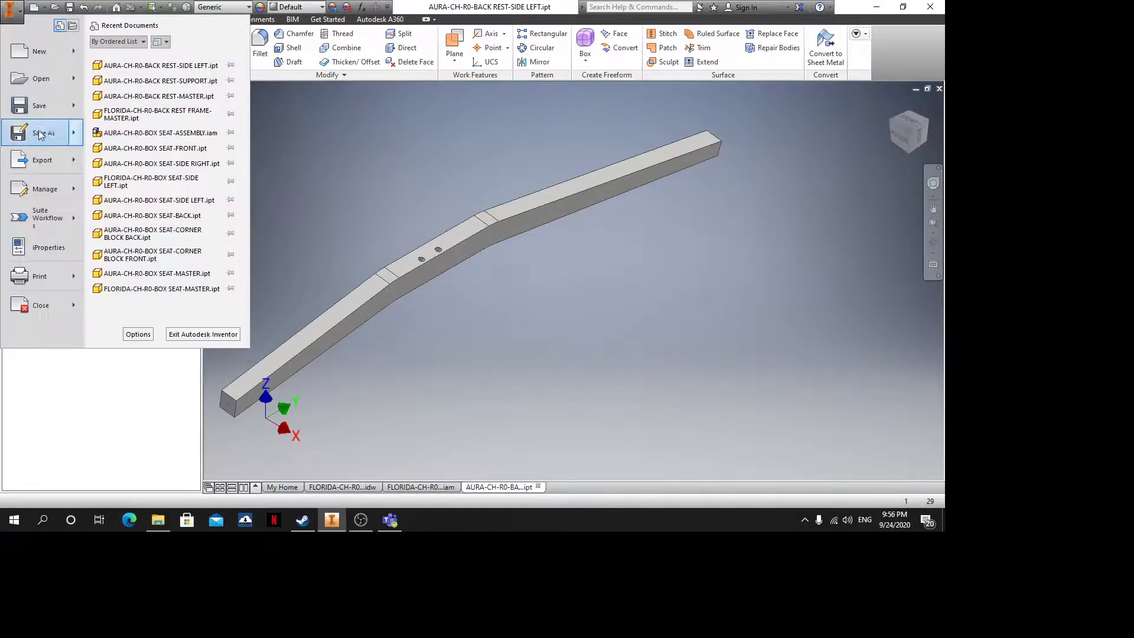
click(43, 136)
click(279, 436)
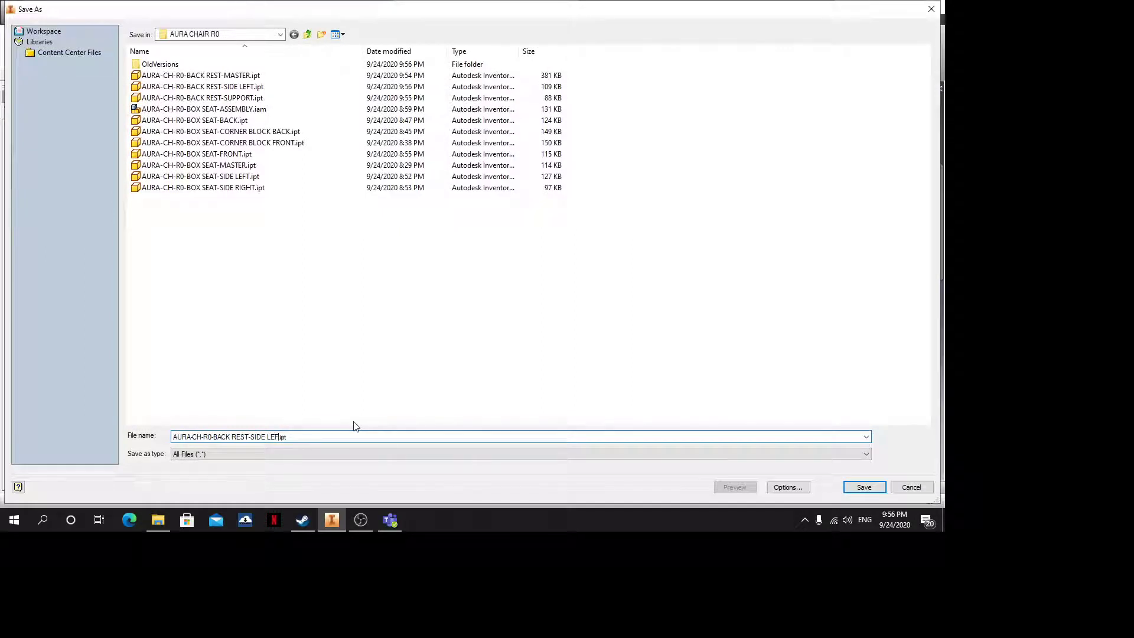
text(RIGHT)
click(862, 486)
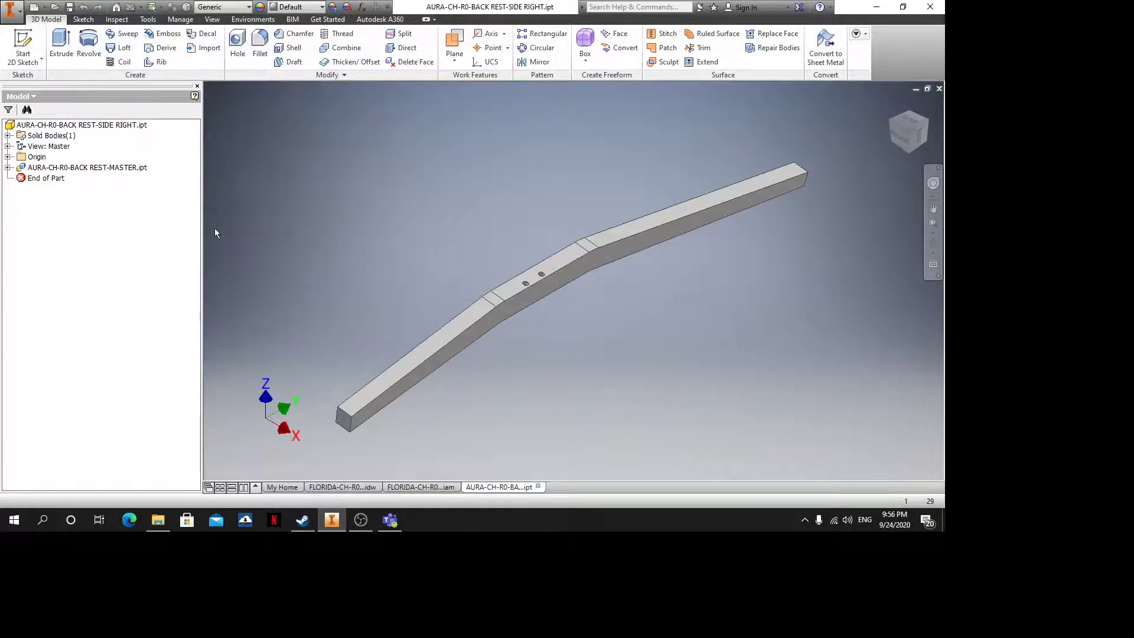
Edit the side right part's derived master to include Solid3 instead of Solid2, and save the part with its dependents
right_click(86, 168)
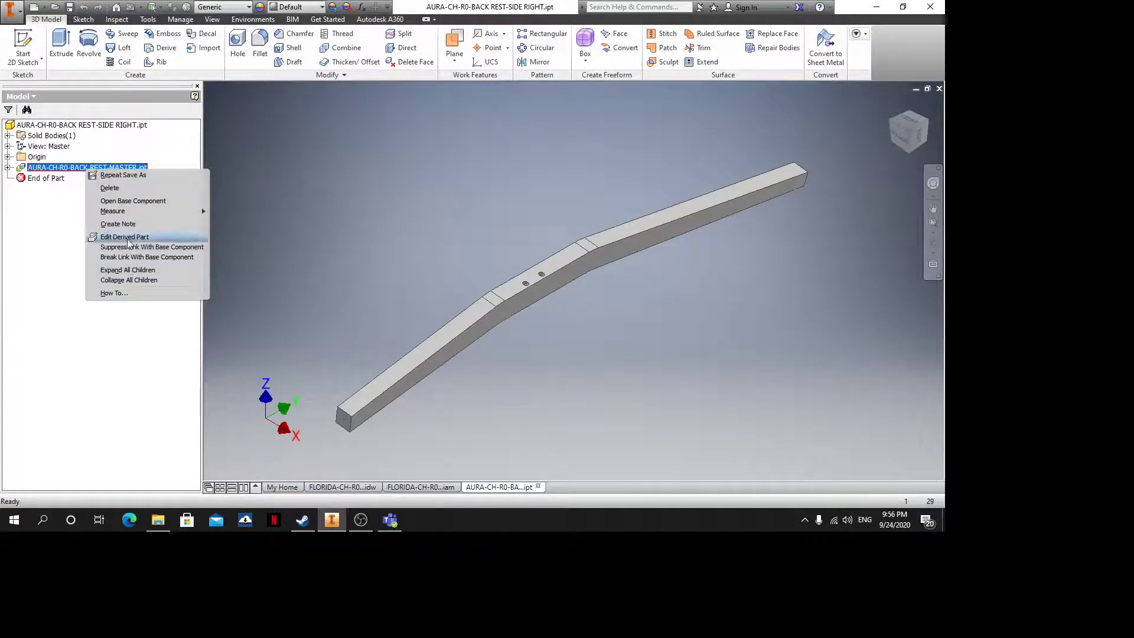
click(130, 243)
double_click(258, 170)
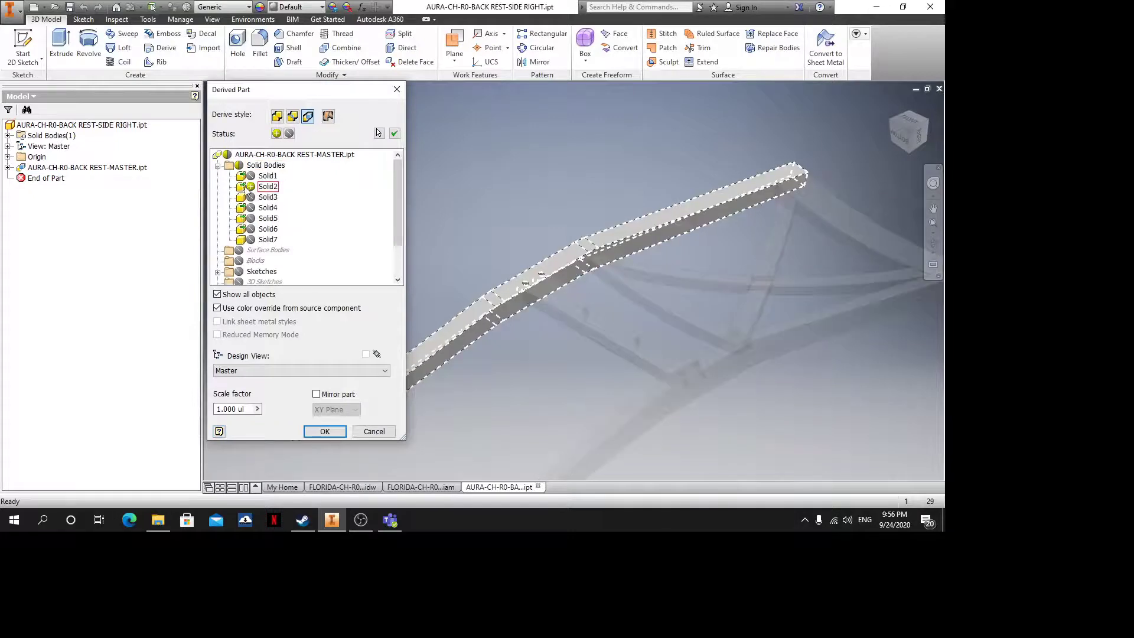
click(252, 198)
click(251, 197)
click(251, 187)
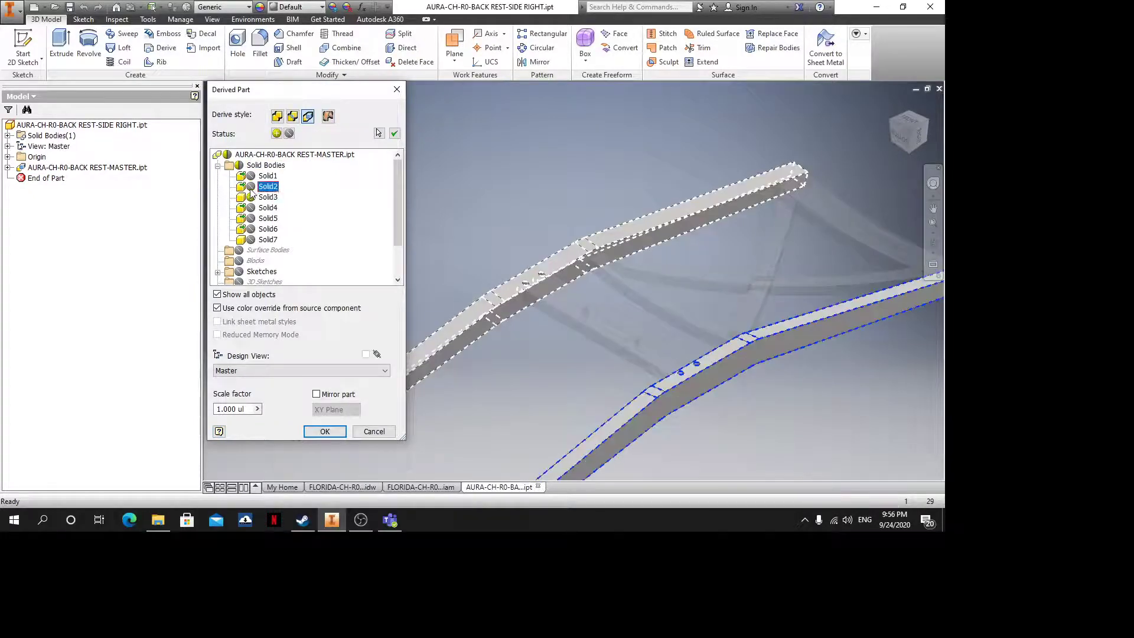
click(324, 432)
click(296, 291)
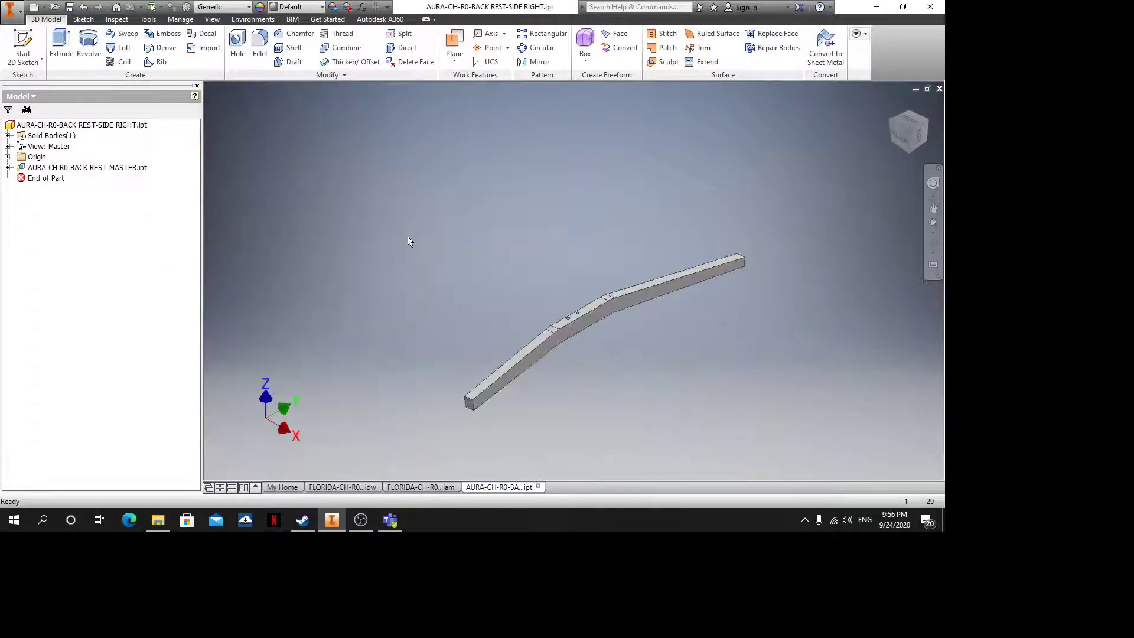
key(ctrl+s)
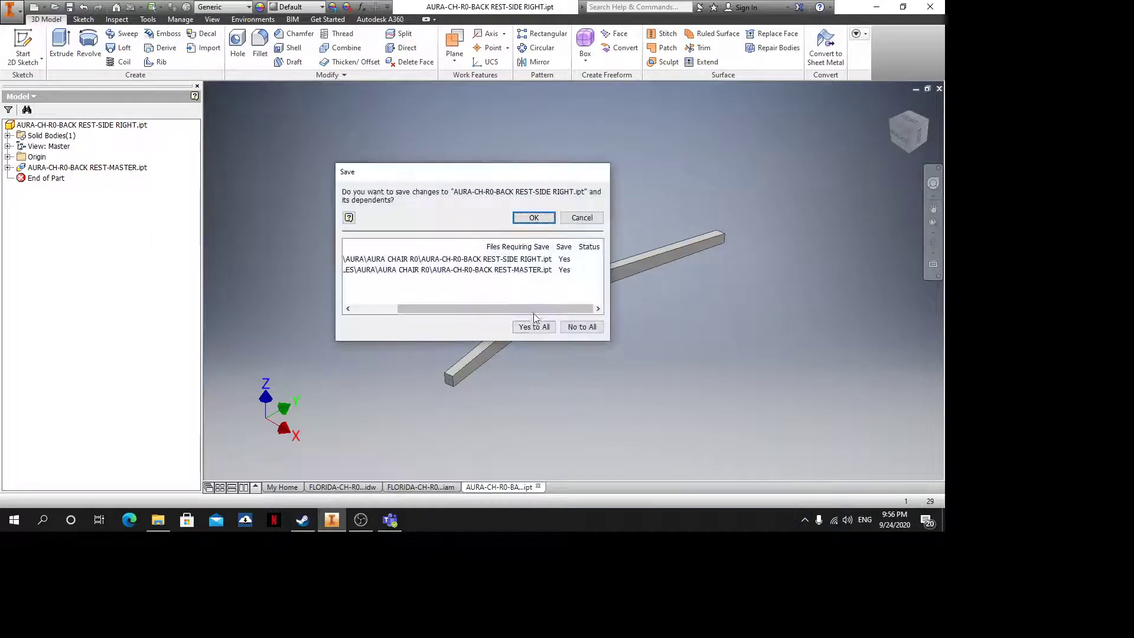
click(535, 218)
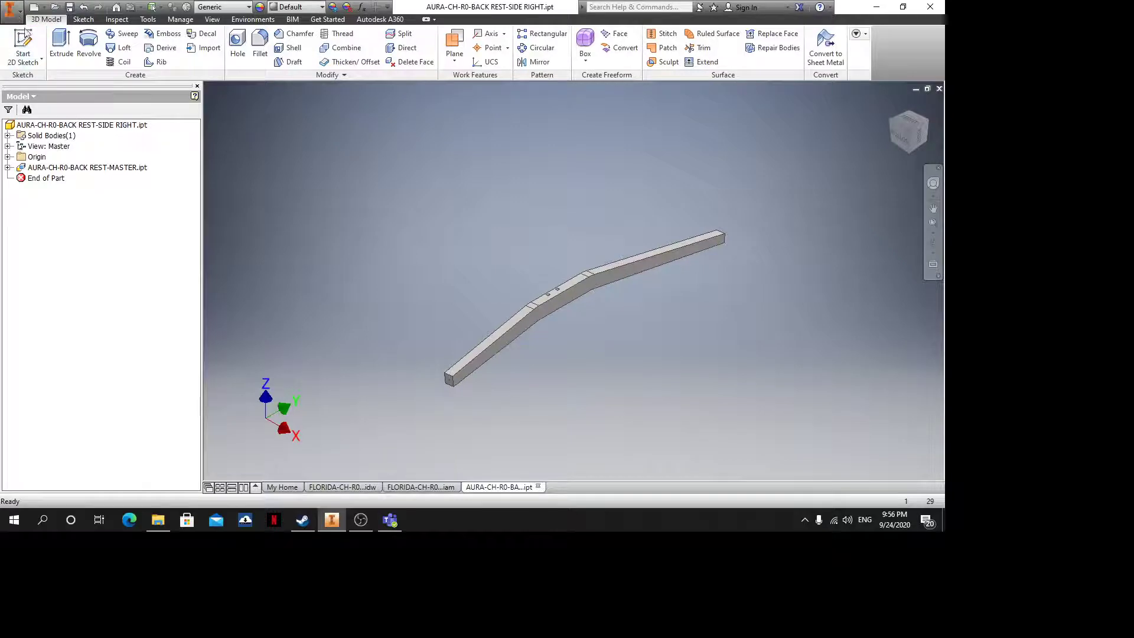
Save the side right part under the new name AURA-CH-R0-BACK REST-BACK TOP.ipt in the AURA CHAIR R0 folder
click(11, 9)
click(52, 132)
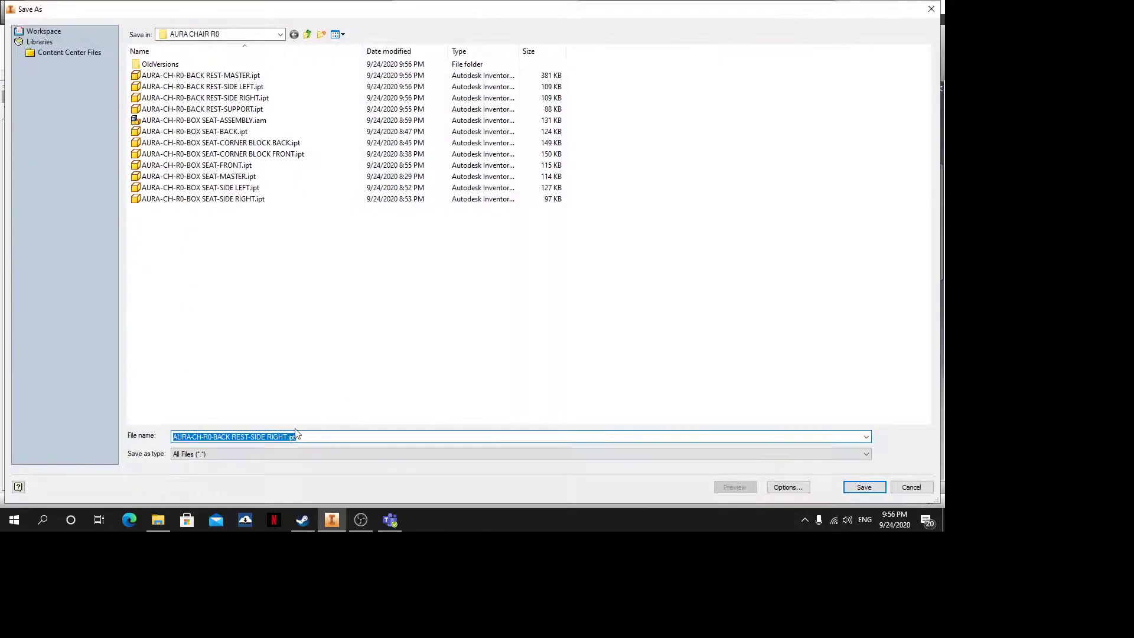
click(344, 437)
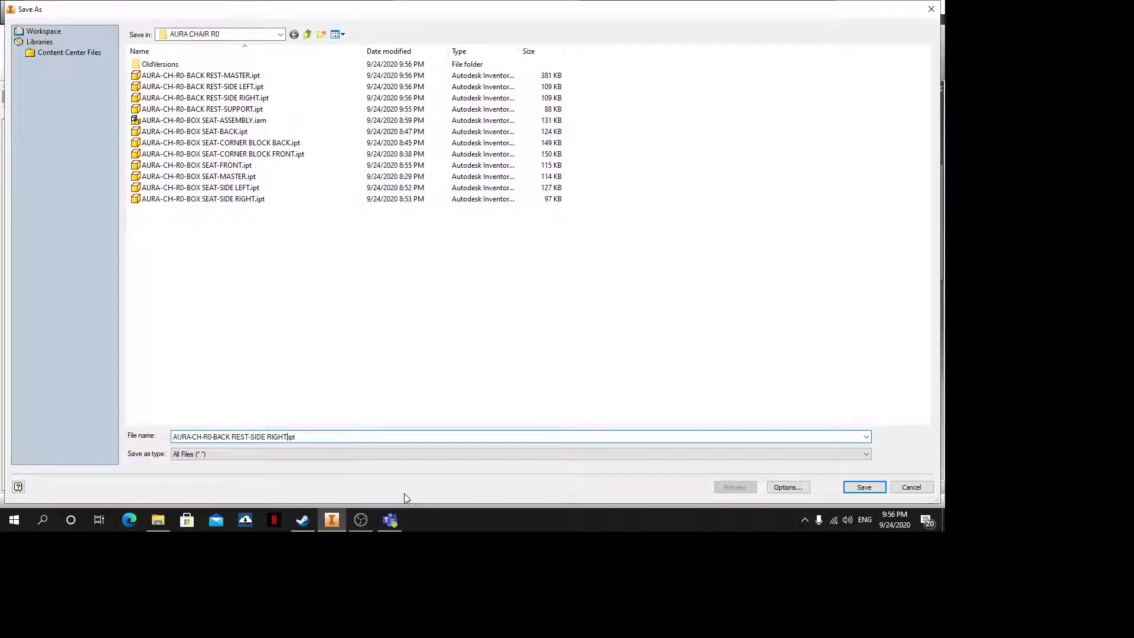
key(BackSpace)
key(BackSpace)
key(BackSpace)
key(BackSpace)
key(BackSpace)
text(LEFT)
text(OP)
click(883, 490)
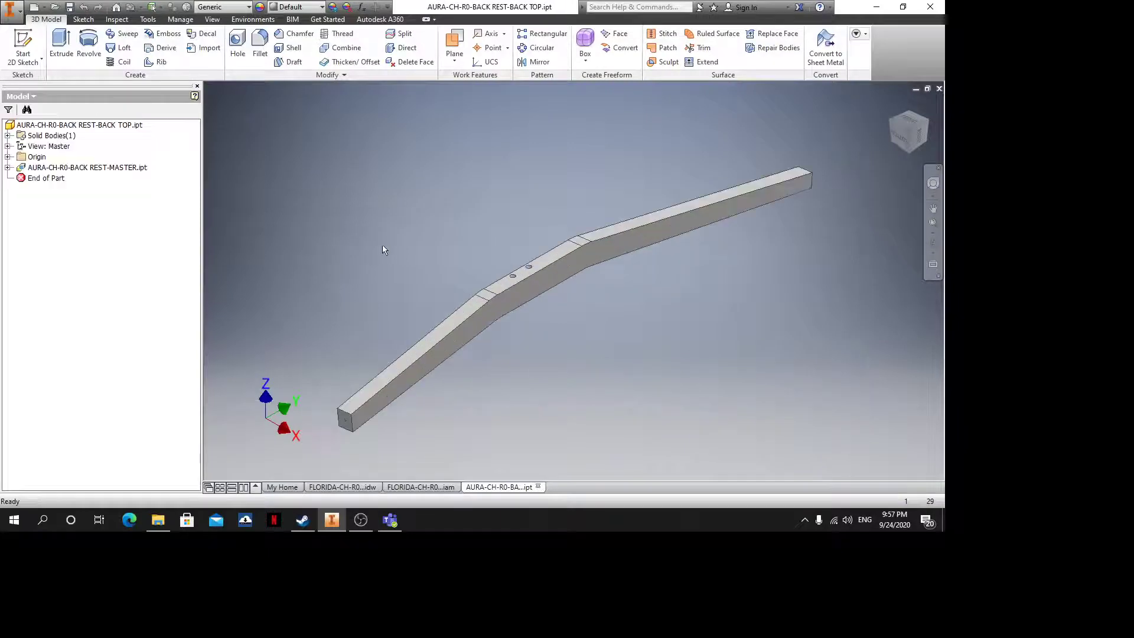
Edit the back top part's derived master to include Solid4 instead of Solid3, and save the part
right_click(35, 168)
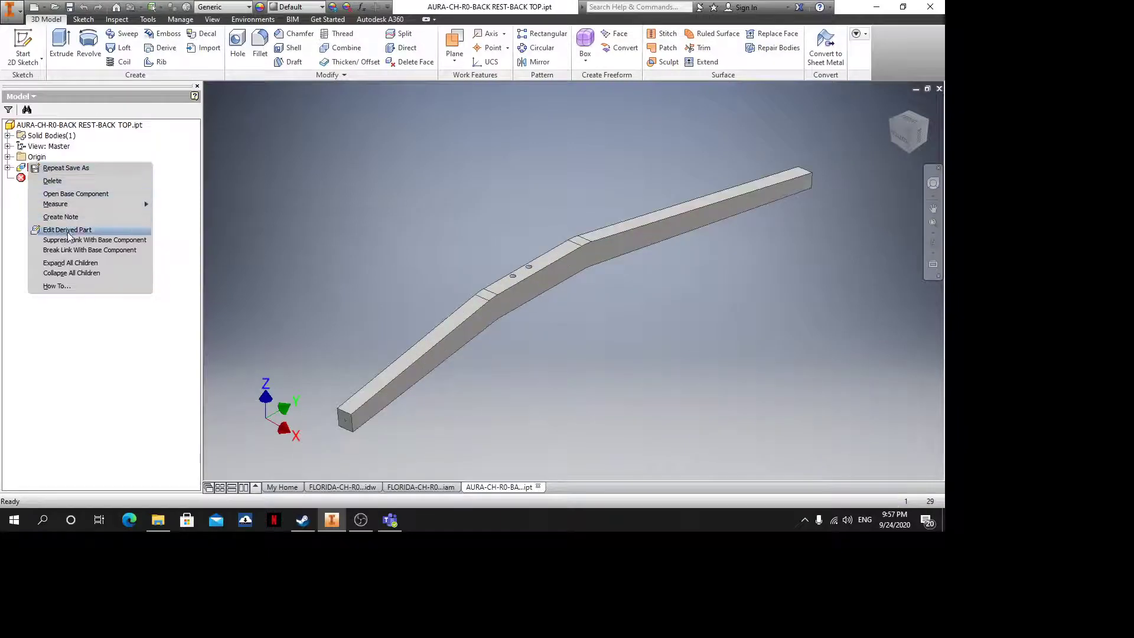
click(68, 227)
click(218, 166)
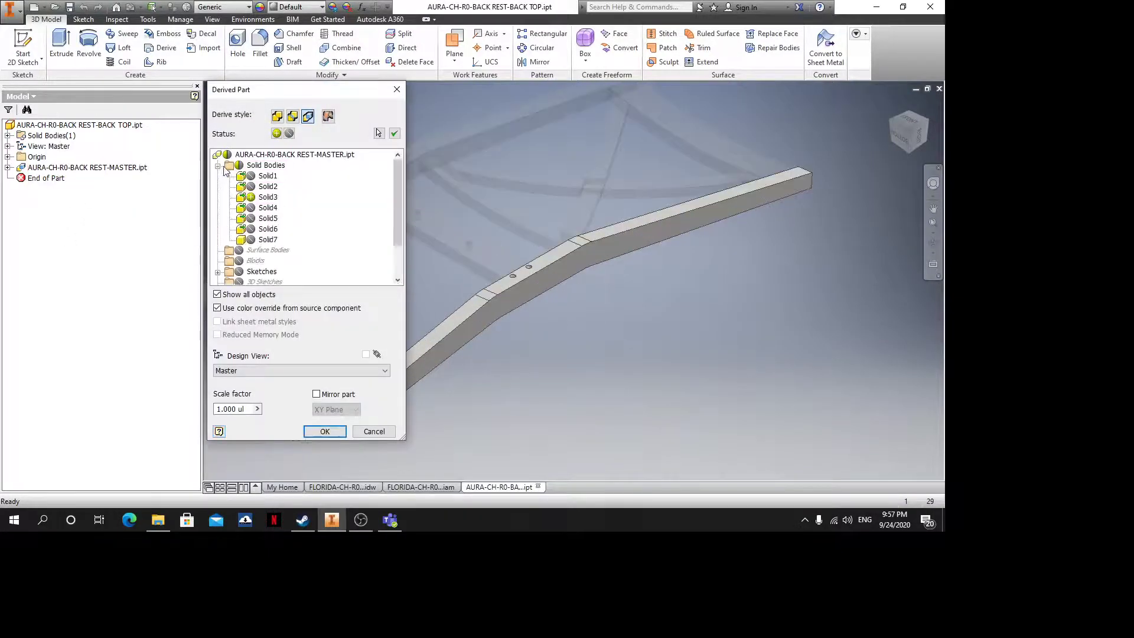
click(251, 207)
click(251, 198)
click(326, 432)
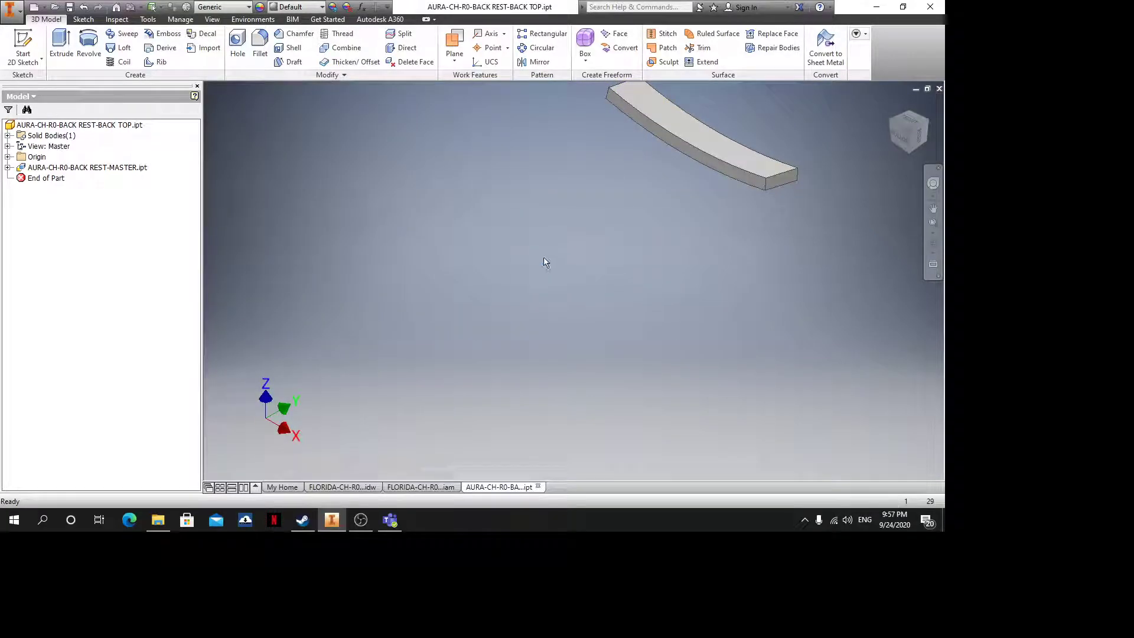
click(9, 9)
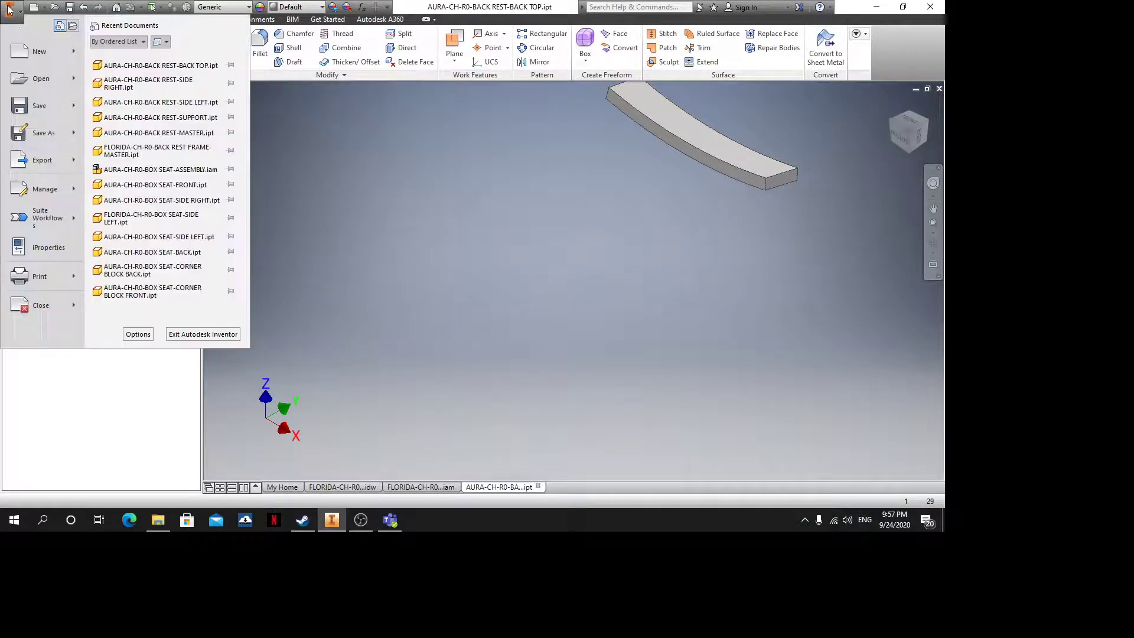
click(51, 139)
key(Return)
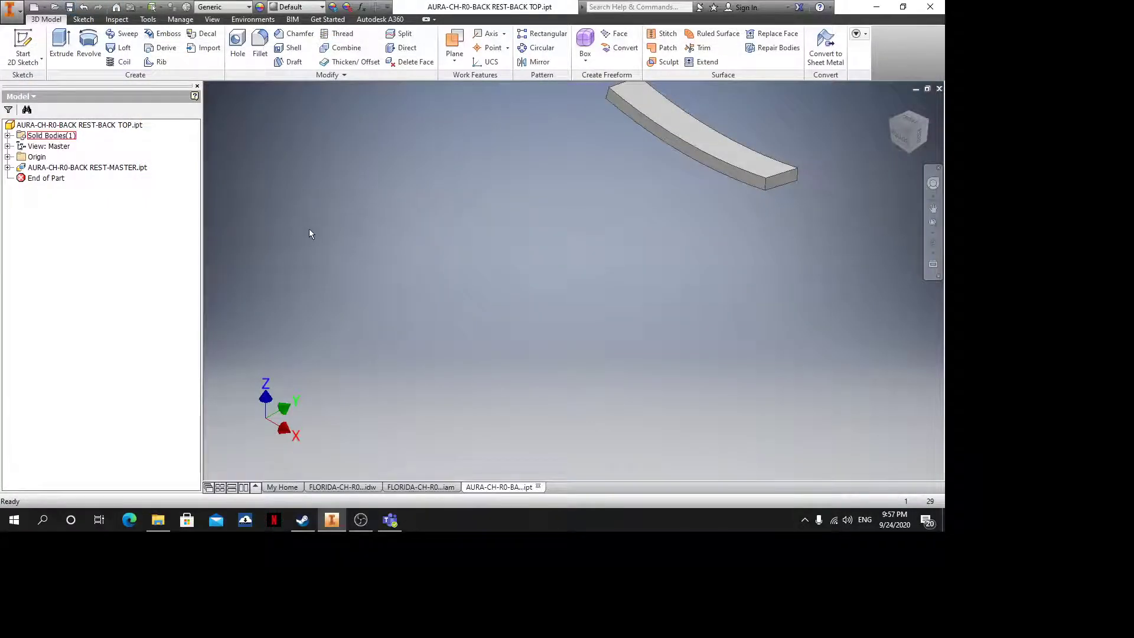
Save the back top part under the new name AURA-CH-R0-BACK REST-MID SUPPORT.ipt in the same folder
click(10, 9)
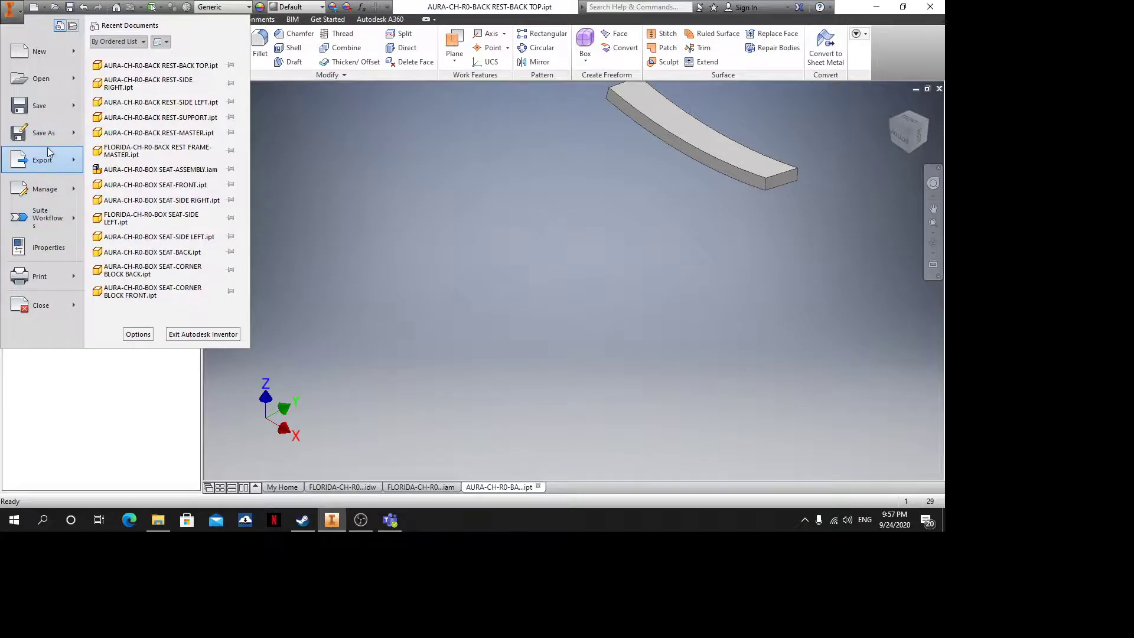
click(54, 140)
click(374, 438)
key(Left)
key(Left)
key(Left)
key(Left)
key(Left)
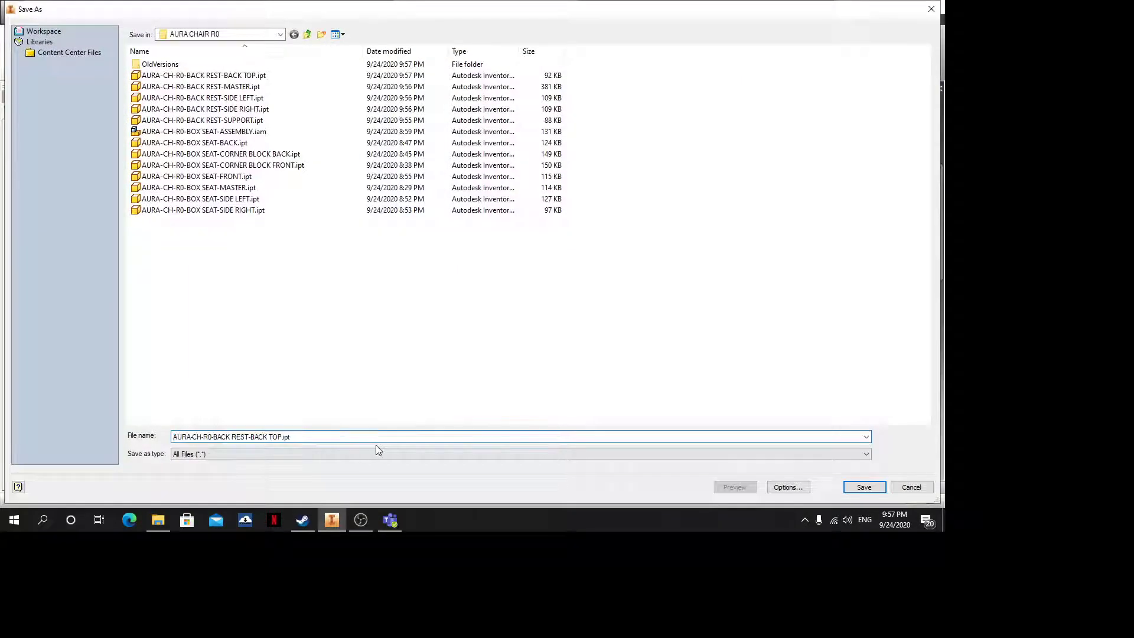
key(BackSpace)
key(BackSpace)
key(BackSpace)
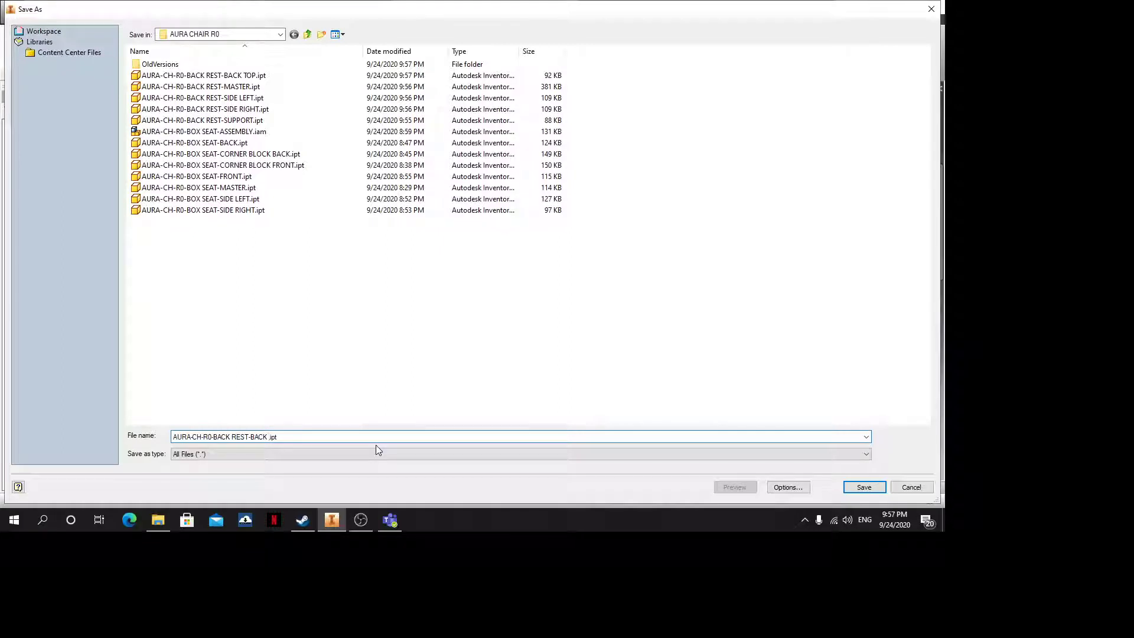
text(MID)
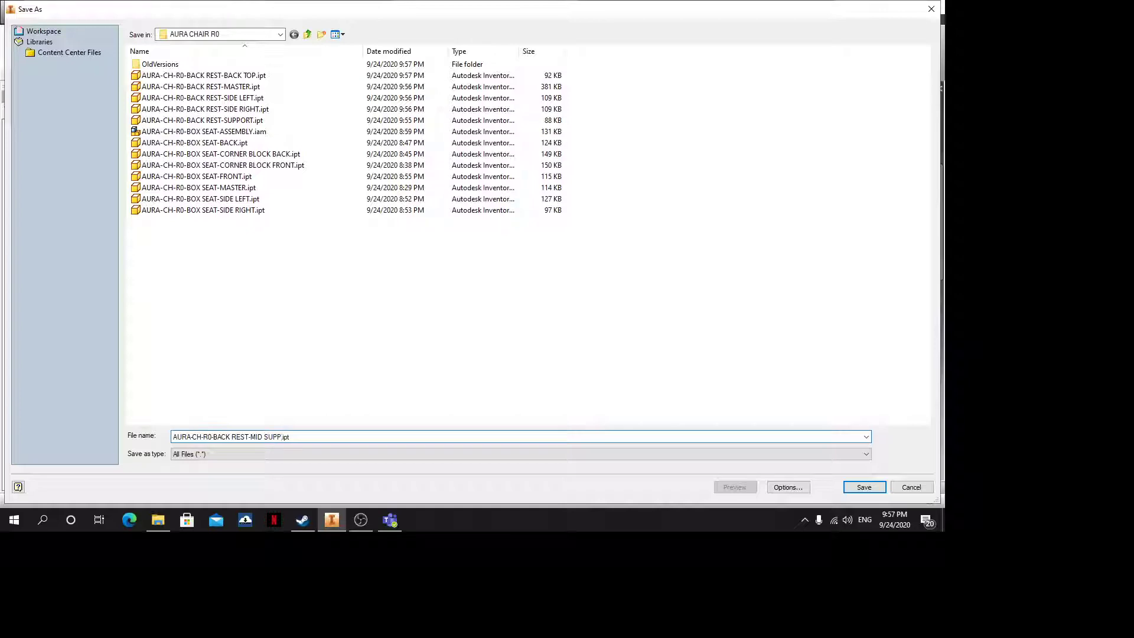
click(863, 487)
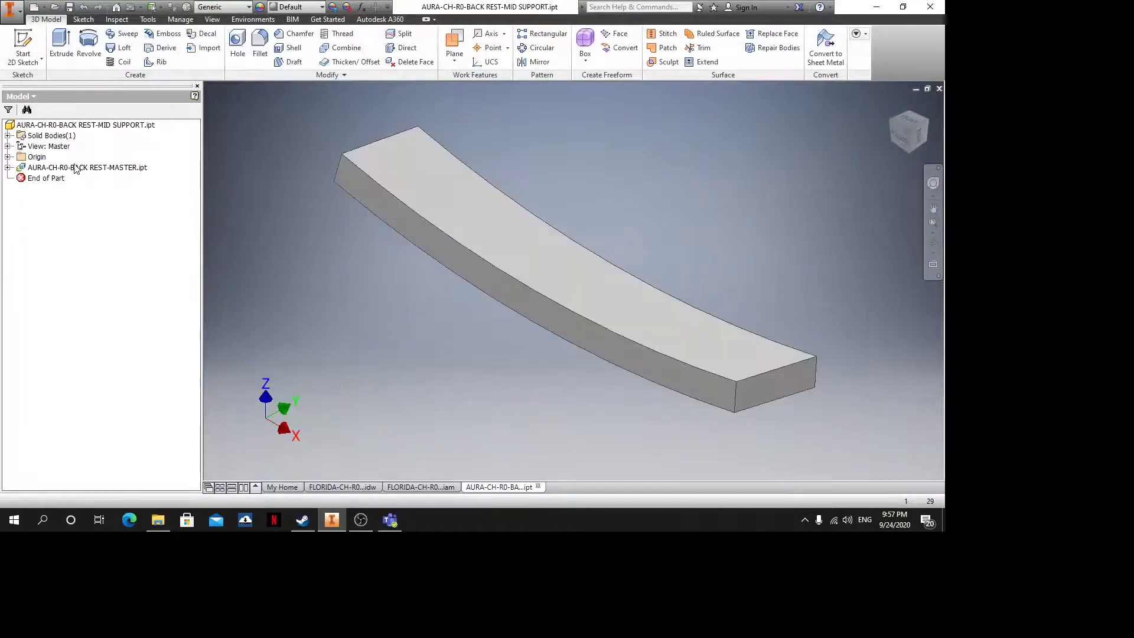
Edit the mid support part's derived master to include Solid5 and exclude Solid4
right_click(54, 168)
click(88, 235)
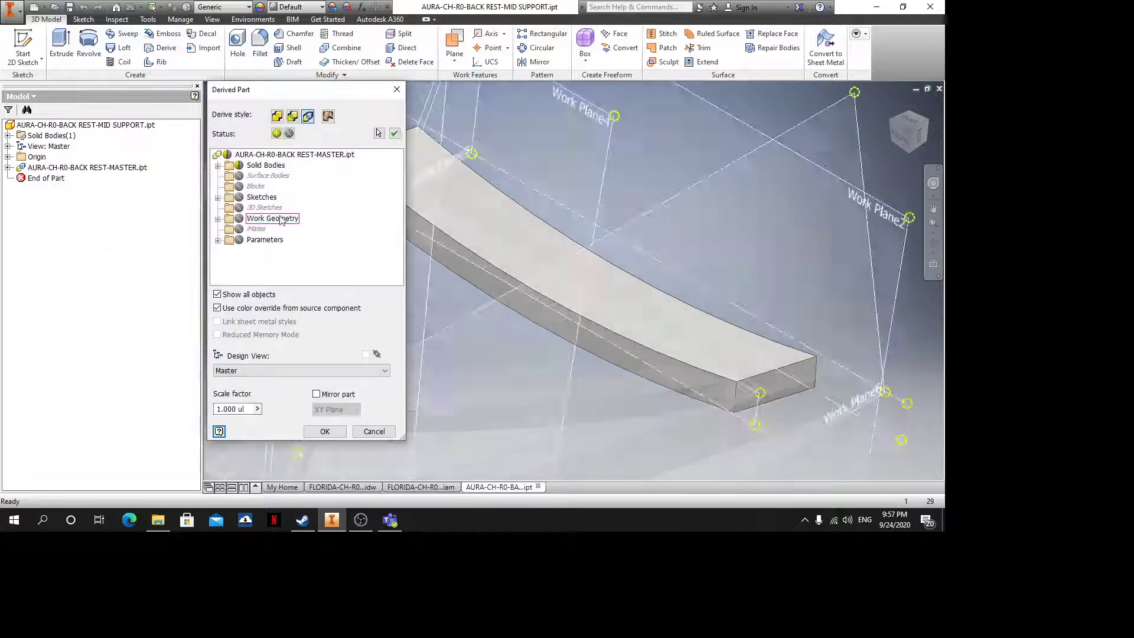
click(218, 165)
click(261, 209)
click(251, 218)
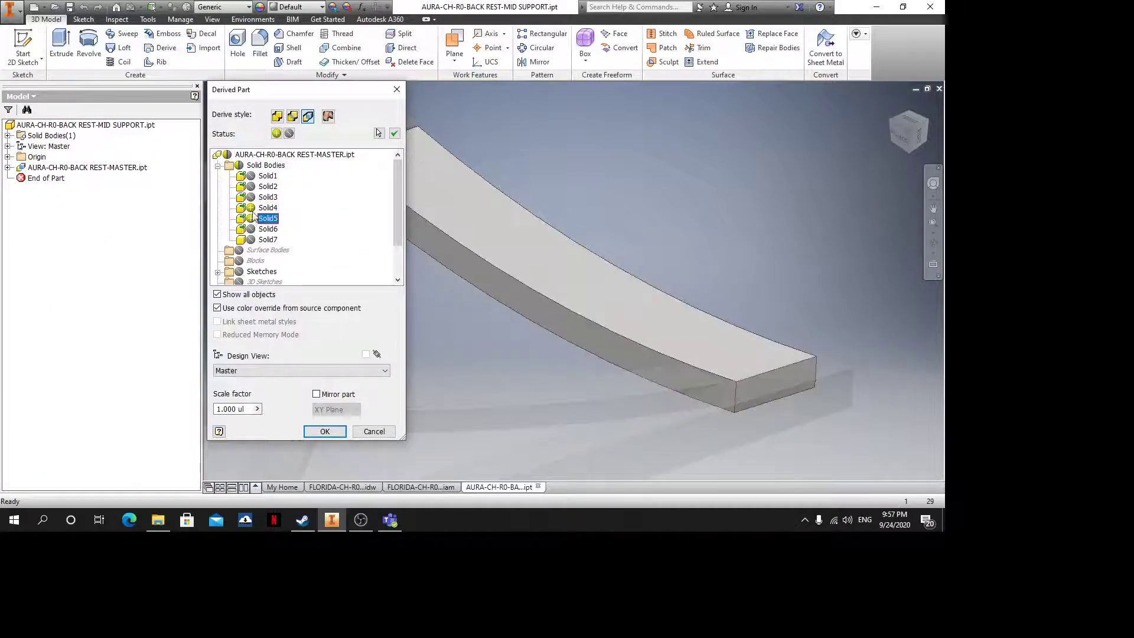
click(251, 208)
scroll(581, 222, up, 3)
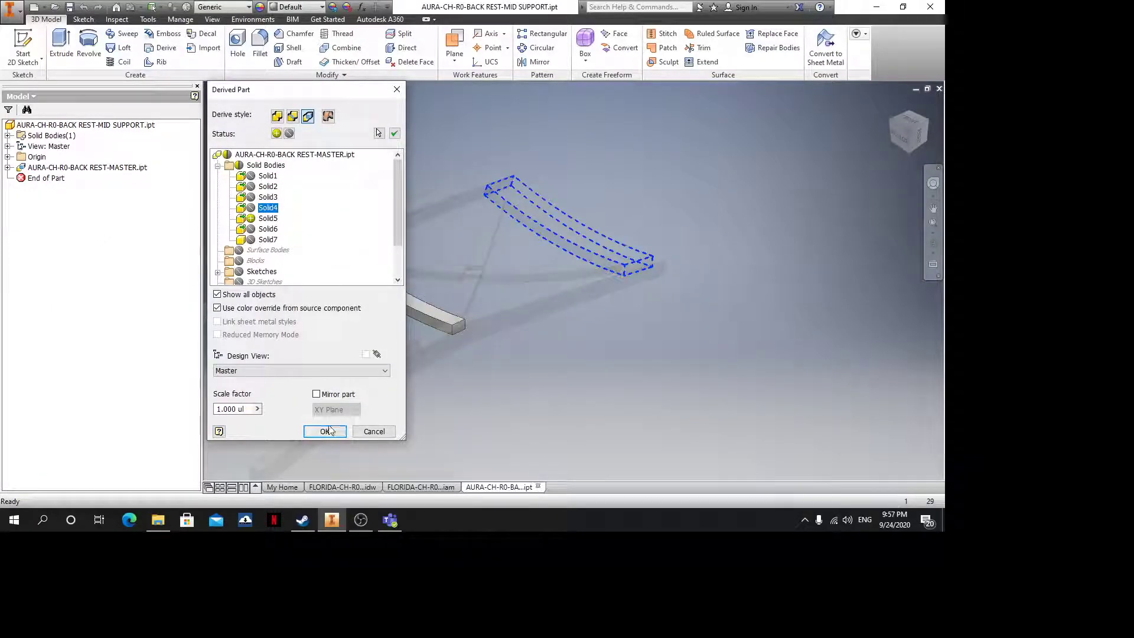
click(325, 431)
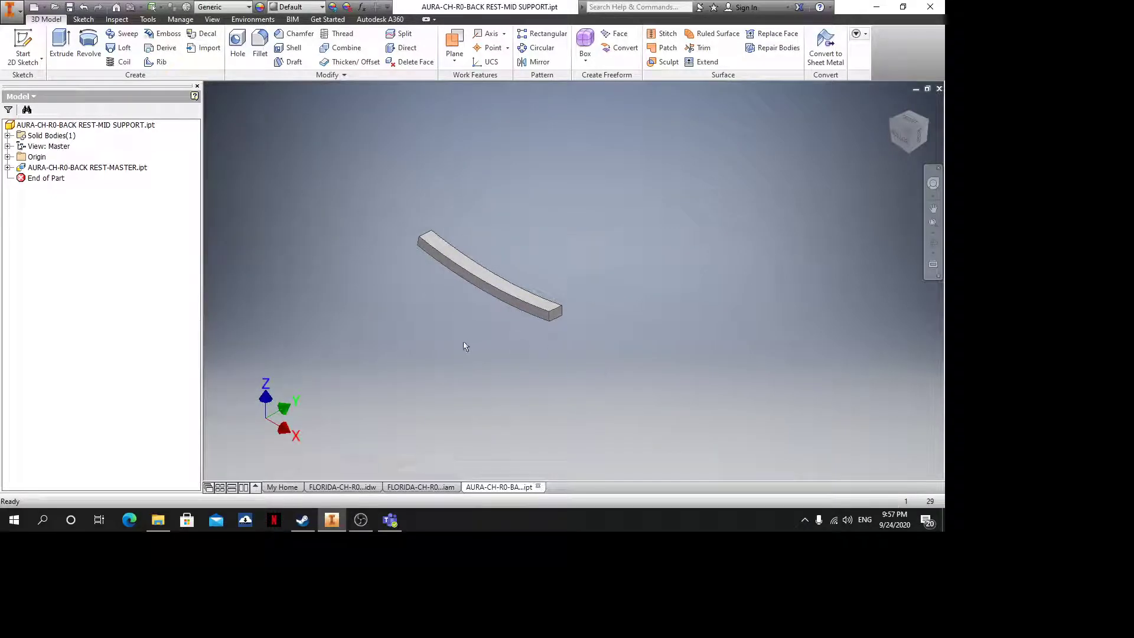
Save the mid support part under the new name AURA-CH-R0-BACK REST-CROSS BAR_A.ipt in the AURA CHAIR R0 folder
click(13, 11)
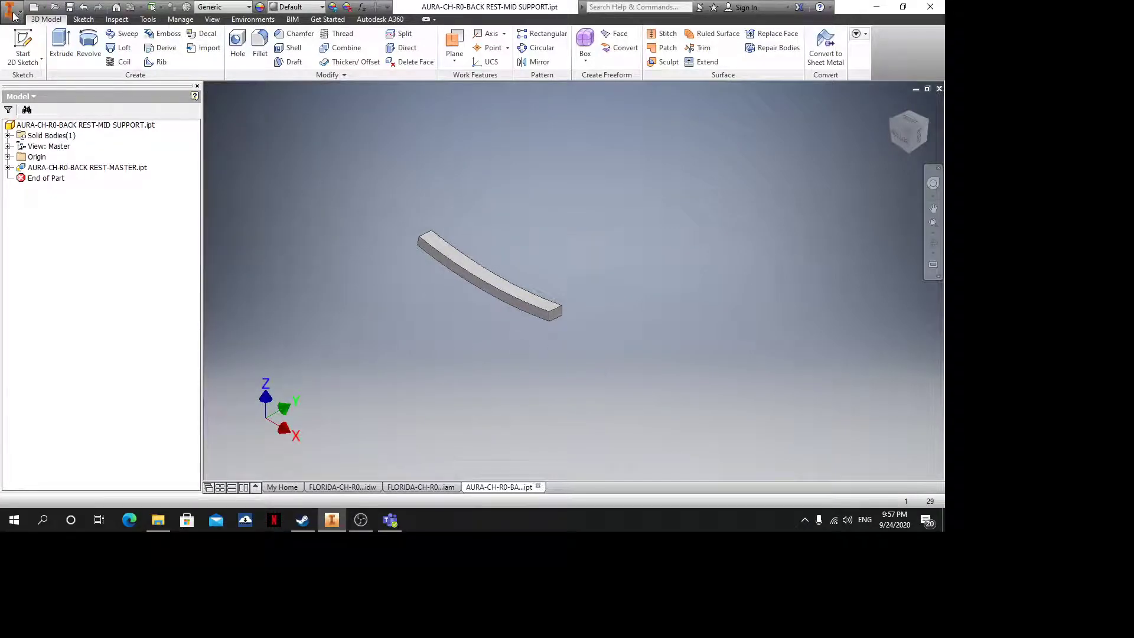
click(24, 156)
click(295, 437)
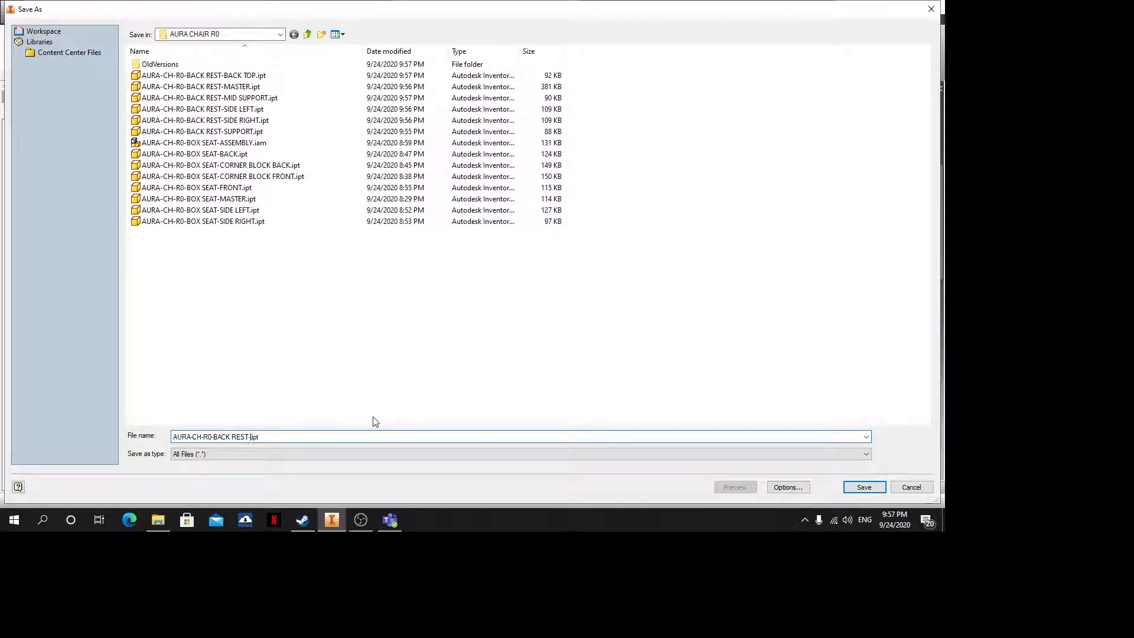
text(C)
key(BackSpace)
click(864, 486)
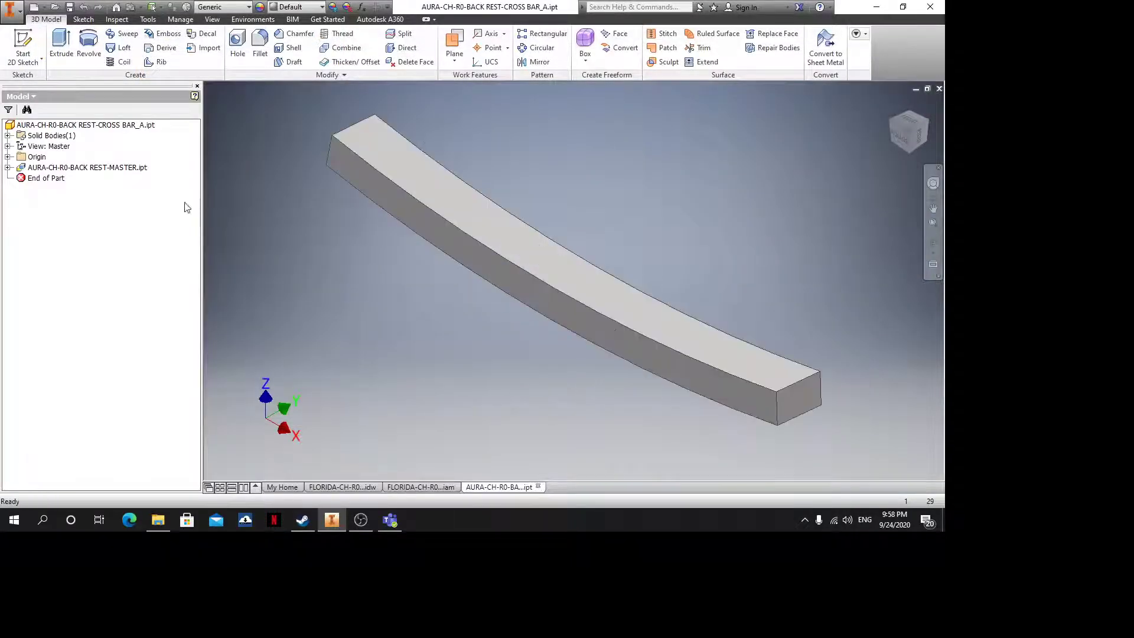
Edit the cross bar A part's derived master to include Solid6 instead of Solid5
right_click(108, 168)
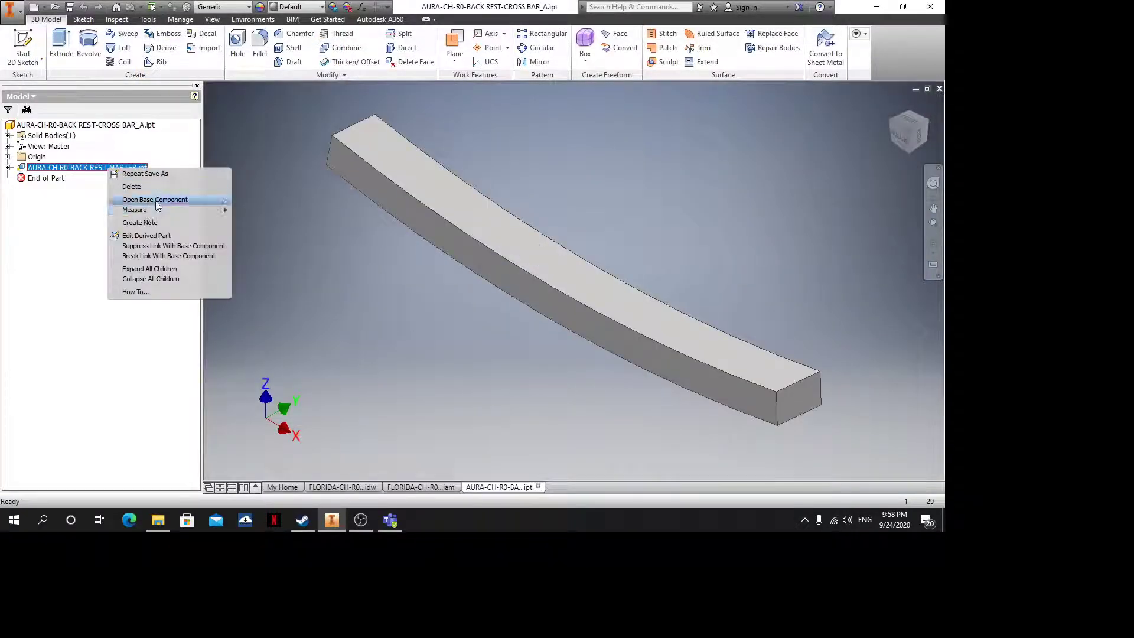
click(146, 236)
scroll(642, 267, up, 5)
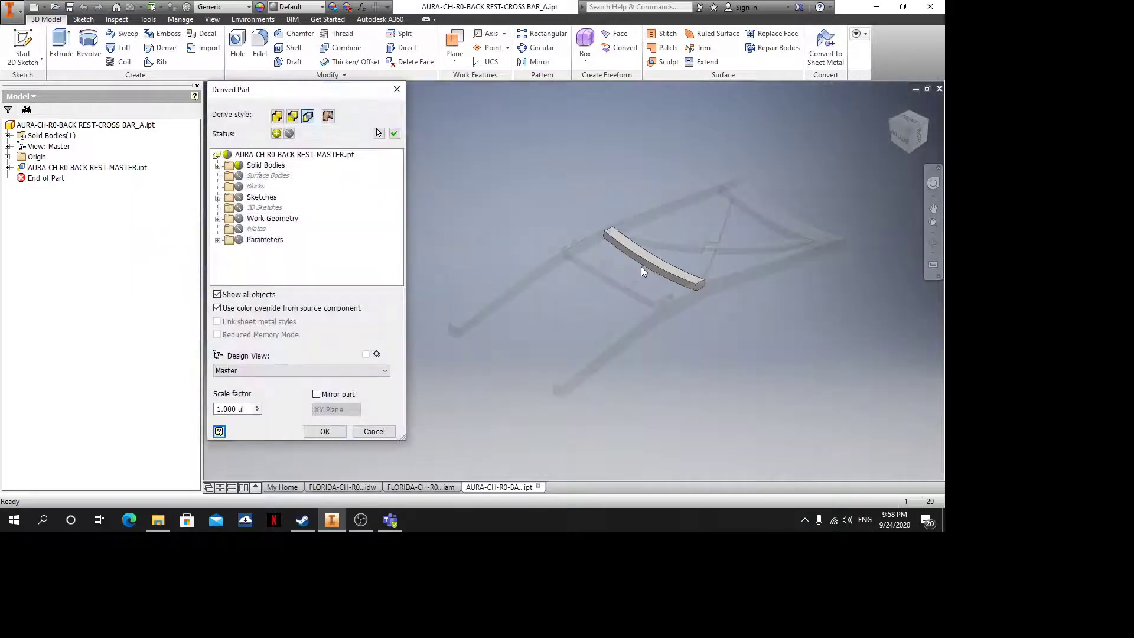
middle_drag(642, 268, 578, 279)
click(218, 166)
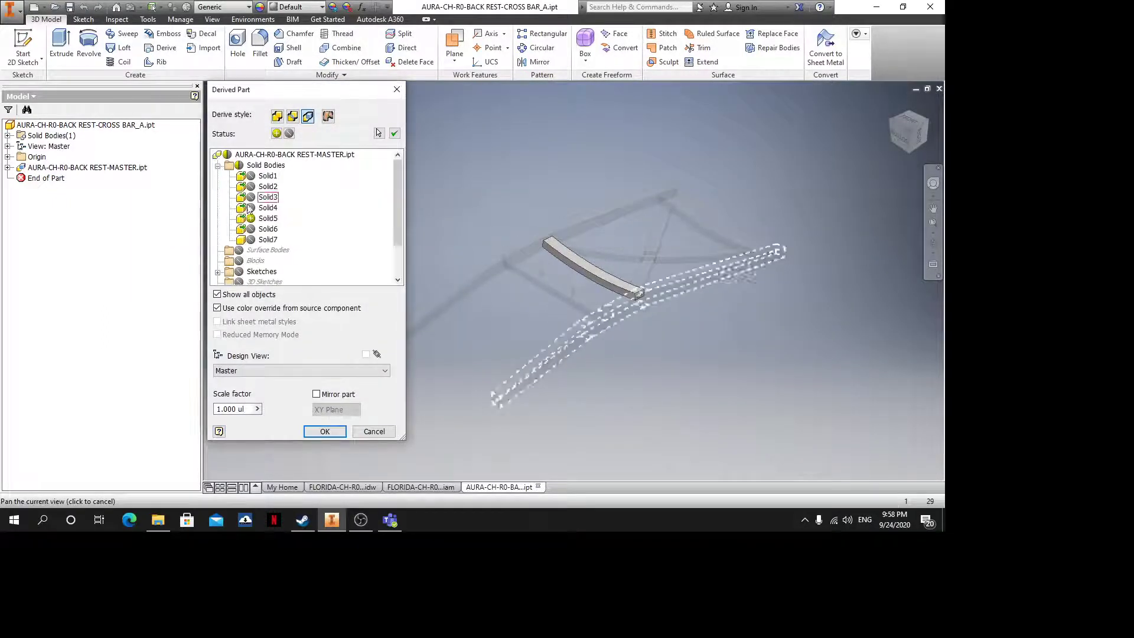
click(268, 218)
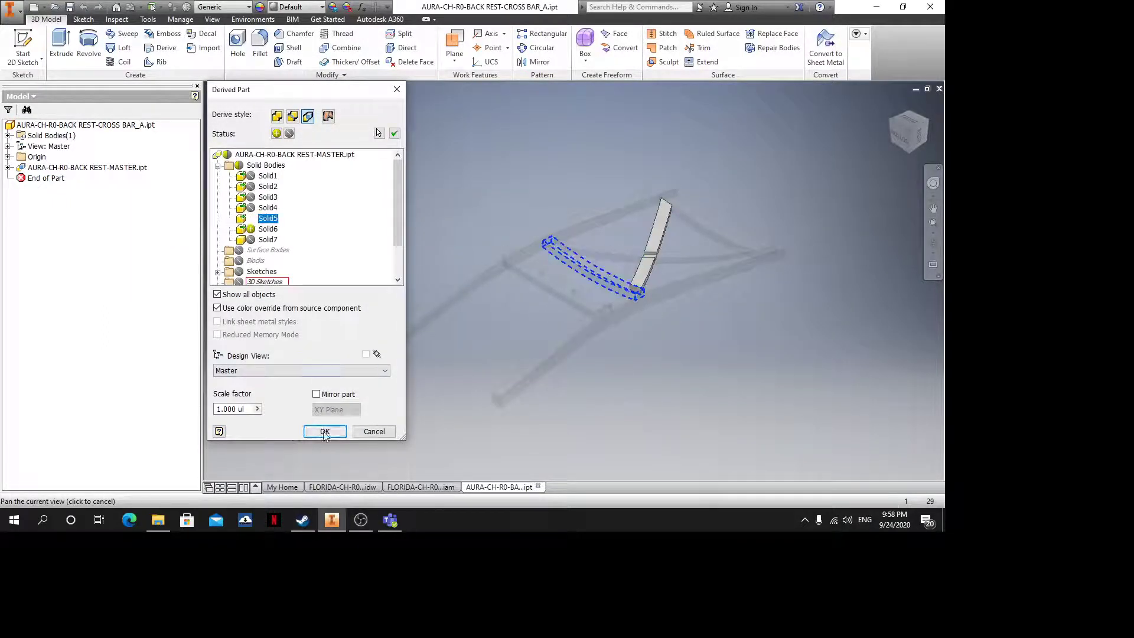
click(325, 431)
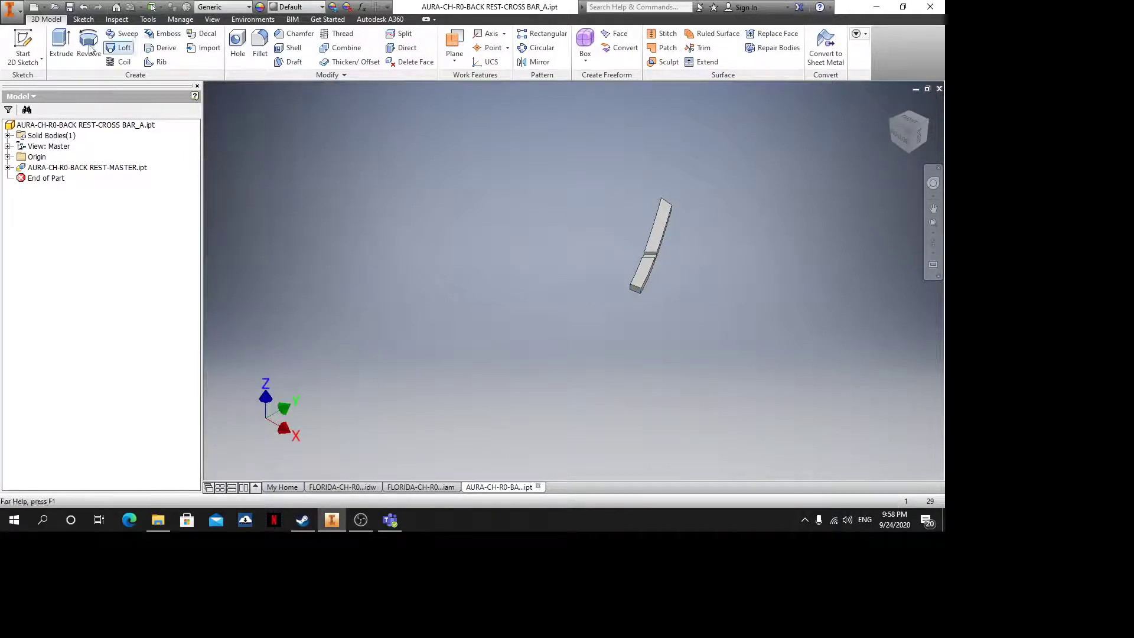
Save the cross bar A part under the new name AURA-CH-R0-BACK REST-CROSS BAR_B.ipt in the same folder
click(11, 9)
click(41, 132)
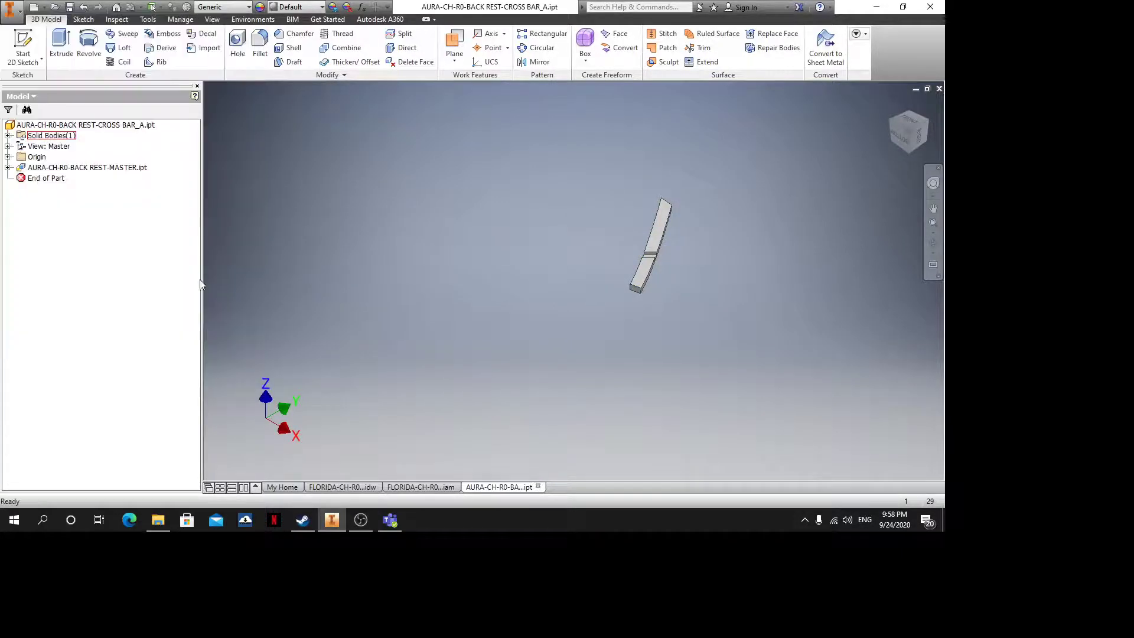
click(290, 438)
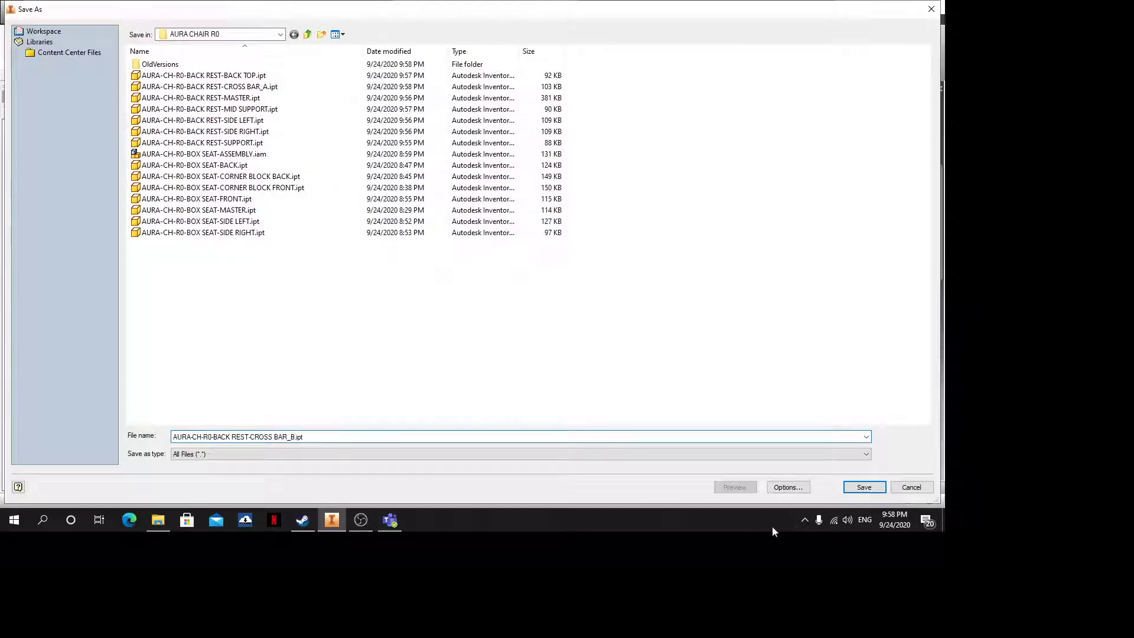
click(864, 487)
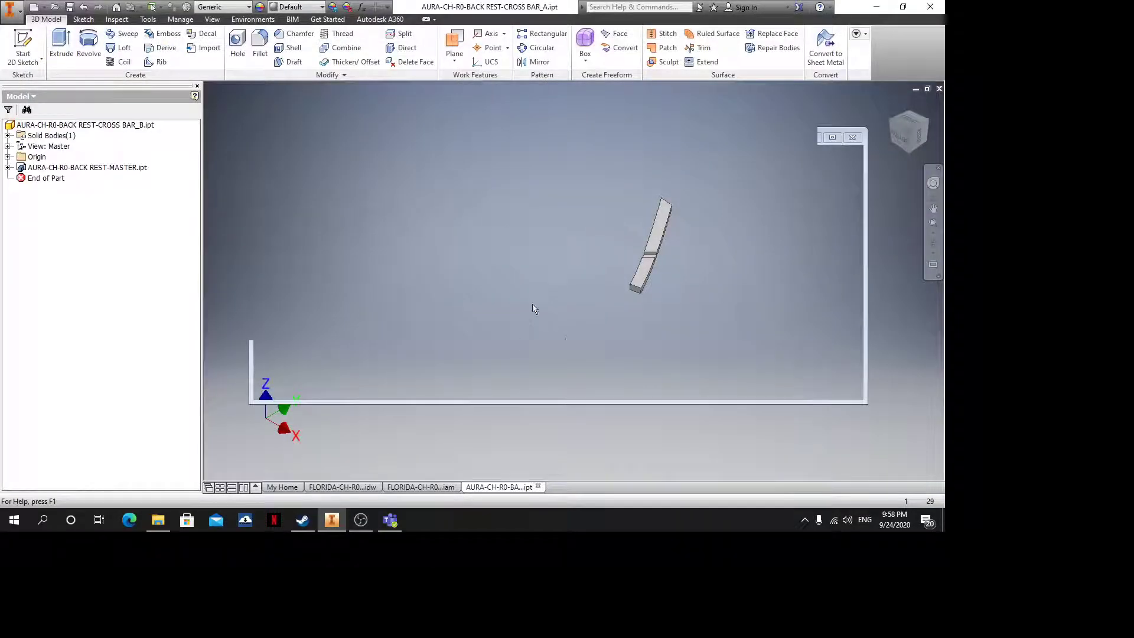
Edit the cross bar B part's derived master to include Solid7 instead of Solid6, and save and close the part with its master
right_click(43, 167)
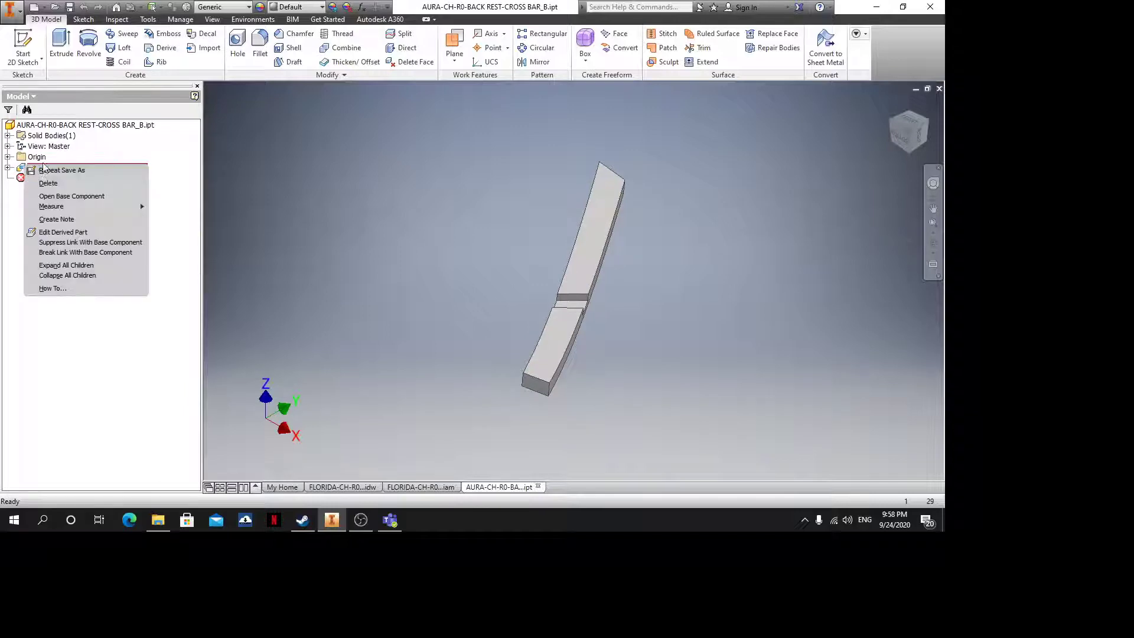
click(54, 232)
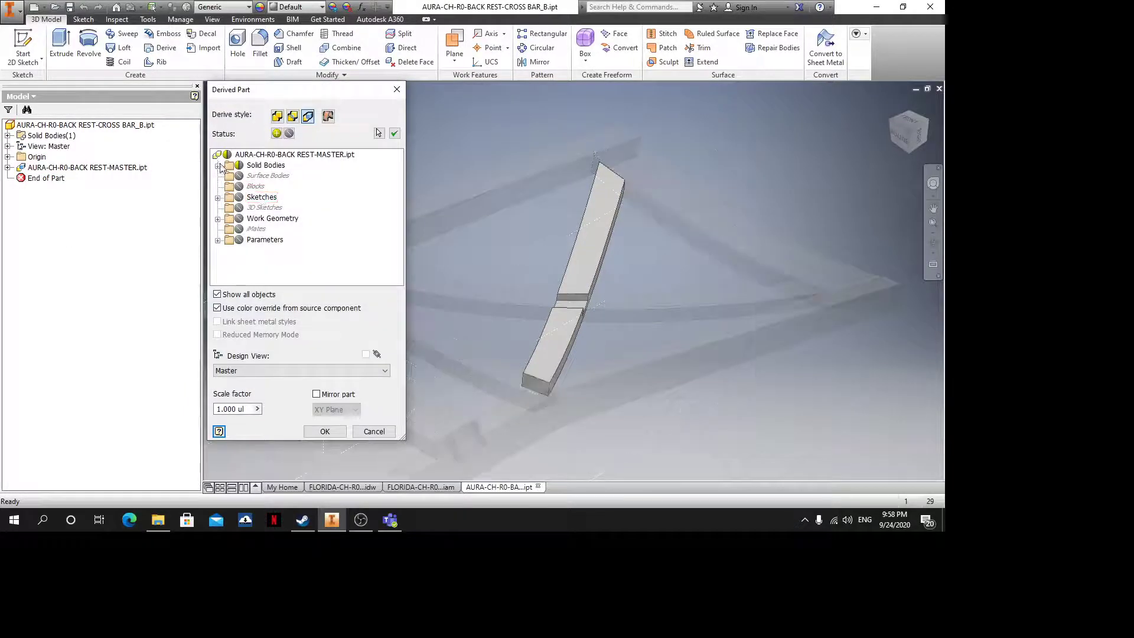
click(218, 166)
click(255, 230)
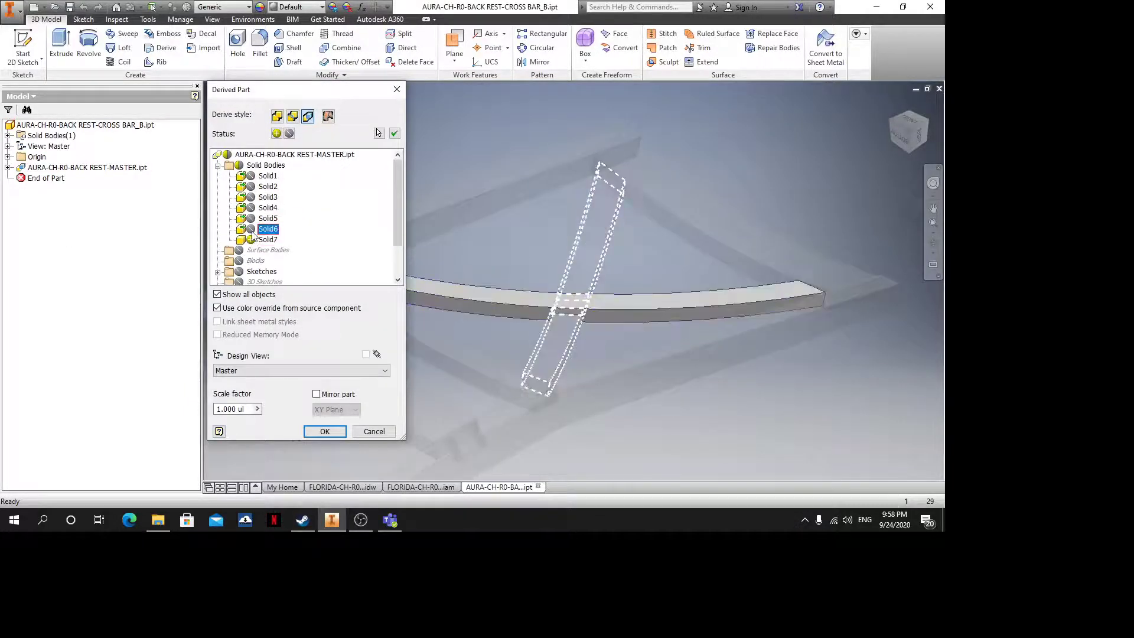
click(325, 431)
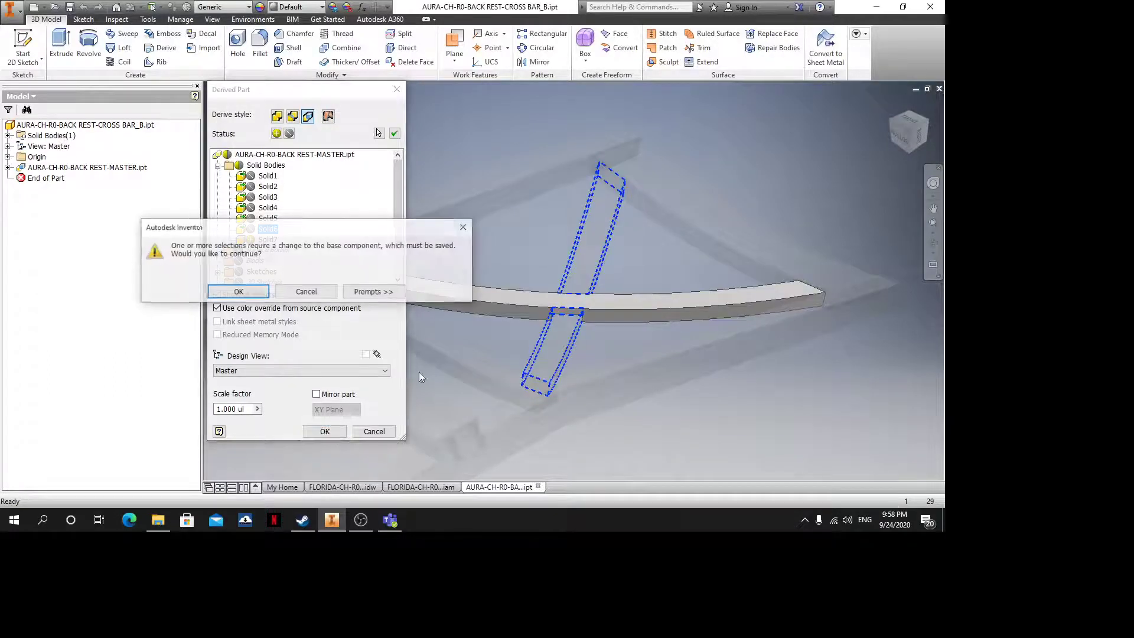
click(239, 291)
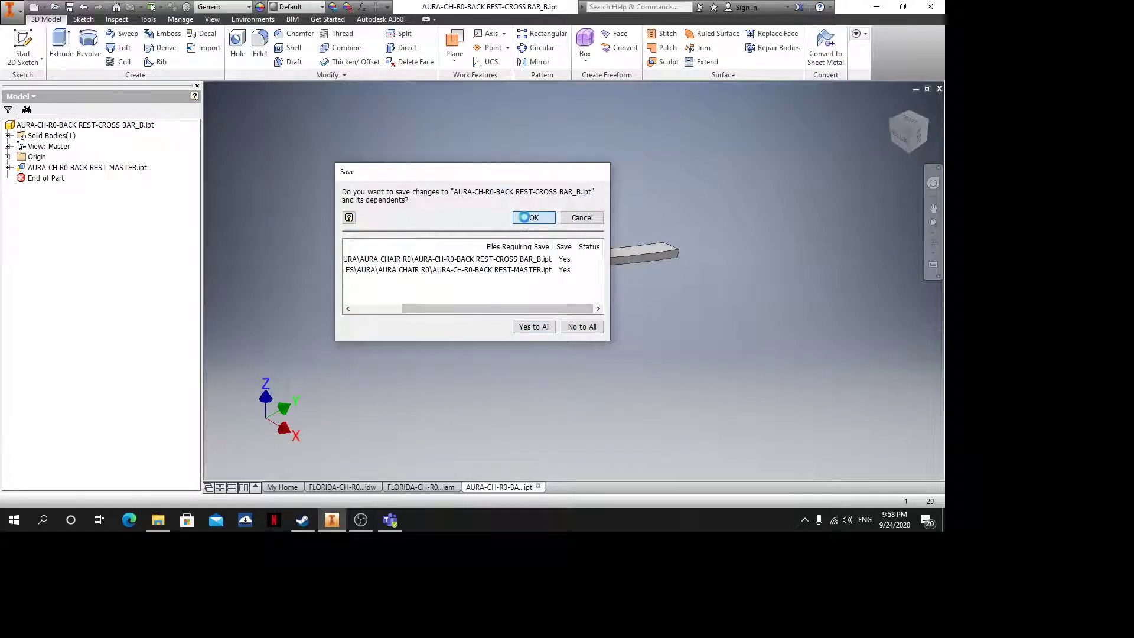
click(523, 218)
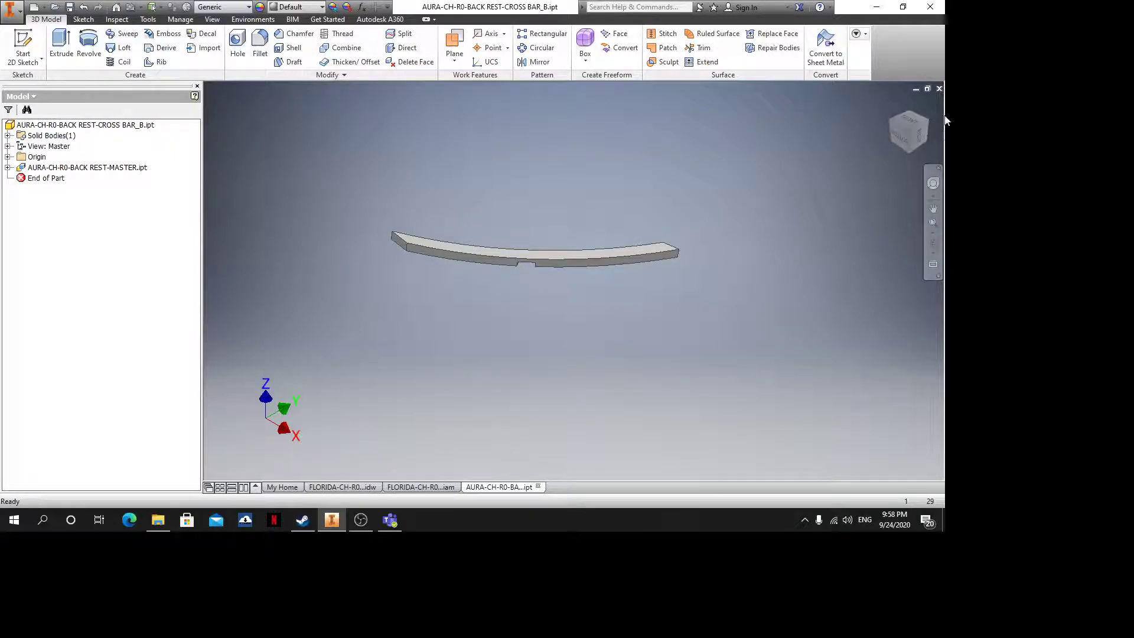
click(939, 89)
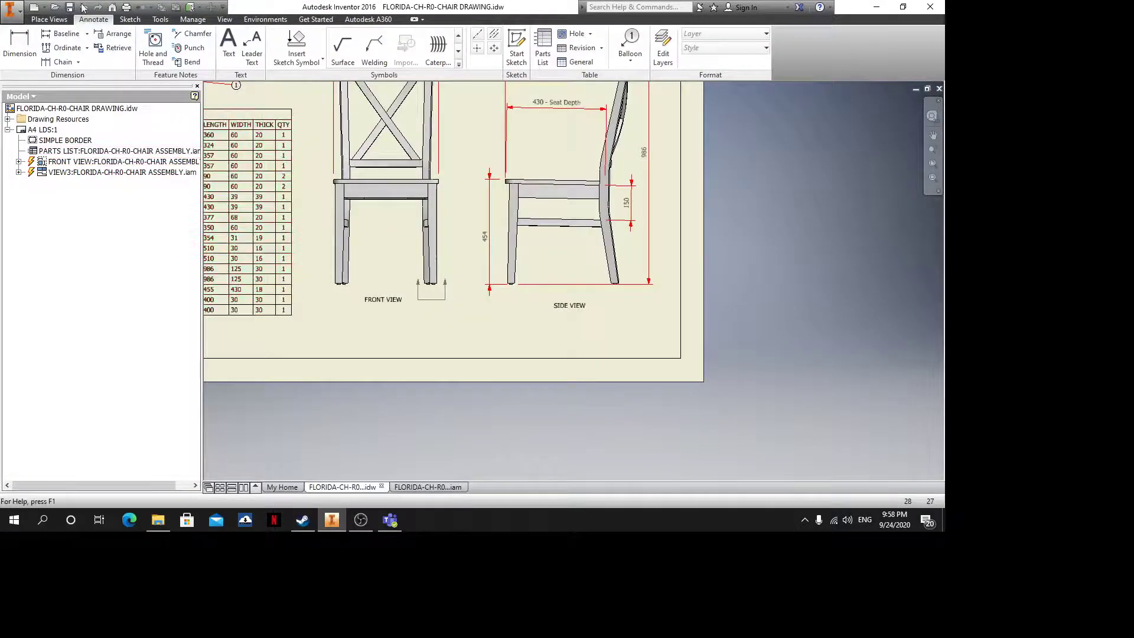
Create a new assembly and group the files in the AURA CHAIR R0 component list by type
click(34, 7)
double_click(577, 302)
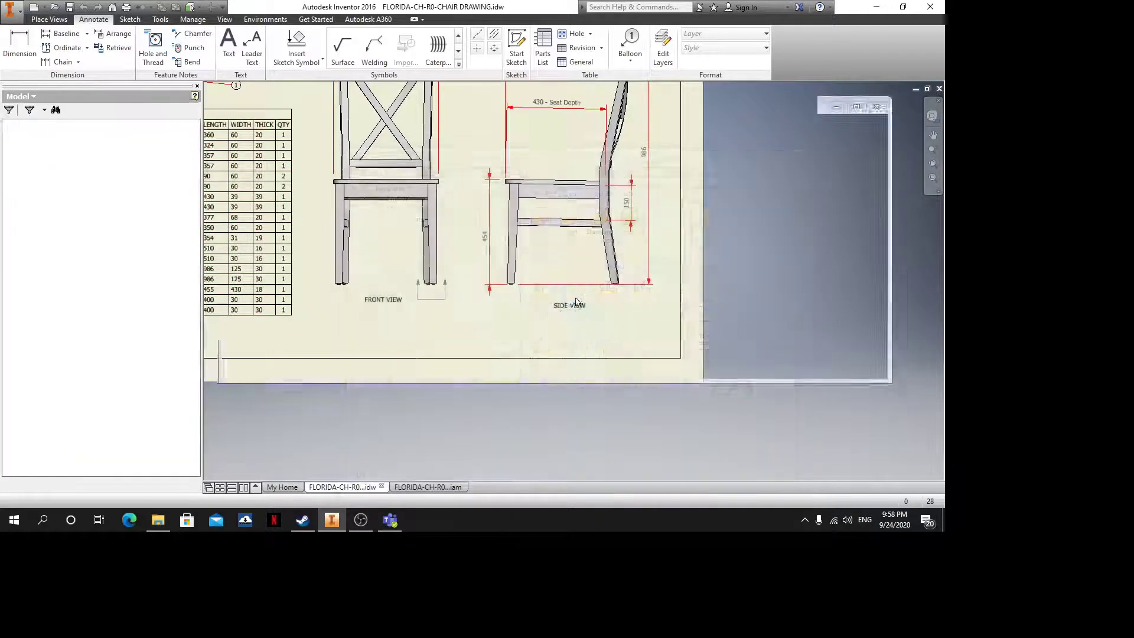
click(28, 54)
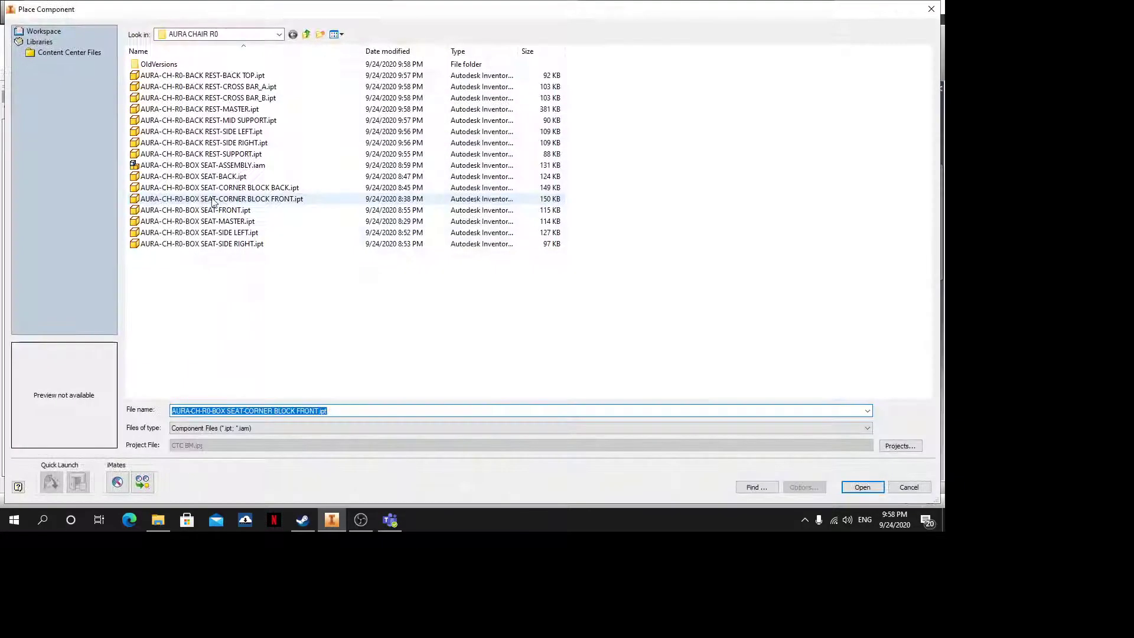
mouse_move(625, 166)
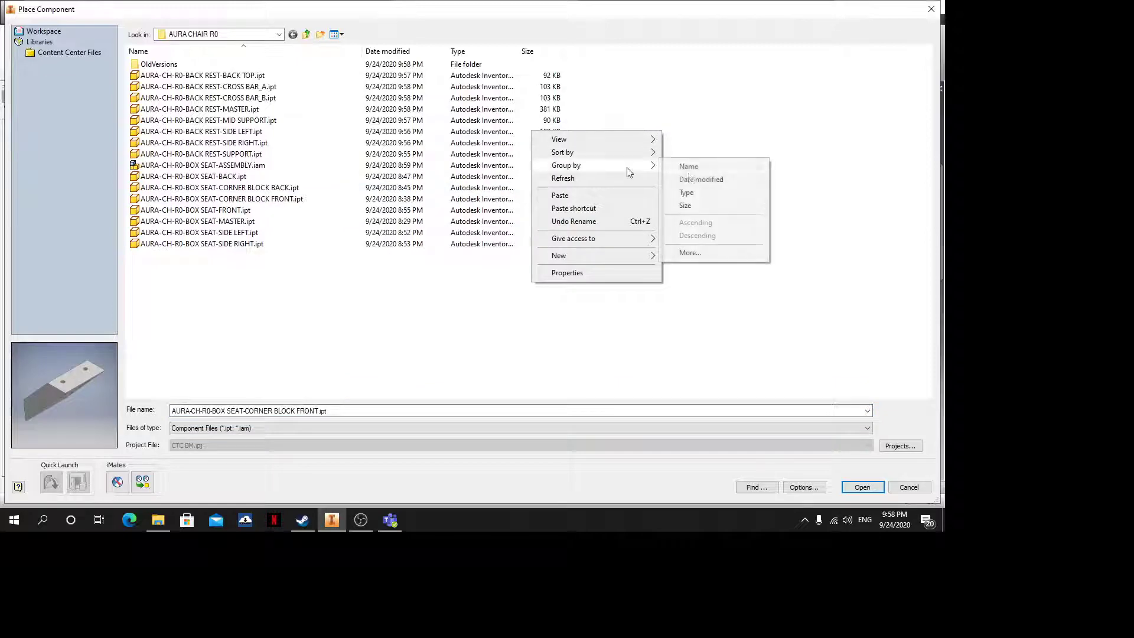
click(688, 194)
double_click(207, 125)
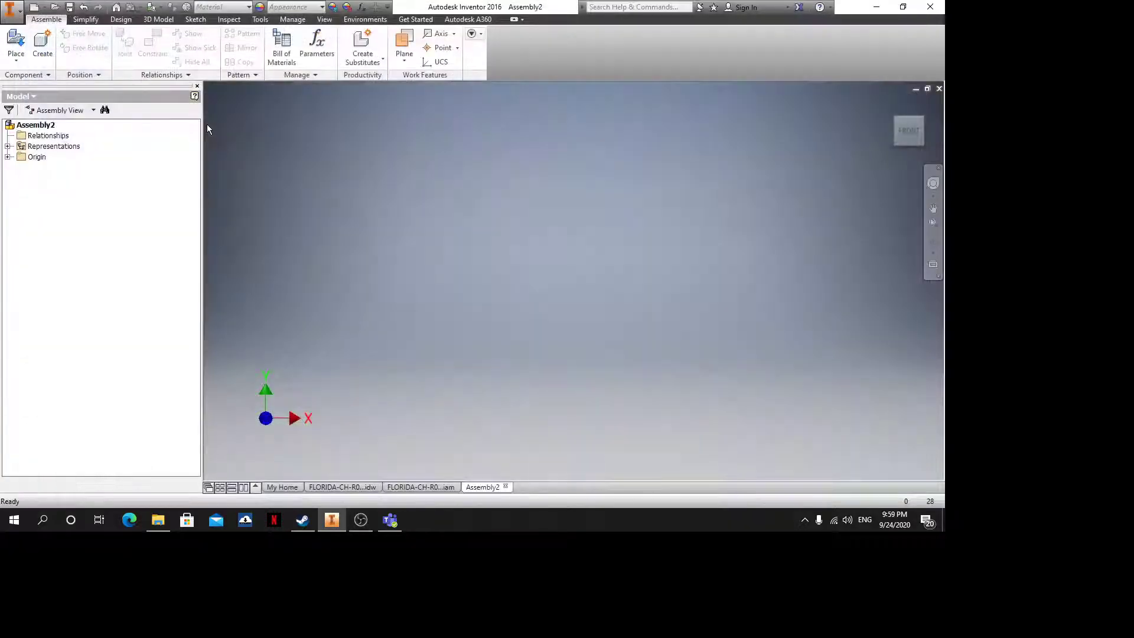
Place one instance of every AURA-CH-R0-BACK REST part except the master into the new assembly
click(14, 43)
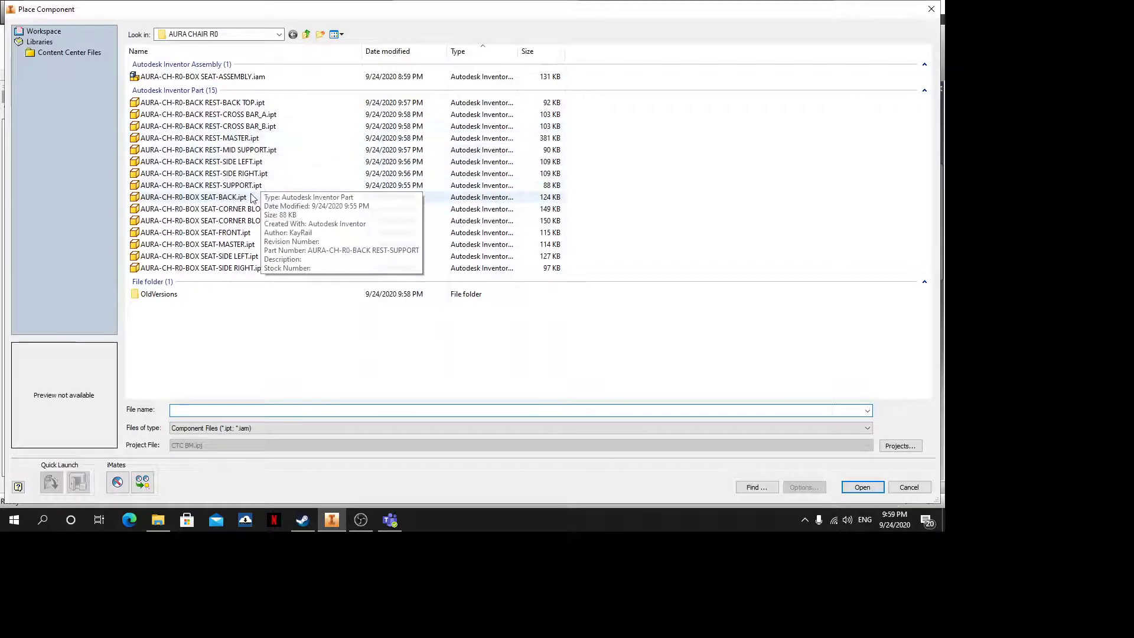
click(230, 103)
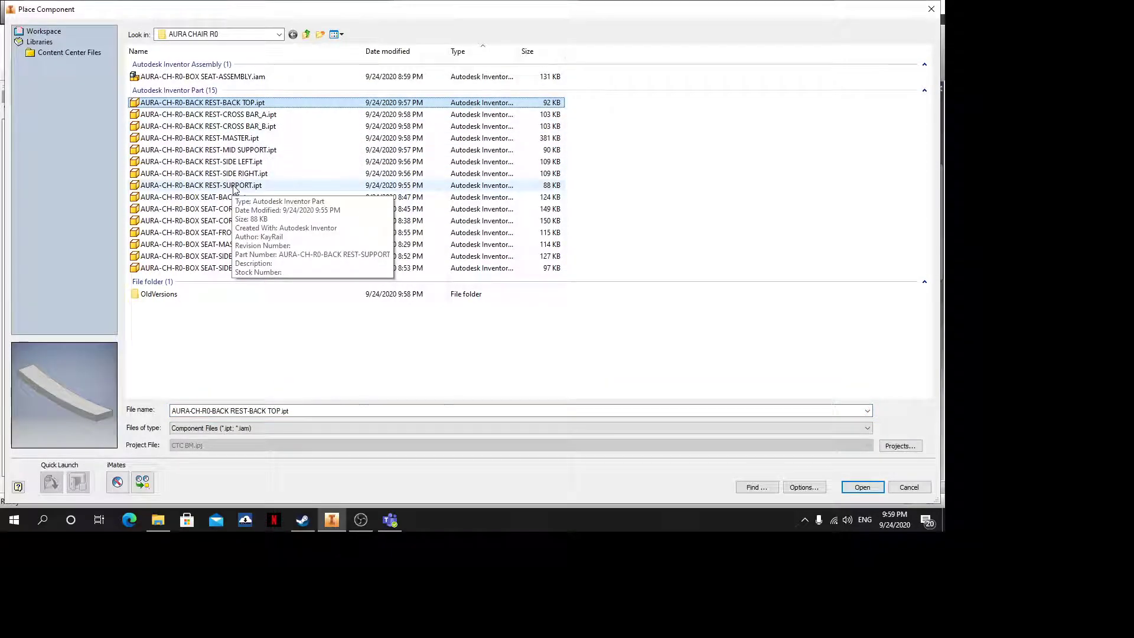
shift+click(251, 186)
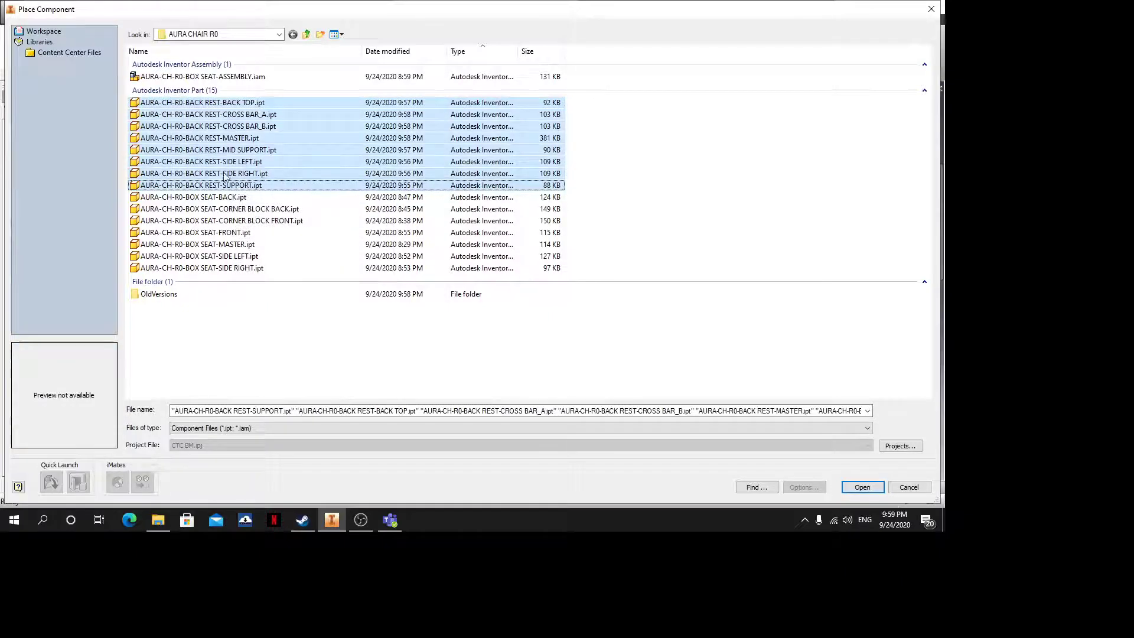
ctrl+click(235, 141)
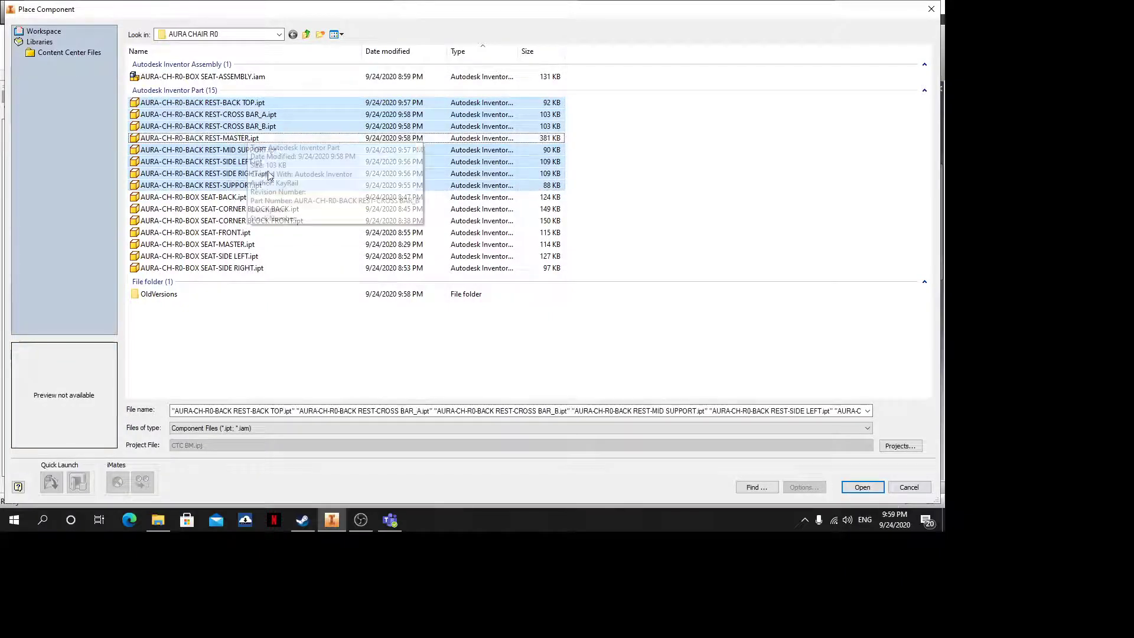
click(862, 488)
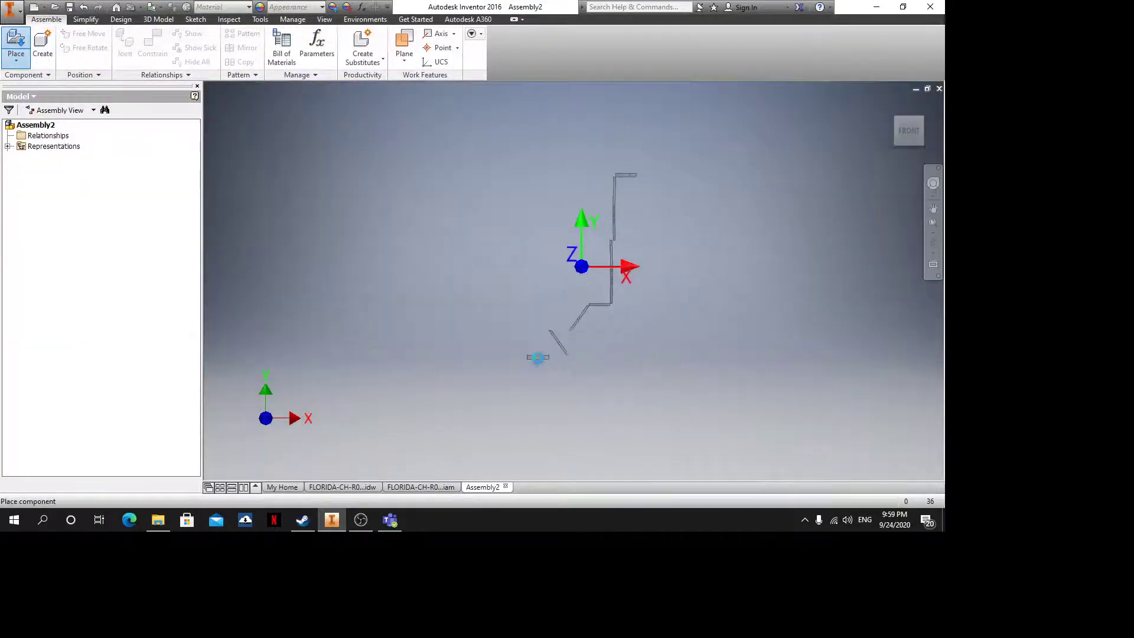
click(558, 362)
key(Escape)
scroll(527, 300, down, 3)
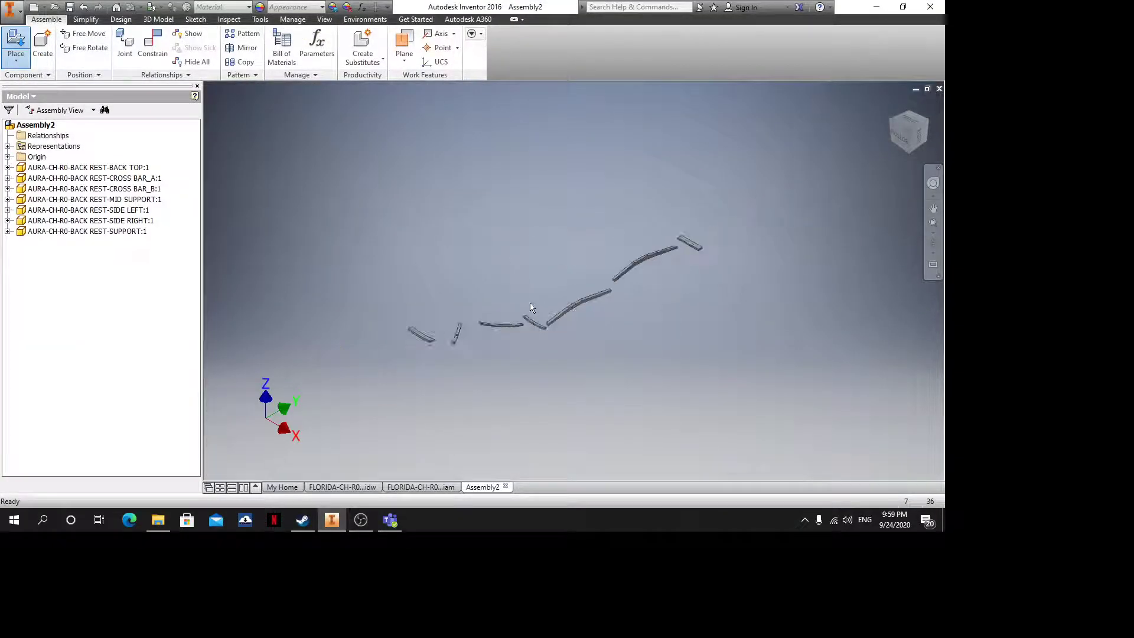
shift+middle_drag(530, 307, 615, 337)
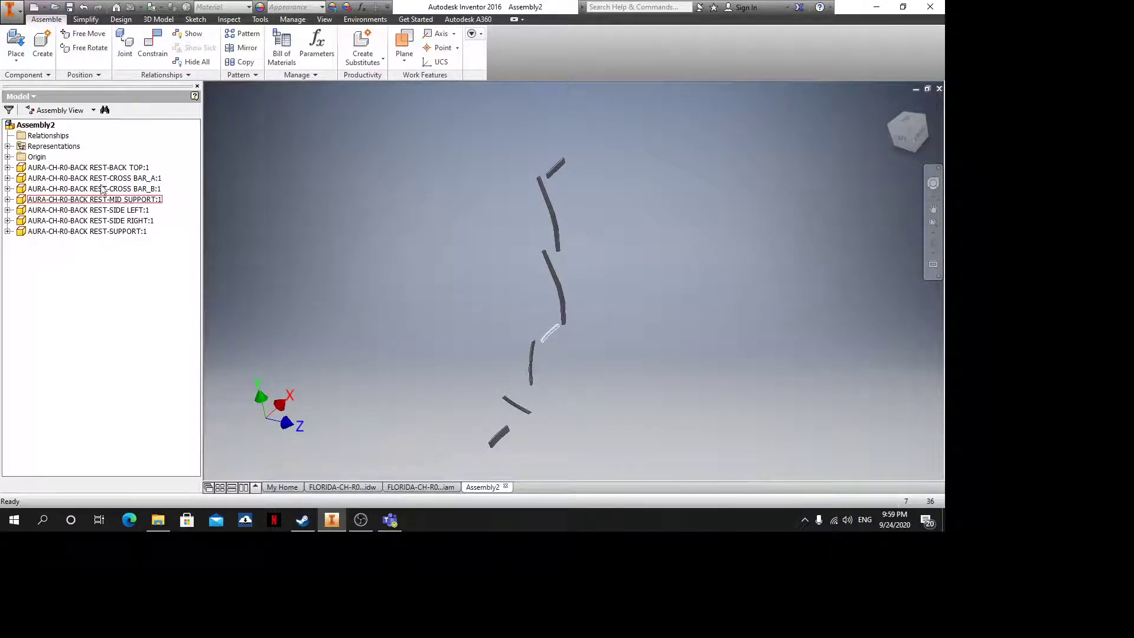
click(85, 168)
key(ctrl)
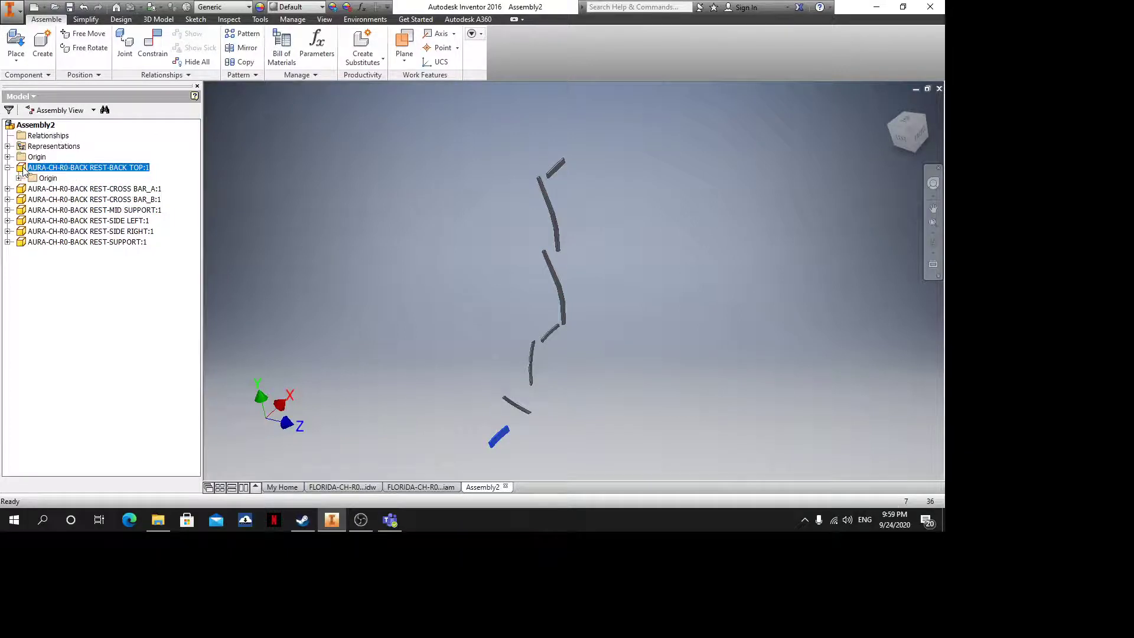
right_click(25, 169)
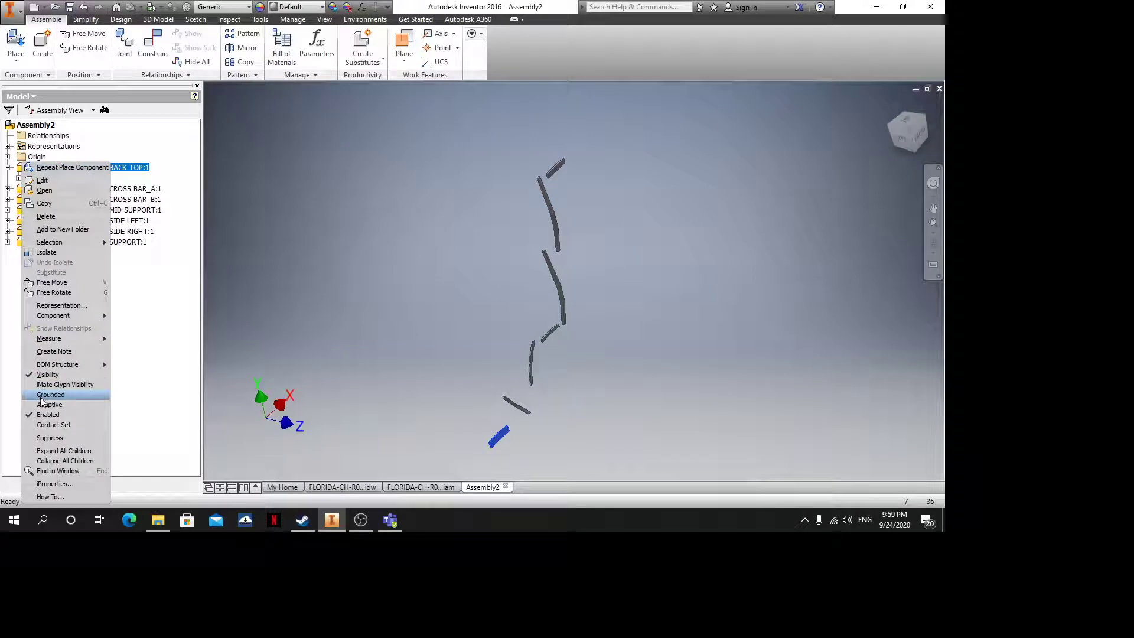
click(338, 296)
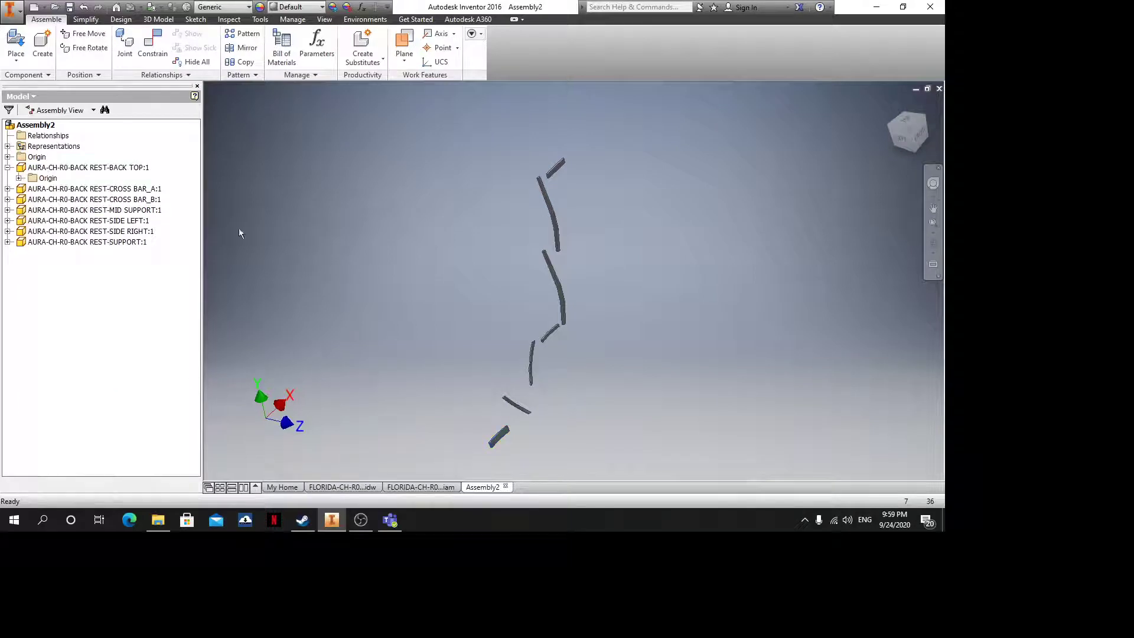
click(9, 168)
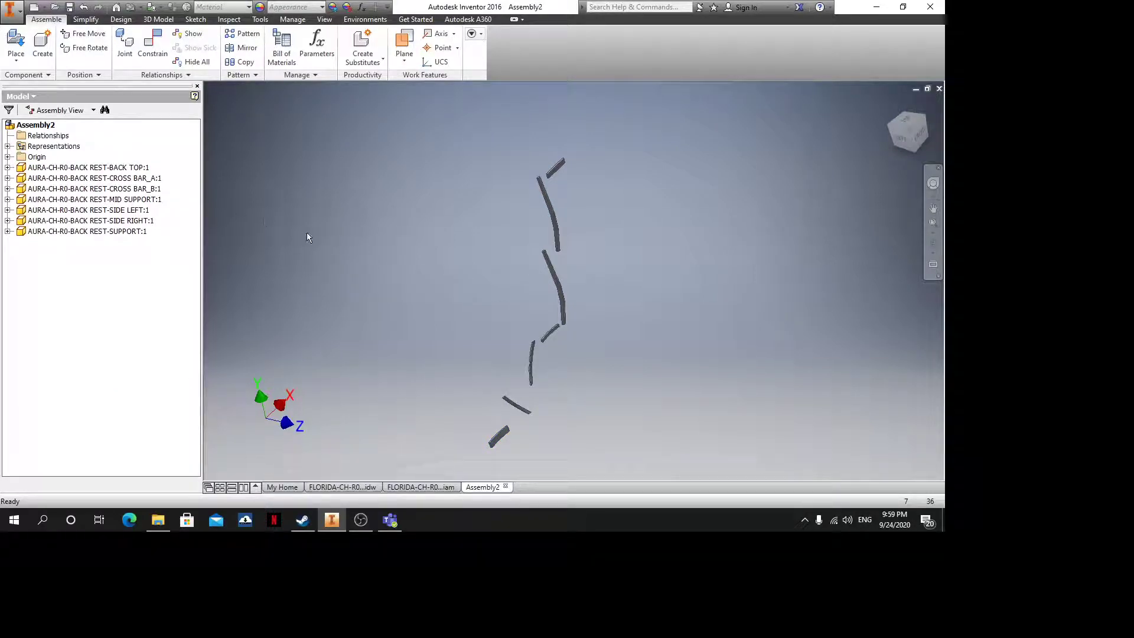
Constrain the BACK TOP part's YZ plane flush with the assembly's origin YZ plane at 0 mm offset
key(c)
click(375, 172)
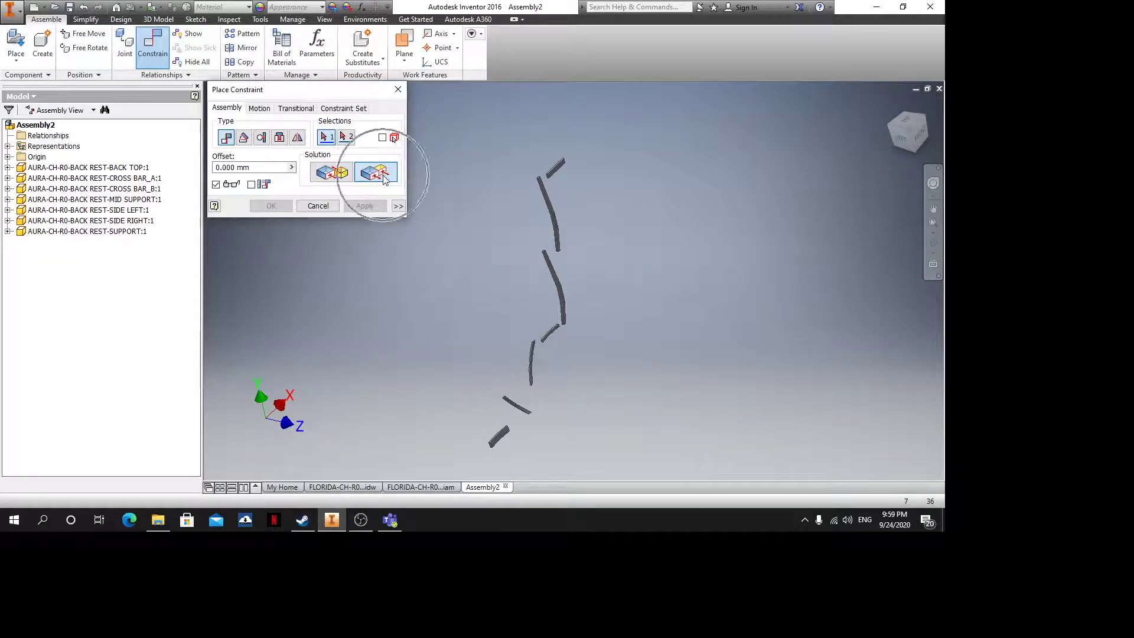
click(8, 157)
click(8, 242)
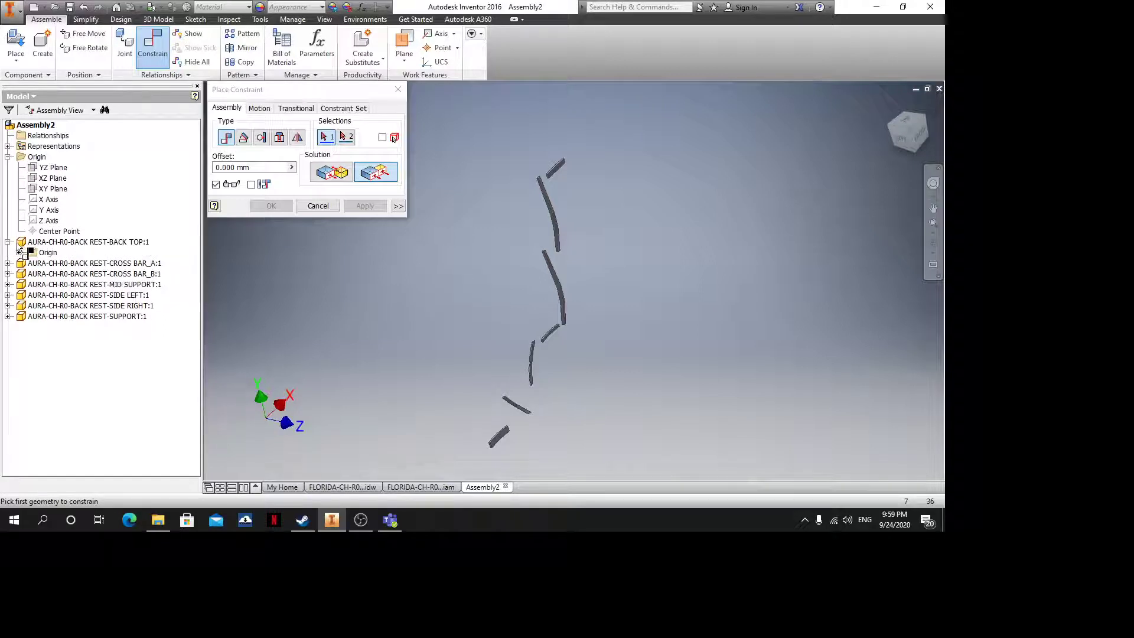
click(19, 252)
click(59, 264)
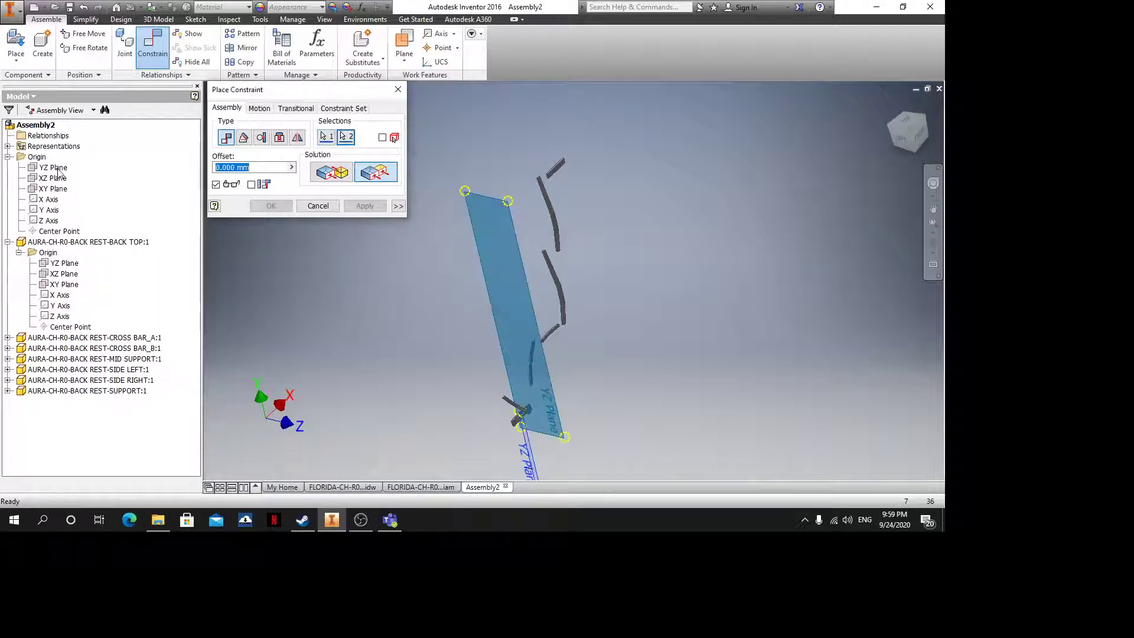
click(59, 170)
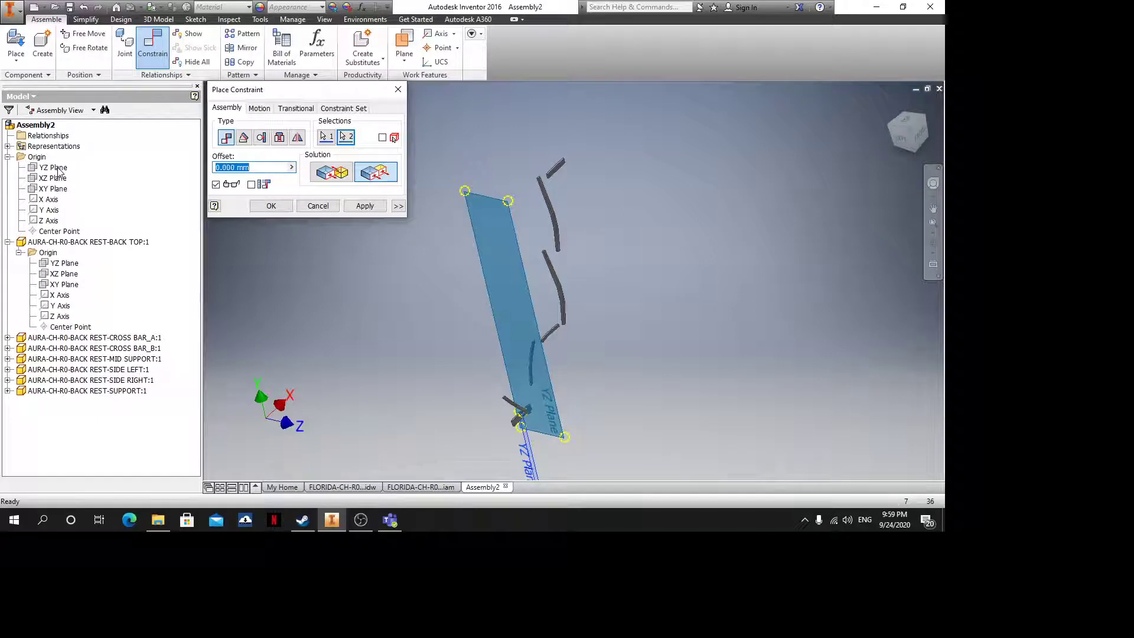
right_click(57, 168)
click(94, 132)
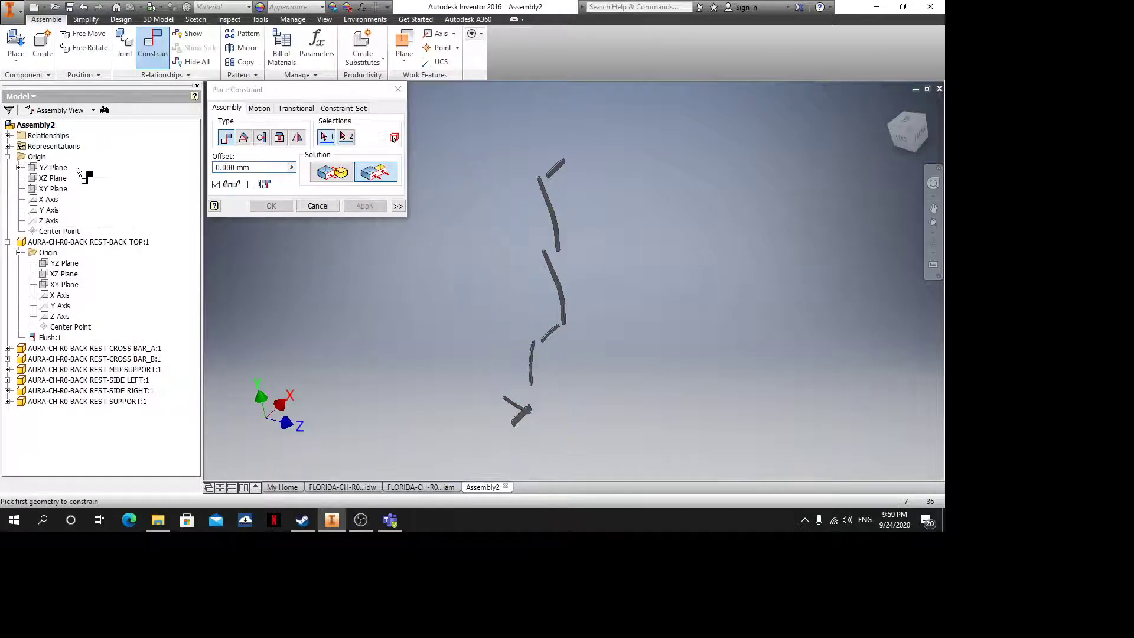
Constrain the BACK TOP part's XZ and XY planes flush with the matching assembly origin planes
click(54, 179)
click(70, 273)
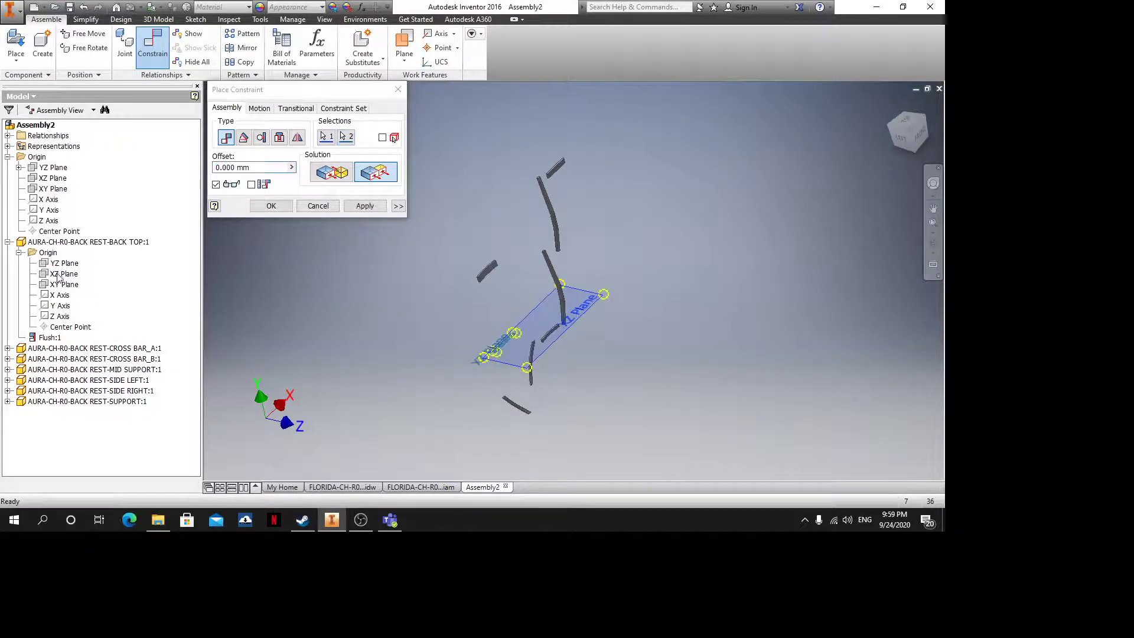
right_click(75, 272)
click(82, 239)
click(53, 188)
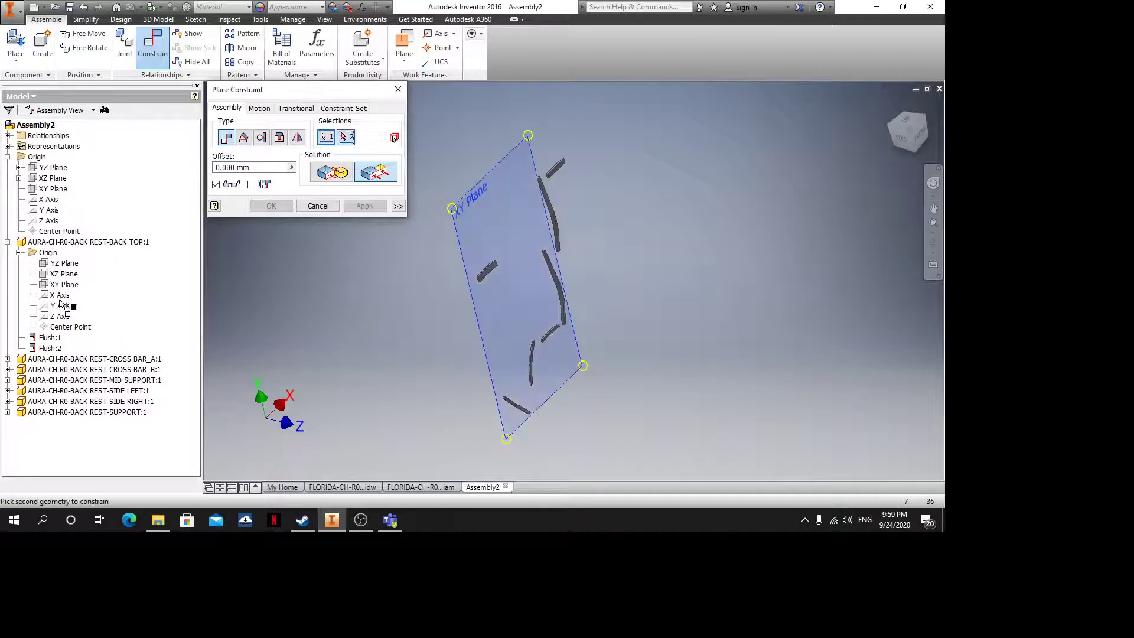
click(53, 284)
right_click(55, 284)
click(62, 251)
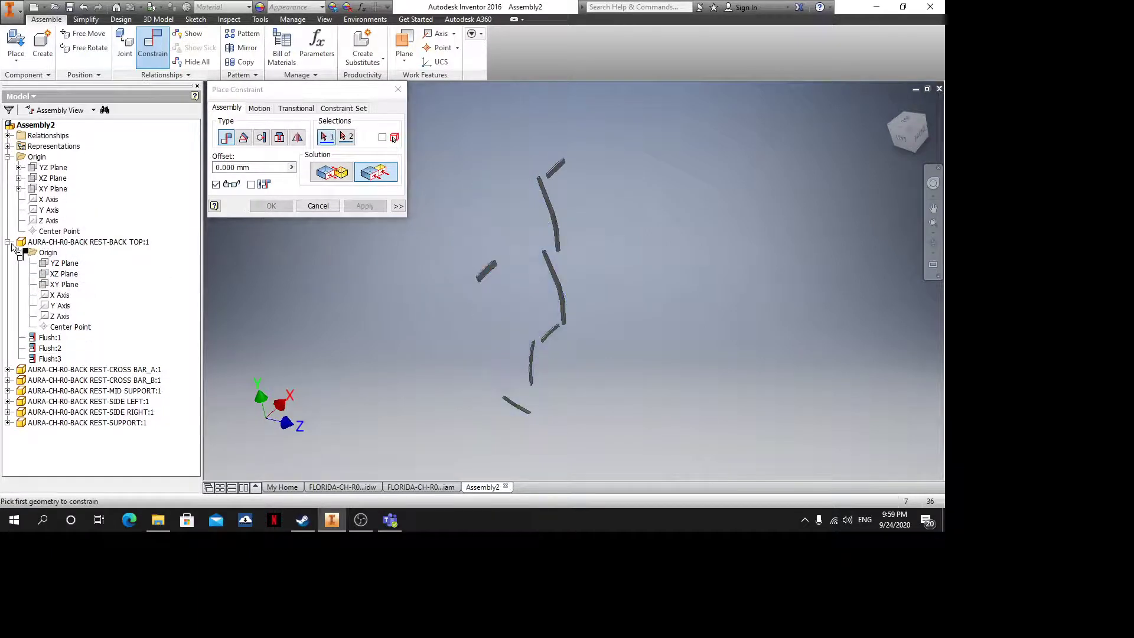
Constrain the CROSS BAR_A part's YZ plane flush with the assembly's origin YZ plane
click(7, 242)
click(8, 252)
click(19, 263)
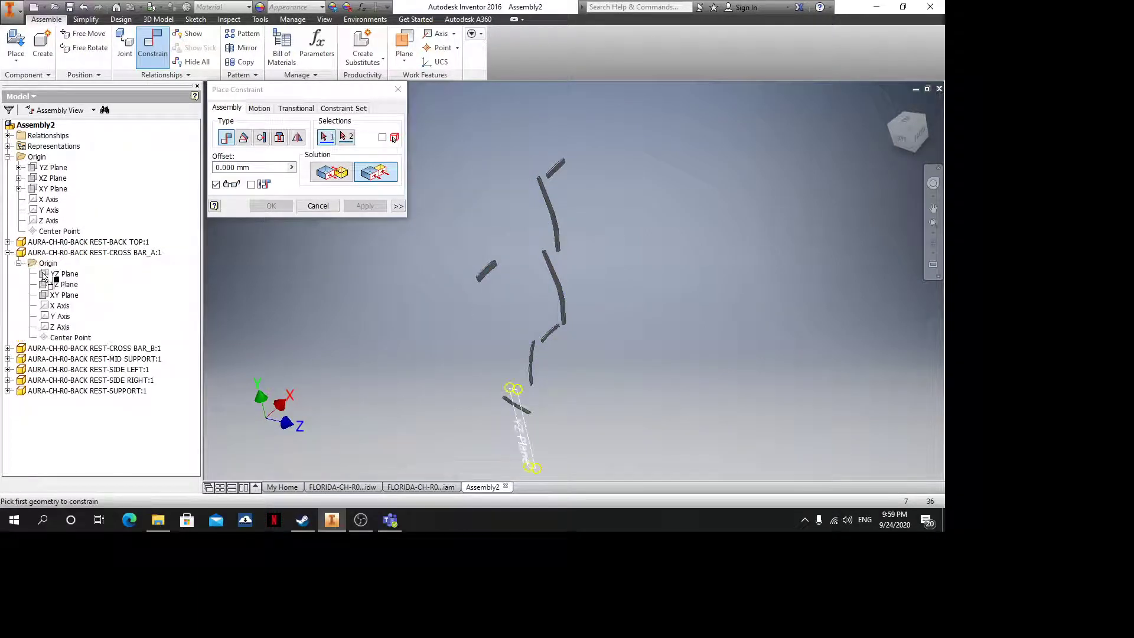
click(43, 274)
click(45, 169)
right_click(45, 169)
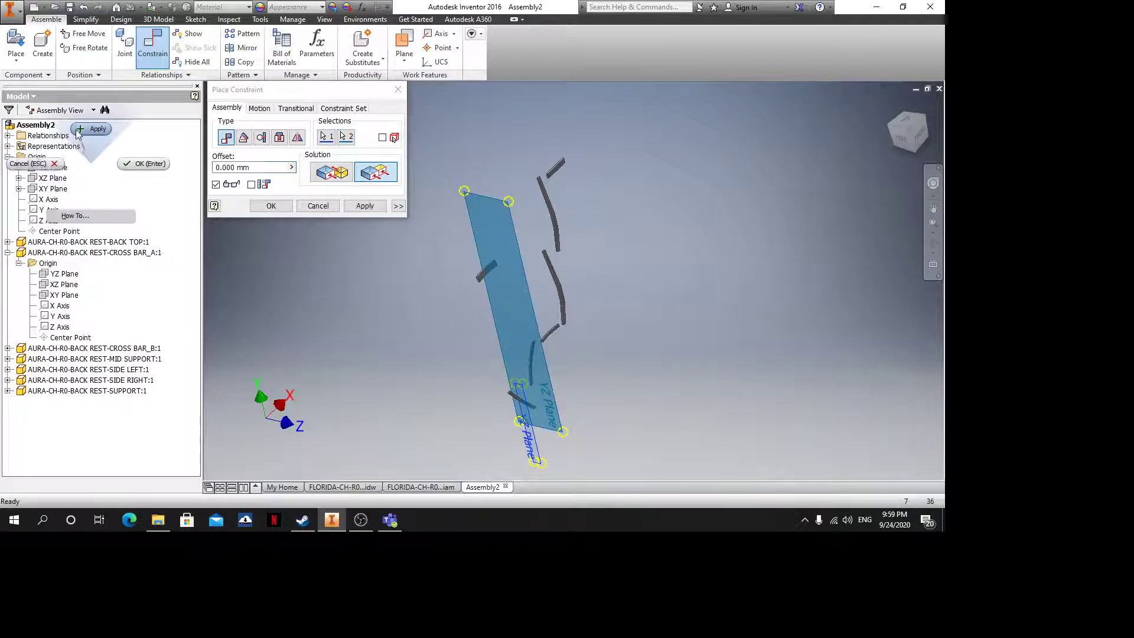
click(75, 129)
Constrain the CROSS BAR_A part's XZ and XY planes flush with the matching assembly origin planes
click(52, 179)
click(57, 286)
right_click(57, 286)
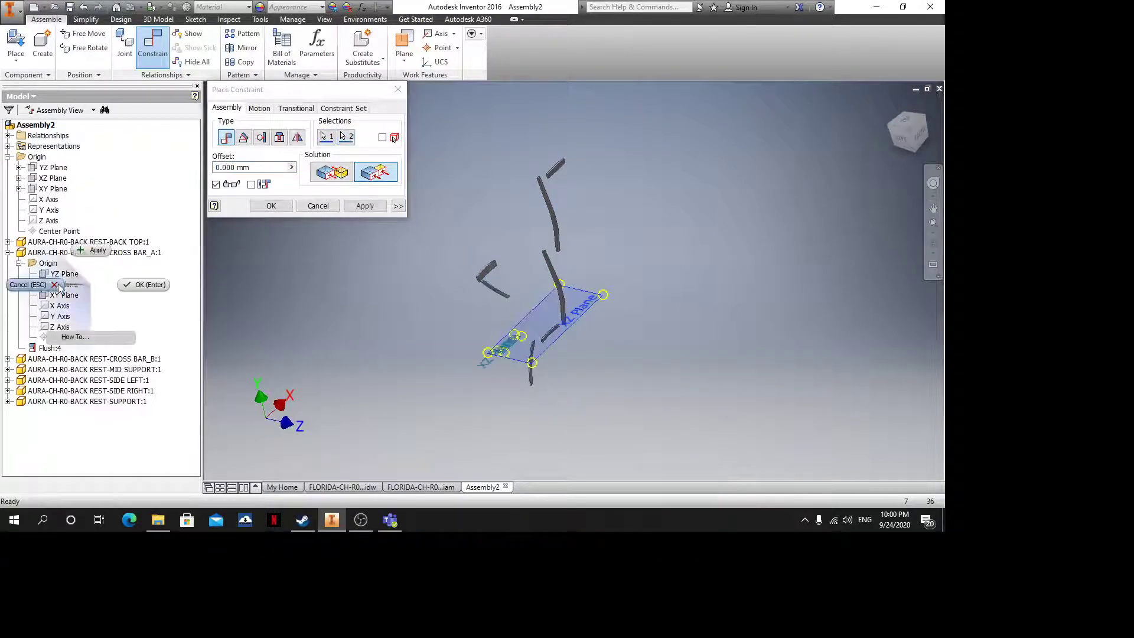
click(68, 254)
click(56, 189)
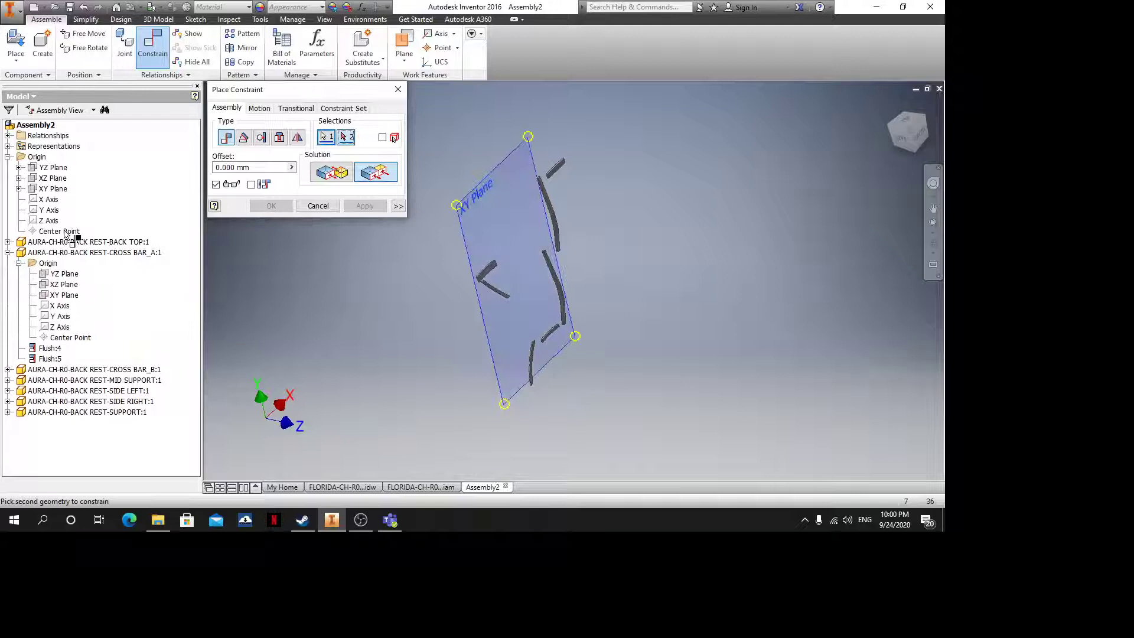
click(64, 295)
right_click(63, 294)
click(75, 262)
Constrain the CROSS BAR_B part's YZ plane flush with the assembly's origin YZ plane
click(8, 252)
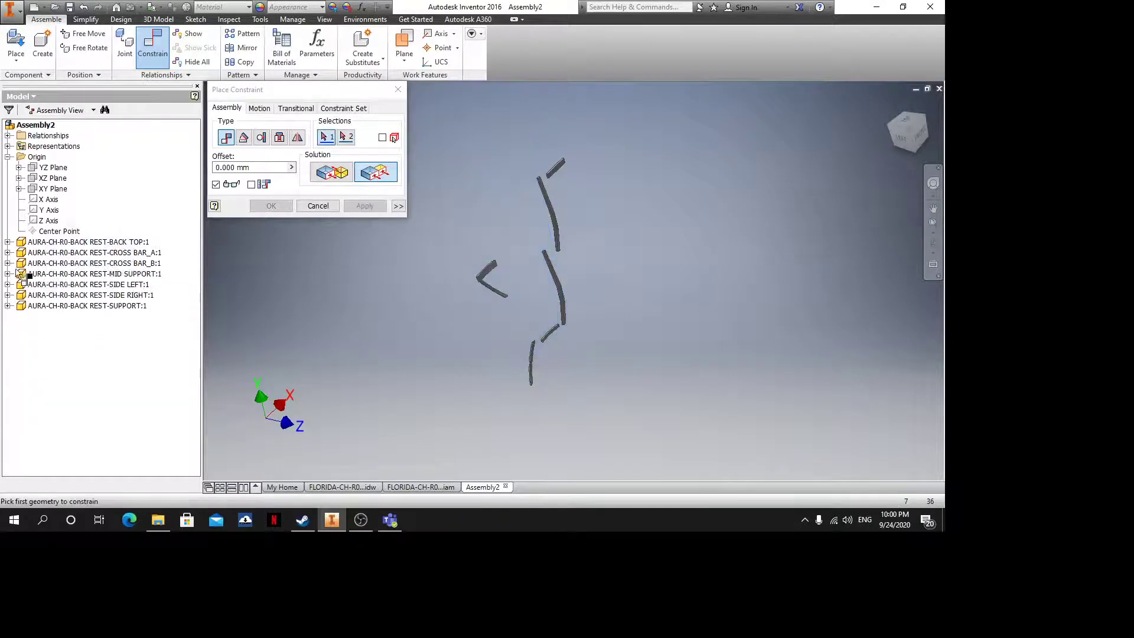
click(8, 263)
click(18, 273)
click(44, 285)
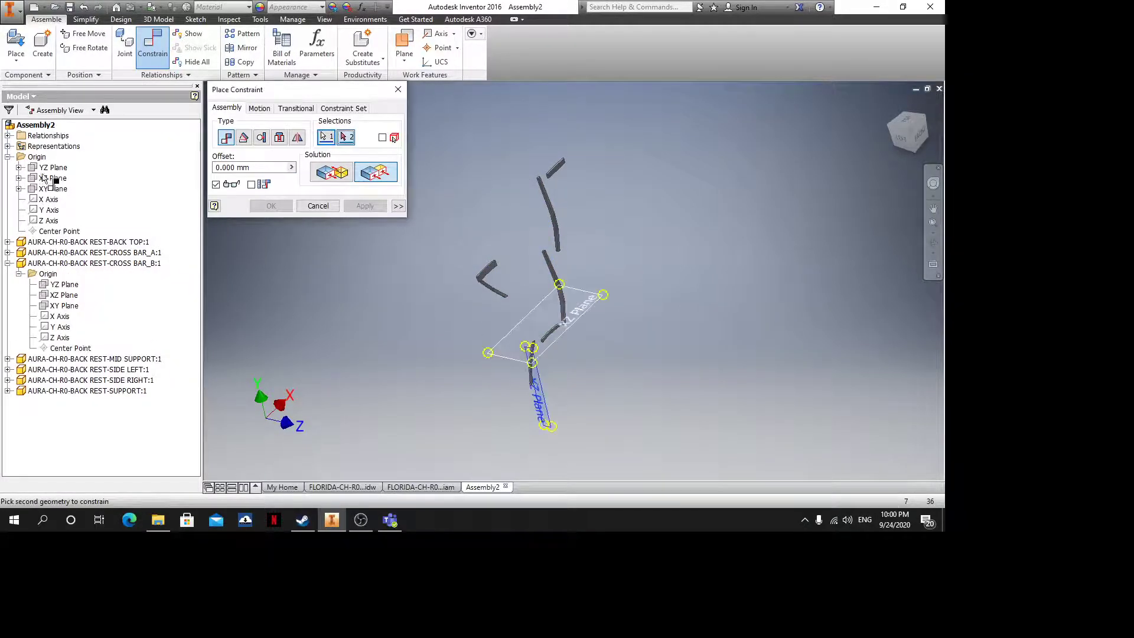
click(45, 167)
right_click(45, 167)
click(90, 131)
Constrain the CROSS BAR_B part's XZ and XY planes flush with the matching assembly origin planes
click(51, 179)
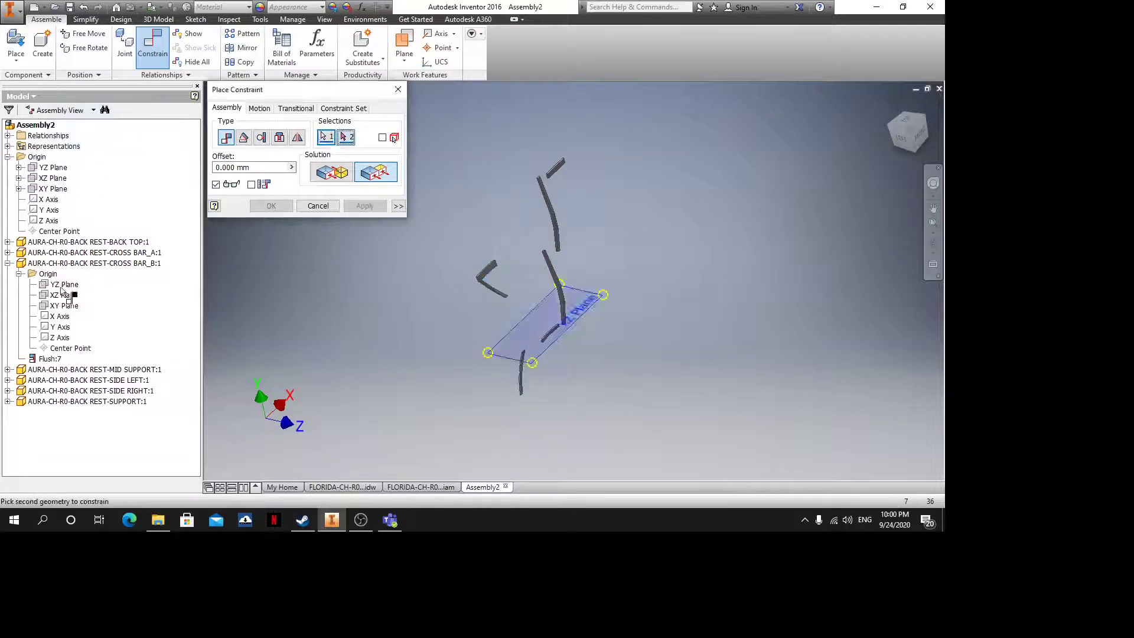
click(52, 296)
right_click(52, 296)
click(89, 261)
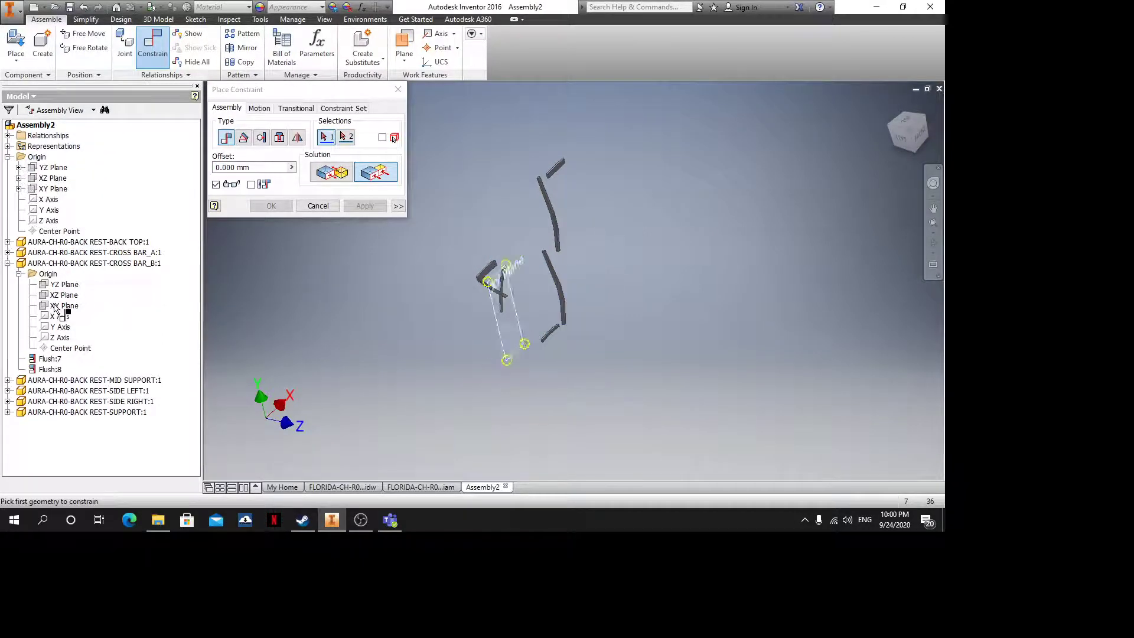
right_click(95, 175)
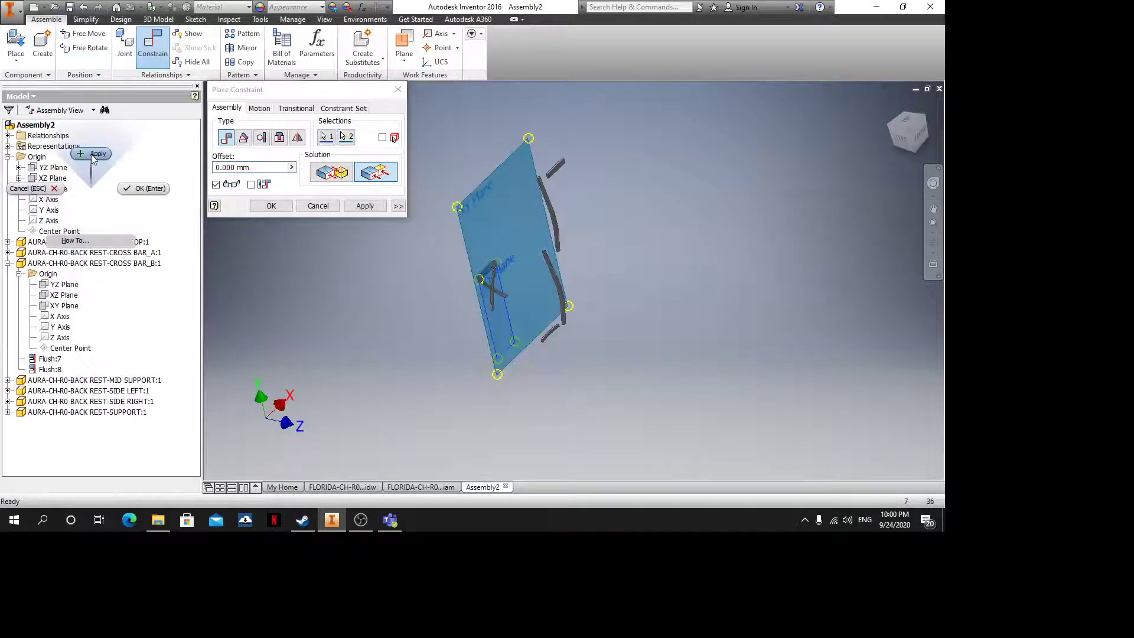
click(92, 154)
Constrain the MID SUPPORT part's YZ plane flush with the assembly's origin YZ plane
click(9, 263)
click(9, 274)
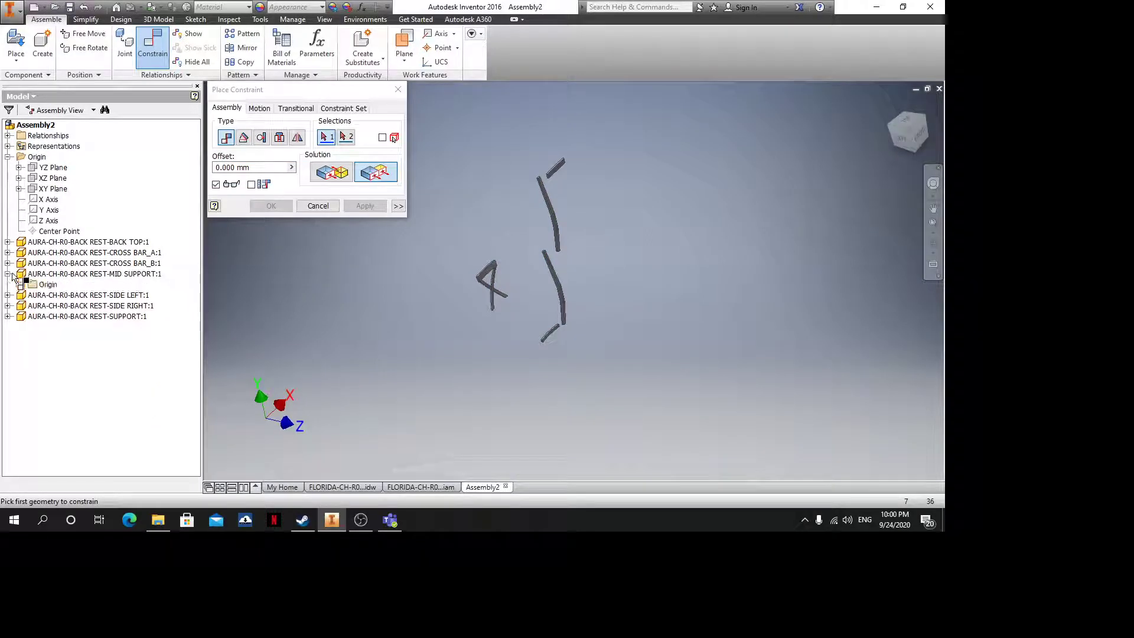
click(19, 284)
click(63, 295)
click(53, 168)
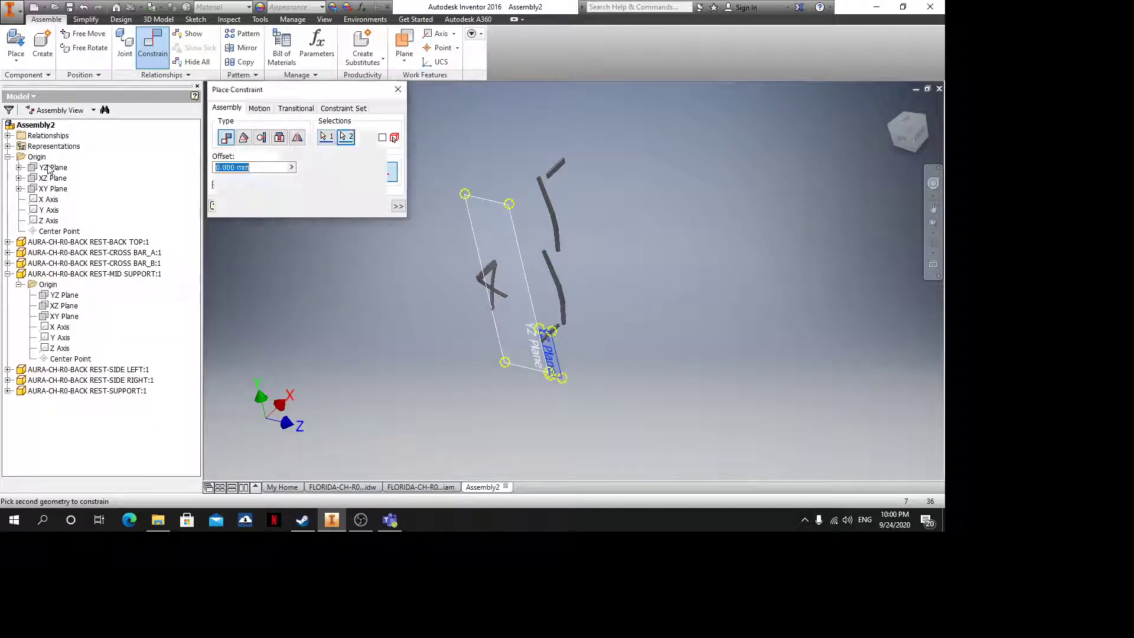
right_click(90, 161)
click(92, 131)
Constrain the MID SUPPORT part's XZ and XY planes flush with the matching assembly origin planes
click(54, 178)
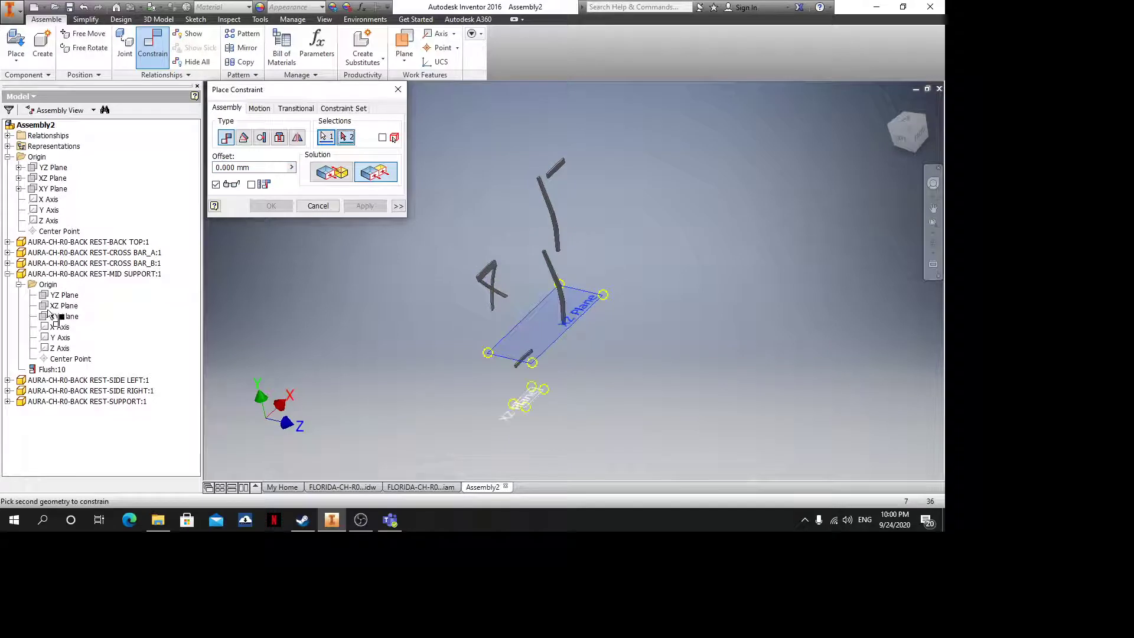
right_click(49, 308)
click(87, 273)
click(57, 191)
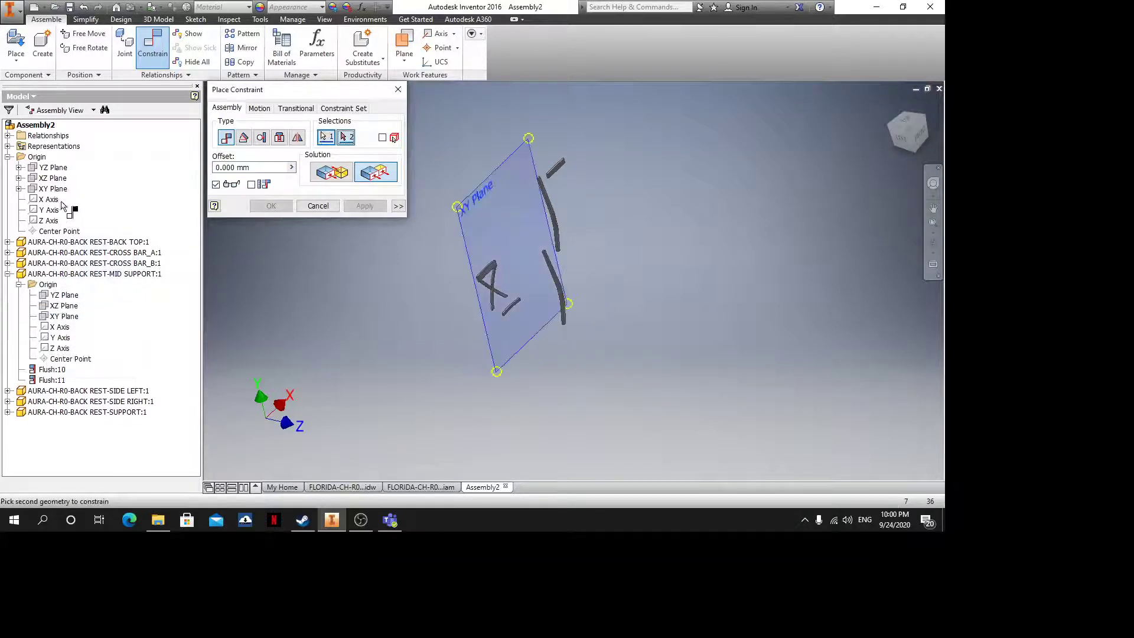
click(56, 317)
right_click(56, 317)
click(86, 282)
Constrain the SIDE LEFT part's YZ plane flush with the assembly's origin YZ plane
click(10, 275)
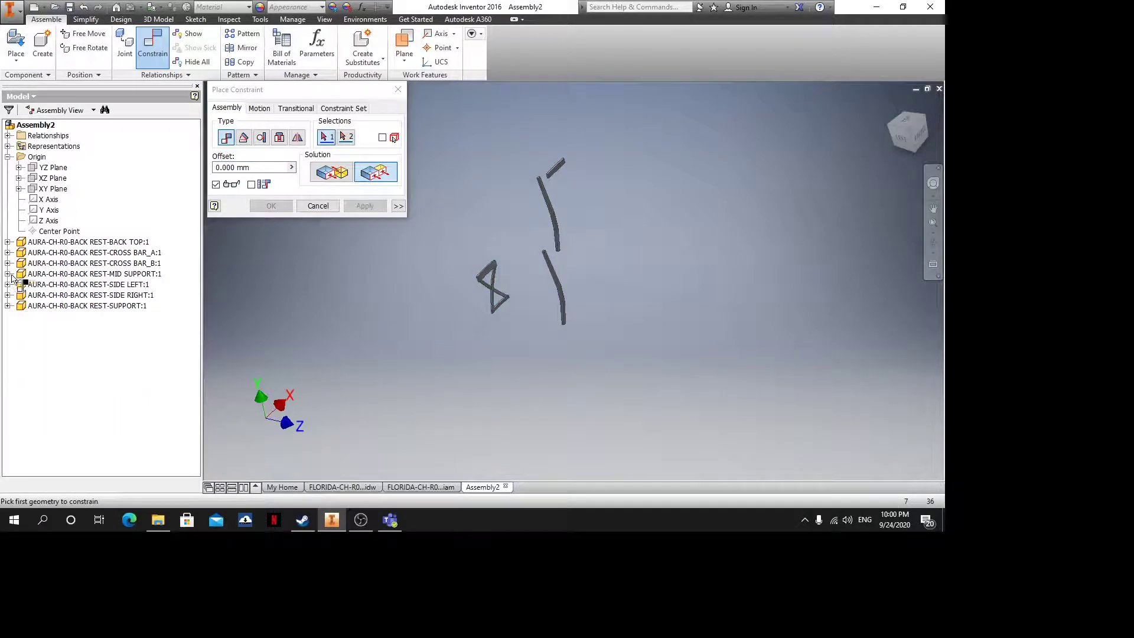
click(7, 284)
click(19, 295)
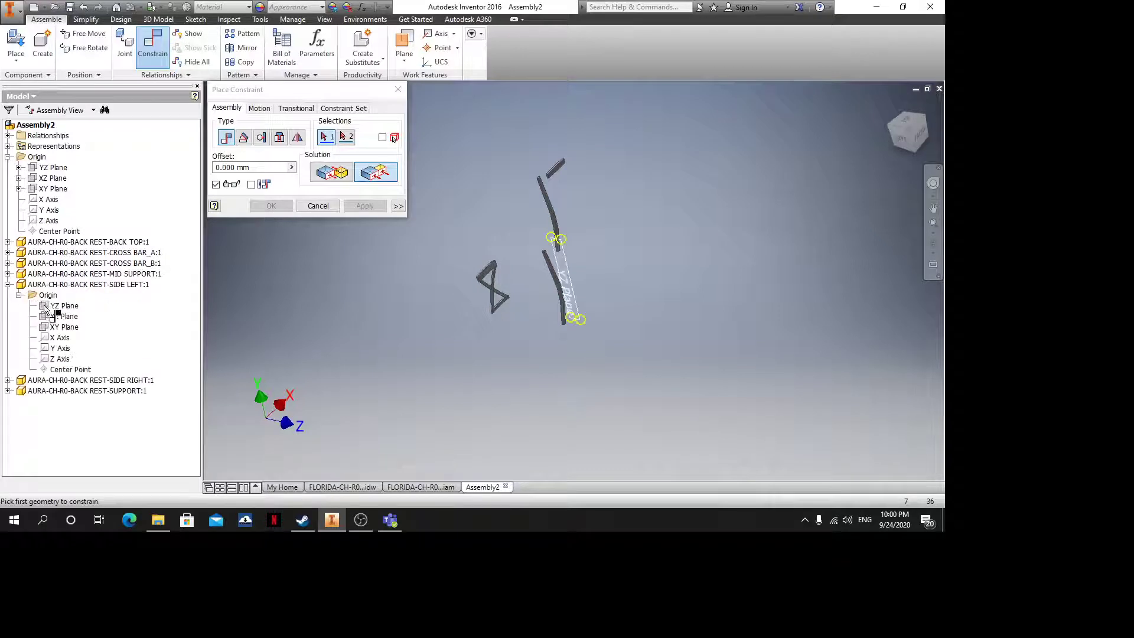
click(59, 306)
click(50, 168)
right_click(50, 168)
click(92, 133)
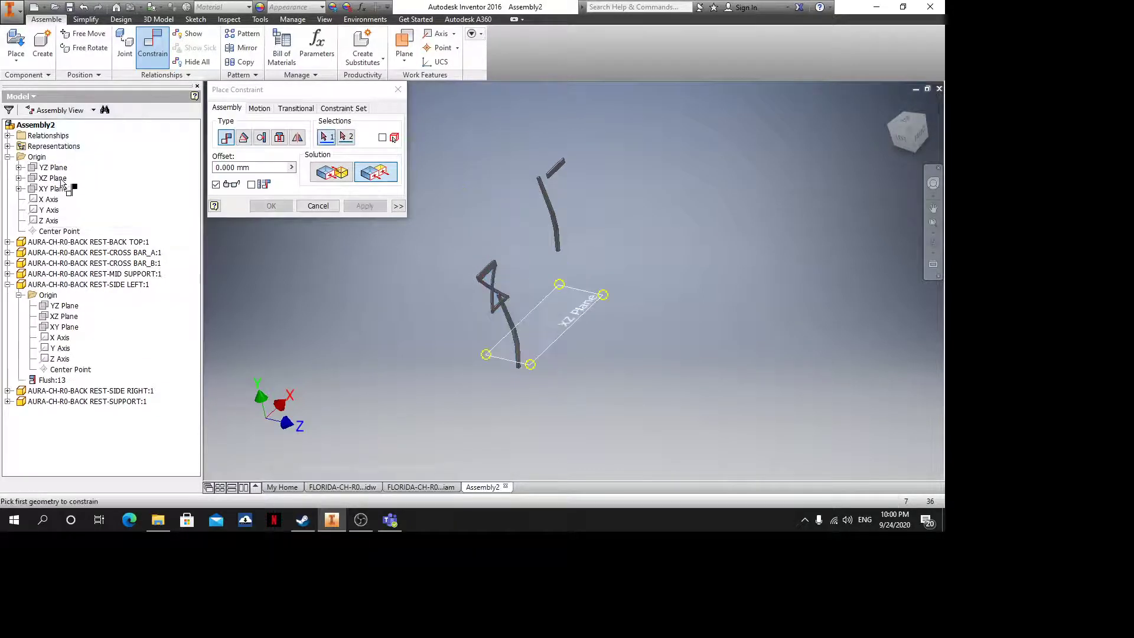
Constrain the SIDE LEFT part's XZ and XY planes flush with the matching assembly origin planes
click(58, 179)
click(59, 326)
right_click(59, 325)
click(59, 289)
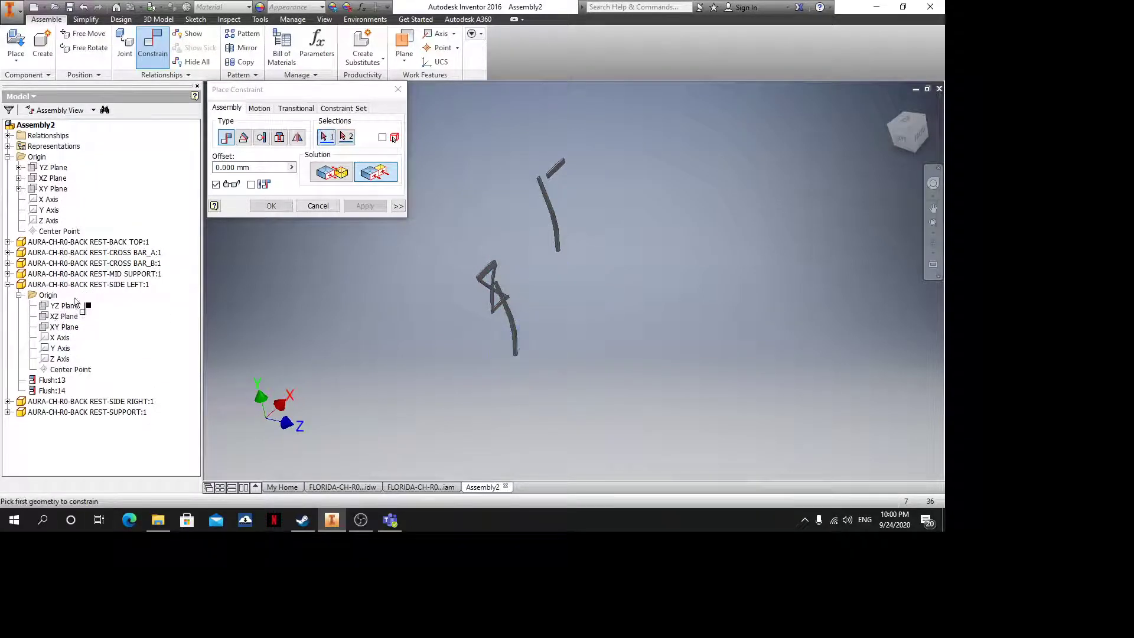
click(56, 327)
click(56, 189)
right_click(56, 189)
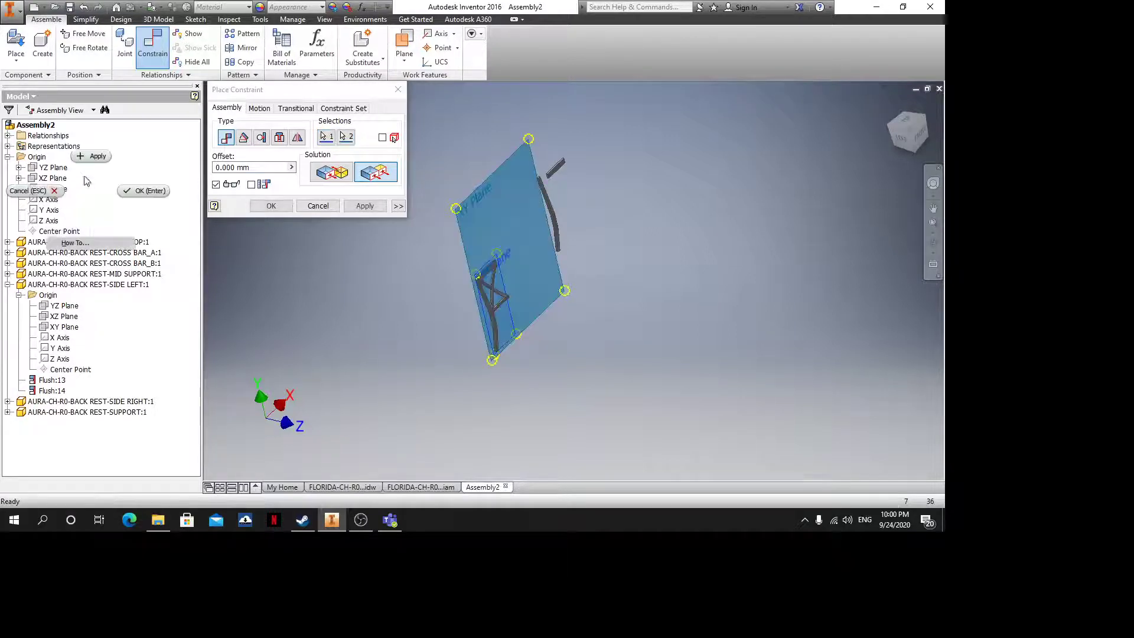
click(86, 158)
Constrain the SIDE RIGHT part's YZ plane flush with the assembly's origin YZ plane
click(8, 284)
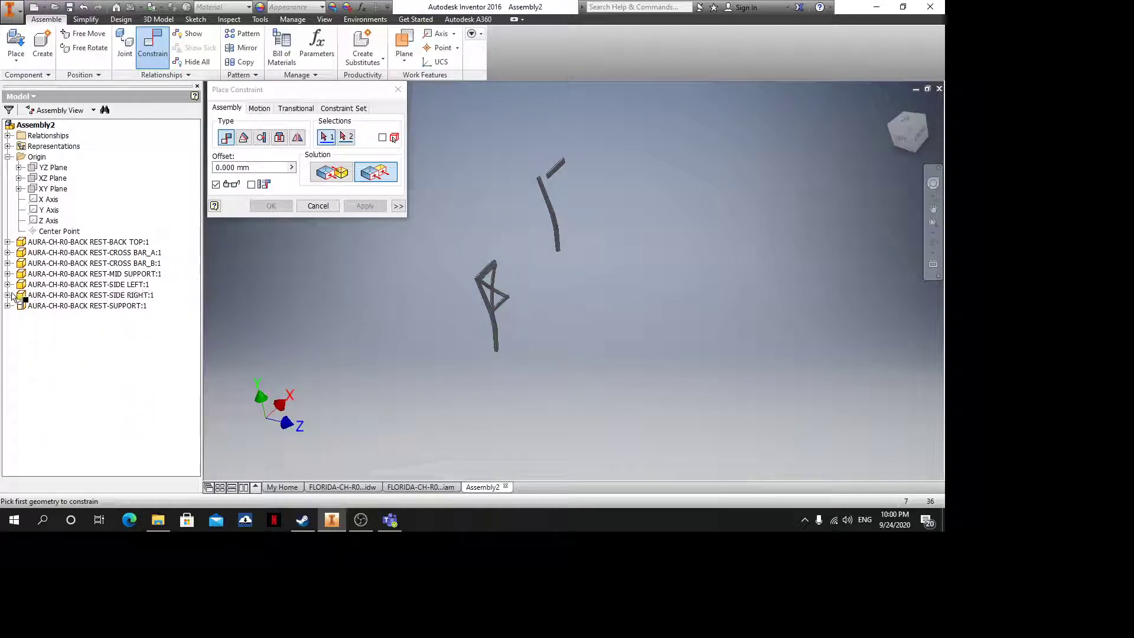
click(8, 295)
click(18, 305)
click(64, 316)
click(47, 189)
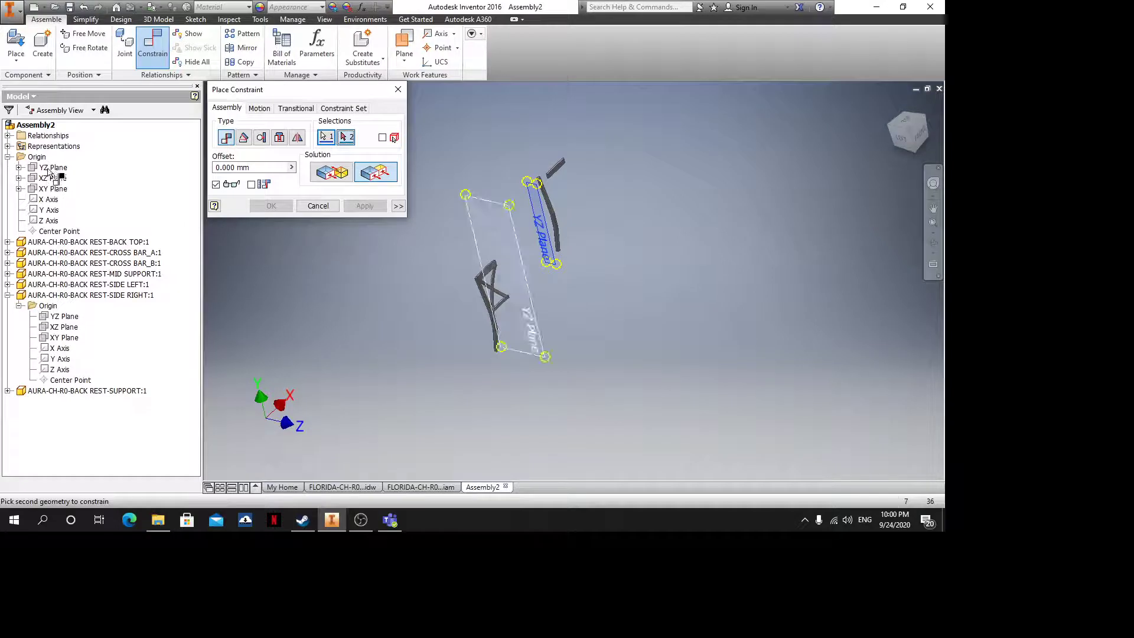
right_click(53, 188)
click(83, 136)
Constrain the SIDE RIGHT part's XZ and XY planes flush with the matching assembly origin planes
click(52, 178)
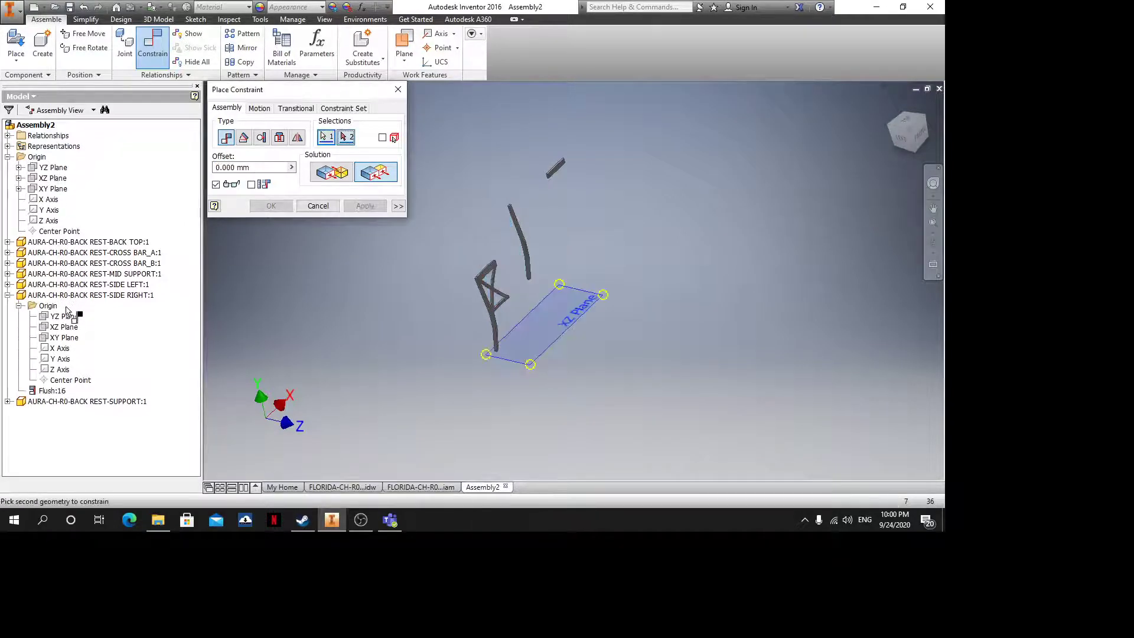
click(64, 326)
right_click(88, 326)
click(89, 294)
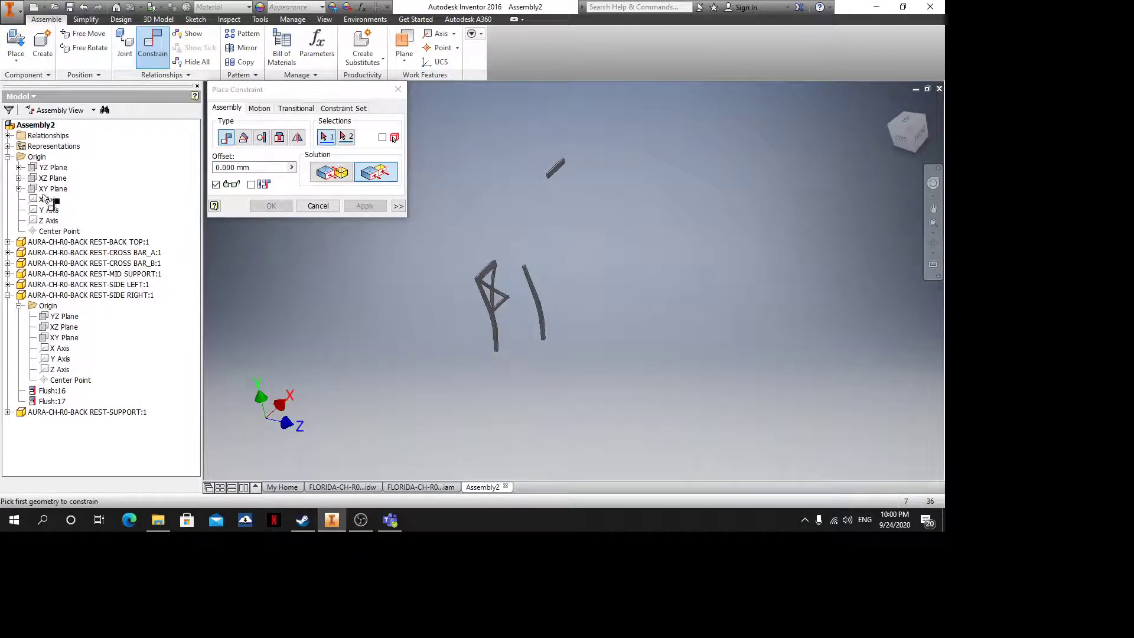
click(52, 189)
right_click(51, 338)
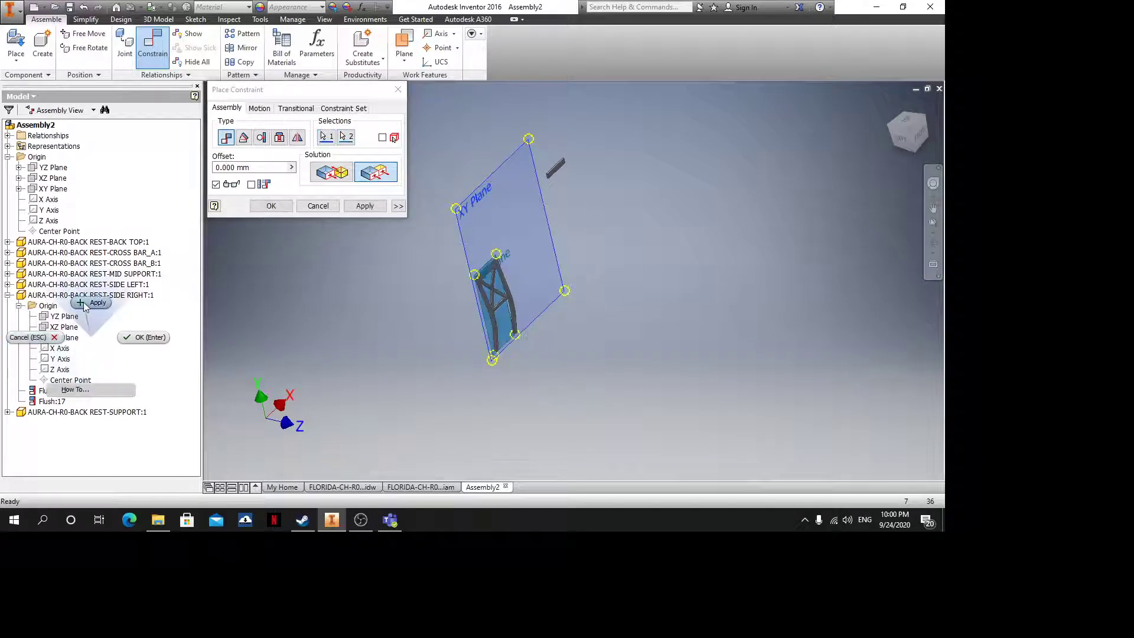
click(88, 304)
Constrain the BACK REST-SUPPORT part's YZ plane flush with the assembly's origin YZ plane
click(8, 295)
click(8, 305)
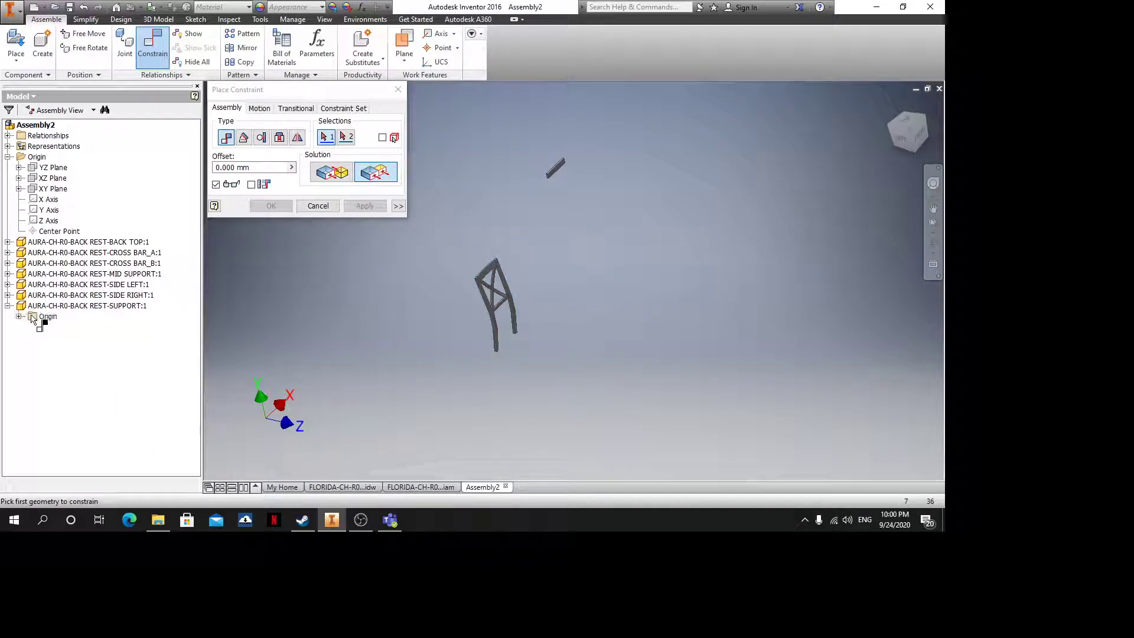
click(19, 316)
click(42, 326)
click(52, 168)
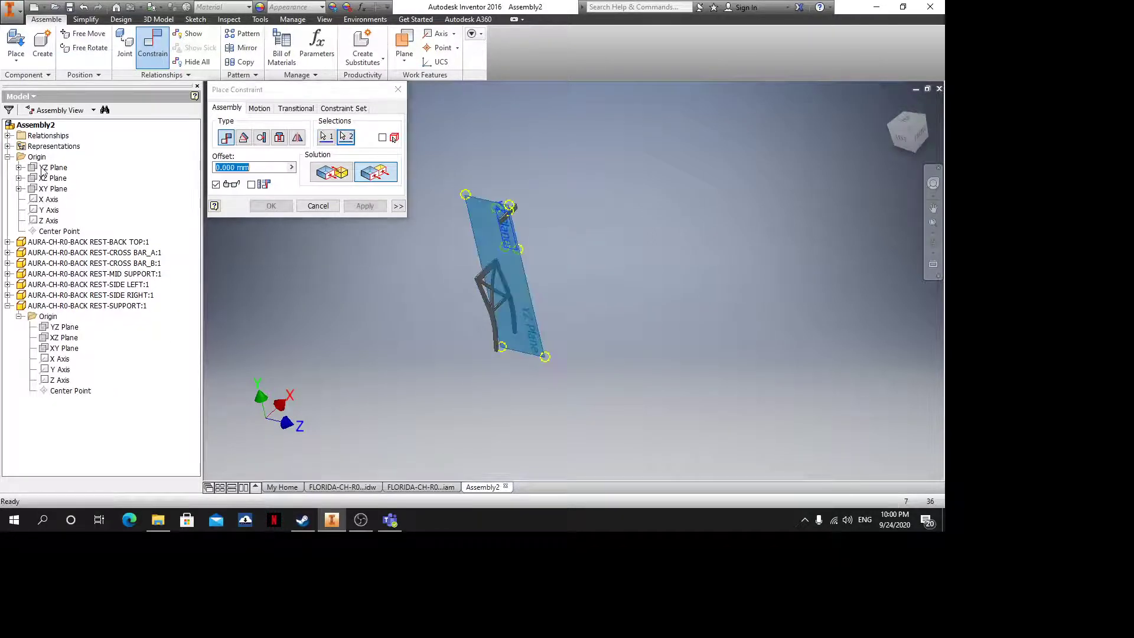
right_click(53, 168)
click(90, 133)
Constrain the BACK REST-SUPPORT part's XZ and XY planes flush with the matching assembly origin planes and end constraint placement
click(56, 179)
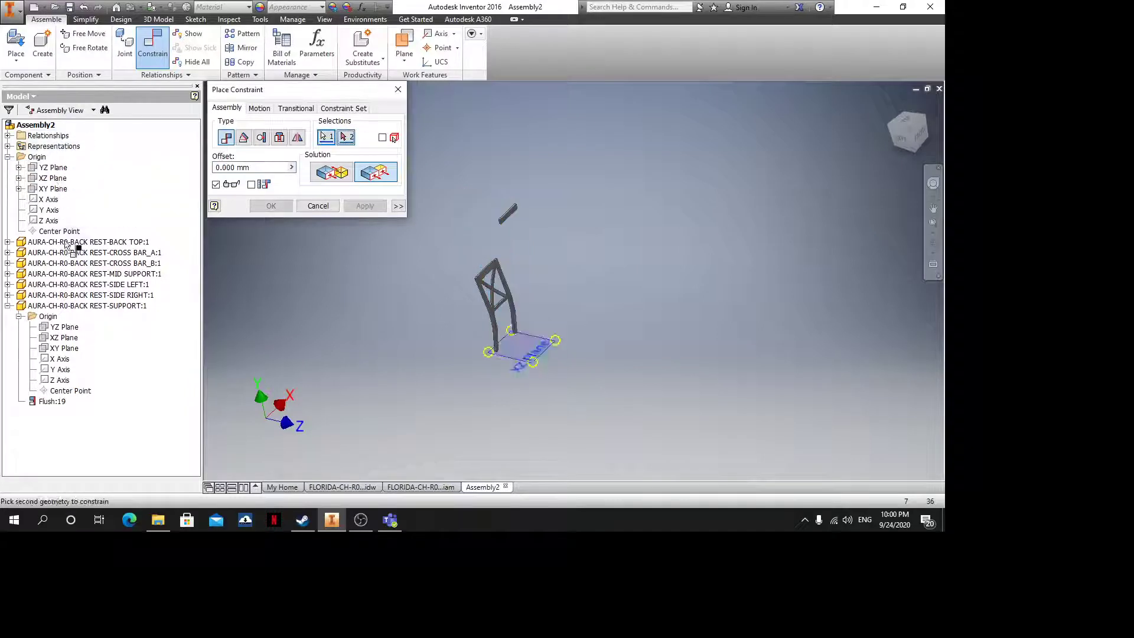
click(45, 337)
right_click(45, 338)
click(89, 302)
click(58, 347)
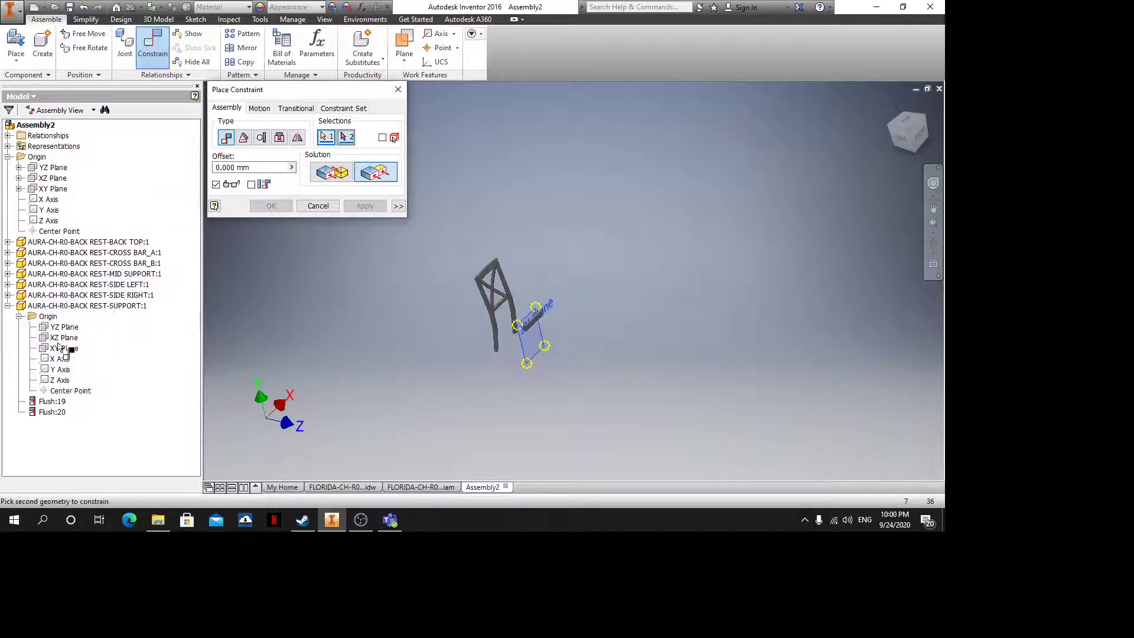
click(56, 191)
right_click(56, 191)
click(93, 157)
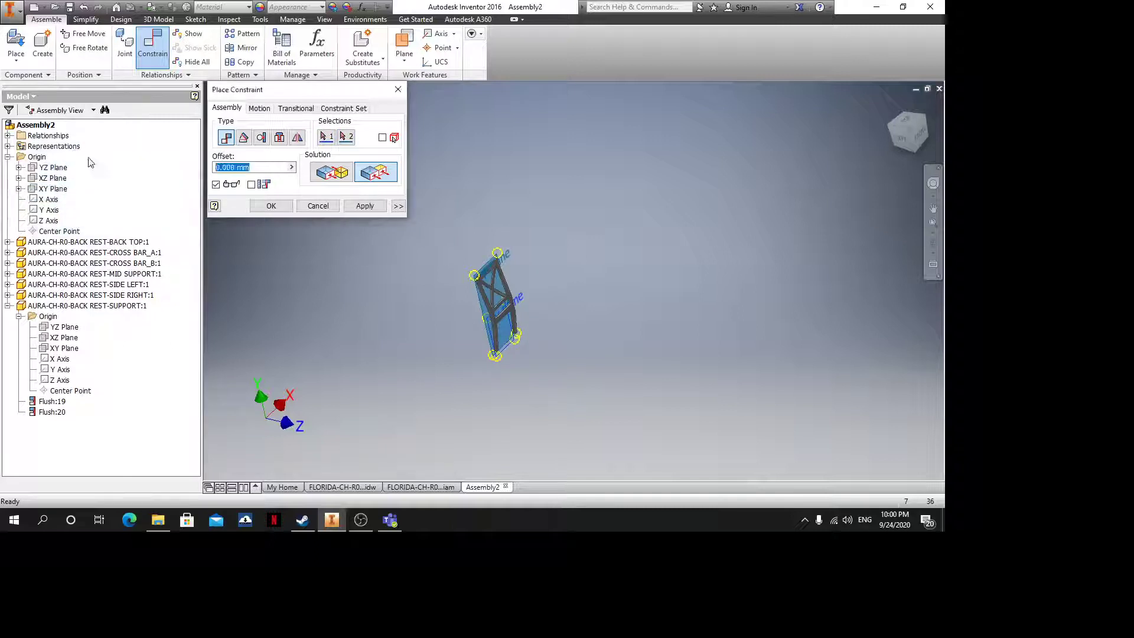
click(7, 157)
click(8, 230)
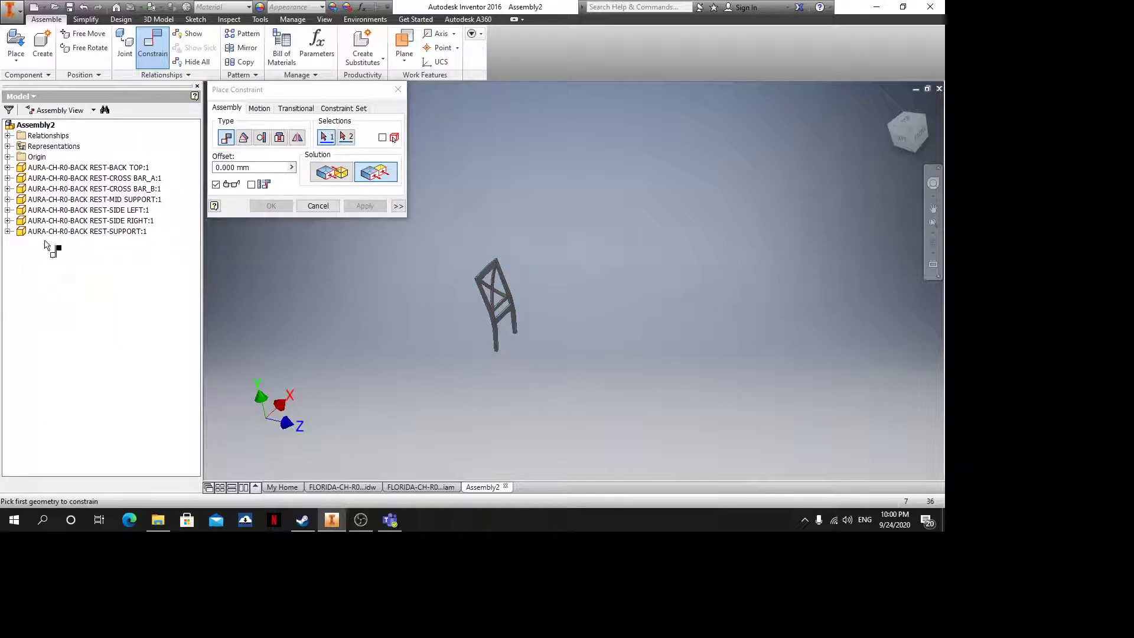
key(Escape)
Inspect the assembled back rest from several sides and try moving its parts to check that they are fully constrained
scroll(493, 329, down, 5)
scroll(550, 342, up, 3)
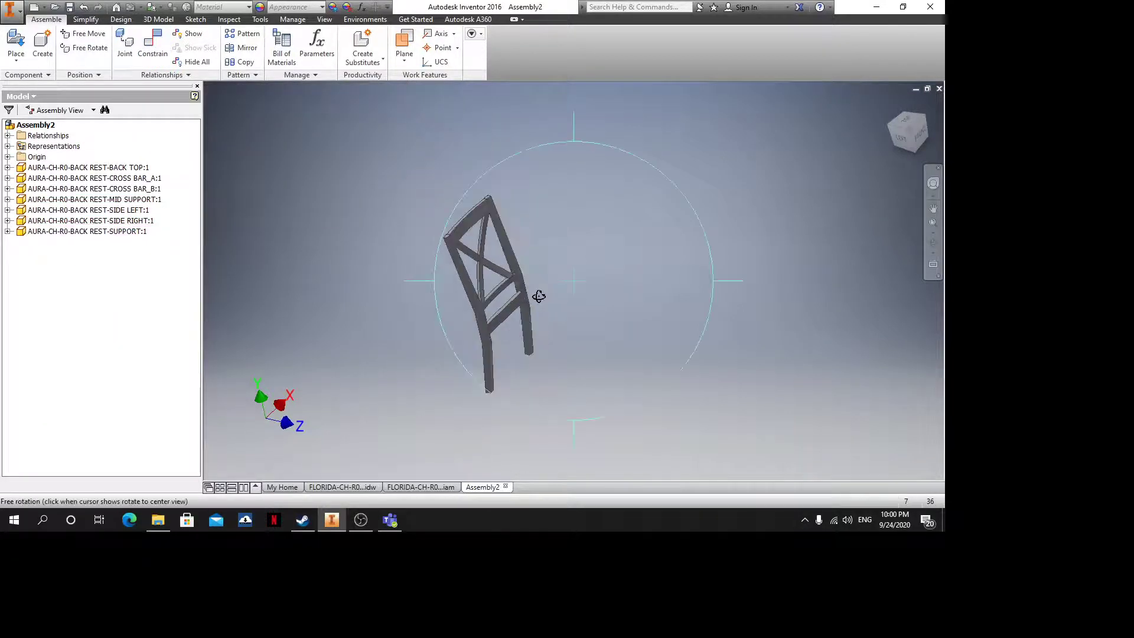
shift+middle_drag(536, 295, 534, 220)
click(513, 251)
drag(511, 265, 511, 307)
drag(502, 292, 455, 336)
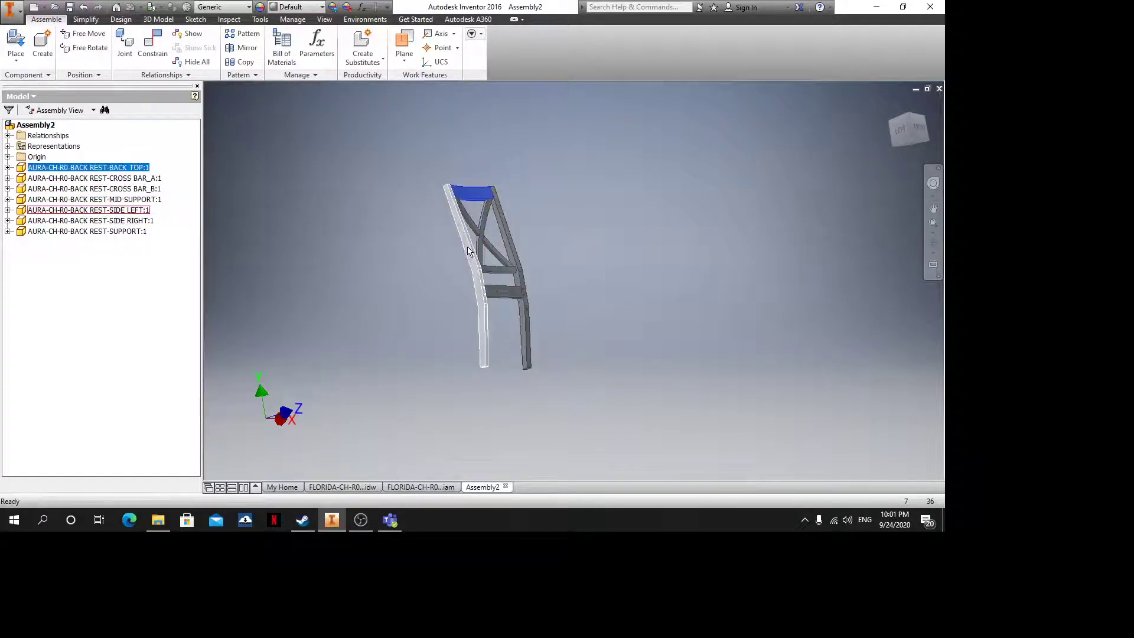
drag(527, 341, 570, 358)
scroll(526, 330, down, 3)
scroll(519, 310, up, 3)
key(F4)
shift+middle_drag(516, 306, 340, 366)
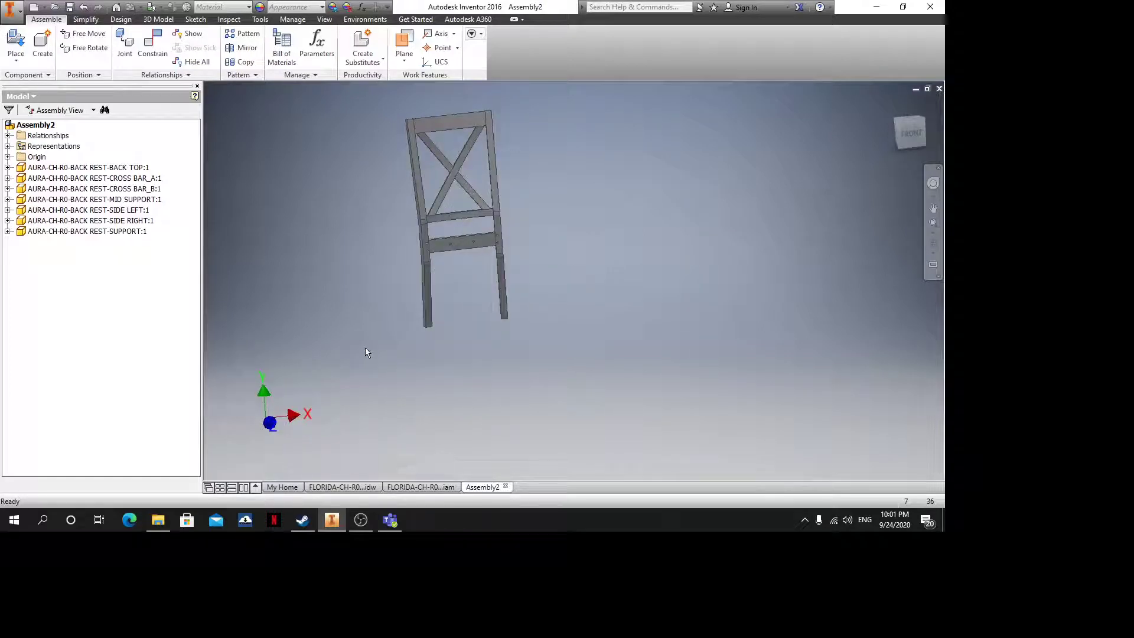
scroll(408, 231, down, 5)
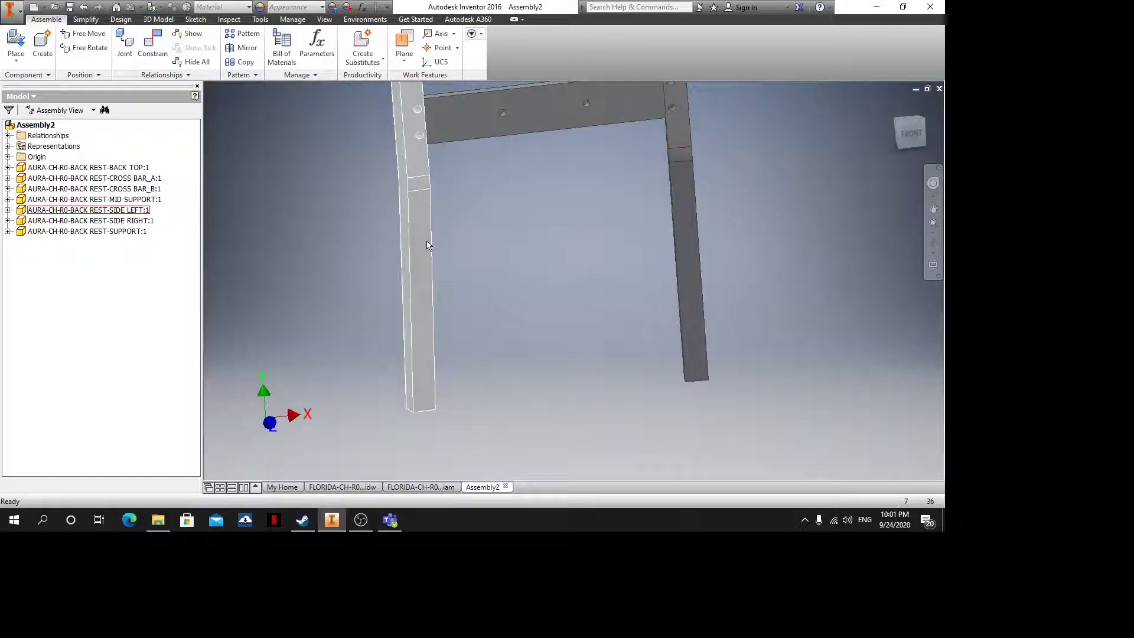
Open the part file FLORIDA-CH-R0-BACK REST FRAME-MASTER.ipt from the FLORIDA CHAIR folder
scroll(422, 252, up, 5)
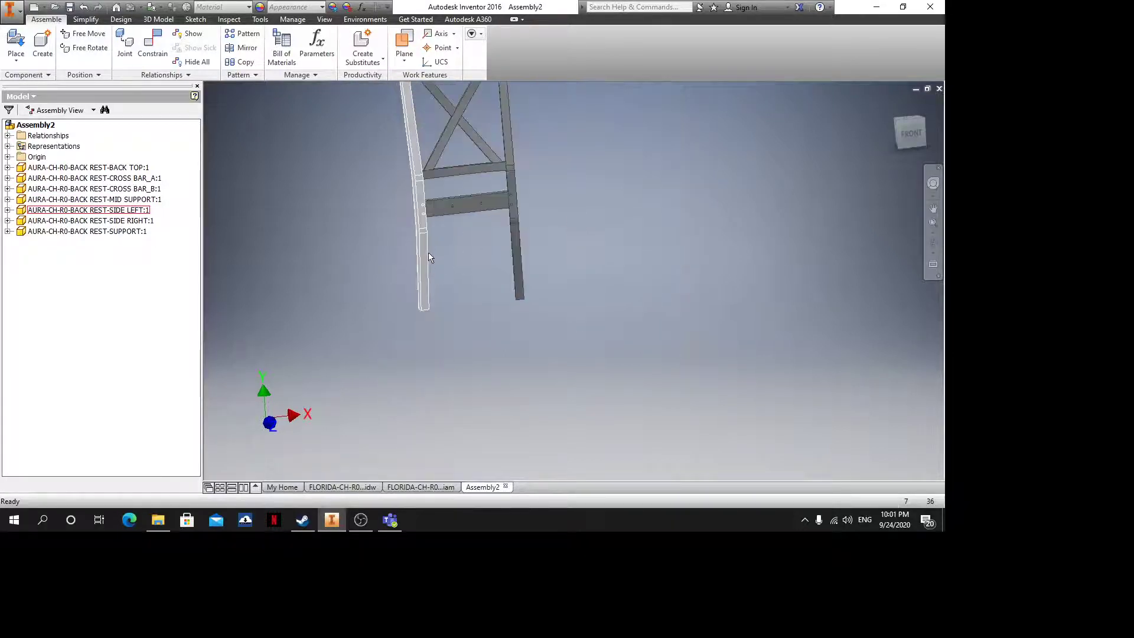
middle_drag(430, 260, 437, 300)
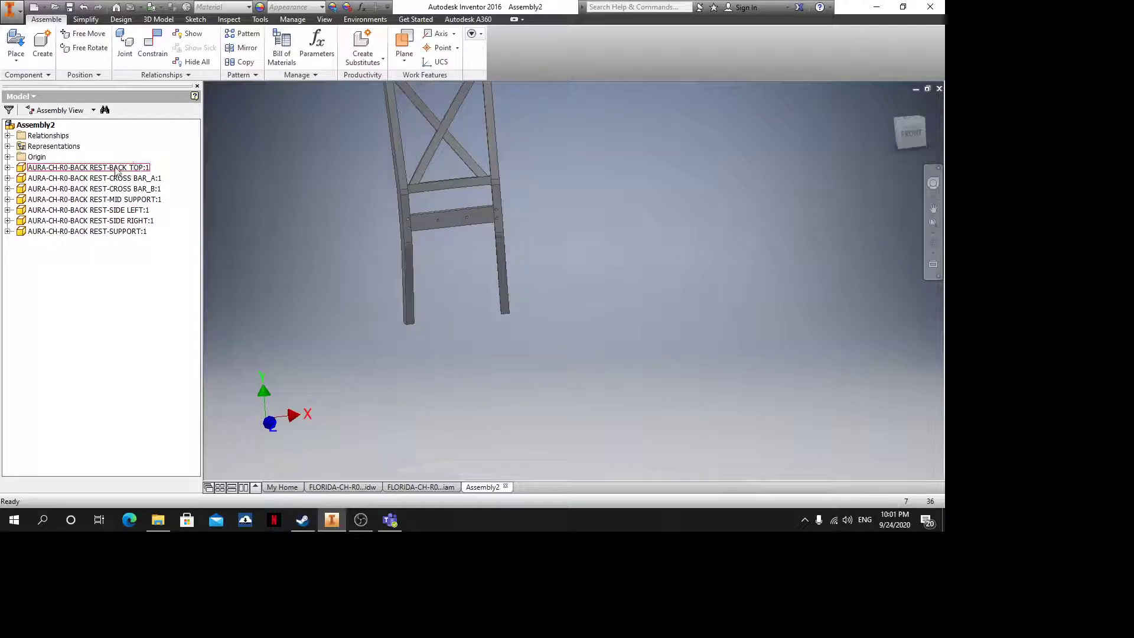
right_click(118, 170)
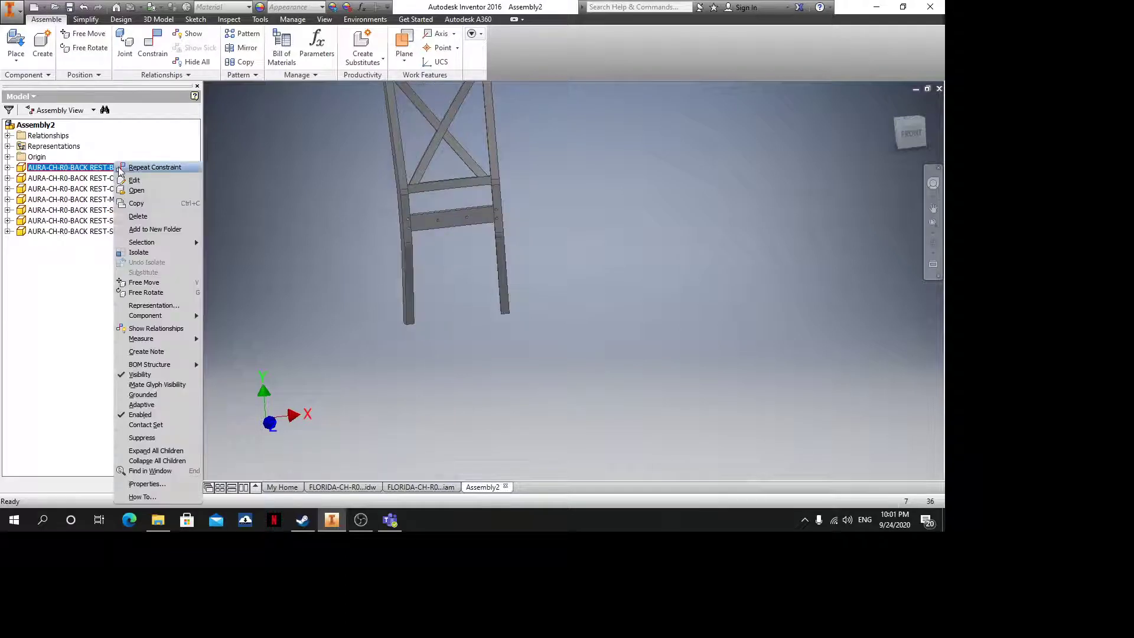
click(57, 9)
click(53, 6)
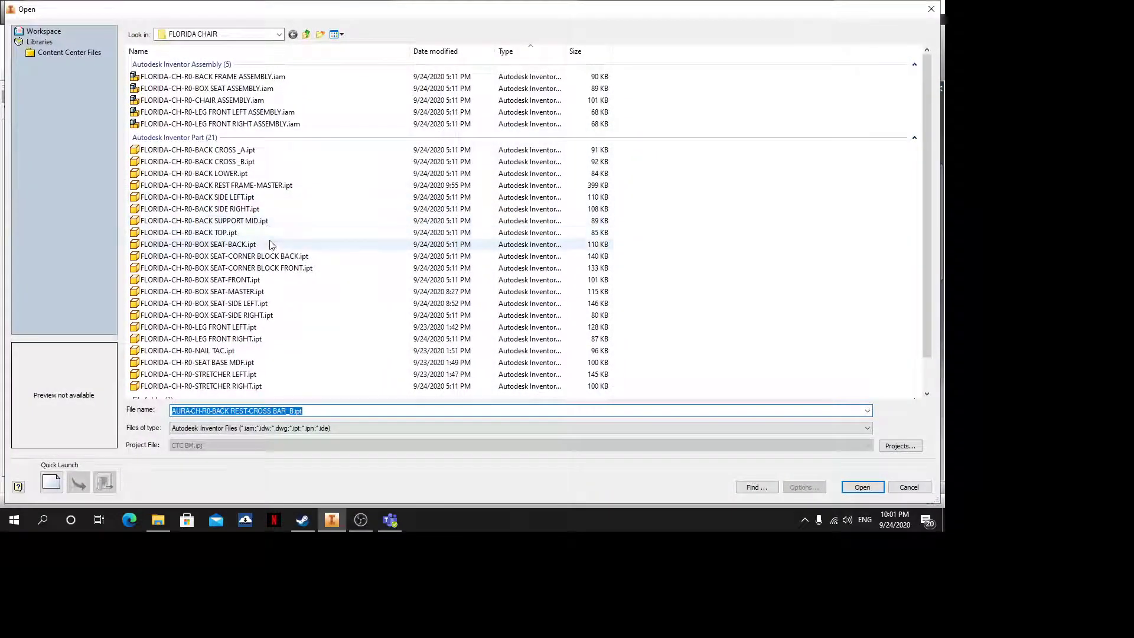
click(225, 185)
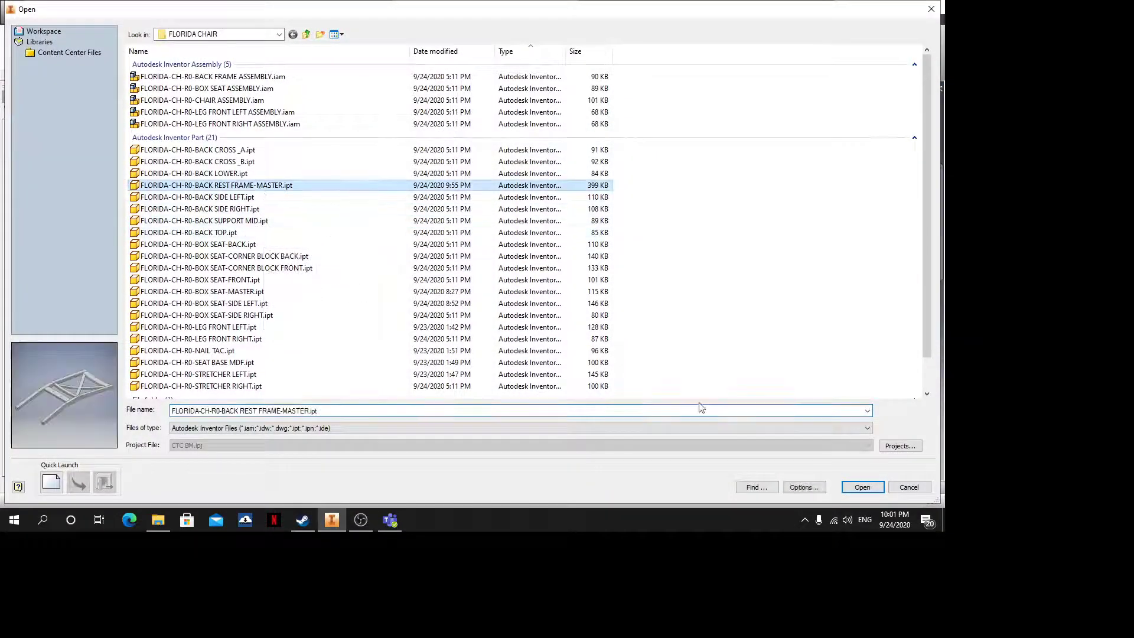
click(861, 486)
Turn on the visibility of Work Plane1 at the lower cross rail
middle_drag(445, 286, 417, 208)
shift+middle_drag(524, 316, 574, 459)
middle_drag(622, 423, 612, 366)
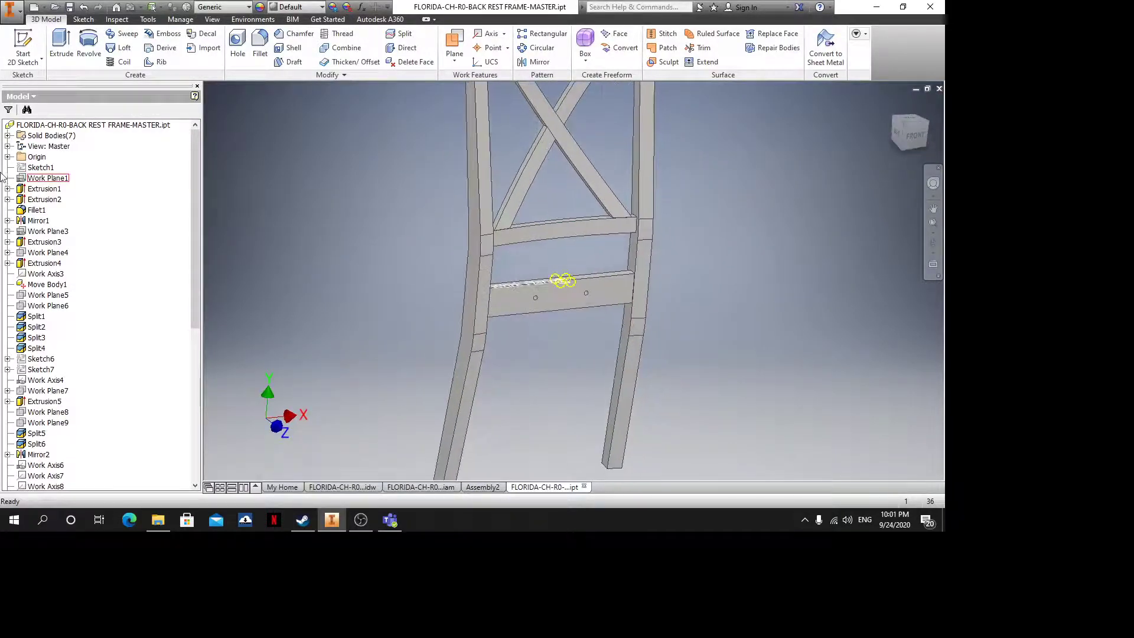
click(31, 179)
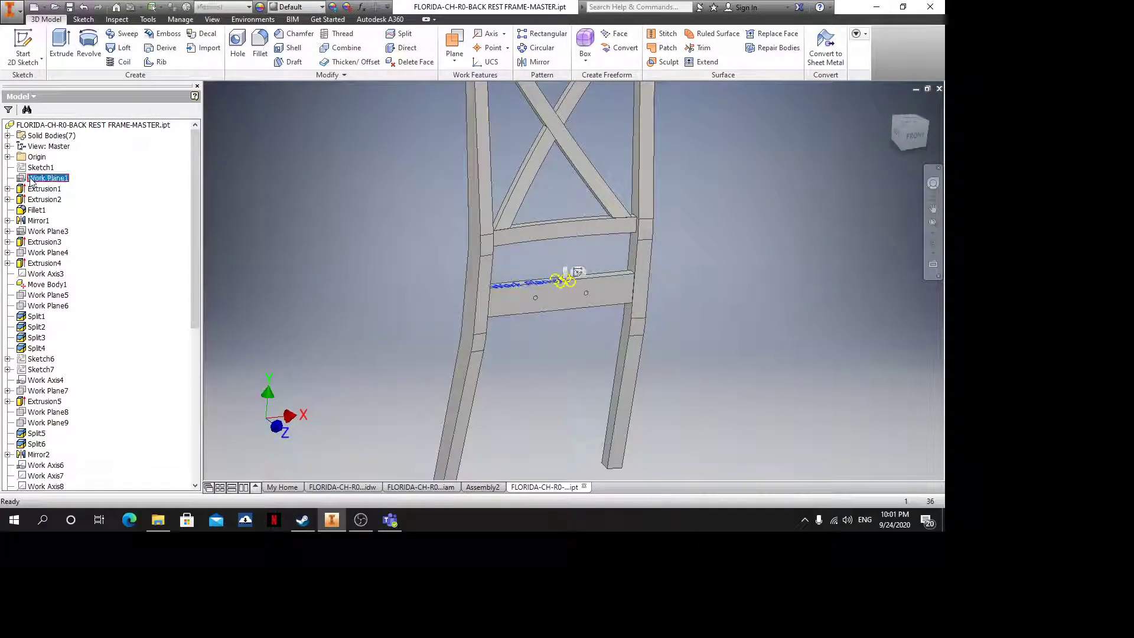
right_click(30, 179)
click(59, 274)
Create a work plane offset -165 mm from Work Plane1, below the lower cross rail
scroll(598, 360, down, 3)
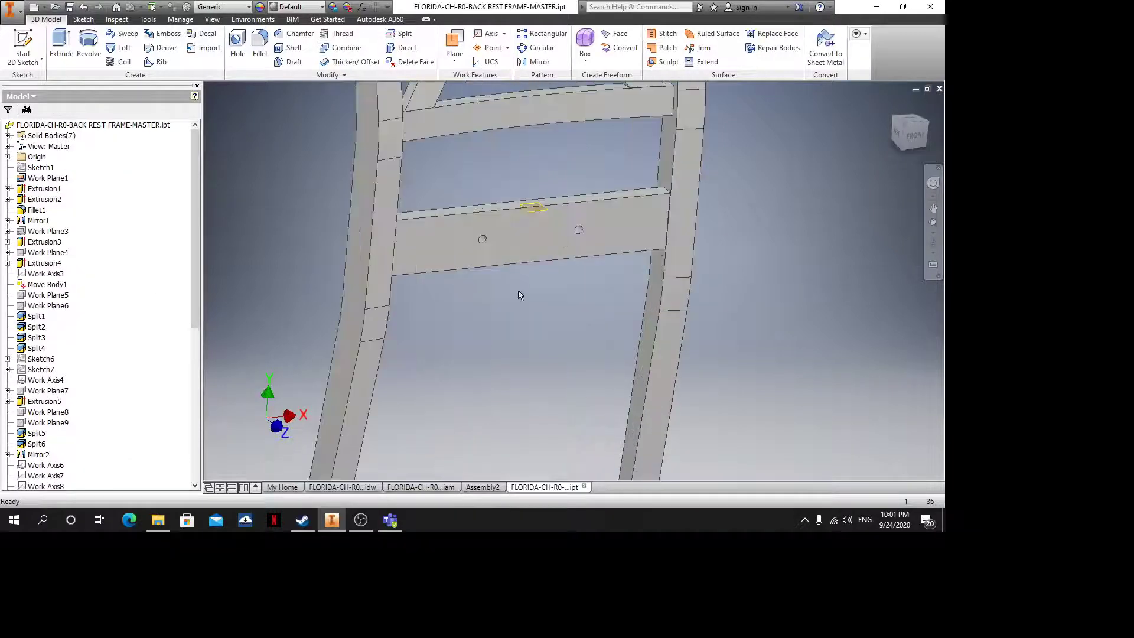
scroll(519, 295, down, 2)
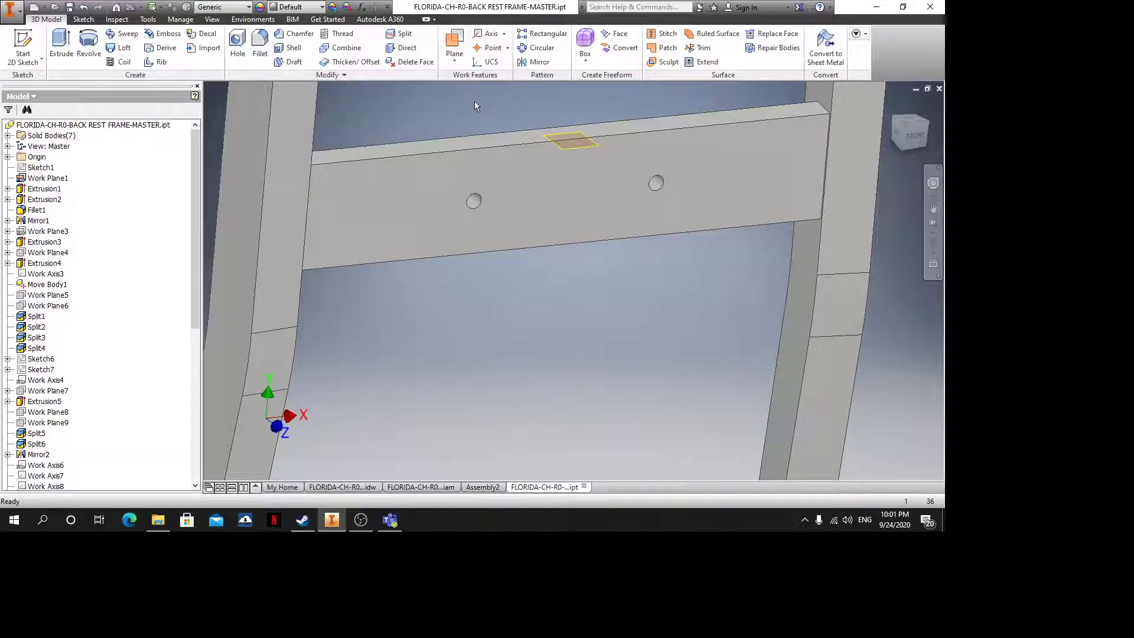
click(454, 43)
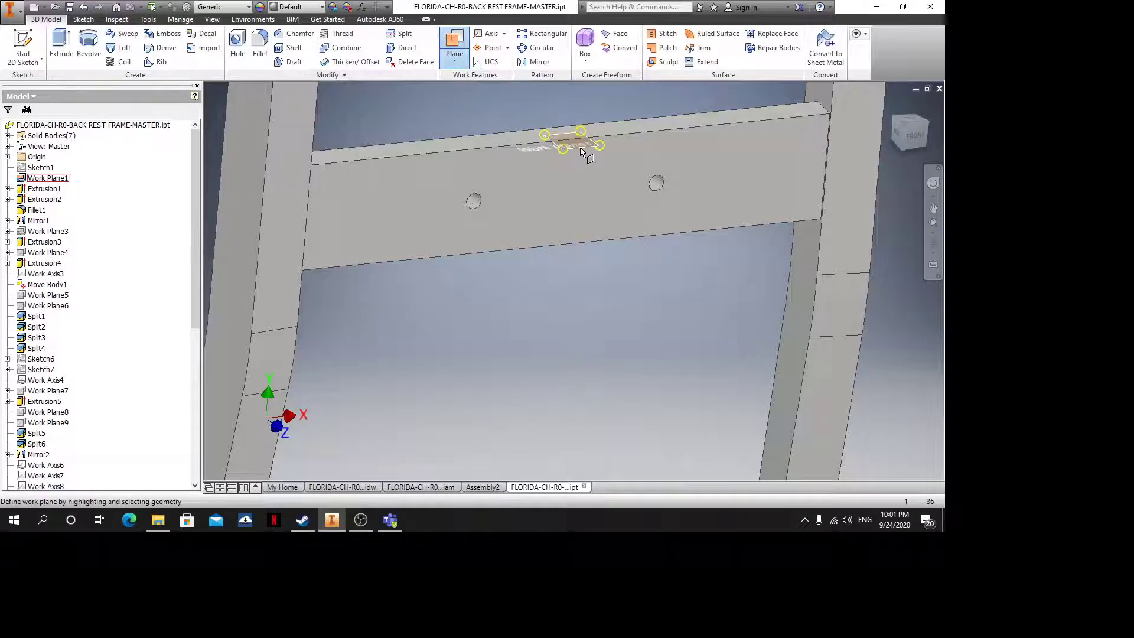
drag(580, 148, 578, 388)
mouse_move(577, 429)
mouse_down()
mouse_move(592, 432)
mouse_move(563, 434)
mouse_up()
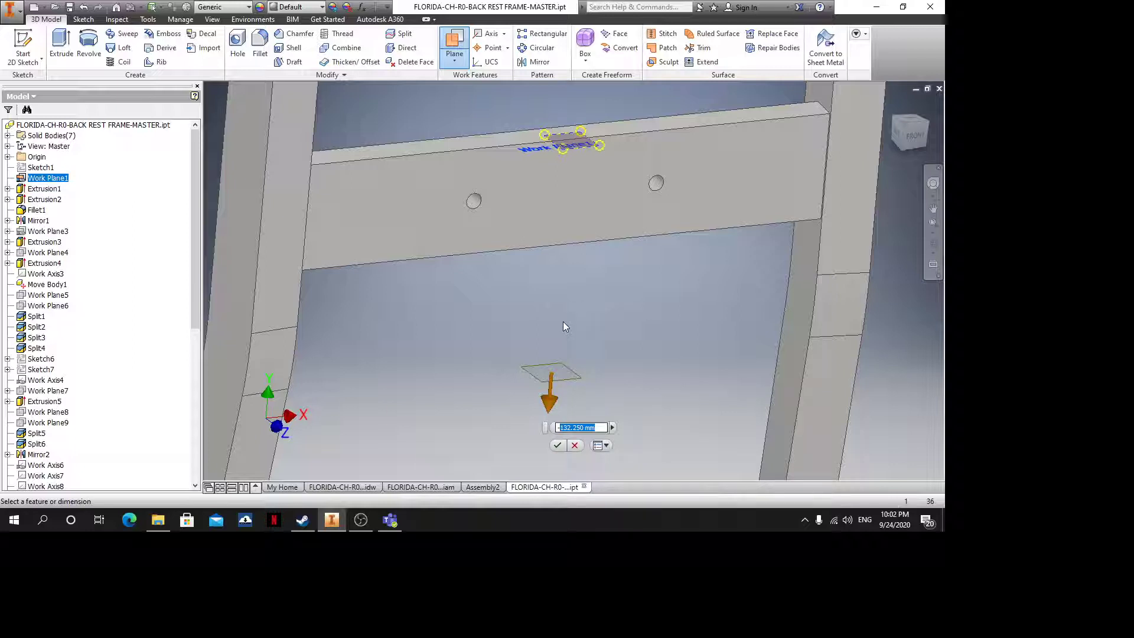
text(-165)
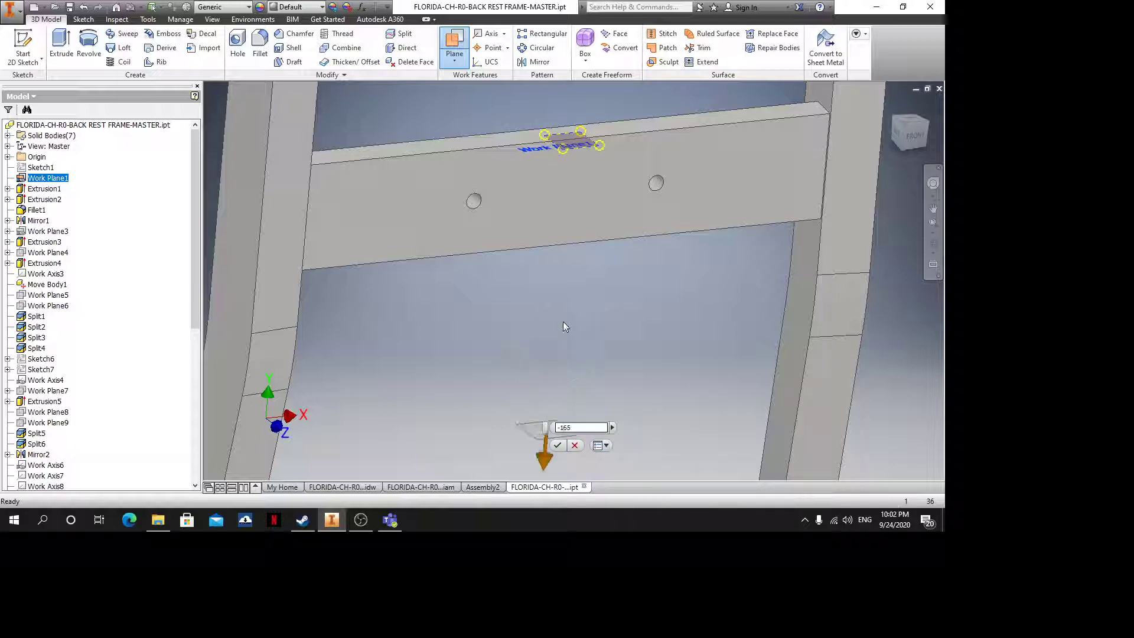
key(Return)
Enlarge the new offset work plane so that it spans both legs of the frame
scroll(463, 193, up, 5)
scroll(514, 289, down, 3)
middle_drag(515, 290, 567, 260)
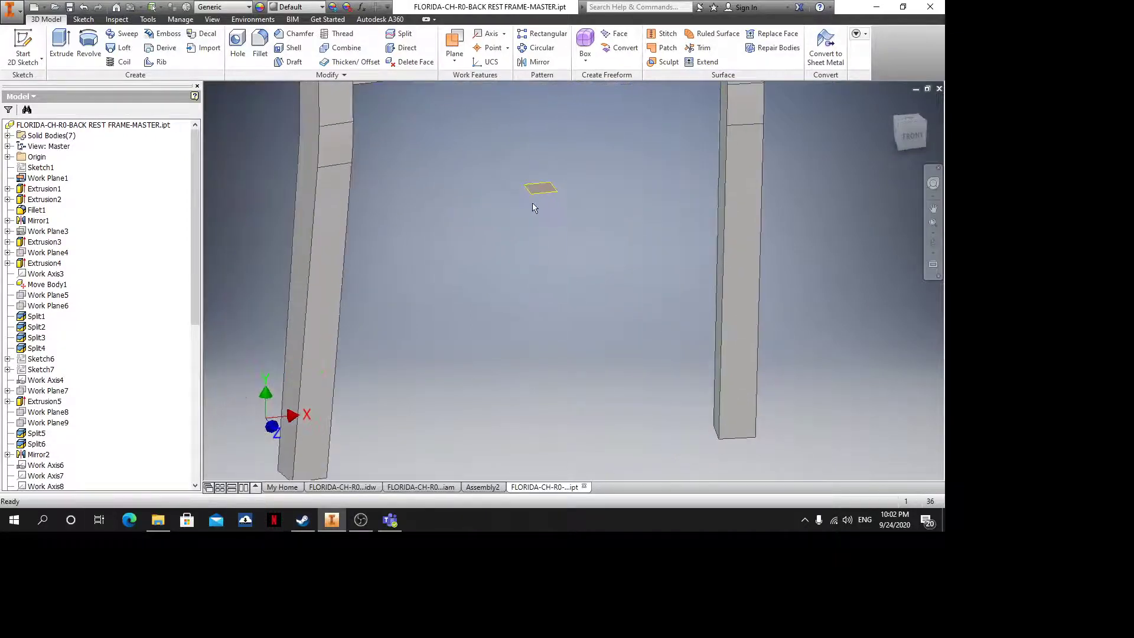
drag(532, 200, 869, 270)
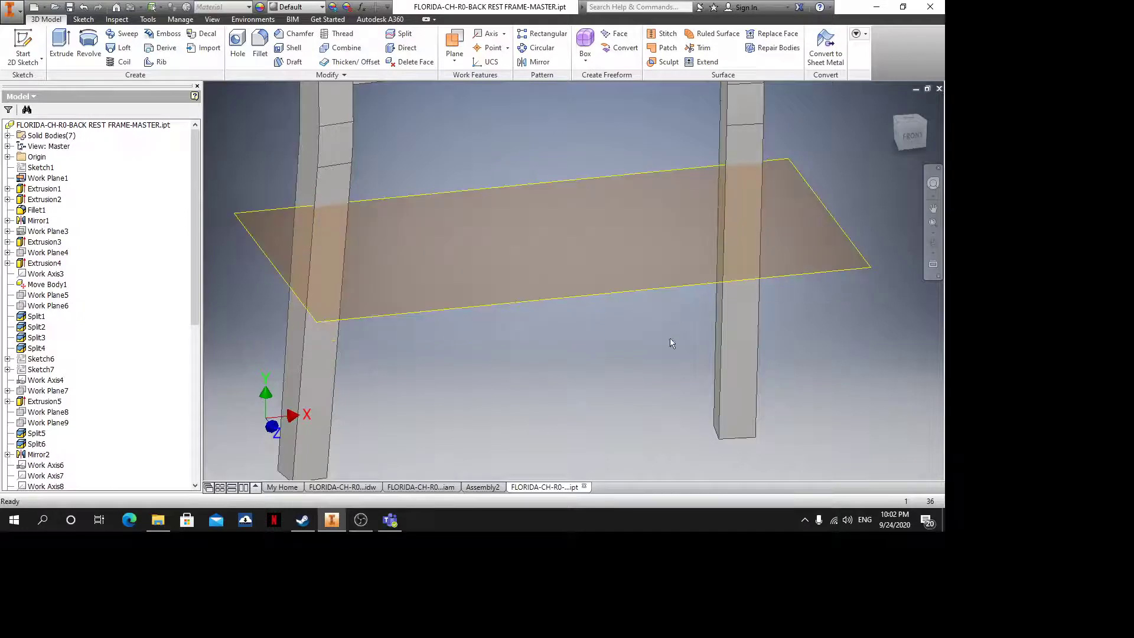
shift+middle_drag(561, 296, 594, 299)
drag(592, 274, 414, 296)
drag(330, 220, 574, 286)
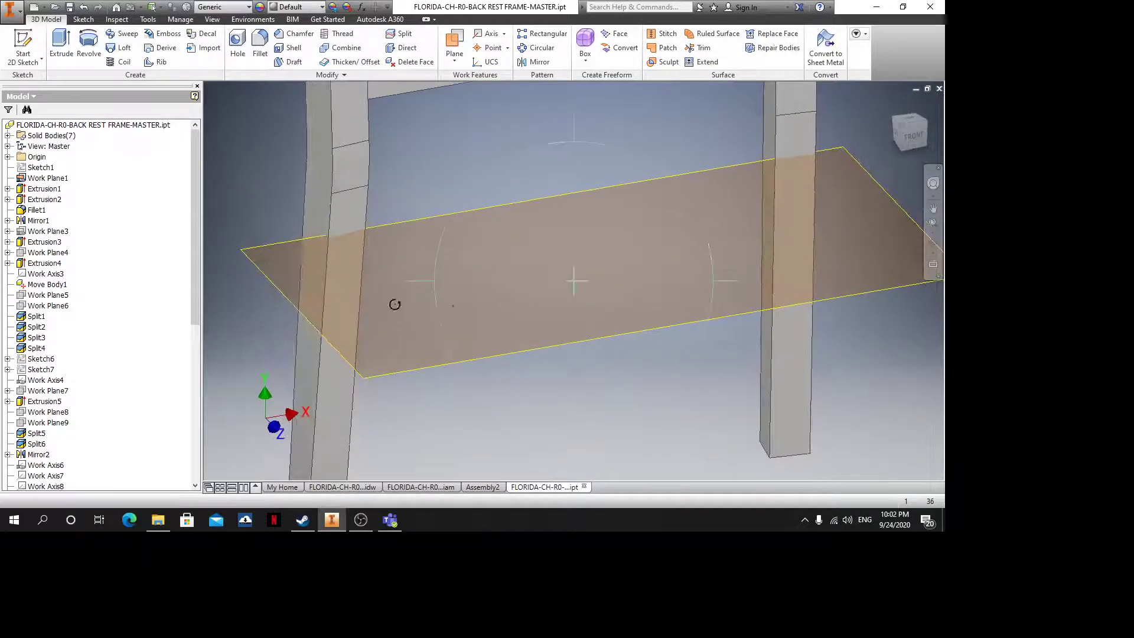
Create a work plane midway between the inner and outer side faces of the left leg
scroll(354, 228, down, 3)
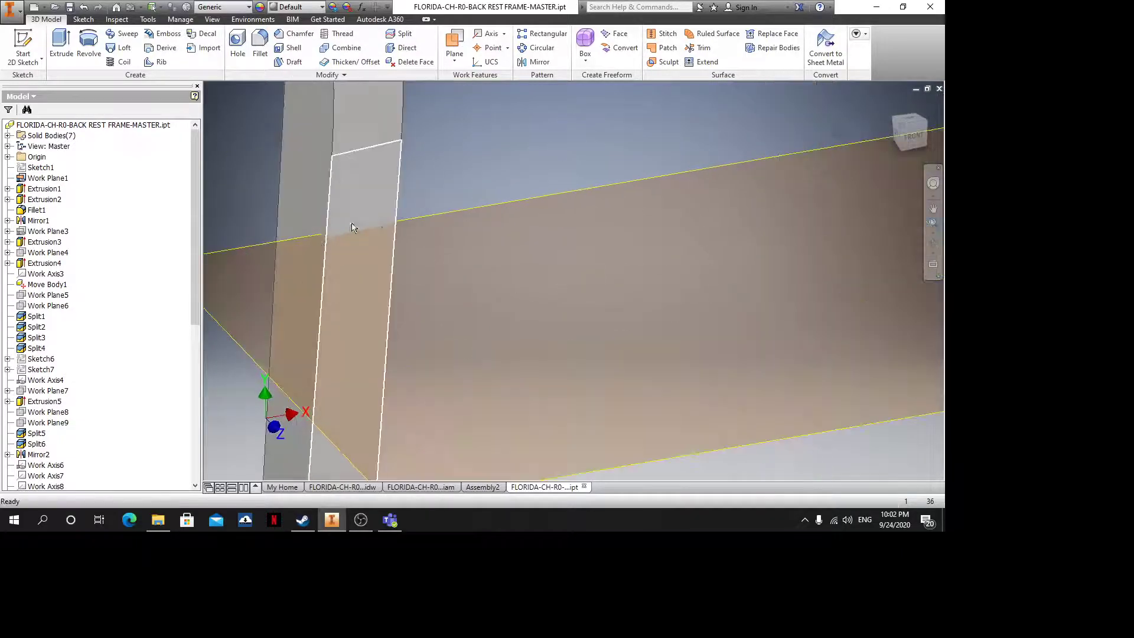
click(456, 48)
click(313, 189)
scroll(479, 167, up, 3)
shift+middle_drag(479, 167, 386, 255)
click(323, 256)
scroll(379, 216, up, 4)
shift+middle_drag(470, 269, 296, 106)
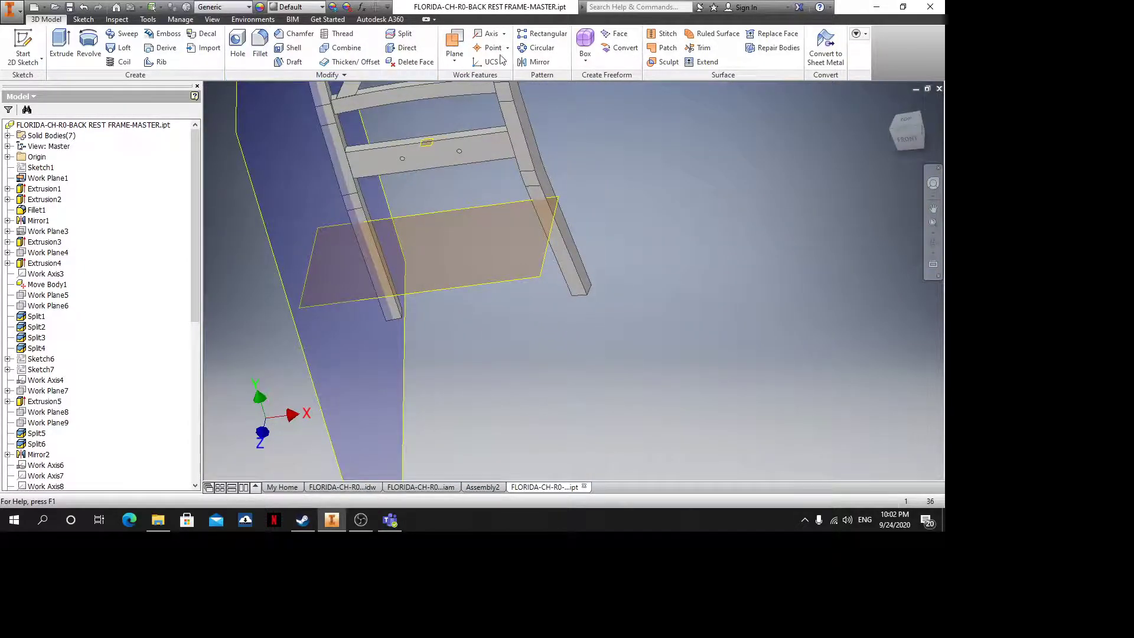
Create a work plane midway between the inner and outer side faces of the right leg
click(454, 44)
shift+middle_drag(587, 200, 622, 271)
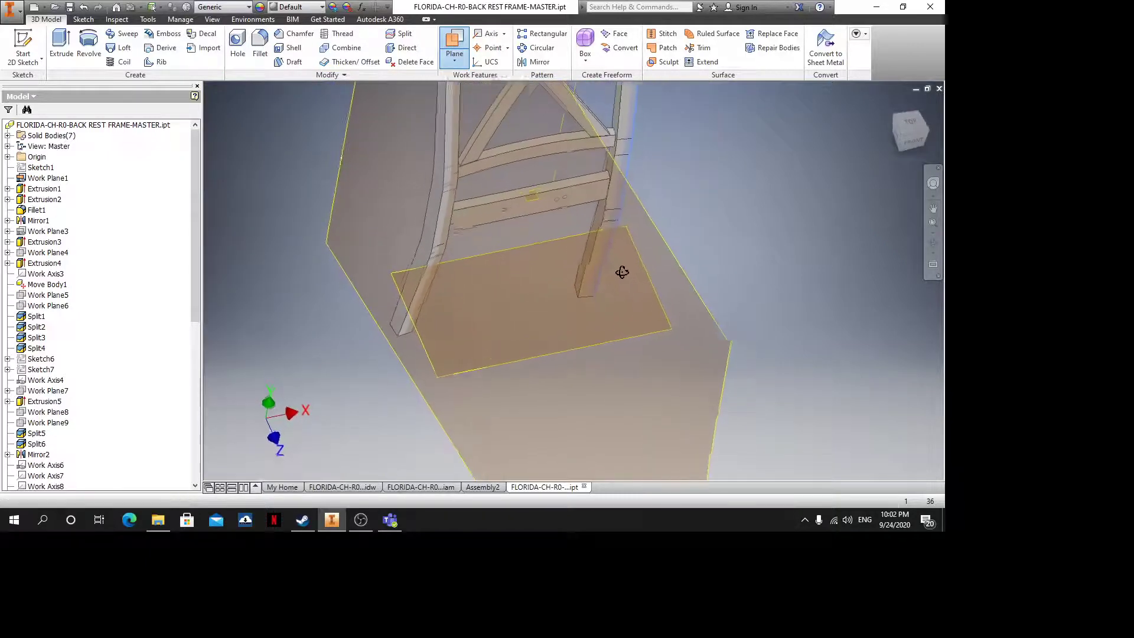
scroll(614, 134, up, 3)
scroll(619, 135, up, 3)
scroll(614, 131, down, 6)
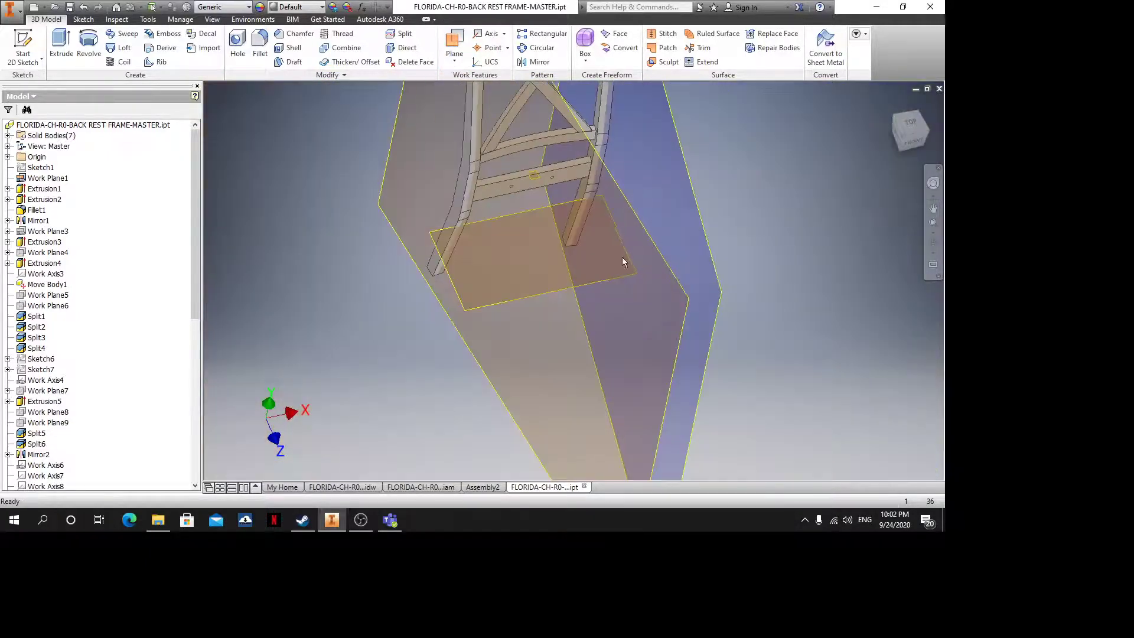
Create a work axis where the horizontal offset plane intersects the left leg's mid-plane
shift+middle_drag(554, 185, 599, 293)
scroll(459, 178, up, 3)
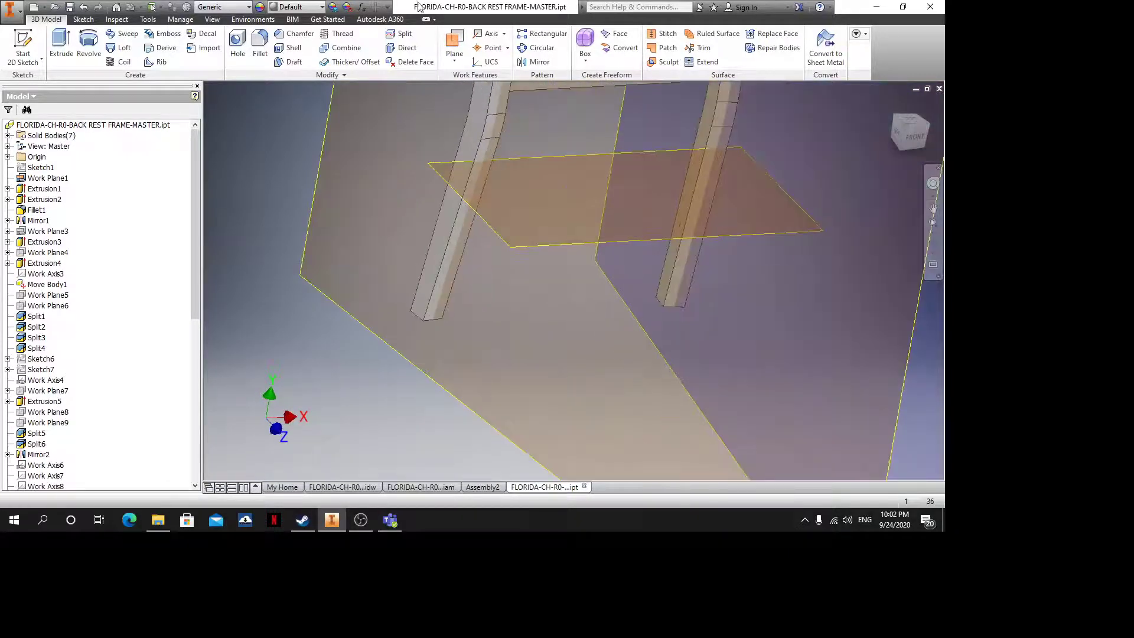
click(493, 36)
scroll(487, 114, up, 3)
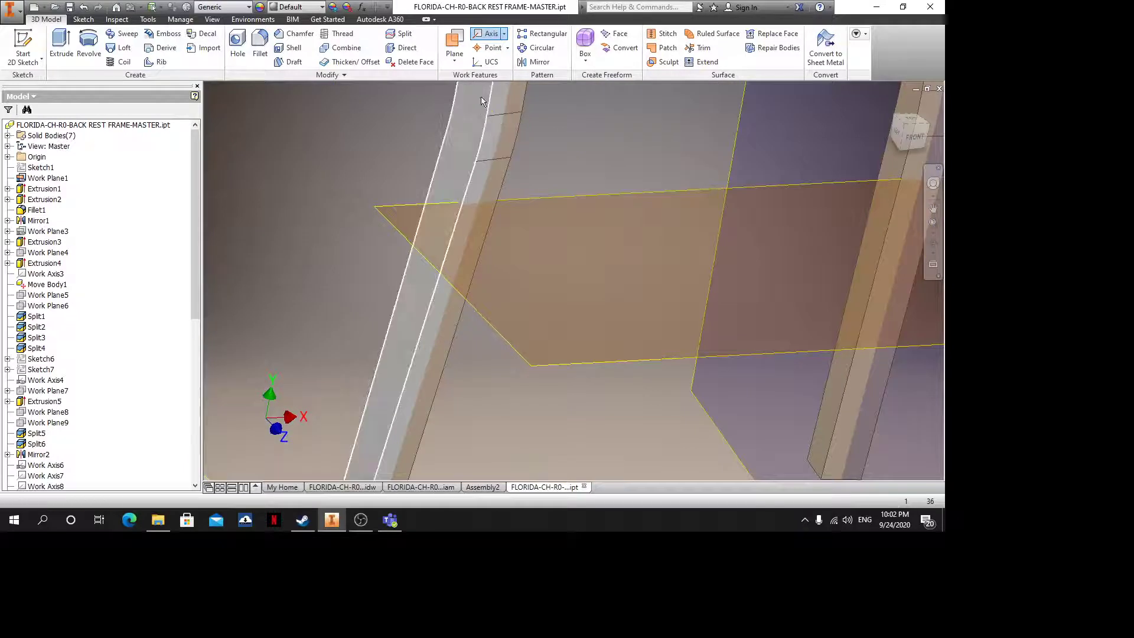
click(485, 51)
click(487, 48)
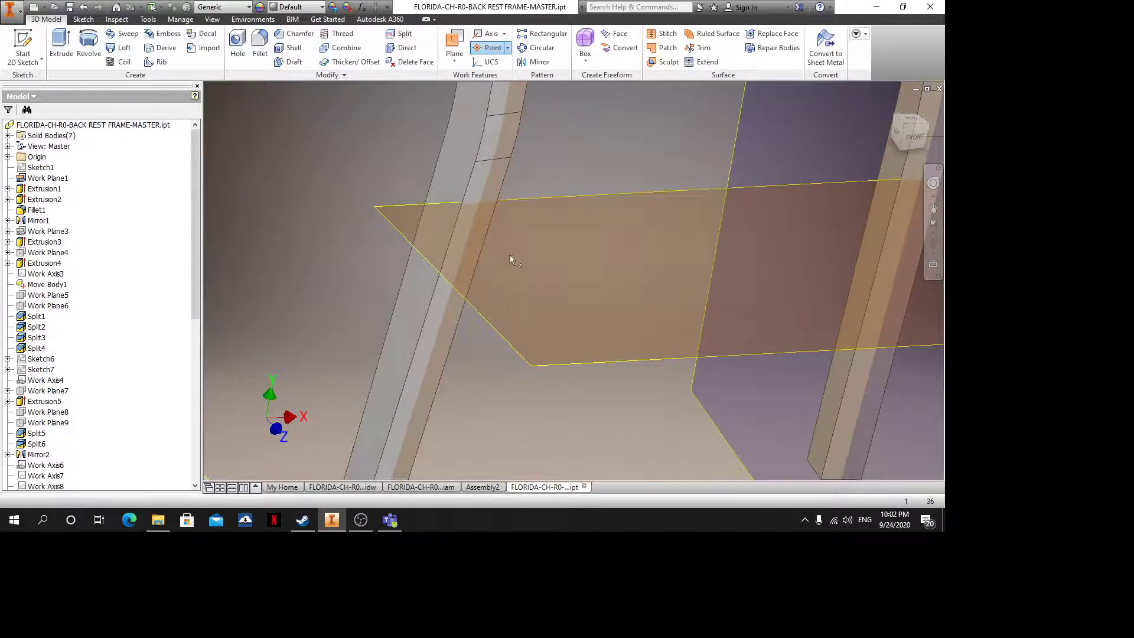
click(488, 36)
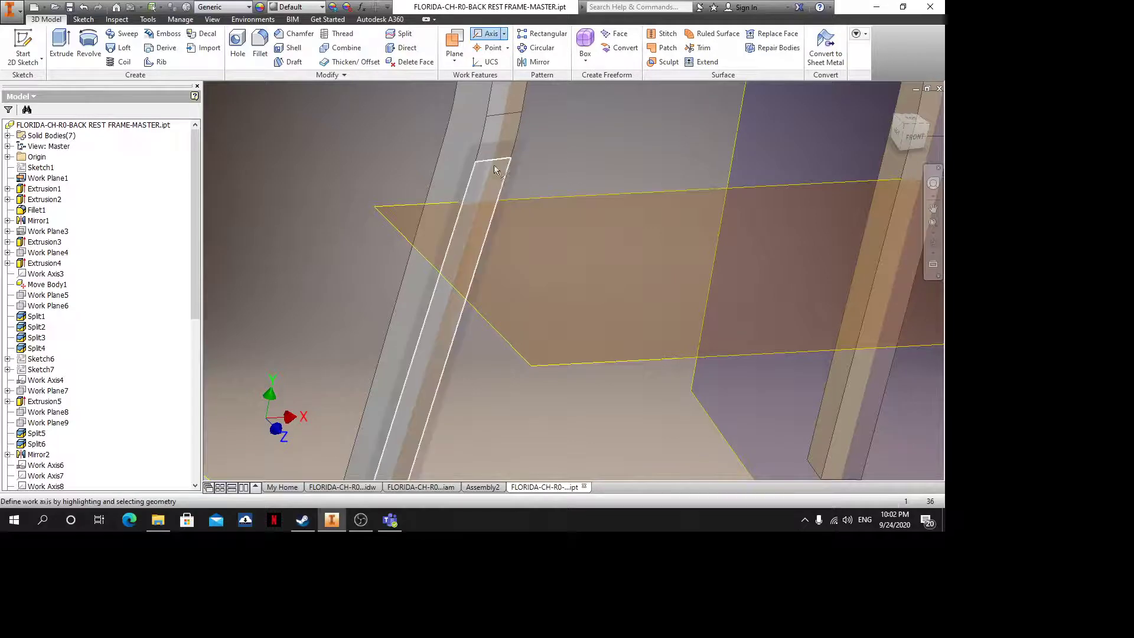
click(423, 259)
scroll(443, 214, down, 5)
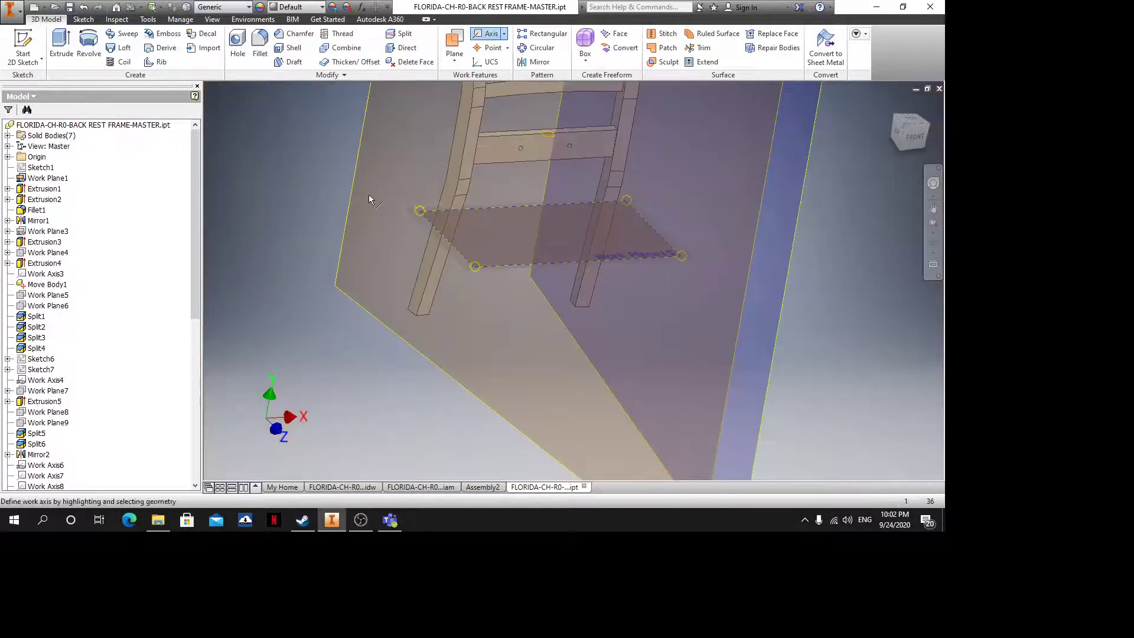
click(355, 174)
scroll(471, 205, down, 3)
middle_drag(509, 213, 481, 240)
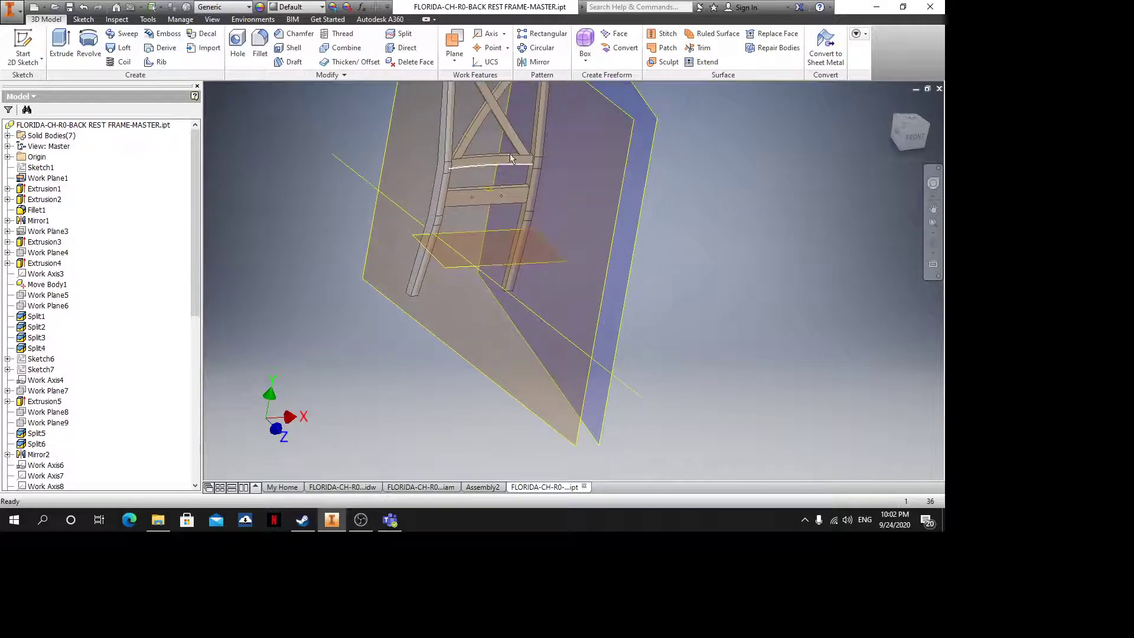
Create a work axis where the horizontal offset plane intersects the right leg's mid-plane
click(476, 40)
shift+middle_drag(597, 254, 559, 209)
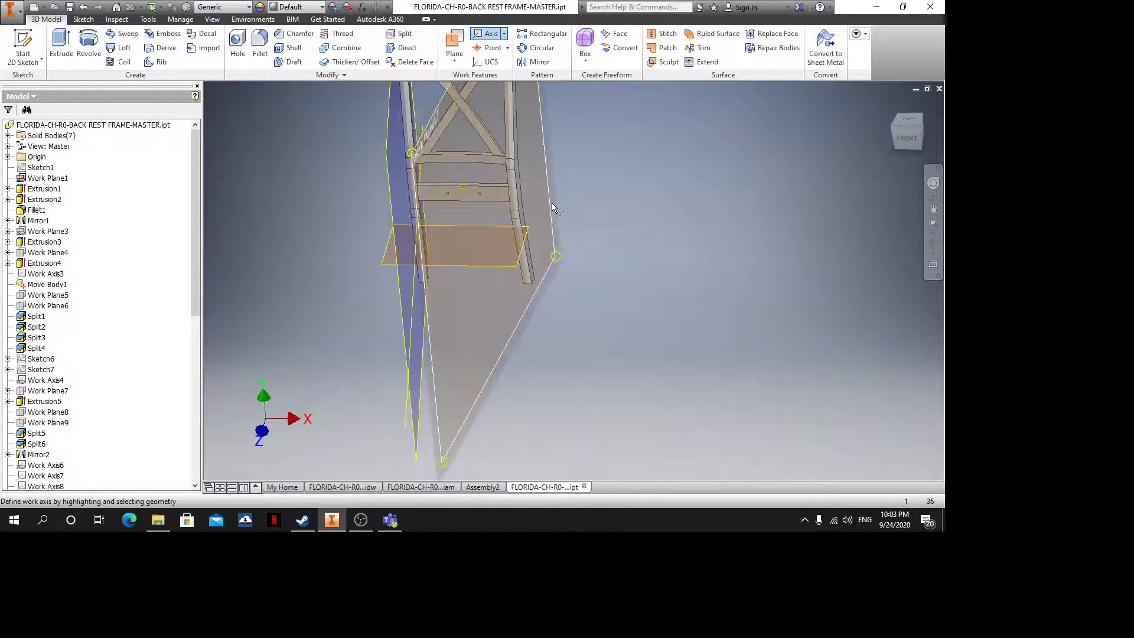
click(511, 269)
scroll(533, 229, up, 3)
scroll(534, 230, down, 3)
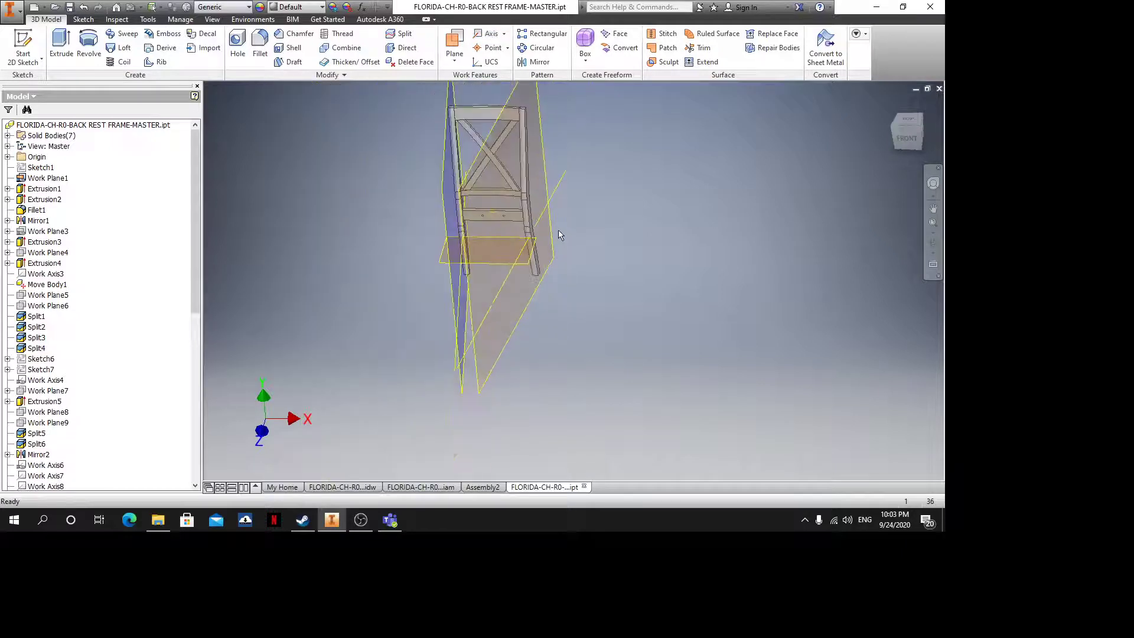
Hide the two leg mid-planes and the horizontal offset work plane
right_click(561, 227)
click(594, 247)
right_click(465, 319)
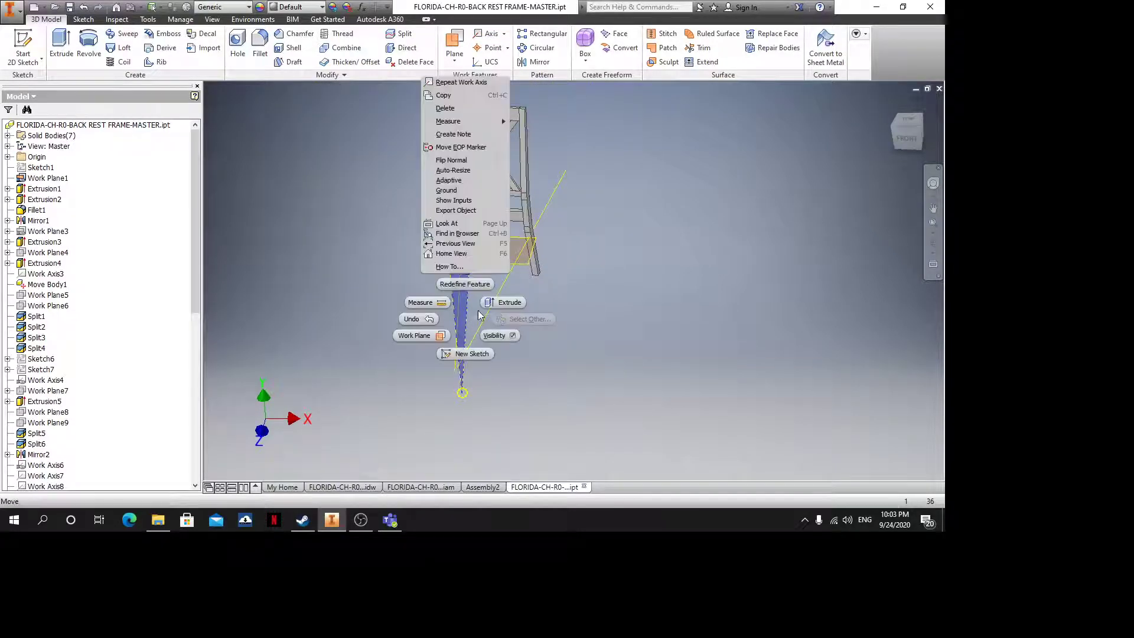
click(512, 338)
shift+middle_drag(529, 324, 580, 314)
right_click(513, 243)
click(545, 258)
Examine where the two work axes pass through the left and right legs
scroll(550, 260, up, 5)
scroll(427, 281, up, 3)
click(416, 285)
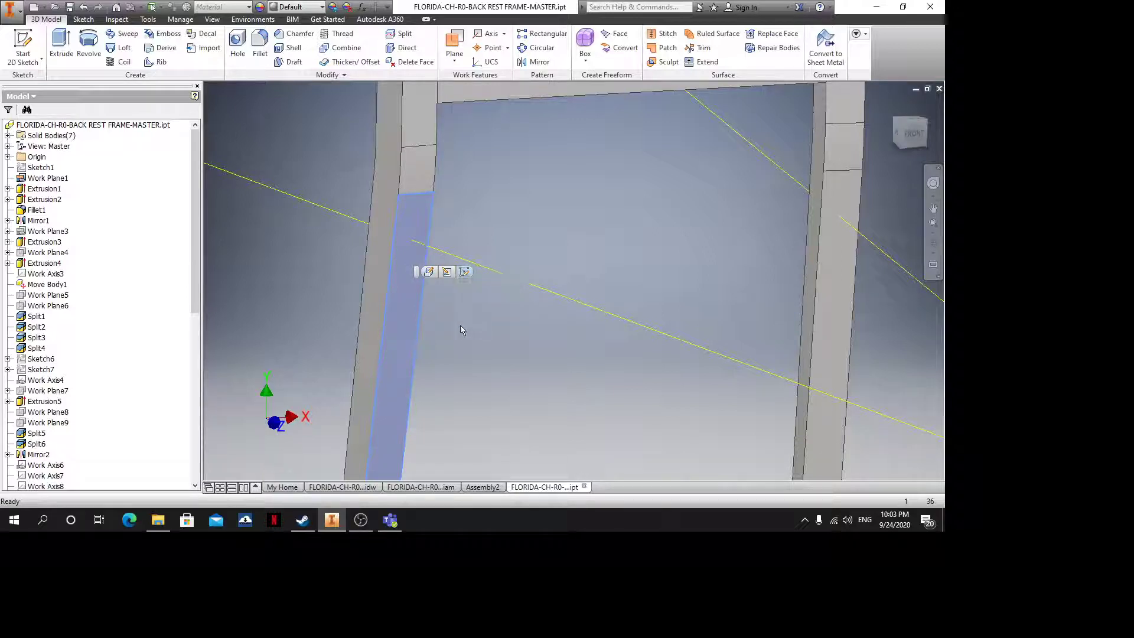
key(Escape)
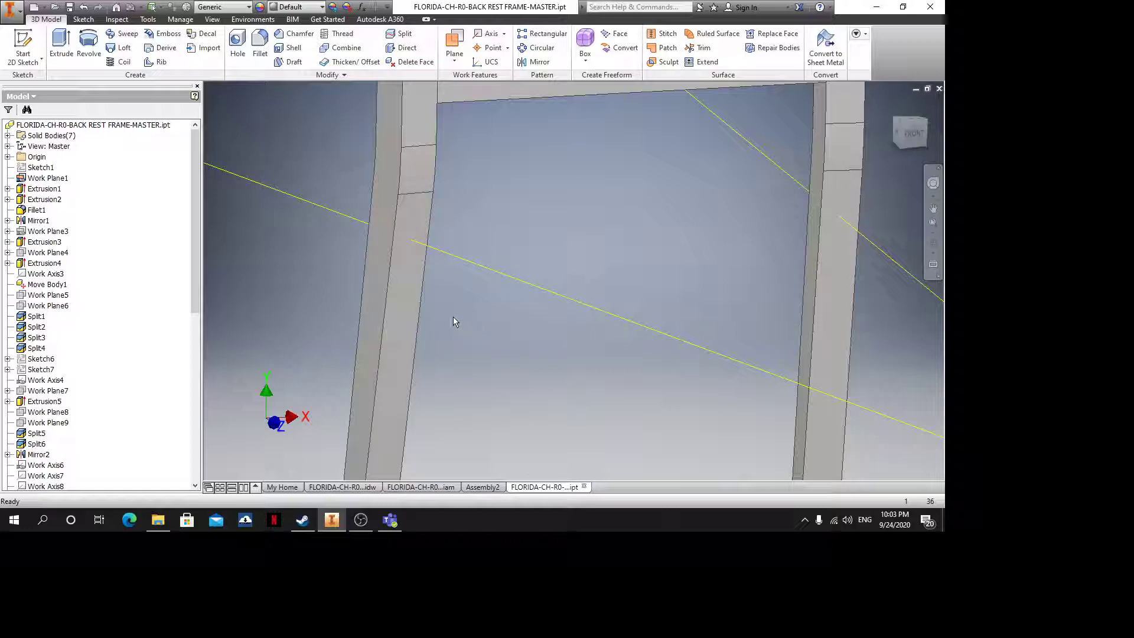
scroll(452, 314, down, 5)
shift+middle_drag(532, 303, 564, 287)
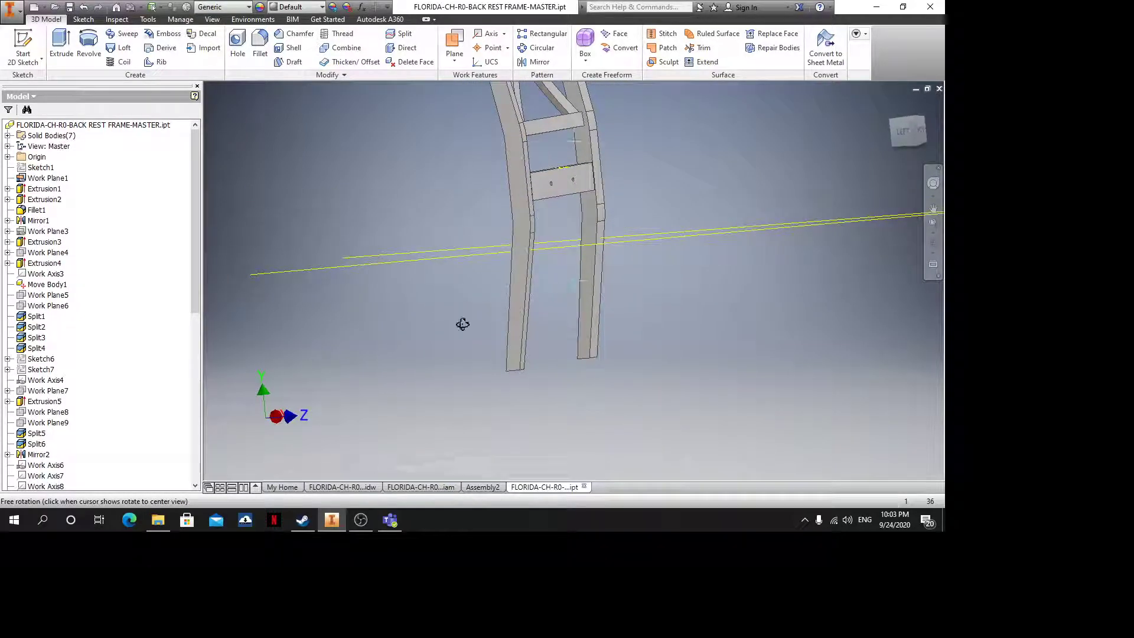
Delete Work Axis10 and Work Axis11, the two axes through the legs
scroll(65, 436, down, 10)
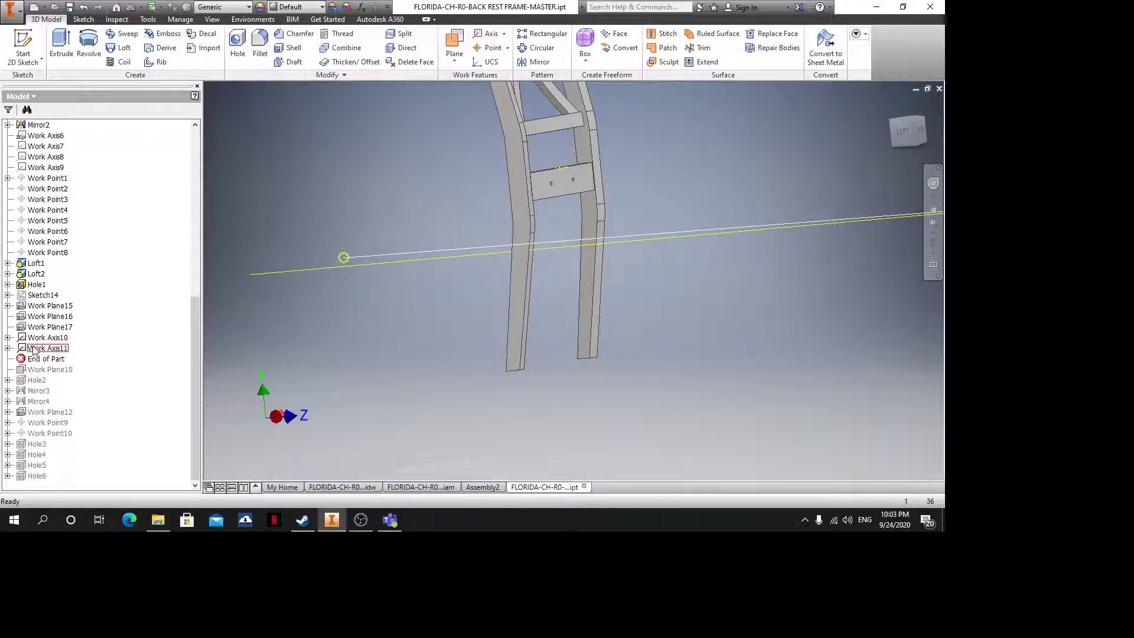
click(595, 410)
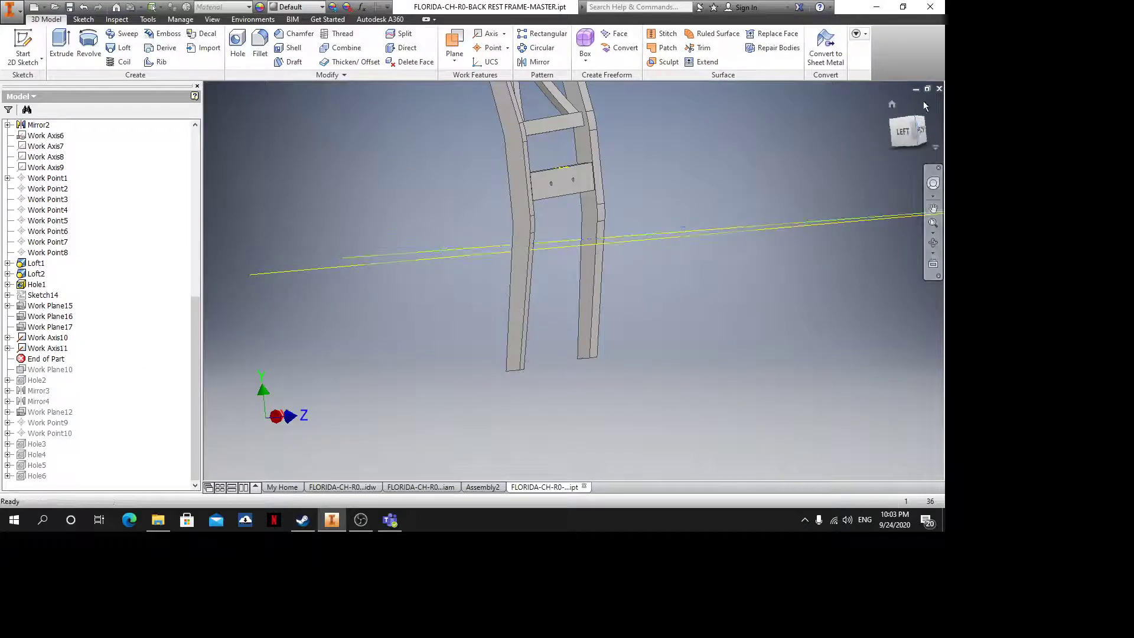
click(43, 348)
ctrl+click(43, 338)
right_click(42, 338)
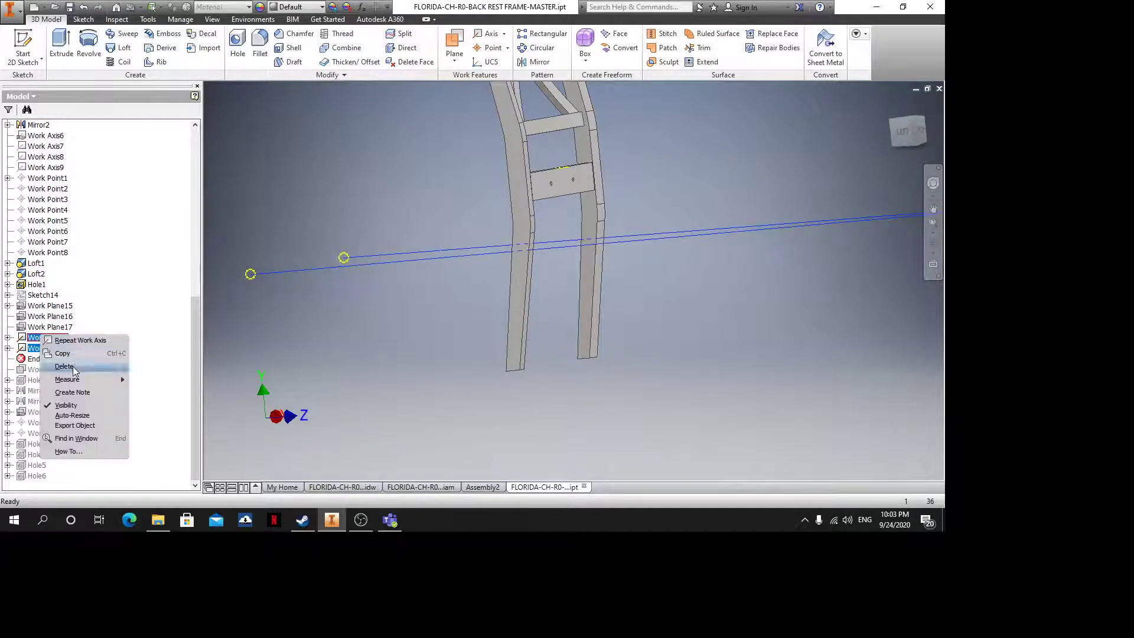
click(65, 367)
click(370, 330)
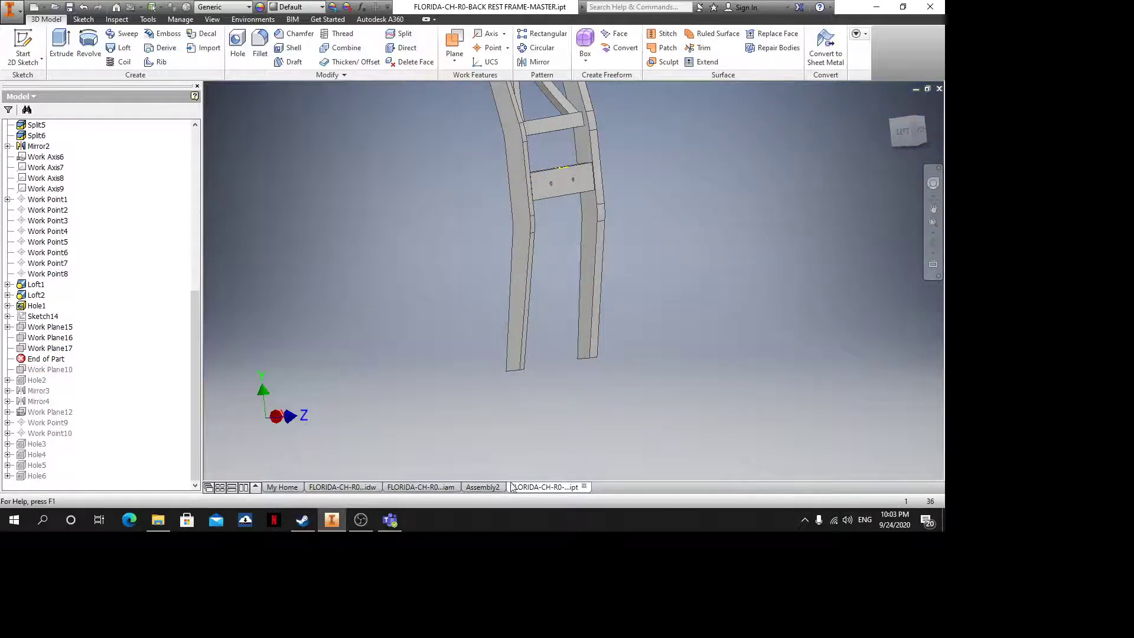
Open the part AURA-CH-R0-BACK REST-MASTER.ipt from the AURA CHAIR R0 folder
click(483, 487)
scroll(442, 233, down, 1)
middle_drag(442, 233, 477, 377)
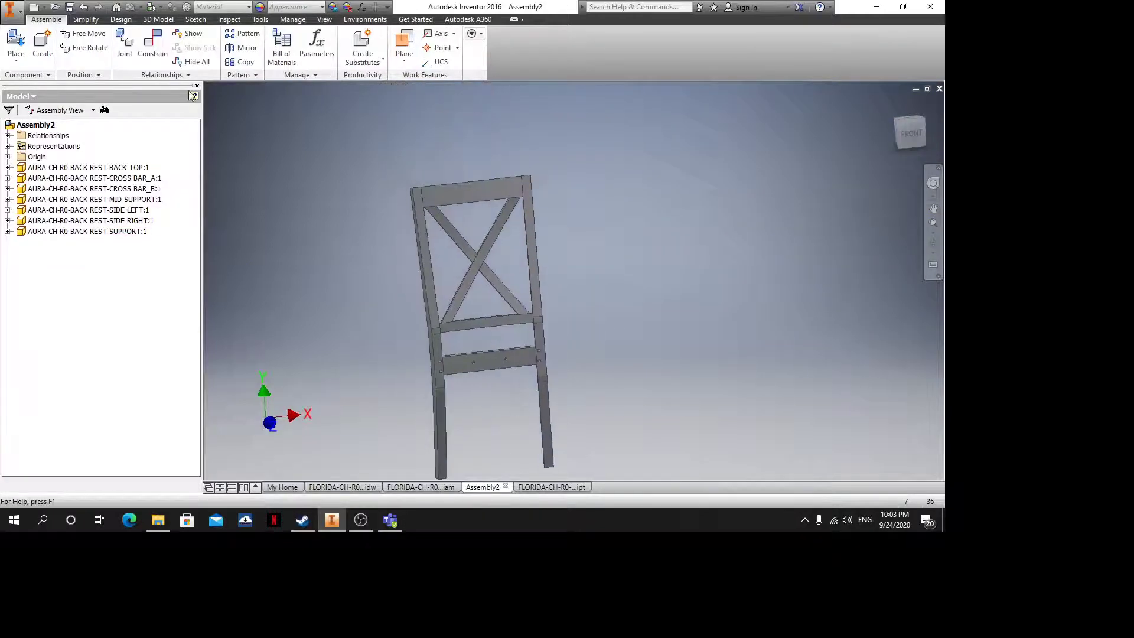
click(55, 8)
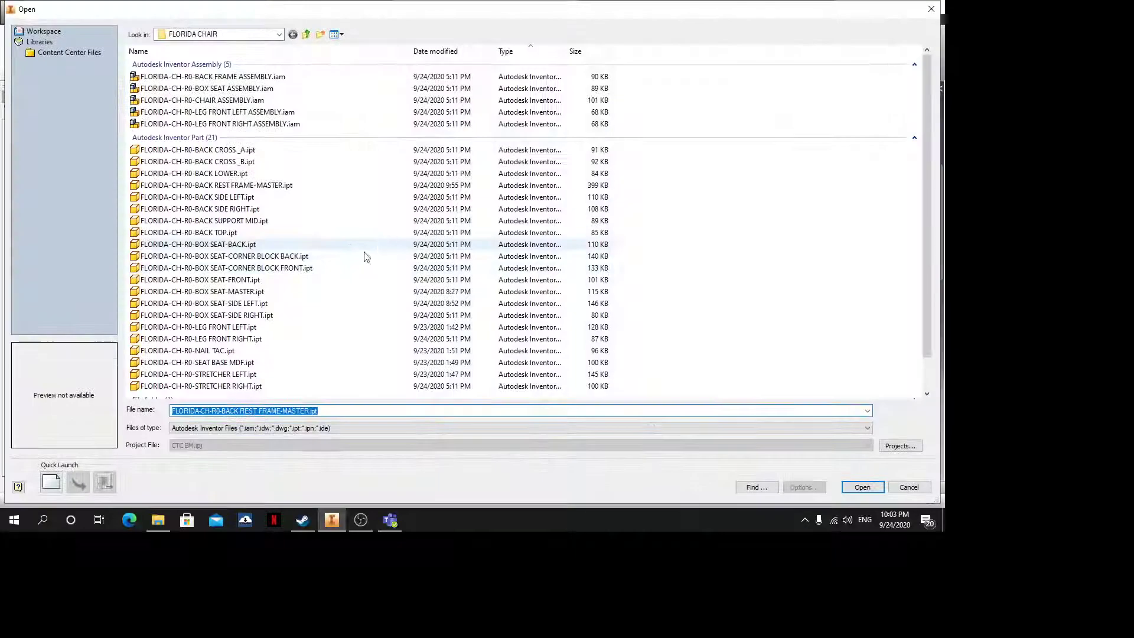
click(306, 33)
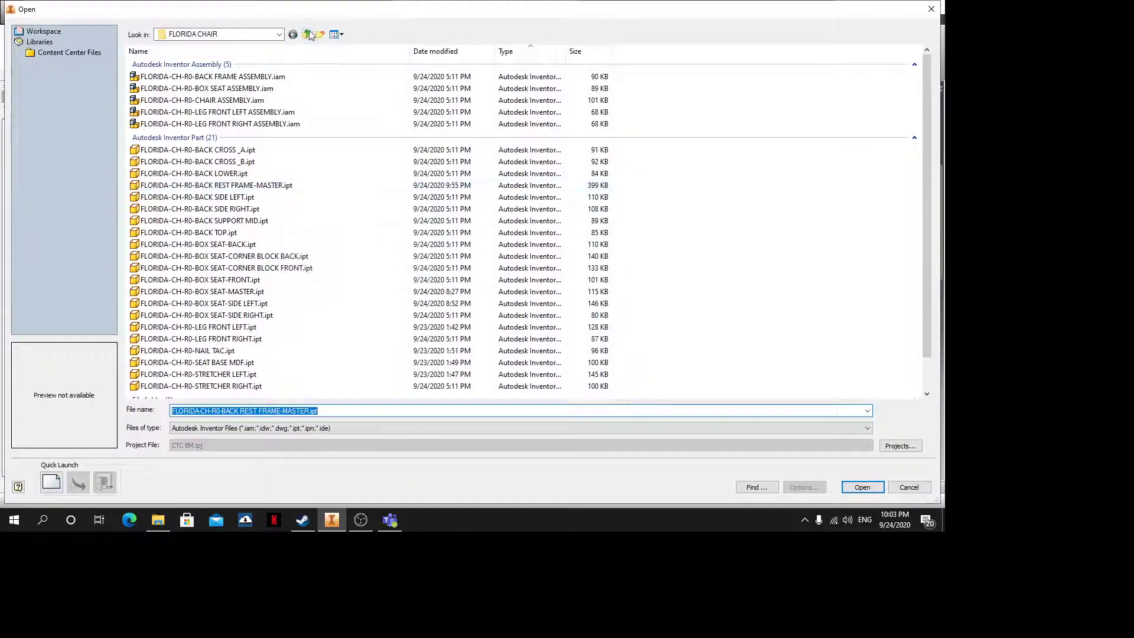
click(306, 34)
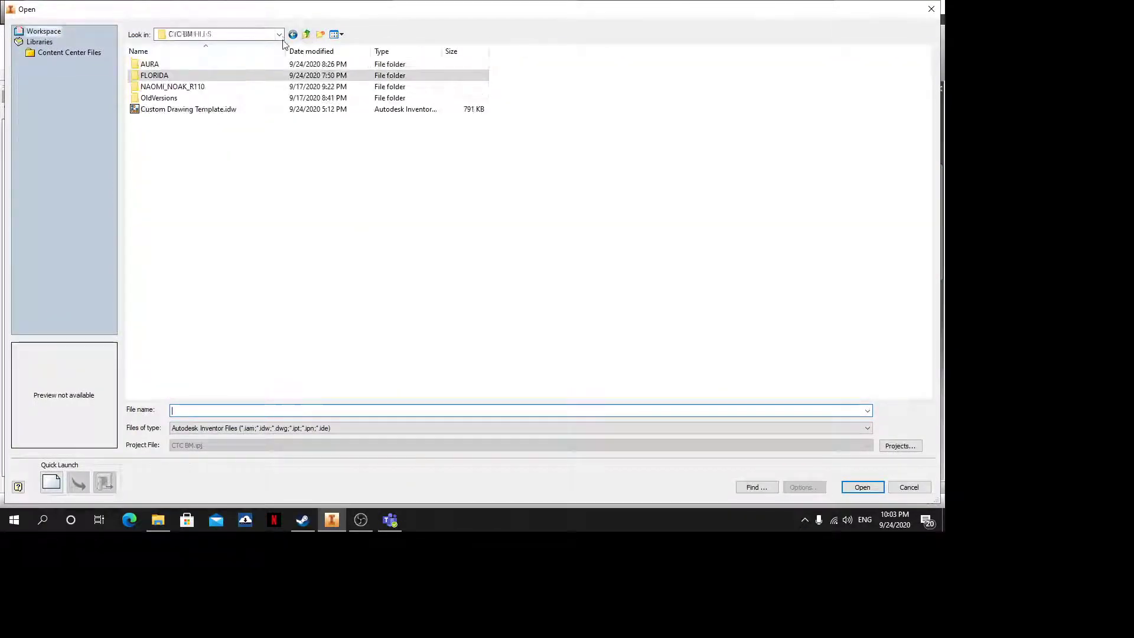
double_click(167, 65)
double_click(169, 65)
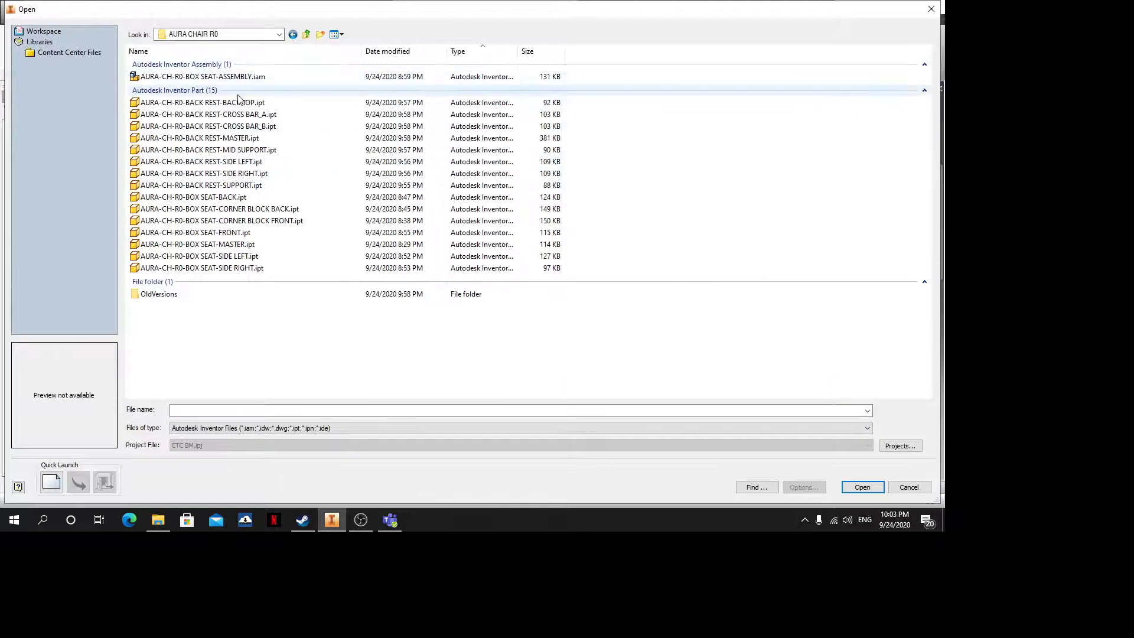
click(198, 103)
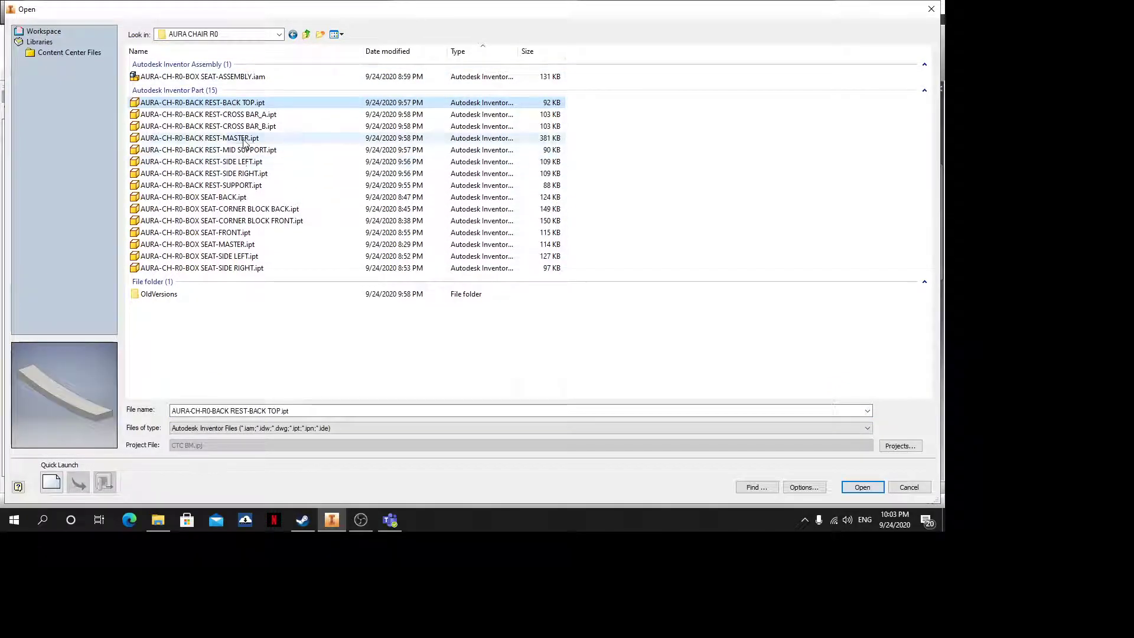
click(198, 138)
click(861, 487)
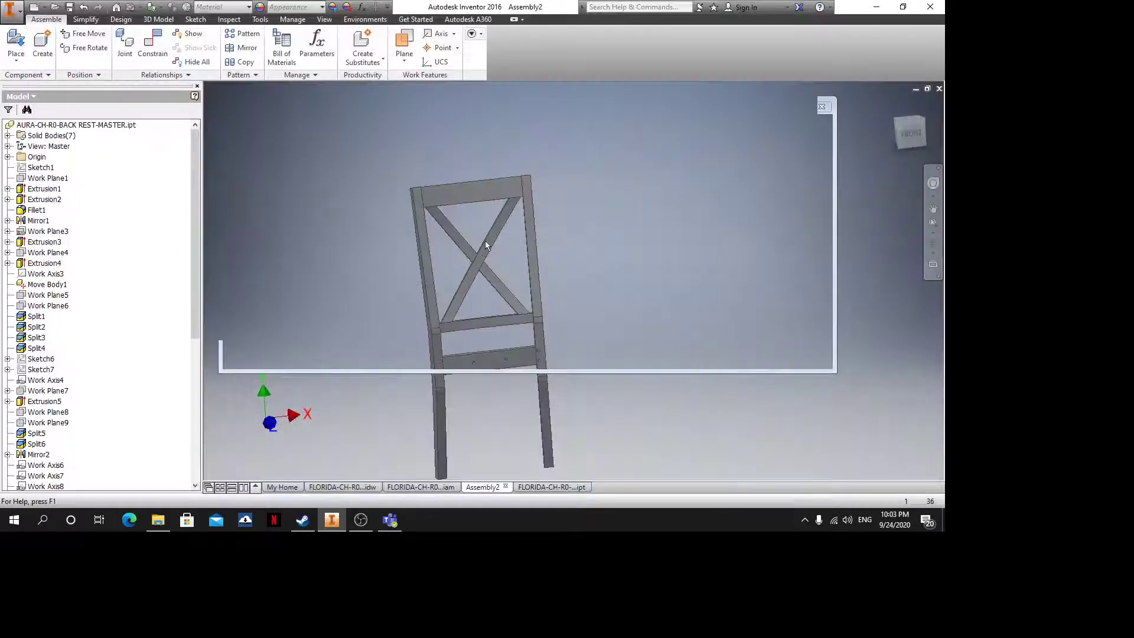
mouse_move(523, 330)
shift+middle_down()
mouse_move(534, 306)
mouse_move(557, 423)
mouse_move(584, 413)
mouse_move(514, 384)
mouse_move(504, 323)
shift+middle_up()
scroll(39, 409, down, 8)
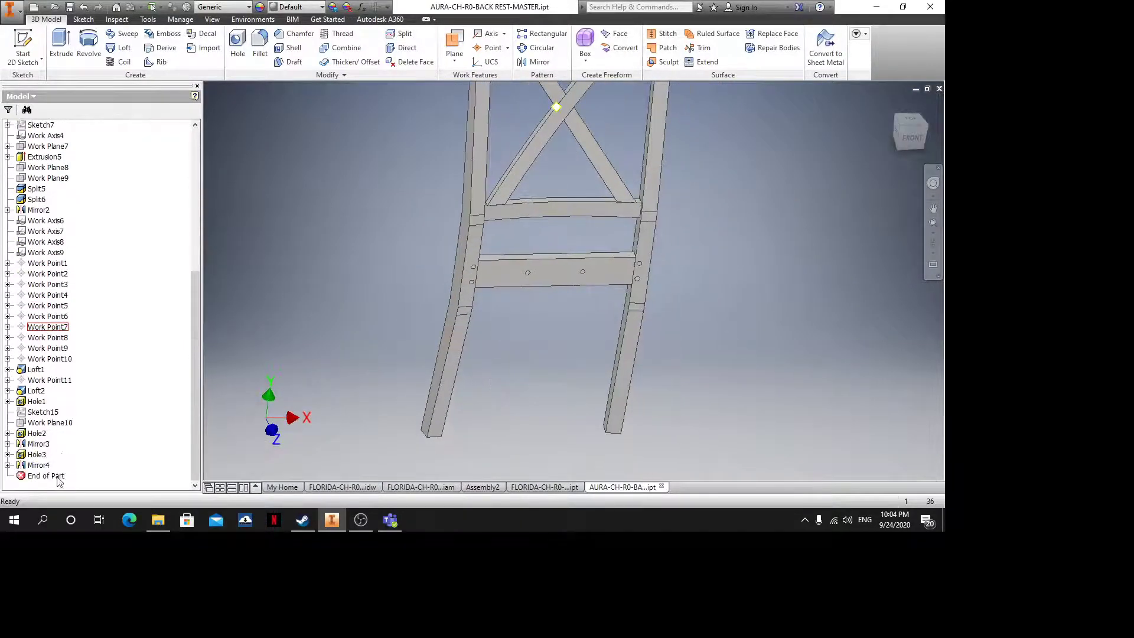
scroll(497, 311, down, 3)
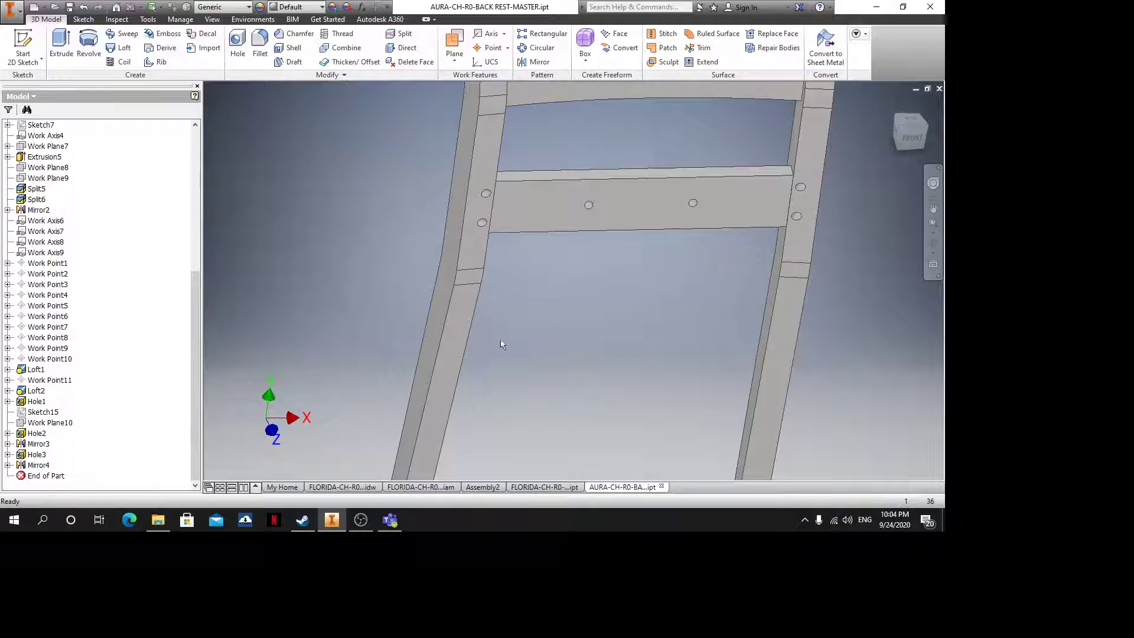
shift+middle_drag(566, 331, 554, 370)
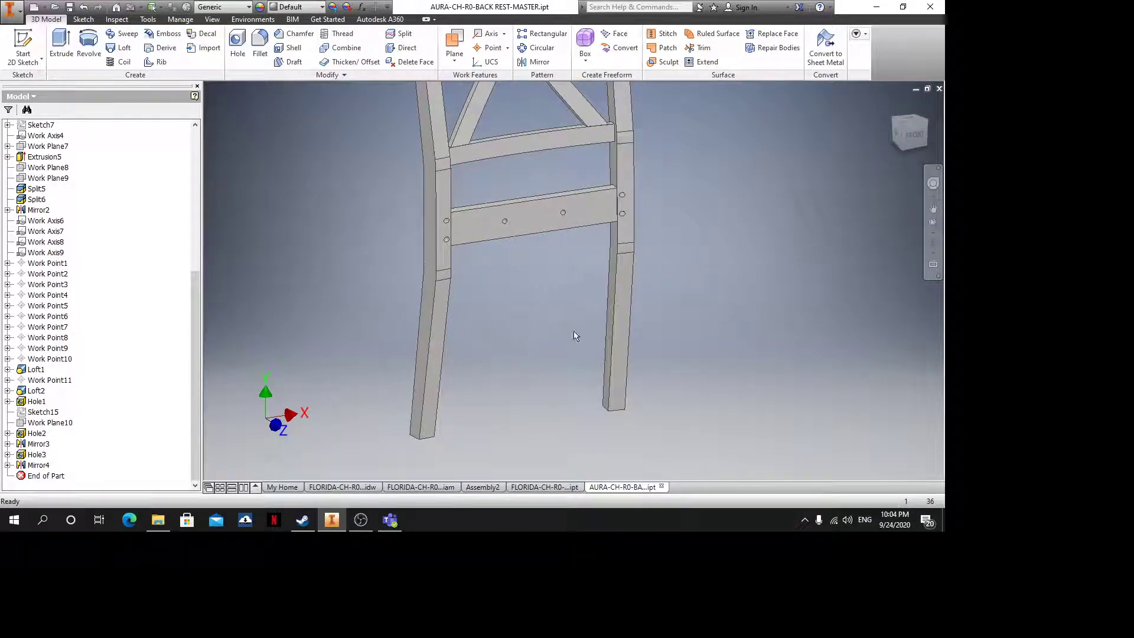
click(454, 49)
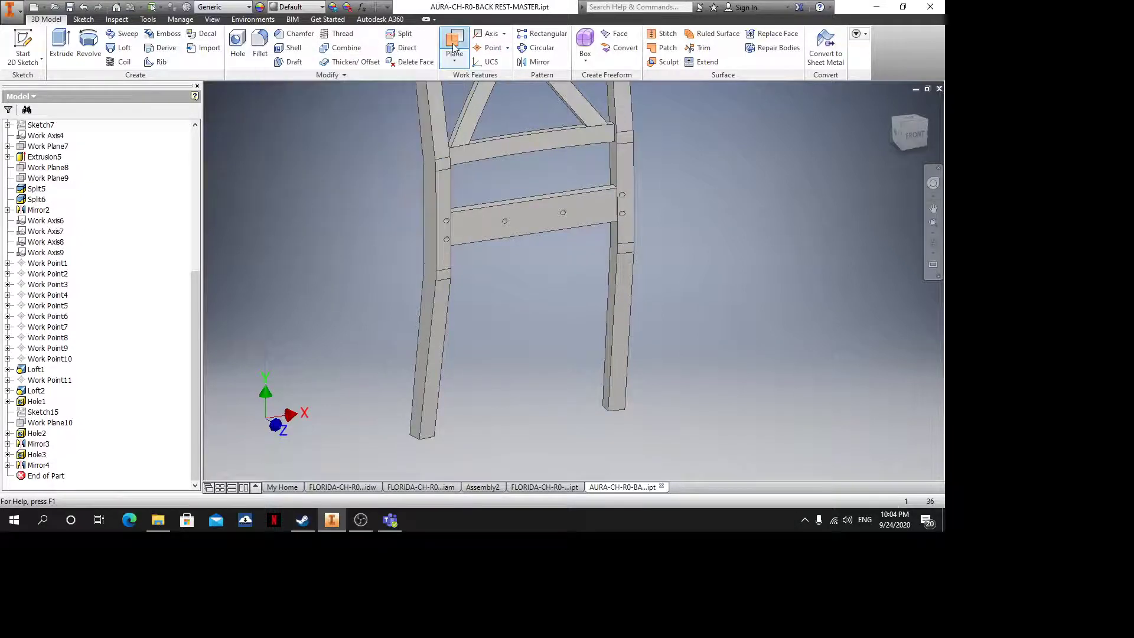
scroll(124, 247, up, 4)
scroll(121, 244, up, 4)
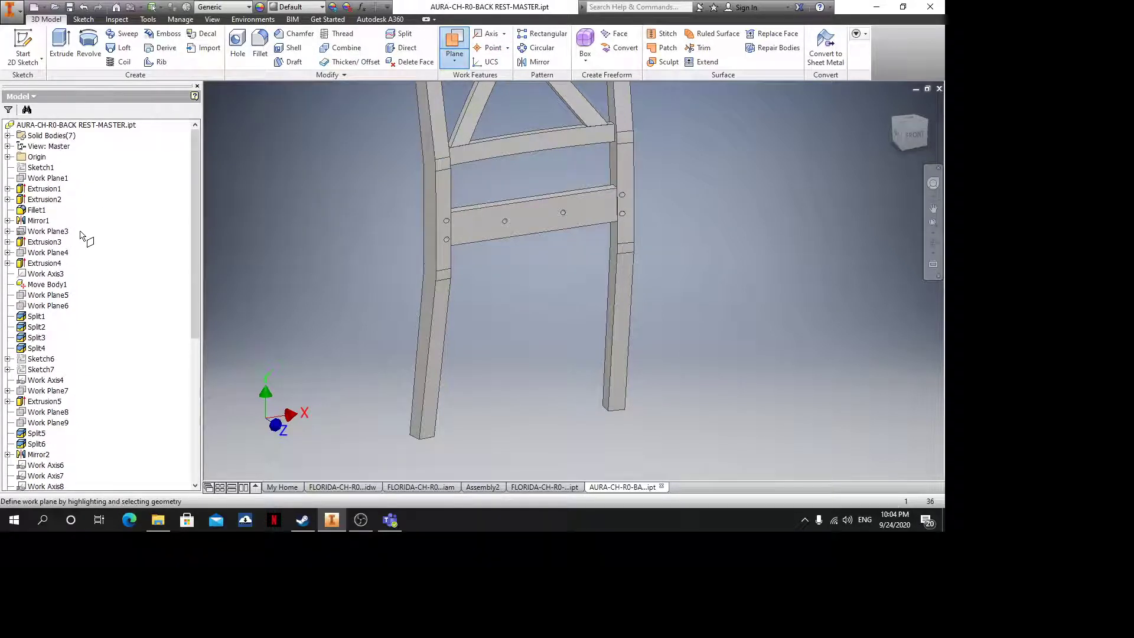
click(48, 178)
scroll(558, 179, up, 5)
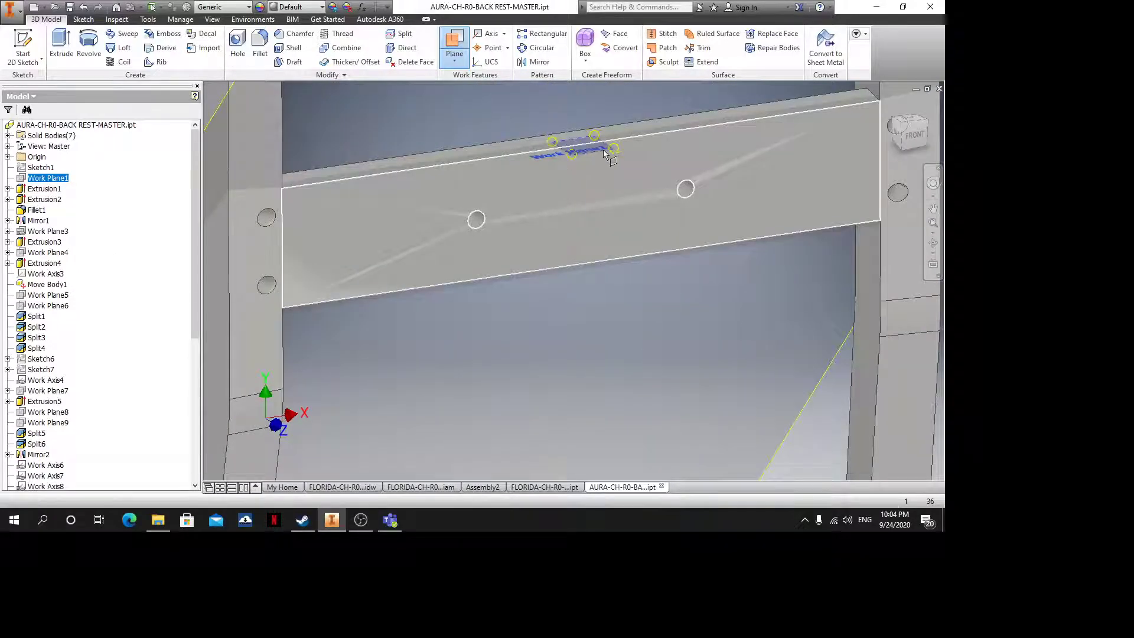
scroll(559, 248, down, 5)
shift+middle_drag(559, 248, 615, 349)
scroll(573, 233, up, 5)
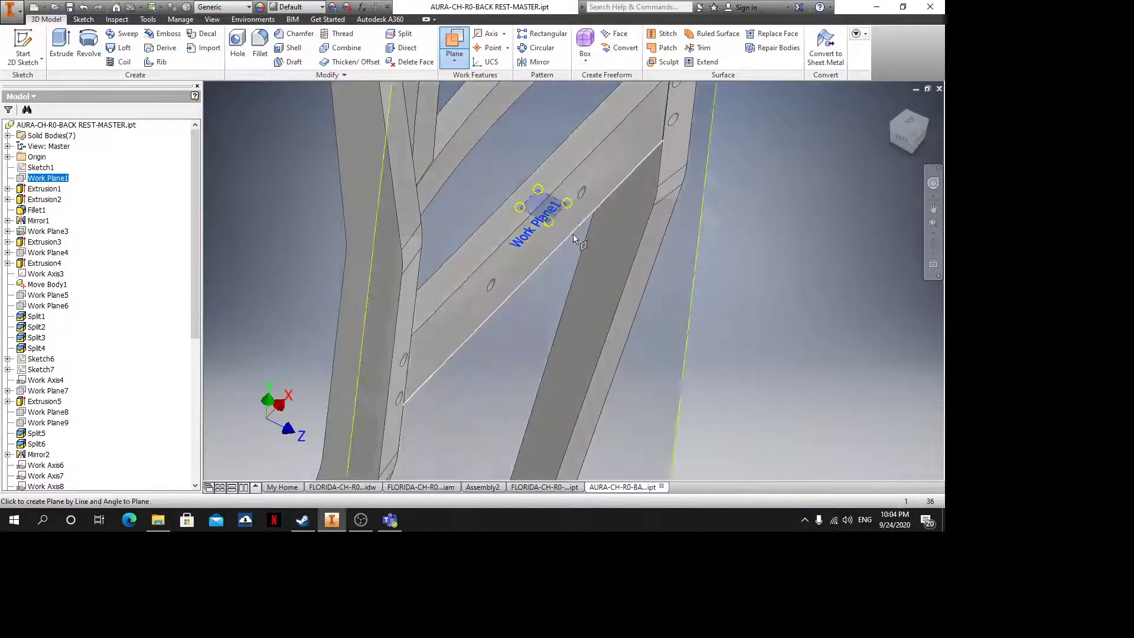
key(Escape)
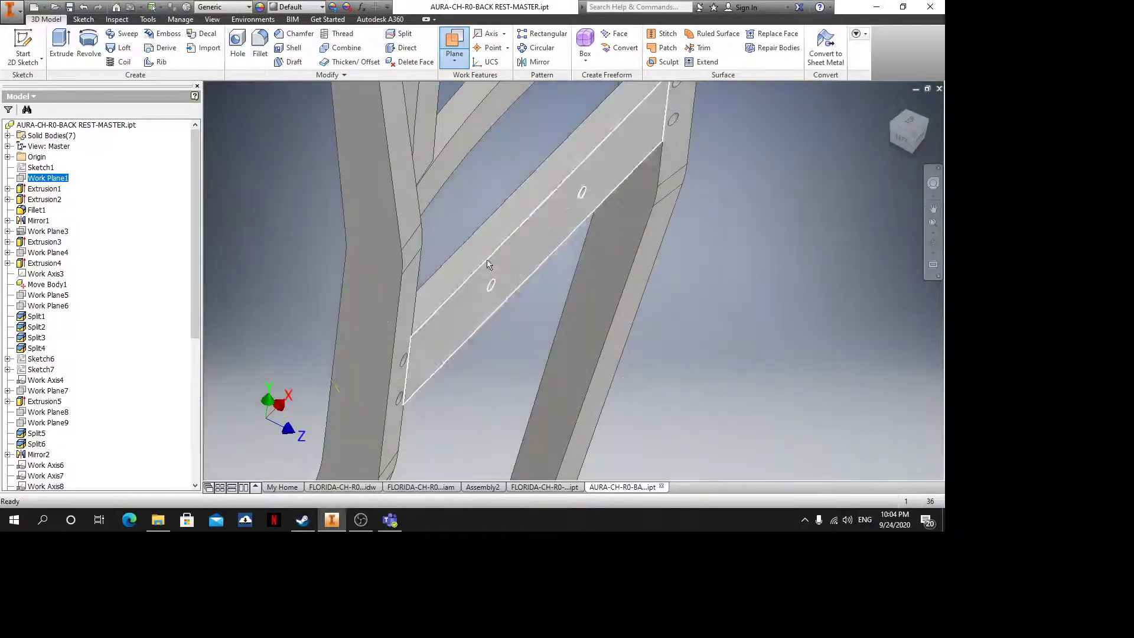
Make Work Plane1 visible beside the lower support rail and create a work plane offset downward from it
click(22, 179)
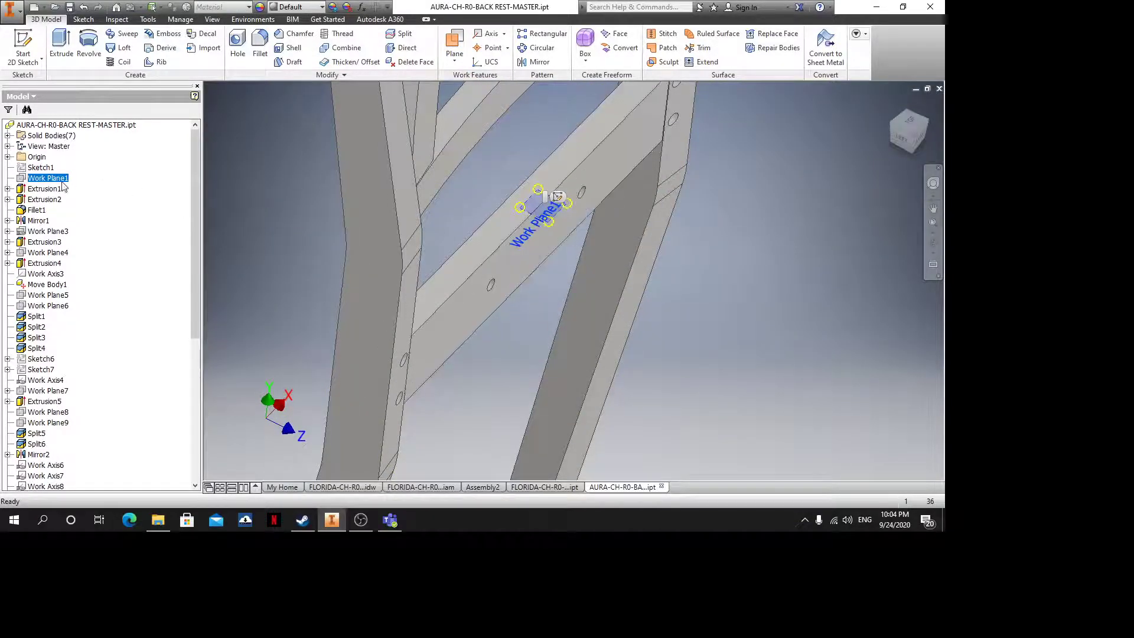
right_click(62, 180)
click(81, 267)
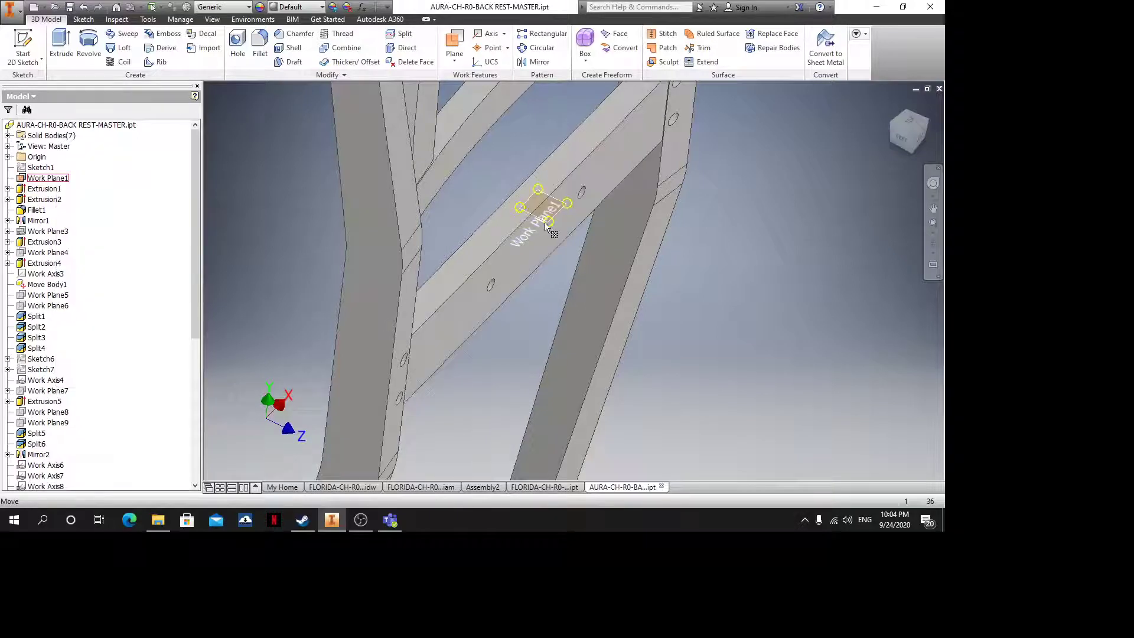
click(550, 226)
drag(502, 217, 502, 216)
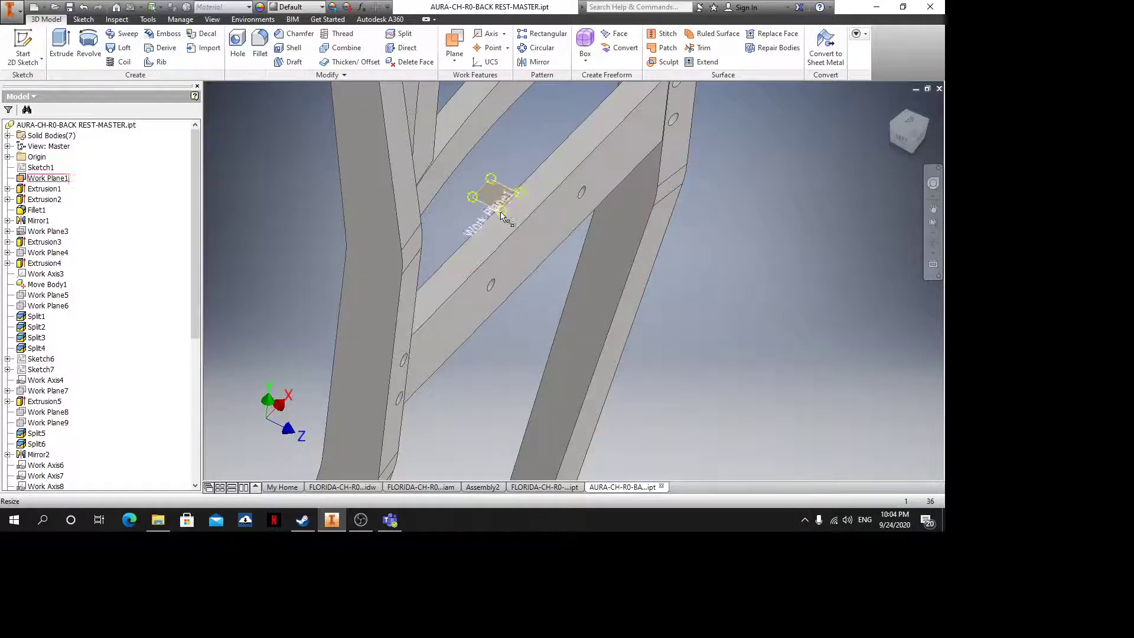
click(554, 328)
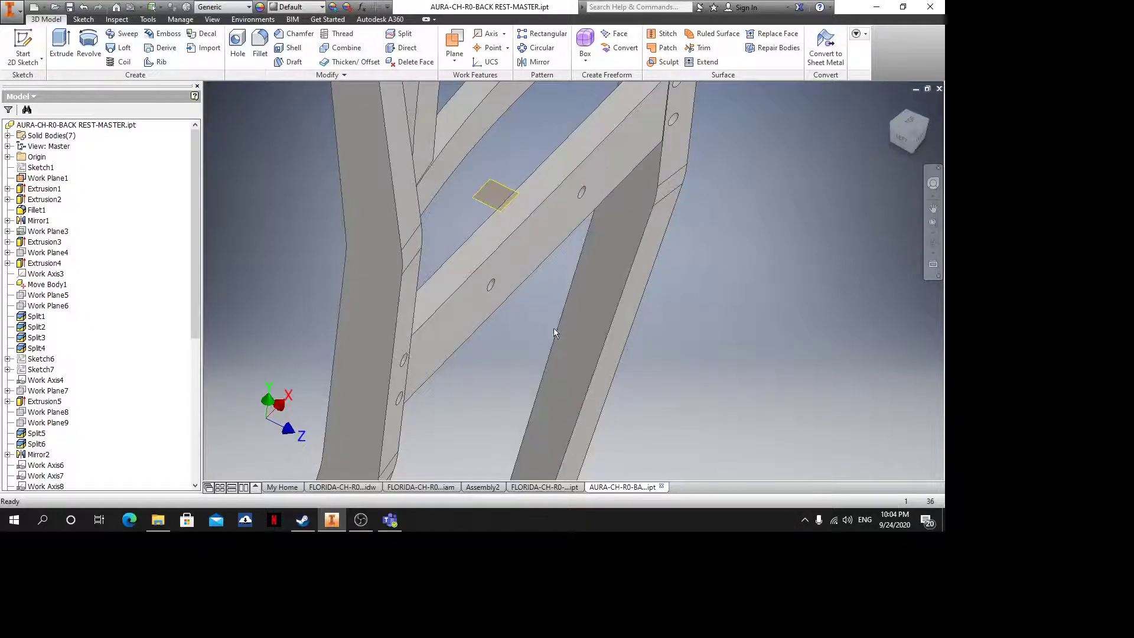
click(495, 202)
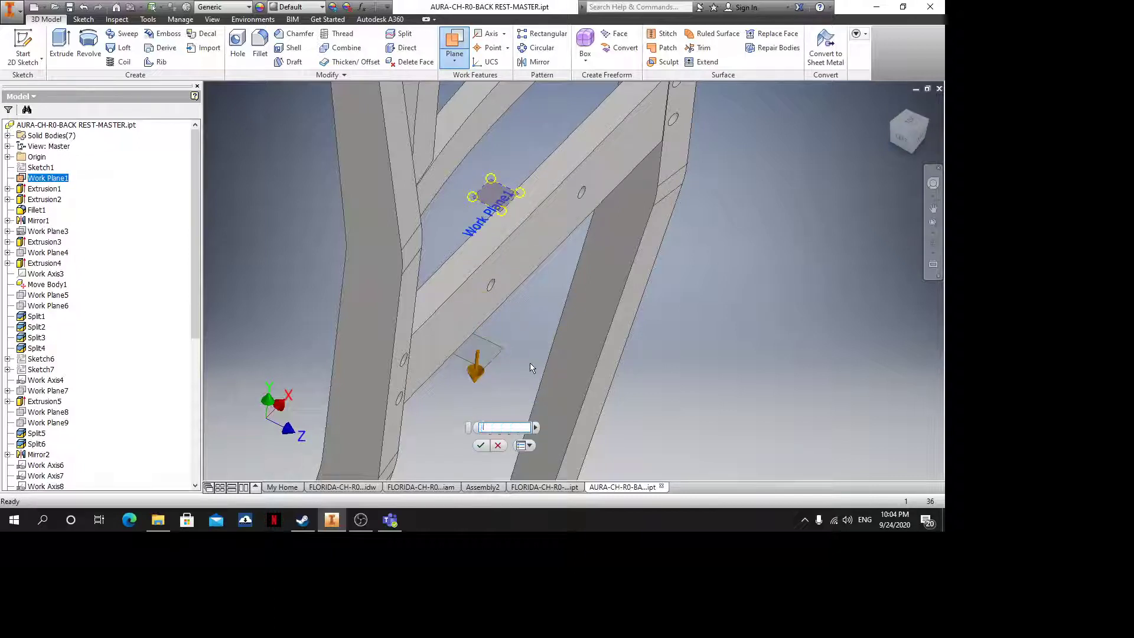
key(Return)
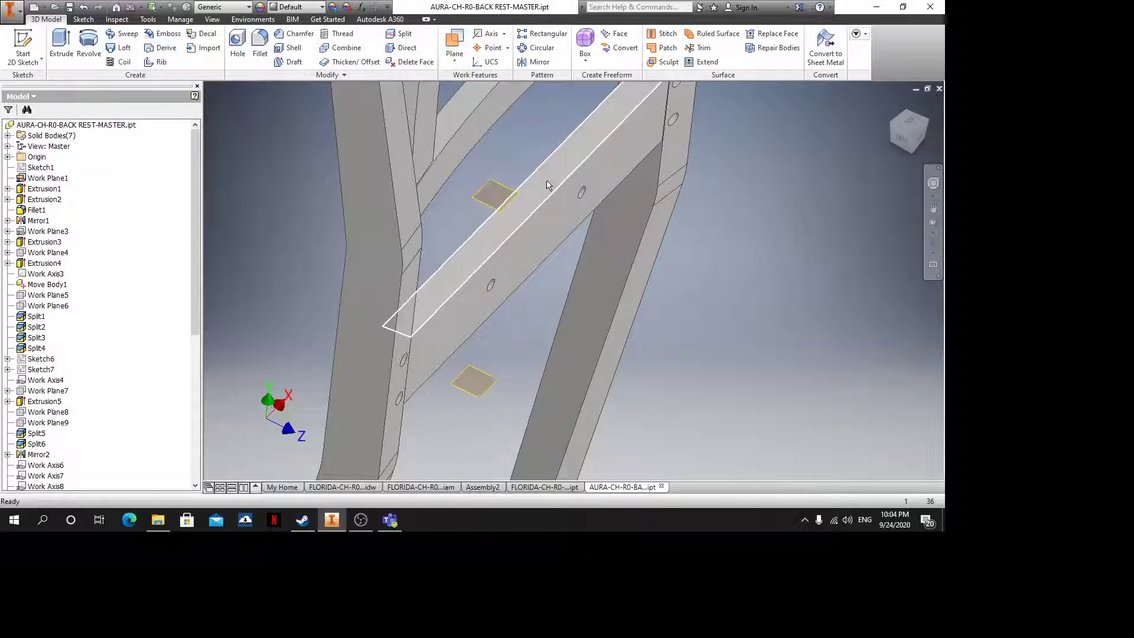
Start a sketch on the lower offset work plane and project the cut edges of both legs into it
scroll(549, 185, down, 4)
shift+middle_drag(578, 286, 511, 258)
scroll(538, 286, up, 3)
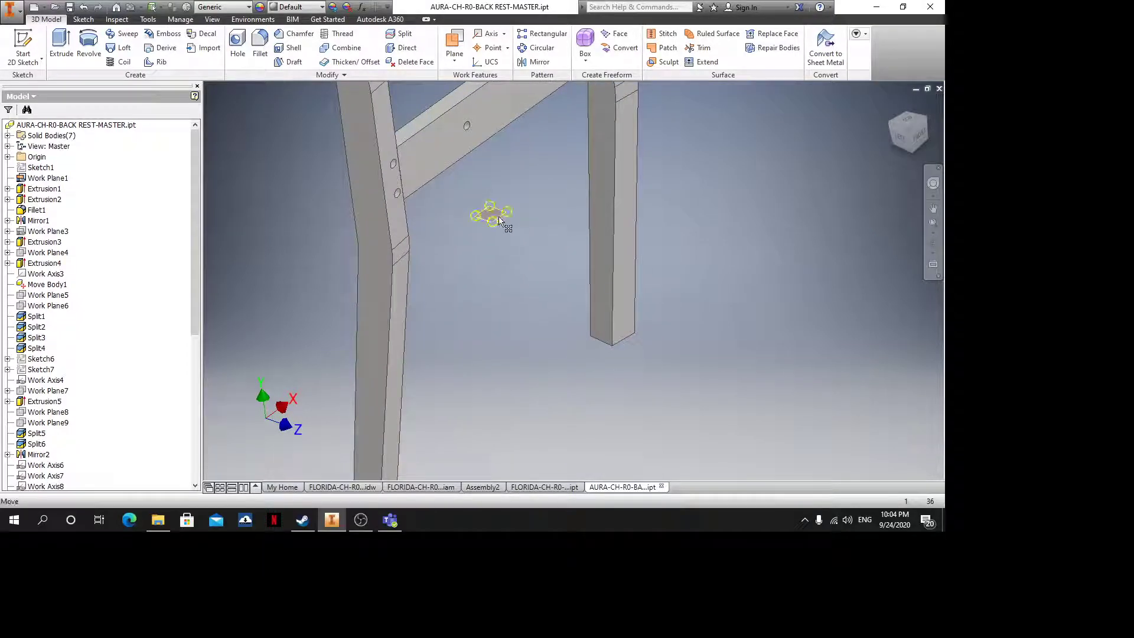
click(531, 208)
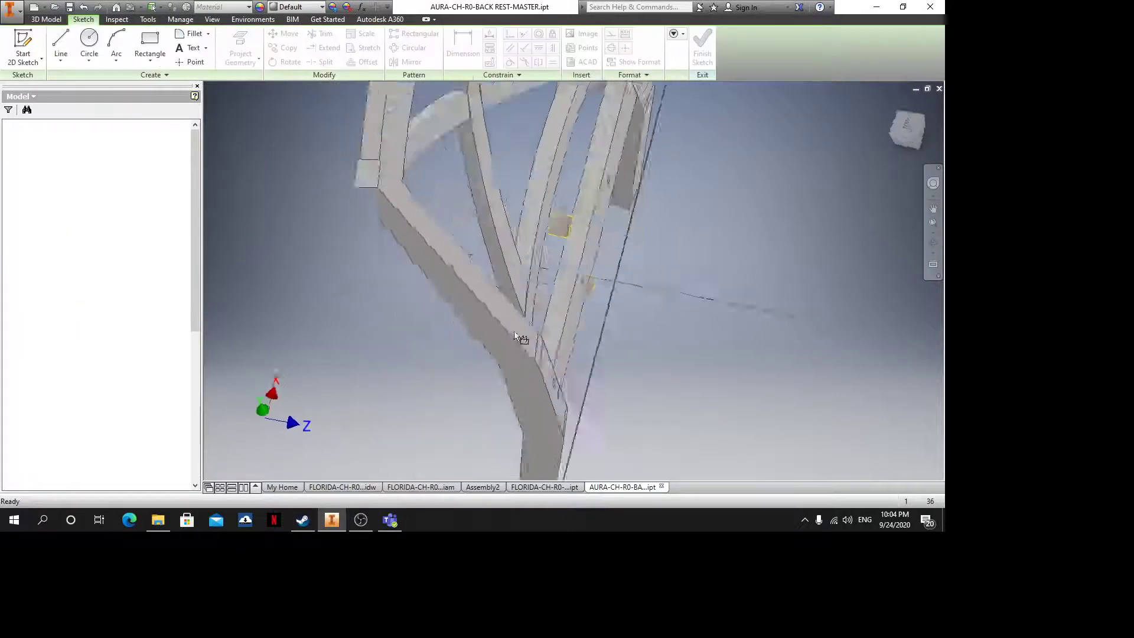
shift+middle_drag(550, 252, 502, 262)
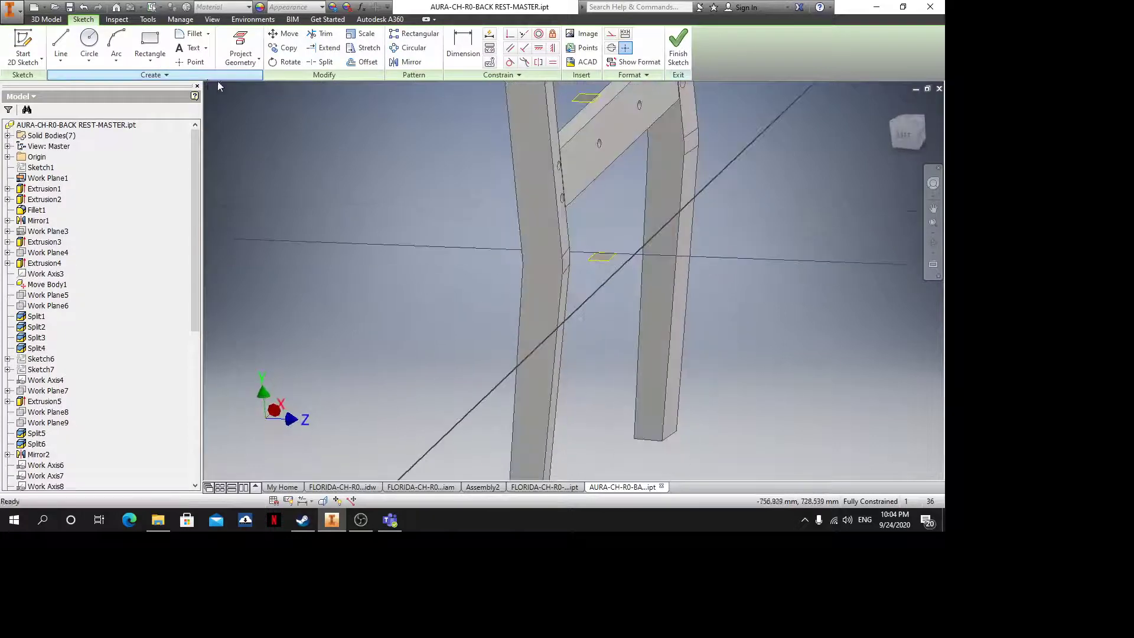
click(240, 58)
click(213, 101)
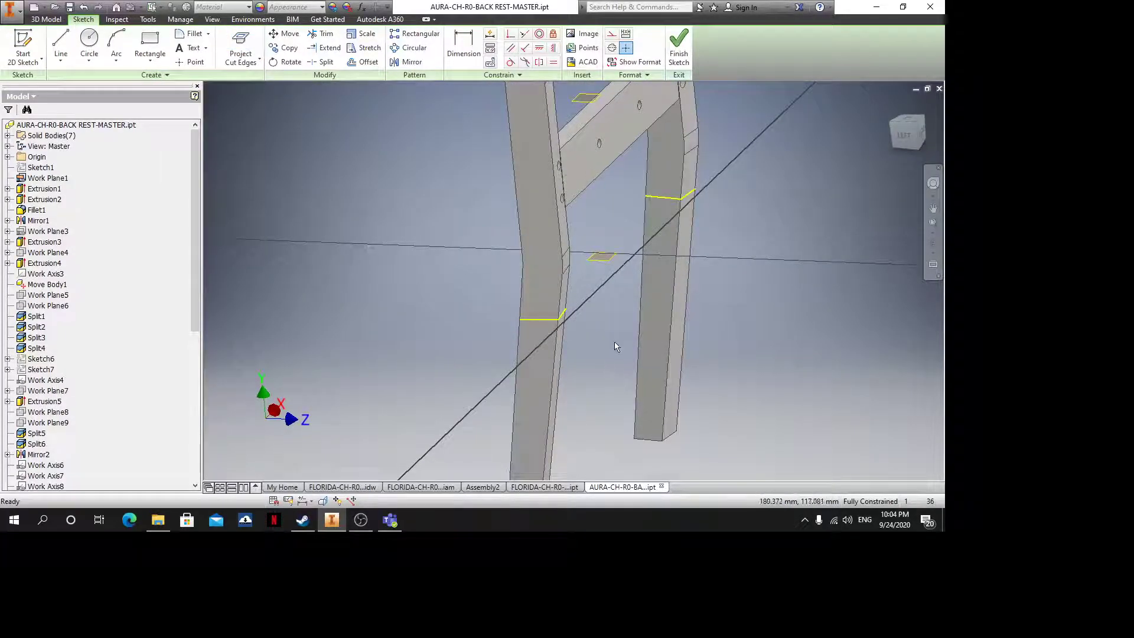
Place a sketch point at the middle of each leg's front cut edge and finish the sketch
shift+middle_drag(607, 328, 514, 354)
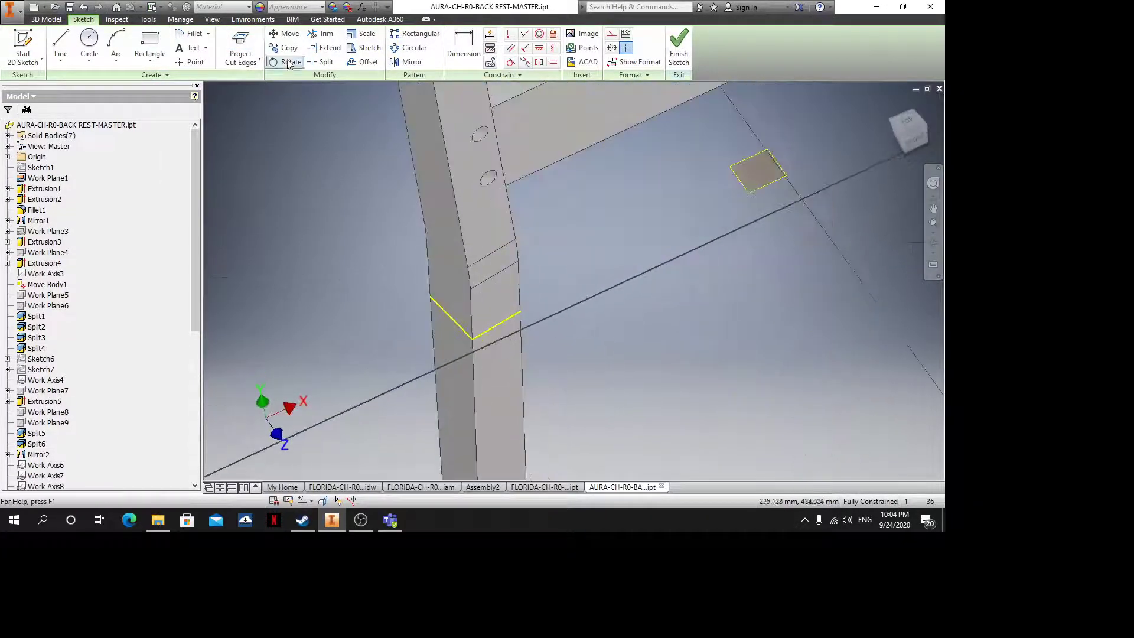
click(195, 61)
scroll(501, 325, down, 3)
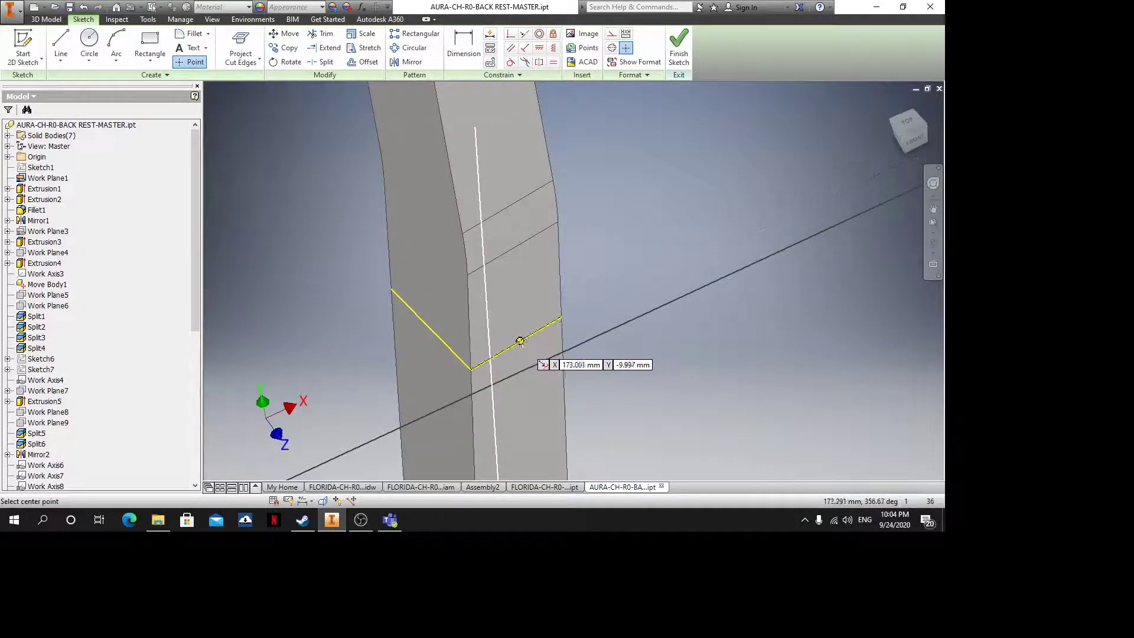
click(517, 343)
scroll(515, 344, up, 4)
scroll(760, 228, down, 4)
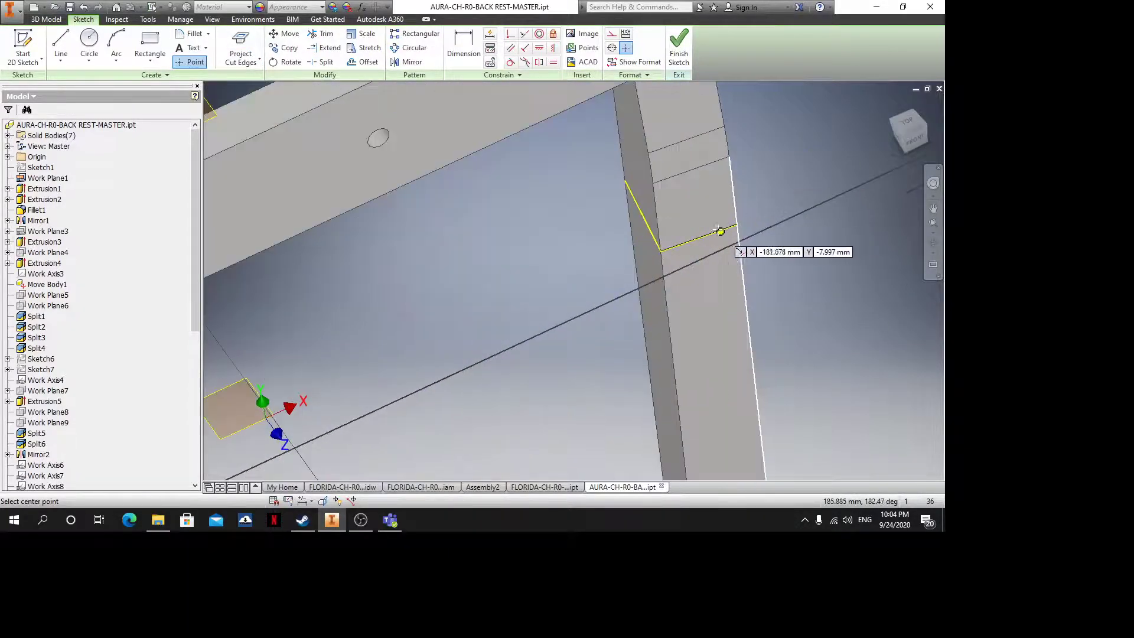
scroll(698, 237, up, 5)
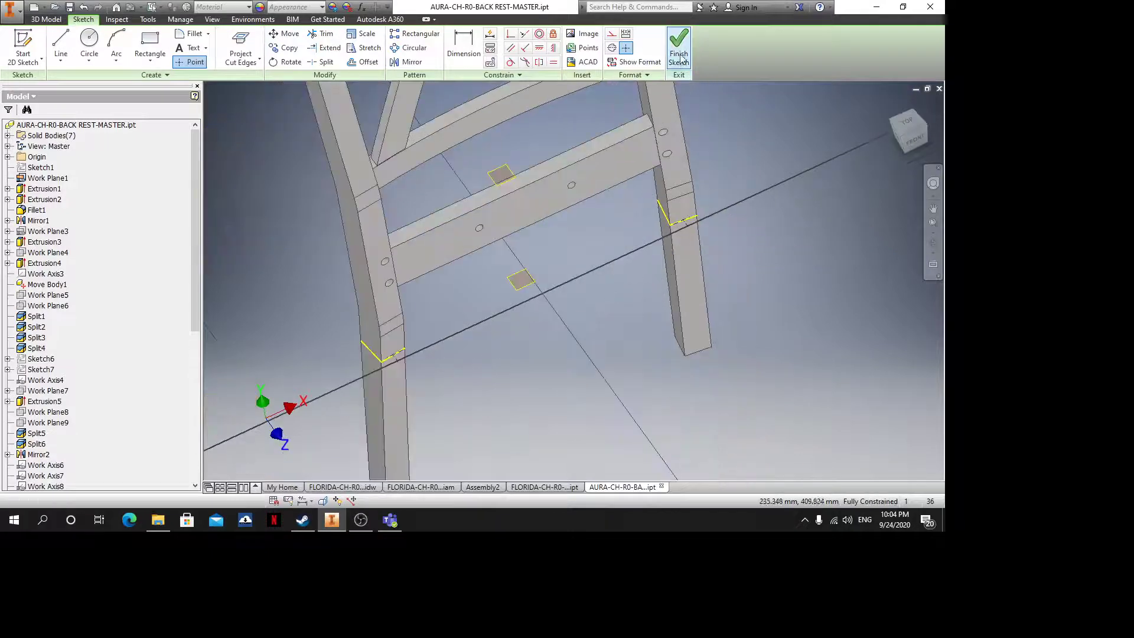
click(679, 47)
Start a new sketch on the front face of the left leg's lower section
shift+middle_drag(660, 281, 523, 303)
scroll(391, 359, down, 5)
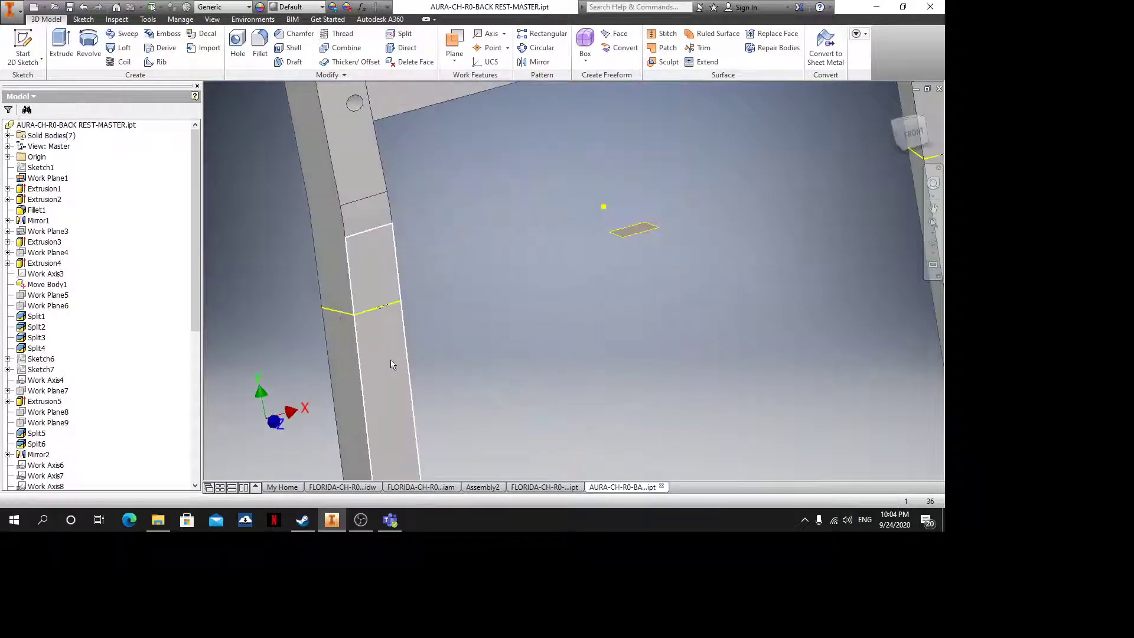
click(390, 359)
click(440, 353)
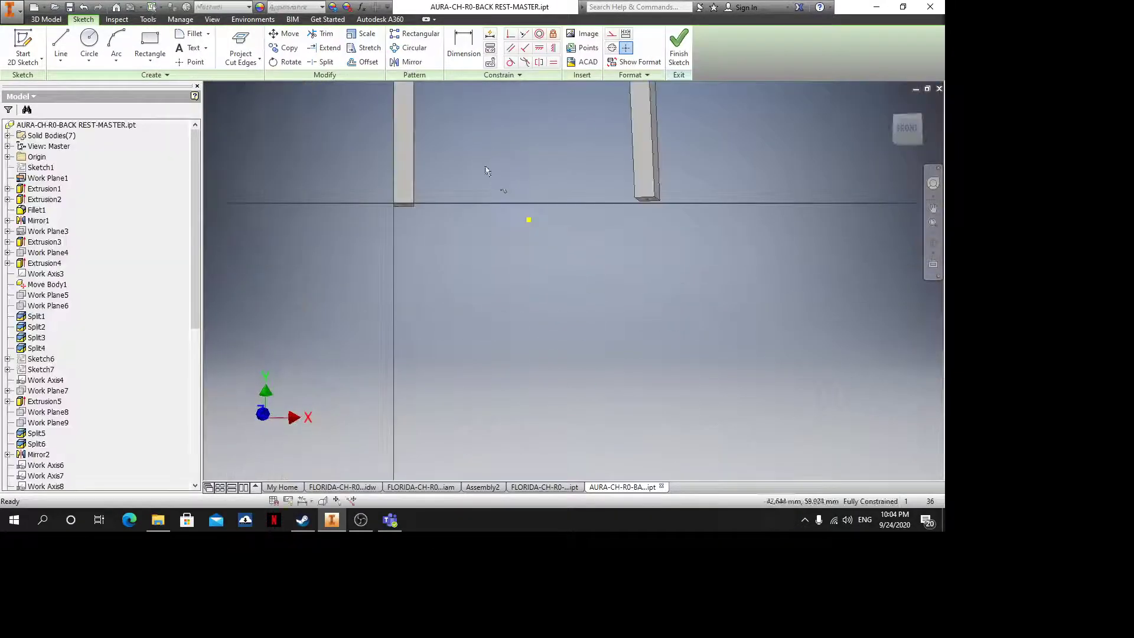
scroll(501, 355, down, 3)
shift+middle_drag(541, 370, 575, 401)
scroll(470, 337, down, 5)
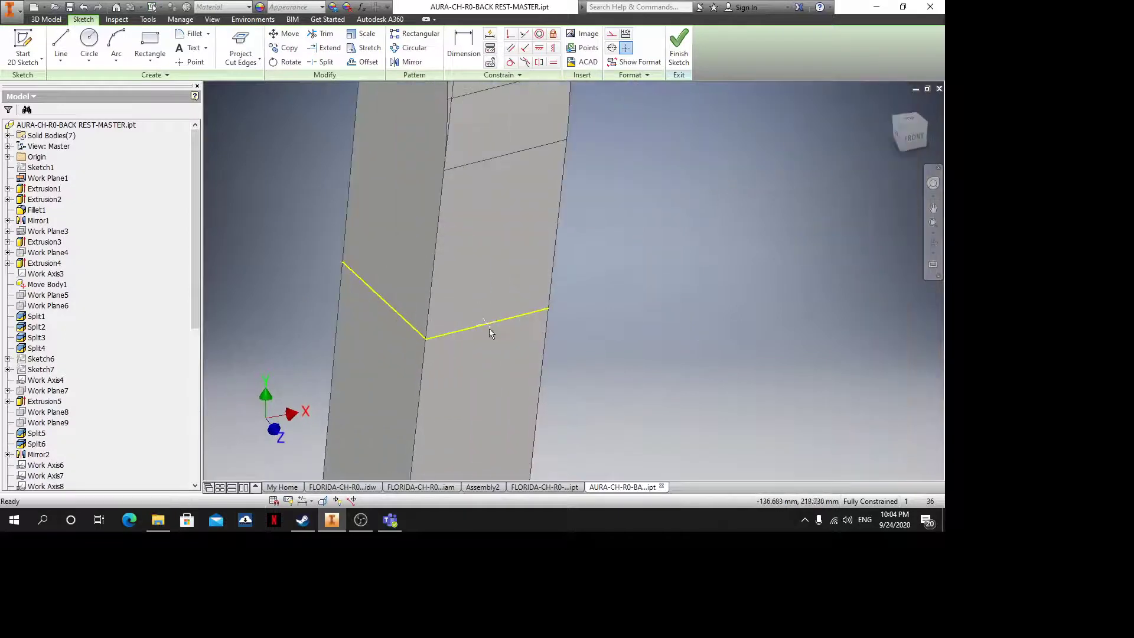
Project the points on the legs' front cut edges into the leg-face sketch and finish the sketch
click(258, 60)
click(239, 82)
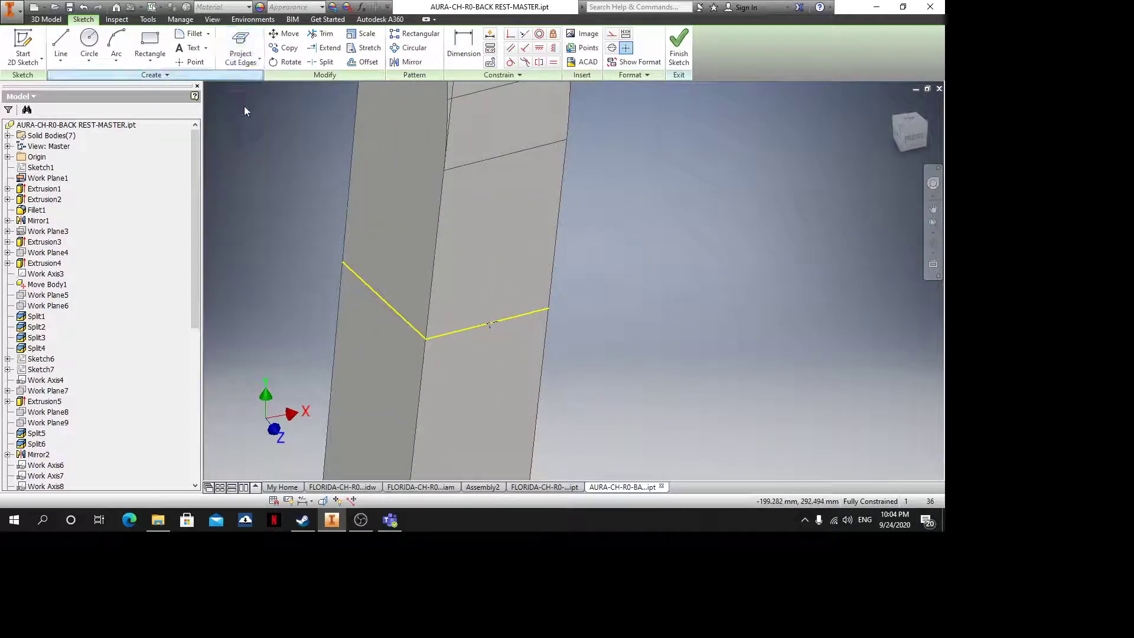
scroll(495, 319, down, 3)
scroll(479, 321, up, 5)
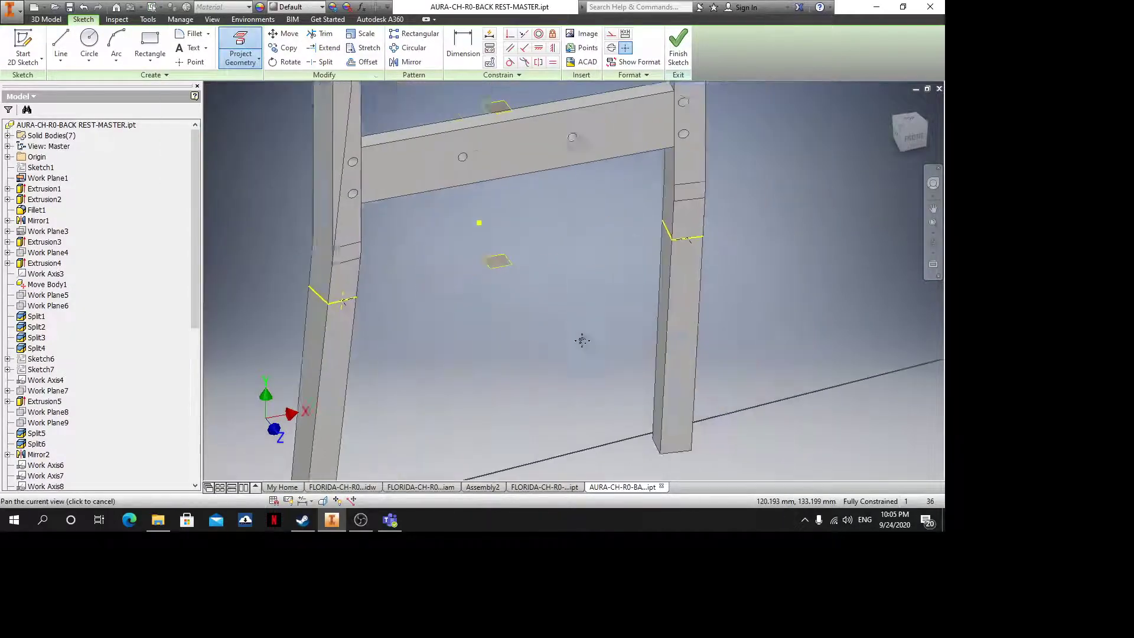
scroll(671, 254, down, 5)
key(Escape)
click(678, 50)
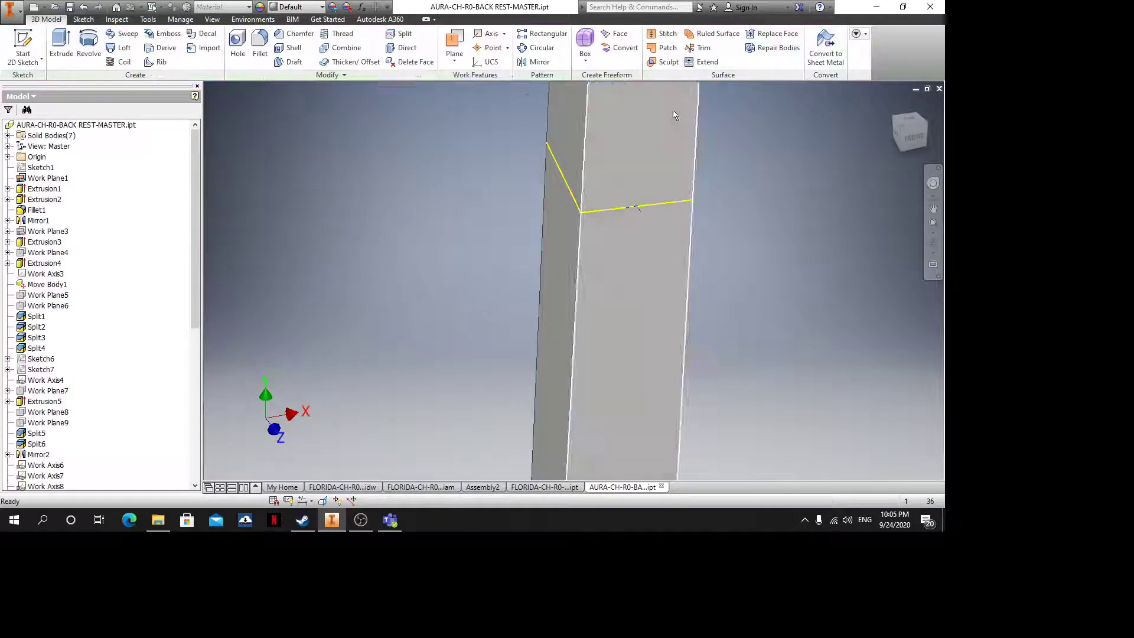
Cut a flat-bottomed hole 12 mm in diameter and 16 mm deep at the projected point on the left leg's lower front face
scroll(561, 273, up, 5)
scroll(340, 287, down, 5)
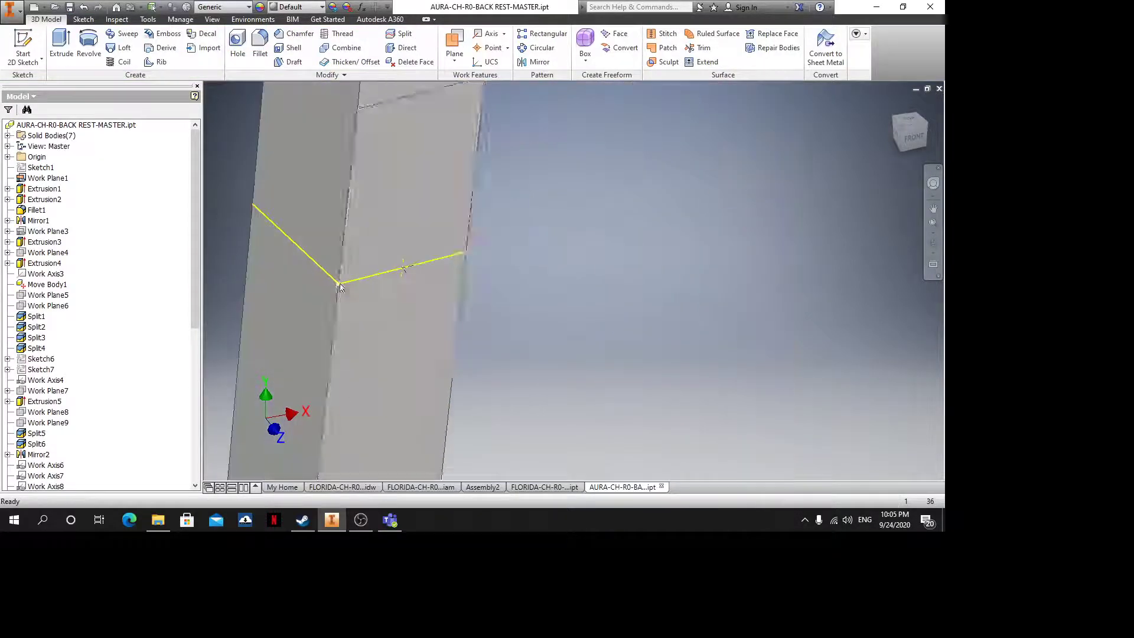
click(242, 47)
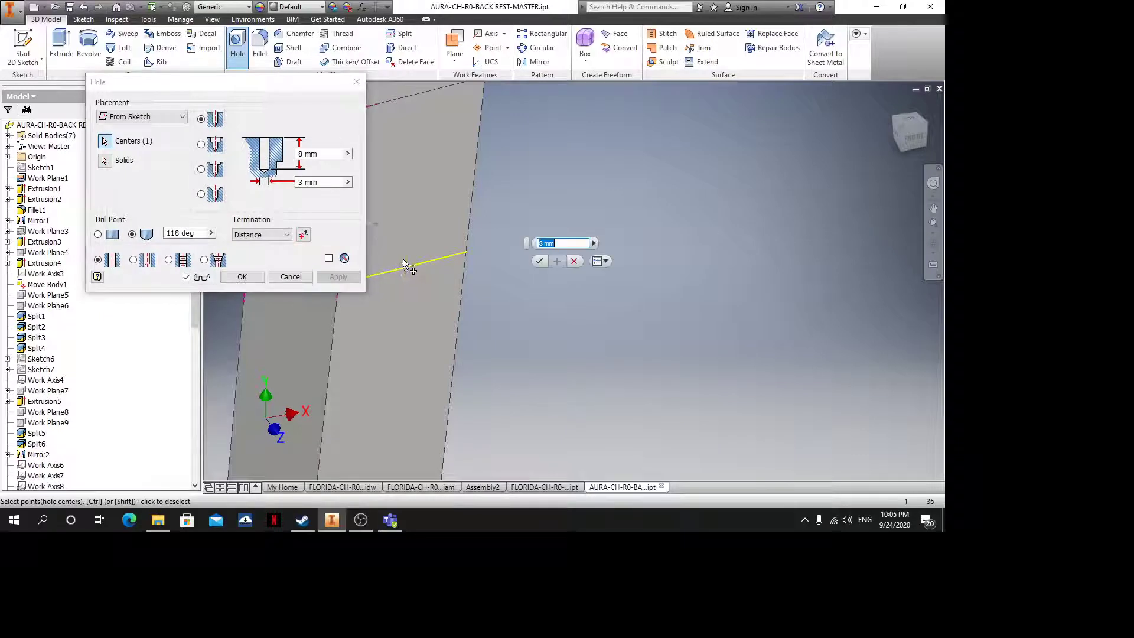
click(111, 233)
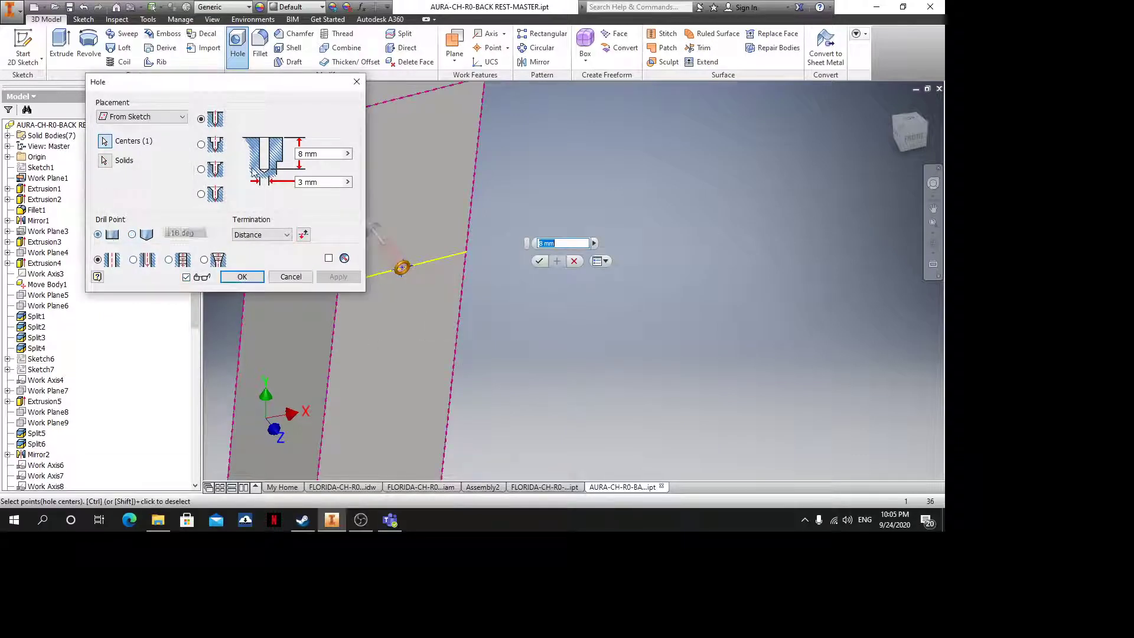
click(329, 153)
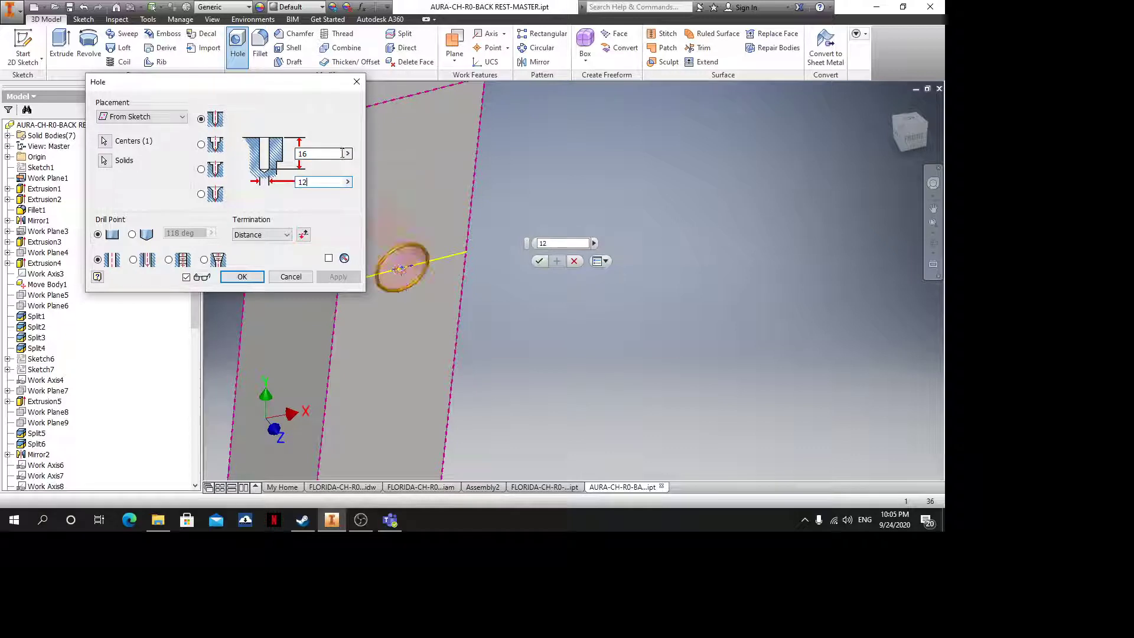
key(Return)
Start a sketch on the front face of the right leg's lower section and project the point at its cut edge into it
scroll(506, 164, up, 6)
scroll(789, 160, down, 5)
middle_drag(787, 162, 733, 306)
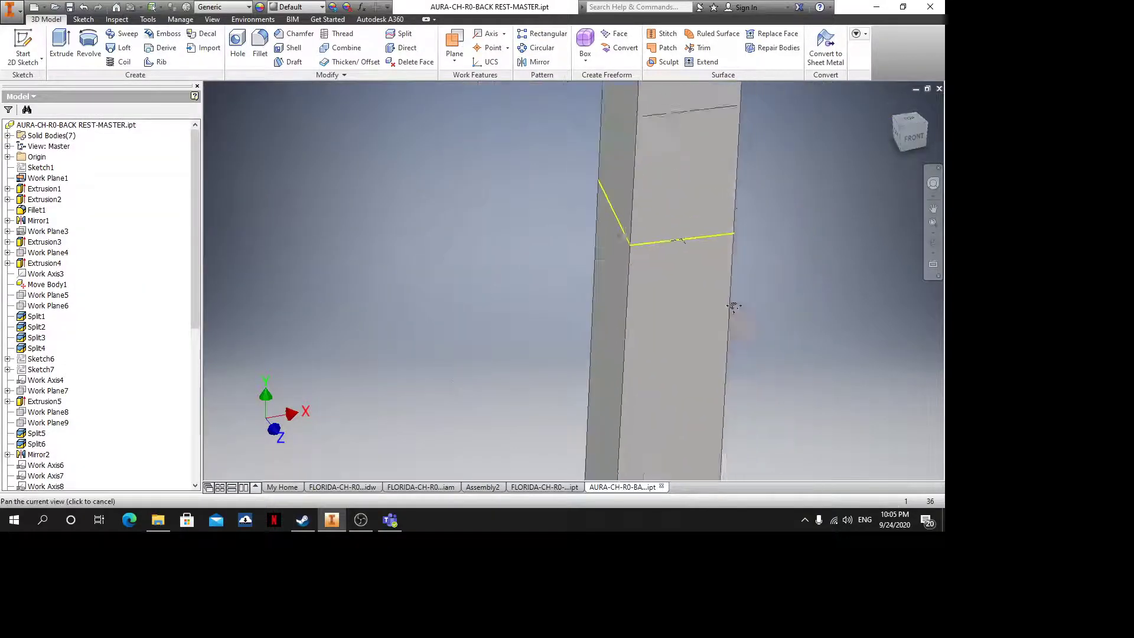
click(717, 218)
click(721, 200)
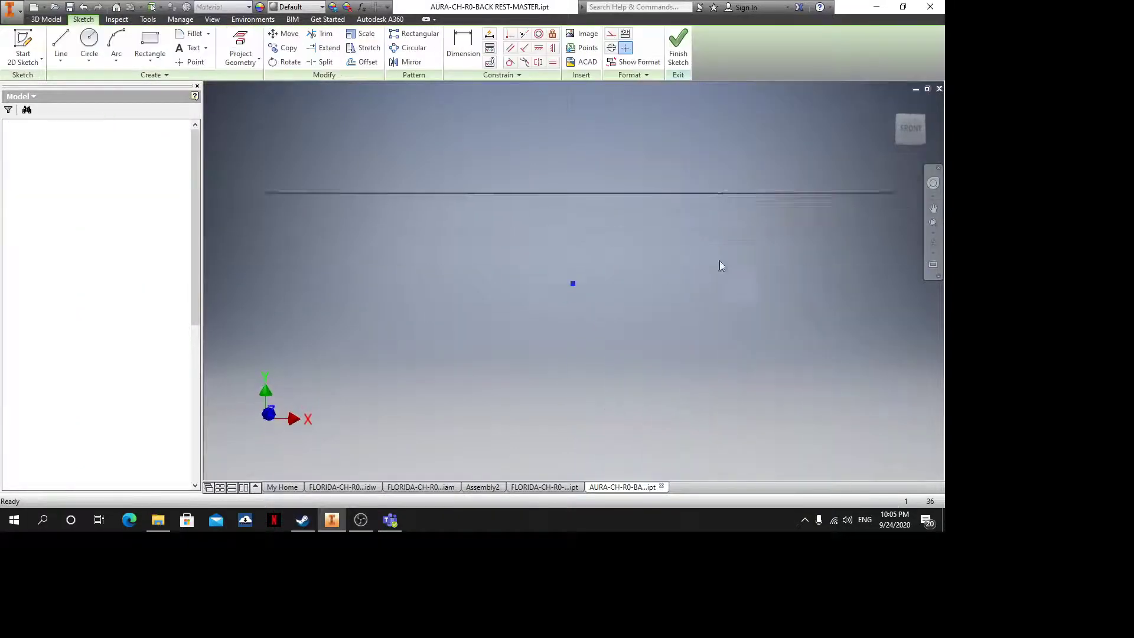
middle_drag(719, 260, 524, 362)
scroll(556, 215, down, 3)
shift+middle_drag(587, 222, 629, 324)
scroll(592, 199, down, 5)
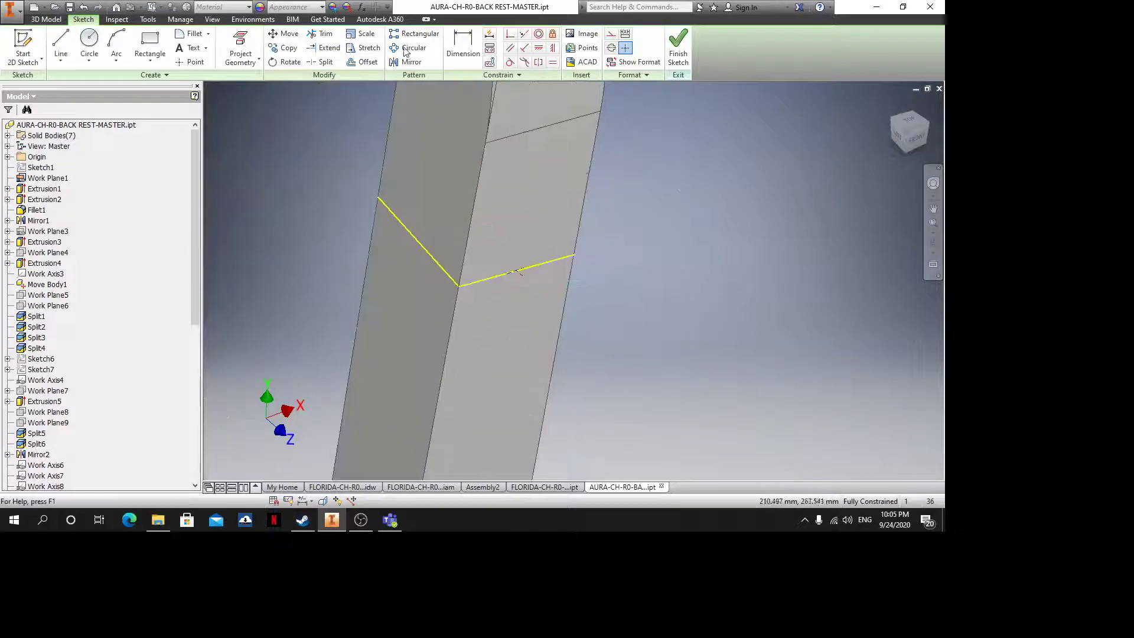
click(241, 50)
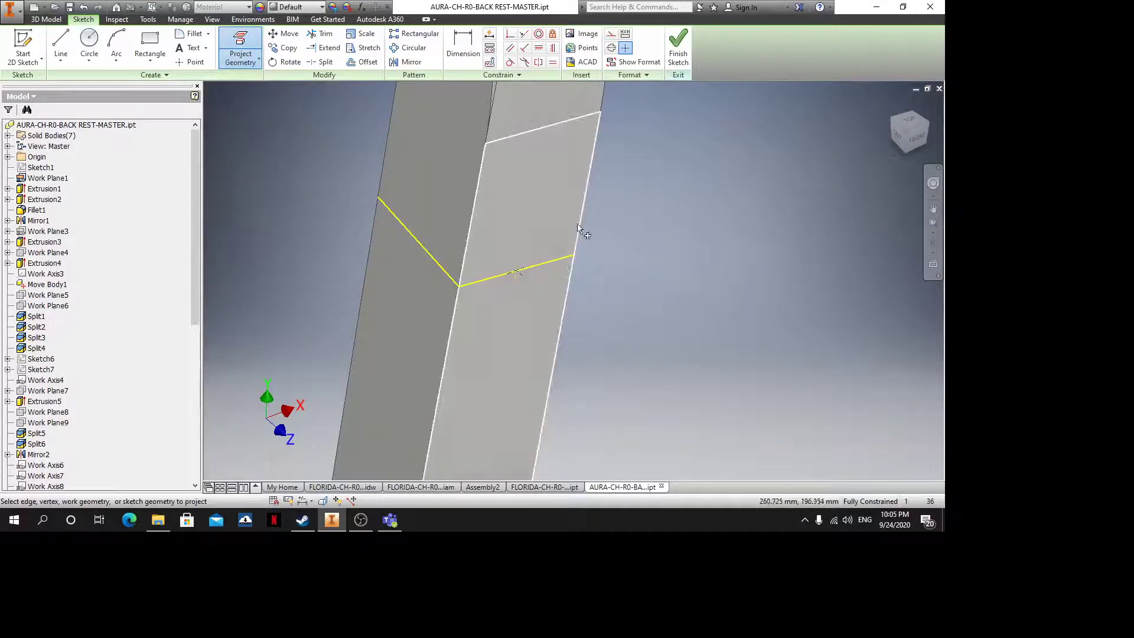
Finish the sketch and cut a flat-bottomed hole 12 mm in diameter and 16 mm deep at the projected point on the right leg
click(678, 48)
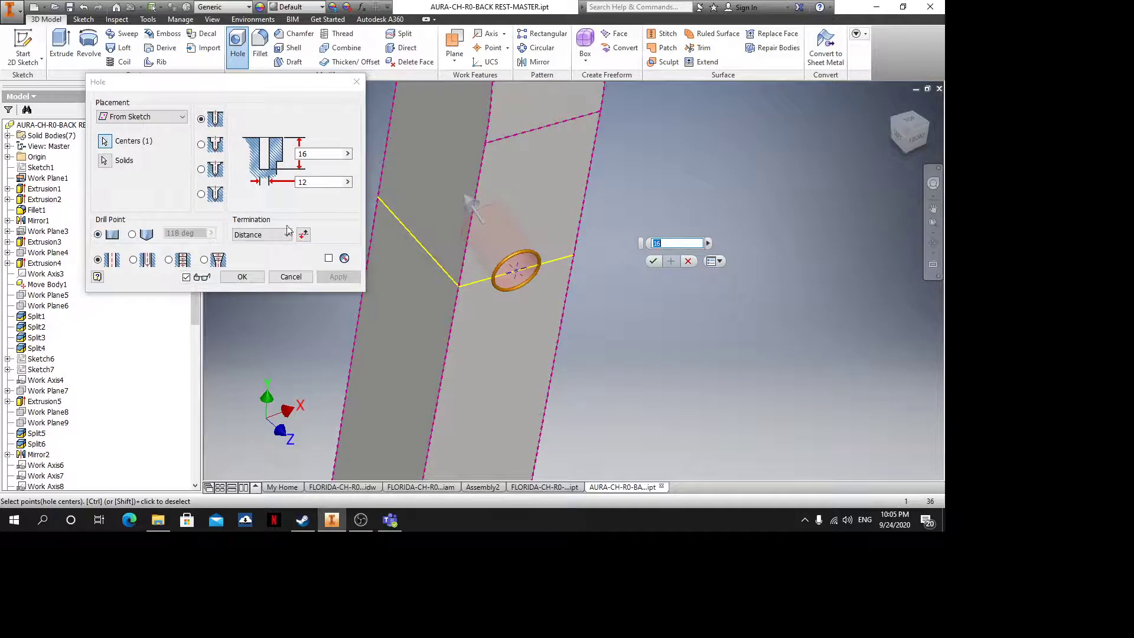
click(258, 277)
scroll(513, 293, down, 5)
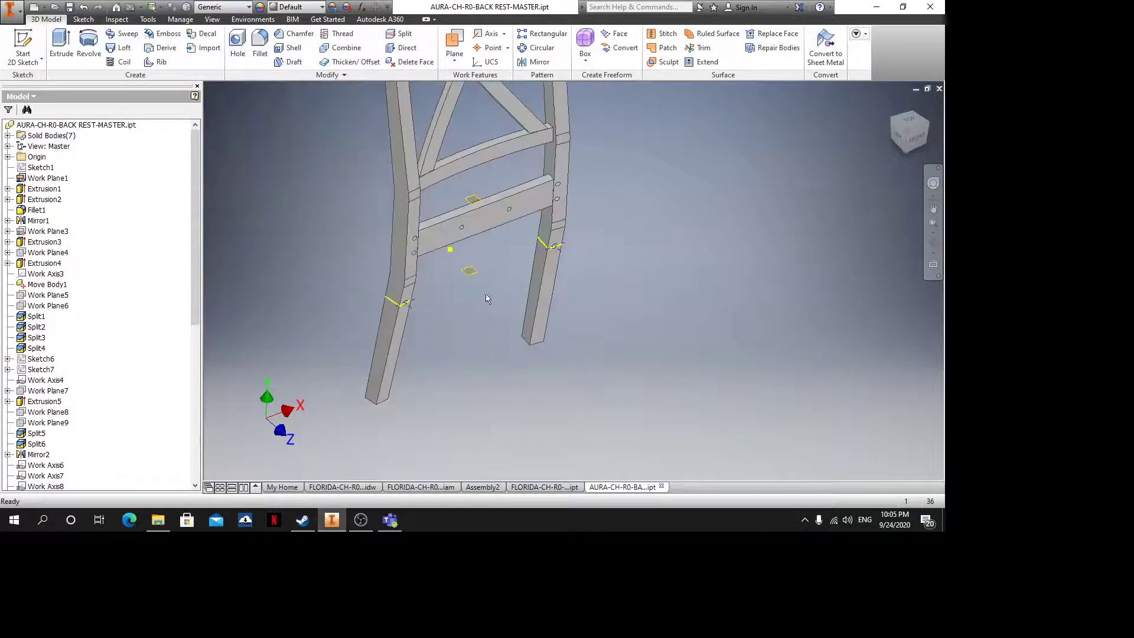
Examine the new holes on both legs from several angles and check their placement on the lower sections
scroll(513, 283, up, 5)
scroll(513, 280, down, 5)
scroll(514, 276, up, 3)
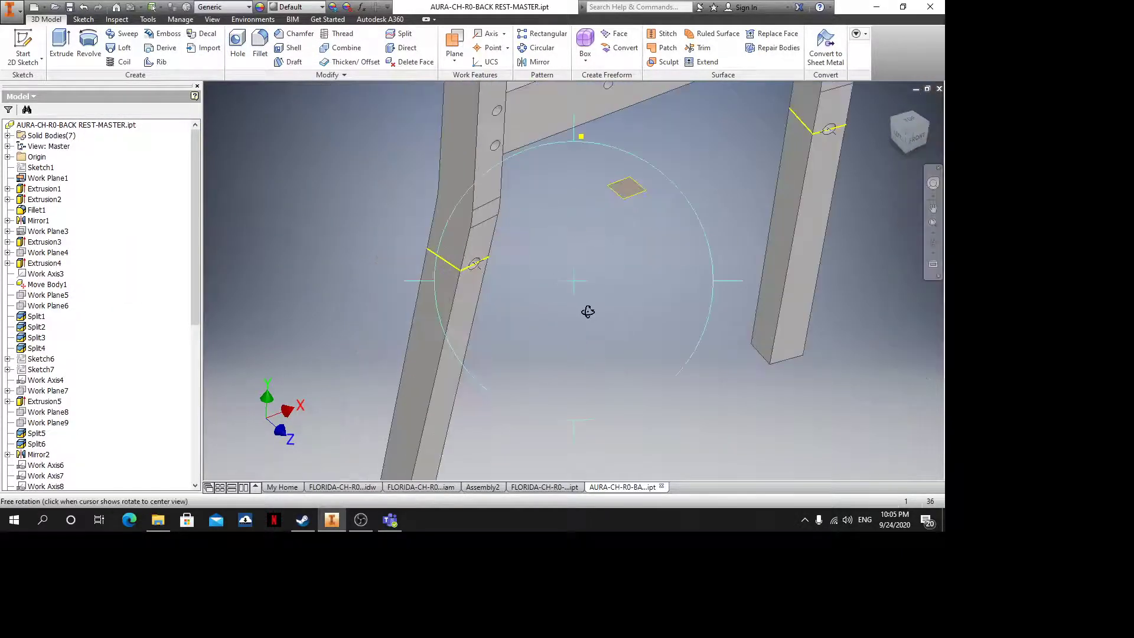
mouse_move(586, 311)
shift+middle_down()
mouse_move(612, 236)
mouse_move(586, 307)
shift+middle_up()
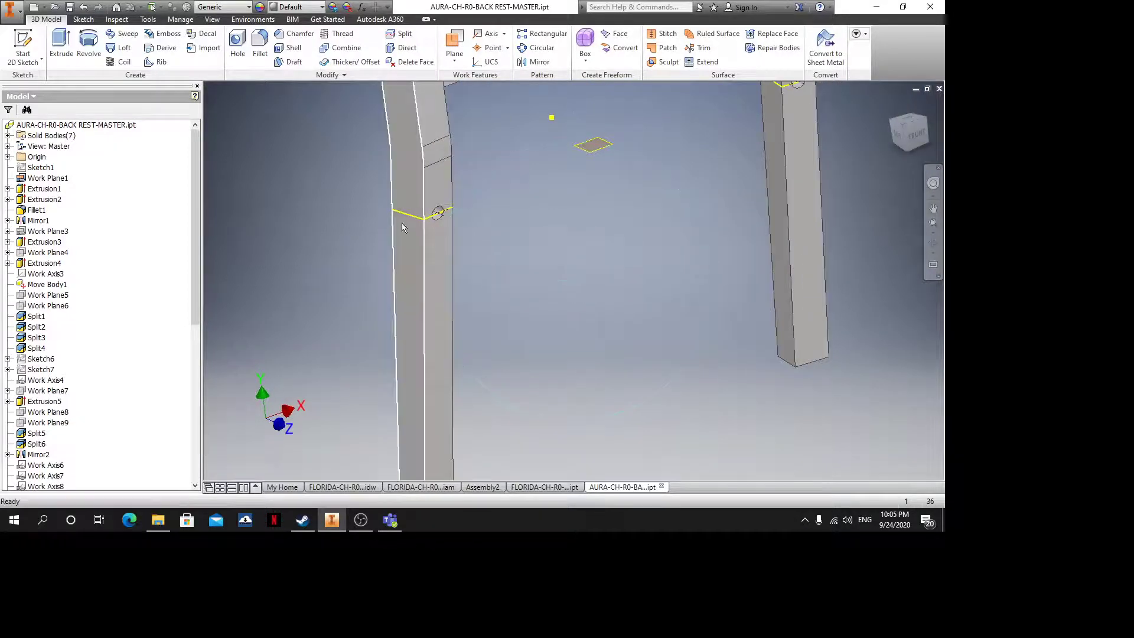
scroll(561, 250, down, 3)
middle_drag(426, 214, 422, 288)
scroll(562, 239, up, 3)
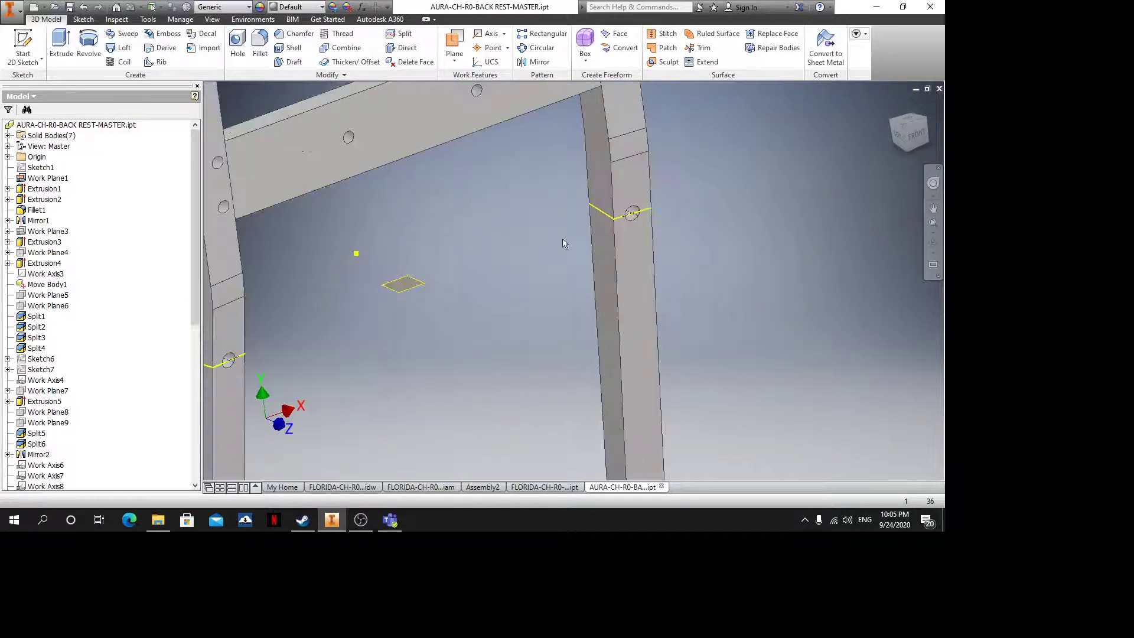
scroll(618, 215, down, 5)
scroll(620, 218, up, 2)
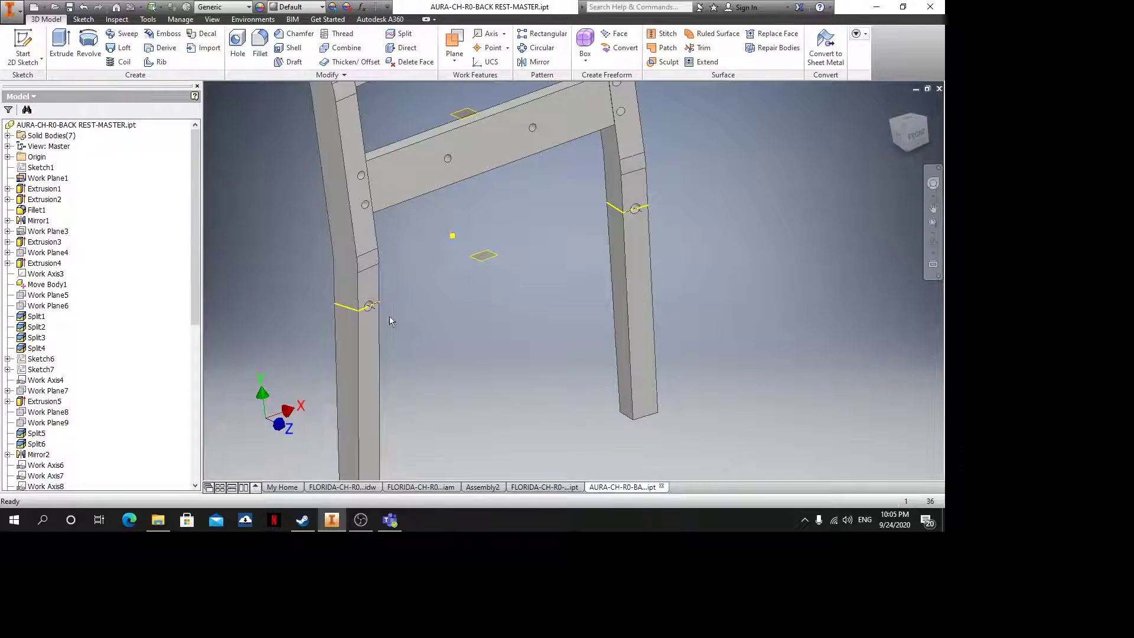
shift+middle_drag(389, 321, 177, 405)
Hide Sketch18 with the projected leg cut edges and the lower offset work plane, Work Plane11
scroll(89, 443, down, 9)
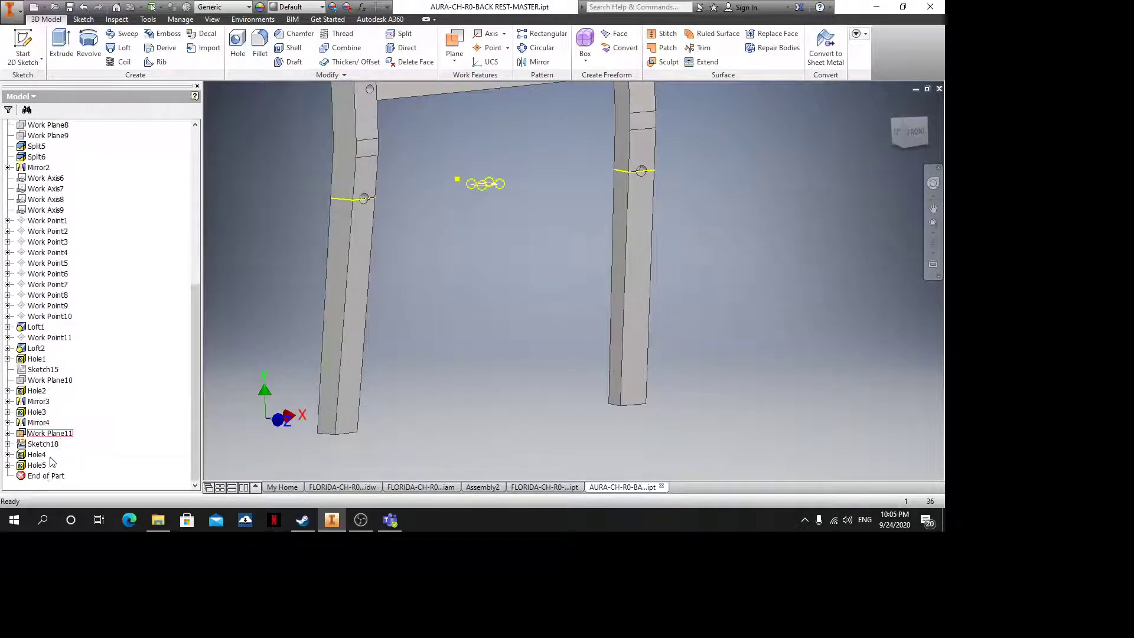
right_click(30, 464)
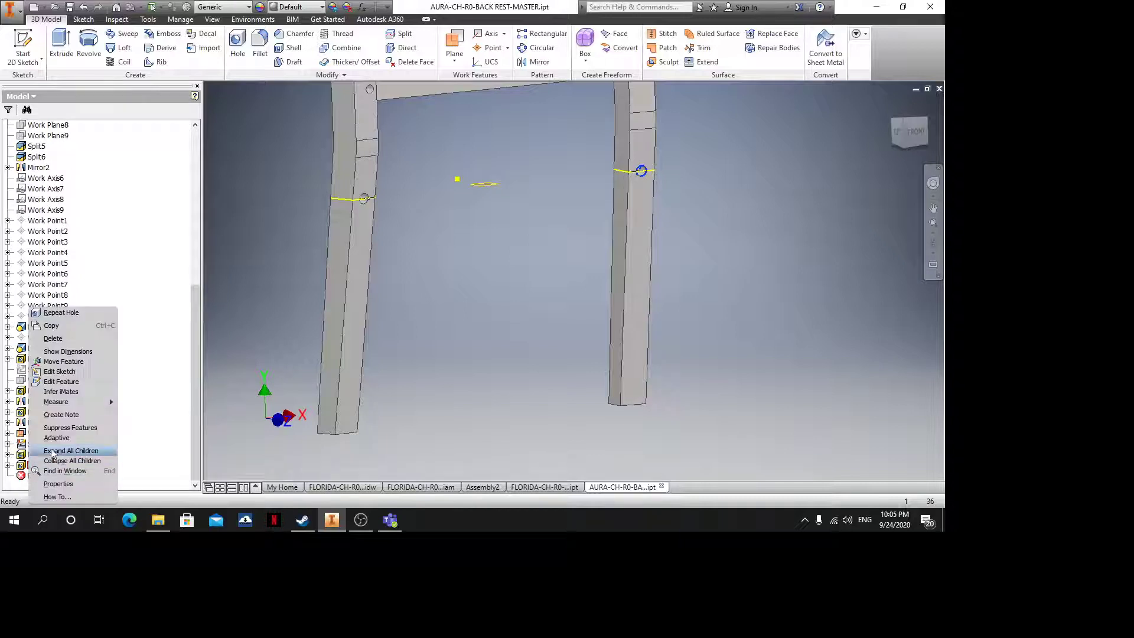
click(74, 459)
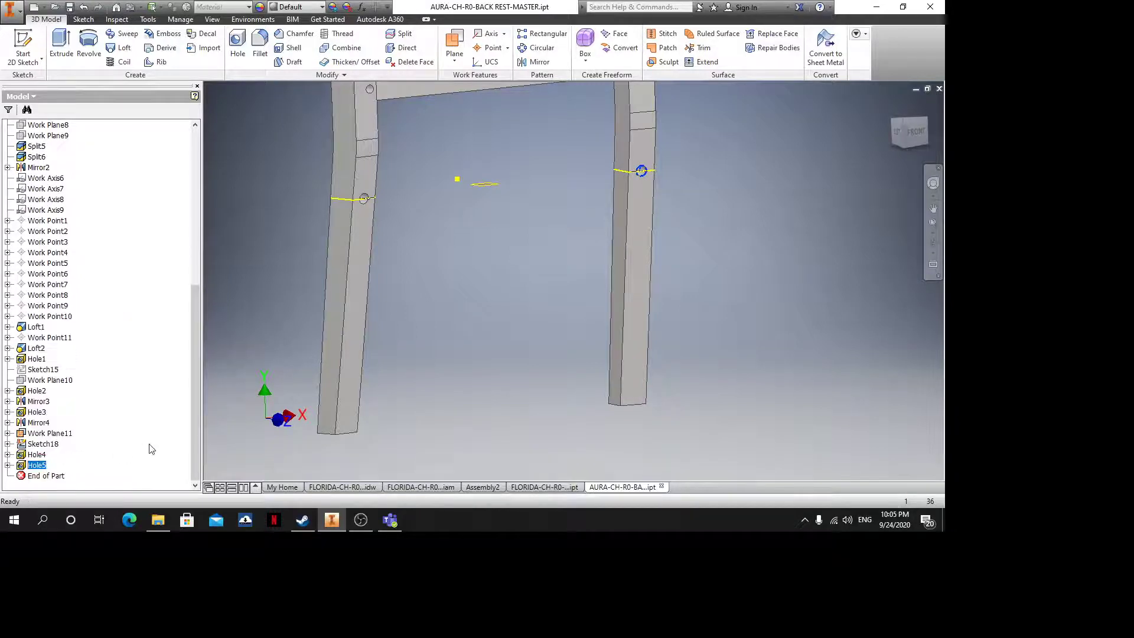
right_click(32, 454)
click(34, 456)
right_click(30, 448)
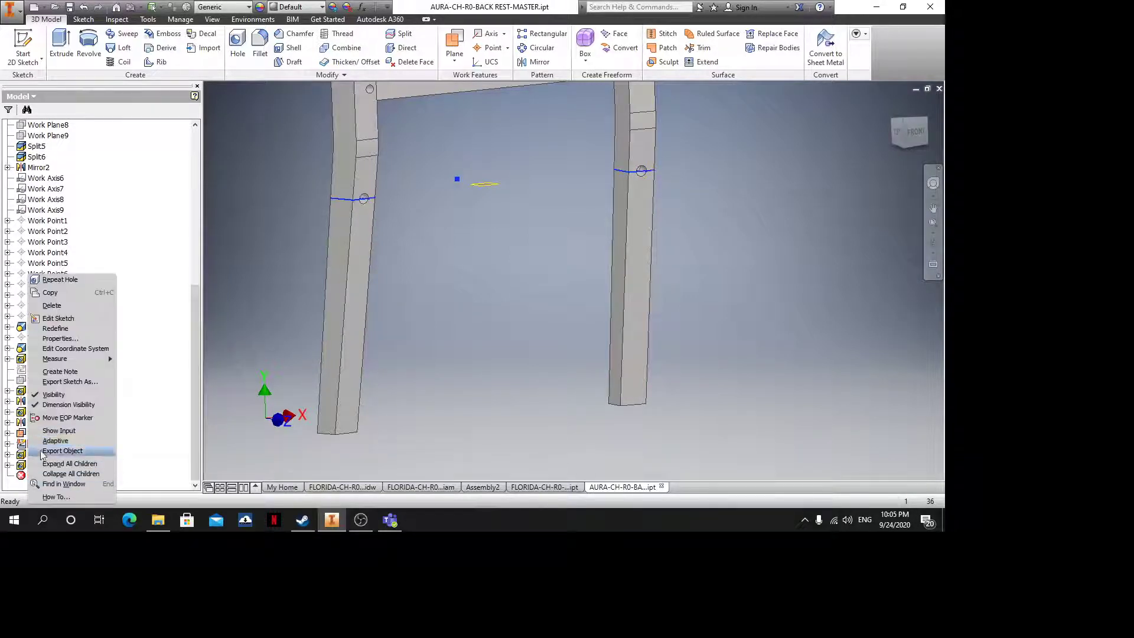
click(59, 398)
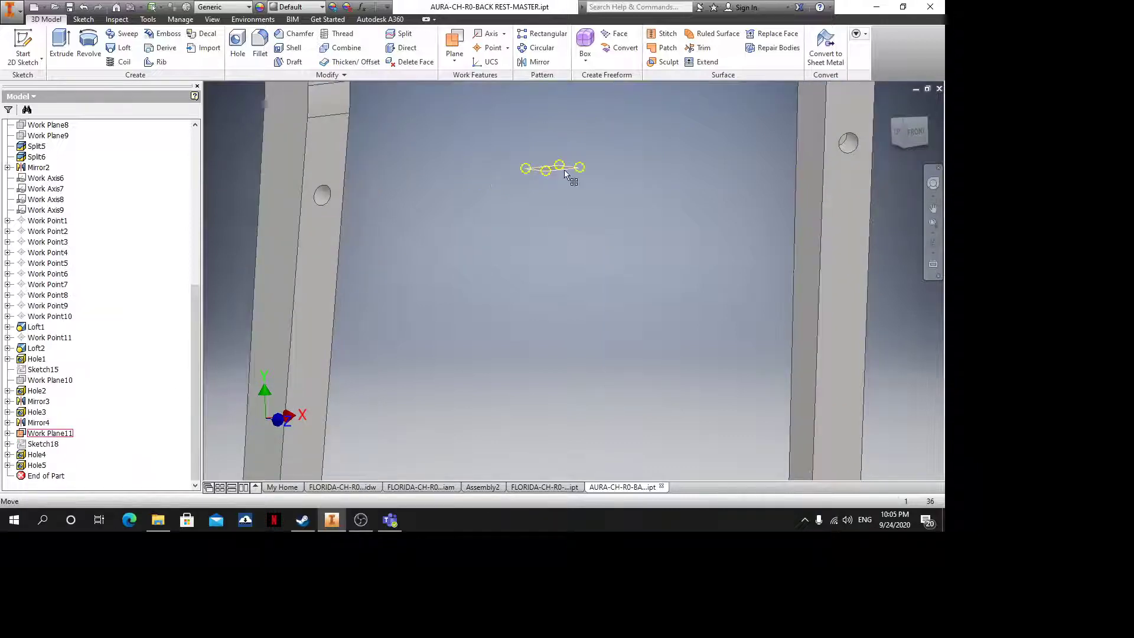
right_click(565, 174)
click(569, 215)
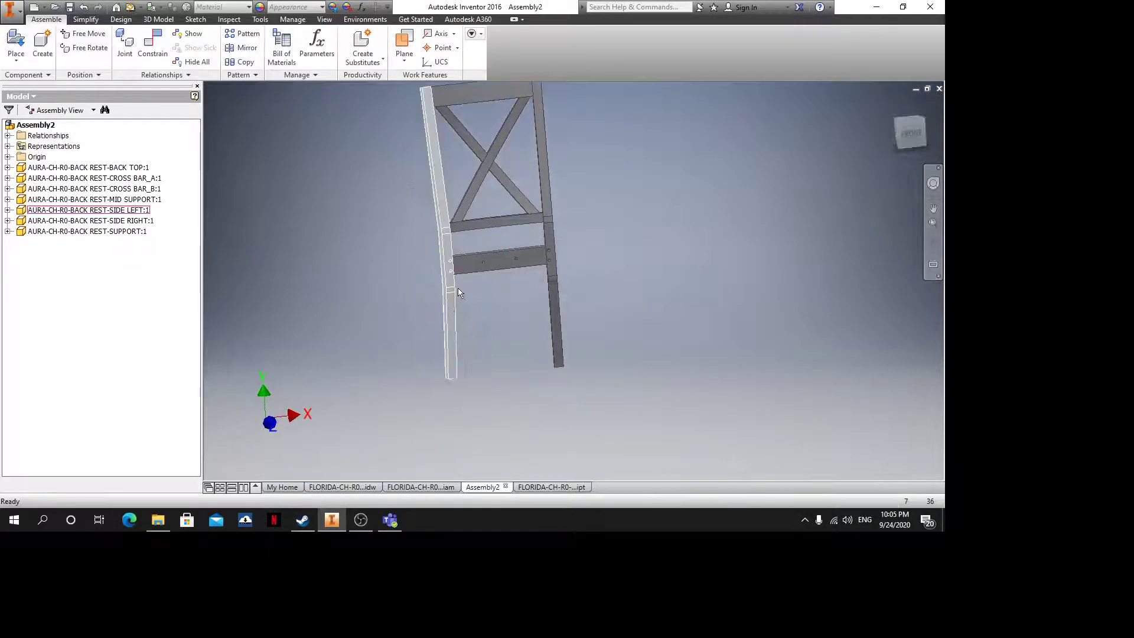
Open the AURA-CH-R0-BACK REST-SIDE LEFT part from Assembly2 in its own window
scroll(476, 329, up, 5)
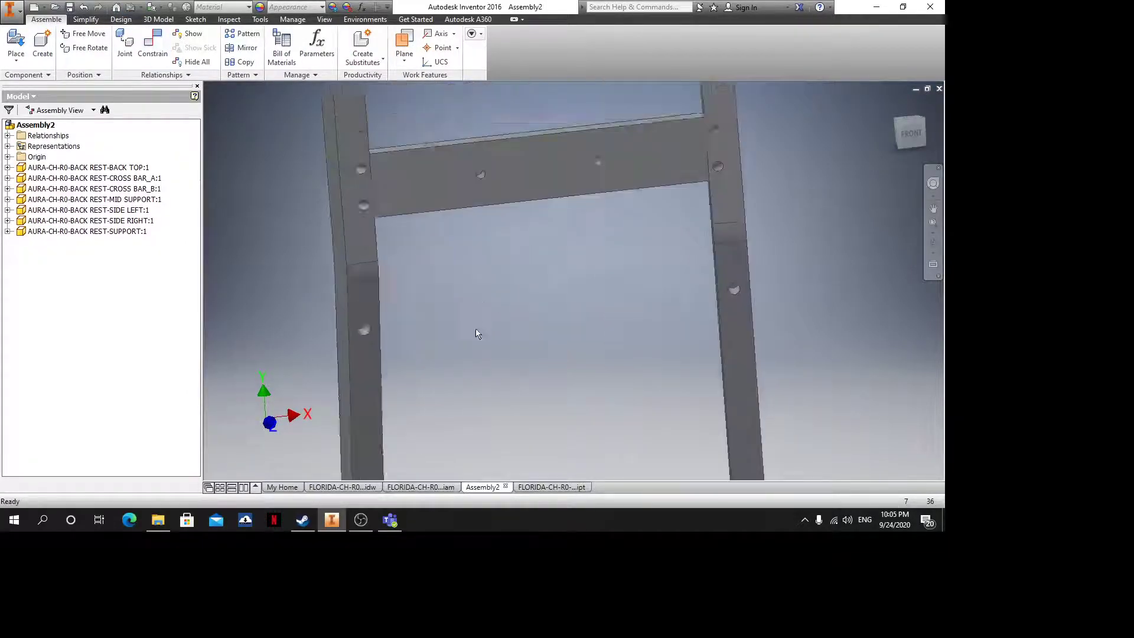
click(382, 335)
right_click(382, 330)
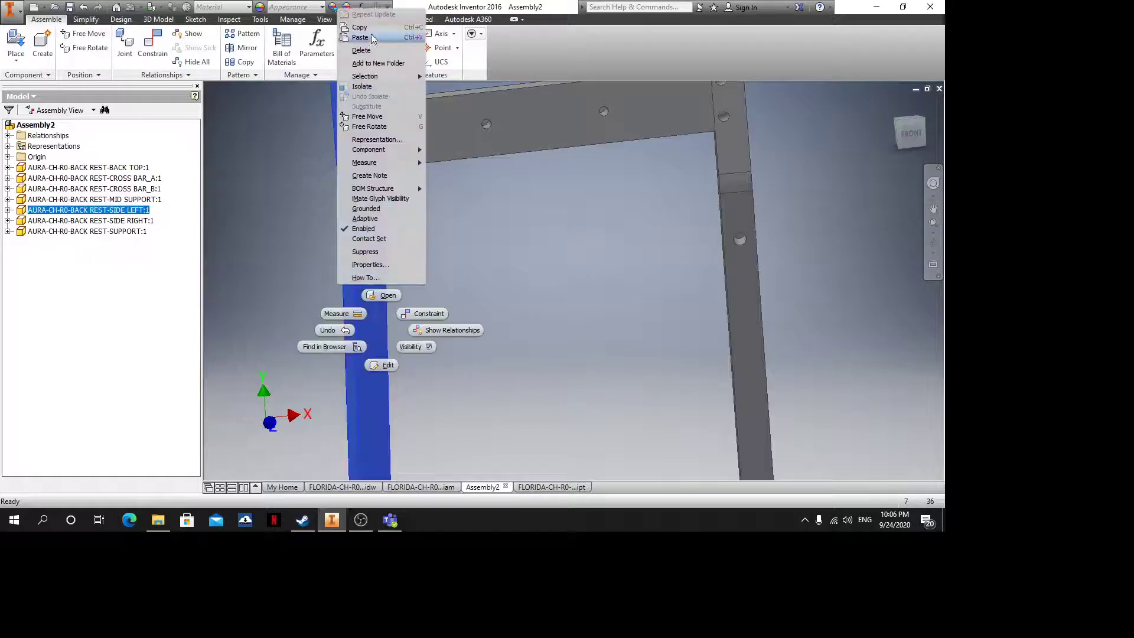
click(384, 295)
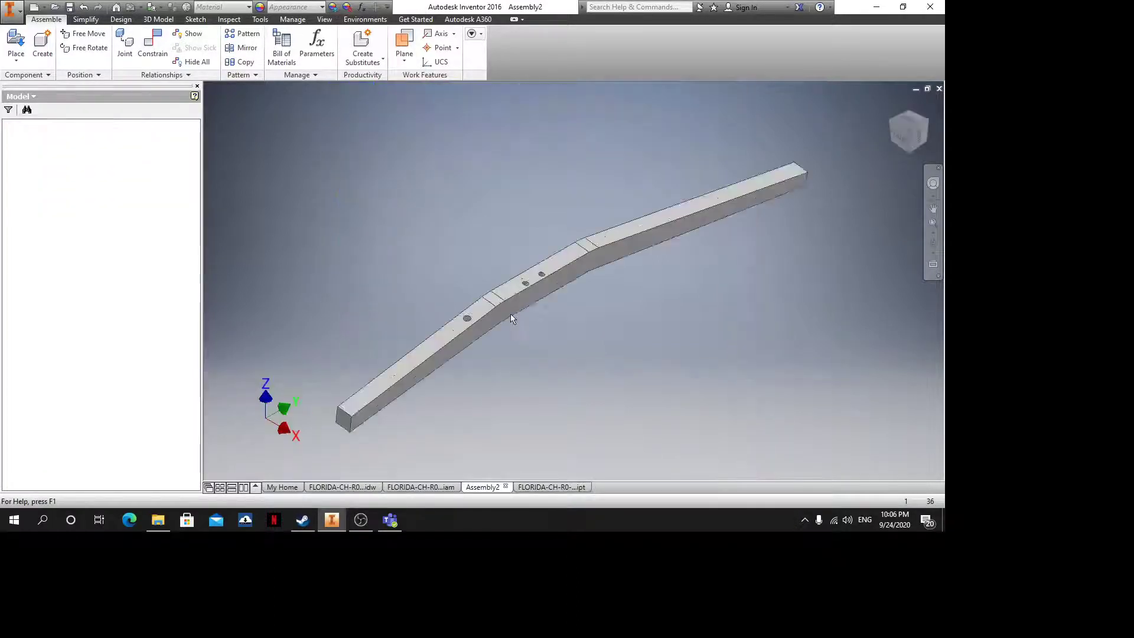
middle_drag(505, 344, 539, 333)
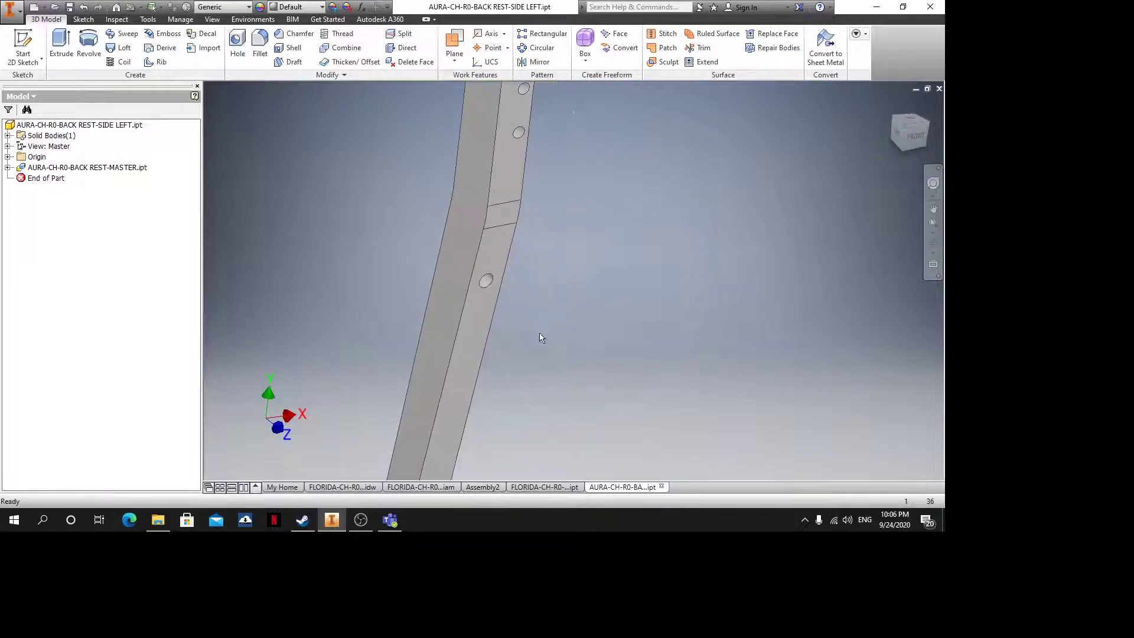
Try a work axis from the lower front face and its long edge on the side left part, and undo it
click(489, 34)
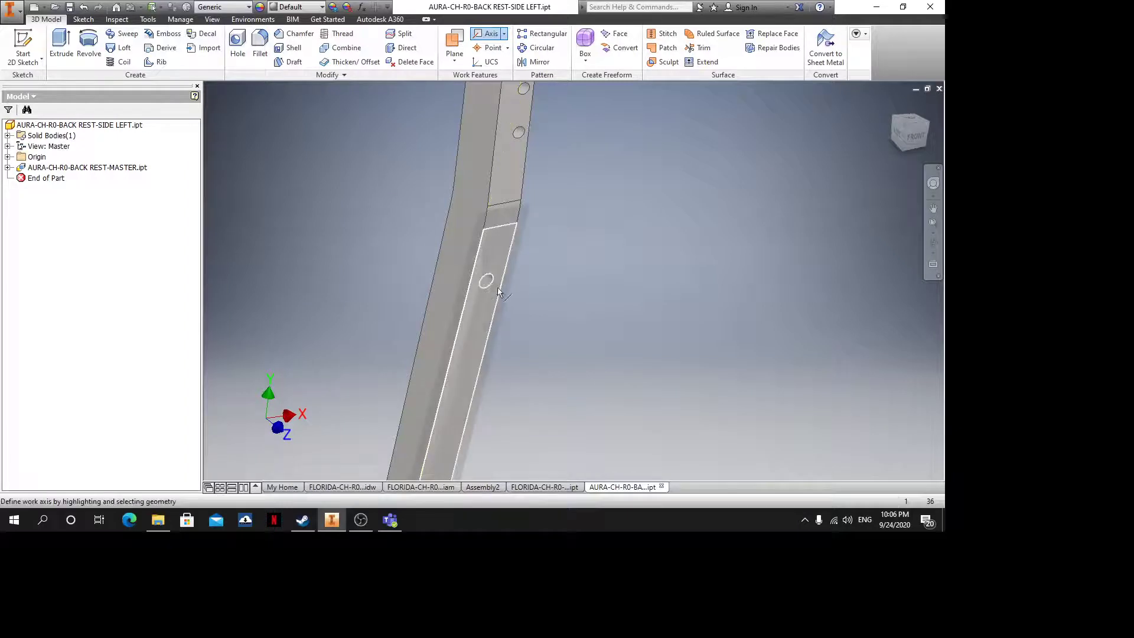
click(490, 253)
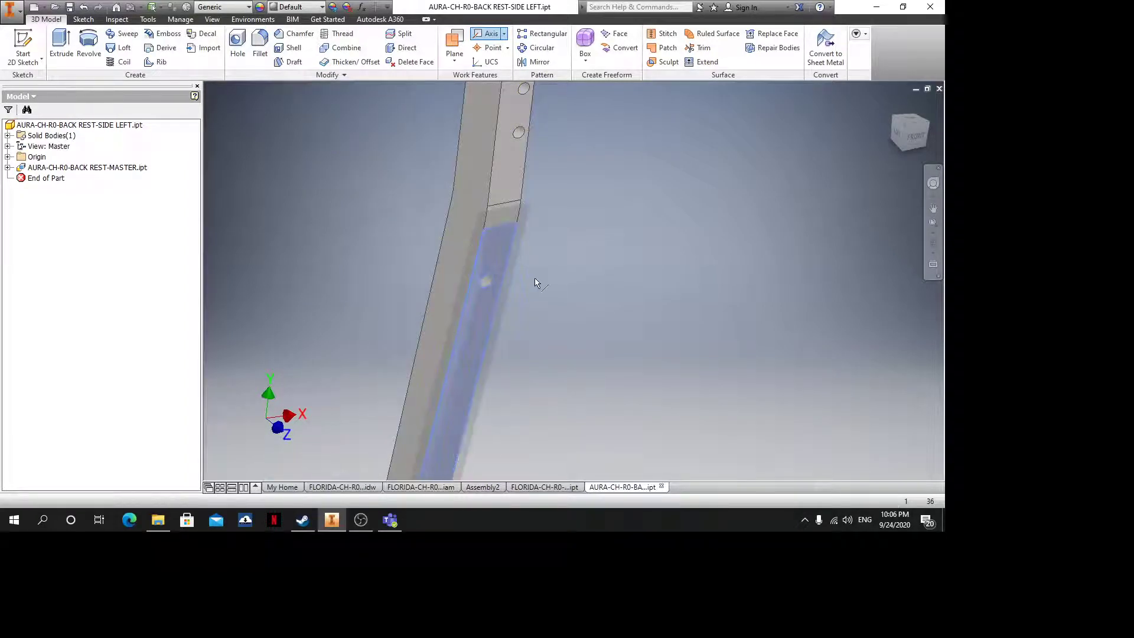
click(511, 252)
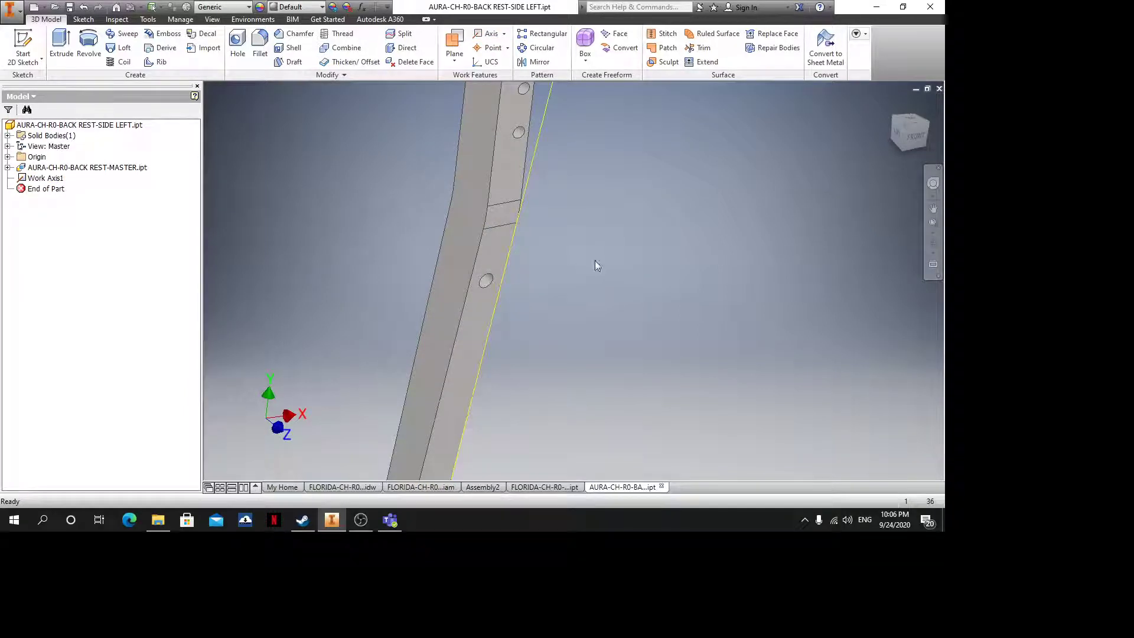
key(ctrl+z)
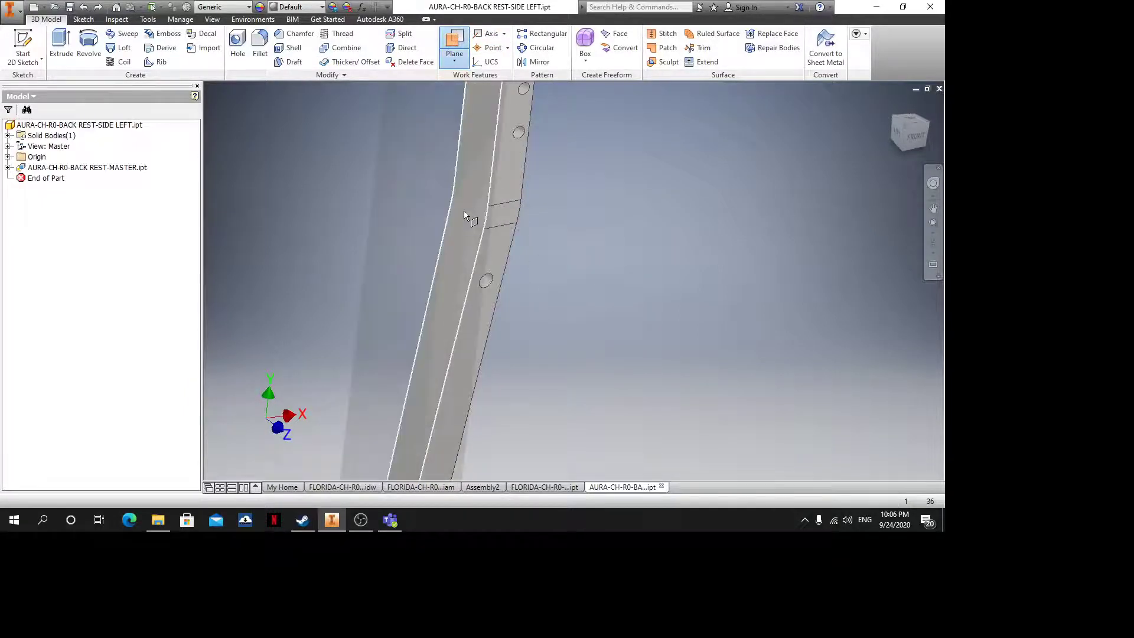
Try a work plane from the lower front face and its long edge on the side left part, and undo it
click(479, 259)
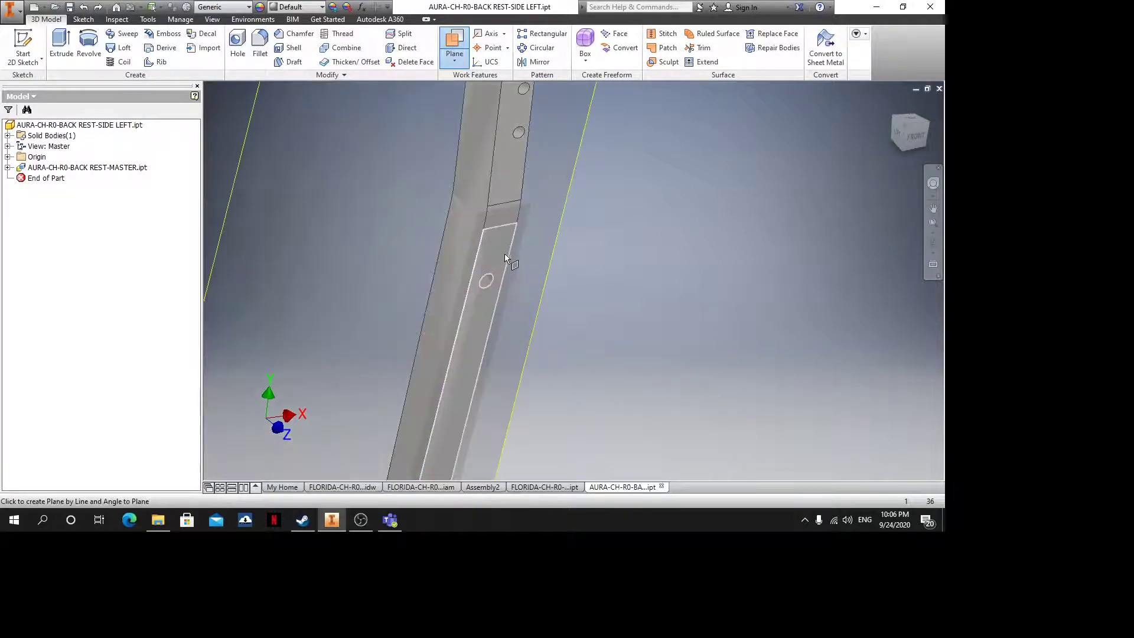
click(512, 250)
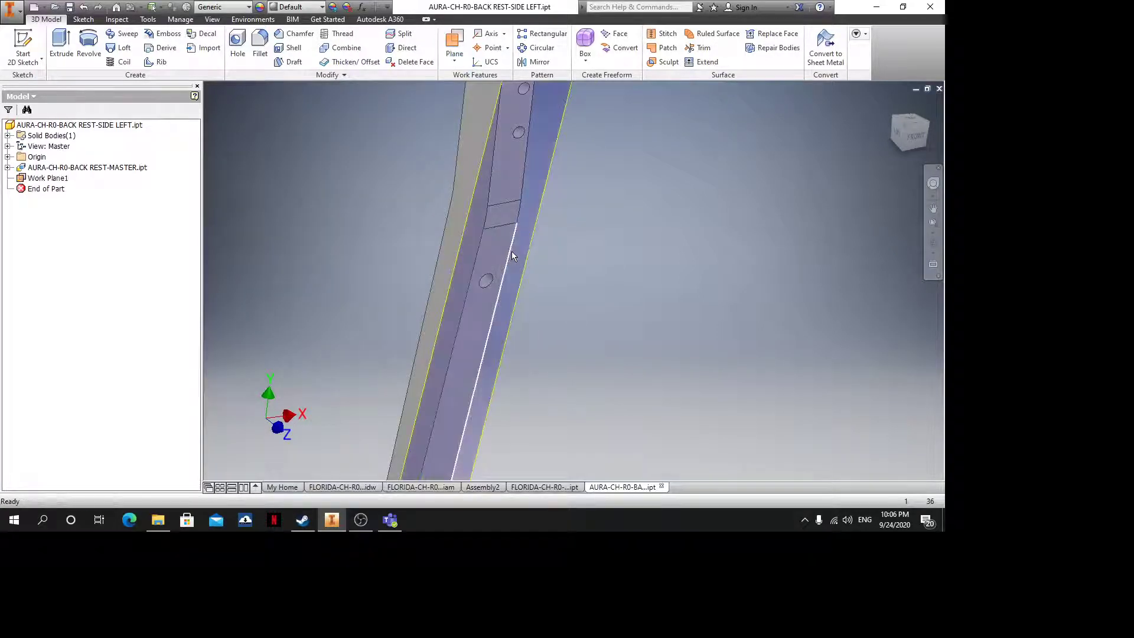
scroll(619, 309, down, 3)
key(ctrl+z)
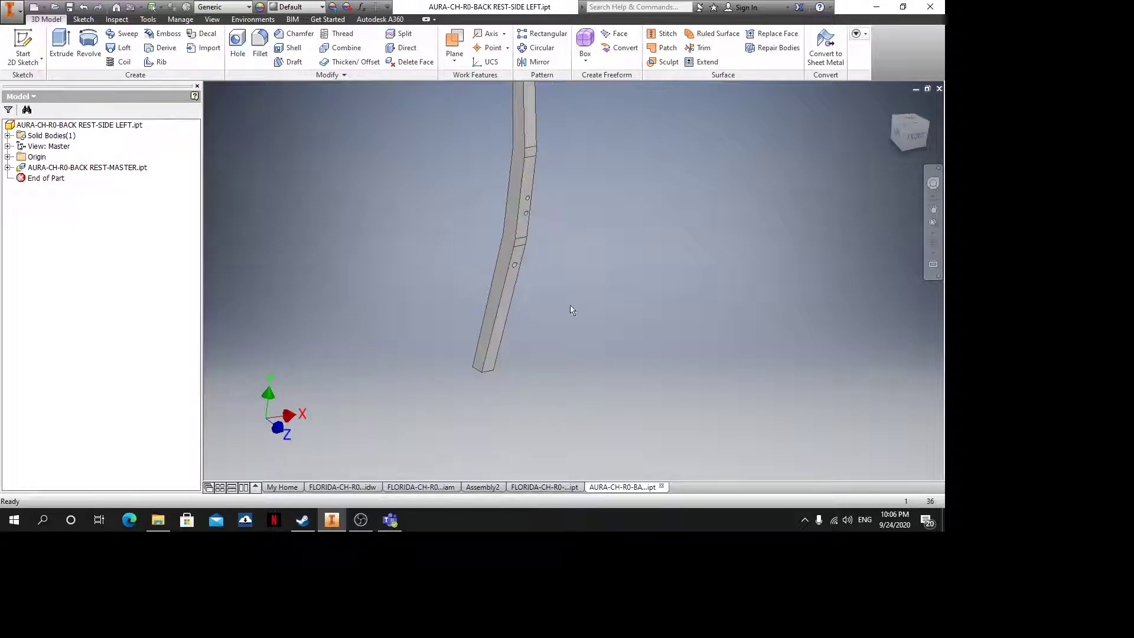
Try a work axis using the lower front face and its single hole on the side left part, and undo it
scroll(570, 306, up, 3)
mouse_move(557, 269)
shift+middle_down()
mouse_move(539, 241)
mouse_move(552, 266)
shift+middle_up()
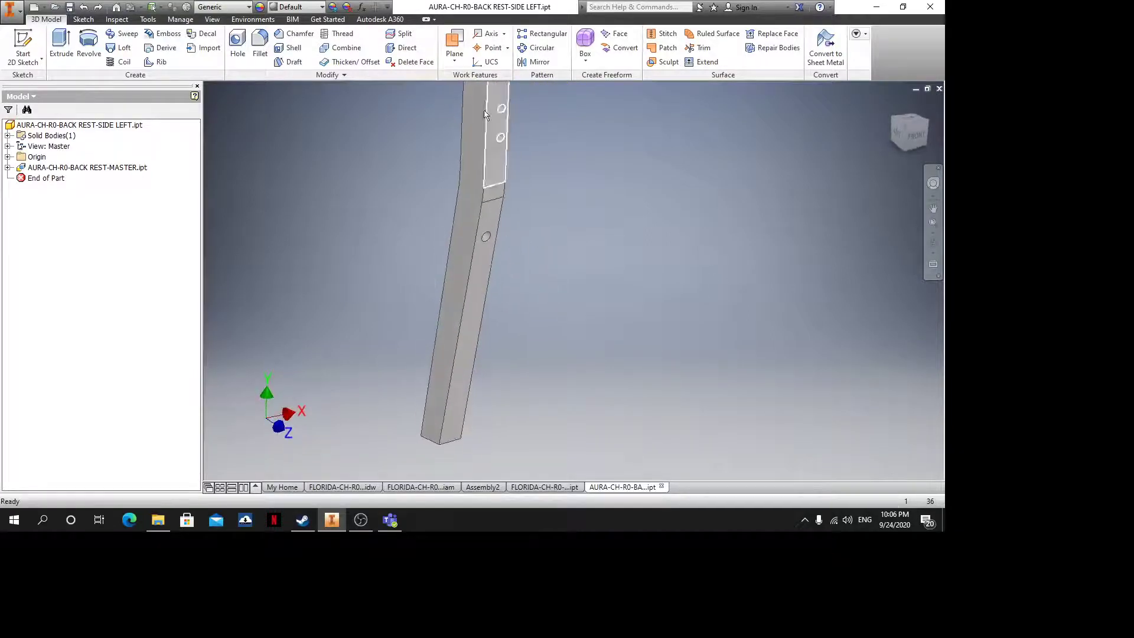
click(489, 33)
scroll(506, 210, up, 4)
click(454, 318)
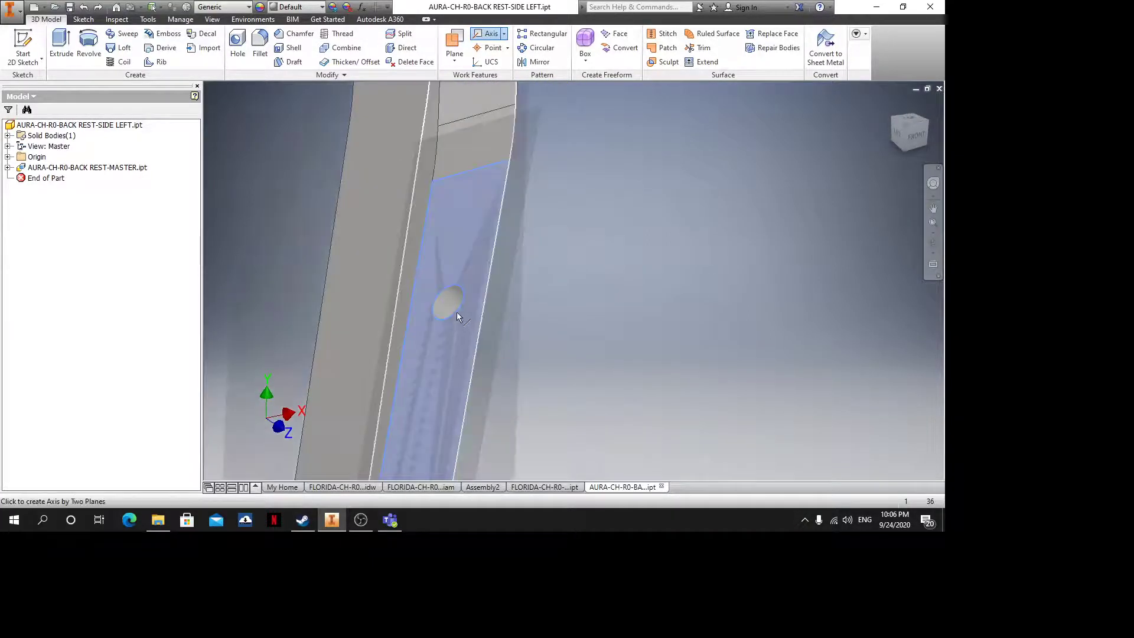
click(447, 296)
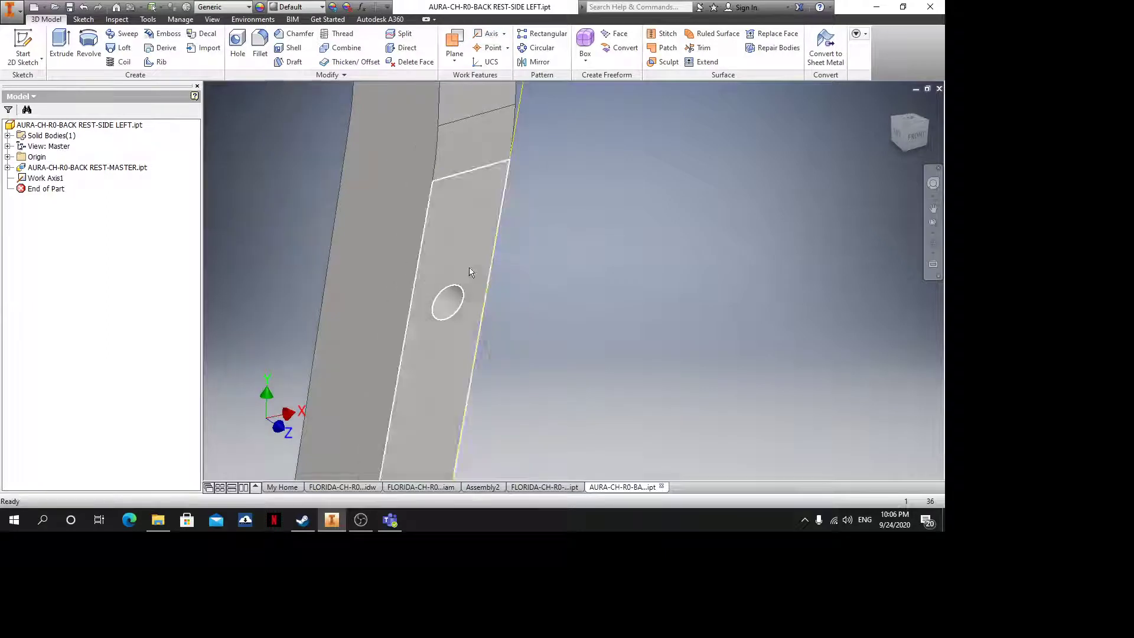
key(ctrl+z)
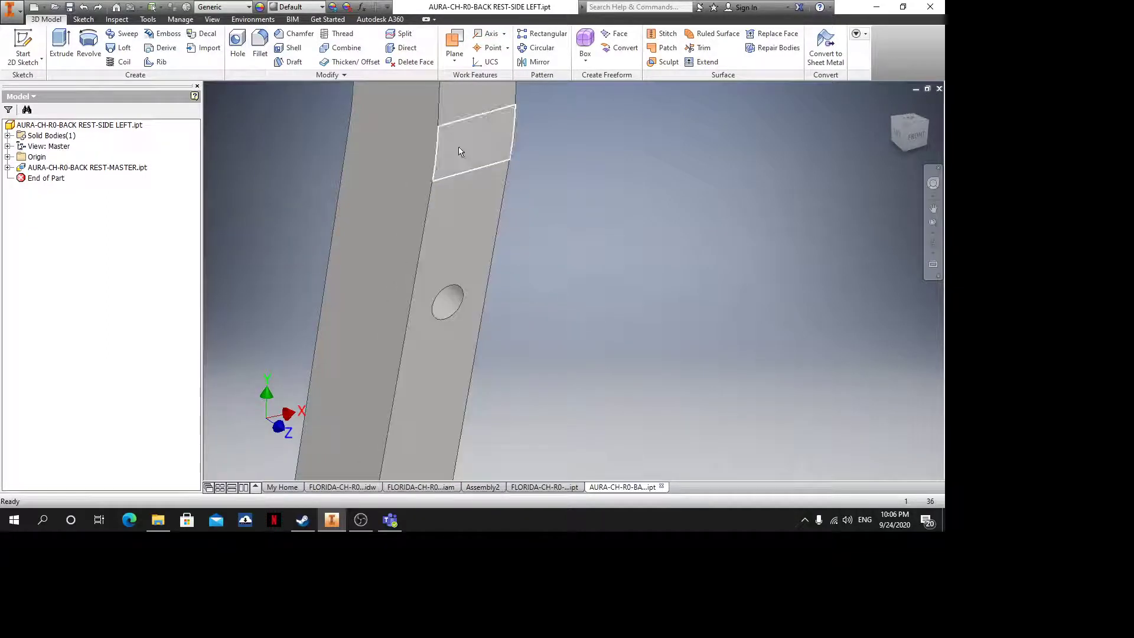
Start a 2D sketch on the side left part's lower front face, around its single hole
click(490, 48)
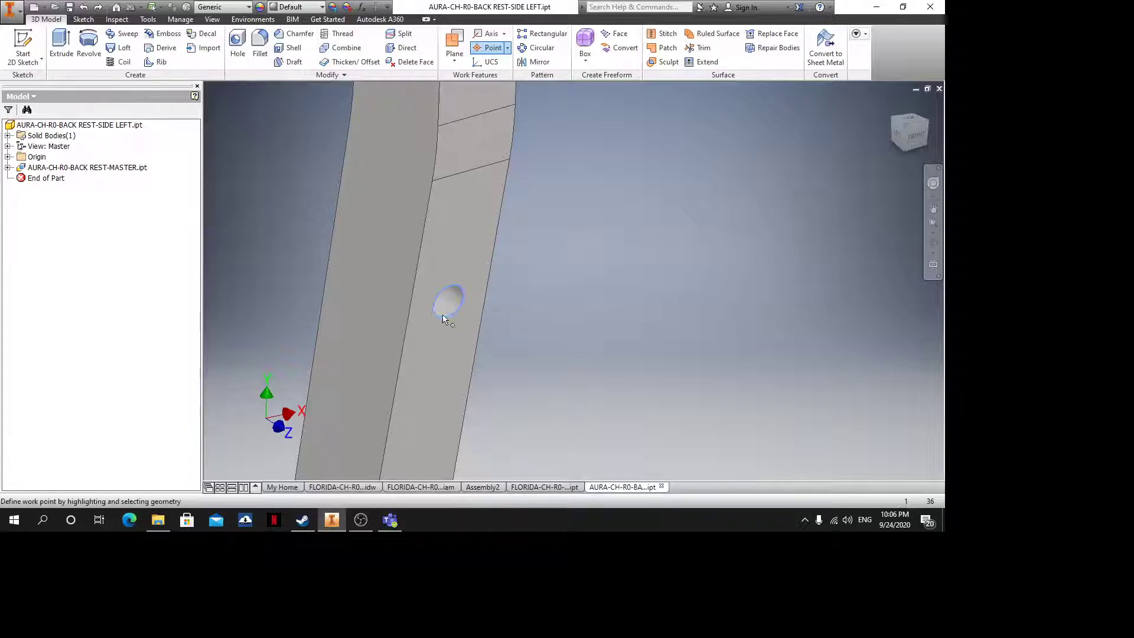
key(Escape)
mouse_move(463, 295)
shift+middle_down()
mouse_move(511, 297)
mouse_move(472, 266)
mouse_move(540, 401)
shift+middle_up()
click(493, 215)
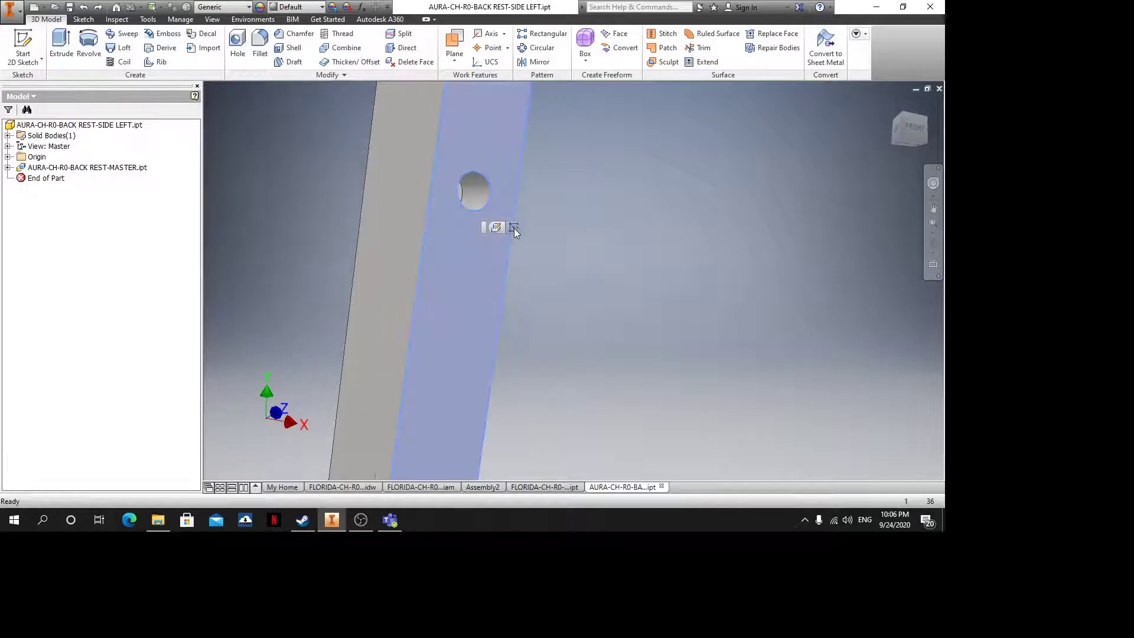
click(512, 229)
scroll(466, 211, down, 5)
key(Escape)
middle_drag(466, 211, 581, 412)
scroll(544, 353, up, 5)
scroll(513, 353, up, 5)
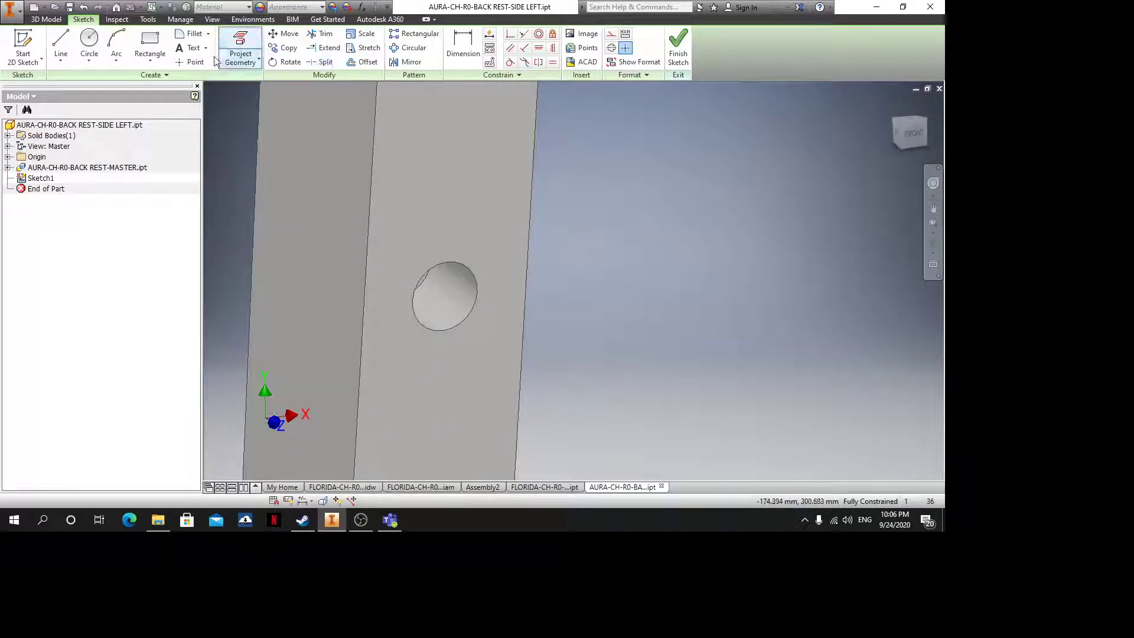
Project the single hole's circular edge into the sketch and finish the sketch
click(190, 62)
click(240, 48)
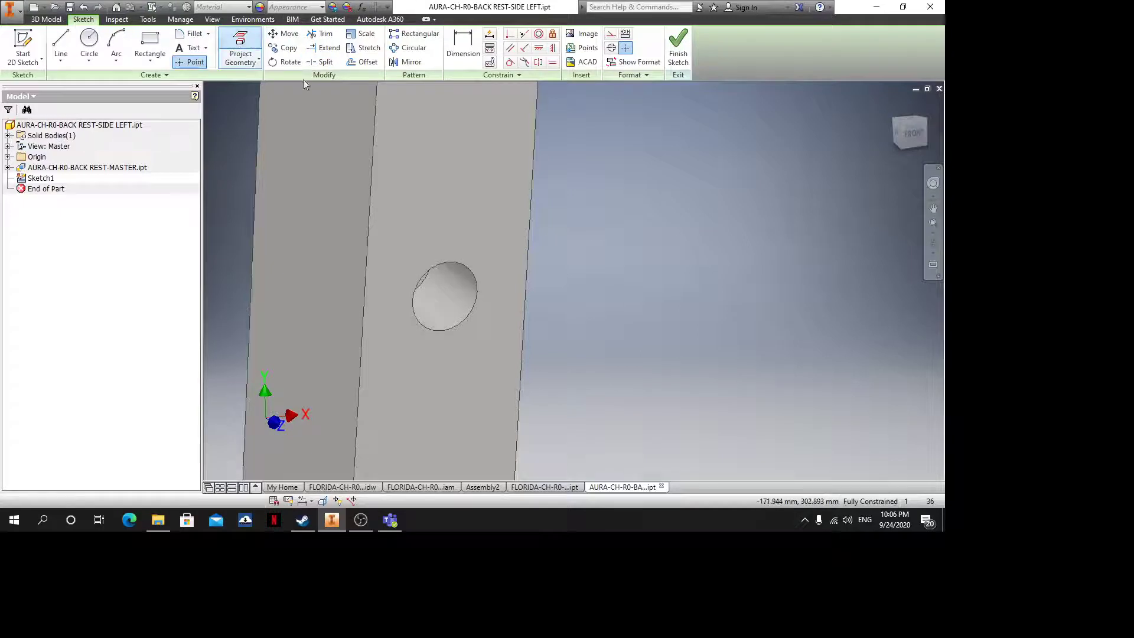
click(463, 267)
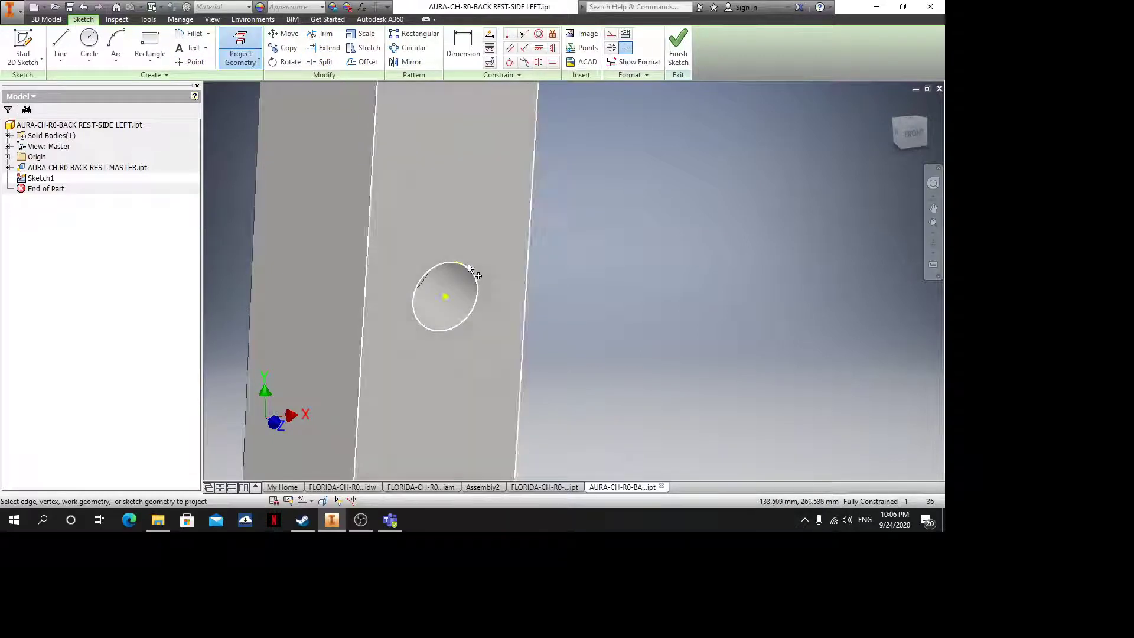
click(678, 53)
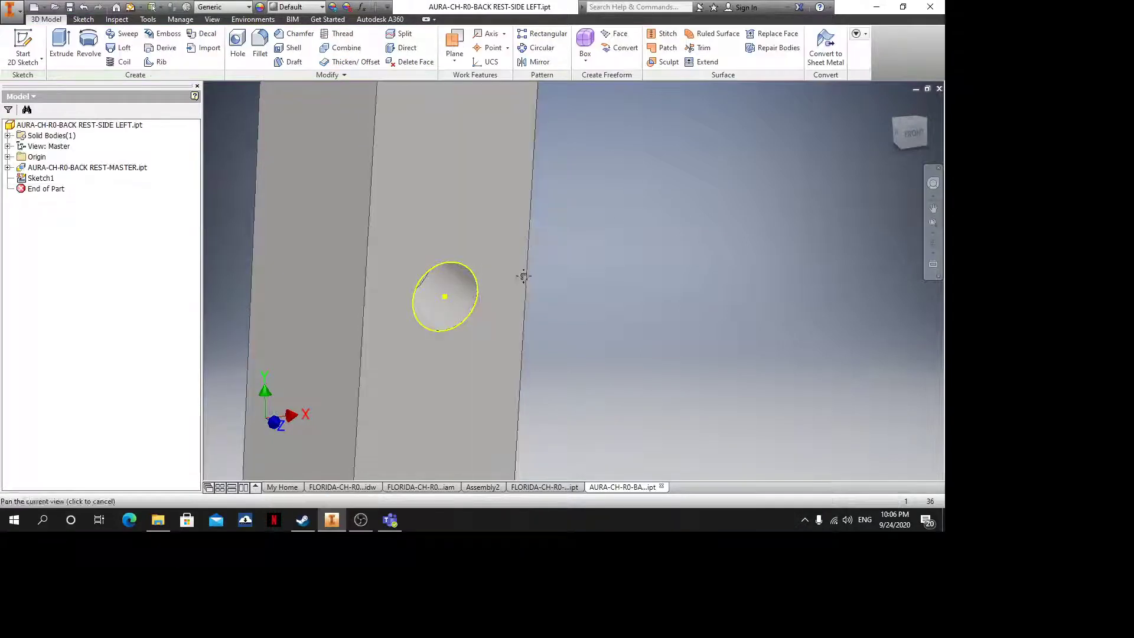
Place a work point at the projected hole's centre on the side left part and hide the sketch
click(481, 49)
click(454, 291)
scroll(454, 290, down, 5)
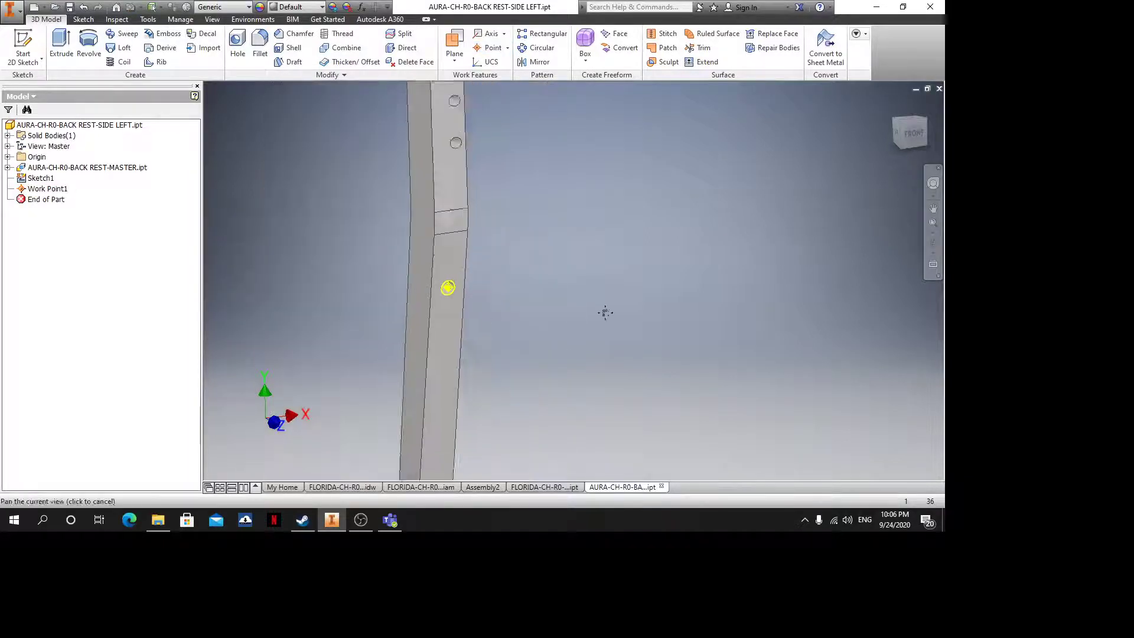
scroll(605, 312, down, 3)
right_click(41, 178)
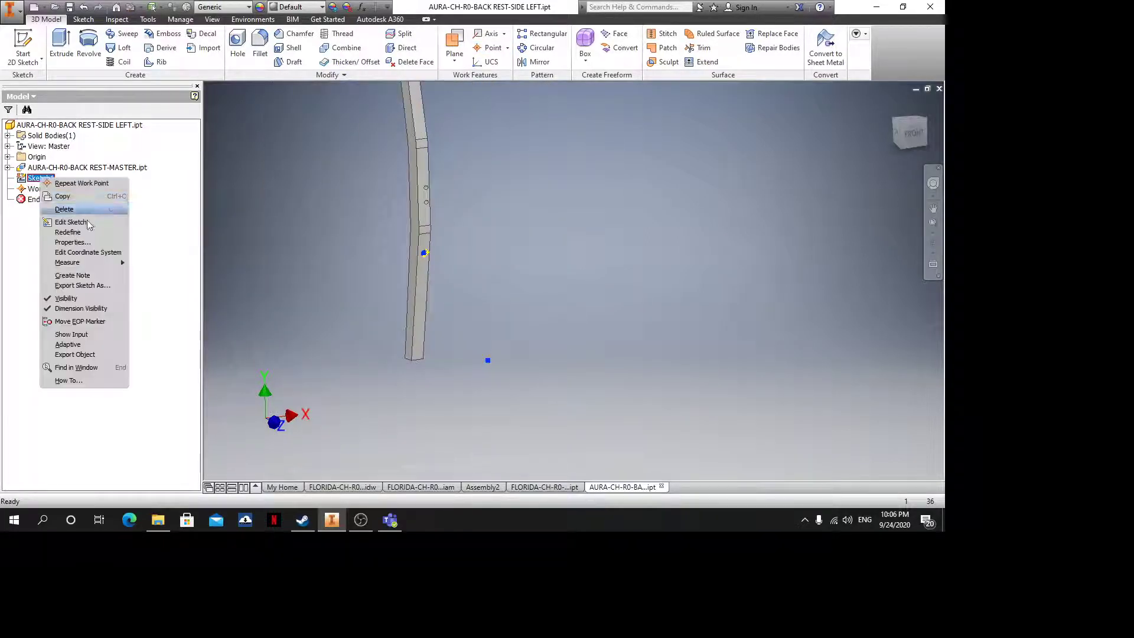
click(83, 300)
Create a work axis through the hole's centre work point, normal to the side left part's lower front face
scroll(420, 256, up, 8)
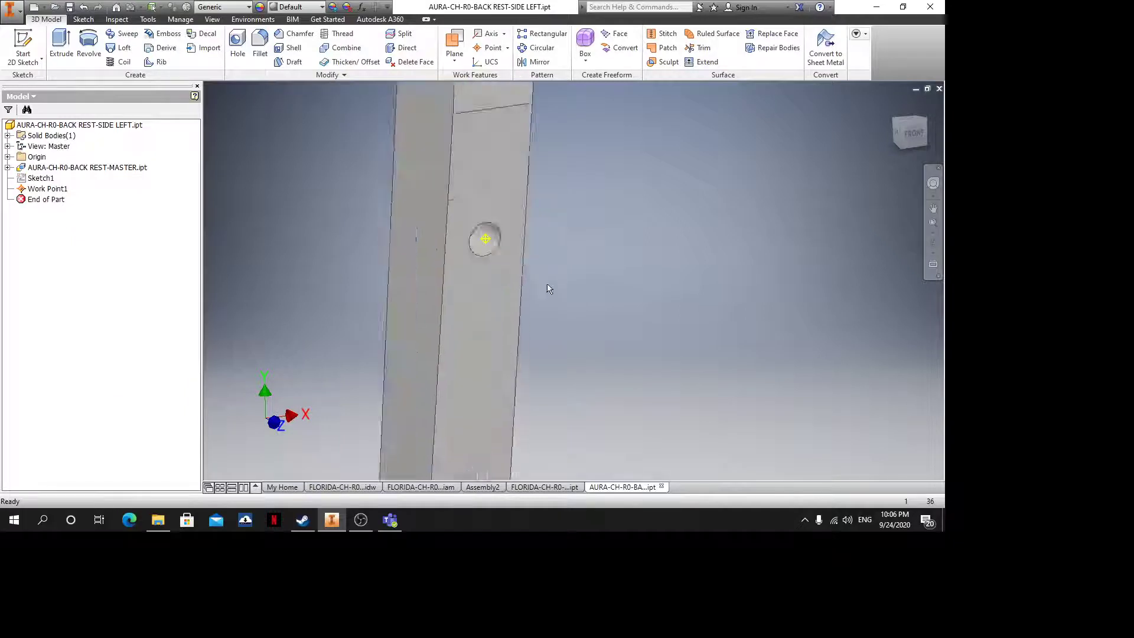
click(480, 36)
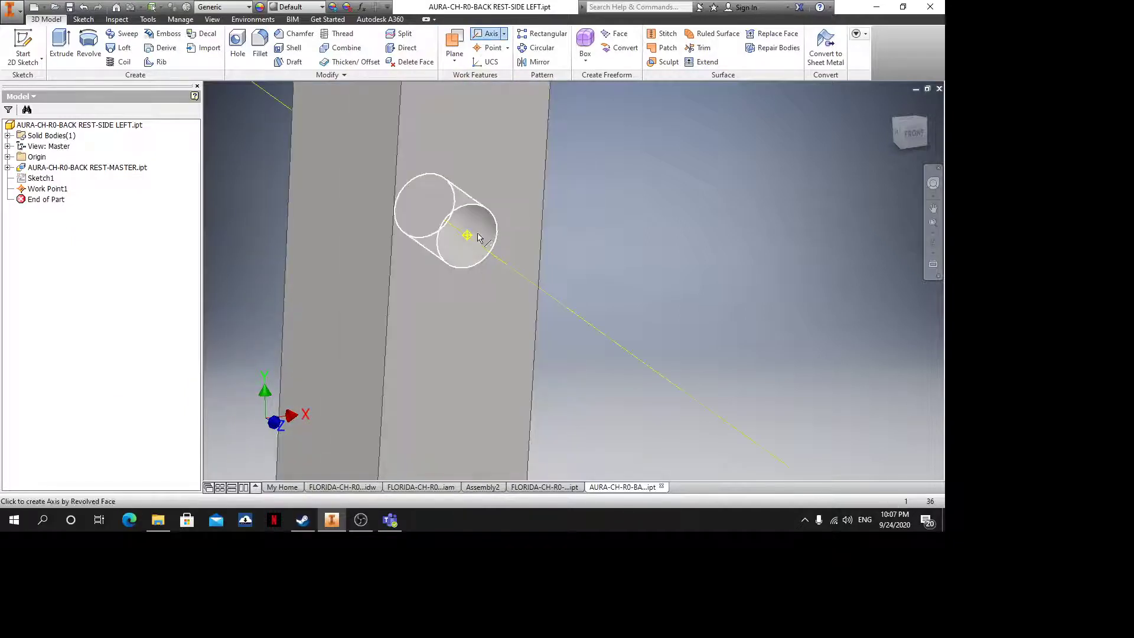
click(467, 235)
click(472, 309)
scroll(533, 319, down, 6)
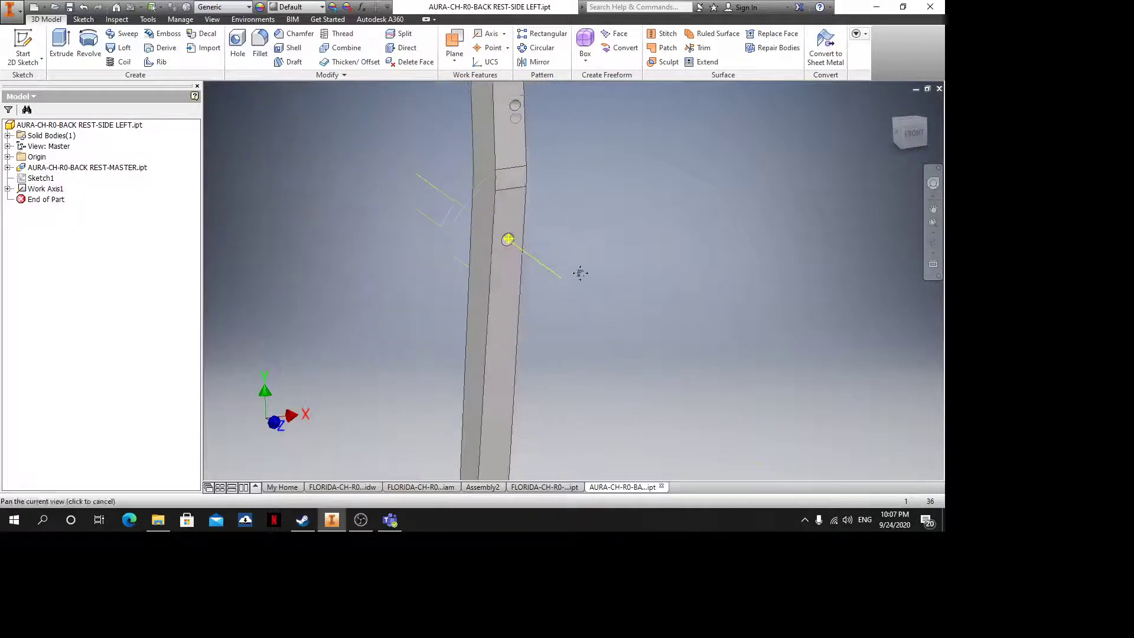
Create a second work axis from the hole's centre to the midpoint of the lower front face's upper edge on the side left part
mouse_move(579, 271)
shift+middle_down()
mouse_move(567, 264)
mouse_move(595, 314)
mouse_move(584, 290)
shift+middle_up()
scroll(546, 252, up, 4)
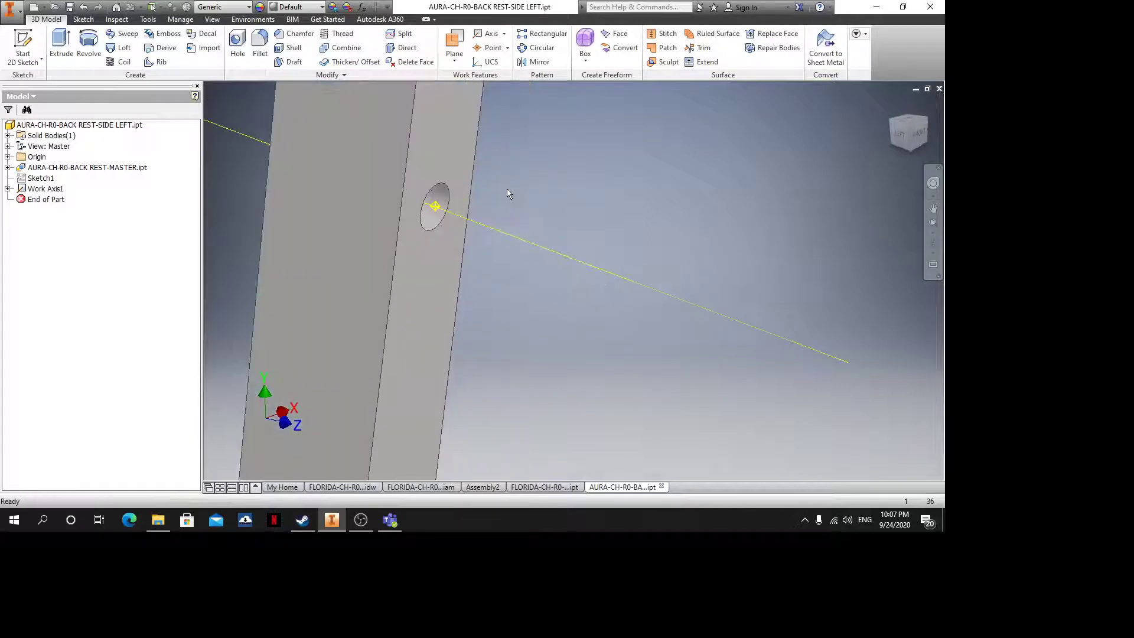
middle_drag(508, 195, 524, 286)
scroll(472, 204, down, 2)
click(477, 35)
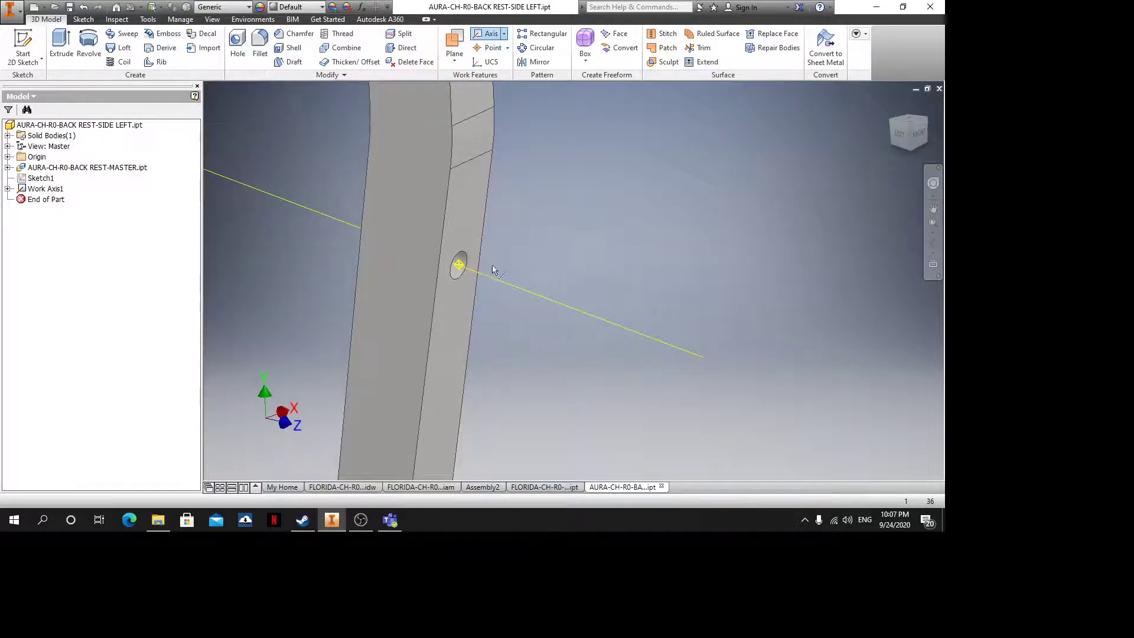
scroll(466, 277, up, 4)
scroll(460, 296, down, 2)
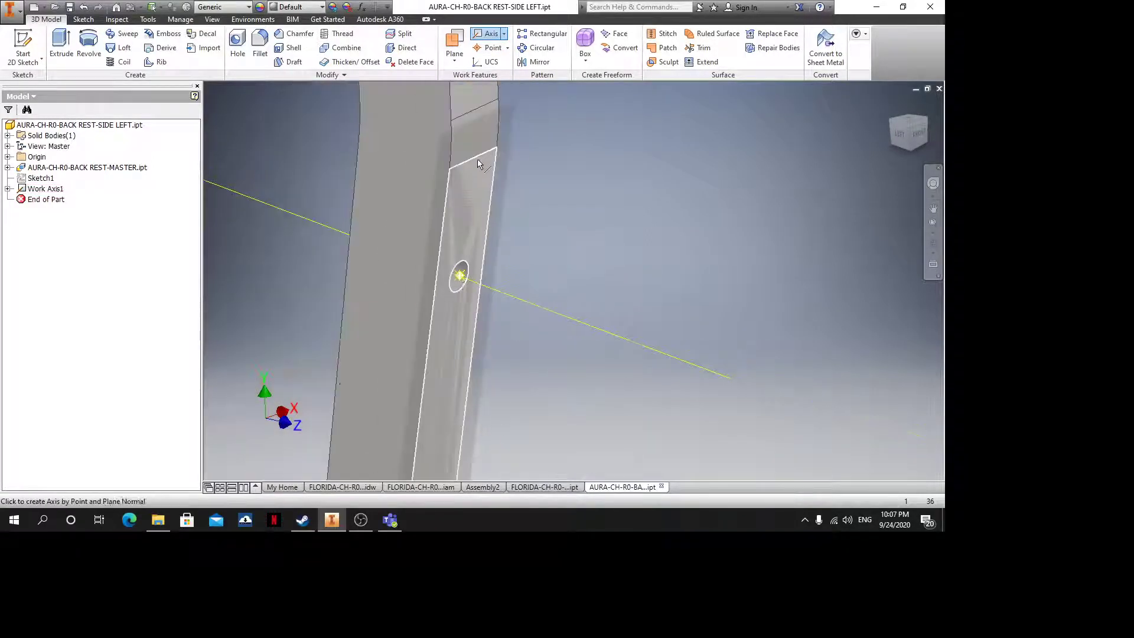
click(459, 275)
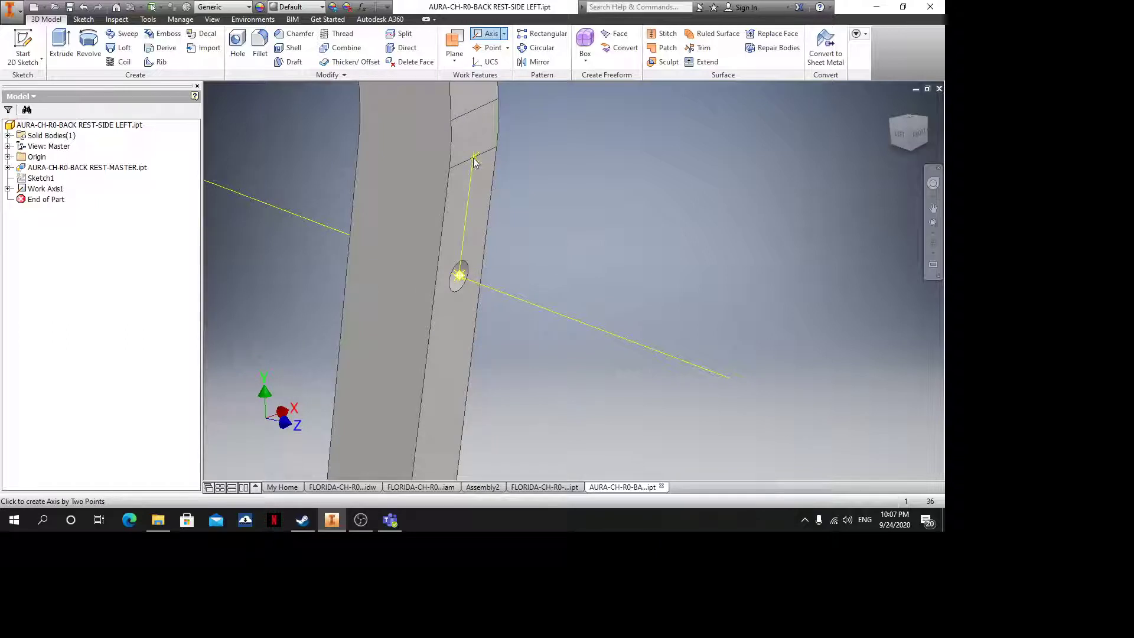
click(474, 159)
scroll(491, 196, down, 1)
shift+middle_drag(492, 196, 514, 352)
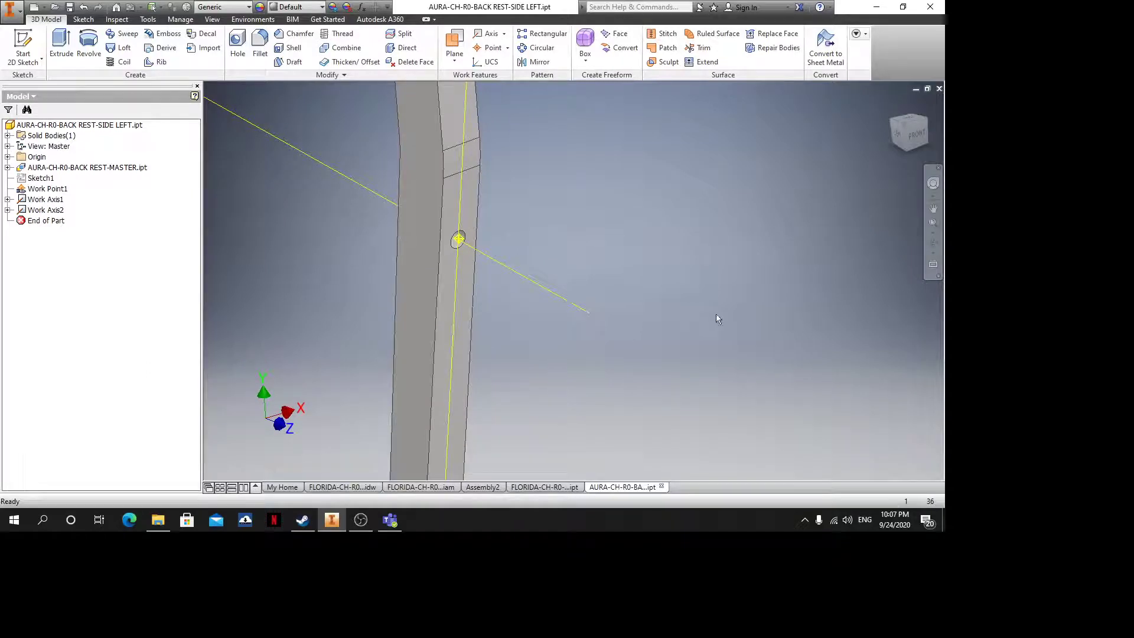
Close the side left part and open AURA-CH-R0-BACK REST-SIDE RIGHT from Assembly2 in its own window
click(938, 89)
scroll(678, 289, down, 3)
middle_drag(614, 323, 548, 325)
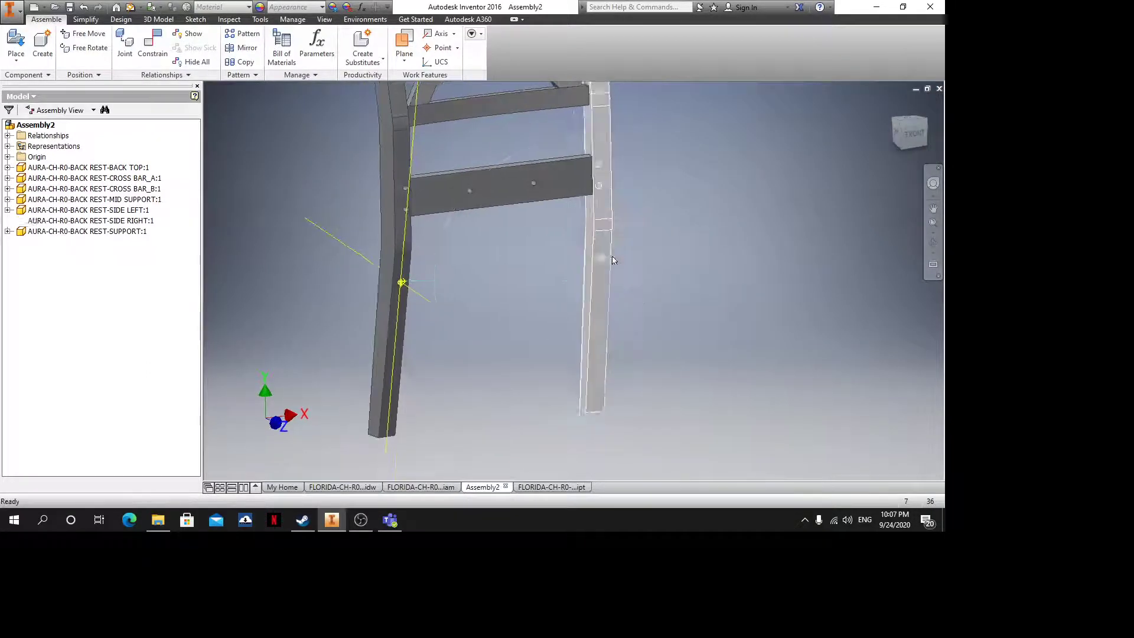
scroll(593, 183, up, 5)
right_click(592, 182)
click(596, 148)
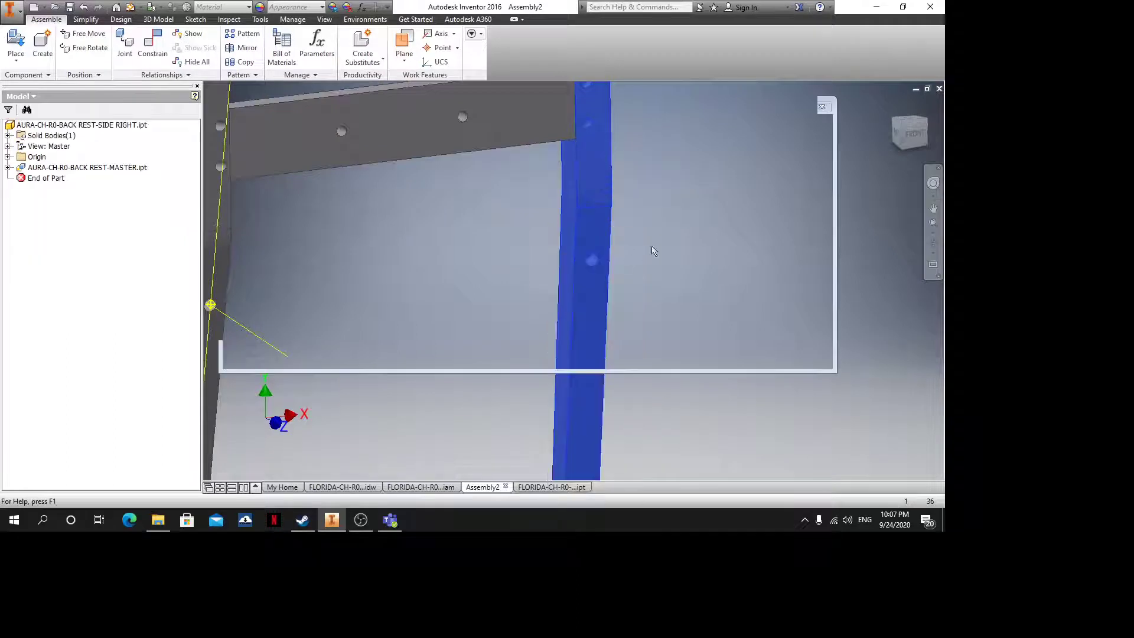
Create a sketch on the side right part's lower front face containing the projected edge of its single hole
shift+middle_drag(659, 265, 570, 279)
scroll(570, 279, up, 3)
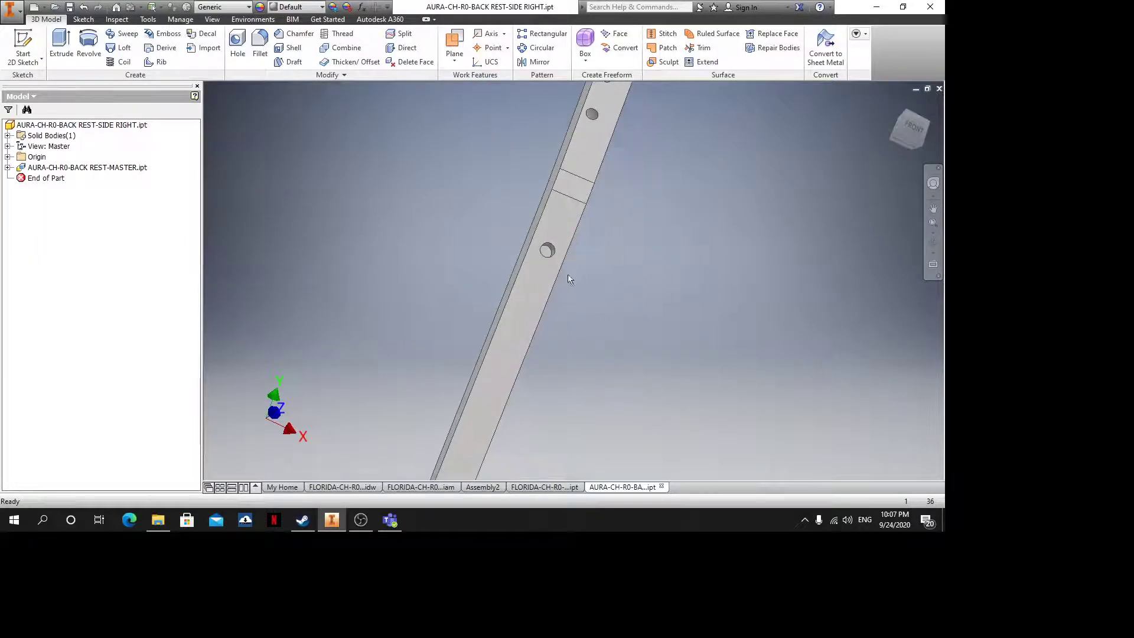
scroll(568, 277, up, 3)
click(553, 274)
click(567, 264)
mouse_move(719, 215)
middle_down()
mouse_move(484, 329)
mouse_move(431, 172)
mouse_move(499, 313)
mouse_move(547, 360)
middle_up()
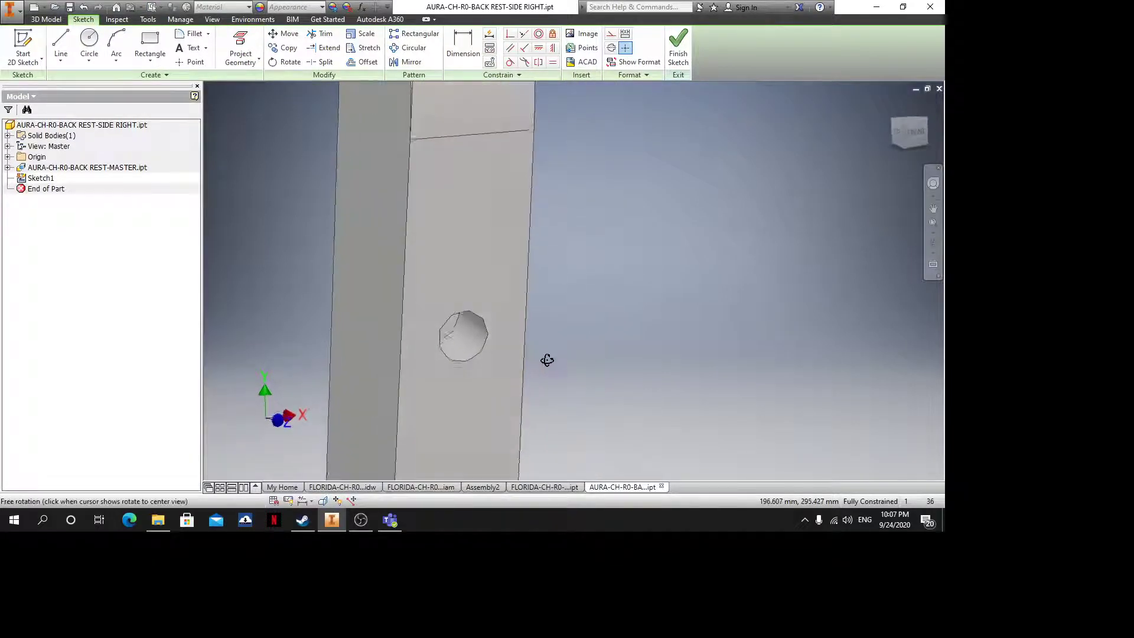
click(240, 47)
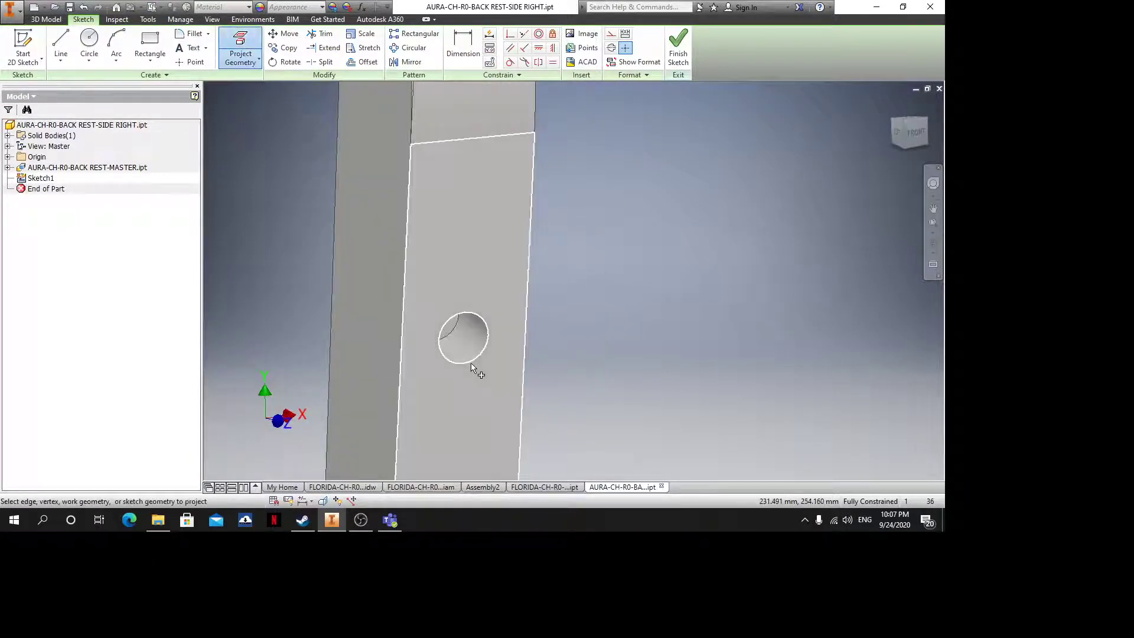
click(472, 363)
click(678, 48)
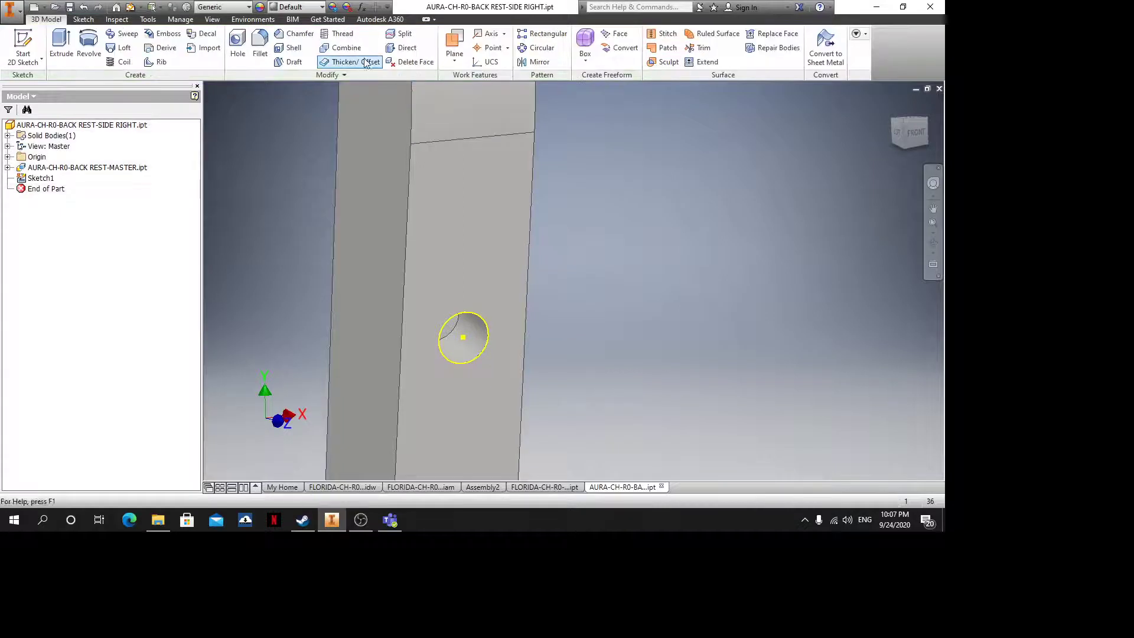
Place a work point at the side right part's hole centre and create a work axis through it normal to the front face
click(490, 47)
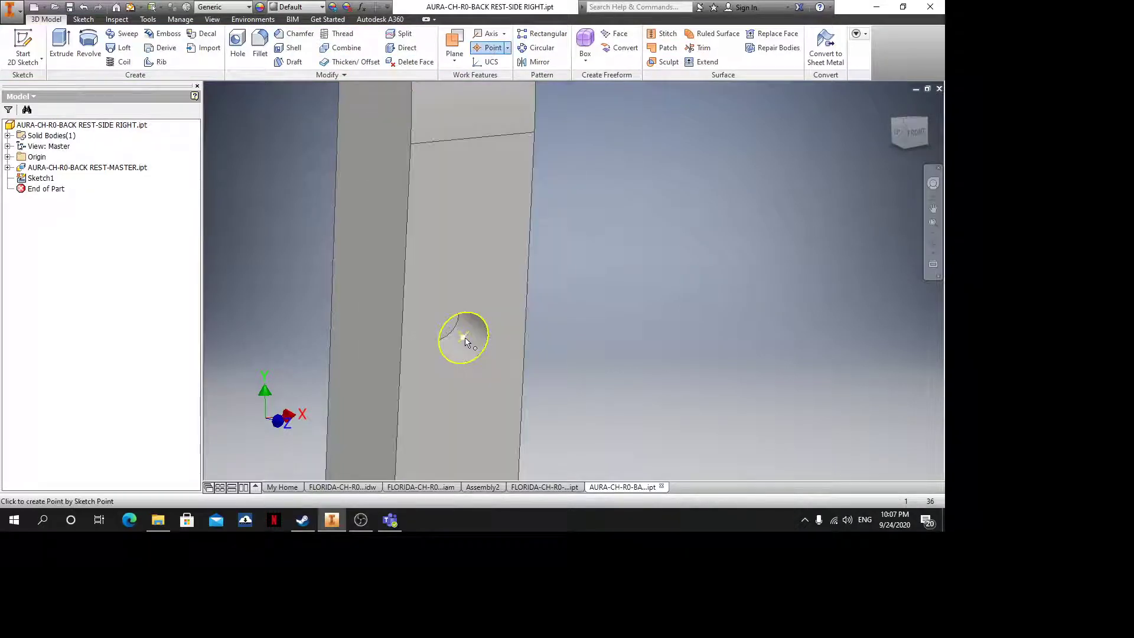
click(465, 340)
key(slash)
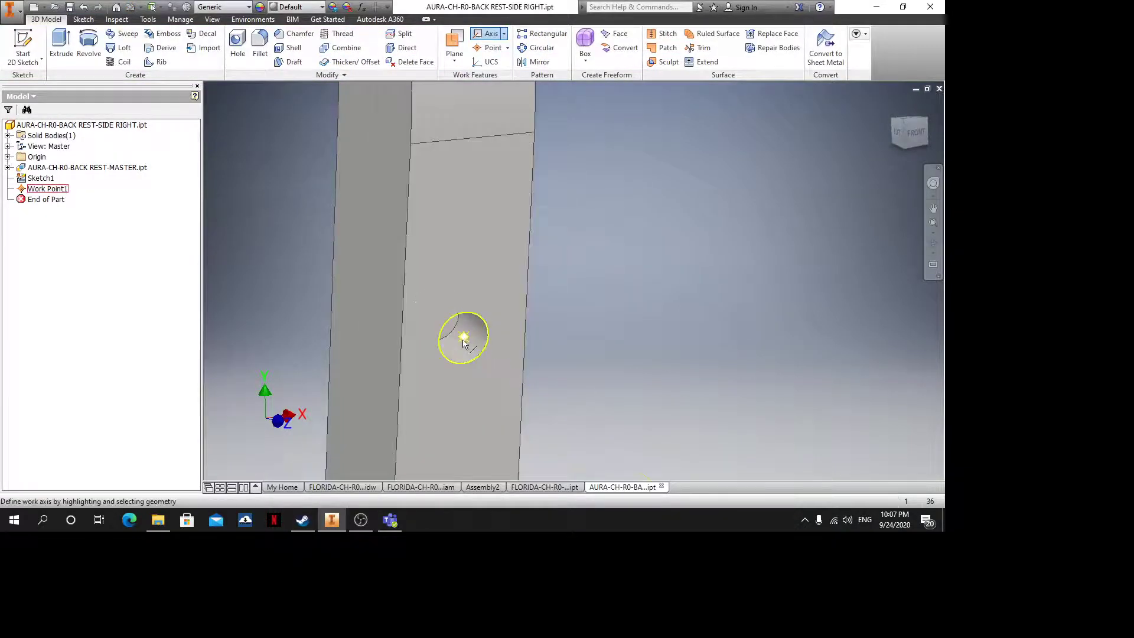
click(464, 341)
click(495, 269)
Create a second work axis from the hole's centre to the midpoint of the lower front face's upper edge on the side right part
key(slash)
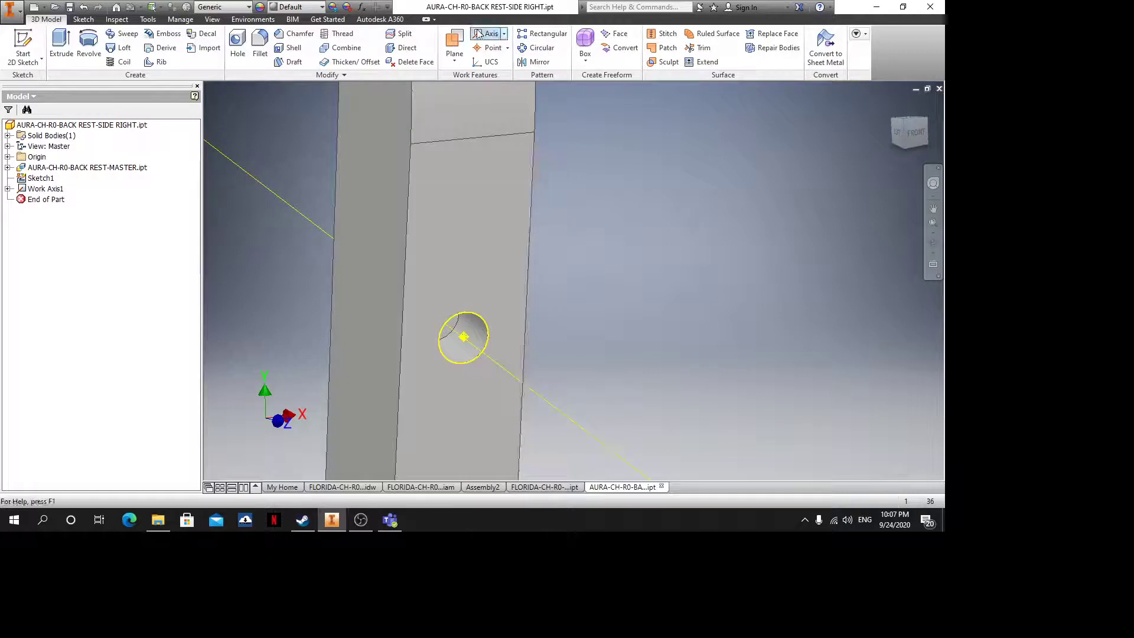
click(473, 140)
scroll(508, 218, down, 6)
shift+middle_drag(554, 287, 569, 260)
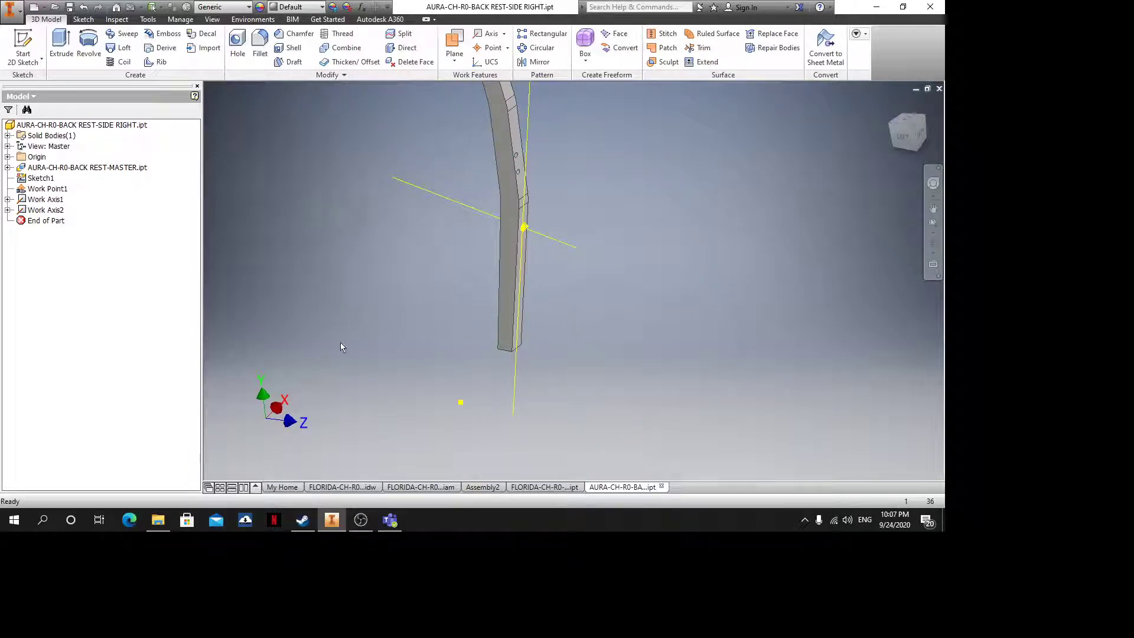
Hide the hole sketch in the side right part and close the part to return to Assembly2
right_click(26, 189)
click(36, 178)
right_click(31, 177)
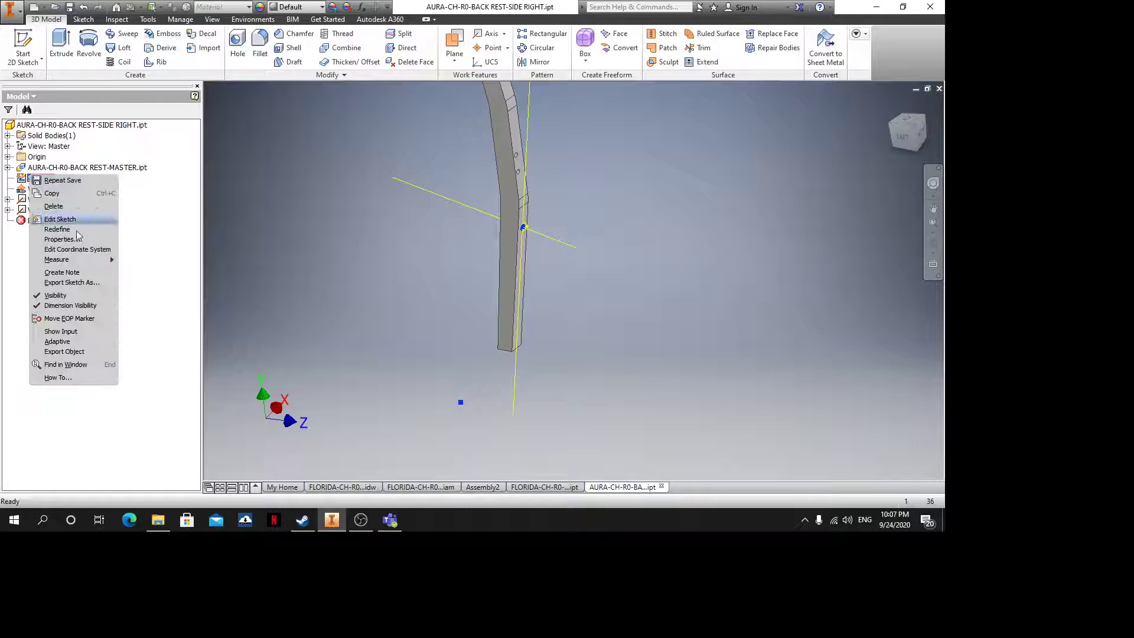
click(55, 295)
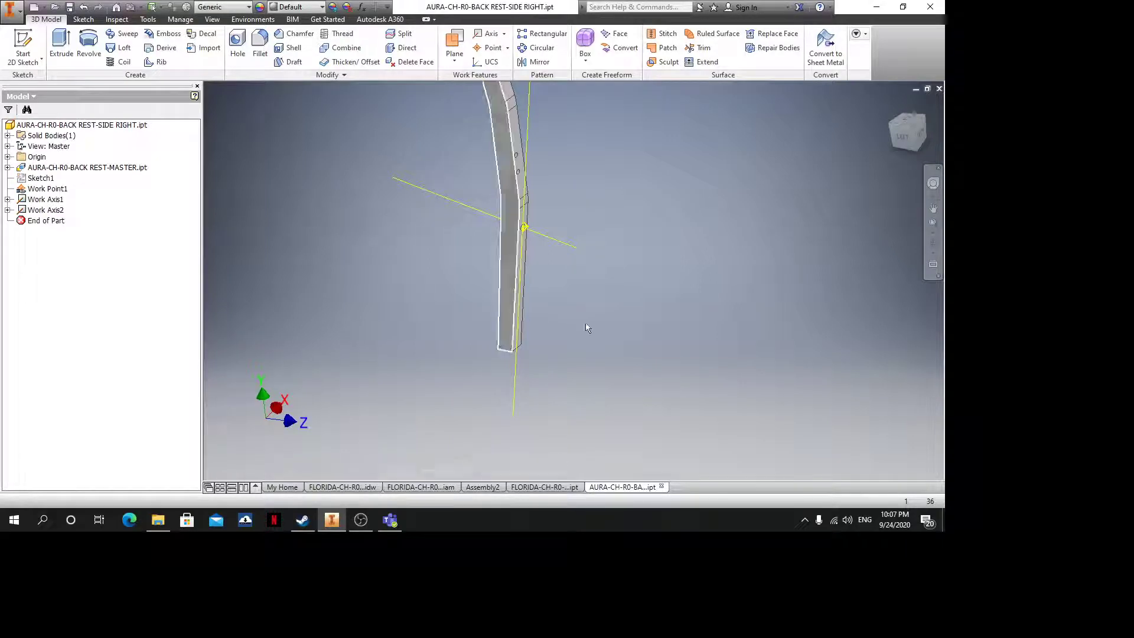
click(939, 88)
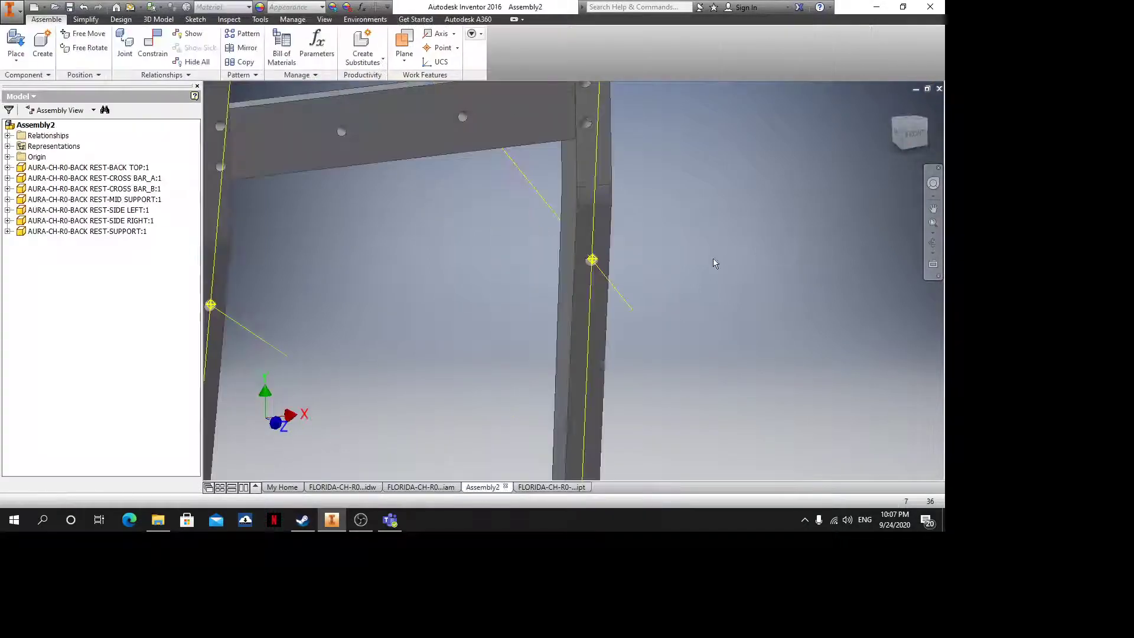
scroll(714, 263, up, 5)
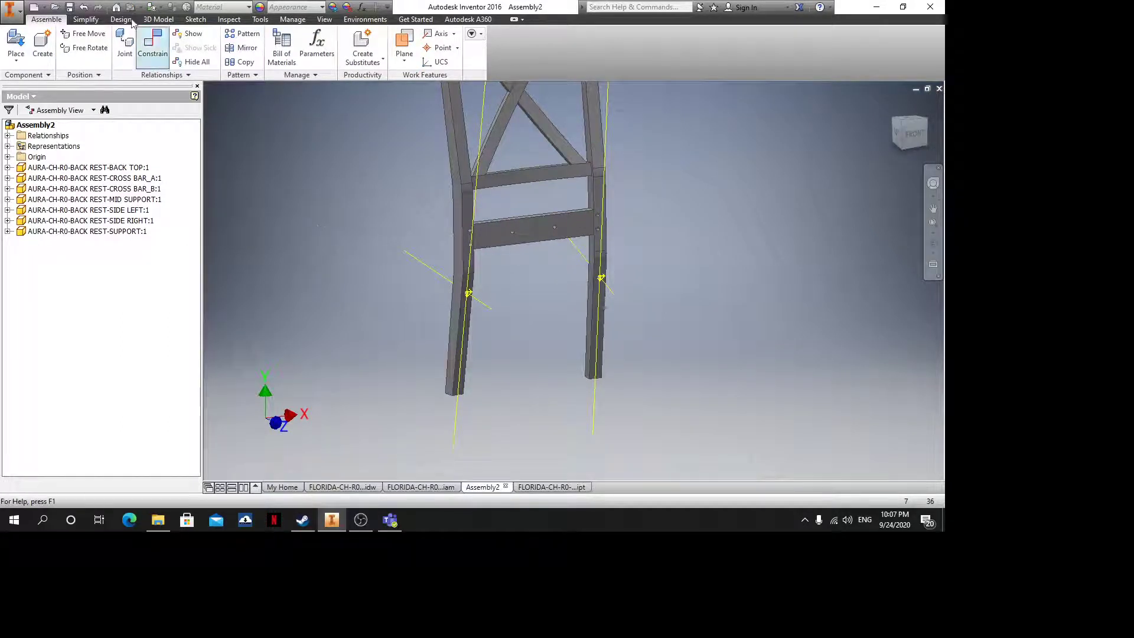
Create a new part from the metric Standard (mm).ipt template and start a sketch on its XY plane
click(34, 9)
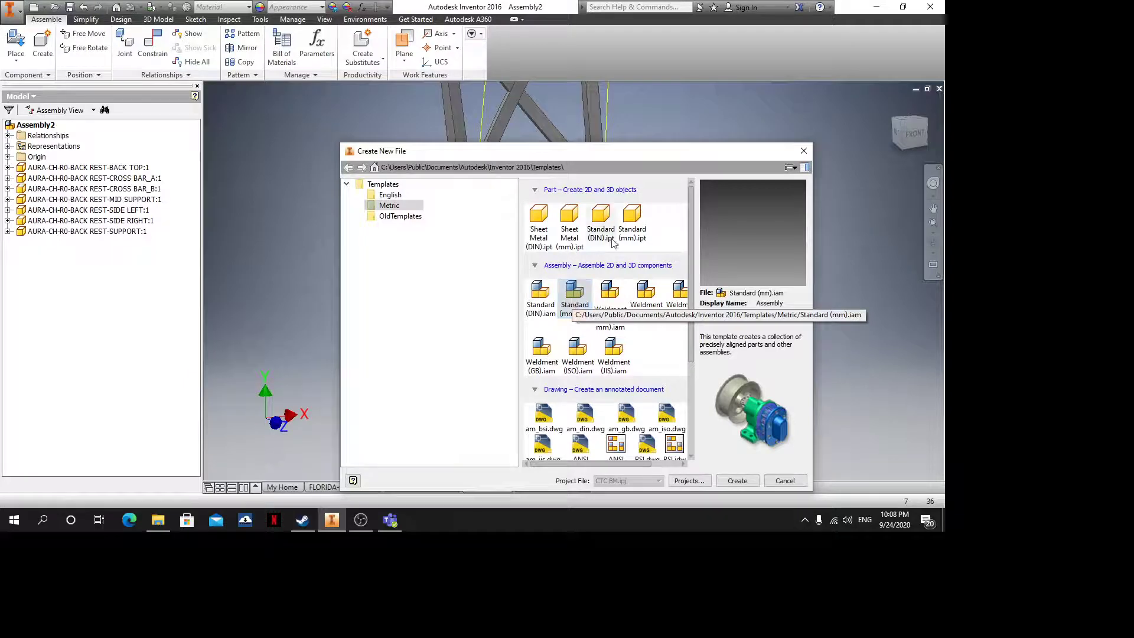
double_click(630, 227)
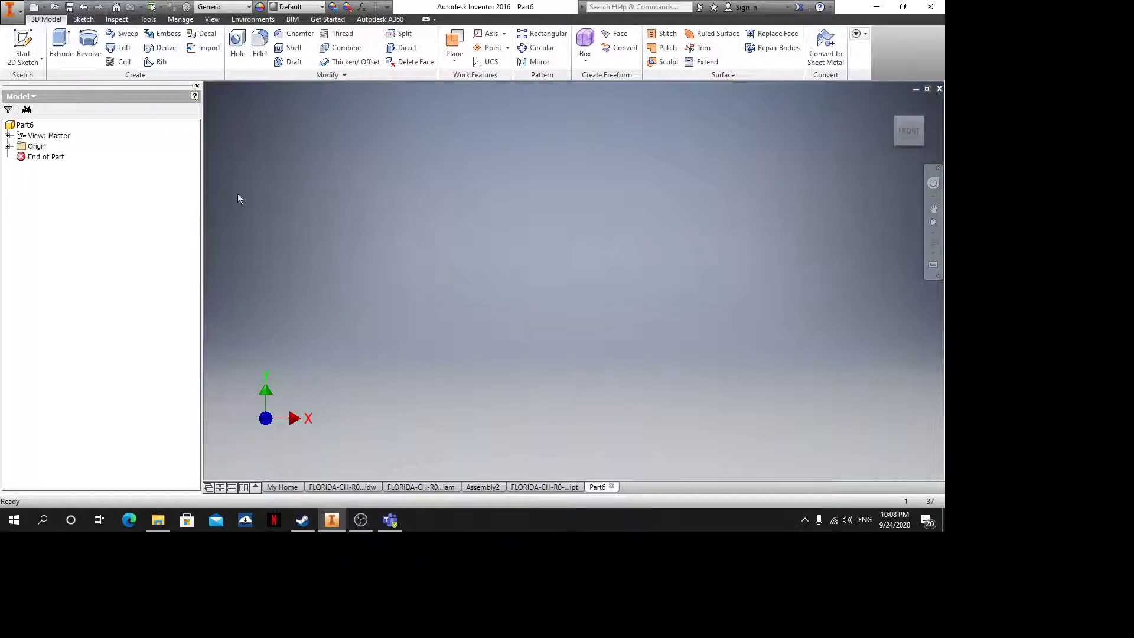
double_click(20, 147)
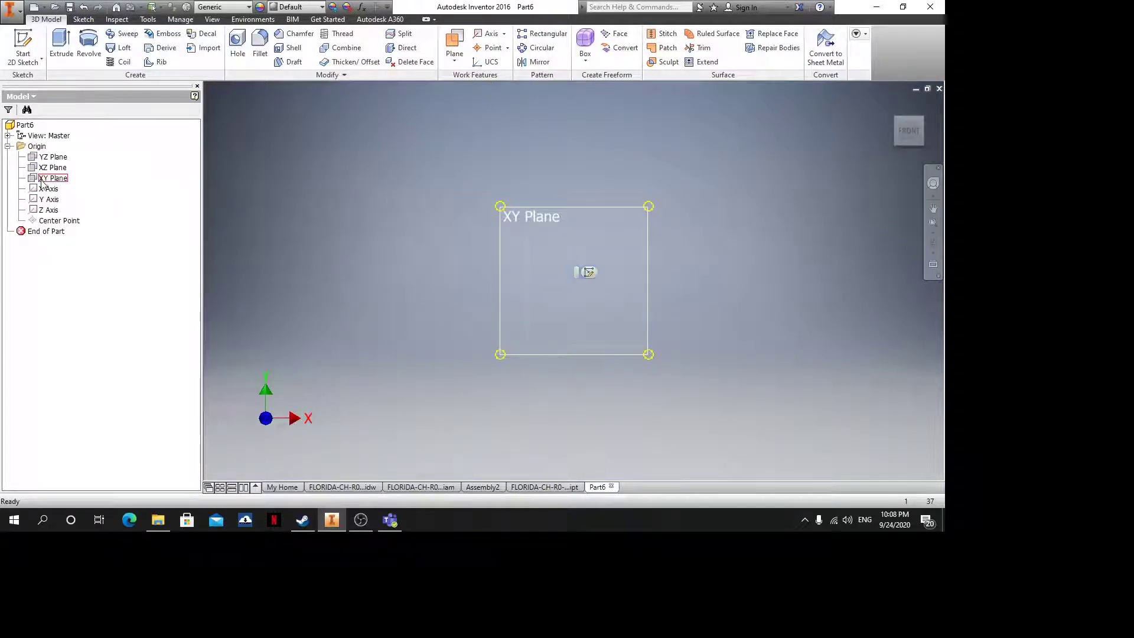
click(589, 272)
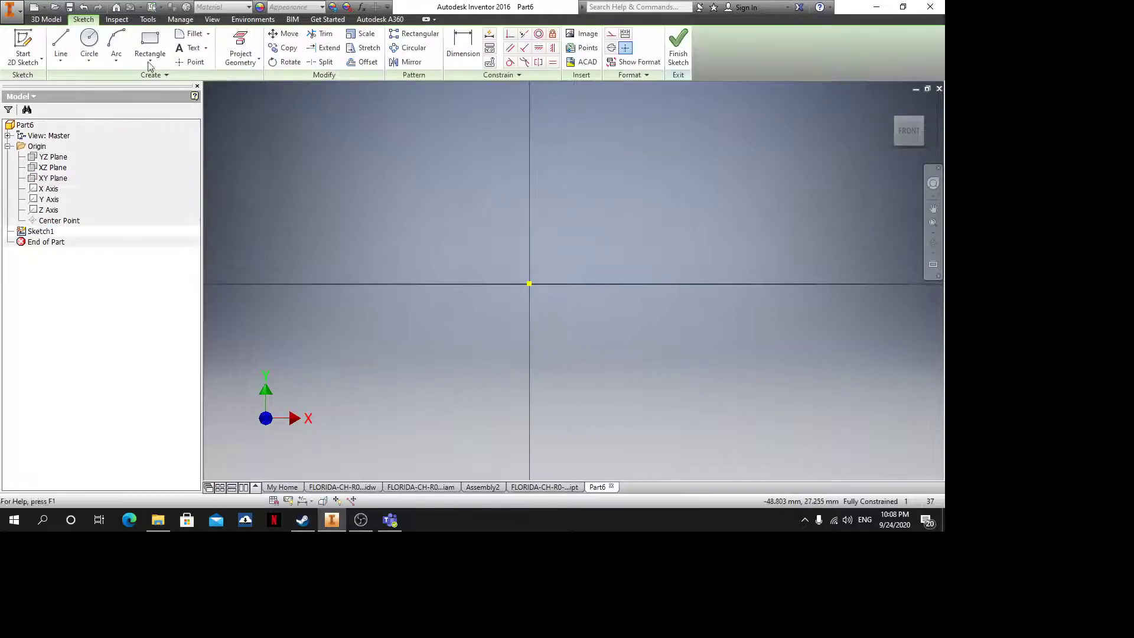
Sketch a closed line profile from the origin: a narrow vertical stem about 64 mm tall above a wider base with a slanted outer side
click(59, 46)
click(529, 284)
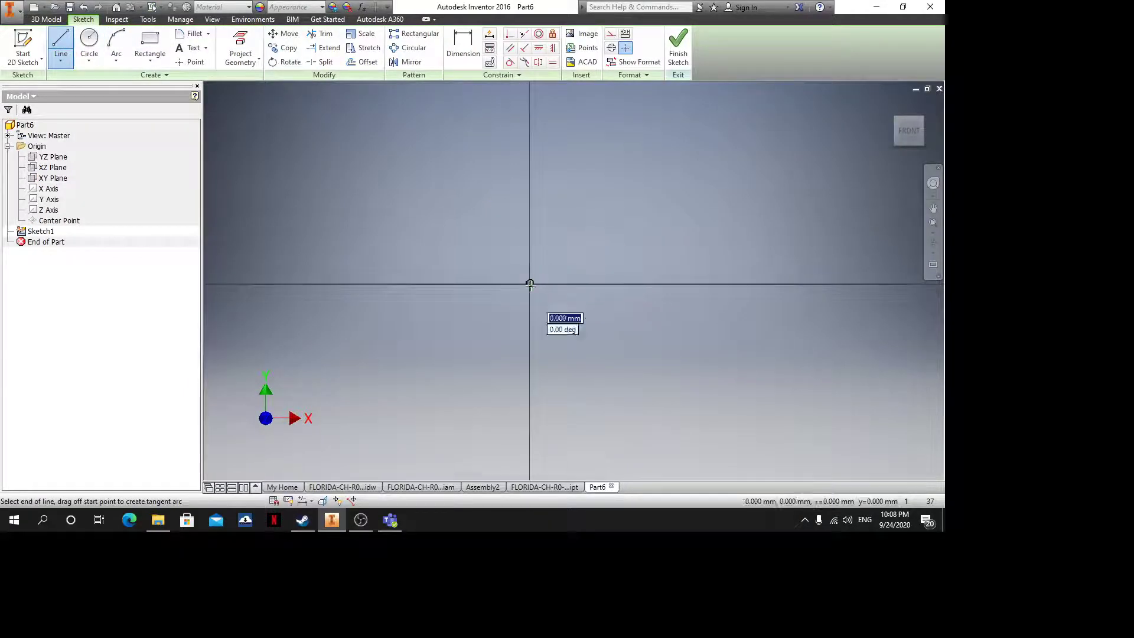
click(618, 284)
click(673, 223)
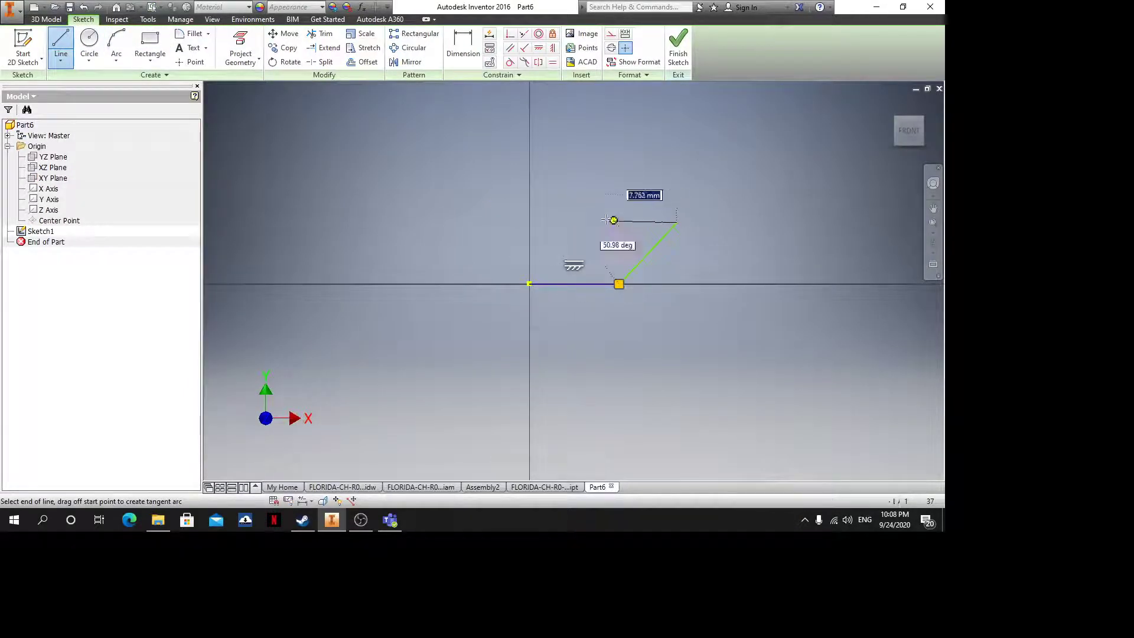
click(573, 222)
scroll(578, 199, up, 4)
middle_drag(576, 106, 571, 195)
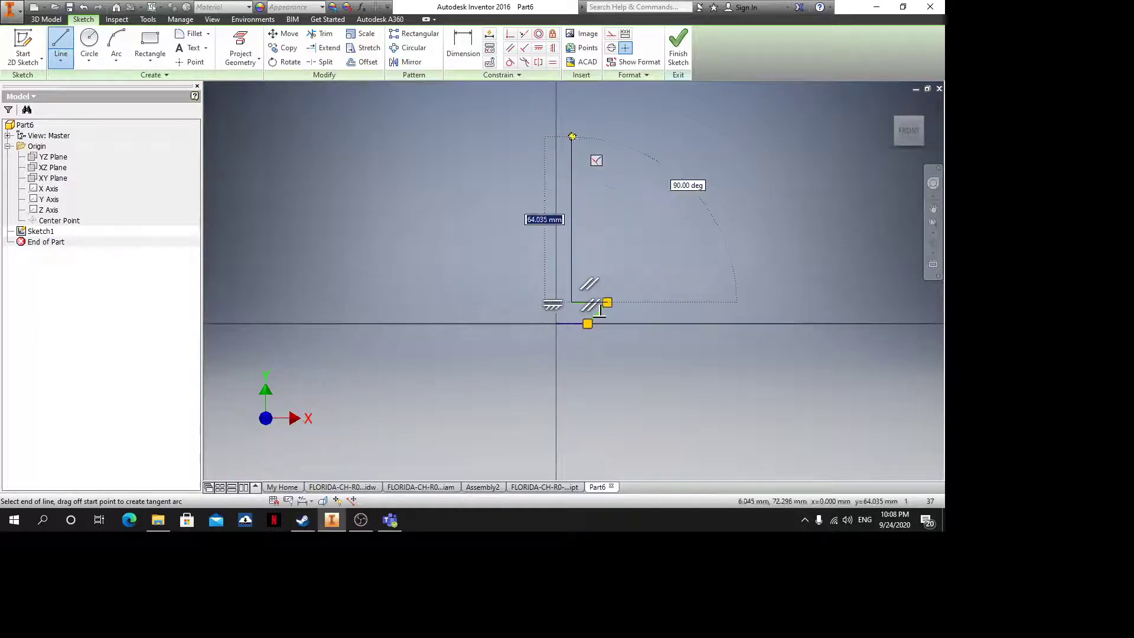
click(571, 137)
click(556, 136)
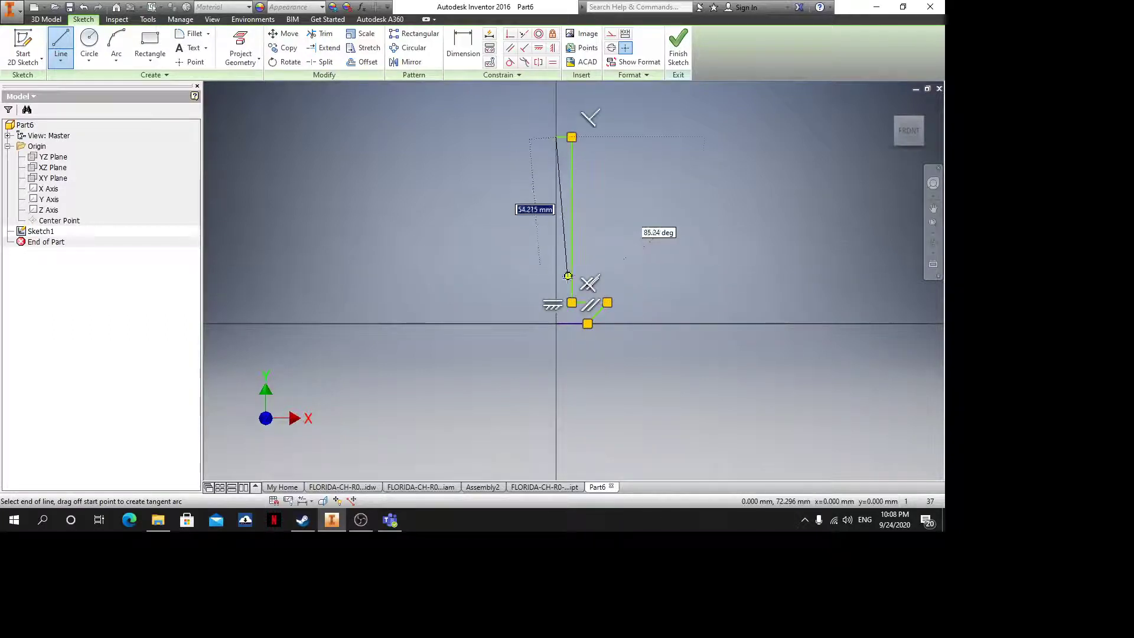
click(556, 323)
key(Escape)
Convert the profile's long vertical line on the Y axis into a centerline
scroll(610, 316, down, 5)
middle_drag(610, 314, 608, 326)
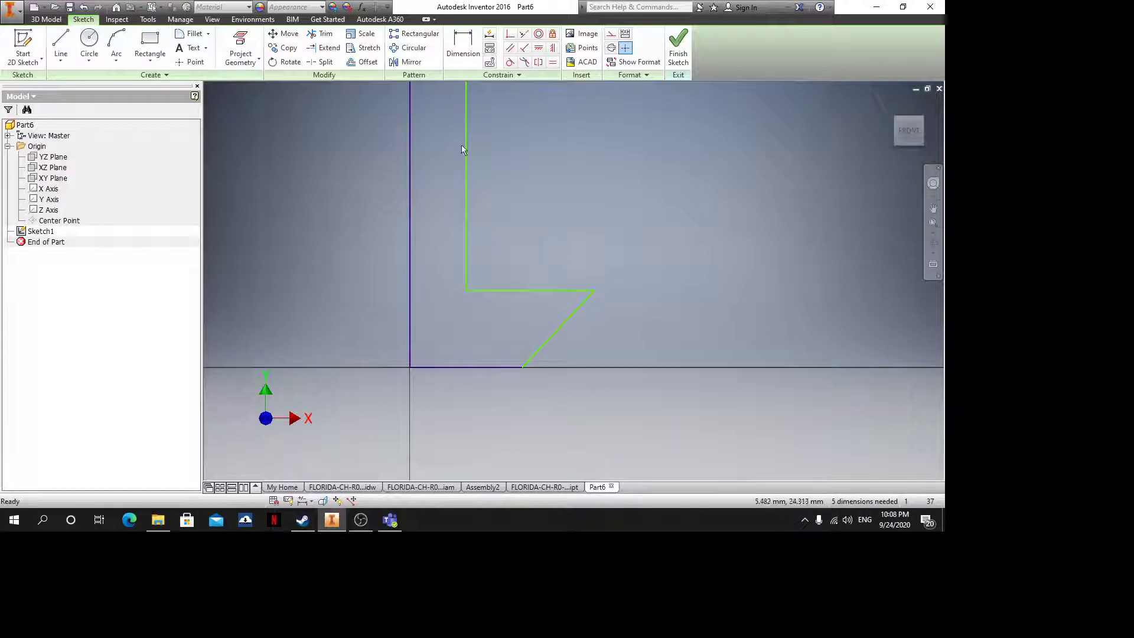
click(617, 75)
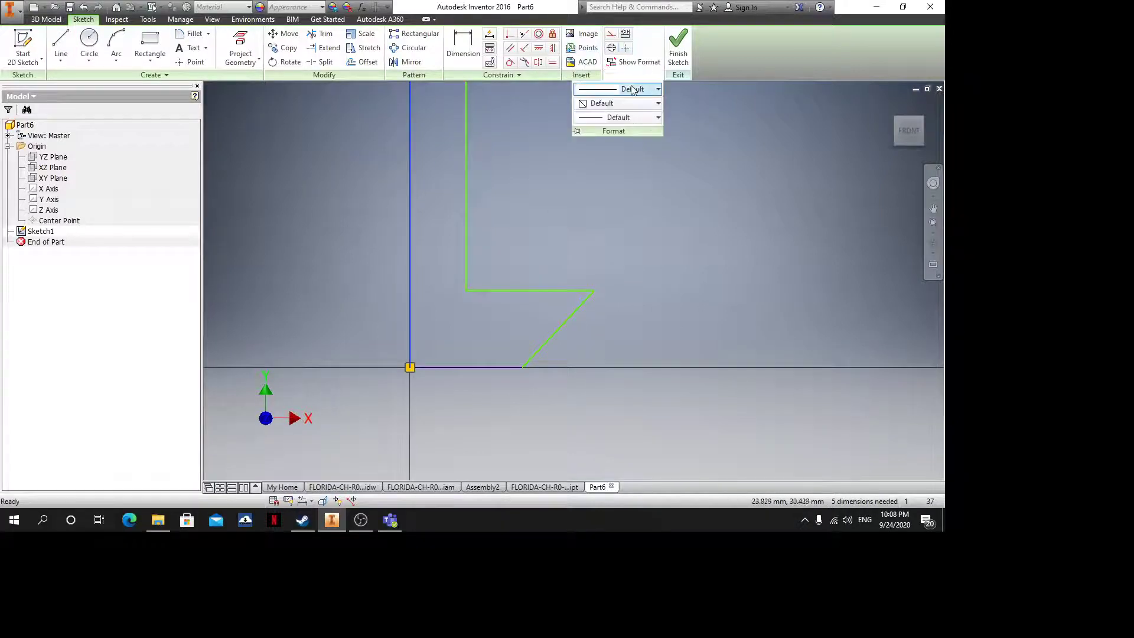
Dimension the base's upper outer corner about the centerline as a 15 mm diameter
key(d)
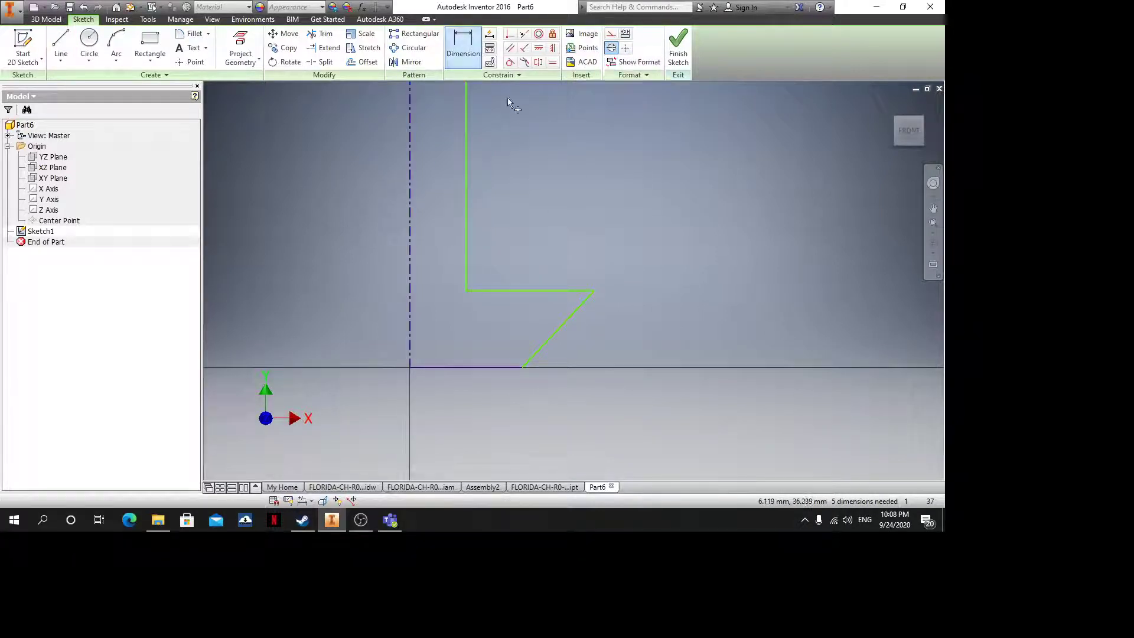
click(409, 318)
click(594, 290)
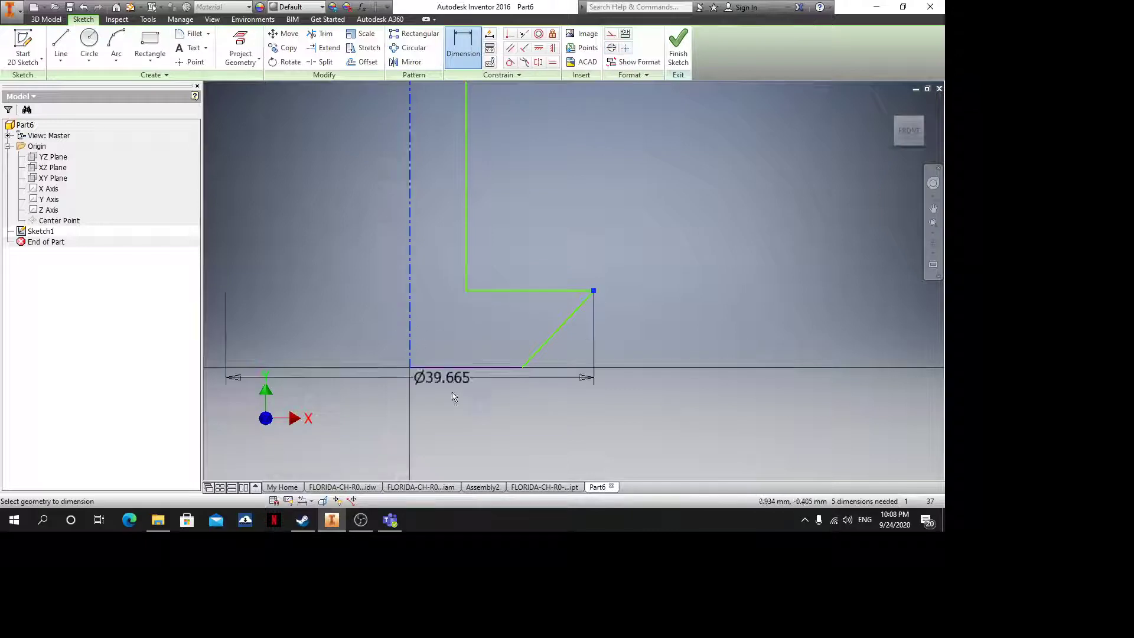
click(517, 406)
text(15)
key(Return)
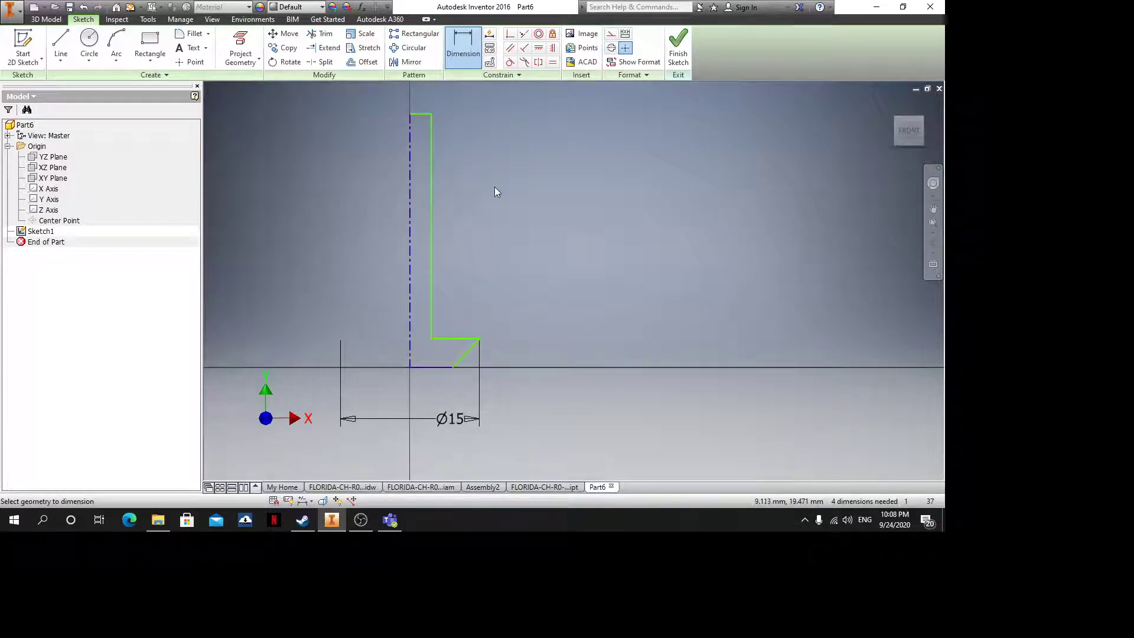
Dimension the base's lower outer corner about the centerline as a 12 mm diameter
scroll(408, 377, down, 3)
middle_drag(436, 361, 473, 258)
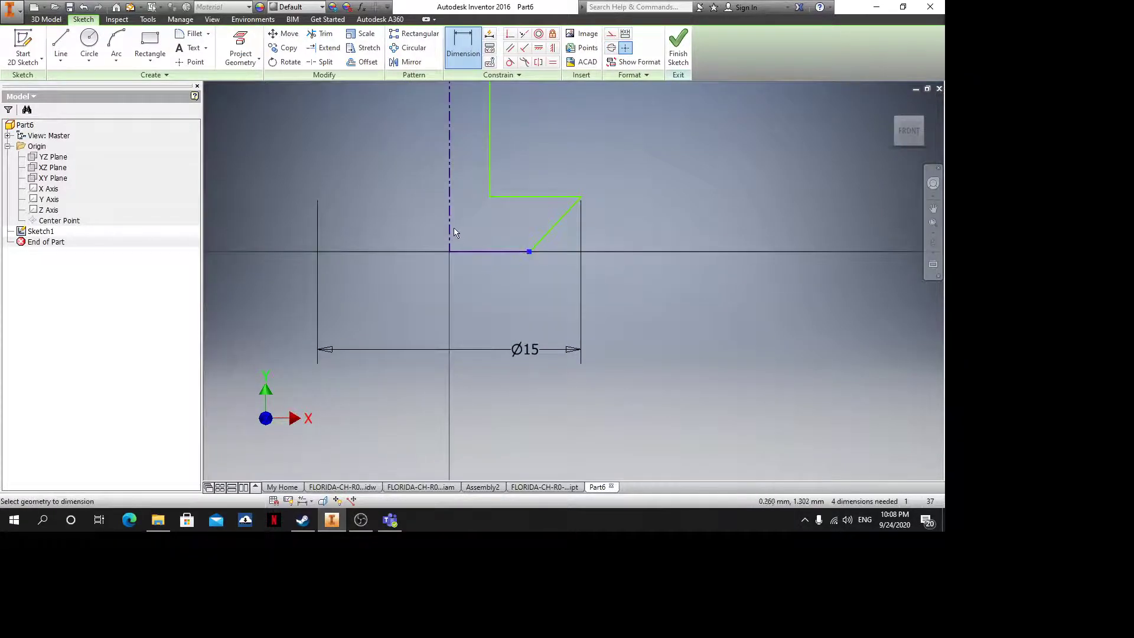
click(498, 296)
text(12)
key(Return)
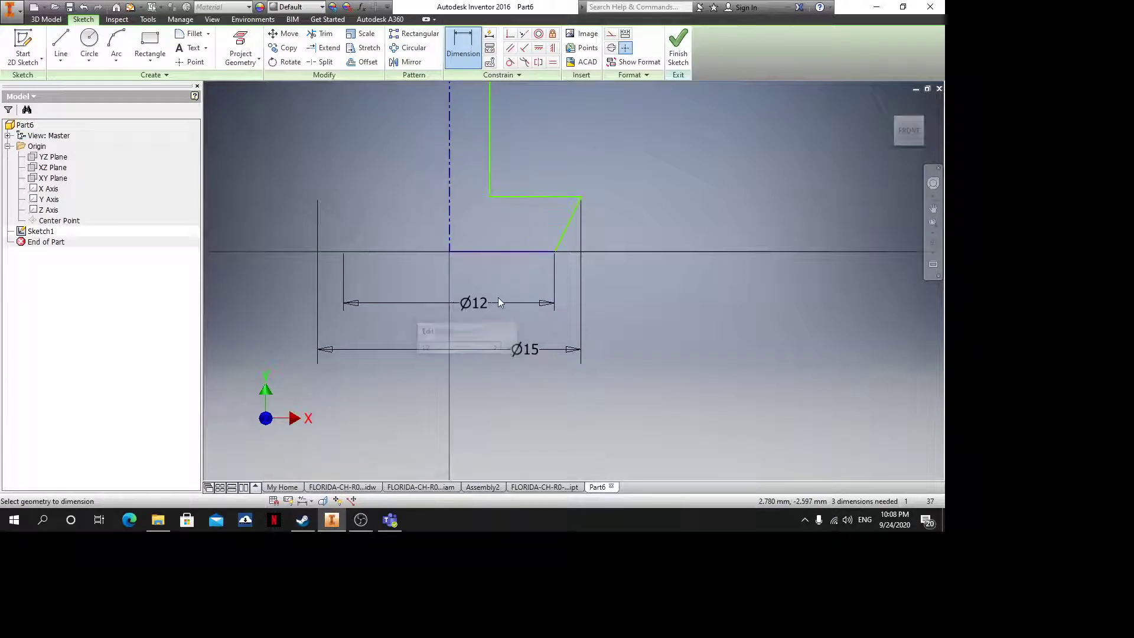
Set the base's height to 5 mm
click(548, 200)
click(597, 251)
click(631, 217)
text(5)
key(Return)
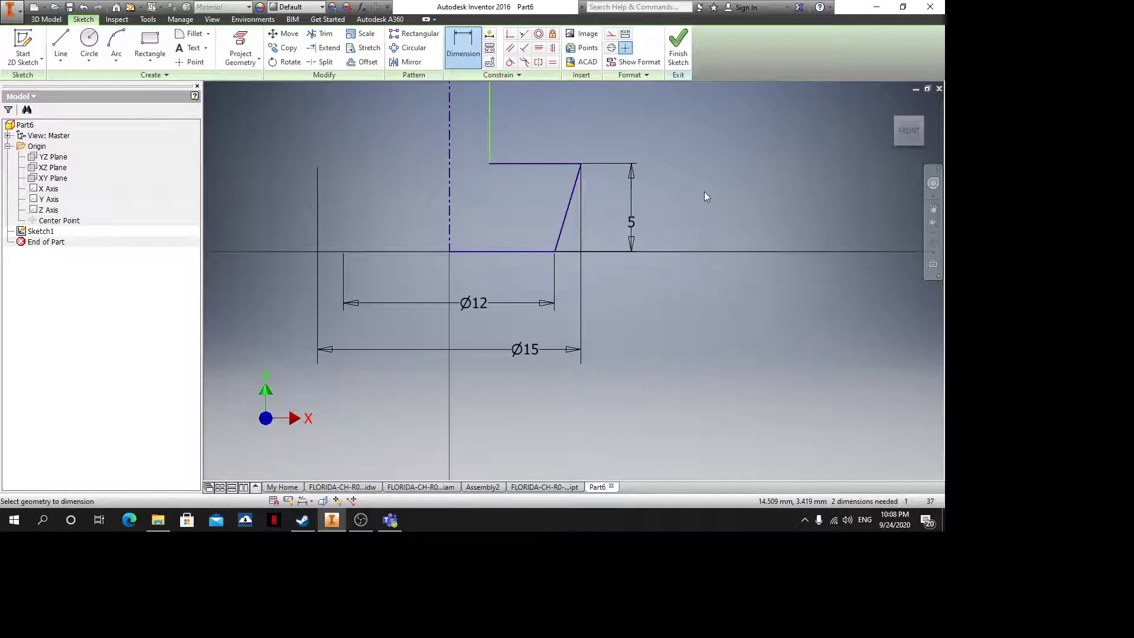
Dimension the stem's outer line about the centerline as a 1.8 mm diameter
scroll(560, 159, down, 3)
middle_drag(558, 159, 529, 323)
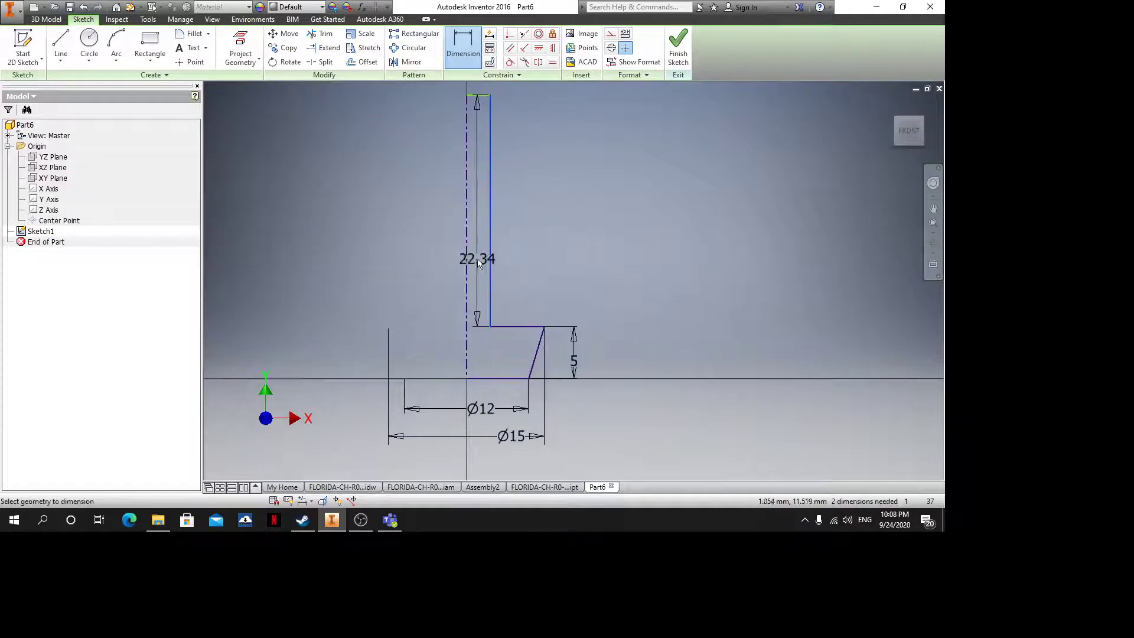
click(468, 260)
click(548, 251)
text(1.)
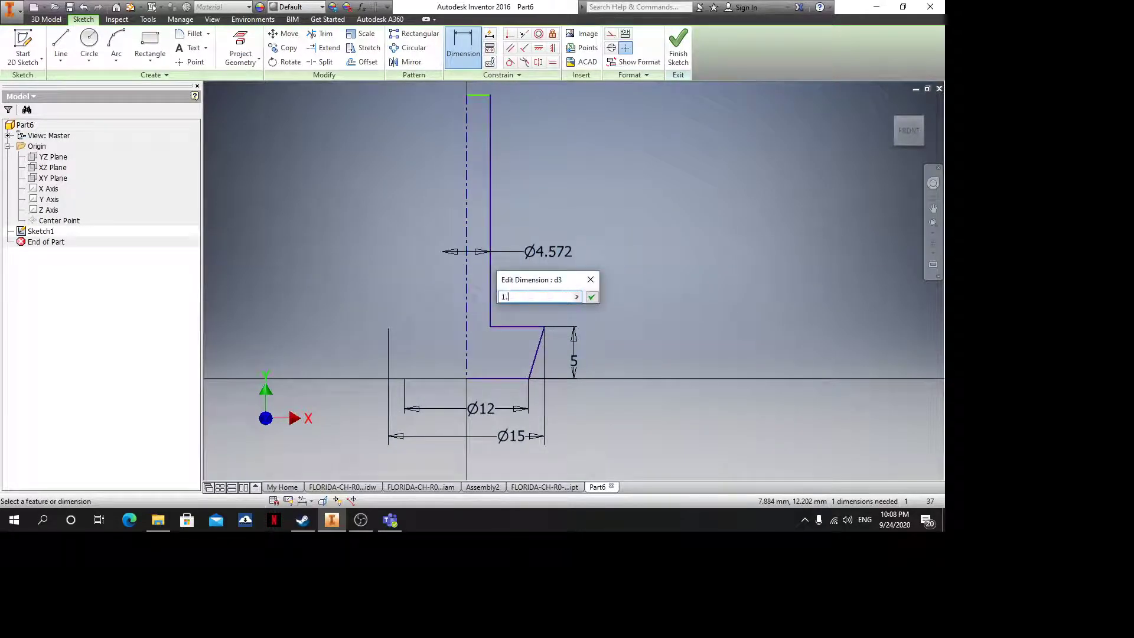
text(8)
key(Return)
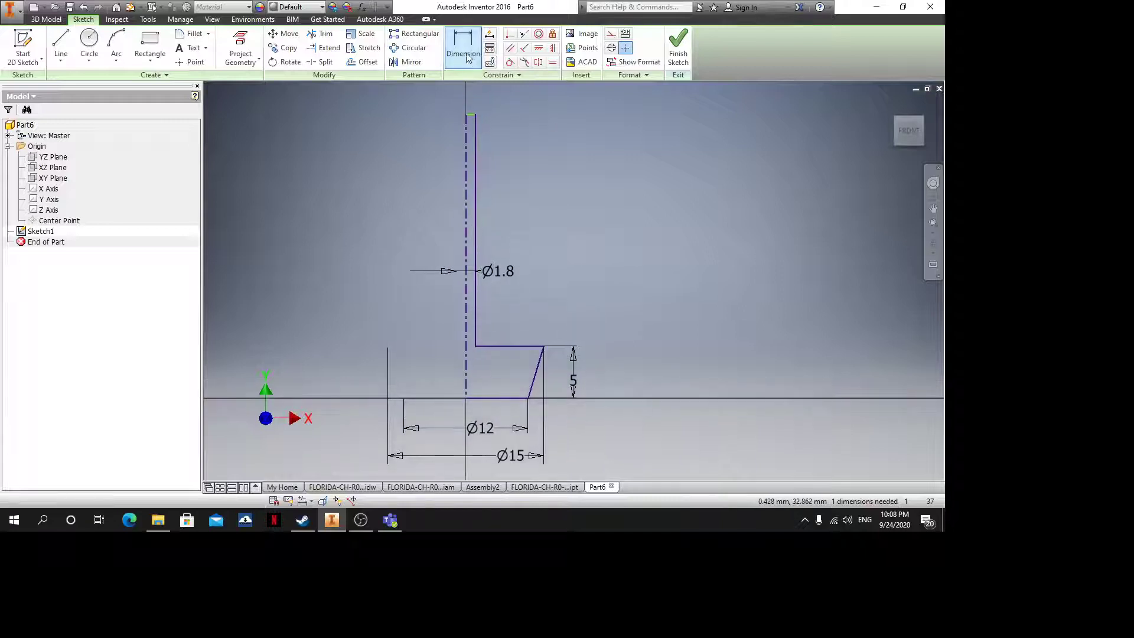
Set the profile's overall height from the base's lower edge to the stem's upper end to 25 mm
click(467, 57)
scroll(494, 108, up, 3)
click(453, 117)
scroll(453, 118, down, 4)
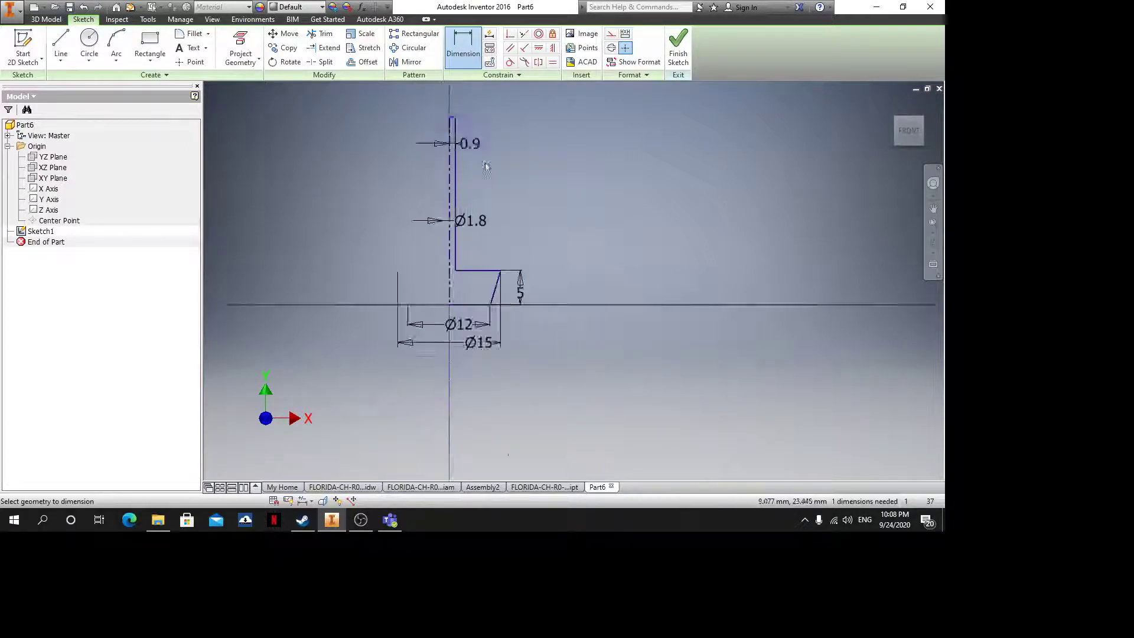
scroll(496, 236, up, 3)
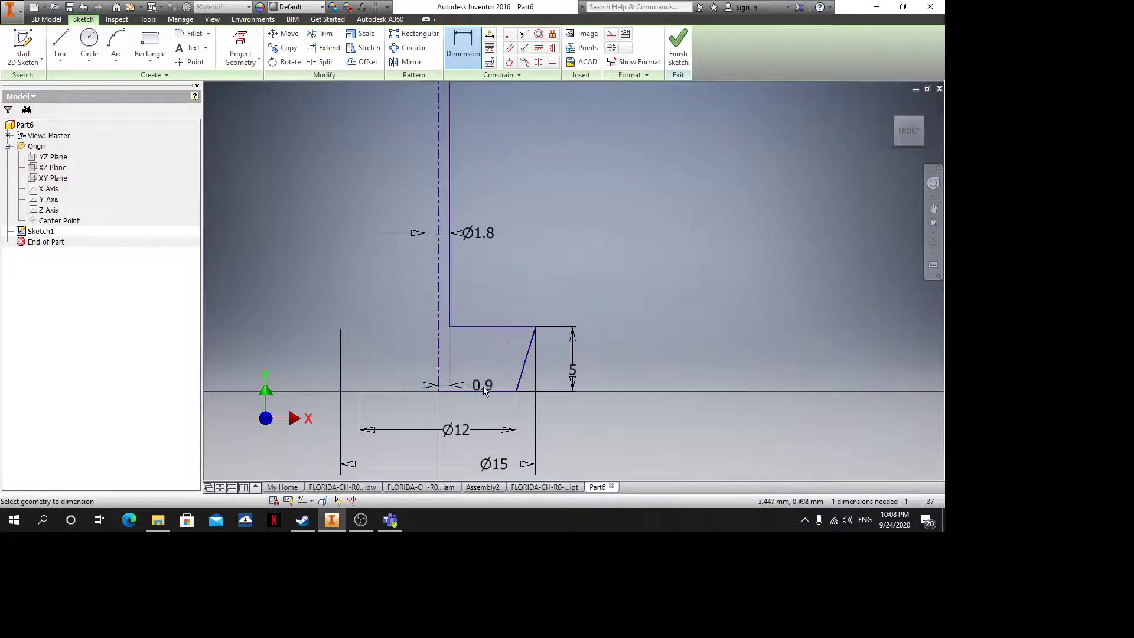
key(Escape)
scroll(582, 296, down, 3)
click(663, 270)
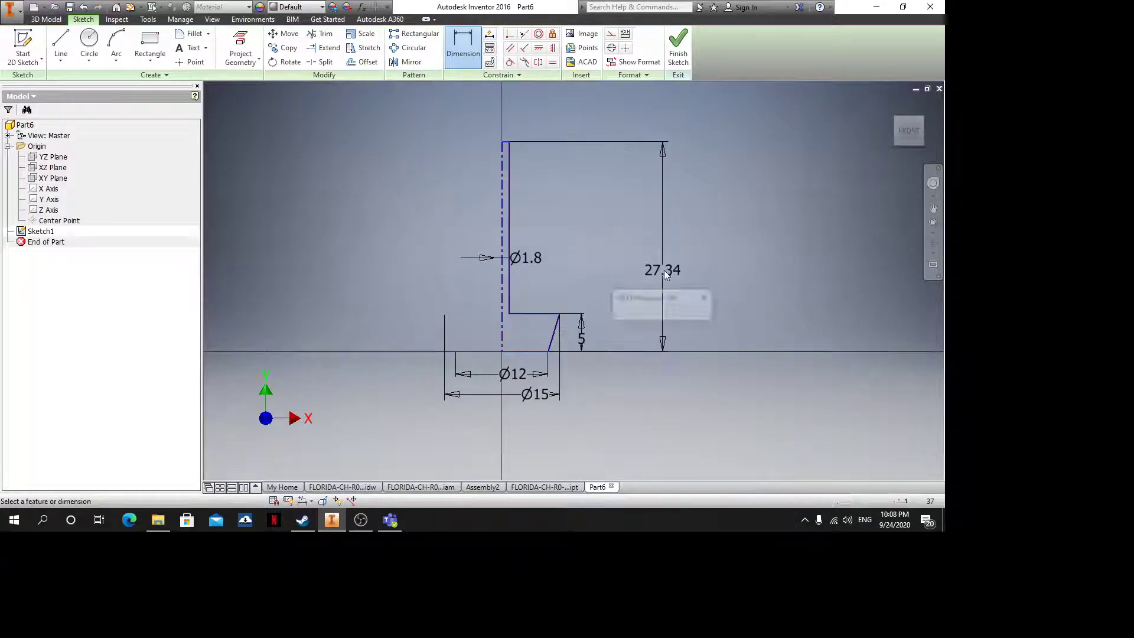
text(25)
key(Return)
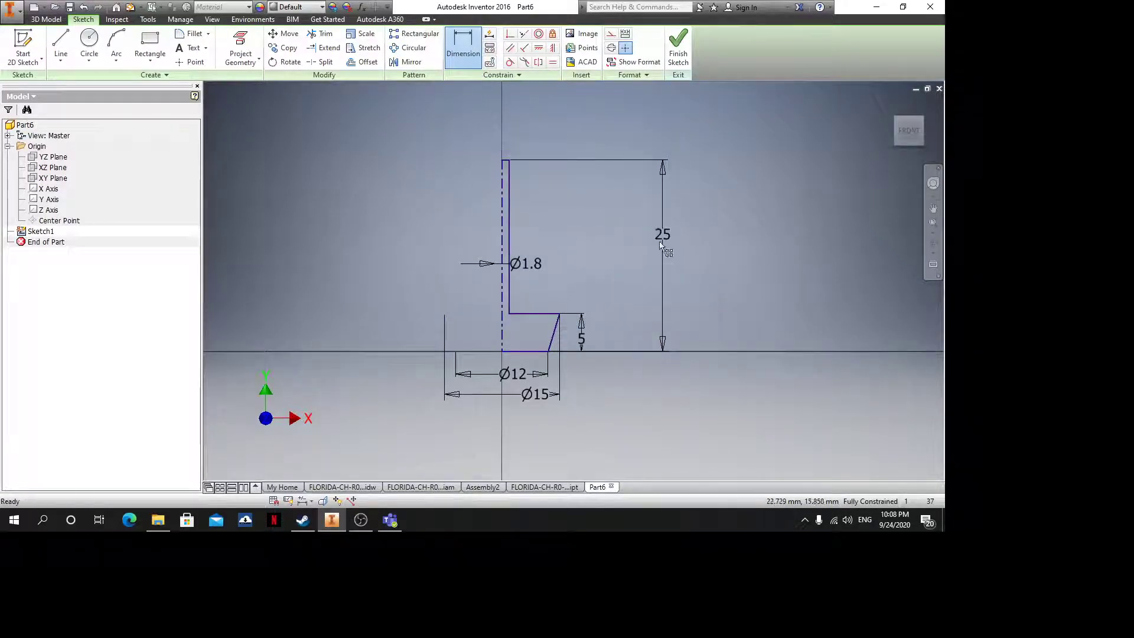
key(Escape)
middle_drag(612, 264, 704, 276)
middle_drag(718, 350, 681, 369)
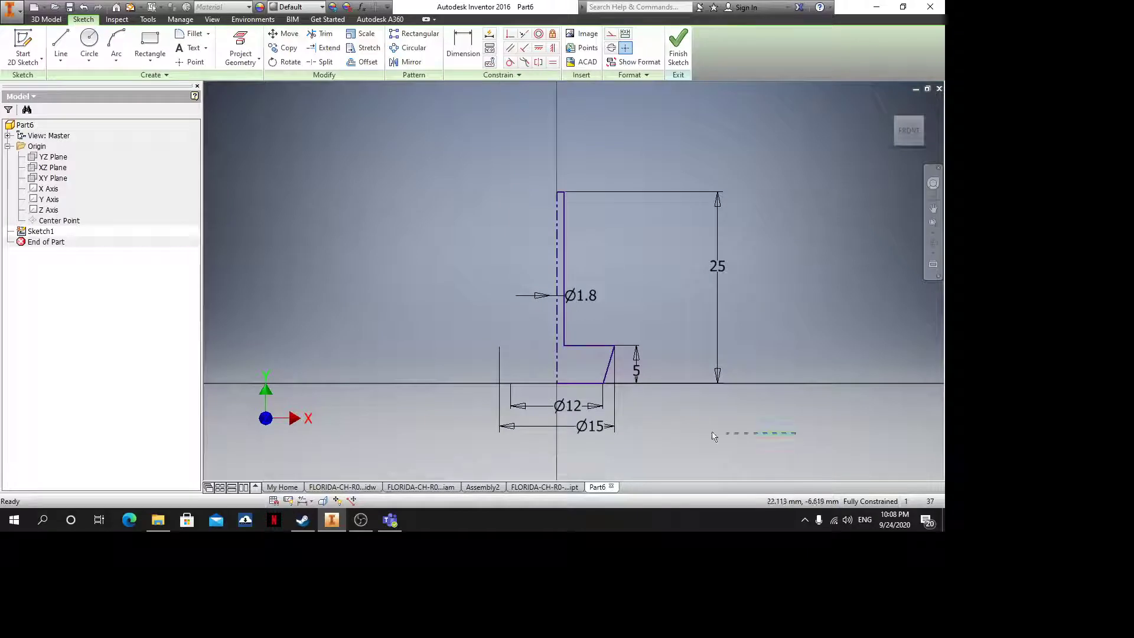
drag(713, 436, 403, 141)
click(677, 243)
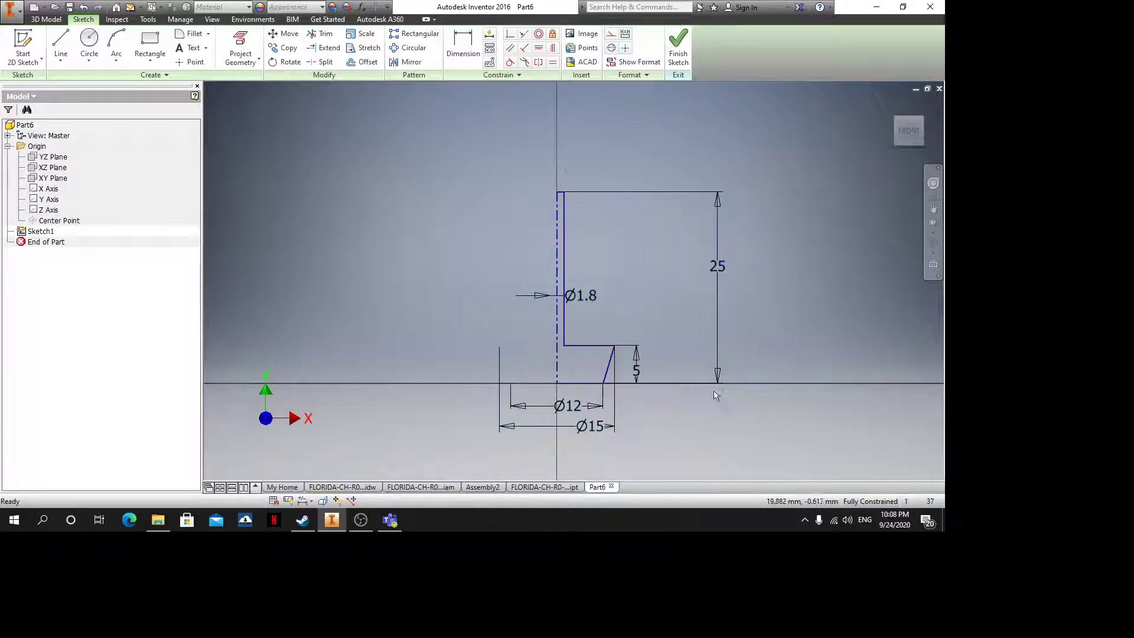
mouse_move(749, 428)
mouse_down()
mouse_move(473, 258)
mouse_move(444, 160)
mouse_up()
click(743, 230)
Finish the sketch and revolve the profile fully around the centerline into a solid
click(678, 49)
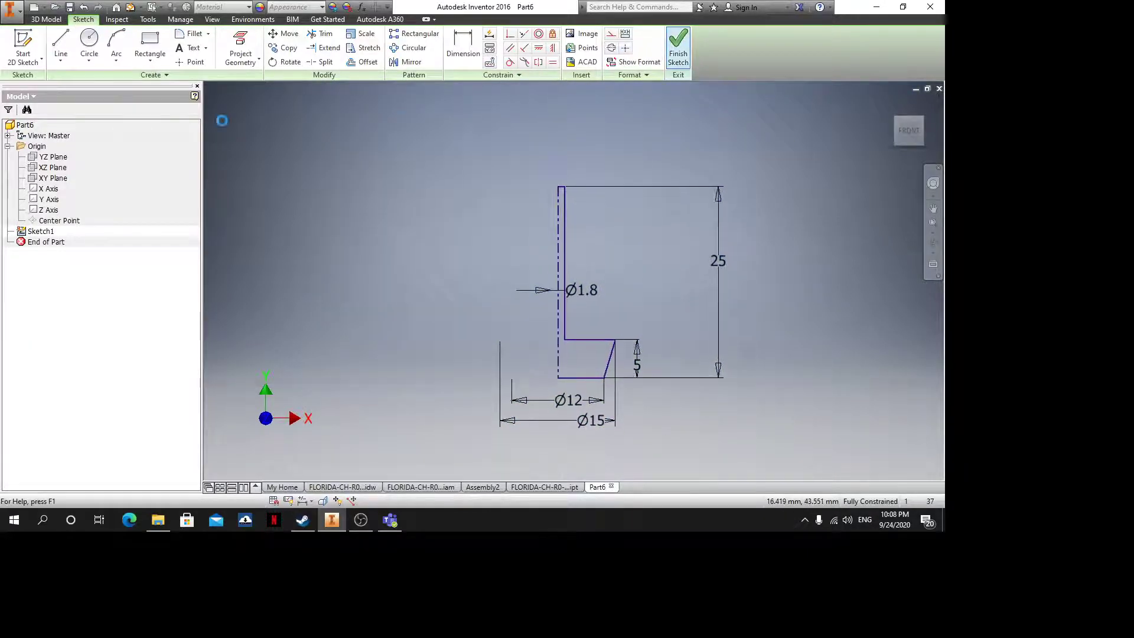
click(89, 42)
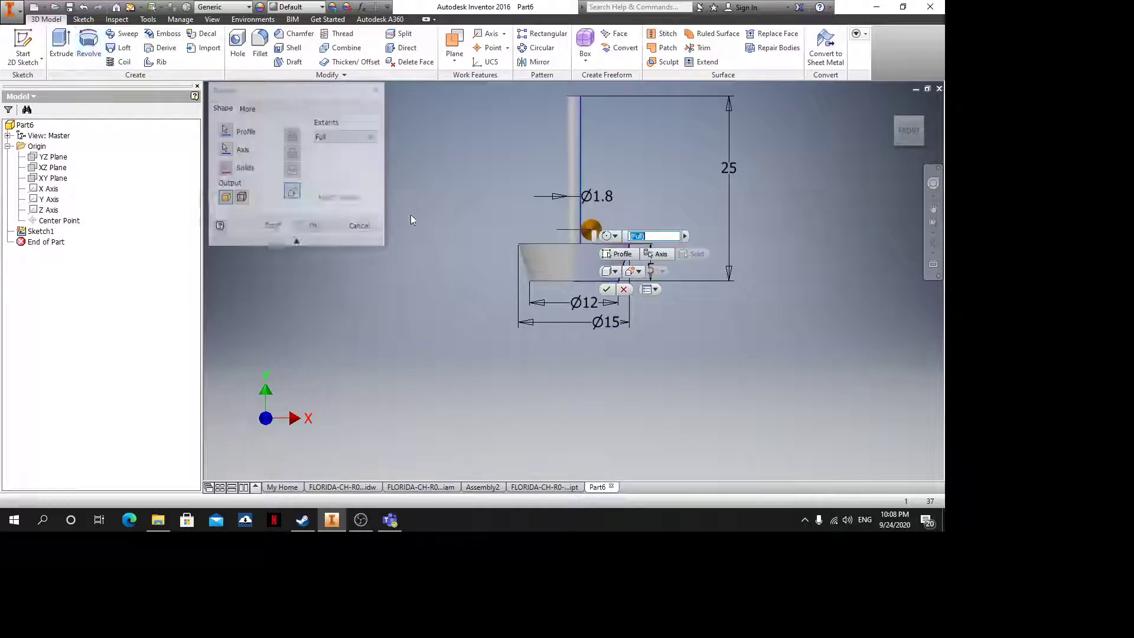
middle_drag(589, 237, 557, 245)
shift+middle_drag(576, 248, 578, 293)
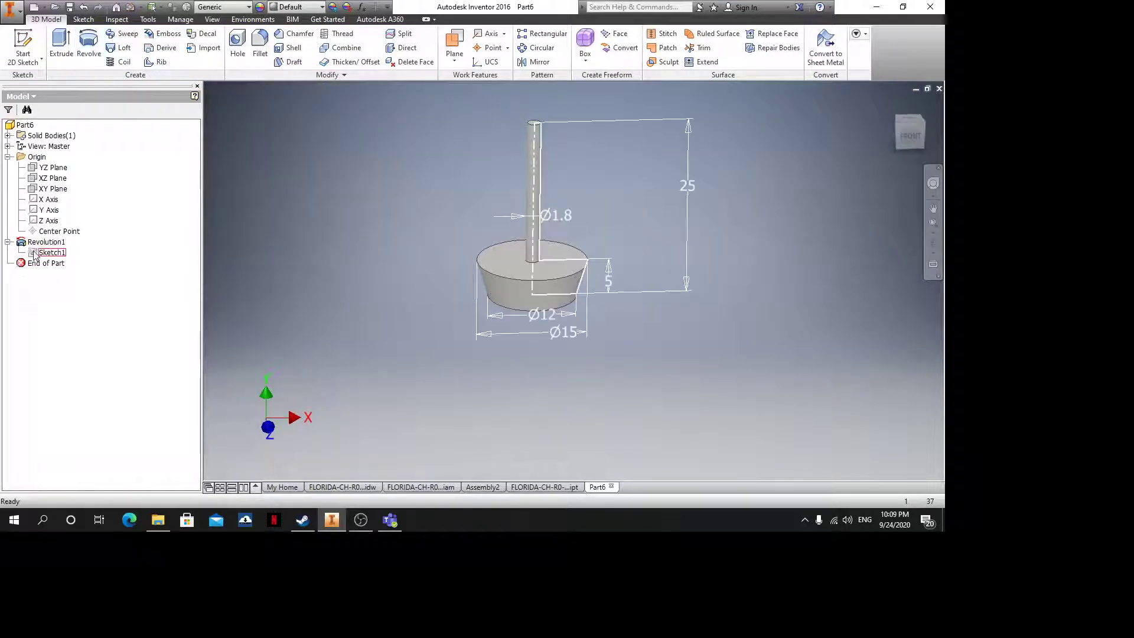
Make the revolve's sketch visible and place a work point at the outer end of the base's lower sketch line
right_click(36, 252)
click(61, 367)
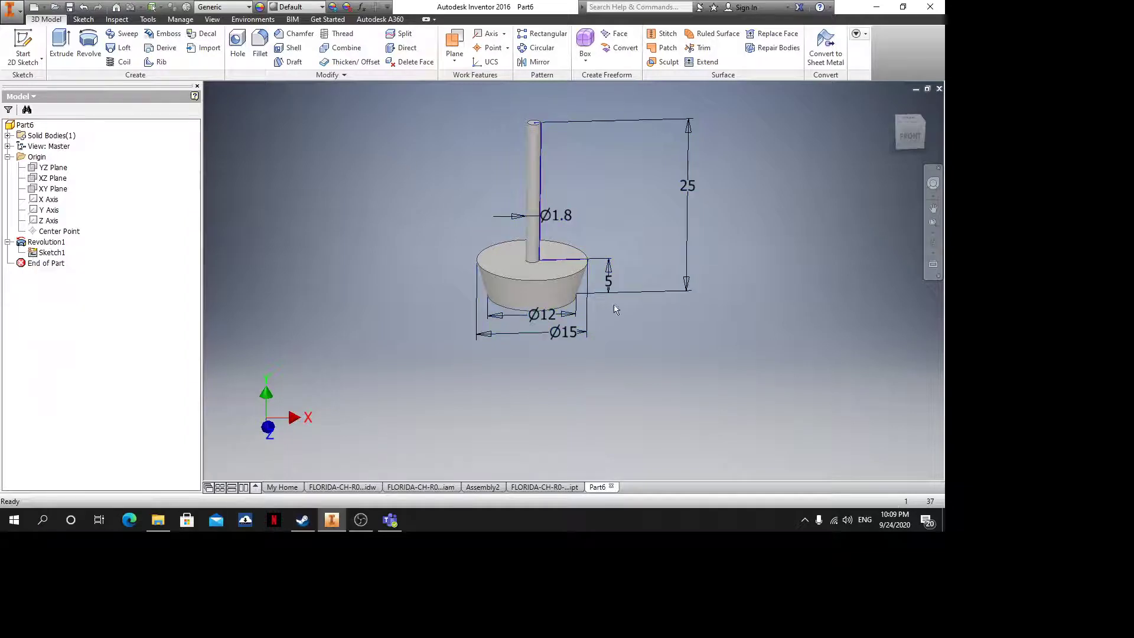
shift+middle_drag(603, 339, 572, 275)
scroll(580, 281, down, 5)
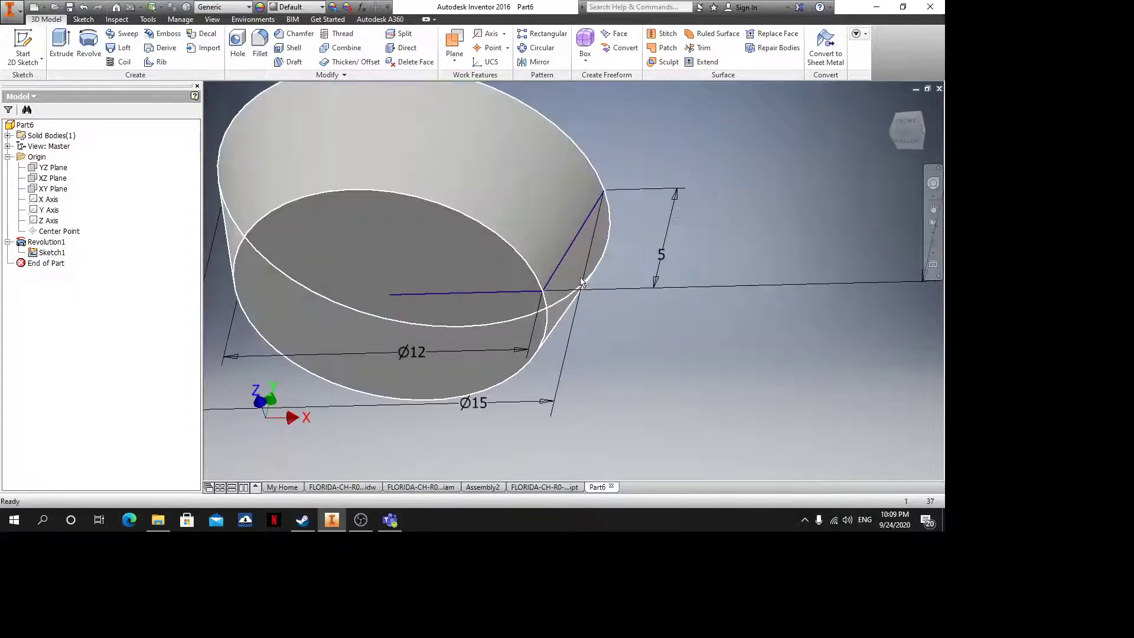
click(481, 48)
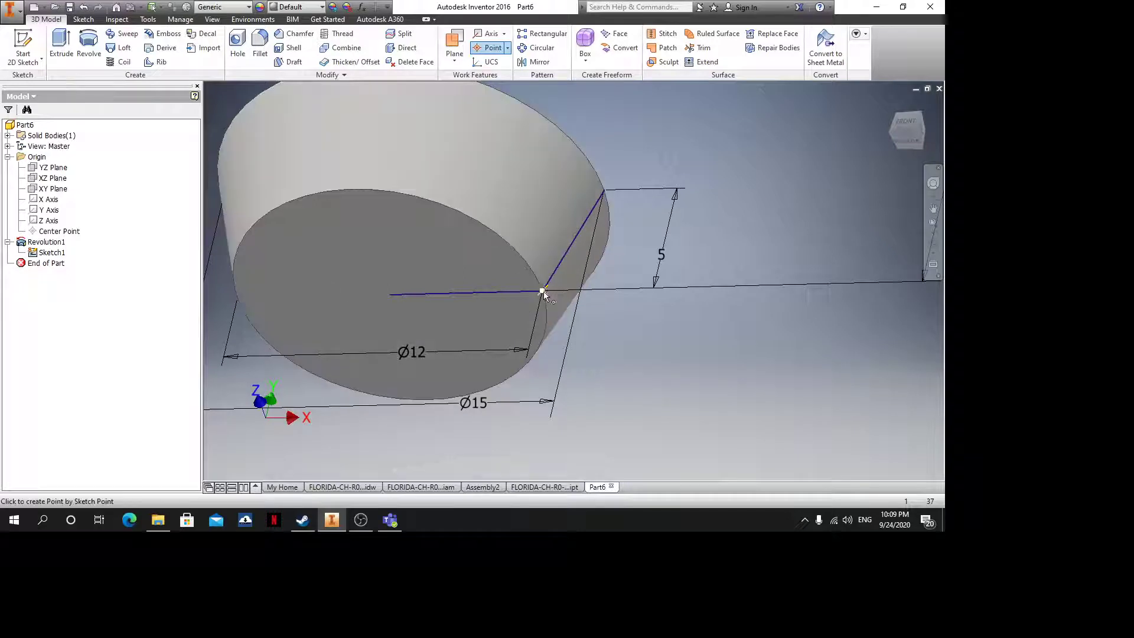
click(541, 291)
Start a new sketch on the part's XY plane
scroll(574, 314, down, 3)
shift+middle_drag(543, 284, 571, 288)
scroll(523, 278, down, 4)
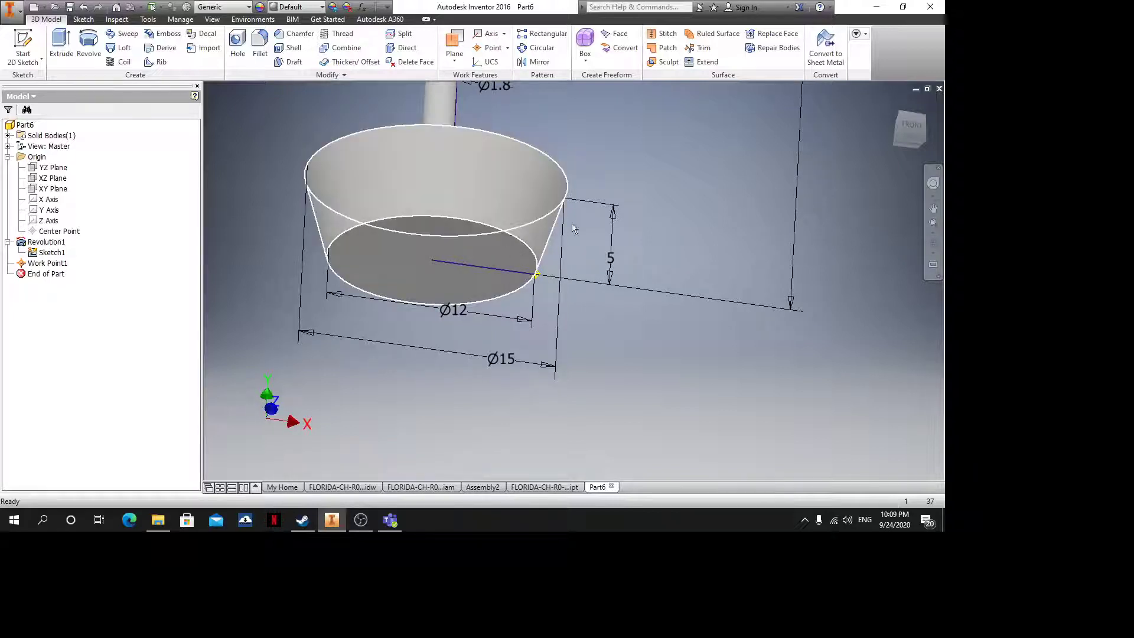
scroll(564, 258, down, 3)
shift+middle_drag(571, 253, 545, 264)
scroll(448, 160, up, 5)
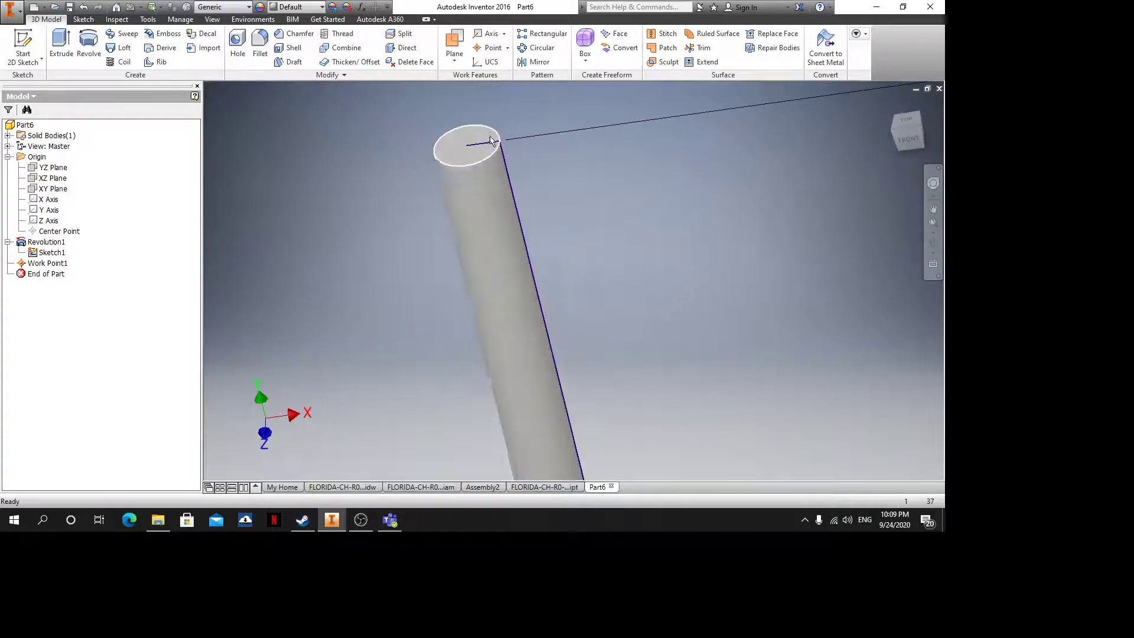
click(53, 189)
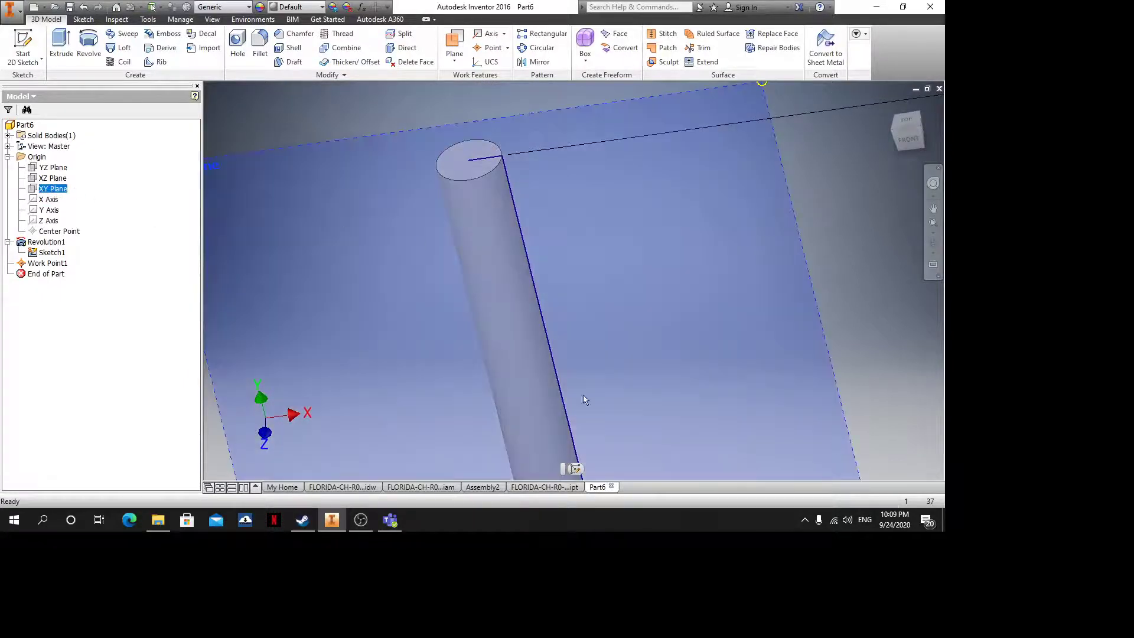
click(574, 469)
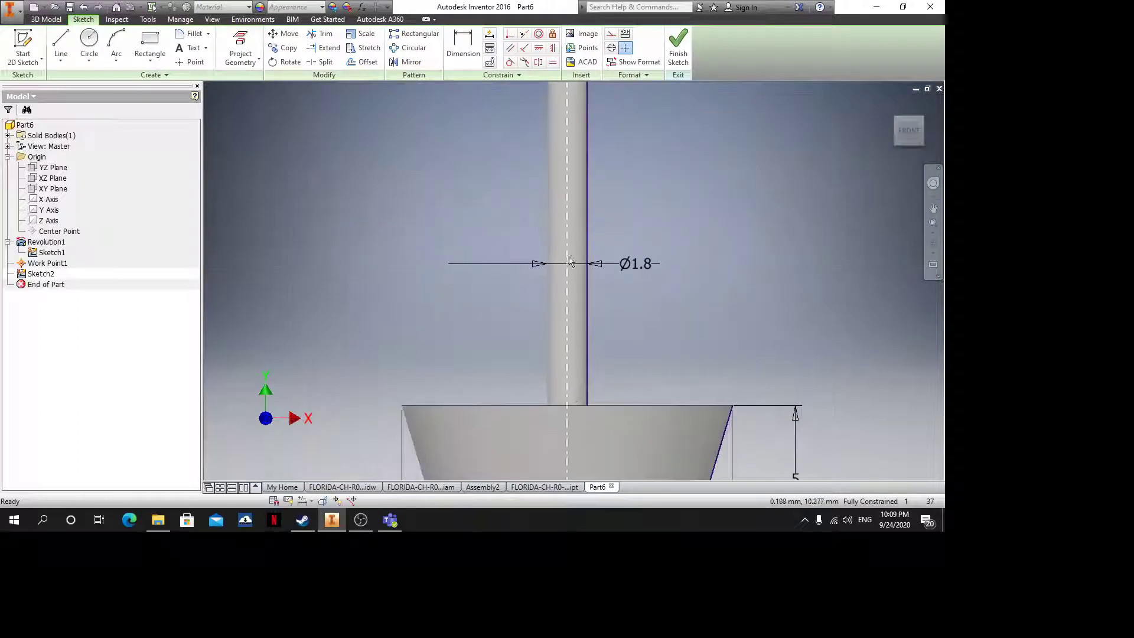
Try to project the stem's outer vertical line into the new sketch
shift+middle_drag(598, 246, 606, 205)
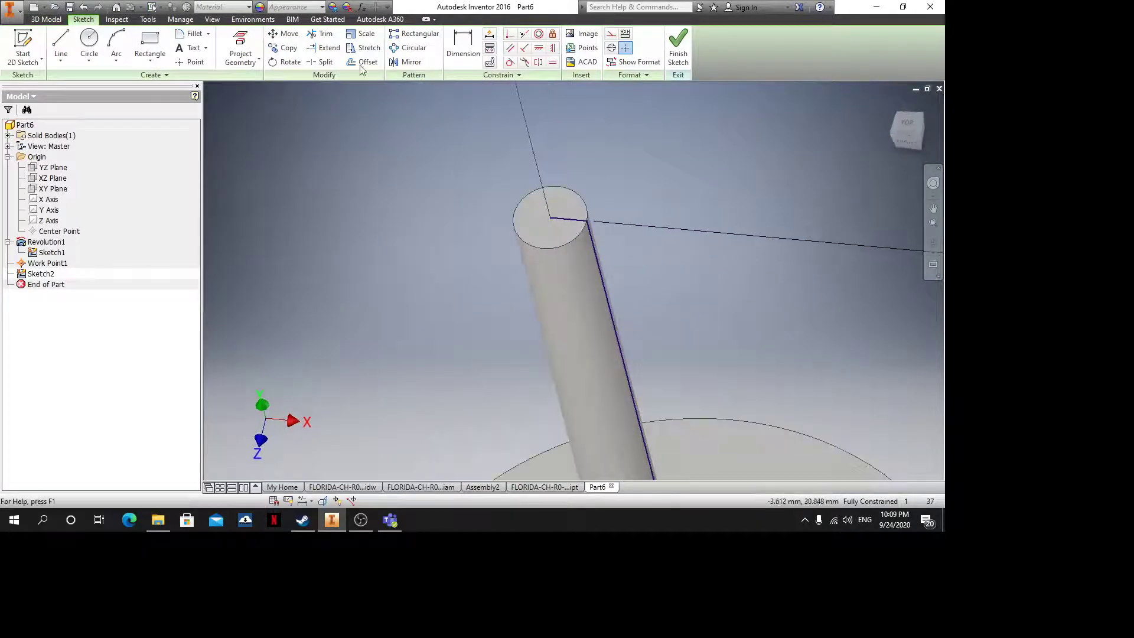
click(240, 50)
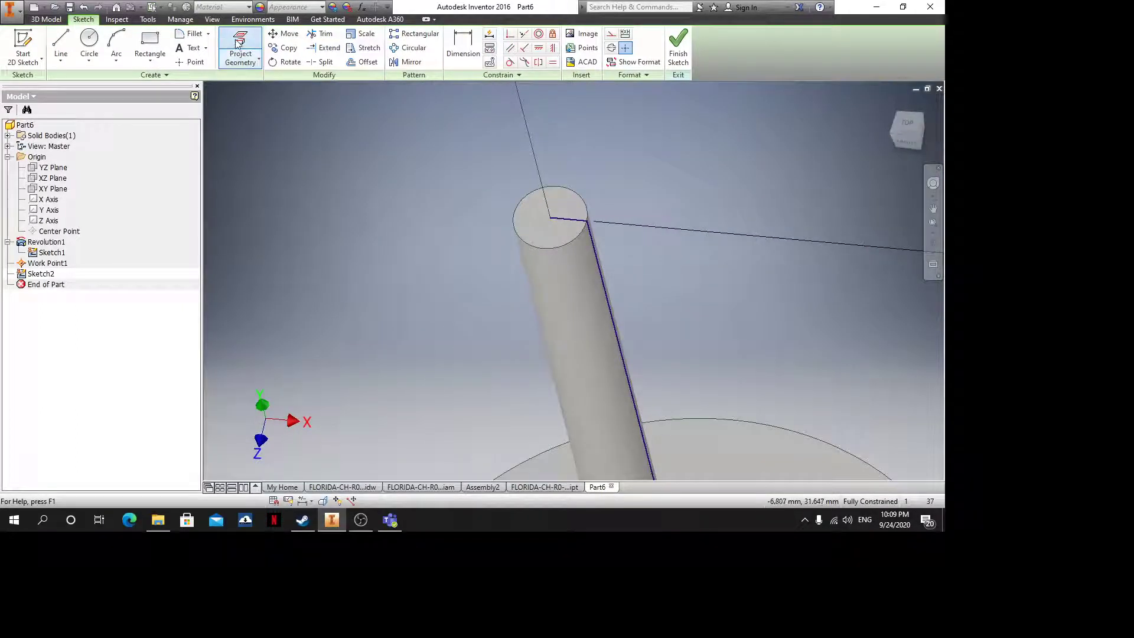
click(595, 247)
key(Escape)
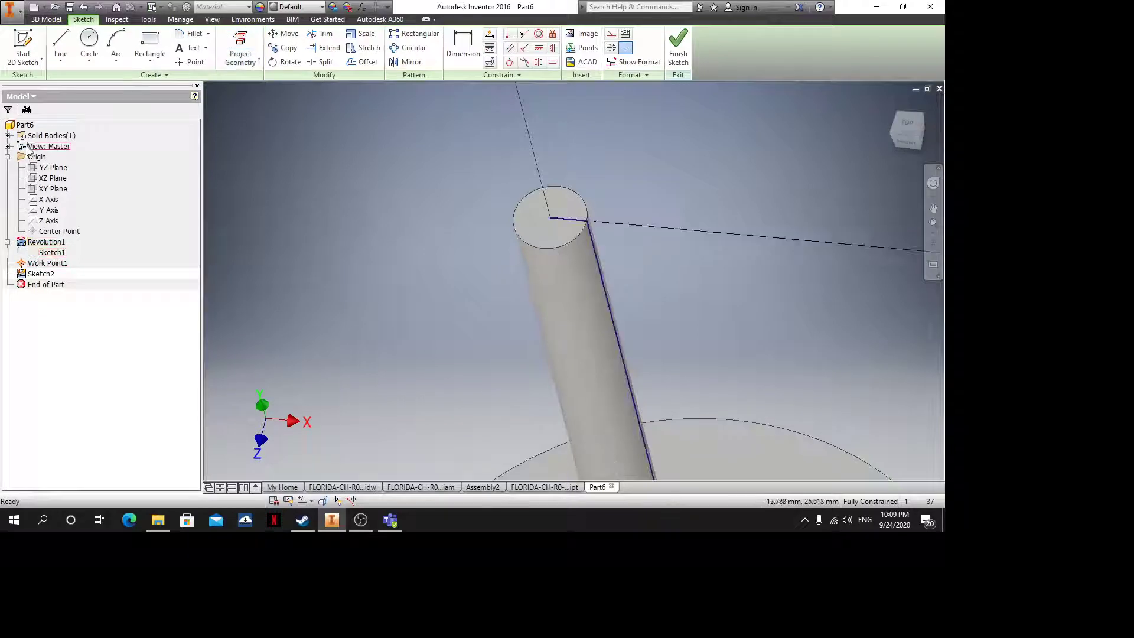
Hide the revolved solid body to expose the sketch lines
click(8, 135)
right_click(47, 146)
click(65, 235)
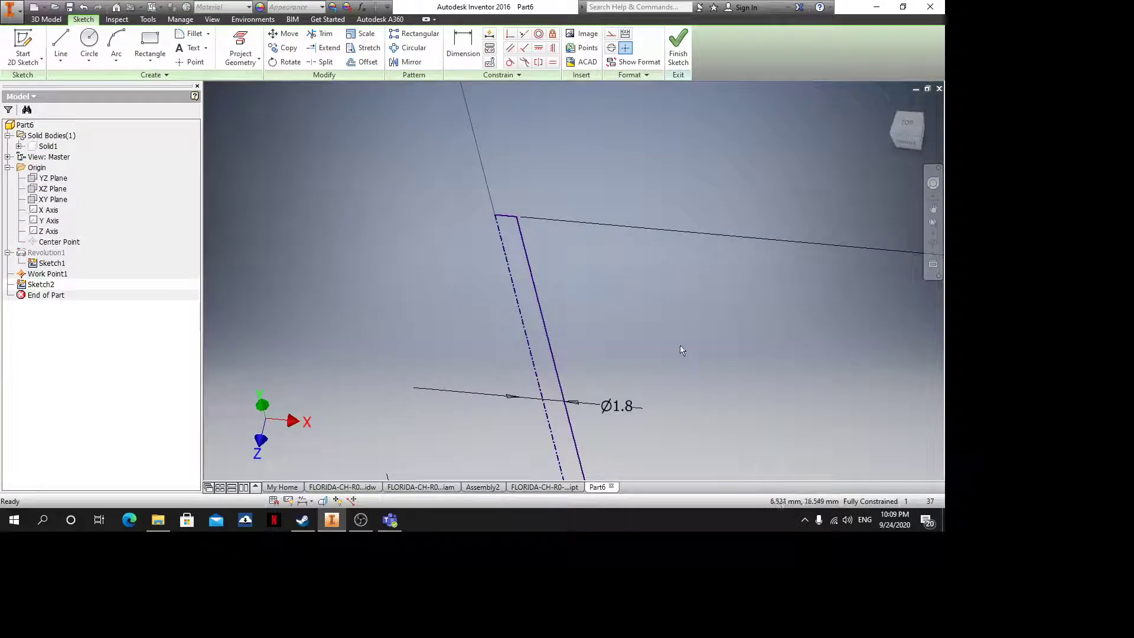
Hide the revolve's sketch and turn the projected stem lines in the current sketch into construction geometry
scroll(370, 203, up, 3)
middle_drag(272, 250, 297, 170)
right_click(51, 264)
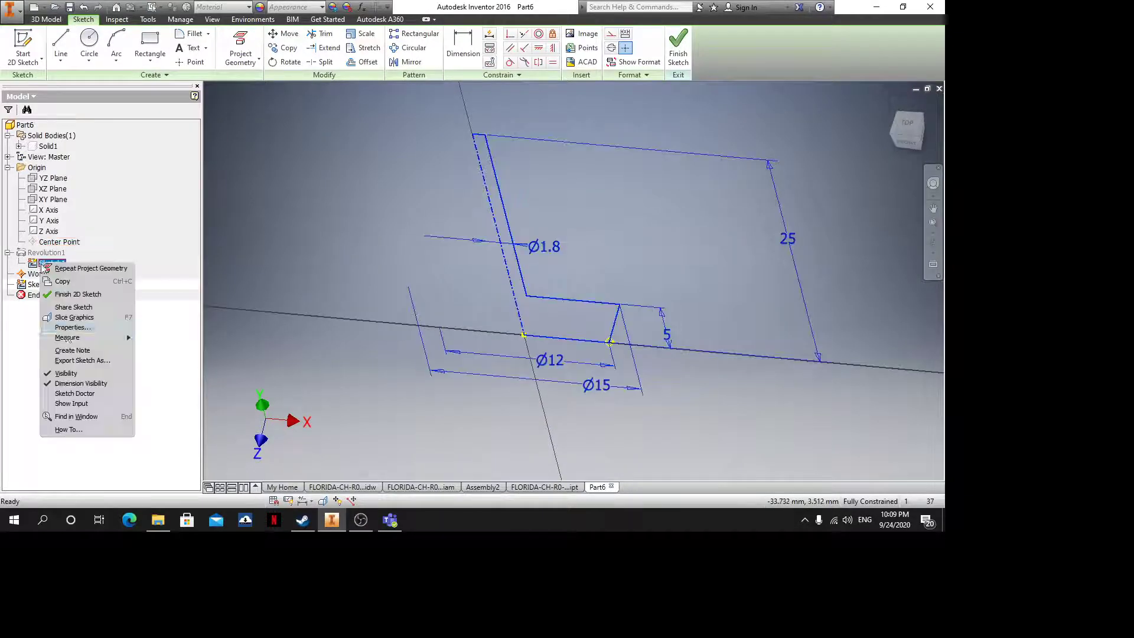
click(64, 373)
drag(604, 274, 463, 112)
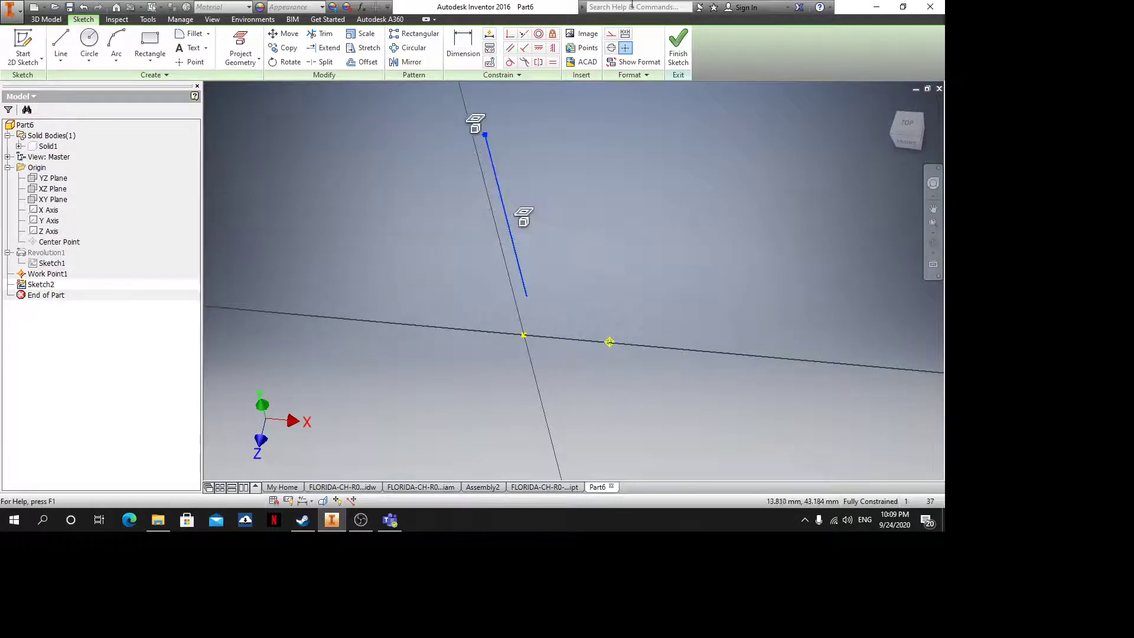
Draw a three-point rectangle from the stem's top centre, its first side about 6 mm long and slanting down to the projected outer stem line
scroll(516, 193, down, 3)
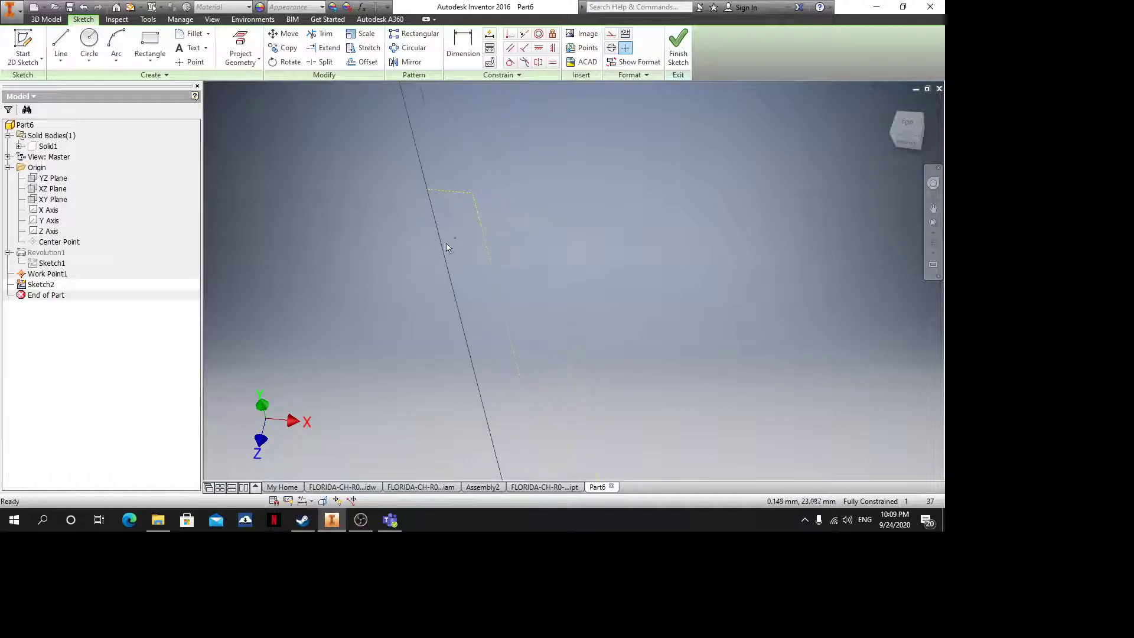
click(151, 61)
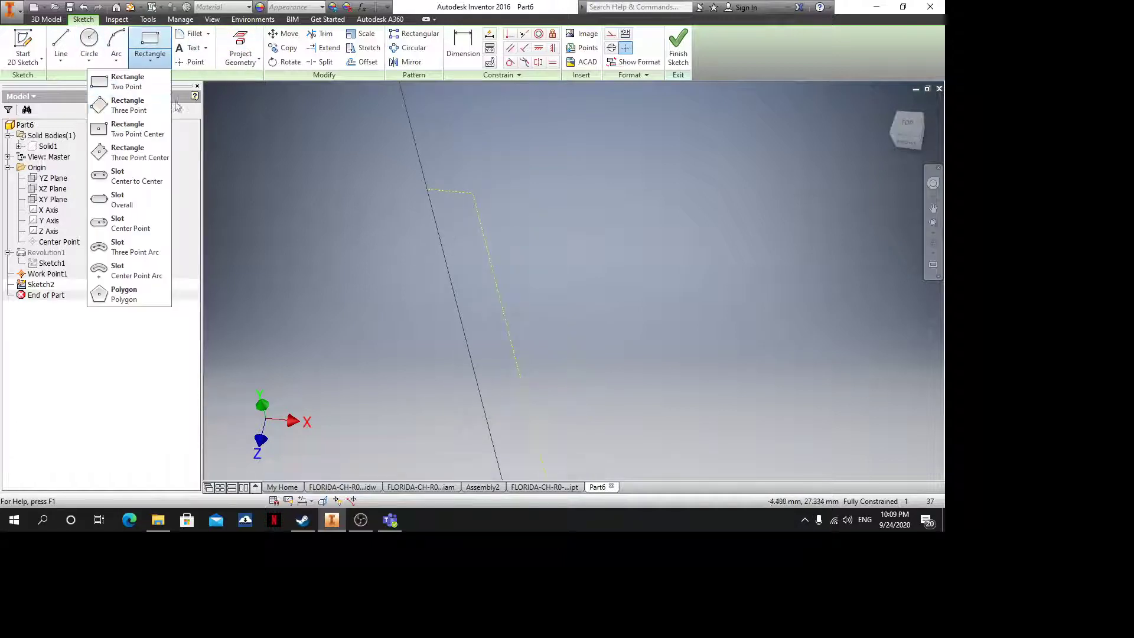
click(125, 102)
click(427, 189)
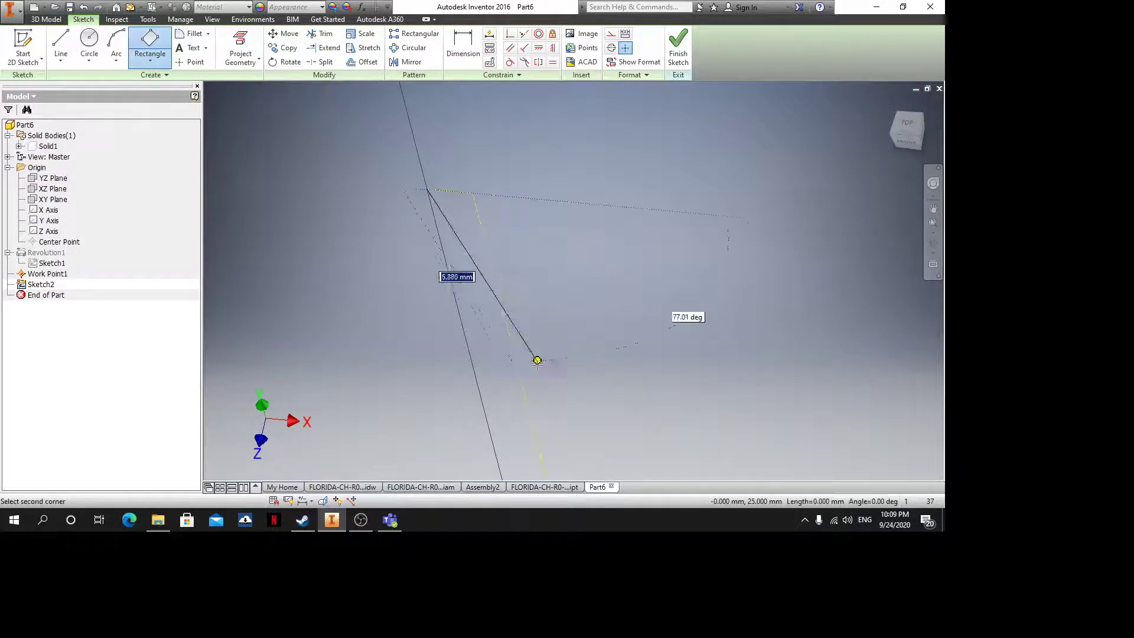
click(515, 359)
click(652, 267)
key(Escape)
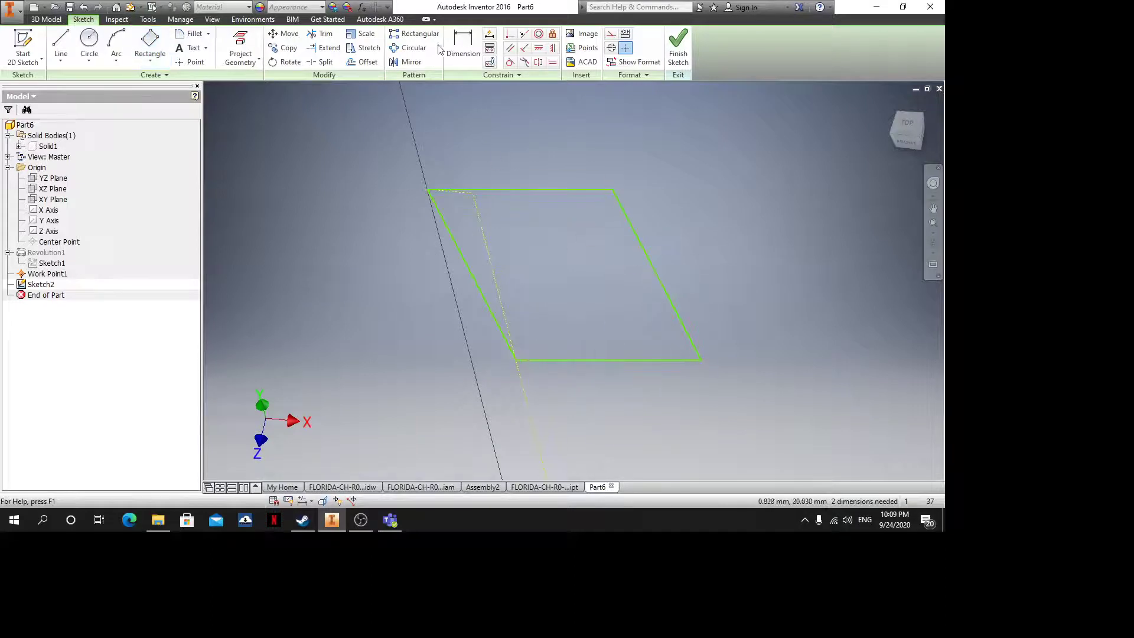
Dimension the angle between the rectangle's inner slanted side and the projected stem line at 7 degrees
click(463, 52)
scroll(507, 194, up, 3)
mouse_move(560, 289)
shift+middle_down()
mouse_move(556, 234)
mouse_move(520, 209)
mouse_move(484, 334)
shift+middle_up()
scroll(517, 208, down, 3)
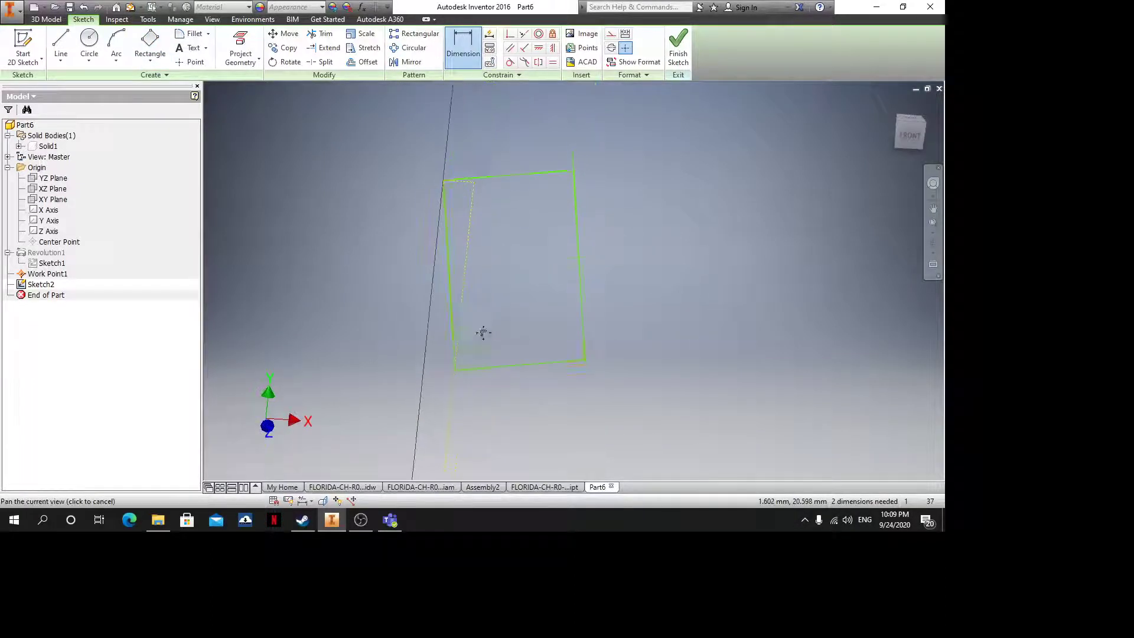
click(448, 235)
click(468, 248)
scroll(470, 250, up, 3)
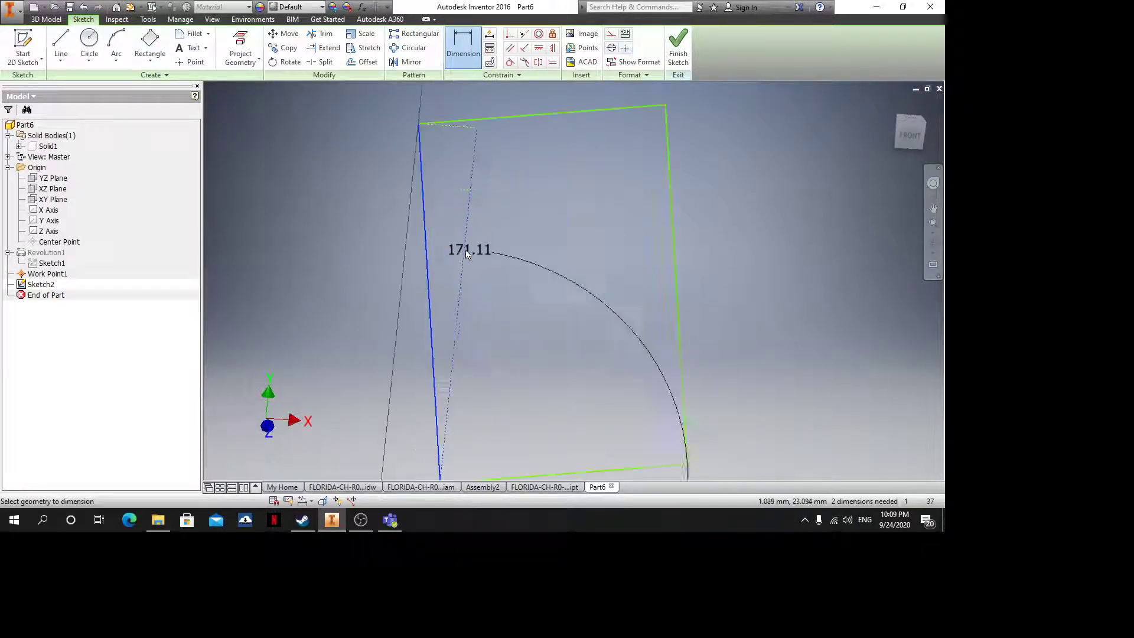
click(447, 241)
text(7)
key(Return)
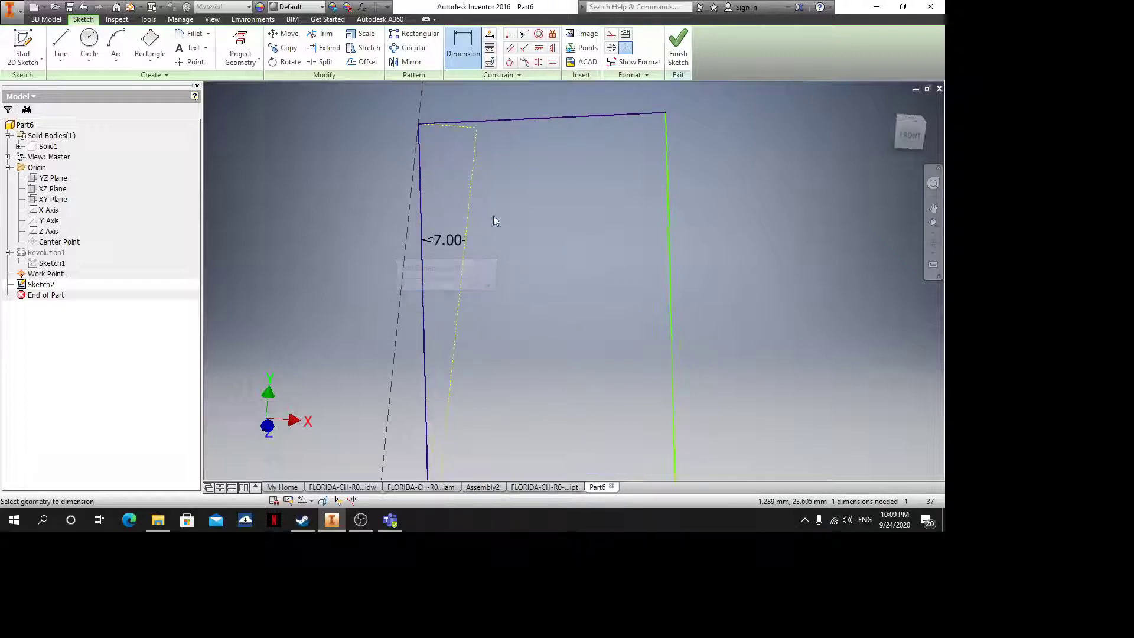
Set the angle between the rectangle's slanted side and the stem line to 10 degrees
double_click(451, 242)
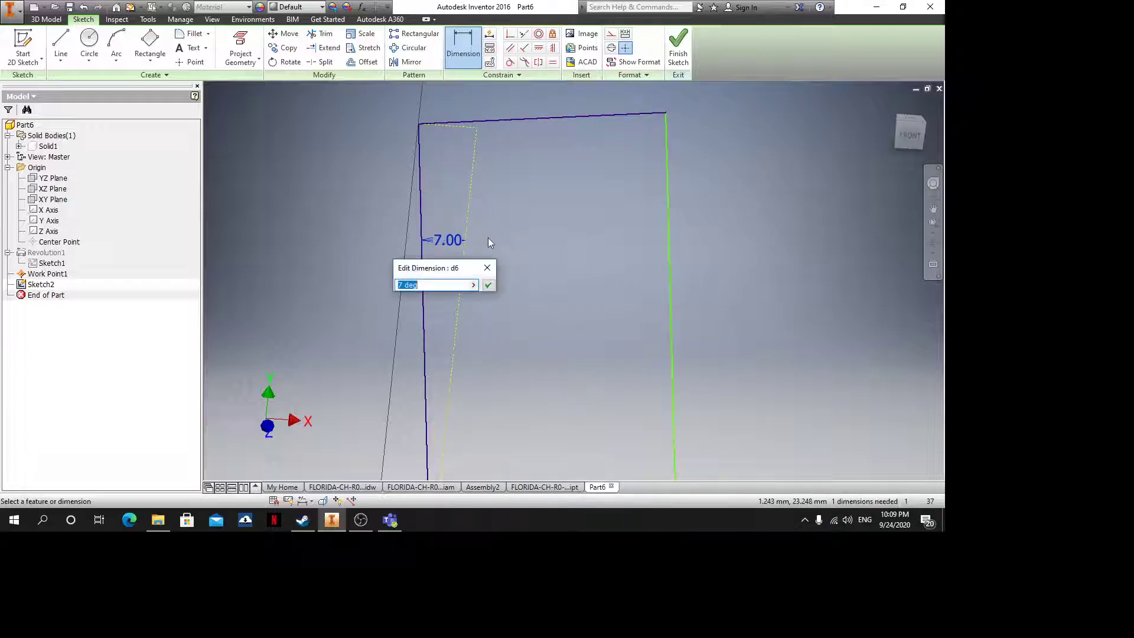
text(10)
key(Return)
Dimension the rectangle's outer side 2 mm from the top end of the projected stem line and finish the sketch
scroll(571, 155, down, 7)
scroll(600, 178, up, 1)
middle_drag(594, 186, 572, 268)
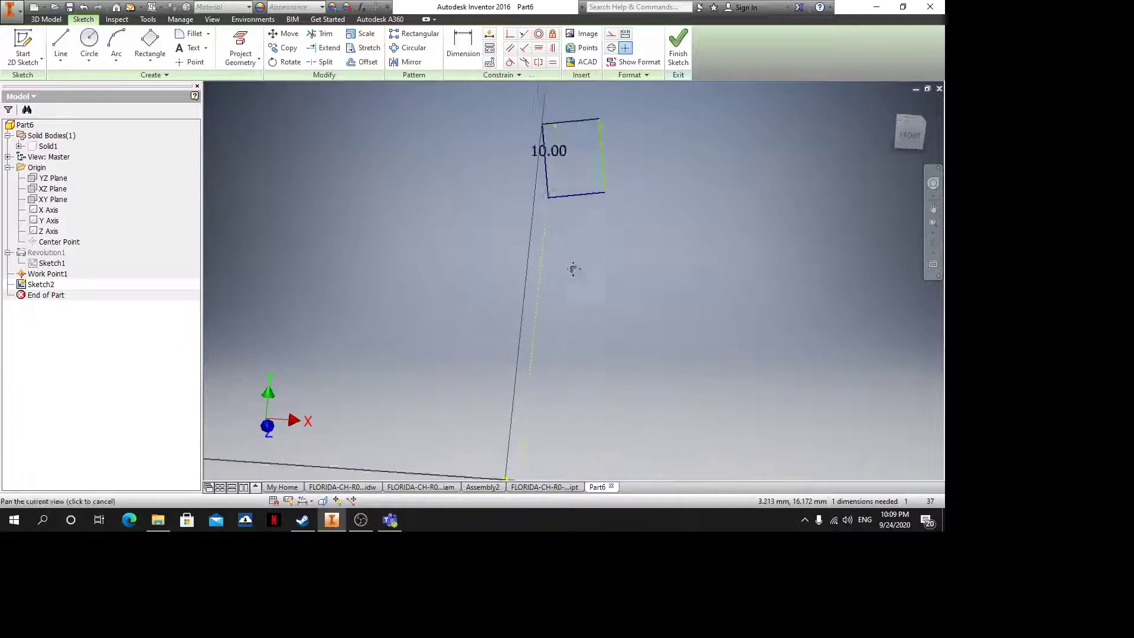
scroll(556, 213, up, 3)
click(464, 45)
scroll(531, 183, up, 3)
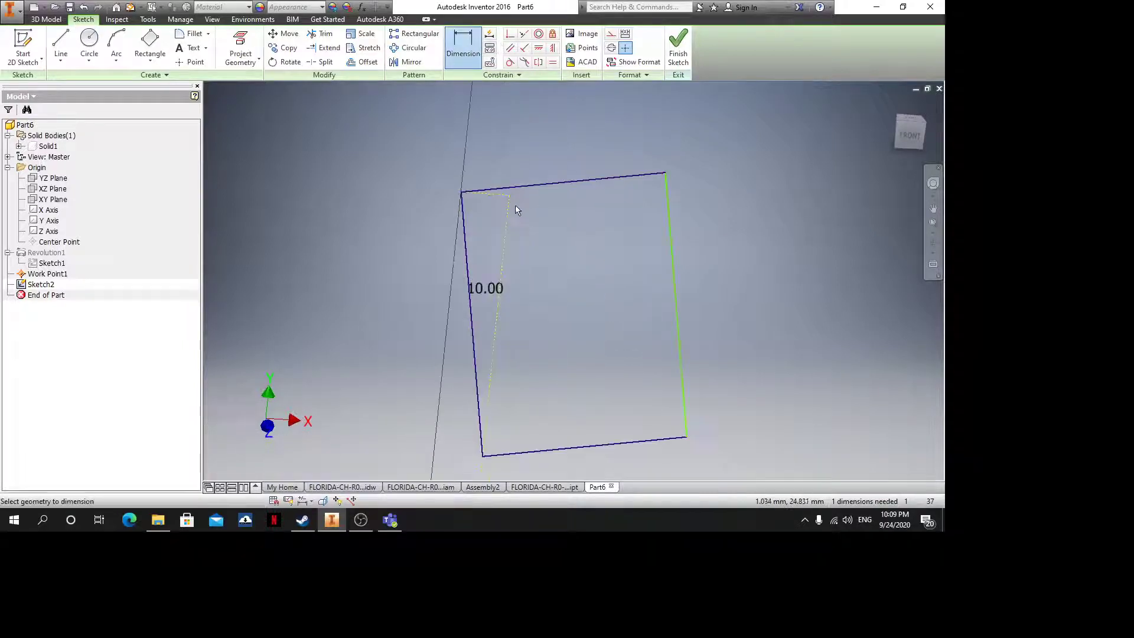
click(669, 212)
click(616, 223)
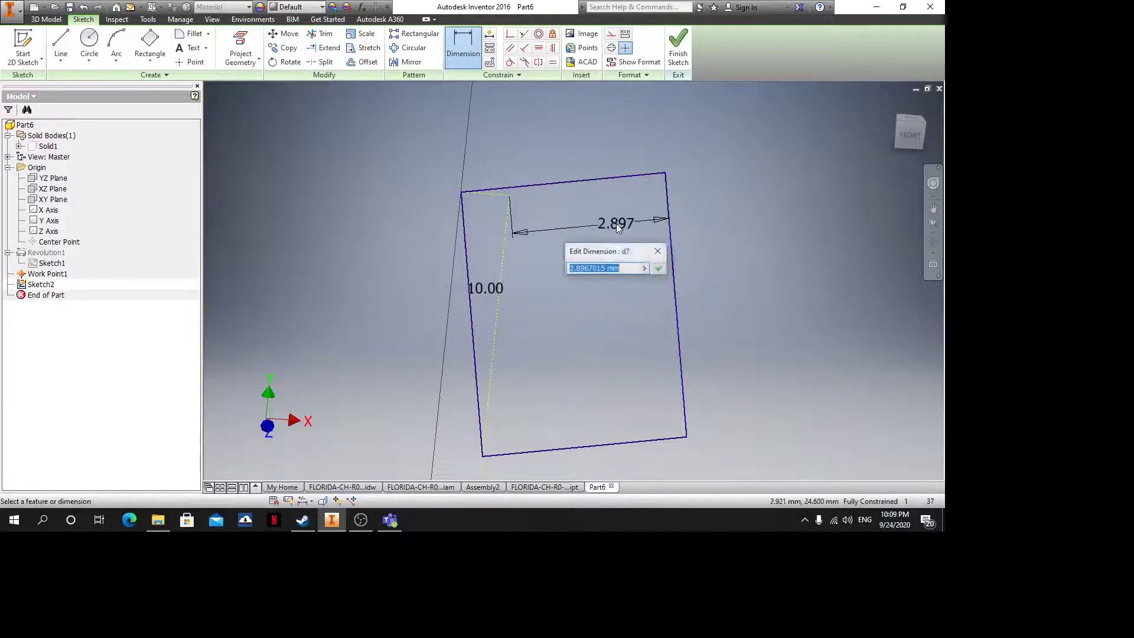
text(2)
key(Return)
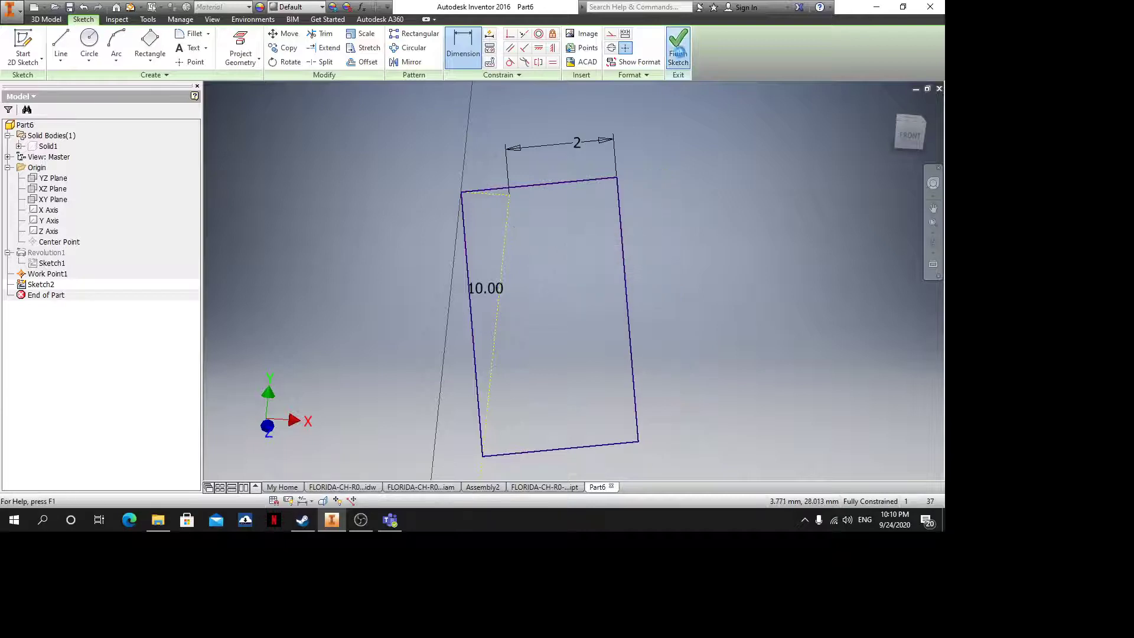
click(677, 47)
Show the solid body again and cut the rectangle profile from the stem tip through all, symmetrically in both directions
right_click(49, 146)
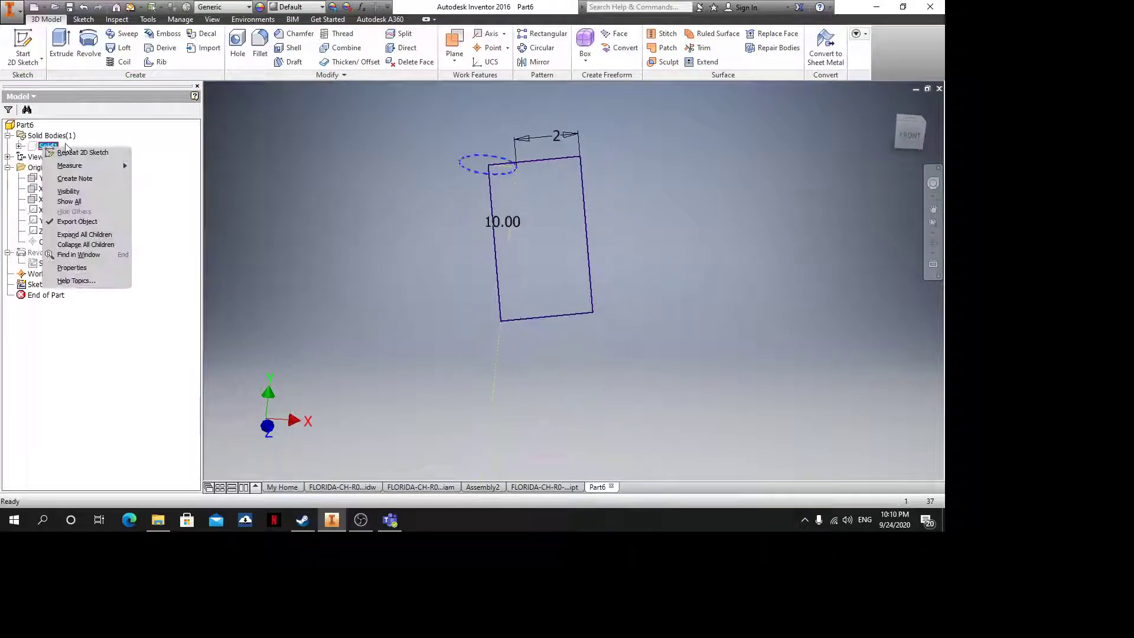
click(69, 192)
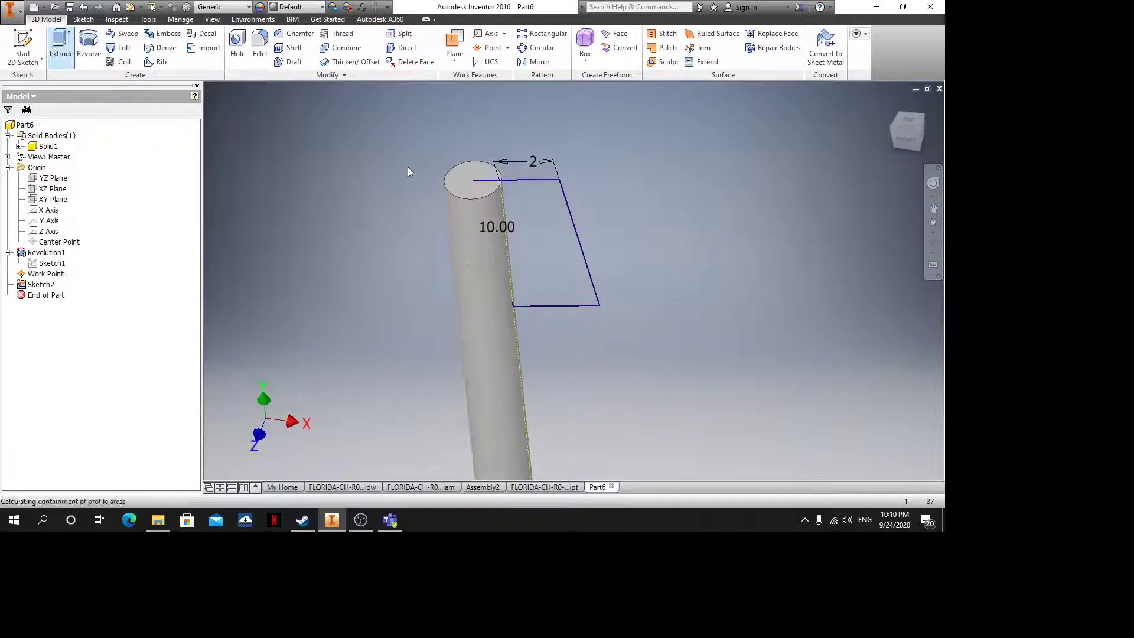
click(292, 153)
click(345, 137)
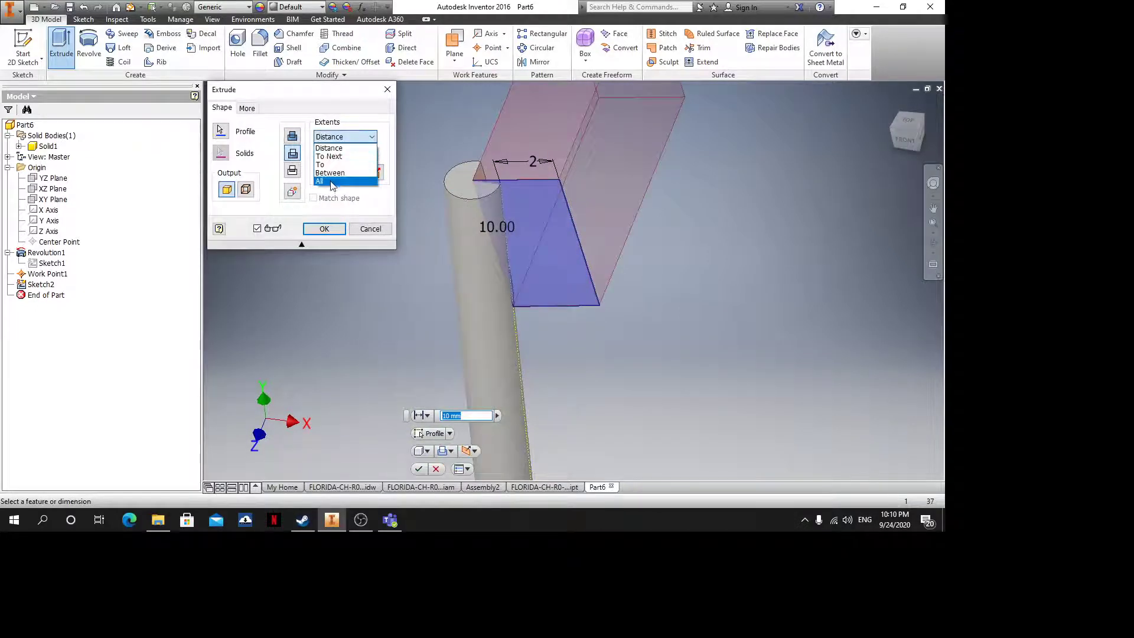
click(348, 176)
click(358, 174)
click(324, 229)
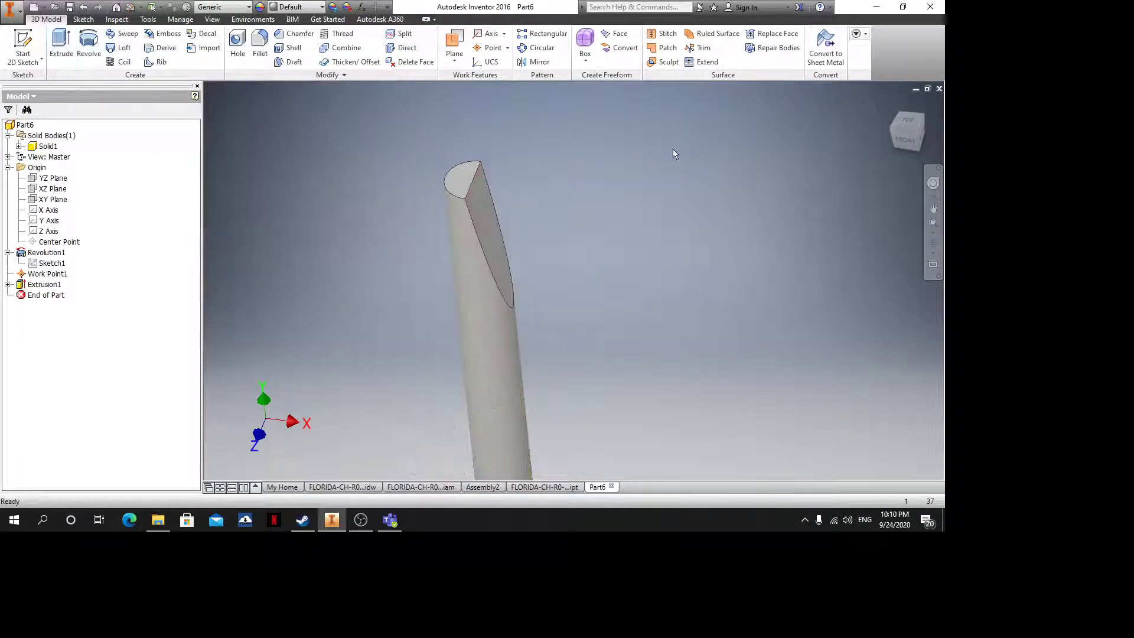
Pattern the tip cut circularly around the Y axis with 6 occurrences over 360 degrees
click(538, 47)
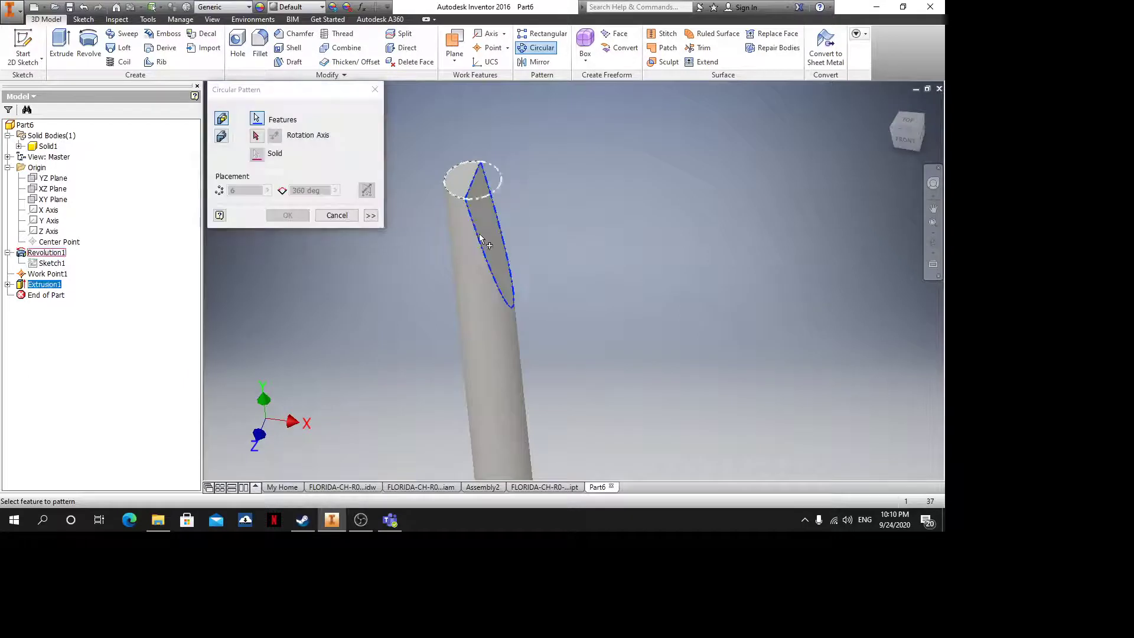
click(256, 136)
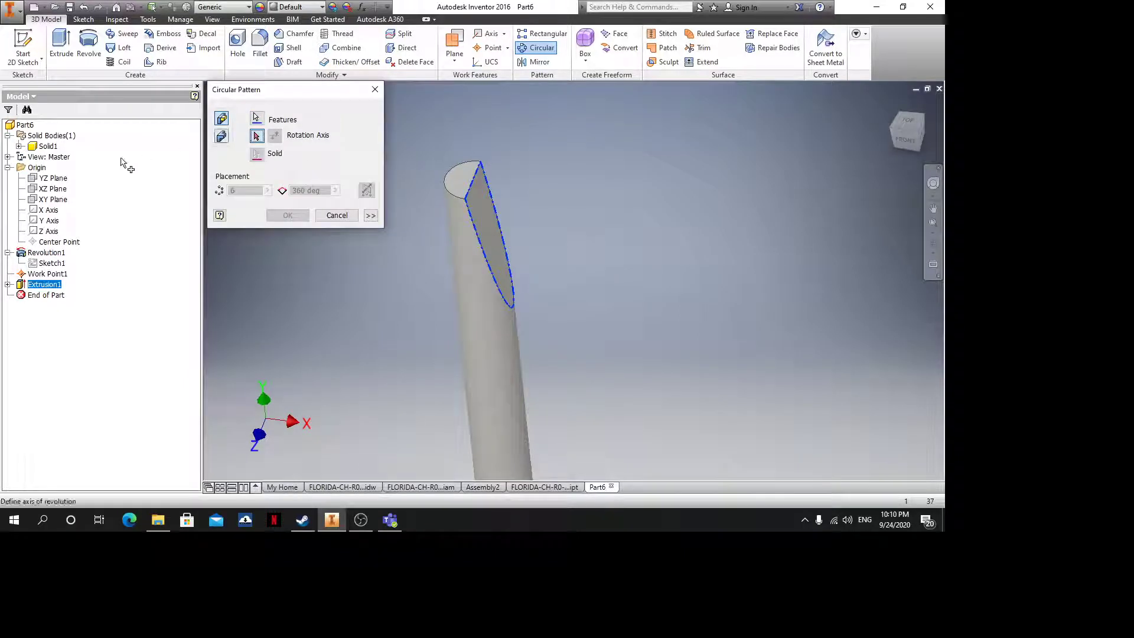
click(45, 222)
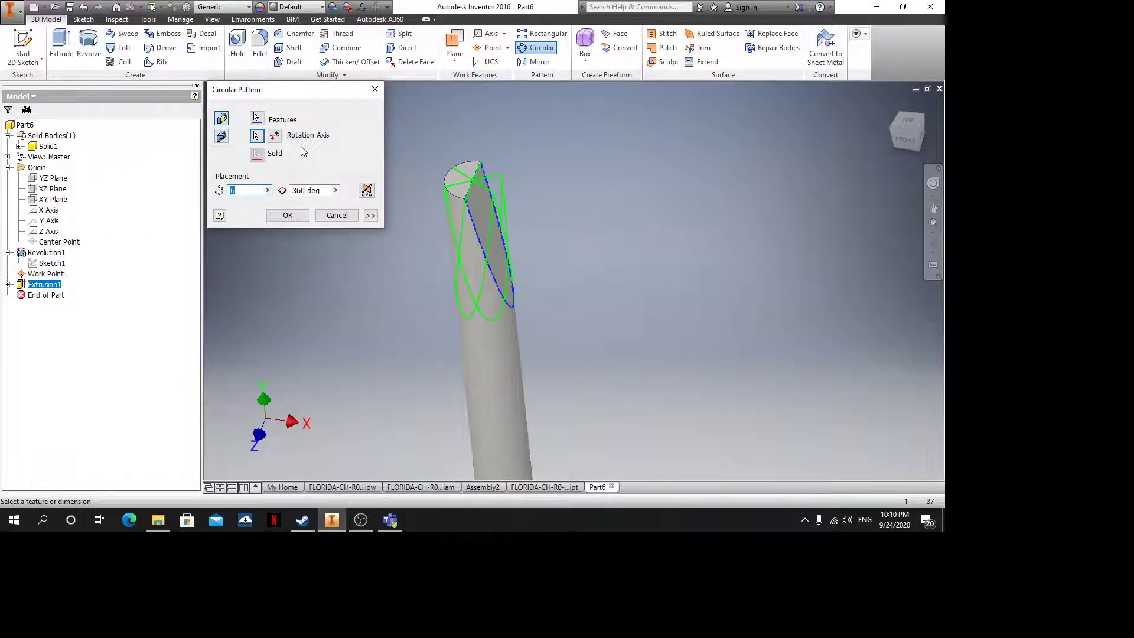
key(Return)
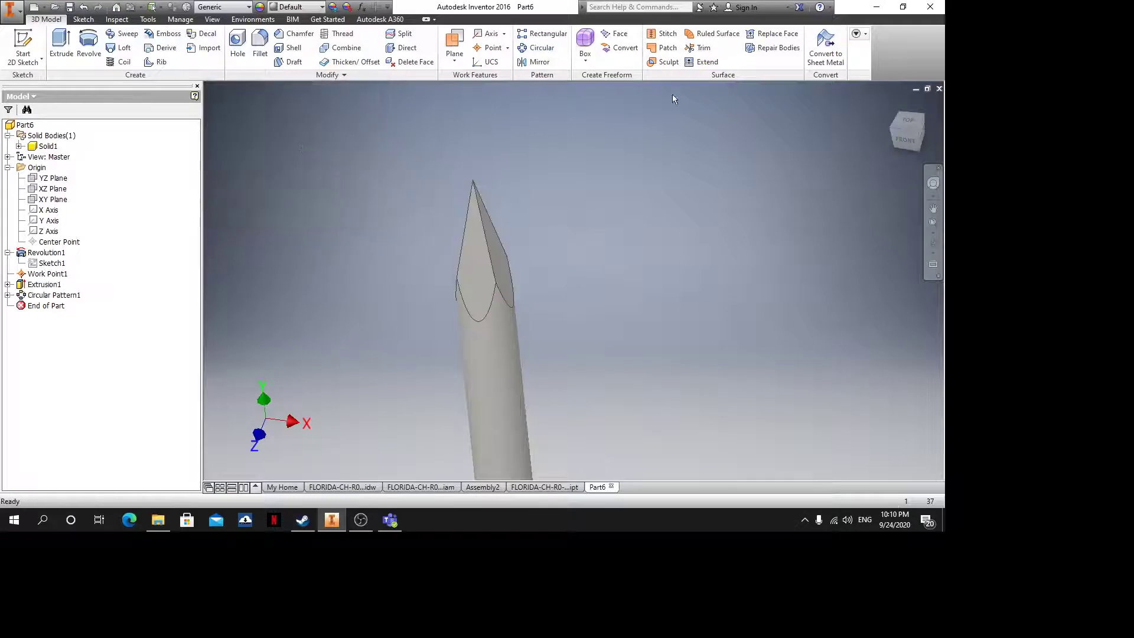
Save the part as AURA-CH-R0-PLASTIC NAIL TACKER.ipt in the AURA CHAIR R0 folder
scroll(612, 128, up, 7)
scroll(611, 129, down, 2)
key(F4)
drag(602, 199, 600, 352)
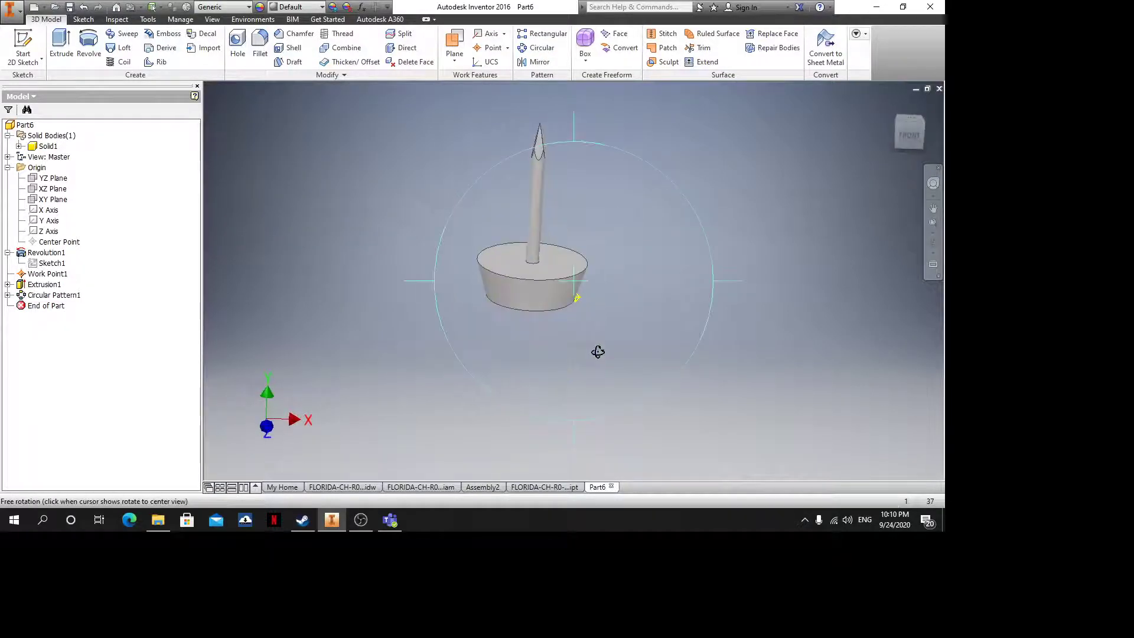
scroll(595, 314, up, 3)
drag(595, 313, 693, 347)
key(Escape)
key(ctrl+s)
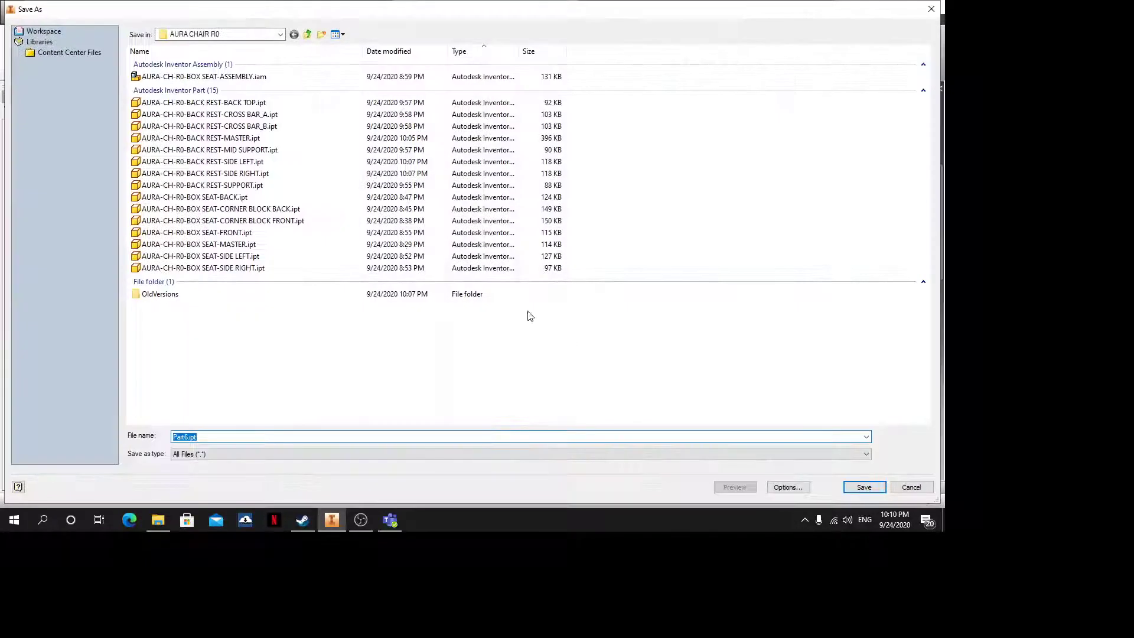
click(230, 103)
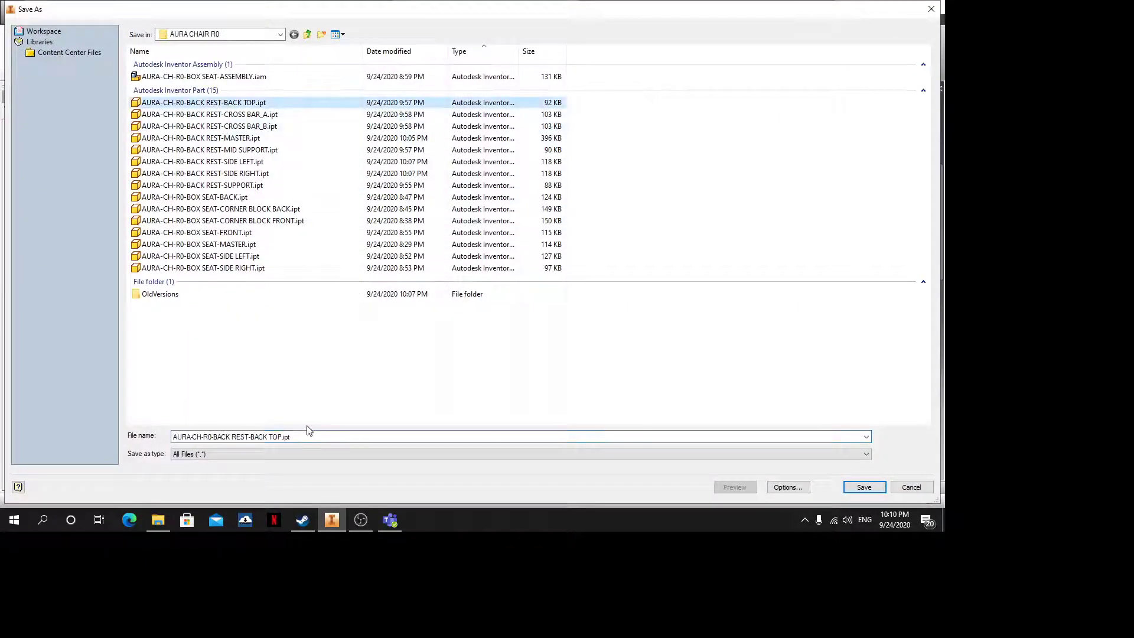
triple_click(282, 437)
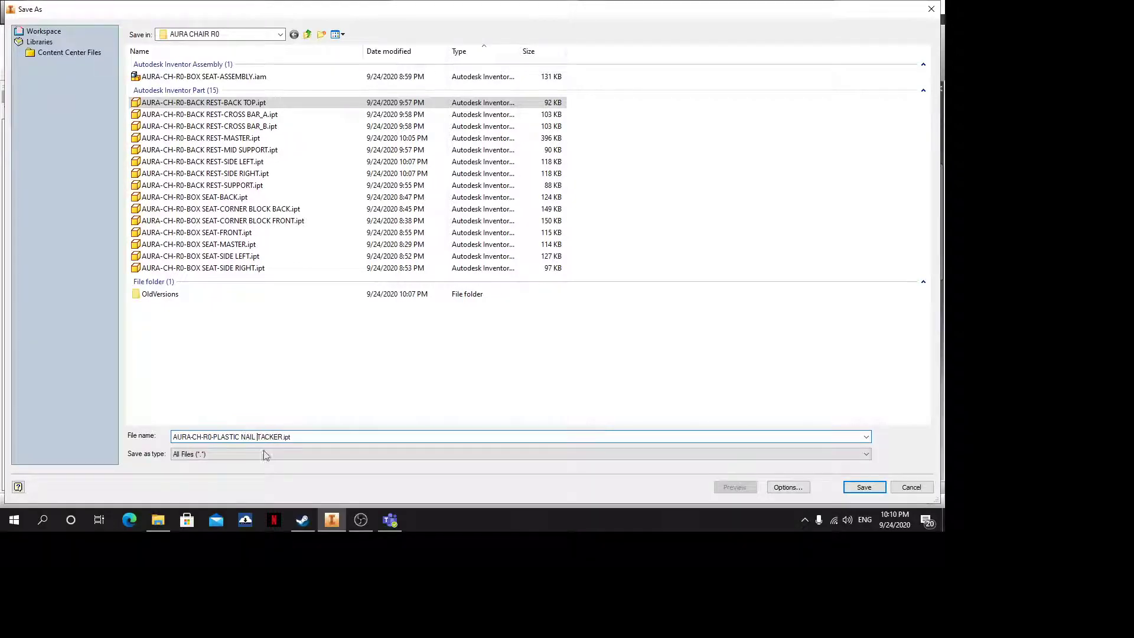
click(864, 487)
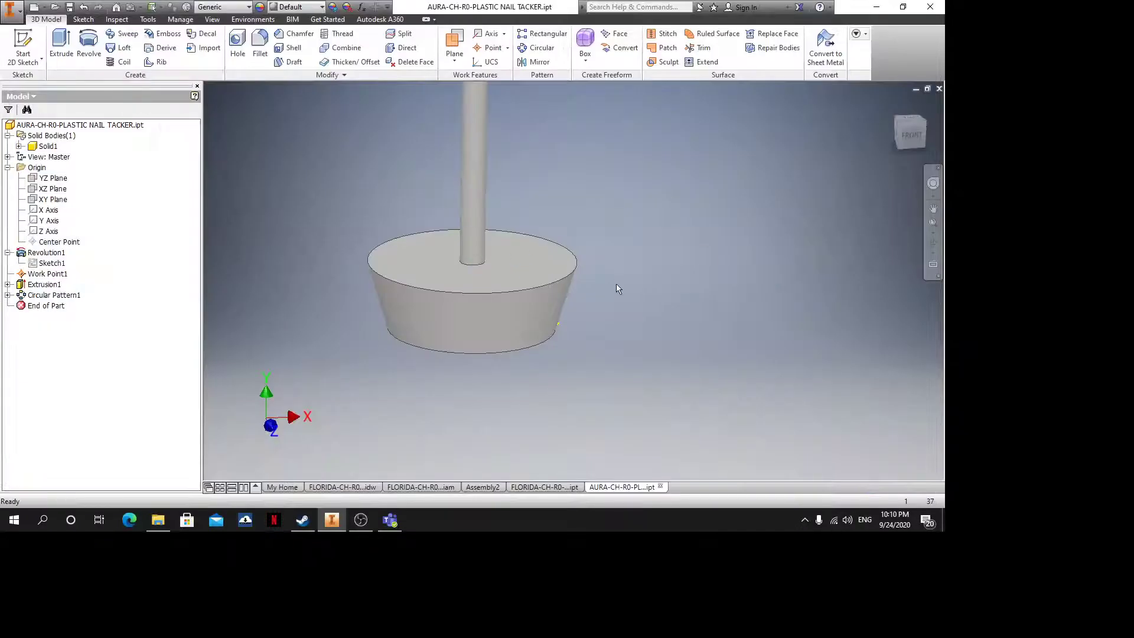
Close the part and place two instances of AURA-CH-R0-PLASTIC NAIL TACKER.ipt below the back rest legs in Assembly2
click(939, 89)
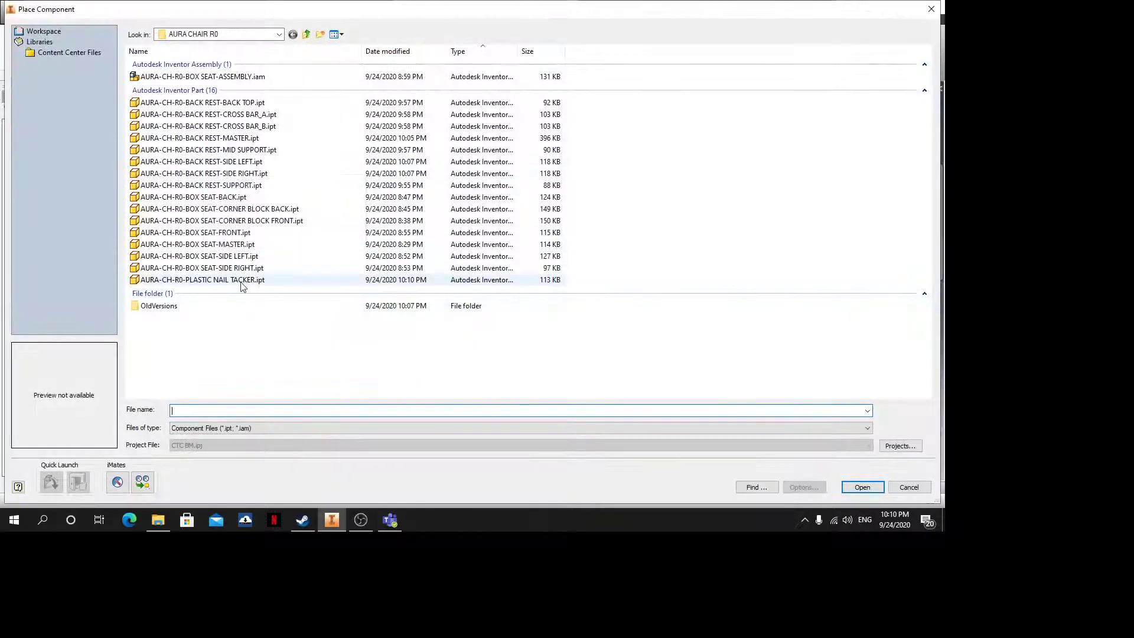
click(239, 280)
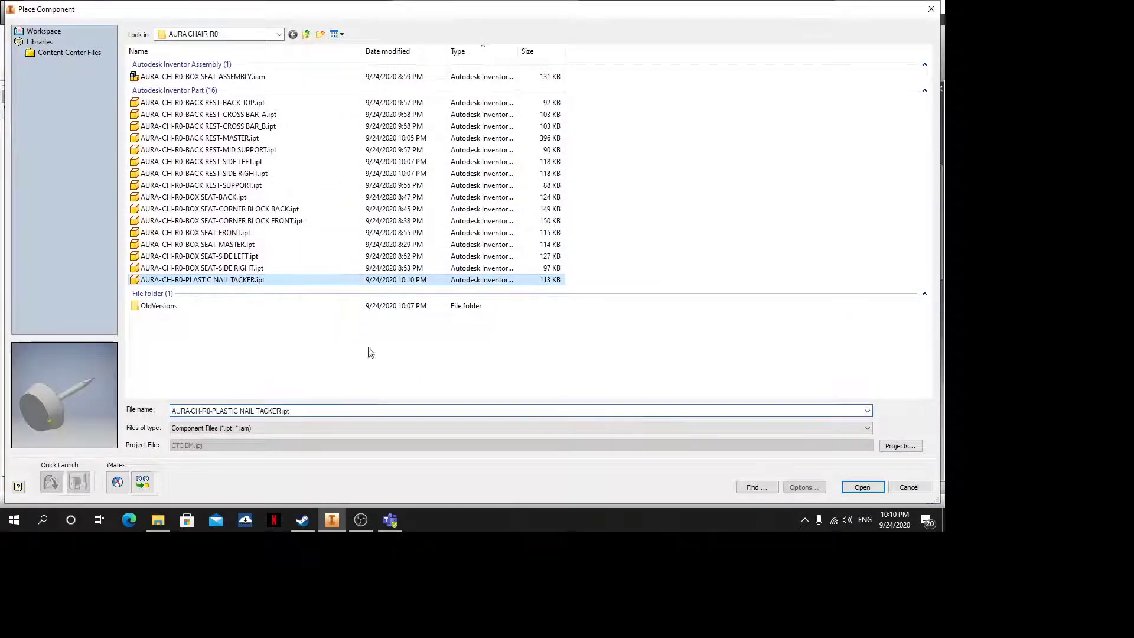
click(861, 487)
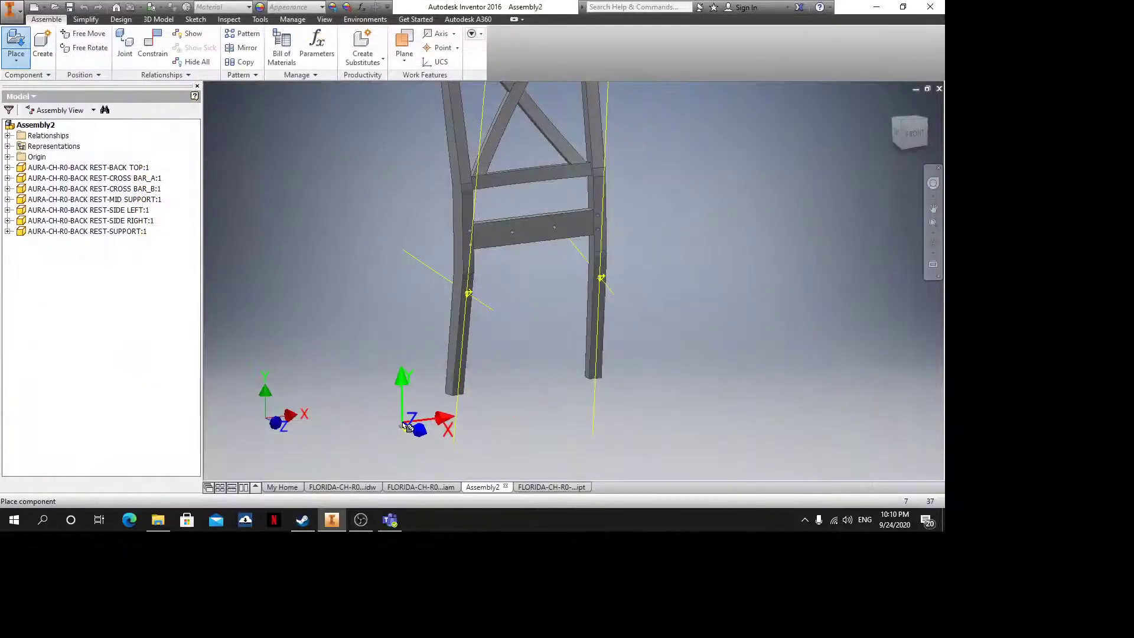
click(404, 423)
click(621, 411)
key(Escape)
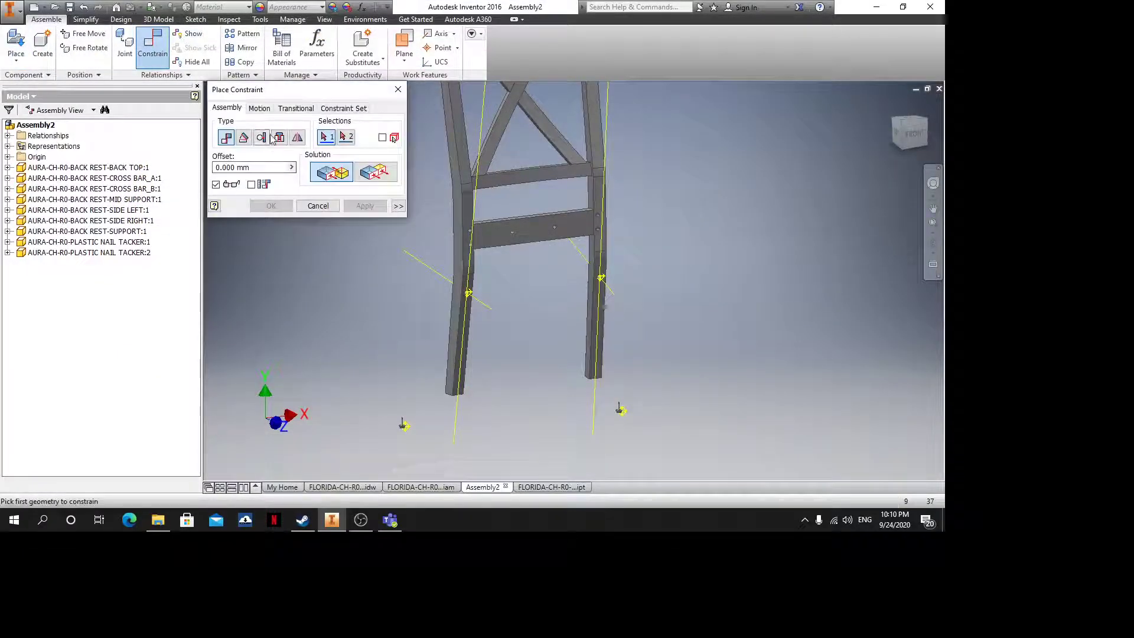
Apply an insert constraint with 0 mm offset between one nail tacker's base rim and the hole in a leg's bottom end
click(277, 137)
scroll(422, 352, up, 10)
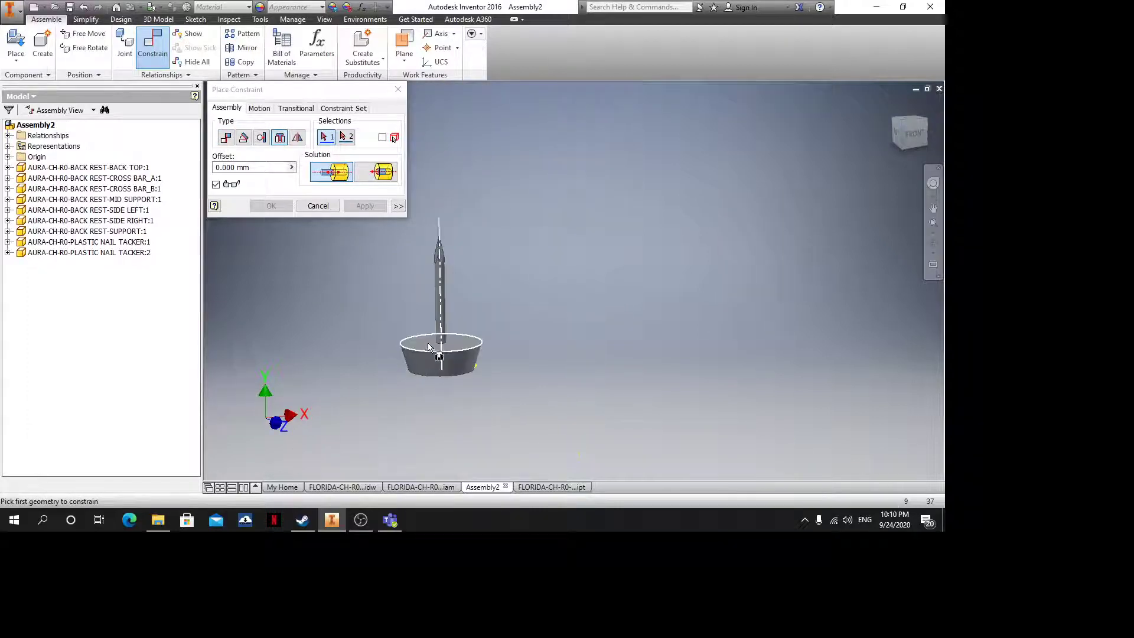
click(429, 347)
scroll(461, 348, down, 8)
key(F4)
drag(606, 308, 620, 238)
scroll(576, 422, up, 5)
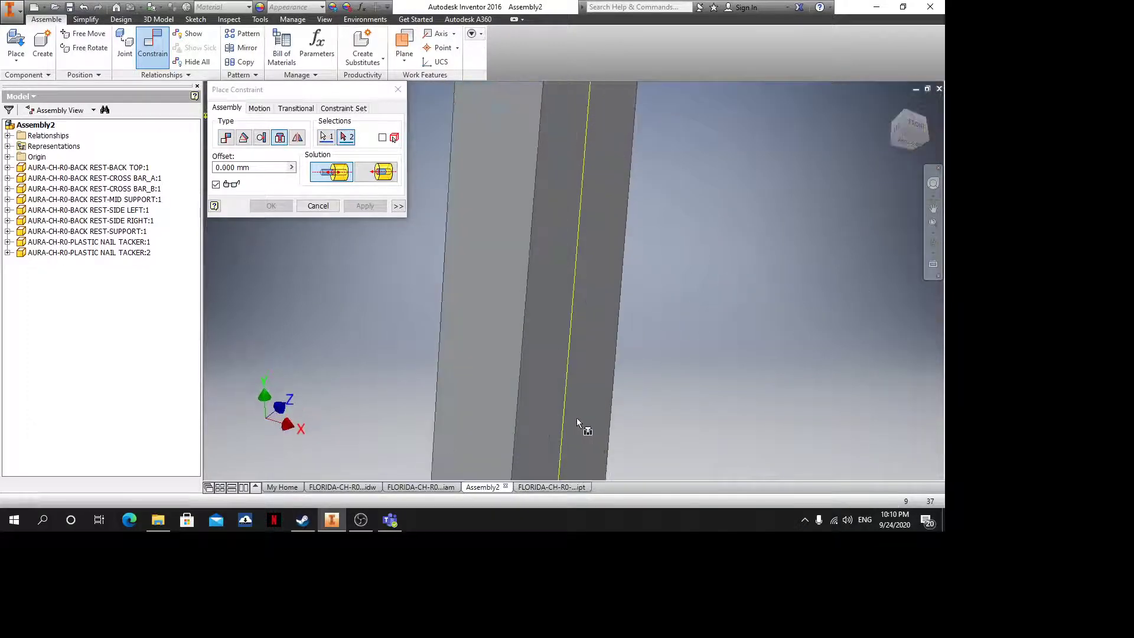
scroll(577, 417, down, 4)
scroll(559, 273, up, 4)
click(562, 260)
right_click(562, 260)
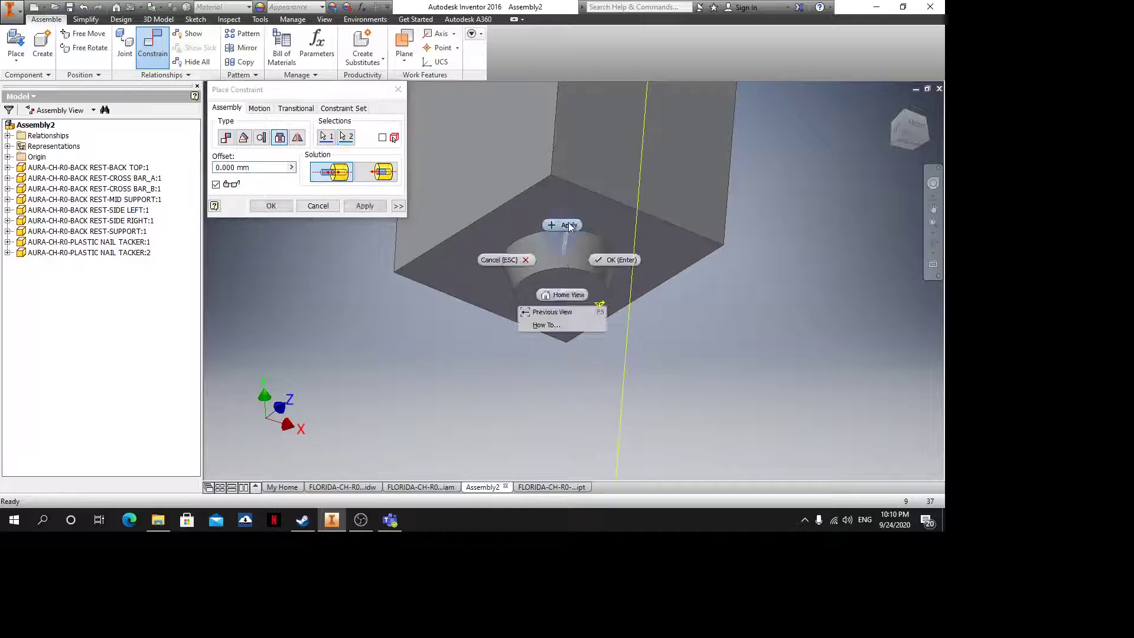
click(568, 225)
Apply an insert constraint with 0 mm offset between the second nail tacker's base rim and the hole in the other leg's bottom end
scroll(667, 292, up, 6)
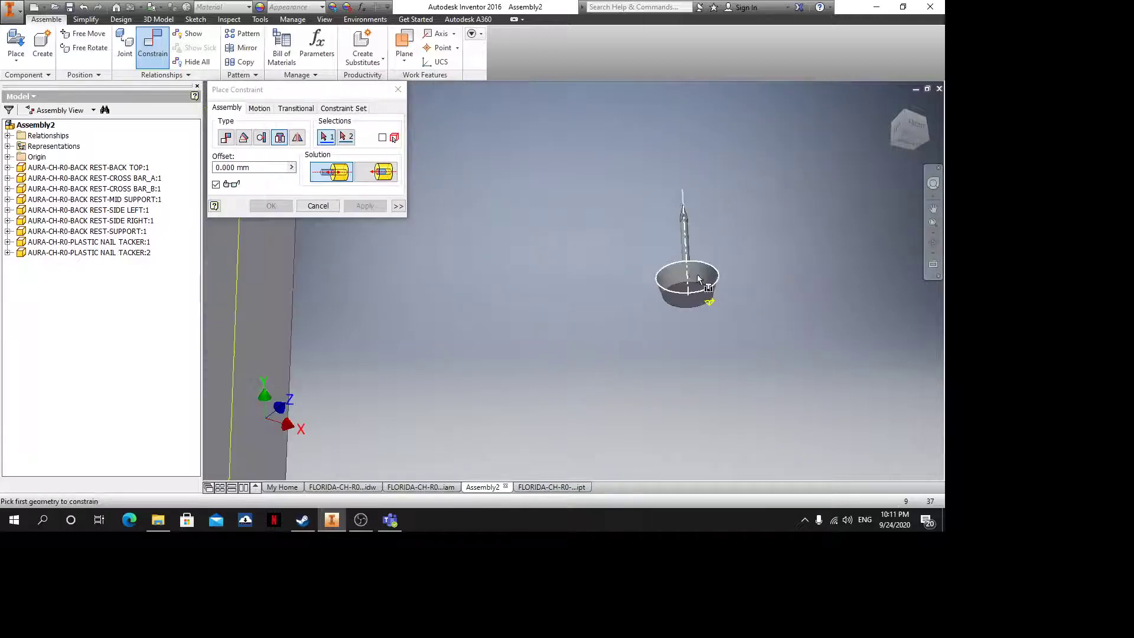
scroll(691, 273, up, 4)
click(688, 242)
scroll(690, 241, down, 5)
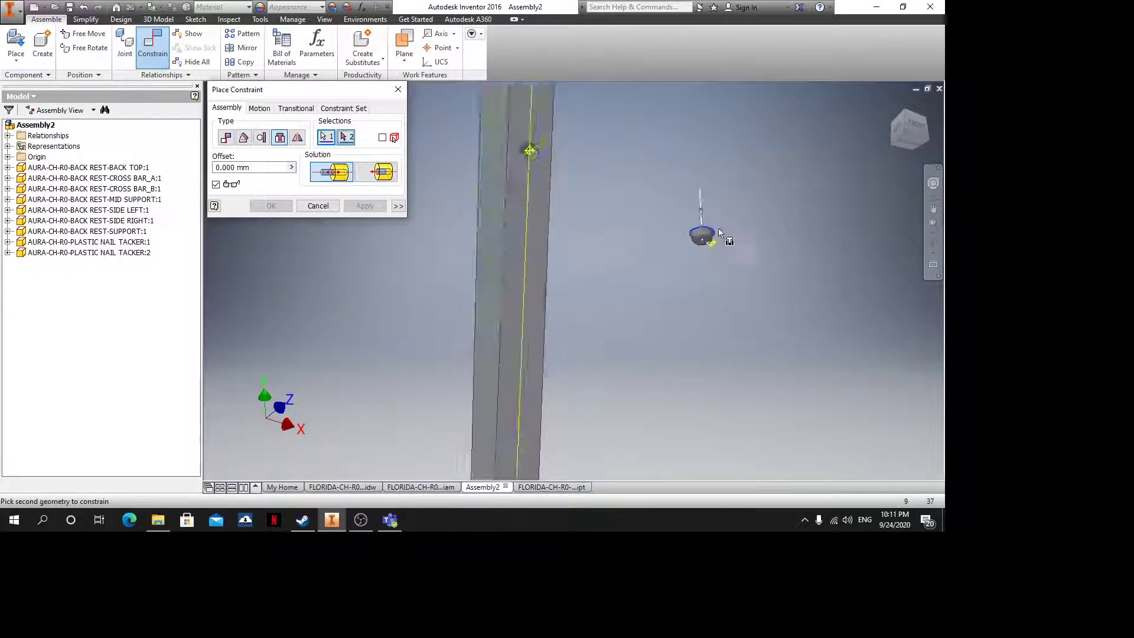
scroll(620, 360, up, 4)
click(604, 358)
right_click(603, 358)
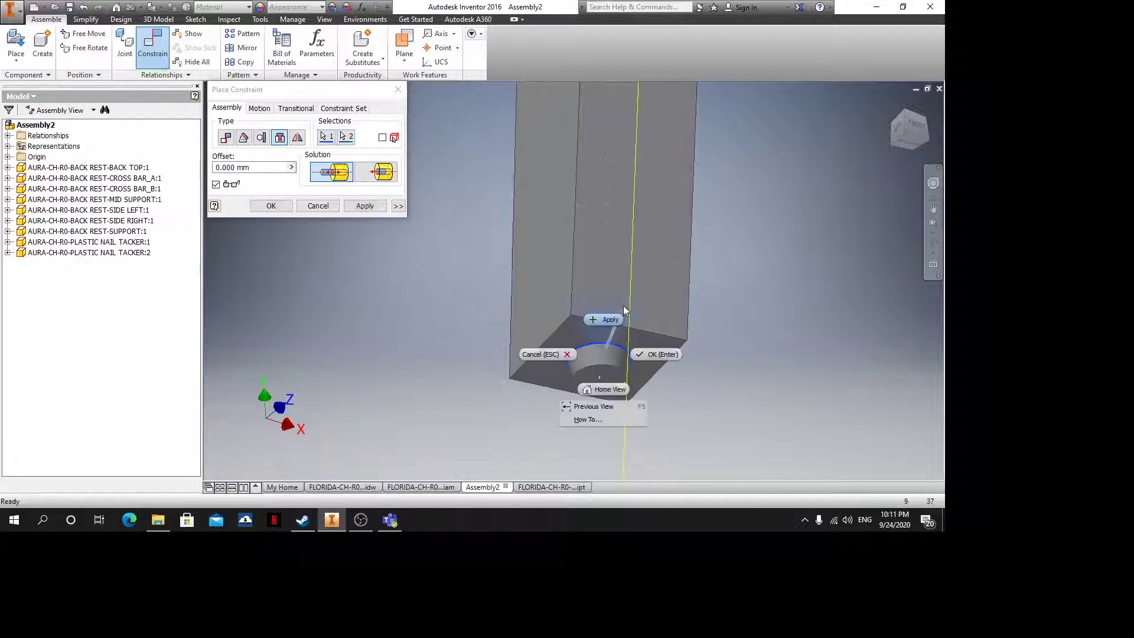
click(622, 306)
scroll(621, 333, down, 4)
shift+middle_drag(621, 333, 687, 336)
shift+middle_drag(496, 239, 569, 337)
scroll(501, 233, up, 3)
scroll(536, 257, down, 3)
key(Escape)
Check the seated nail tacker in the leg end and open the AURA-CH-R0-BACK REST-SIDE LEFT part in its own window
scroll(549, 277, up, 3)
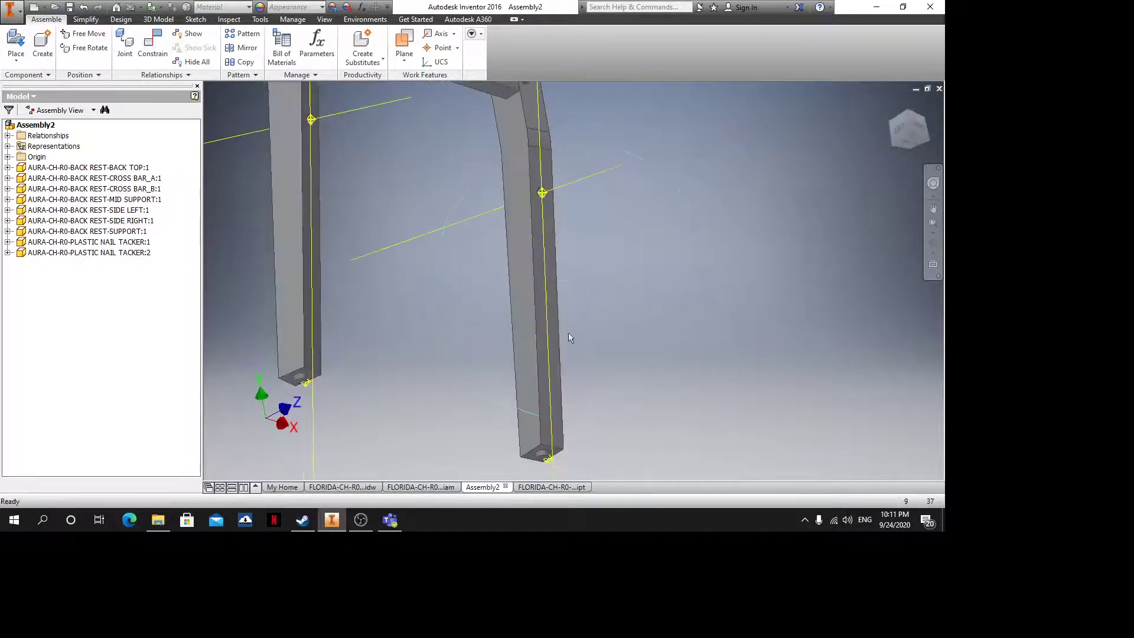
middle_drag(557, 457, 544, 399)
scroll(529, 346, up, 5)
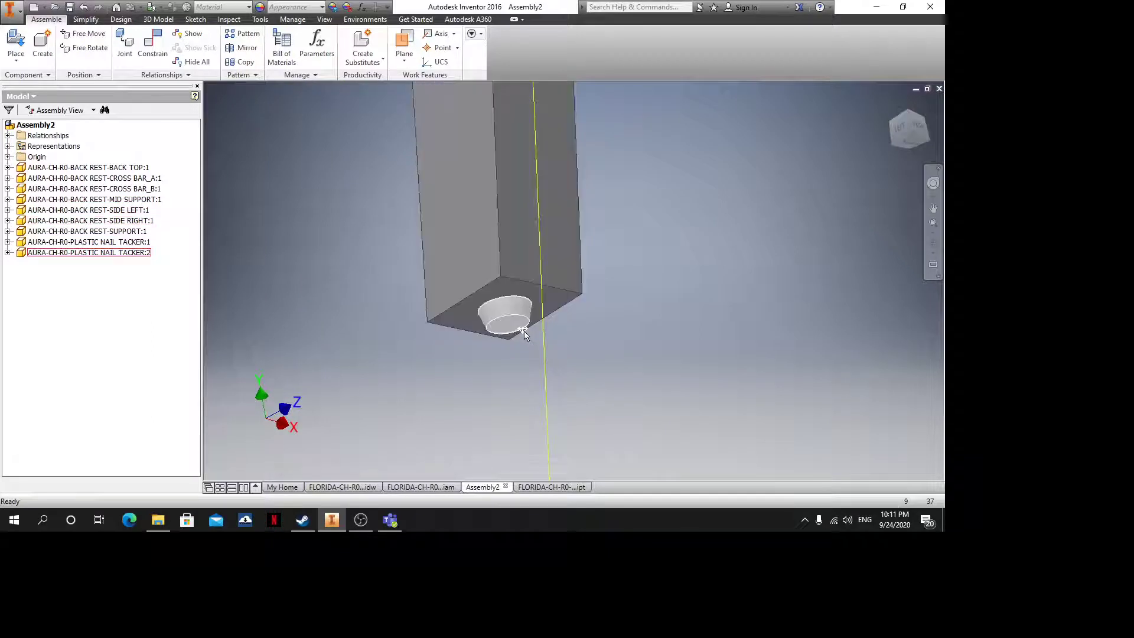
scroll(523, 330, up, 5)
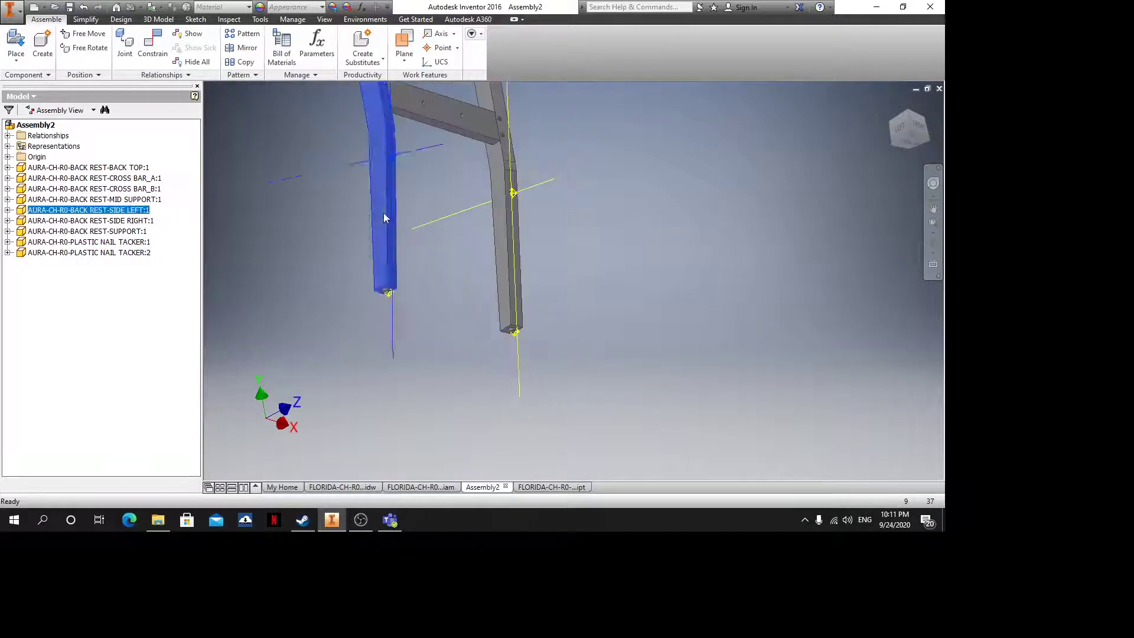
right_click(384, 213)
click(387, 147)
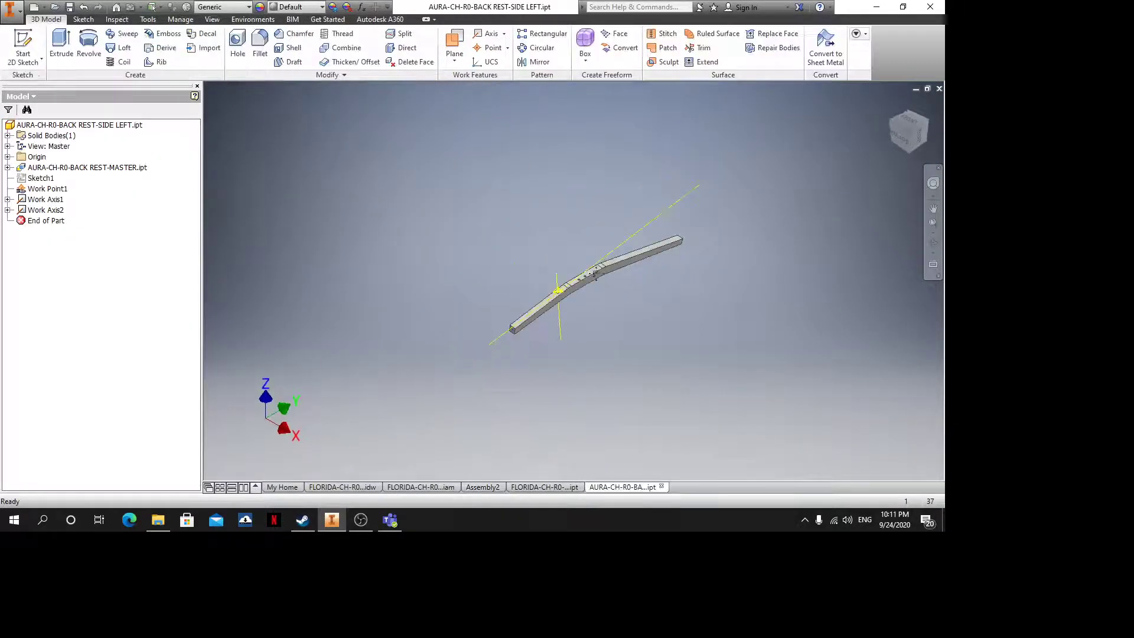
Create a lengthwise work plane midway between two opposite side faces of the left side part
scroll(519, 204, down, 5)
middle_drag(545, 277, 486, 151)
click(455, 45)
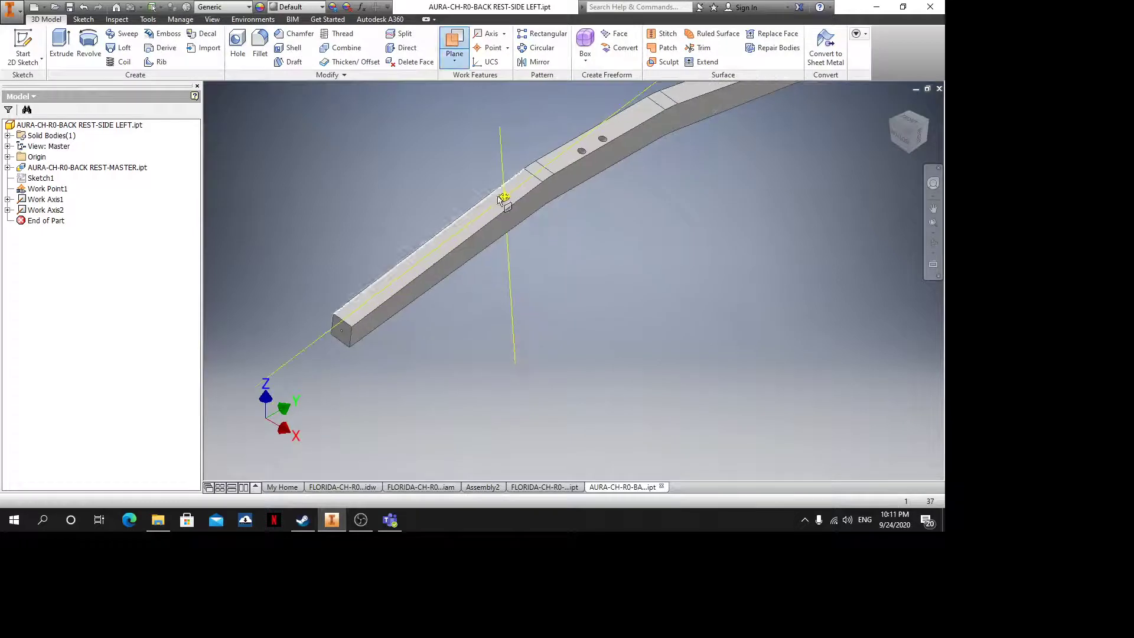
scroll(491, 241, down, 3)
click(490, 244)
scroll(499, 227, up, 5)
shift+middle_drag(523, 240, 577, 277)
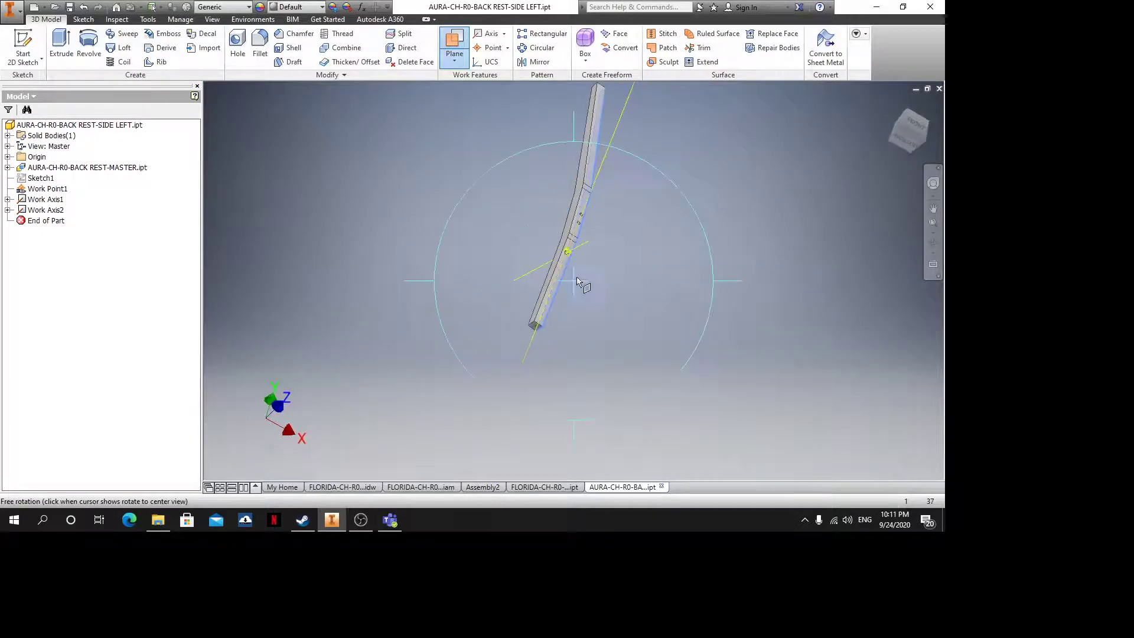
scroll(565, 271, down, 5)
click(512, 248)
scroll(509, 245, up, 5)
middle_drag(532, 242, 472, 242)
click(473, 244)
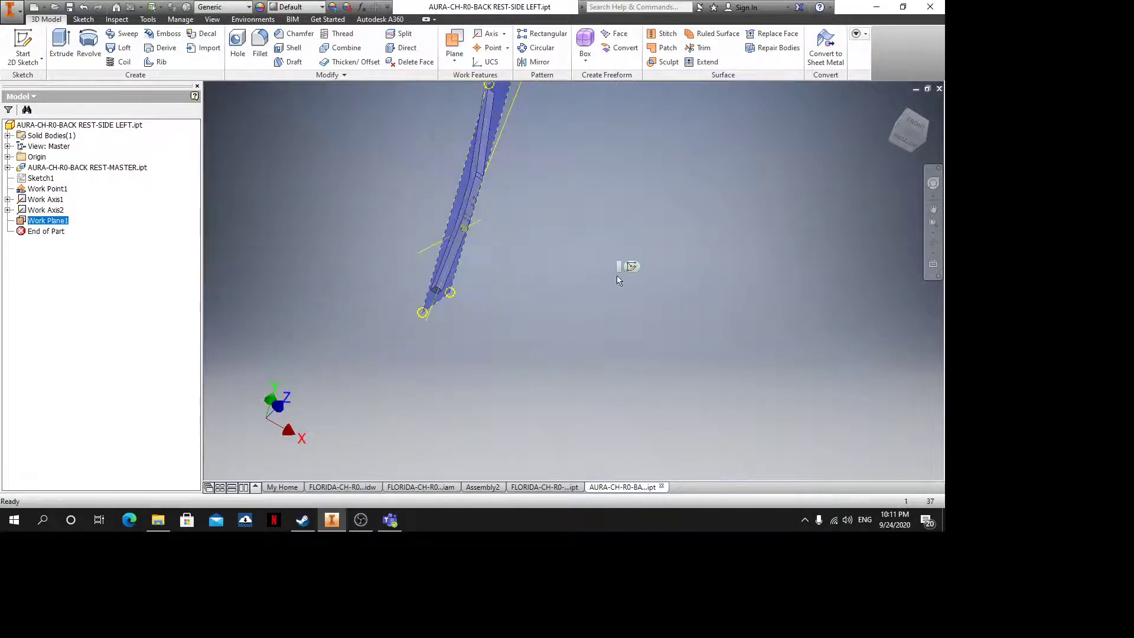
click(518, 320)
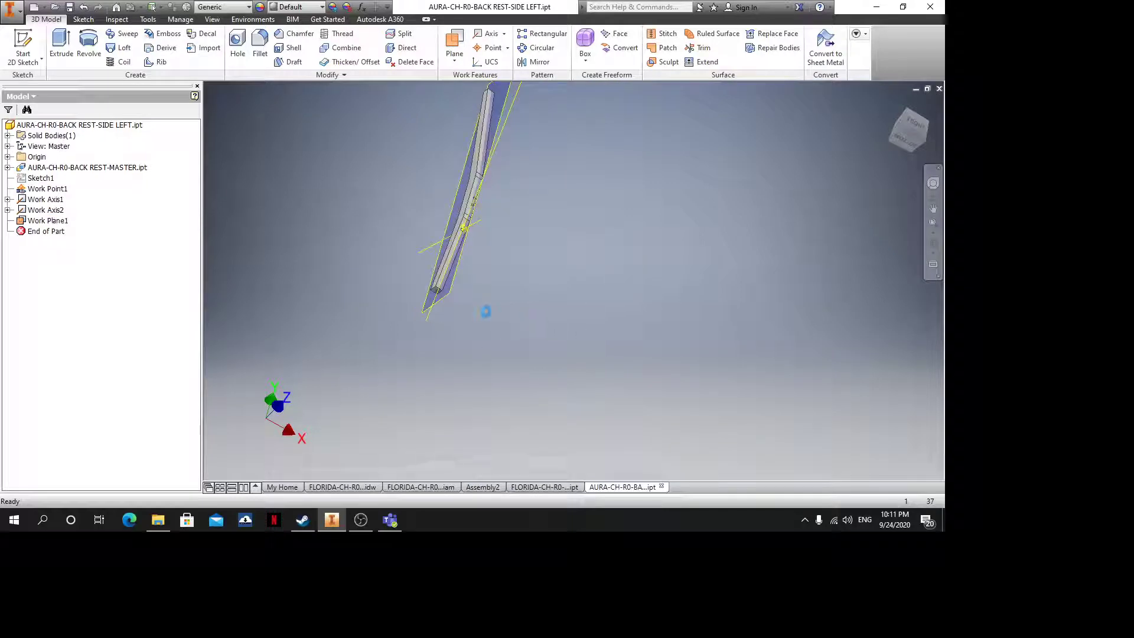
Hide the left side part's new work plane and close the part to return to Assembly2
right_click(23, 218)
click(52, 308)
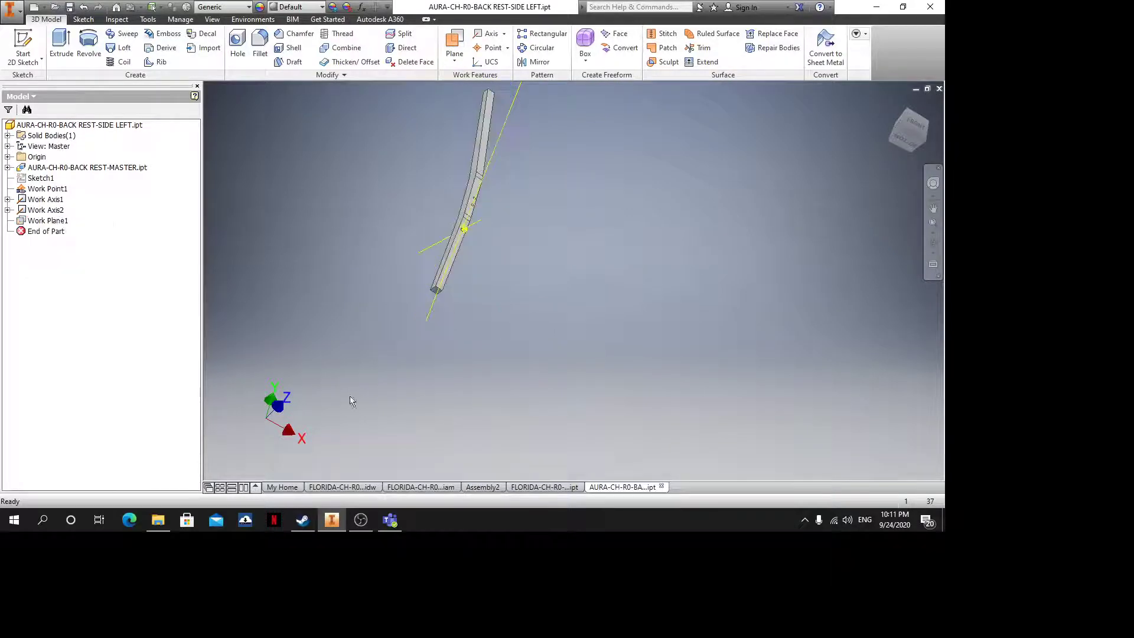
click(939, 88)
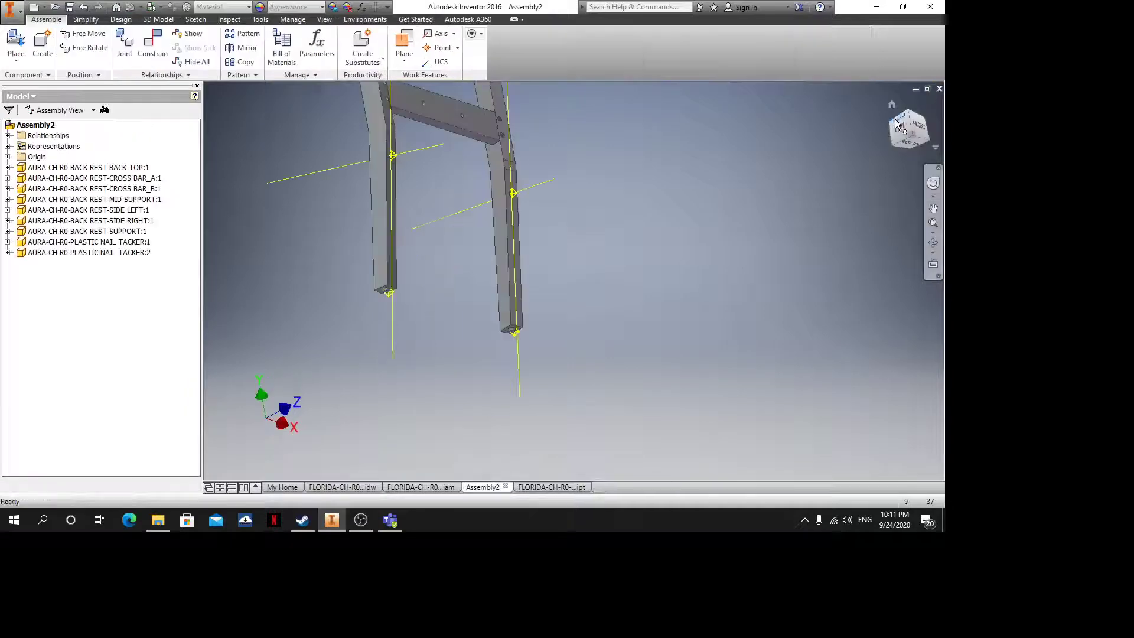
Open the AURA-CH-R0-BACK REST-SIDE RIGHT part and create a lengthwise work plane midway between two opposite side faces
right_click(518, 183)
click(512, 146)
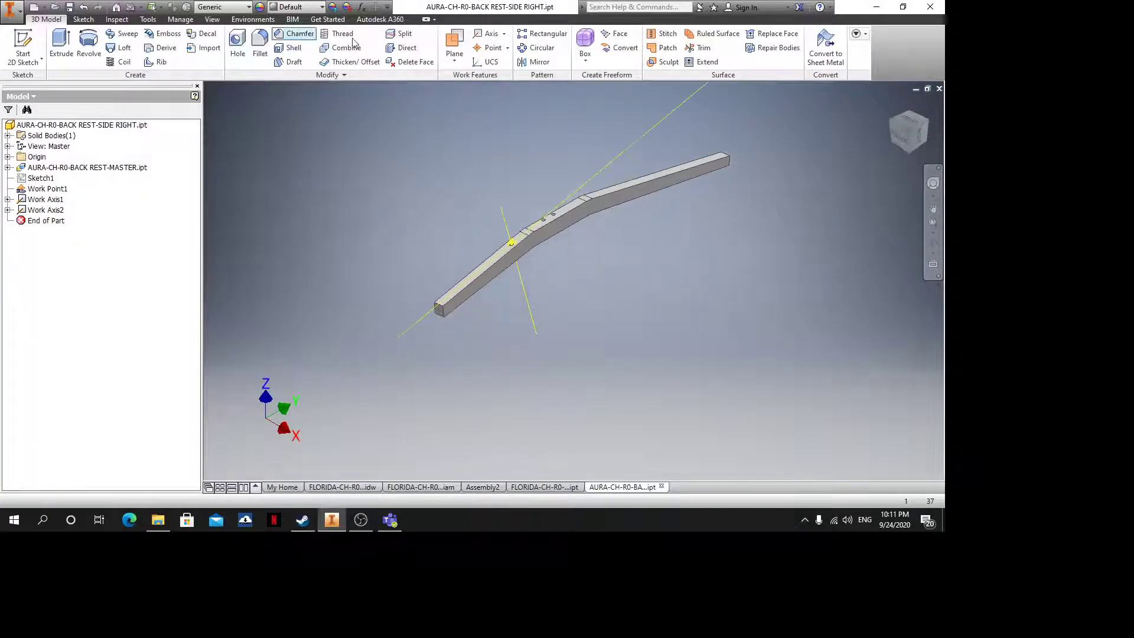
click(454, 44)
scroll(523, 259, down, 5)
scroll(523, 257, up, 5)
shift+drag(523, 257, 555, 271)
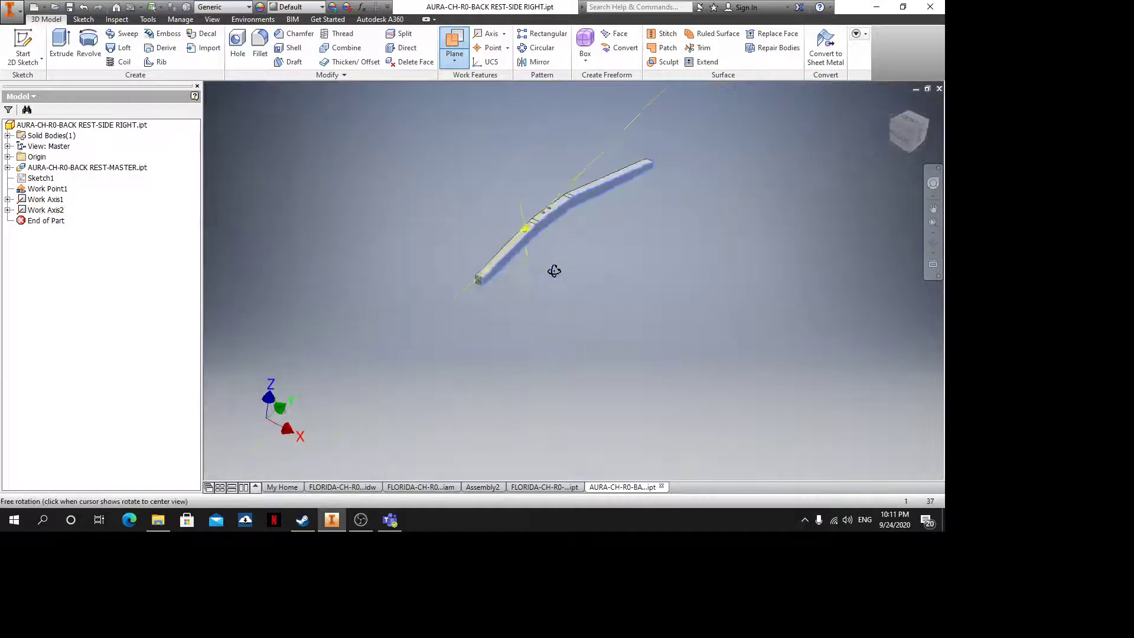
shift+middle_drag(555, 271, 641, 282)
scroll(641, 283, down, 5)
click(578, 313)
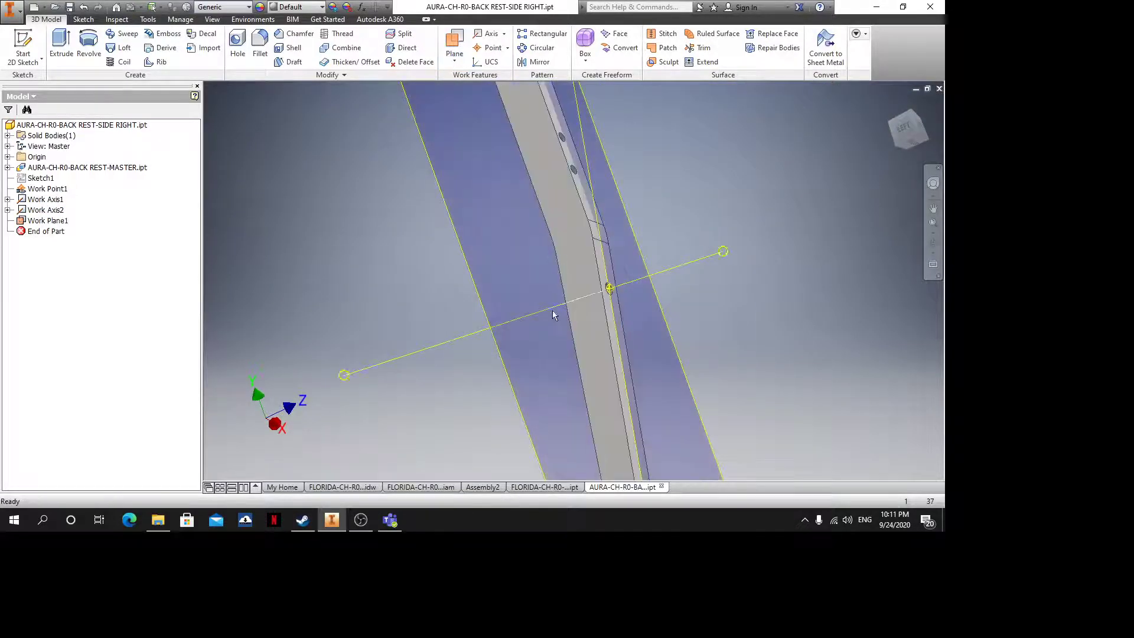
Turn off the visibility of the right side part's new work plane and close the part
scroll(554, 313, up, 5)
shift+middle_drag(554, 313, 431, 269)
right_click(50, 221)
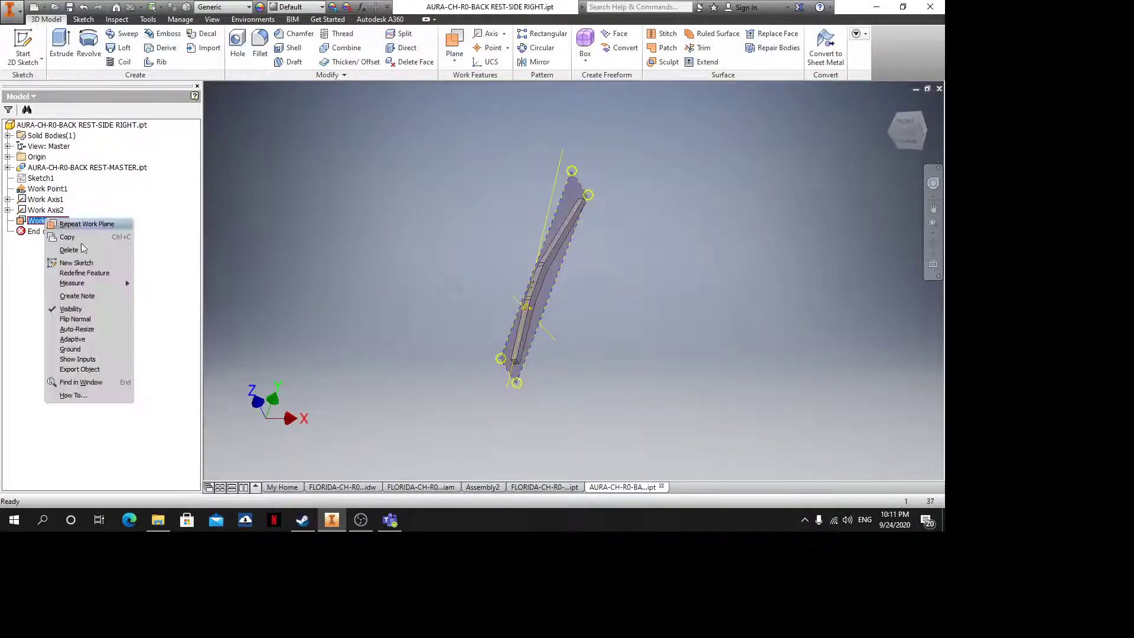
click(71, 314)
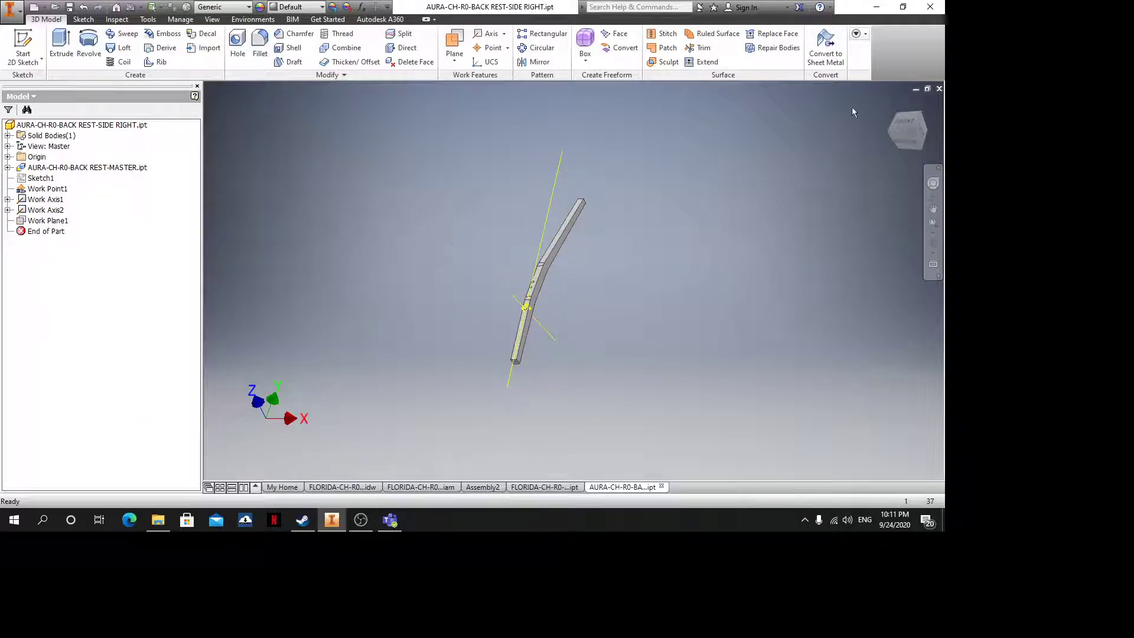
click(939, 88)
Examine how the first nail tacker sits in the bottom end of the left leg
scroll(402, 281, down, 7)
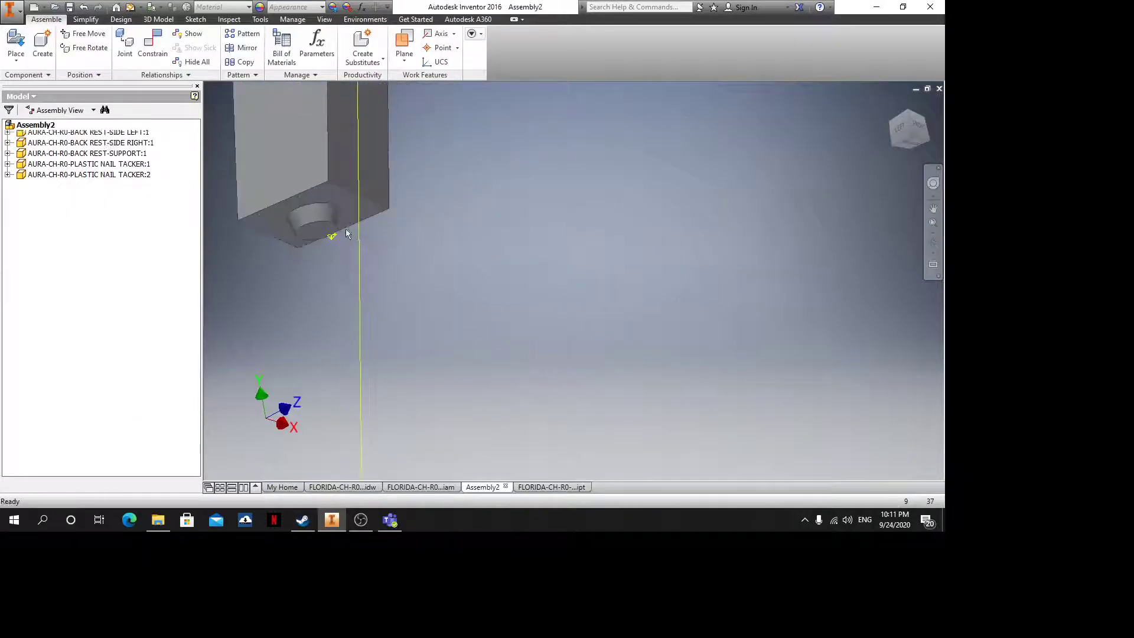
middle_drag(394, 279, 464, 317)
middle_drag(464, 317, 657, 408)
scroll(656, 407, up, 3)
shift+middle_drag(648, 354, 594, 301)
scroll(594, 305, up, 2)
scroll(593, 306, down, 3)
scroll(529, 330, up, 2)
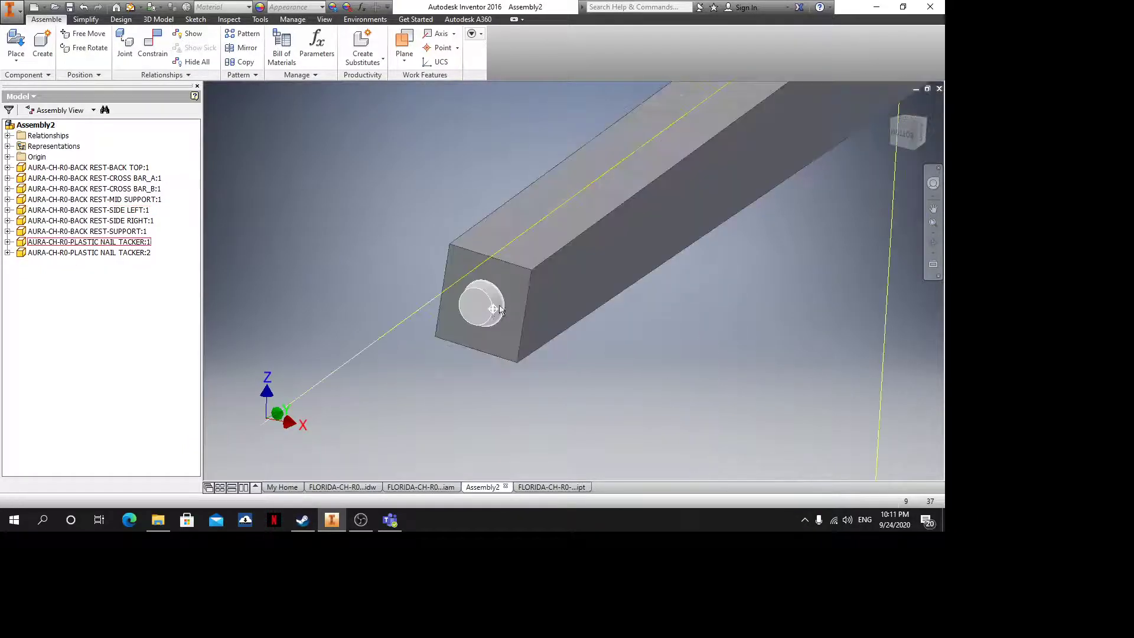
click(481, 335)
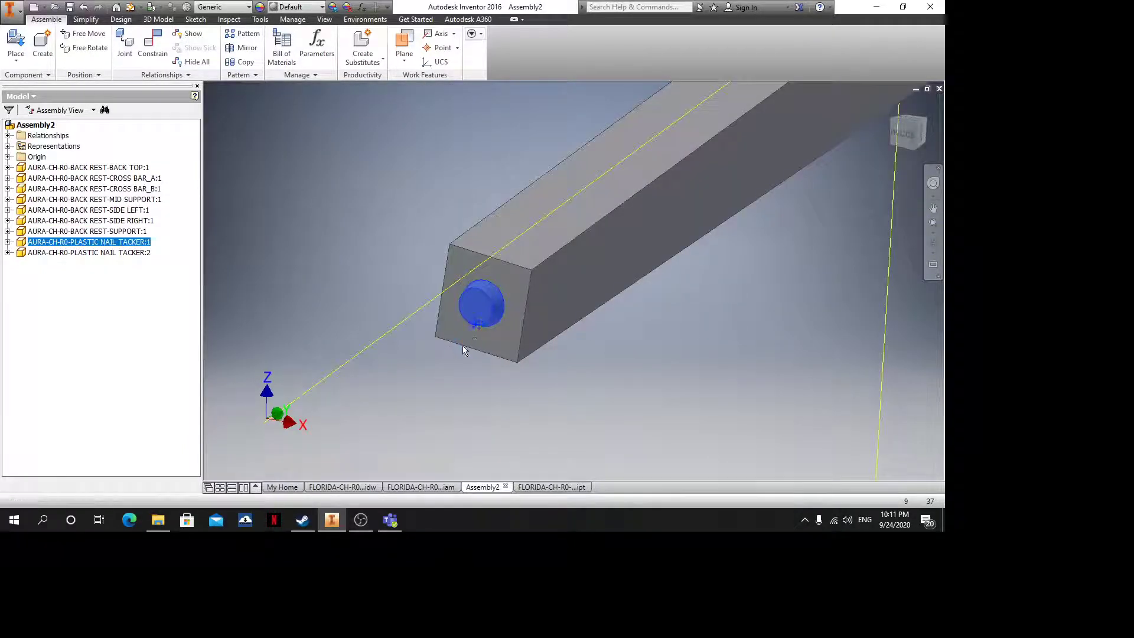
click(418, 335)
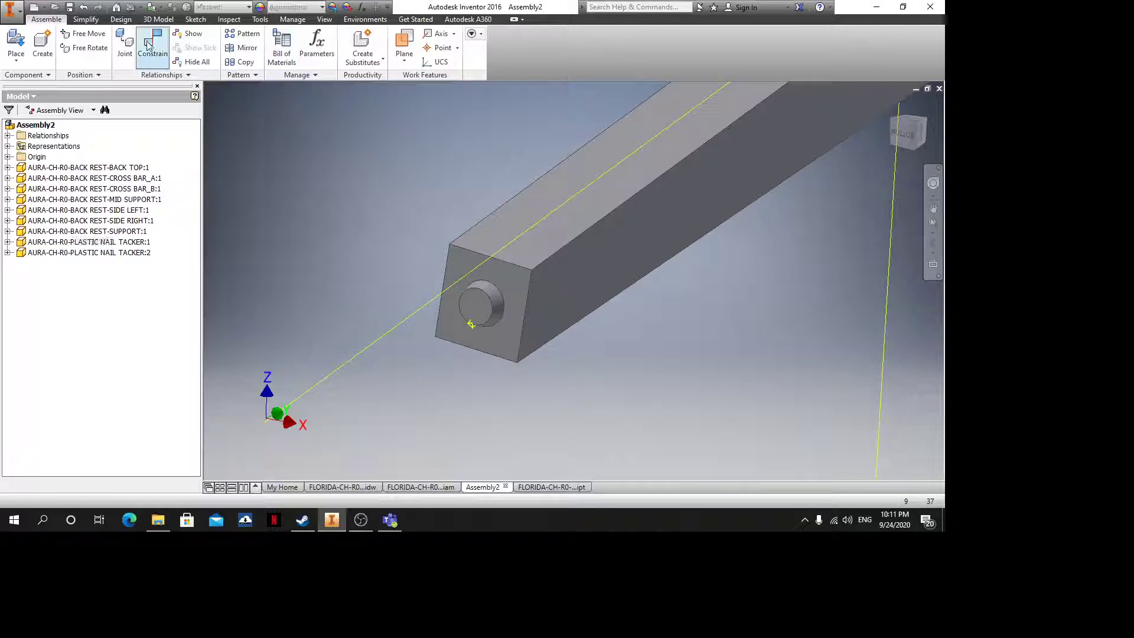
Apply a flush constraint with 0 mm offset between PLASTIC NAIL TACKER:1's XY Plane and Work Plane1 of BACK REST-SIDE LEFT:1
click(378, 171)
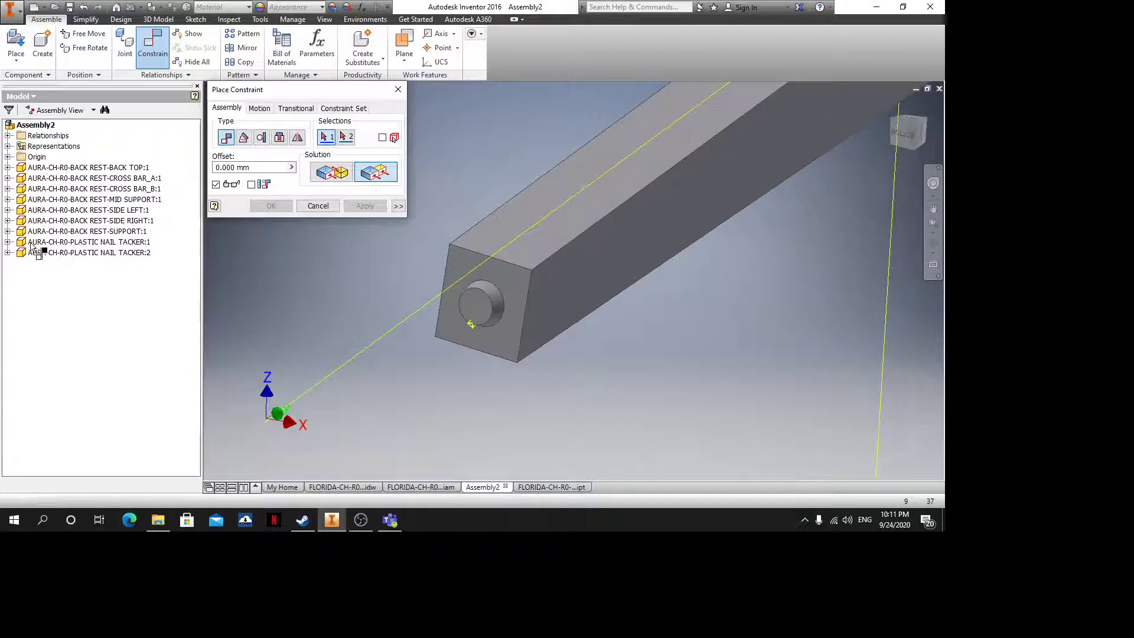
click(8, 242)
click(19, 252)
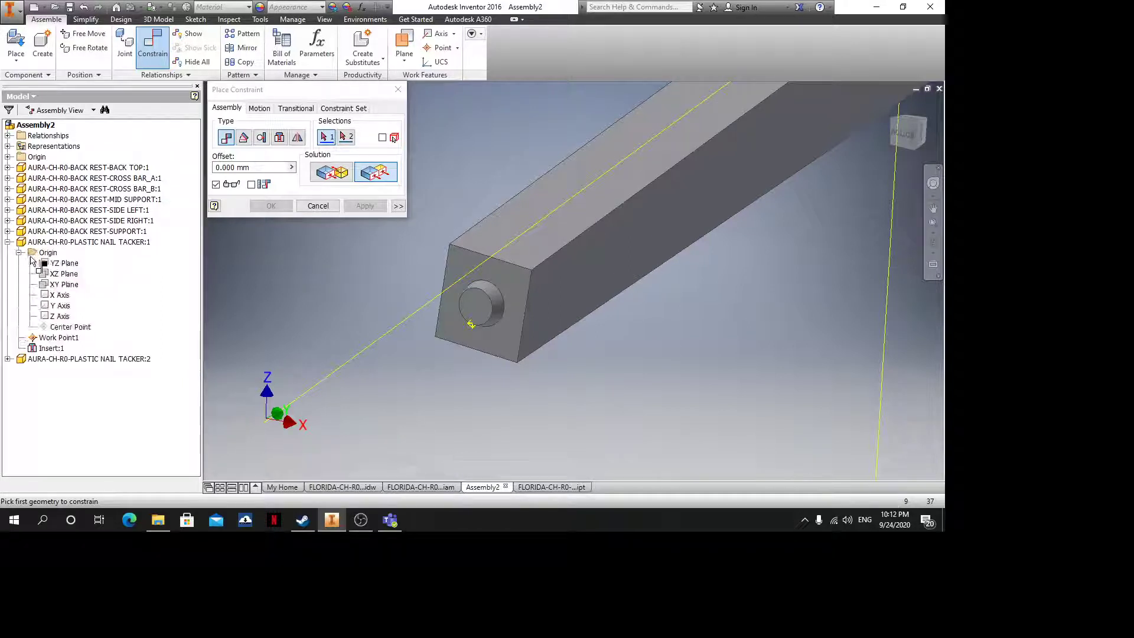
click(53, 287)
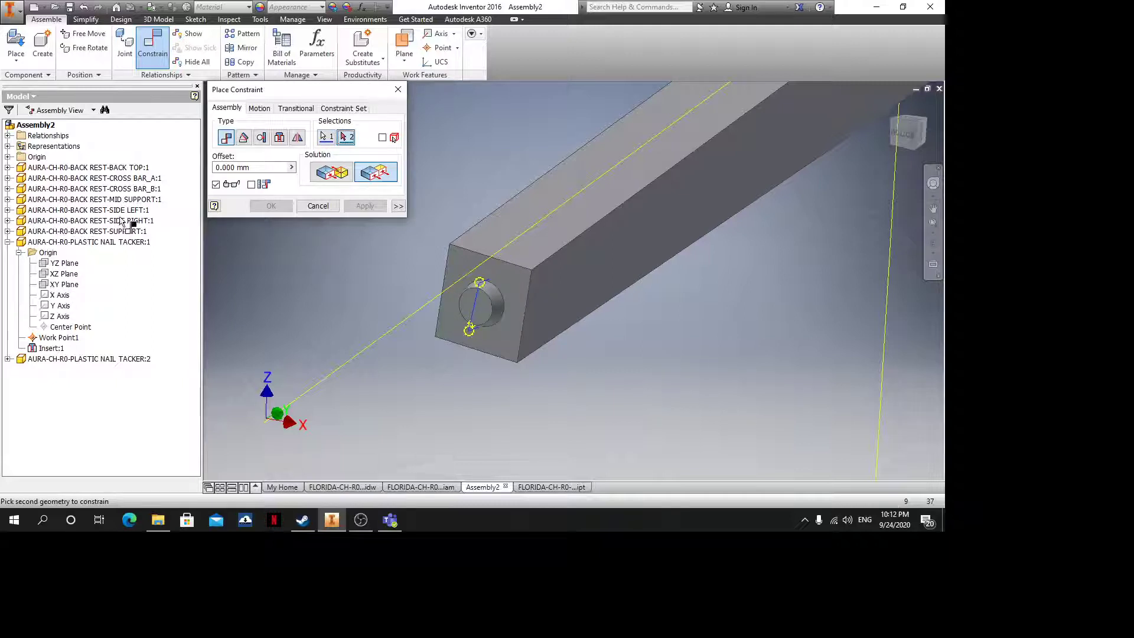
click(8, 211)
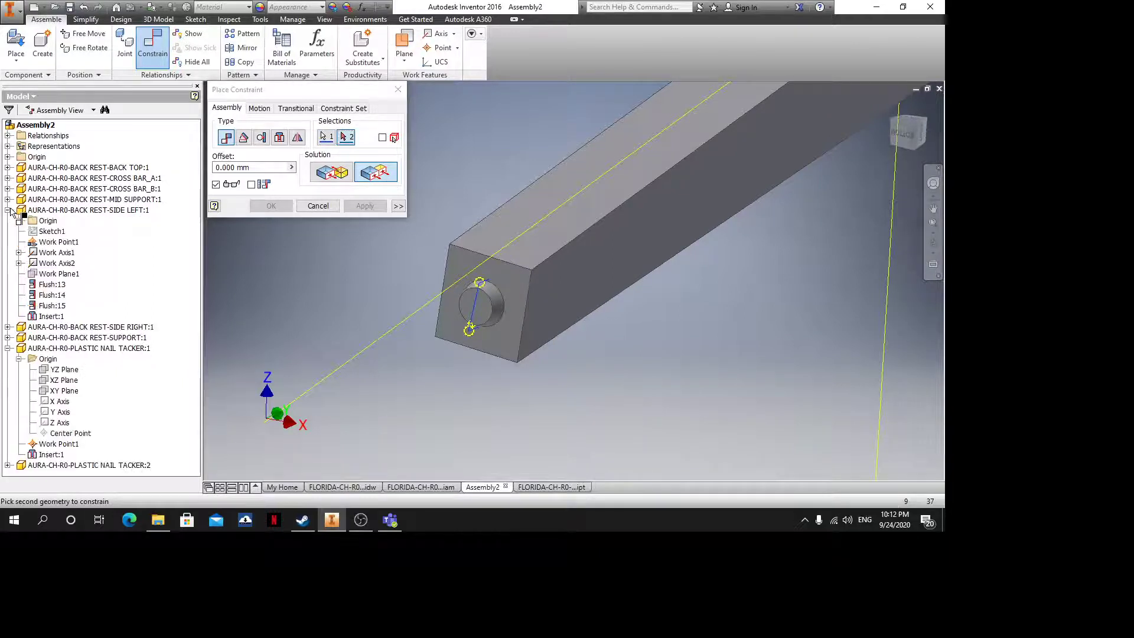
click(19, 221)
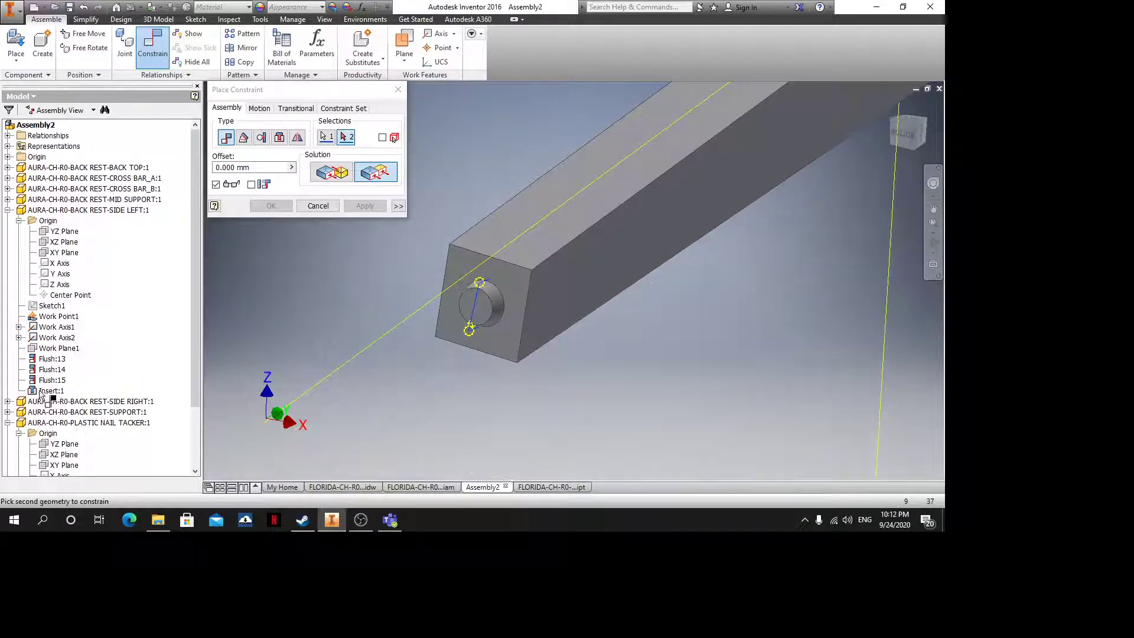
click(50, 348)
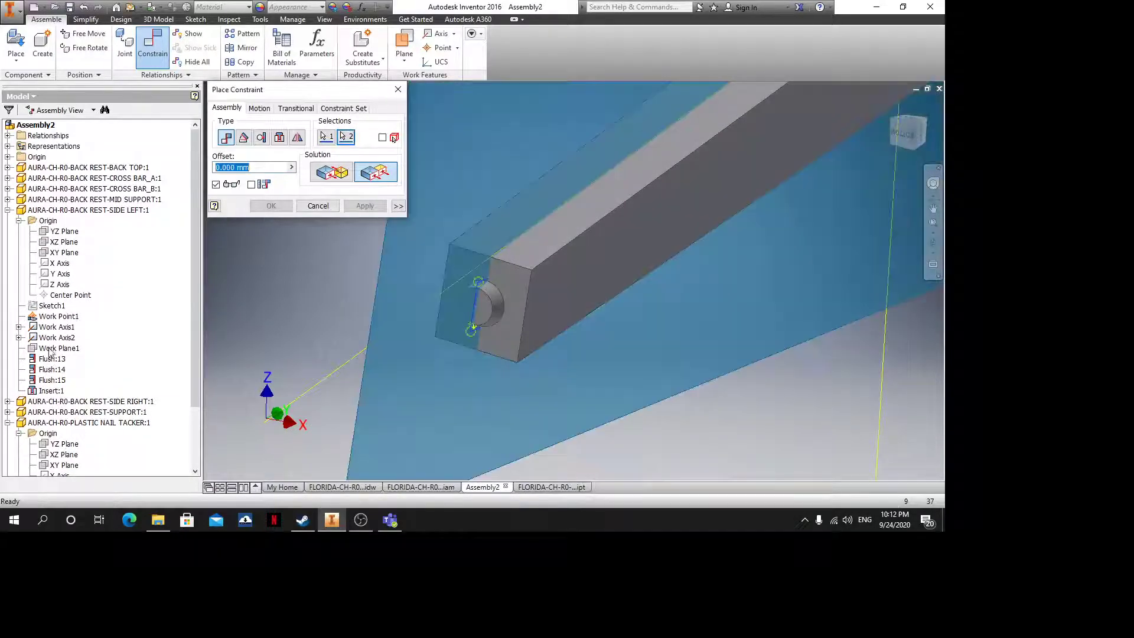
scroll(535, 260, down, 3)
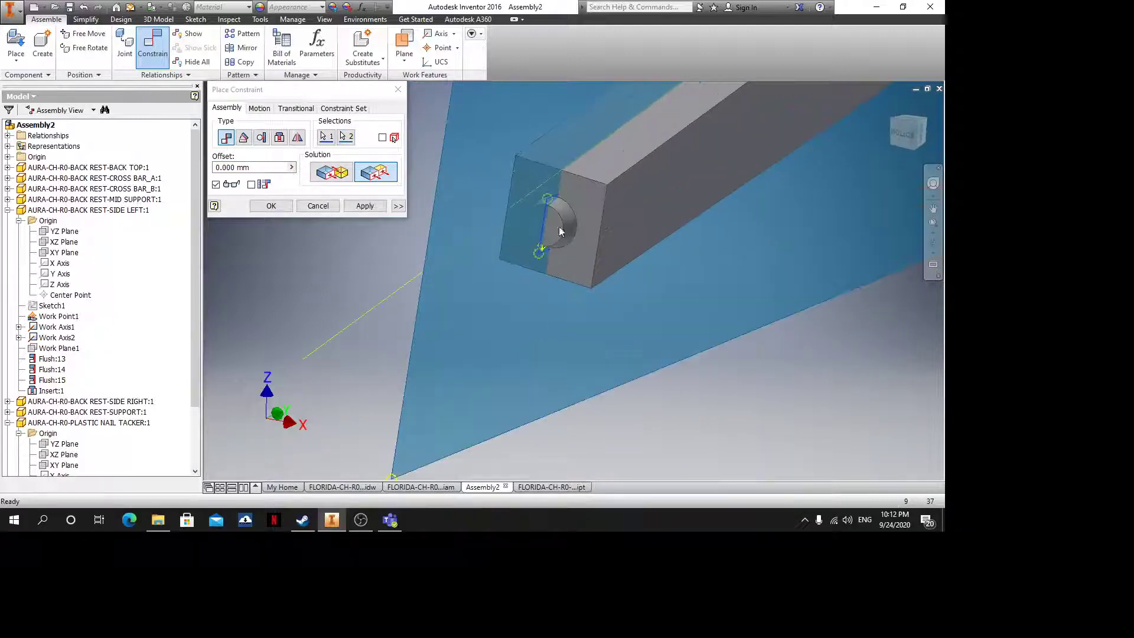
click(347, 176)
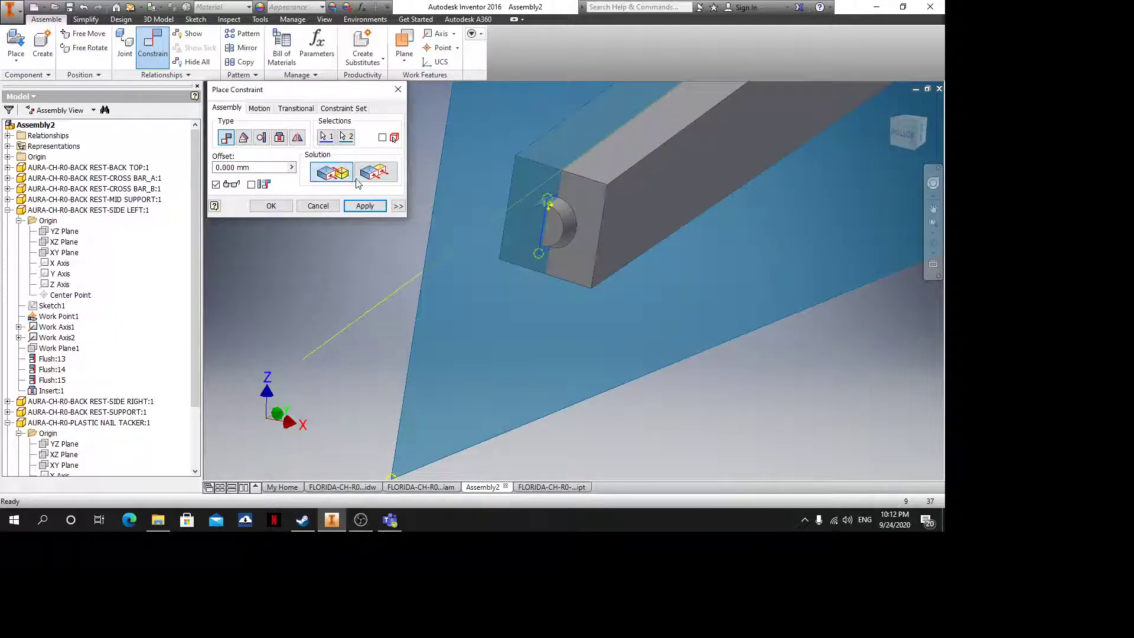
click(371, 213)
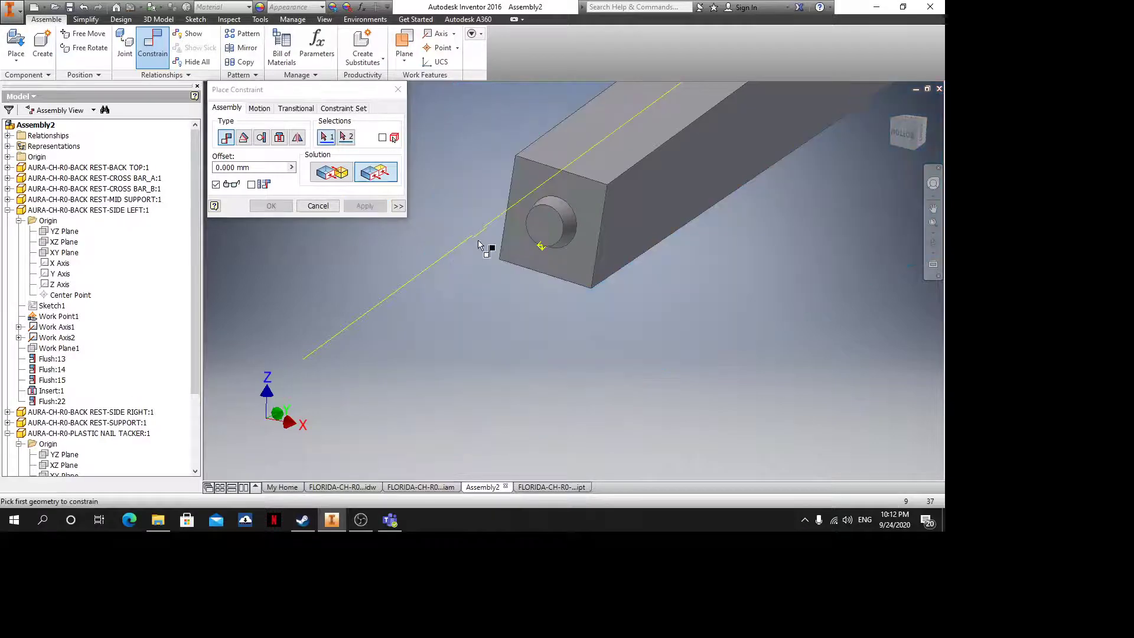
scroll(486, 246, up, 6)
shift+middle_drag(720, 352, 712, 313)
scroll(711, 313, up, 5)
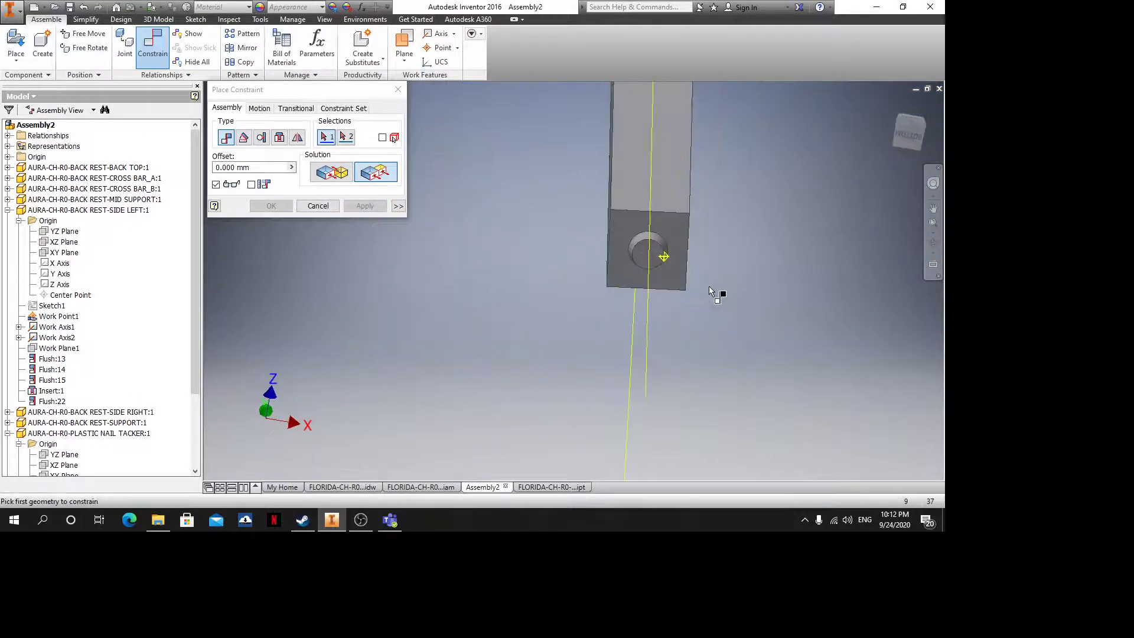
key(Escape)
Apply a flush constraint with 0 mm offset between PLASTIC NAIL TACKER:2's XY Plane and Work Plane1 of BACK REST-SIDE RIGHT:1
drag(638, 297, 627, 302)
scroll(582, 310, up, 4)
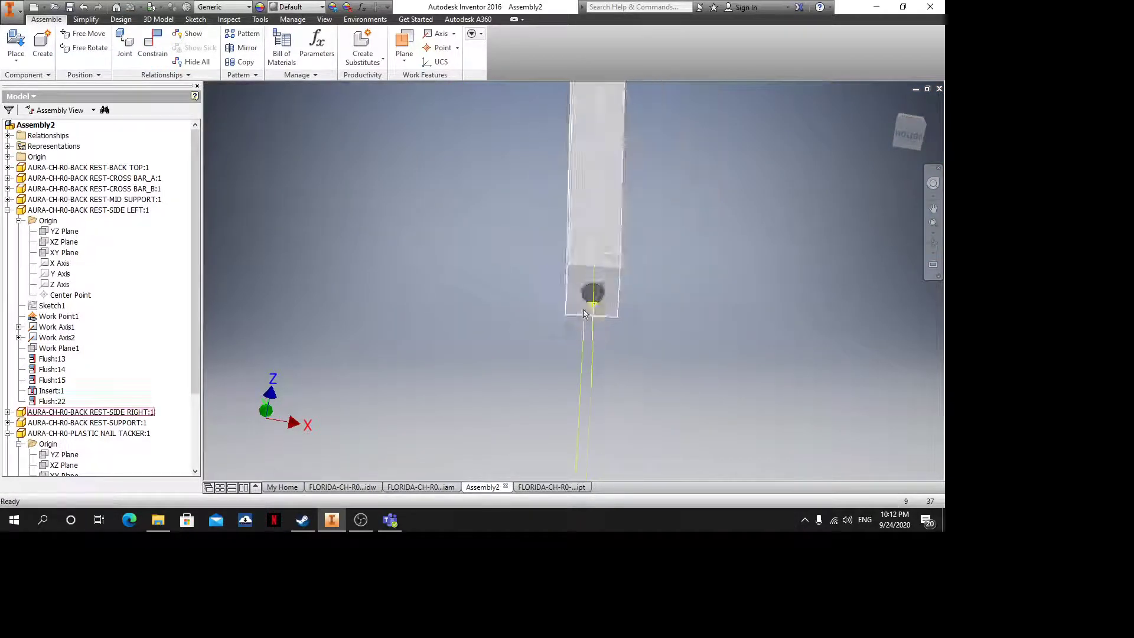
scroll(650, 309, down, 5)
shift+middle_drag(541, 345, 589, 352)
middle_drag(662, 339, 441, 310)
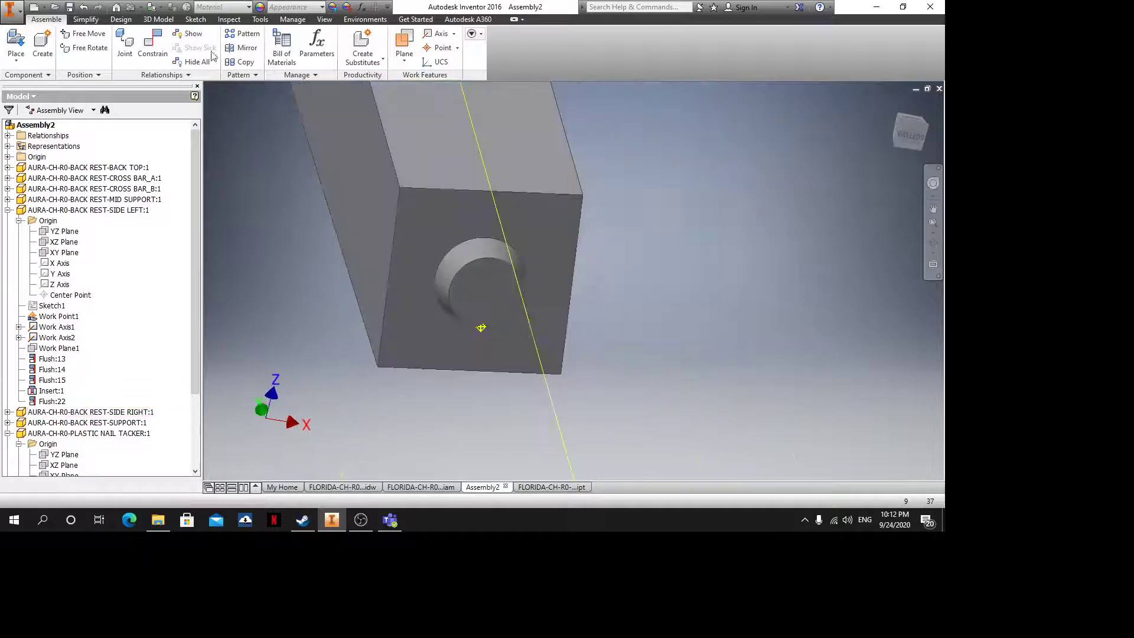
key(c)
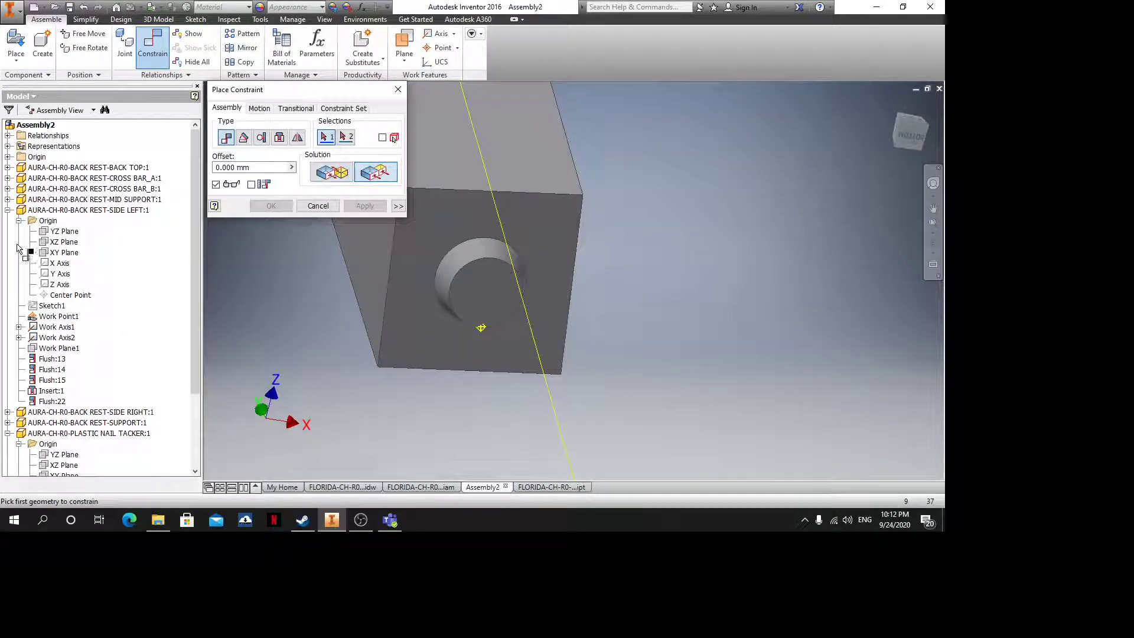
click(8, 209)
click(8, 241)
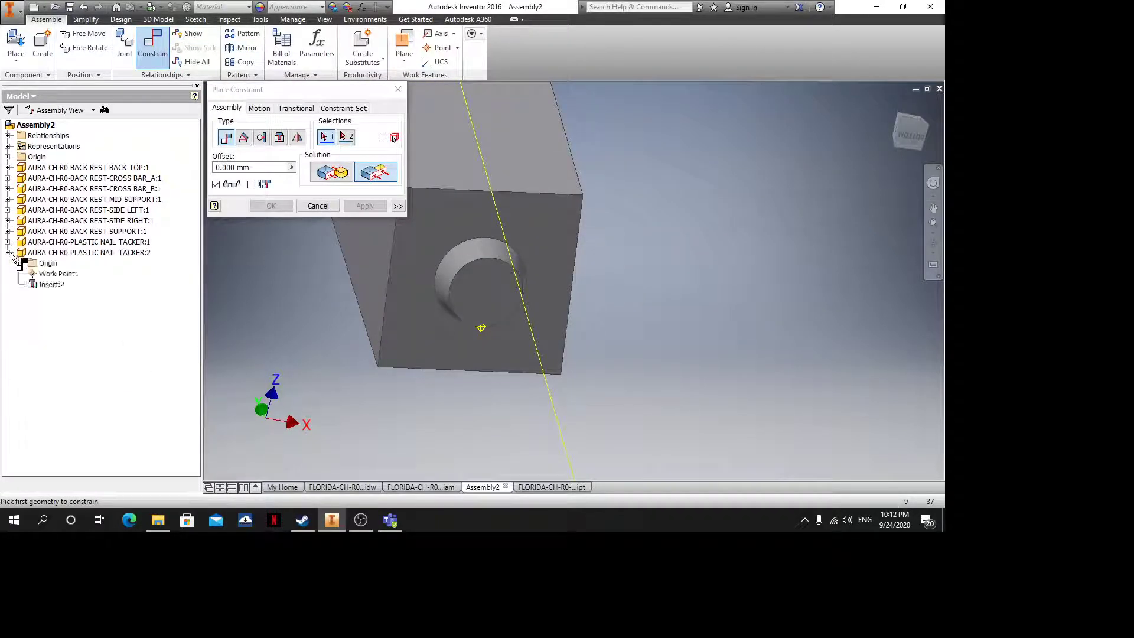
click(19, 264)
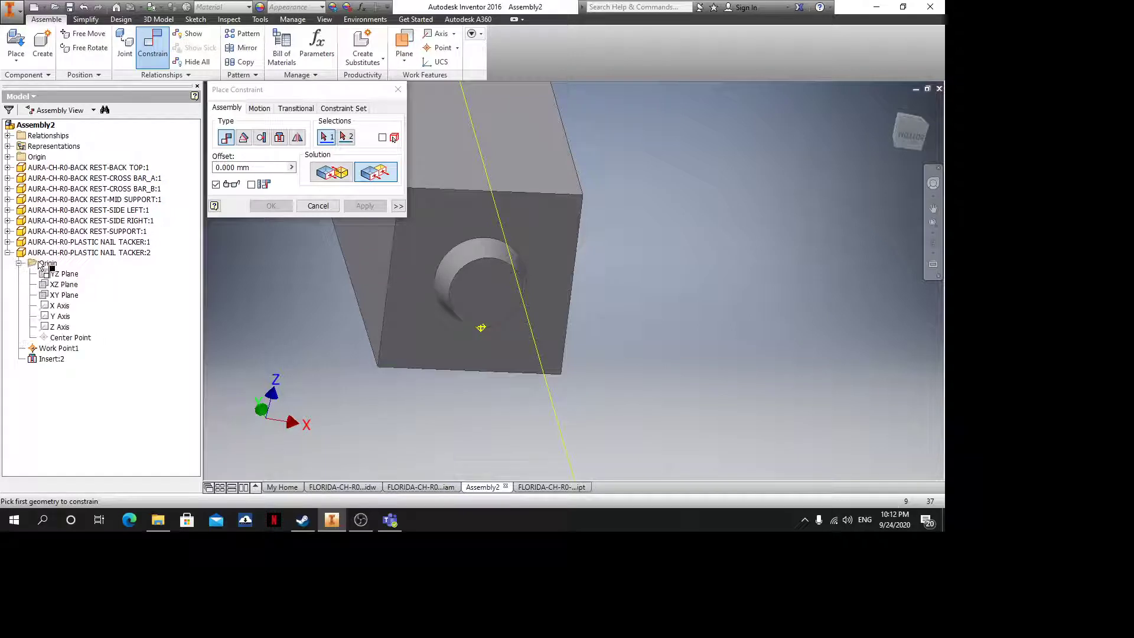
click(53, 301)
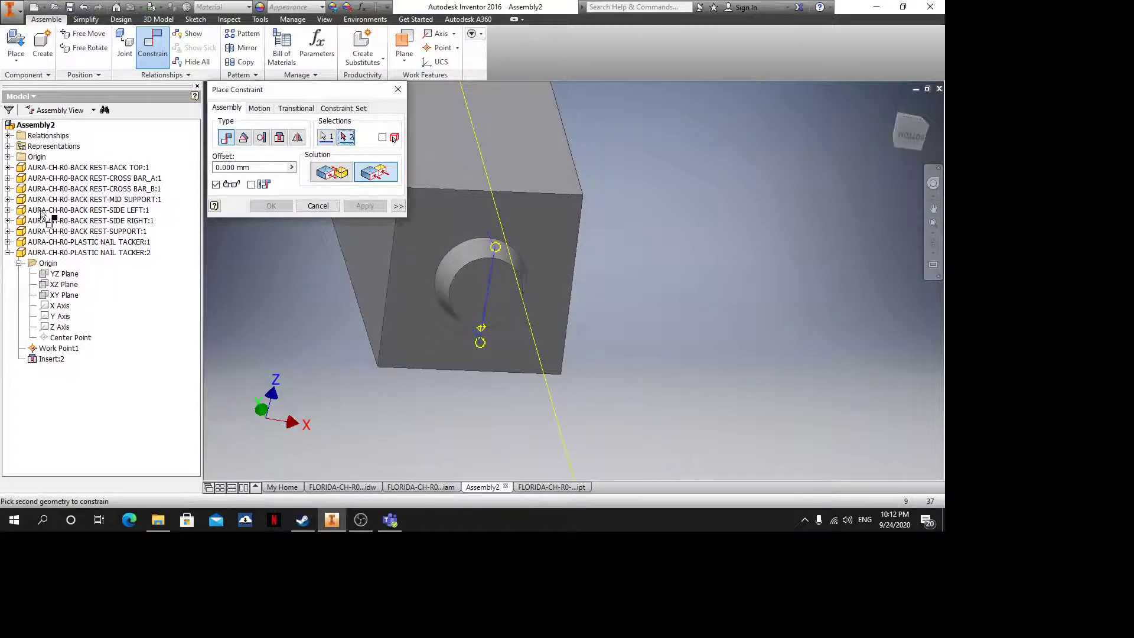
click(8, 220)
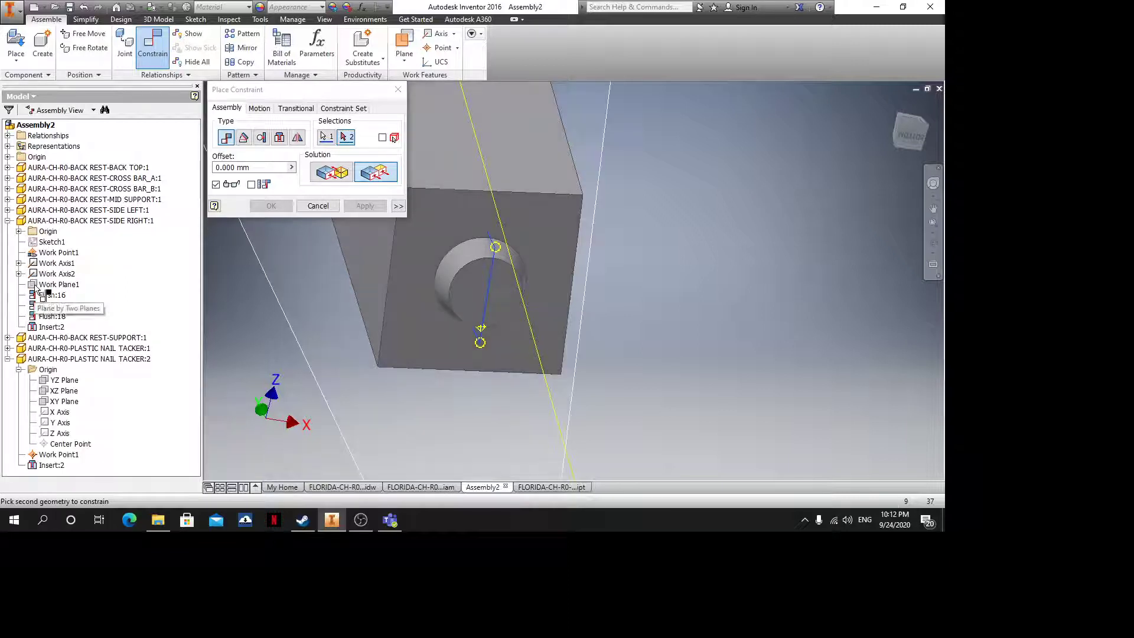
click(36, 285)
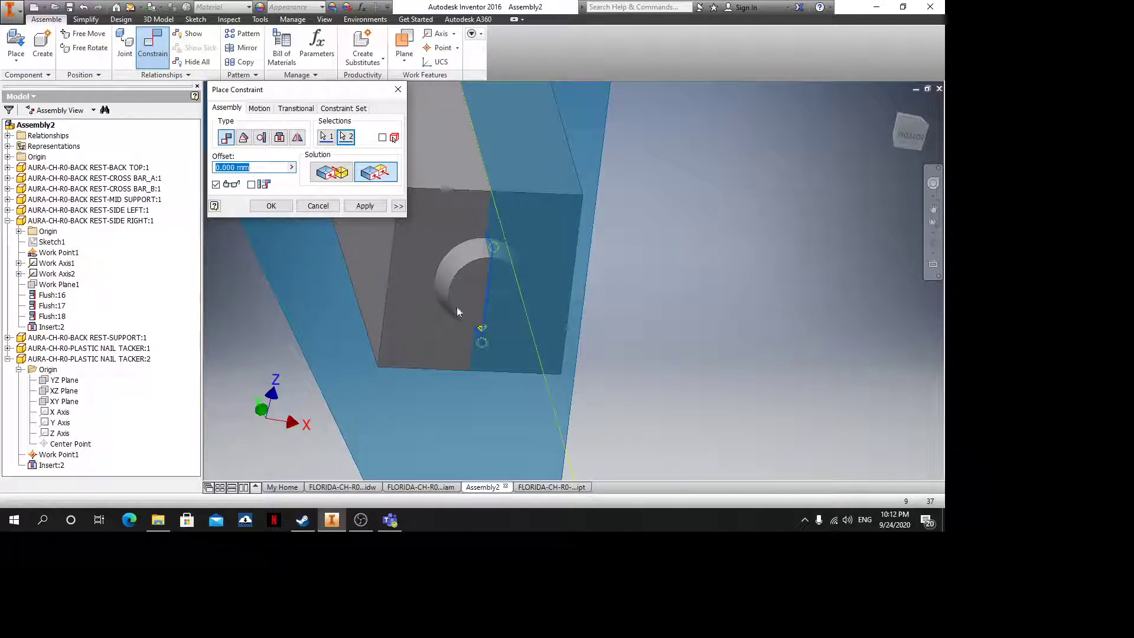
click(364, 207)
click(397, 91)
scroll(491, 211, down, 8)
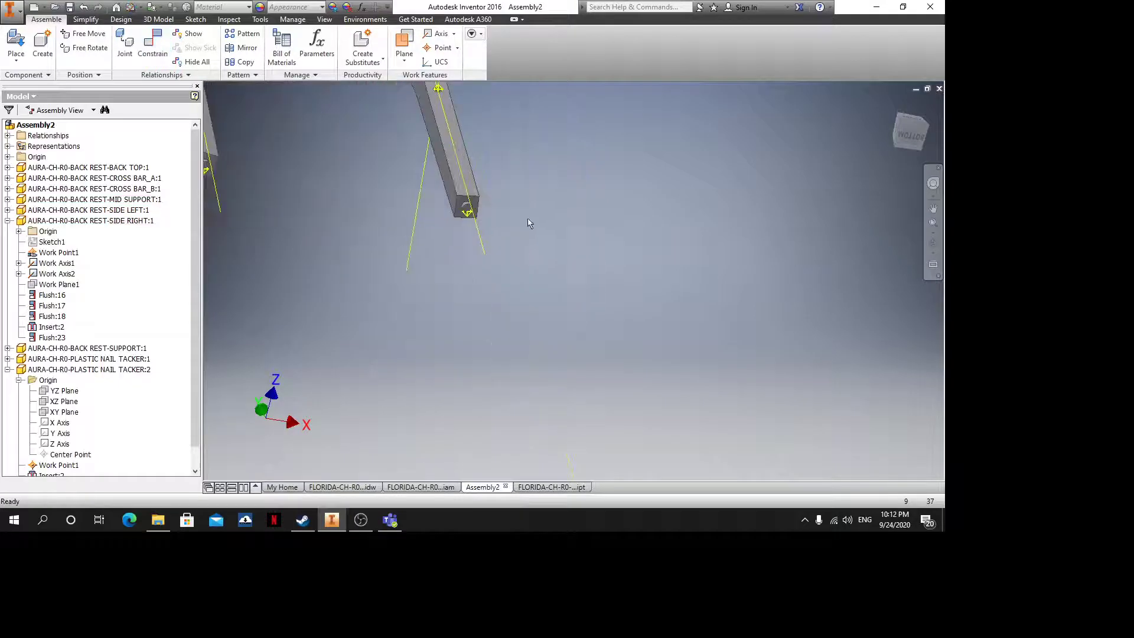
Save the assembly in the AURA CHAIR R0 folder as AURA-CH-R0-BACK REST-ASSEMBLY.iam
key(F4)
shift+middle_drag(540, 179, 585, 292)
scroll(619, 194, down, 3)
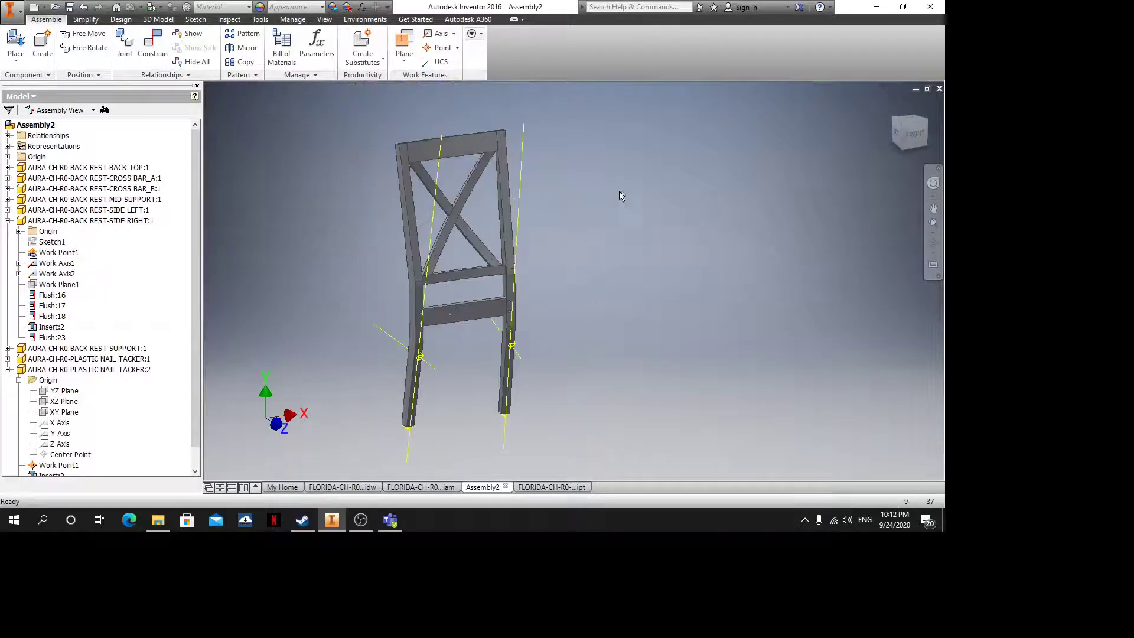
key(ctrl+s)
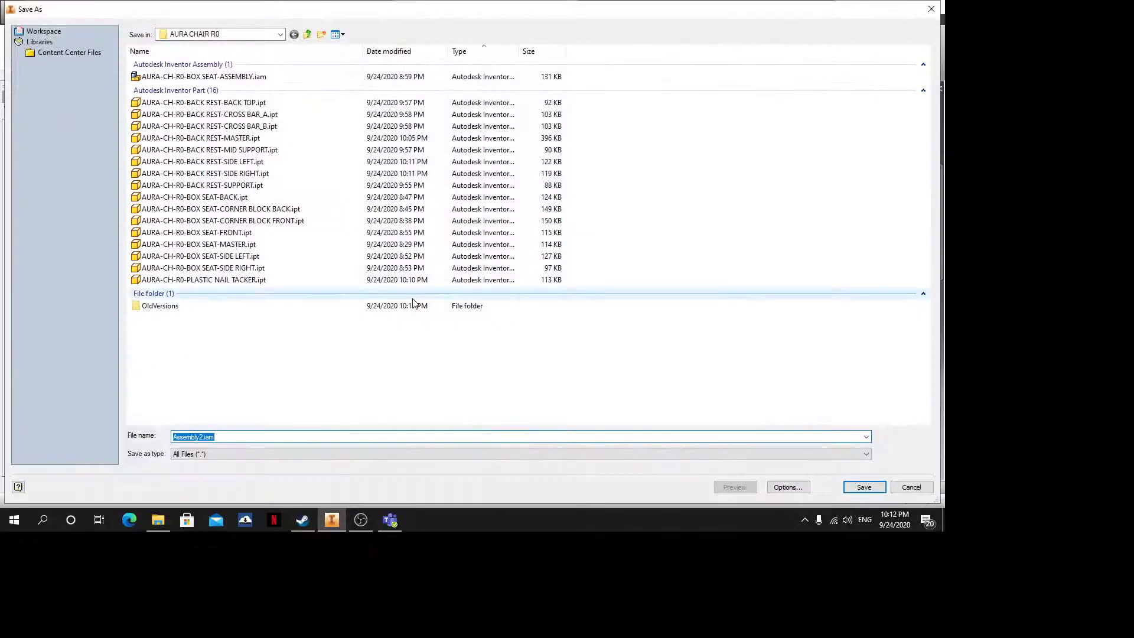
click(236, 77)
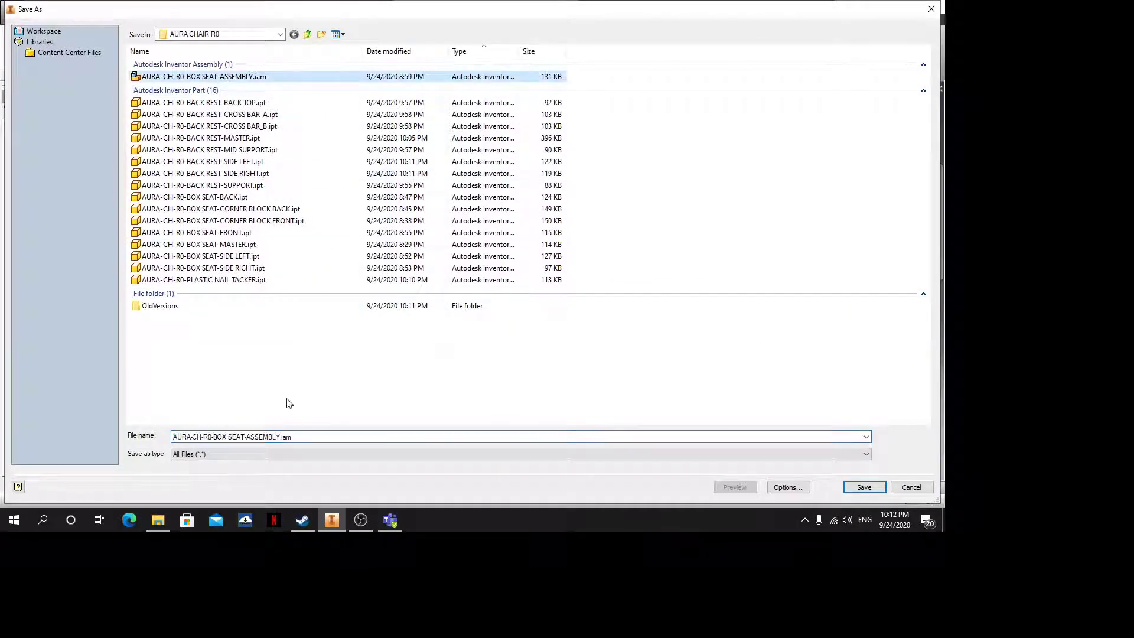
click(244, 436)
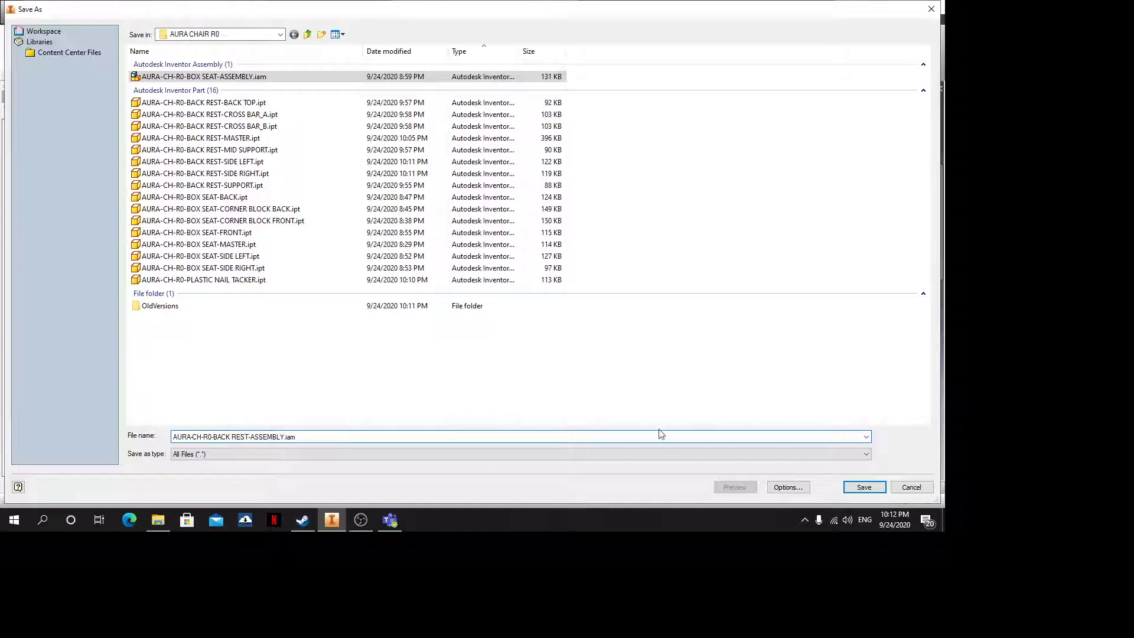
click(878, 487)
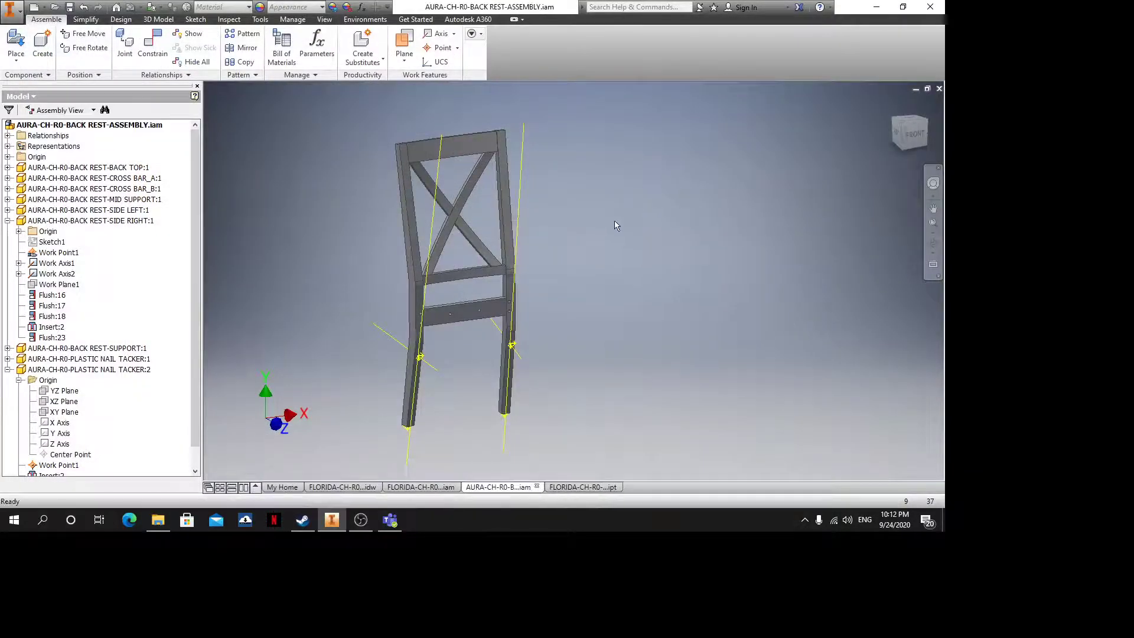
Close the back rest assembly, and close the FLORIDA back rest frame master part without saving its changes
click(7, 220)
click(8, 253)
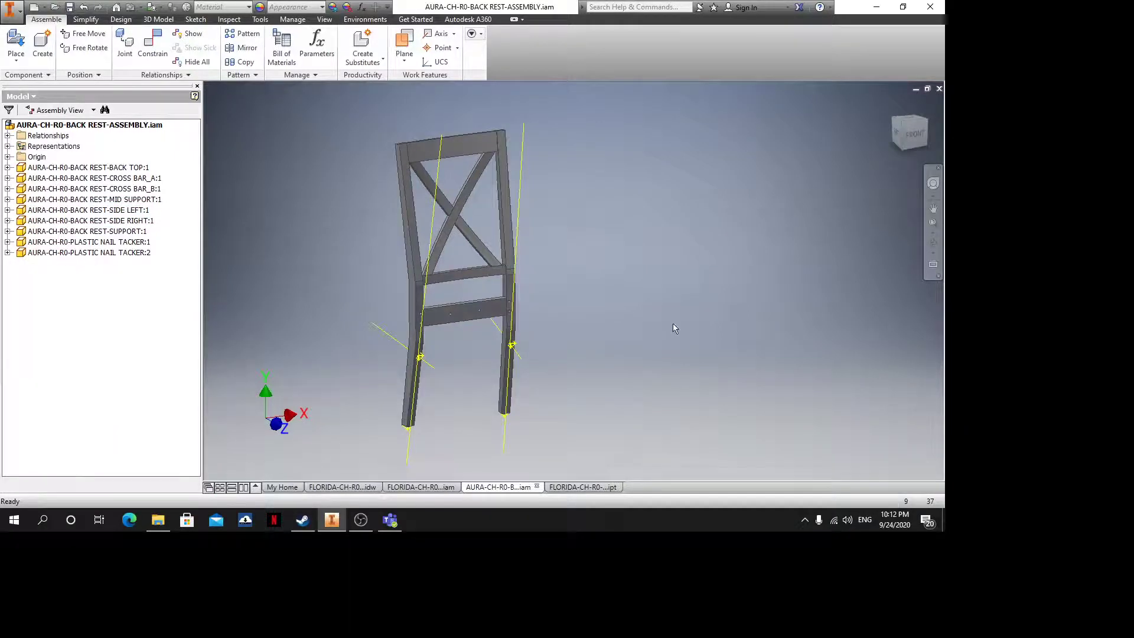
click(939, 89)
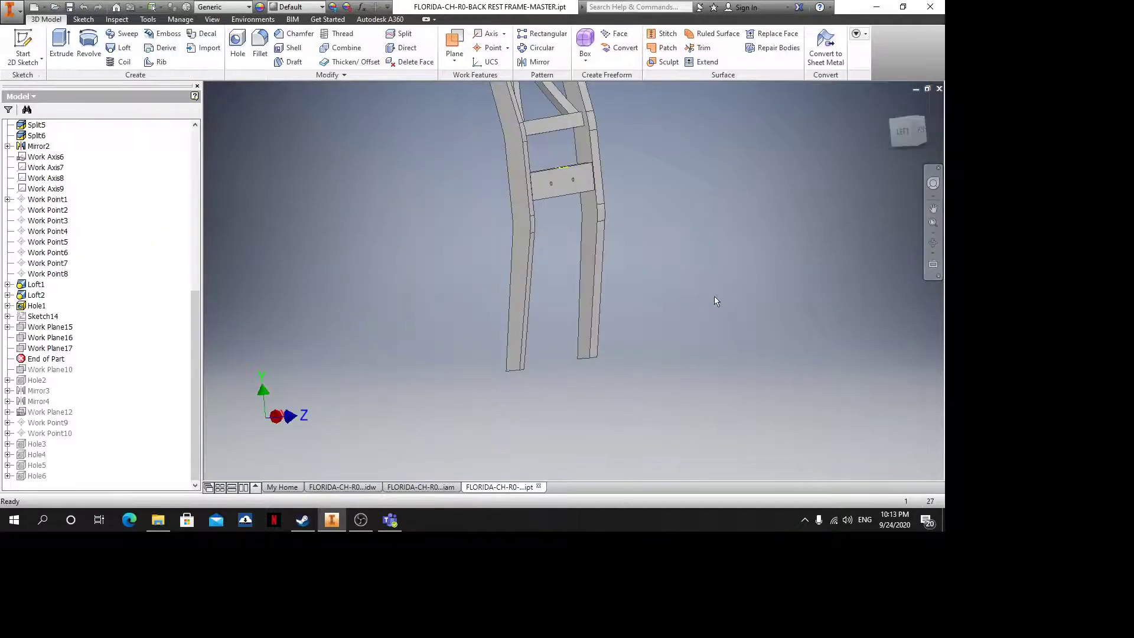
middle_drag(714, 296, 676, 349)
click(939, 89)
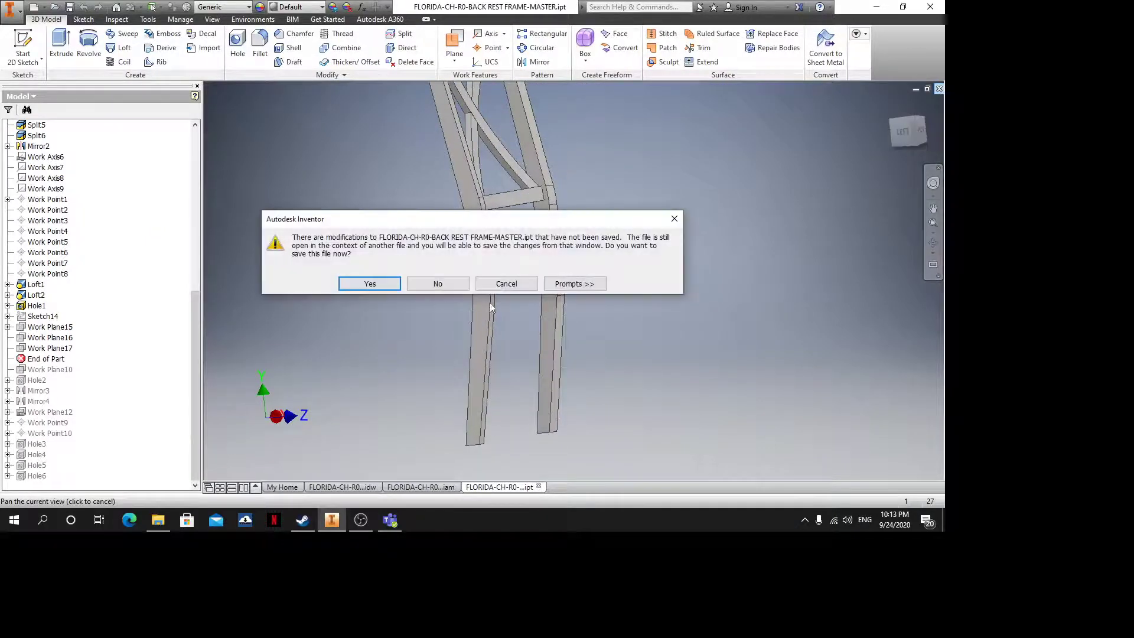
click(436, 284)
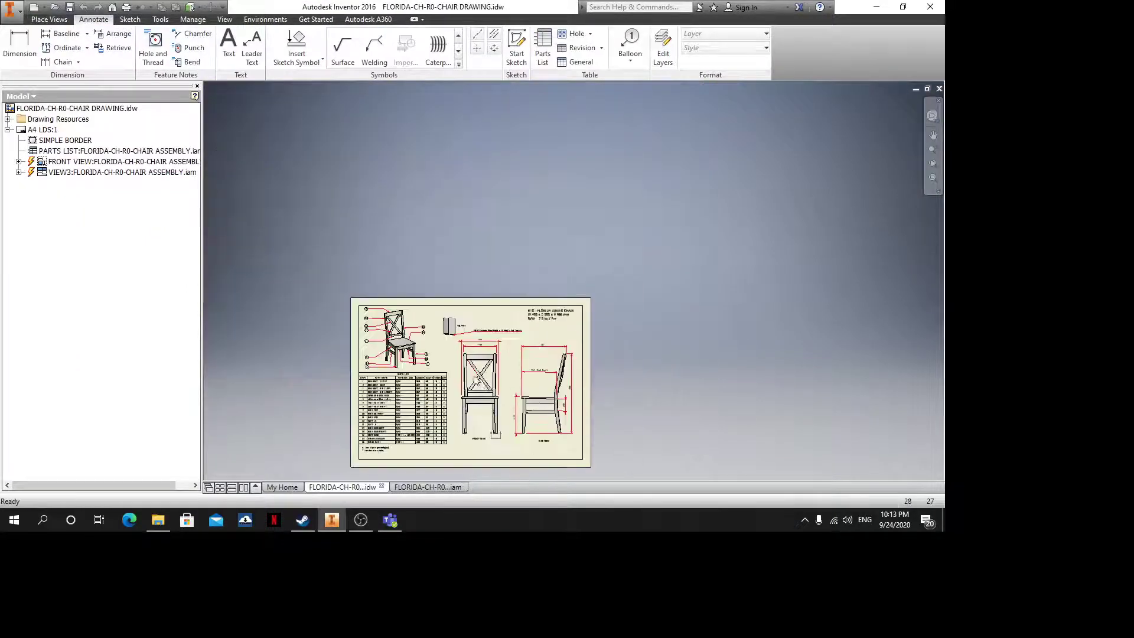
Open FLORIDA-CH-R0-SEAT BASE MDF.ipt from the FLORIDA CHAIR folder
click(55, 7)
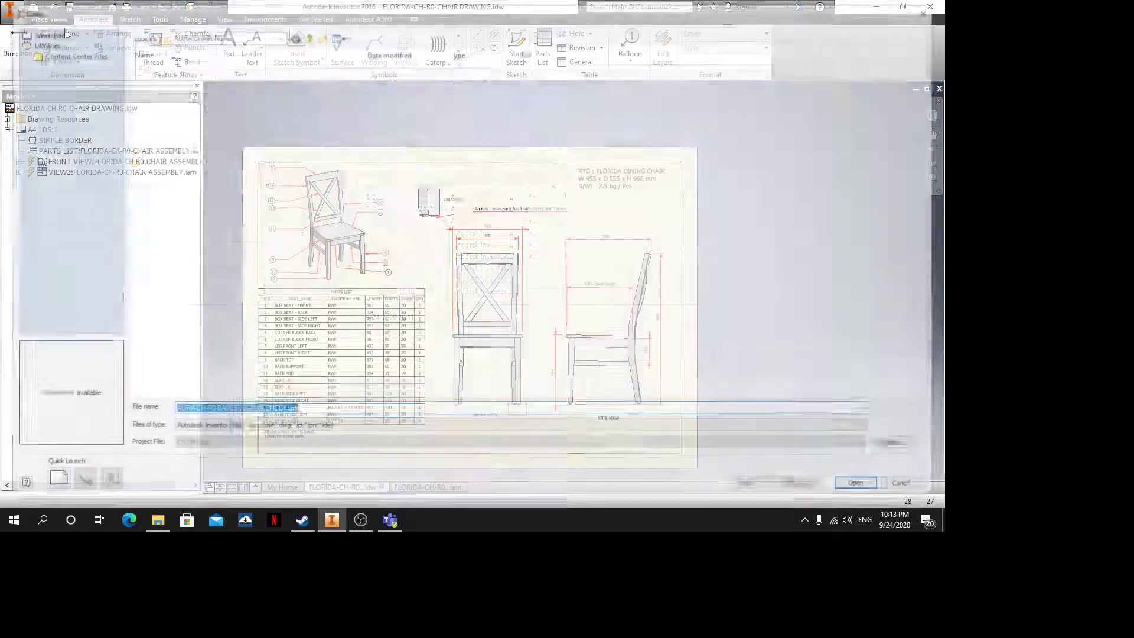
click(307, 35)
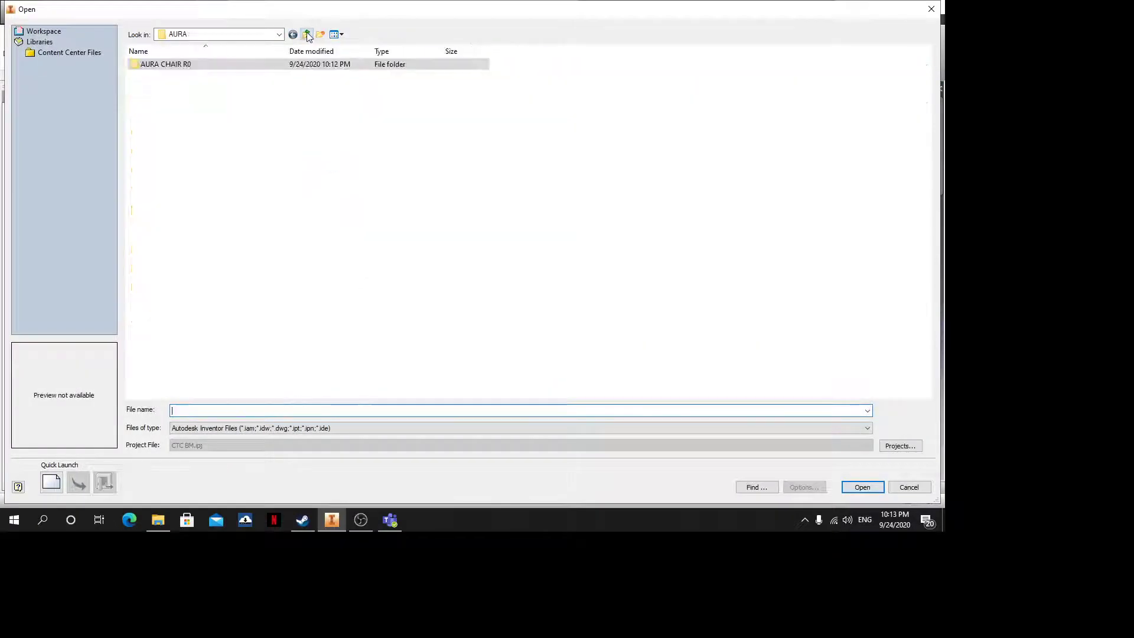
click(307, 34)
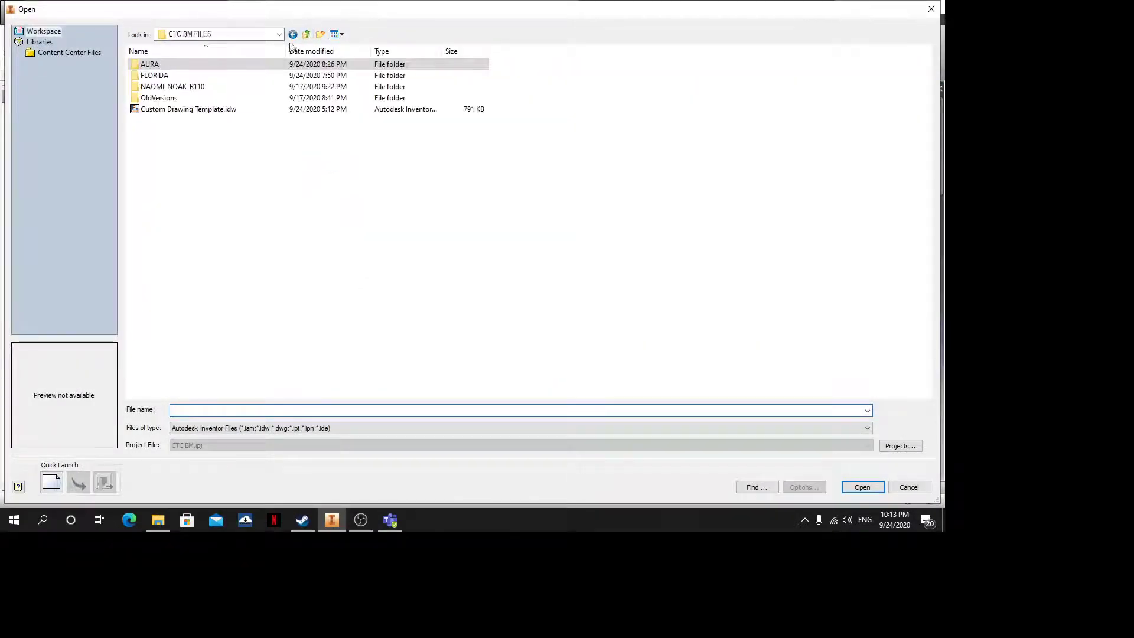
double_click(174, 76)
double_click(165, 64)
scroll(234, 234, down, 1)
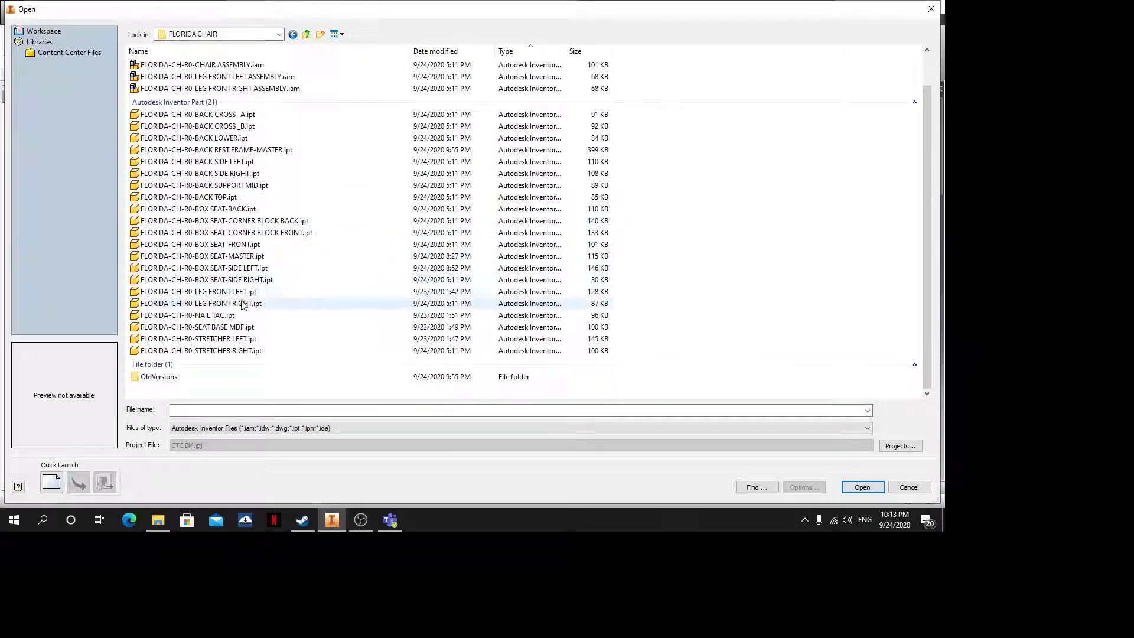
click(236, 328)
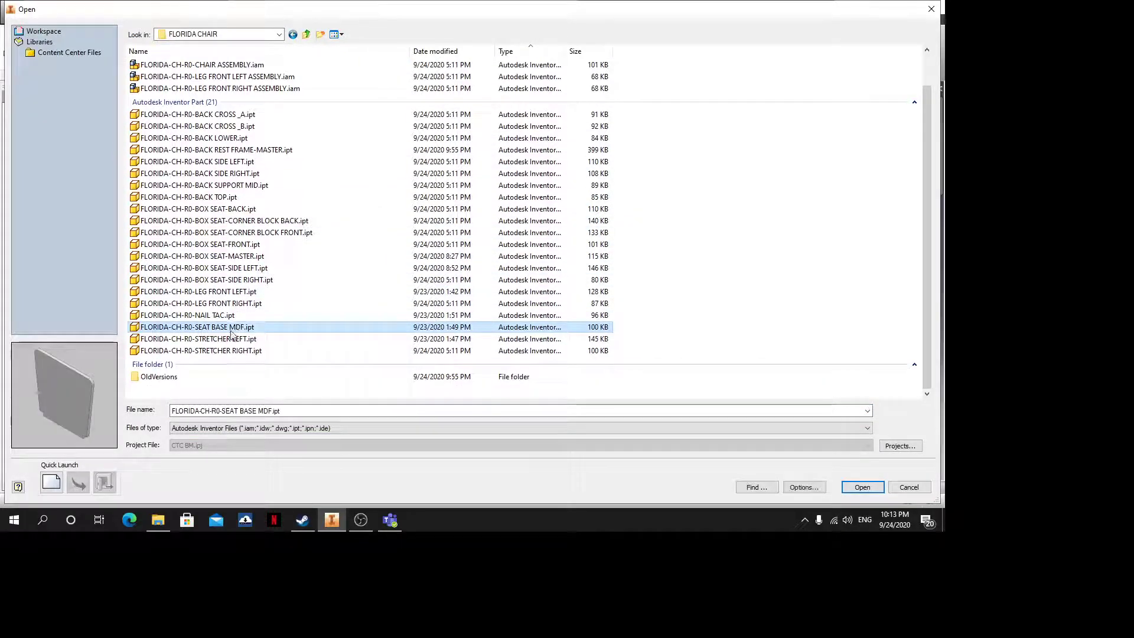
click(861, 487)
Open Sketch1 of the seat base's Extrusion1 and spread out its width dimensions to examine the trapezoid's sizes
shift+middle_drag(558, 263, 364, 400)
click(8, 167)
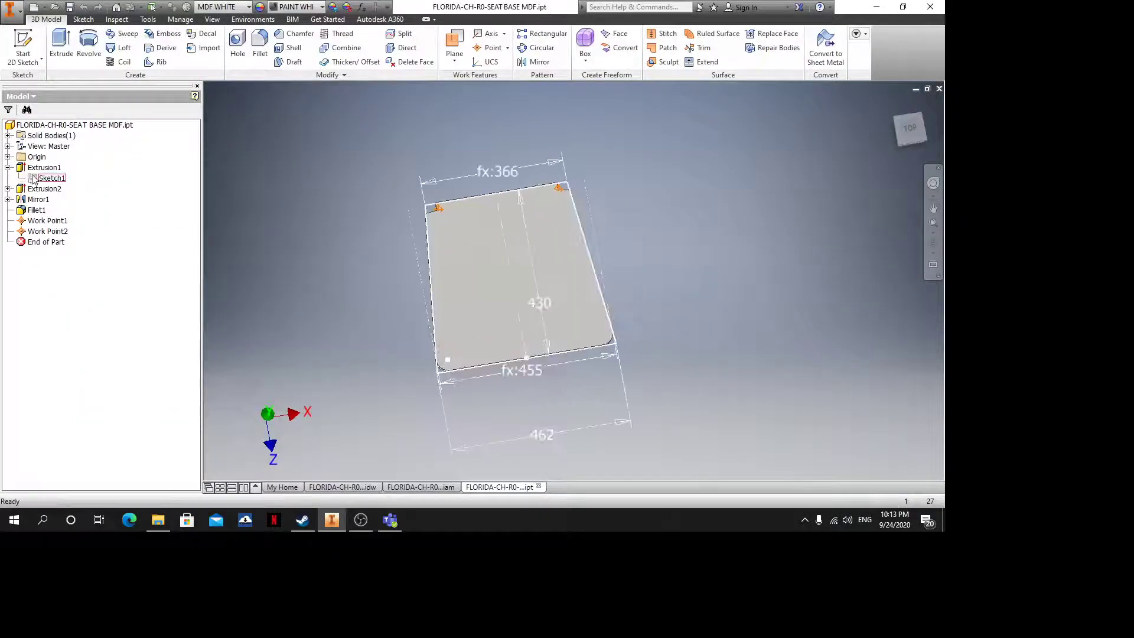
double_click(43, 178)
drag(552, 320, 517, 351)
drag(453, 391, 449, 268)
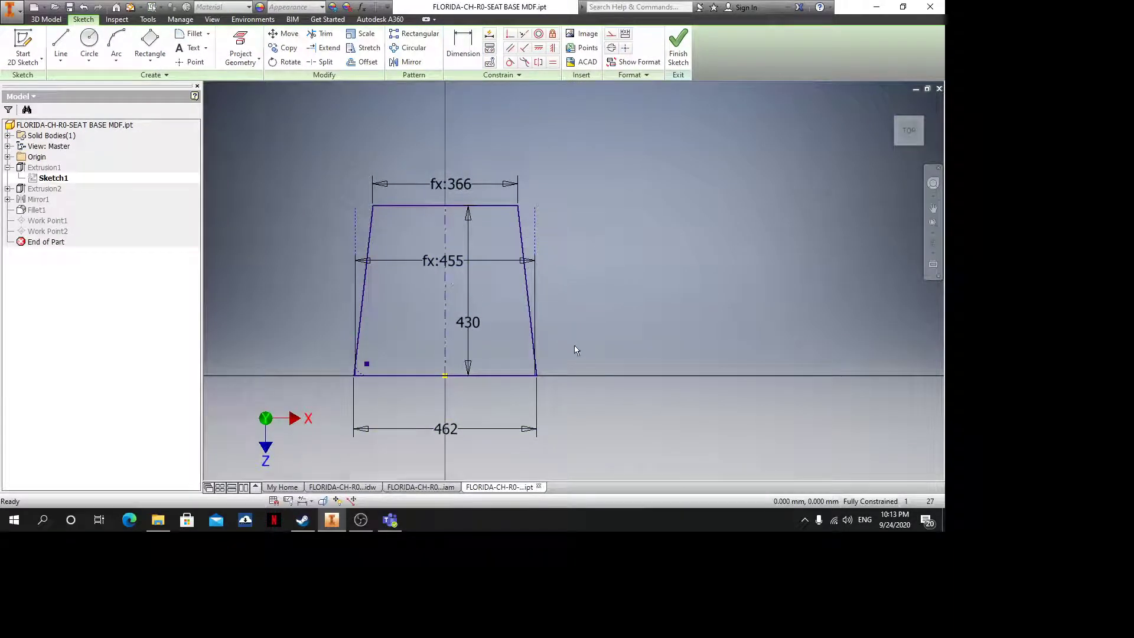
middle_drag(576, 350, 561, 367)
drag(446, 201, 507, 155)
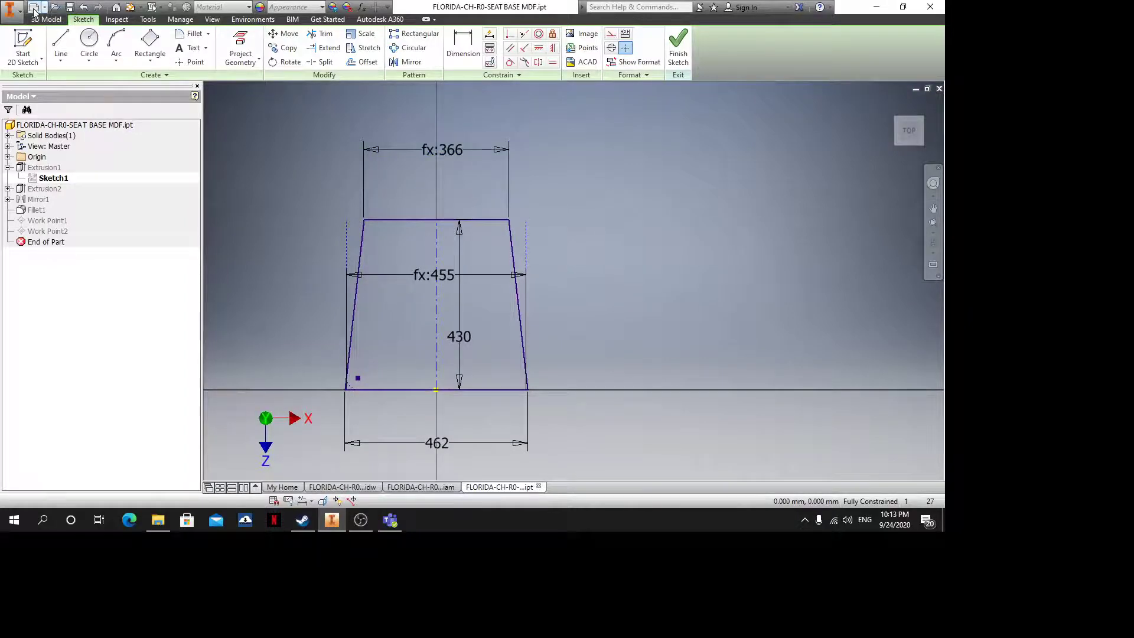
Create a new part and start a 2D sketch on its XZ Plane, viewed from the top
click(34, 7)
double_click(633, 223)
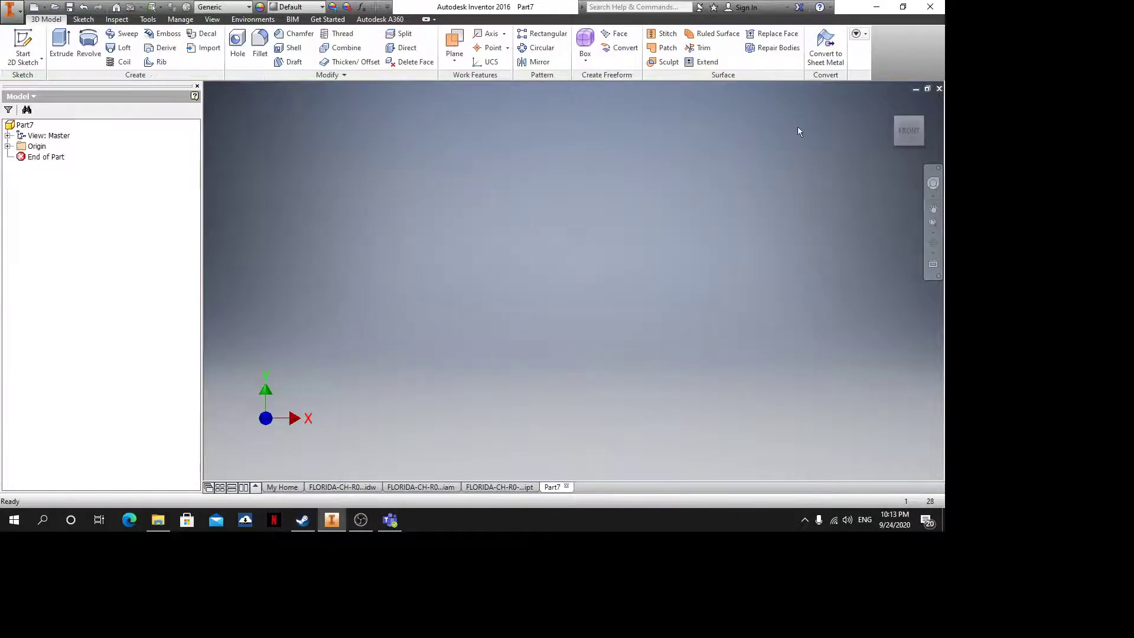
click(908, 110)
click(7, 146)
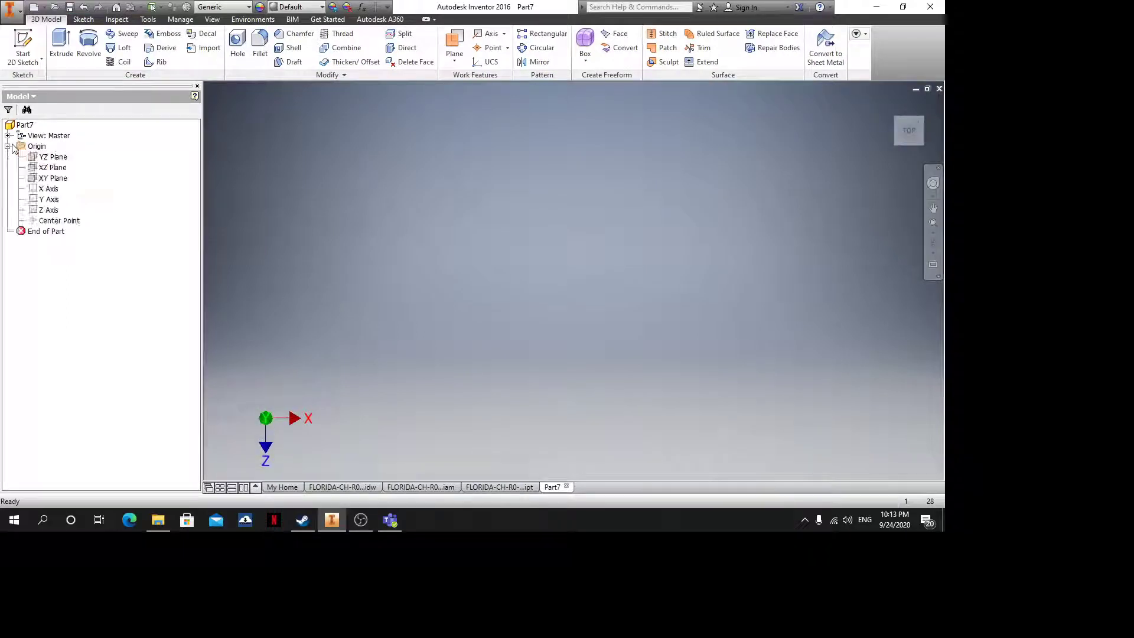
click(52, 167)
click(589, 273)
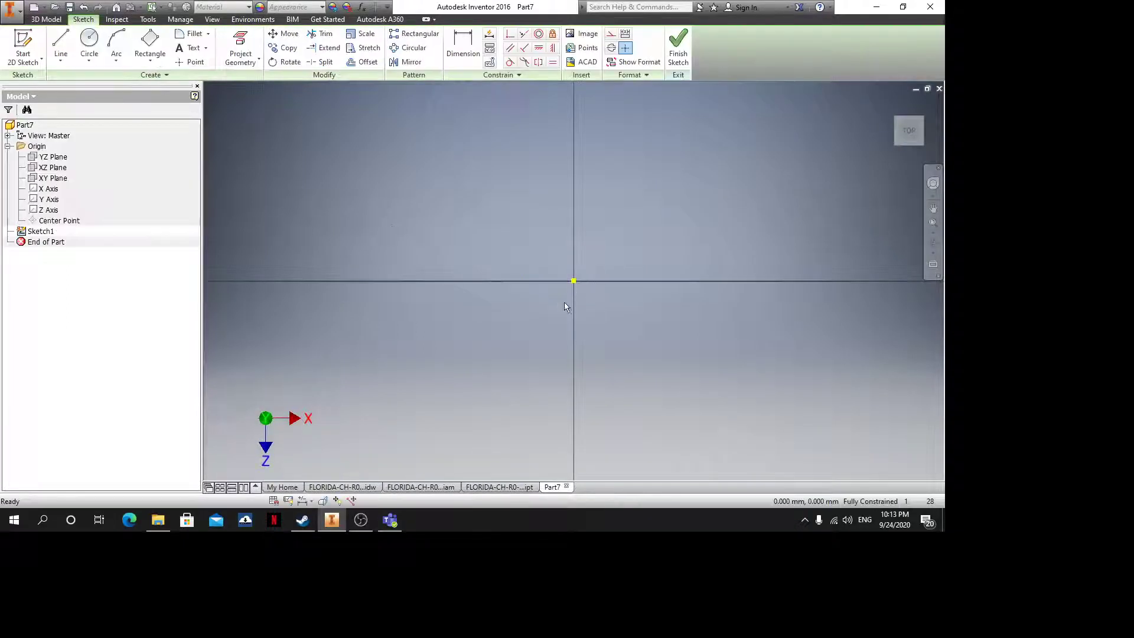
Sketch a closed trapezoid around the origin with the shorter horizontal edge at the back and slanted sides about 257 mm long
click(61, 42)
click(431, 155)
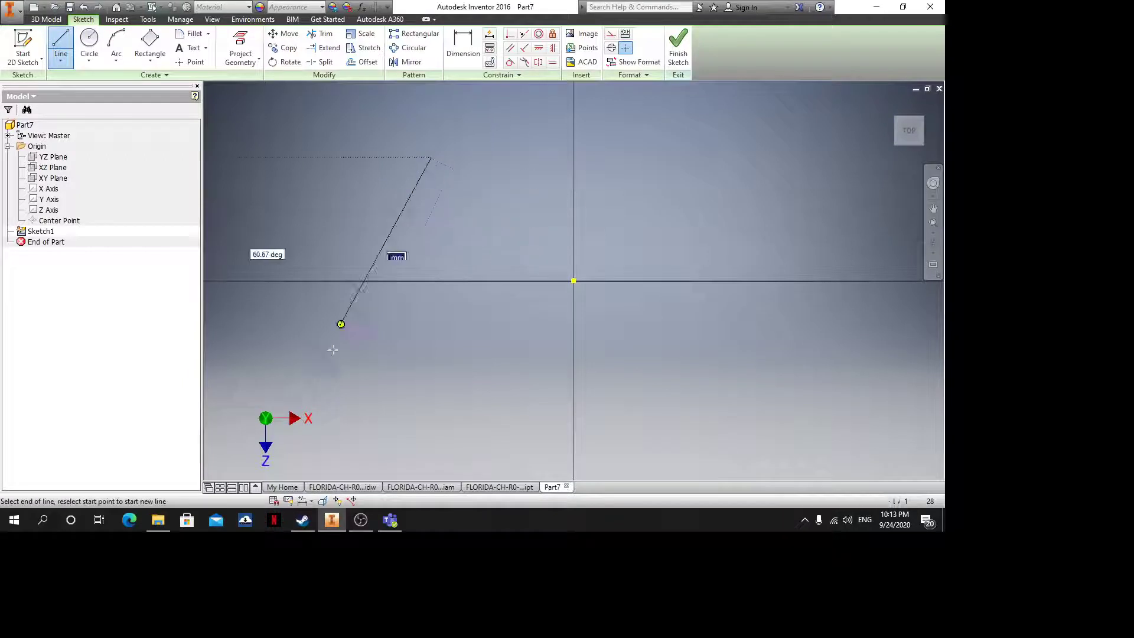
click(315, 406)
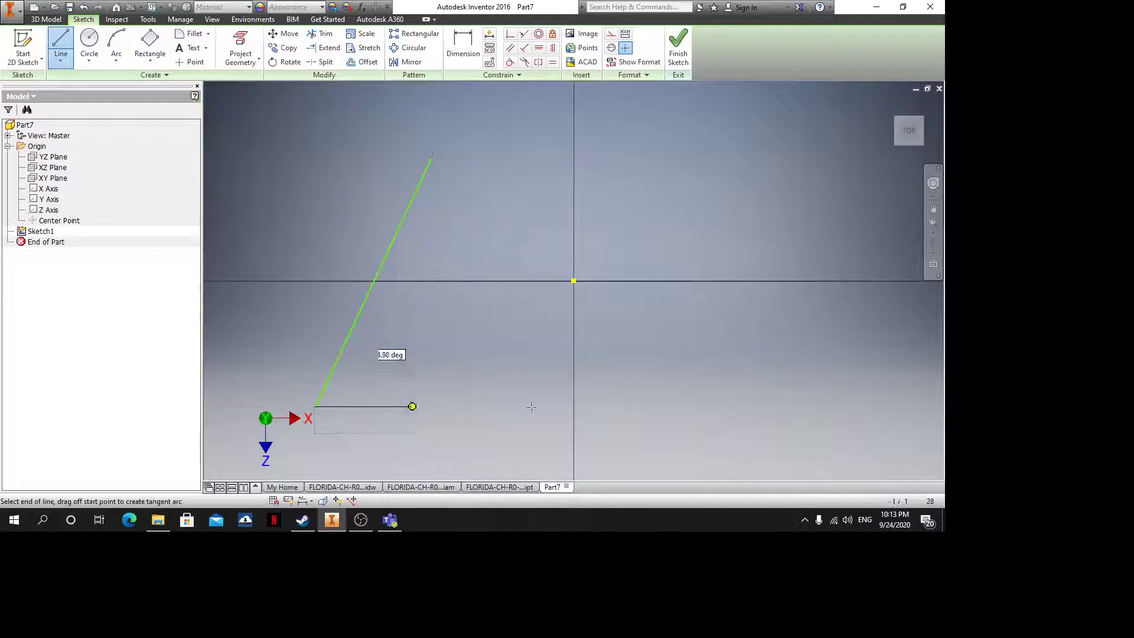
click(843, 406)
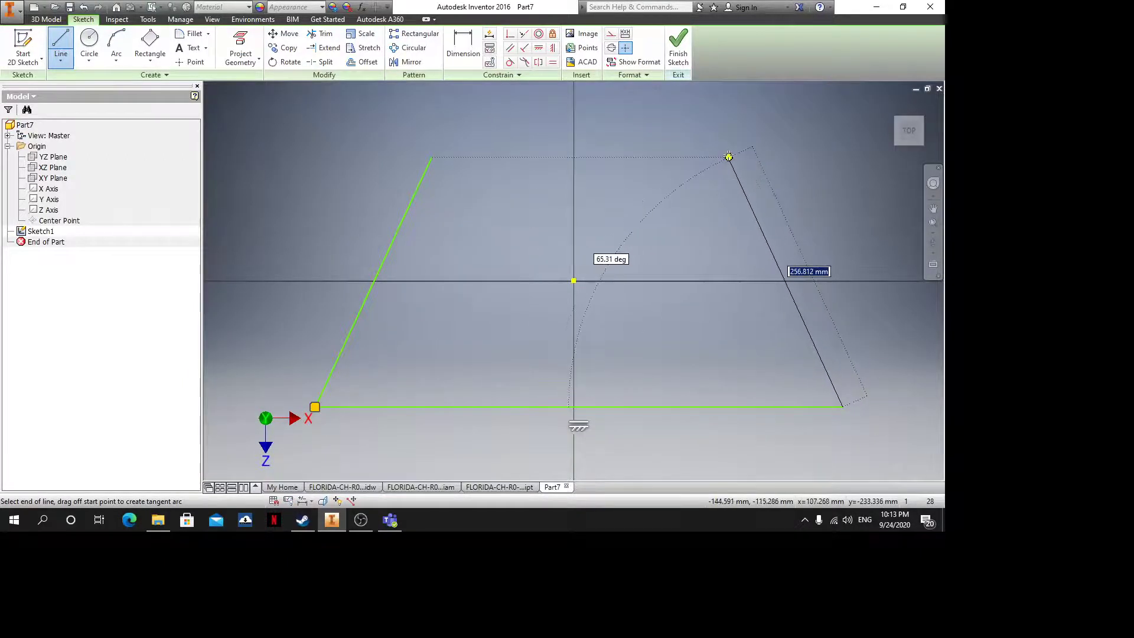
click(729, 157)
click(431, 157)
key(Escape)
Align the midpoint of the trapezoid's shorter edge with the sketch origin using a vertical constraint
scroll(520, 174, up, 5)
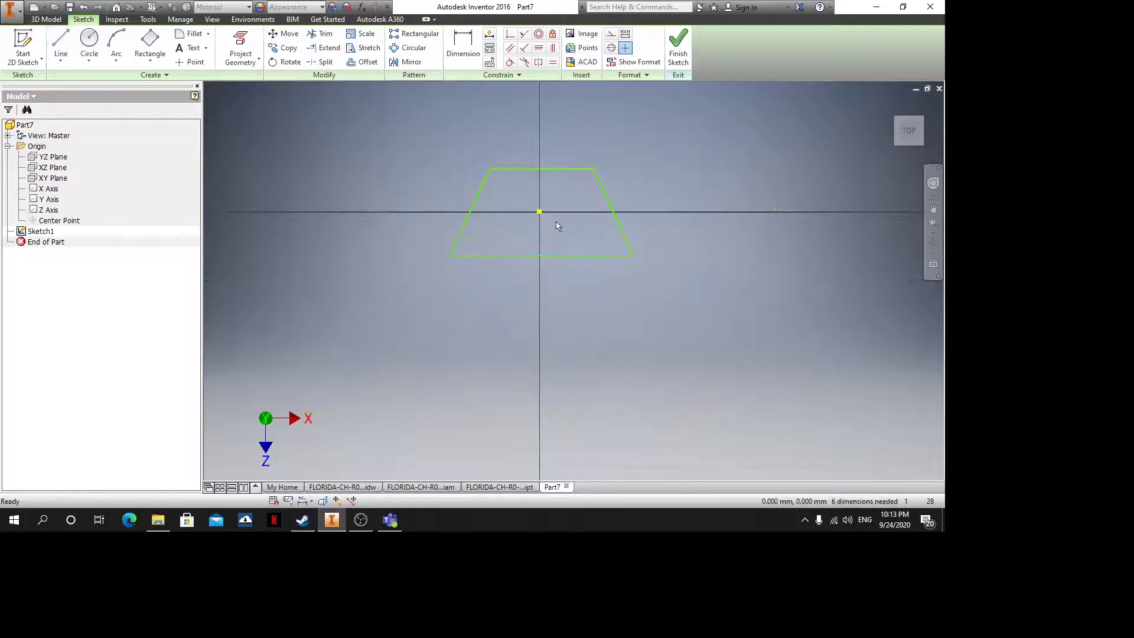
middle_drag(542, 233, 554, 295)
scroll(556, 286, up, 3)
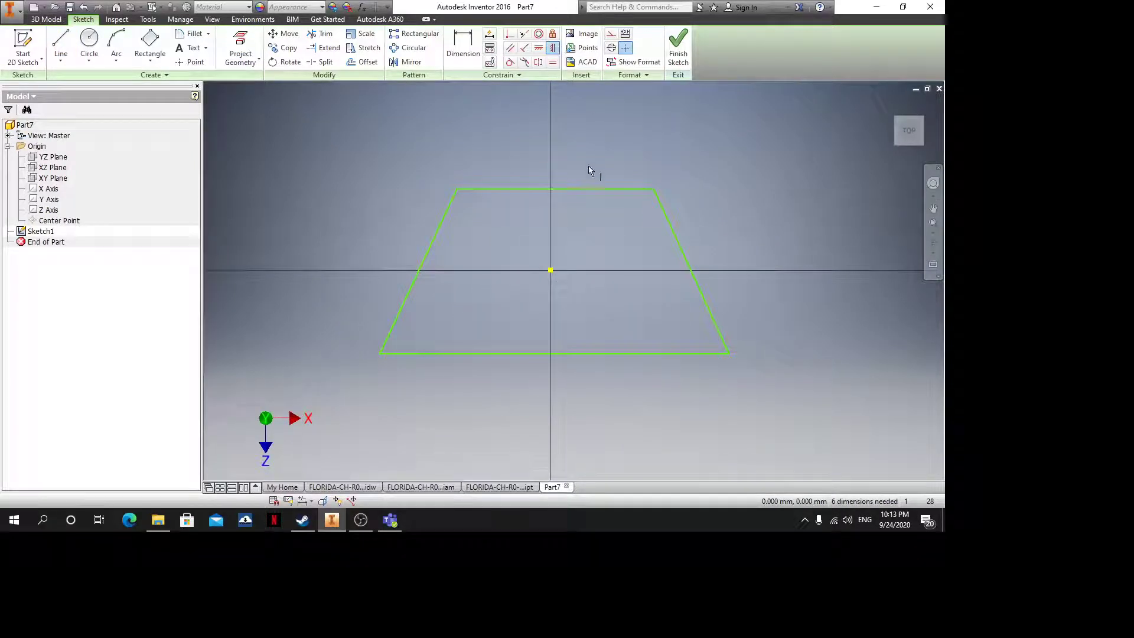
click(549, 272)
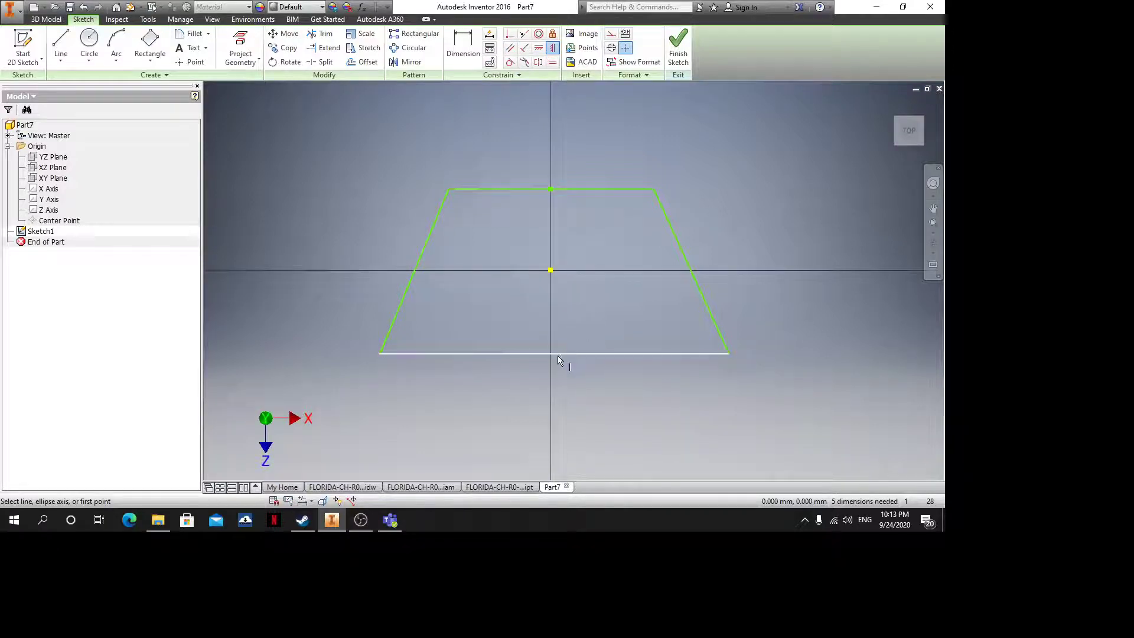
Align the midpoint of the trapezoid's longer edge vertically with the origin and set the distance between the parallel edges to 430 mm
click(557, 355)
click(550, 271)
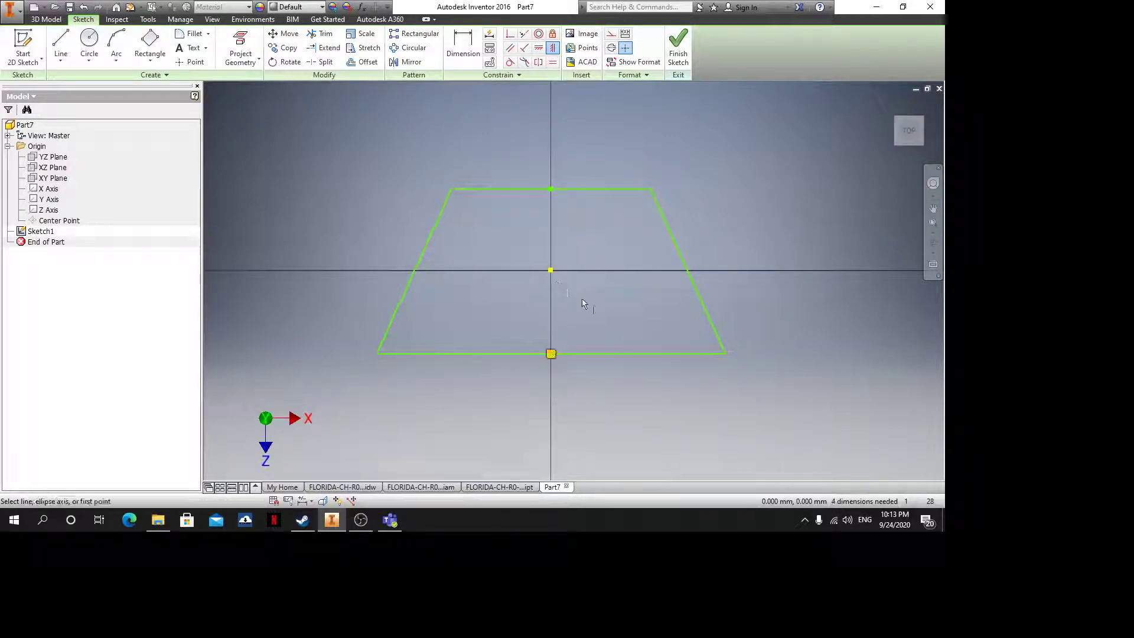
scroll(611, 320, down, 3)
scroll(581, 236, up, 3)
click(467, 50)
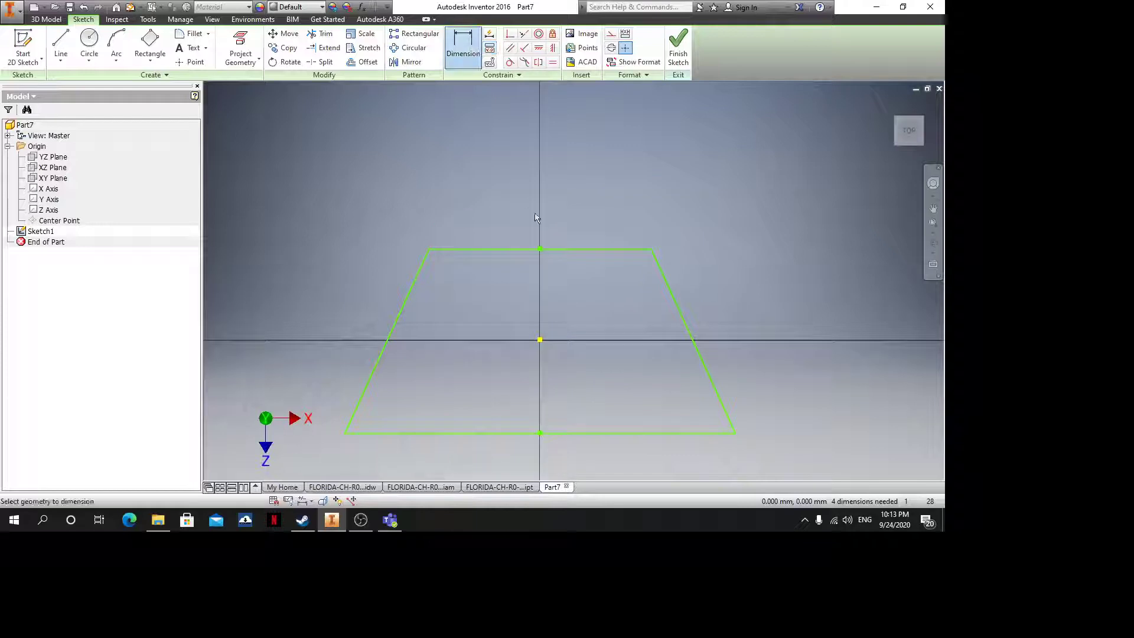
click(560, 249)
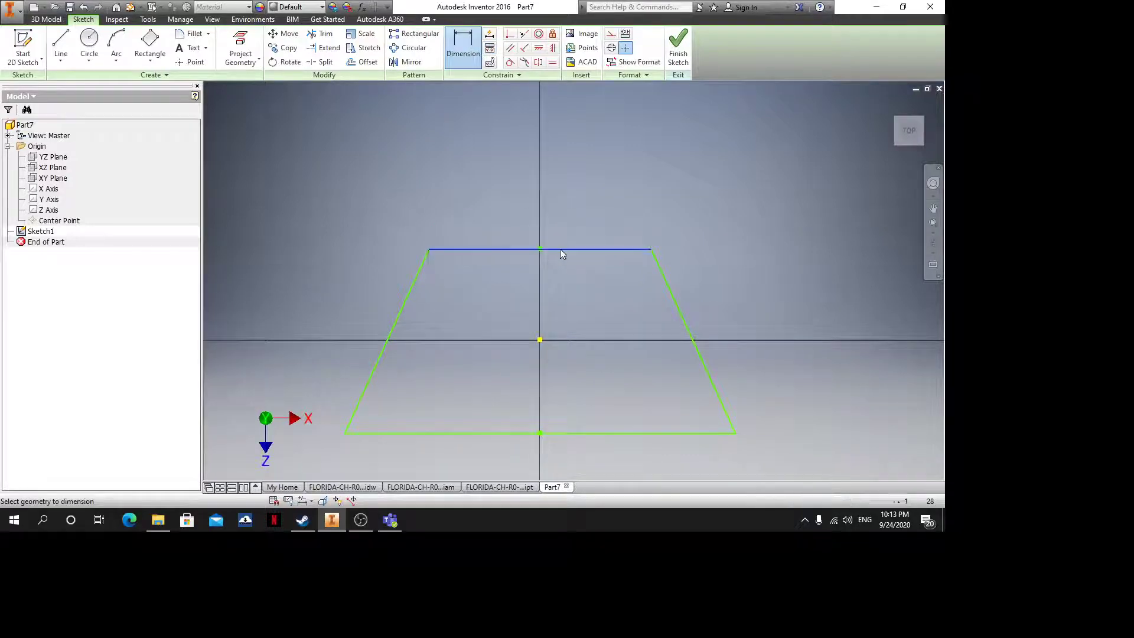
click(587, 433)
click(767, 362)
text(430)
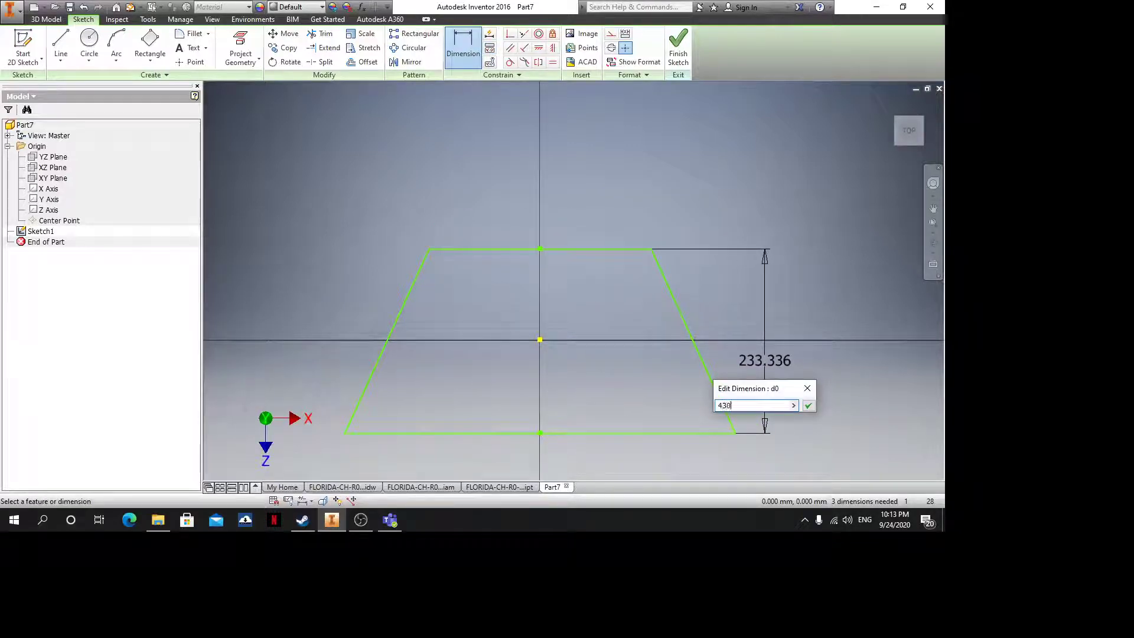
key(Return)
Examine the front edge's width dimension and rounded corner in the FLORIDA seat base's Sketch1
scroll(765, 312, down, 4)
click(499, 487)
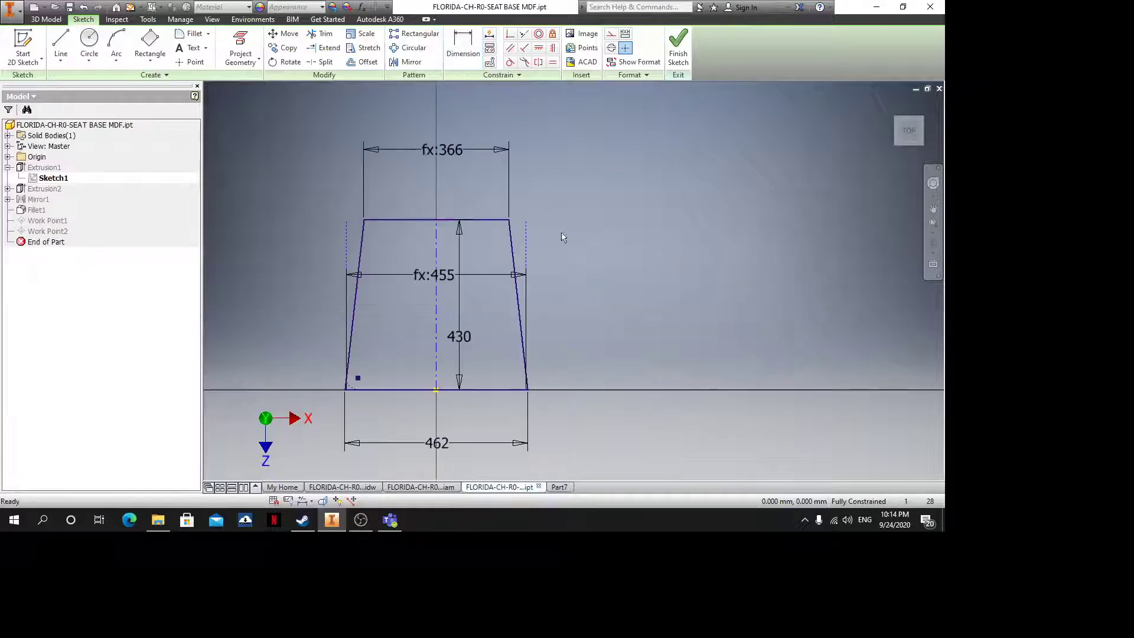
middle_drag(455, 420, 493, 323)
scroll(432, 314, up, 3)
scroll(349, 284, up, 3)
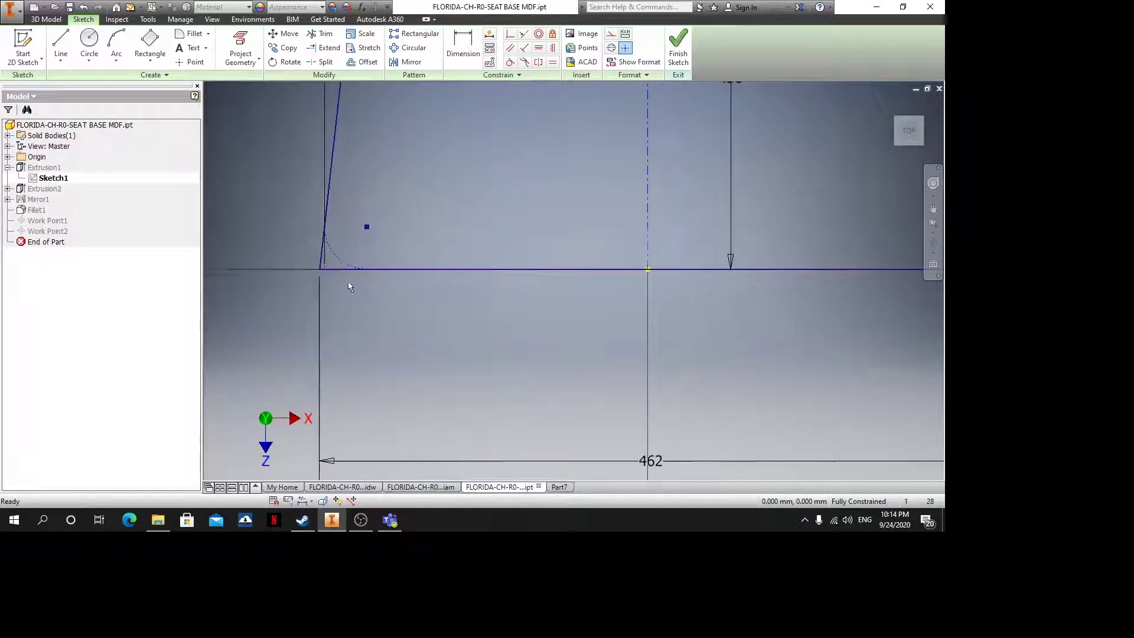
scroll(338, 286, down, 2)
middle_drag(479, 402, 471, 372)
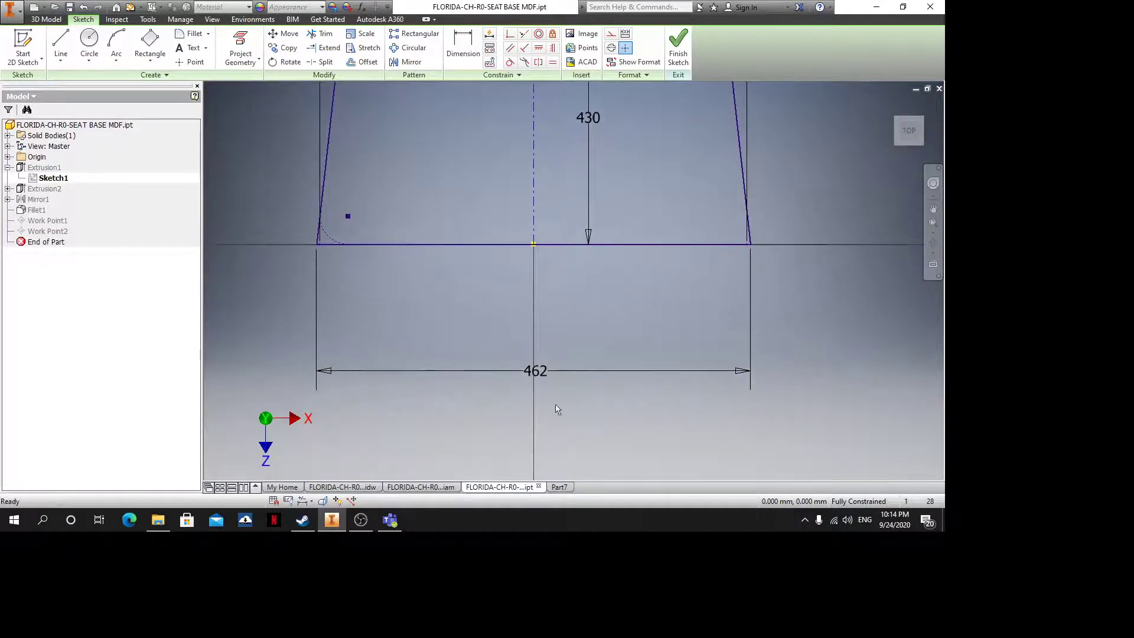
Return to the new part and set the width of the trapezoid's longer front edge to 462 mm
click(558, 487)
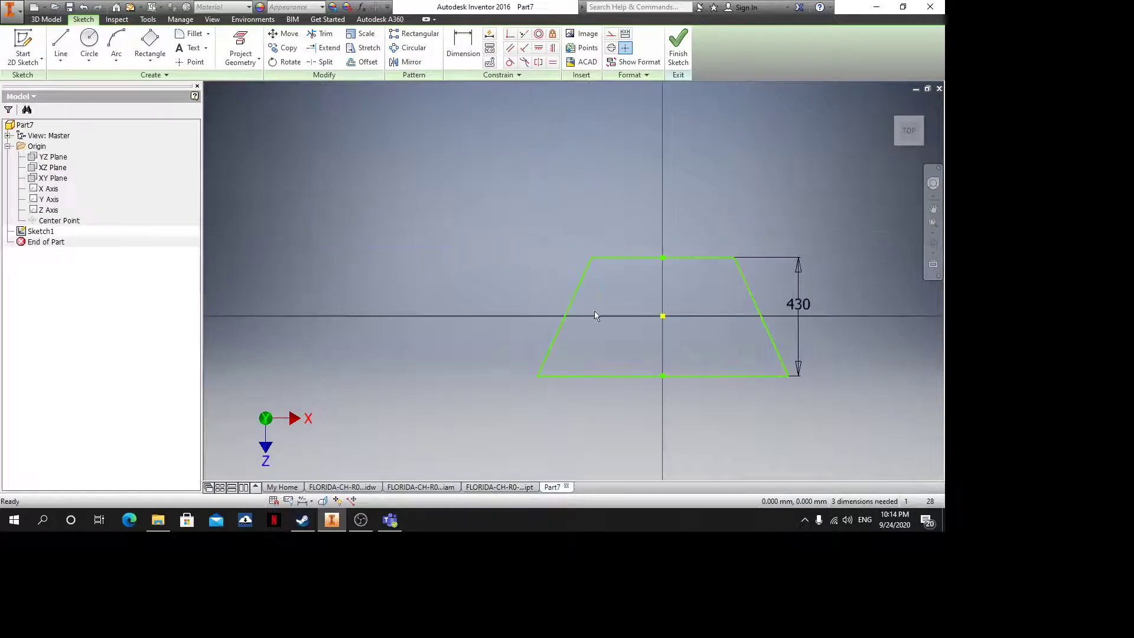
key(d)
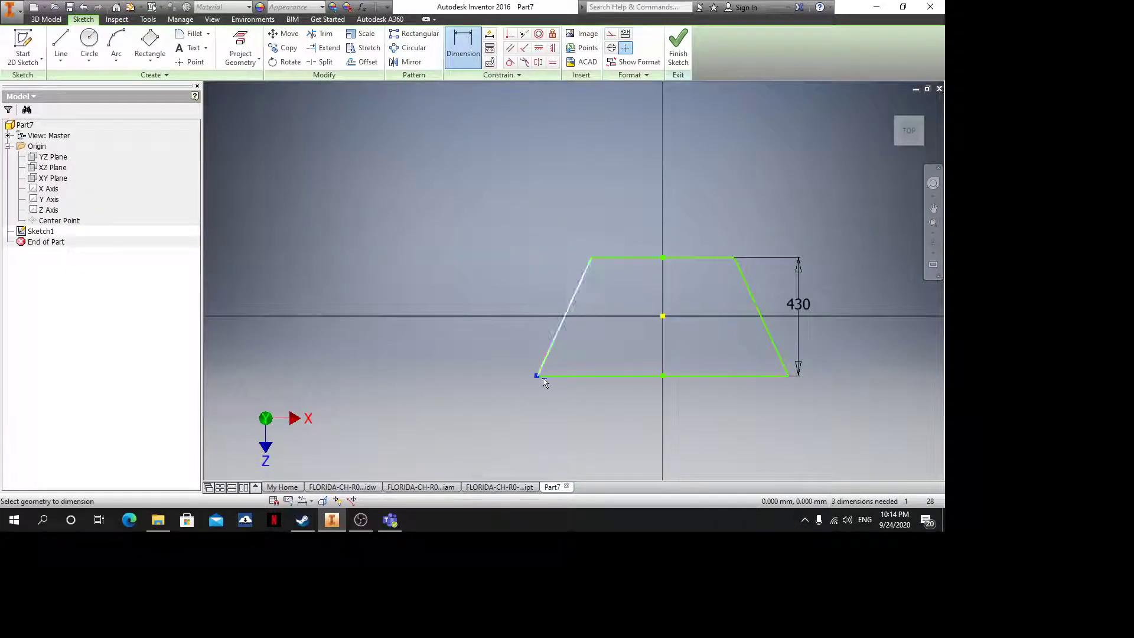
click(787, 376)
click(685, 416)
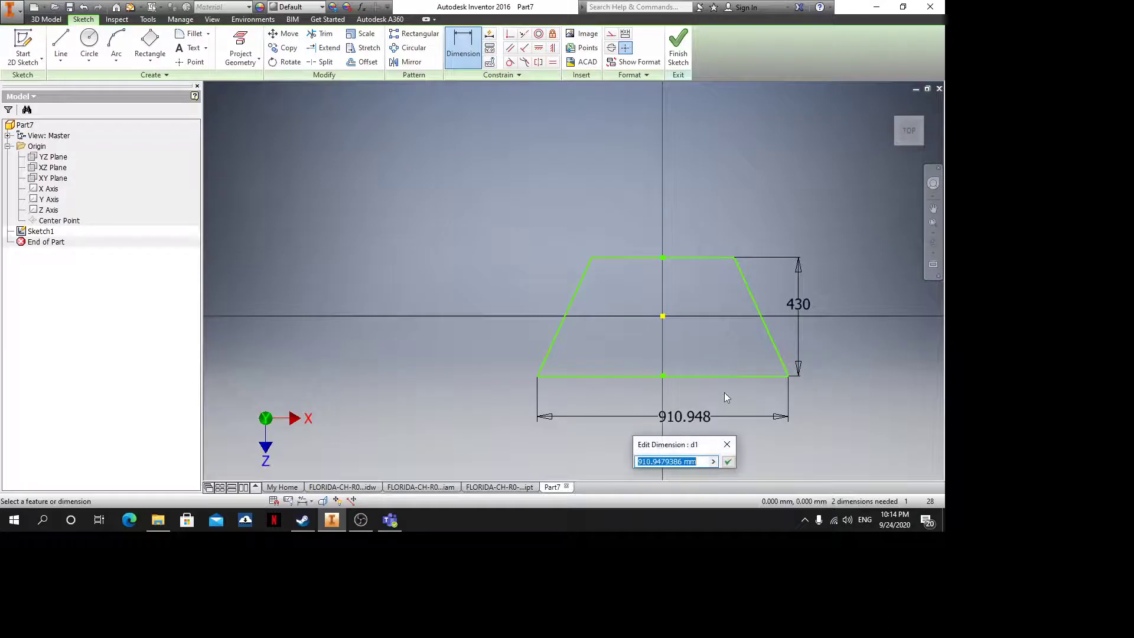
text(462)
key(Return)
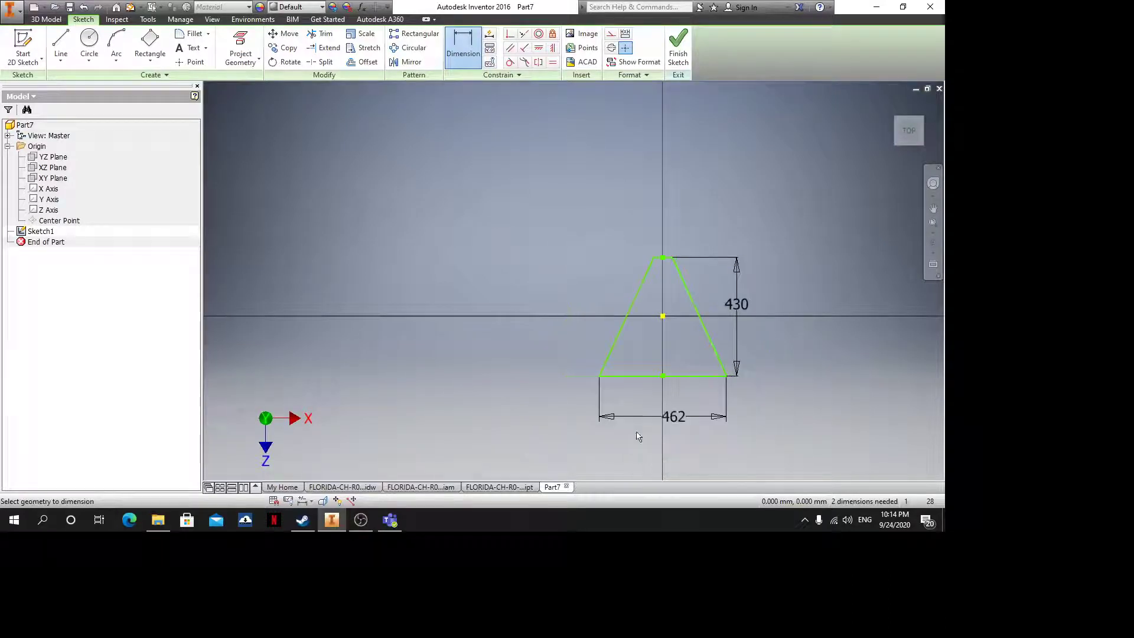
Inspect the formula behind the back edge's width dimension in the FLORIDA seat base sketch, leaving it unedited
click(498, 486)
scroll(485, 317, up, 5)
scroll(482, 216, down, 4)
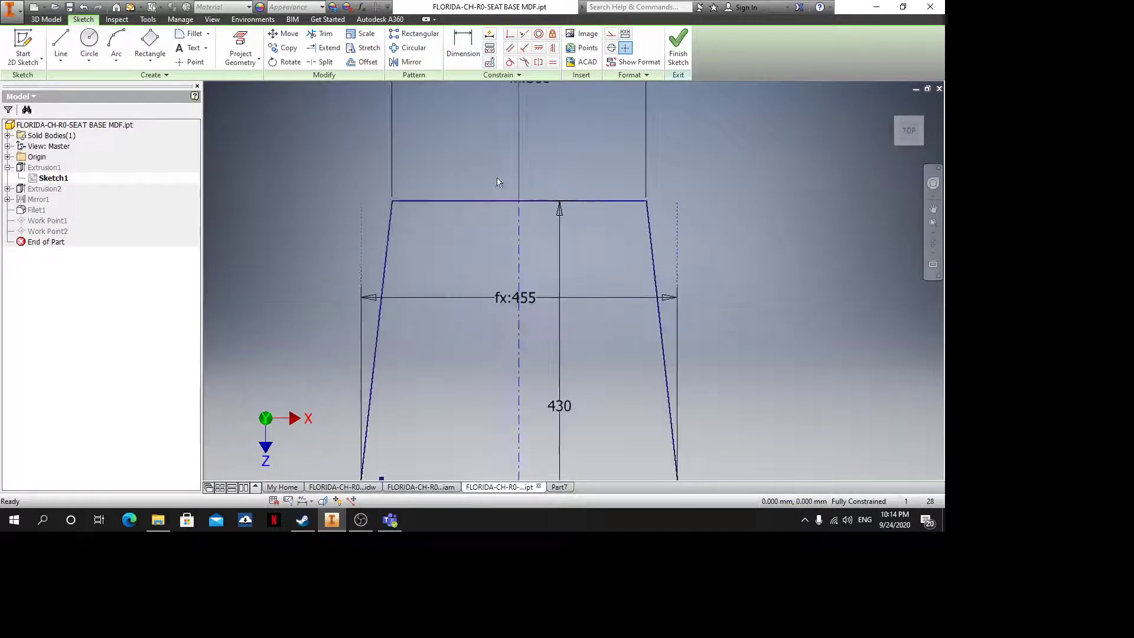
scroll(499, 188, up, 2)
double_click(522, 121)
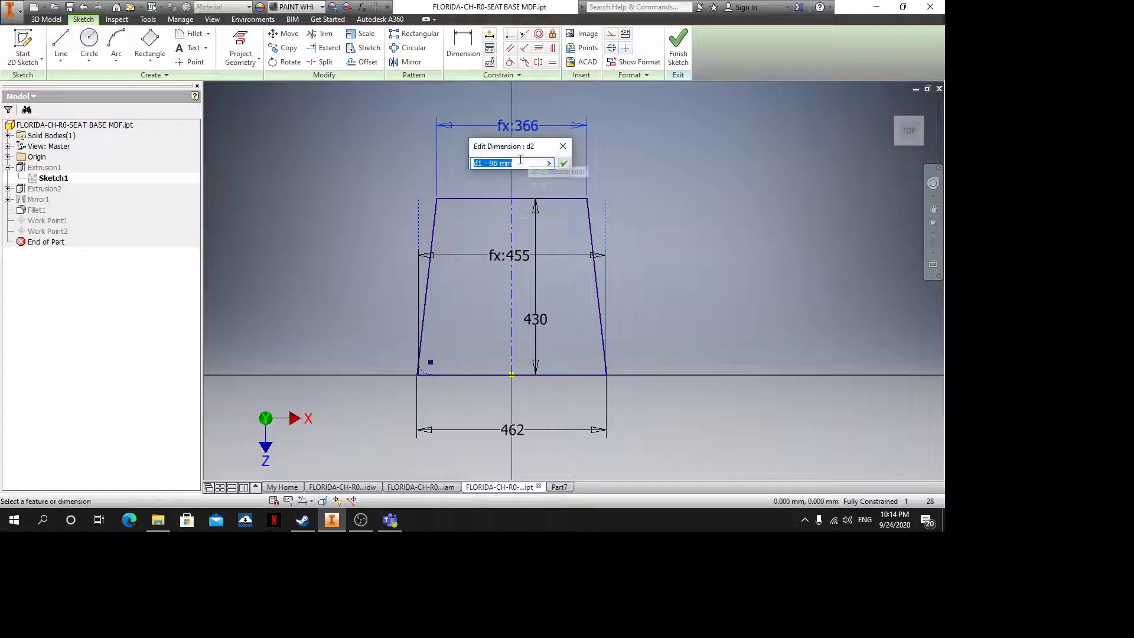
key(Escape)
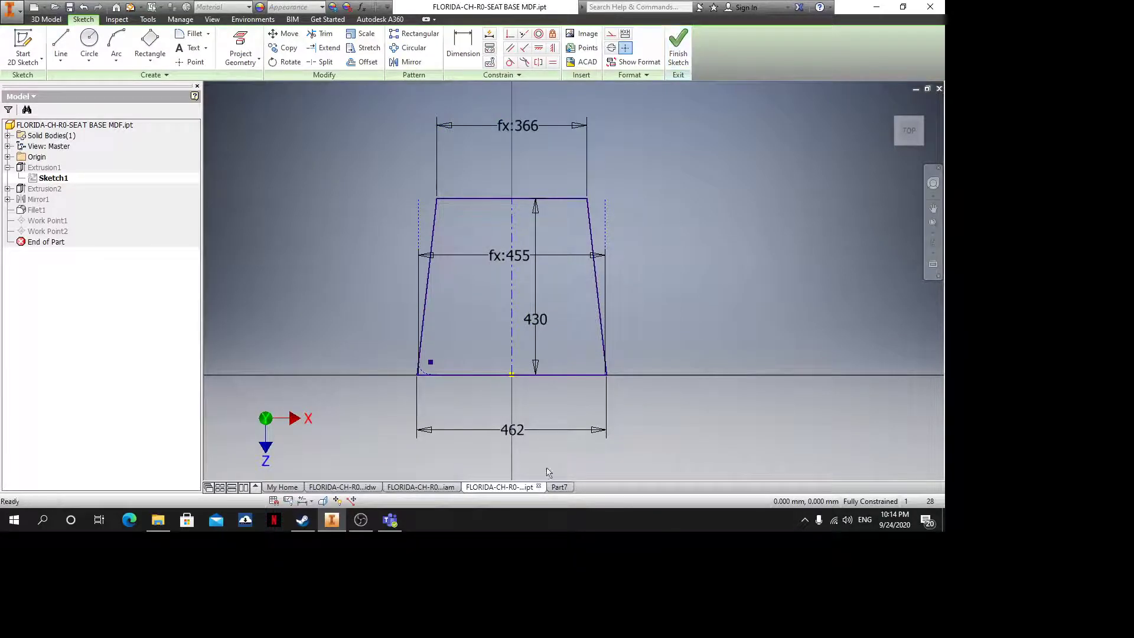
In the new part, set the back edge's width to the front width d1 minus 96 mm and place its dimension text above the edge
click(557, 487)
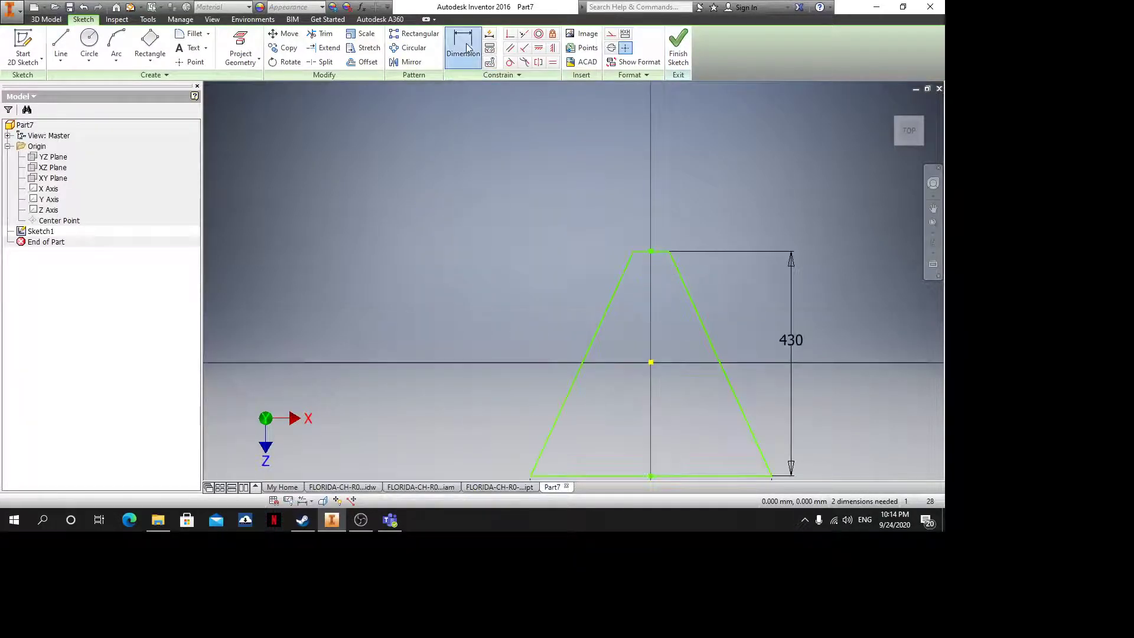
scroll(665, 191, up, 3)
click(750, 189)
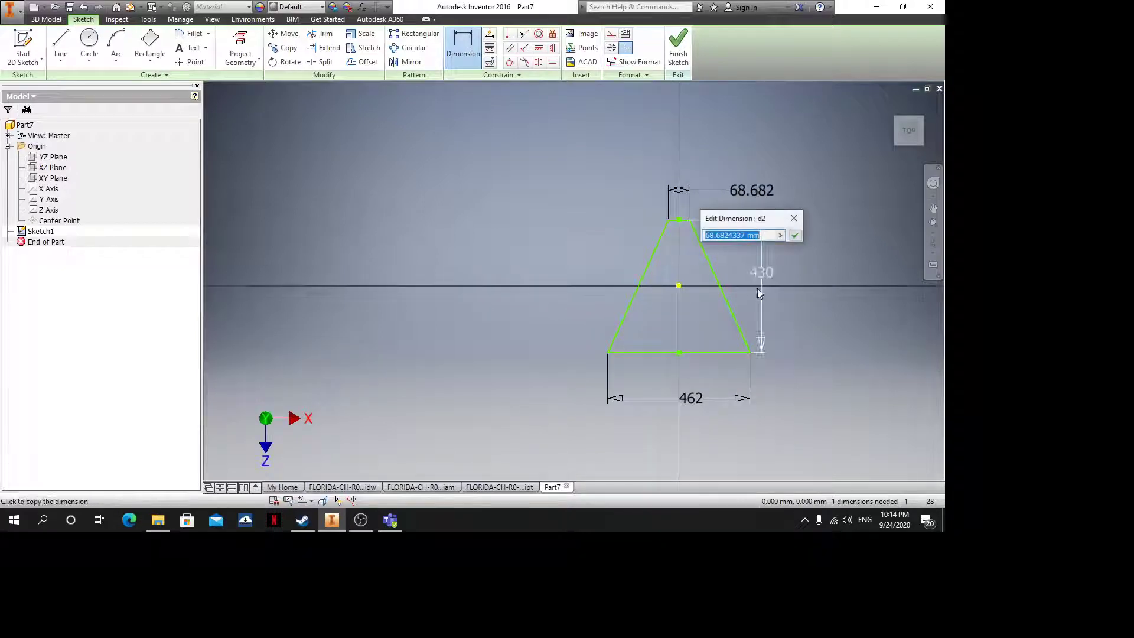
click(690, 398)
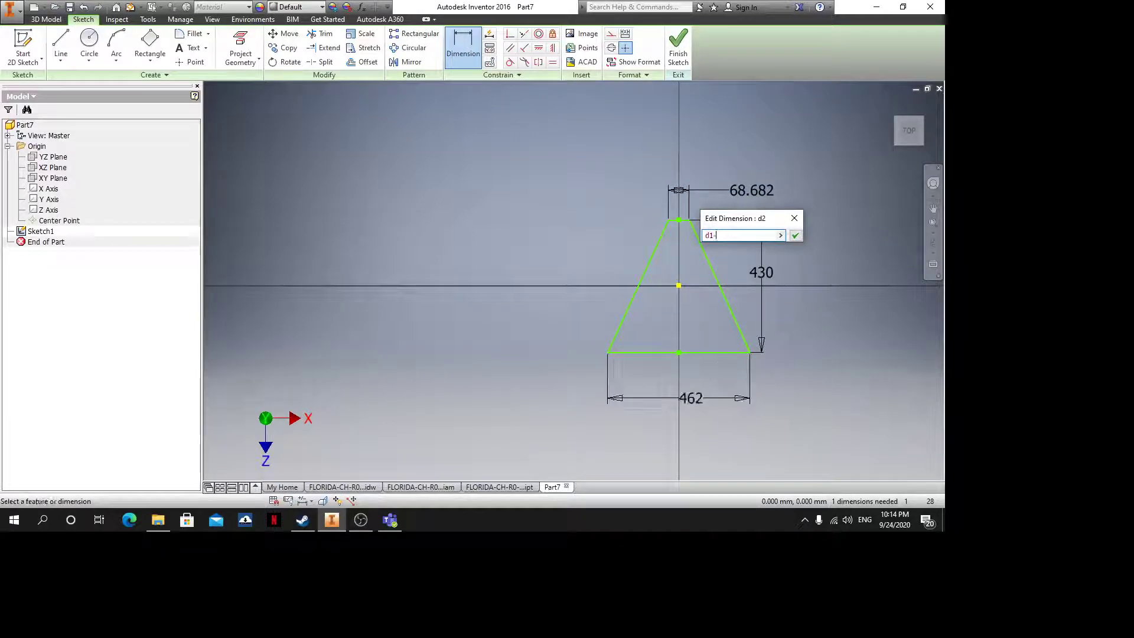
key(Return)
scroll(742, 328, up, 5)
scroll(767, 271, down, 3)
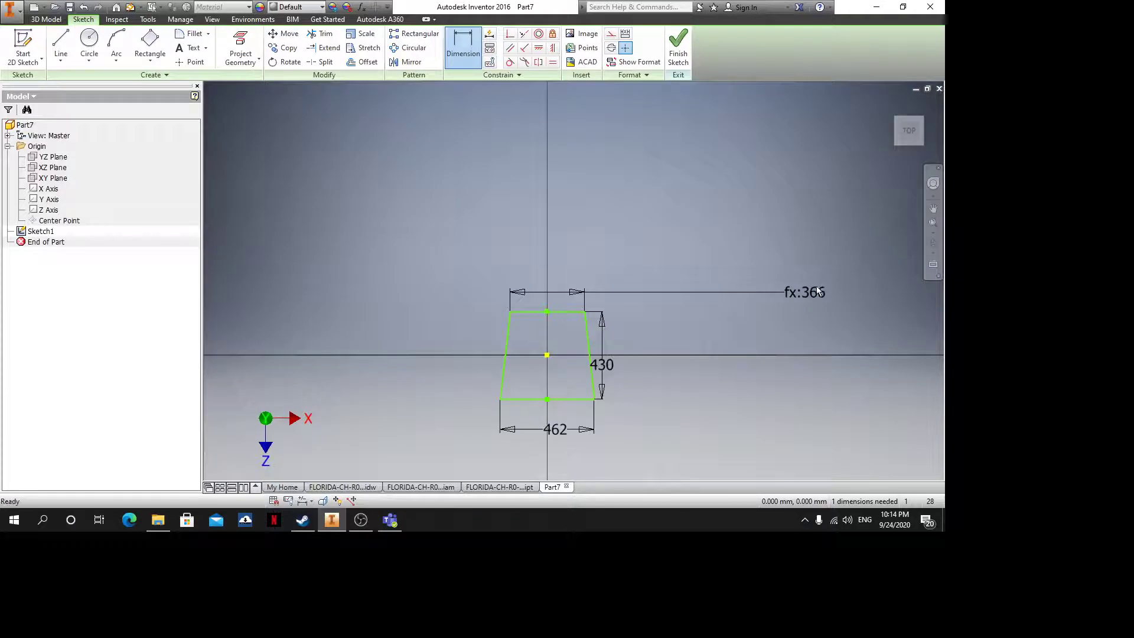
key(Escape)
drag(790, 293, 545, 290)
scroll(536, 376, down, 4)
middle_drag(529, 372, 470, 353)
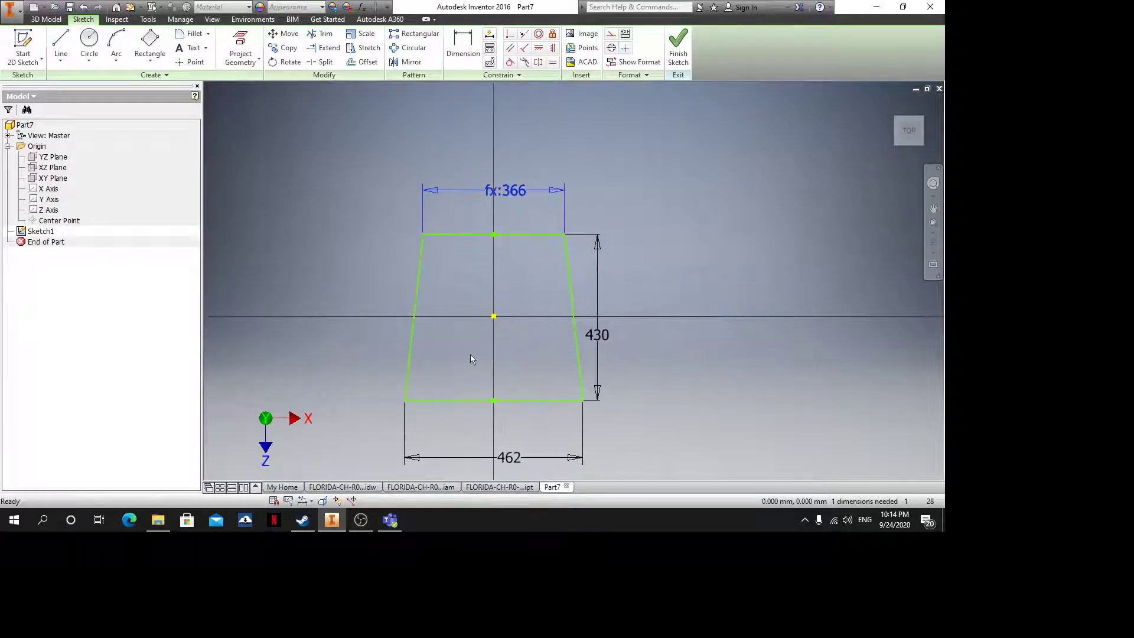
key(Escape)
Try drawing two vertical lines between the trapezoid's parallel edges, one on each side of the centre
click(61, 41)
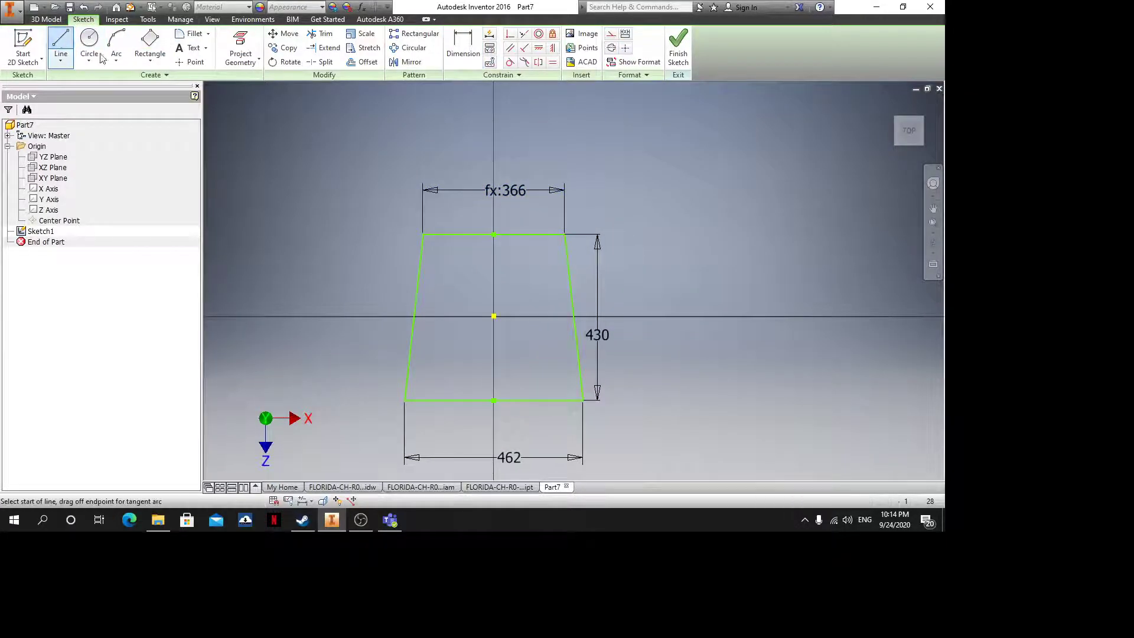
click(422, 400)
key(Escape)
key(l)
click(444, 400)
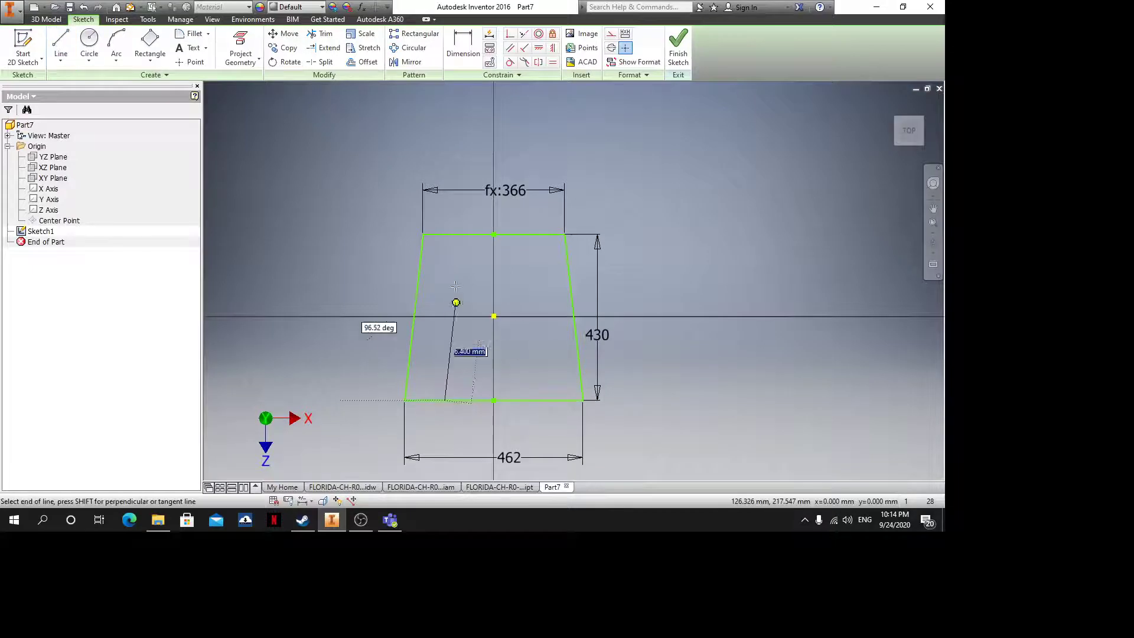
click(446, 234)
key(Escape)
click(545, 400)
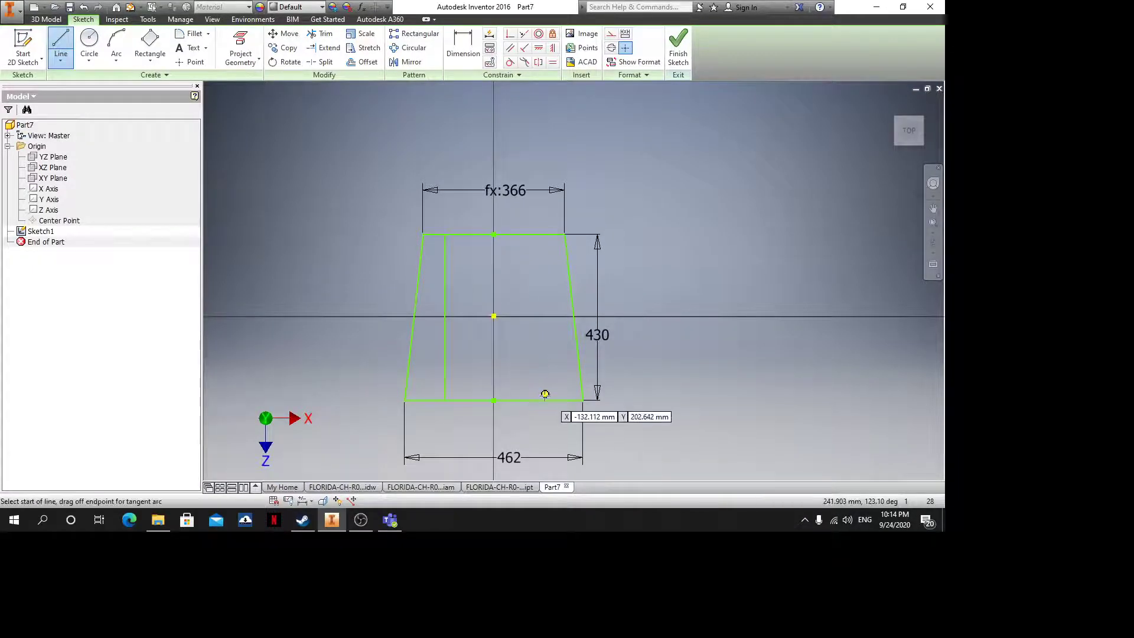
click(544, 234)
key(Escape)
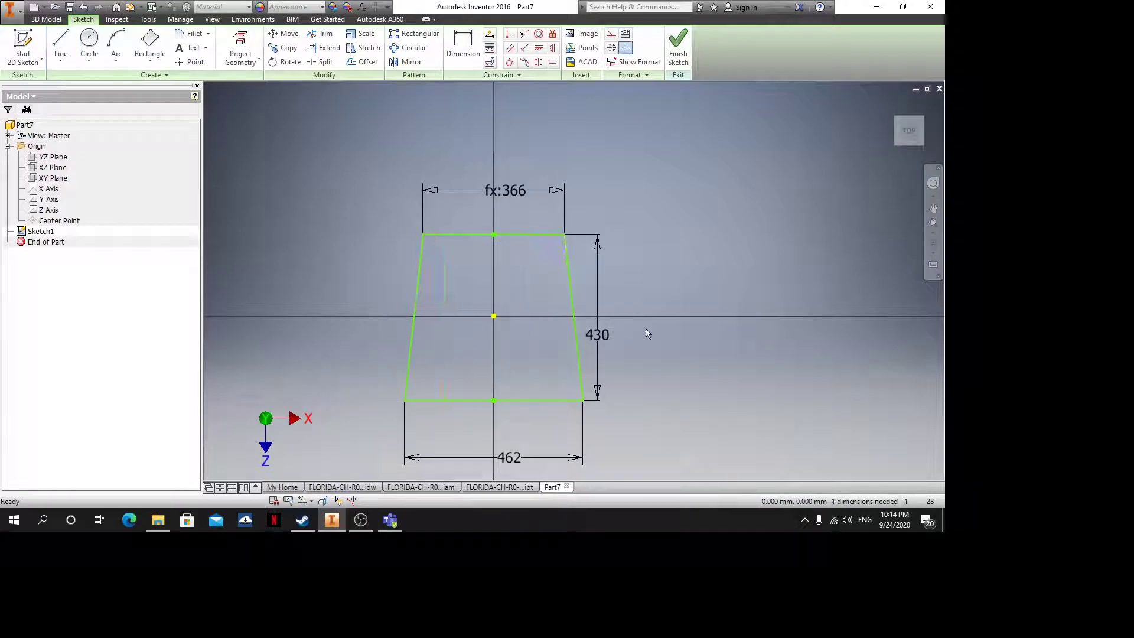
Dimension the front edge's distance from the origin as half of the 430 mm depth, giving 215 mm
middle_drag(528, 365, 530, 330)
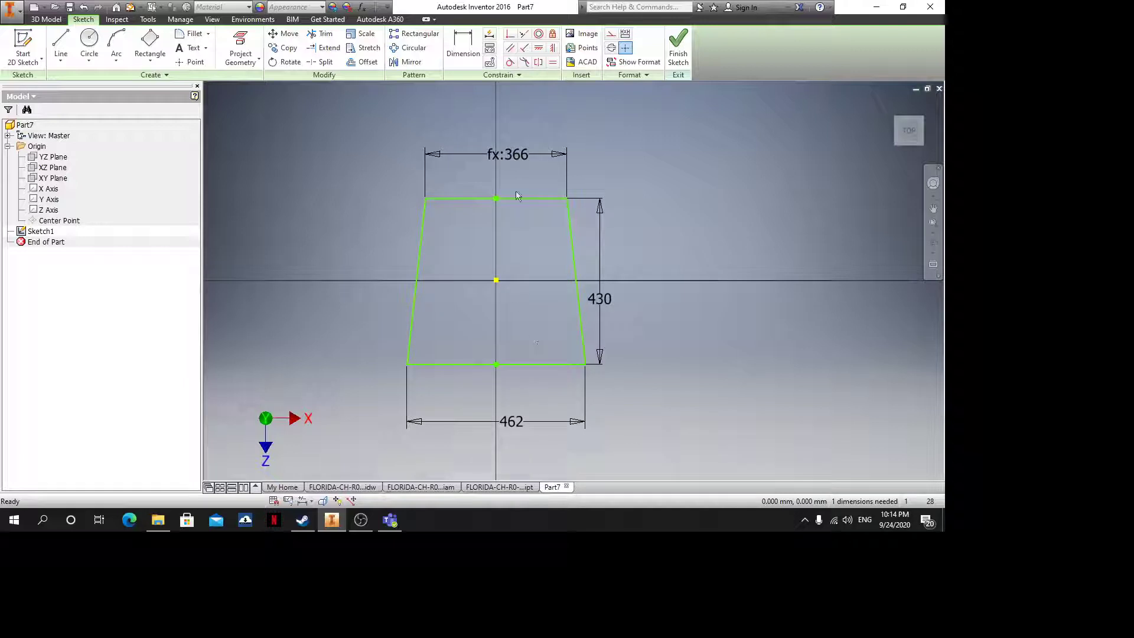
drag(549, 198, 544, 232)
click(465, 53)
click(529, 400)
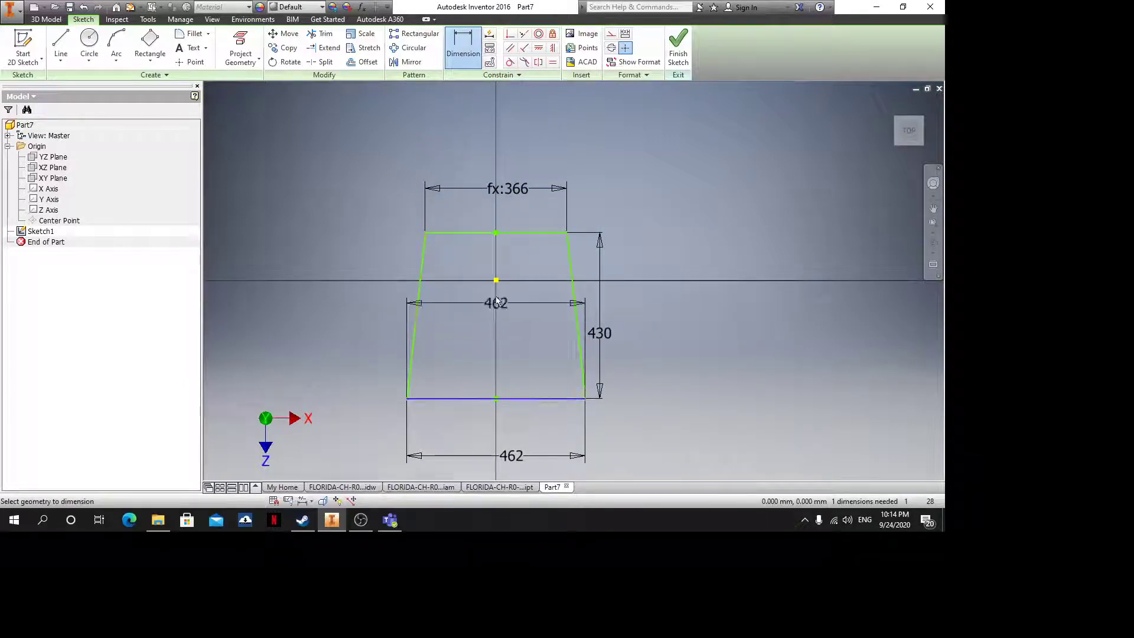
click(496, 280)
click(533, 319)
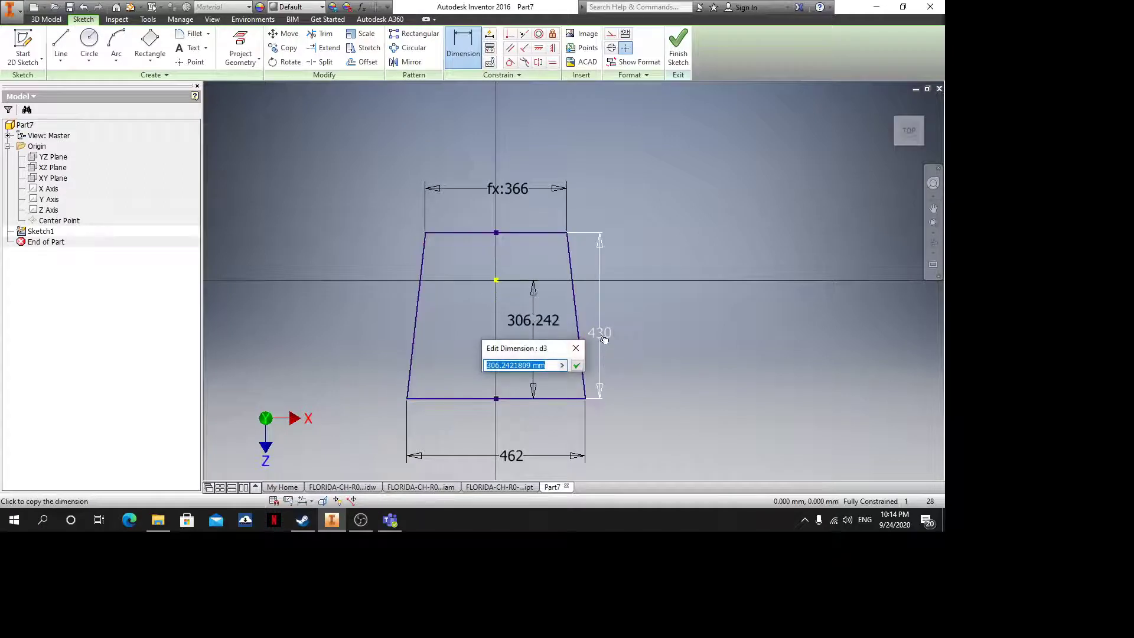
click(606, 336)
key(Return)
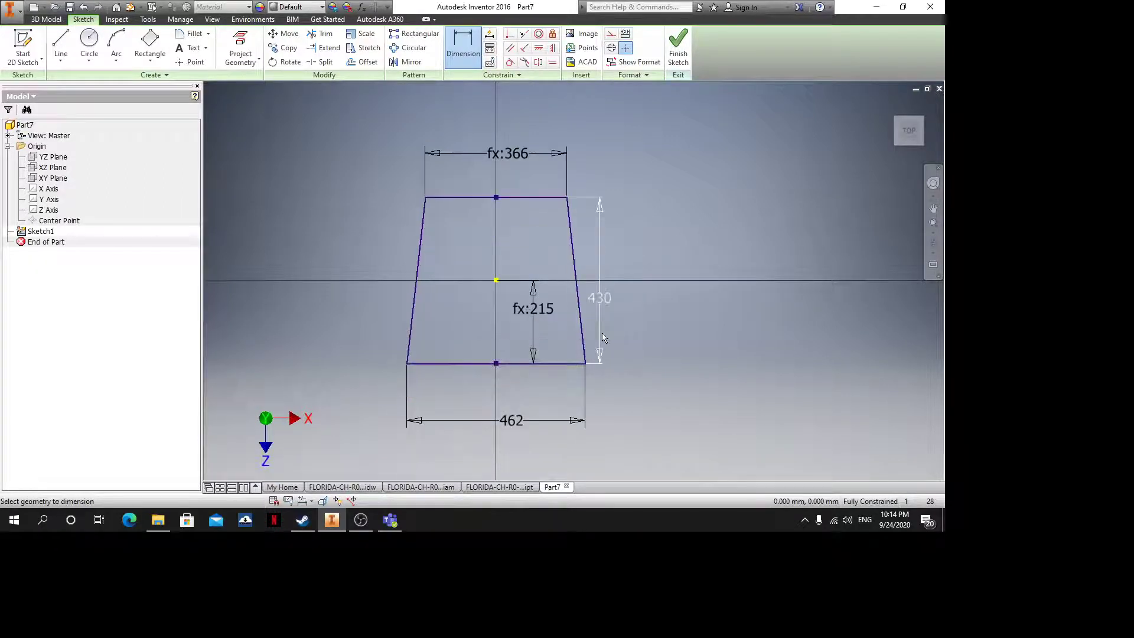
key(Escape)
Finish the sketch and extrude the trapezoid 18 mm symmetrically about the sketch plane
key(F5)
click(686, 56)
scroll(650, 230, down, 5)
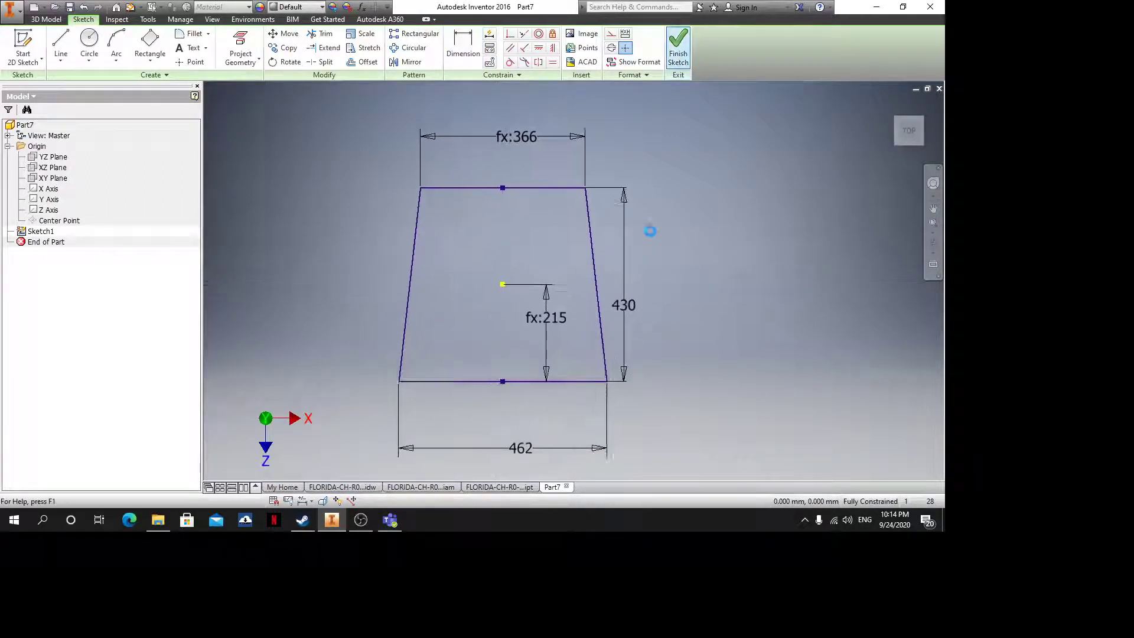
scroll(600, 301, up, 3)
shift+middle_drag(534, 337, 575, 253)
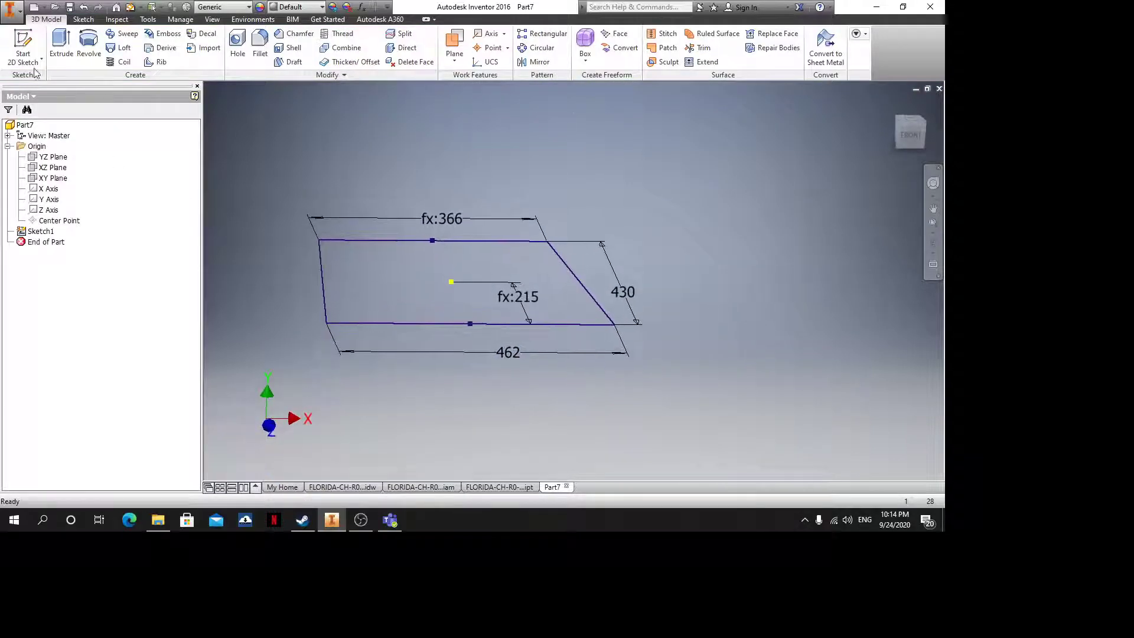
key(e)
click(356, 173)
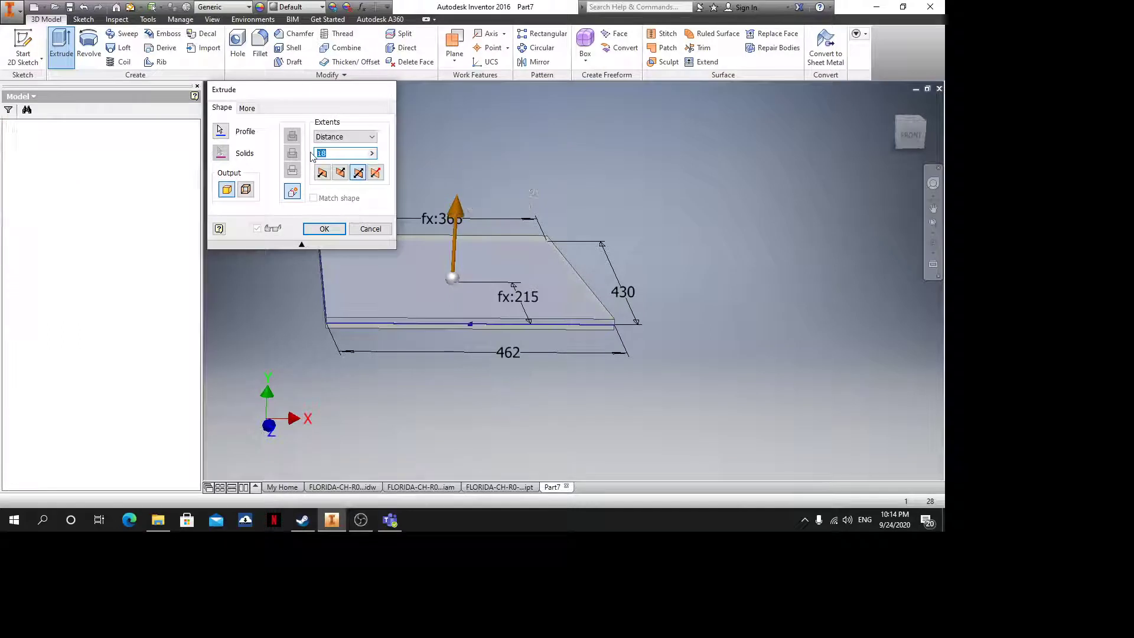
key(Return)
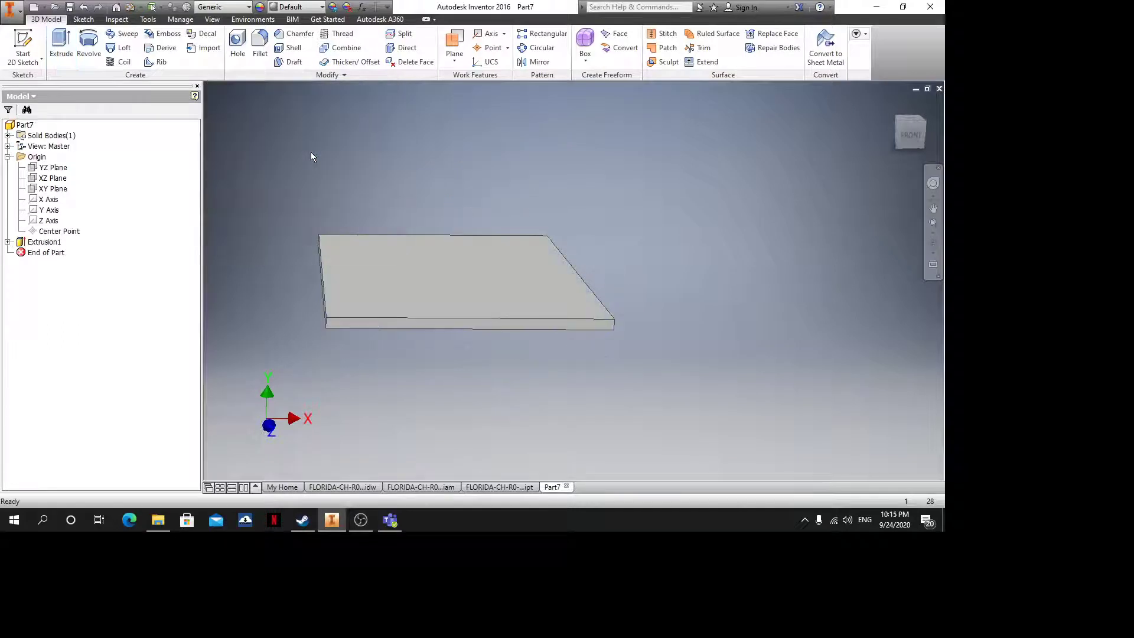
In the FLORIDA seat base, leave Sketch1, open Extrusion2's Sketch2 and spread out the corner notch dimensions to examine them
click(499, 487)
click(677, 56)
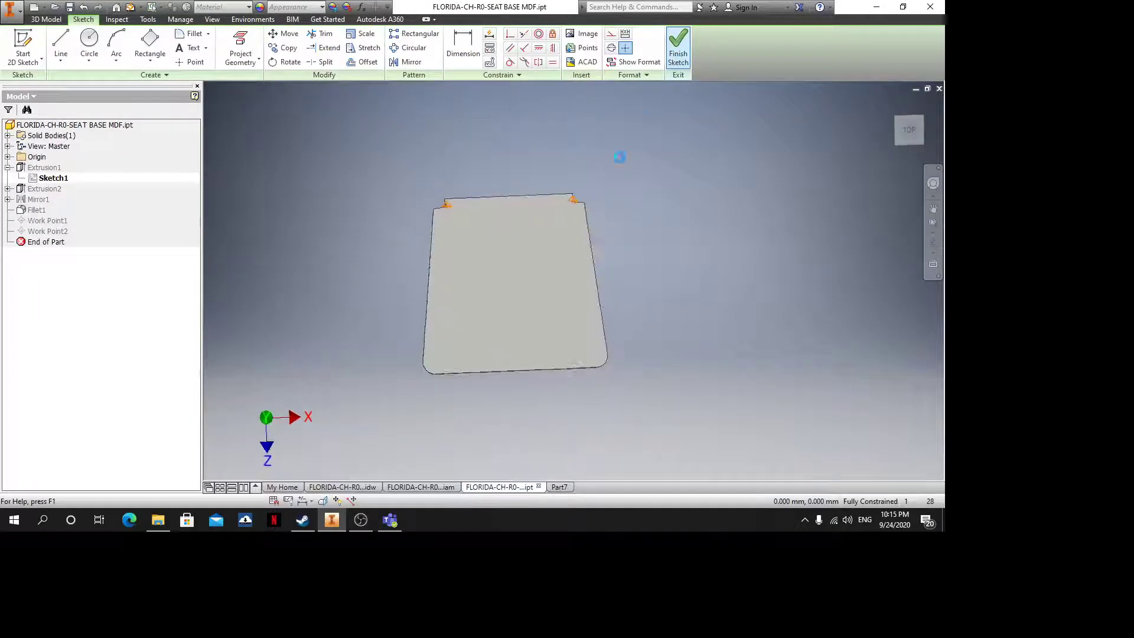
click(8, 189)
double_click(51, 200)
scroll(571, 196, down, 3)
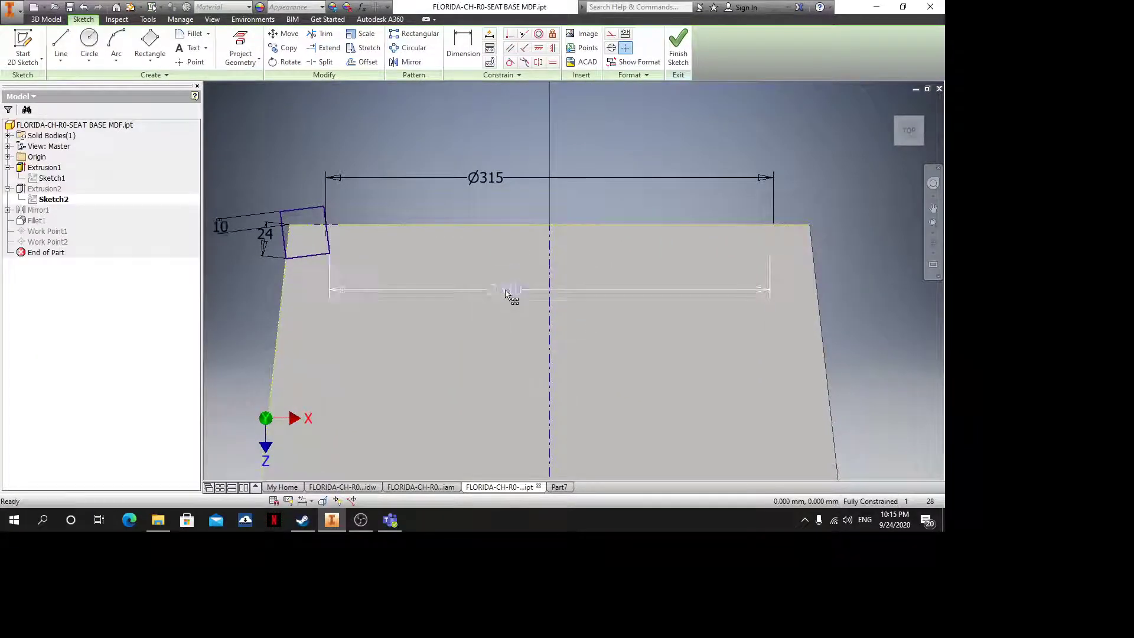
middle_drag(519, 333, 565, 332)
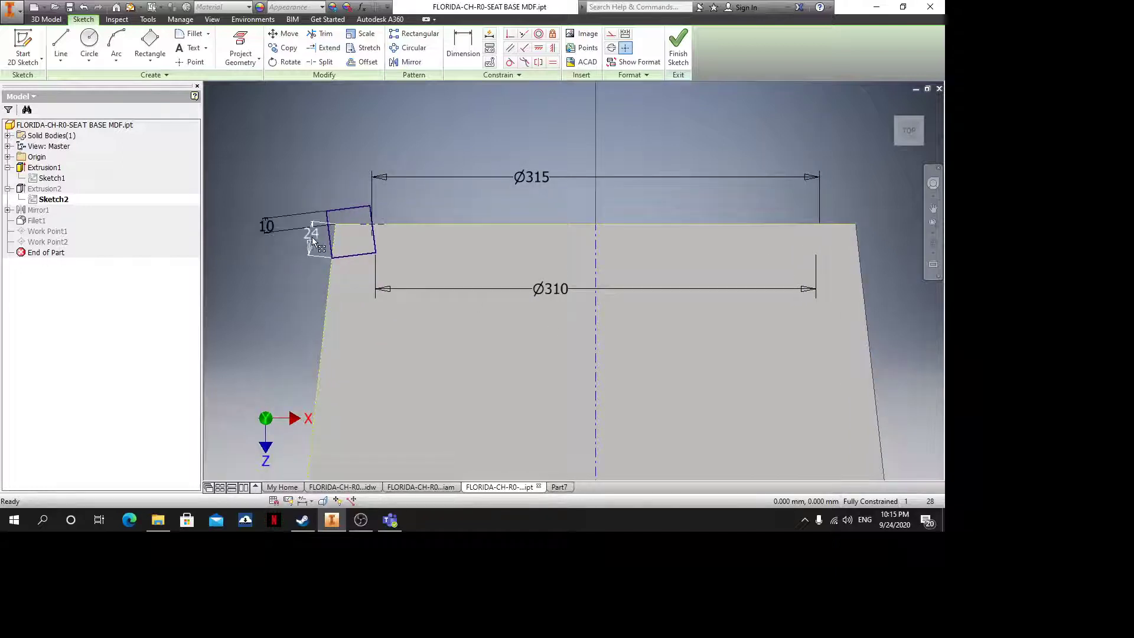
drag(312, 236, 291, 276)
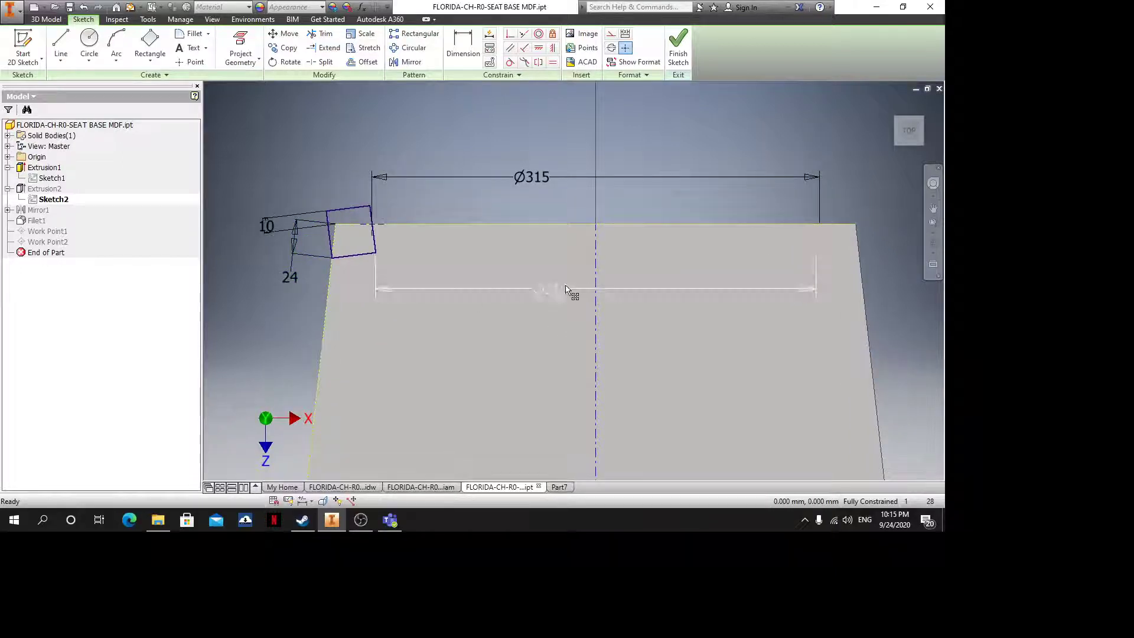
Return to the new AURA part, start a sketch on the plate's top face and hide its solid body
click(555, 487)
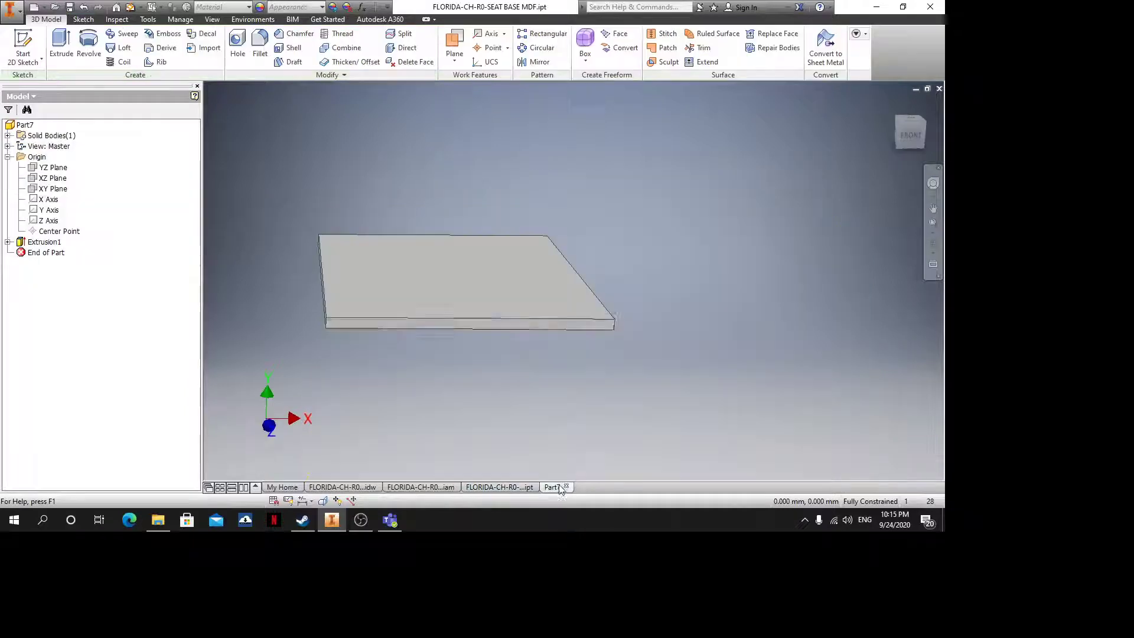
double_click(542, 275)
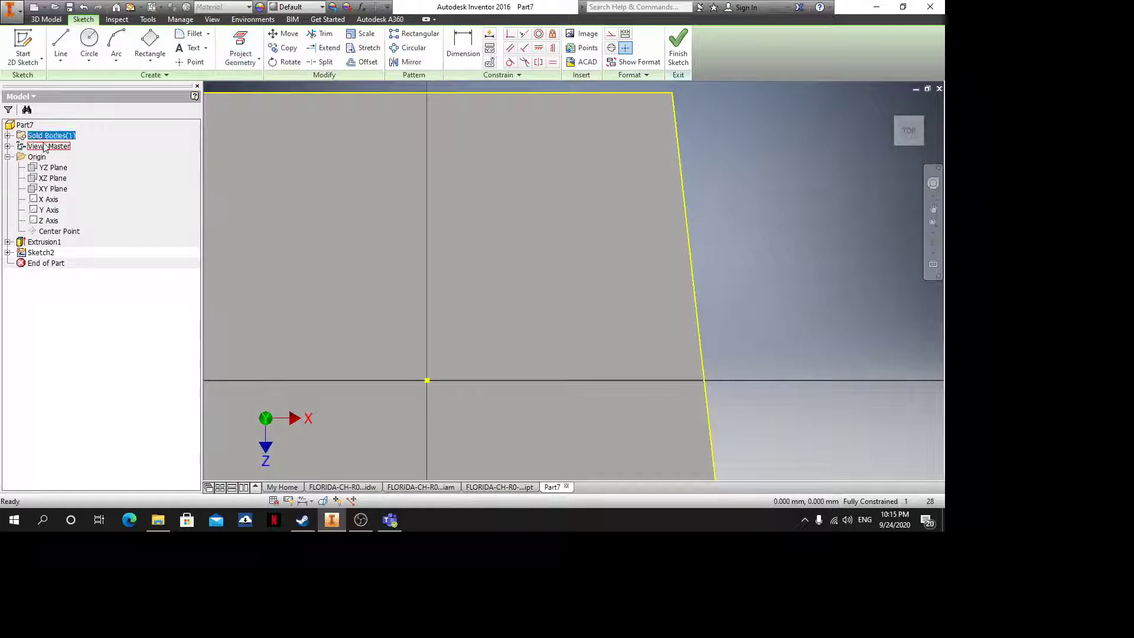
click(8, 136)
right_click(36, 146)
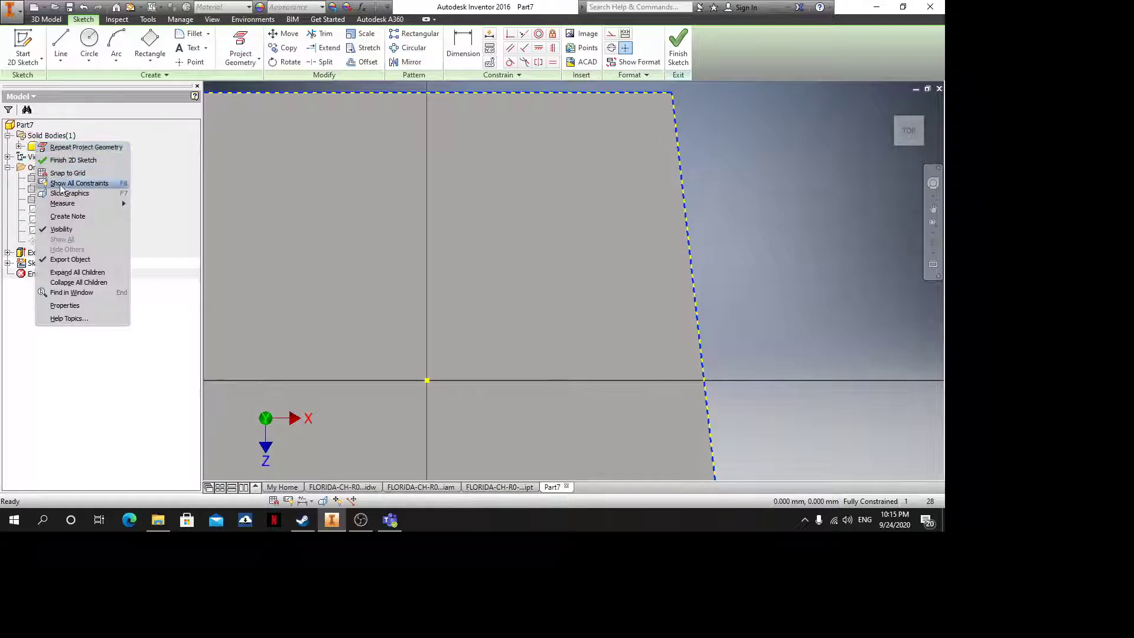
click(59, 229)
Convert all the projected trapezoid edges to construction geometry
drag(639, 415, 246, 110)
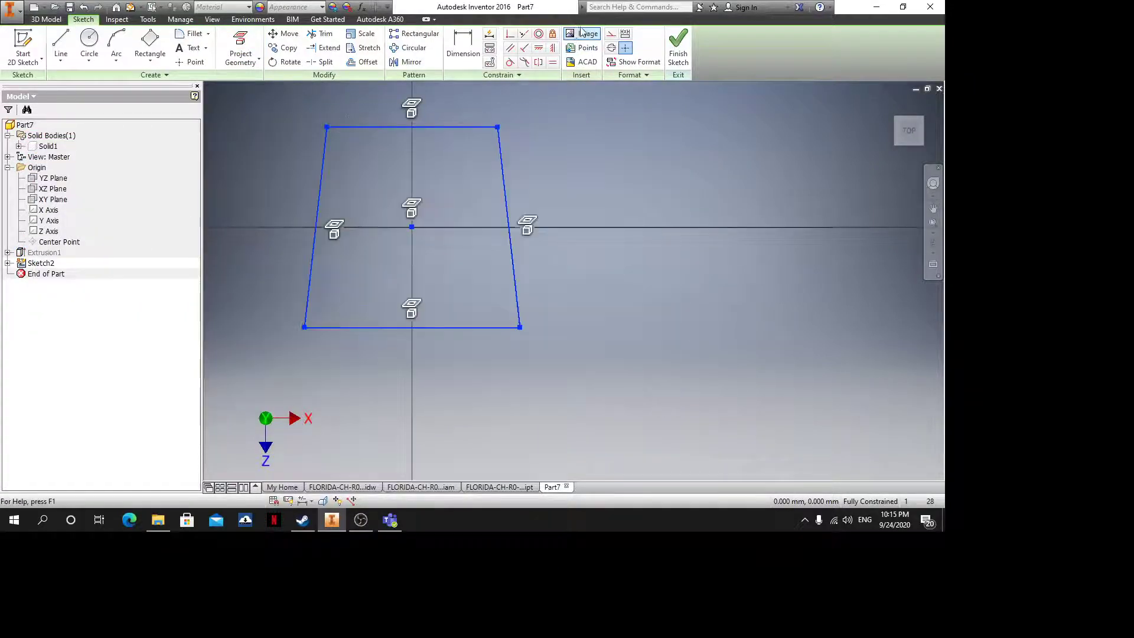
click(612, 37)
scroll(354, 127, down, 6)
scroll(357, 105, up, 5)
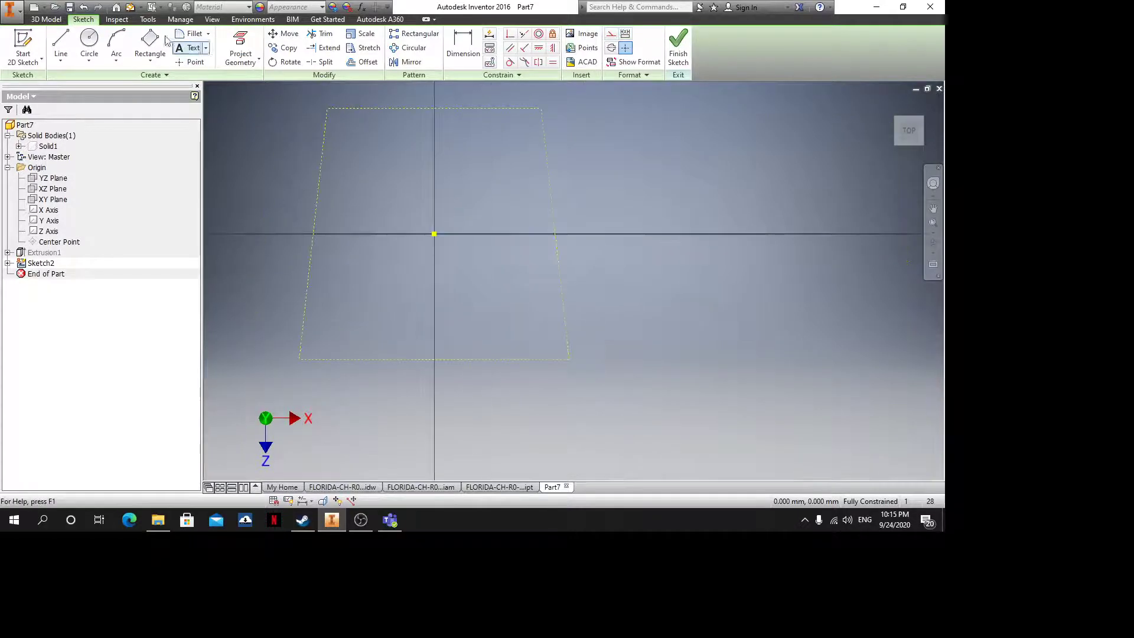
Sketch a vertical line from the origin up to the trapezoid's back edge and format it as a centreline
click(68, 45)
click(61, 45)
click(434, 234)
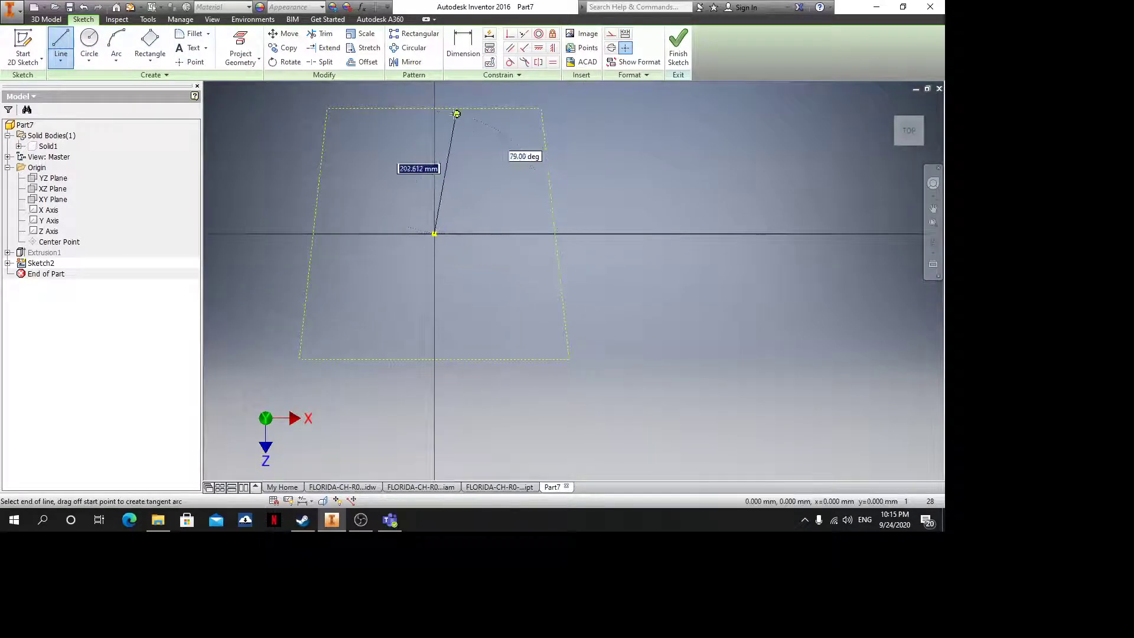
click(434, 107)
key(Escape)
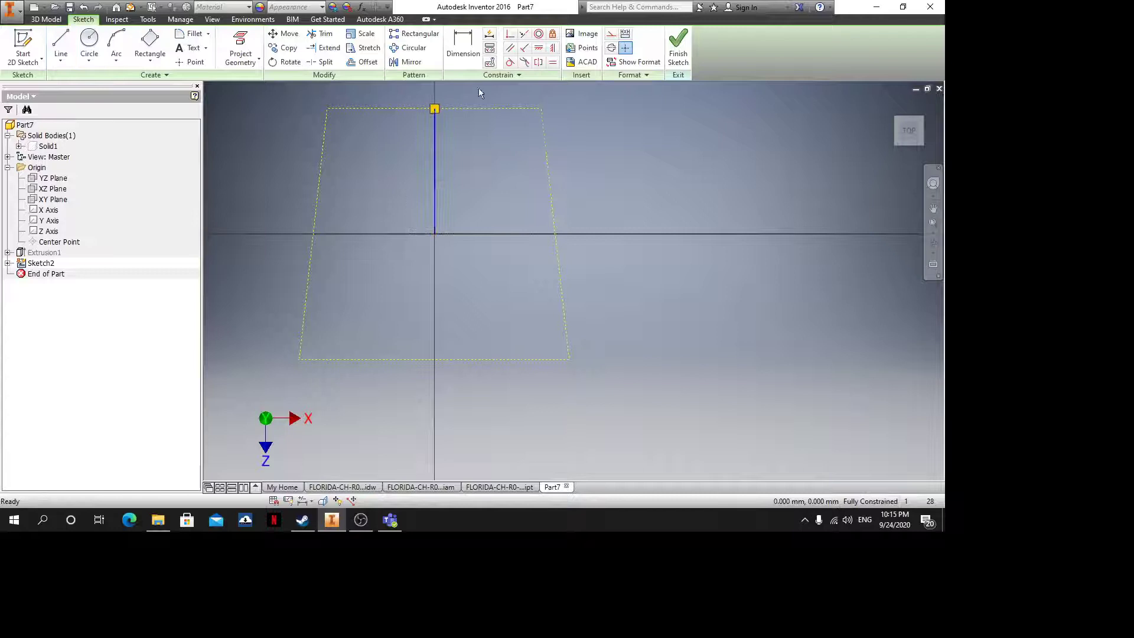
click(611, 48)
scroll(335, 125, up, 3)
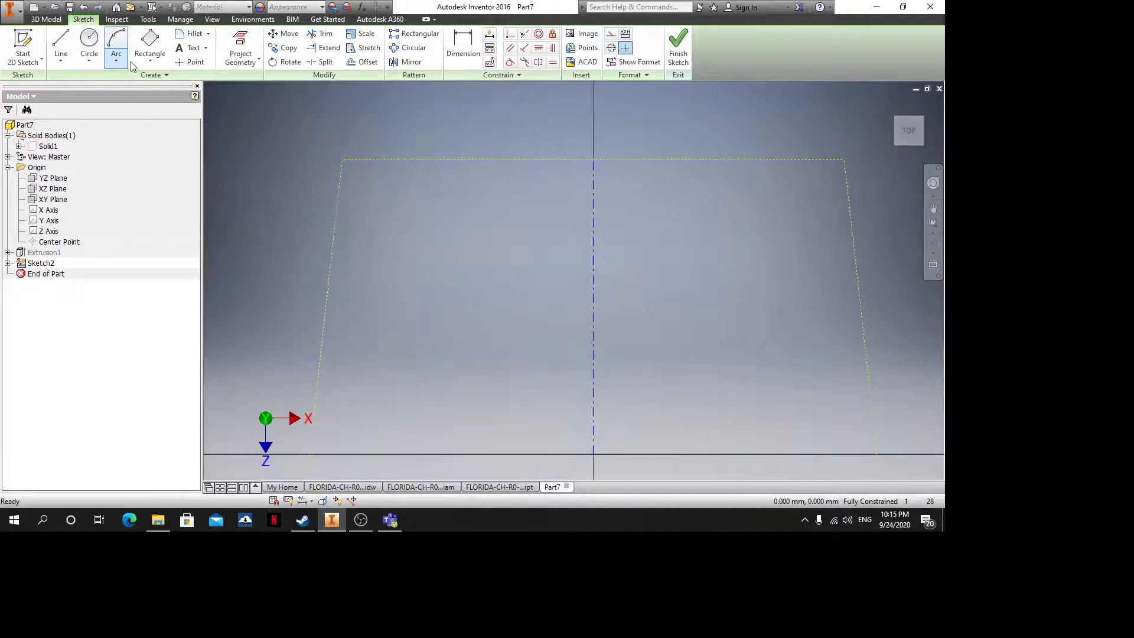
Sketch a tilted three-point rectangle over the trapezoid's back-left corner and adjust its inner corners
click(152, 43)
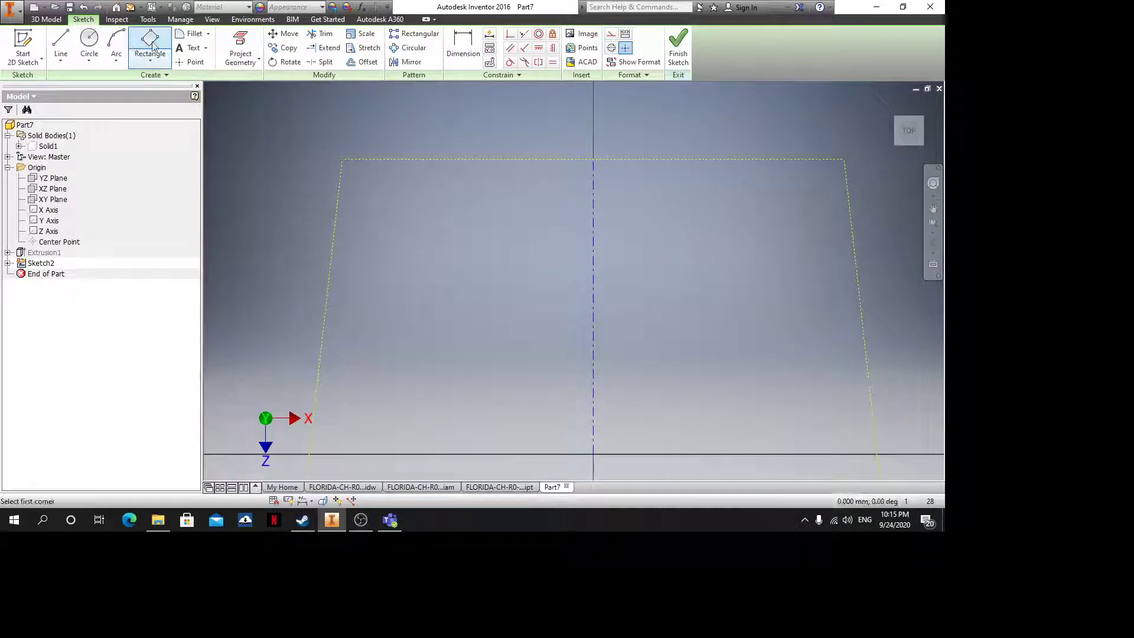
click(401, 142)
click(352, 230)
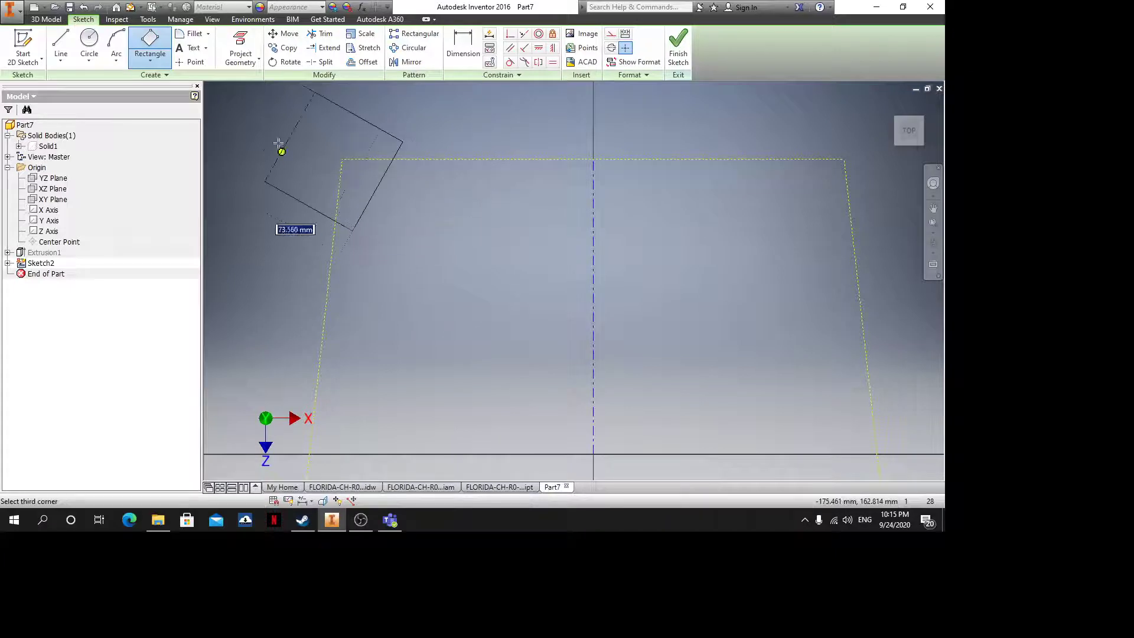
click(268, 117)
key(Escape)
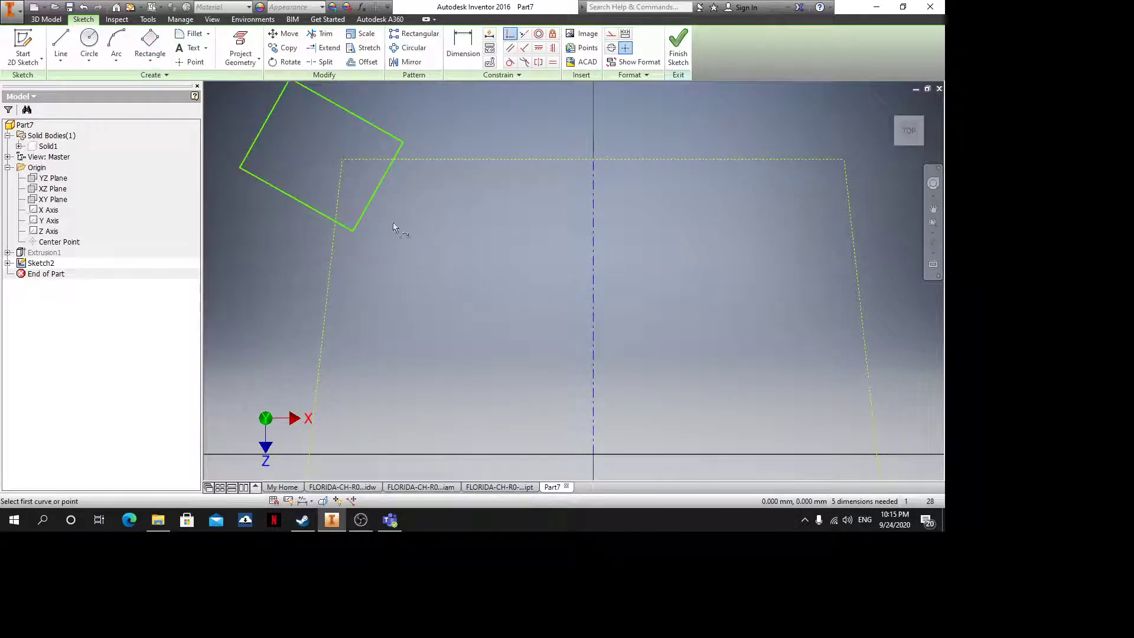
key(Escape)
drag(352, 232, 401, 227)
drag(438, 165, 416, 233)
Dimension the rectangle's lower inner corner about the centreline as a 310 mm diameter
key(d)
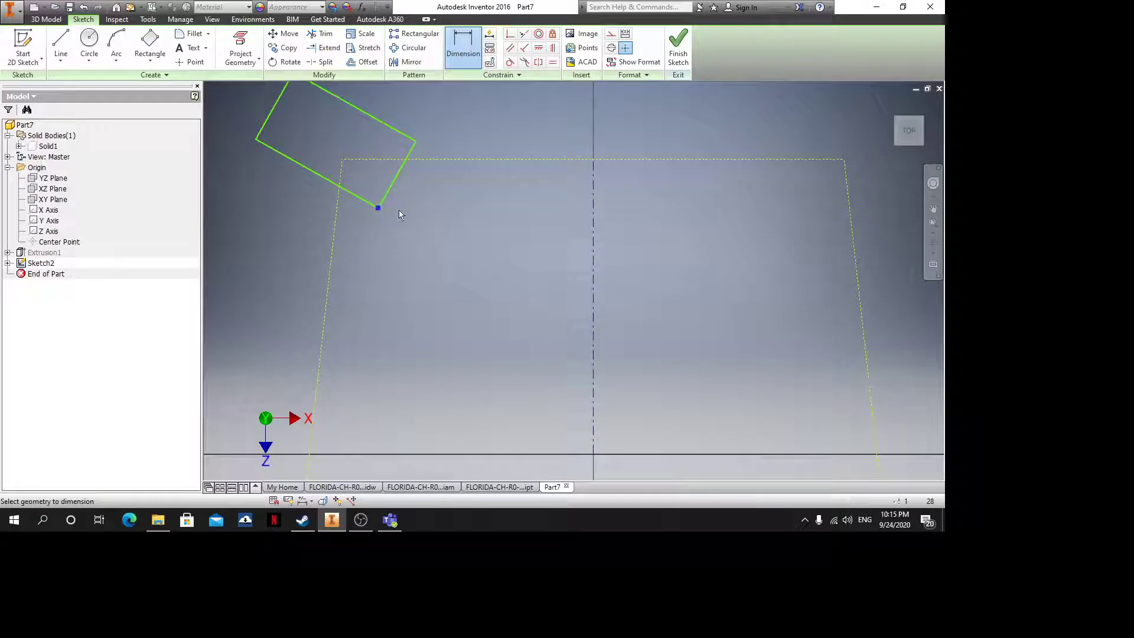
click(592, 224)
click(539, 281)
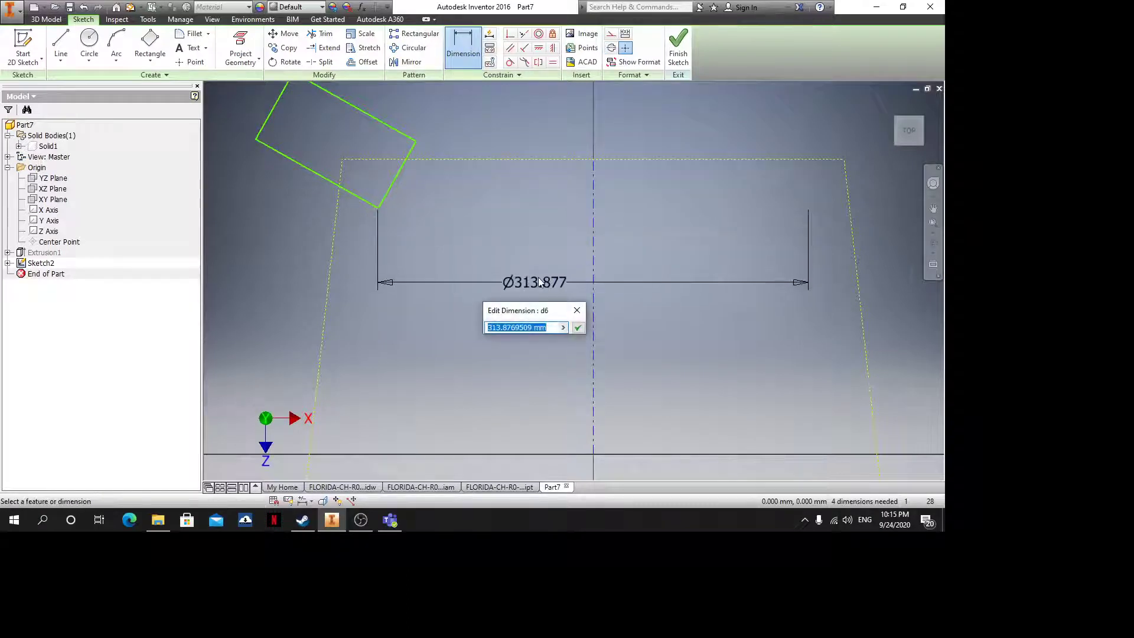
text(310)
key(Return)
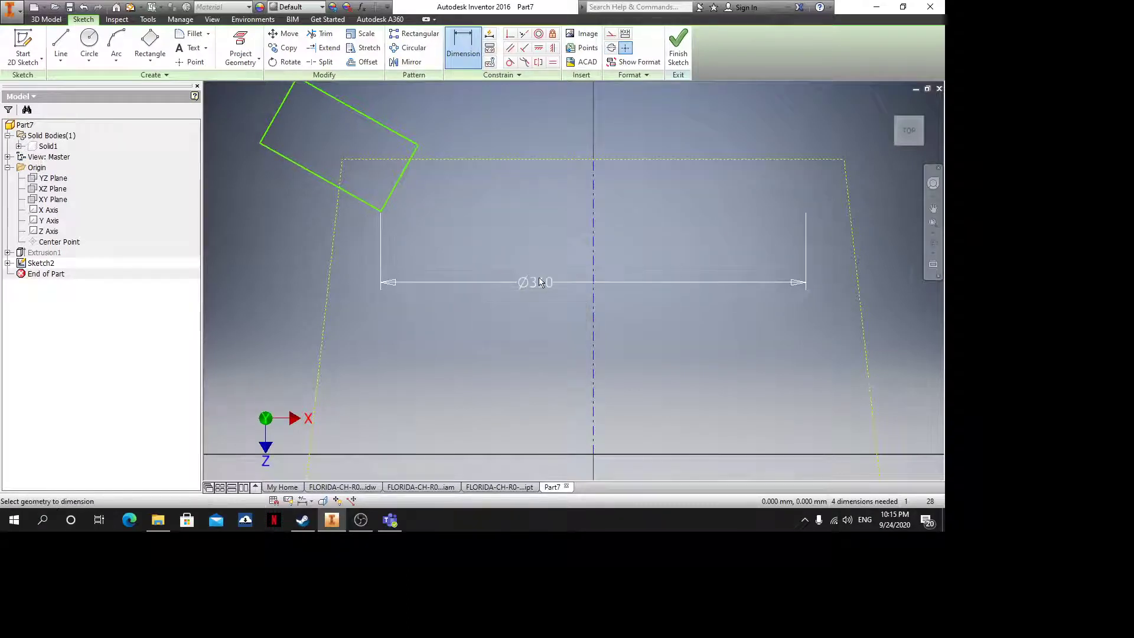
key(Escape)
Tilt the rectangle closer to upright and dimension the point where its inner side crosses the back edge as a 315 mm diameter about the centreline
drag(419, 143, 370, 128)
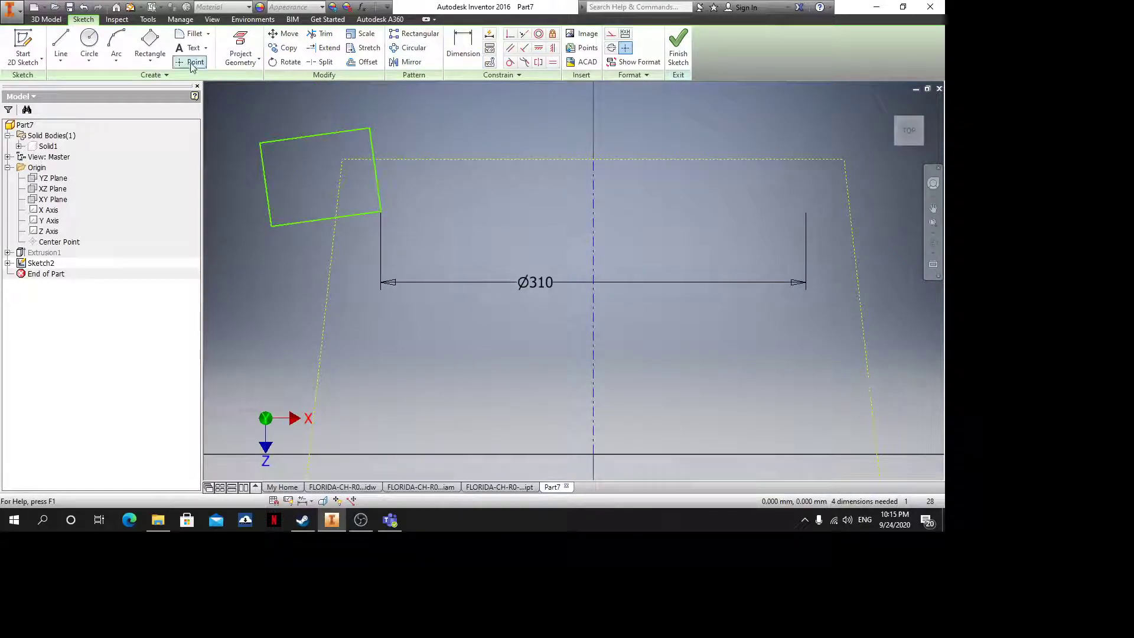
click(460, 45)
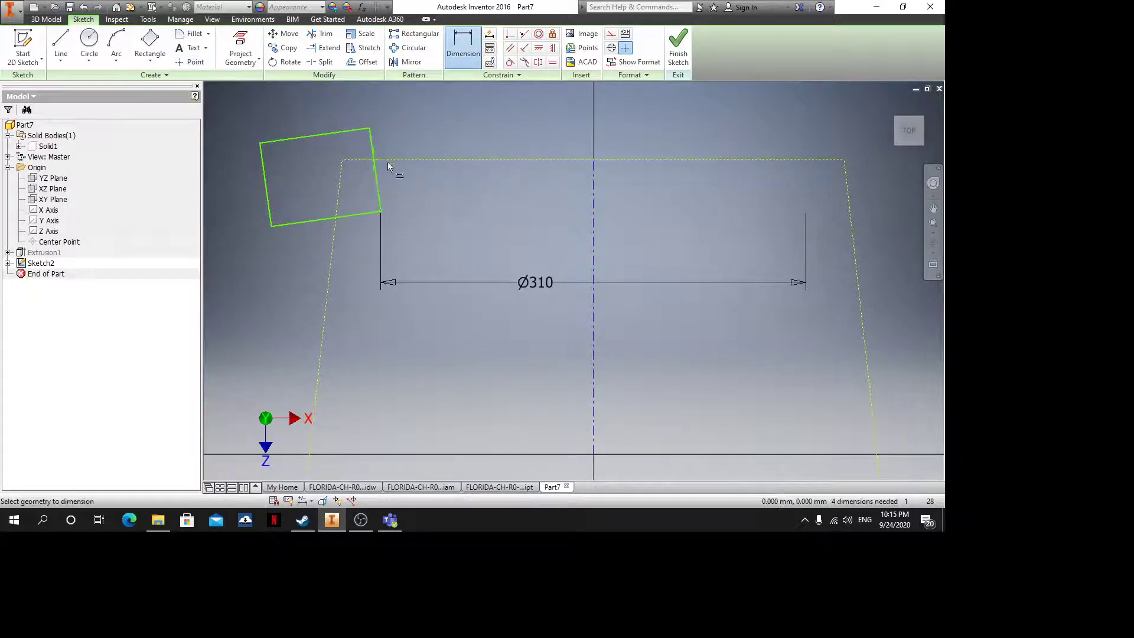
click(594, 192)
click(536, 92)
text(315)
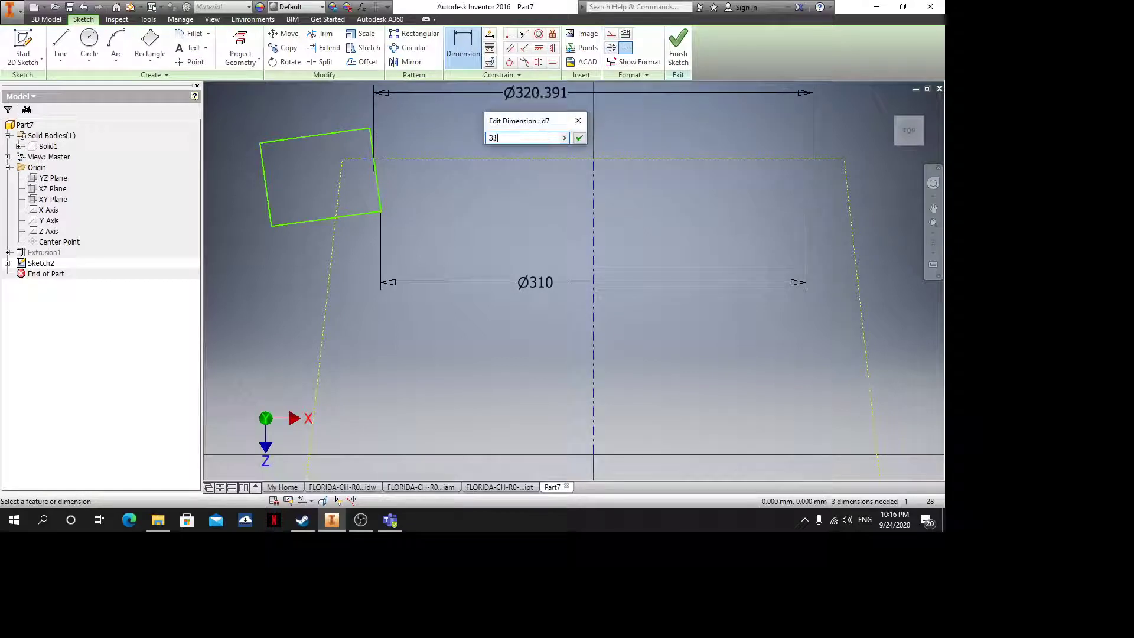
key(Return)
key(Escape)
scroll(342, 201, down, 3)
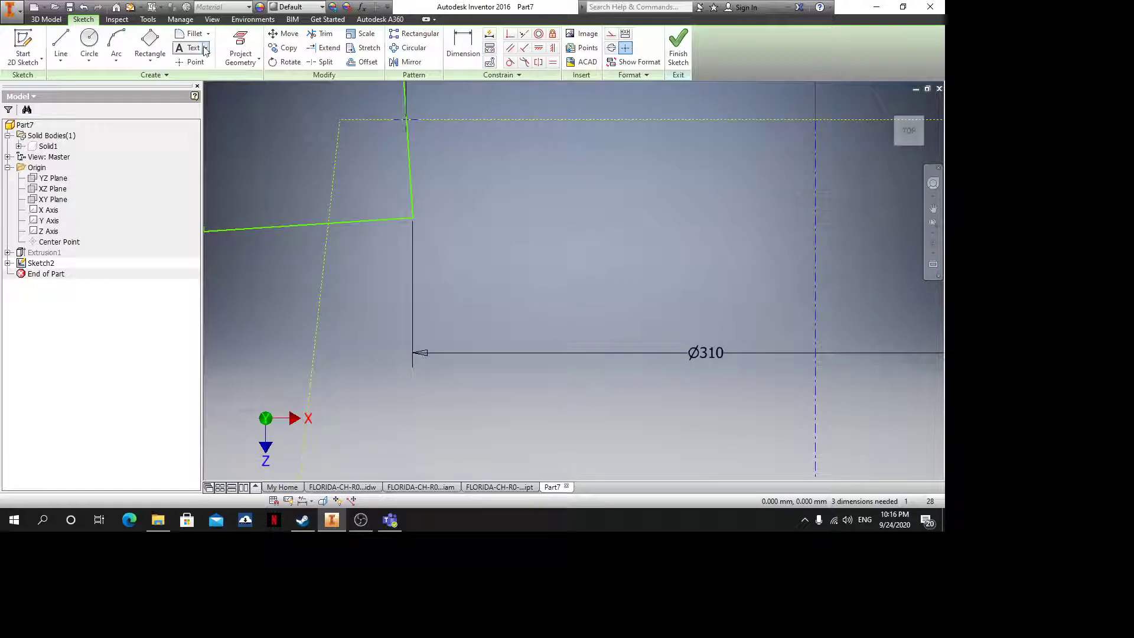
Place a point where the rectangle's lower side crosses the trapezoid's slanted edge and dimension it 24 mm from the back-left corner
click(190, 61)
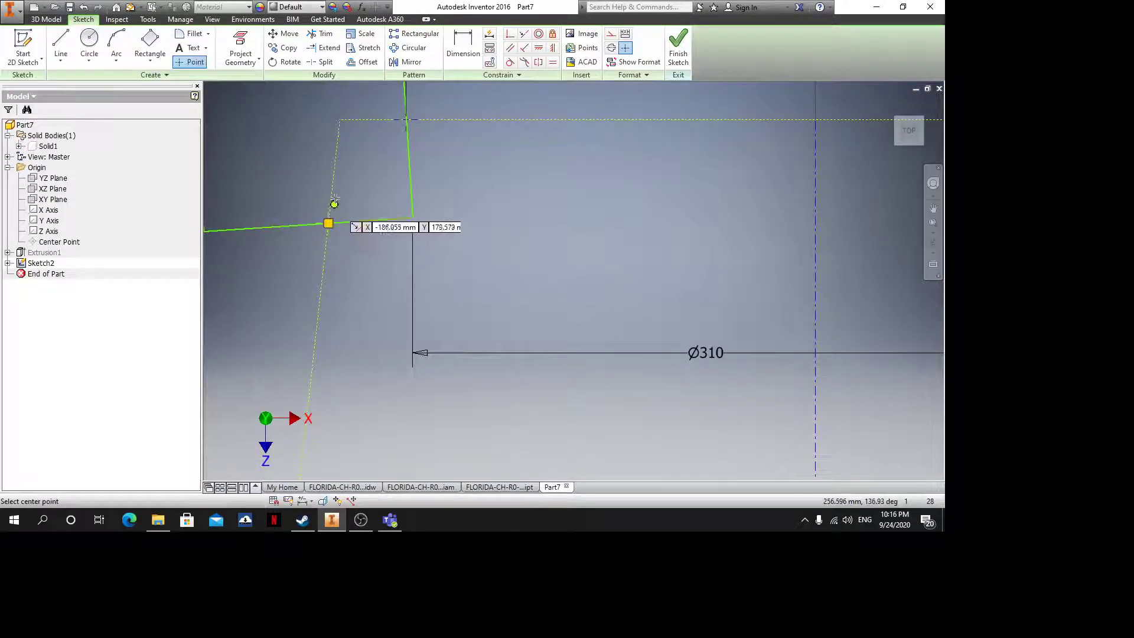
key(d)
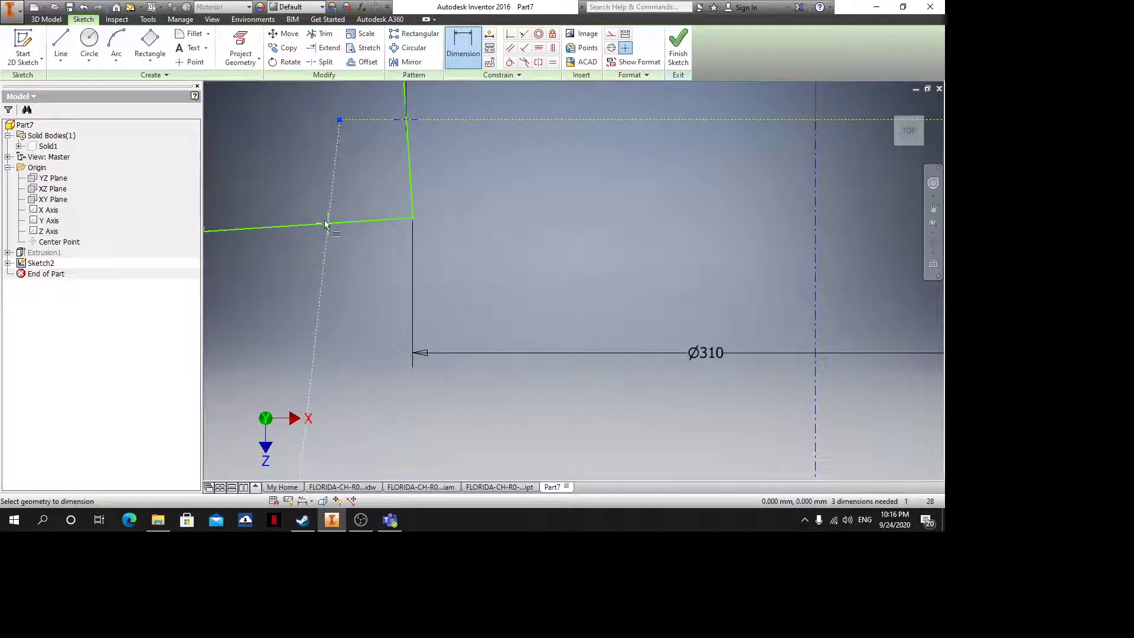
right_drag(269, 173, 311, 176)
click(248, 225)
click(282, 186)
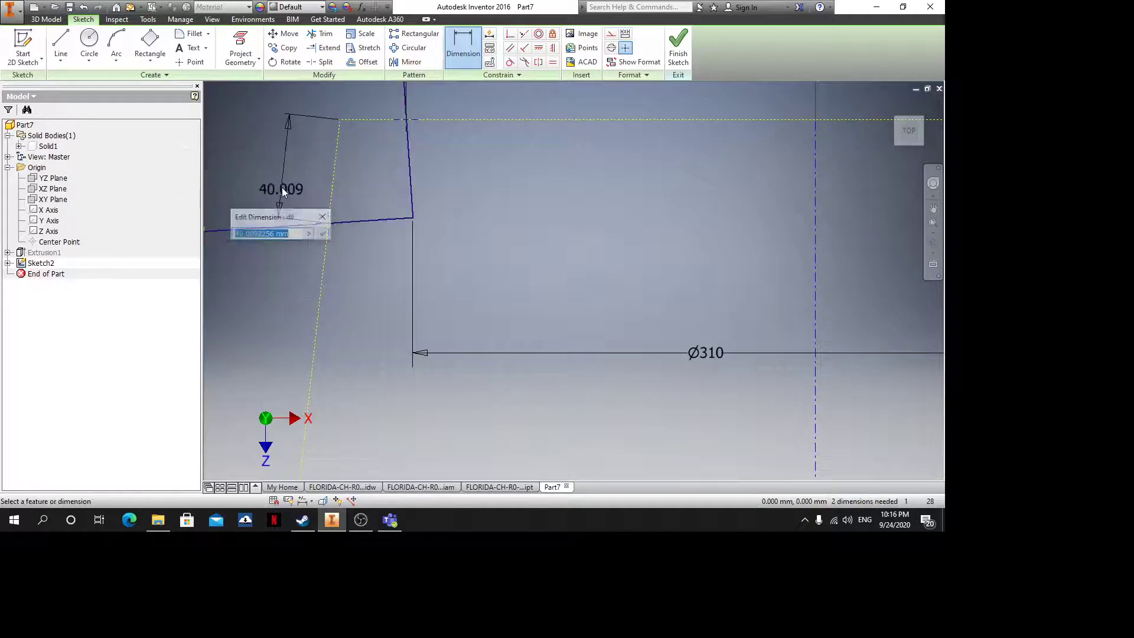
text(24)
key(Return)
Dimension the rectangle's upper side 10 mm from the trapezoid's back-left corner
scroll(320, 143, up, 5)
middle_drag(320, 143, 403, 230)
scroll(413, 182, down, 3)
click(413, 215)
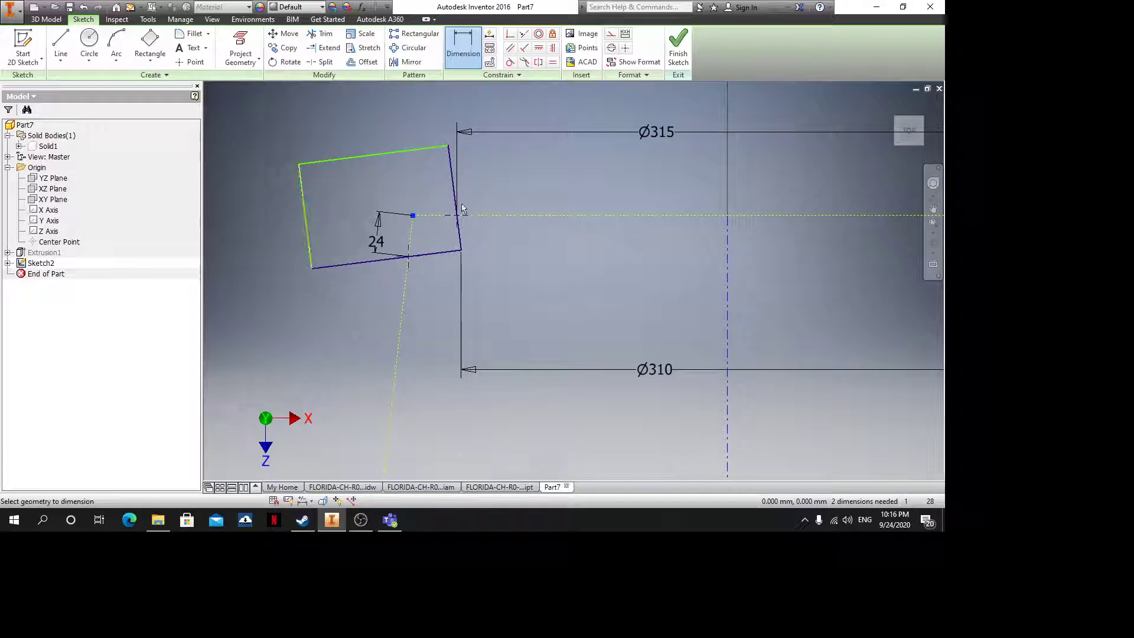
click(399, 187)
text(10)
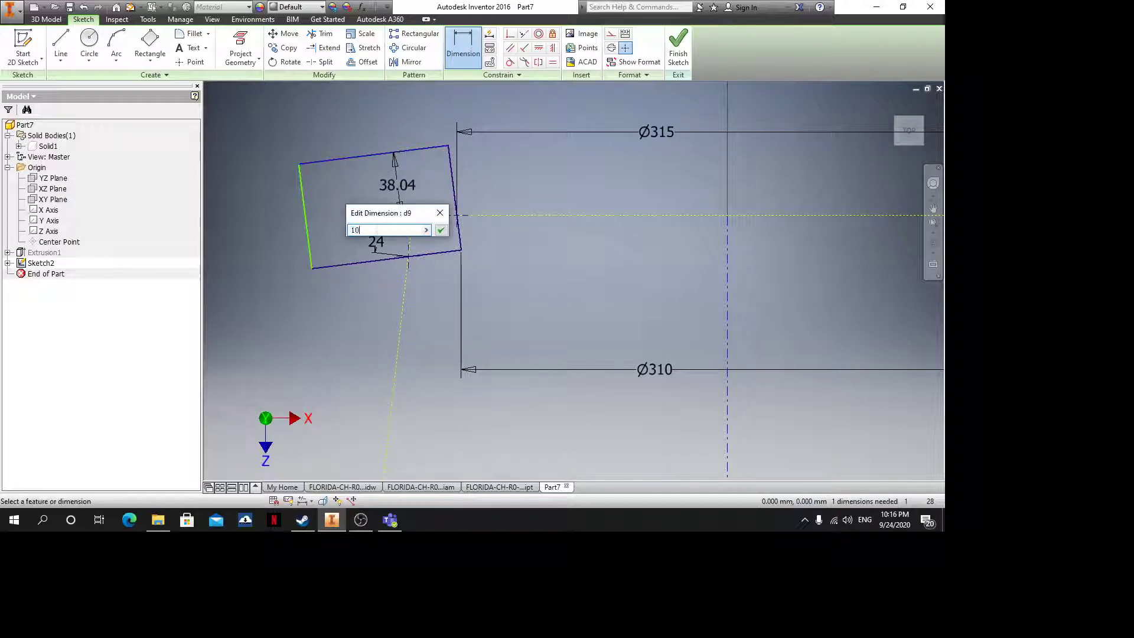
key(Return)
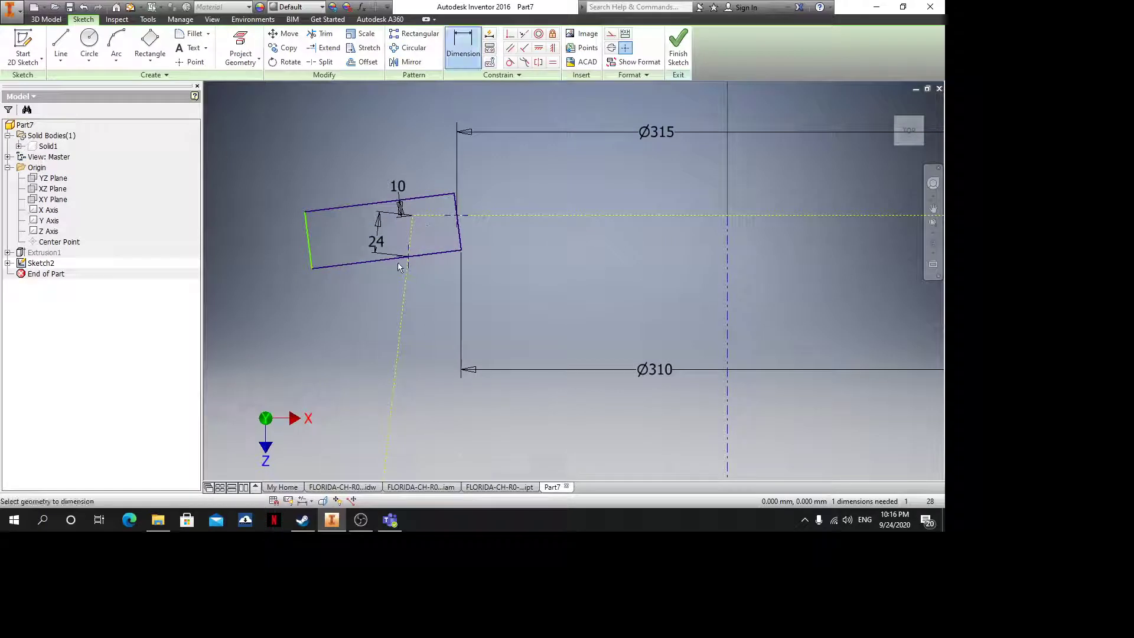
Dimension the rectangle's outer side 10 mm from the point on the trapezoid's slanted edge
click(366, 306)
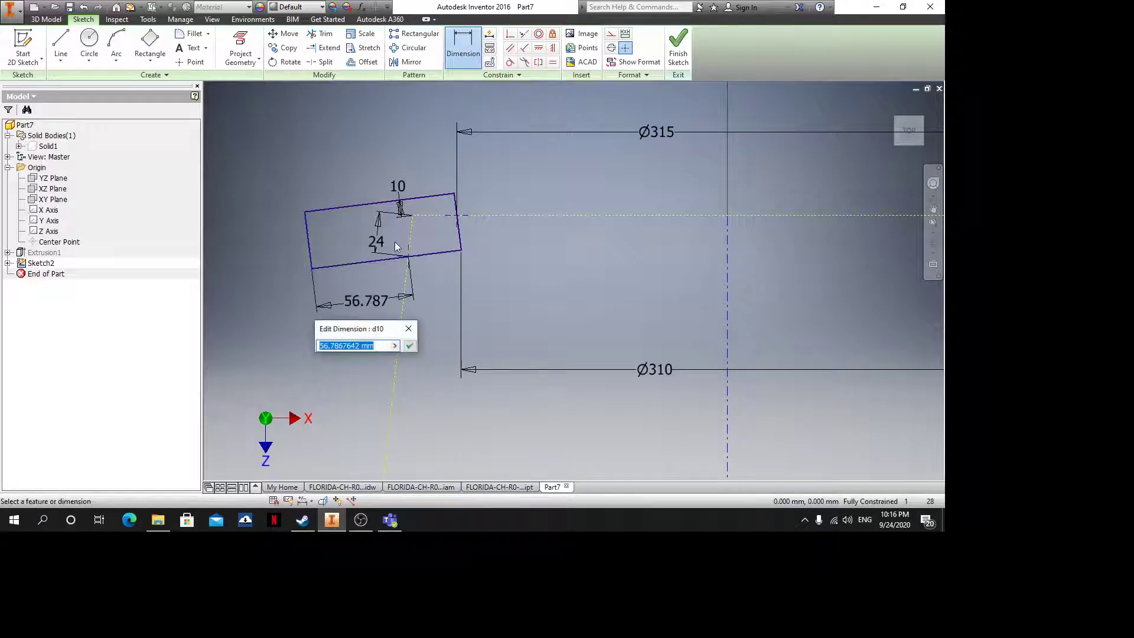
text(10)
key(Return)
key(Escape)
scroll(468, 210, down, 3)
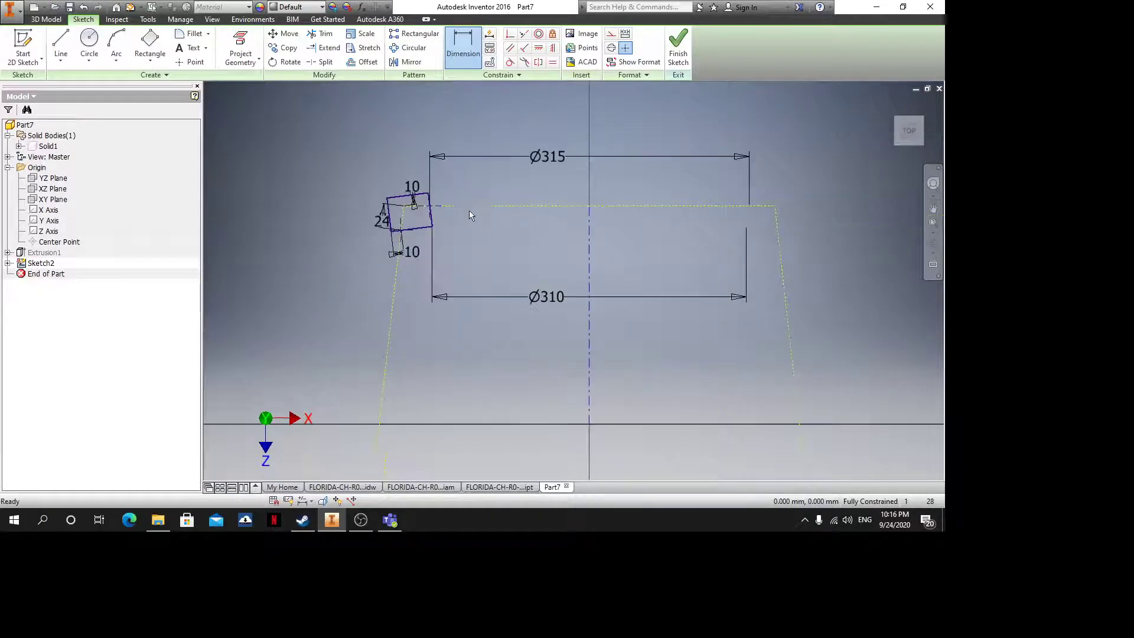
scroll(498, 153, up, 4)
scroll(480, 314, down, 2)
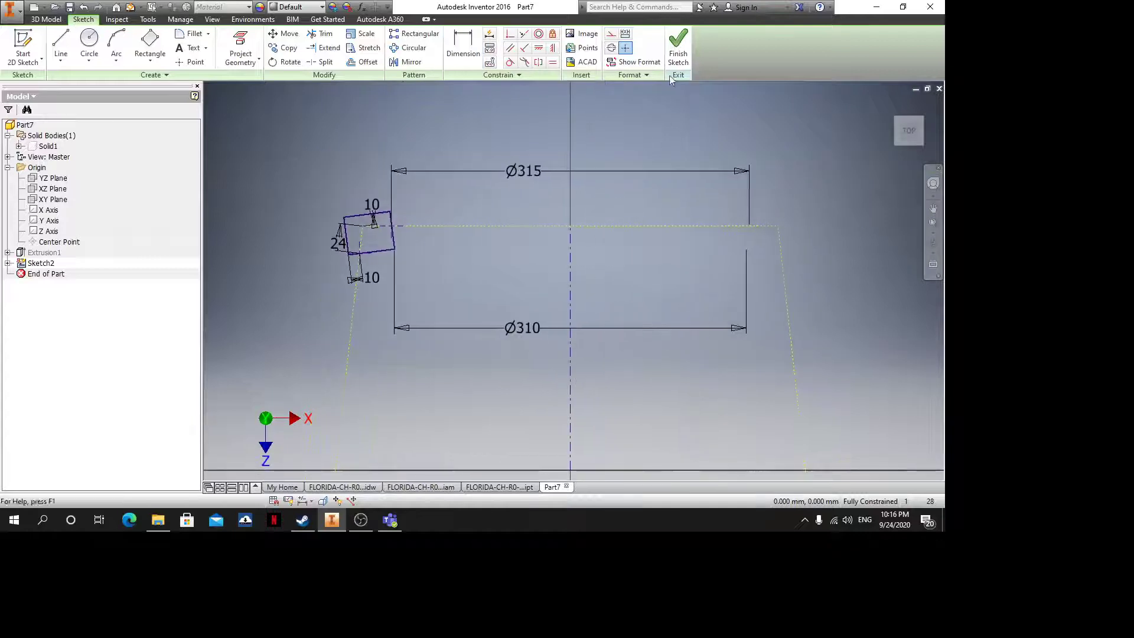
Finish the notch sketch and make the plate's solid body visible again
click(676, 59)
right_click(47, 146)
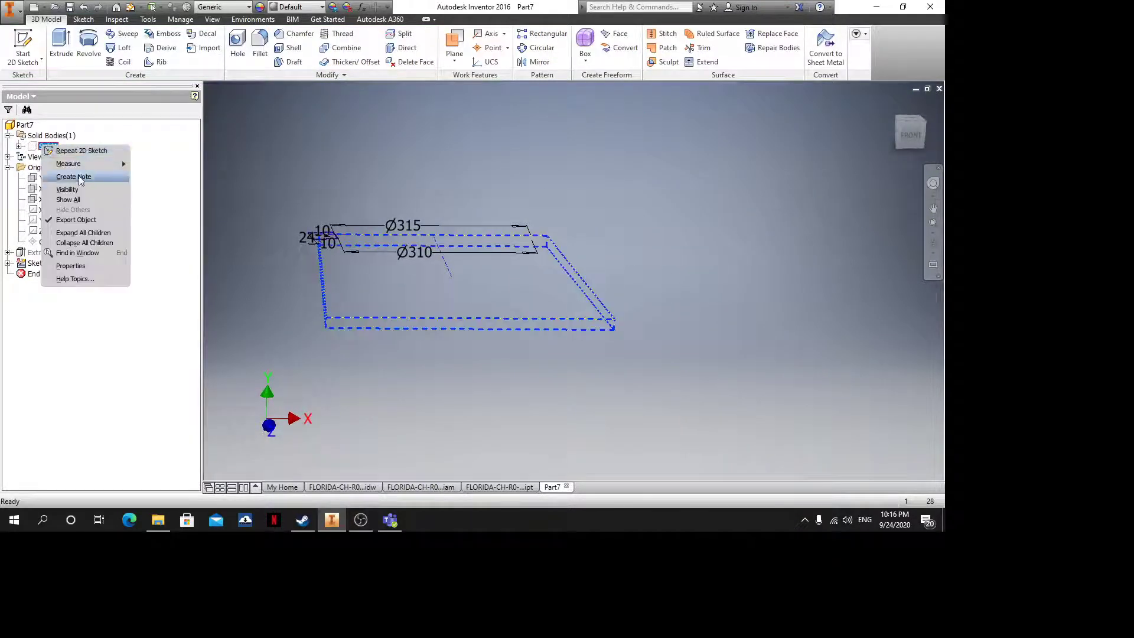
click(77, 190)
middle_drag(423, 250, 592, 268)
shift+middle_drag(531, 289, 529, 360)
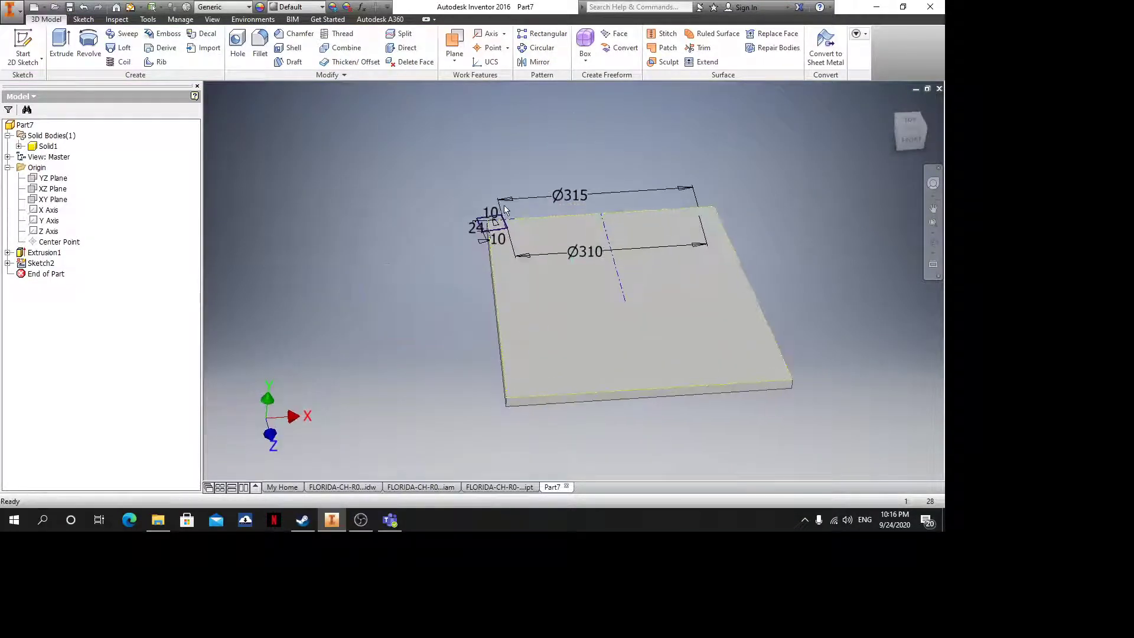
scroll(505, 210, up, 2)
Extrude the corner rectangle as a cut downward through the plate, with the extent set to All
click(62, 44)
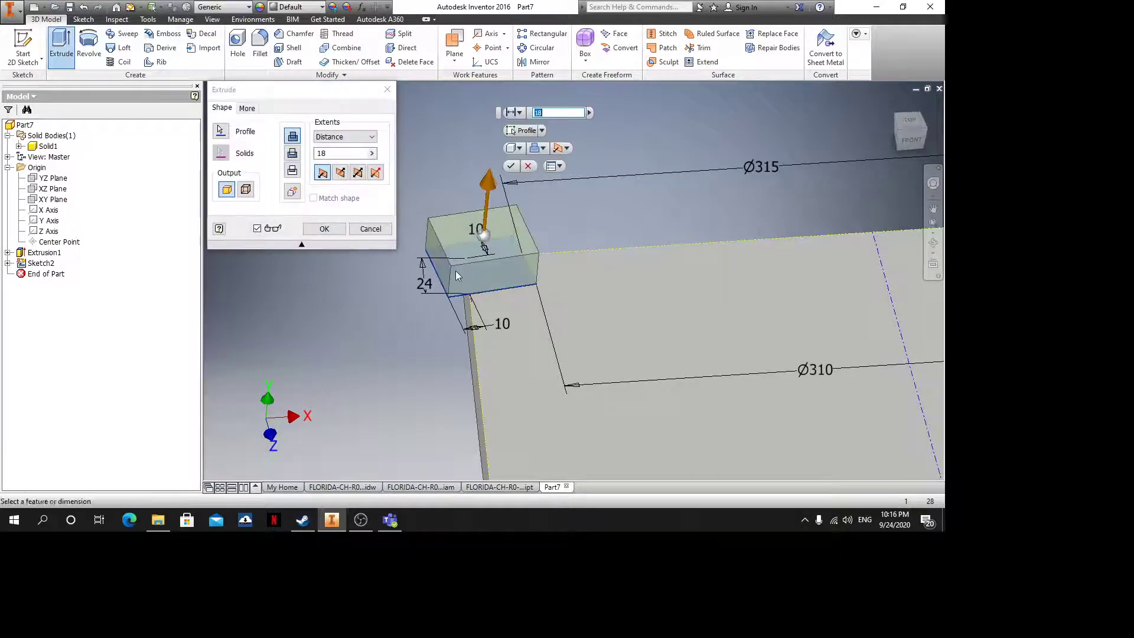
click(340, 171)
click(344, 136)
click(323, 185)
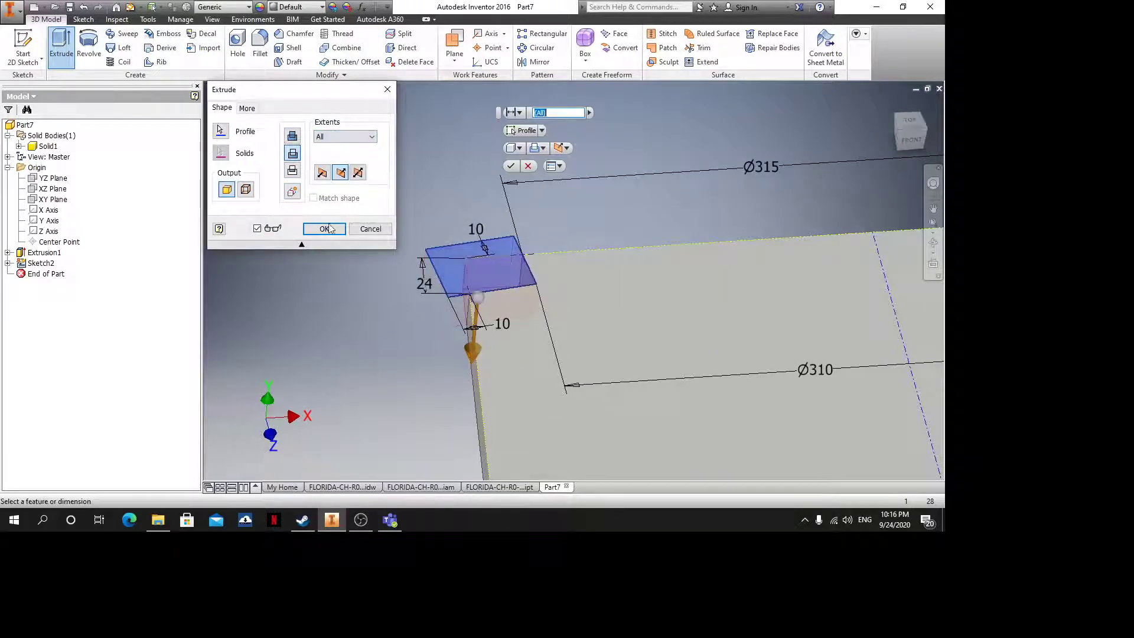
click(324, 229)
scroll(379, 247, down, 3)
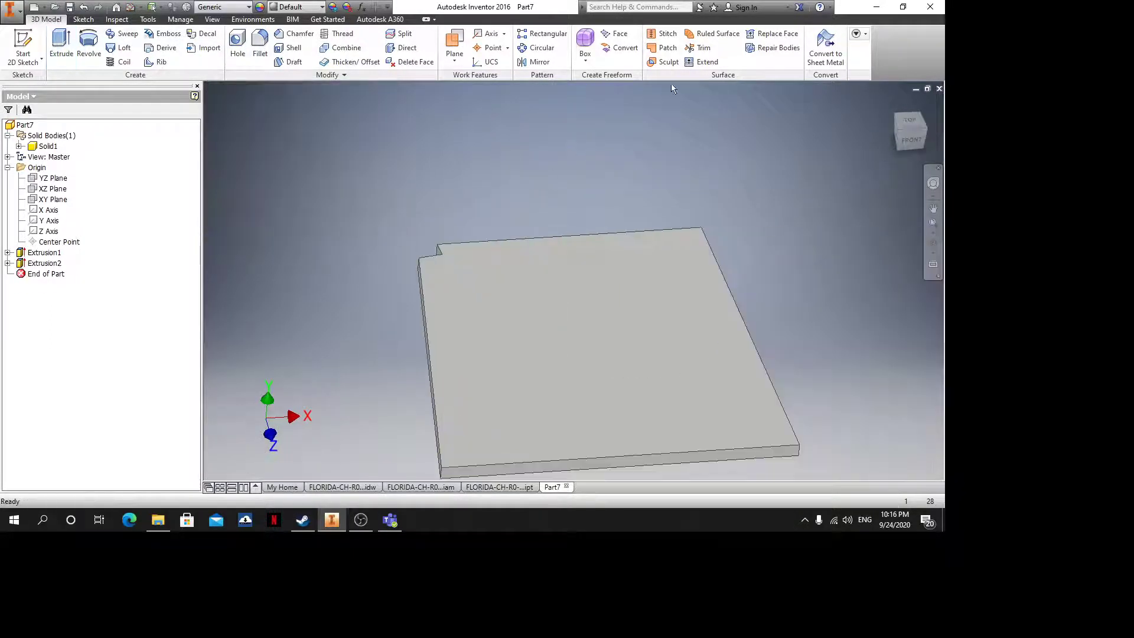
Mirror the corner notch cut across the YZ plane to the opposite back corner
click(534, 62)
click(30, 264)
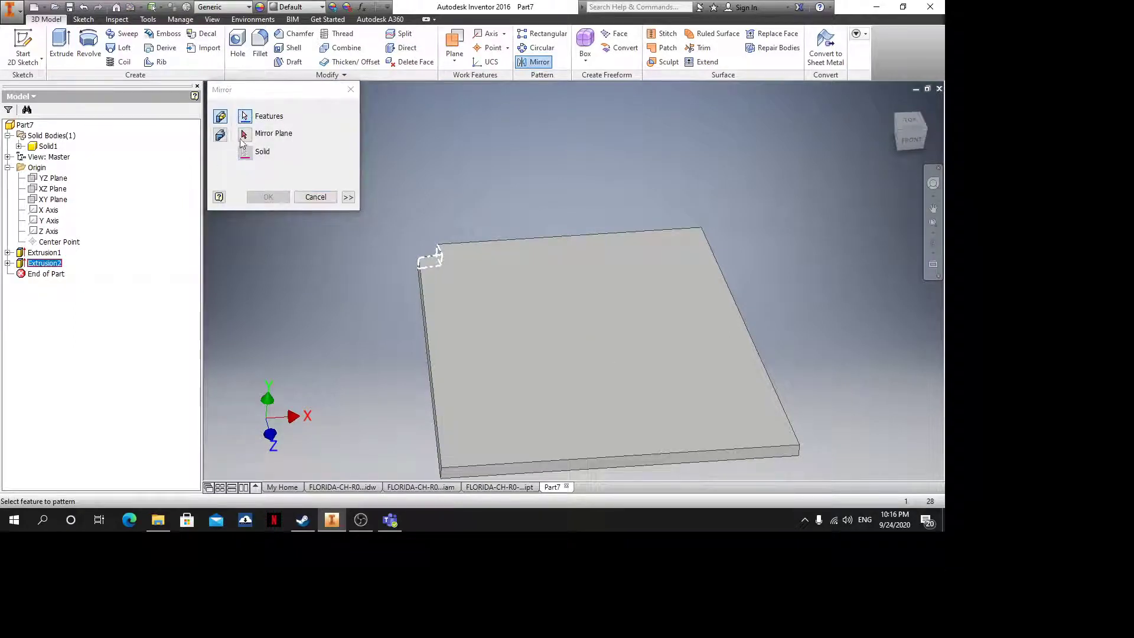
click(52, 177)
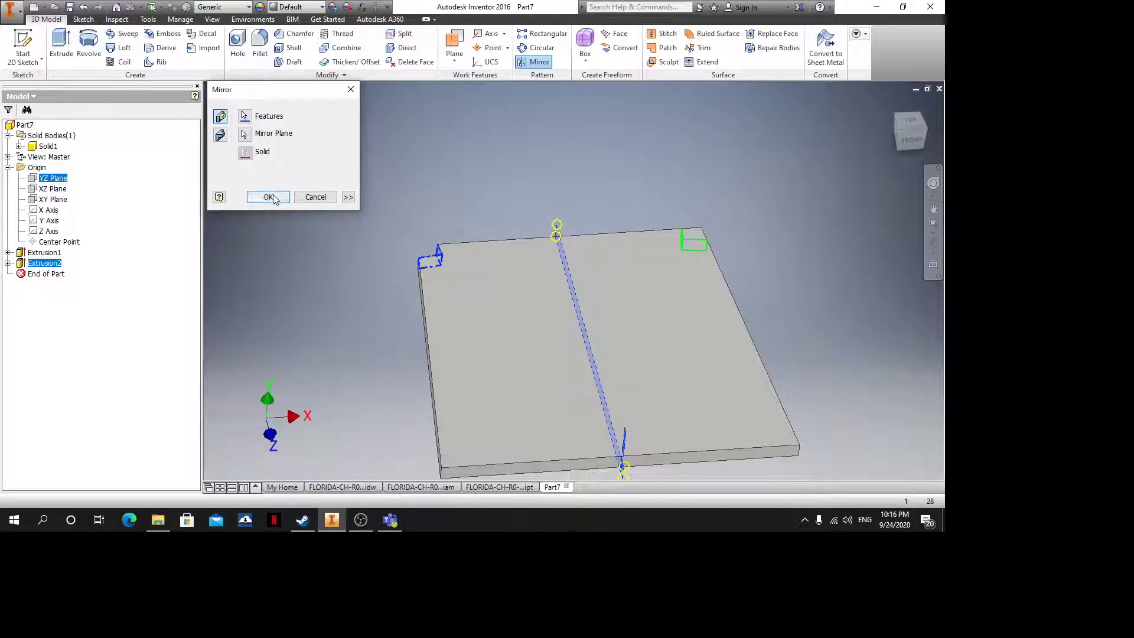
Mirror the back corner notch (Extrusion2) across the YZ Plane
click(268, 198)
In FLORIDA-CH-R0-SEAT BASE MDF.ipt, leave the open sketch and check Fillet1 and the notched back corners
click(513, 486)
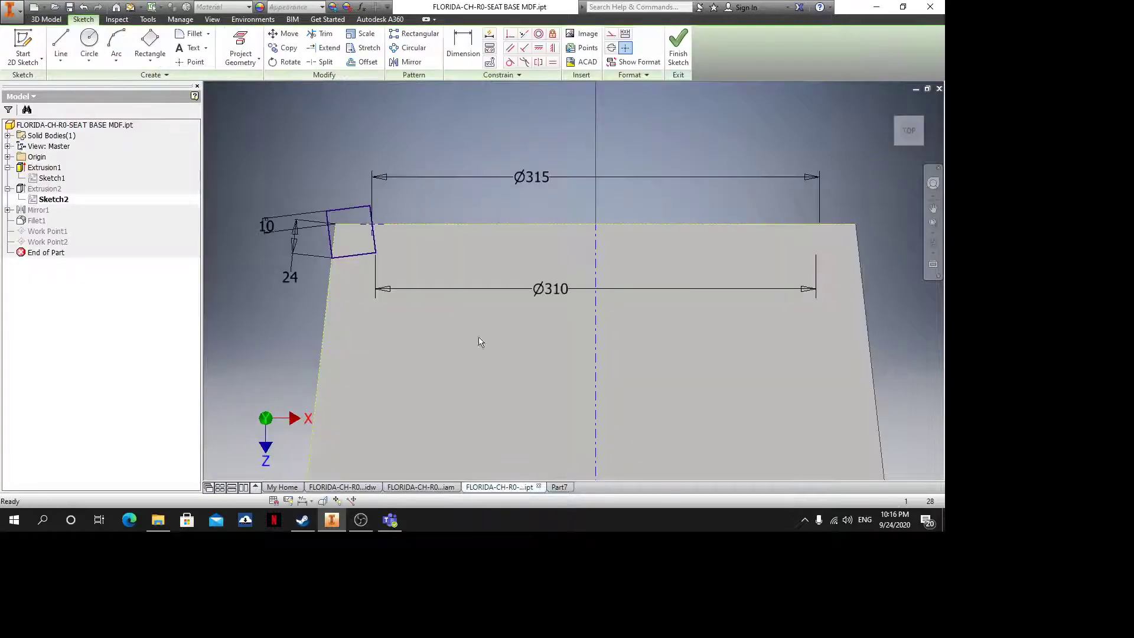
click(678, 47)
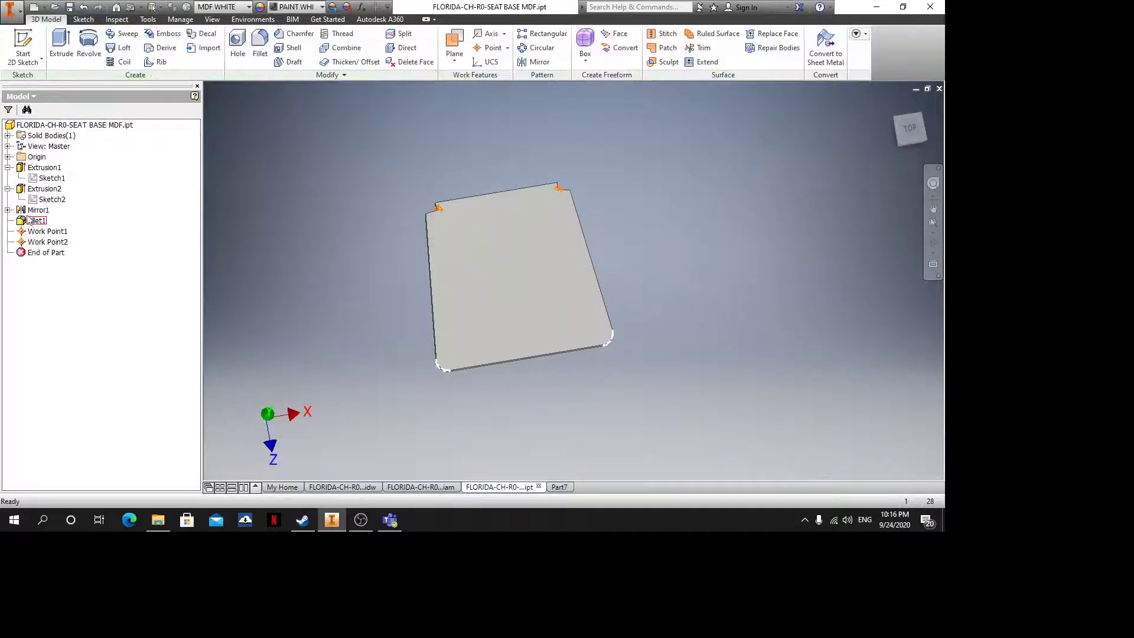
right_click(30, 220)
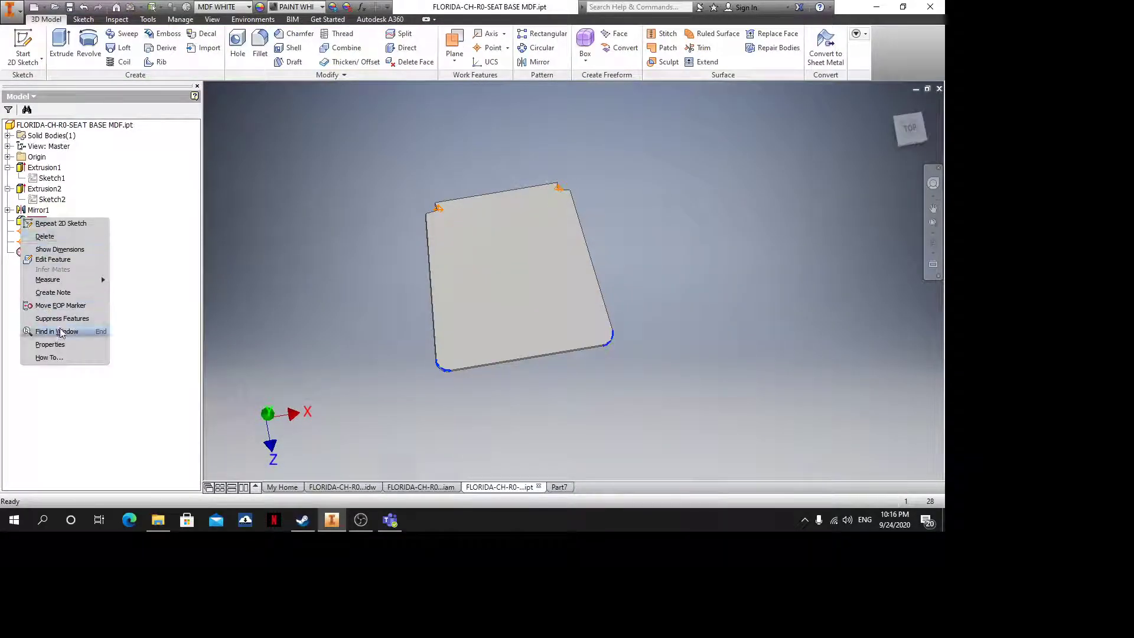
click(52, 259)
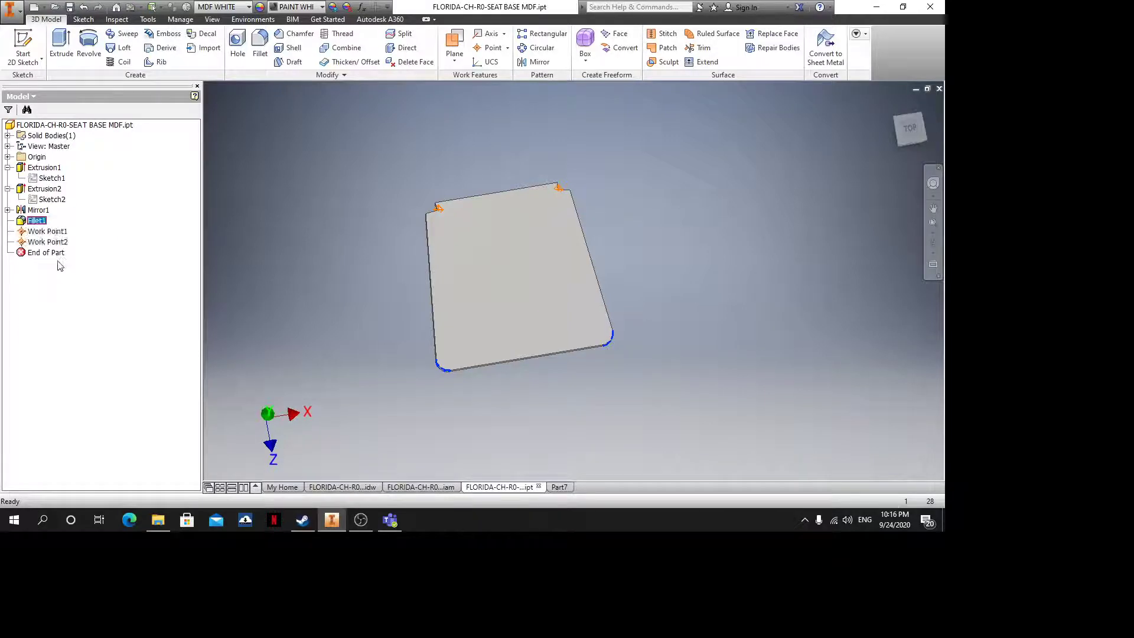
key(Escape)
scroll(466, 174, up, 6)
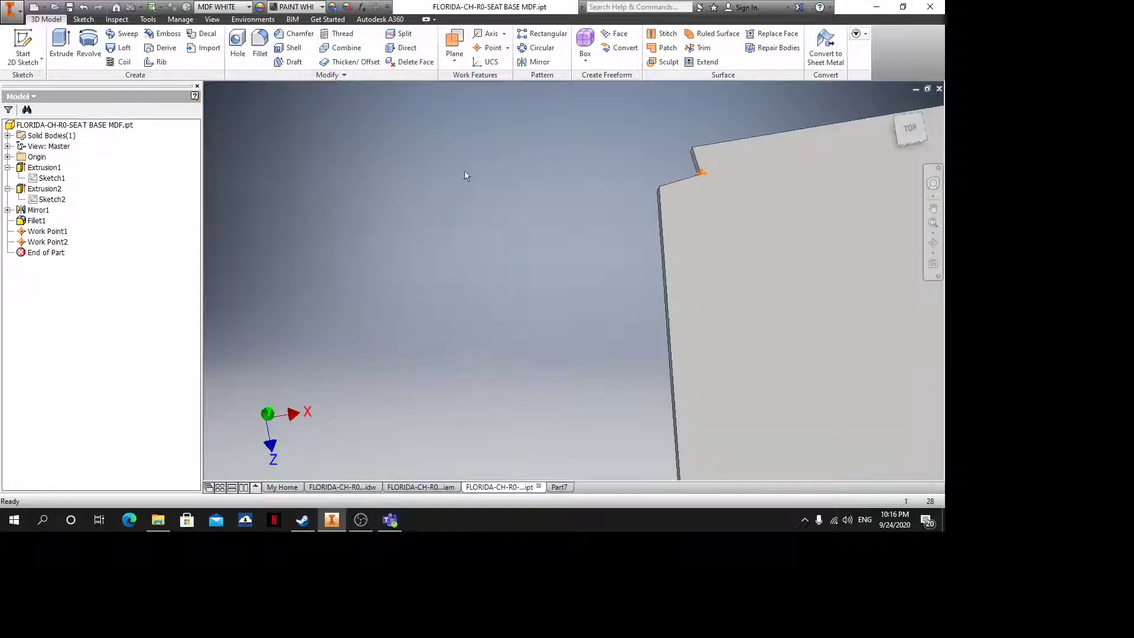
shift+middle_drag(521, 267, 543, 354)
In Part7, fillet the two front vertical corner edges of the seat board with a 30 mm radius
click(555, 487)
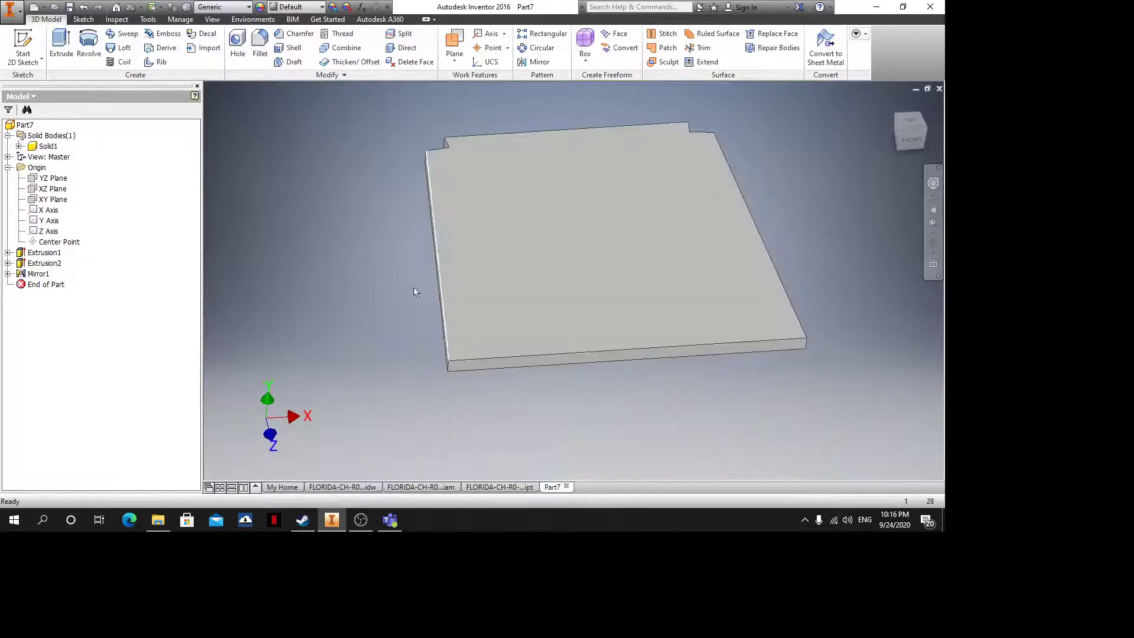
click(260, 45)
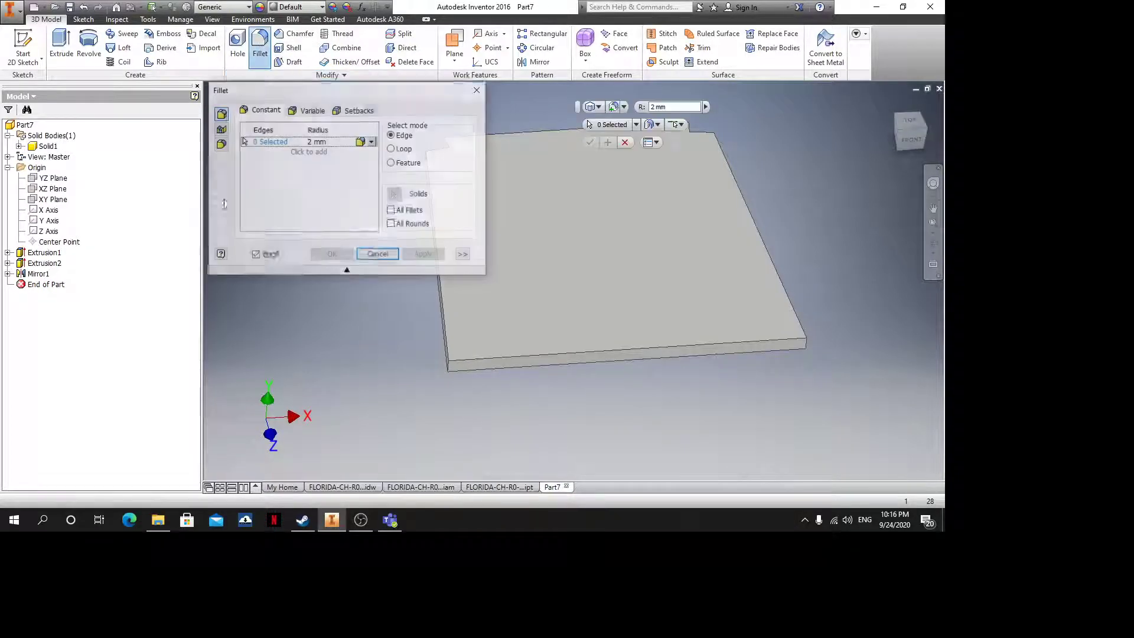
click(327, 141)
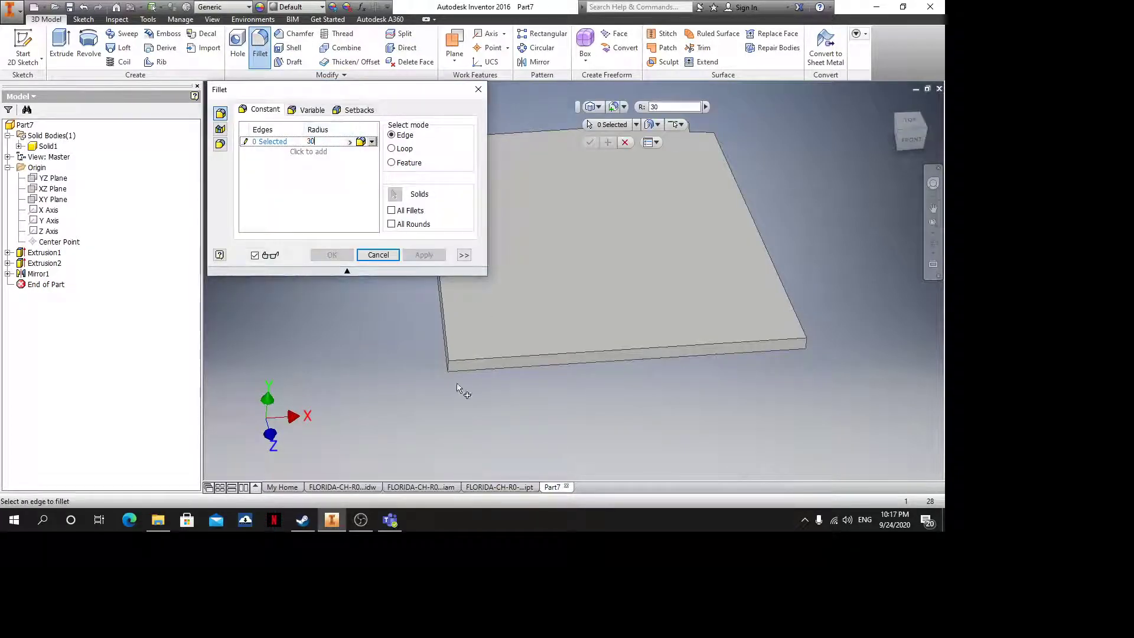
click(452, 364)
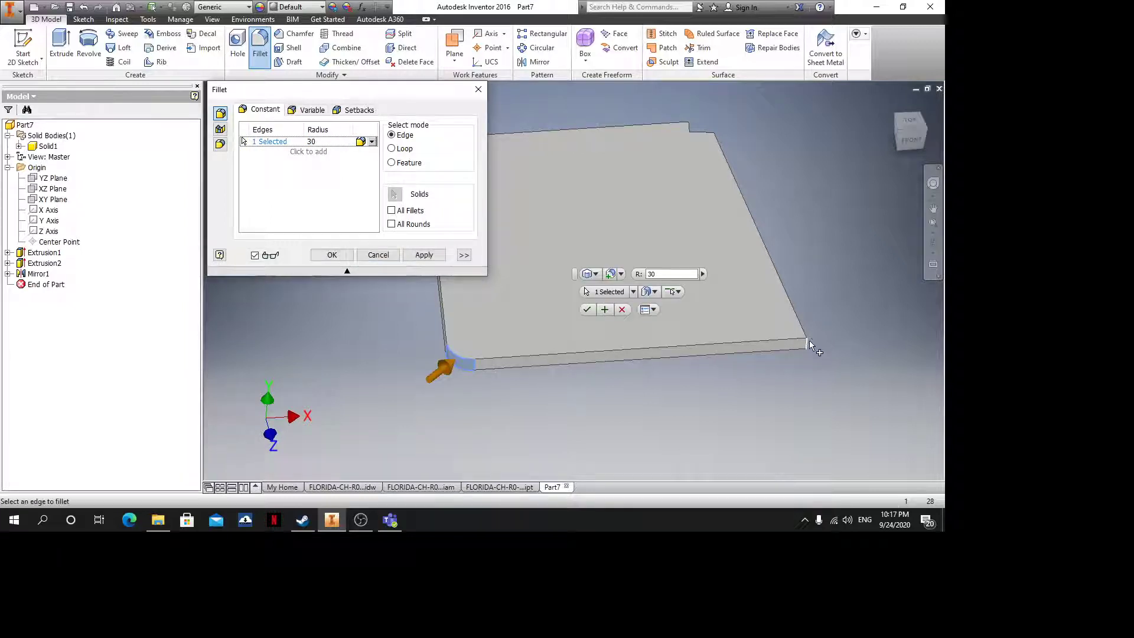
click(809, 344)
click(332, 255)
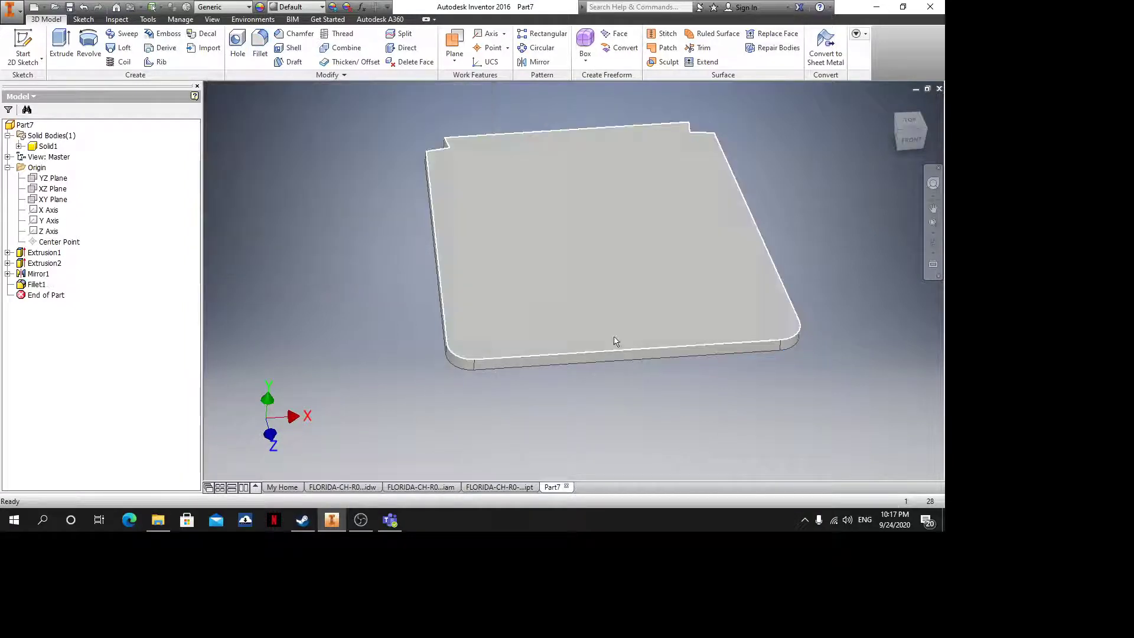
scroll(614, 337, up, 3)
shift+middle_drag(593, 360, 592, 326)
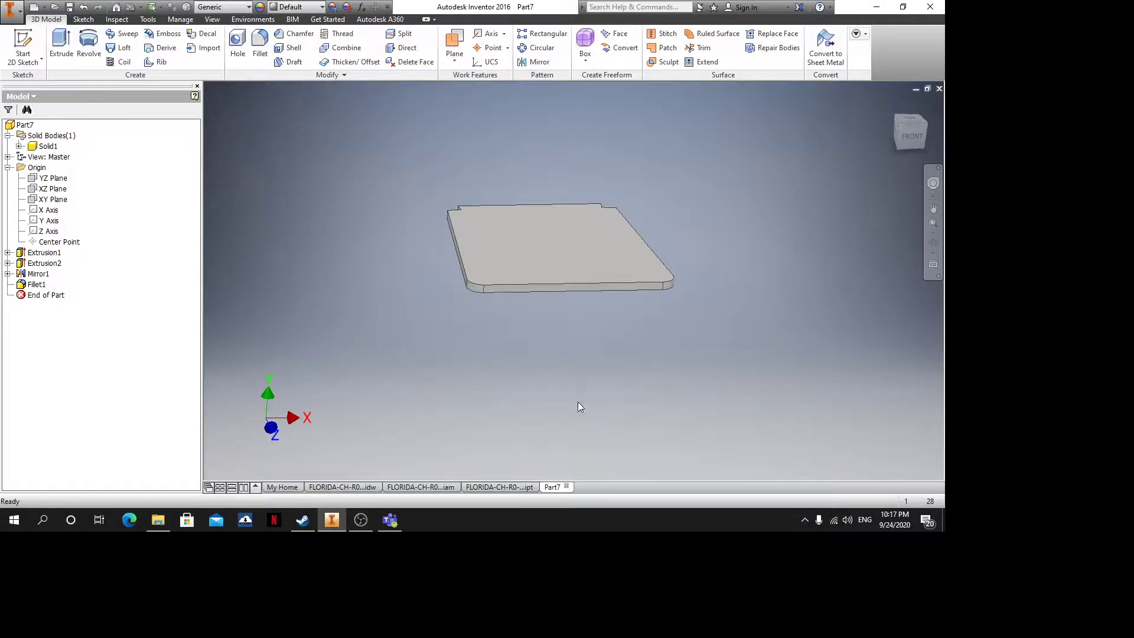
Save the seat board in the AURA CHAIR R0 folder as AURA-CH-R0-MDF SEAT BASE.ipt
key(ctrl+s)
click(239, 291)
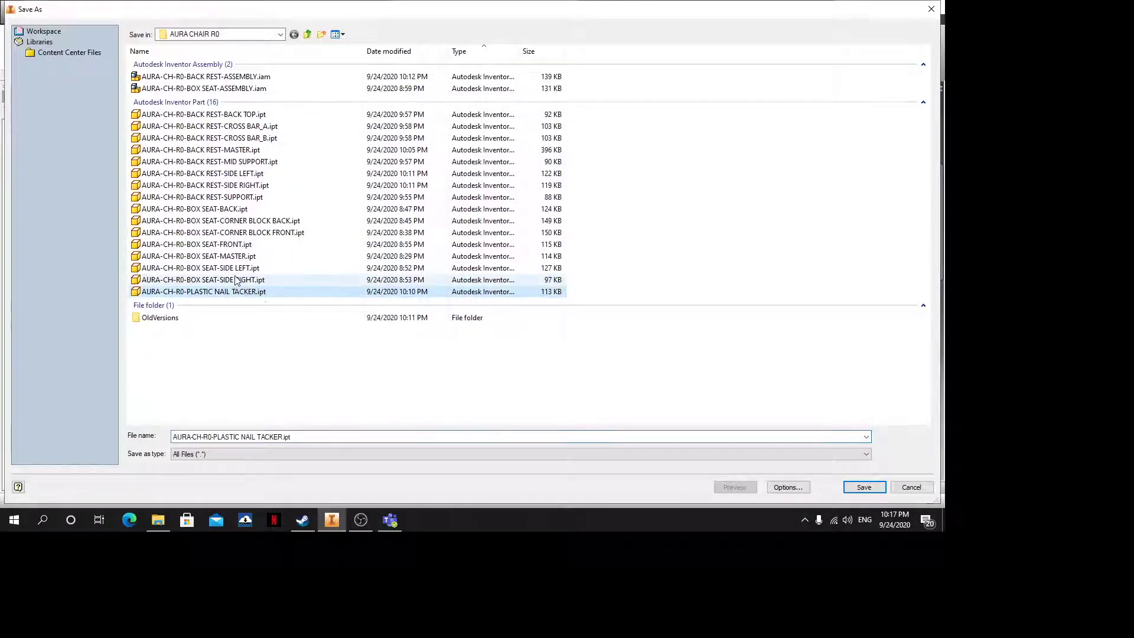
click(236, 280)
triple_click(283, 437)
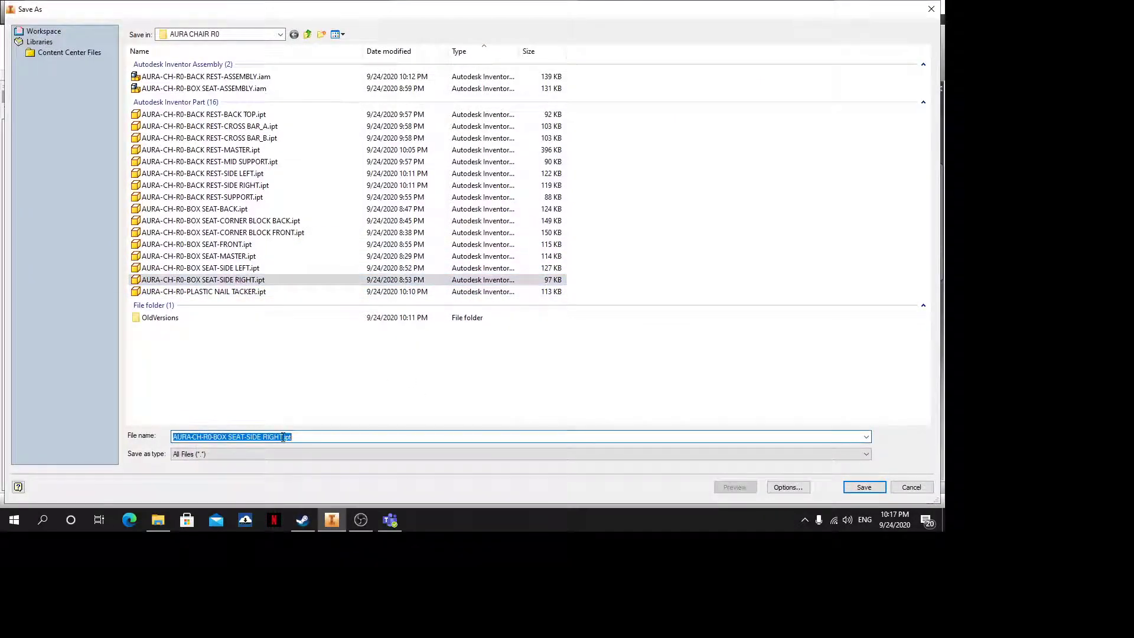
drag(284, 437, 242, 437)
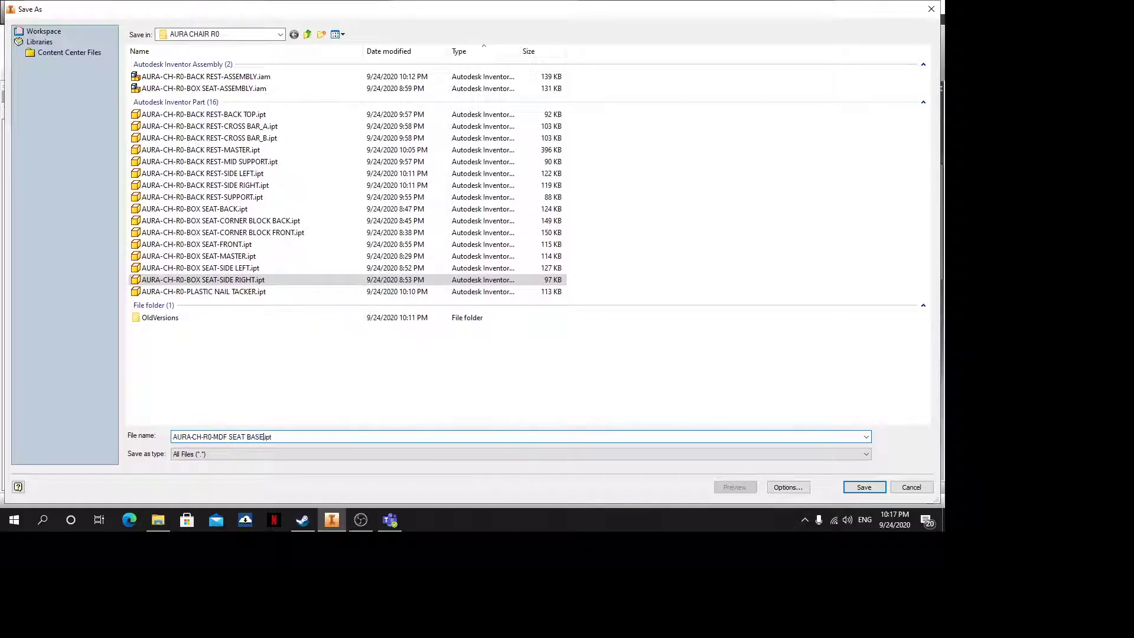
click(863, 486)
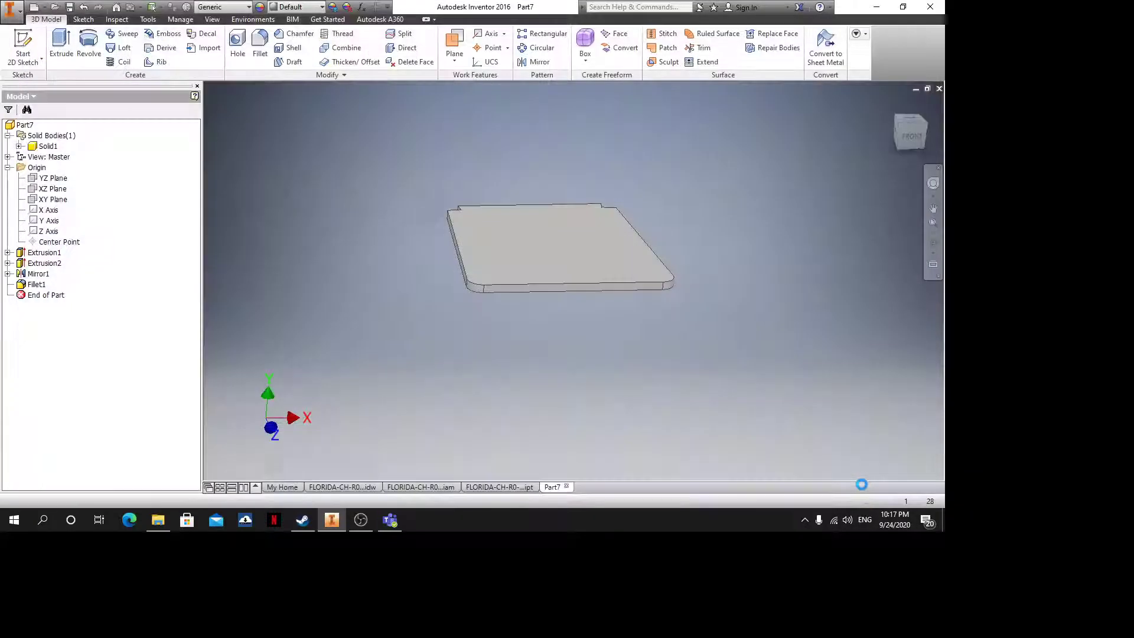
Close the saved seat base part and the FLORIDA seat base part, discarding the FLORIDA part's changes
click(8, 168)
click(938, 88)
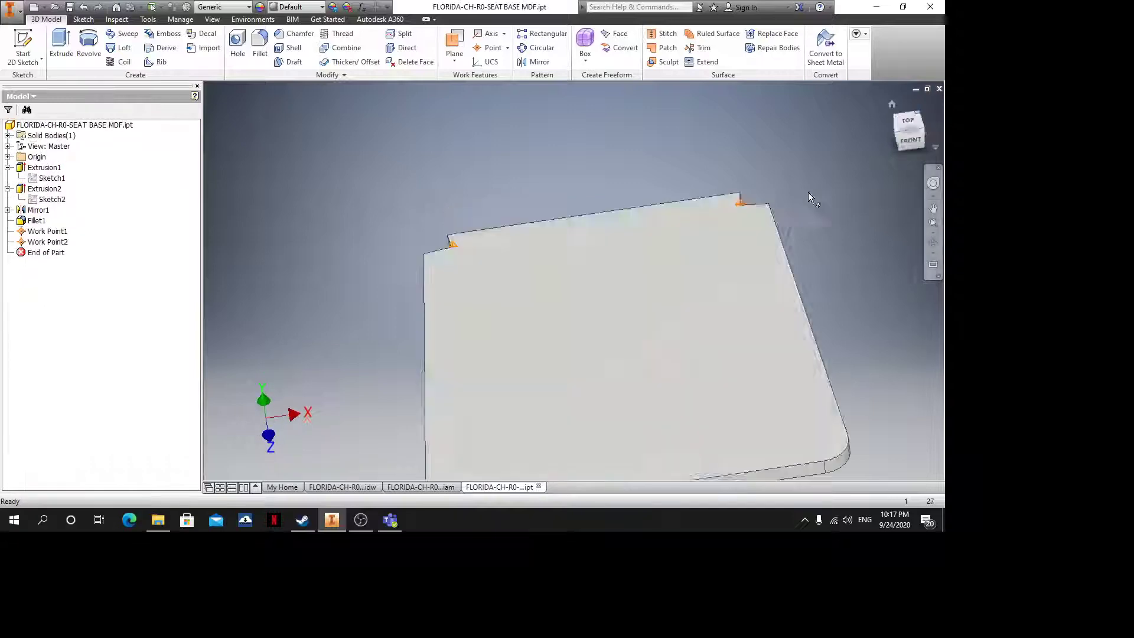
click(939, 88)
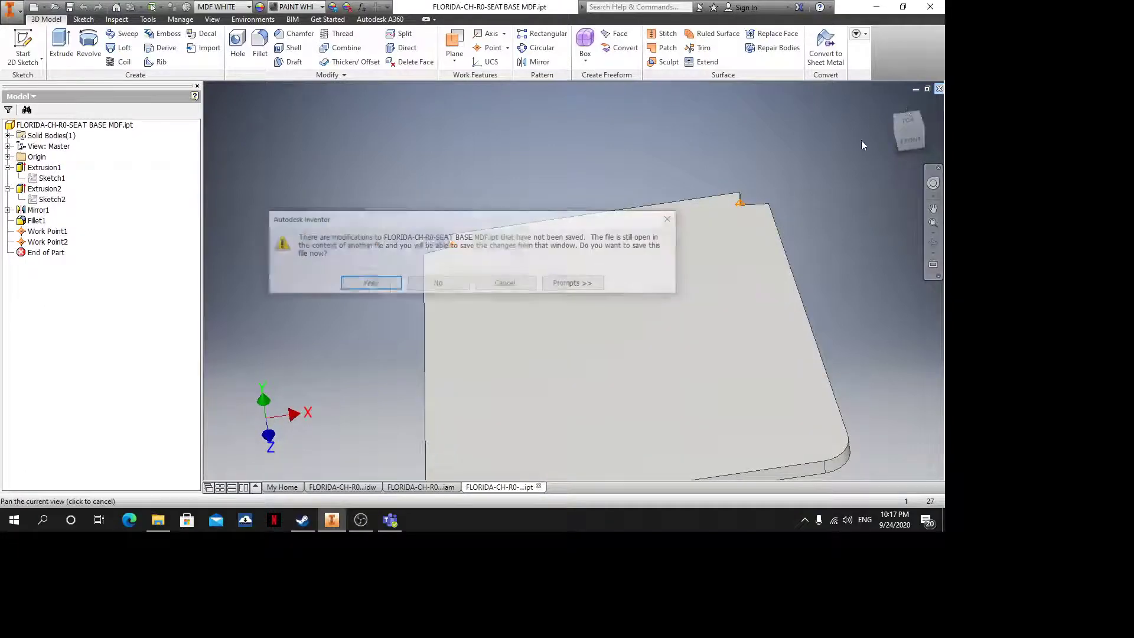
click(438, 284)
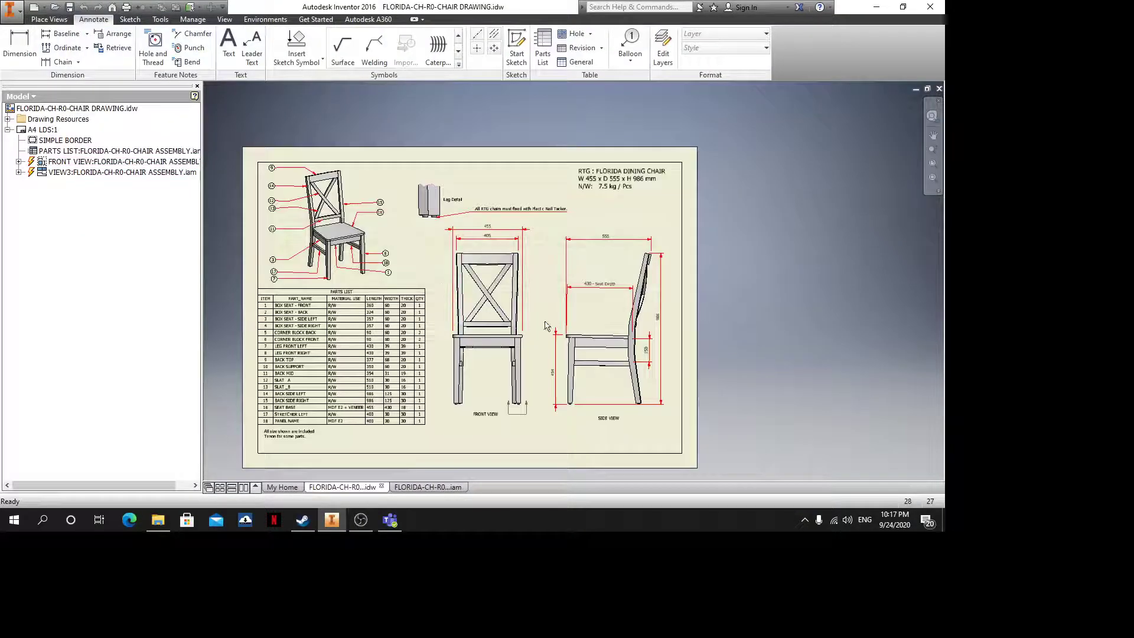
Create a new part from the Standard (mm).ipt template and start a sketch on its XY Plane
click(33, 7)
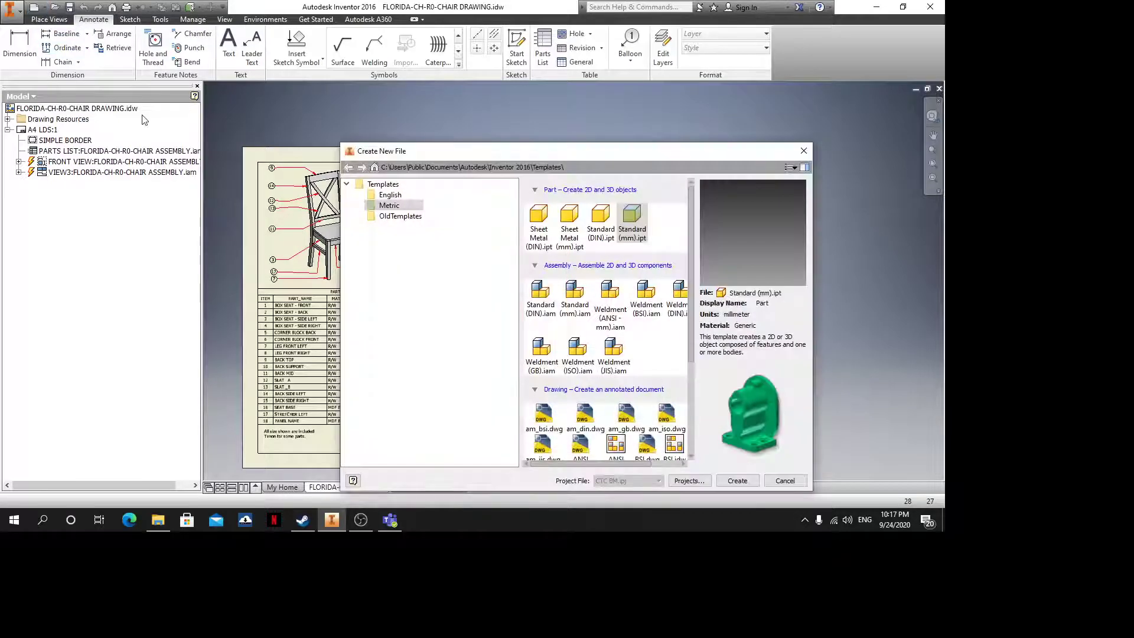
double_click(639, 217)
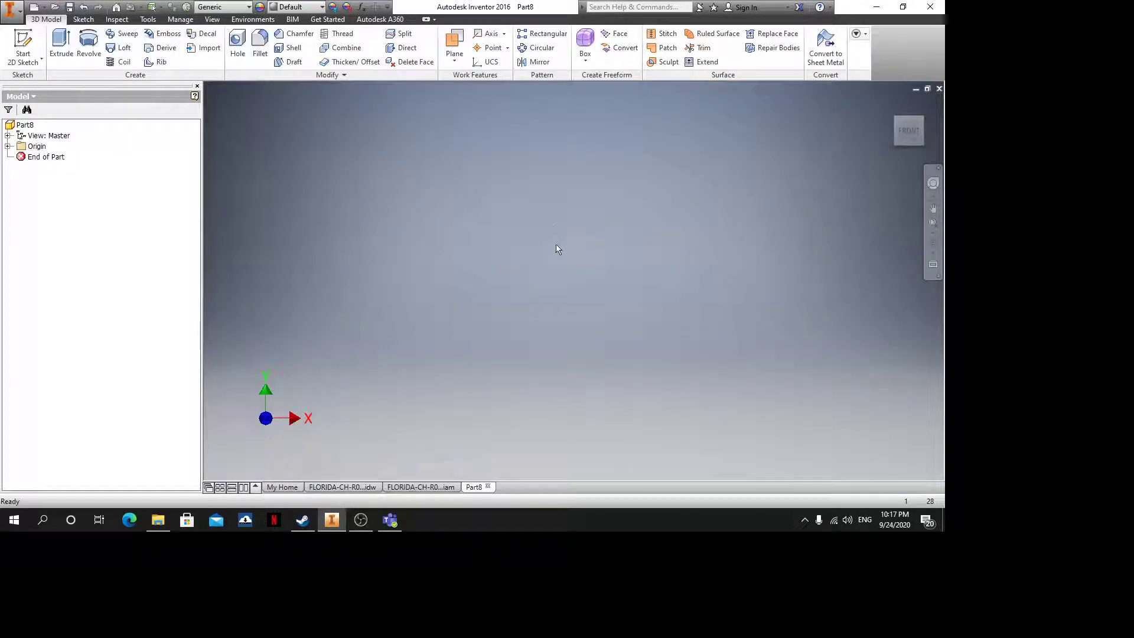
click(7, 146)
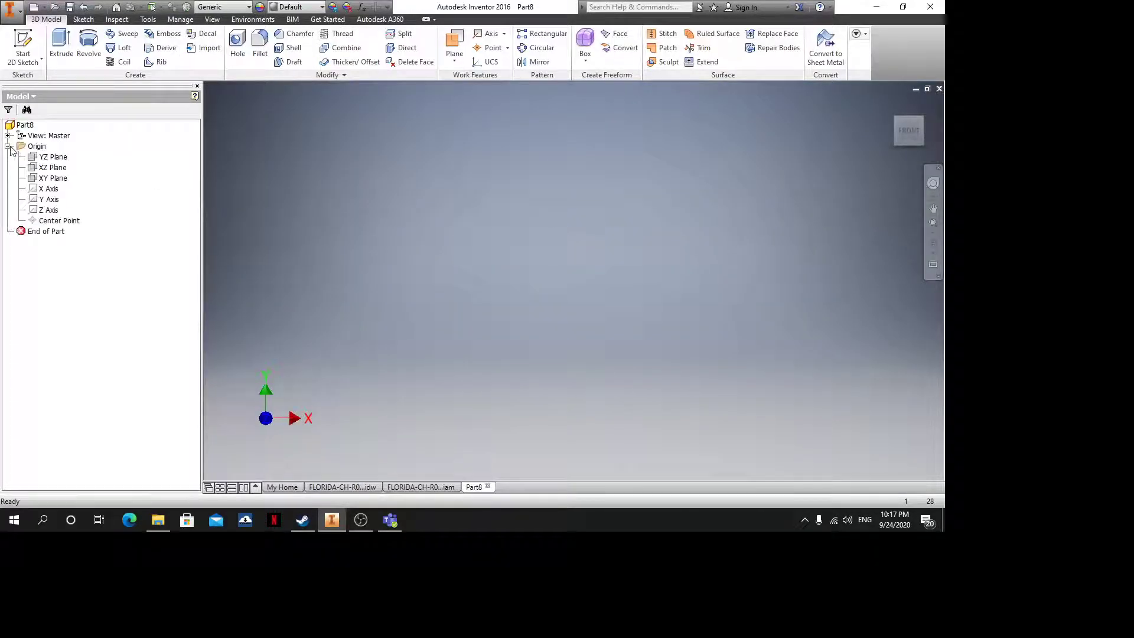
click(46, 179)
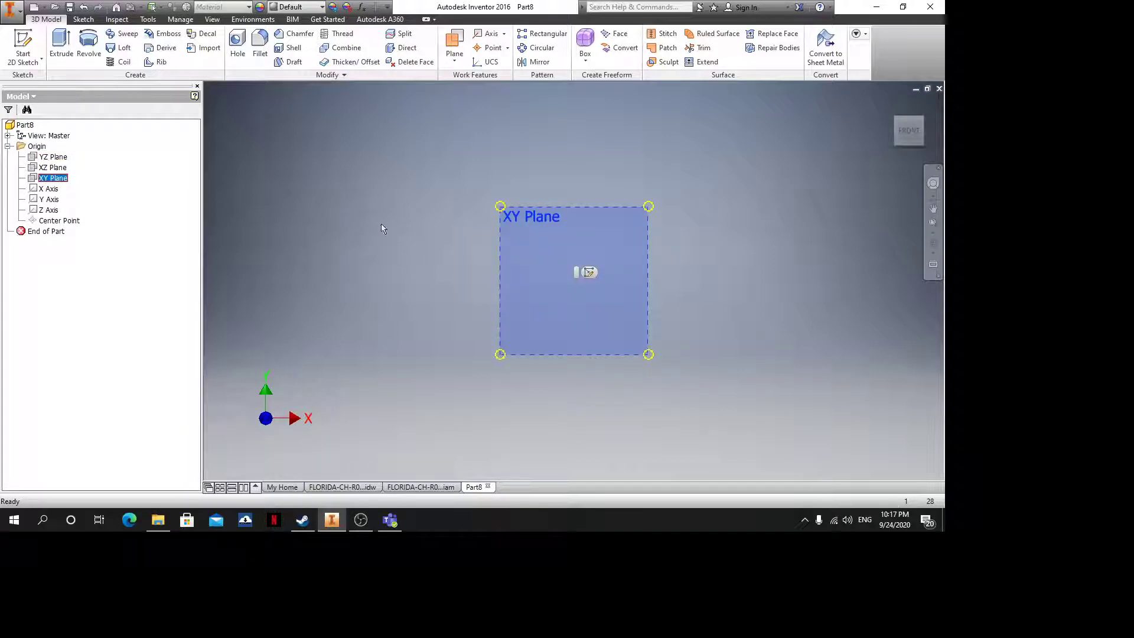
click(588, 272)
Draw an upright two-point center rectangle about 47 mm tall, centred on the origin
click(150, 59)
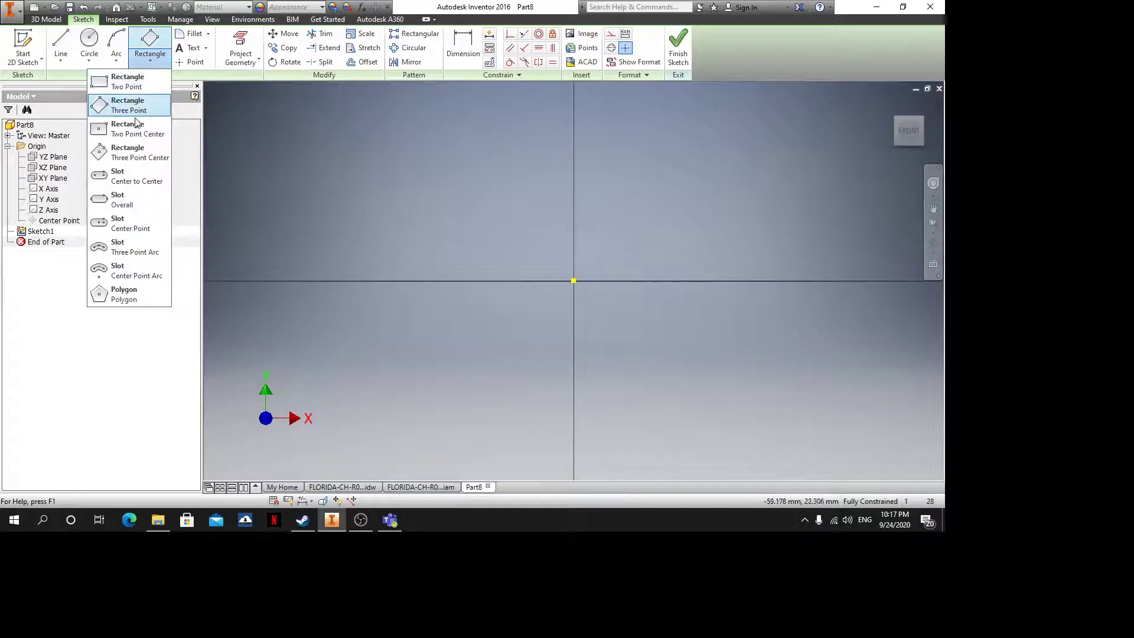
click(137, 131)
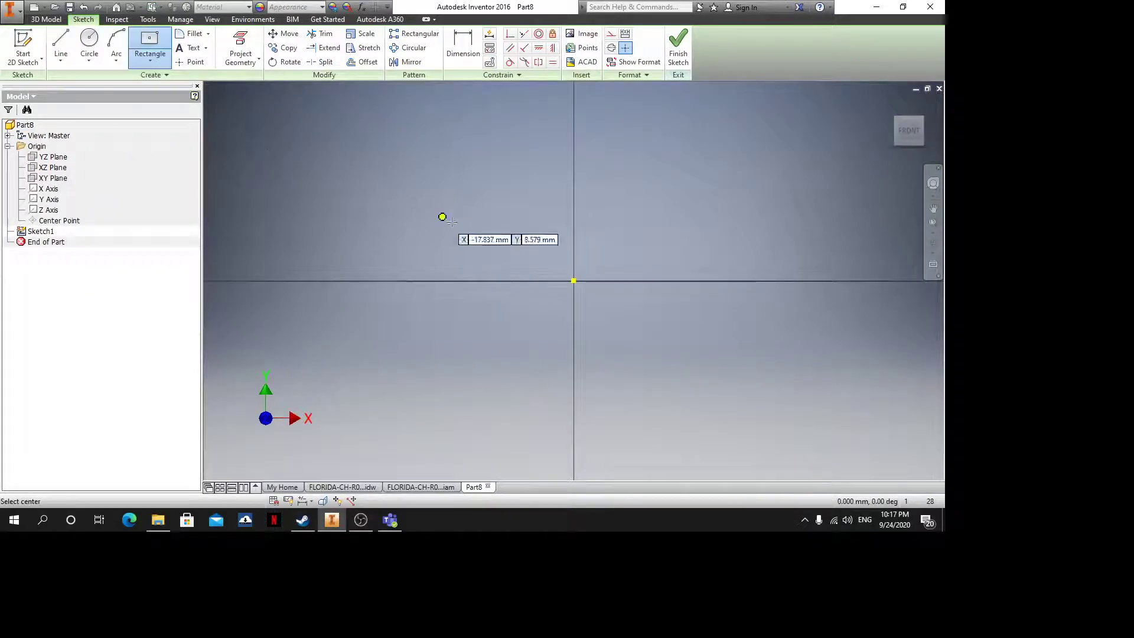
click(573, 280)
click(493, 108)
Dimension the rectangle to 430 mm in height and 39 mm in width
key(d)
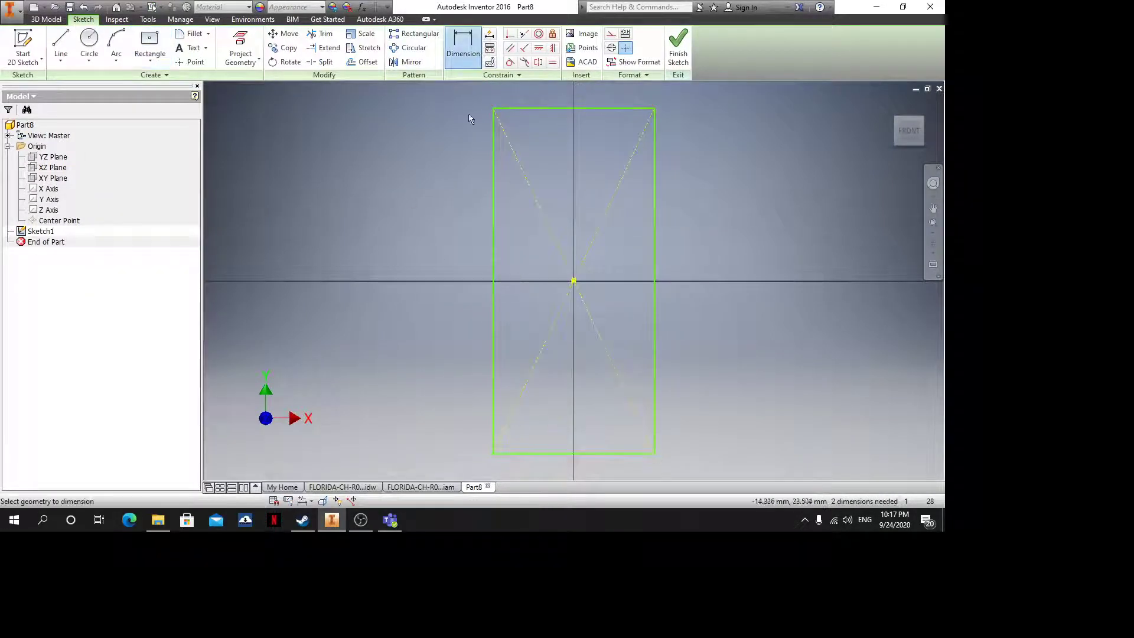
click(494, 188)
click(431, 196)
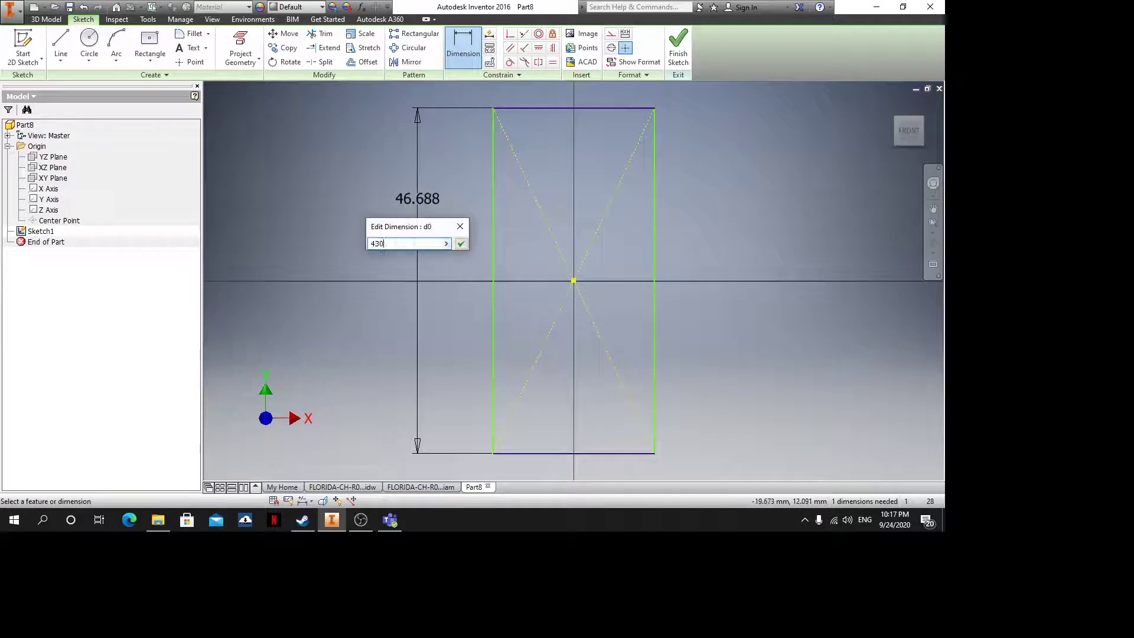
key(Return)
scroll(463, 222, down, 5)
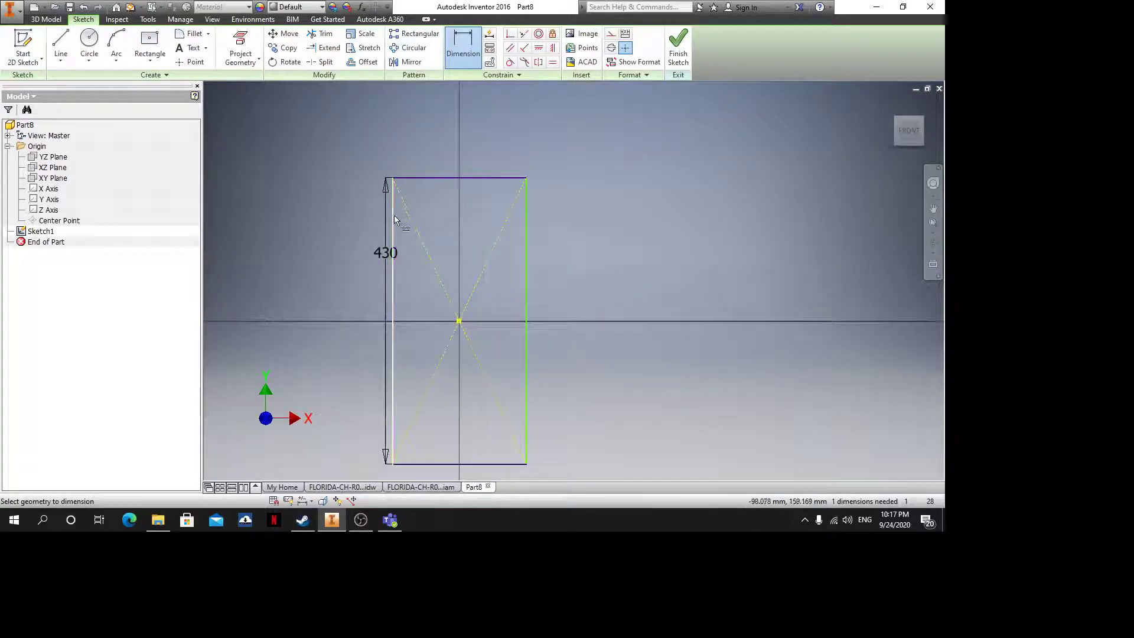
click(394, 217)
click(526, 233)
click(581, 125)
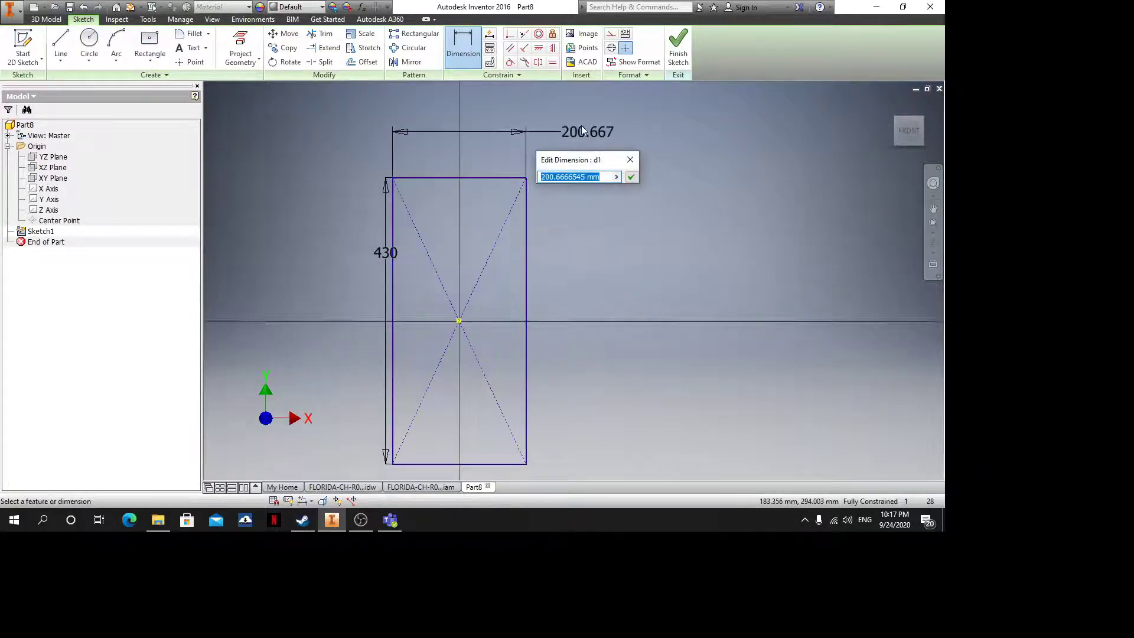
text(39)
key(Return)
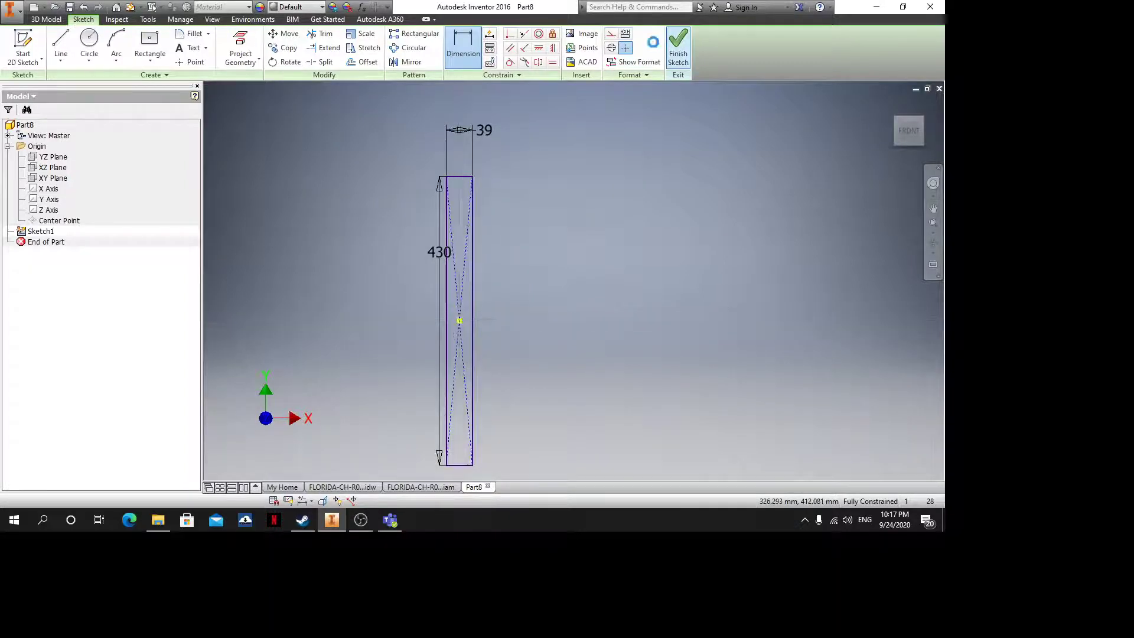
Finish the sketch and extrude the rectangle symmetrically, linking the distance to its 39 mm width dimension
scroll(446, 331, up, 6)
scroll(486, 337, down, 8)
scroll(507, 278, up, 3)
shift+middle_drag(526, 291, 552, 378)
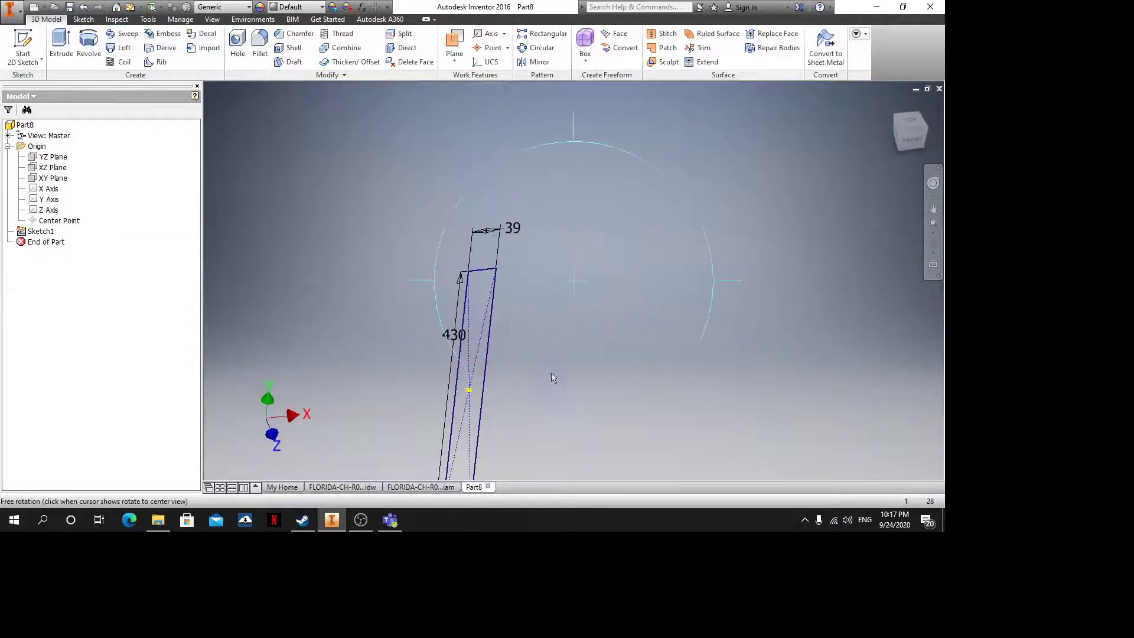
key(e)
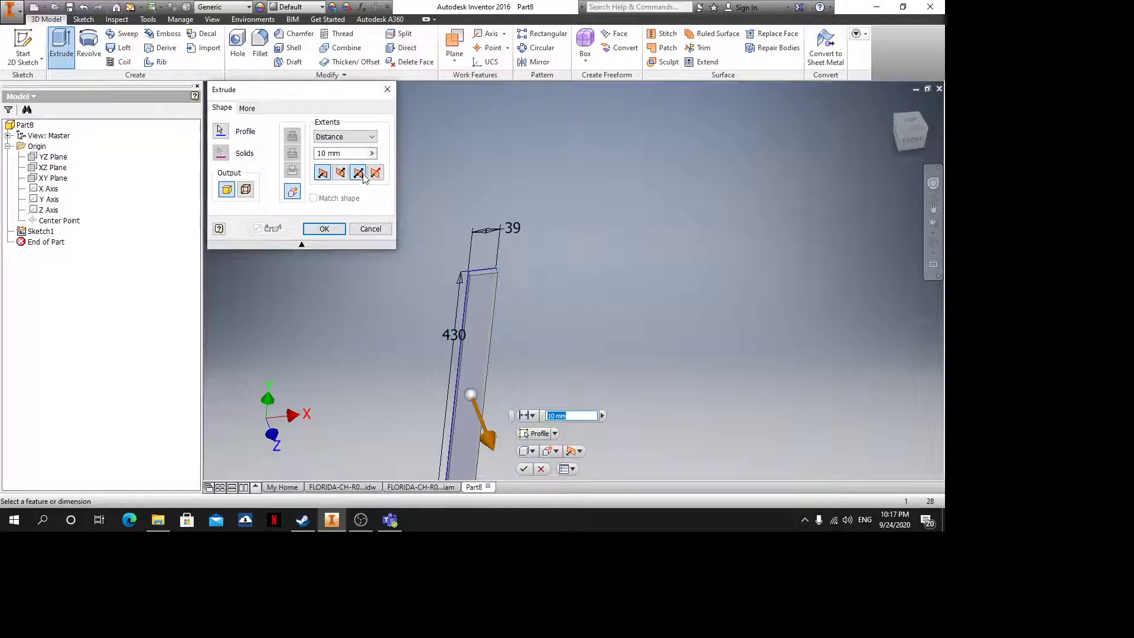
click(342, 153)
click(506, 229)
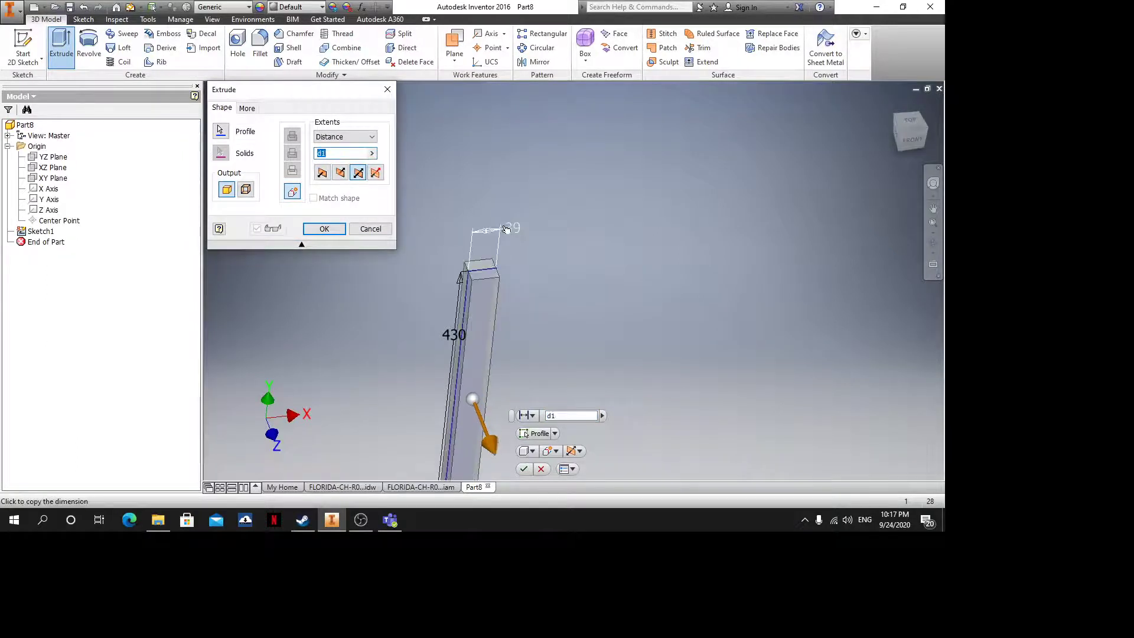
key(Return)
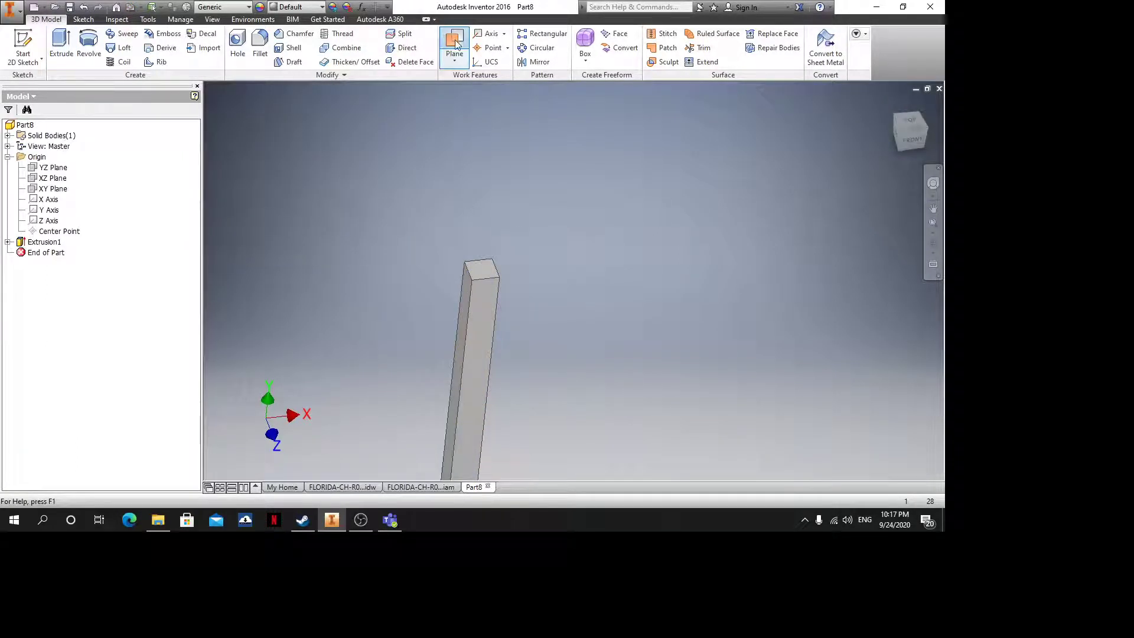
Create a diagonal work plane through two opposite long edges of the square bar
shift+middle_drag(532, 299, 502, 444)
scroll(519, 288, down, 5)
click(469, 276)
click(430, 255)
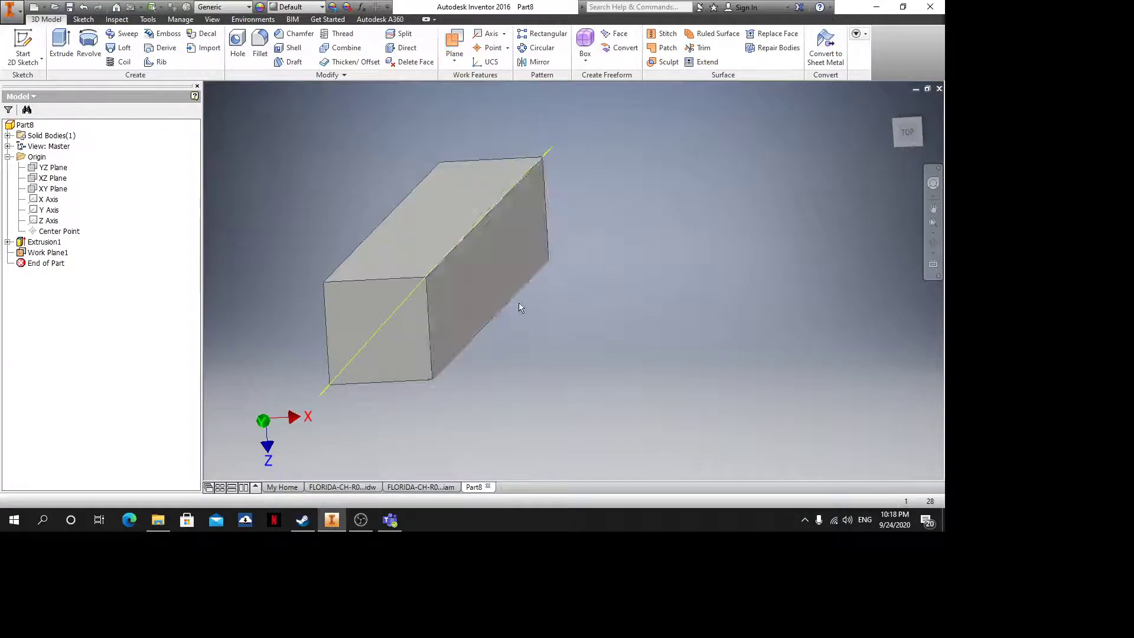
scroll(518, 304, down, 5)
shift+middle_drag(516, 296, 496, 272)
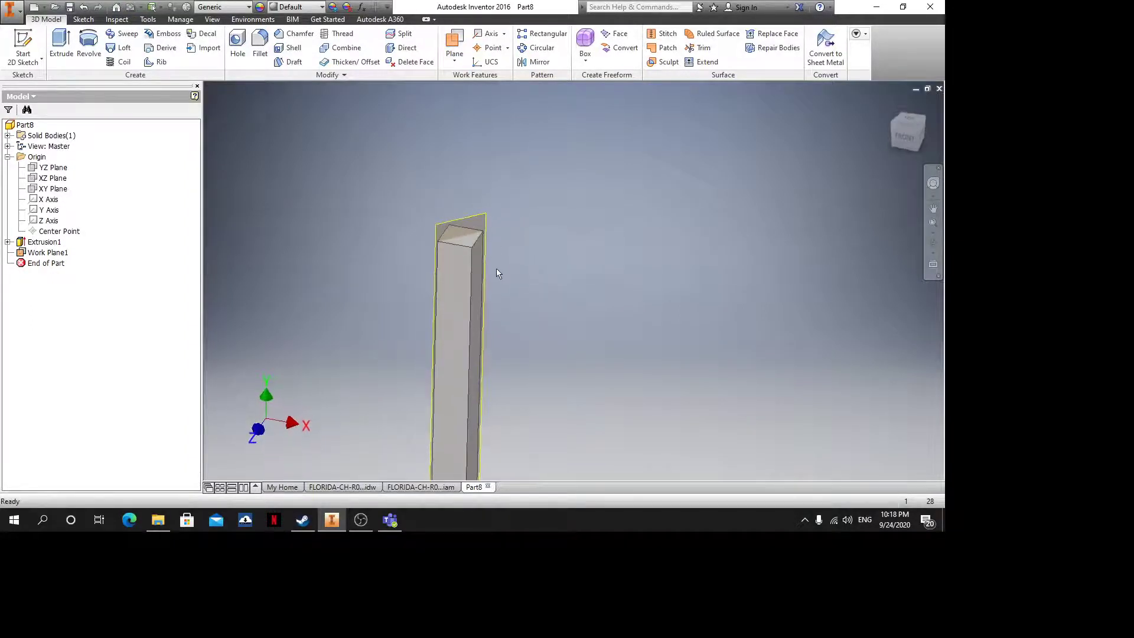
Start a sketch on the diagonal work plane and project the bar's top edge and one long edge as construction geometry
scroll(498, 273, up, 2)
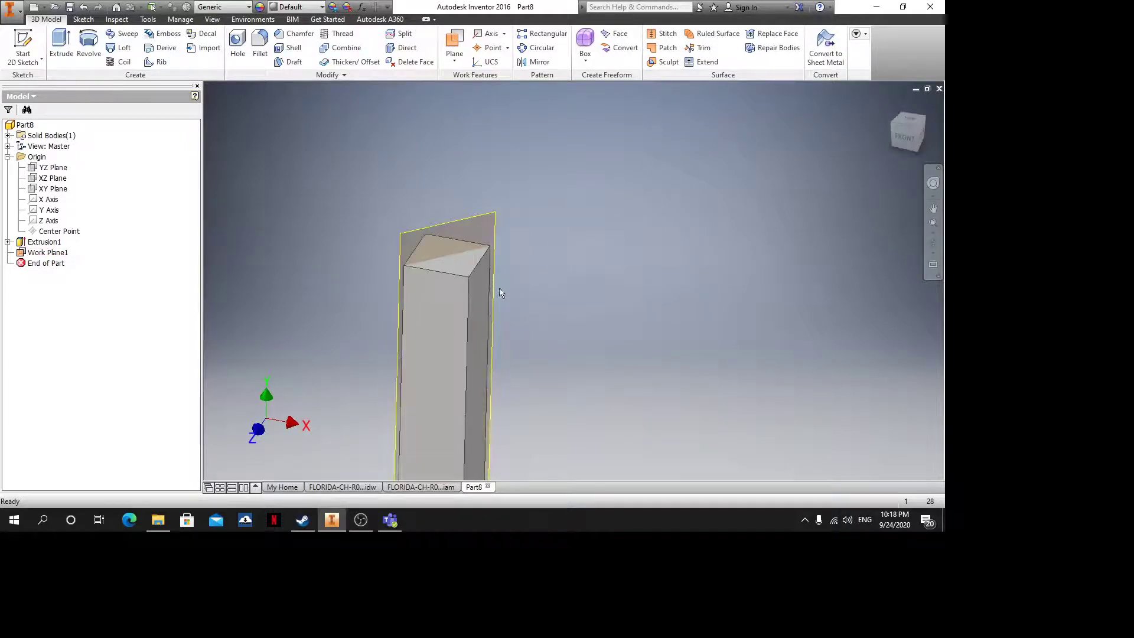
click(493, 235)
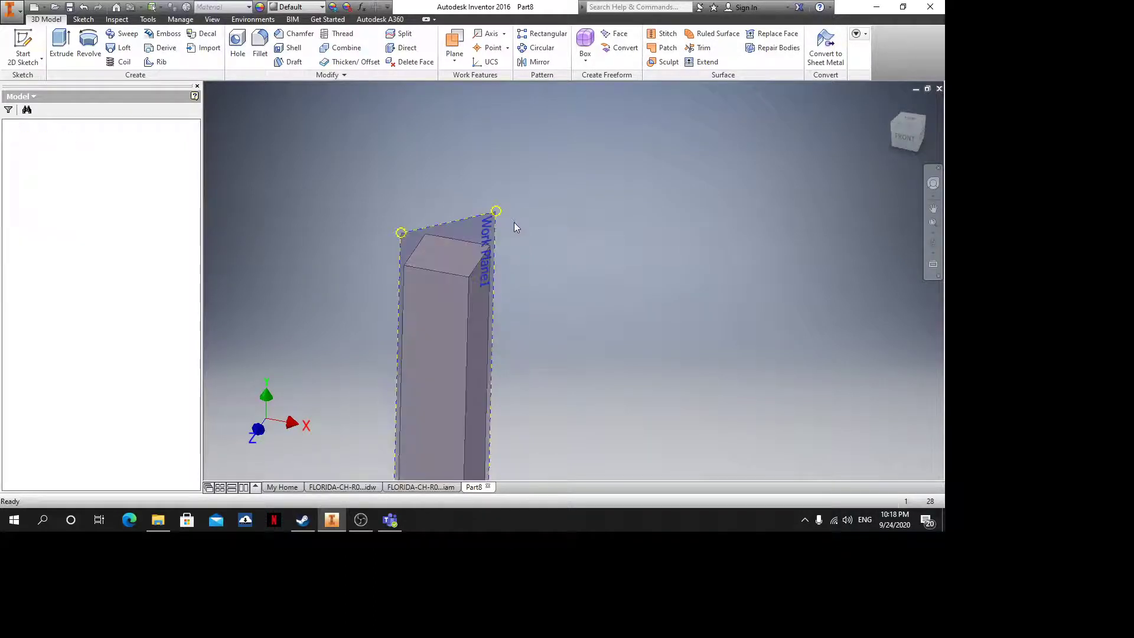
click(508, 222)
key(p)
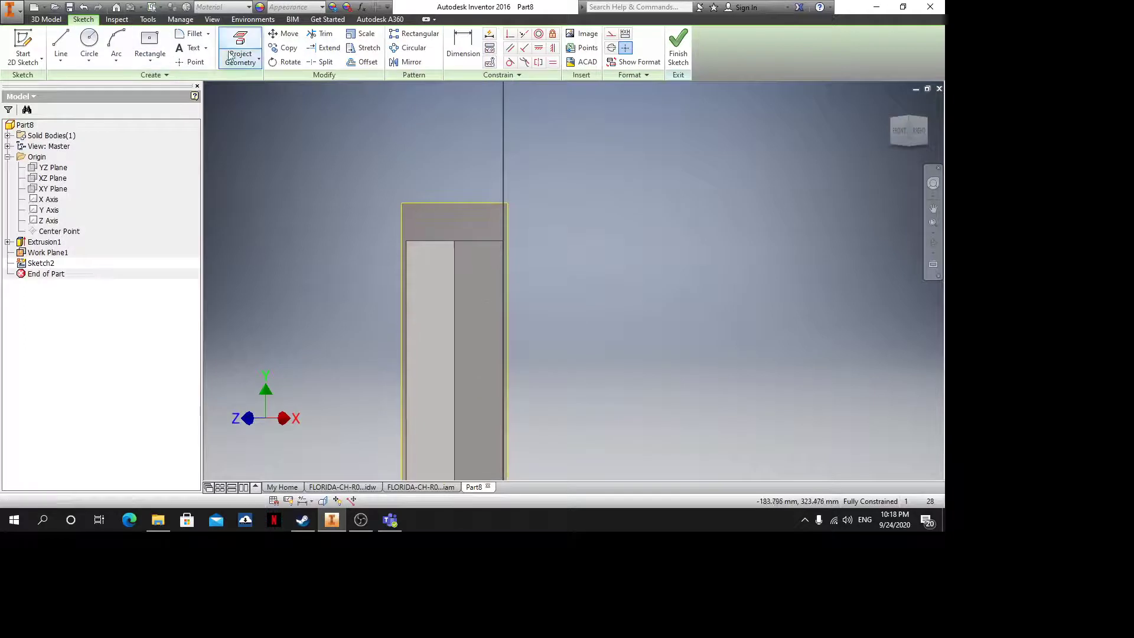
click(491, 240)
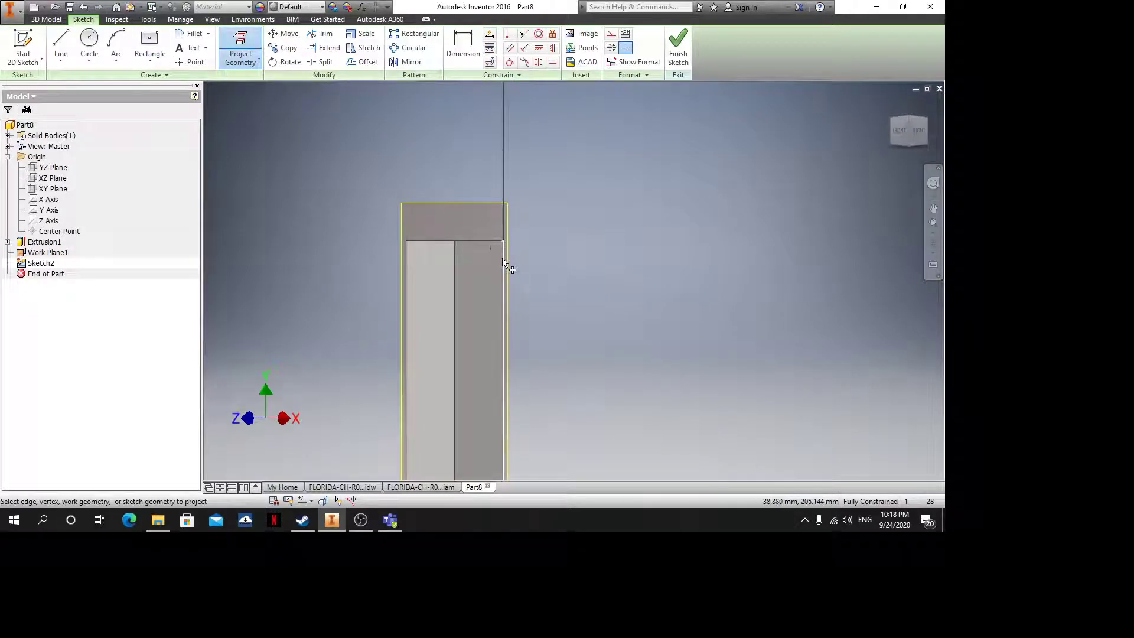
key(Escape)
shift+middle_drag(506, 249, 508, 274)
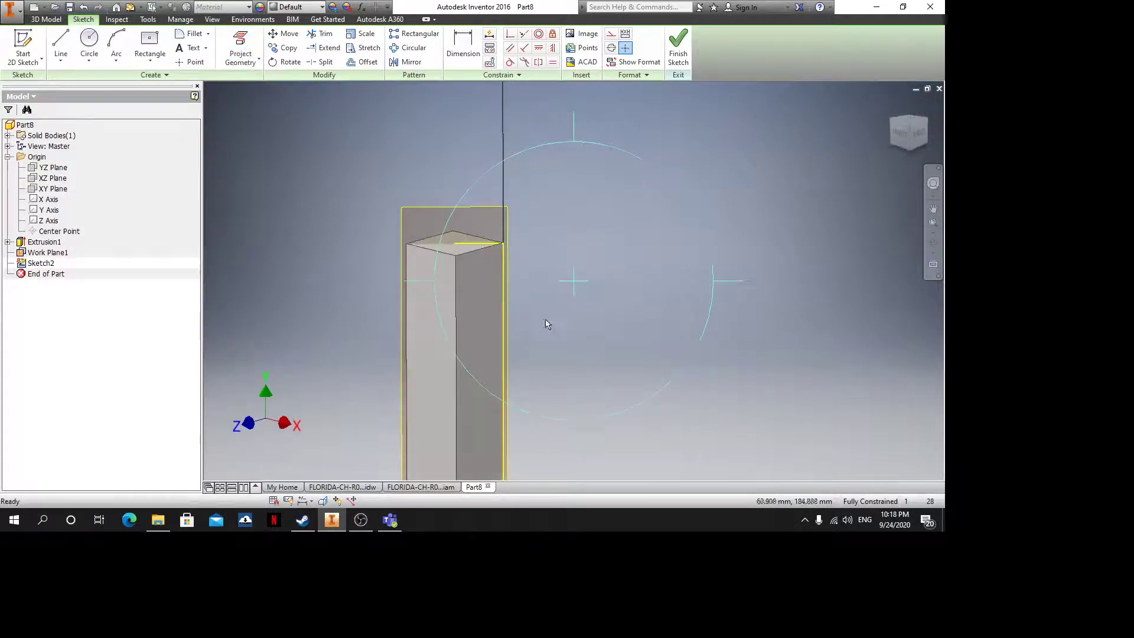
drag(547, 323, 396, 194)
click(610, 35)
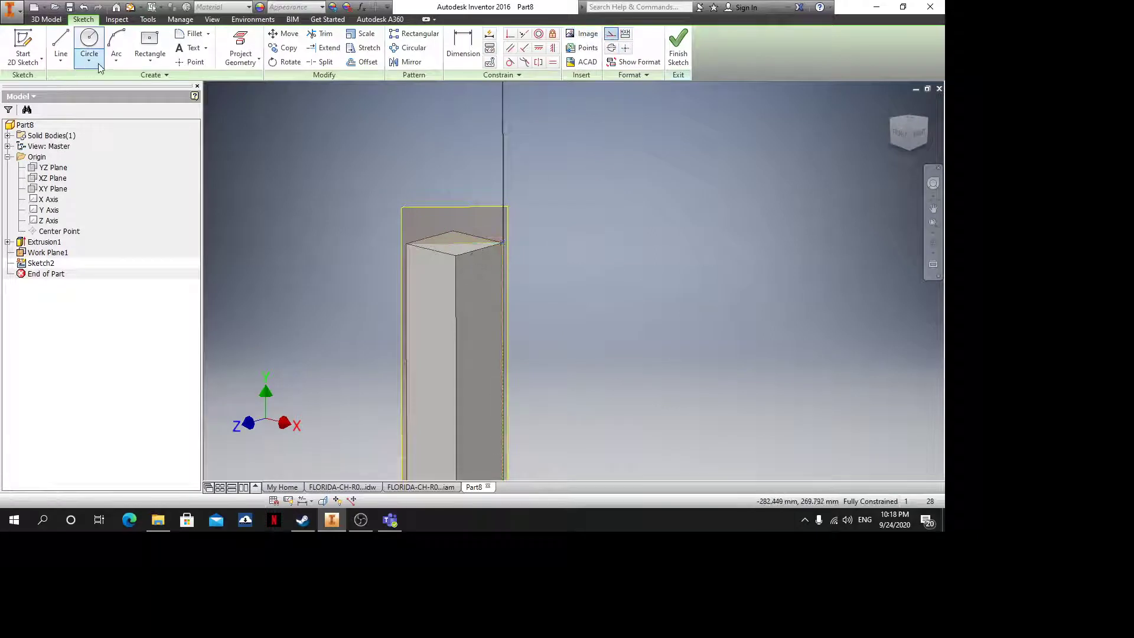
Draw an upright center-to-center slot overlapping the bar's upper corner, about 86 mm between its centers
click(149, 58)
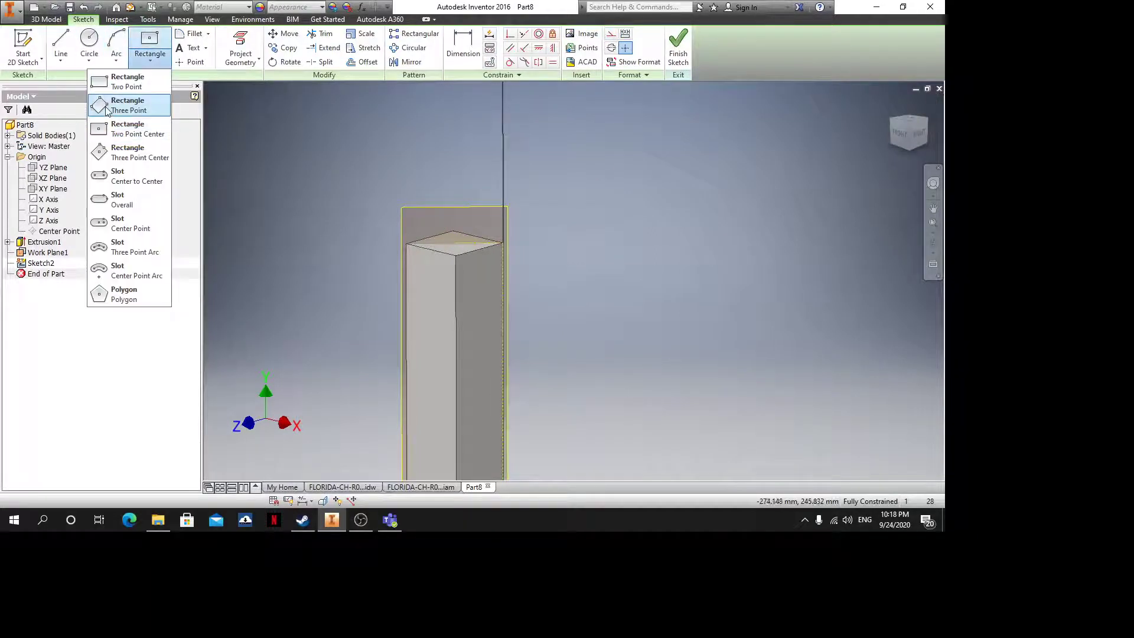
click(128, 181)
scroll(496, 235, up, 3)
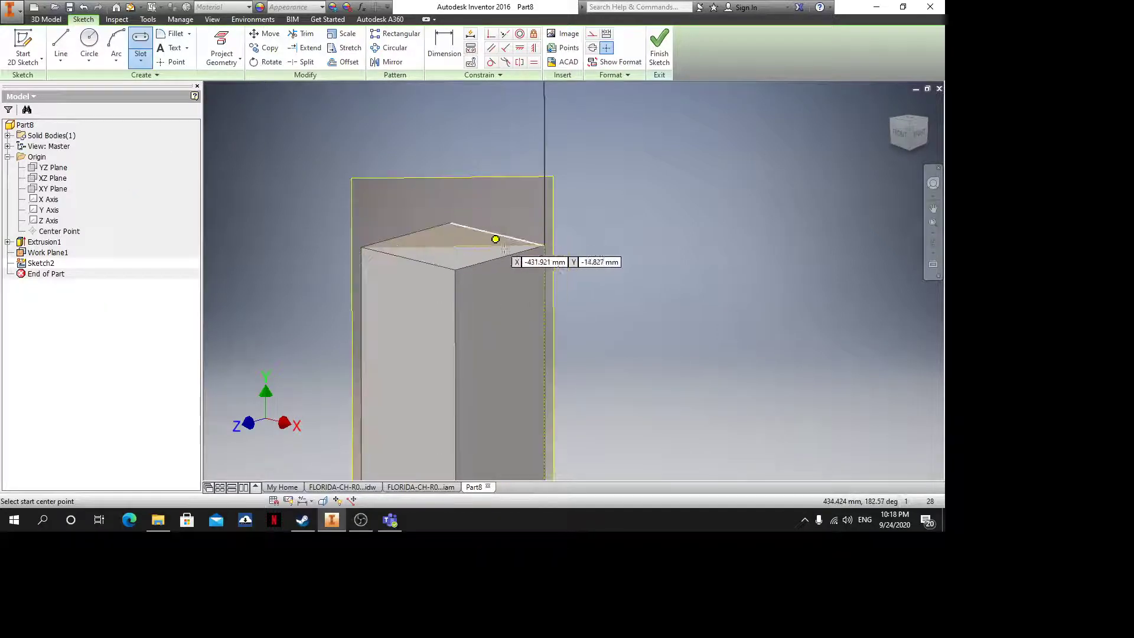
click(526, 177)
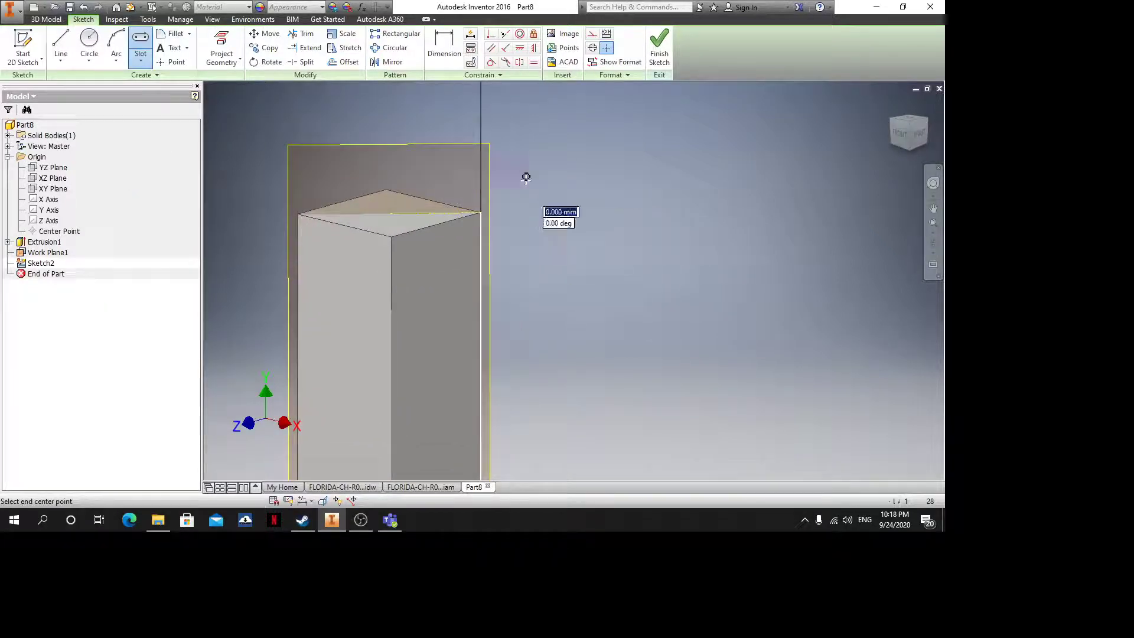
click(526, 453)
click(426, 359)
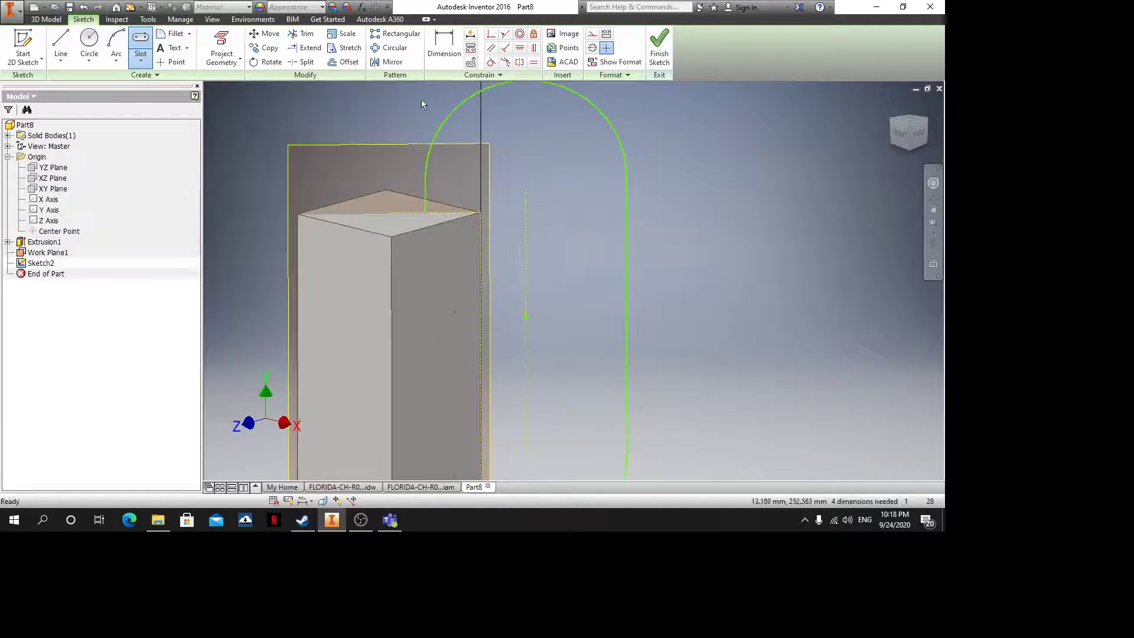
Dimension the slot's straight side to 60 mm
click(442, 54)
scroll(468, 133, down, 3)
click(561, 225)
click(615, 215)
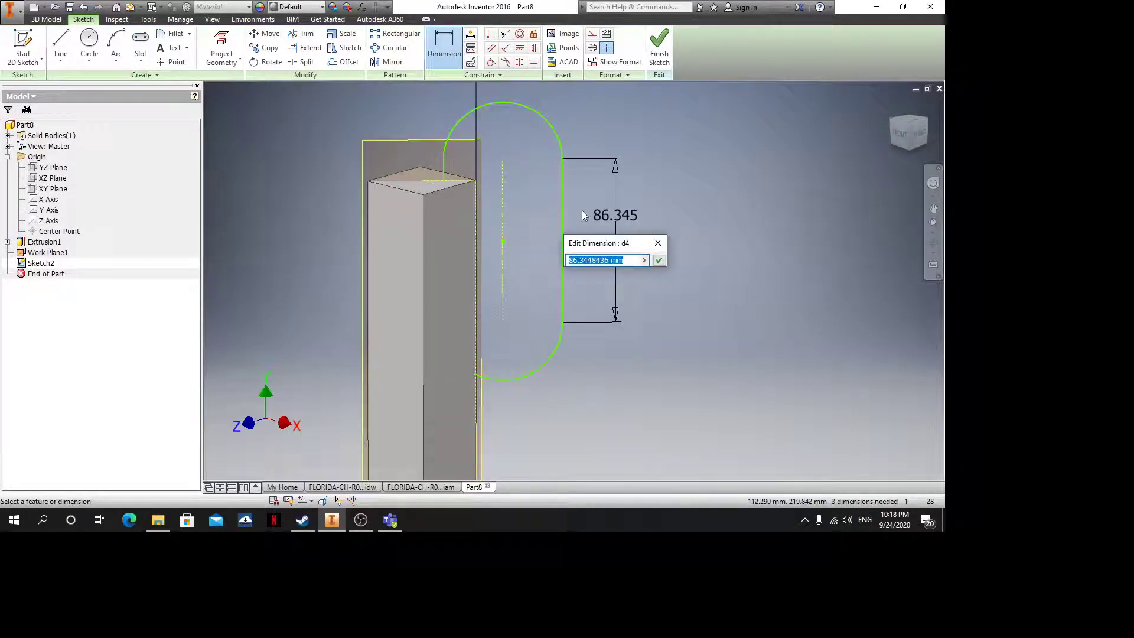
text(60)
key(Return)
Move the slot over the bar and make the upper end of its straight side coincident with the projected top edge
scroll(473, 169, up, 3)
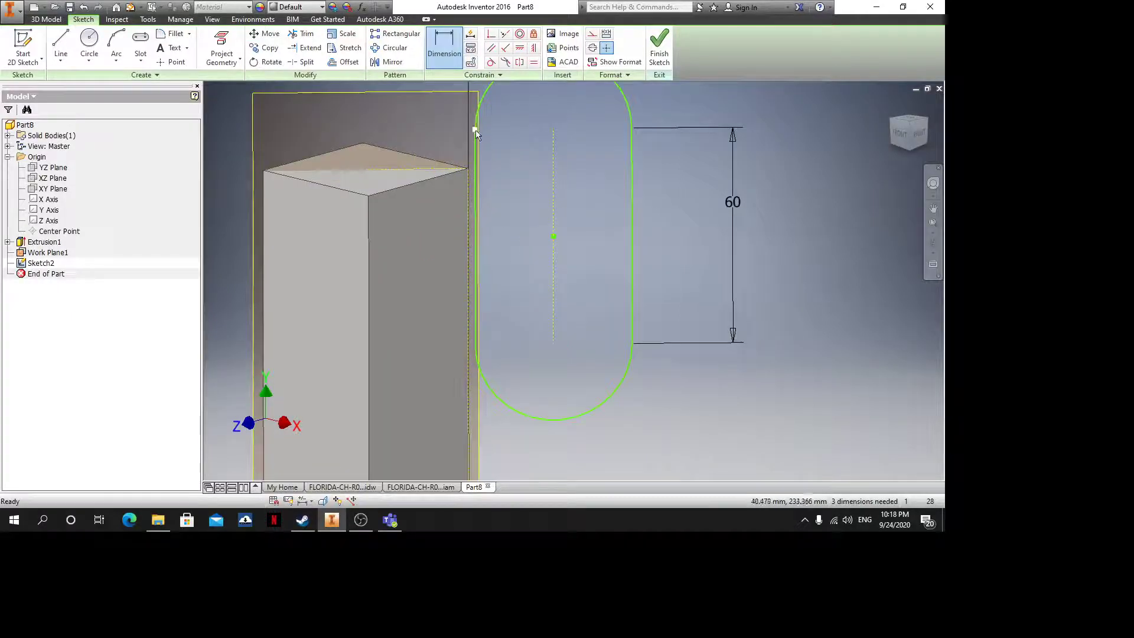
drag(476, 130, 422, 142)
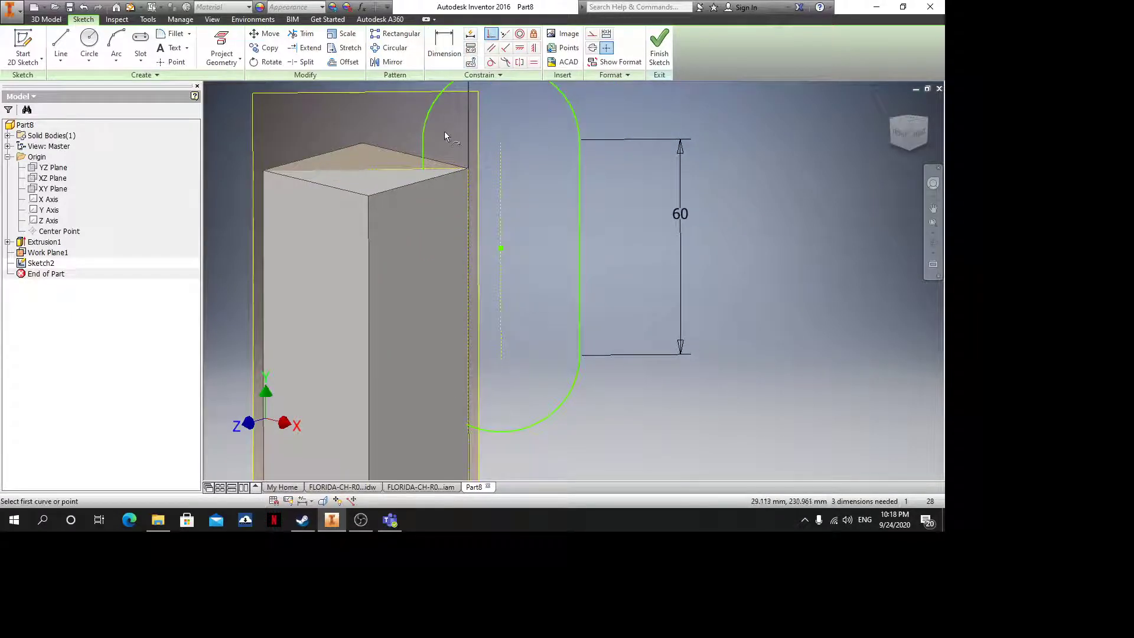
click(423, 140)
click(441, 170)
Dimension the slot's inset from the bar's long edge to 7 mm and its end radius to 25 mm
key(d)
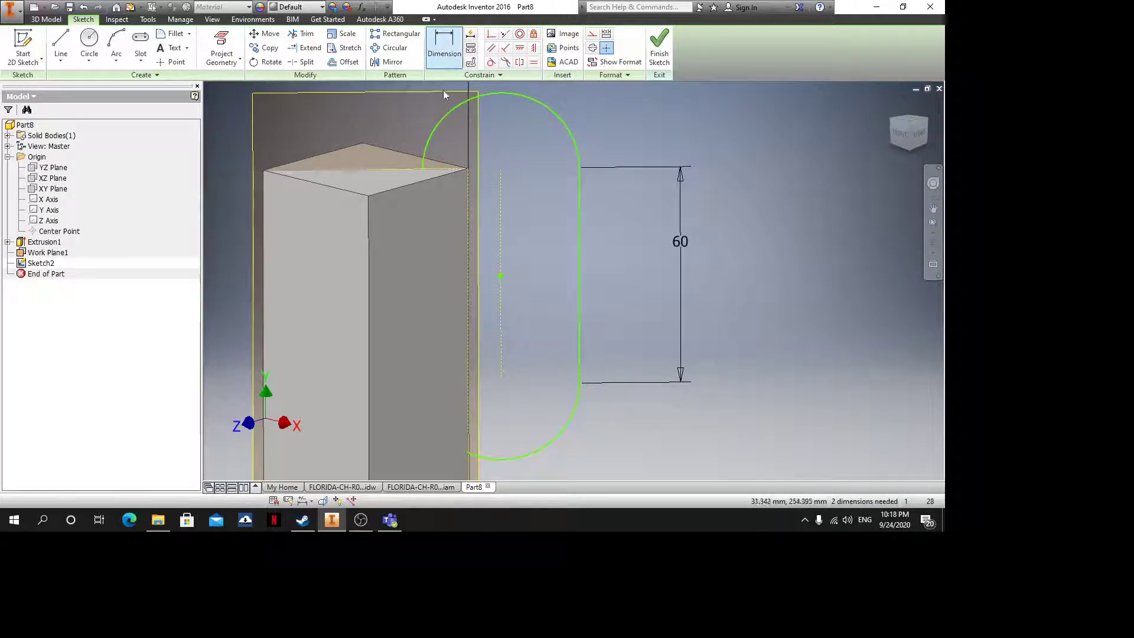
click(424, 178)
click(472, 183)
click(537, 126)
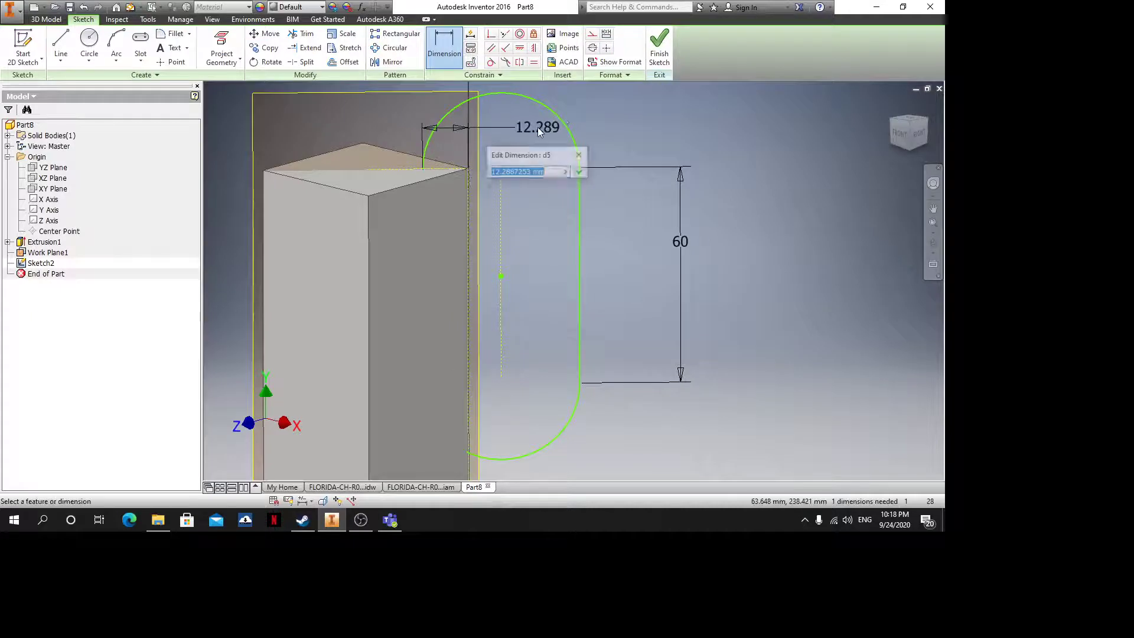
text(7)
key(Return)
scroll(563, 115, down, 3)
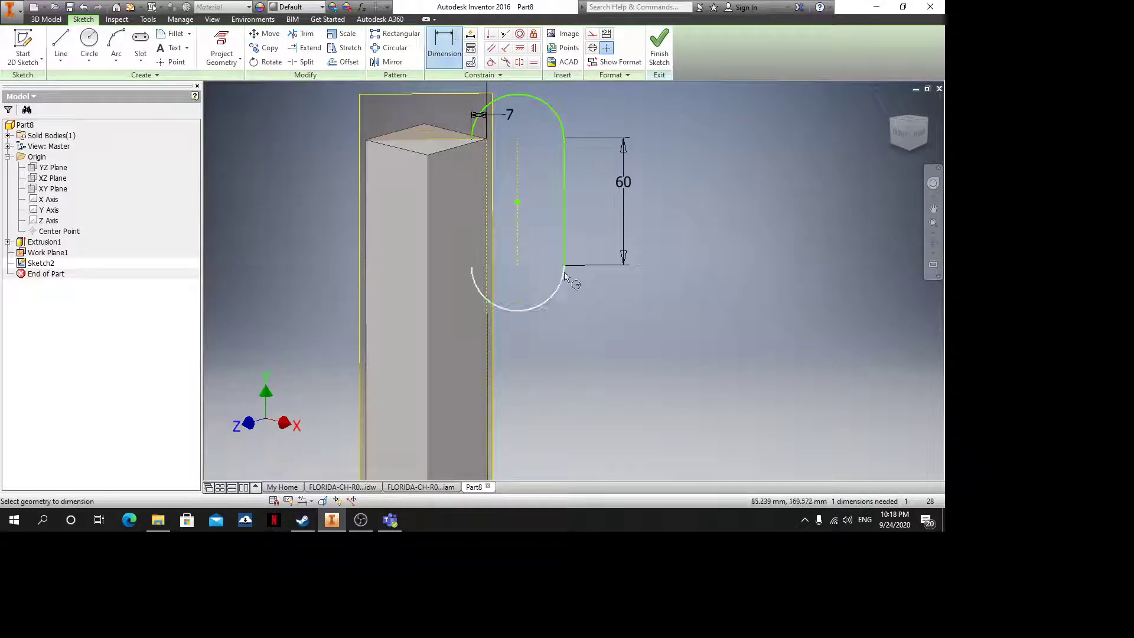
click(576, 320)
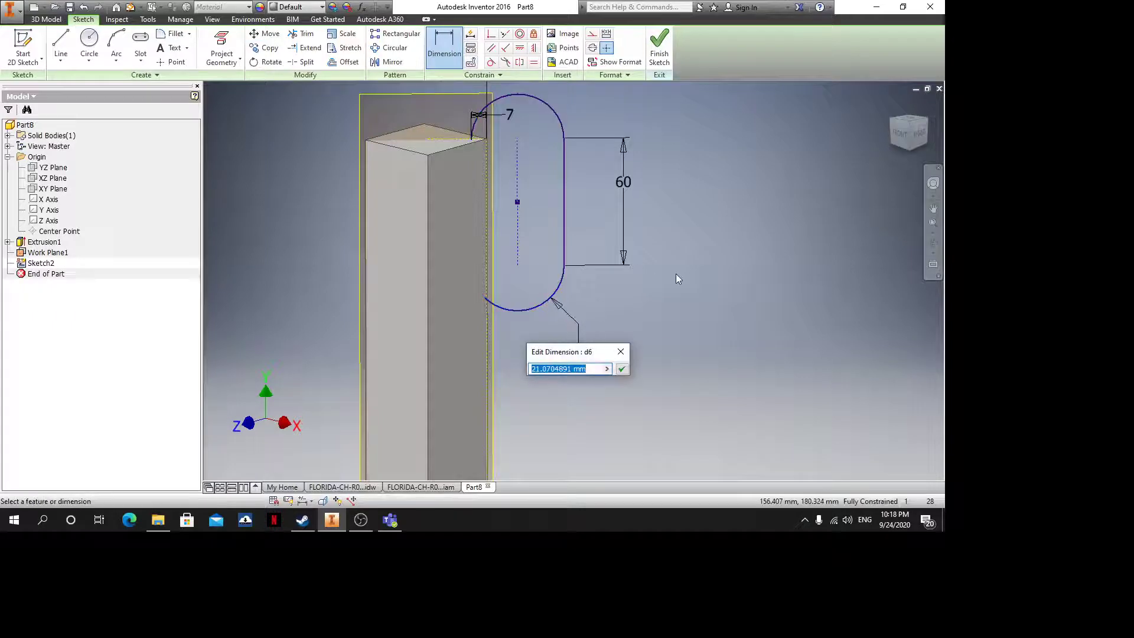
text(25)
key(Return)
Finish the sketch and cut the slot profile through all in both directions to flatten the bar's upper corner
click(655, 59)
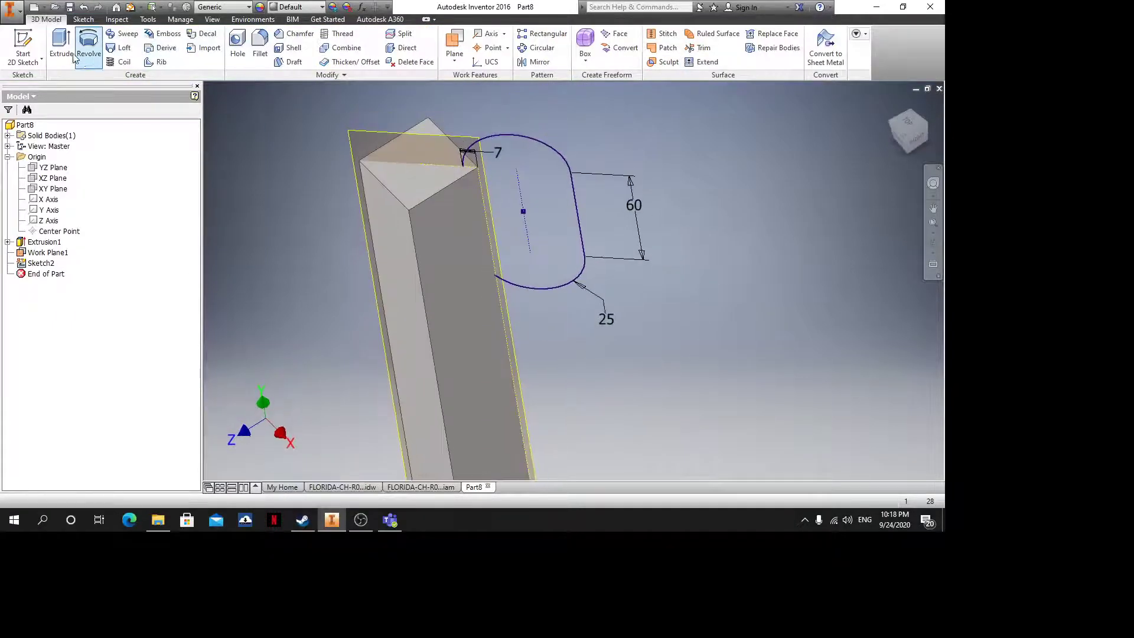
click(62, 48)
click(345, 136)
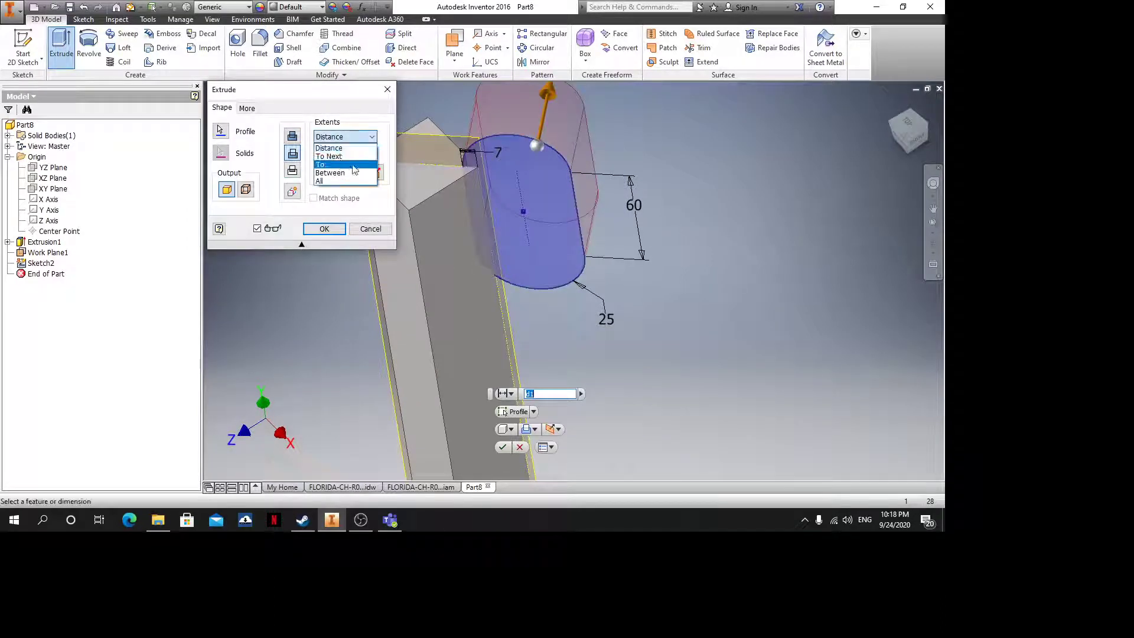
click(353, 181)
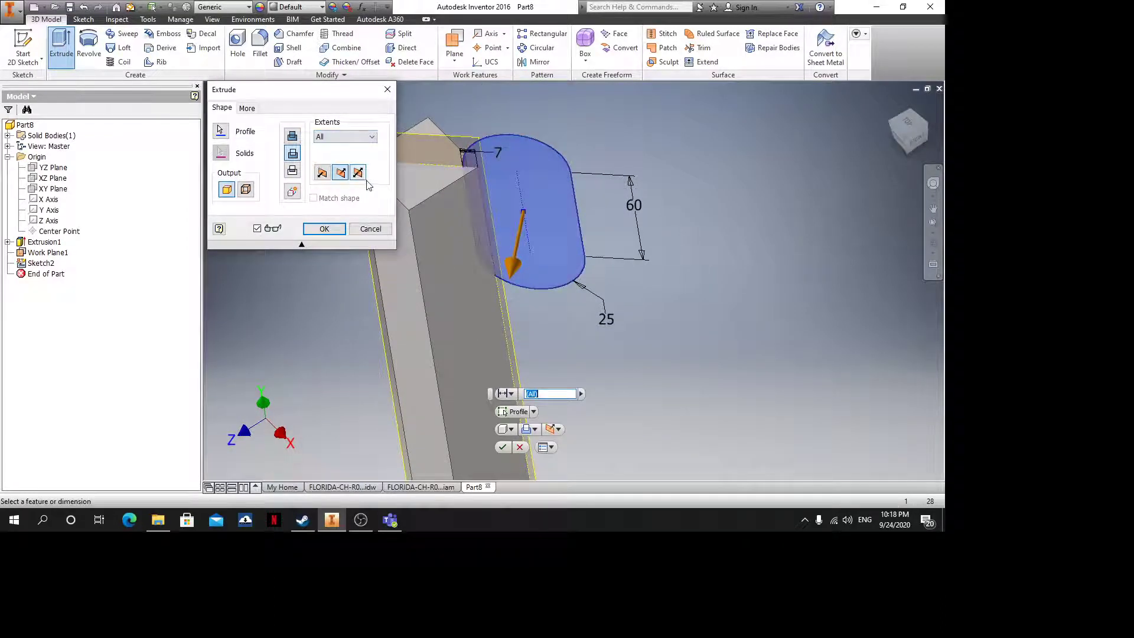
click(325, 228)
shift+middle_drag(413, 207, 513, 237)
key(Escape)
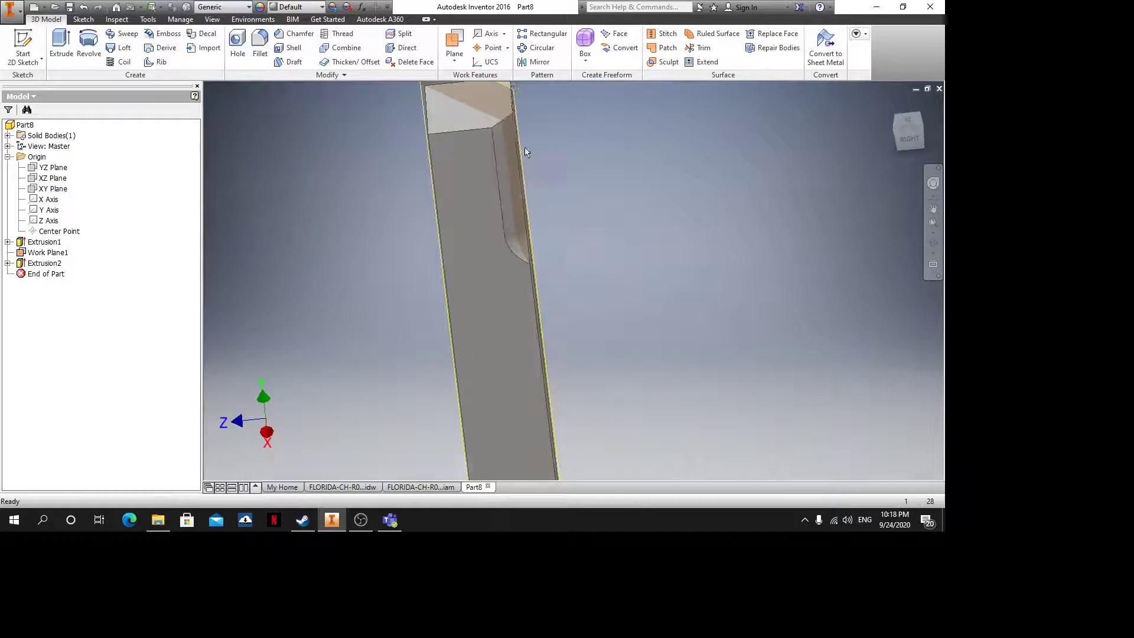
Start a sketch on the flat face of the corner cut and draw a line parallel to the bar beside it
scroll(498, 174, up, 3)
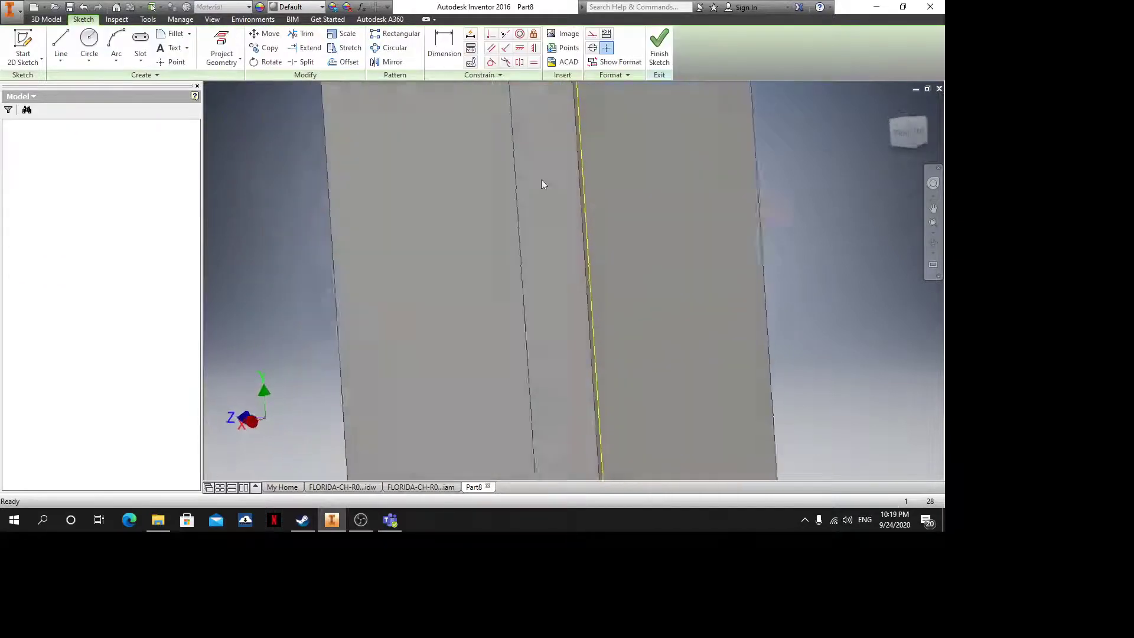
scroll(540, 179, down, 5)
middle_drag(541, 178, 494, 415)
scroll(500, 354, down, 2)
shift+middle_drag(544, 215, 507, 217)
drag(508, 217, 566, 240)
click(61, 43)
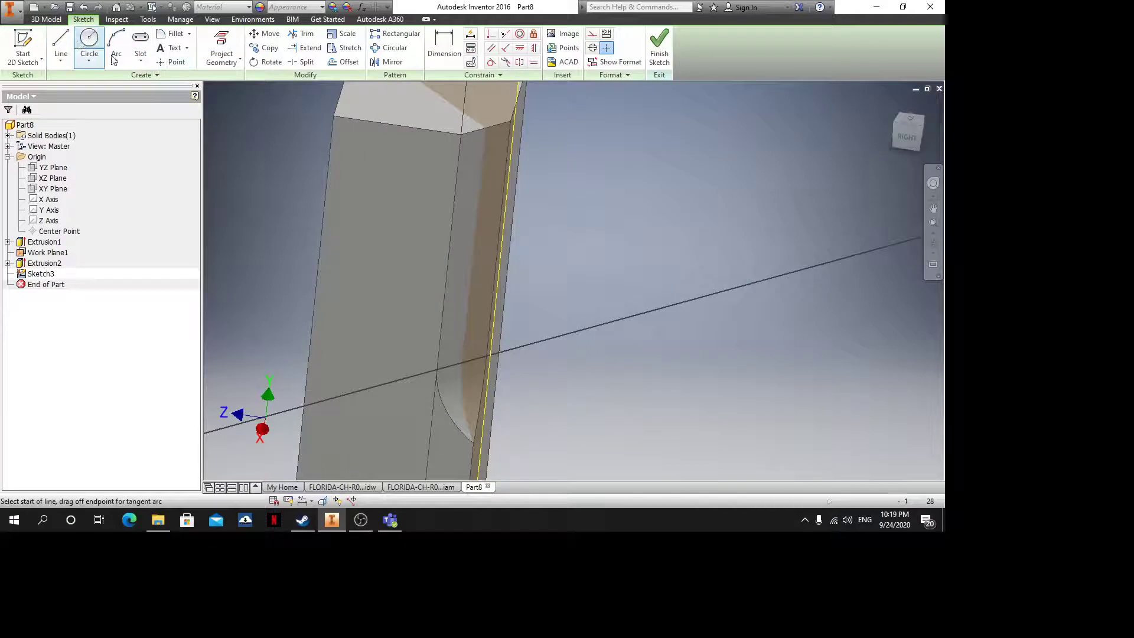
click(600, 175)
click(583, 325)
key(Escape)
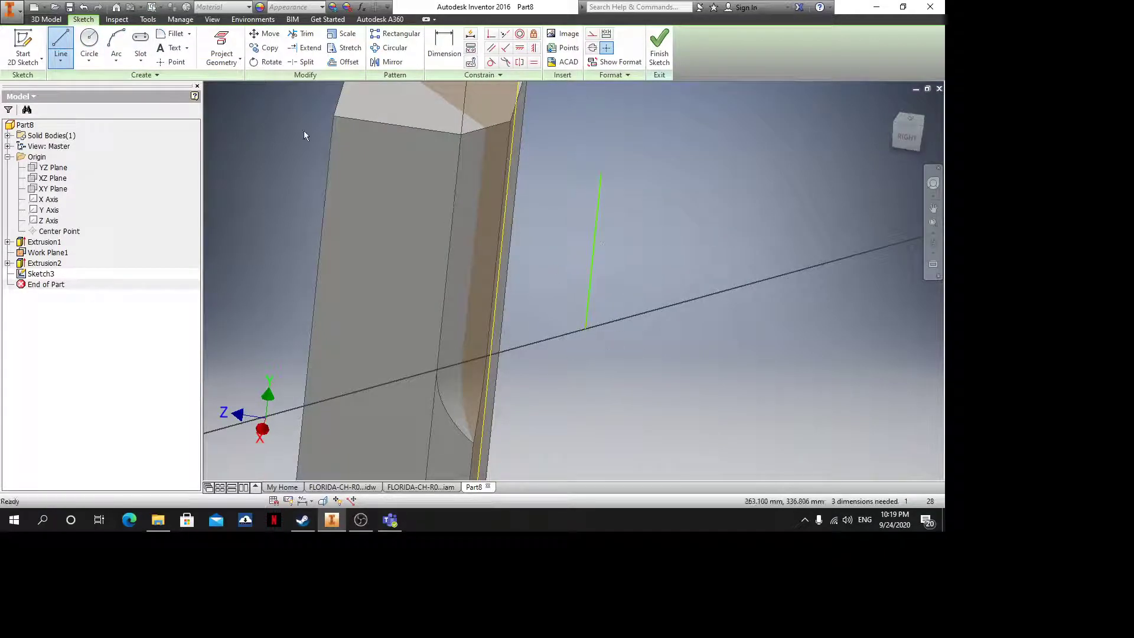
Place hole center points on the line's two ends and set the line's length to 34 mm
click(170, 62)
click(584, 329)
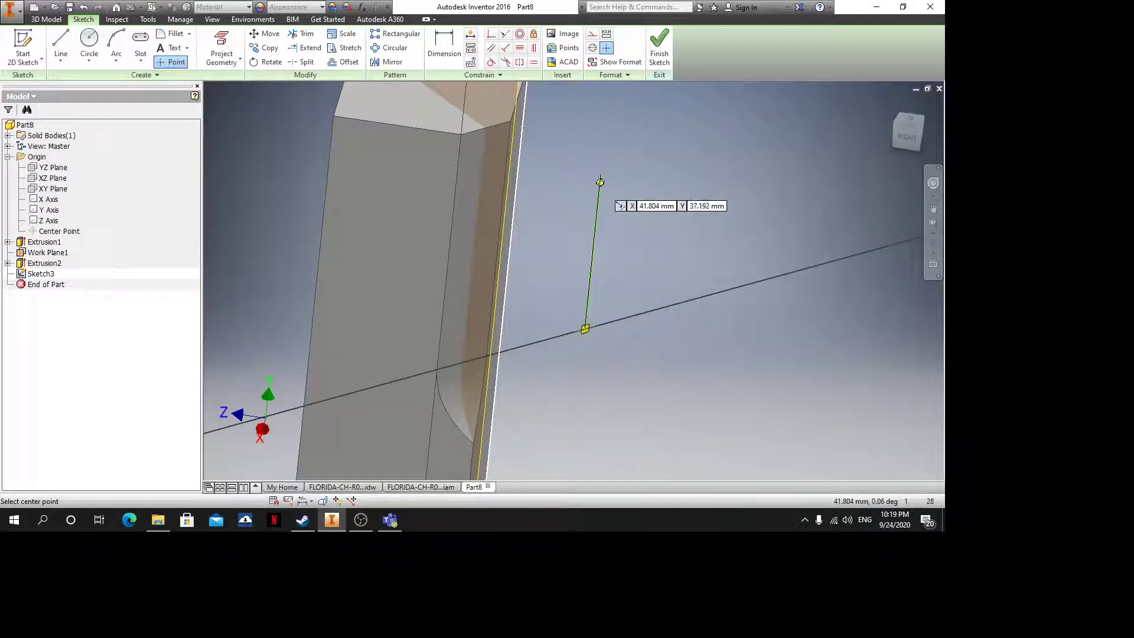
key(Escape)
key(d)
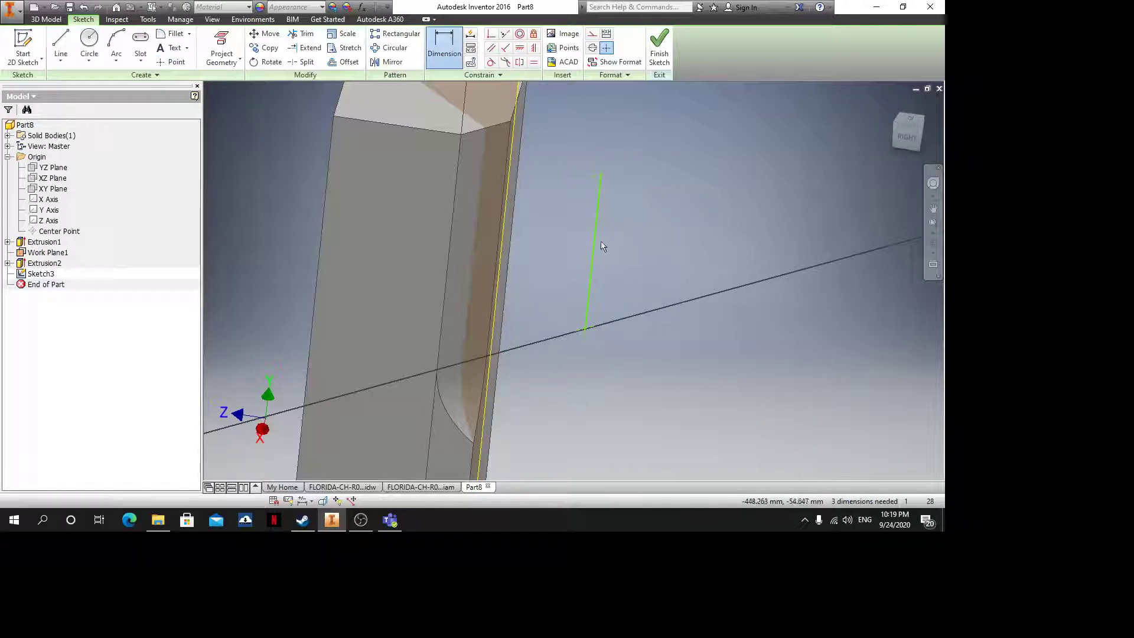
click(593, 246)
click(645, 236)
text(34)
key(Return)
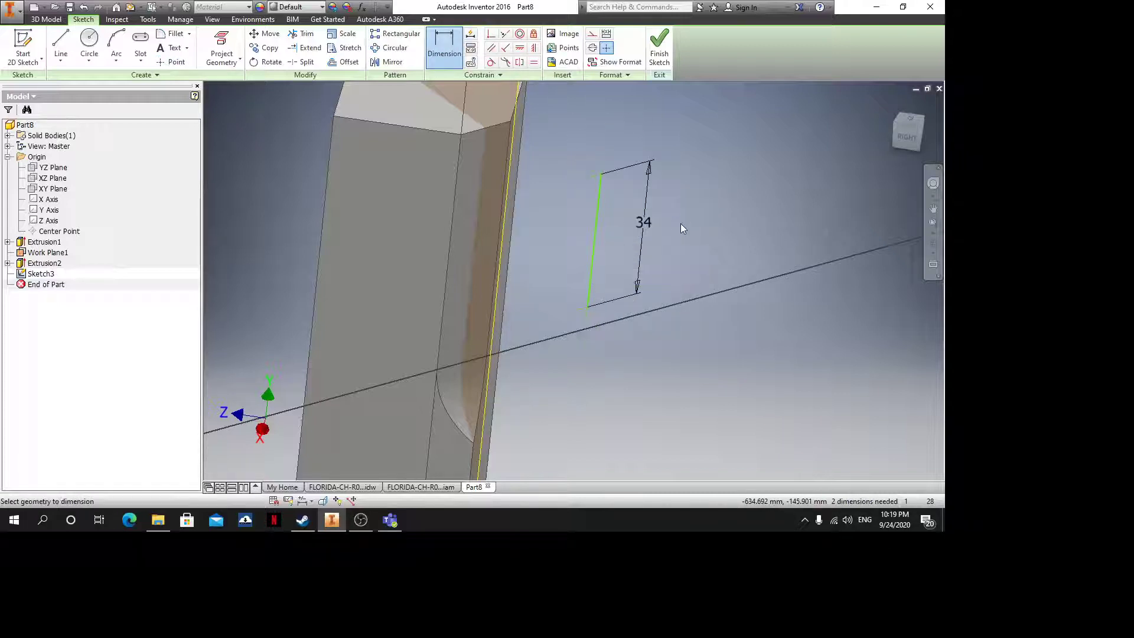
Align the line's midpoint with the midpoints of the flat's side and top edges, and convert the sketch lines to construction
key(Escape)
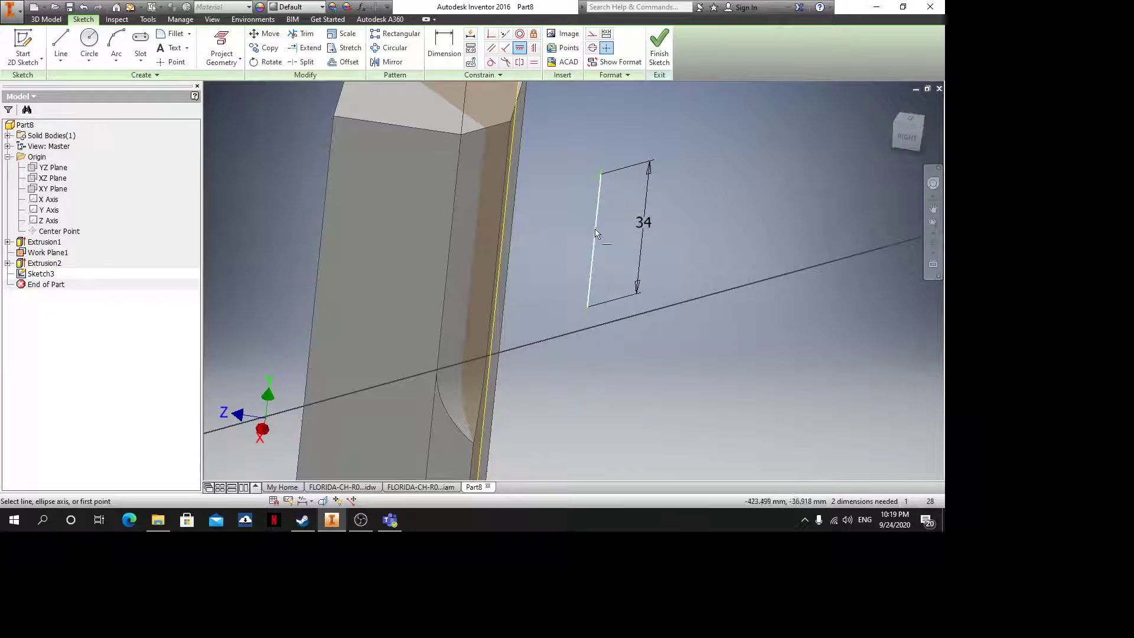
click(449, 250)
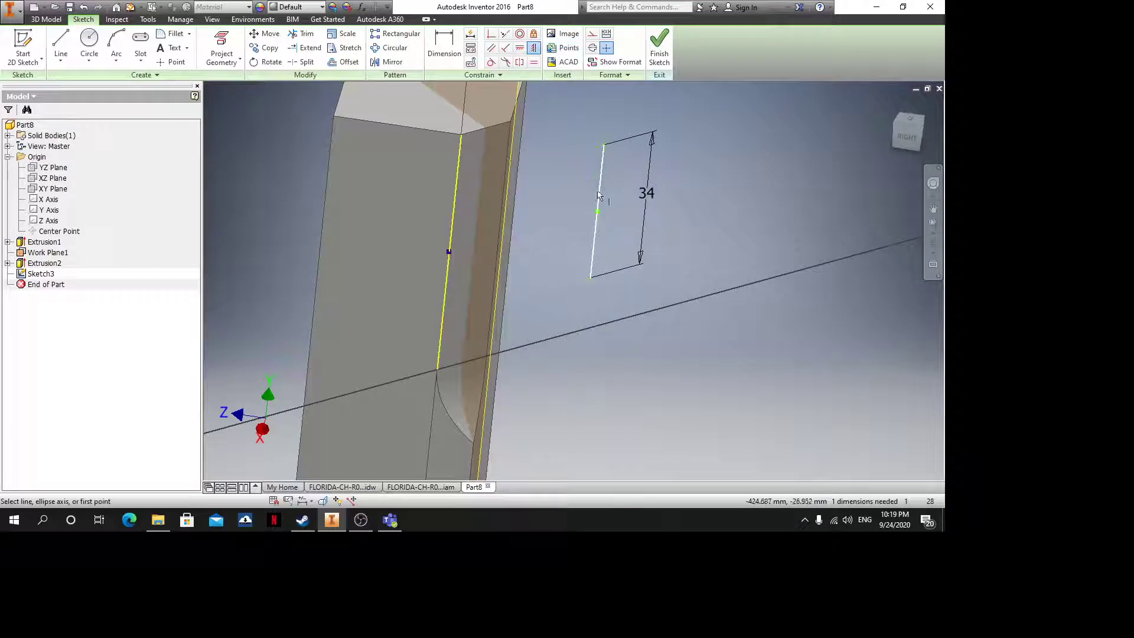
click(486, 127)
key(Escape)
drag(637, 327, 307, 87)
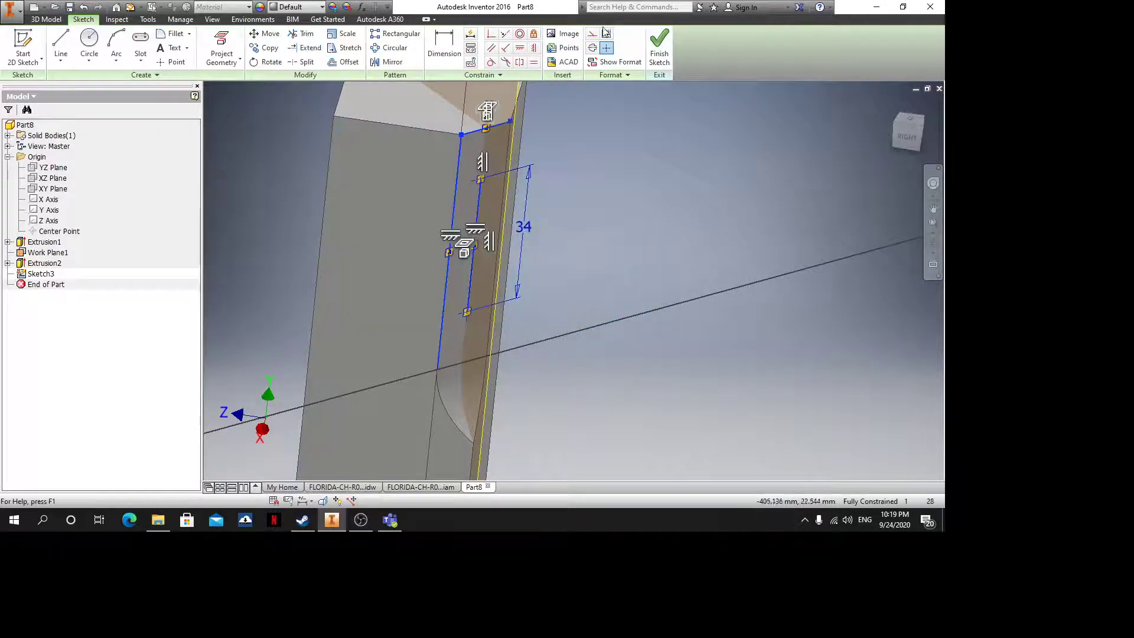
Finish the sketch and drill flat-bottomed holes at the two center points, 9 mm in diameter and 25 mm deep
click(659, 43)
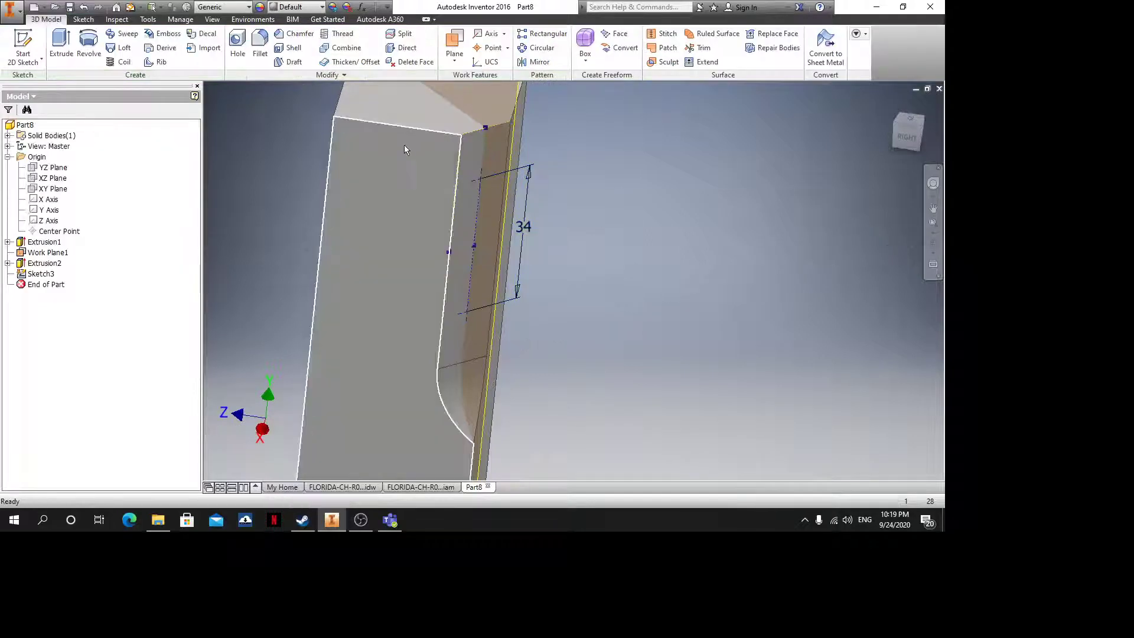
click(237, 42)
click(110, 234)
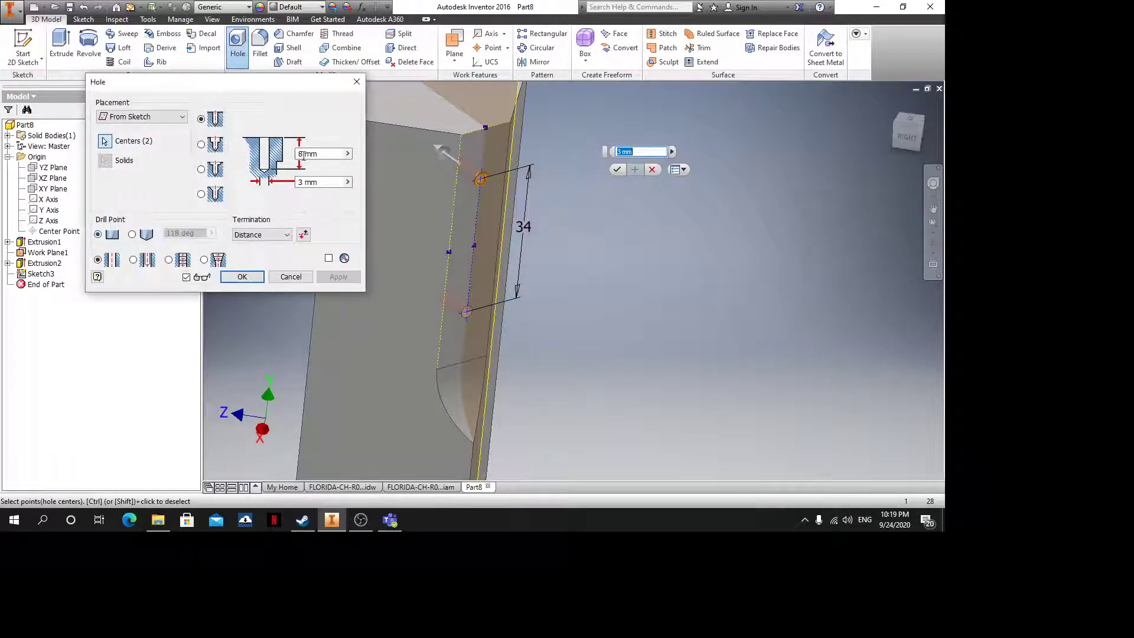
key(Tab)
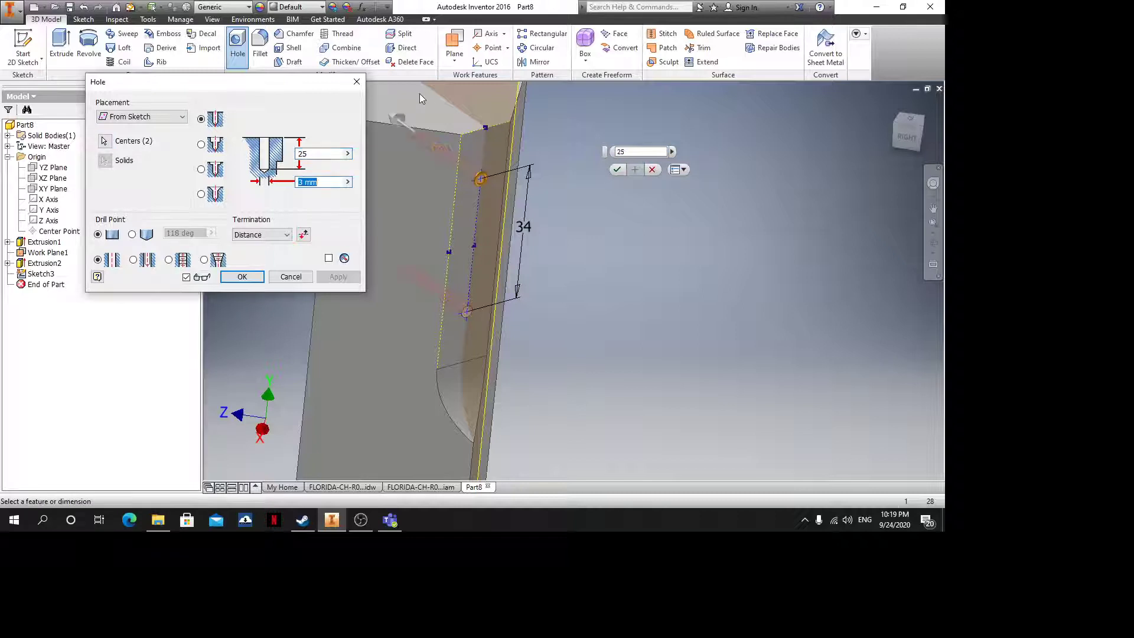
text(9)
key(Return)
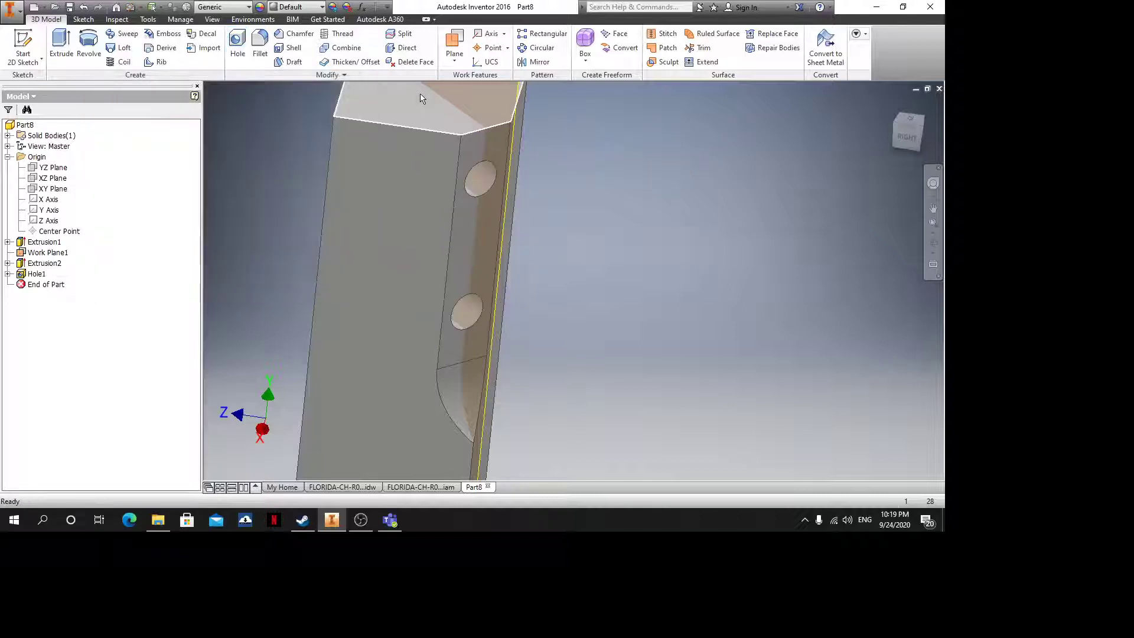
Start a sketch on the bar's uncut front face and project its long side edge and bottom edge
scroll(493, 194, up, 3)
shift+middle_drag(481, 109, 541, 235)
click(531, 200)
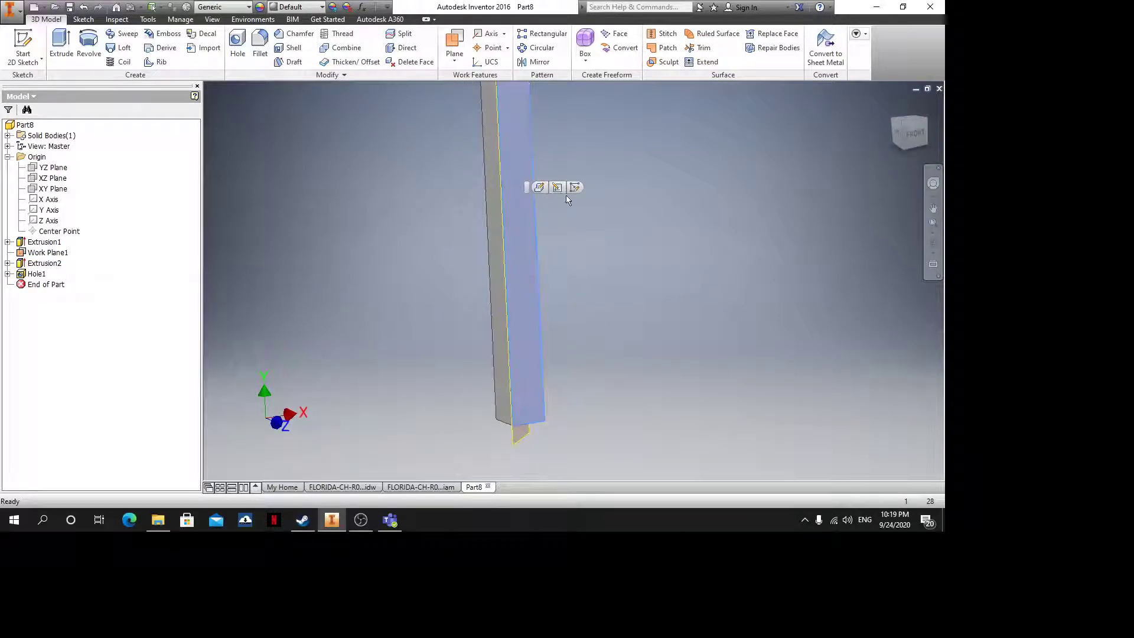
click(576, 185)
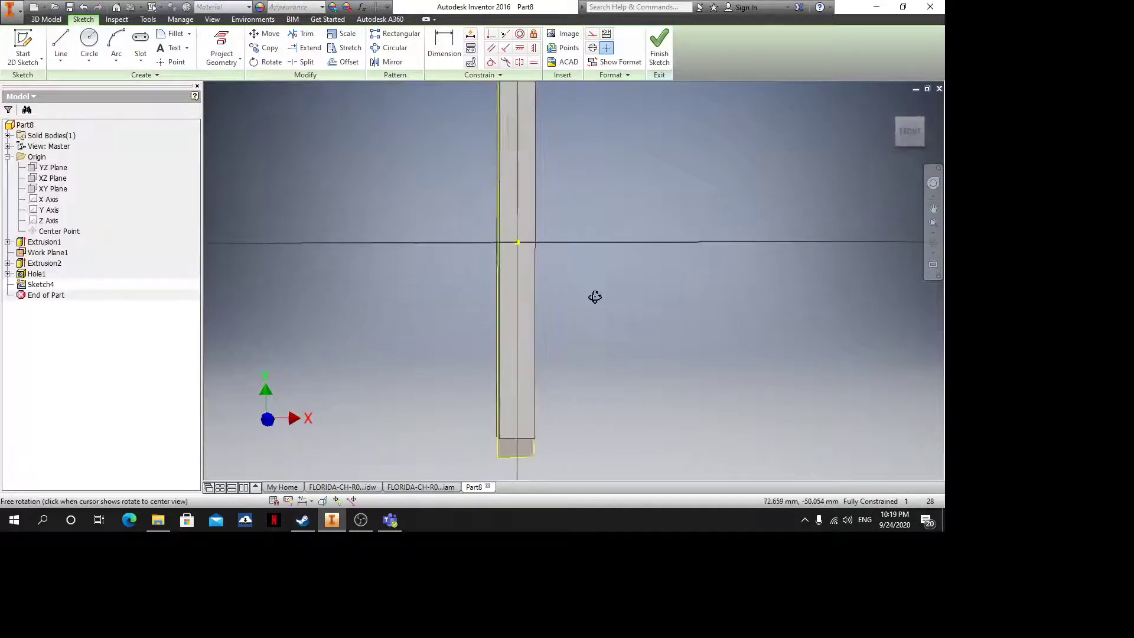
shift+middle_drag(595, 296, 494, 295)
click(228, 57)
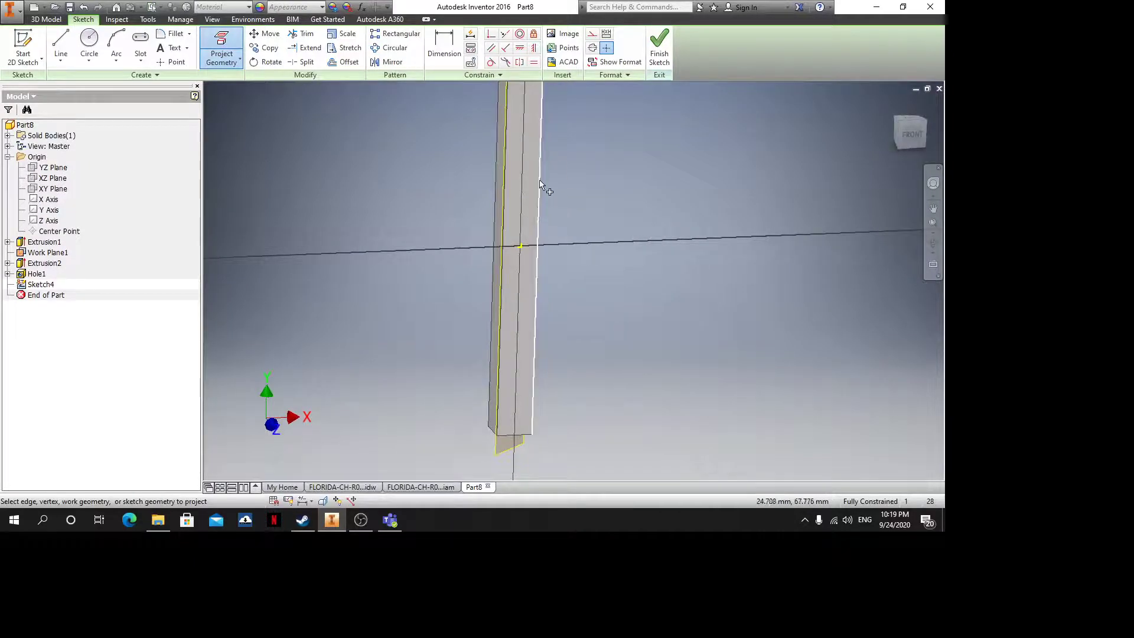
click(570, 440)
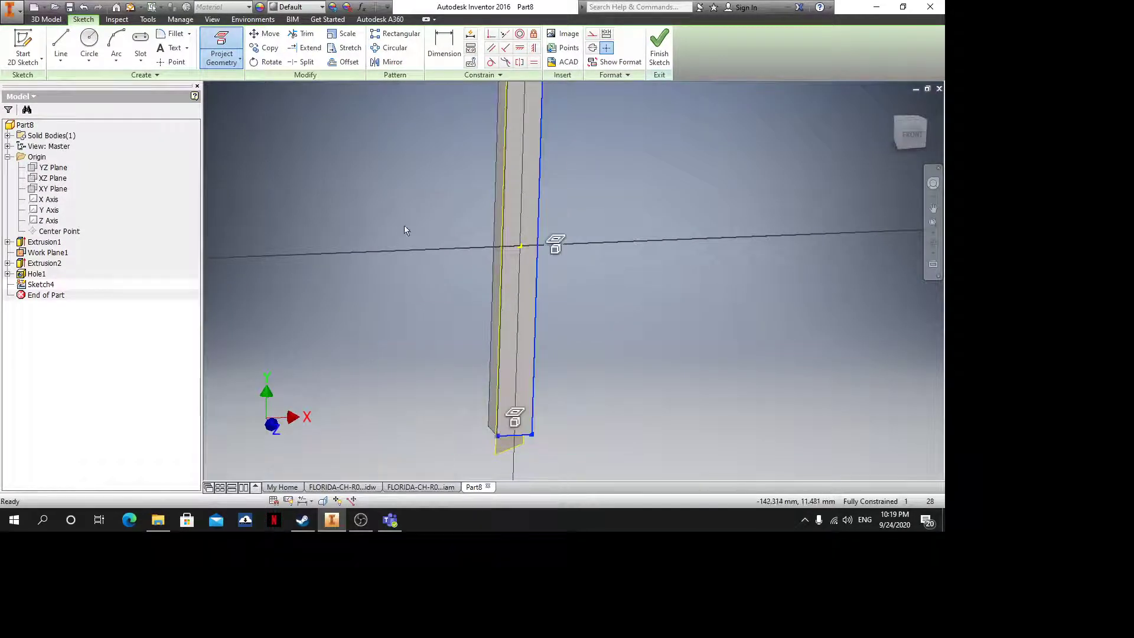
key(Escape)
Draw a three-point rectangle from the bar's side edge to a point on the bottom edge, extending outside the bar
click(141, 59)
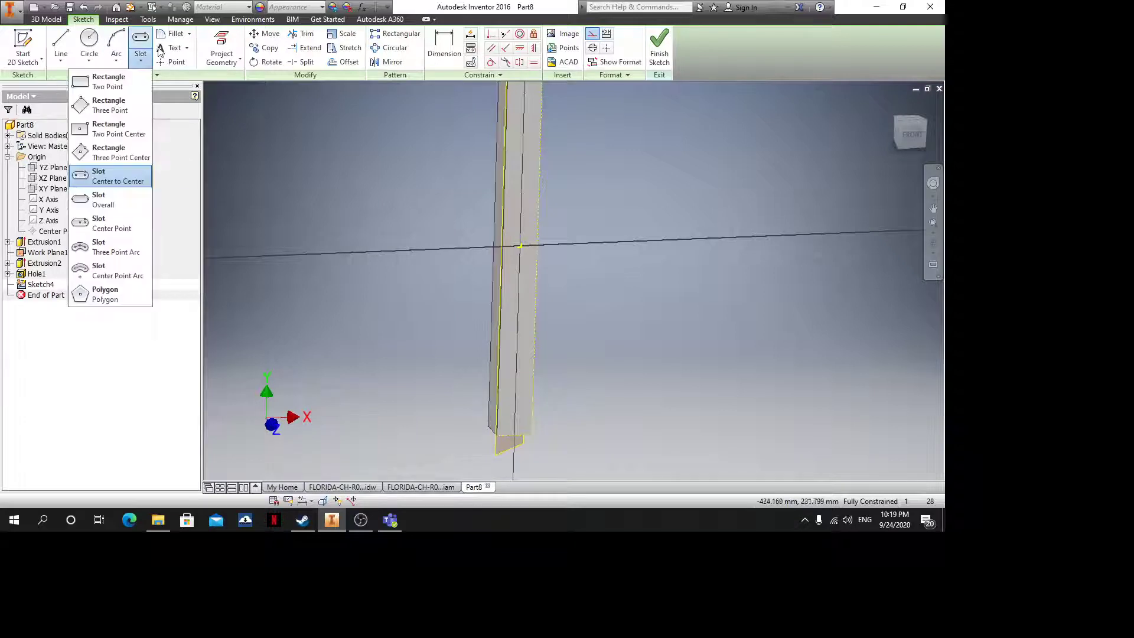
click(108, 110)
click(538, 112)
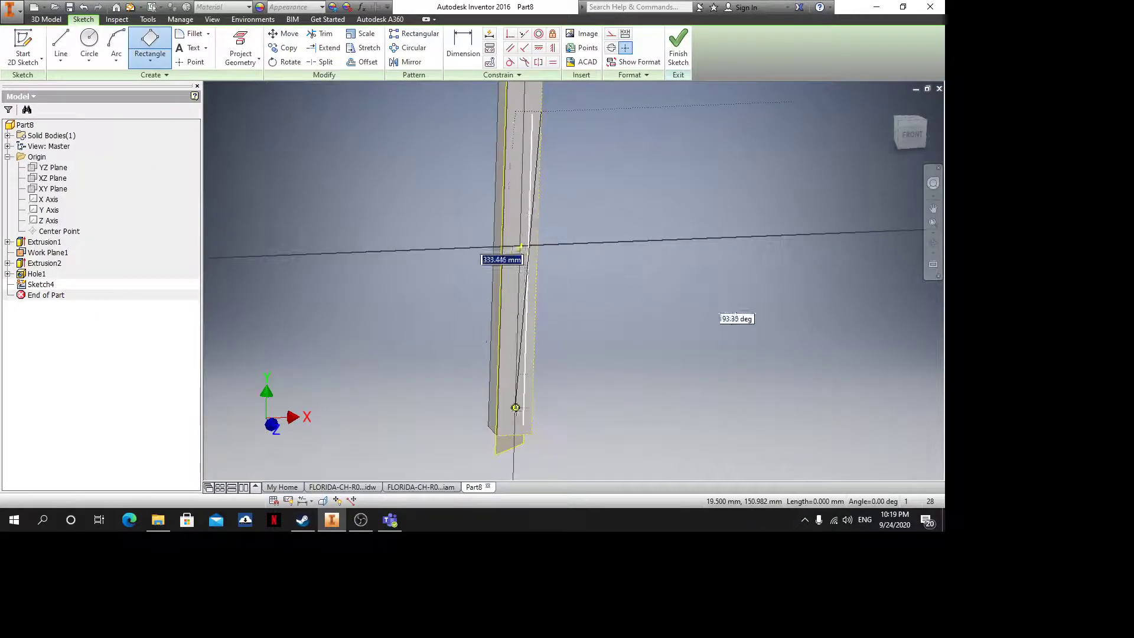
scroll(515, 407, down, 3)
click(504, 419)
click(680, 424)
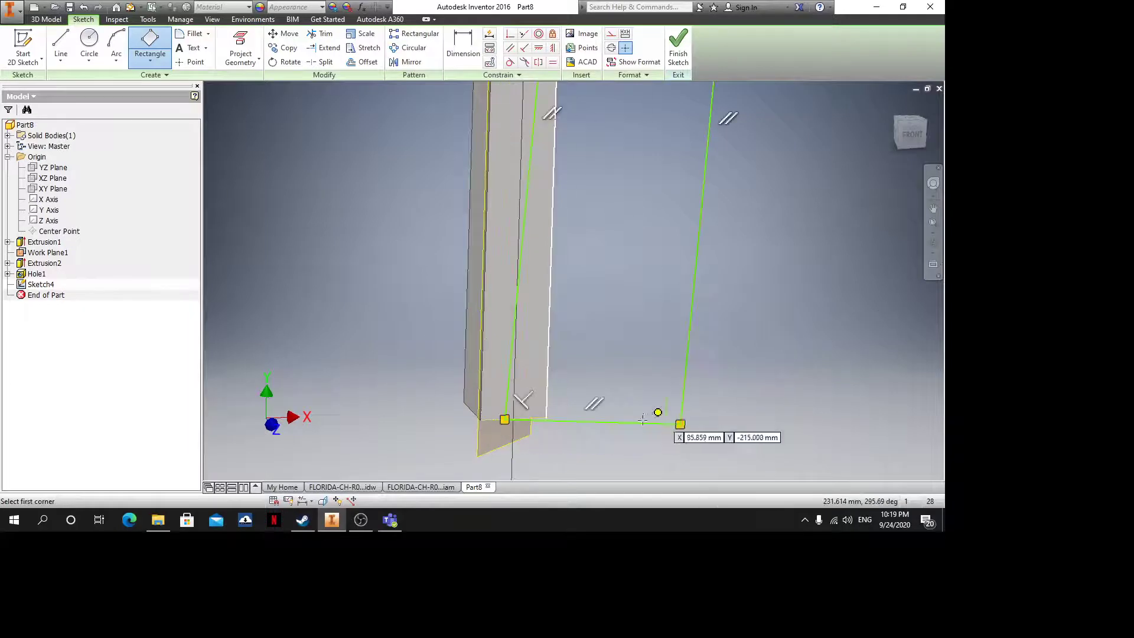
Dimension the rectangle's lower inner corner 30 mm from the opposite bottom corner of the bar face
scroll(512, 413, down, 5)
click(463, 44)
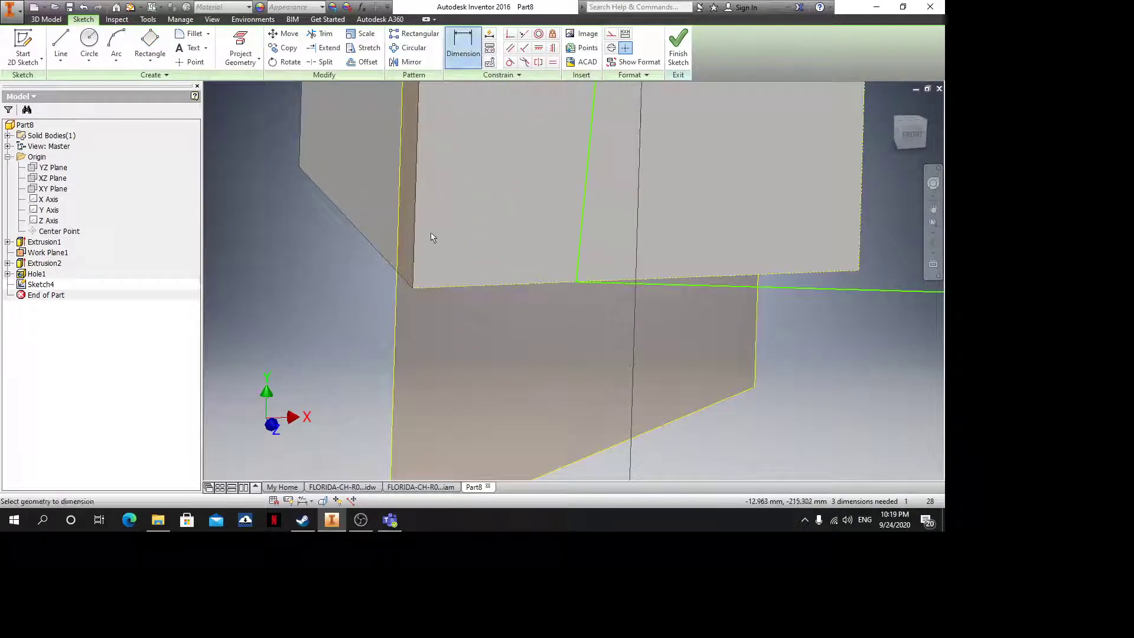
click(412, 288)
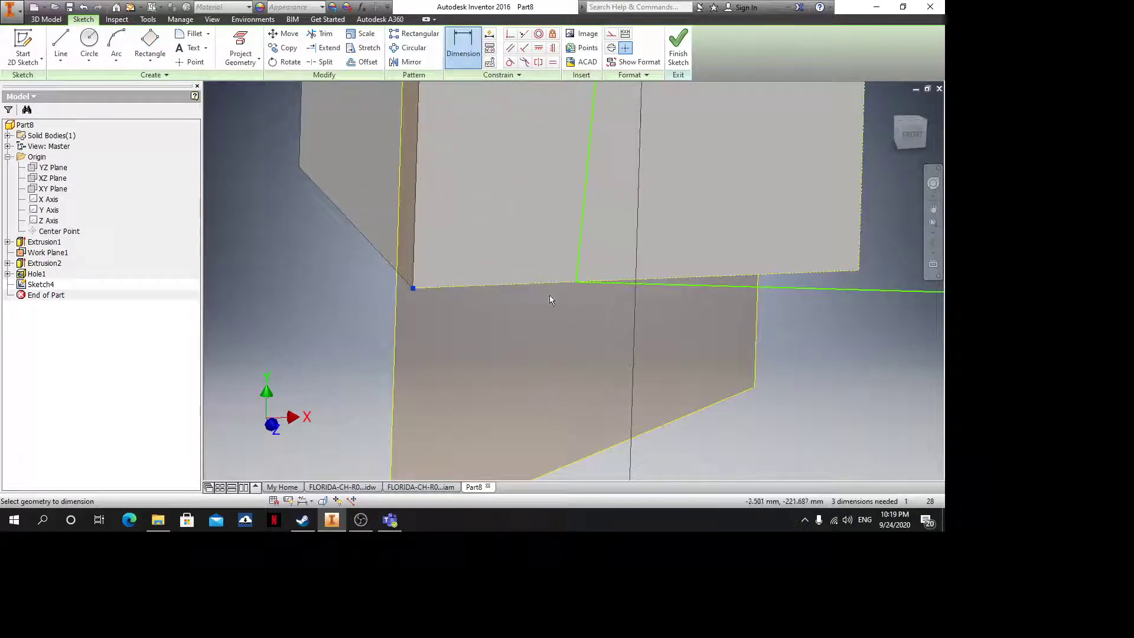
click(576, 283)
click(505, 344)
text(30)
key(Return)
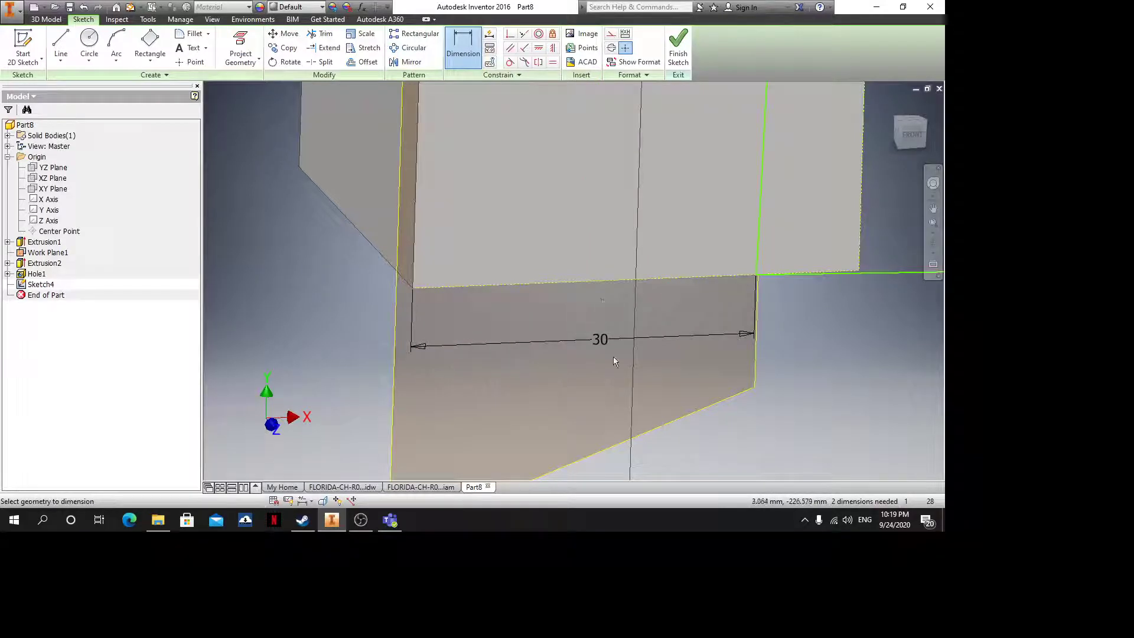
Dimension the rectangle's upper inner corner 110 mm below the bar's top corner
scroll(613, 361, up, 8)
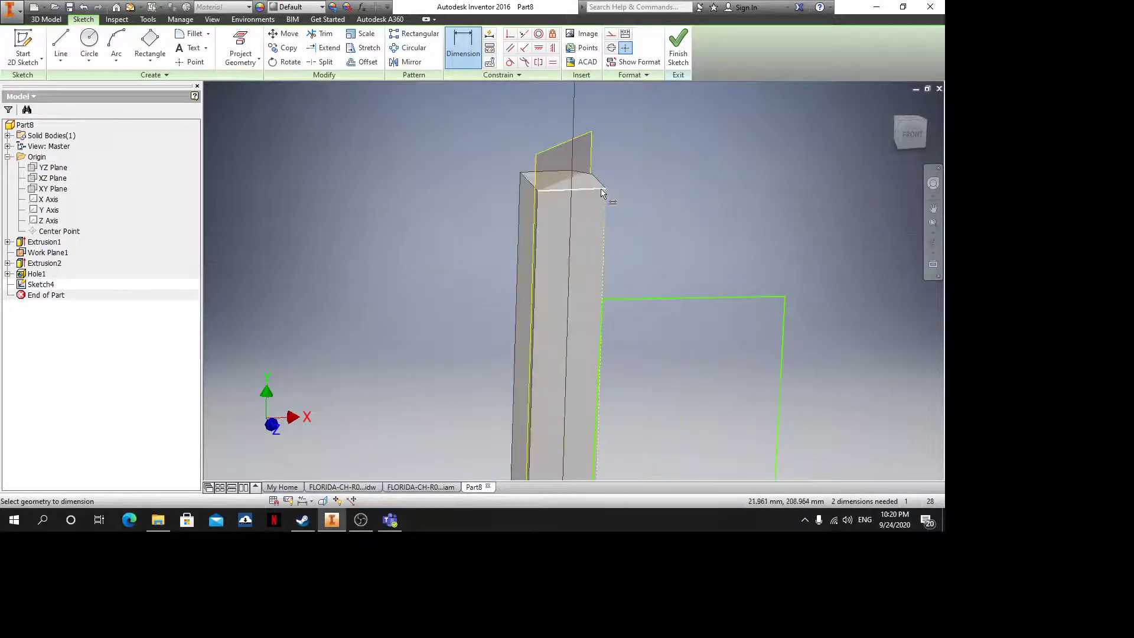
click(669, 251)
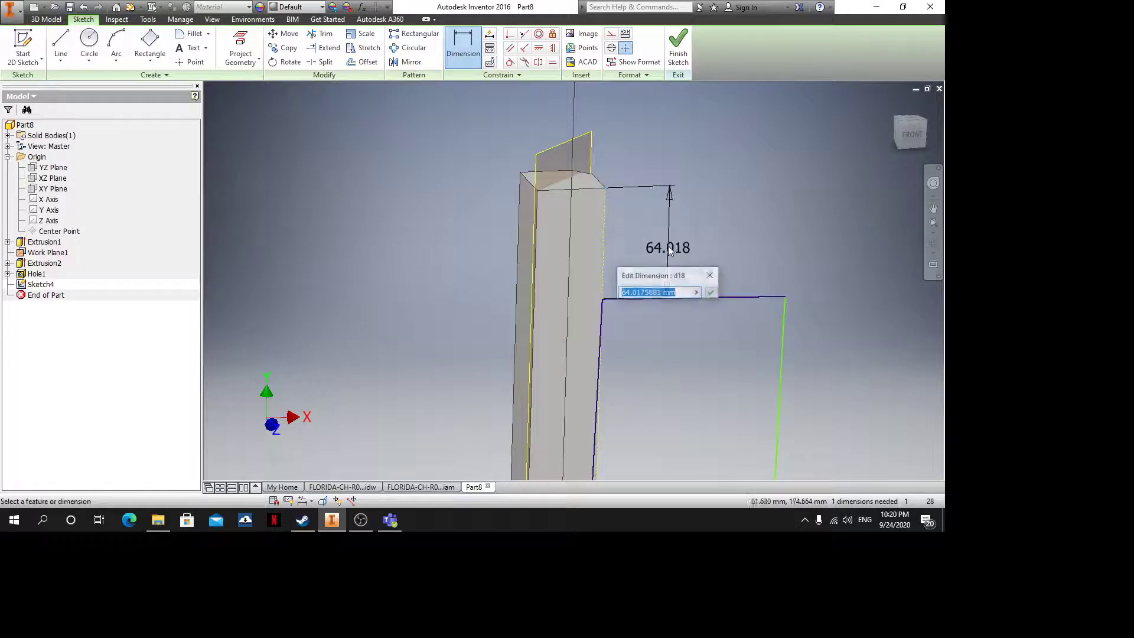
text(110)
key(Return)
key(Escape)
scroll(718, 74, up, 1)
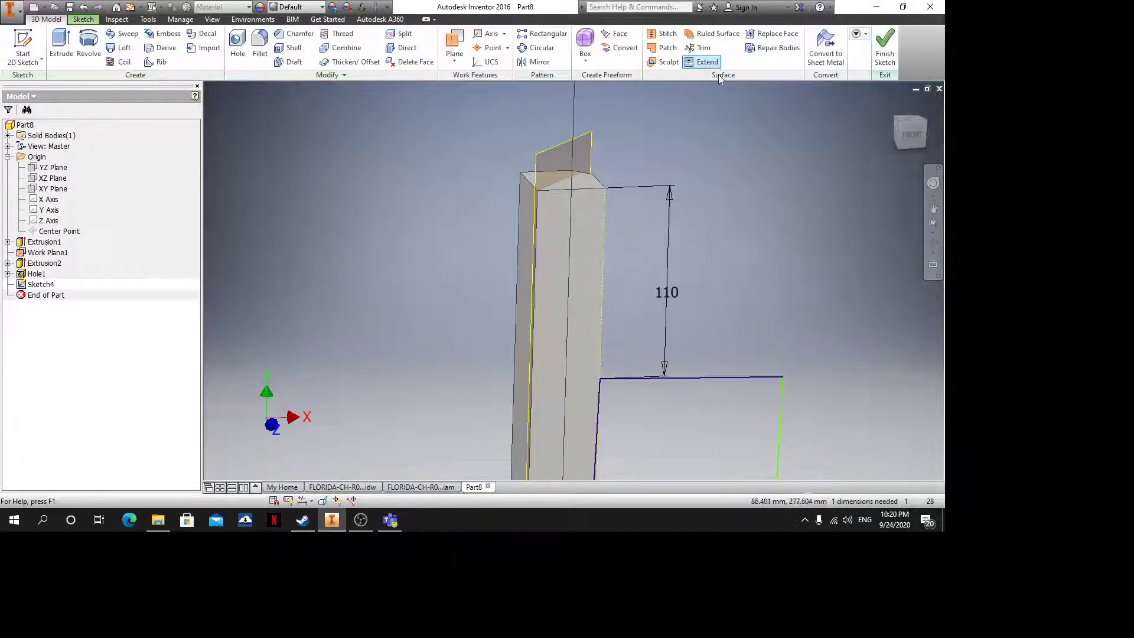
Dimension the rectangle's outer side 20 mm from the bar's bottom corner
scroll(697, 108, up, 5)
scroll(710, 216, down, 1)
middle_drag(711, 218, 663, 177)
shift+middle_drag(642, 261, 591, 284)
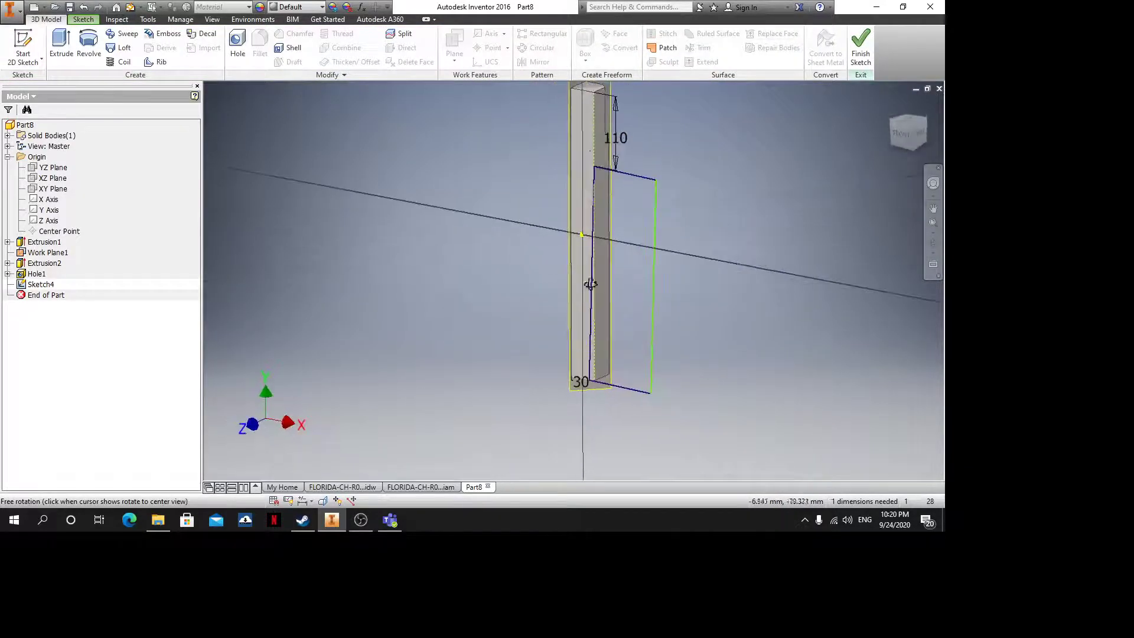
click(84, 19)
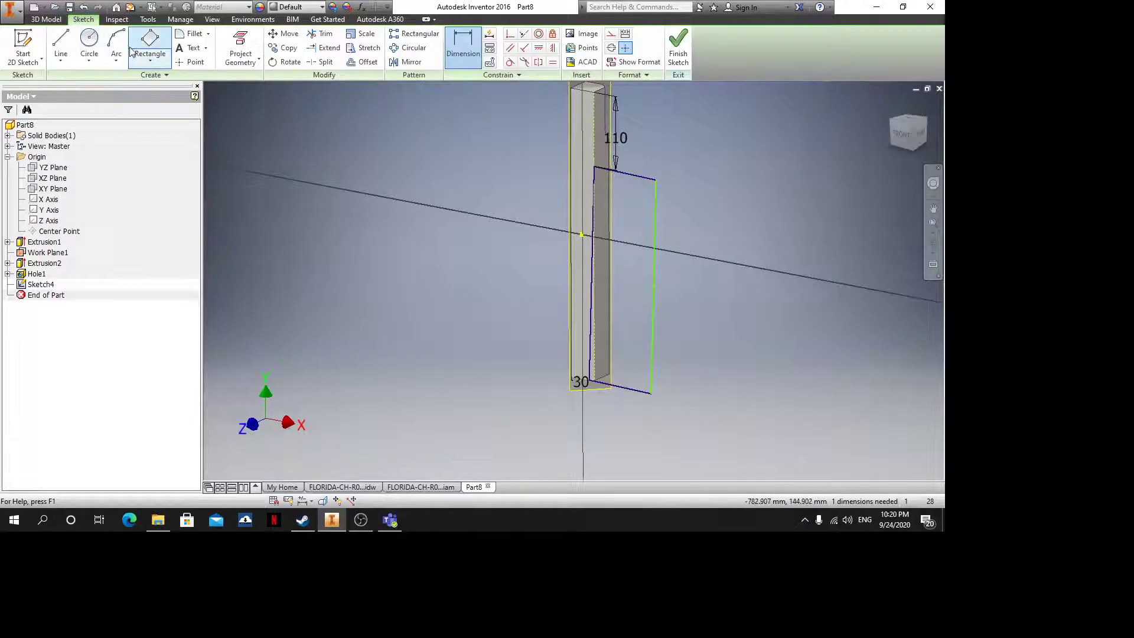
click(463, 46)
scroll(617, 392, up, 5)
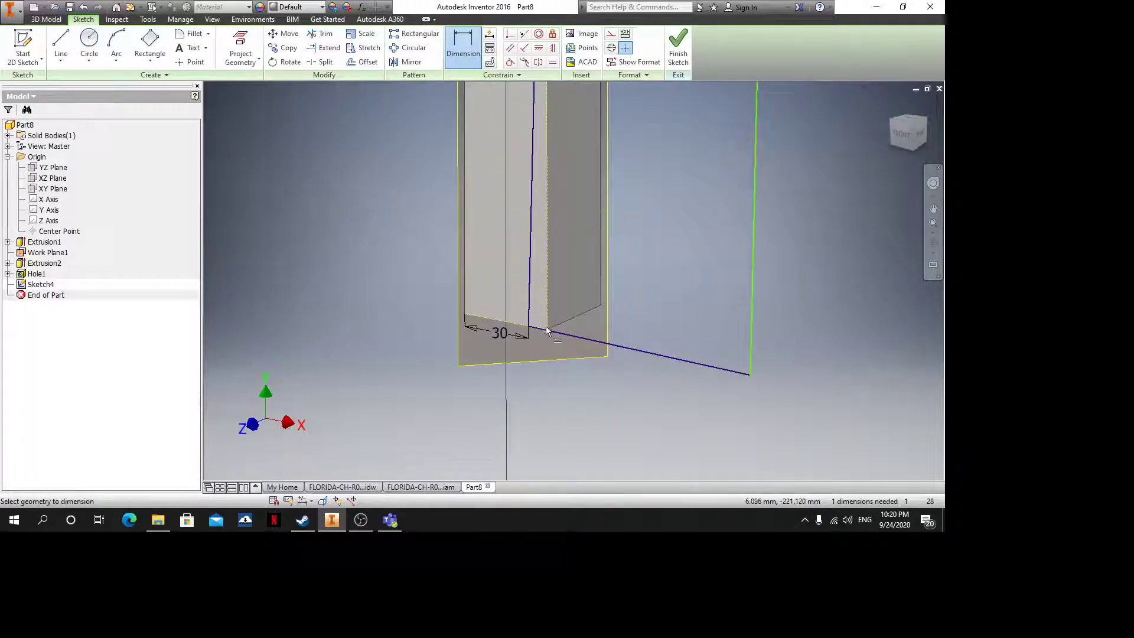
click(554, 332)
key(d)
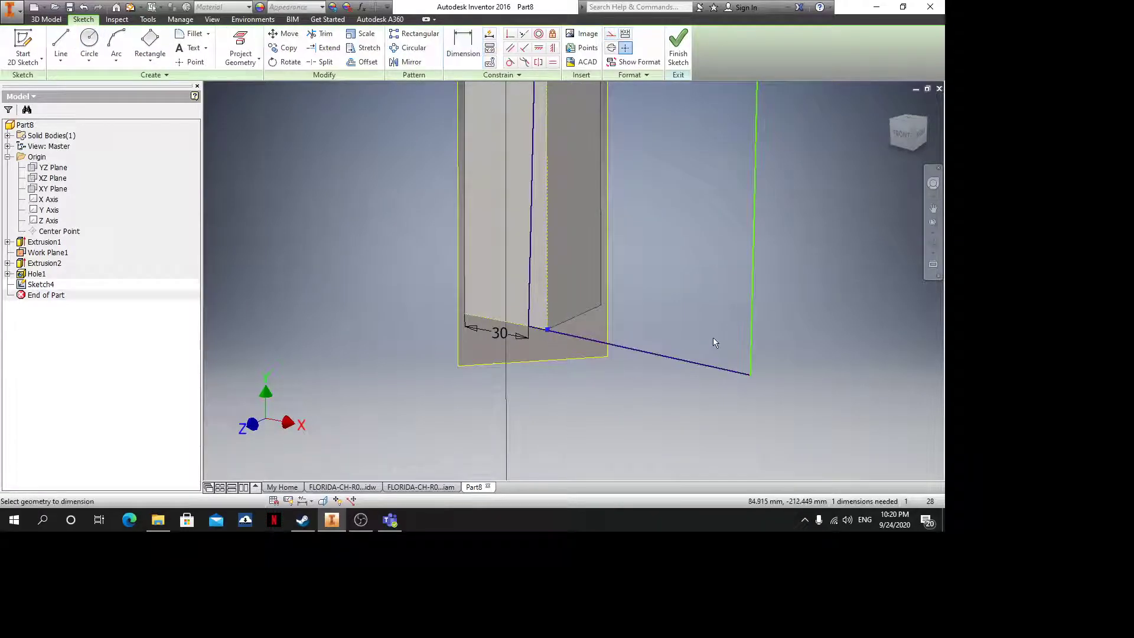
click(753, 351)
click(661, 414)
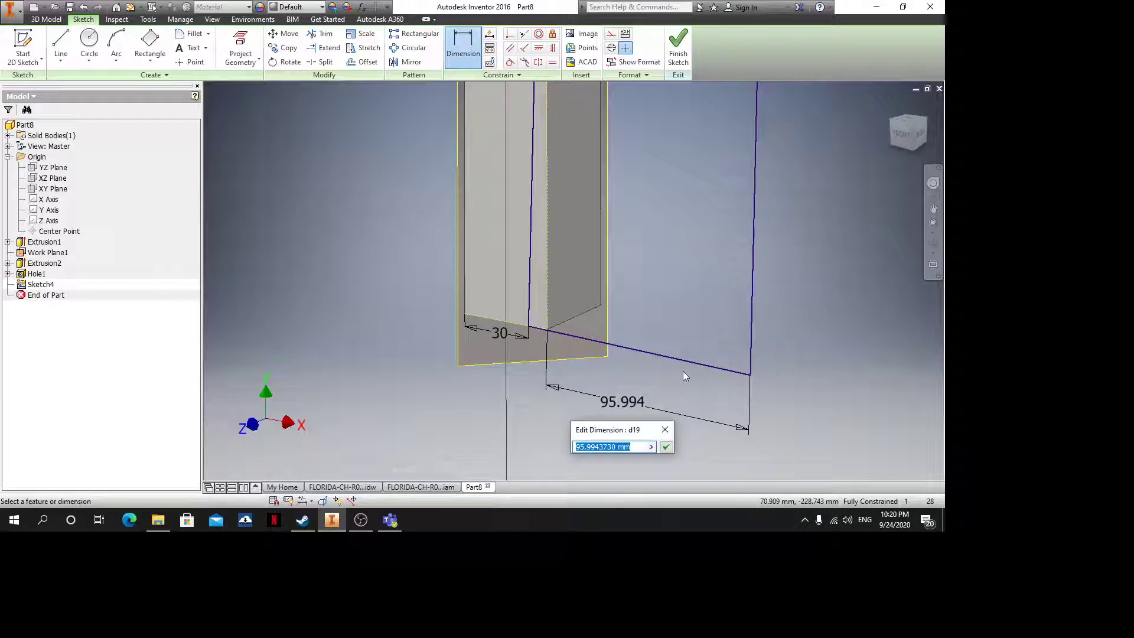
text(20)
key(Return)
key(Escape)
Finish the sketch and extrude the rectangle as a cut with extents All to taper the bar's side
scroll(682, 370, up, 5)
click(680, 54)
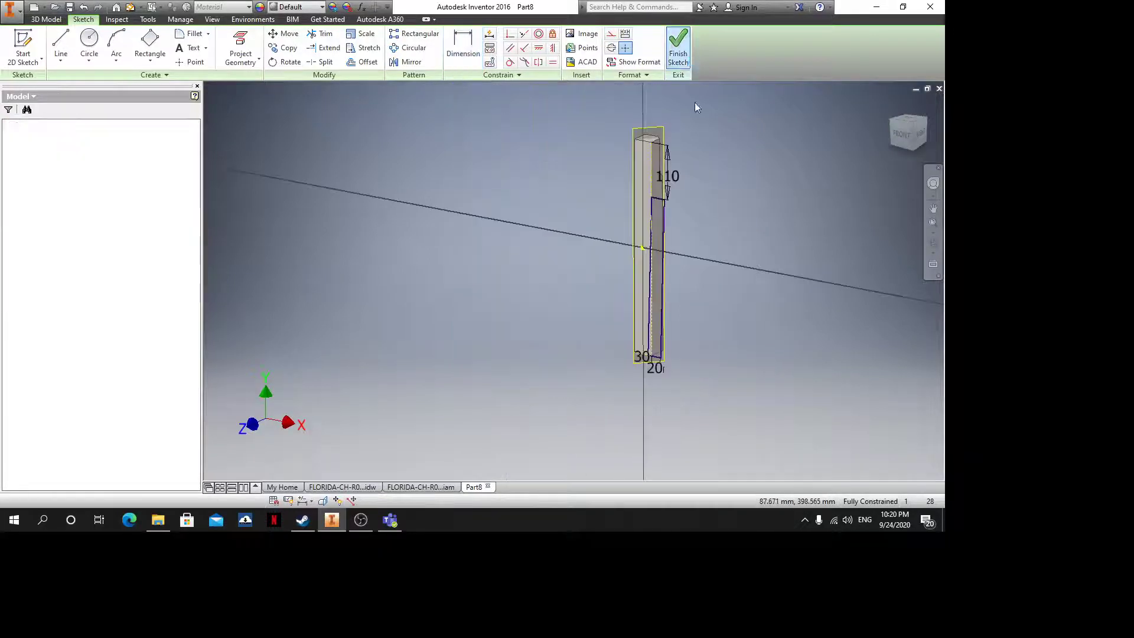
click(677, 48)
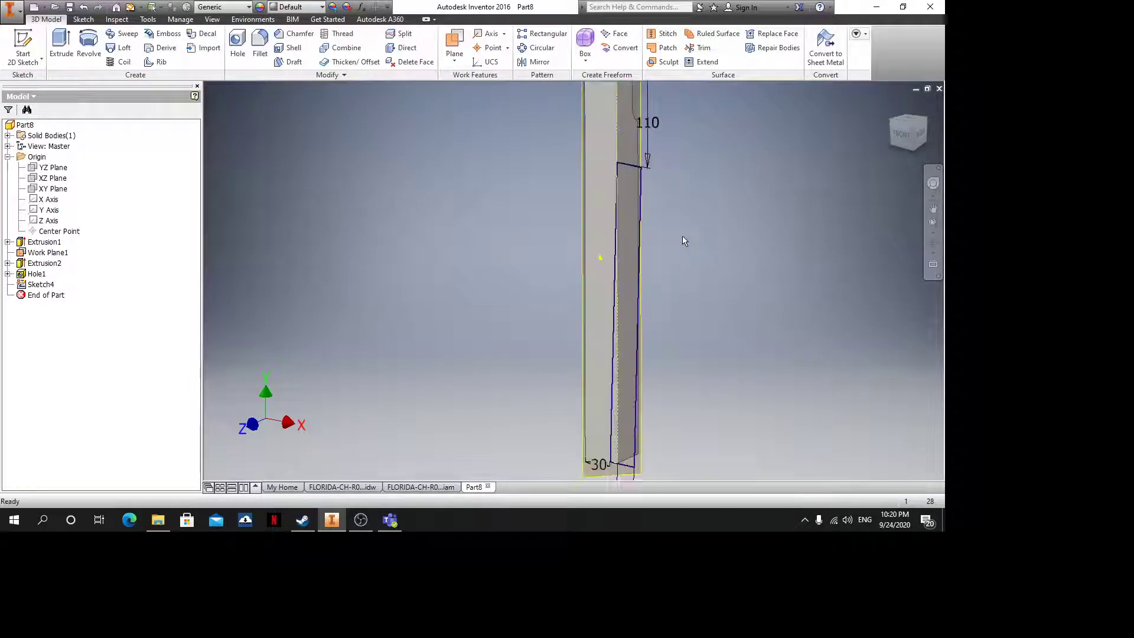
click(62, 46)
click(295, 154)
click(344, 136)
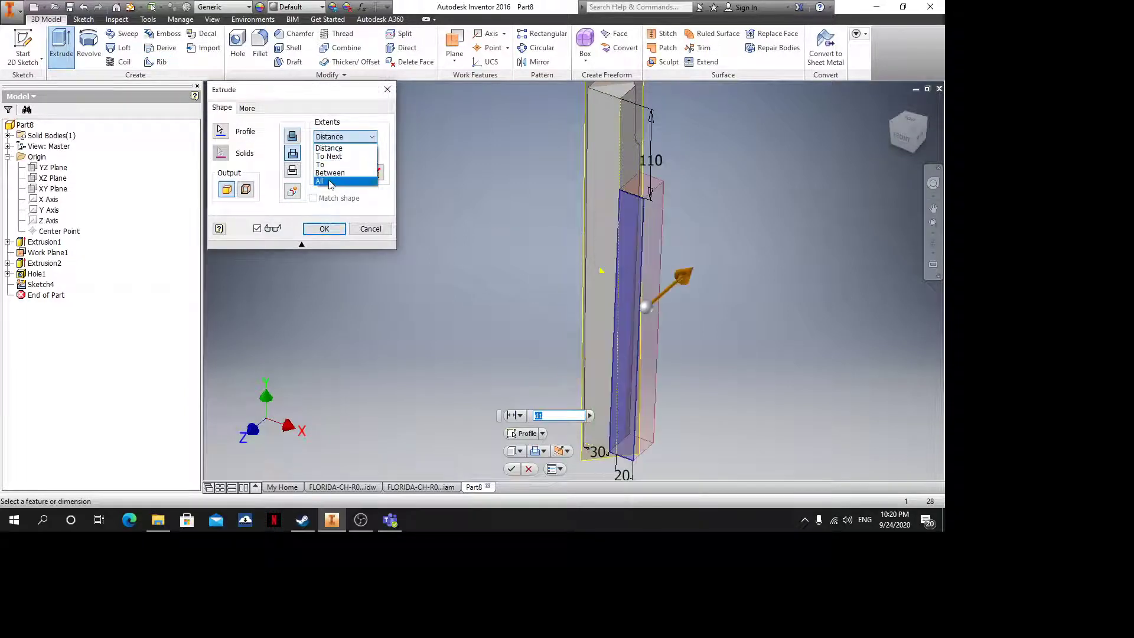
click(362, 178)
click(324, 228)
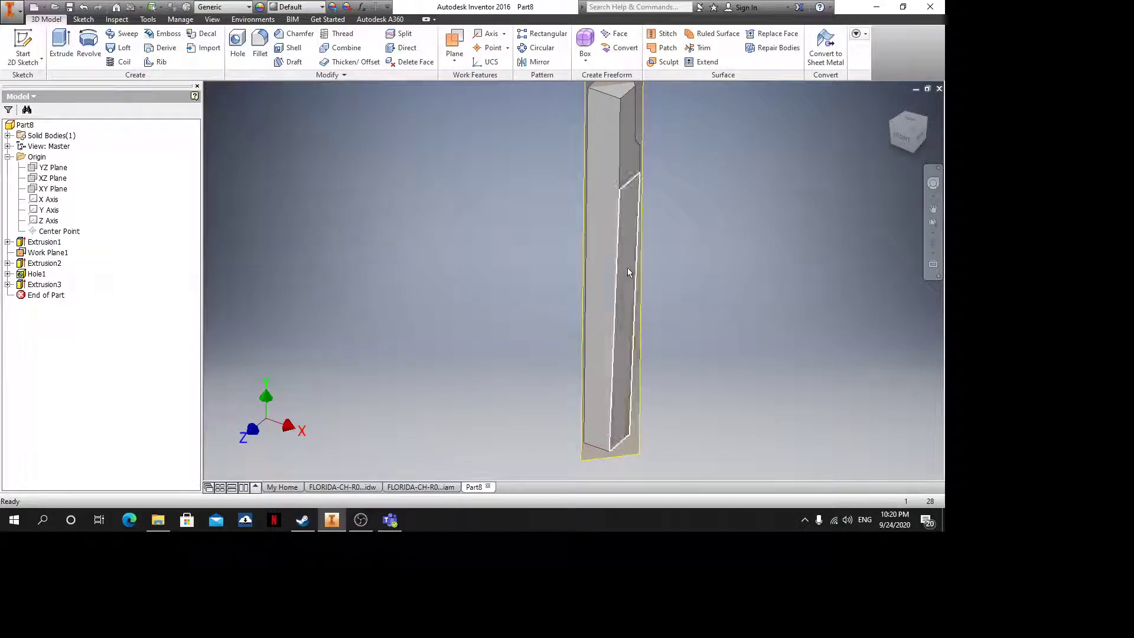
Mirror the taper cut about the diagonal work plane
shift+middle_drag(627, 267, 515, 328)
click(536, 63)
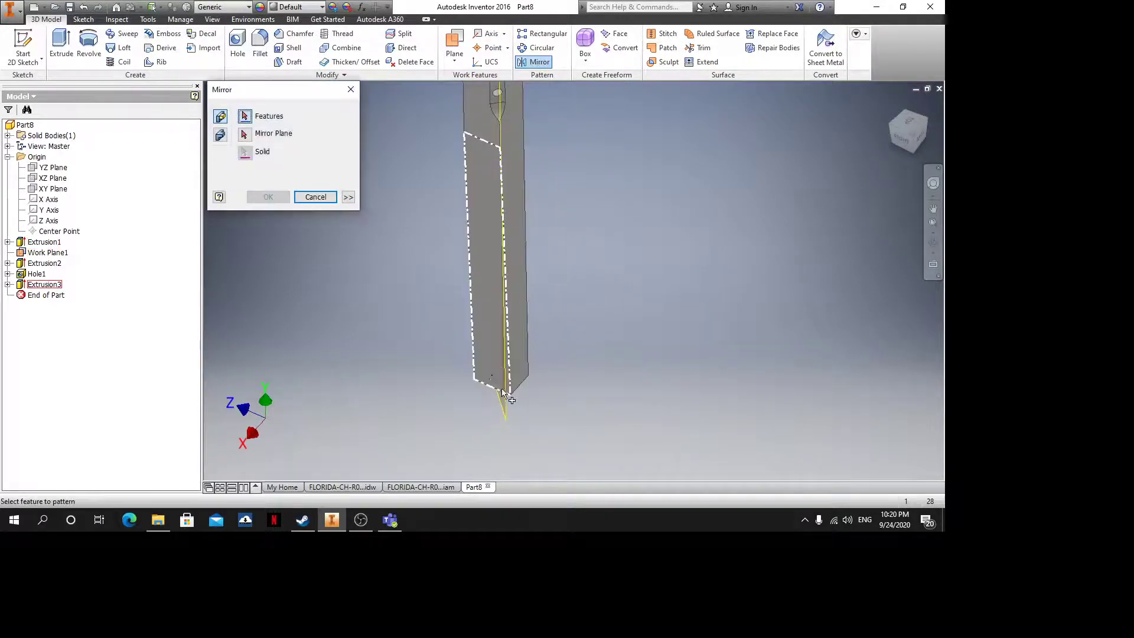
click(489, 371)
click(245, 136)
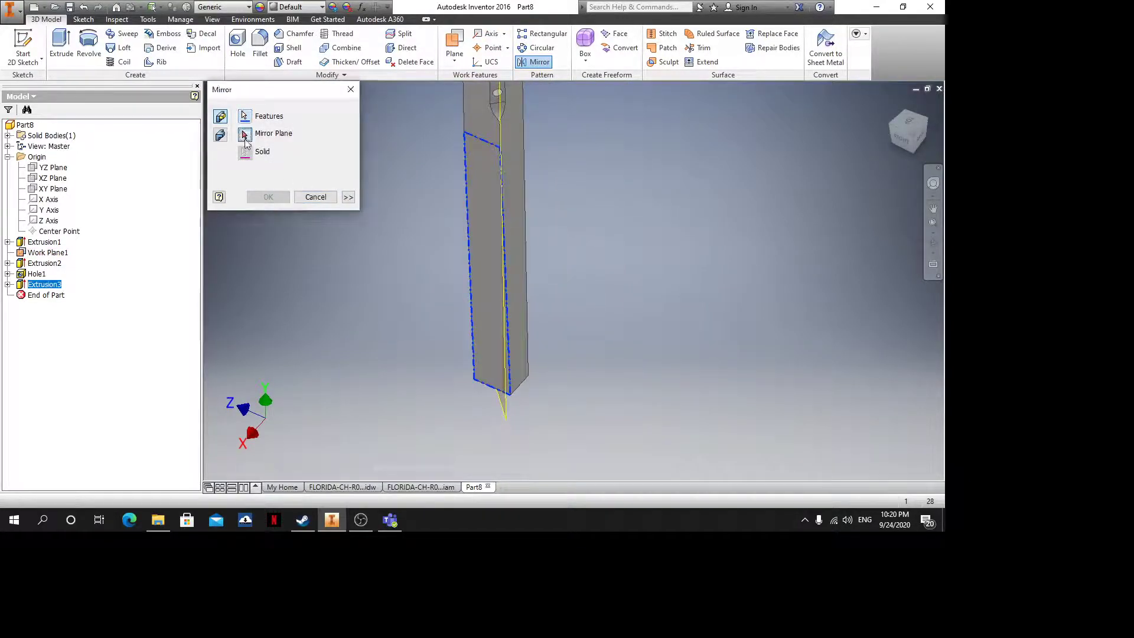
click(505, 410)
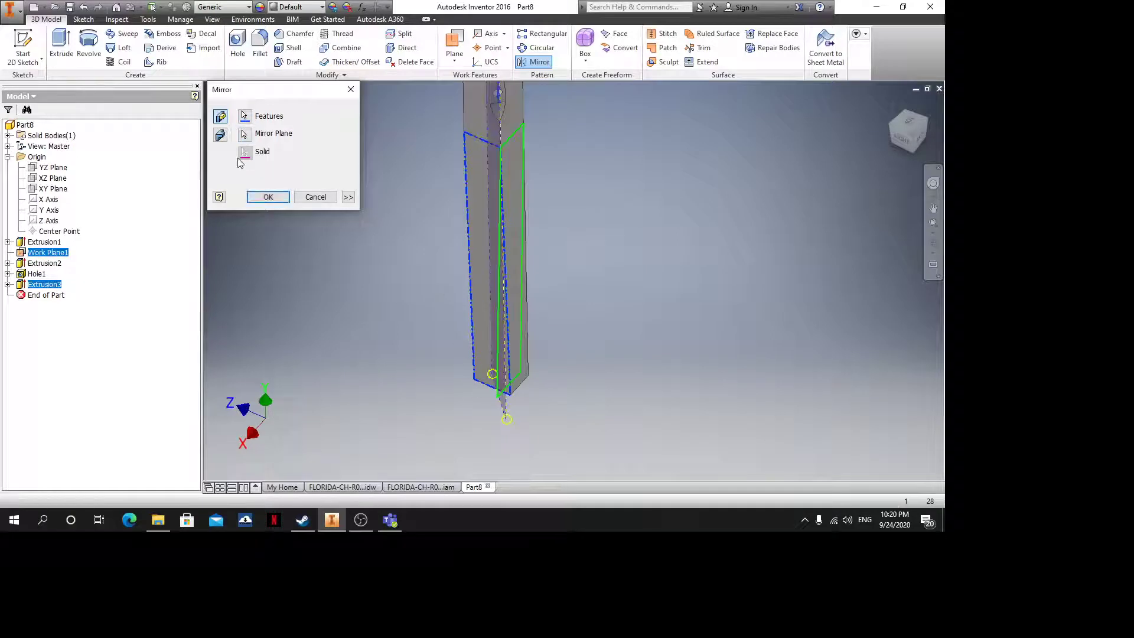
click(268, 197)
Create a work plane offset -160 mm from the bar's top face
shift+middle_drag(597, 296, 520, 248)
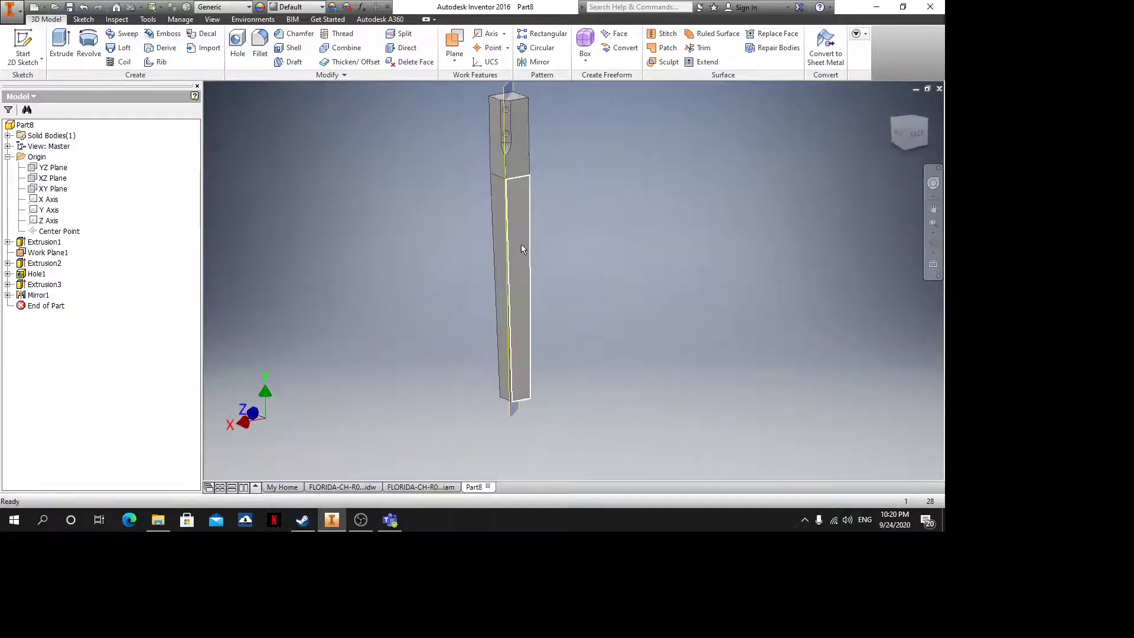
click(521, 245)
click(600, 330)
mouse_move(569, 351)
middle_down()
mouse_move(517, 366)
mouse_move(541, 326)
middle_up()
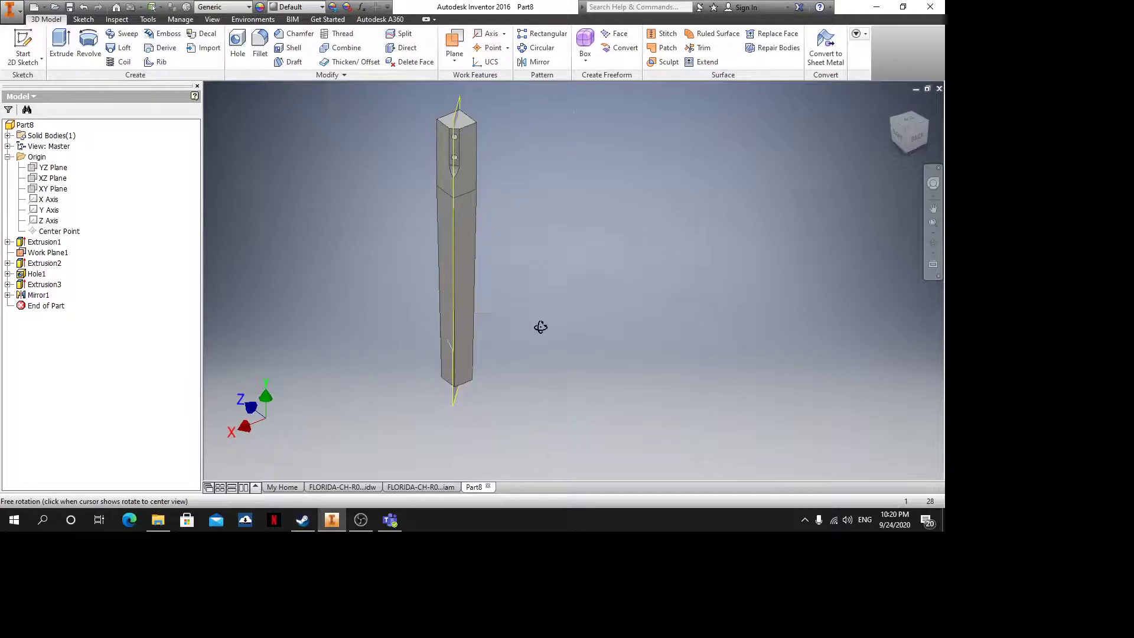
click(459, 48)
scroll(458, 136, up, 3)
drag(459, 136, 503, 346)
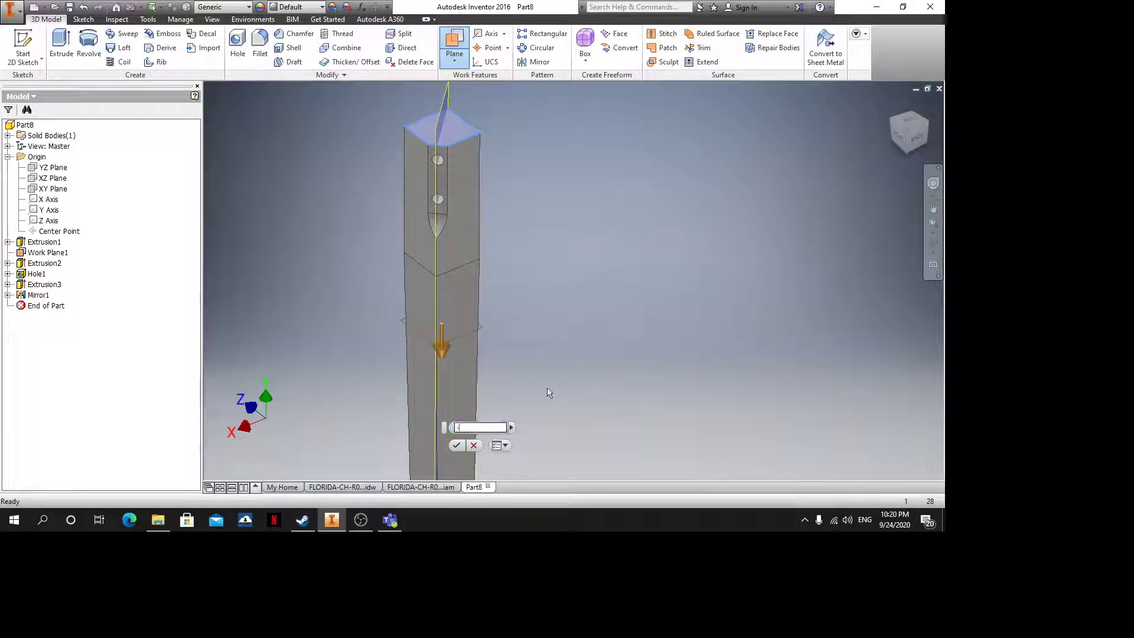
text(-160)
key(Return)
scroll(466, 357, up, 3)
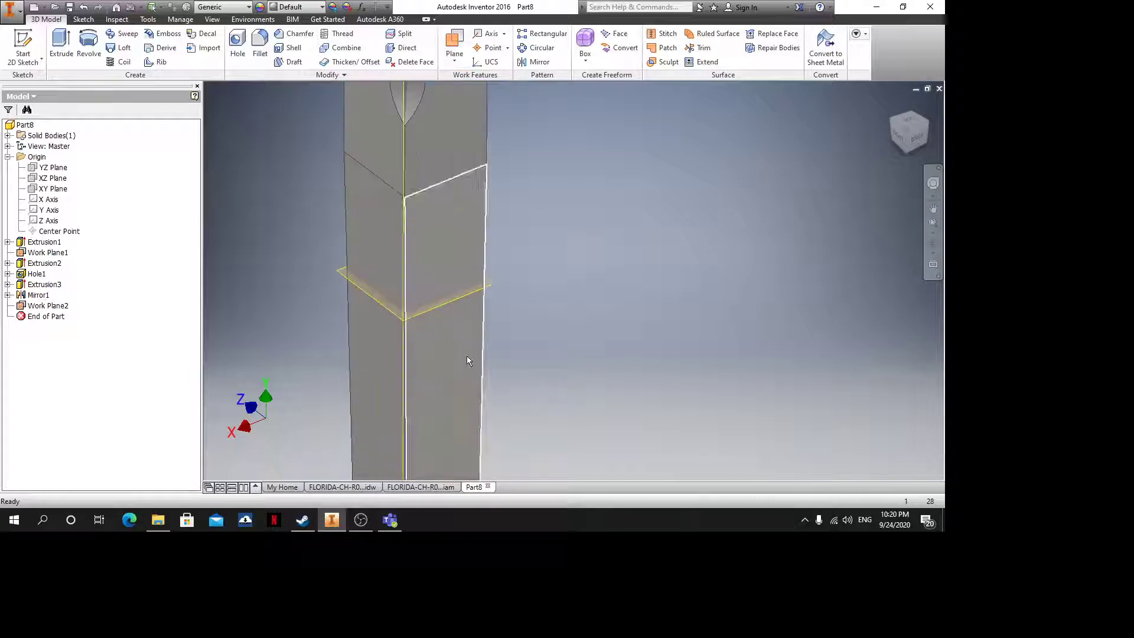
Start a sketch on the offset work plane and project the bar's cut edges into it
shift+middle_drag(470, 329, 546, 296)
click(587, 283)
click(586, 282)
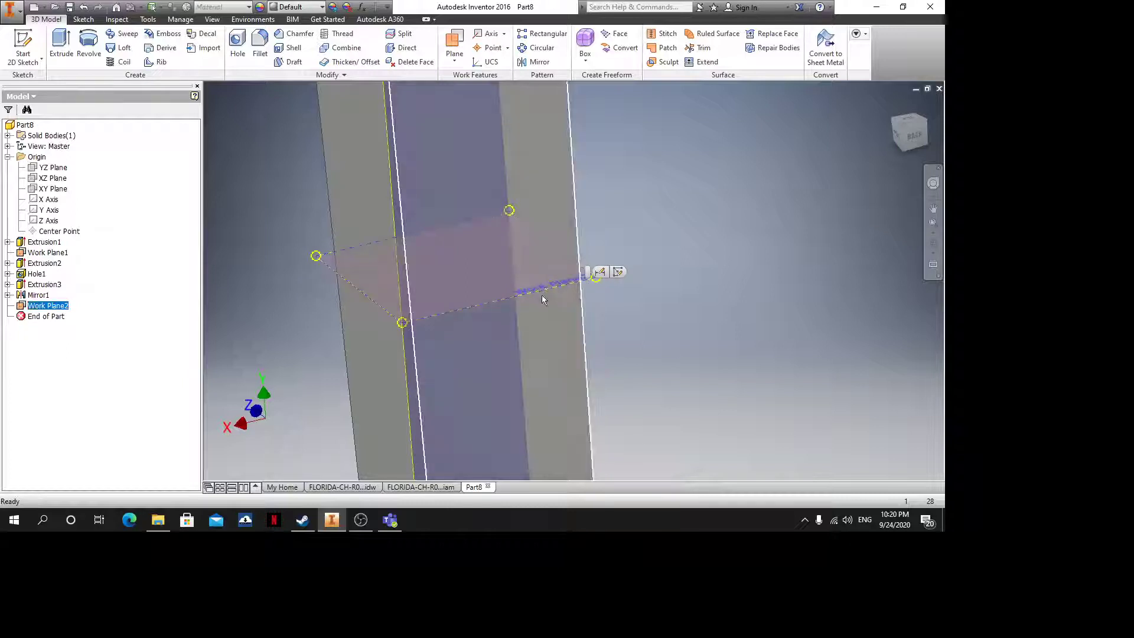
key(Escape)
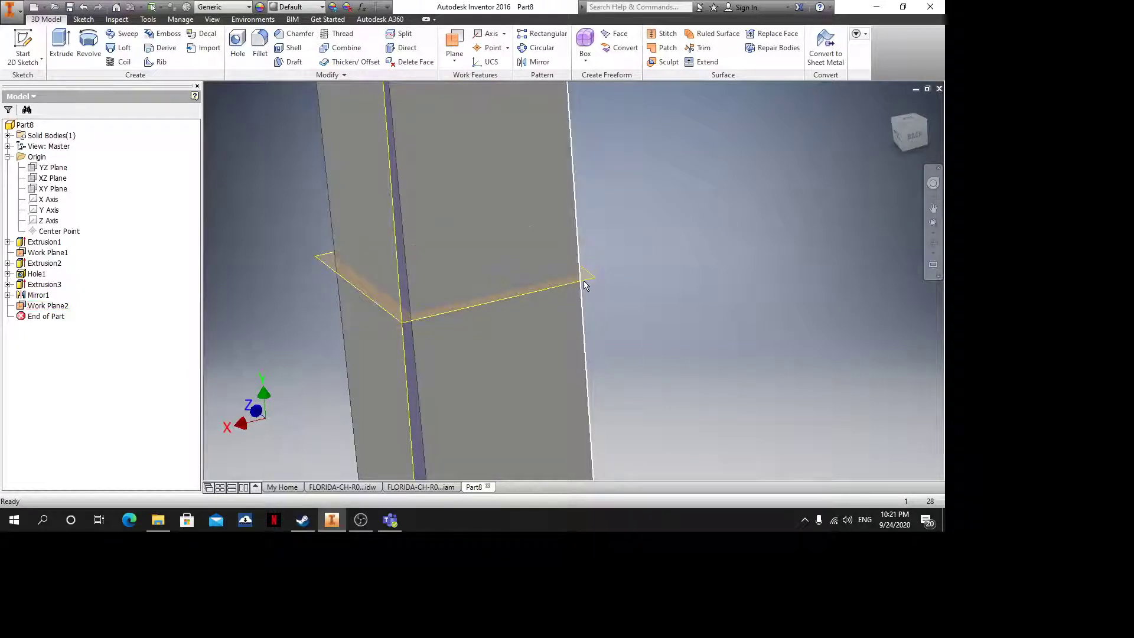
click(584, 286)
click(595, 271)
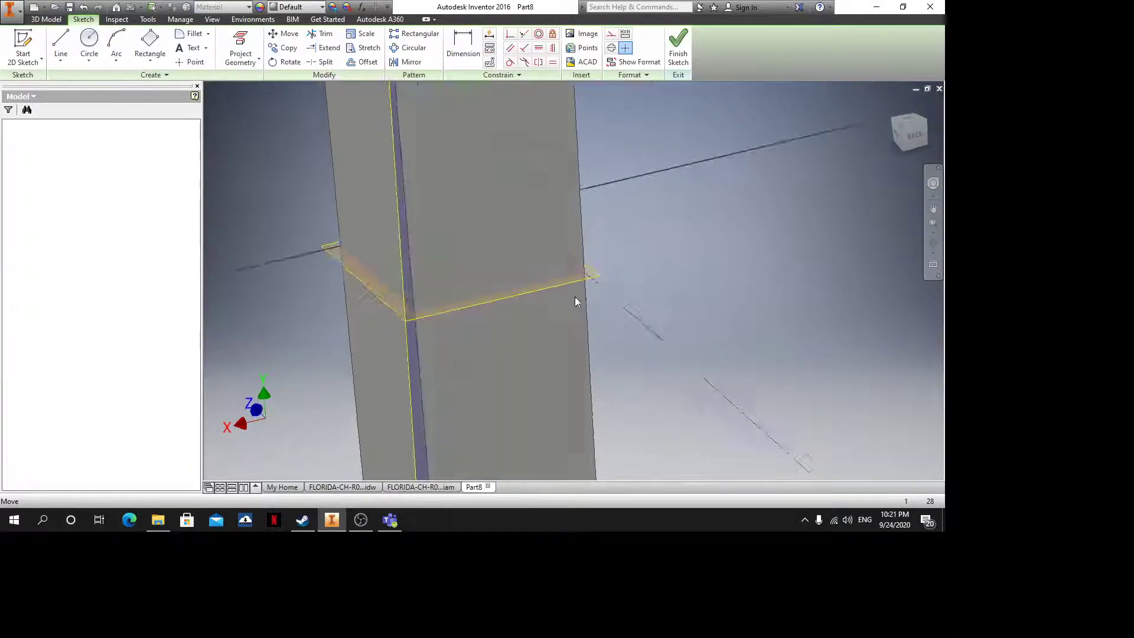
click(242, 58)
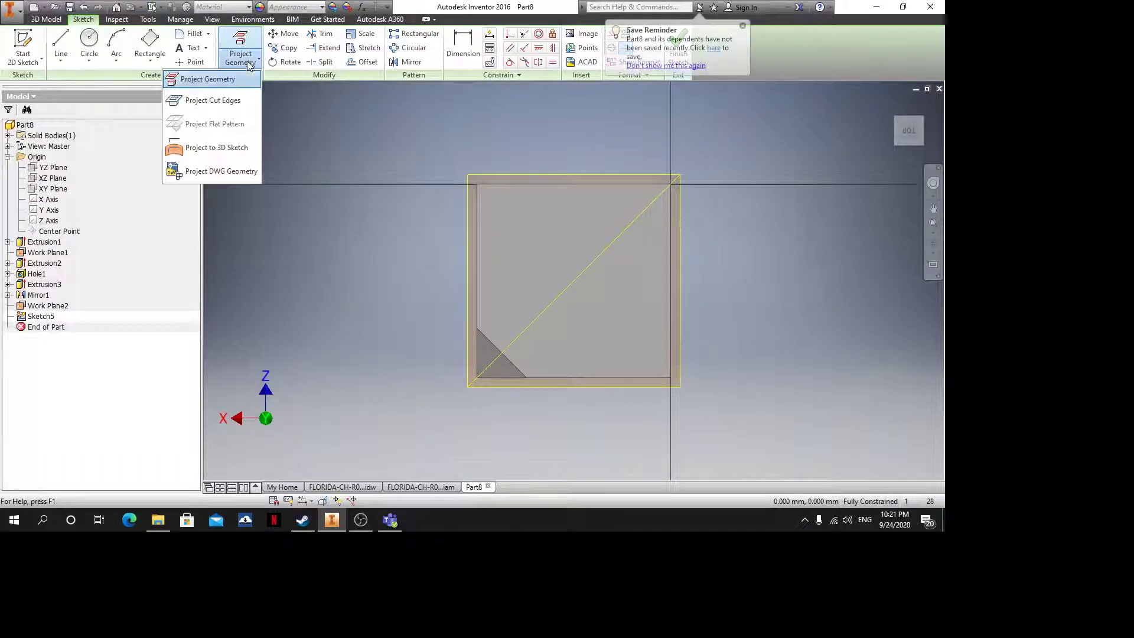
click(221, 107)
shift+middle_drag(658, 366, 687, 302)
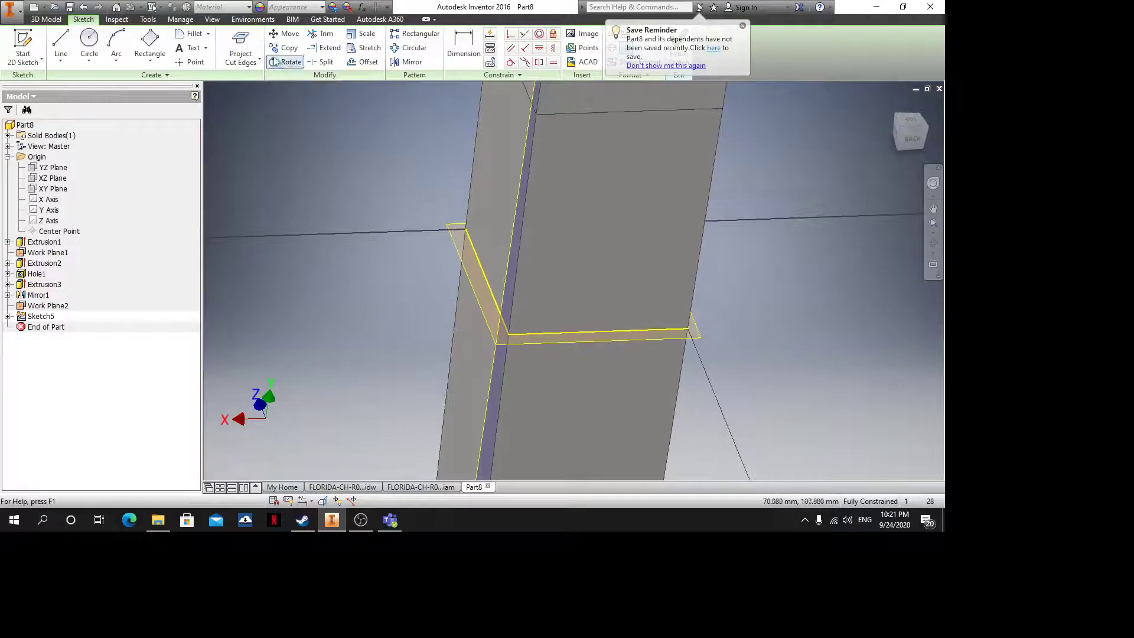
Place a sketch point at the midpoint of the projected edge on the bar's tapered side and finish the sketch
click(191, 61)
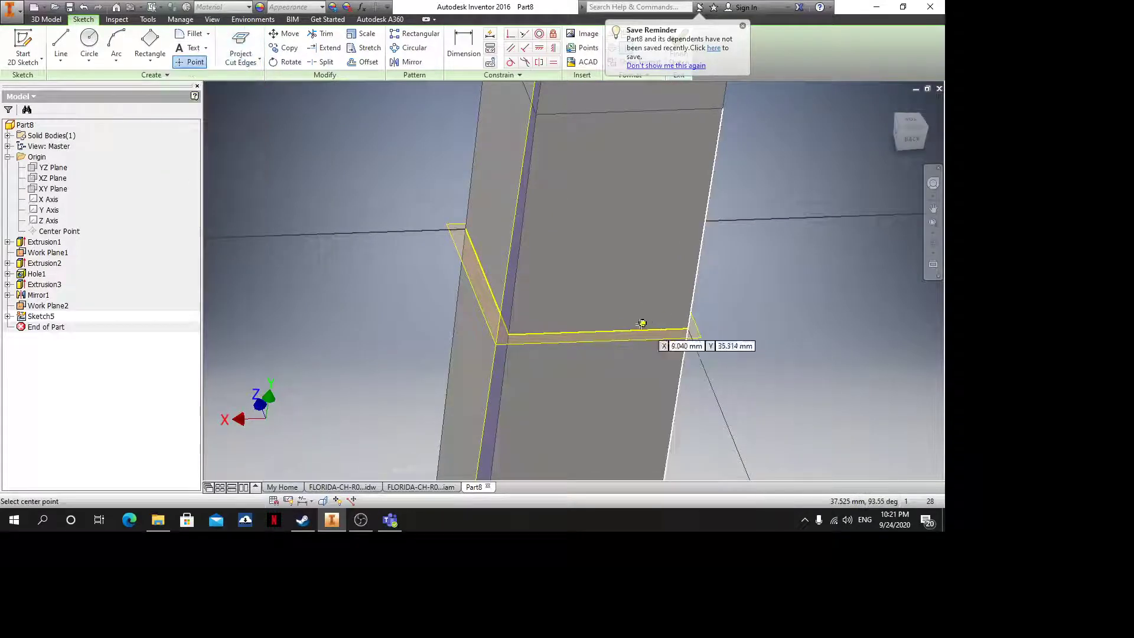
click(598, 331)
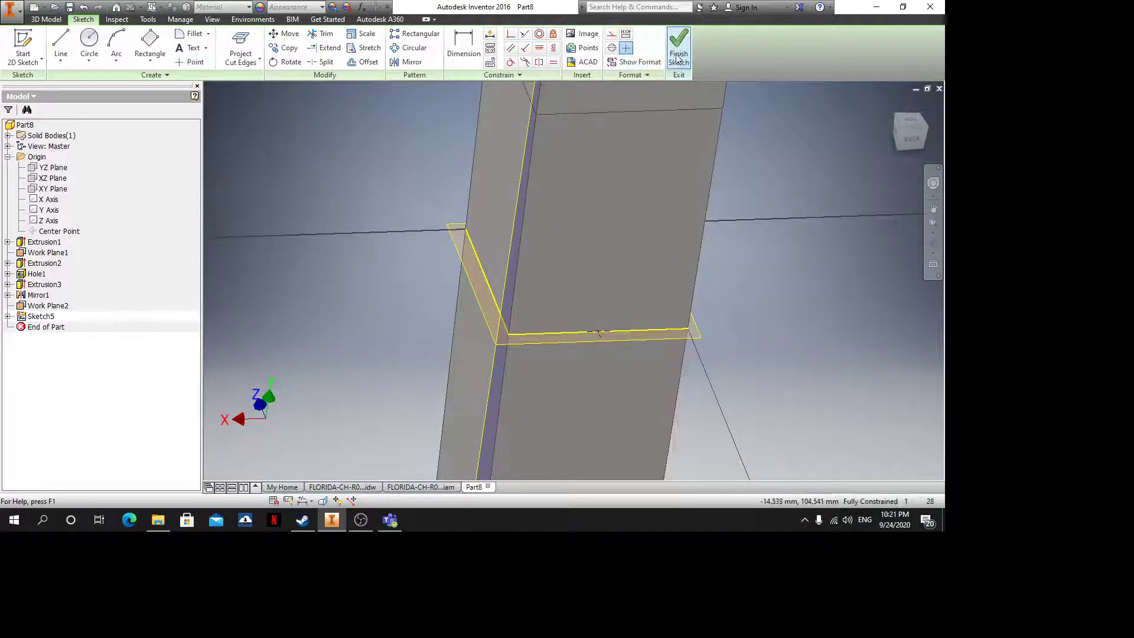
click(678, 57)
Start a sketch on the bar's tapered face, project the midpoint into it and finish the sketch
click(591, 302)
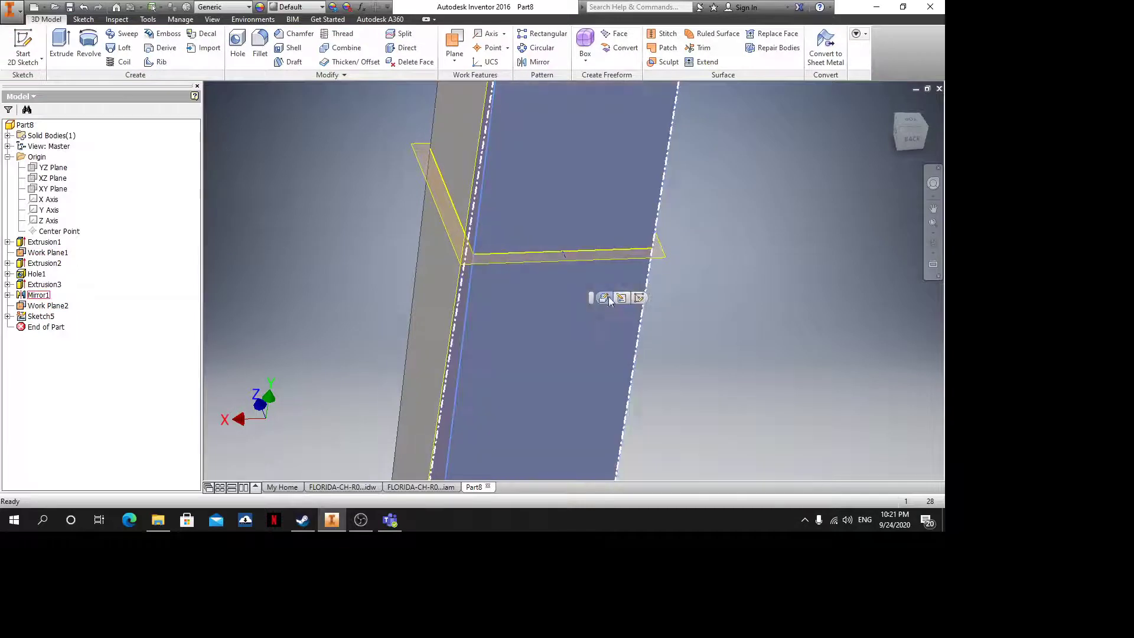
key(Escape)
click(550, 310)
click(555, 299)
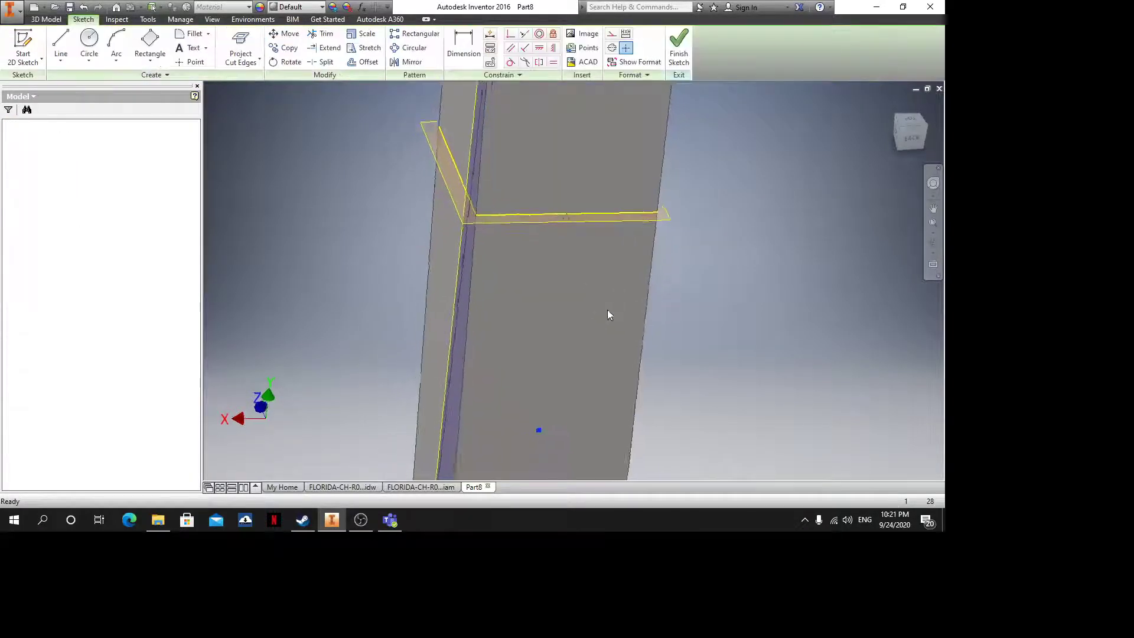
shift+middle_drag(551, 277, 617, 321)
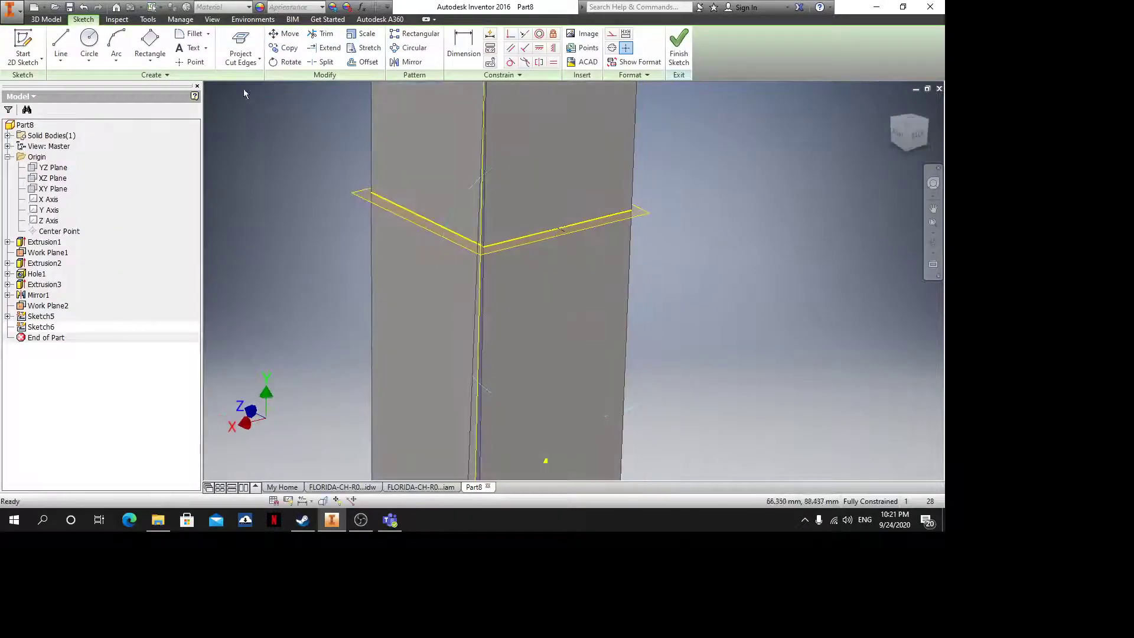
click(243, 62)
click(225, 80)
scroll(593, 229, up, 5)
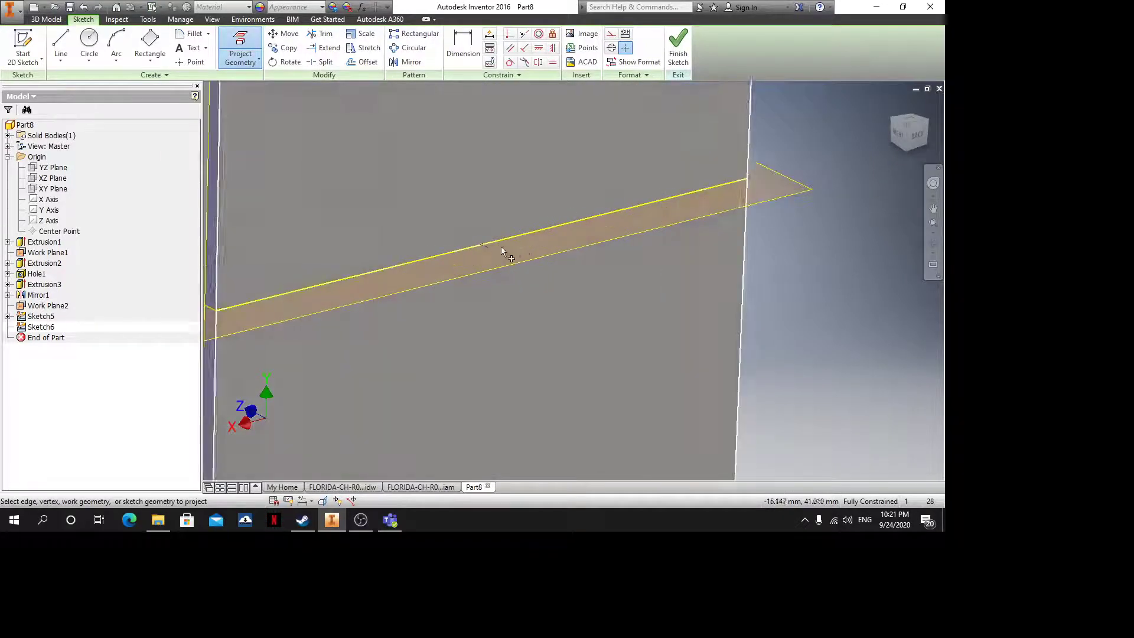
click(678, 46)
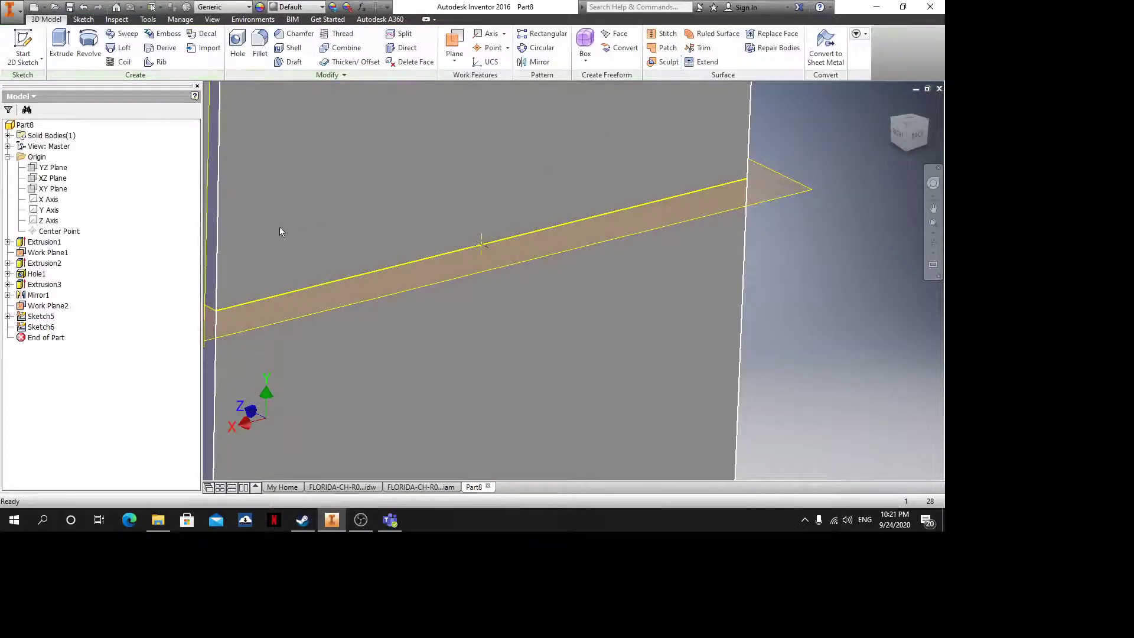
Hide the offset work plane that crosses the bar
click(37, 305)
right_click(33, 308)
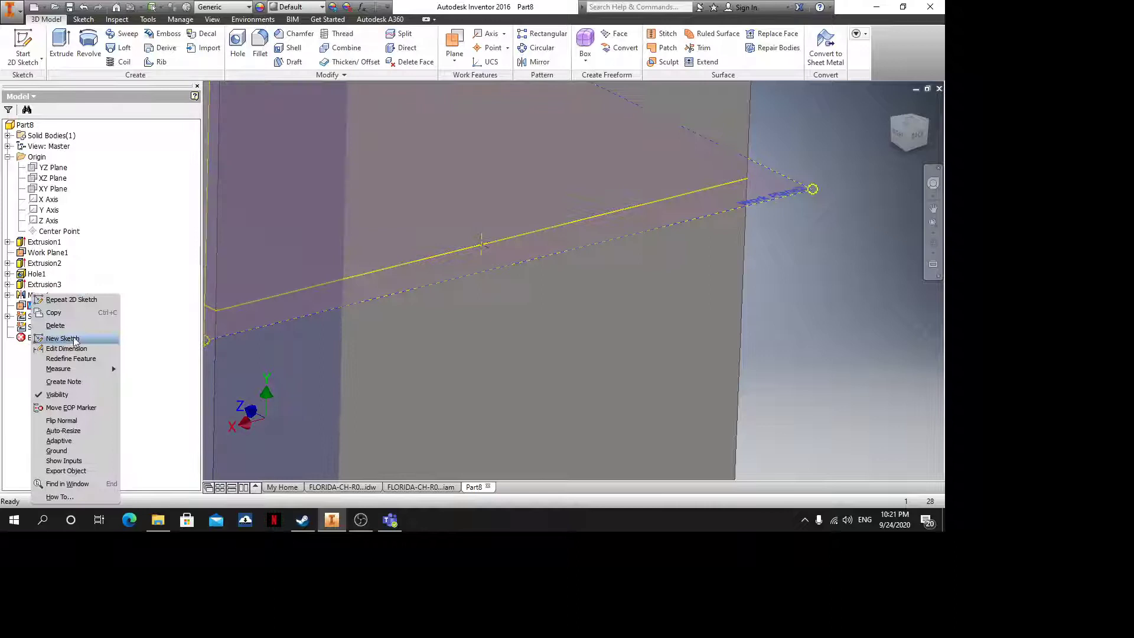
click(60, 395)
scroll(454, 358, down, 5)
middle_drag(454, 358, 500, 328)
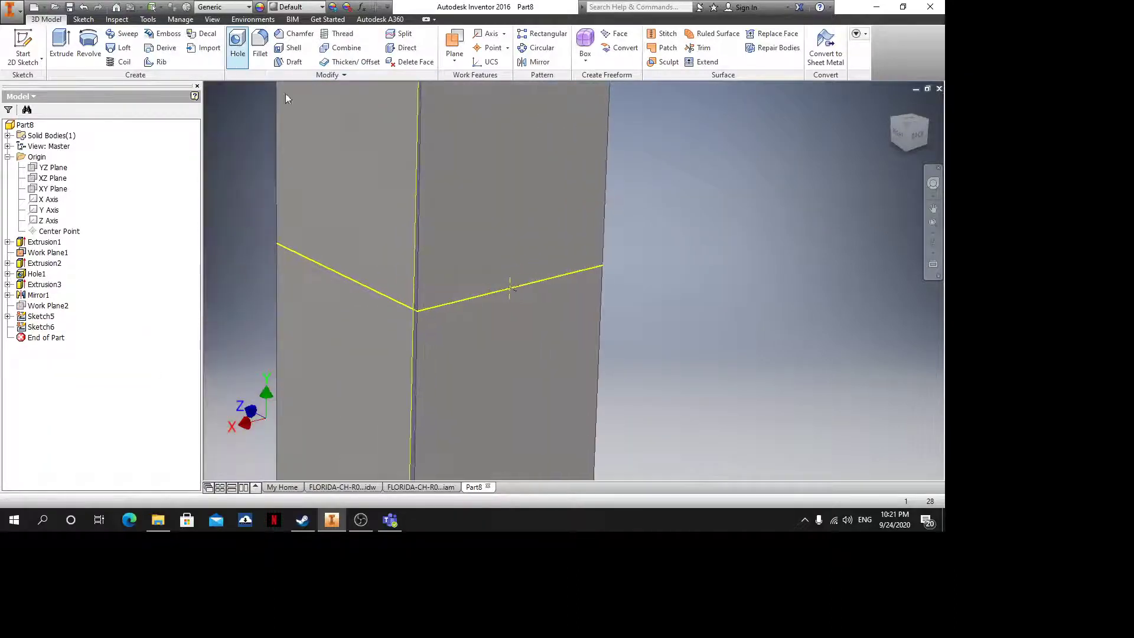
Create a flat-bottomed hole 16 mm deep and 12 mm in diameter at the projected point on the tapered face
click(510, 287)
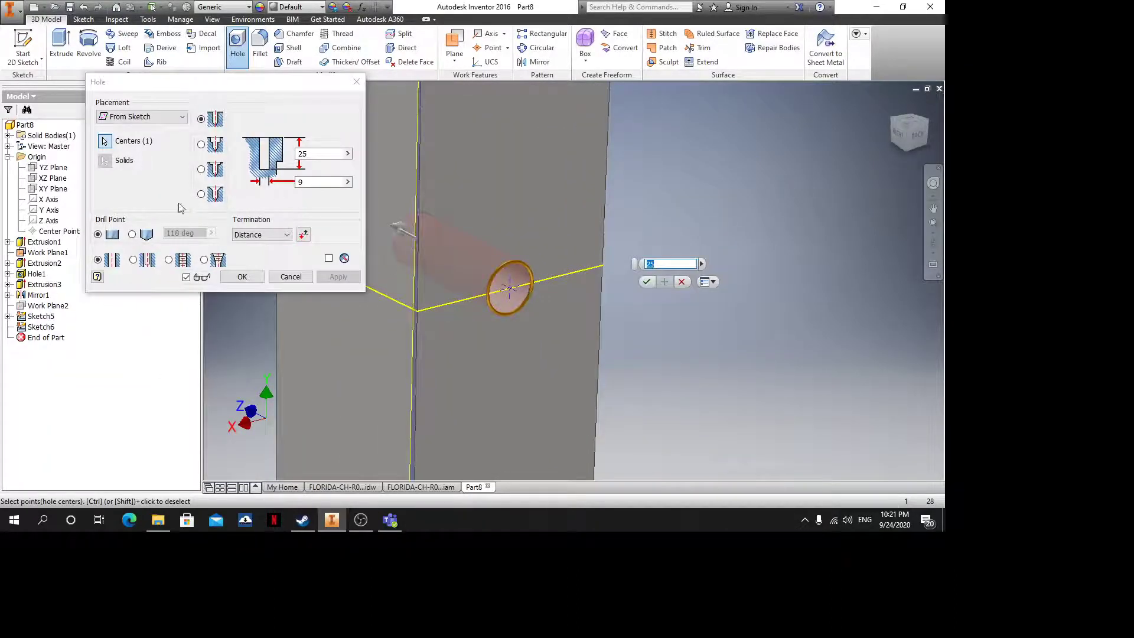
click(302, 154)
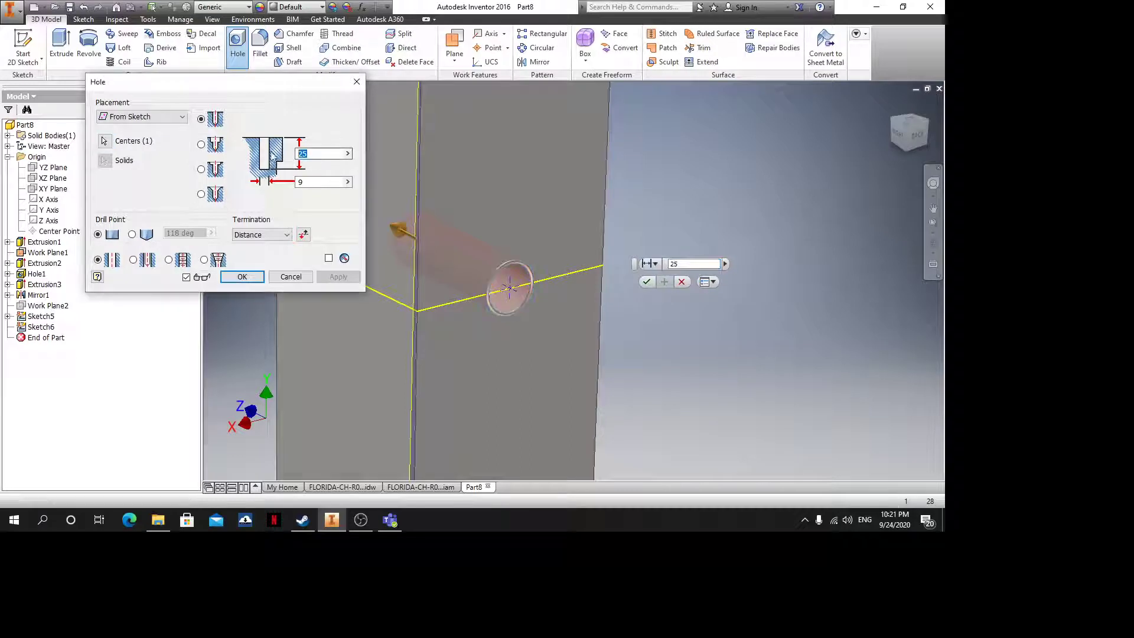
key(Tab)
text(1)
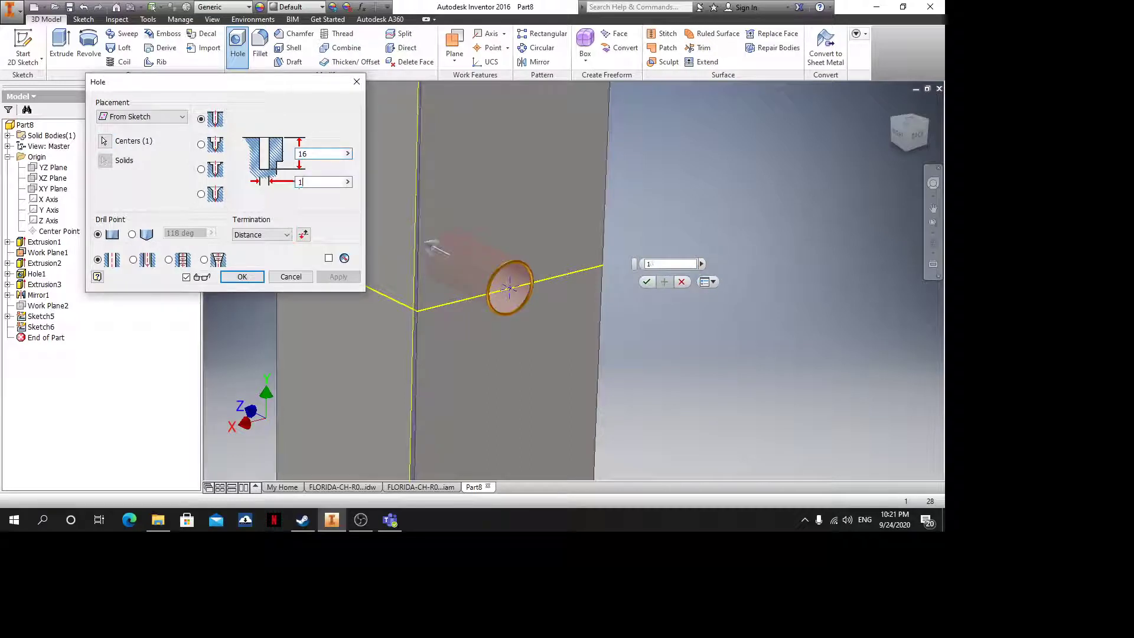
text(2)
key(Return)
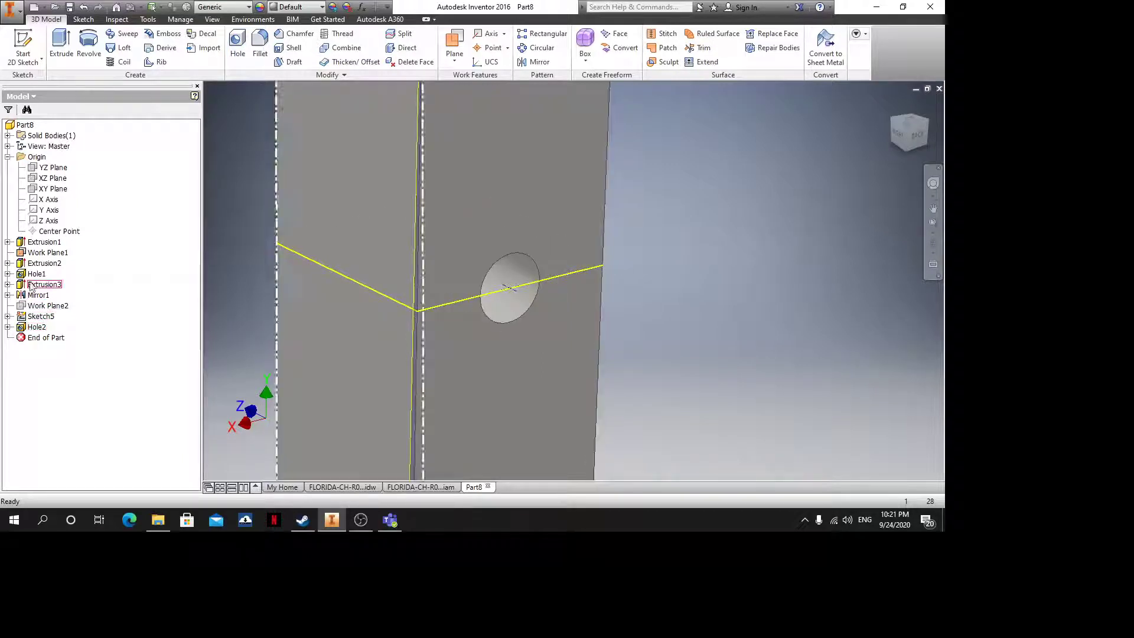
Hide the diagonal work plane and the sketch with the projected cut edges
right_click(31, 250)
click(74, 338)
scroll(495, 273, down, 3)
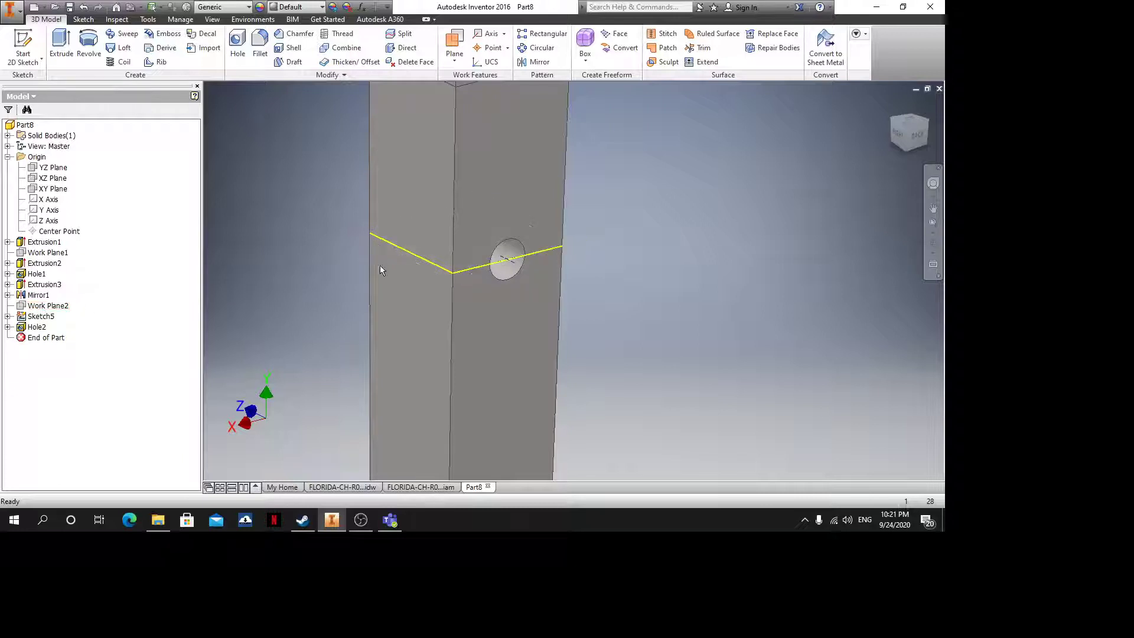
scroll(579, 247, up, 5)
scroll(503, 251, down, 5)
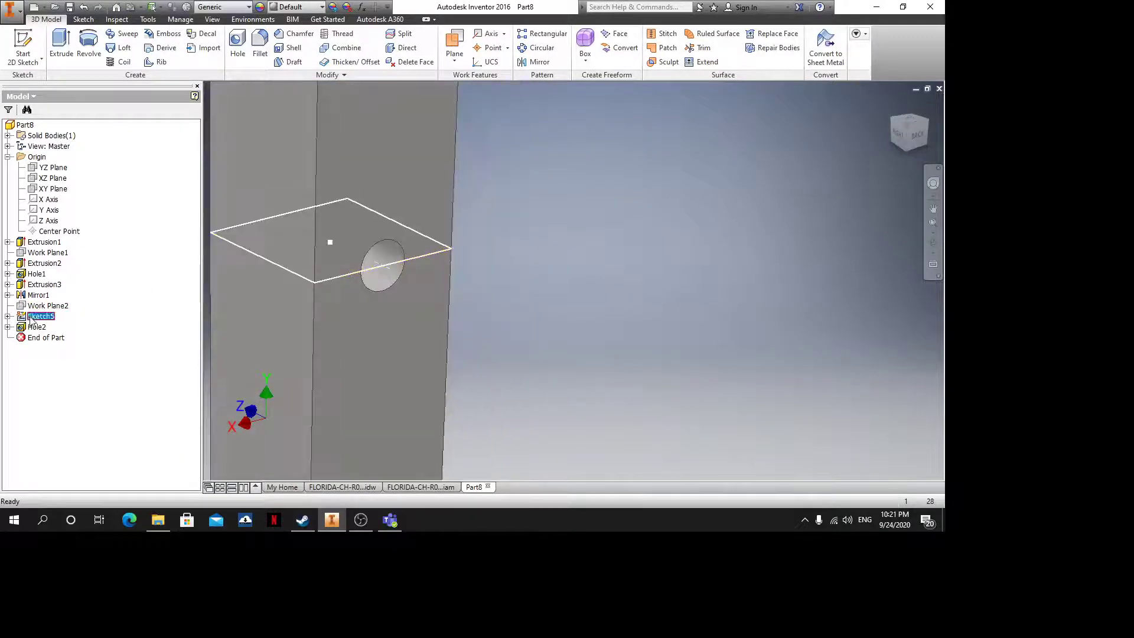
right_click(33, 317)
click(63, 397)
Start a sketch on the leg's bottom end face and project two adjacent edges of that face into it
scroll(602, 248, down, 7)
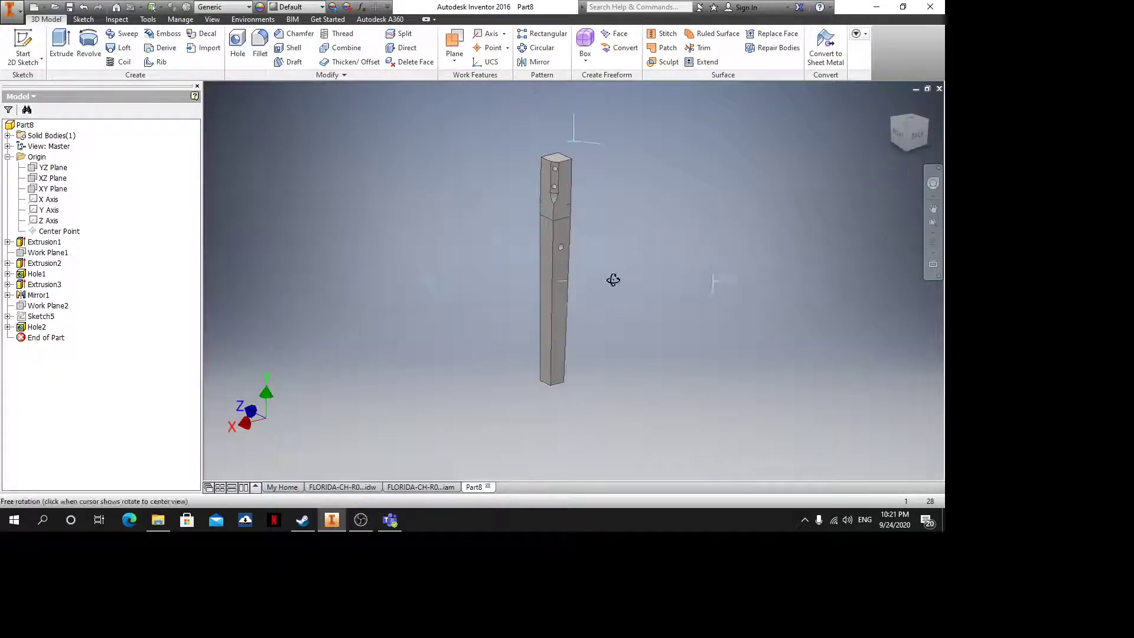
mouse_move(583, 309)
shift+middle_down()
mouse_move(630, 244)
mouse_move(575, 300)
shift+middle_up()
scroll(569, 375, up, 5)
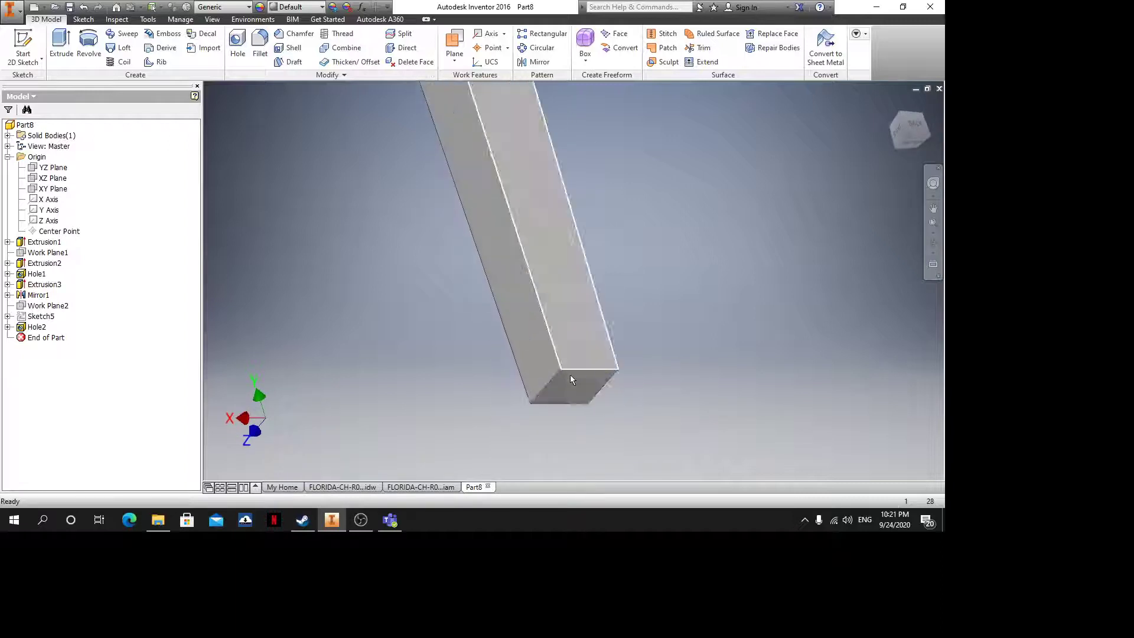
click(571, 386)
click(631, 392)
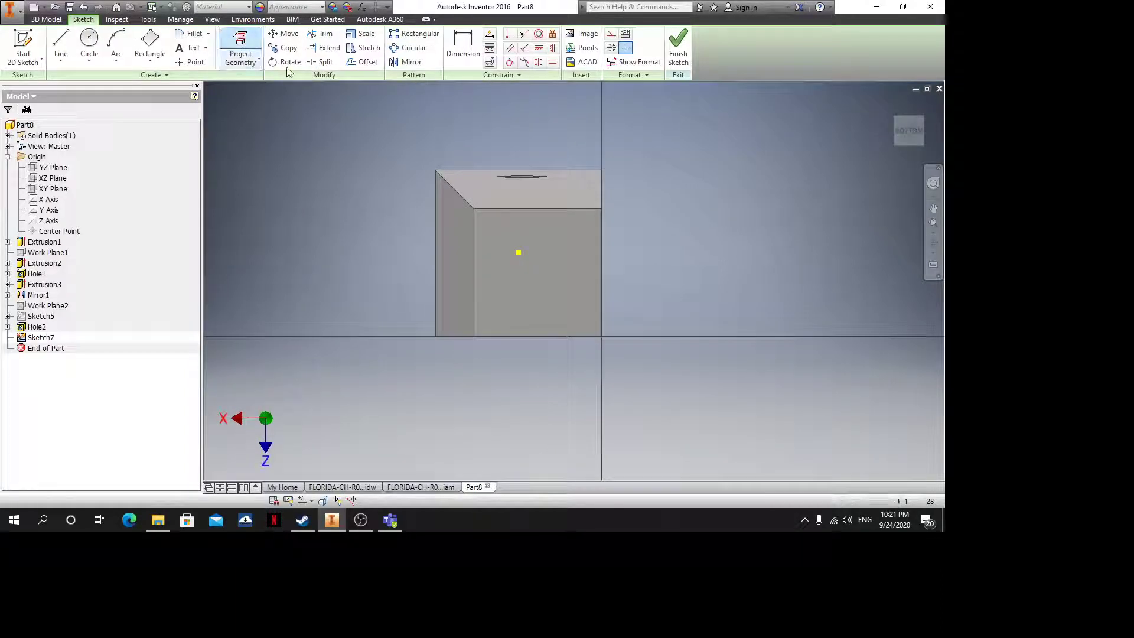
click(539, 208)
click(602, 248)
key(Escape)
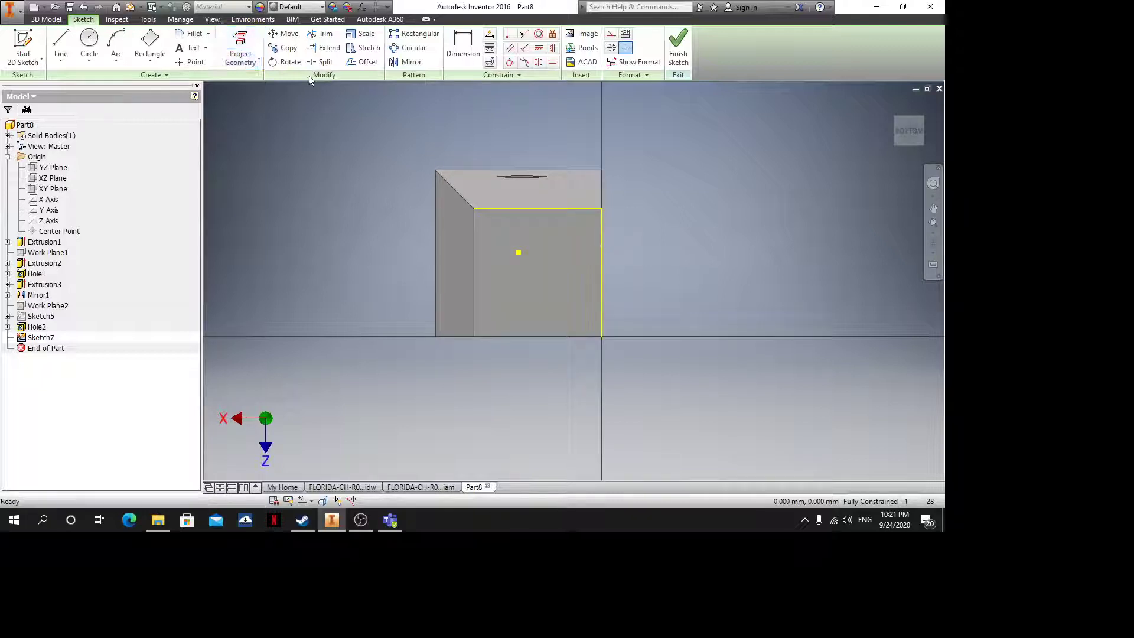
Place a point on the bottom face, align it with the midpoints of both projected edges and finish the sketch
click(194, 62)
click(559, 289)
key(Escape)
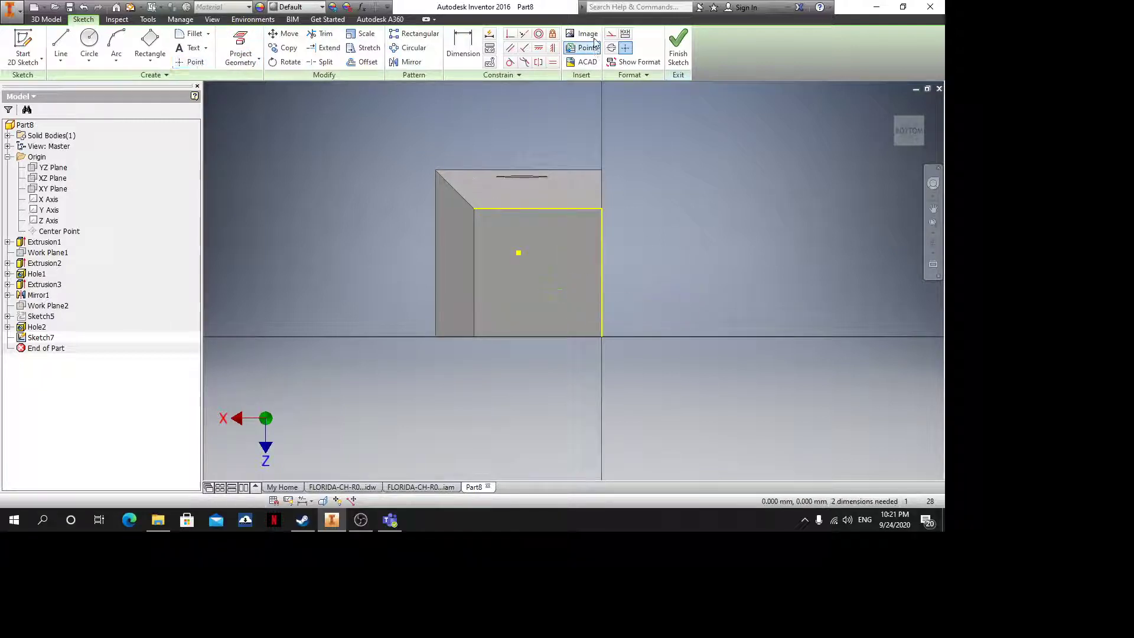
click(550, 289)
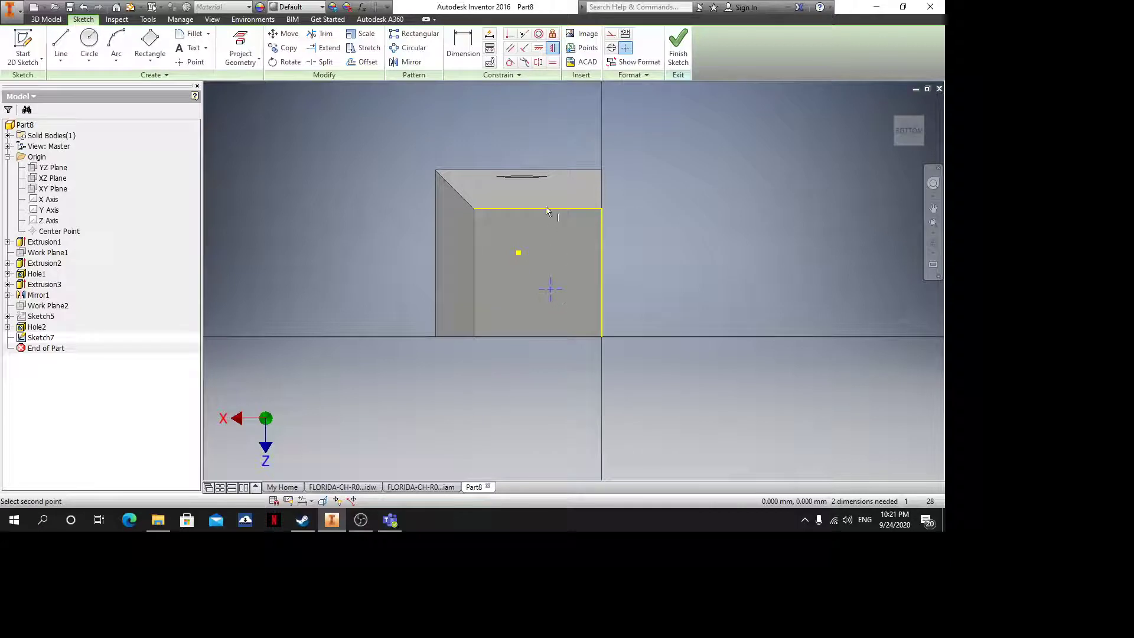
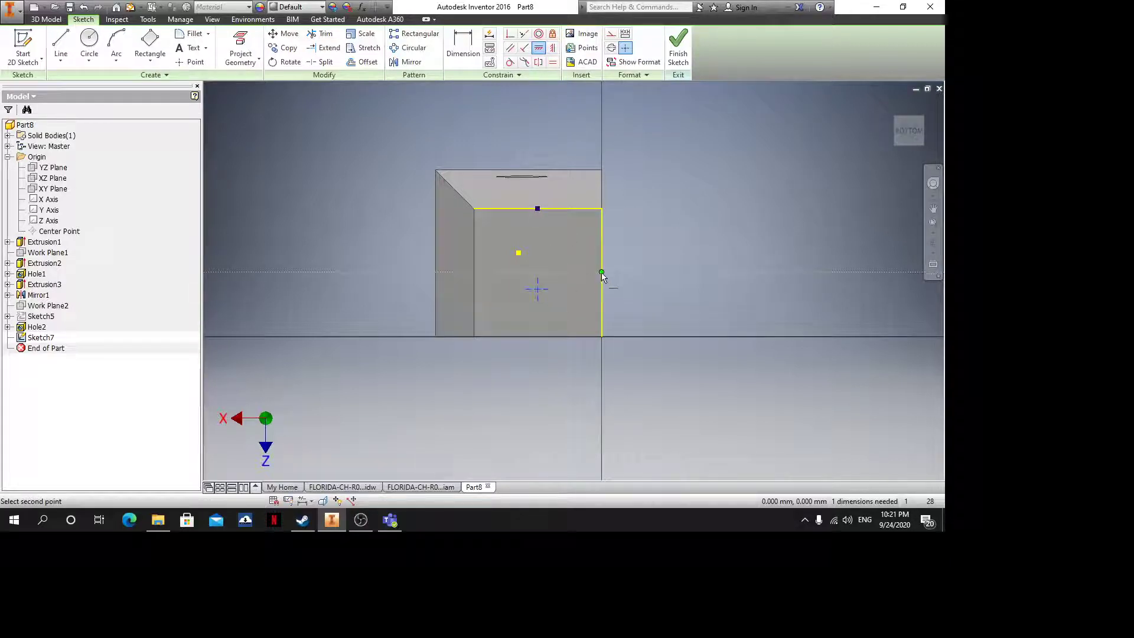
click(676, 50)
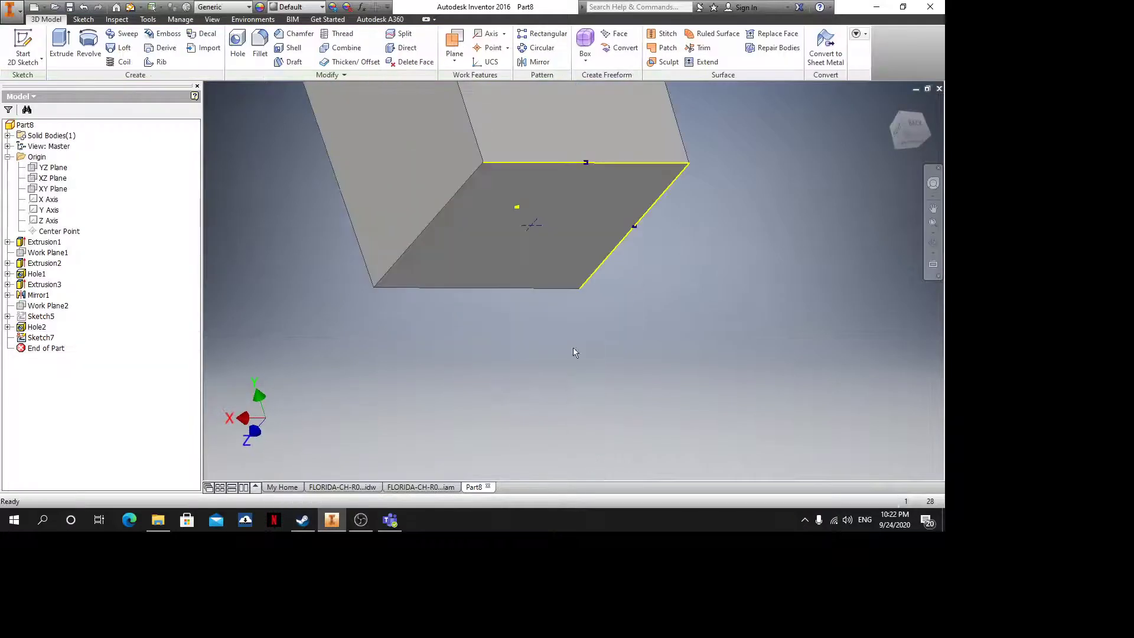
Create a hole 5 mm deep and 3 mm in diameter at the centre point of the leg's bottom face
click(236, 48)
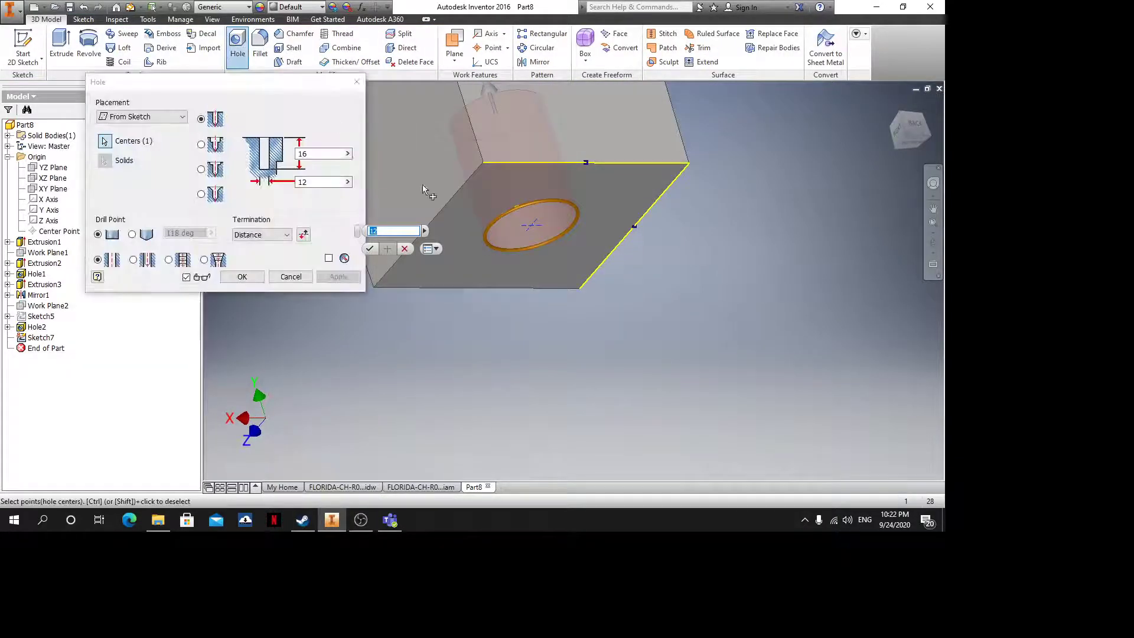
drag(322, 154, 285, 163)
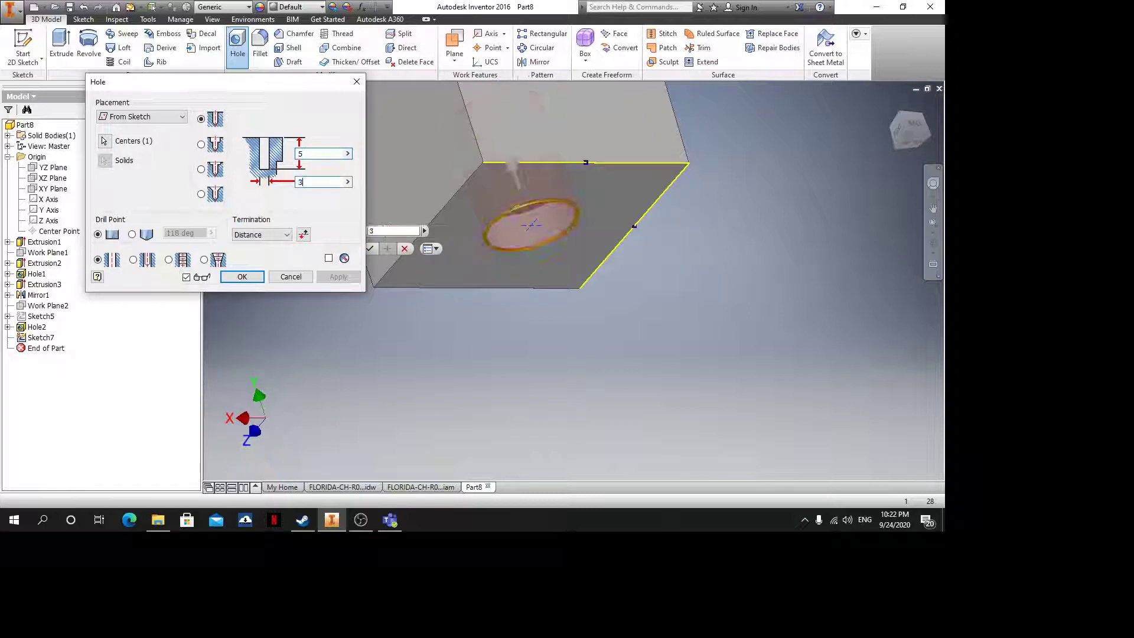
key(Return)
shift+middle_drag(349, 164, 698, 289)
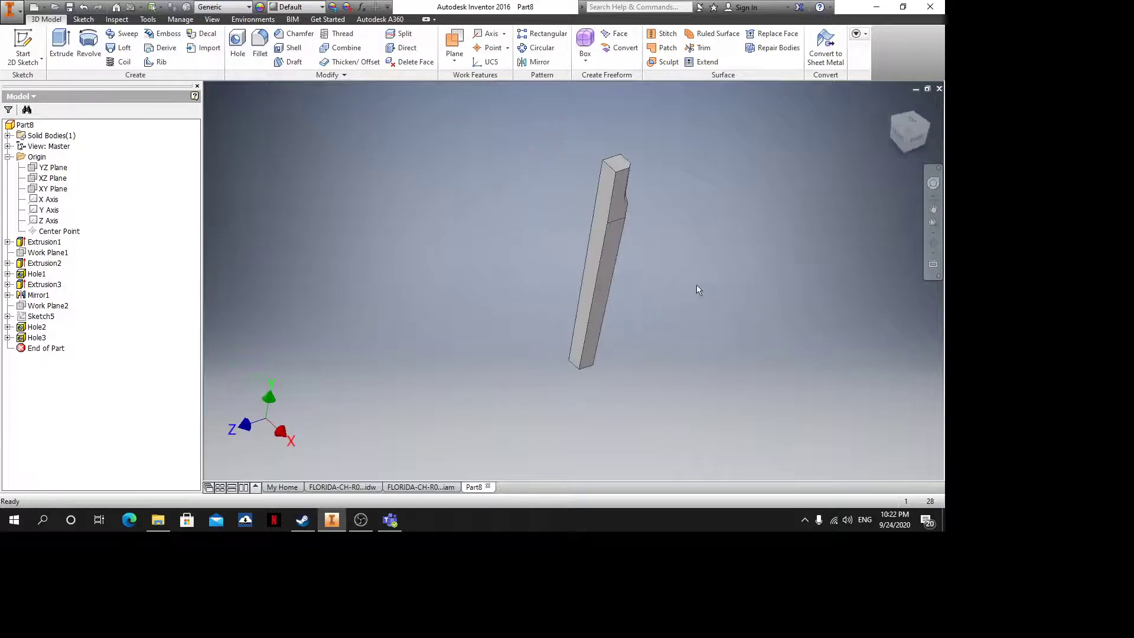
Save the part as AURA-CH-R0-FRONT LEG LEFT.ipt in the AURA CHAIR R0 folder and close it
key(ctrl+s)
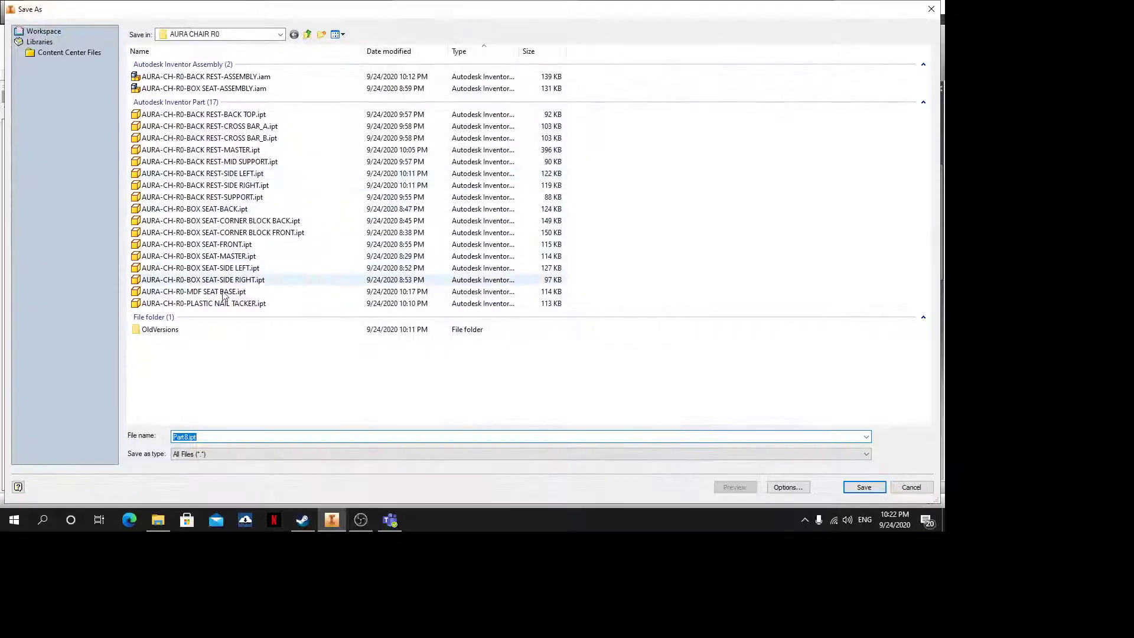
click(233, 267)
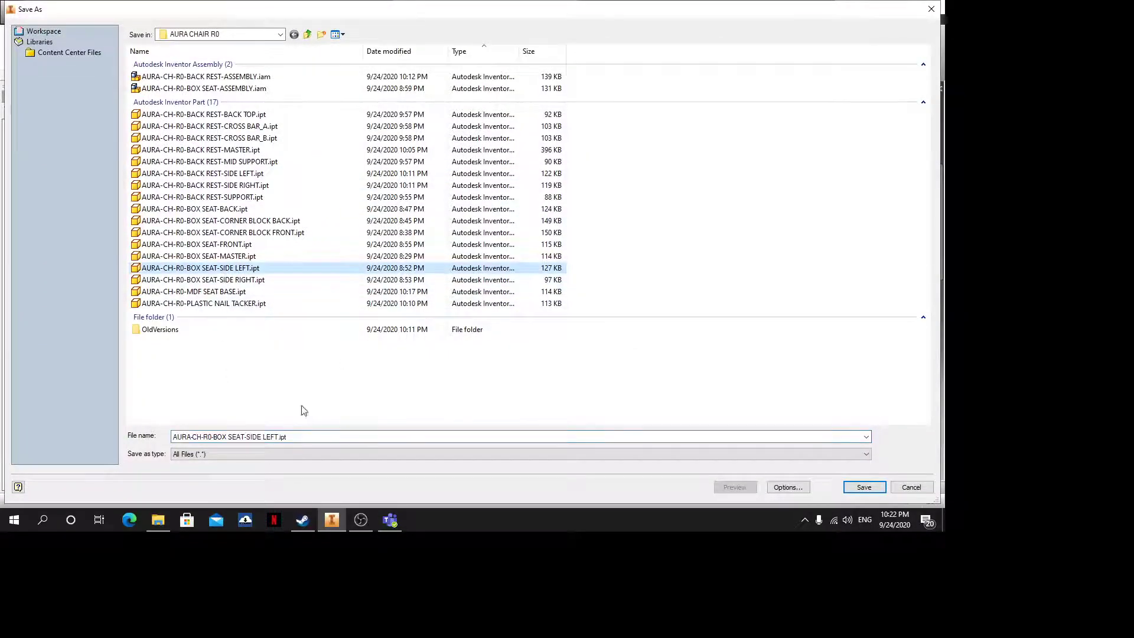
click(279, 437)
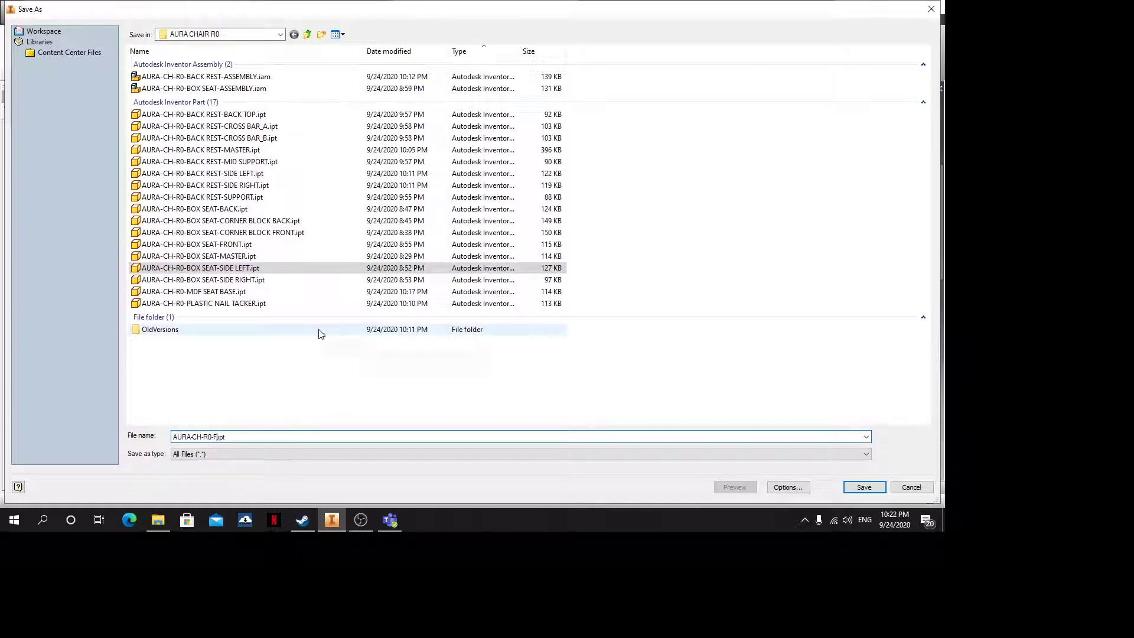
text(RONT LEG LEFT)
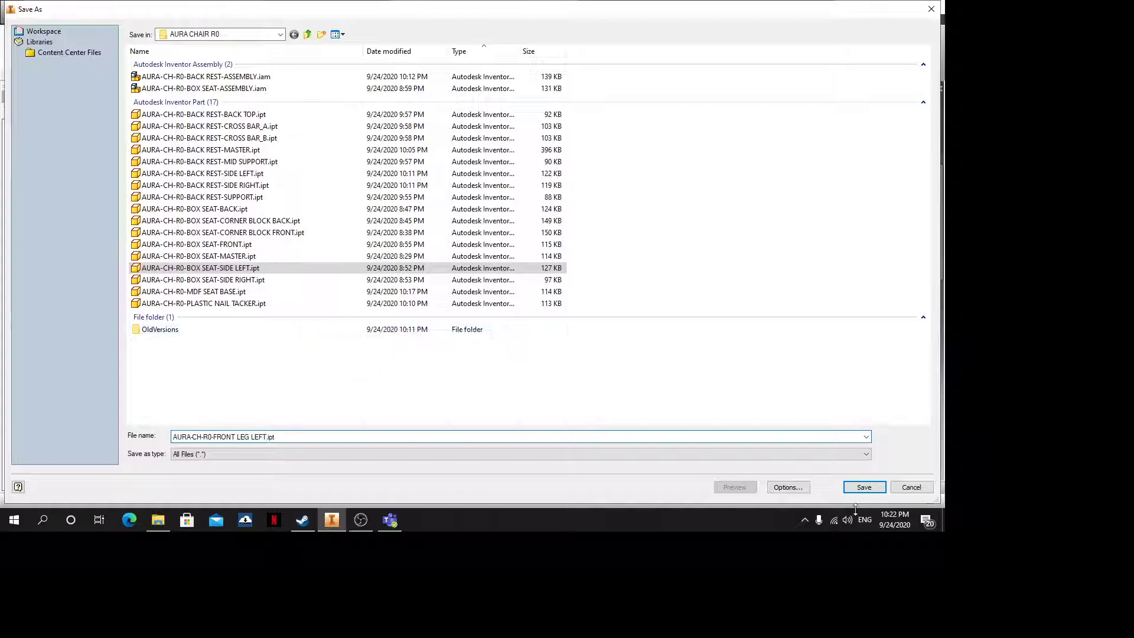
key(Return)
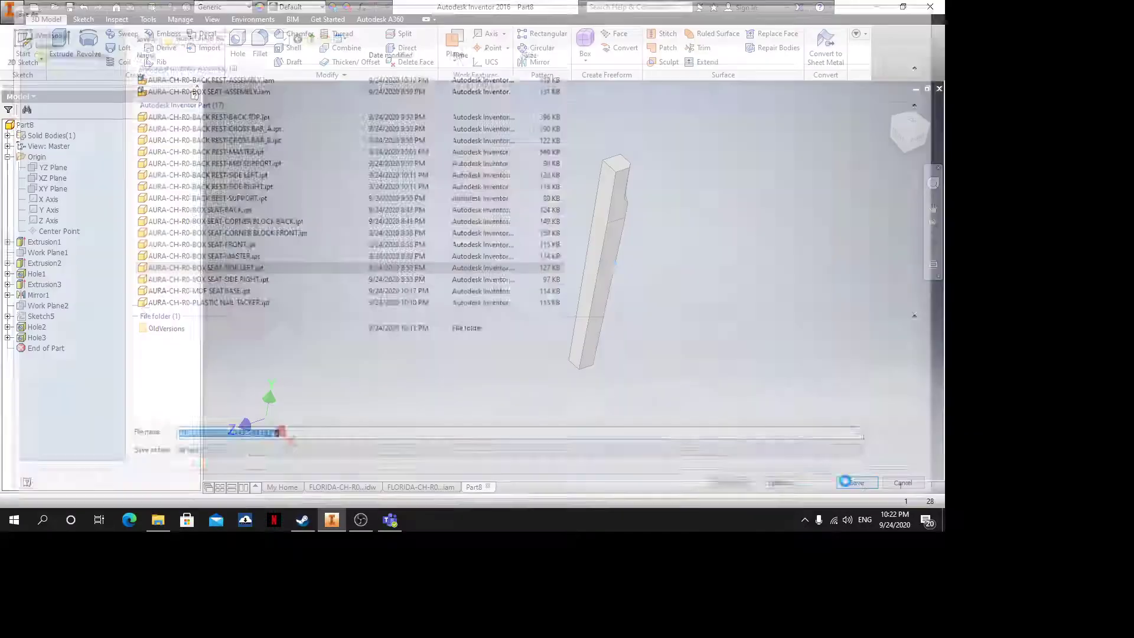
click(939, 88)
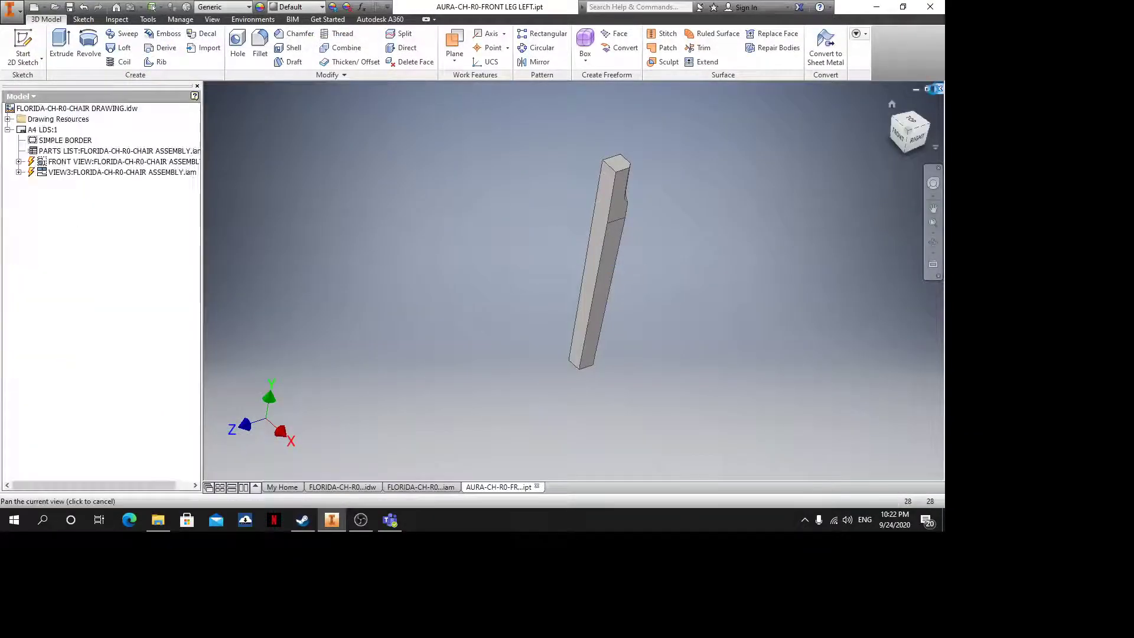
Create a new Standard (mm).ipt part and derive AURA-CH-R0-FRONT LEG LEFT.ipt from the AURA CHAIR R0 folder into it
click(39, 8)
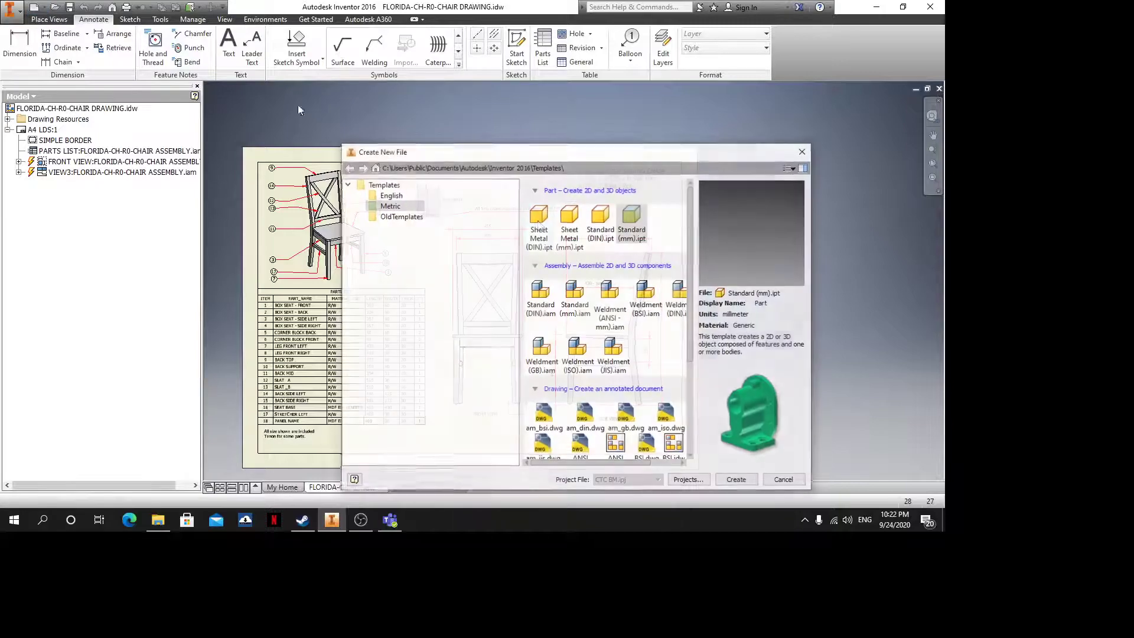
double_click(629, 226)
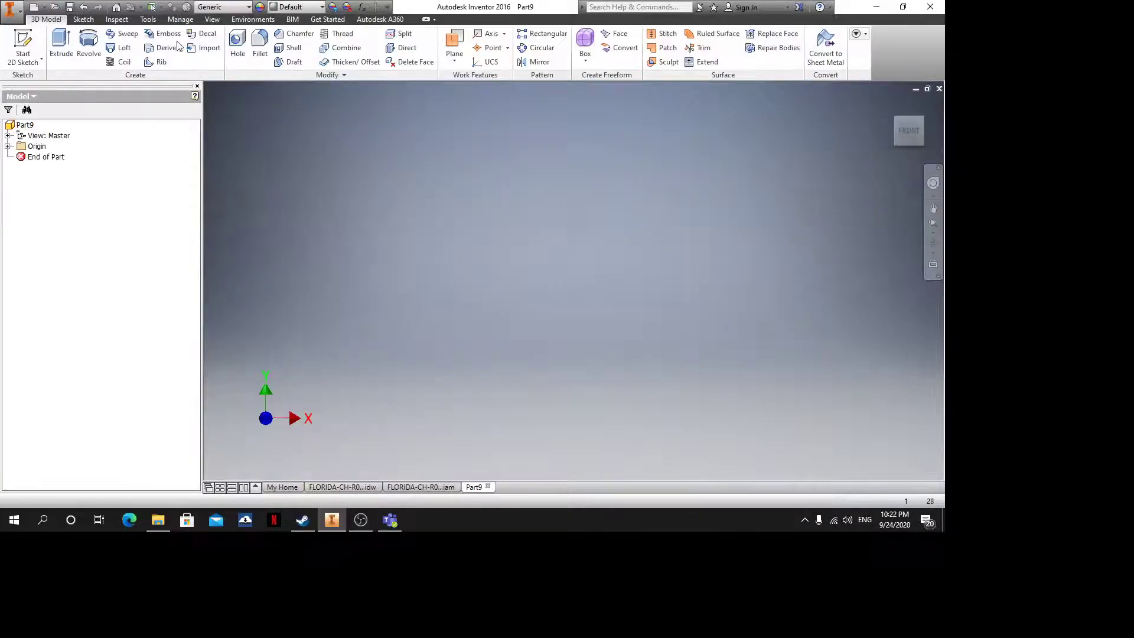
click(161, 48)
scroll(214, 331, down, 1)
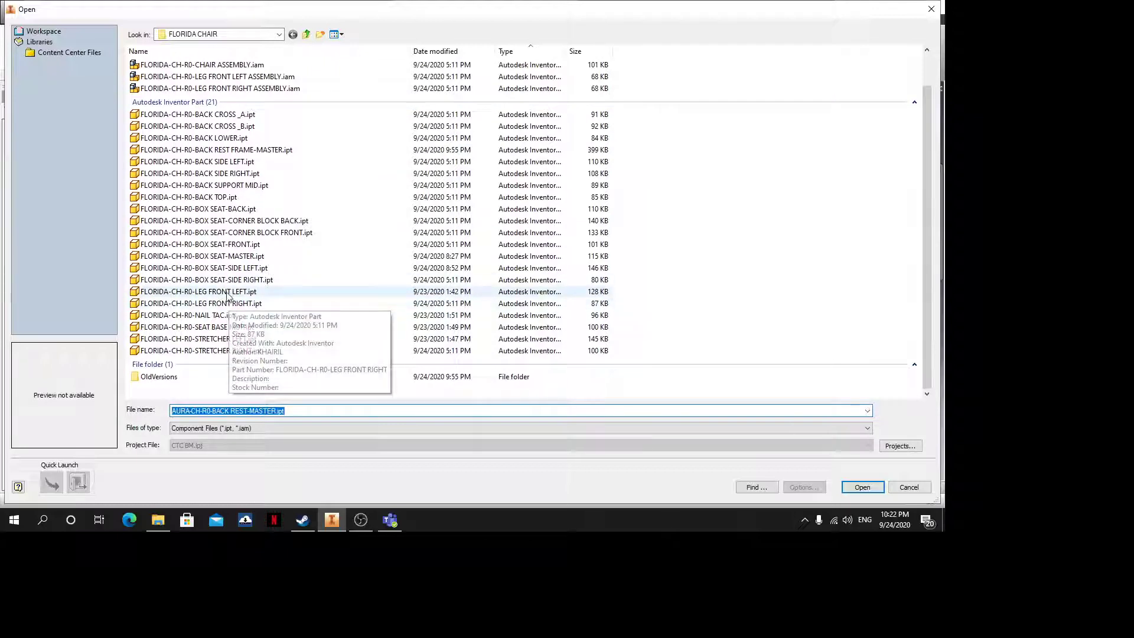
click(260, 292)
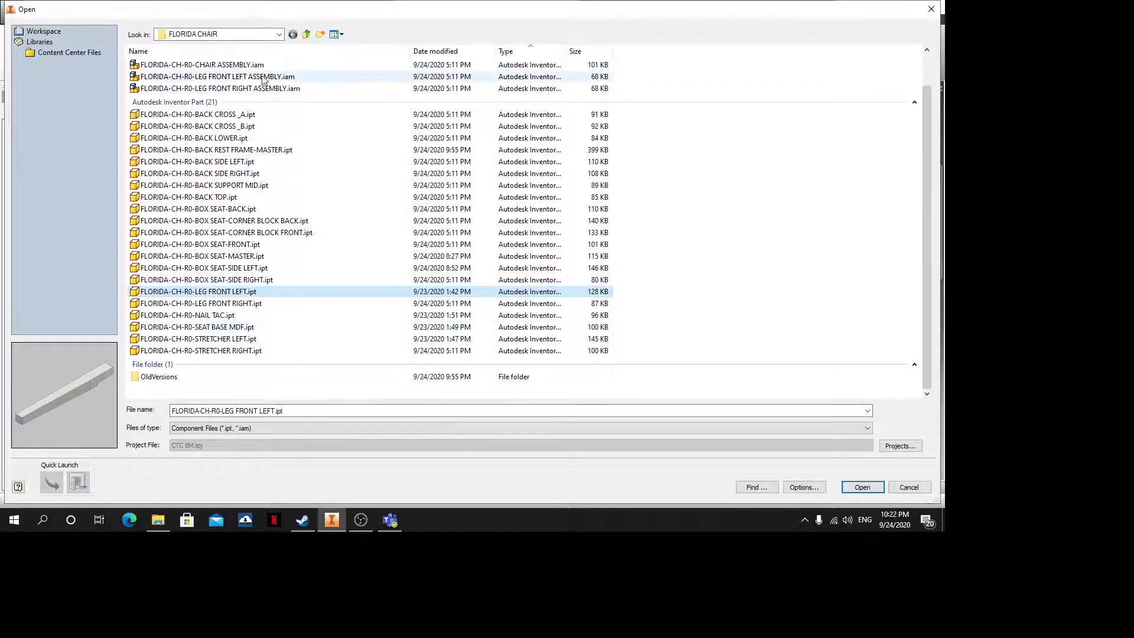
click(306, 35)
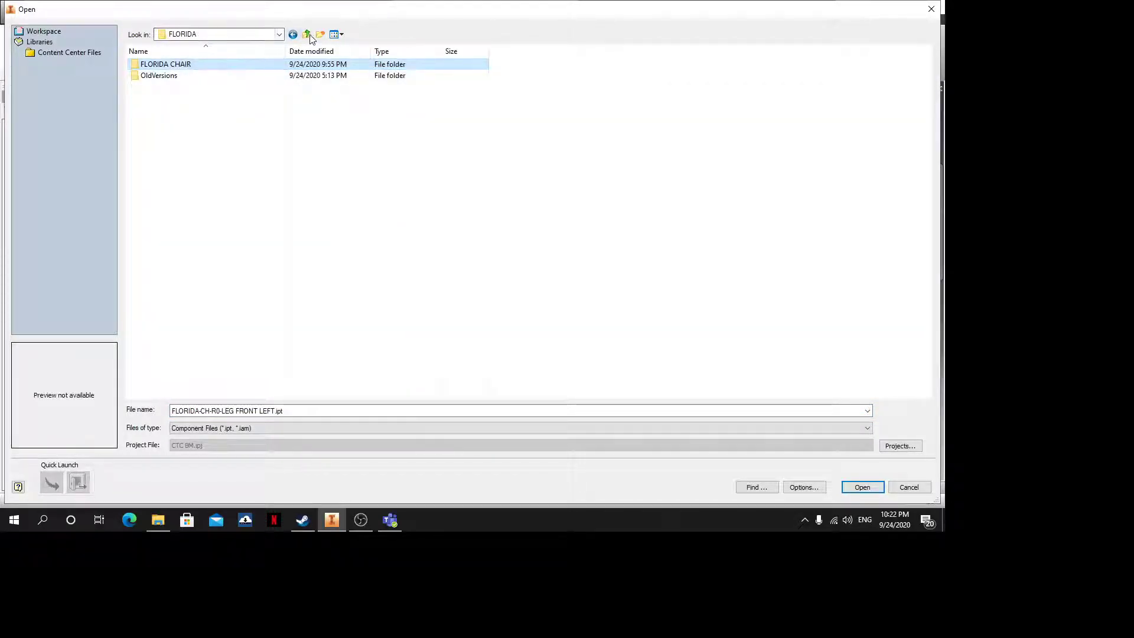
click(307, 35)
double_click(150, 63)
double_click(168, 66)
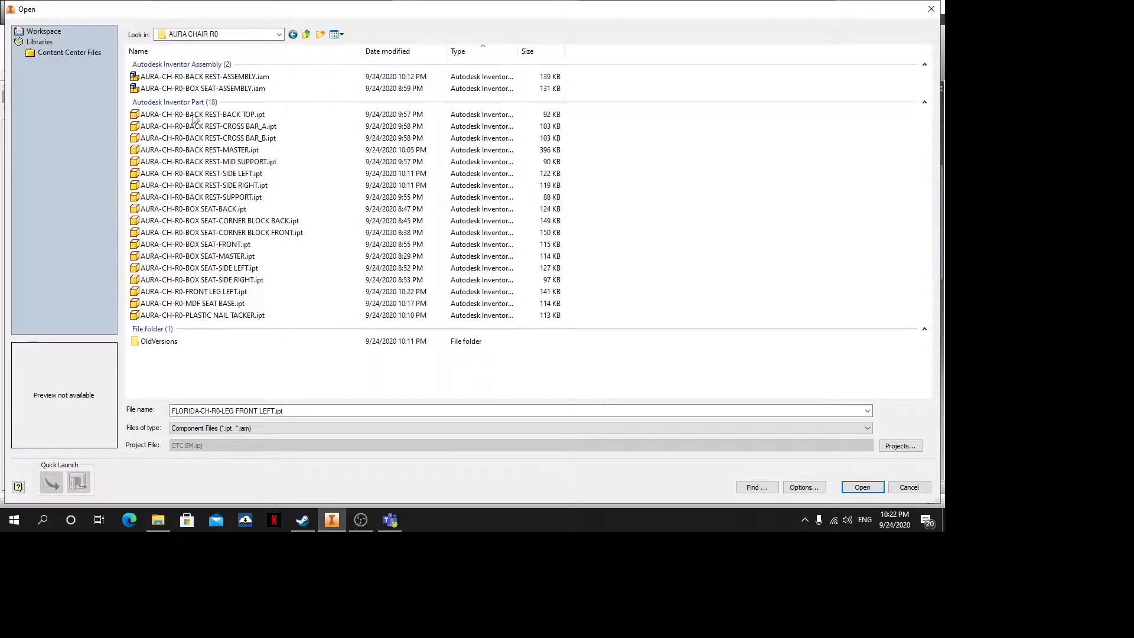
click(213, 292)
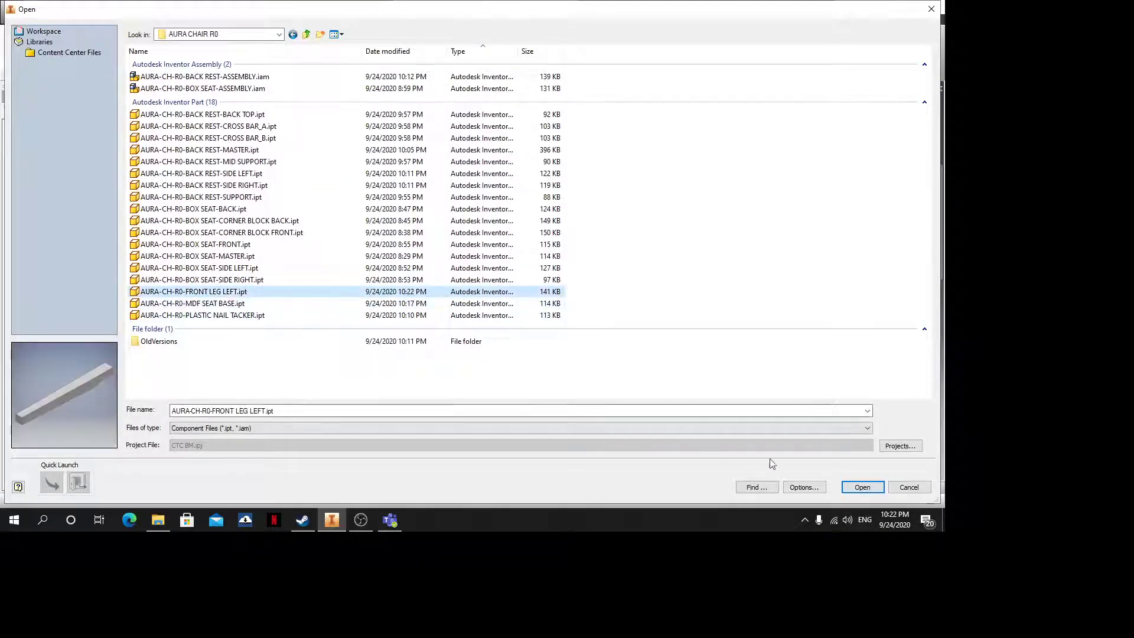
click(855, 493)
Mirror the derived leg about the YZ plane and complete the derived part
scroll(490, 306, up, 3)
key(F4)
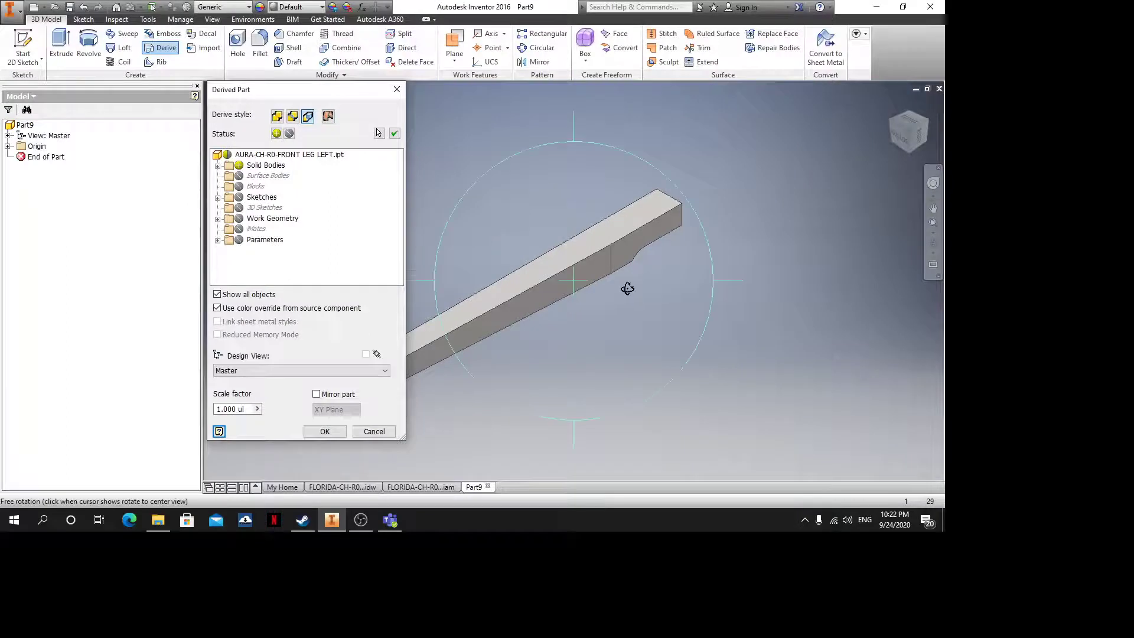
drag(627, 289, 704, 393)
shift+middle_drag(703, 393, 580, 411)
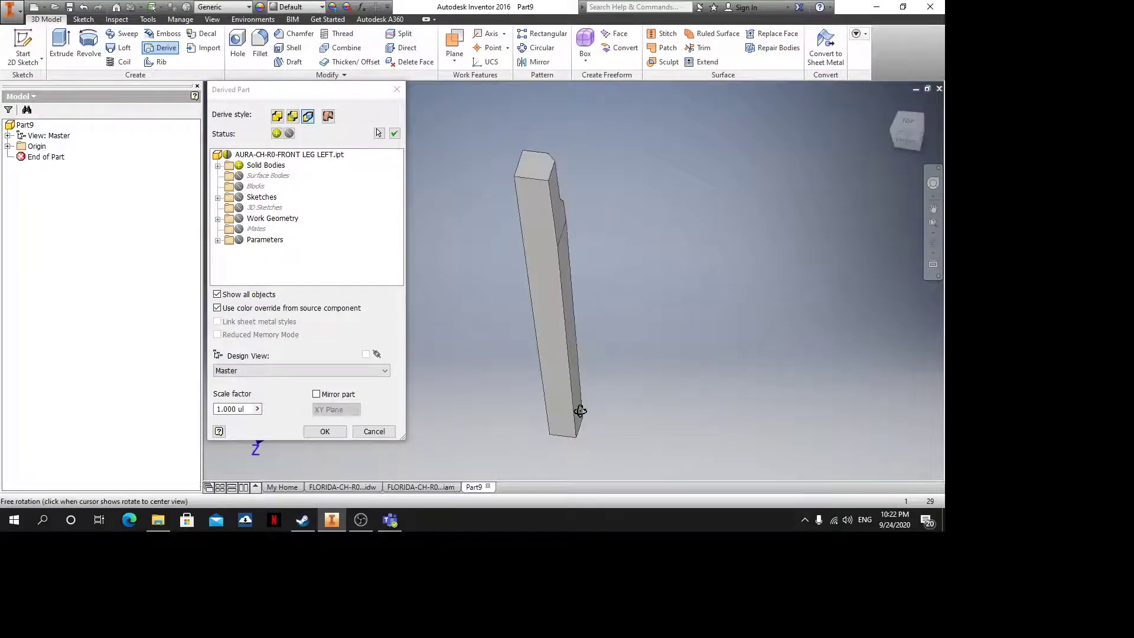
click(316, 394)
click(337, 410)
click(331, 426)
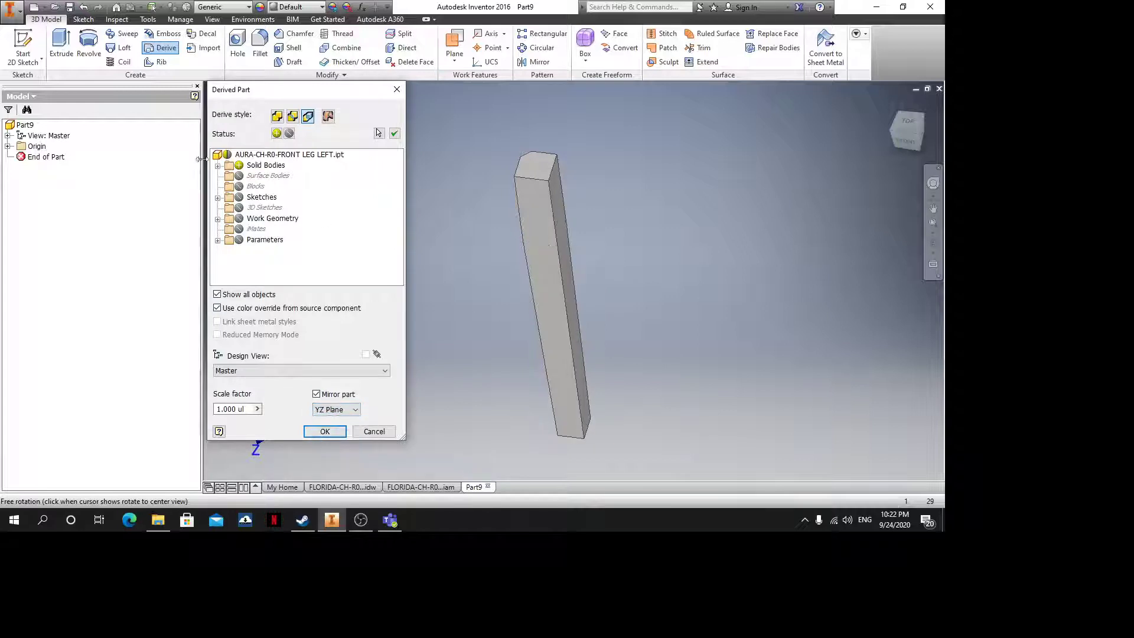
click(324, 432)
shift+middle_drag(655, 302, 702, 318)
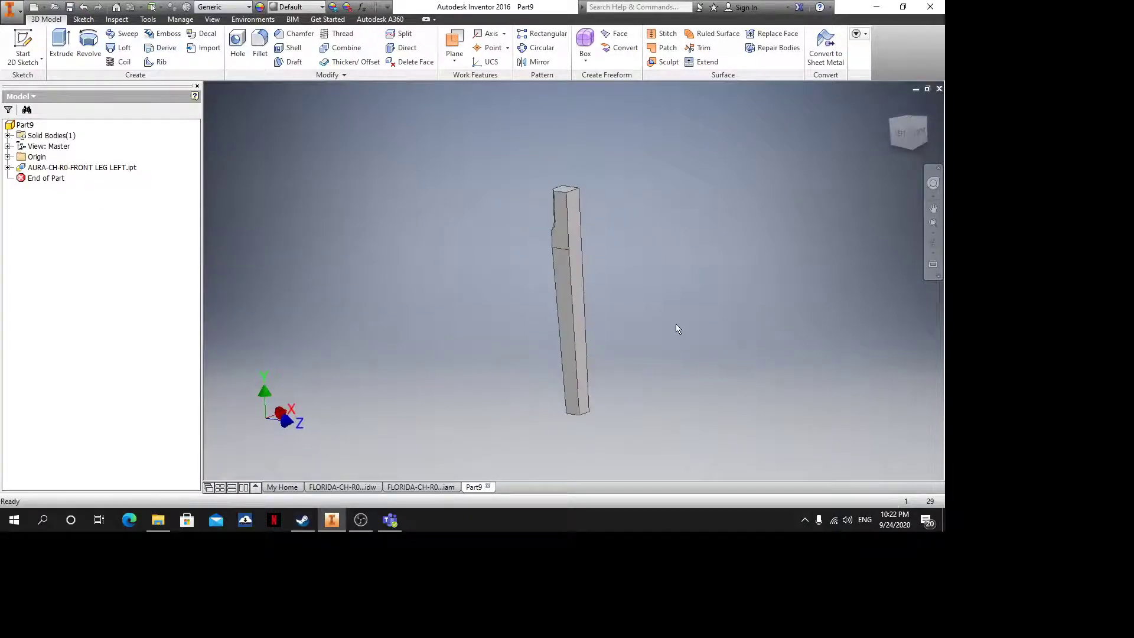
Save the mirrored leg as AURA-CH-R0-FRONT LEG RIGHT.ipt in the AURA CHAIR R0 folder and close it
key(ctrl+s)
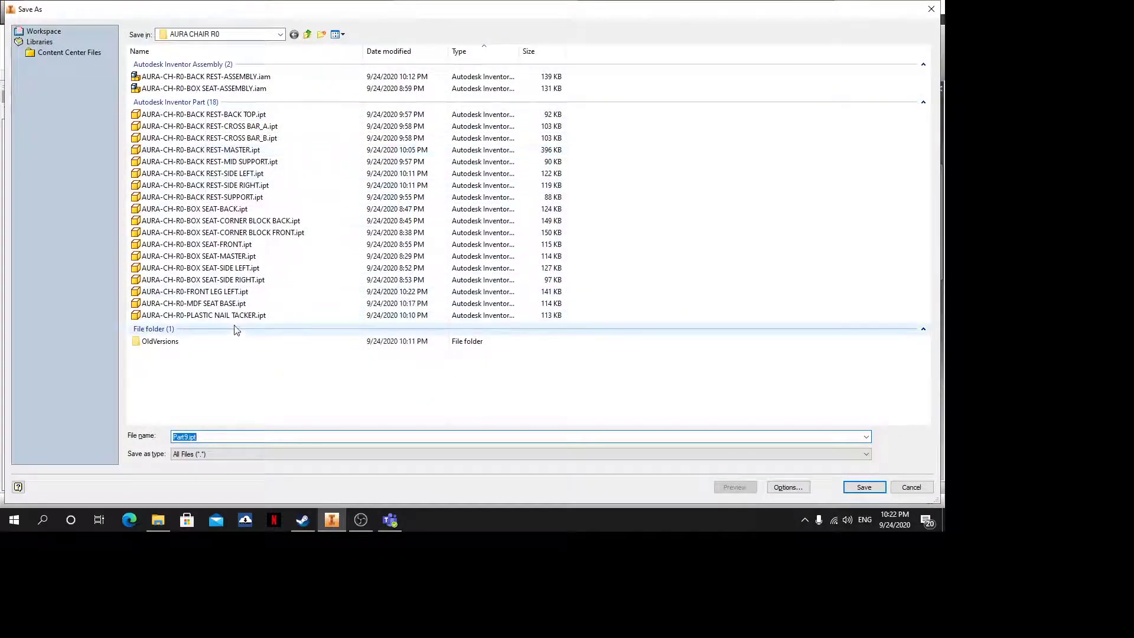
click(254, 292)
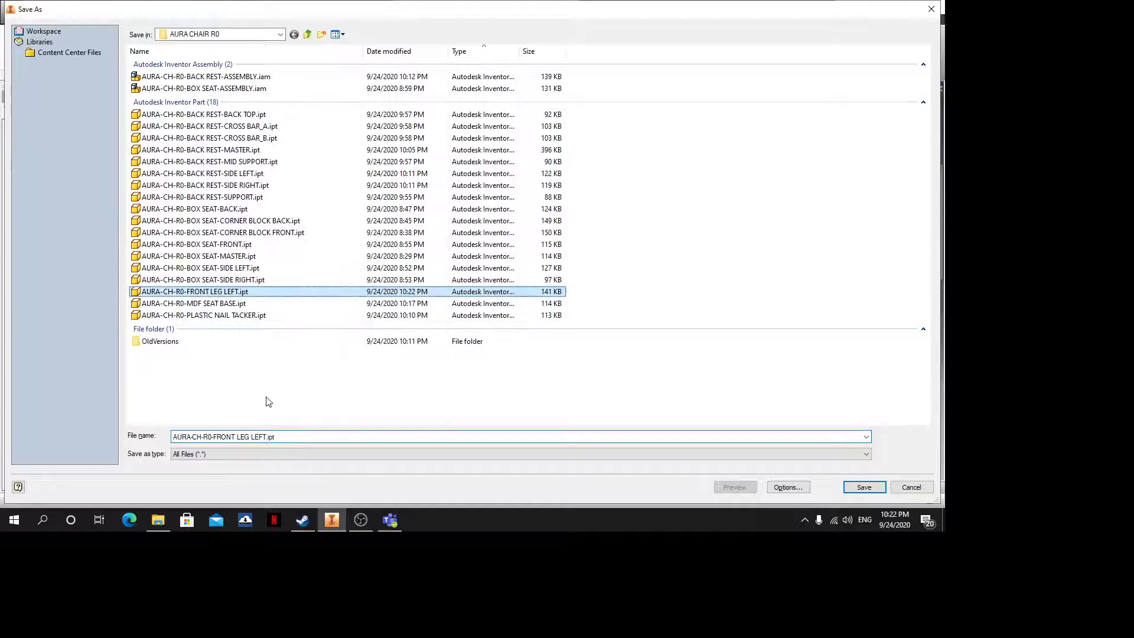
click(232, 439)
click(261, 436)
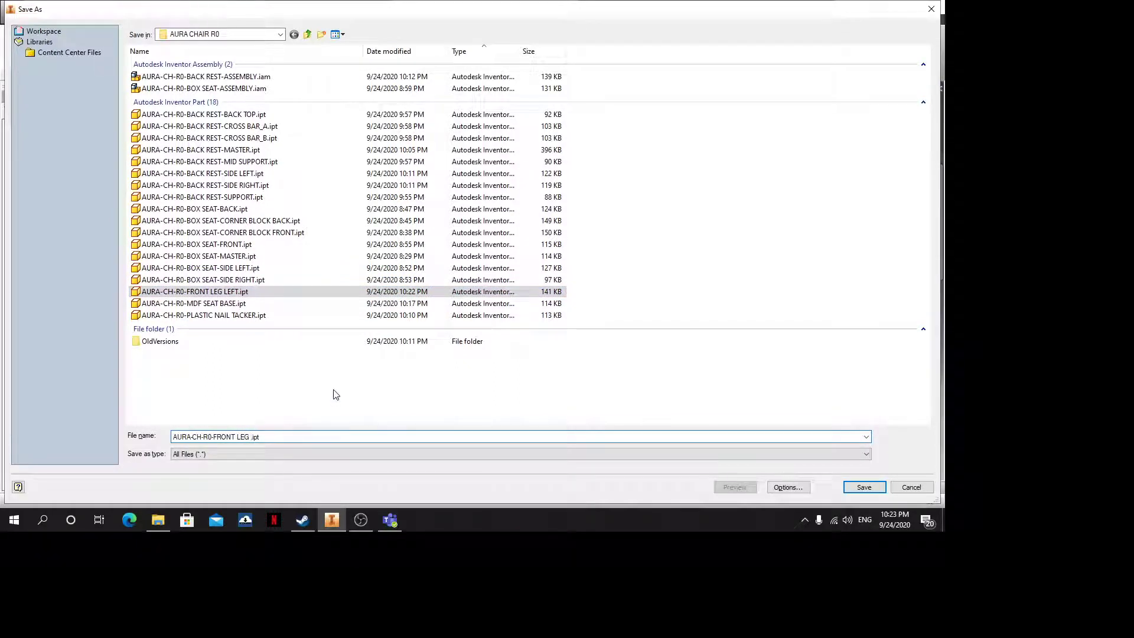
click(873, 488)
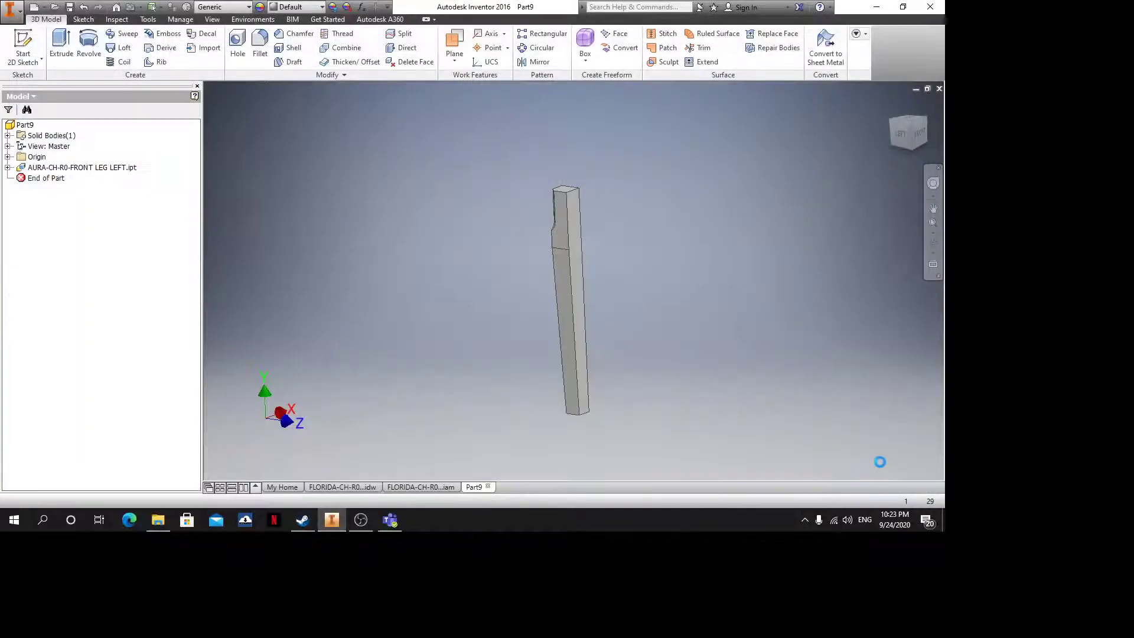
click(938, 89)
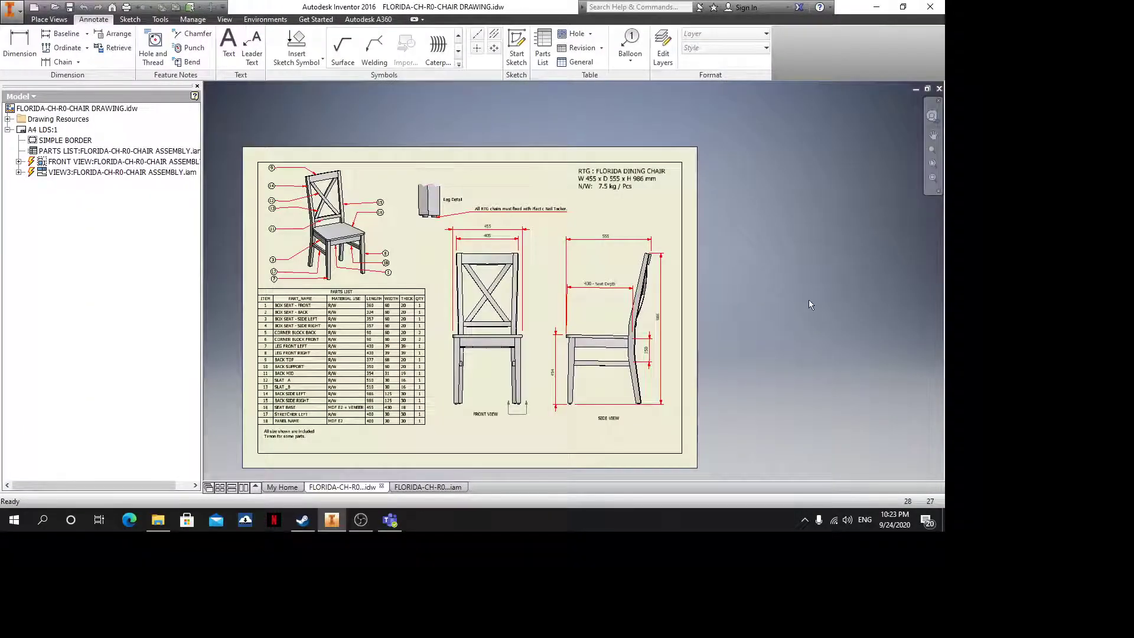
Create a new assembly from the metric Standard (mm).iam template
click(34, 8)
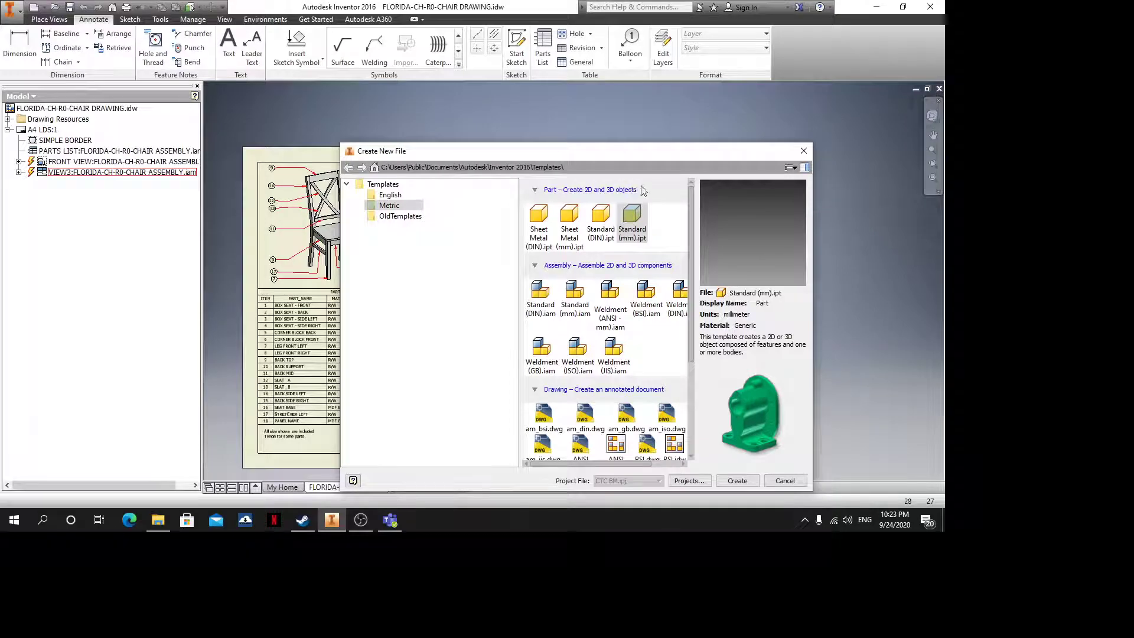
double_click(575, 290)
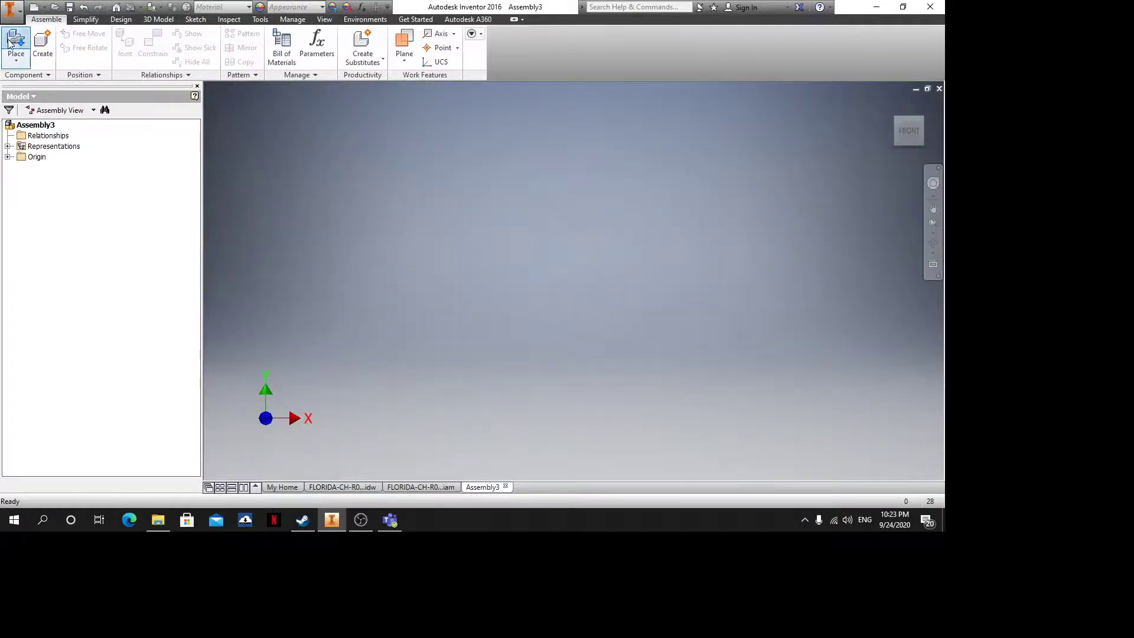
click(16, 44)
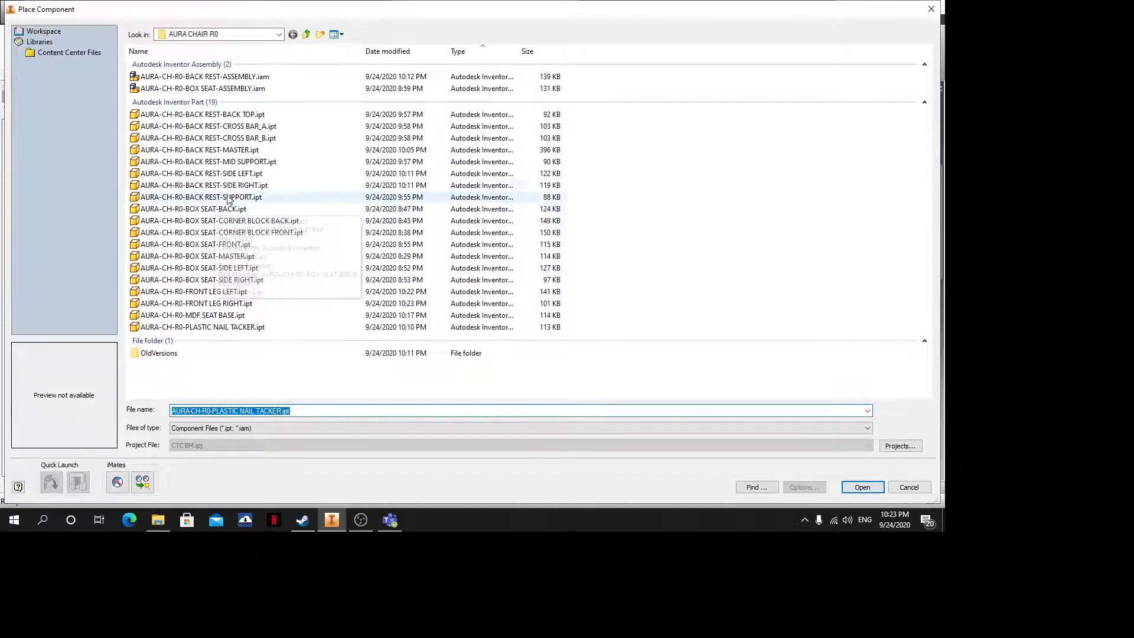
click(216, 88)
click(862, 487)
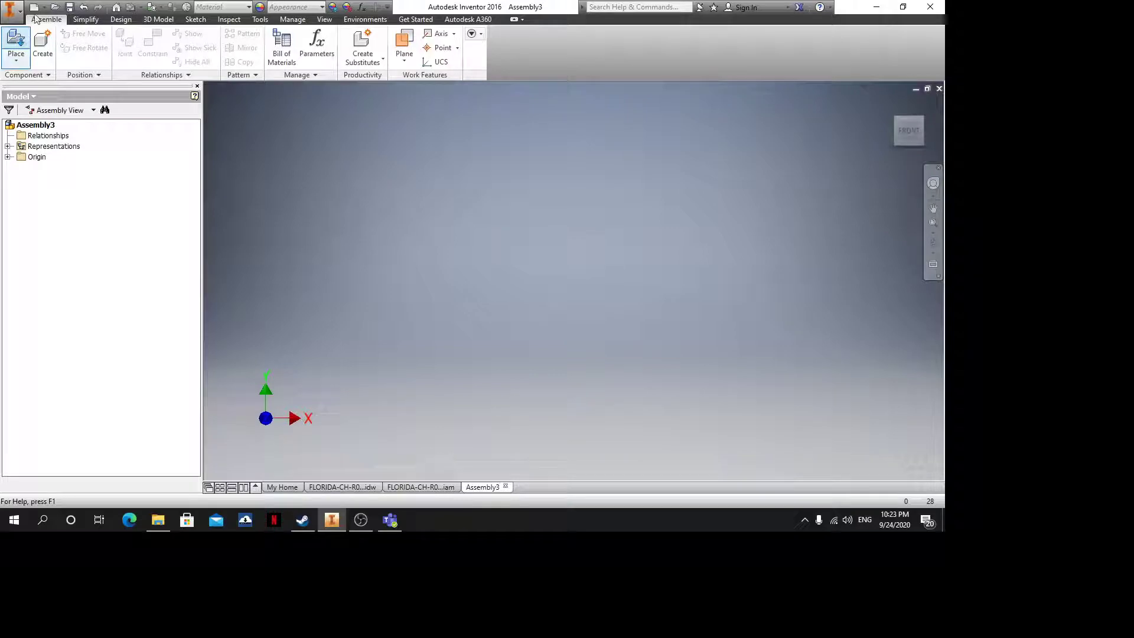
Place one instance of AURA-CH-R0-FRONT LEG LEFT.ipt in the empty assembly
click(16, 47)
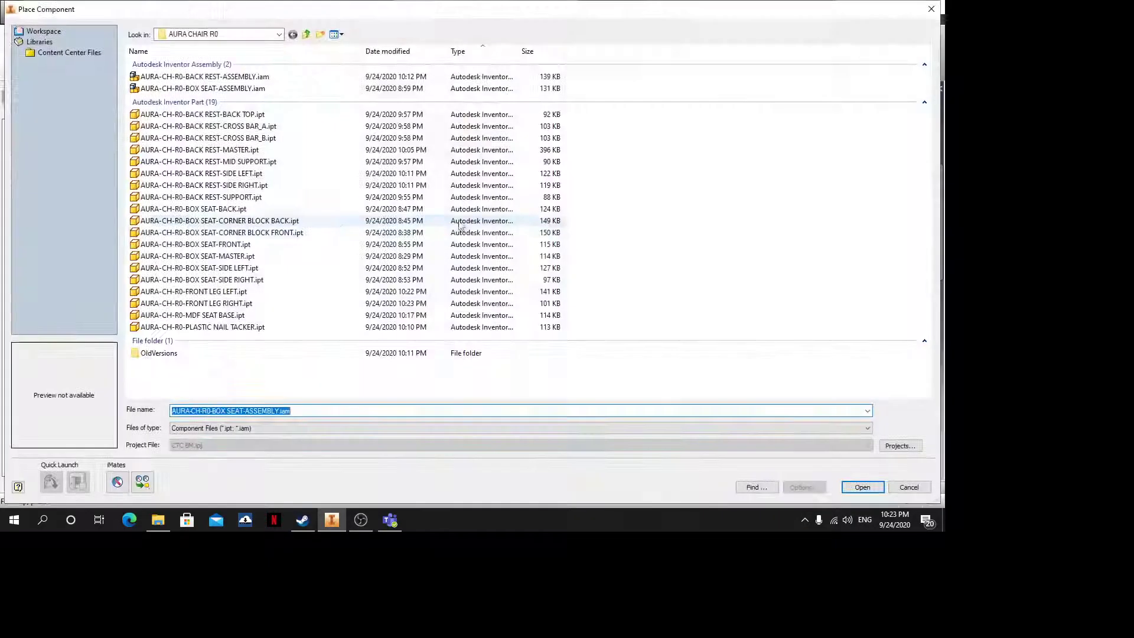
click(222, 279)
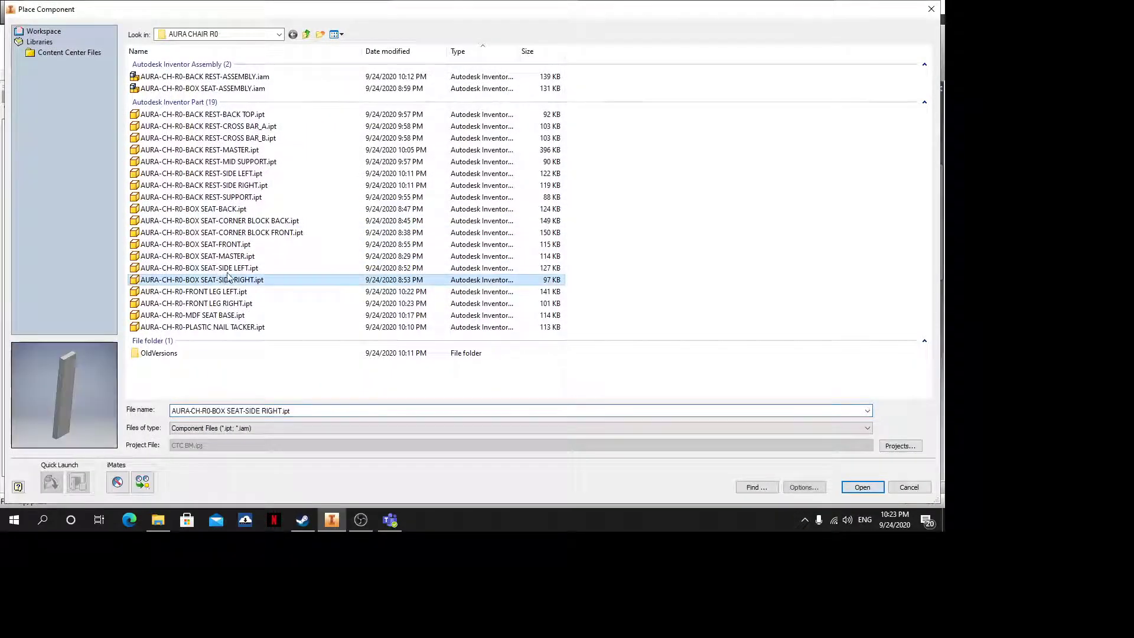
click(224, 268)
click(228, 256)
click(230, 246)
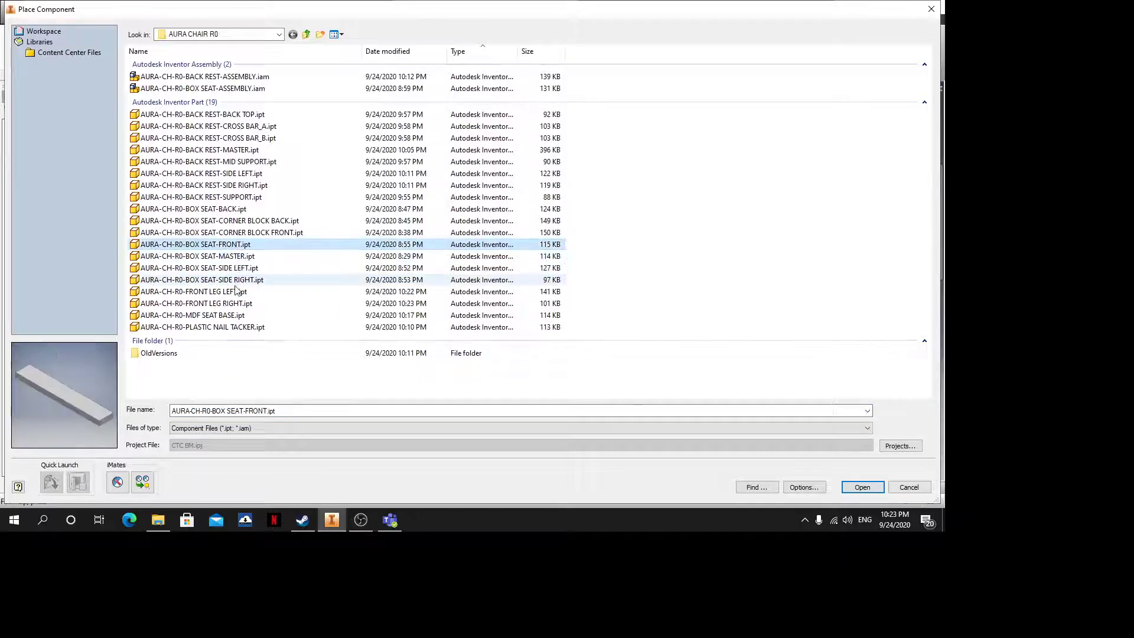
click(234, 281)
click(231, 269)
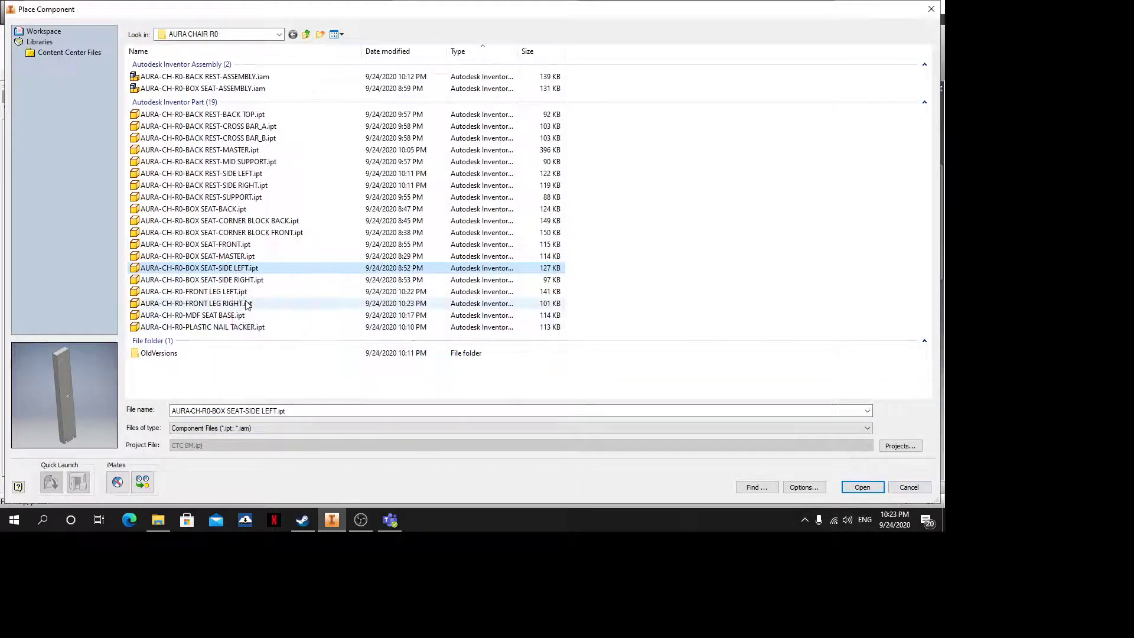
click(231, 292)
click(862, 487)
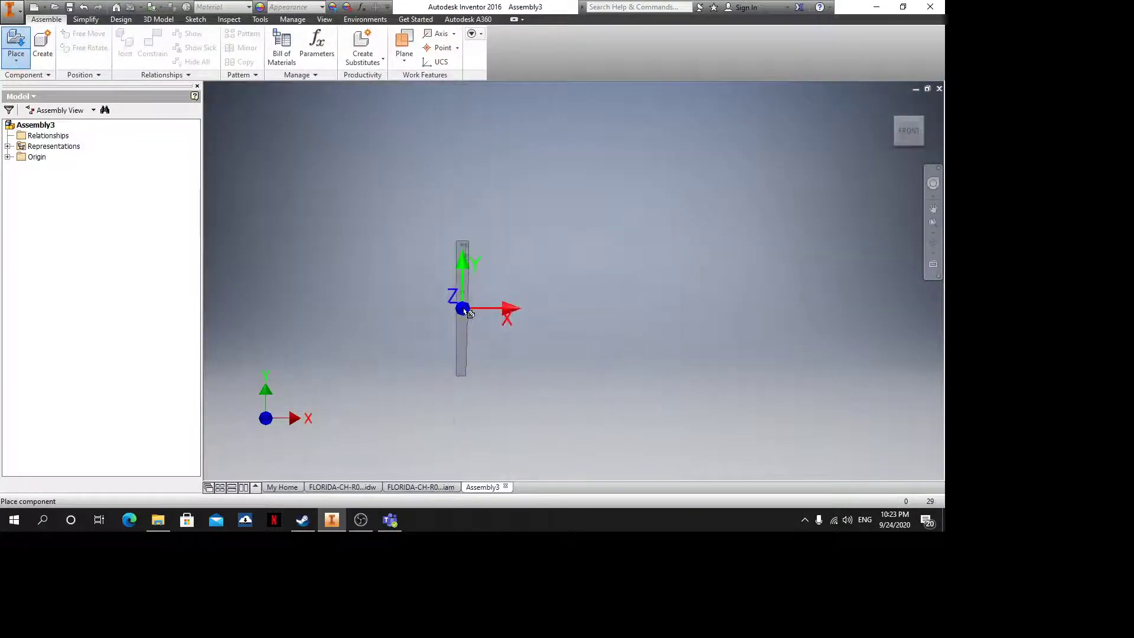
click(499, 313)
Constrain the leg's YZ plane flush with the assembly's YZ origin plane at 0 mm offset
scroll(529, 303, up, 3)
shift+middle_drag(531, 305, 585, 419)
click(152, 44)
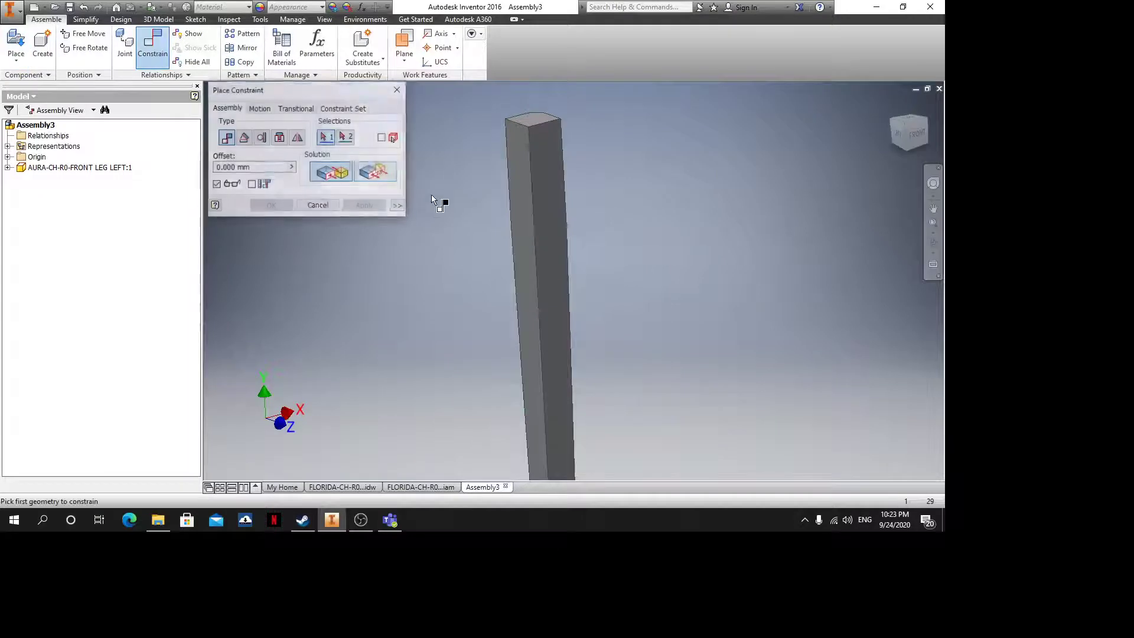
click(8, 168)
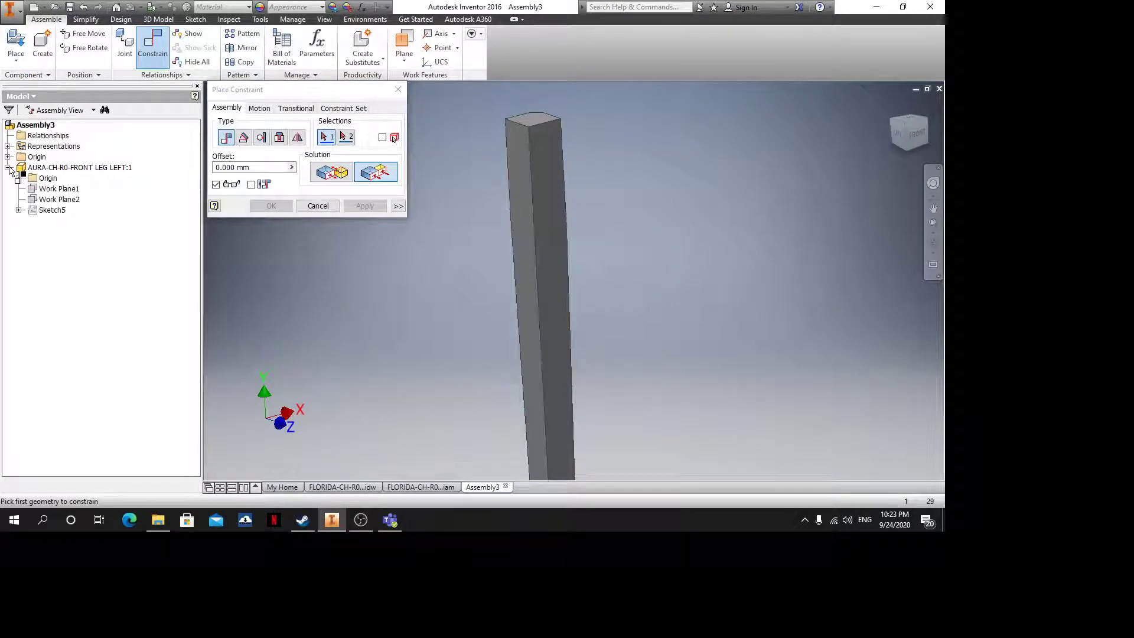
click(8, 157)
click(19, 252)
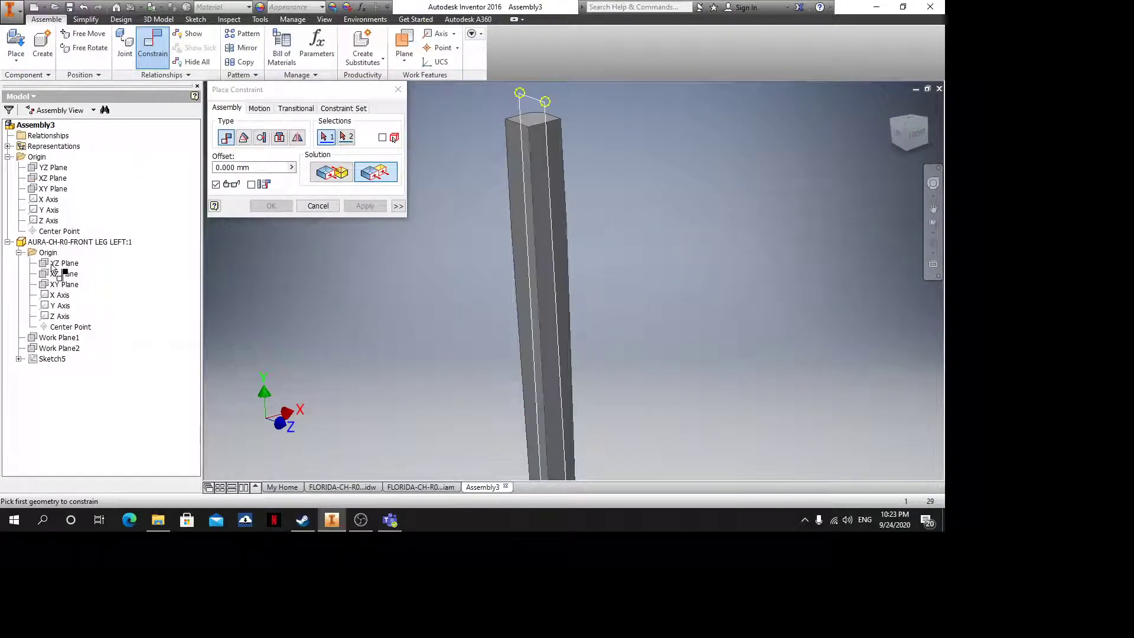
click(64, 263)
click(56, 177)
right_click(88, 175)
click(99, 136)
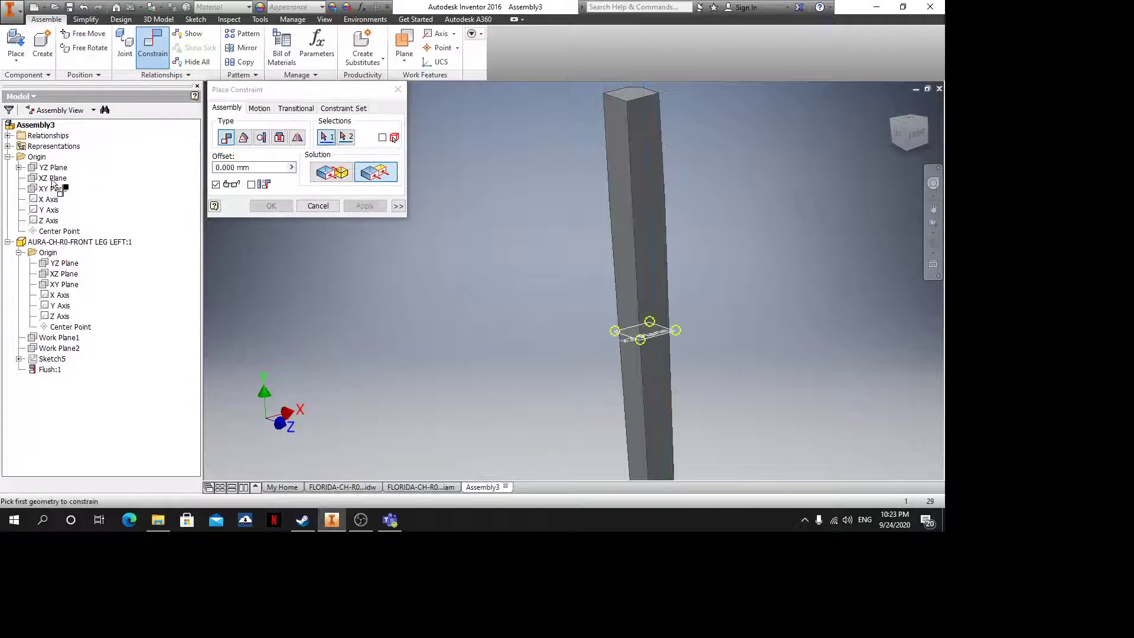
Constrain the leg's XZ and XY planes flush with the matching assembly origin planes at 0 mm offset
click(57, 179)
click(55, 275)
right_click(55, 275)
click(80, 242)
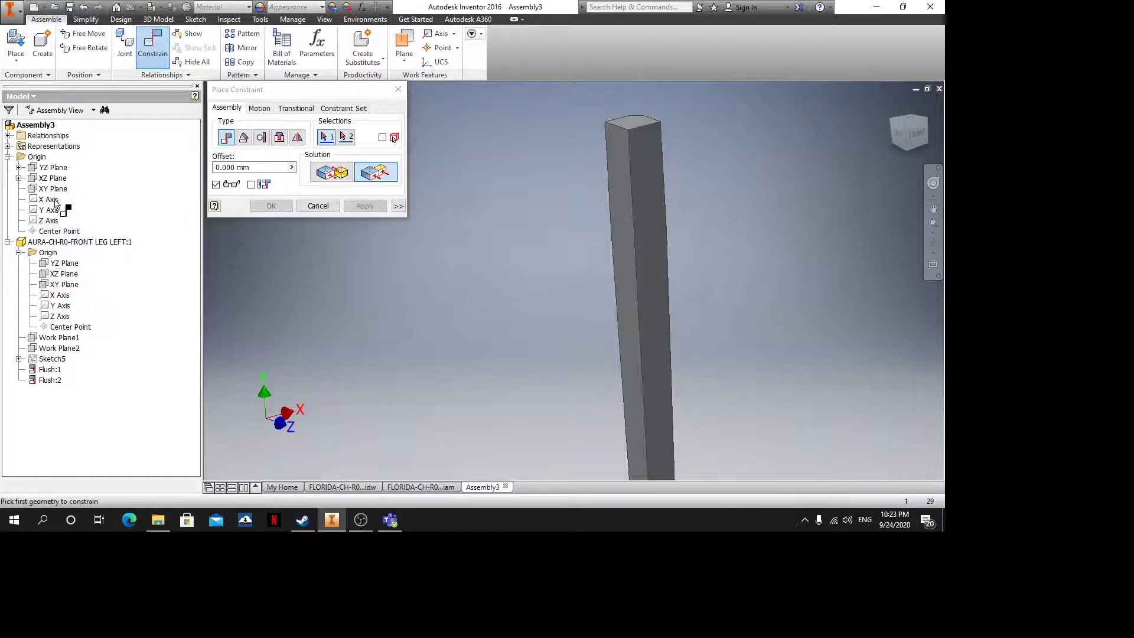
click(55, 190)
click(56, 284)
right_click(56, 284)
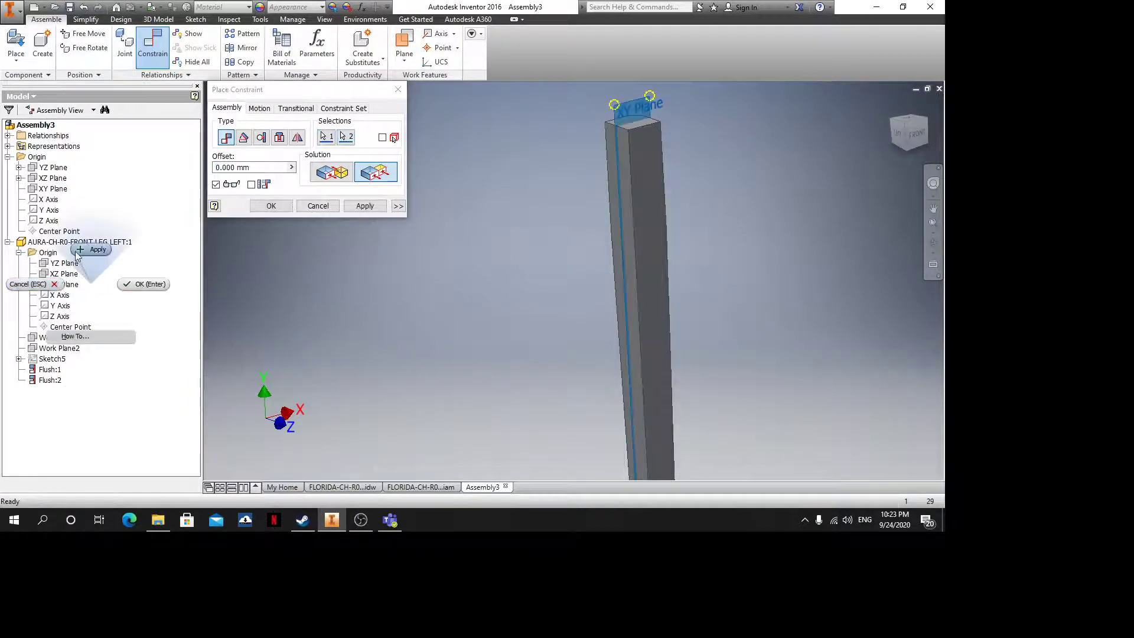
click(56, 284)
click(9, 242)
click(9, 157)
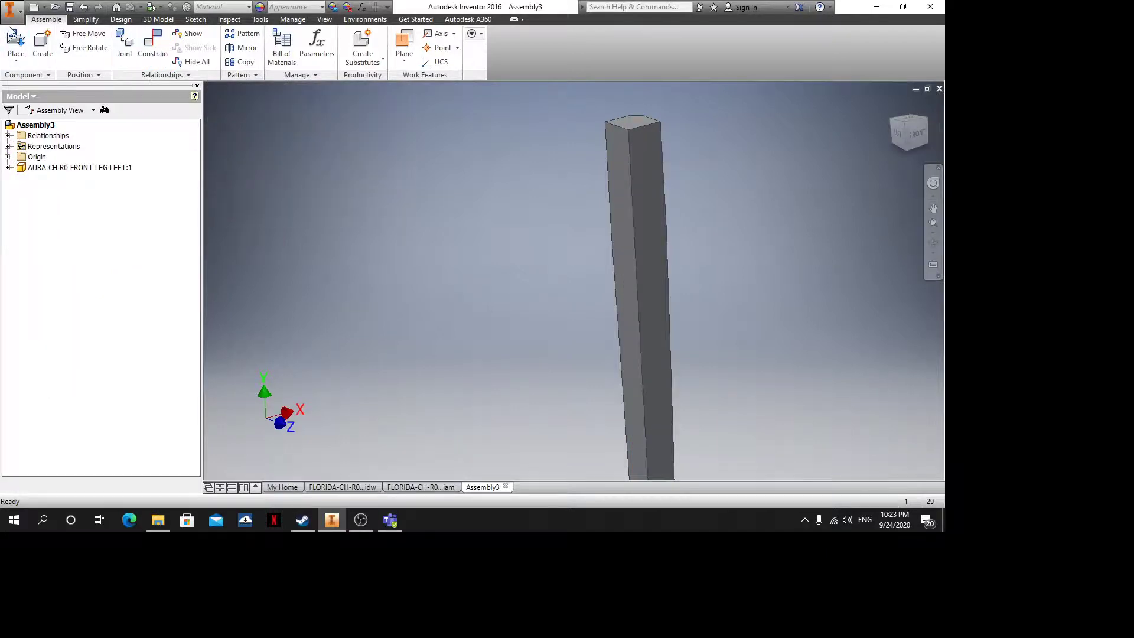
Place one instance of AURA-CH-R0-PLASTIC NAIL TACKER.ipt just below the leg's bottom end
key(p)
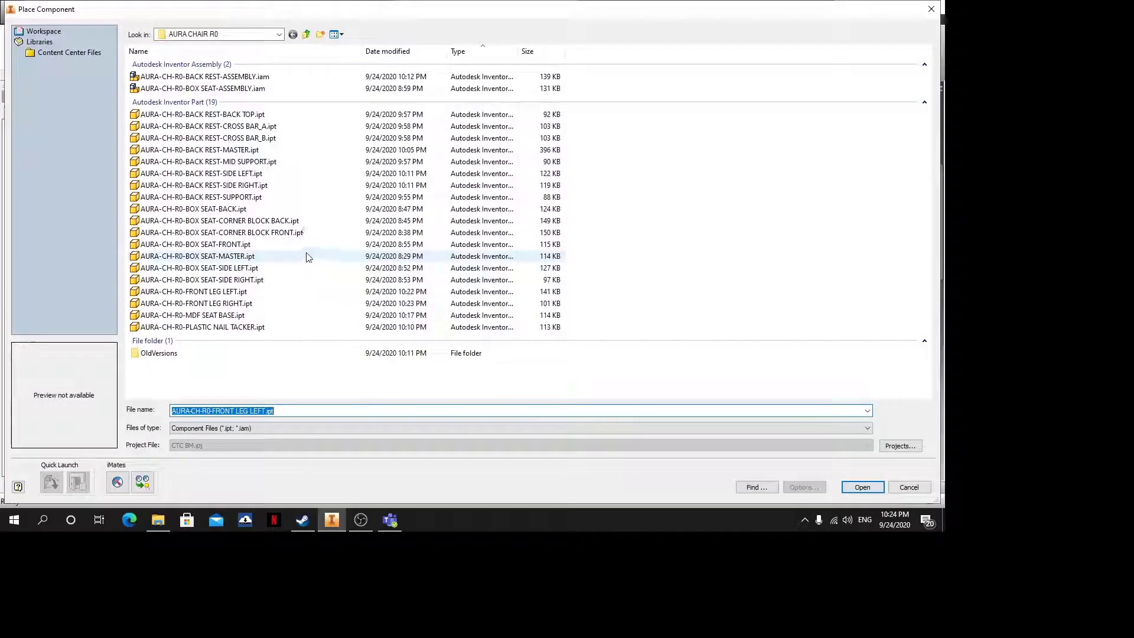
click(236, 327)
click(859, 488)
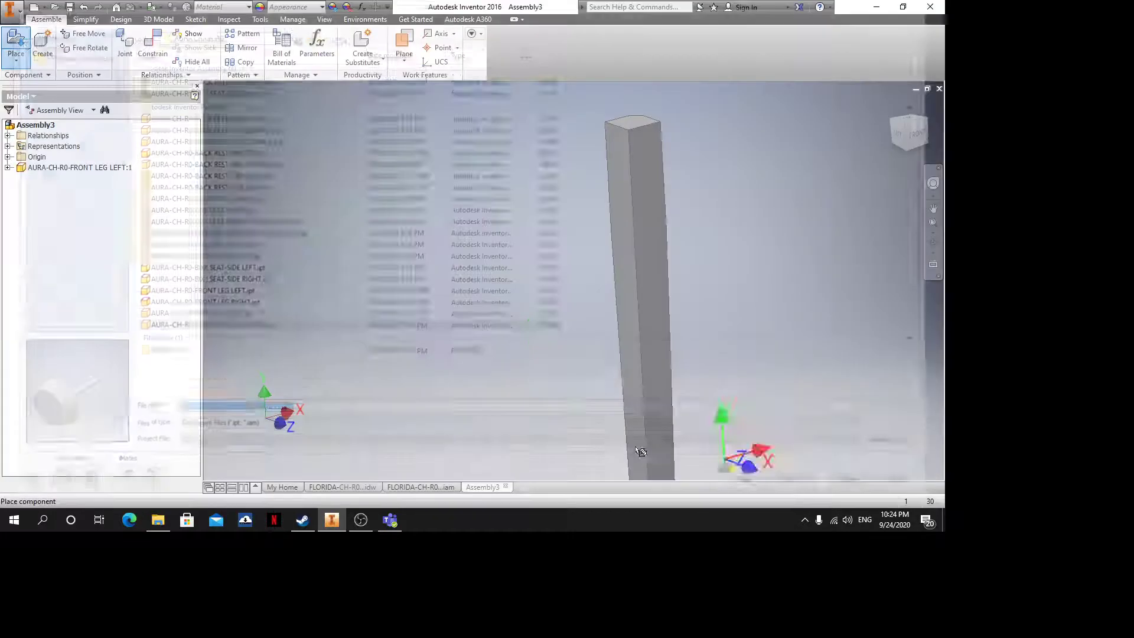
click(531, 411)
key(Escape)
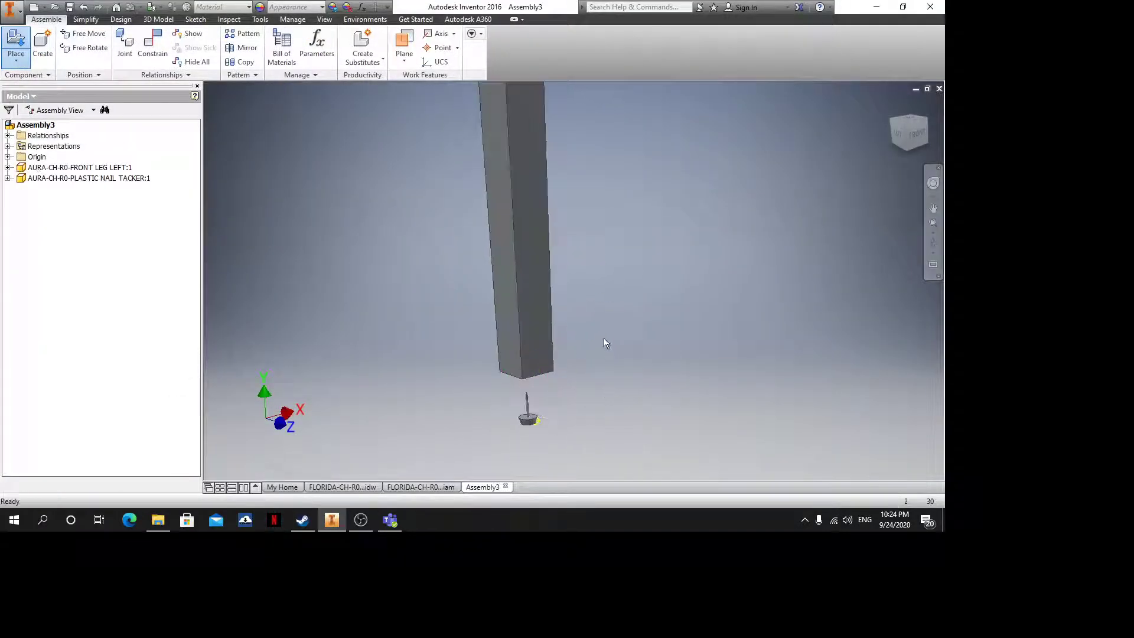
Insert-constrain the plastic nail tacker into the hole in the leg's bottom end at 0 mm offset
key(c)
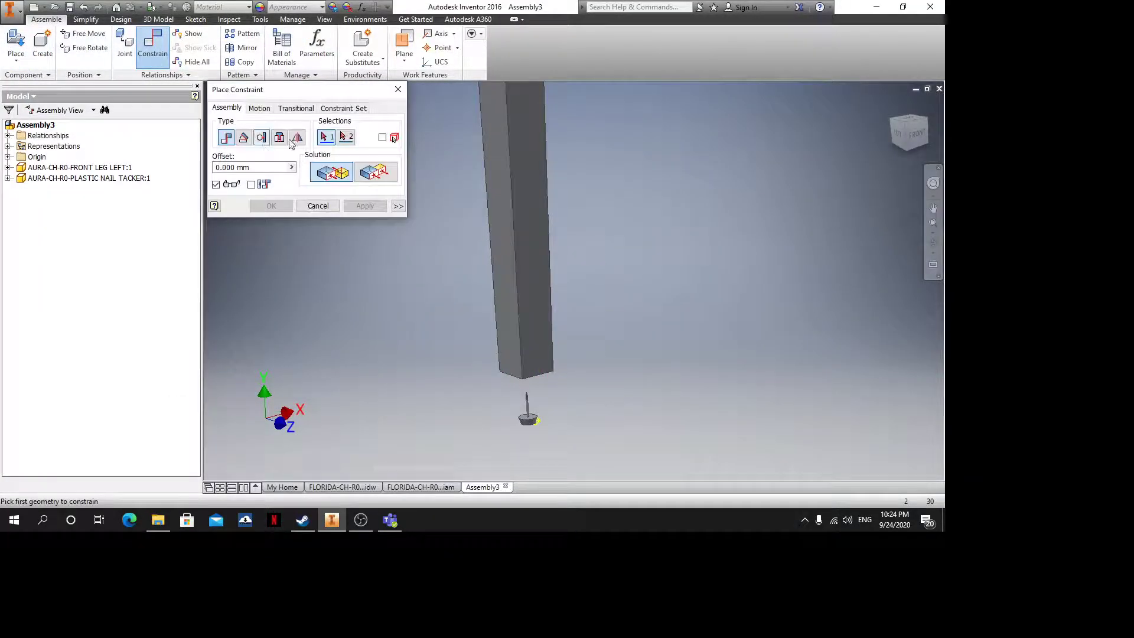
click(281, 137)
scroll(520, 414, up, 5)
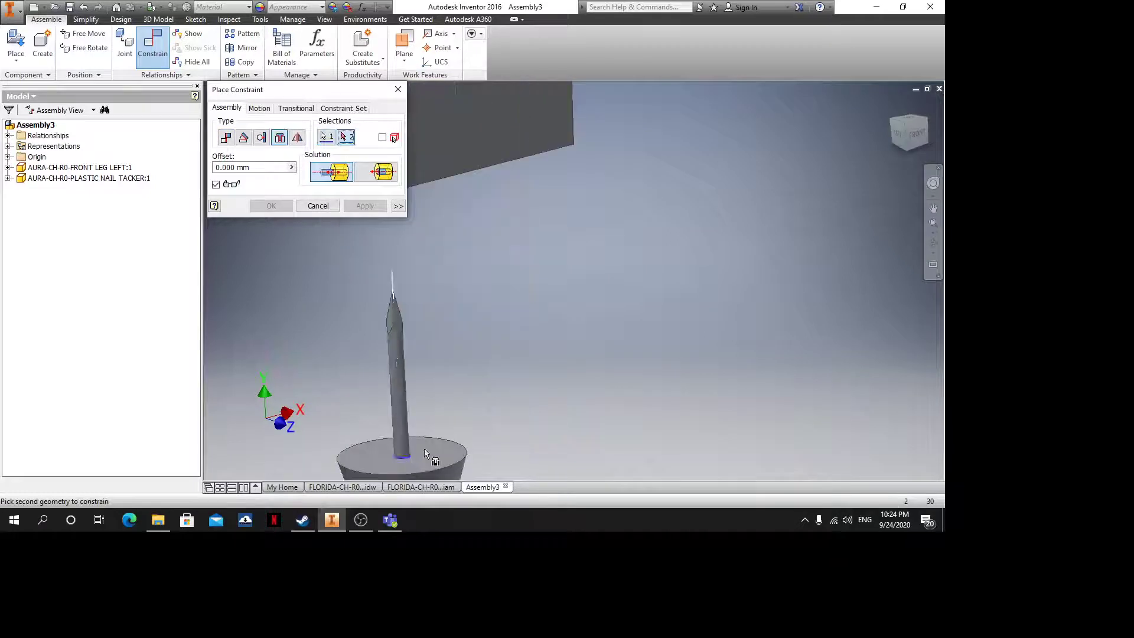
scroll(579, 325, down, 6)
shift+middle_drag(586, 324, 581, 330)
scroll(561, 378, up, 2)
click(531, 363)
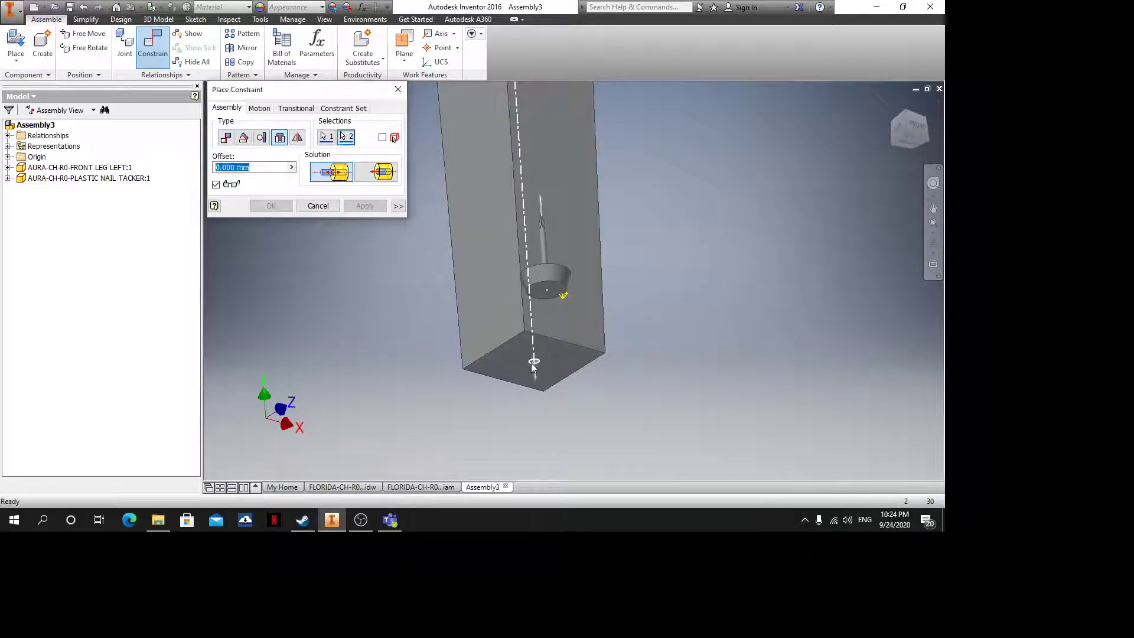
right_click(534, 367)
click(544, 328)
scroll(587, 328, up, 4)
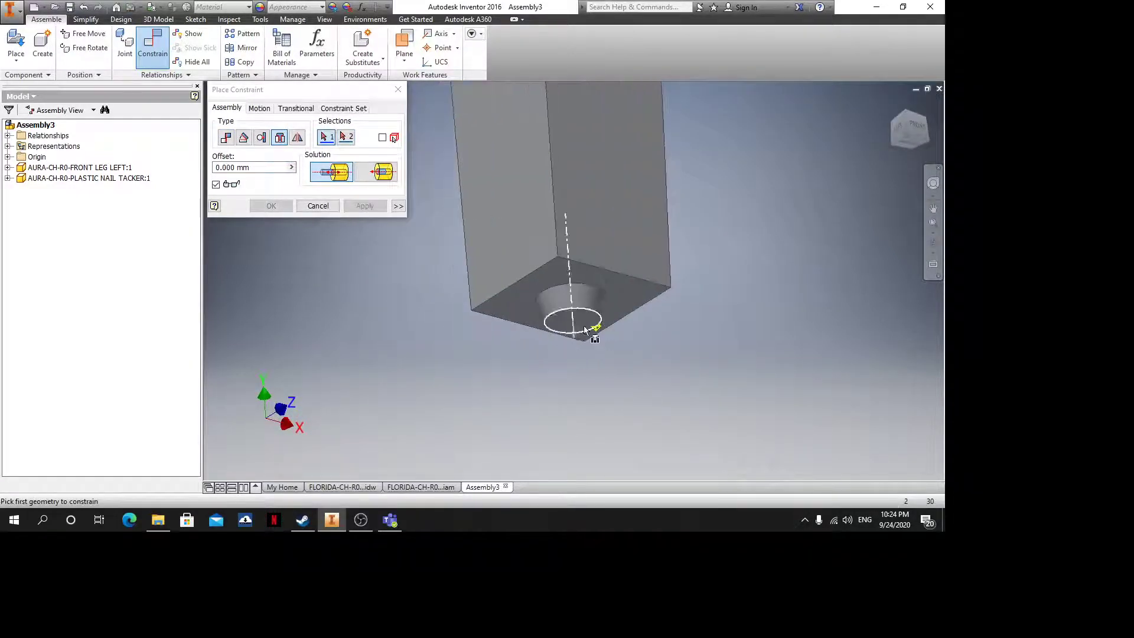
scroll(581, 335, down, 4)
scroll(536, 355, up, 2)
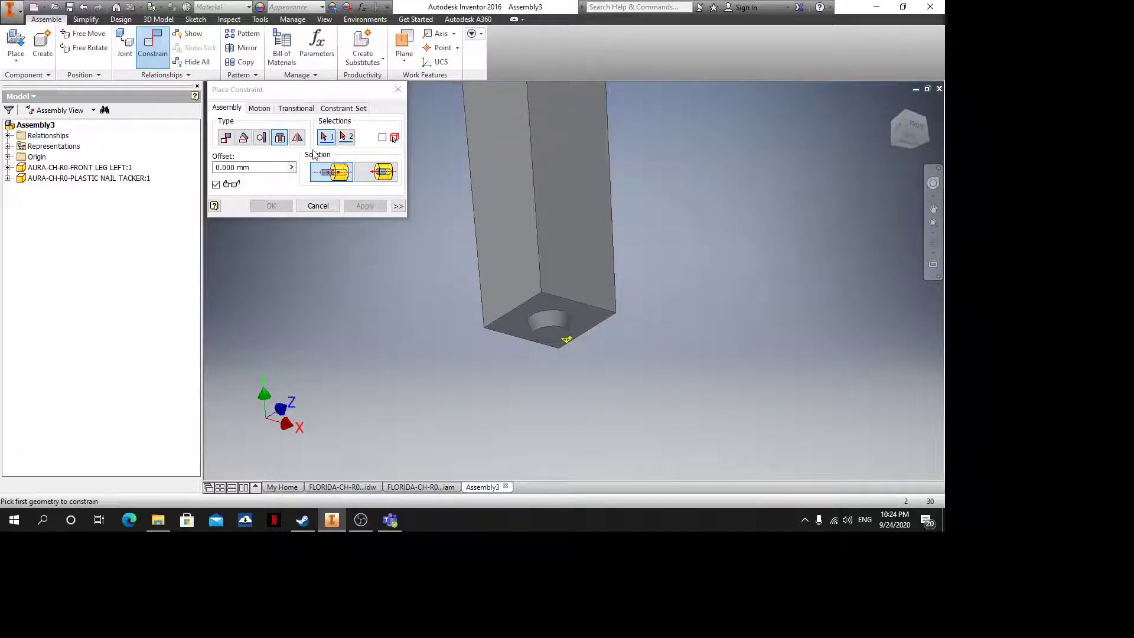
key(Escape)
Lock the nail tacker's rotation with a 0° directed angle constraint between its XY plane and the assembly's YZ plane
click(566, 338)
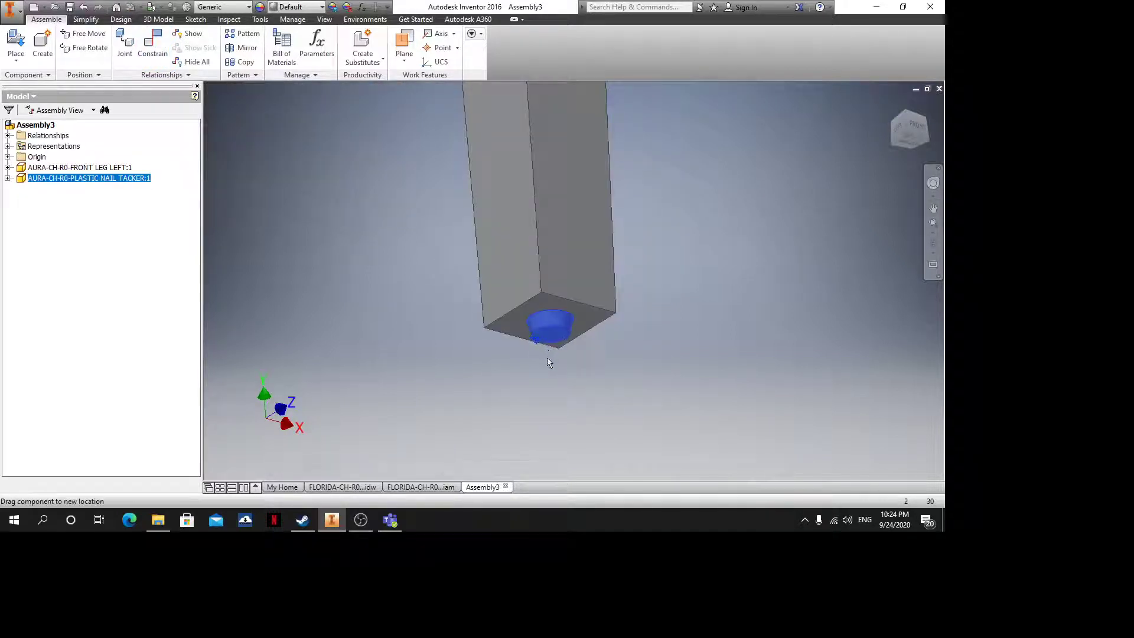
shift+middle_drag(549, 364, 683, 341)
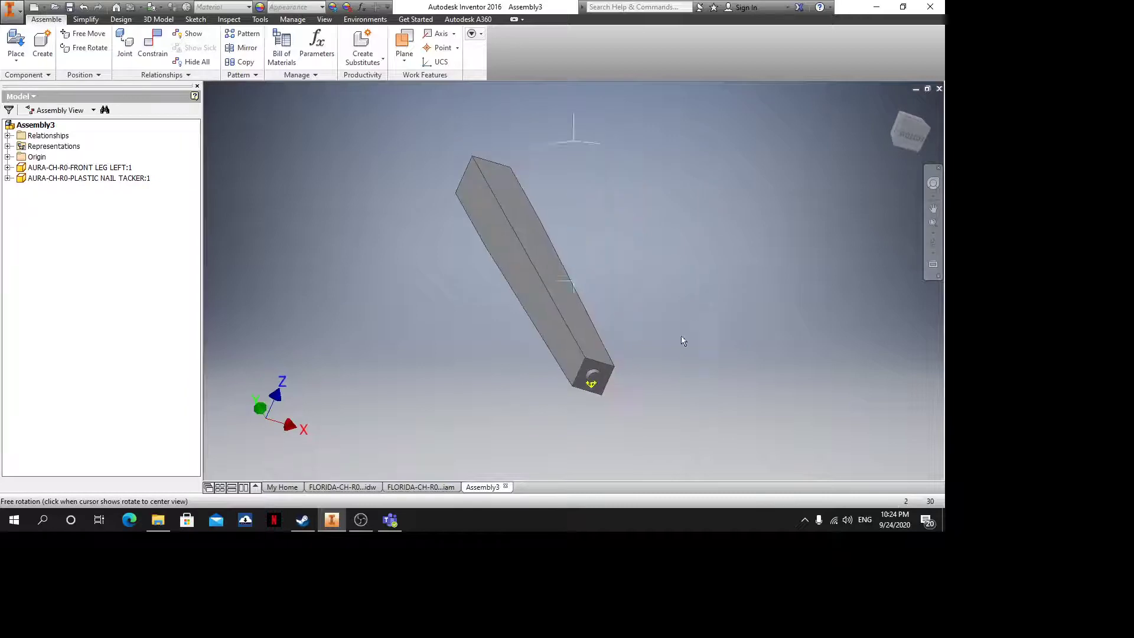
scroll(596, 360, up, 5)
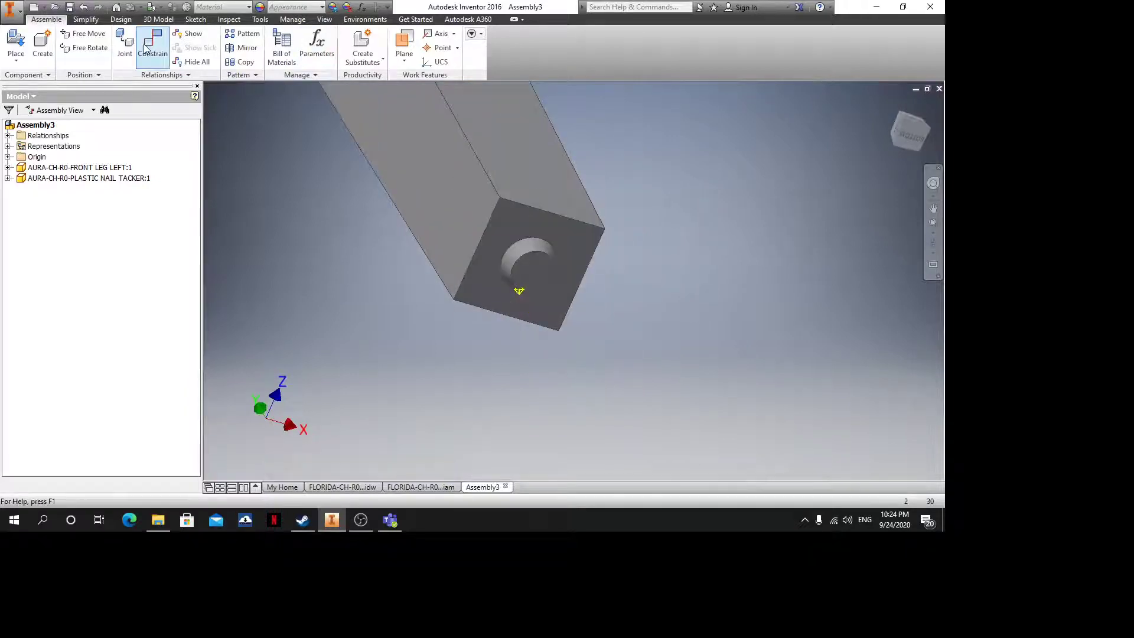
click(8, 157)
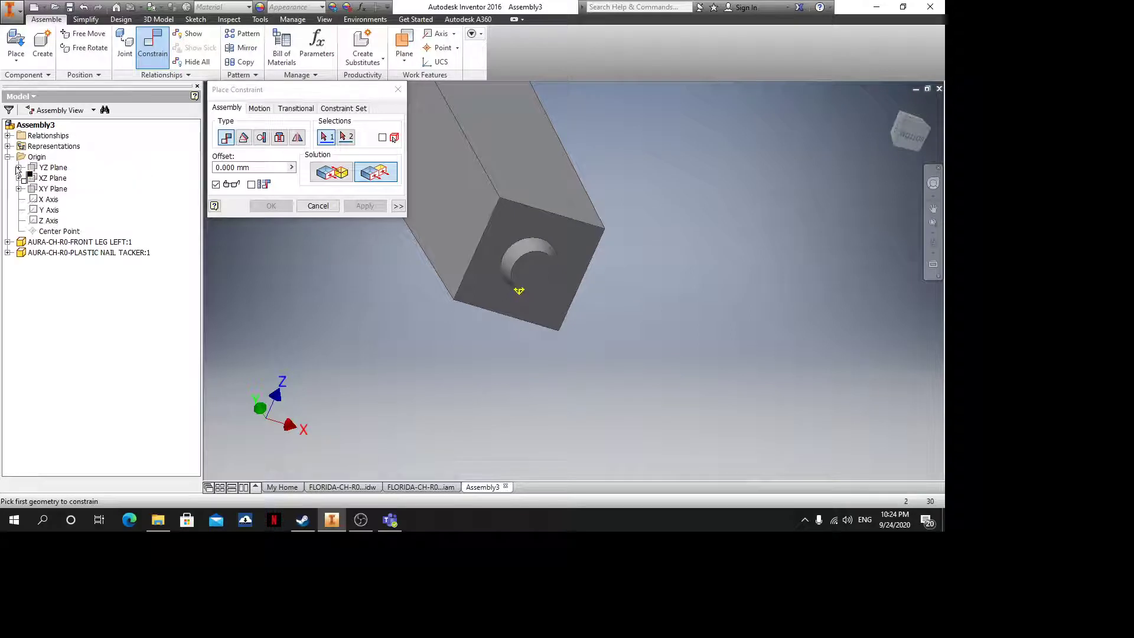
click(8, 252)
click(18, 263)
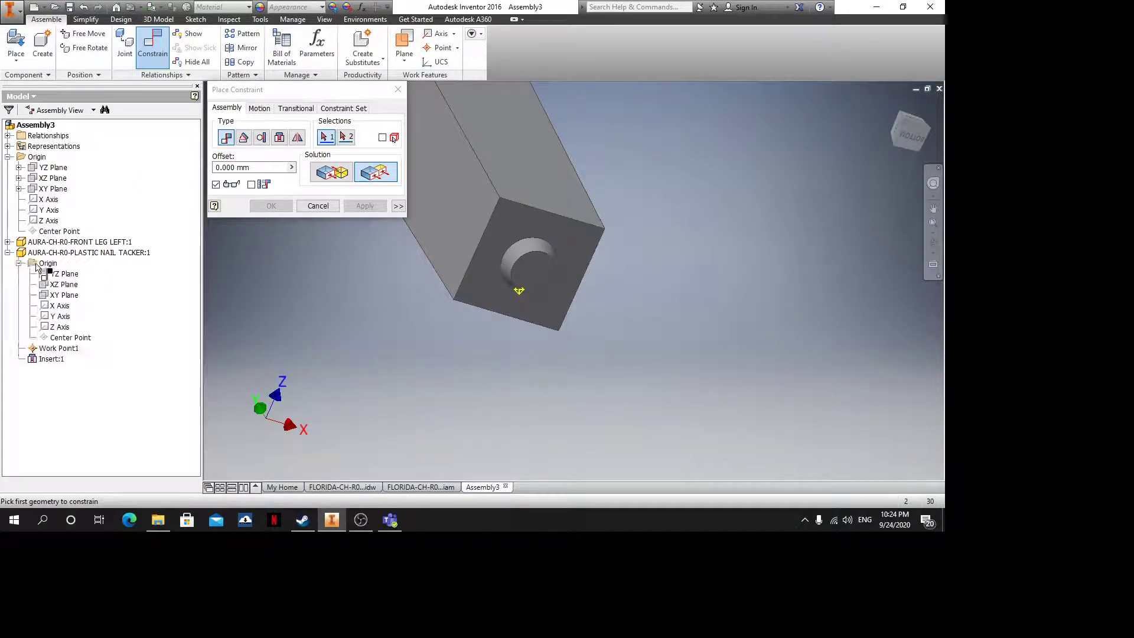
click(61, 294)
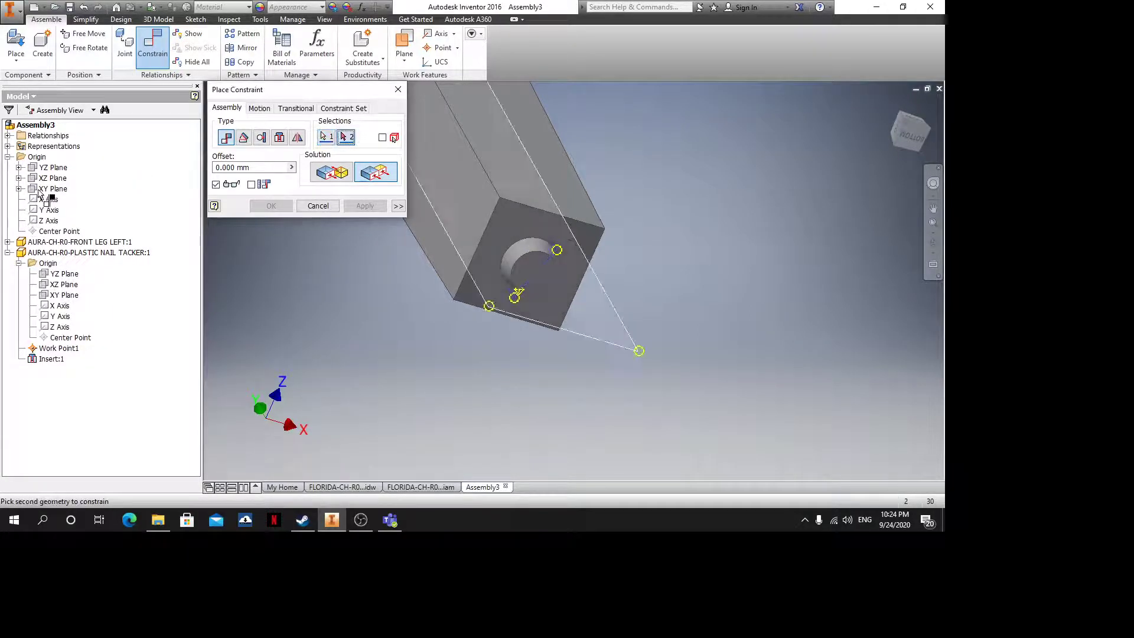
click(47, 170)
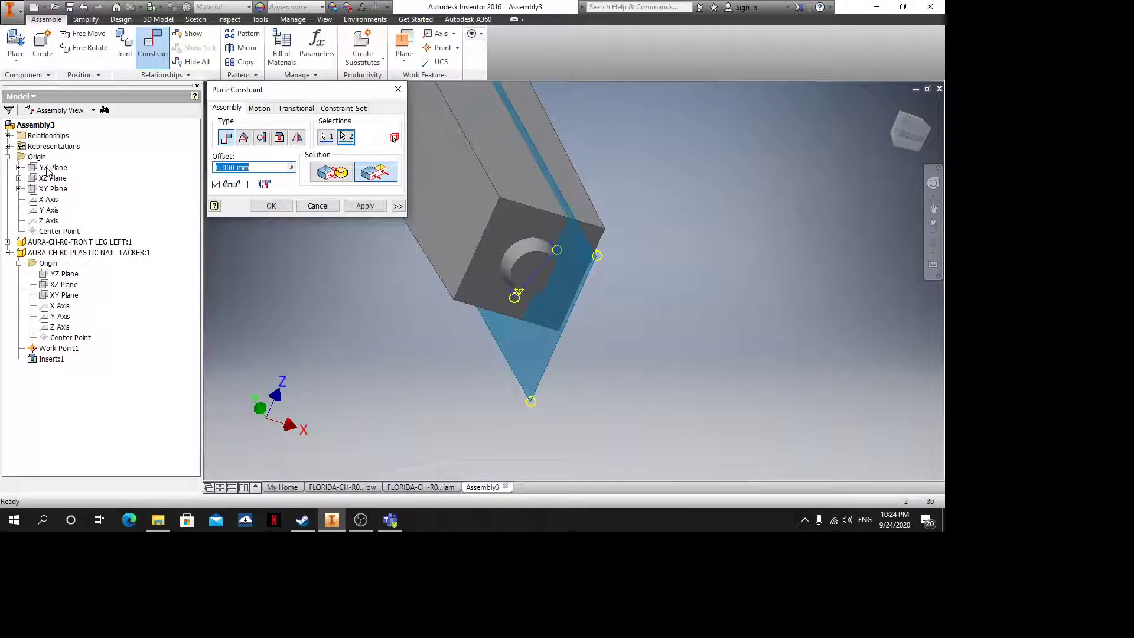
shift+middle_drag(546, 285, 585, 285)
click(246, 138)
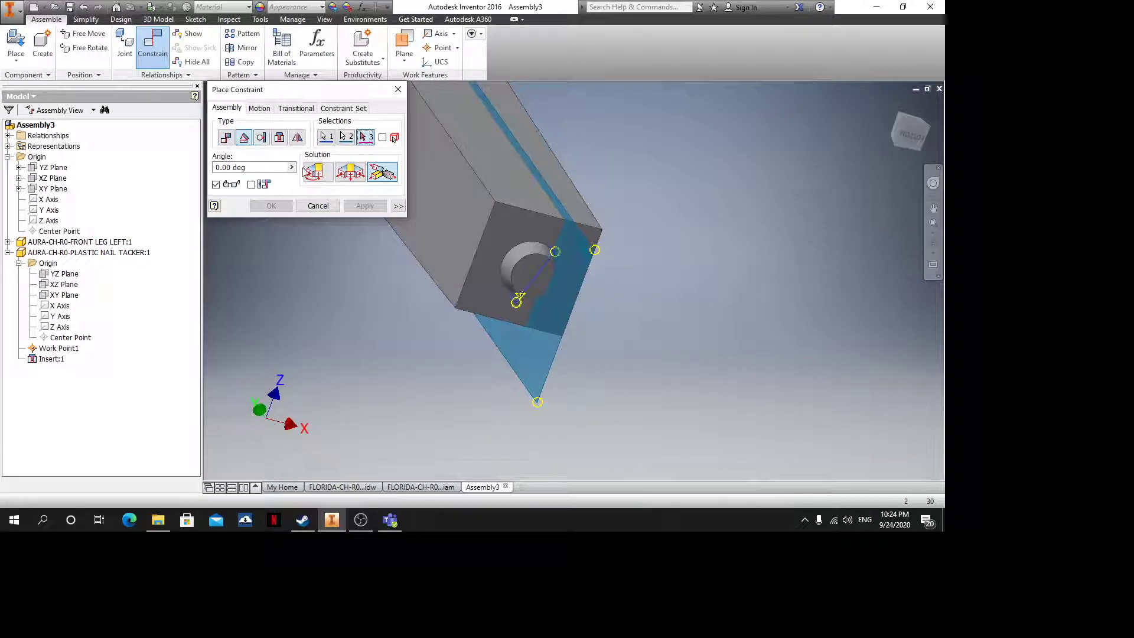
click(319, 176)
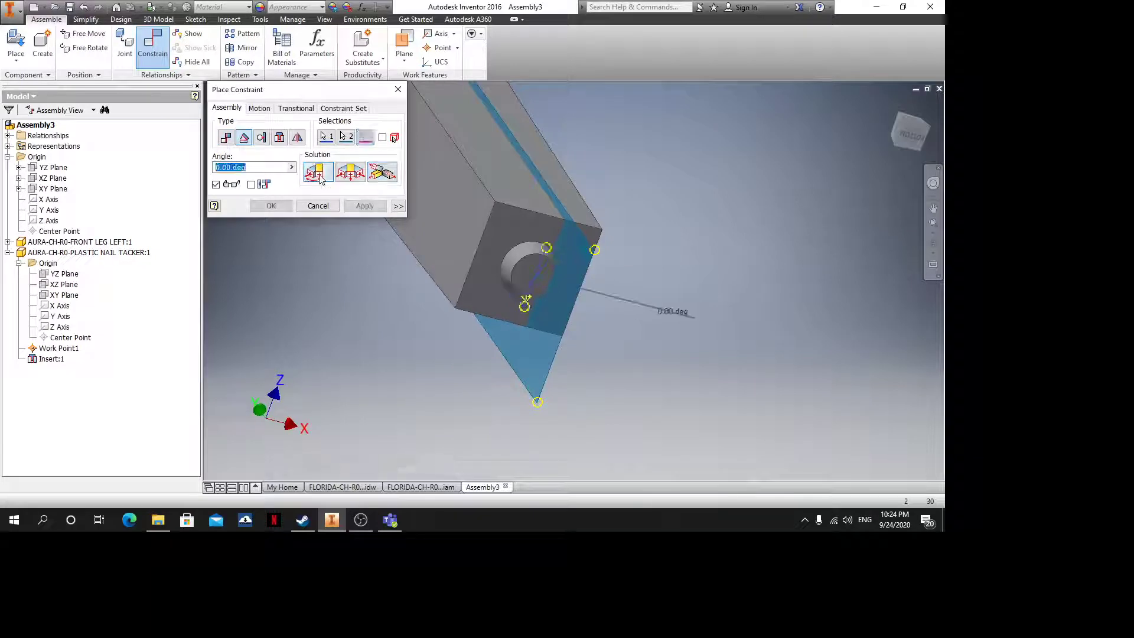
click(284, 212)
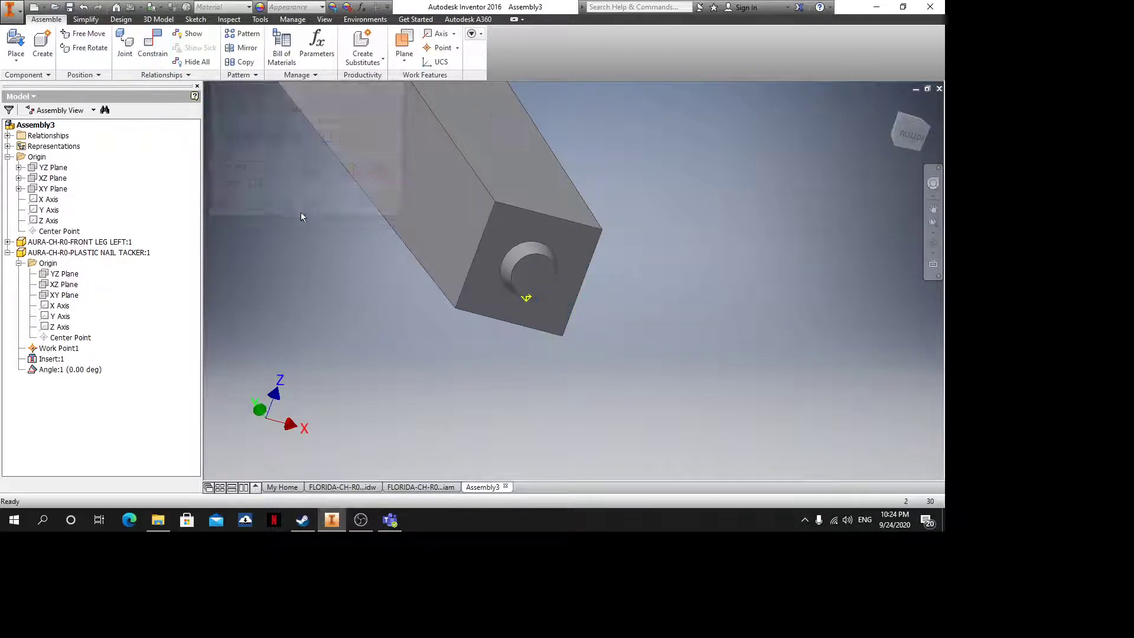
Save the assembly in the AURA CHAIR R0 folder as AURA-CH-R0-FRONT LEG LEFT ASSEMBLY
scroll(425, 318, up, 3)
shift+middle_drag(487, 325, 567, 337)
scroll(578, 290, up, 3)
shift+middle_drag(579, 291, 607, 341)
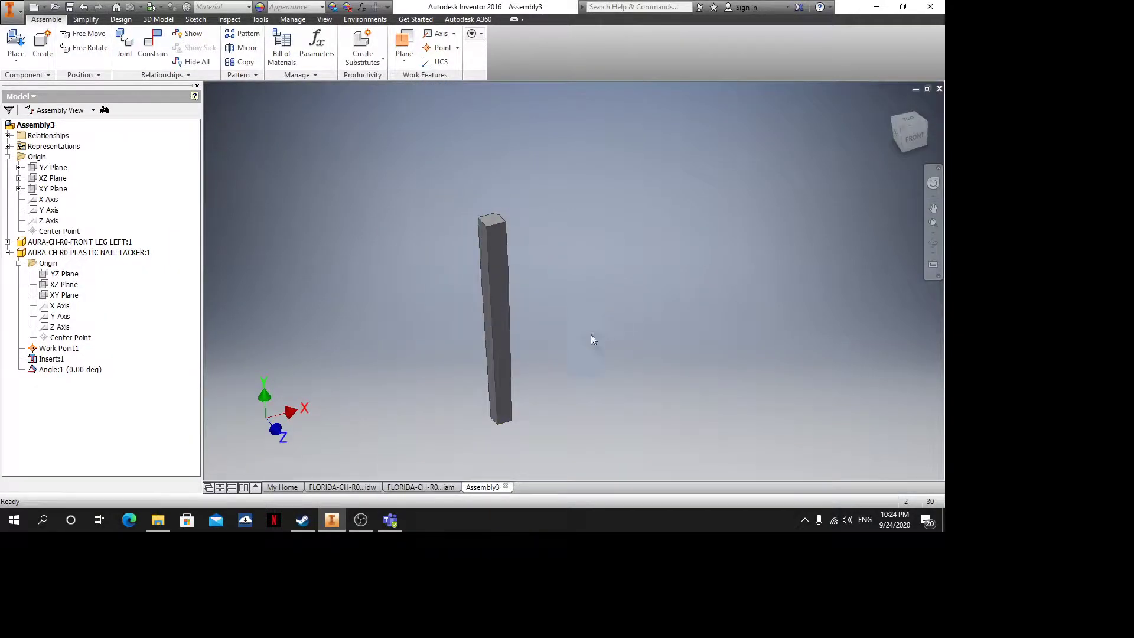
key(ctrl+s)
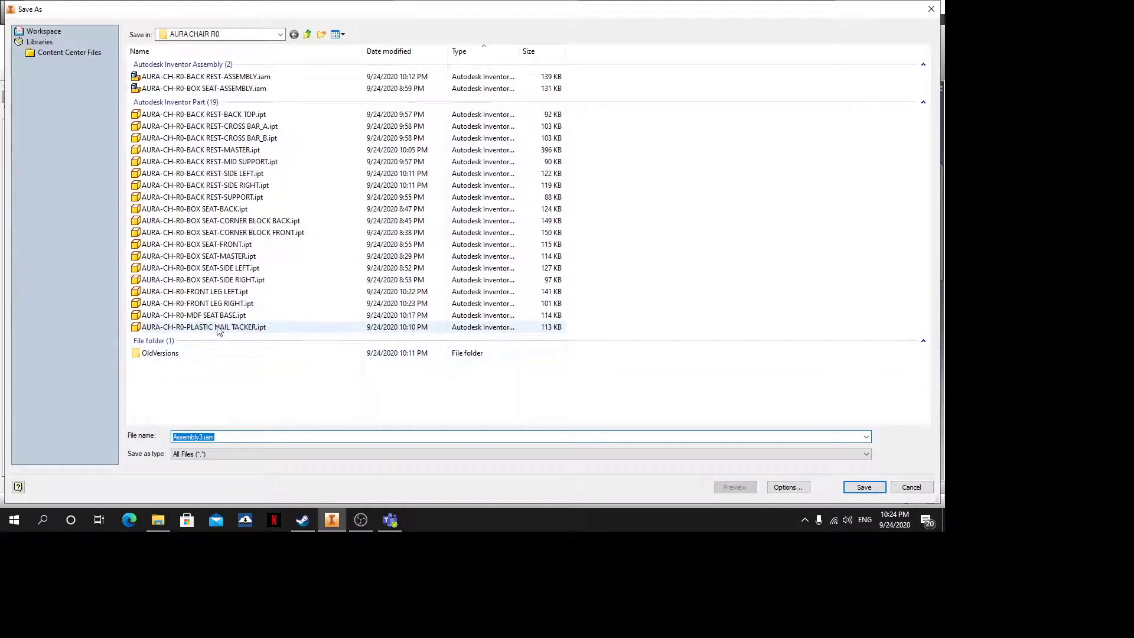
click(222, 294)
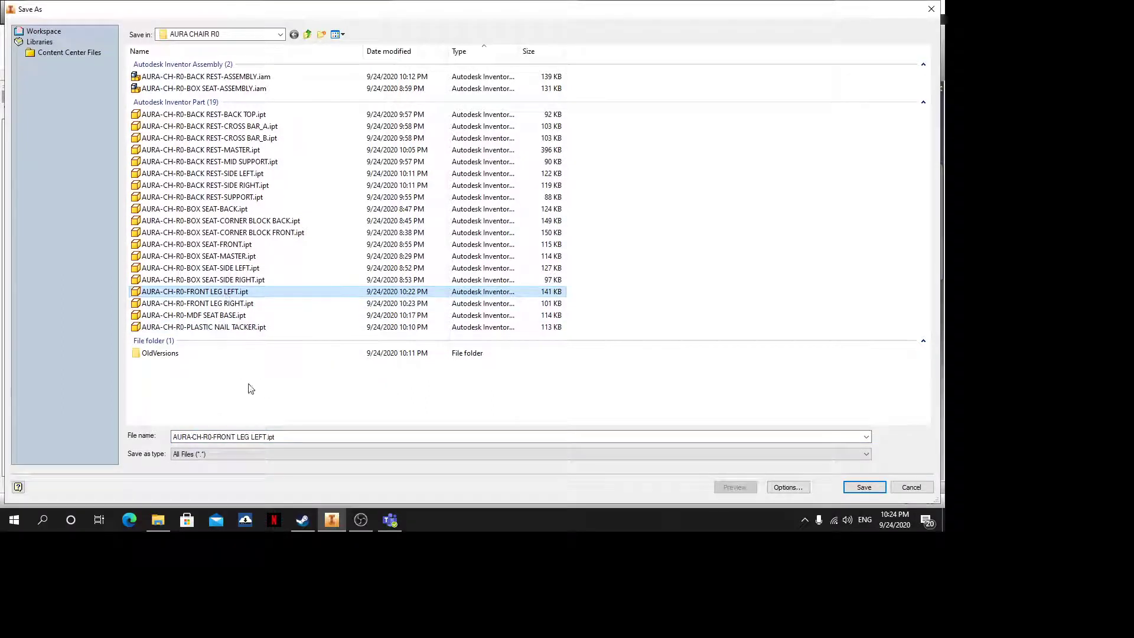
click(264, 437)
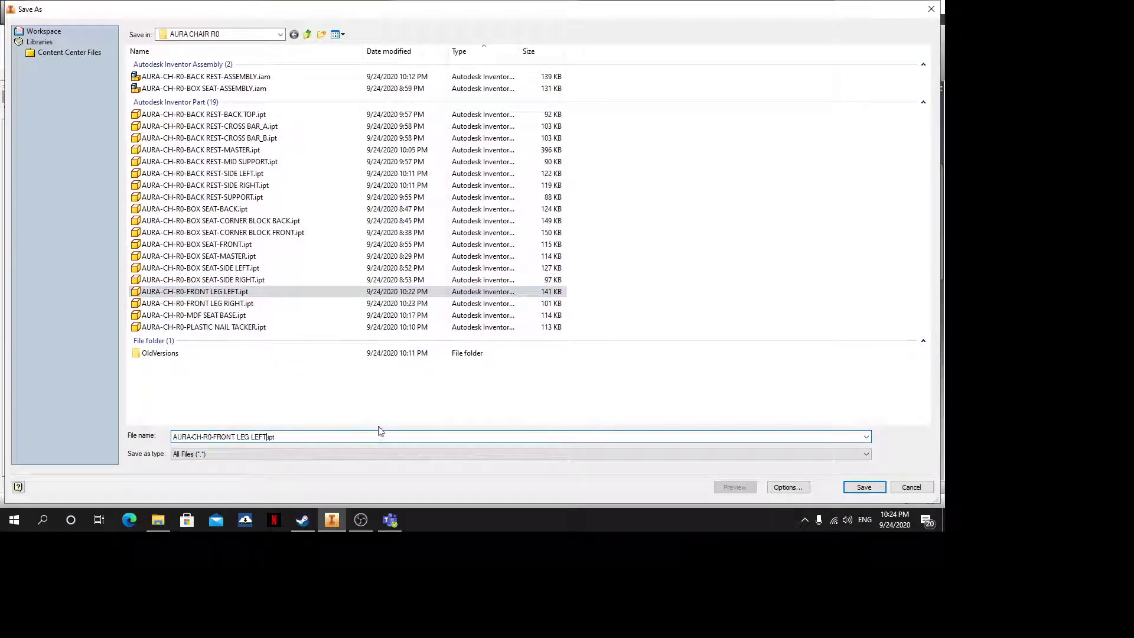
key(BackSpace)
key(BackSpace)
key(BackSpace)
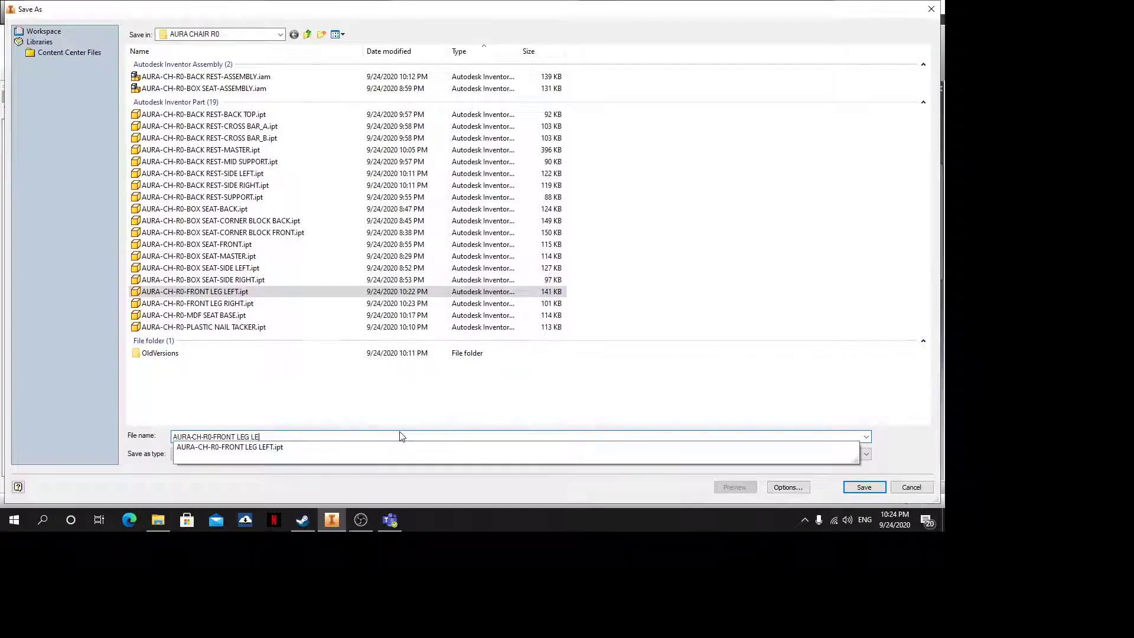
key(BackSpace)
key(BackSpace)
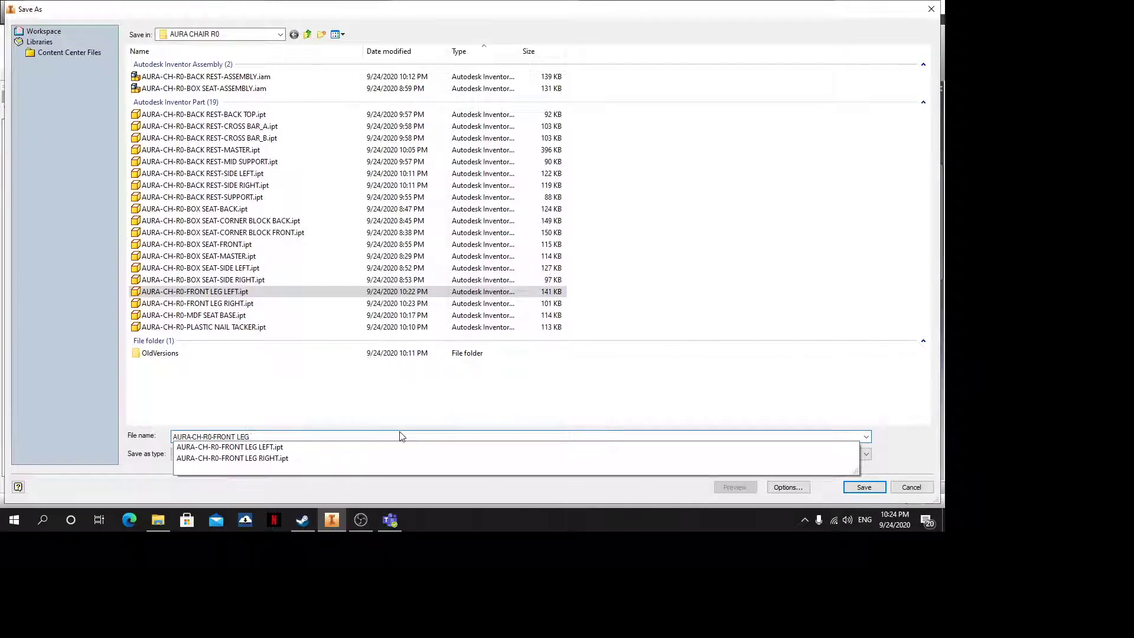
text(LEFT ASSEMBLY)
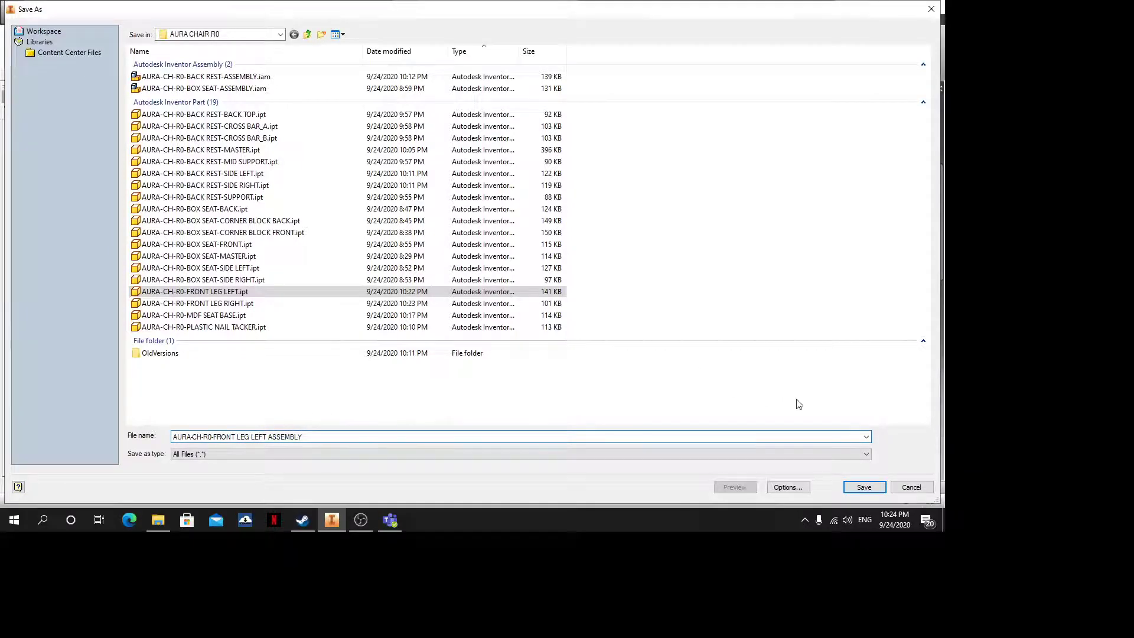
click(862, 490)
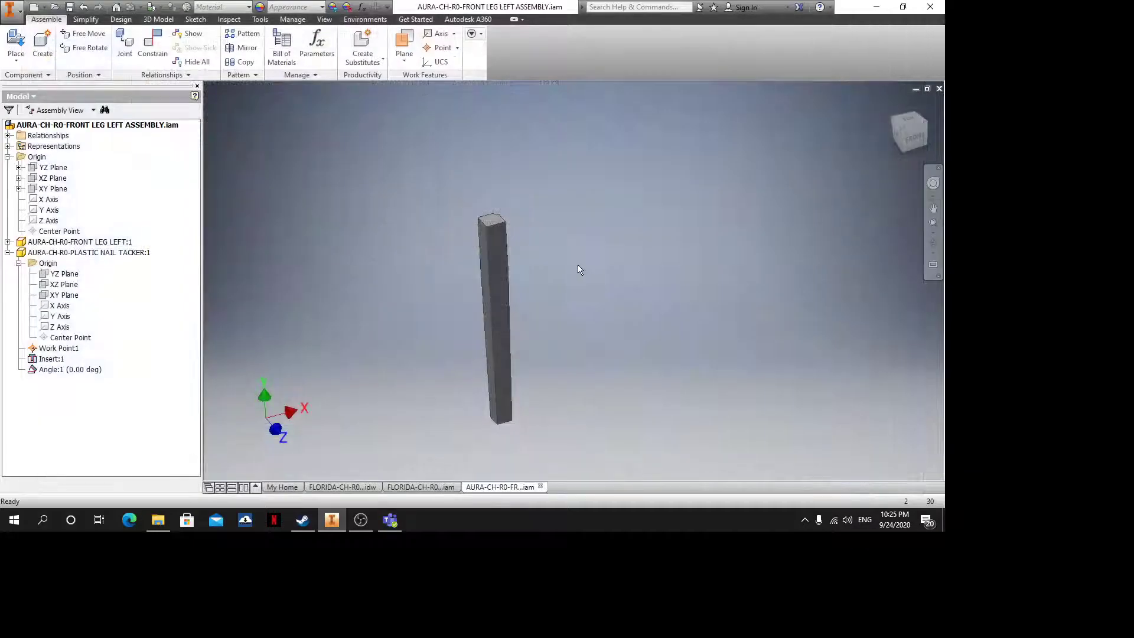
Open the left front leg part from the assembly for editing in its own window
shift+middle_drag(577, 264, 675, 291)
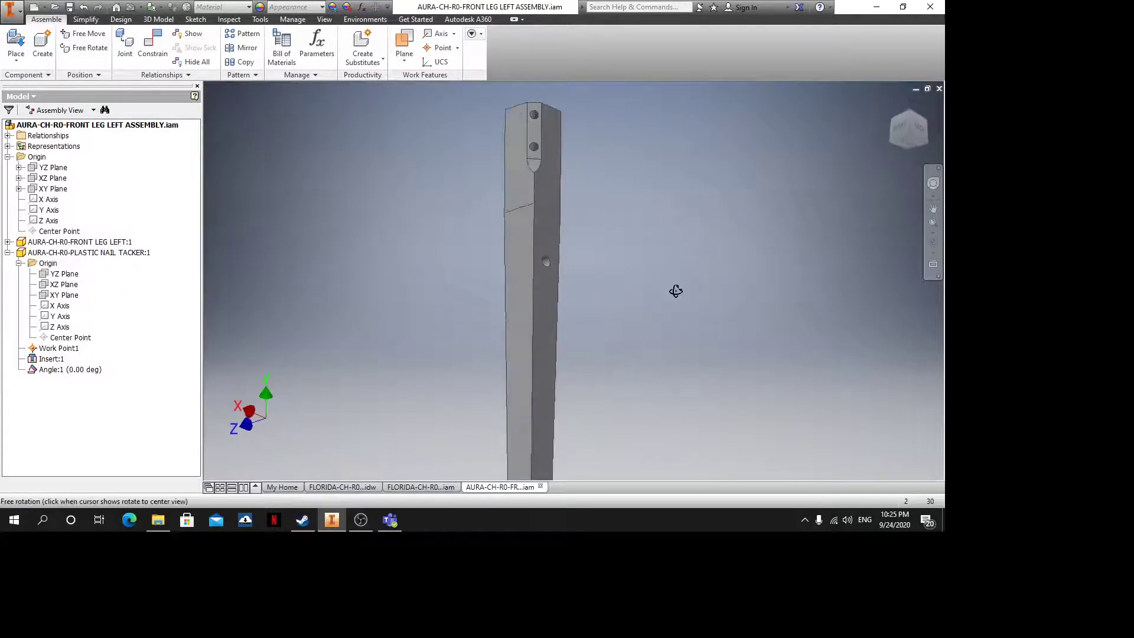
scroll(546, 284, up, 5)
right_click(547, 284)
click(552, 147)
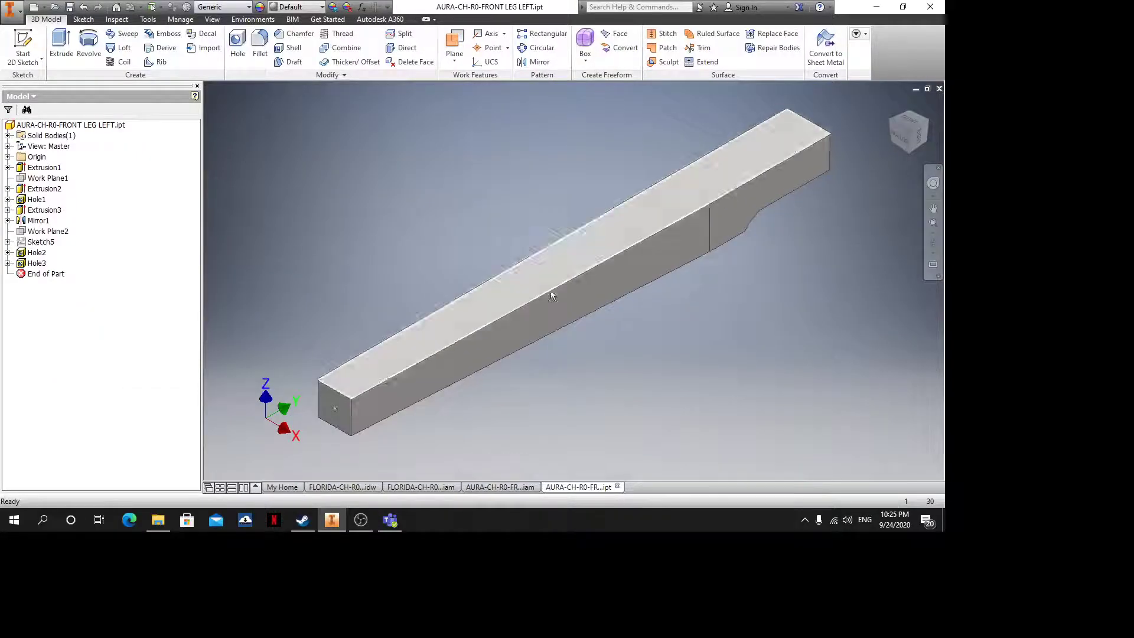
Make Sketch5, which holds the projected cut edges through the leg's side hole, visible
shift+middle_drag(554, 293, 830, 260)
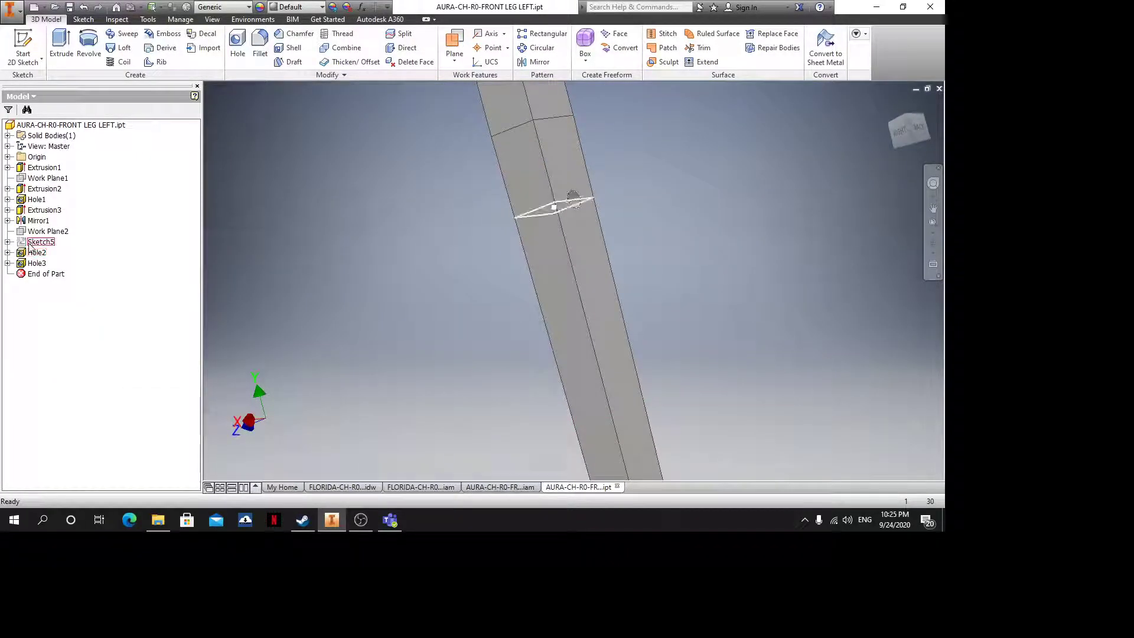
click(8, 241)
click(47, 253)
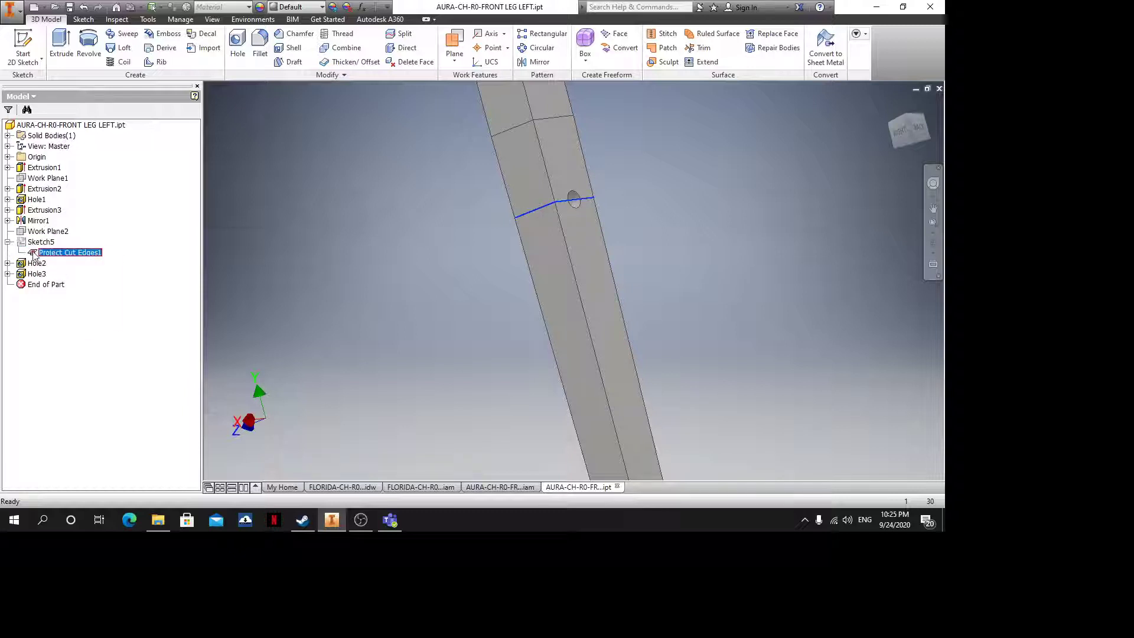
right_click(34, 251)
click(42, 243)
click(37, 242)
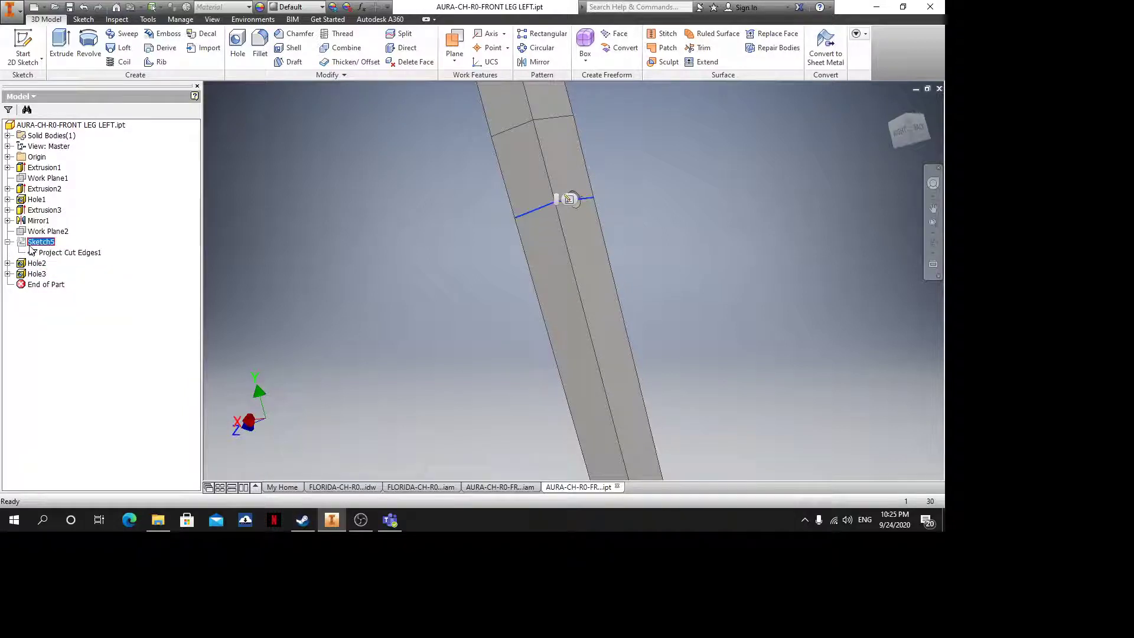
right_click(29, 244)
click(58, 366)
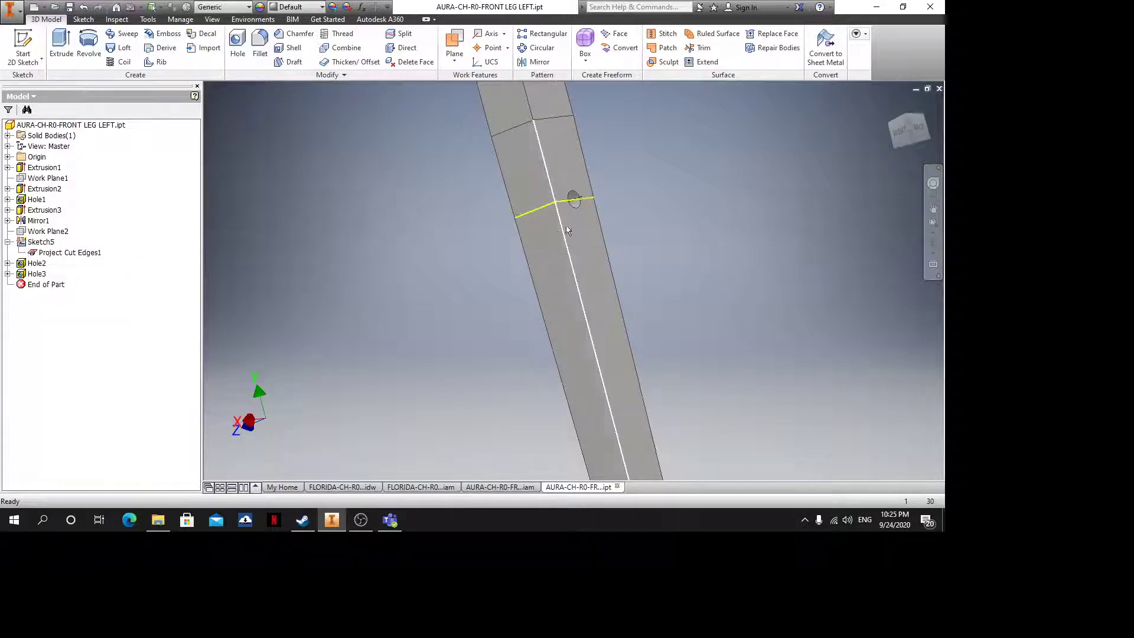
Create a work point on the Sketch5 edge at the side hole's centre and hide Sketch5 again
shift+middle_drag(626, 289, 622, 127)
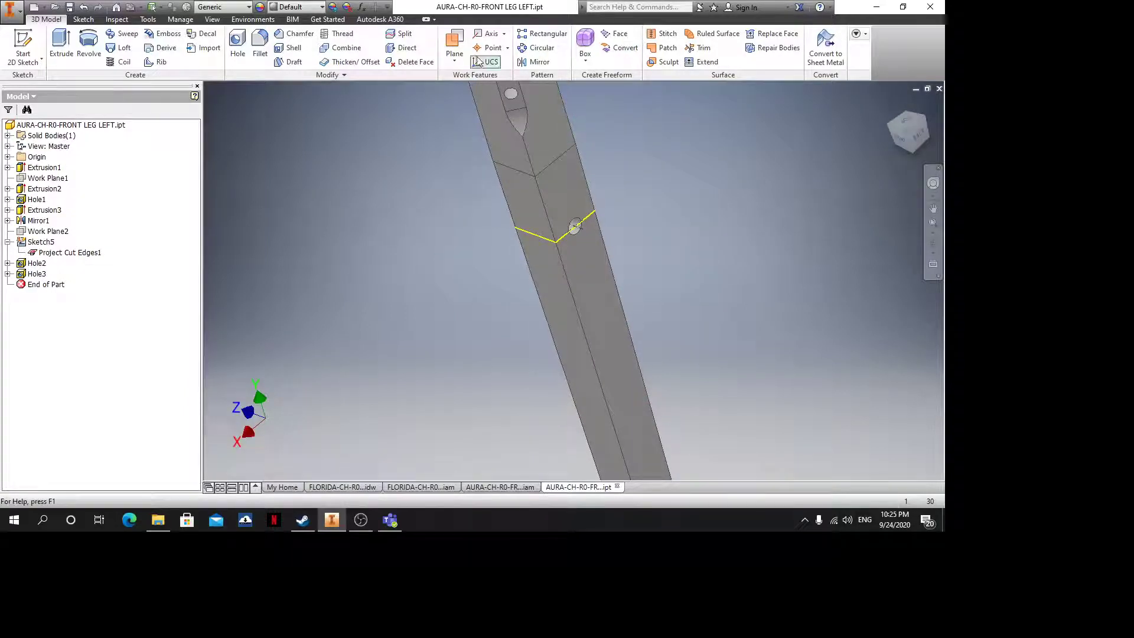
click(490, 47)
scroll(555, 200, down, 3)
click(512, 217)
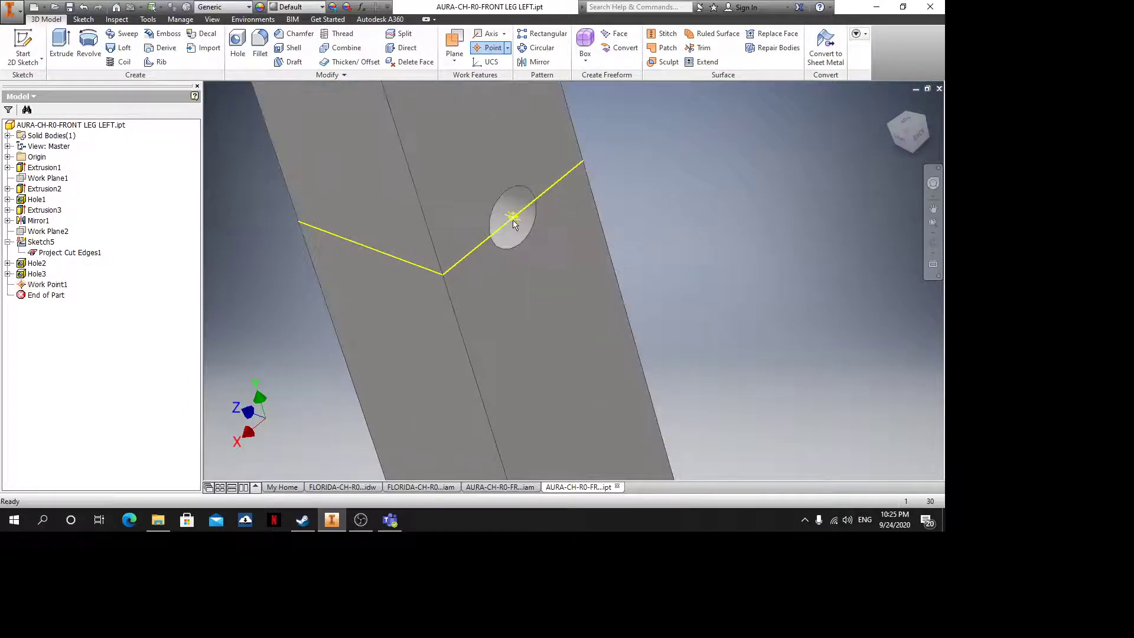
right_click(32, 242)
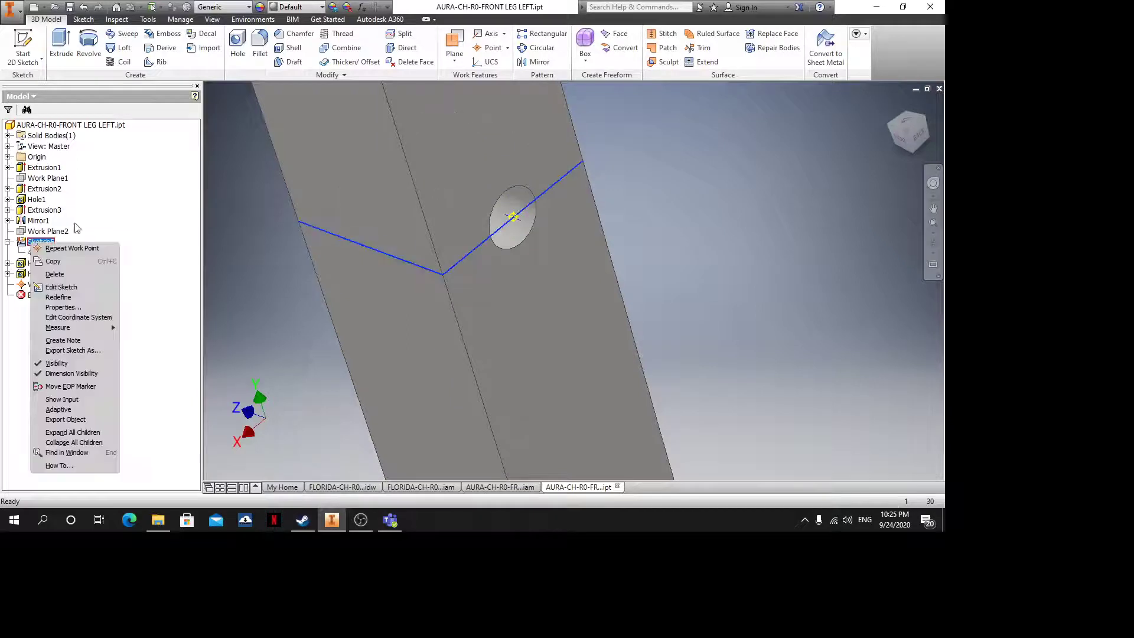
click(57, 364)
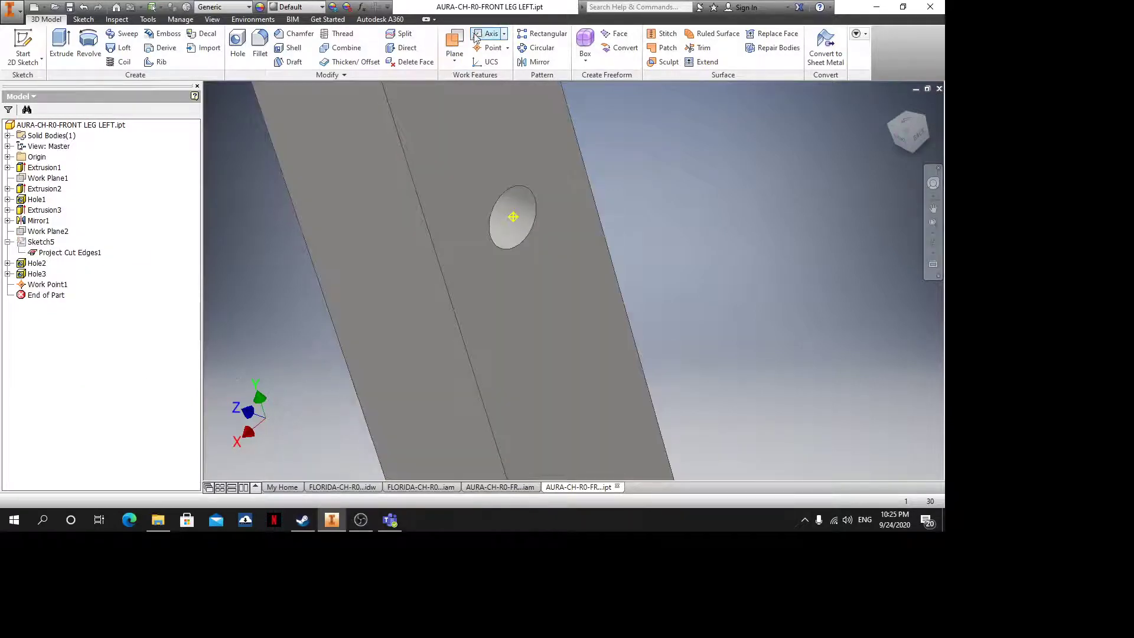
Create a work axis through the side hole's work point, normal to the leg face containing the hole
click(477, 35)
click(514, 218)
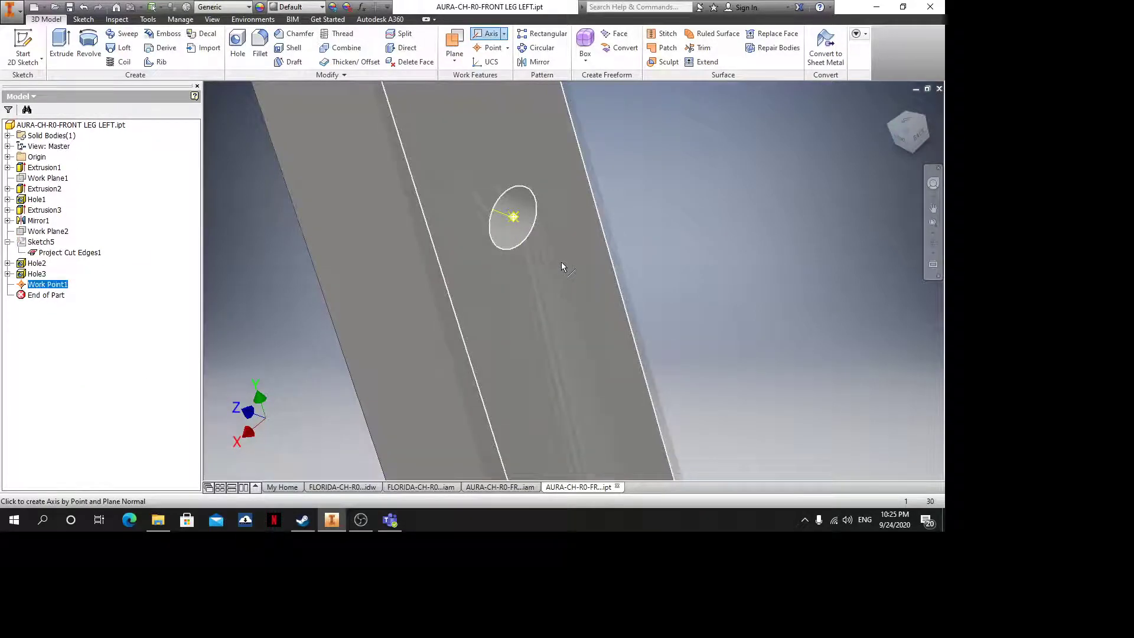
click(560, 266)
scroll(546, 242, down, 4)
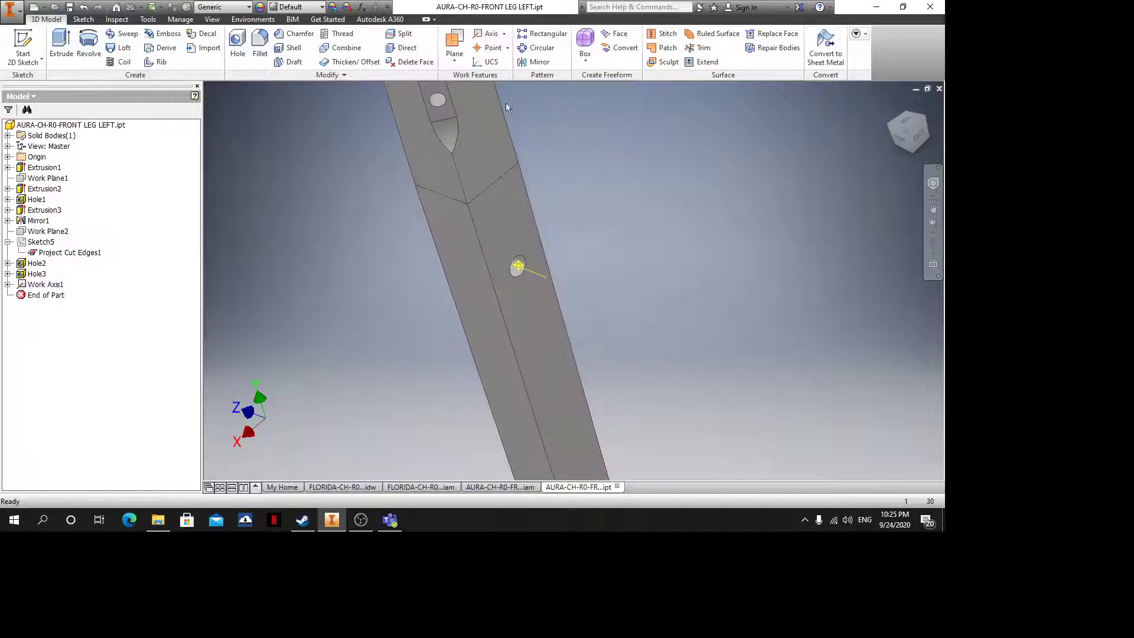
Create a work axis through the side hole's work point, parallel to the crosswise edge above the hole
click(490, 34)
click(518, 265)
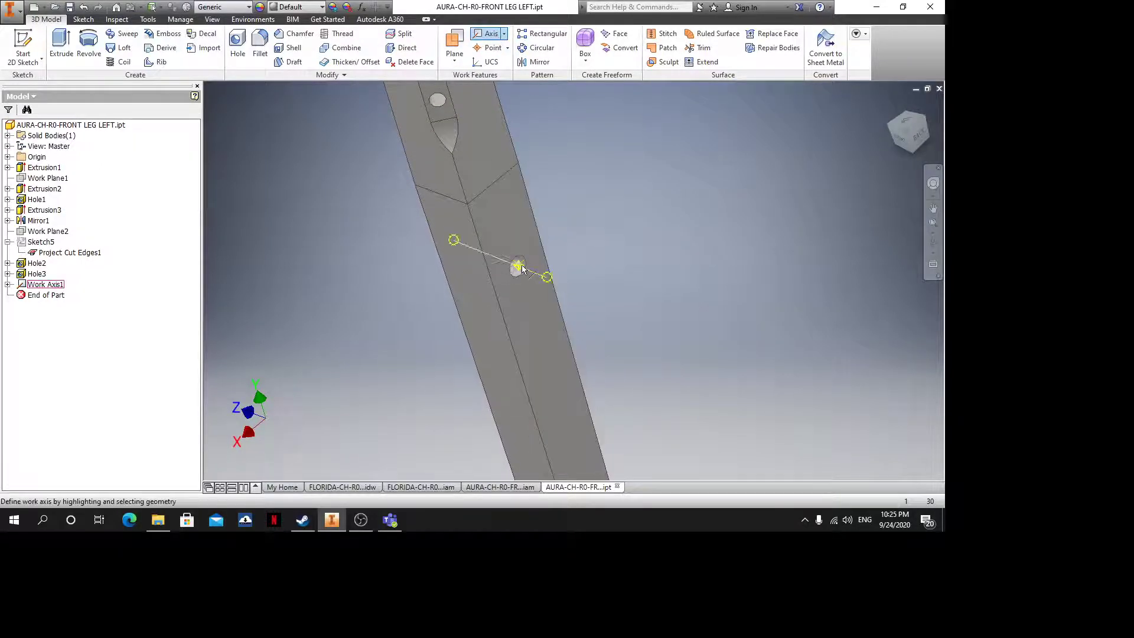
click(510, 171)
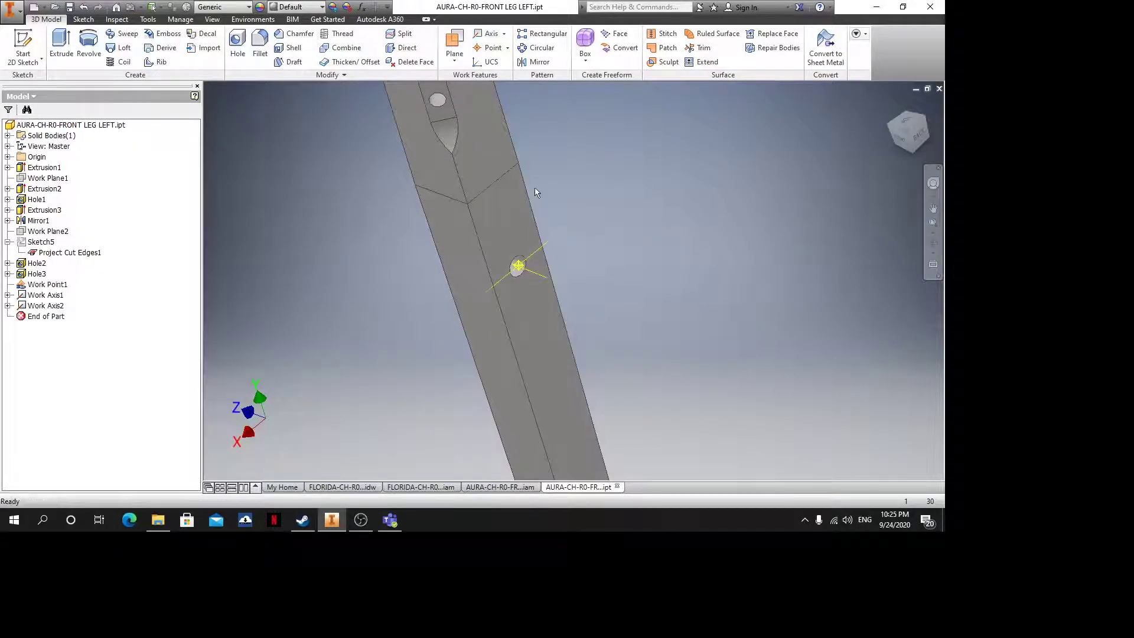
shift+middle_drag(611, 288, 511, 334)
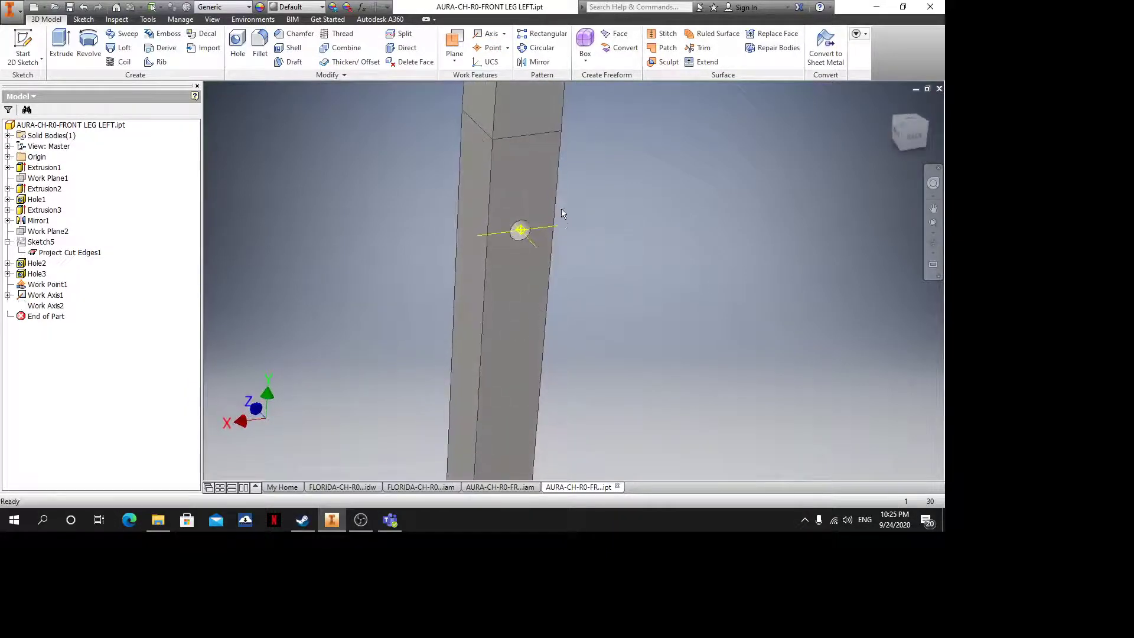
scroll(562, 215, down, 3)
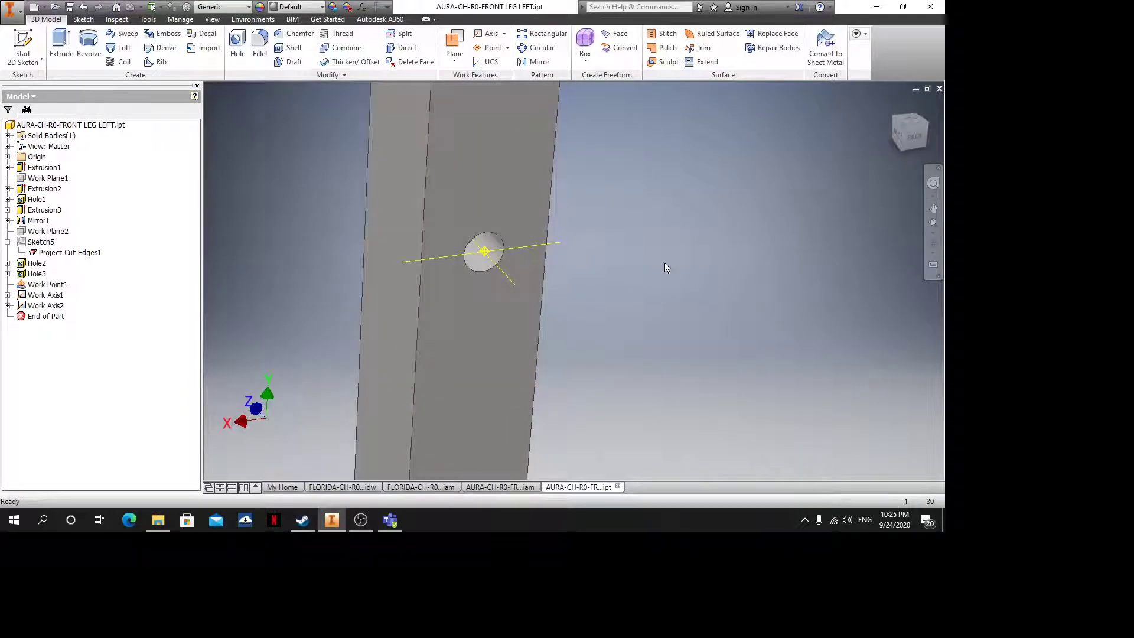
click(489, 33)
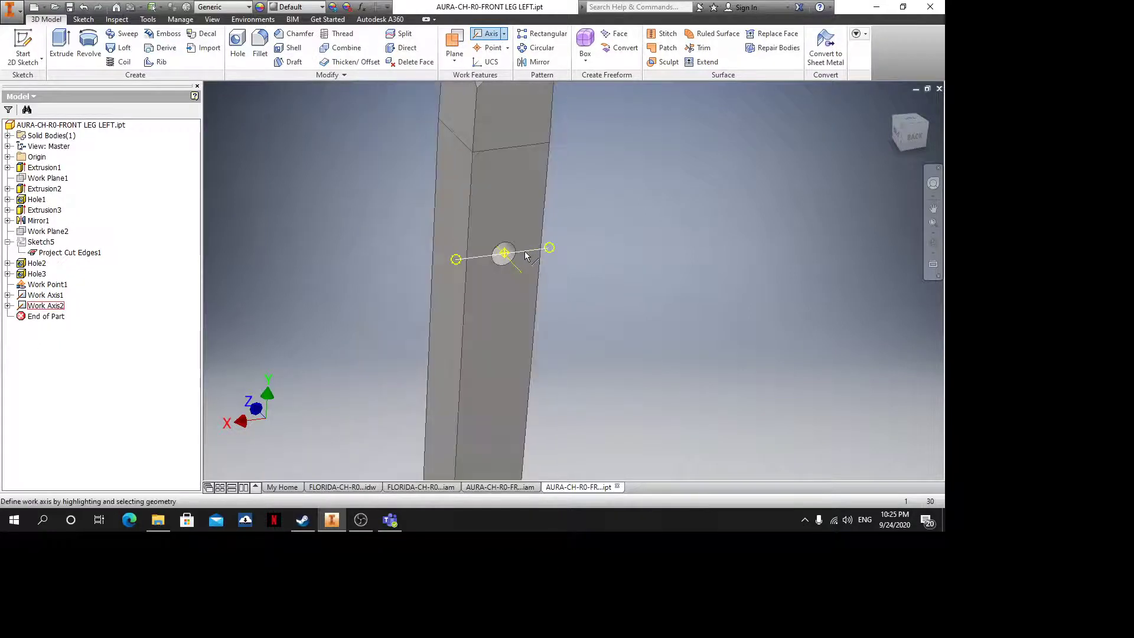
click(525, 252)
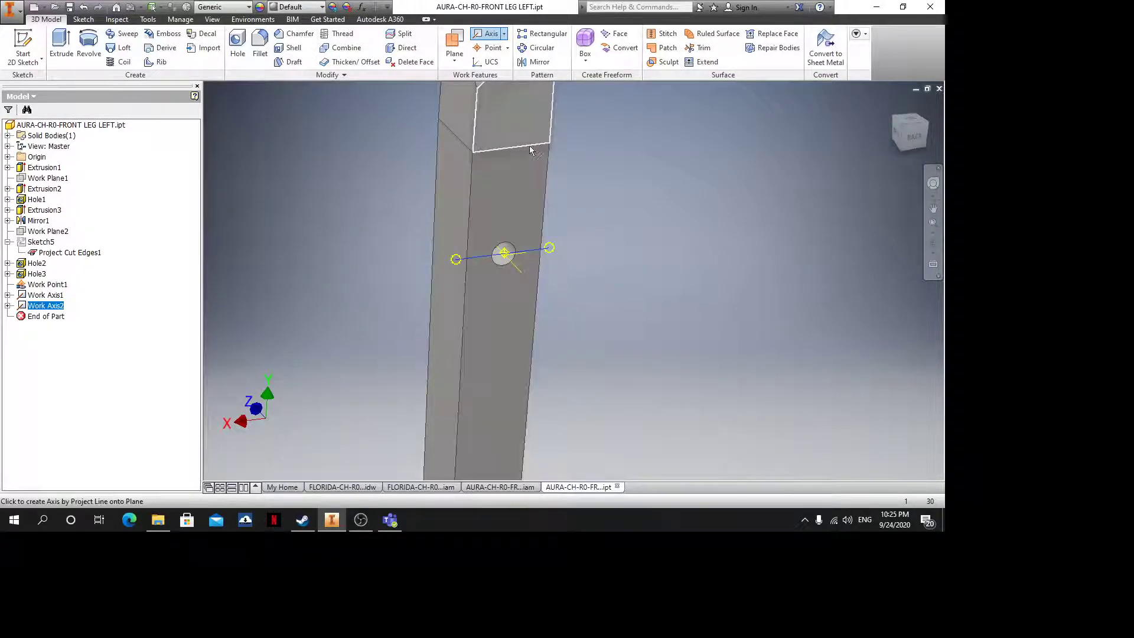
click(519, 157)
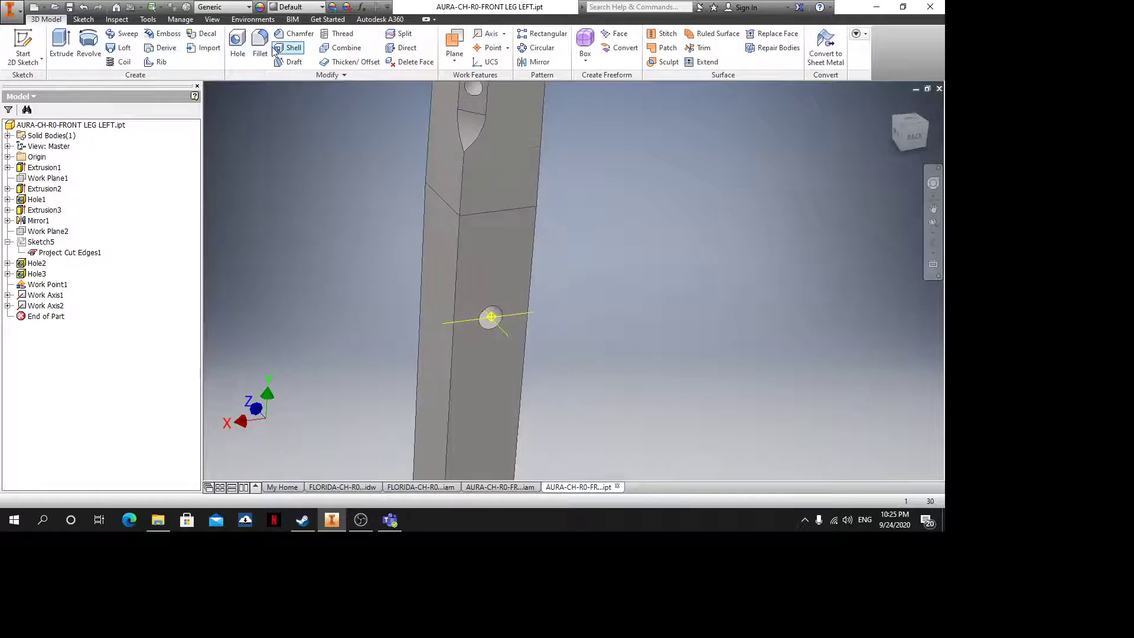
Create a lengthwise work axis through the side hole's work point and the midpoint of the crosswise edge above it
click(485, 35)
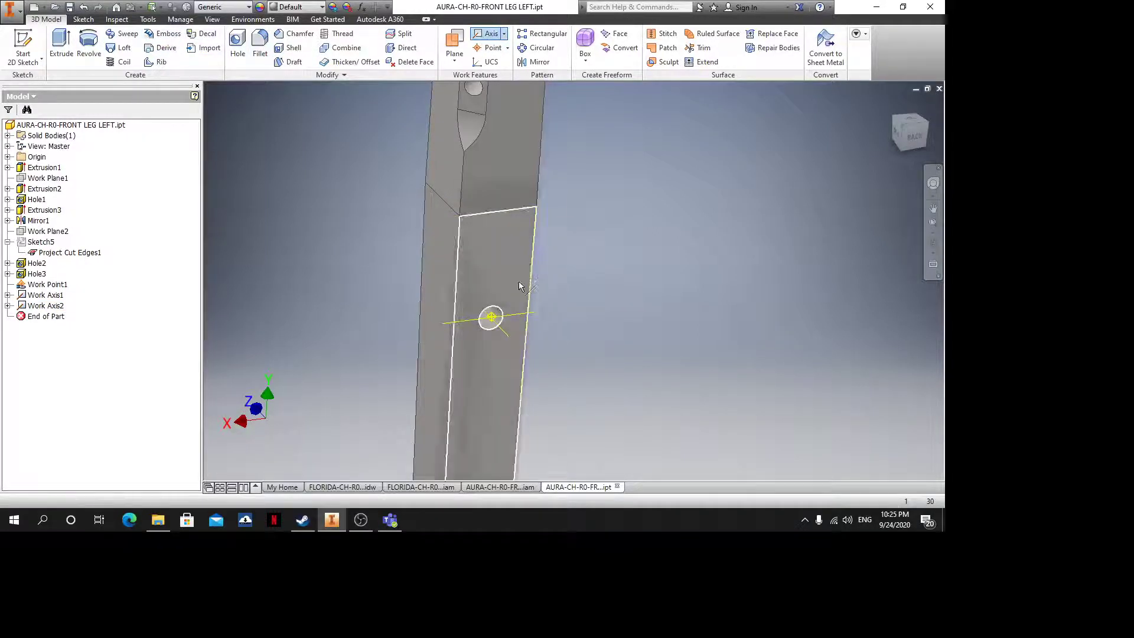
click(491, 317)
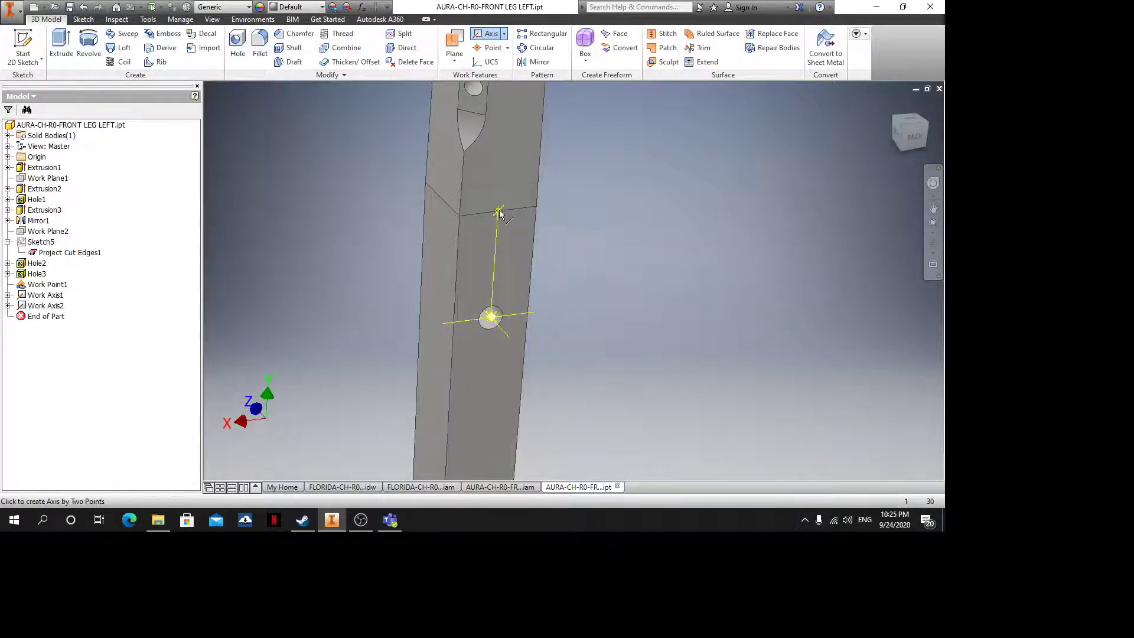
click(532, 263)
shift+middle_drag(547, 309, 562, 338)
scroll(508, 273, down, 5)
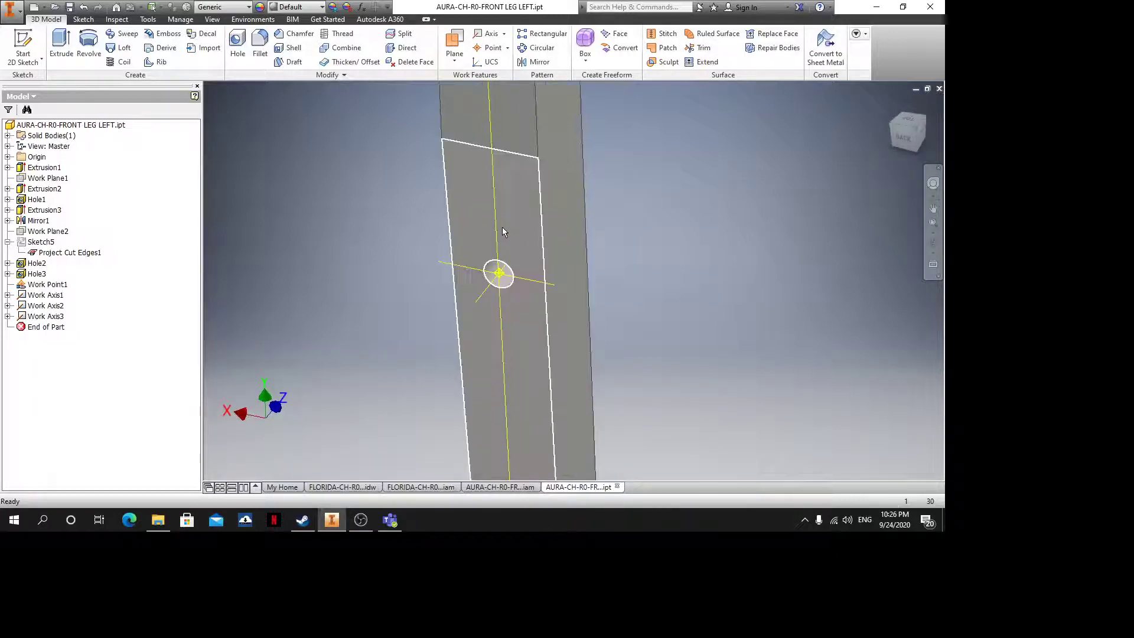
scroll(500, 210, up, 4)
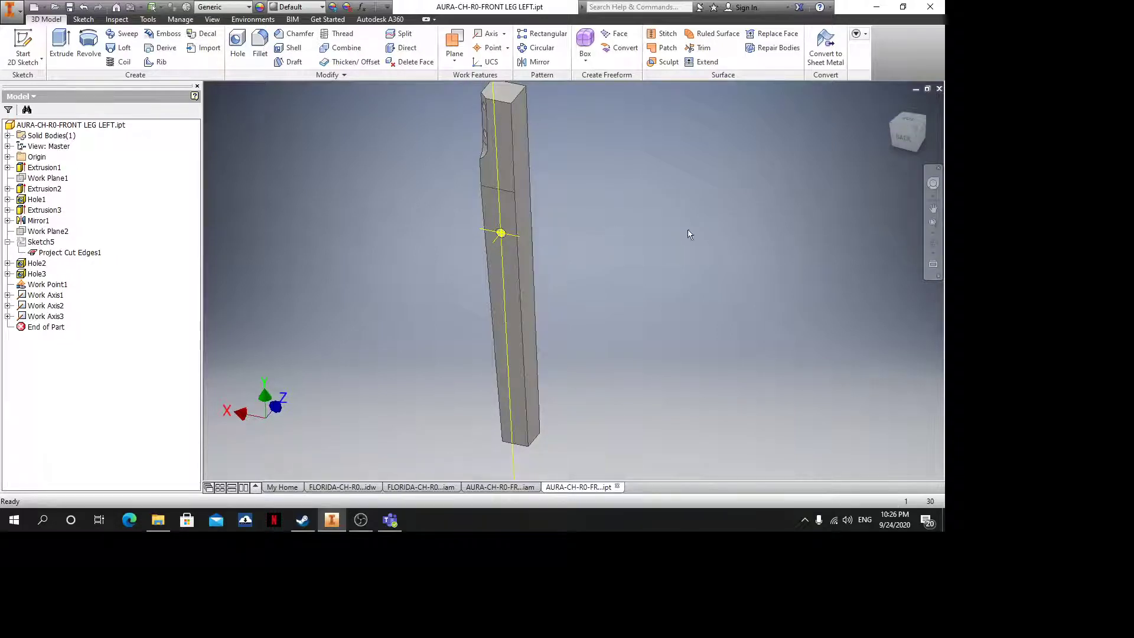
Close the leg part and save the left leg assembly under the new name AURA-CH-R0-FRONT LEG RIGHT ASSEMBLY.iam
click(938, 90)
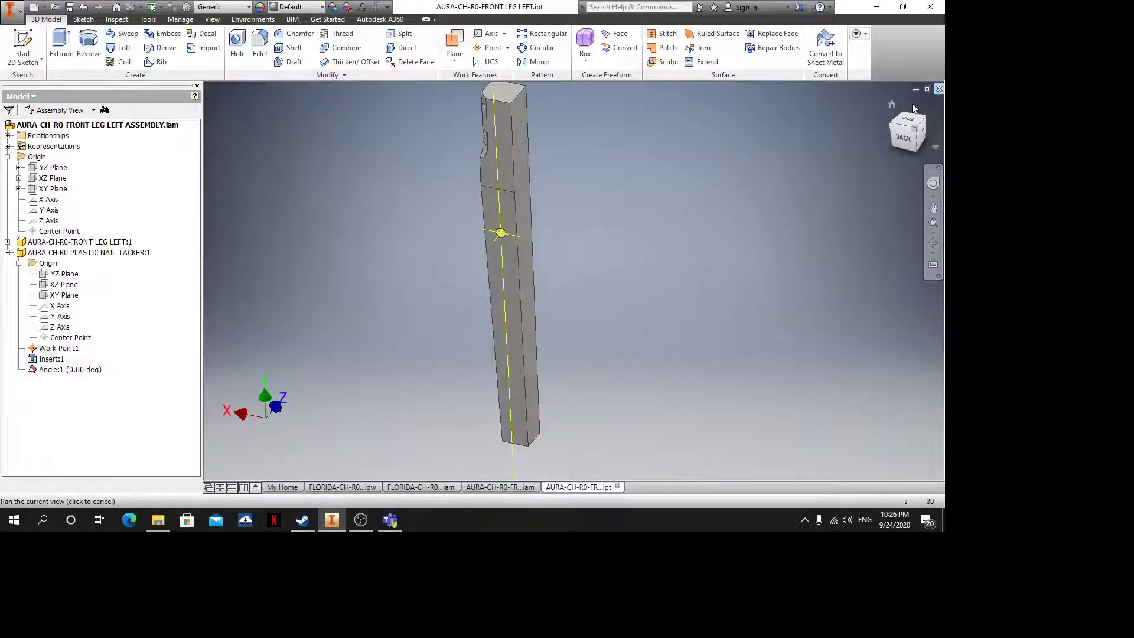
scroll(628, 277, up, 4)
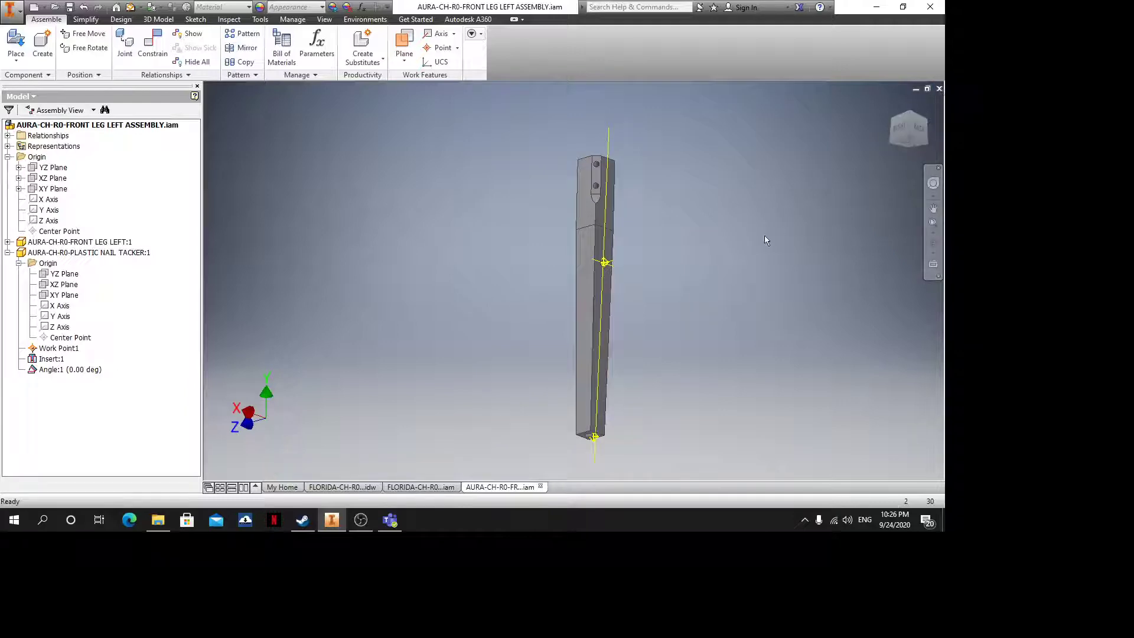
click(3, 15)
click(27, 145)
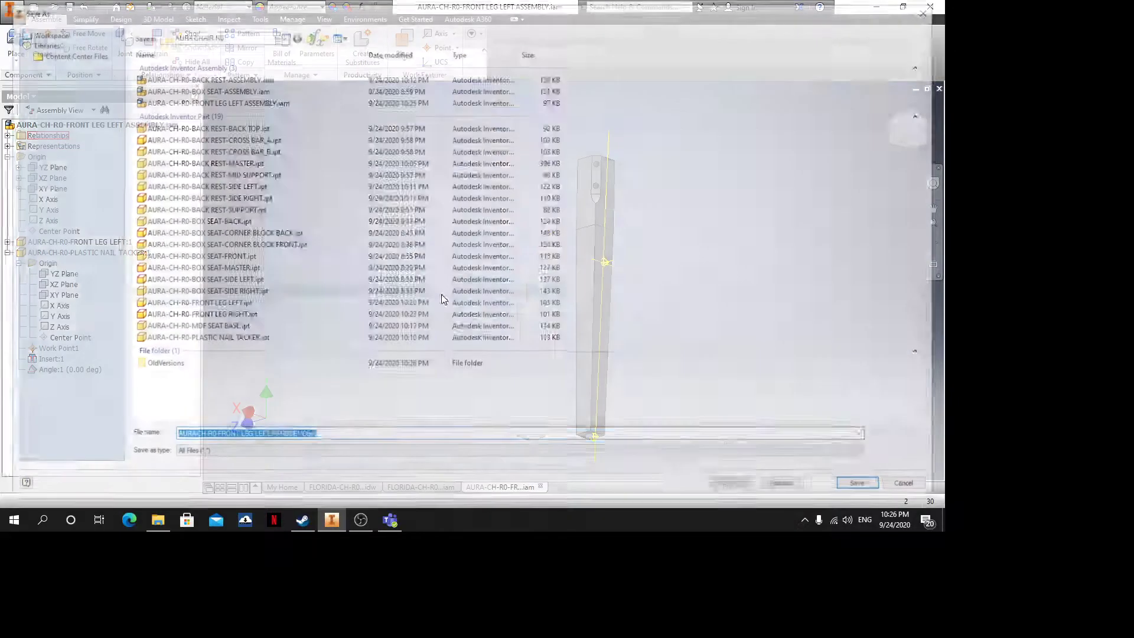
click(277, 435)
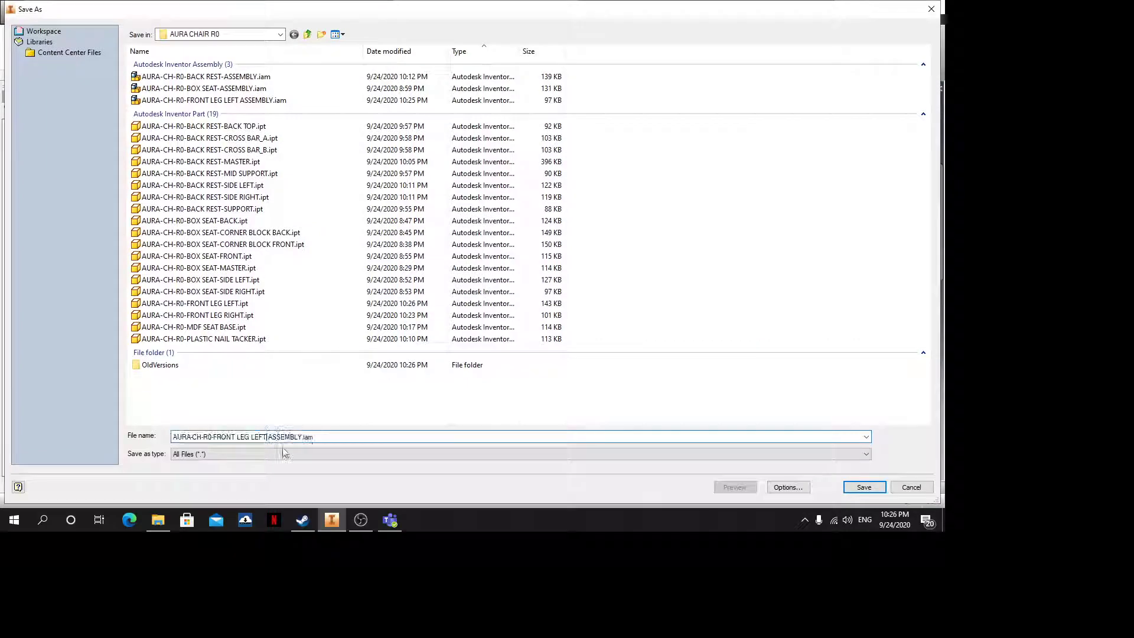
text(RIGHT)
click(863, 487)
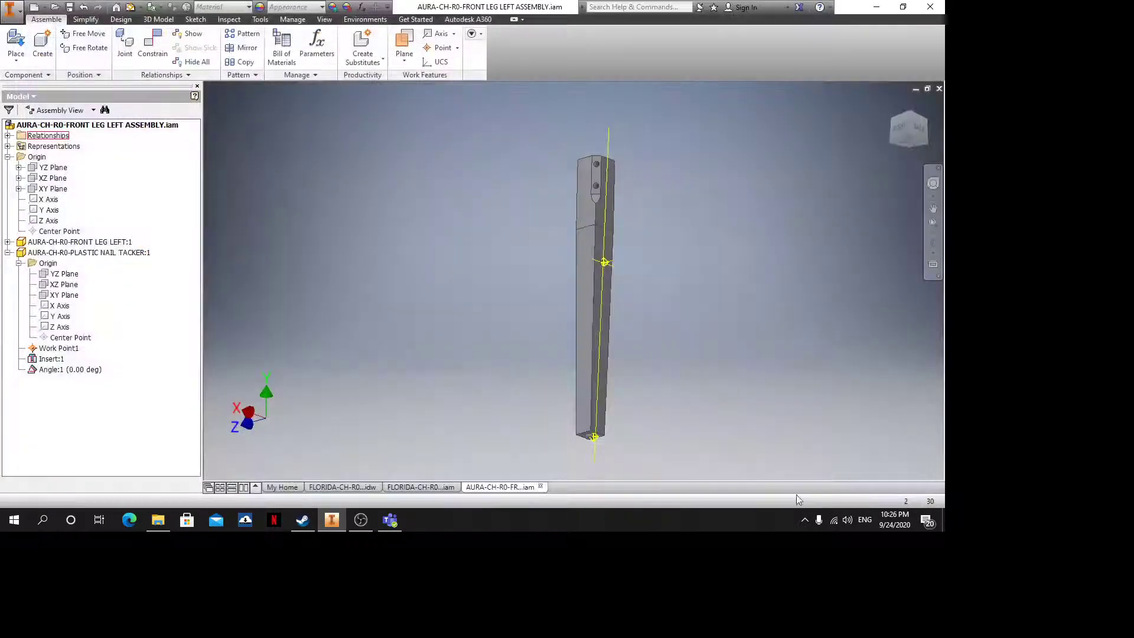
click(405, 295)
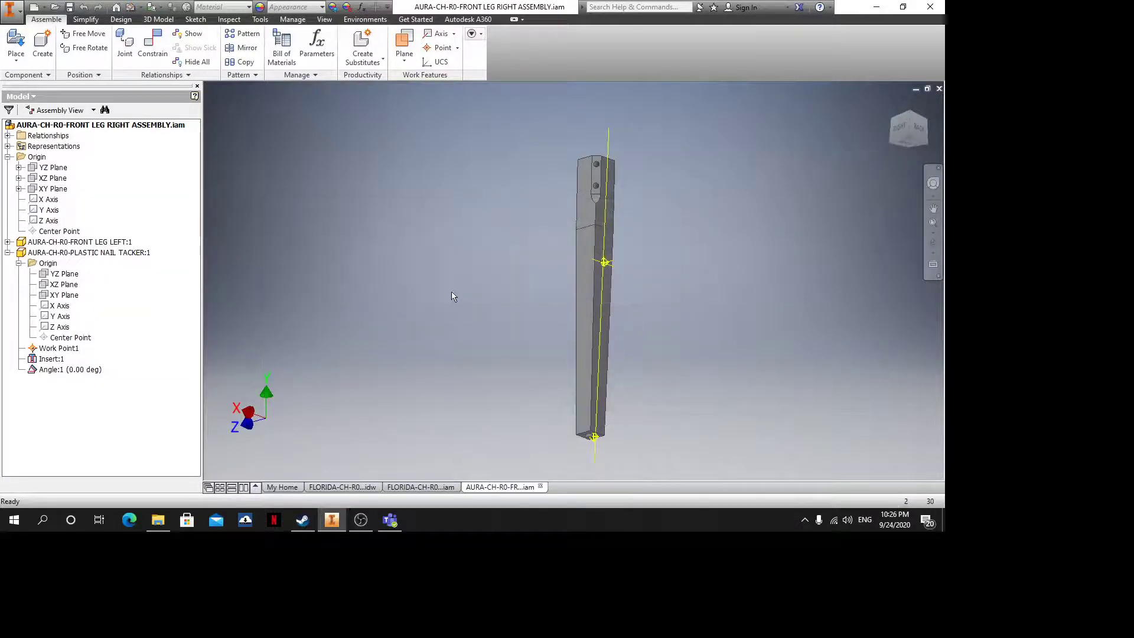
Replace the left front leg component with AURA-CH-R0-FRONT LEG RIGHT.ipt from the AURA CHAIR R0 folder, accepting possible relationship loss
click(589, 200)
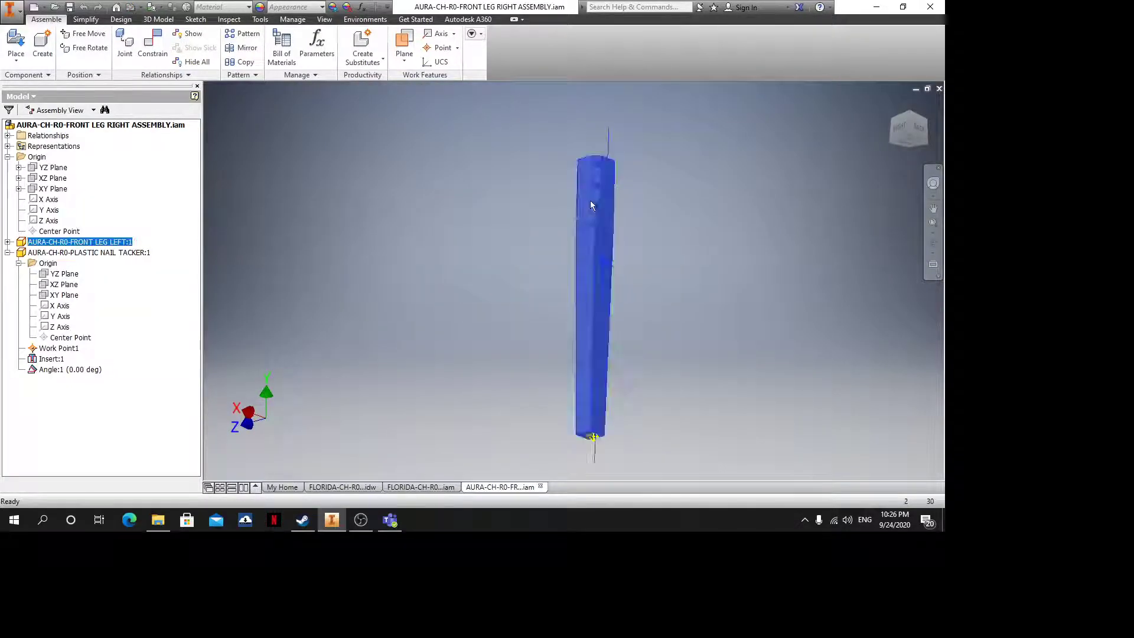
right_click(78, 242)
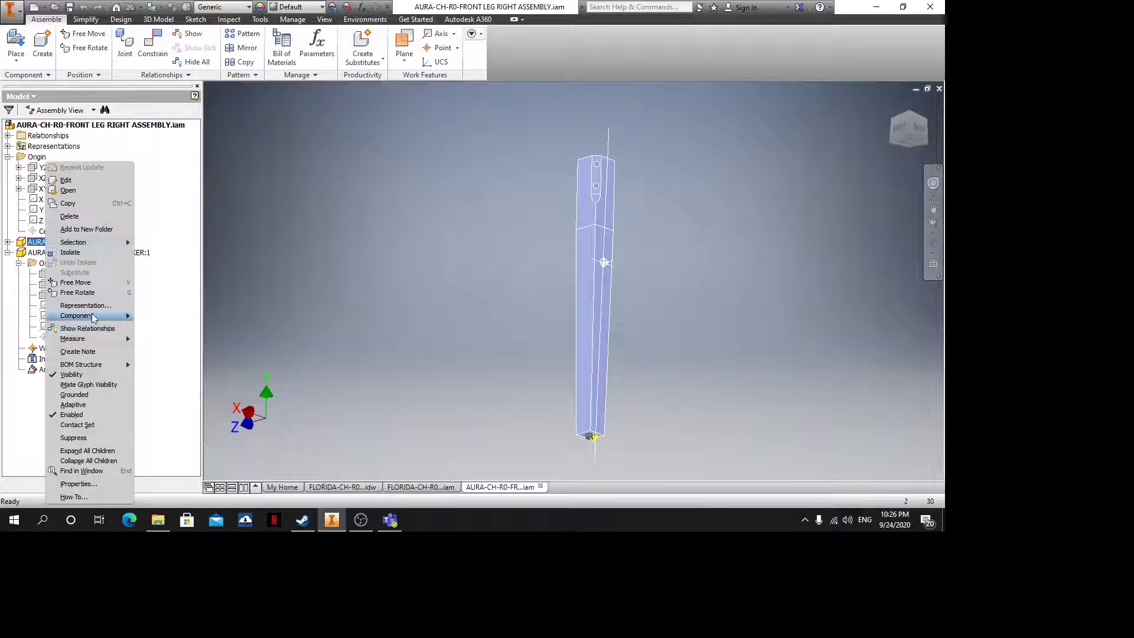
click(174, 359)
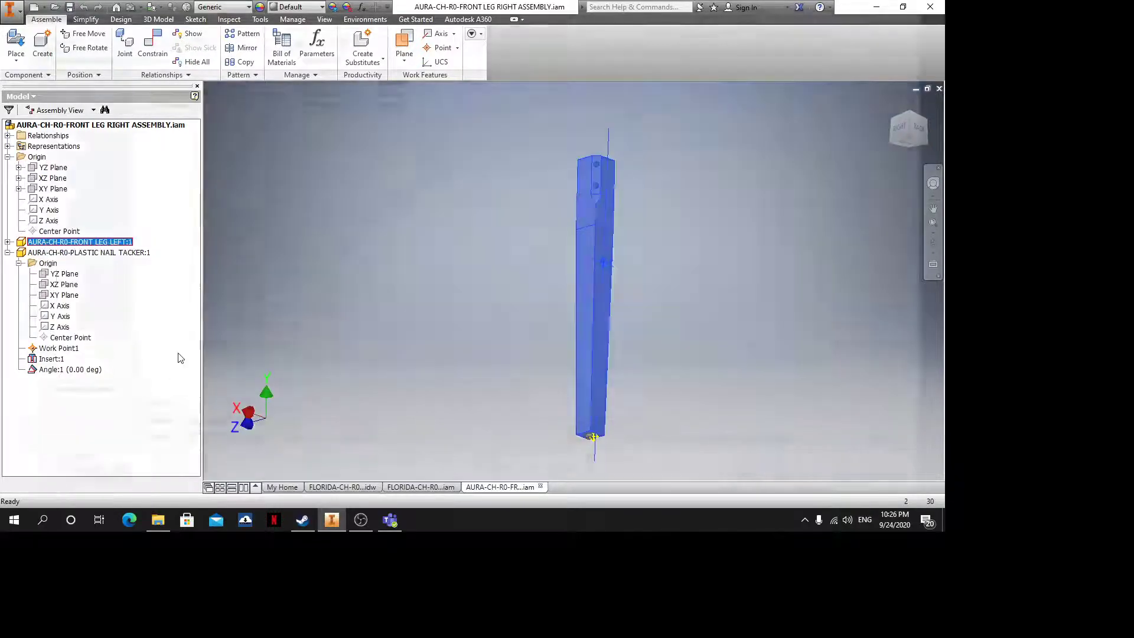
double_click(161, 65)
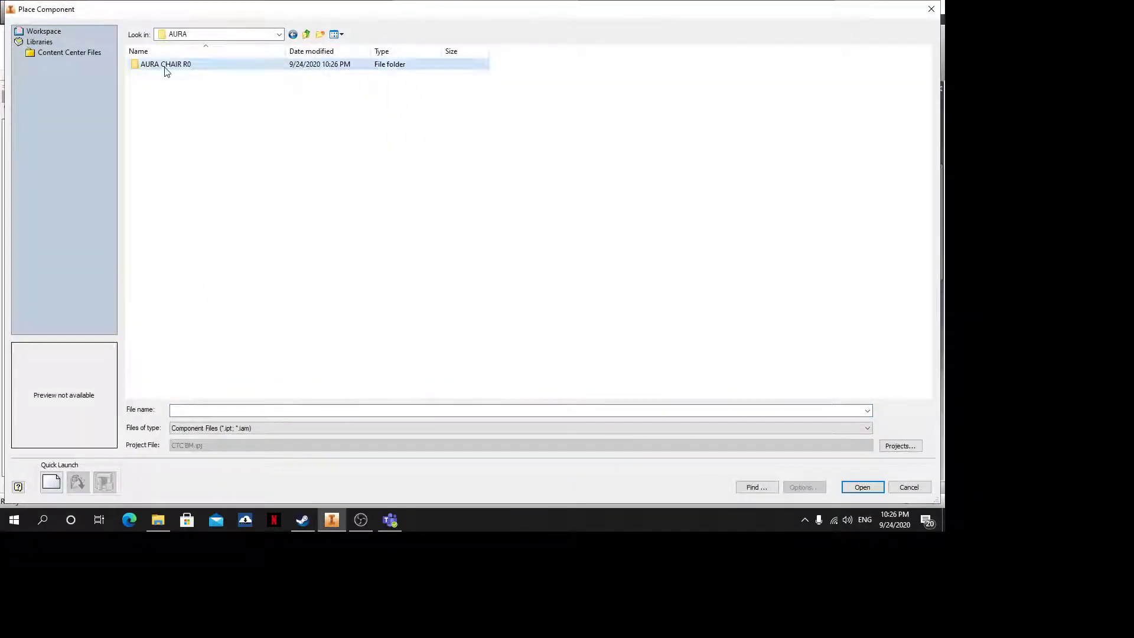
double_click(166, 66)
click(260, 326)
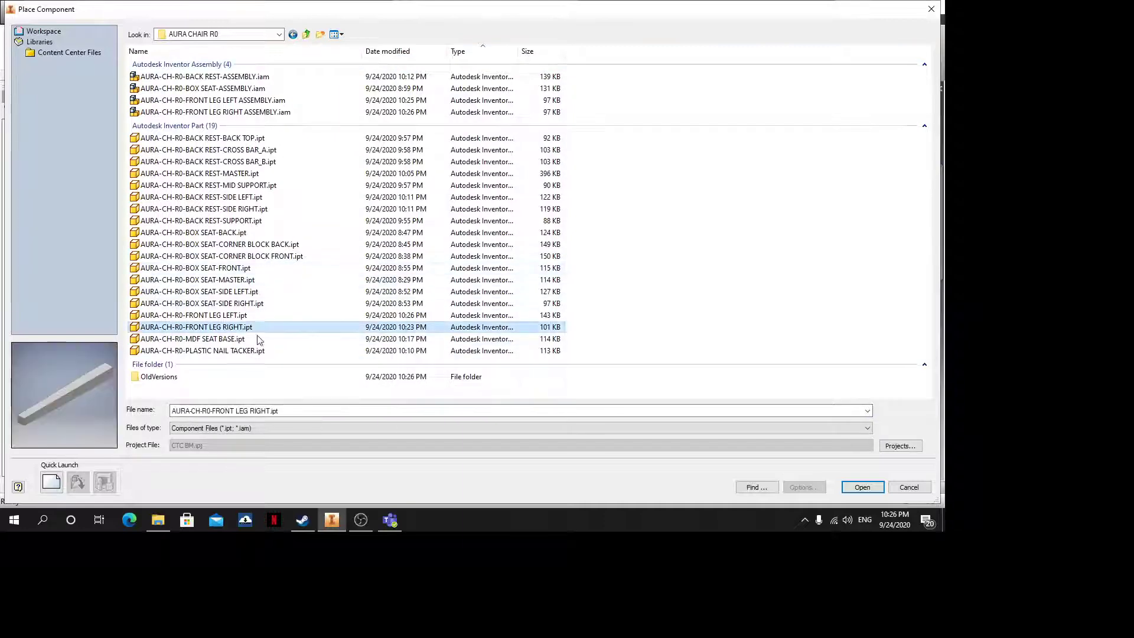
click(860, 487)
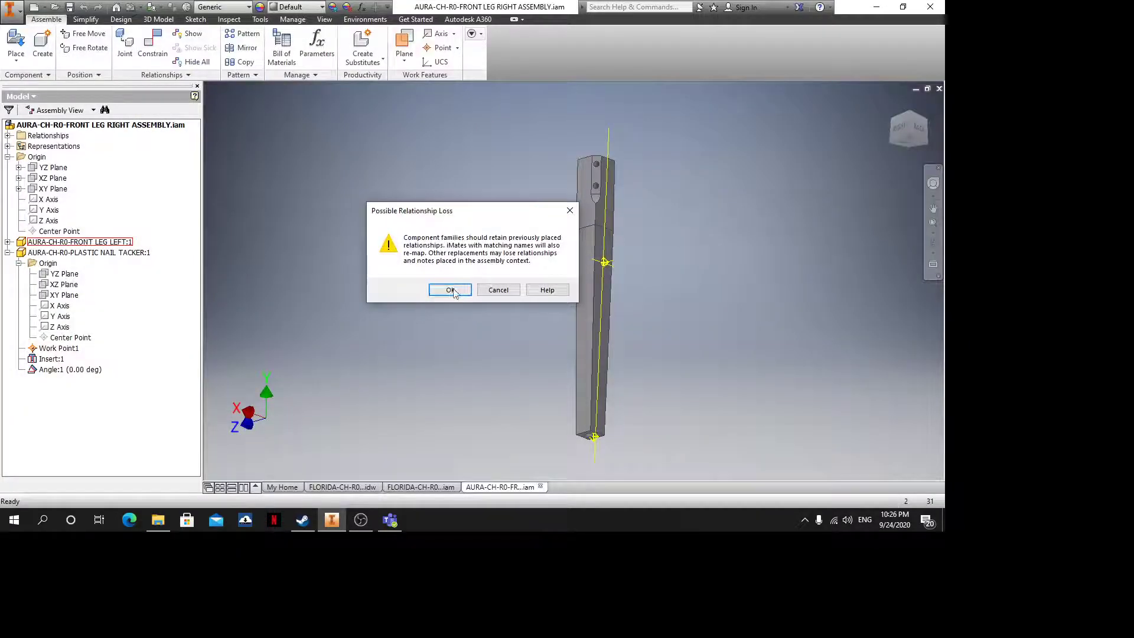
click(450, 290)
click(258, 110)
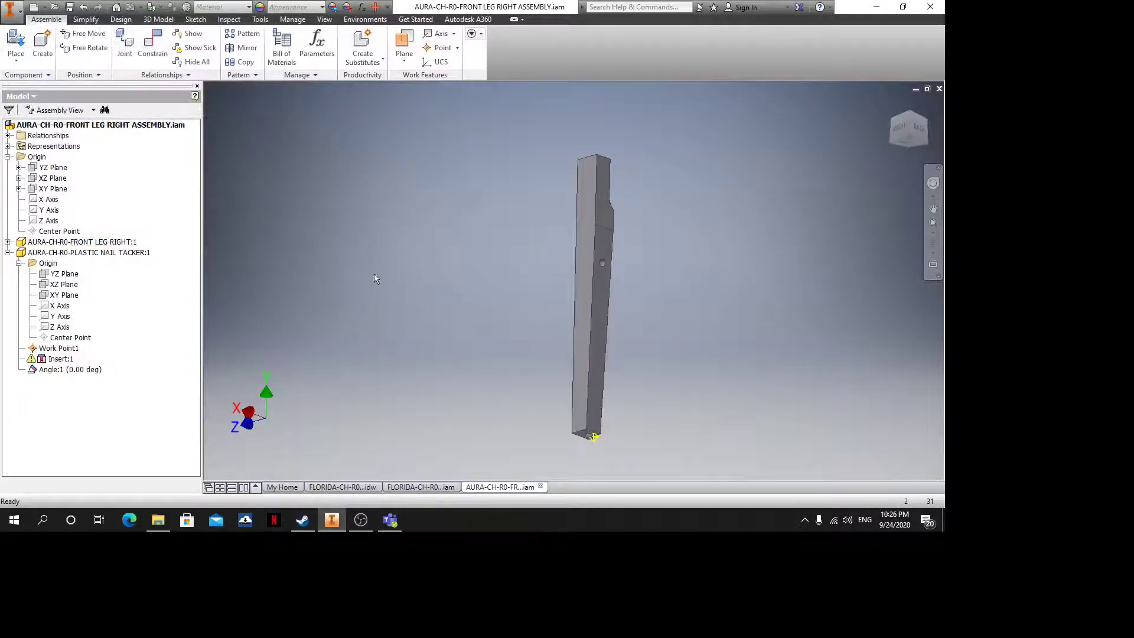
Delete the plastic nail tacker's Insert and Angle constraints and move the tacker clear of the leg's bottom end
click(52, 358)
right_click(53, 359)
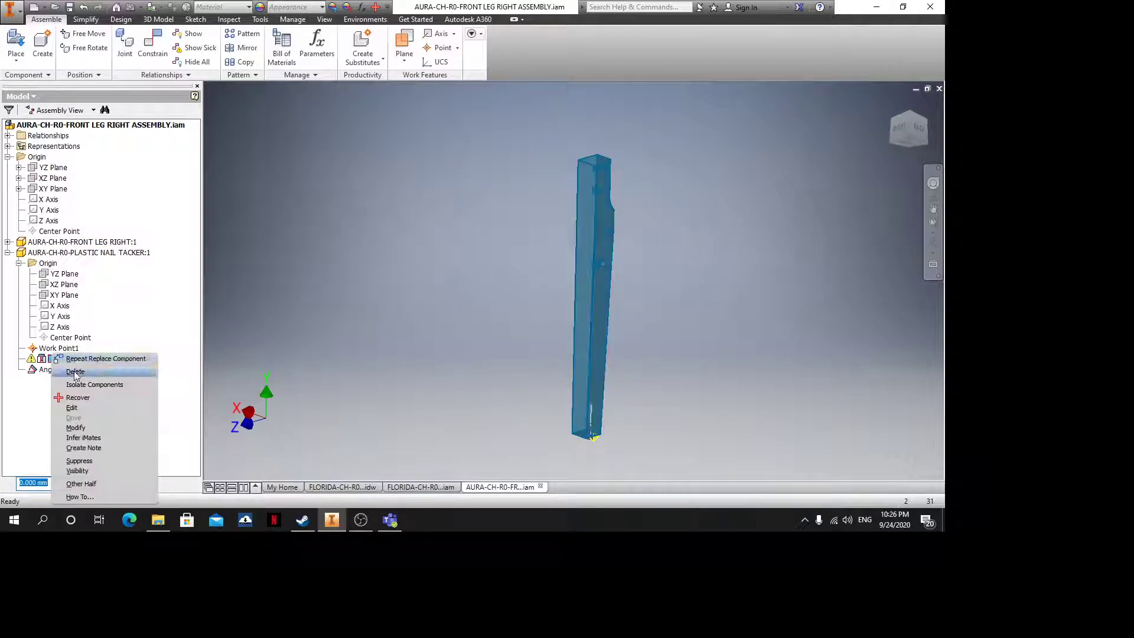
click(75, 372)
right_click(74, 361)
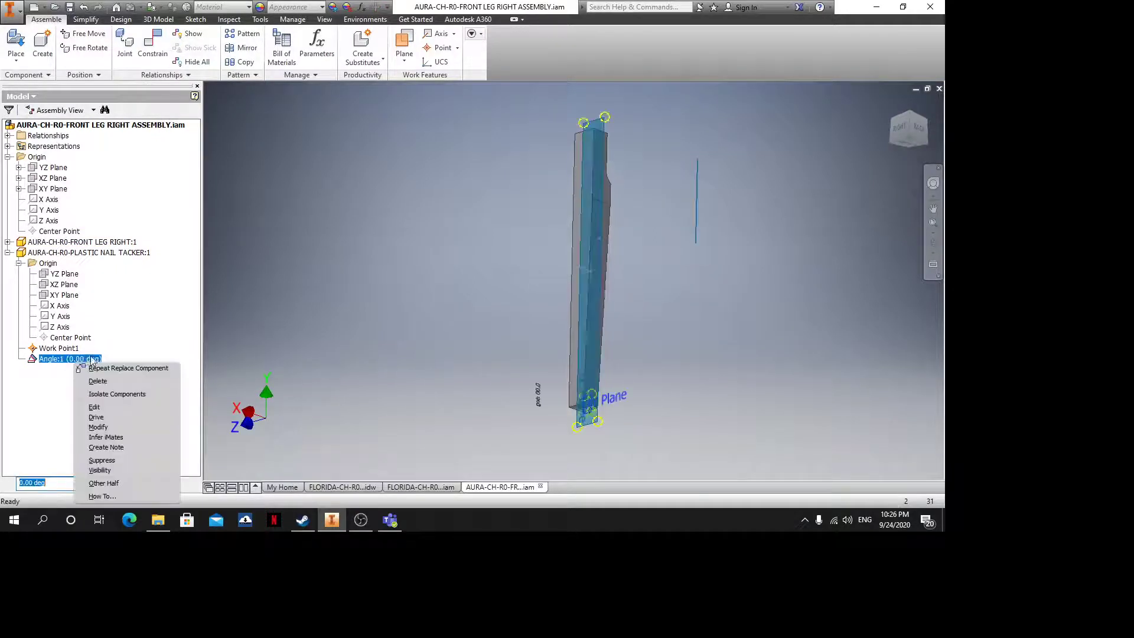
click(112, 383)
scroll(615, 308, down, 1)
middle_drag(614, 307, 324, 210)
scroll(605, 355, down, 3)
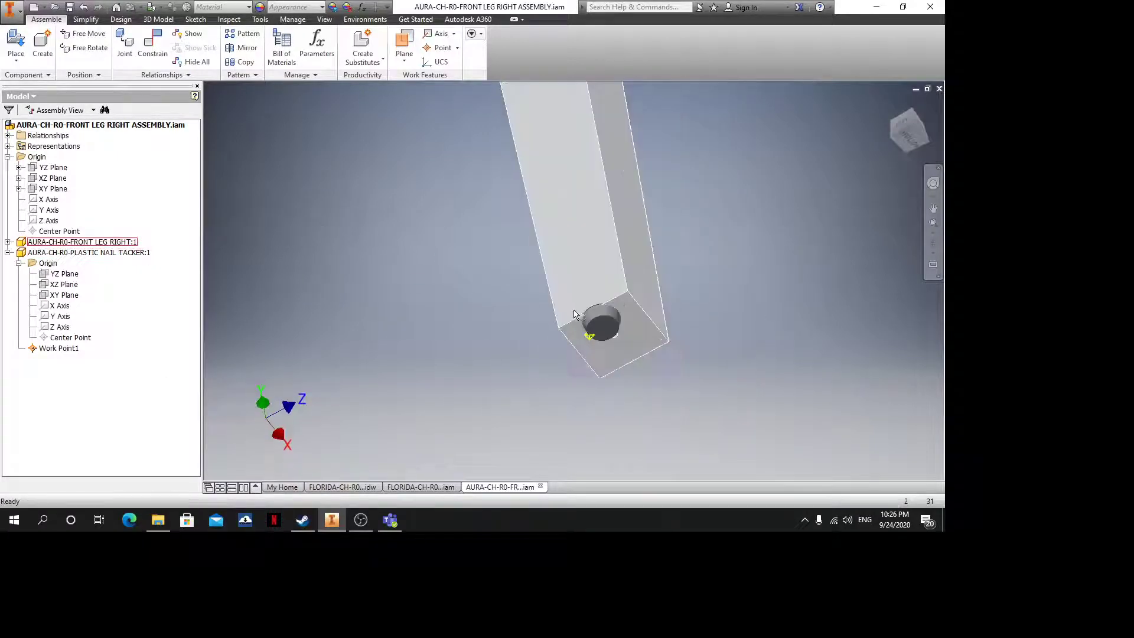
drag(581, 342, 465, 403)
click(156, 47)
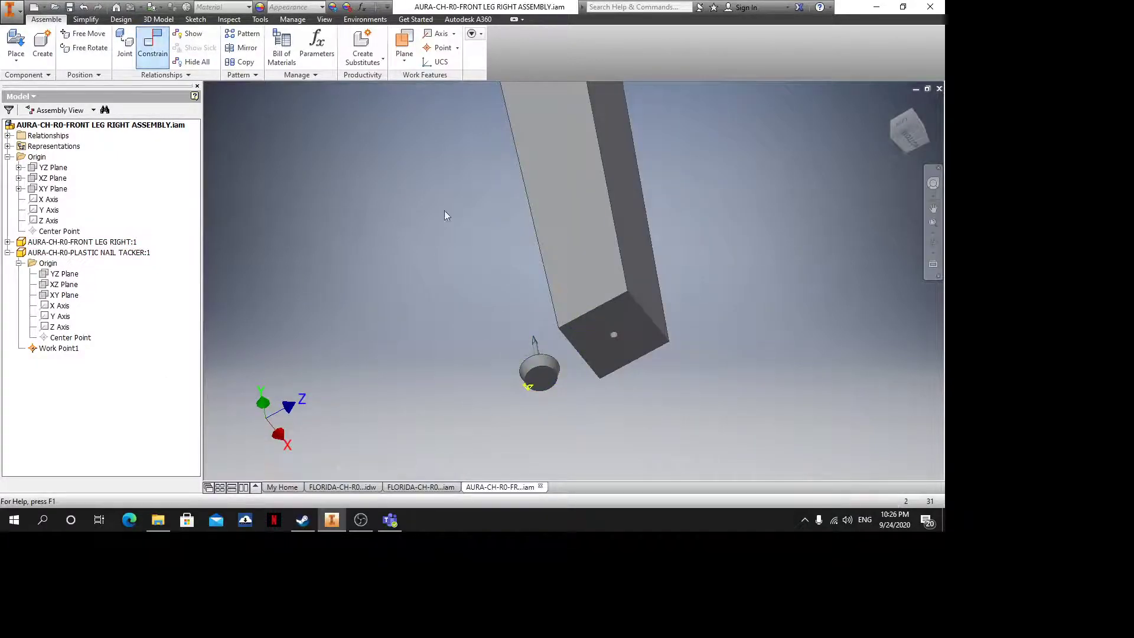
shift+middle_drag(546, 236, 516, 173)
scroll(573, 403, down, 5)
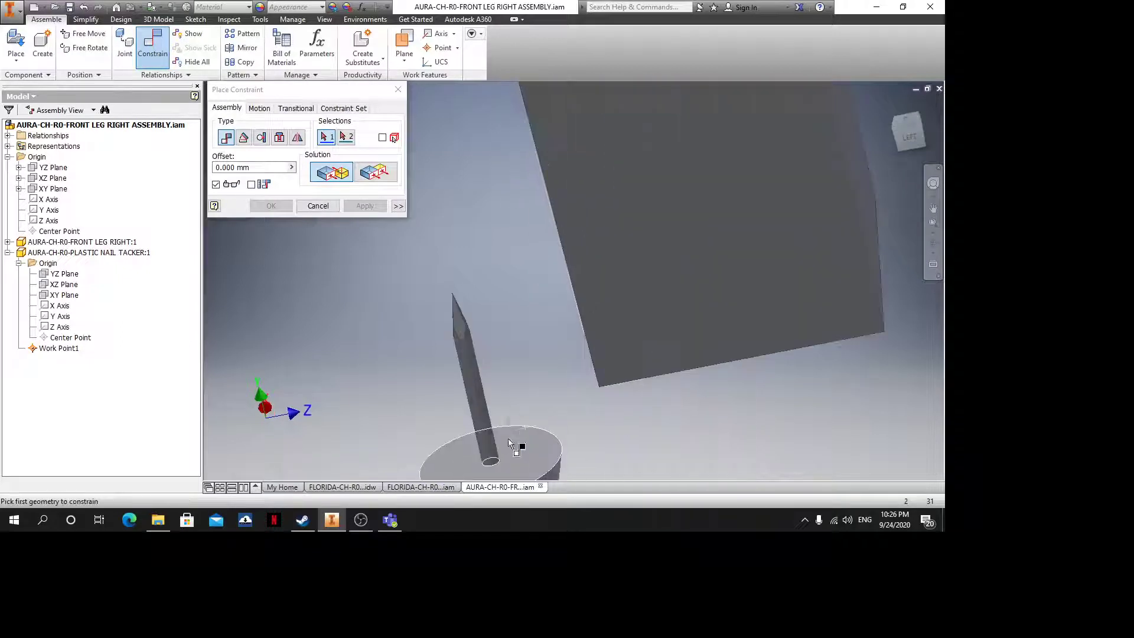
click(499, 463)
scroll(546, 313, up, 4)
shift+middle_drag(556, 339, 553, 339)
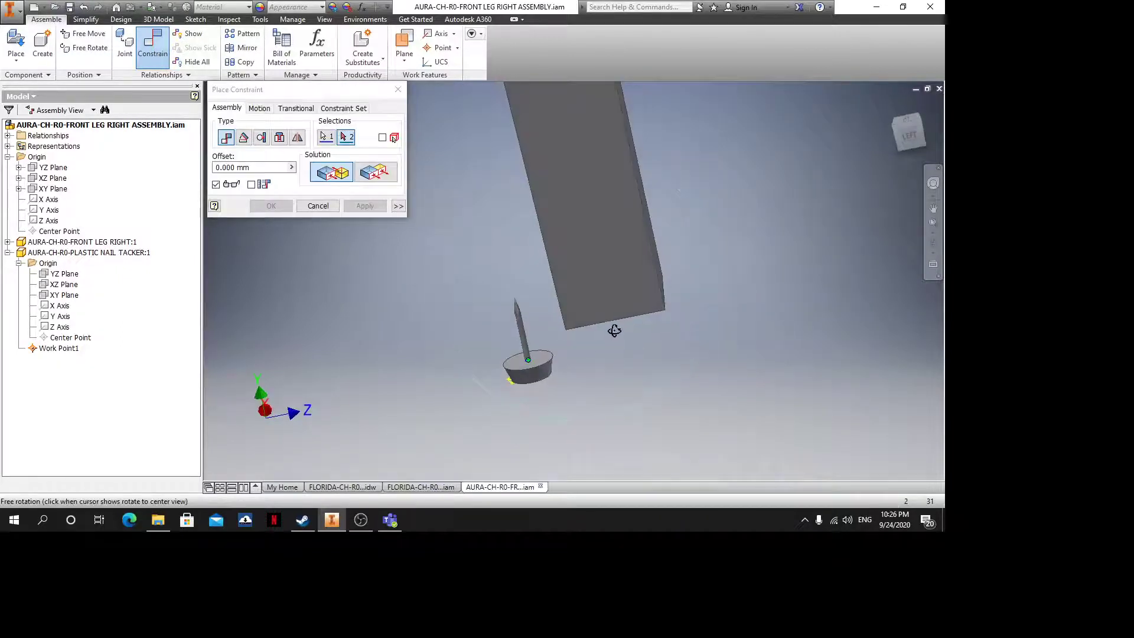
key(Escape)
Add an Insert constraint joining the edge at the tacker's nail base to the hole in the leg's bottom face
click(153, 44)
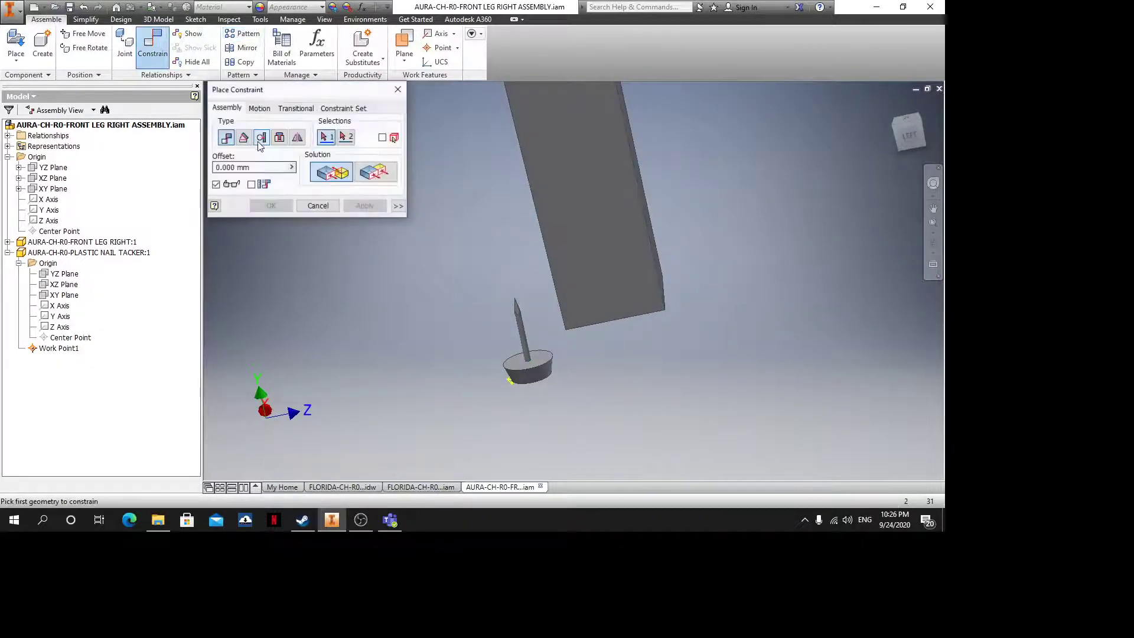
scroll(534, 352, up, 3)
click(523, 362)
shift+middle_drag(663, 361, 672, 234)
click(675, 233)
right_click(674, 233)
click(685, 197)
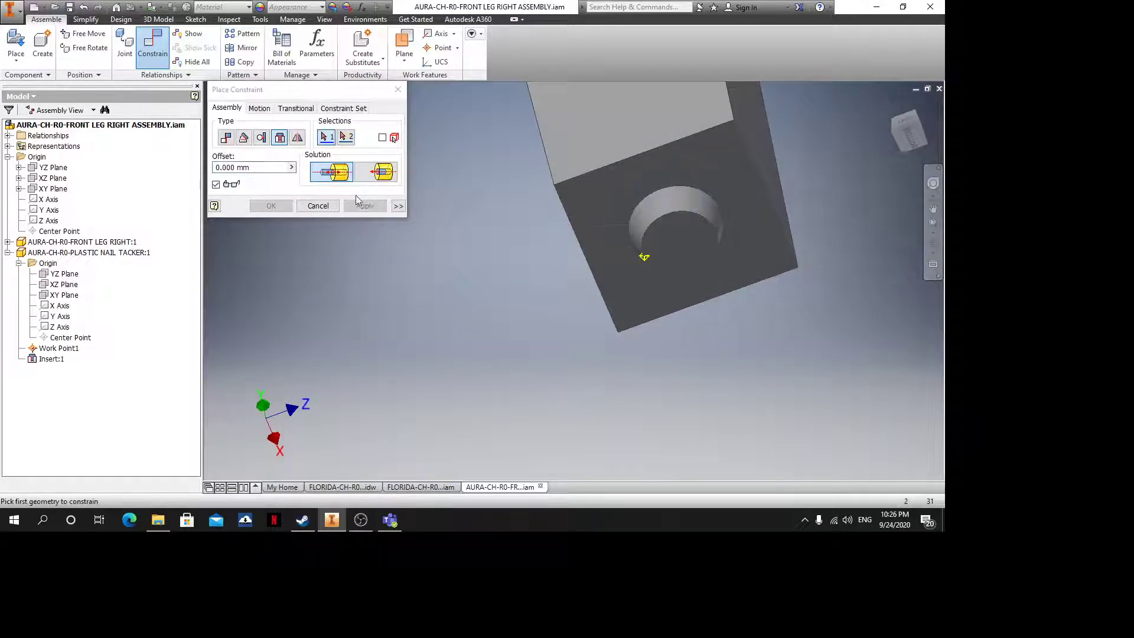
Add a 0-degree Angle constraint between the nail tacker's XY plane and the assembly's YZ plane
click(243, 138)
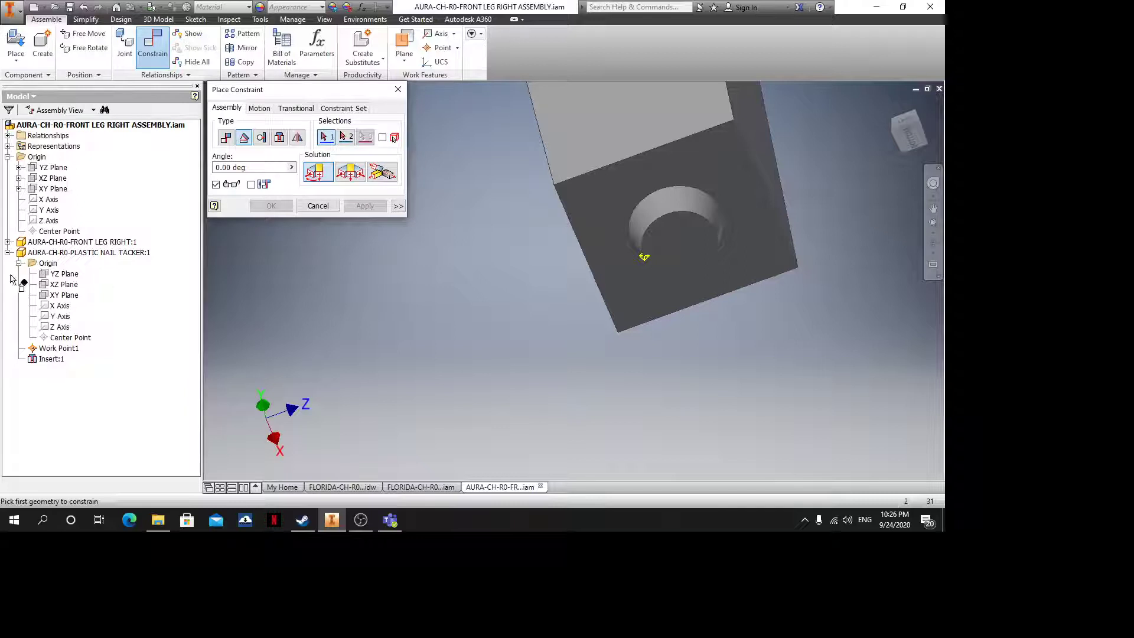
click(63, 295)
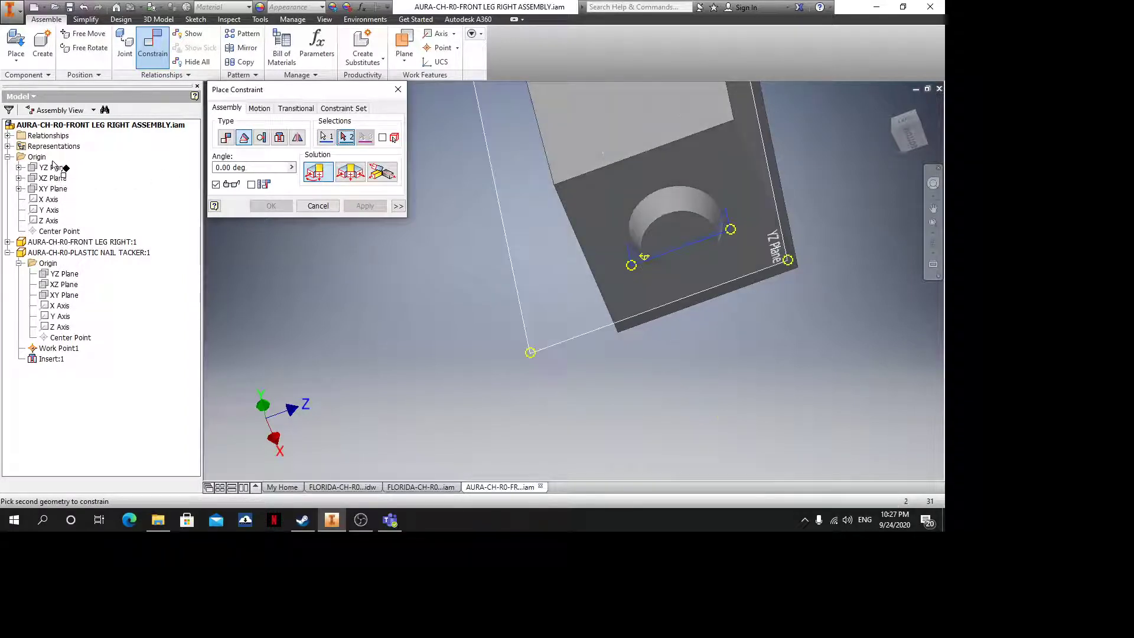
click(54, 171)
scroll(581, 297, up, 5)
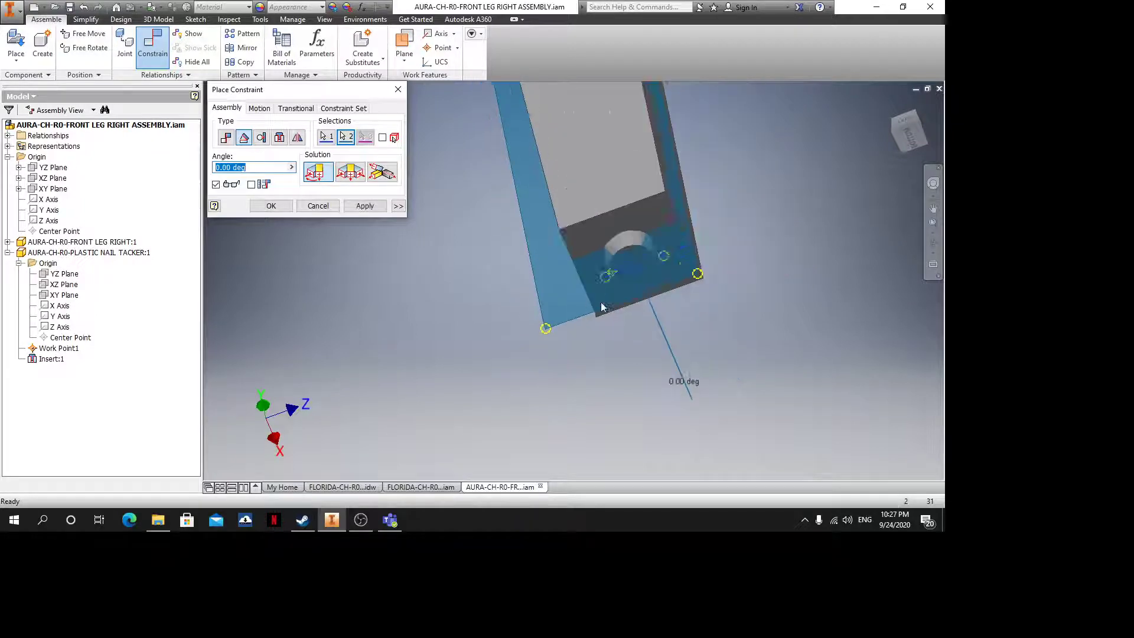
shift+middle_drag(643, 324, 712, 307)
click(274, 206)
Open the AURA-CH-R0-FRONT LEG RIGHT part from the assembly for editing in its own window
shift+middle_drag(631, 340, 560, 174)
right_click(559, 176)
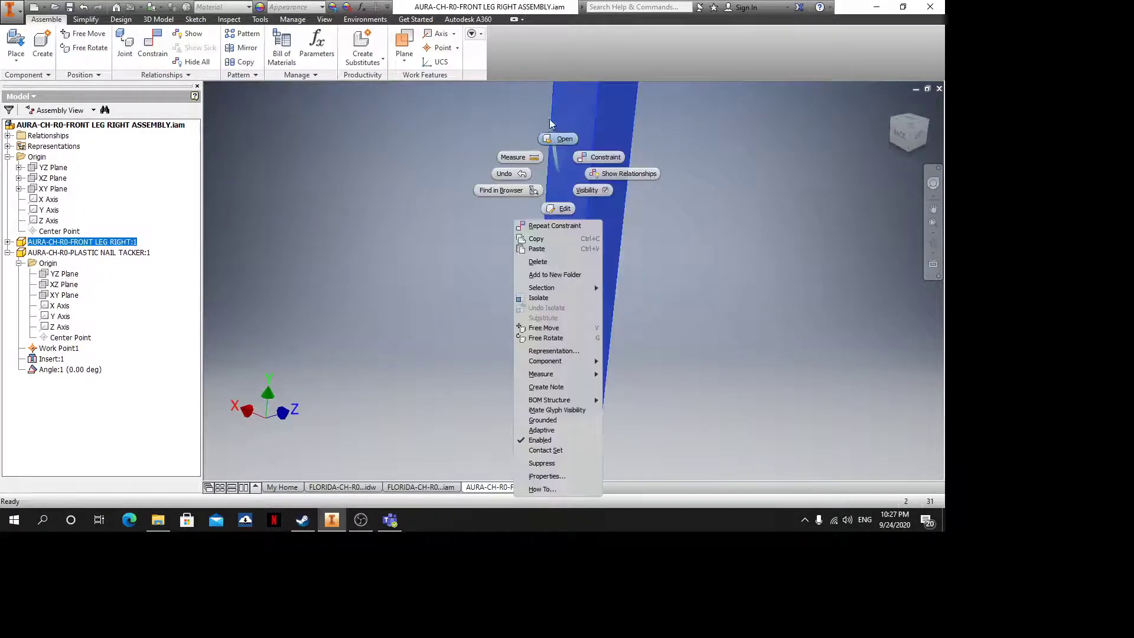
click(551, 144)
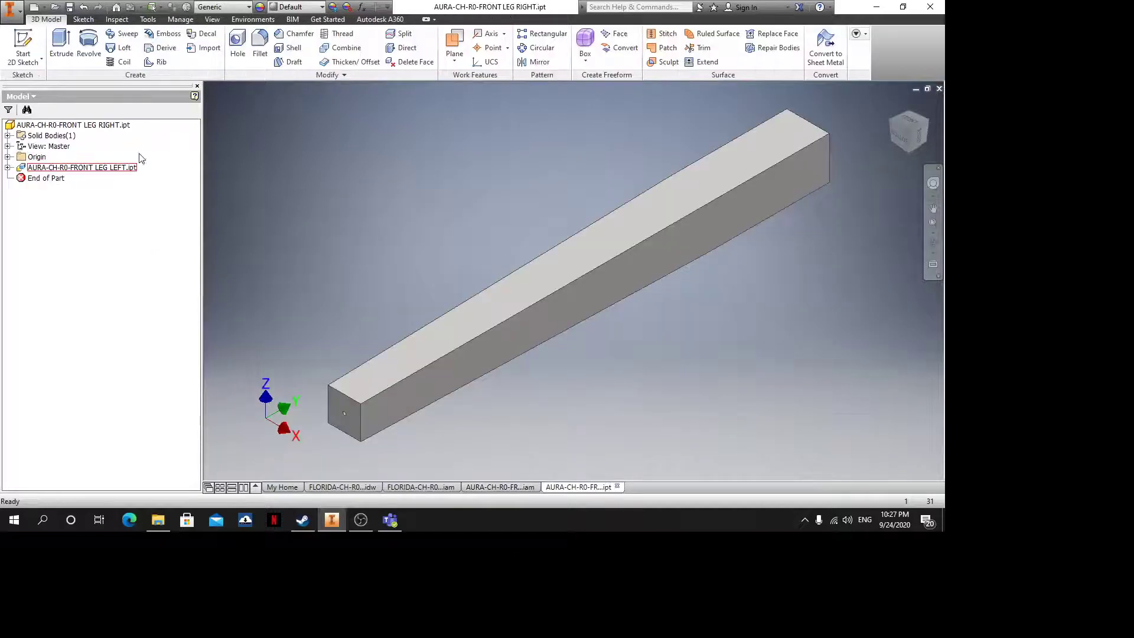
shift+middle_drag(592, 273, 719, 304)
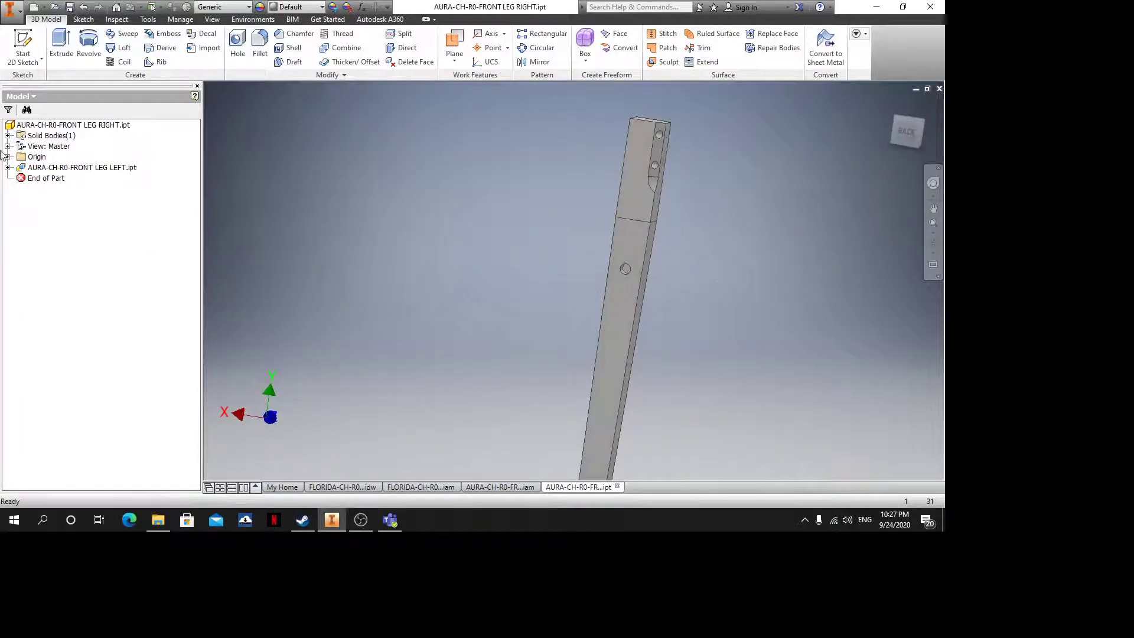
Edit the derived front leg left part to include Work Point1, Work Axis1, Work Axis2 and Work Axis3
right_click(44, 170)
click(79, 233)
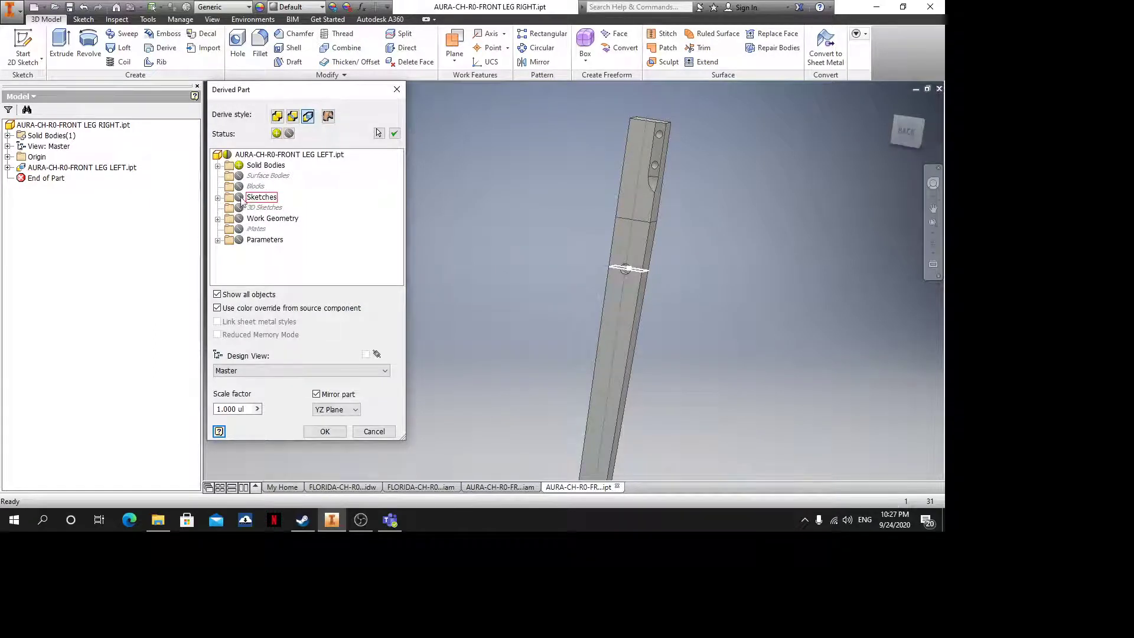
click(218, 219)
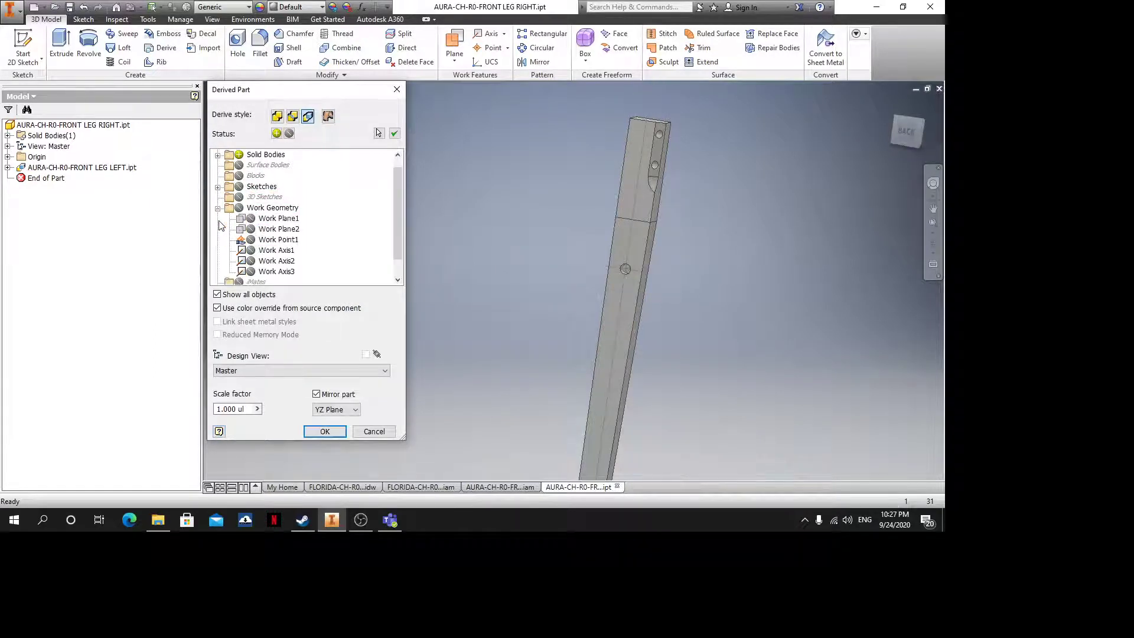
click(250, 250)
click(250, 260)
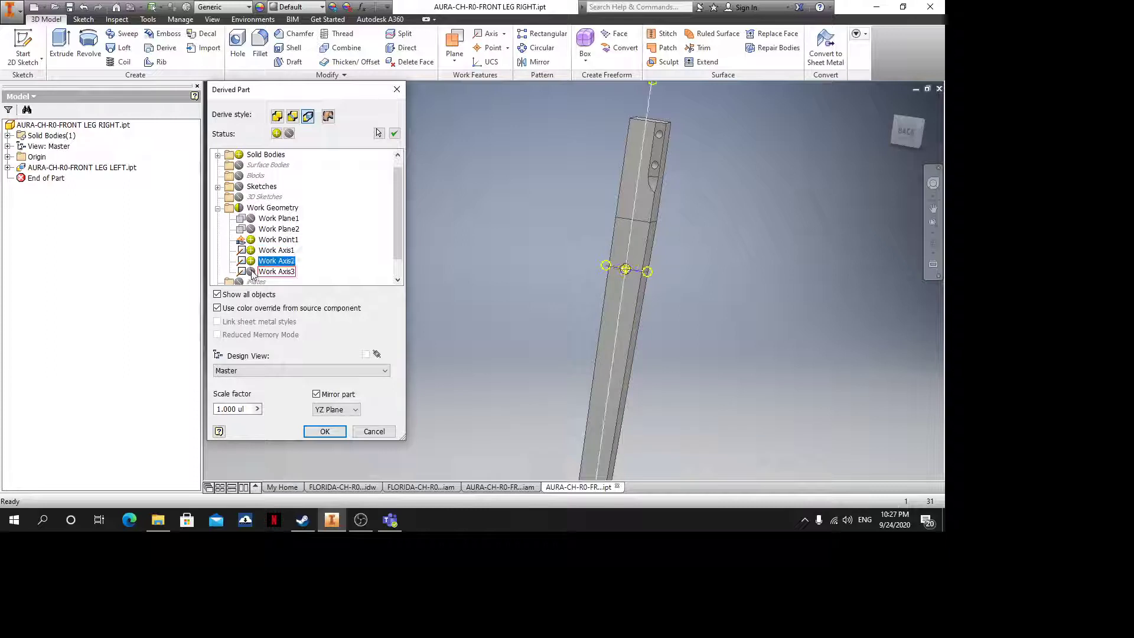
click(251, 271)
click(325, 431)
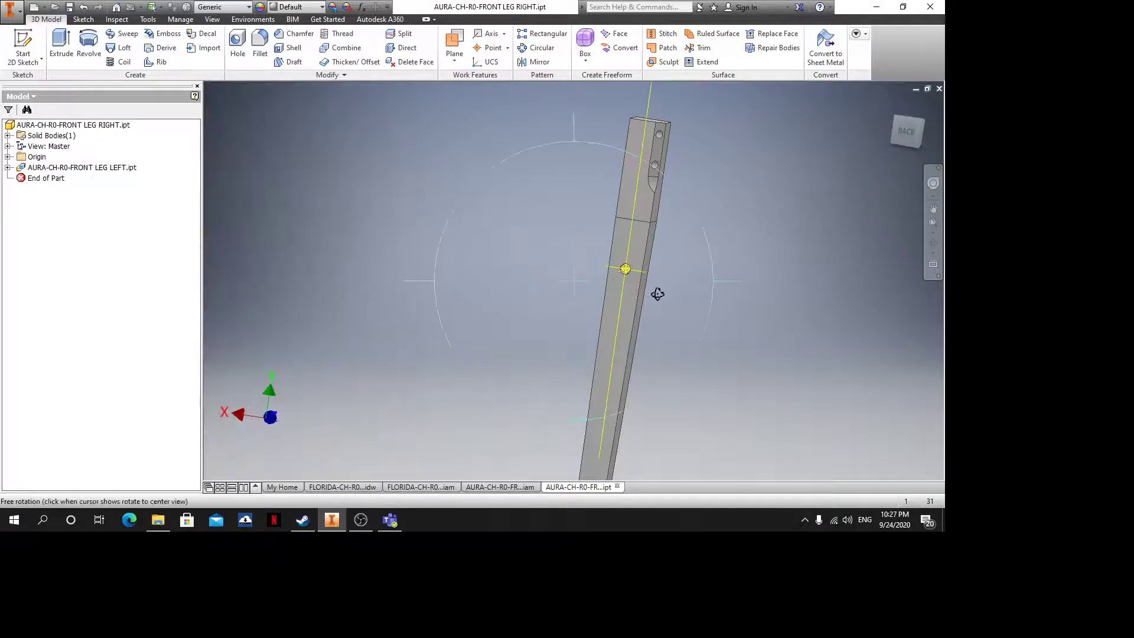
Save the right leg part with its dependents, then close it and the right leg assembly
drag(657, 293, 704, 345)
key(ctrl+s)
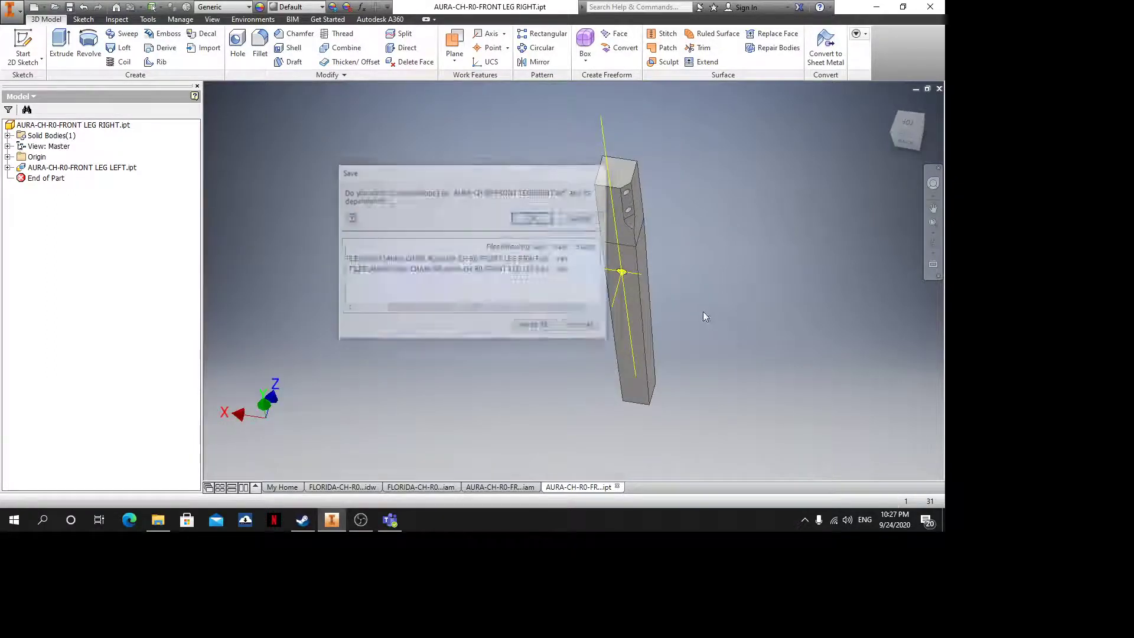
click(533, 326)
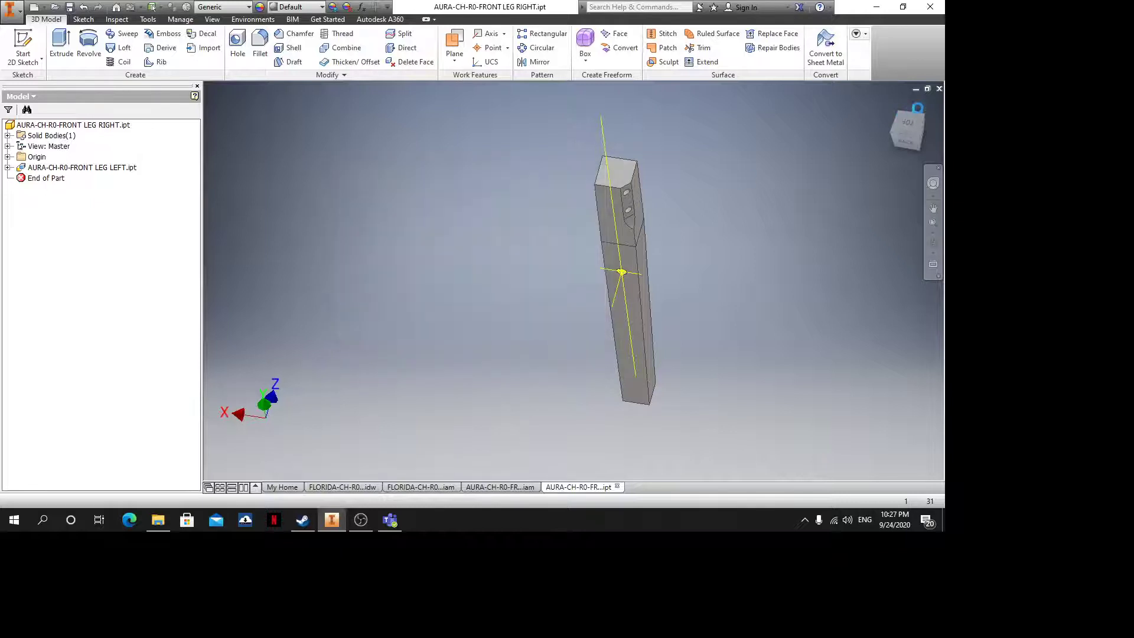
scroll(583, 377, up, 5)
scroll(610, 268, down, 4)
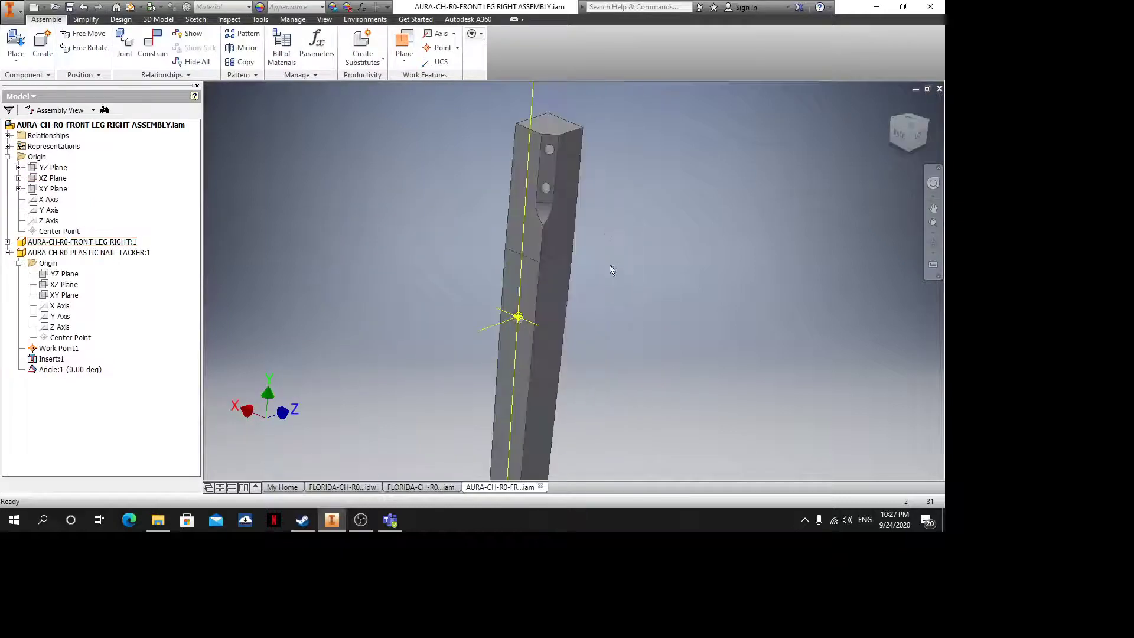
middle_drag(609, 268, 602, 235)
scroll(601, 235, up, 2)
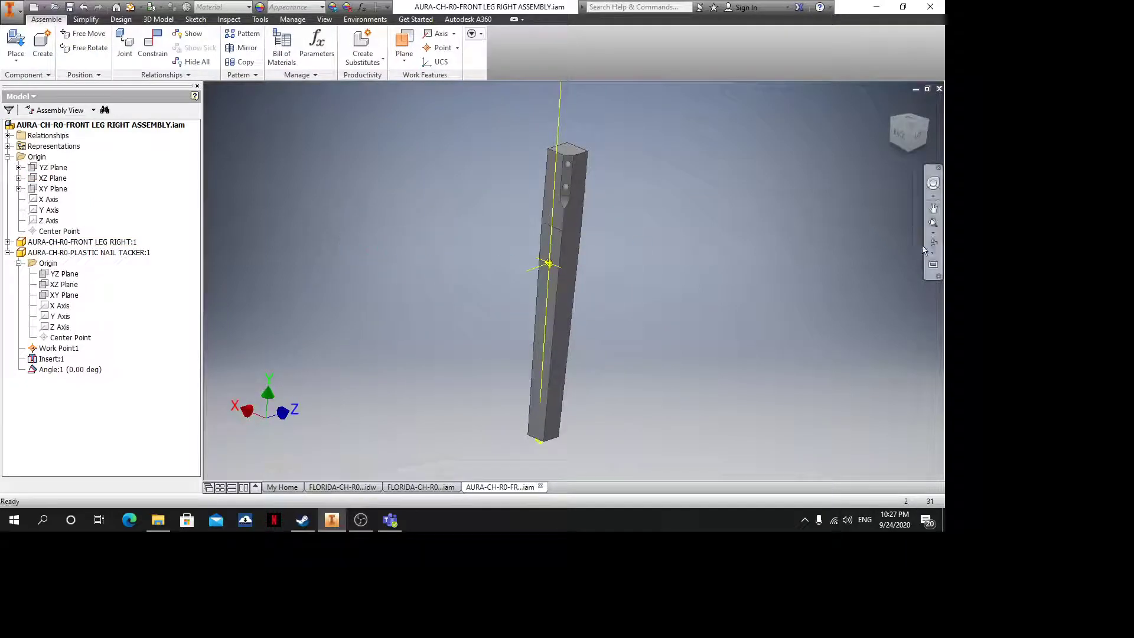
click(939, 89)
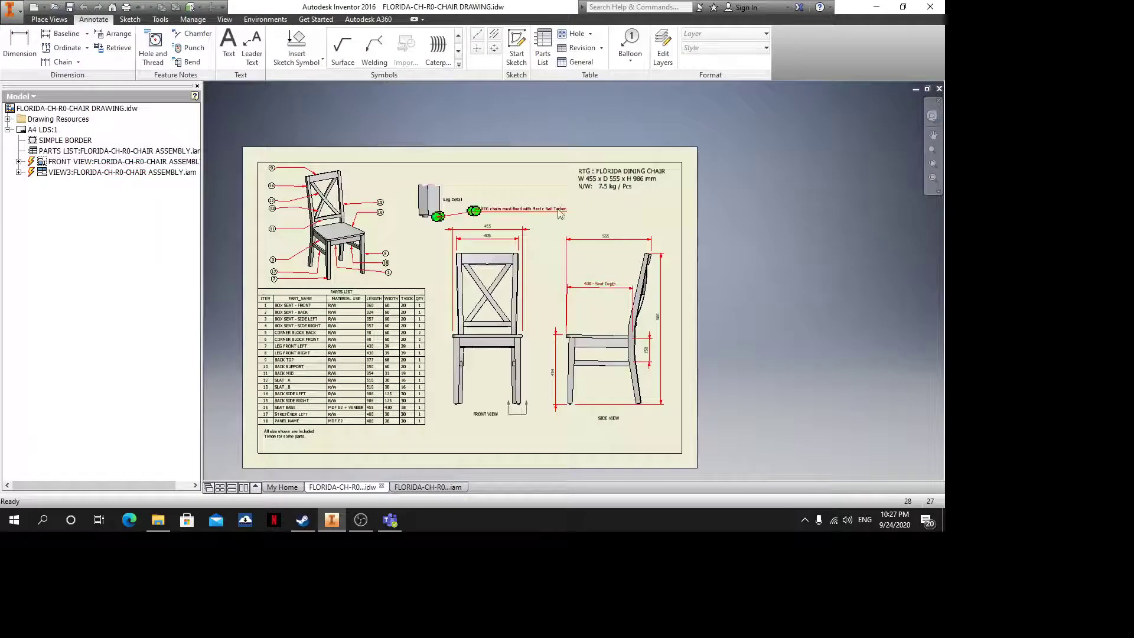
Create a metric Standard (mm).iam assembly and place one AURA-CH-R0-BOX SEAT-ASSEMBLY.iam in it
click(34, 7)
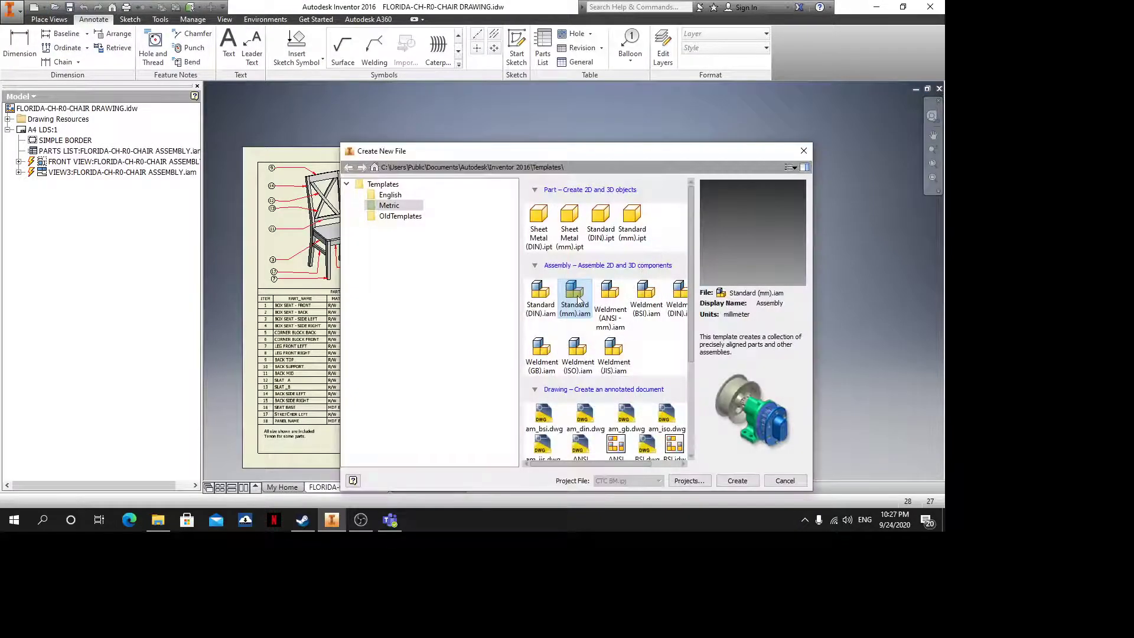
click(737, 479)
click(13, 47)
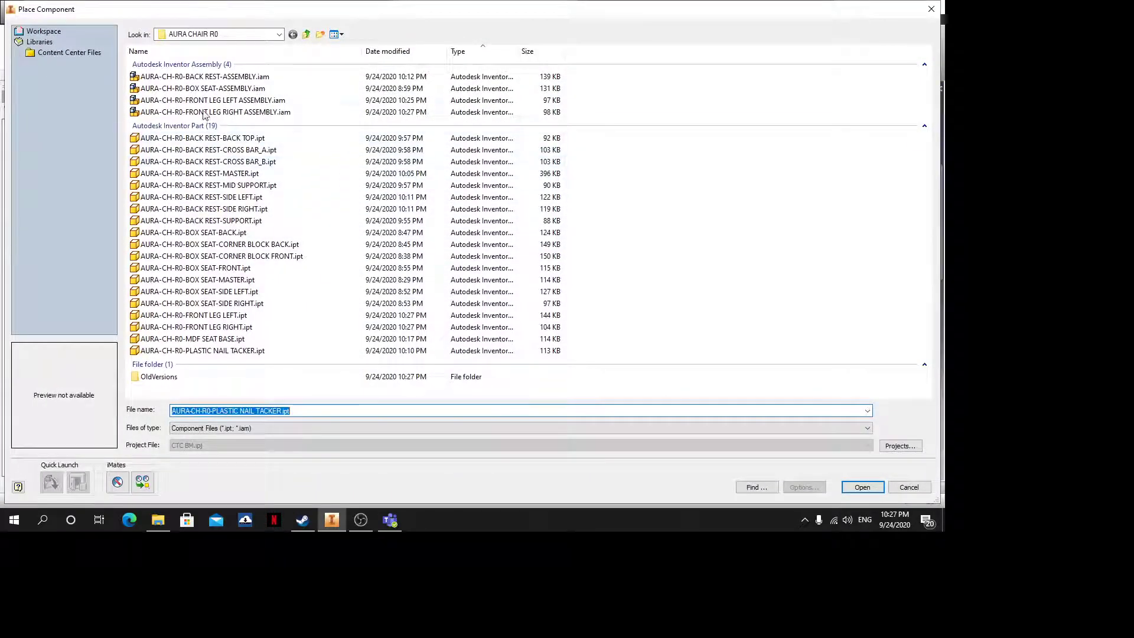
click(225, 89)
click(862, 487)
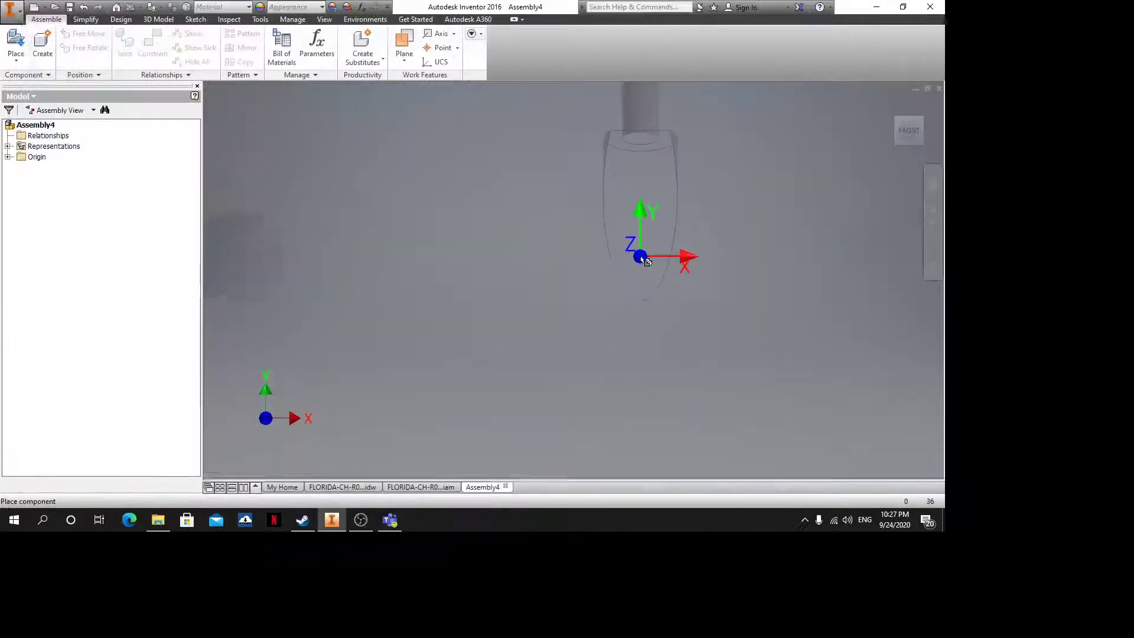
key(Escape)
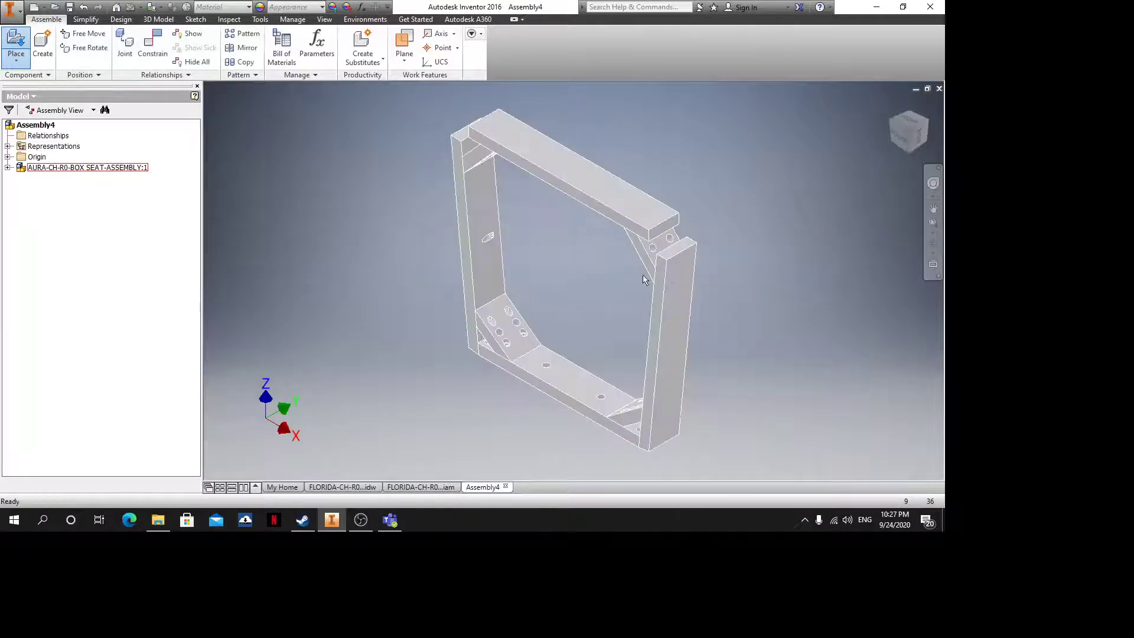
Add a Flush constraint with 0 mm offset between the box seat's YZ plane and the assembly's YZ plane
mouse_move(643, 272)
shift+middle_down()
mouse_move(702, 309)
mouse_move(718, 346)
mouse_move(659, 283)
shift+middle_up()
key(F6)
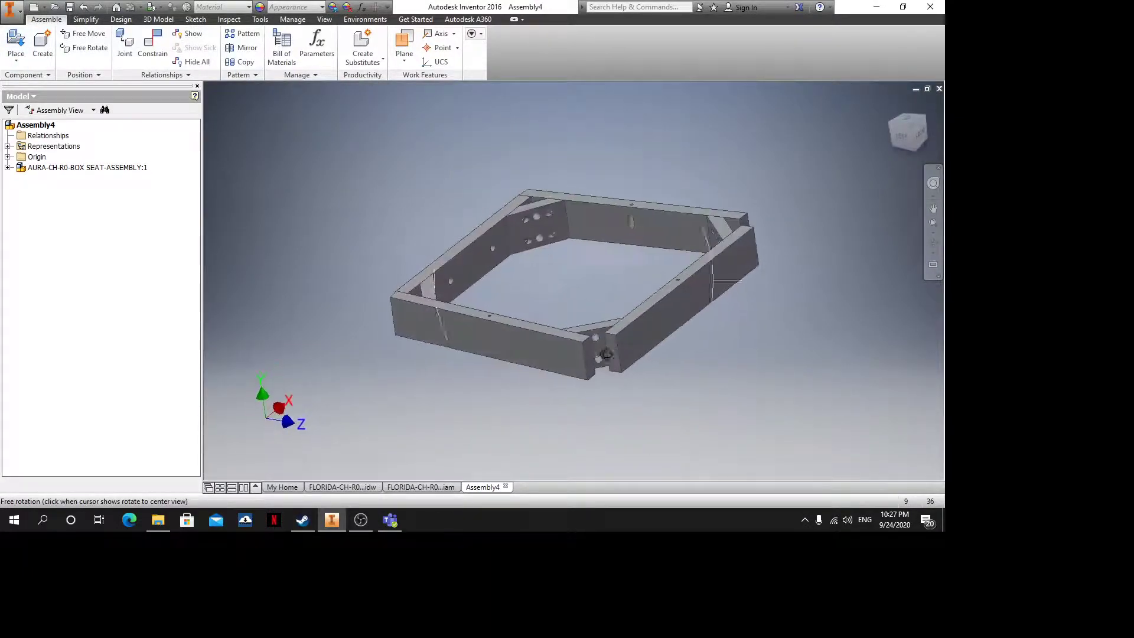
click(152, 44)
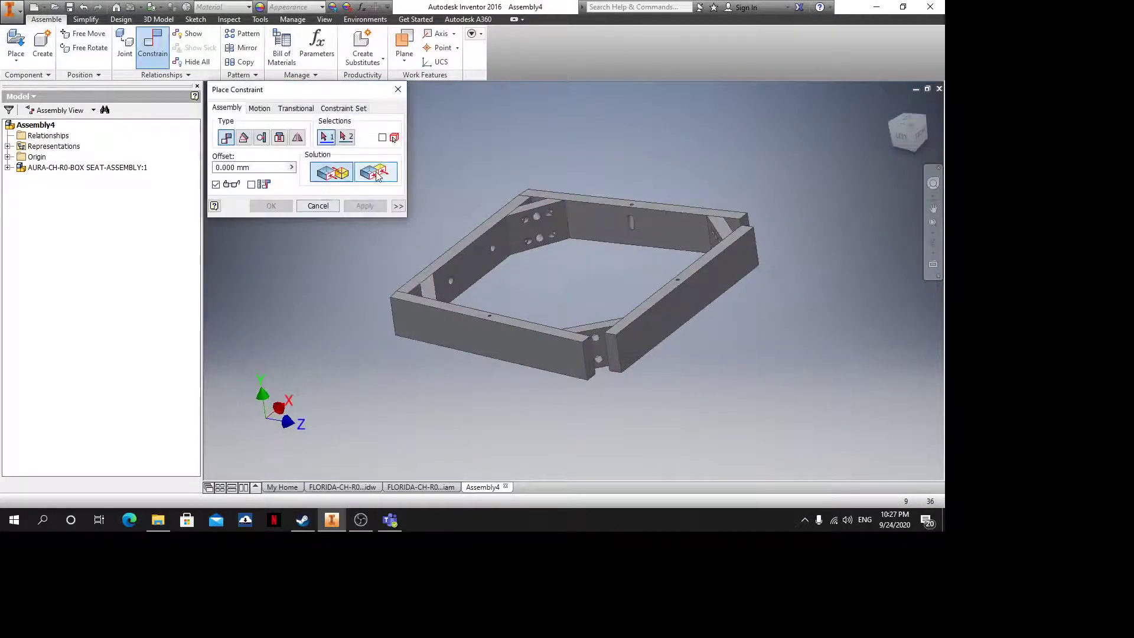
click(8, 167)
click(7, 156)
click(19, 273)
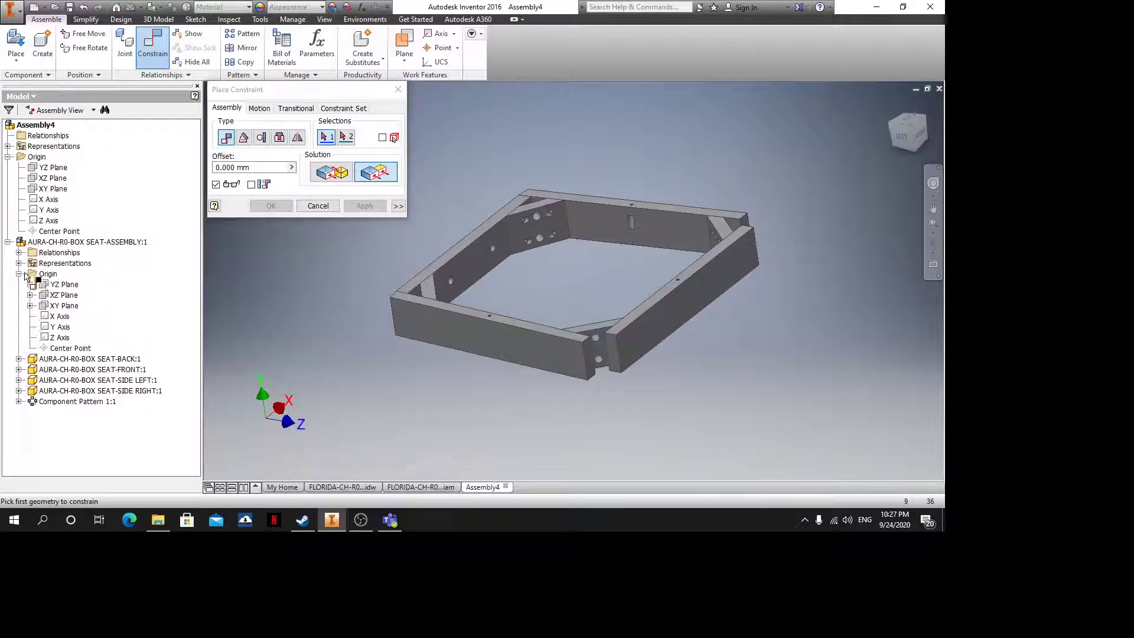
click(59, 285)
click(46, 169)
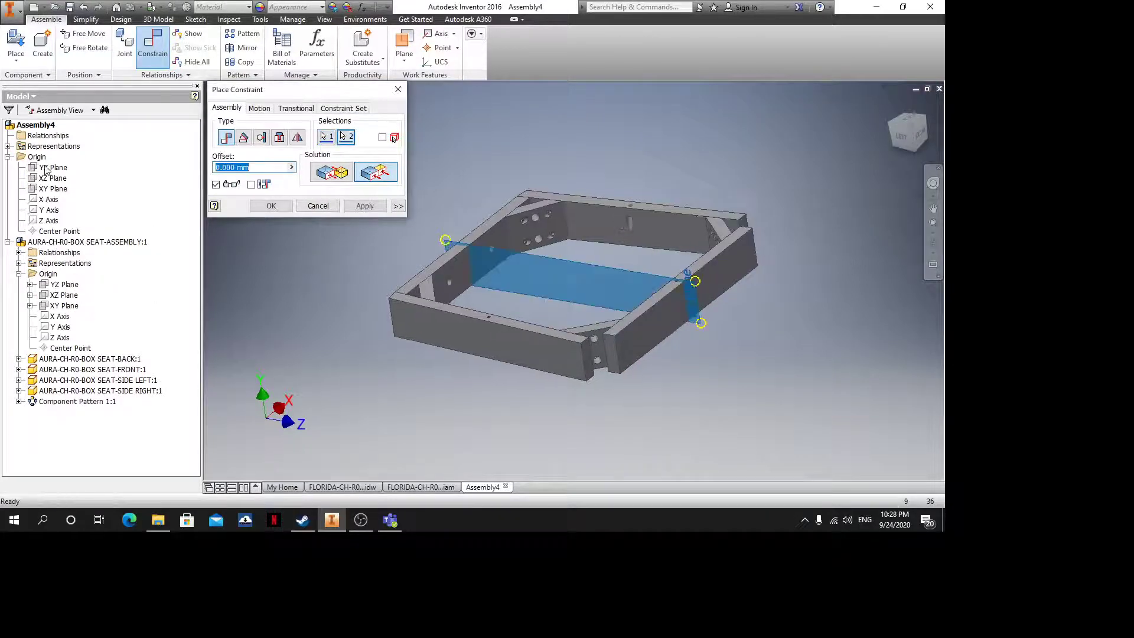
right_click(92, 167)
click(95, 133)
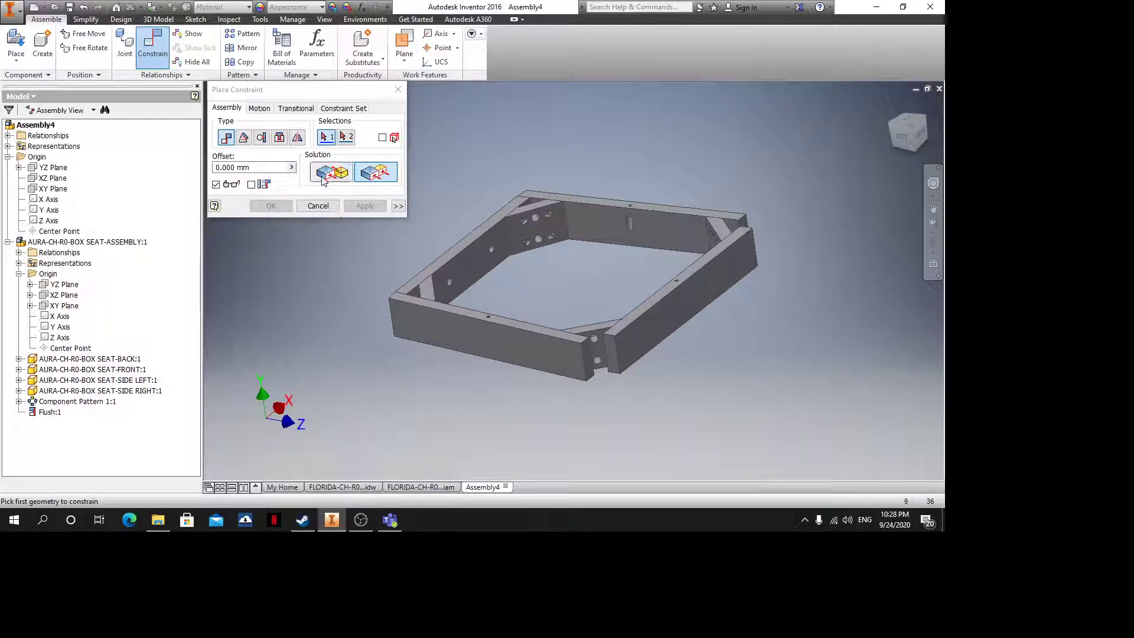
Mate the box seat's front rail face to the assembly's XY plane at 0 mm offset, and move the seat upward
scroll(708, 247, up, 3)
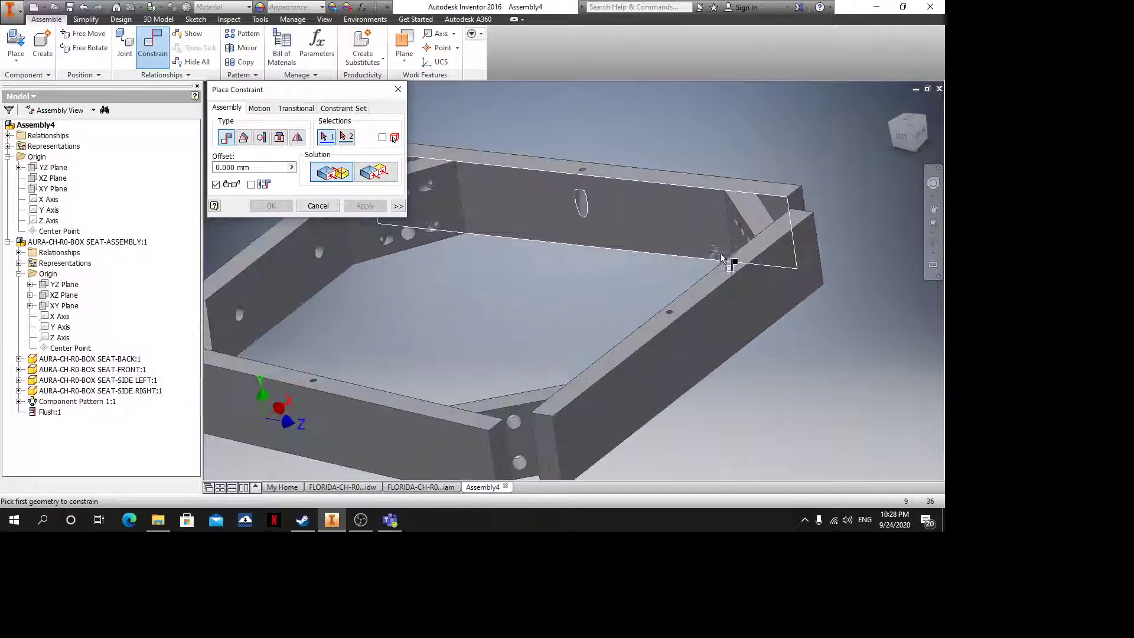
click(731, 286)
scroll(569, 311, down, 5)
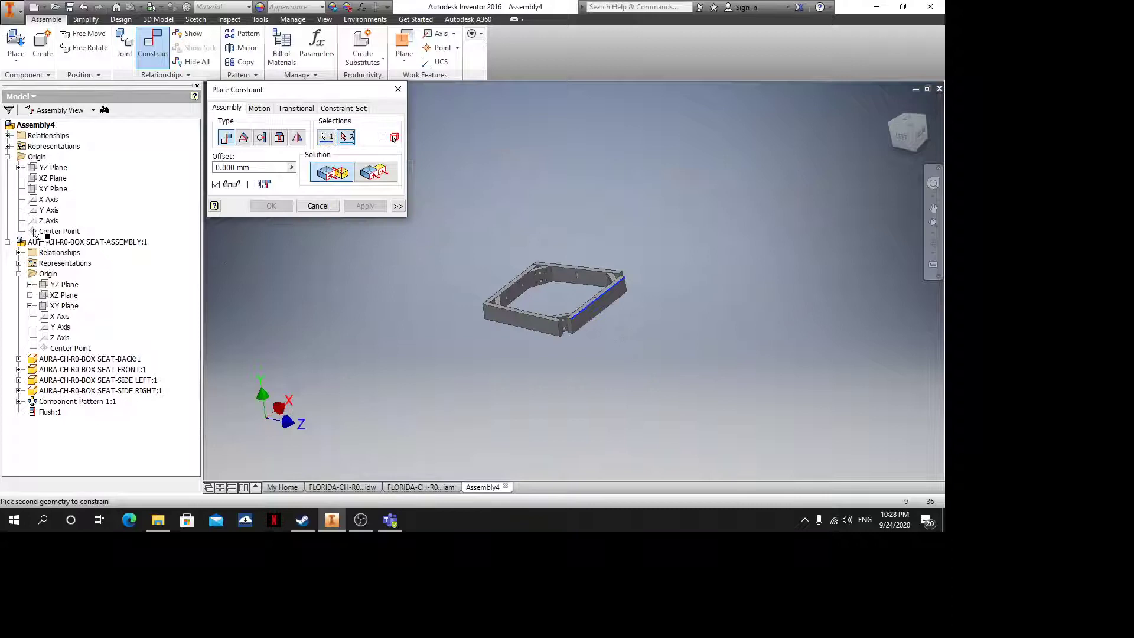
click(48, 189)
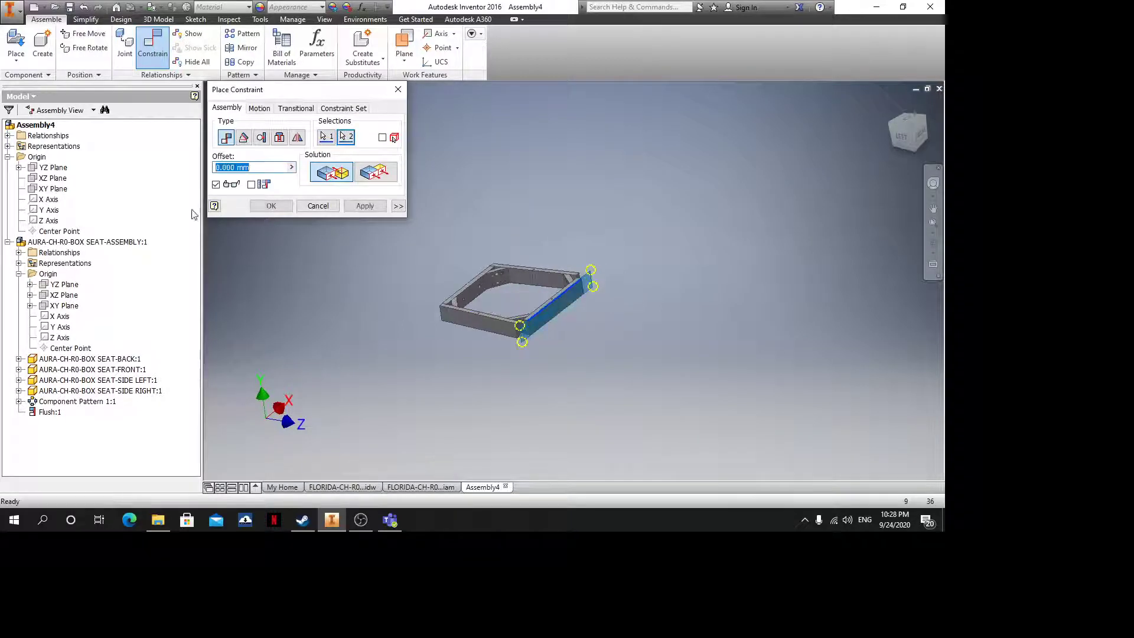
click(353, 203)
click(398, 89)
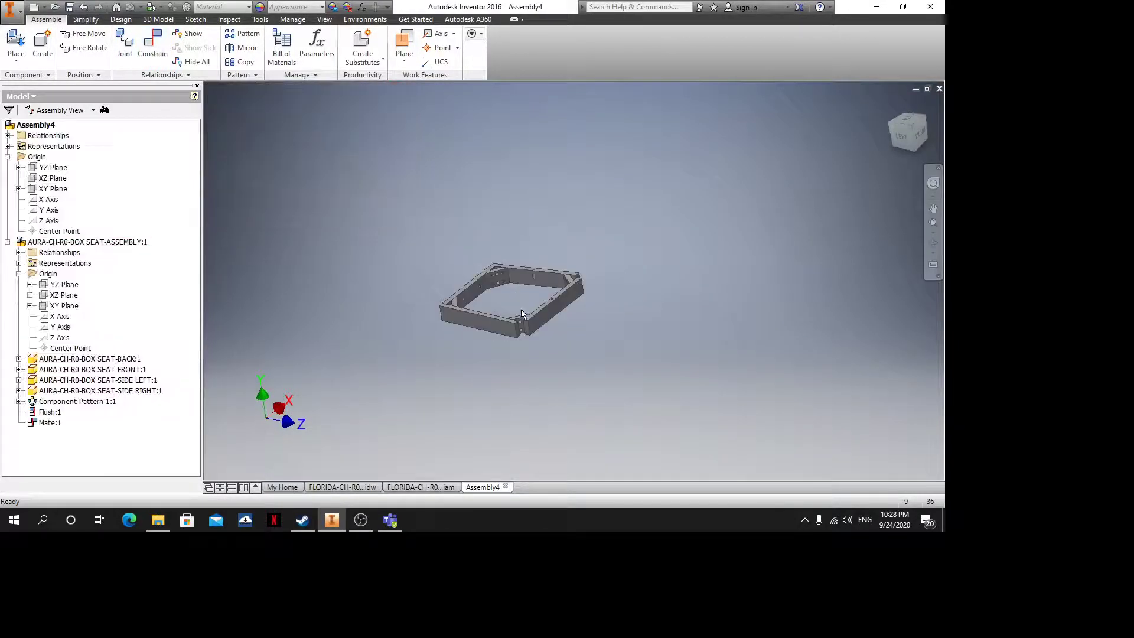
drag(522, 315, 455, 192)
click(347, 255)
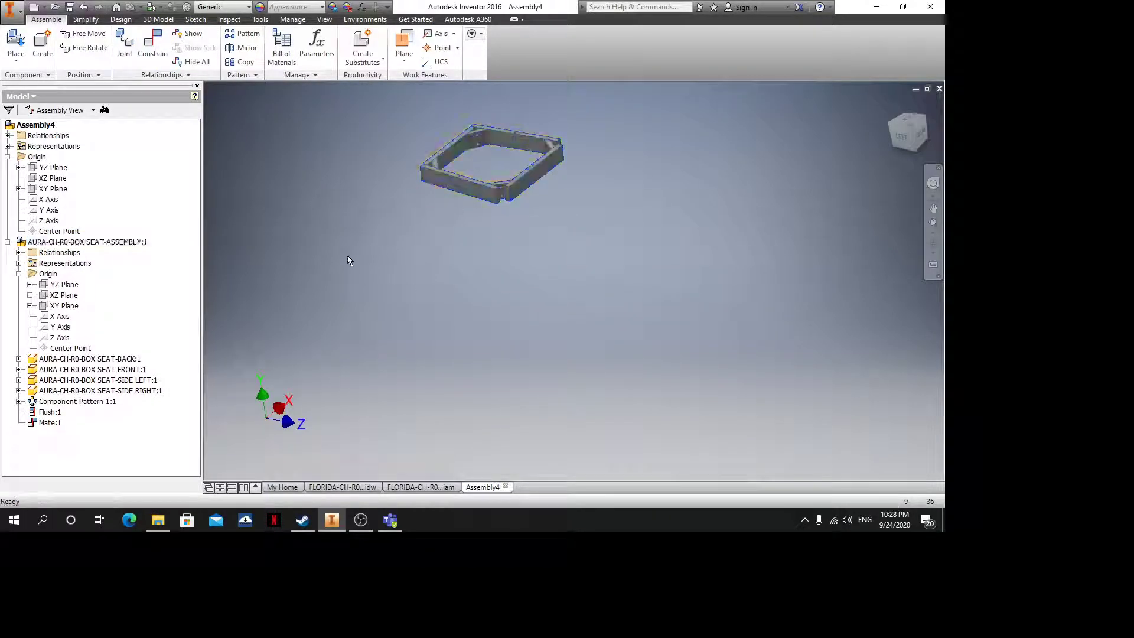
Place one AURA-CH-R0-BACK REST-ASSEMBLY.iam beside the box seat
click(17, 41)
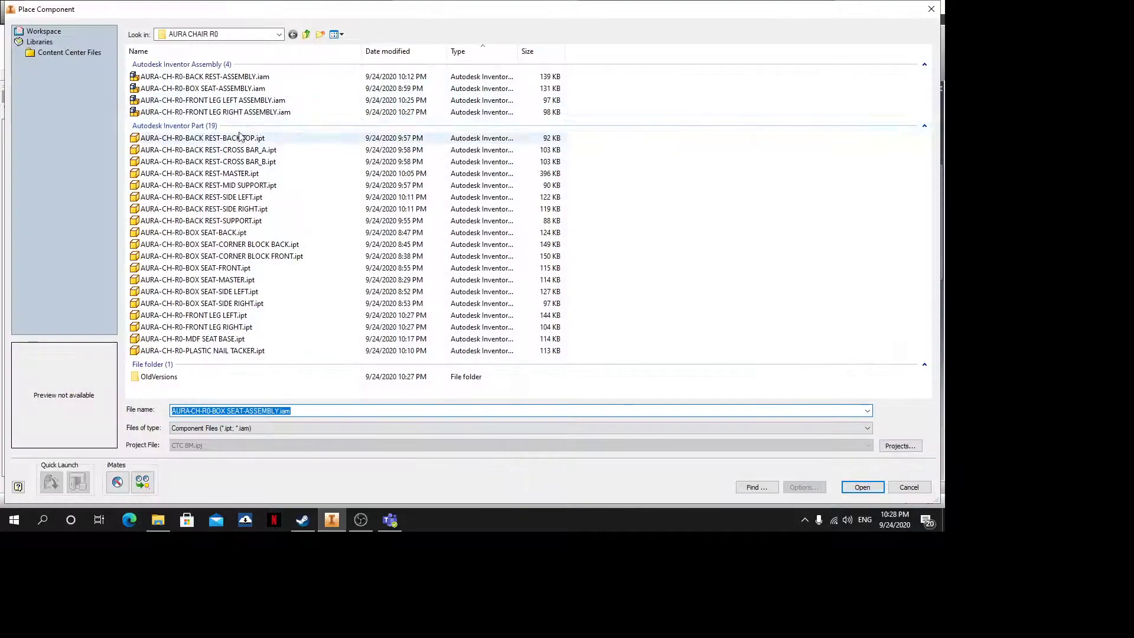
click(862, 487)
scroll(464, 331, down, 3)
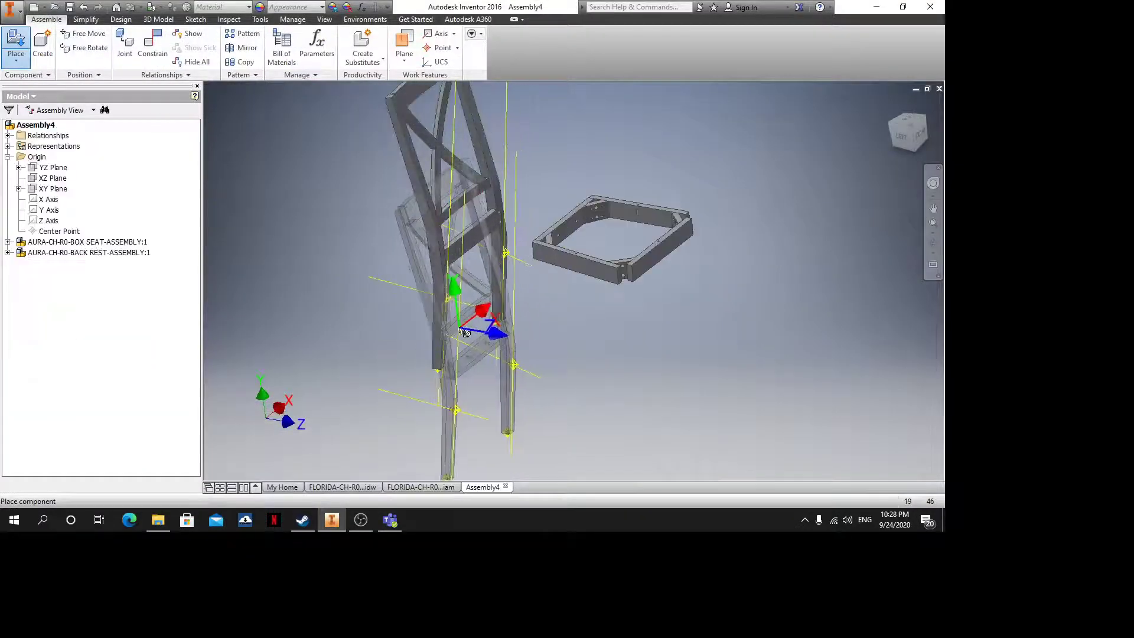
click(464, 332)
key(Escape)
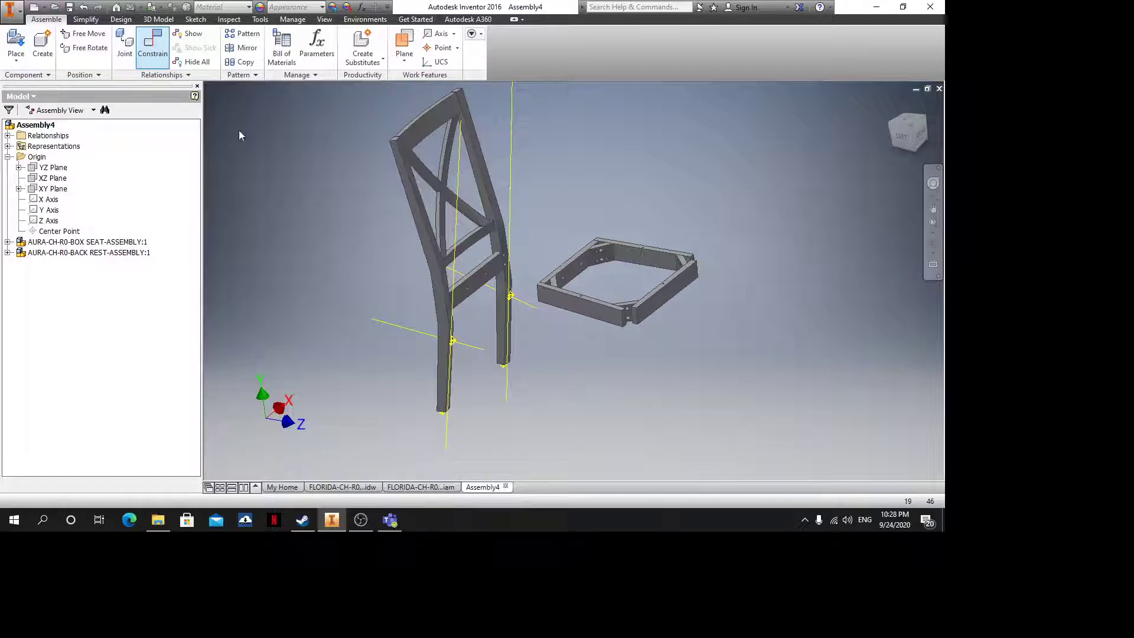
Add a Flush constraint with 0 mm offset between the back rest's YZ plane and the main assembly's YZ plane
click(8, 156)
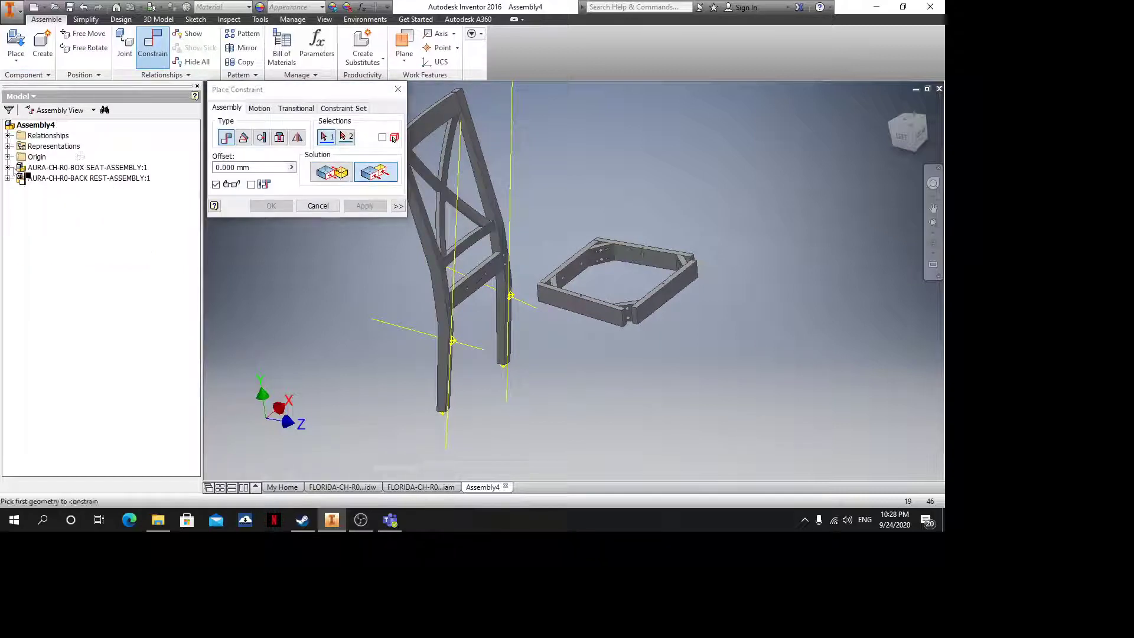
click(8, 178)
click(18, 210)
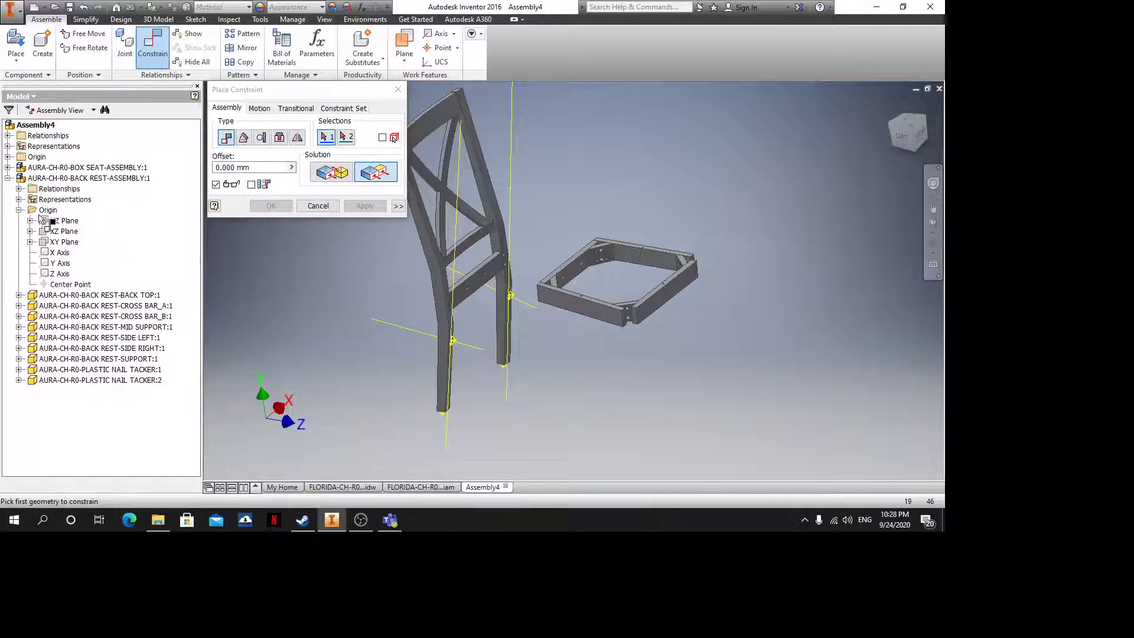
click(62, 221)
click(9, 157)
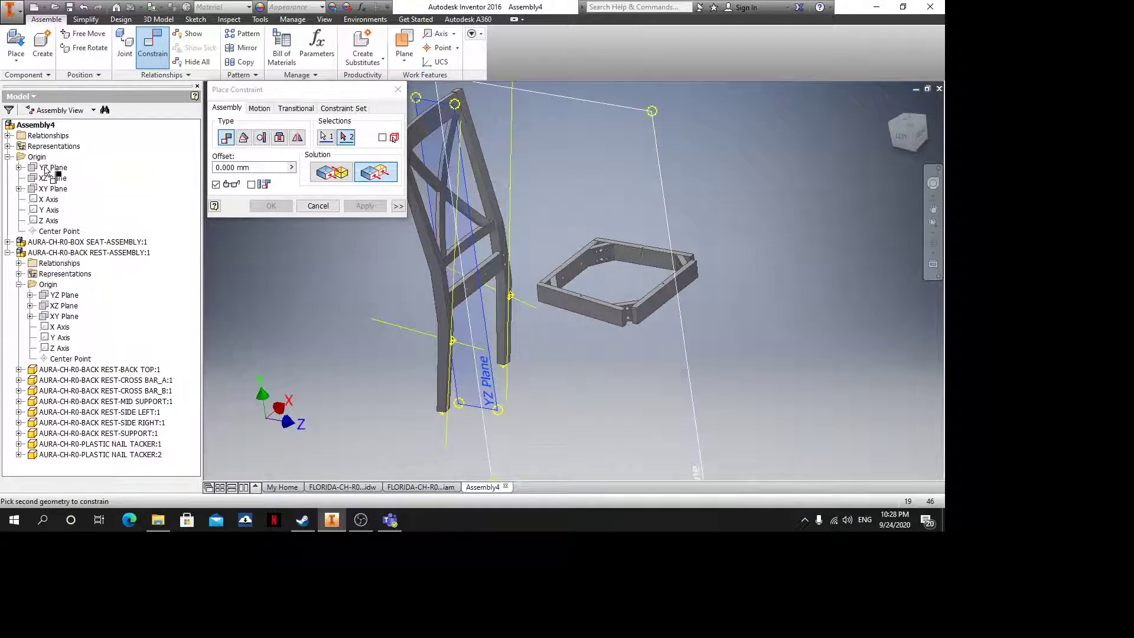
click(59, 167)
right_click(89, 167)
click(111, 140)
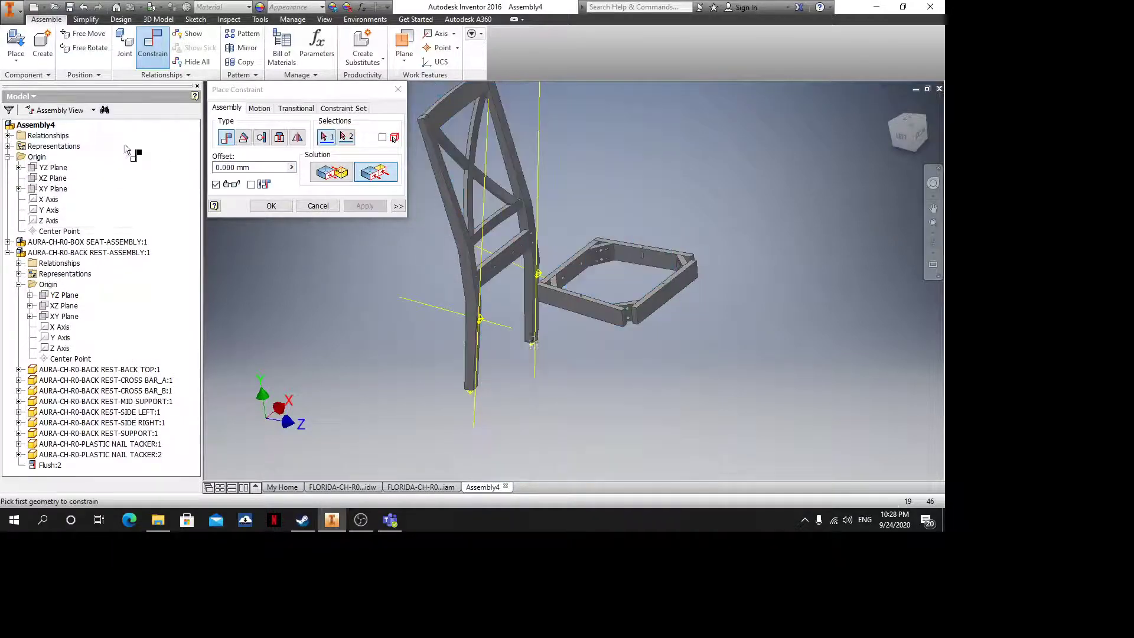
scroll(518, 349, down, 5)
key(Escape)
shift+middle_drag(561, 364, 483, 339)
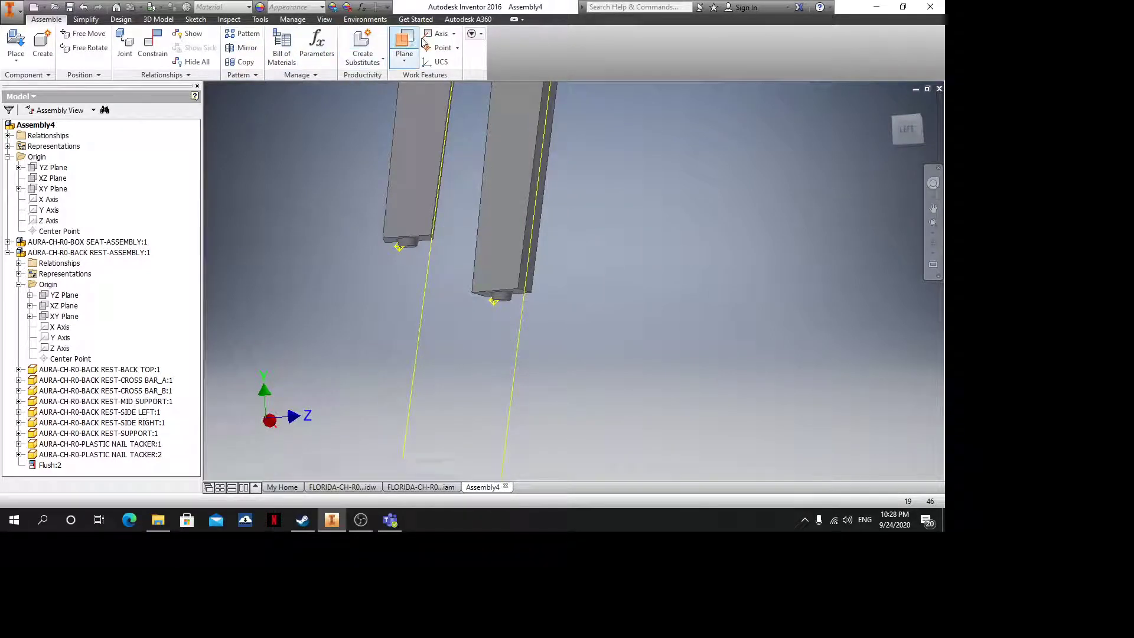
click(438, 33)
scroll(402, 235, down, 3)
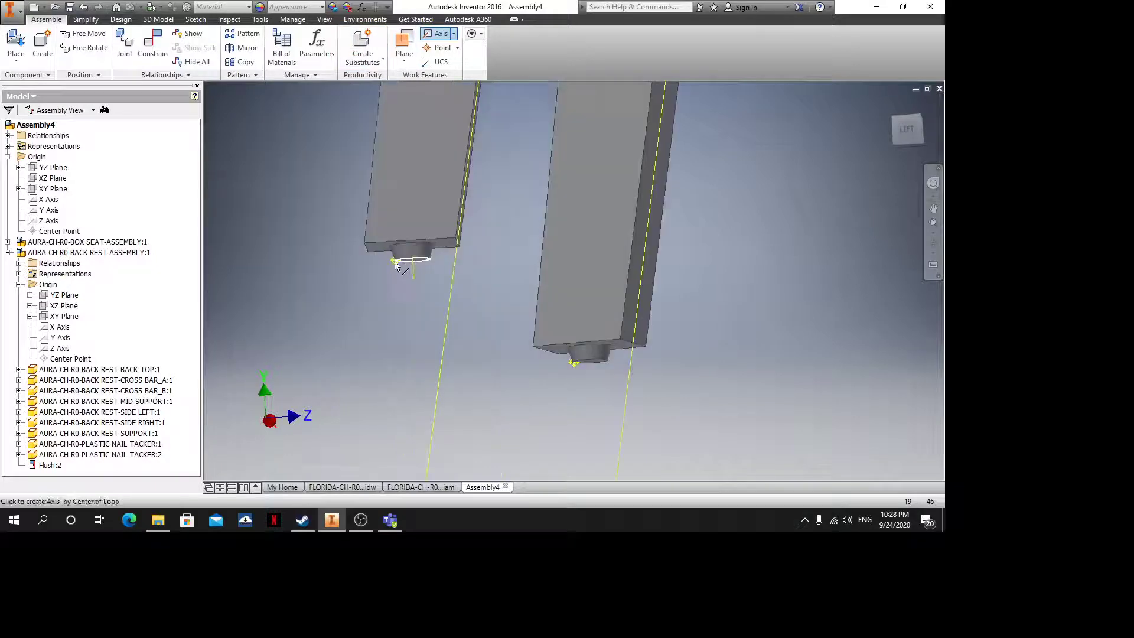
click(392, 264)
scroll(424, 274, up, 5)
Open the back rest assembly in its own window and bring the plastic nail tackers under its legs into view
right_click(417, 204)
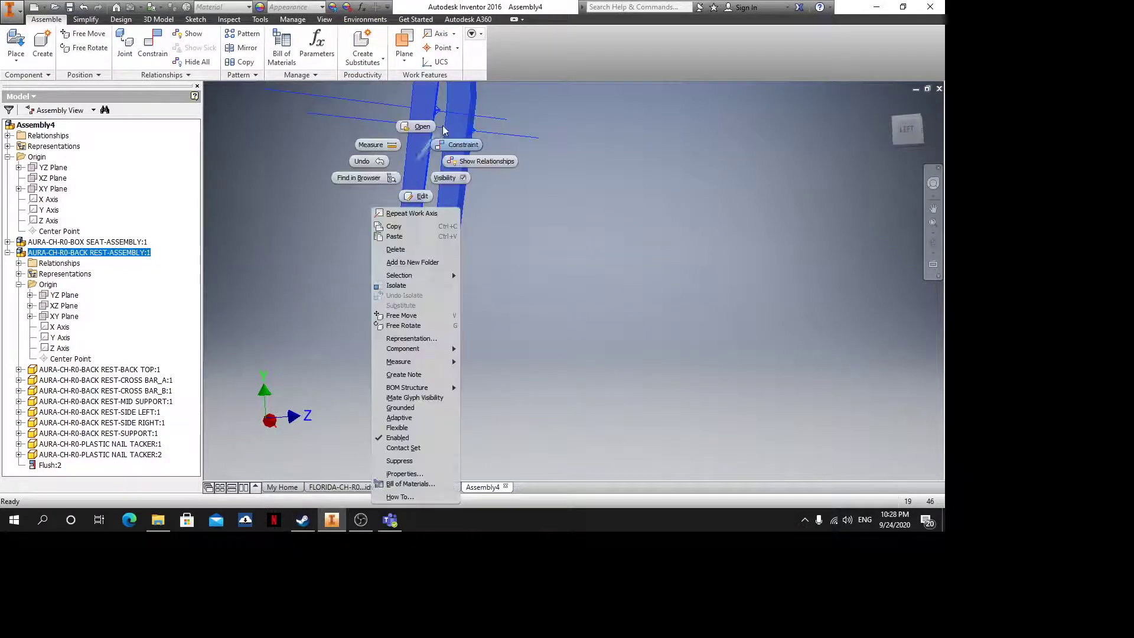
click(423, 130)
scroll(511, 273, up, 3)
scroll(512, 276, down, 3)
key(F4)
shift+middle_drag(487, 321, 506, 193)
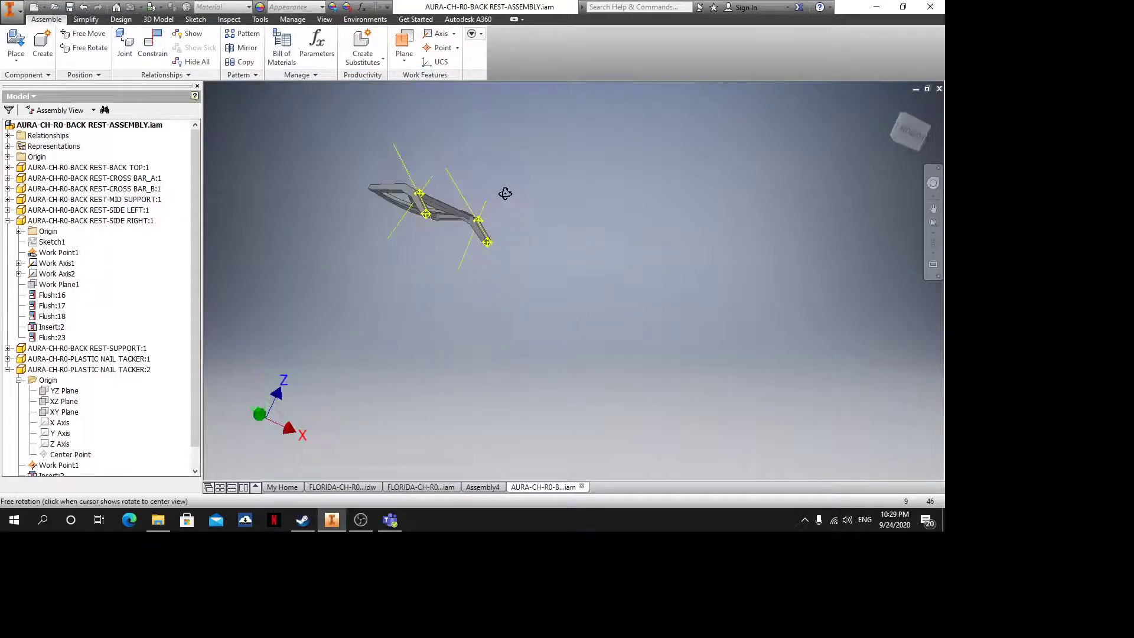
scroll(500, 215, down, 5)
scroll(494, 217, up, 2)
middle_drag(472, 229, 498, 259)
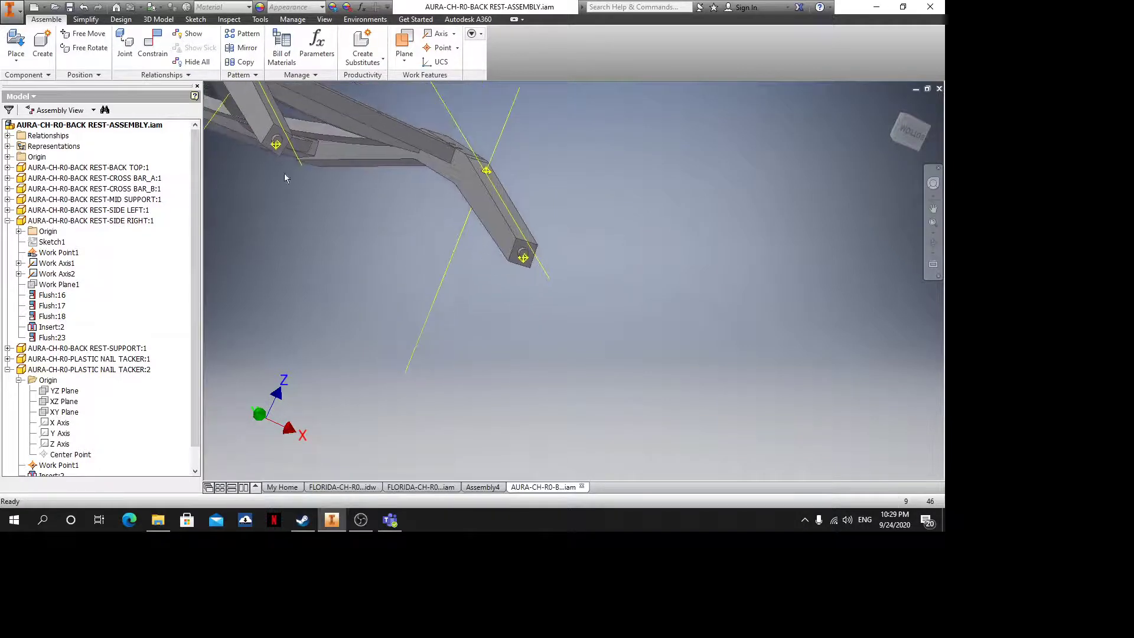
scroll(277, 137, down, 3)
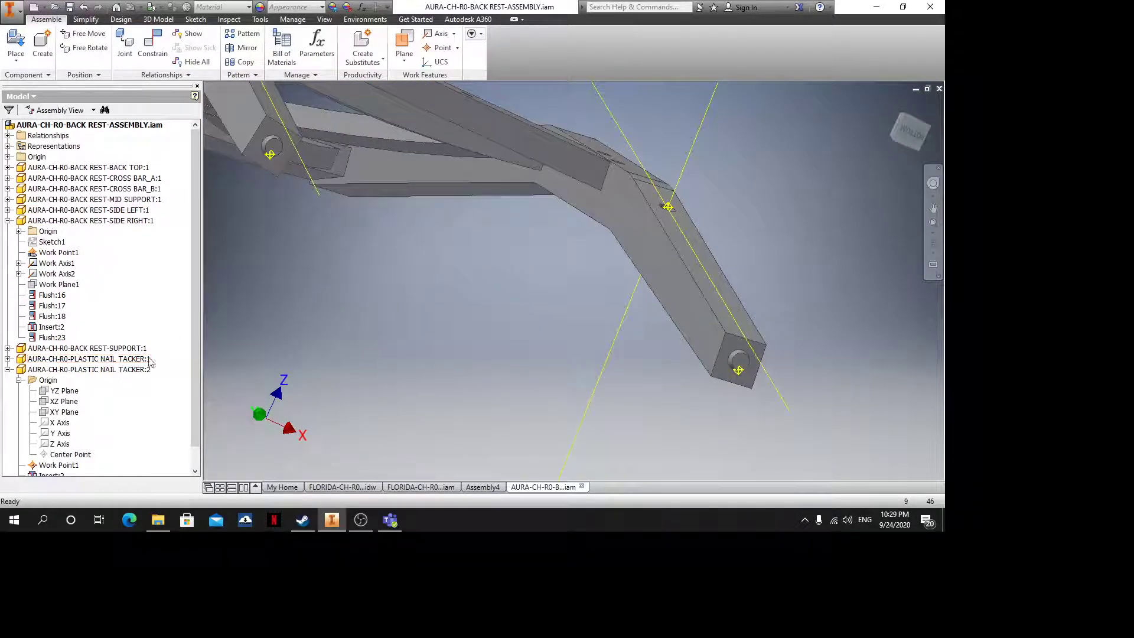
scroll(33, 399, down, 1)
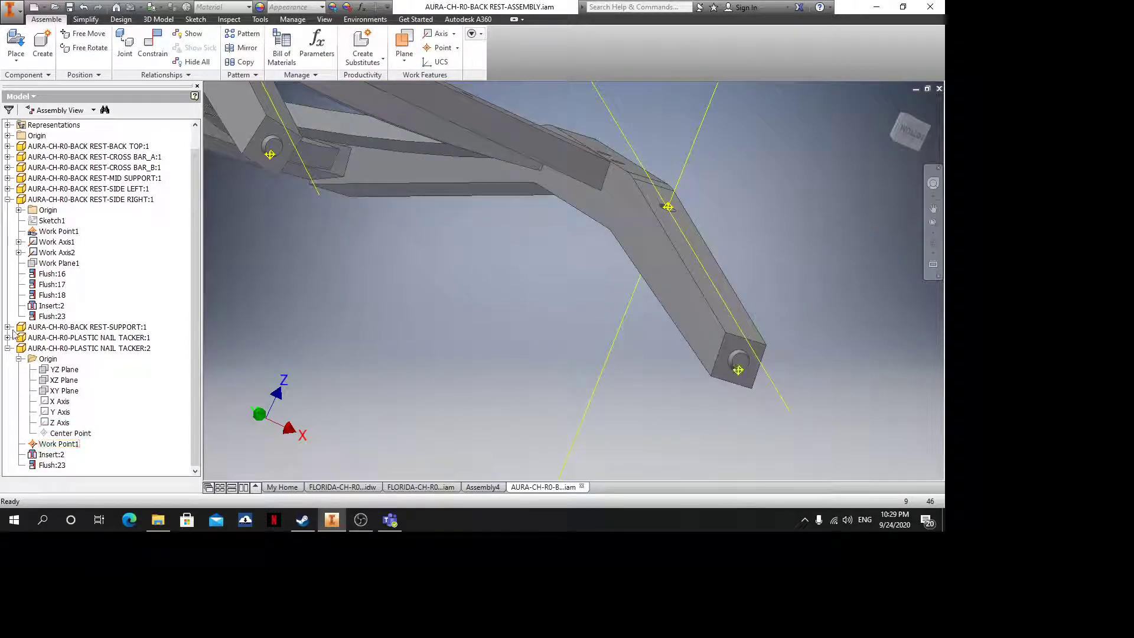
Change the Flush constraint of AURA-CH-R0-PLASTIC NAIL TACKER:1 to the Mate solution, keeping the 0 mm offset
click(8, 200)
click(8, 253)
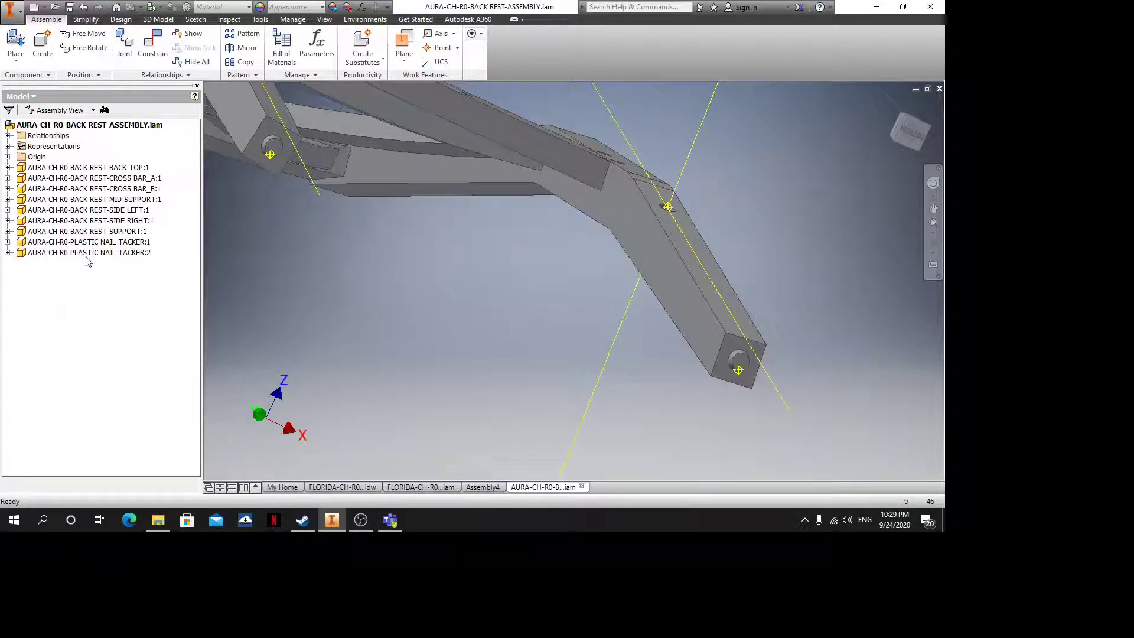
click(8, 242)
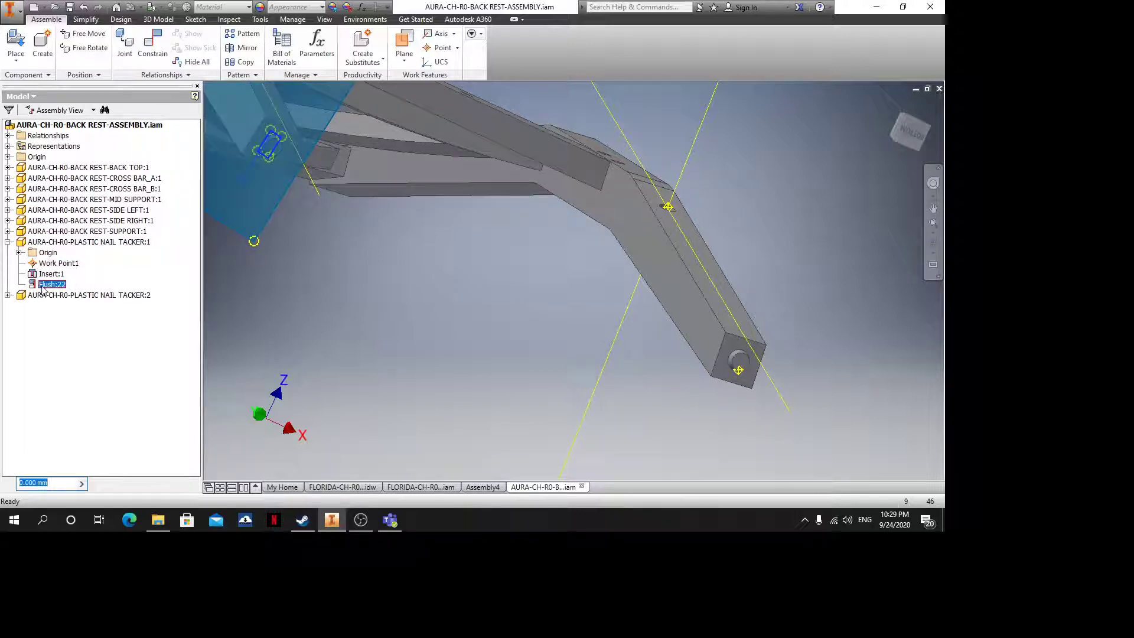
right_click(42, 287)
click(74, 331)
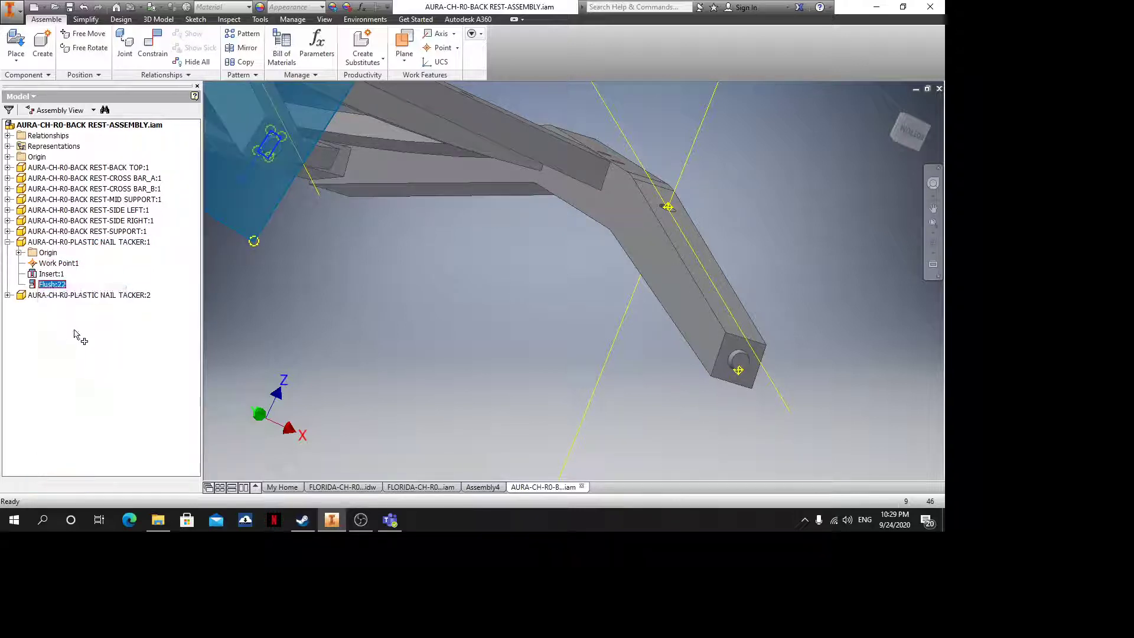
scroll(355, 260, up, 3)
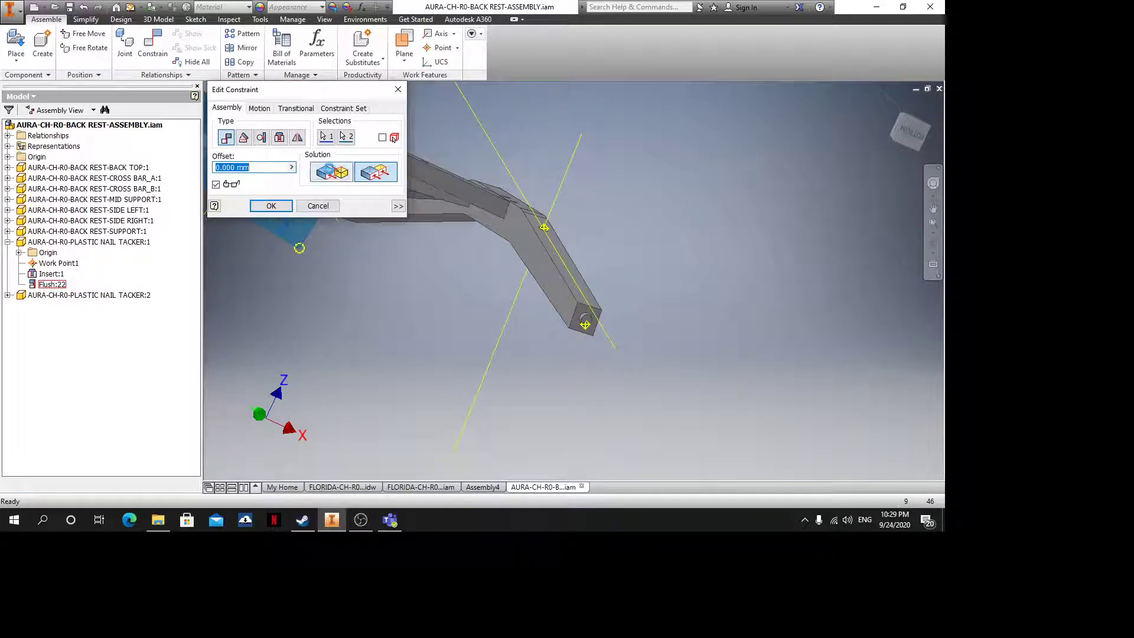
click(331, 172)
scroll(647, 256, down, 5)
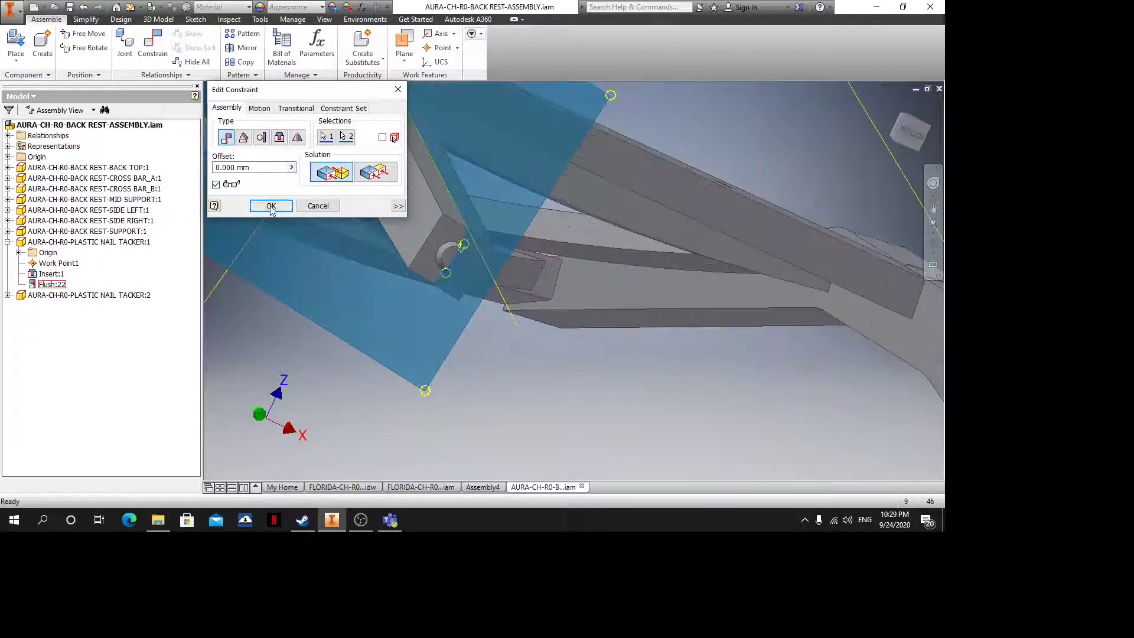
click(271, 206)
scroll(565, 337, up, 3)
scroll(695, 349, down, 3)
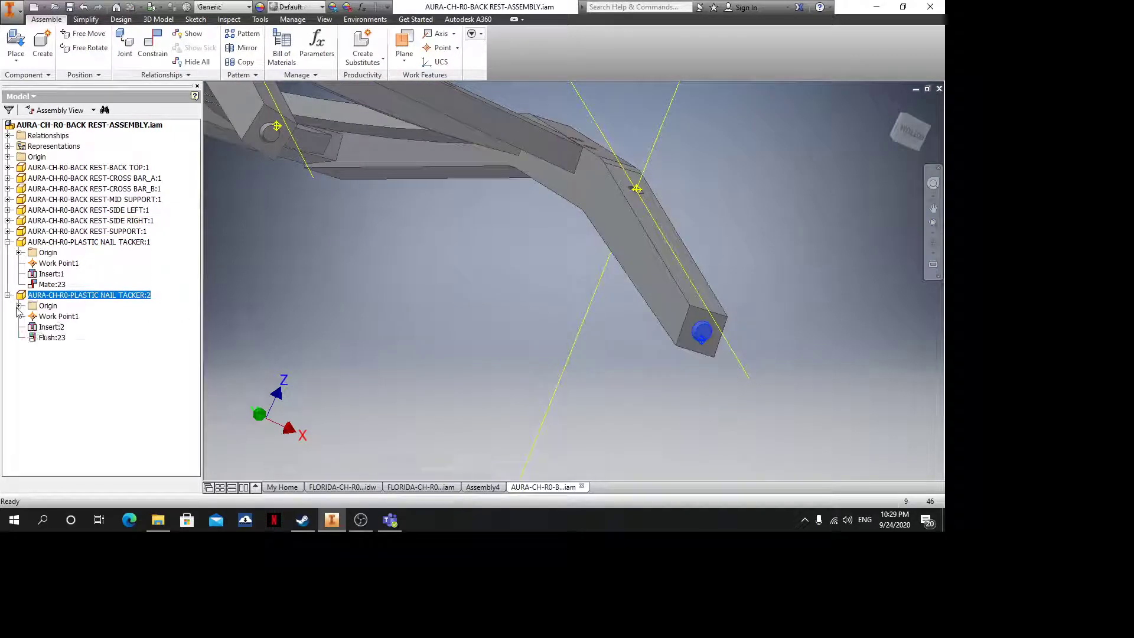
Switch AURA-CH-R0-PLASTIC NAIL TACKER:2 from its Flush constraint to a Mate solution at 0 mm offset
right_click(35, 339)
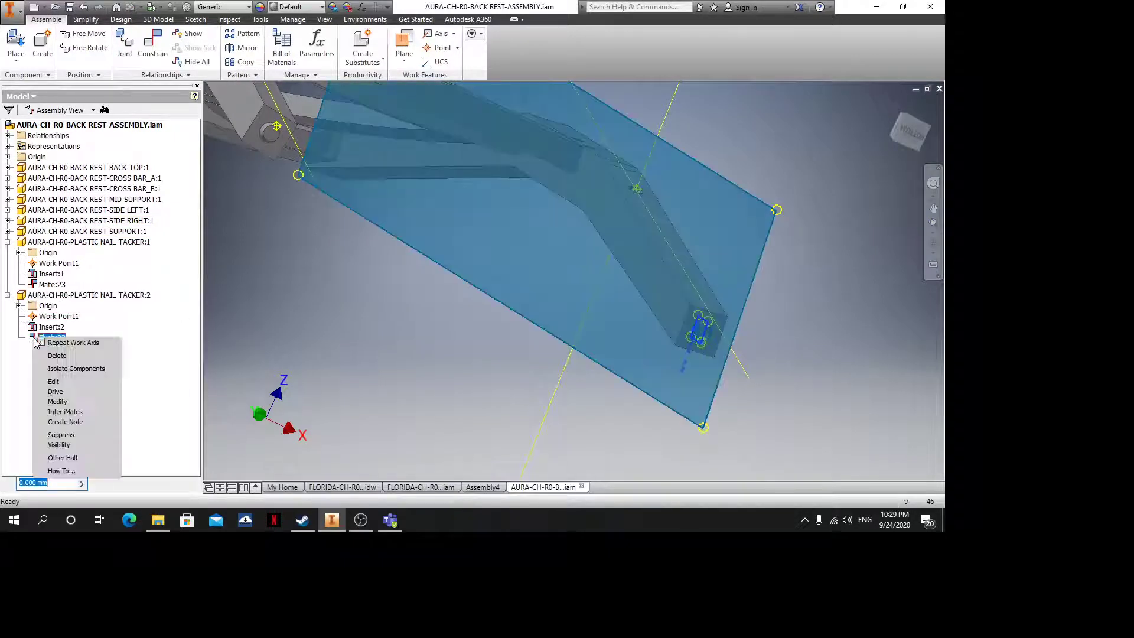
click(54, 381)
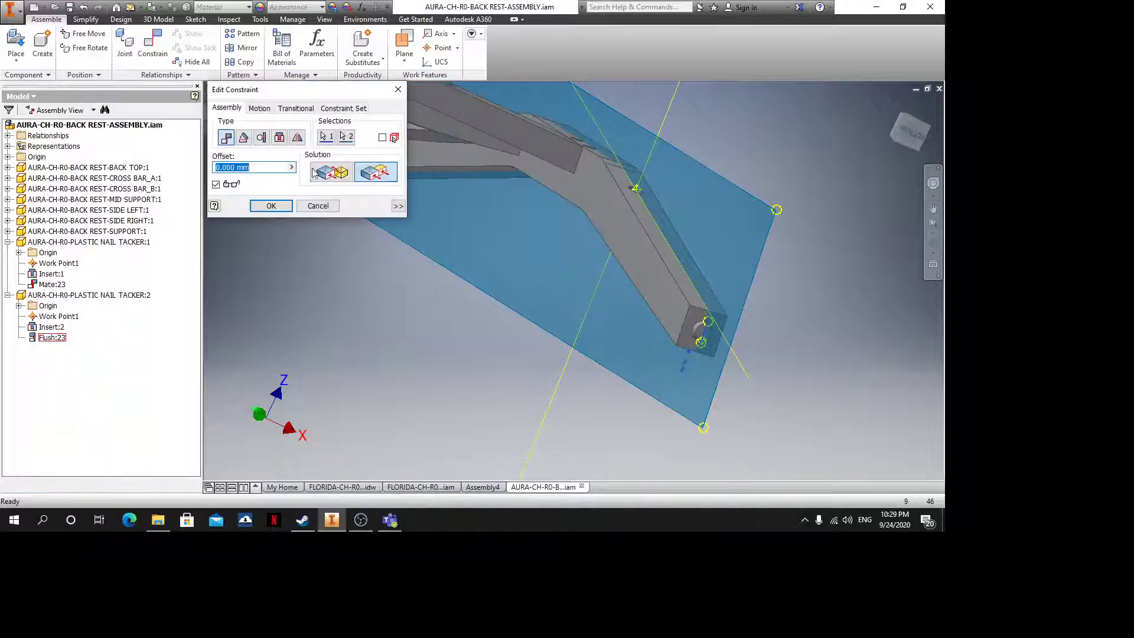
click(278, 207)
scroll(573, 301, up, 3)
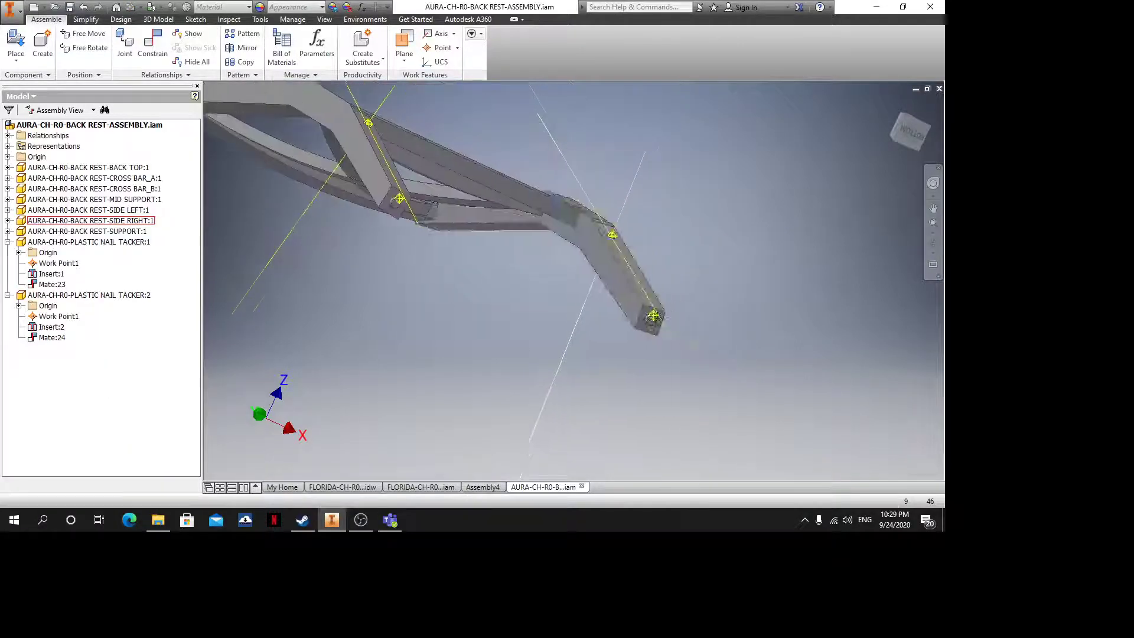
Create a work axis through the work points of both plastic nail tackers, and close the back rest assembly
click(438, 34)
scroll(380, 234, down, 5)
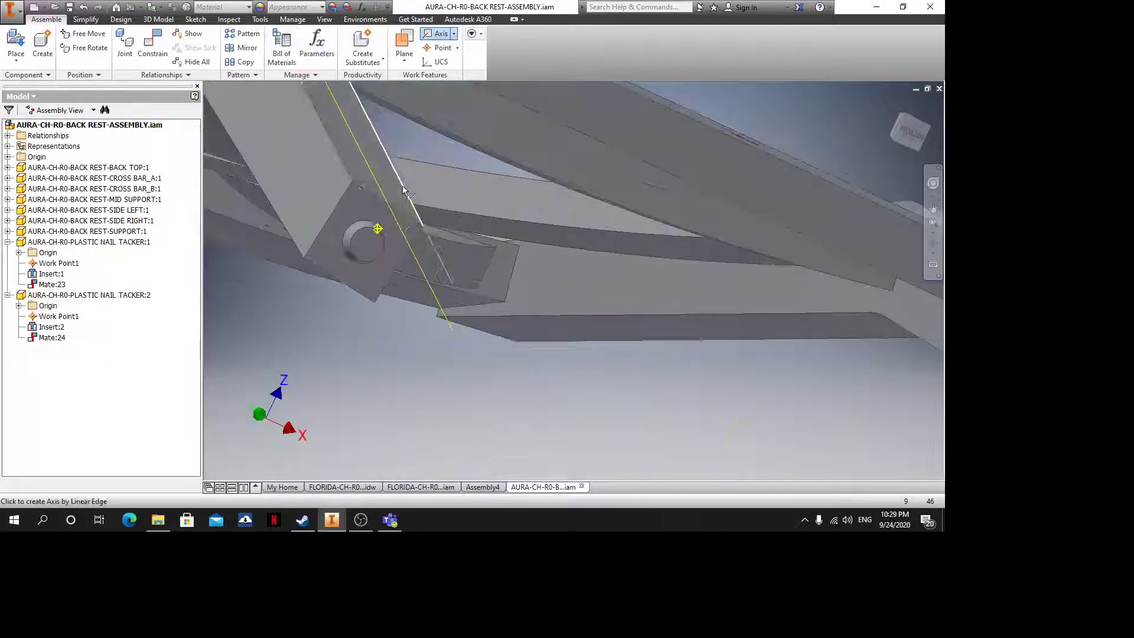
click(378, 231)
scroll(378, 233, up, 3)
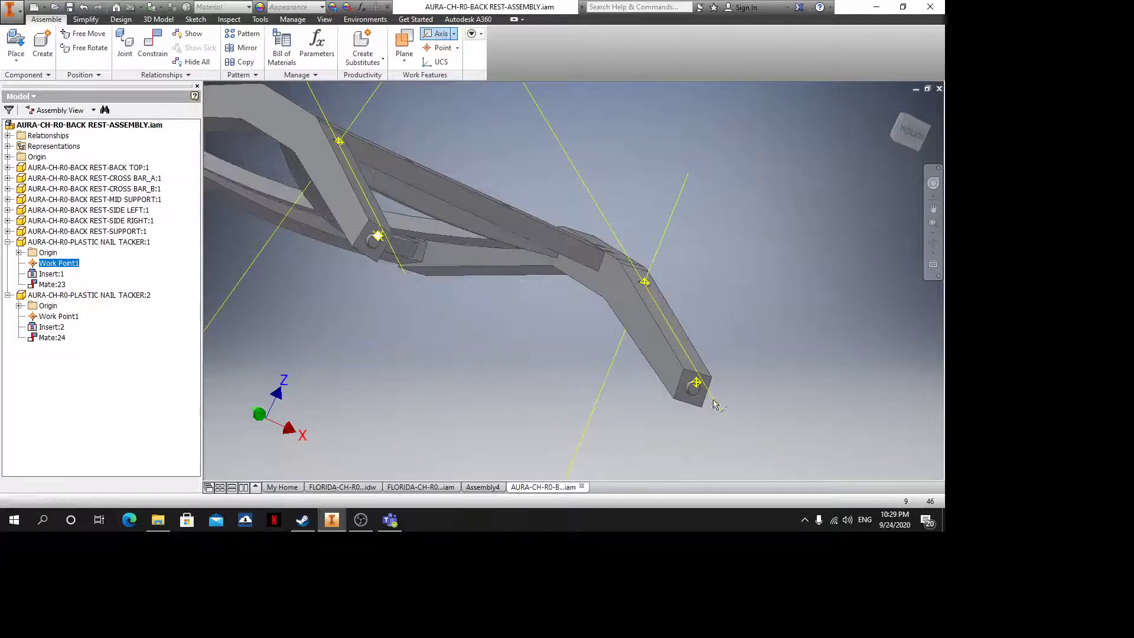
scroll(714, 397, down, 4)
click(686, 378)
scroll(687, 378, up, 5)
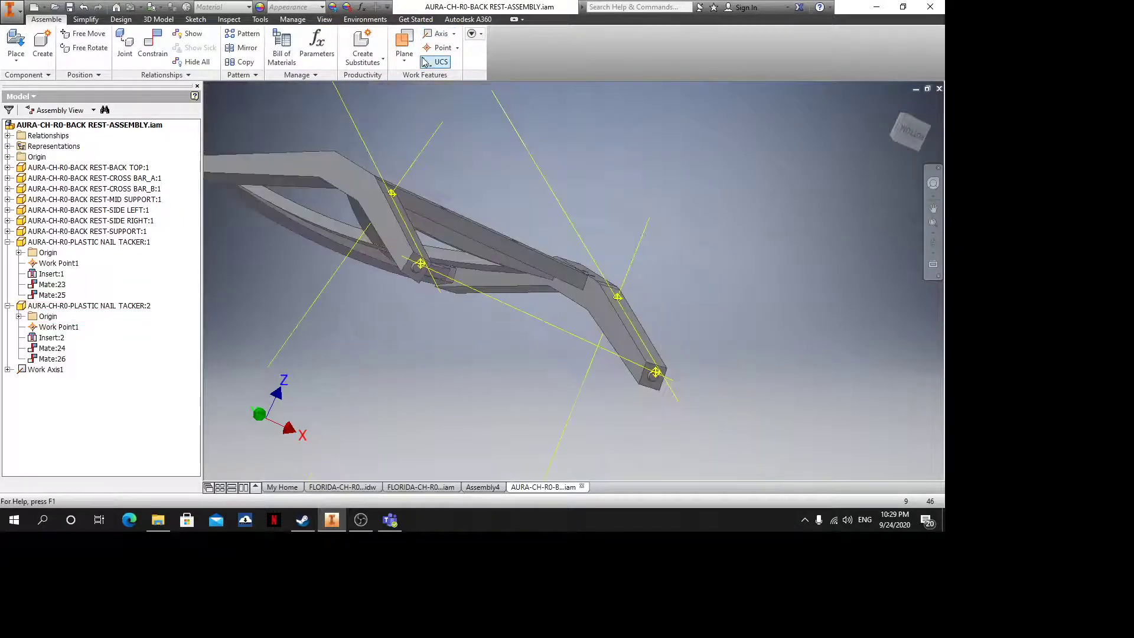
click(939, 90)
Mate the back rest's nail tacker work axis to the main assembly's XZ plane at 0 mm offset, and move the back rest behind the box seat
shift+middle_drag(446, 308, 477, 322)
scroll(478, 315, up, 3)
click(152, 46)
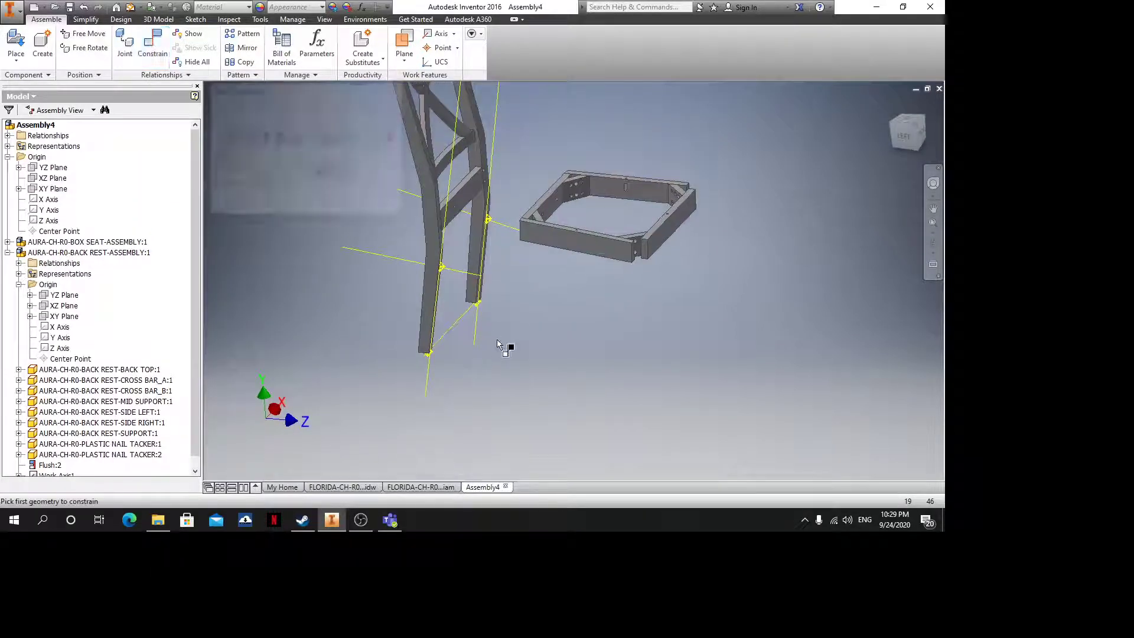
click(45, 182)
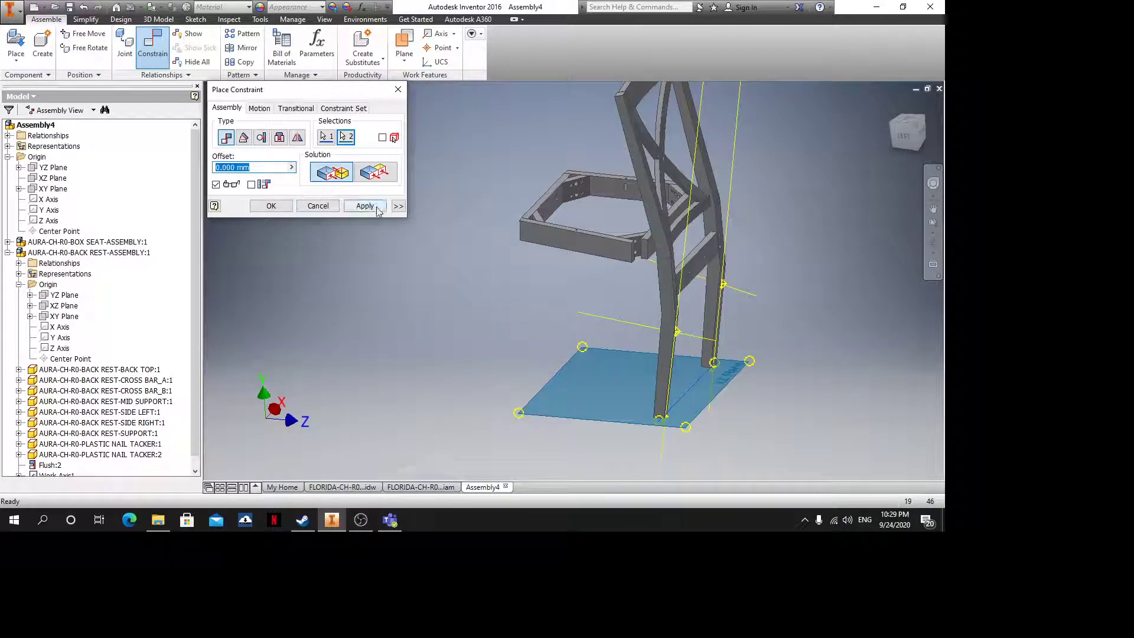
click(364, 206)
key(Escape)
drag(678, 285, 469, 275)
scroll(628, 341, up, 3)
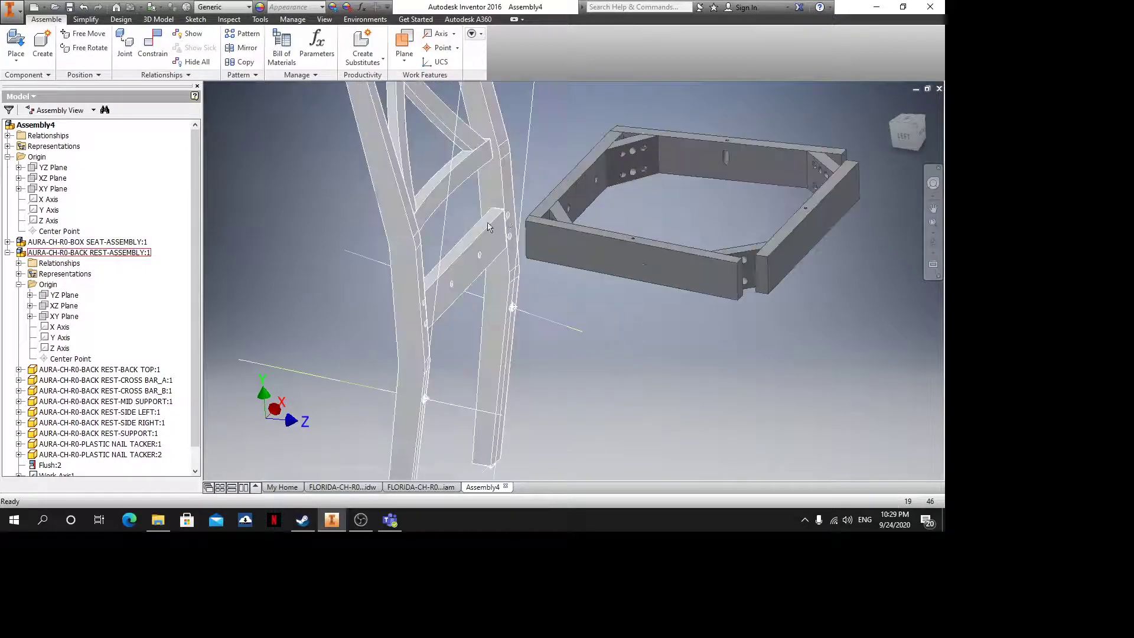
Add a Flush constraint with 0 mm offset between the top faces of the back rest's lower rail and the box seat's rear rail
key(c)
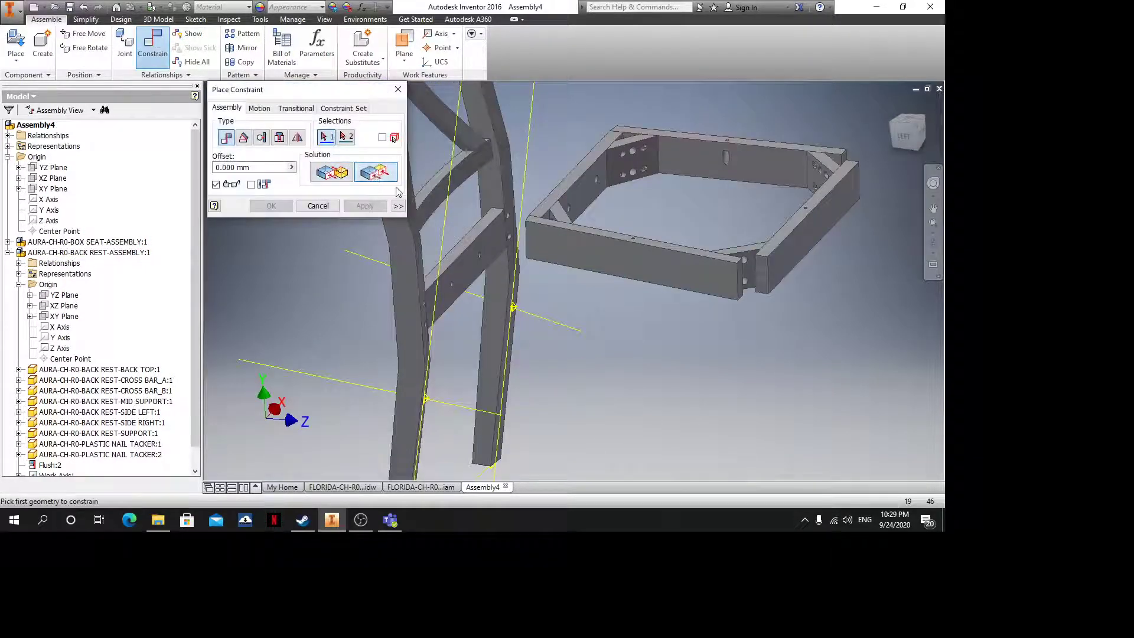
scroll(480, 250, up, 2)
scroll(652, 160, up, 2)
click(643, 155)
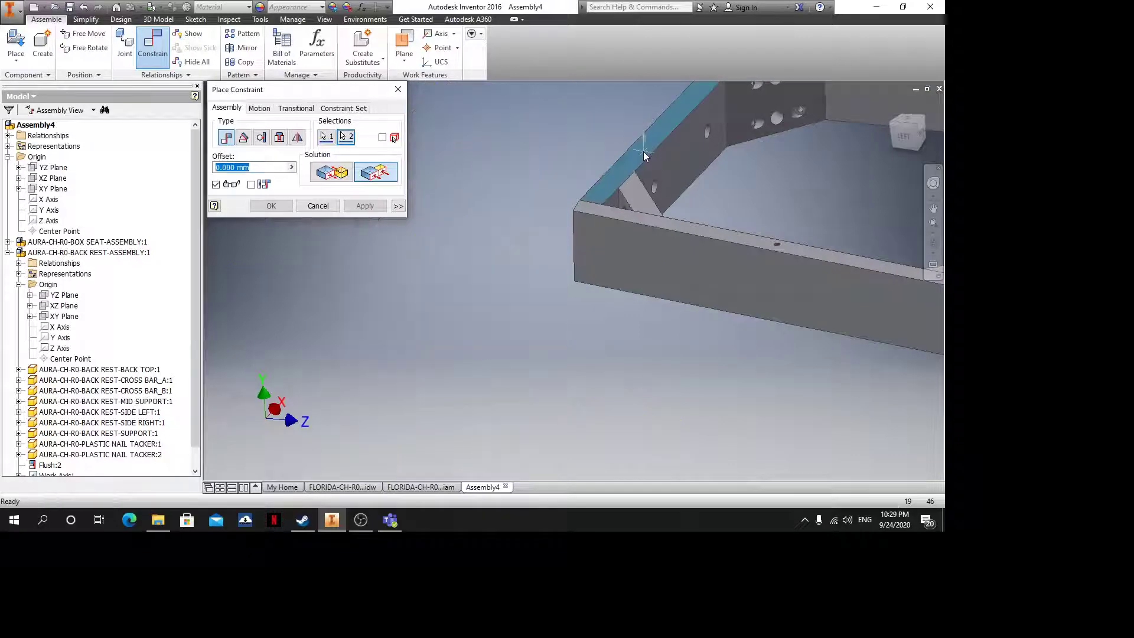
right_click(643, 151)
click(646, 115)
scroll(624, 224, down, 5)
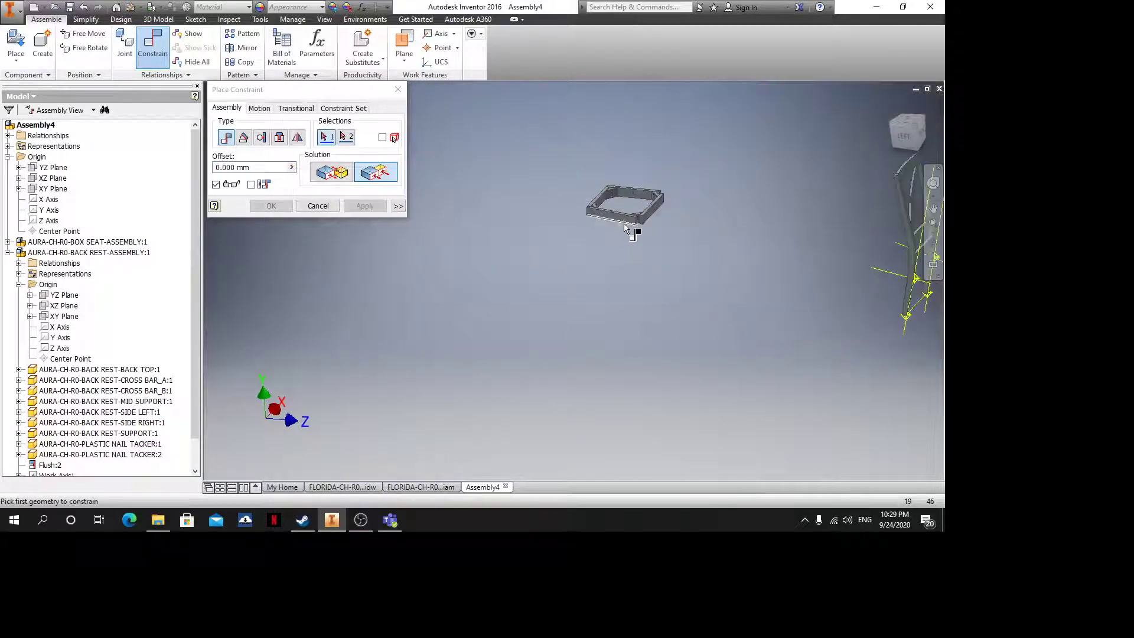
scroll(738, 230, up, 4)
key(Escape)
Move the back rest close against the rear of the box seat
scroll(823, 229, down, 2)
middle_drag(823, 229, 696, 264)
drag(895, 286, 418, 240)
drag(483, 272, 487, 279)
Mate the box seat's rear corner edge to the front face of the back rest's side leg at 0 mm offset
scroll(496, 203, up, 3)
shift+middle_drag(548, 244, 519, 381)
scroll(463, 207, up, 6)
shift+middle_drag(465, 235, 515, 284)
key(c)
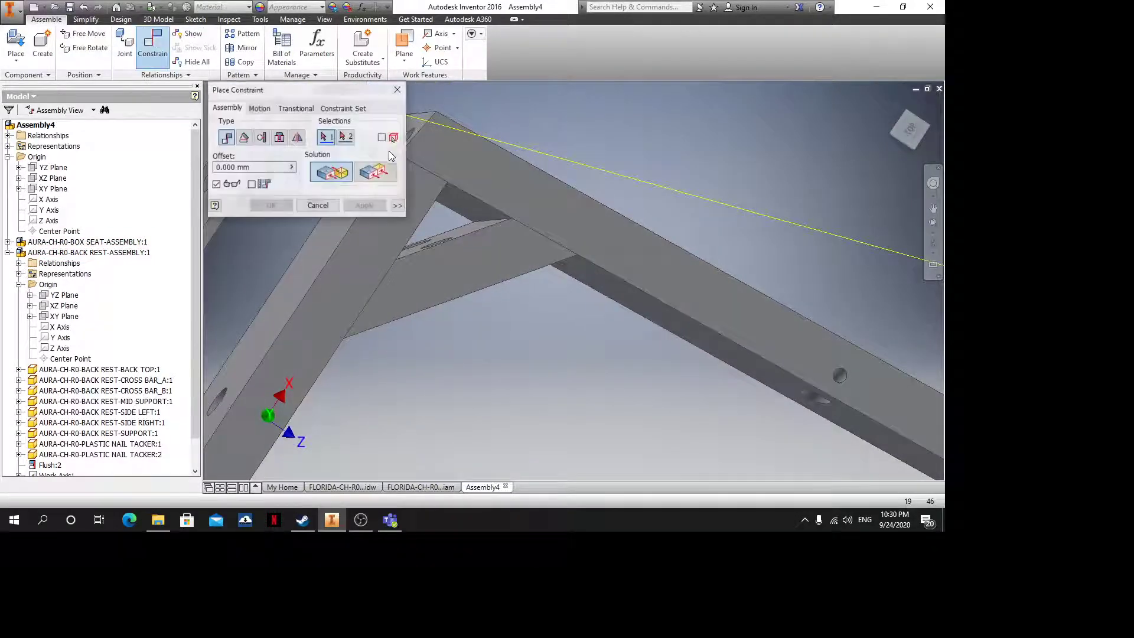
scroll(388, 151, down, 3)
scroll(528, 162, up, 3)
scroll(534, 166, up, 2)
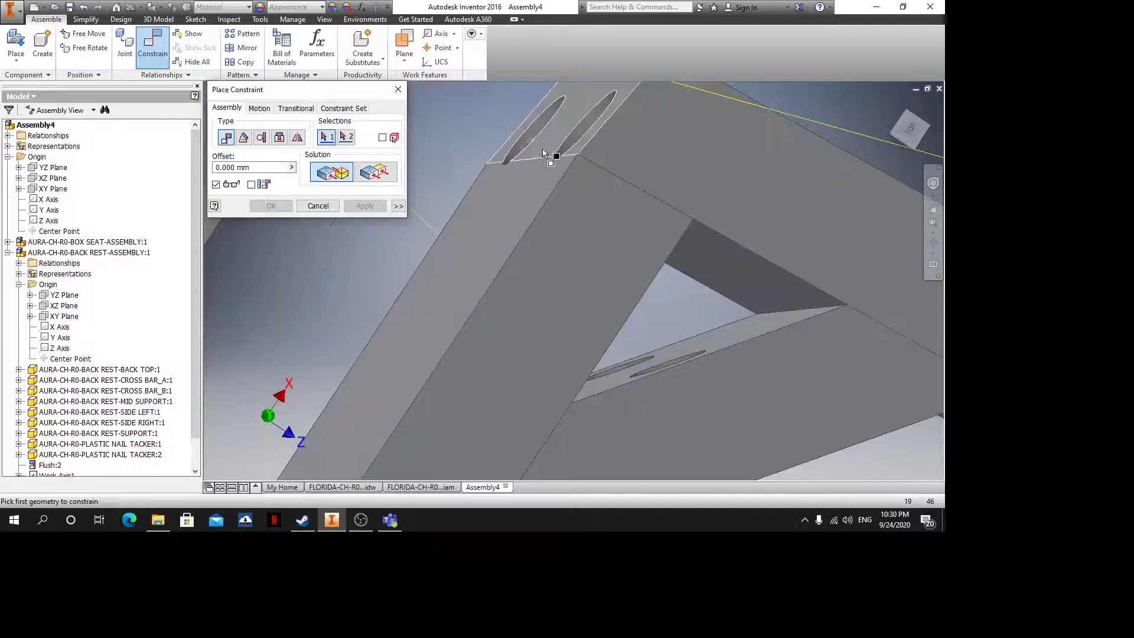
scroll(533, 157, up, 3)
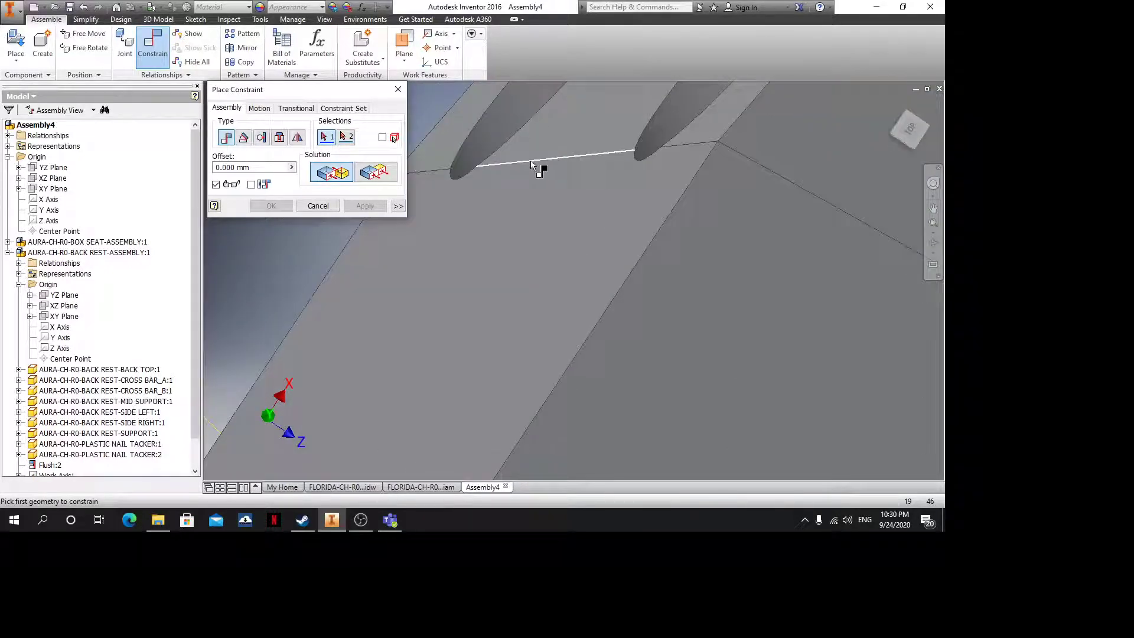
click(538, 168)
mouse_move(539, 168)
shift+middle_down()
mouse_move(586, 242)
mouse_move(547, 179)
shift+middle_up()
click(547, 178)
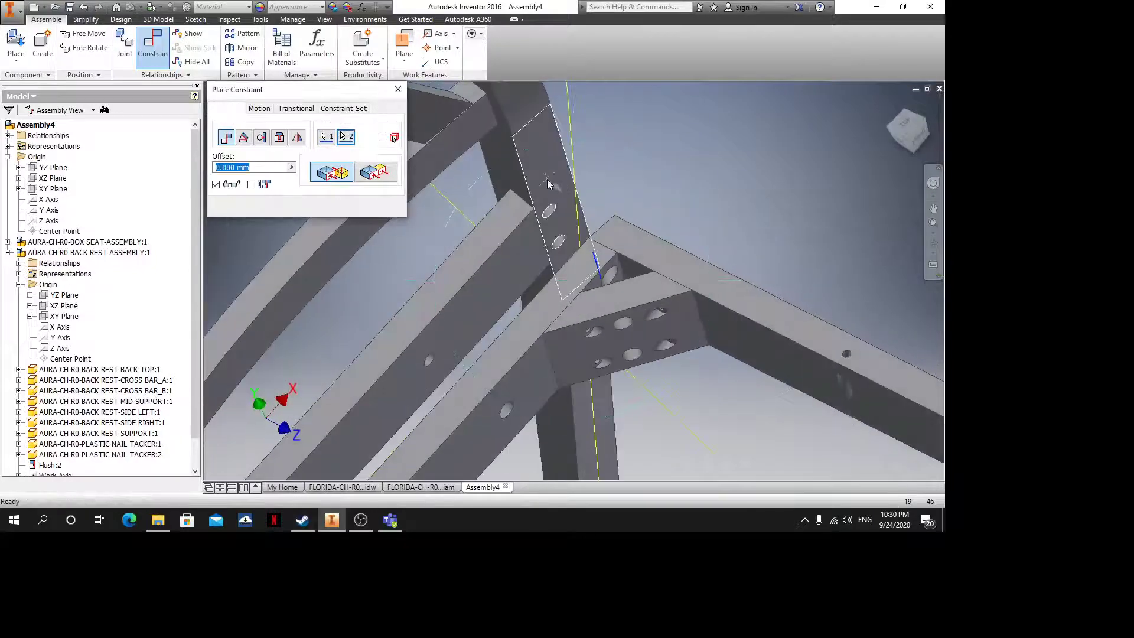
right_click(547, 179)
click(547, 146)
scroll(546, 147, down, 5)
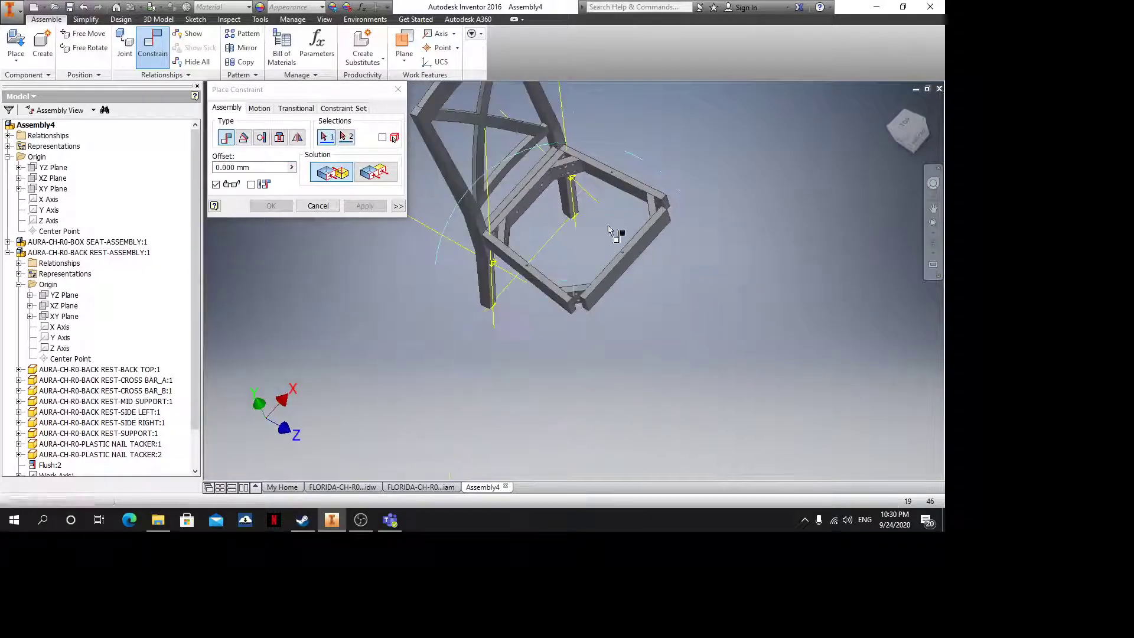
shift+middle_drag(615, 235, 559, 226)
key(Escape)
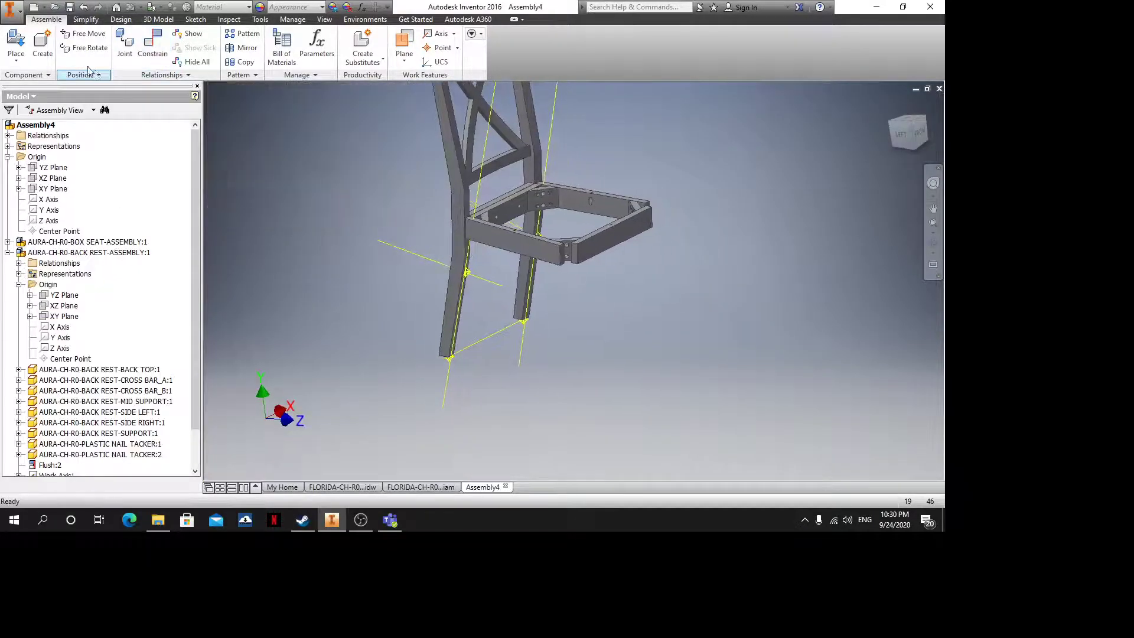
Place the AURA-CH-R0 front leg left and right assemblies, and move them apart near the front of the box seat
click(21, 49)
click(230, 101)
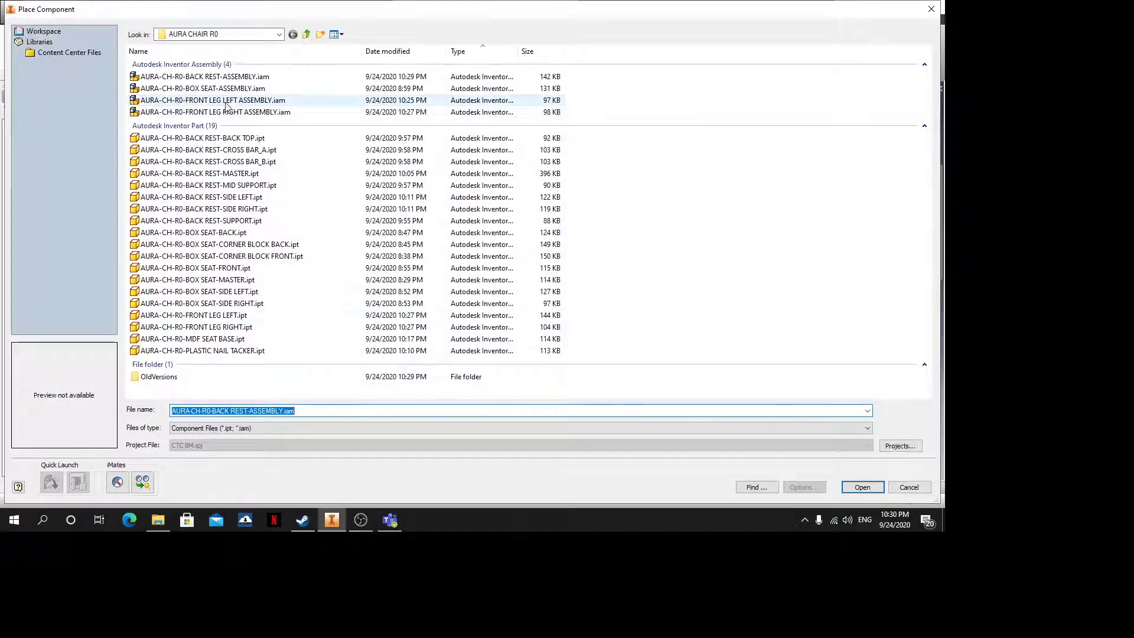
ctrl+click(229, 111)
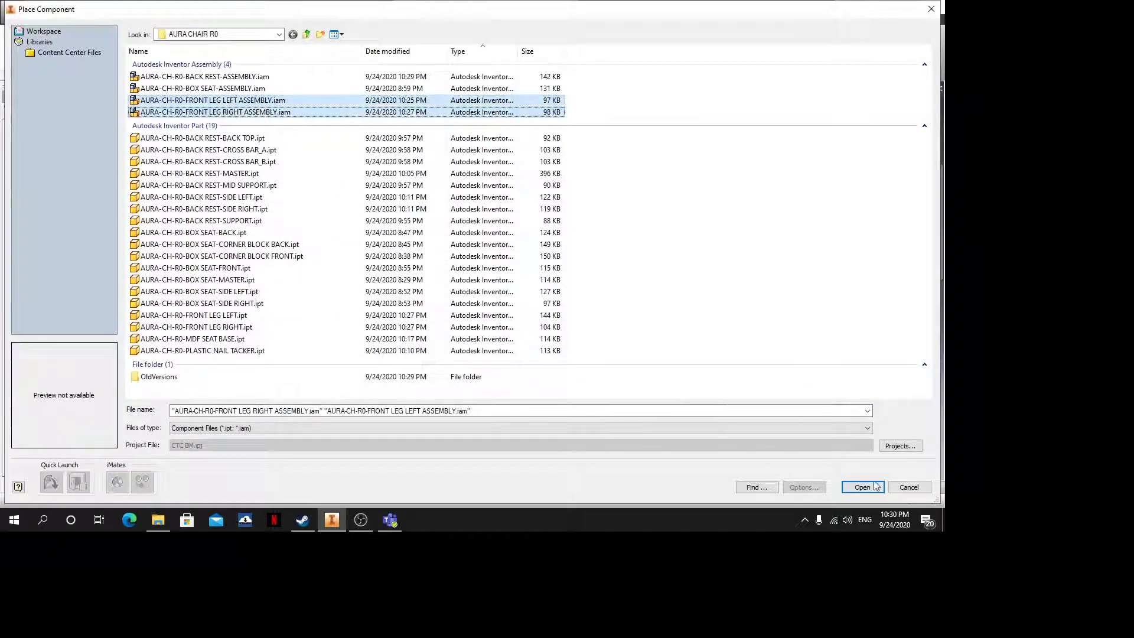
click(863, 487)
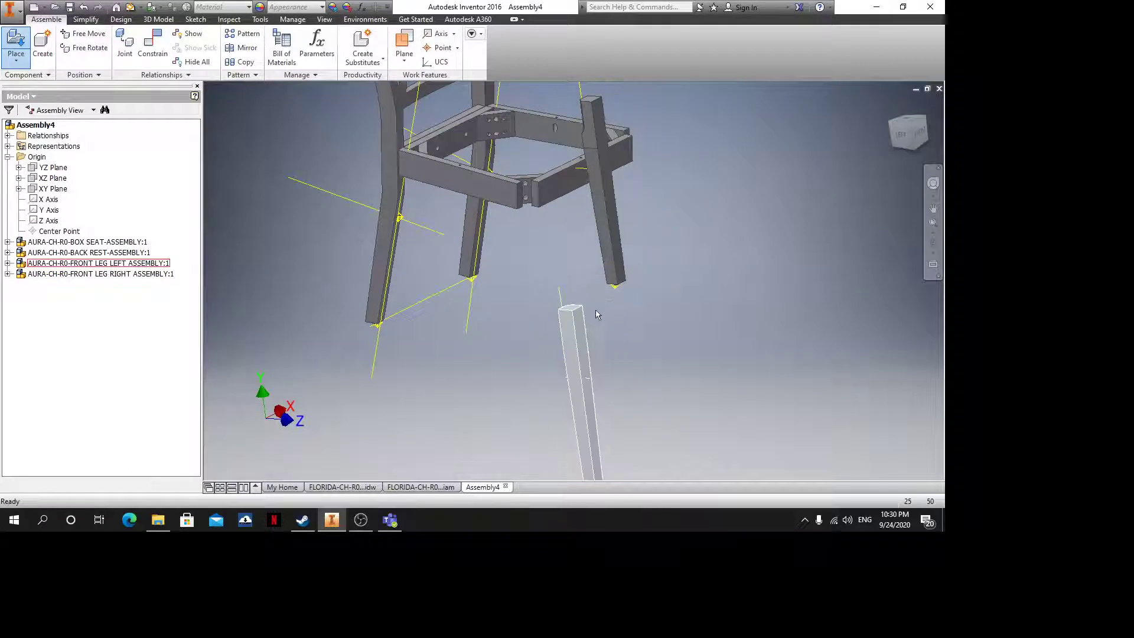
drag(614, 246, 843, 264)
click(728, 371)
drag(586, 372, 543, 296)
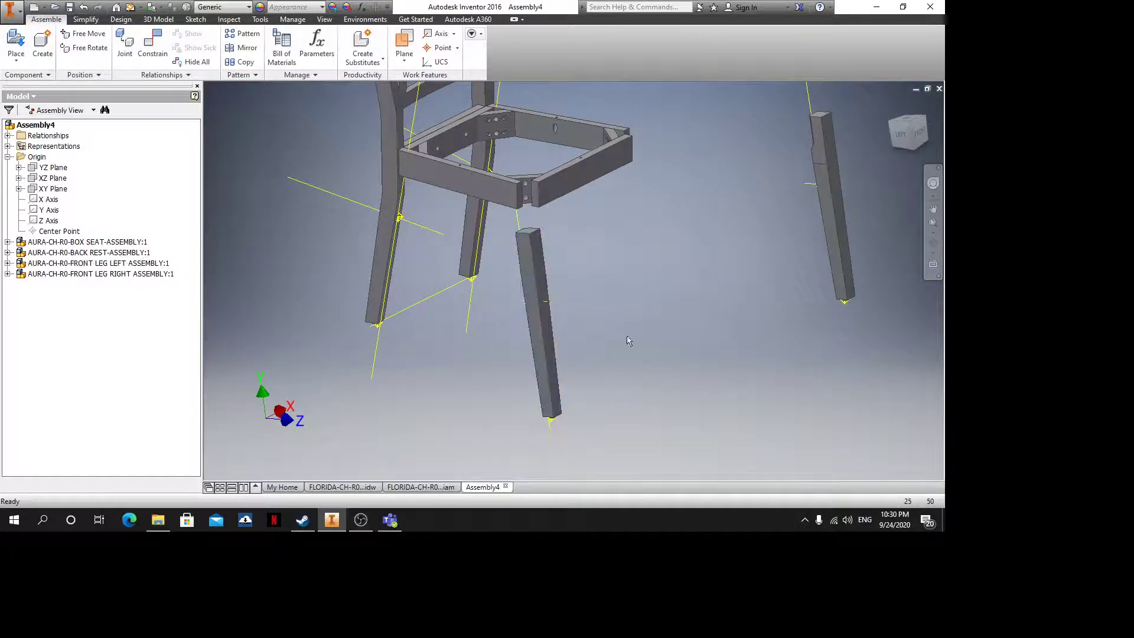
Mate the front left leg's rear contact face to the front end of the box seat's left side rail at 0 mm offset
click(154, 49)
shift+middle_drag(541, 253, 481, 255)
scroll(590, 267, down, 5)
click(598, 280)
scroll(599, 280, up, 5)
scroll(480, 252, down, 5)
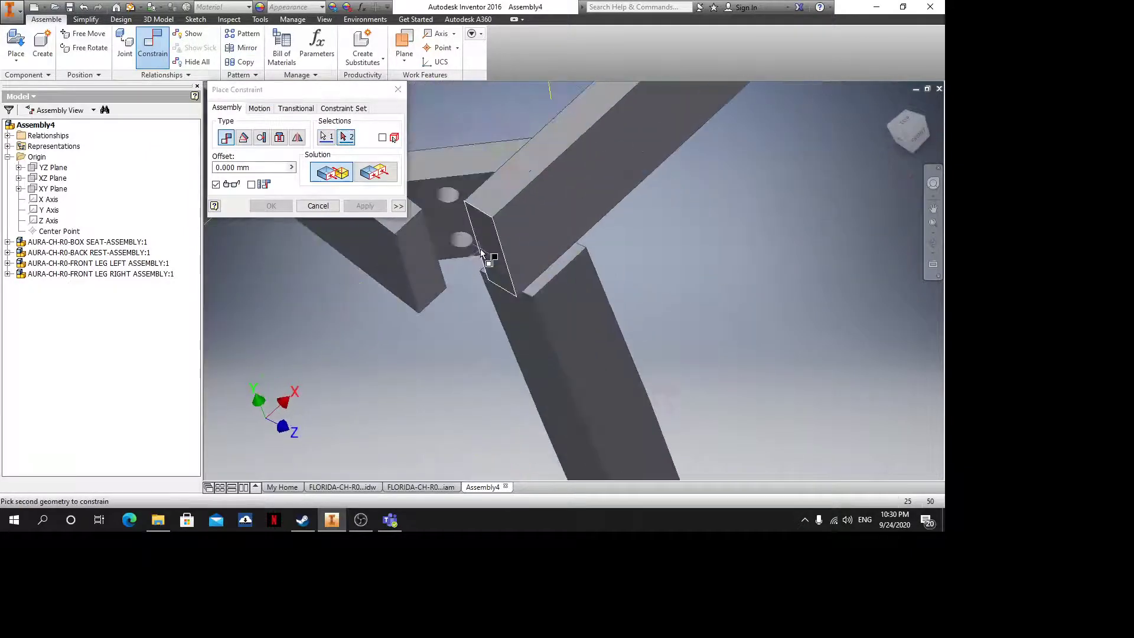
click(429, 282)
right_click(430, 281)
click(427, 247)
Mate the front left leg's inner side face to the left end of the box seat's front rail at 0 mm offset
shift+middle_drag(569, 349, 637, 287)
click(499, 332)
click(673, 120)
right_click(672, 118)
click(671, 84)
Add a Flush constraint with 0 mm offset between the top faces of the front left leg and the box seat's front rail
middle_drag(656, 183, 573, 359)
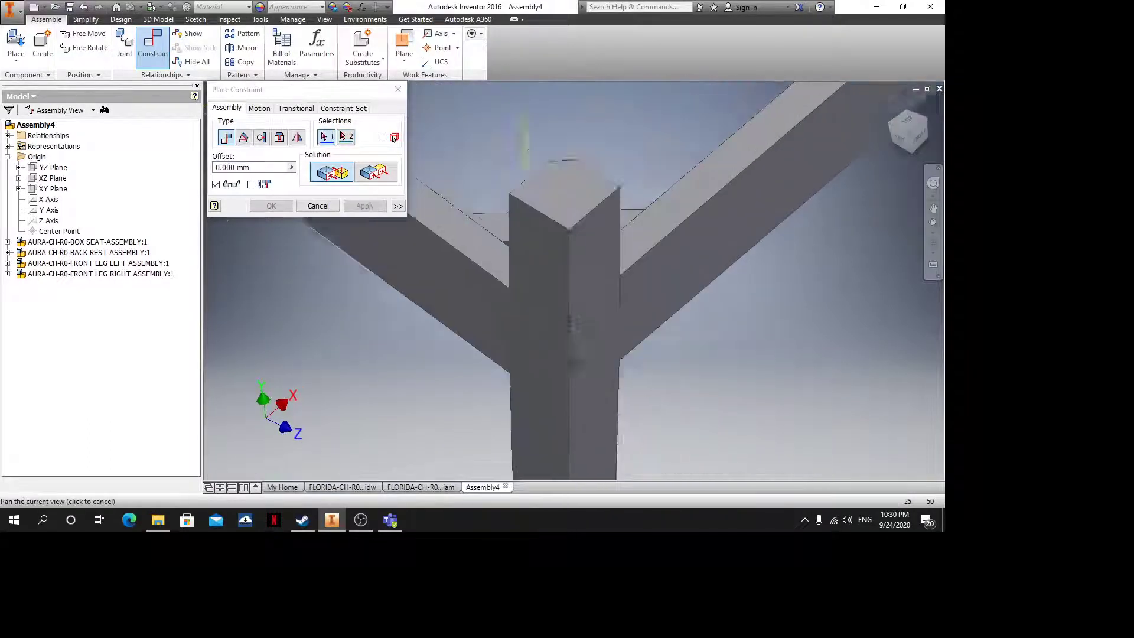
click(375, 172)
click(532, 228)
click(625, 256)
right_click(624, 257)
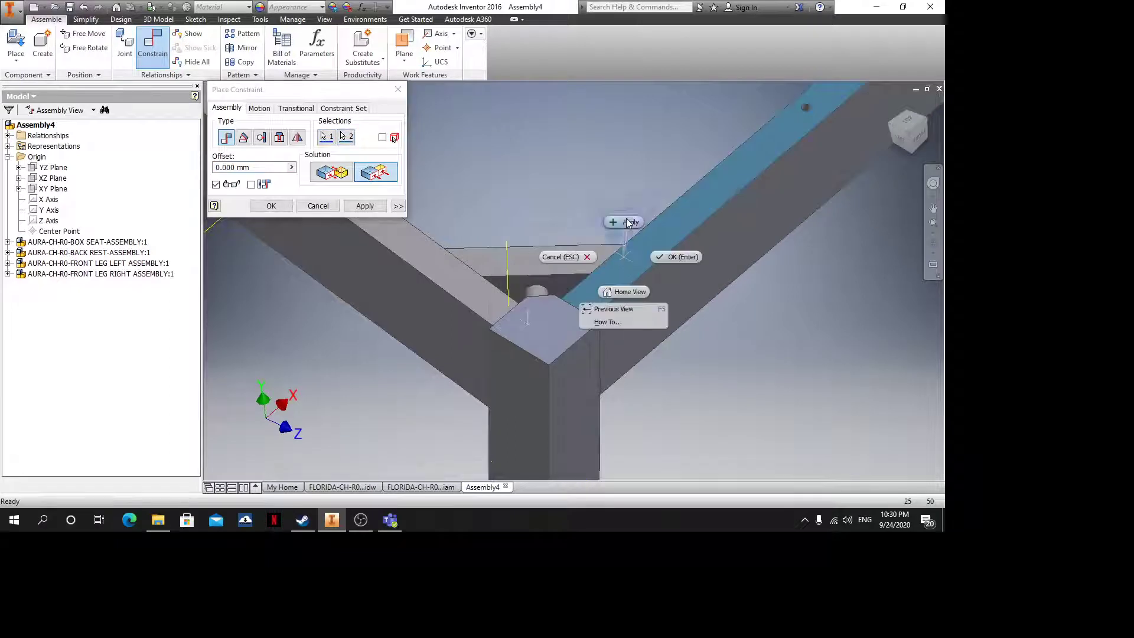
click(627, 222)
Mate the front right leg's inner side face to the right end of the box seat's front rail at 0 mm offset
scroll(726, 196, down, 5)
scroll(803, 226, up, 5)
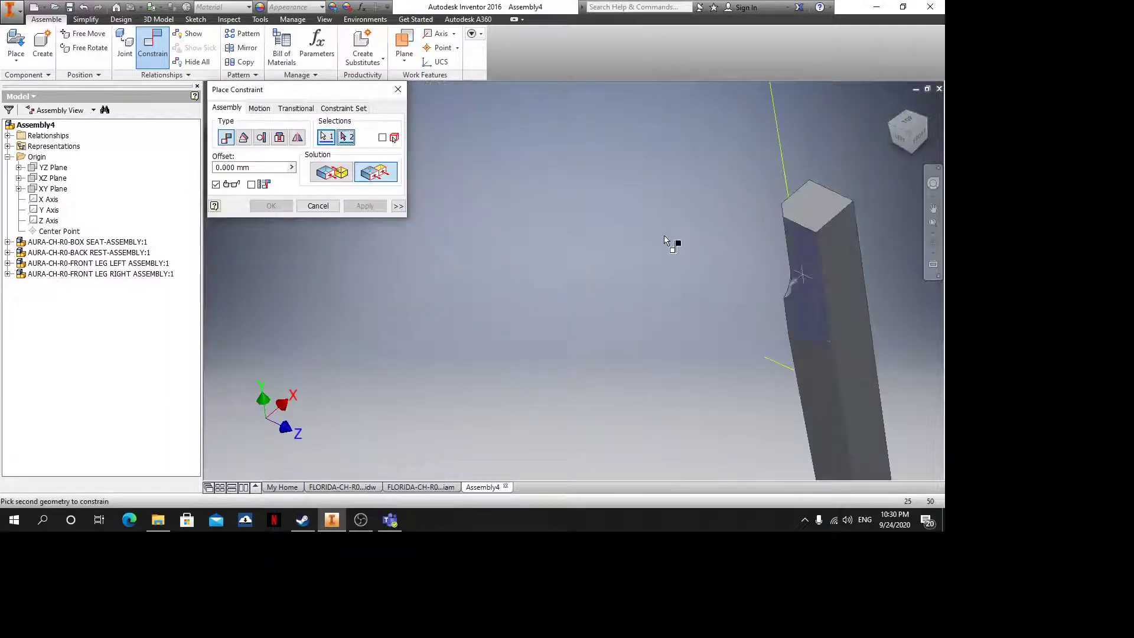
scroll(656, 235, down, 5)
shift+middle_drag(594, 233, 520, 311)
scroll(544, 215, up, 4)
click(577, 222)
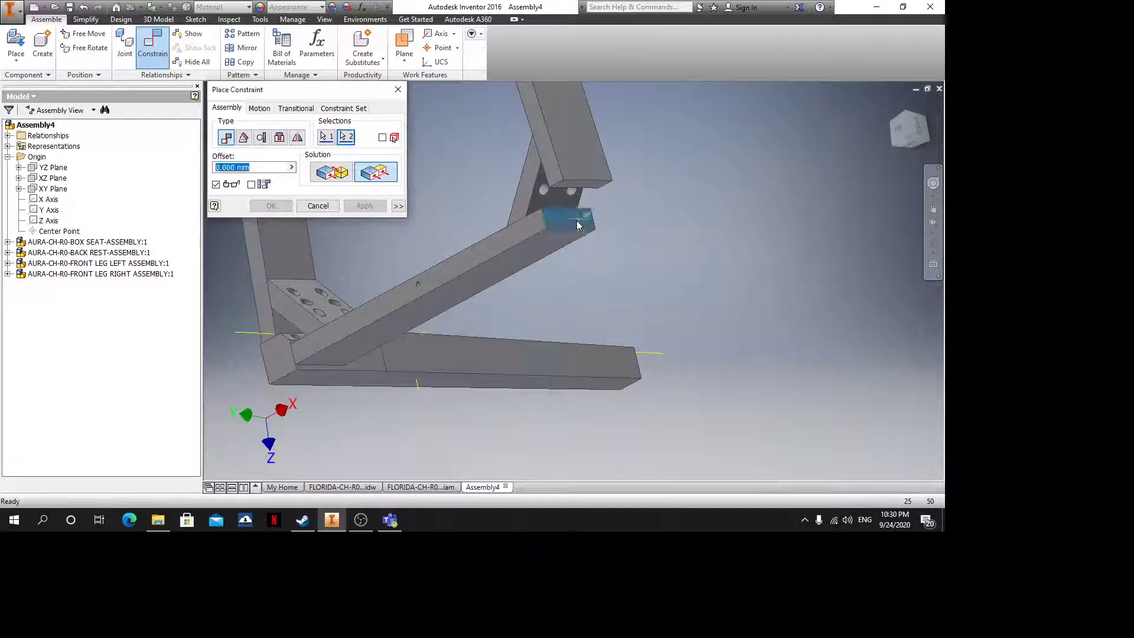
right_click(577, 222)
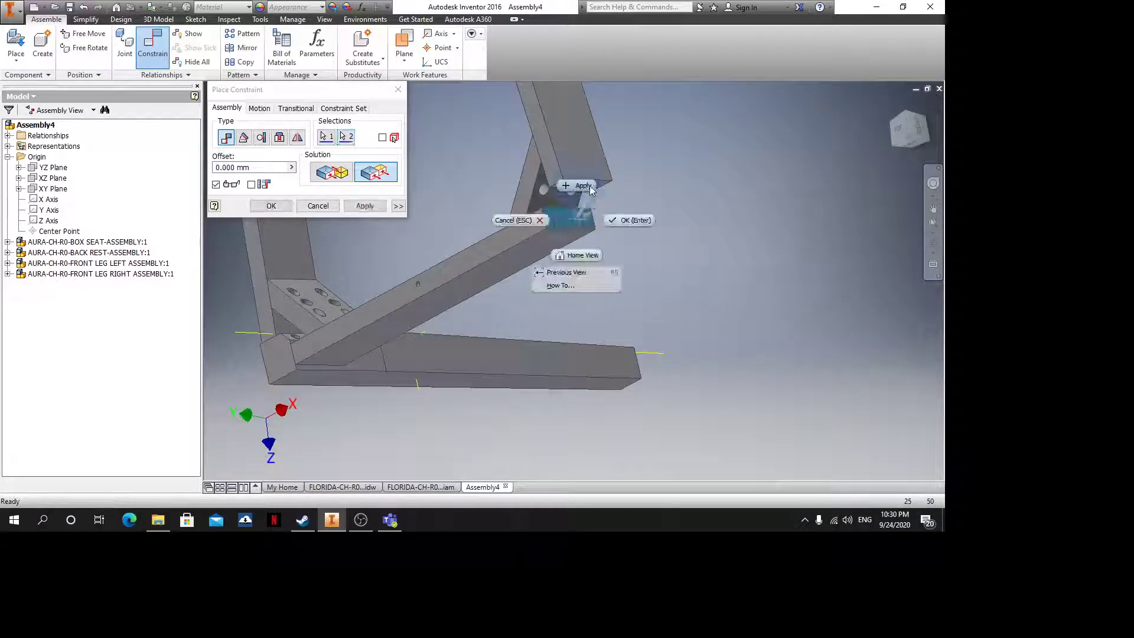
click(332, 172)
Mate the front right leg's rear contact face to the front end of the box seat's right side rail at 0 mm offset
scroll(561, 237, down, 3)
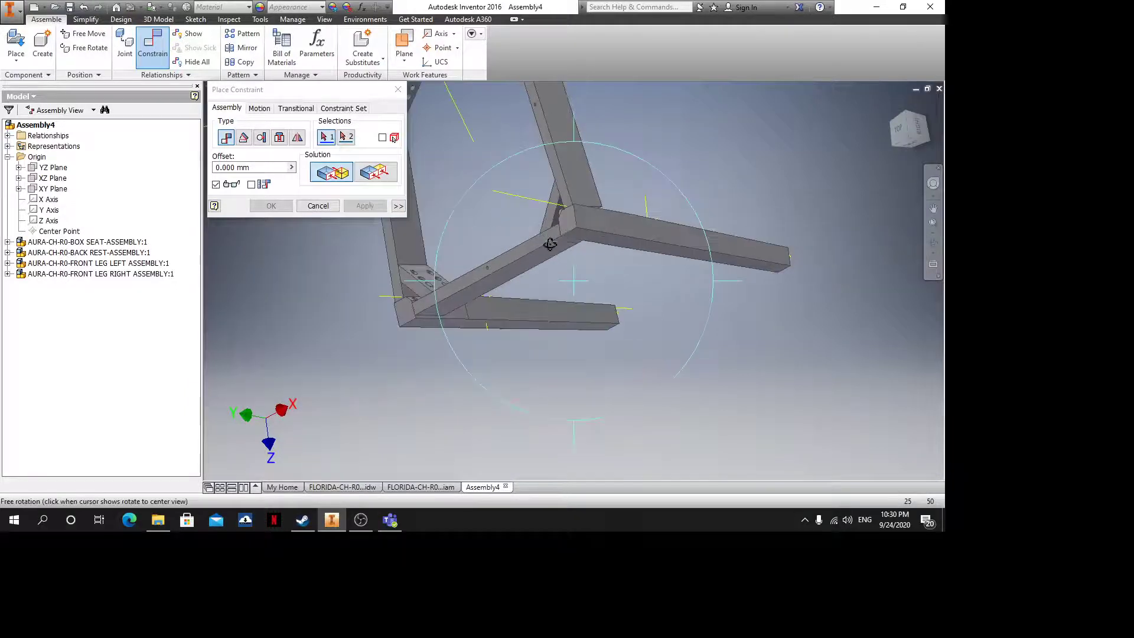
shift+middle_drag(550, 243, 561, 338)
scroll(566, 289, up, 5)
click(552, 274)
shift+middle_drag(554, 285, 658, 442)
scroll(542, 167, up, 3)
scroll(542, 168, up, 2)
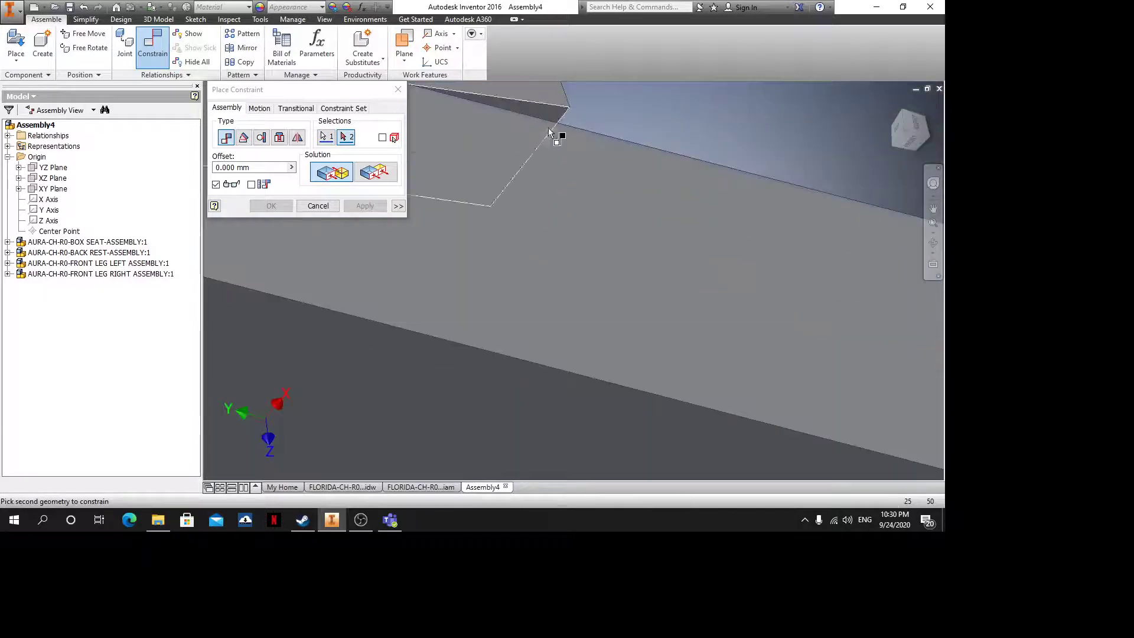
middle_drag(555, 131, 572, 175)
click(572, 176)
right_click(561, 193)
click(564, 161)
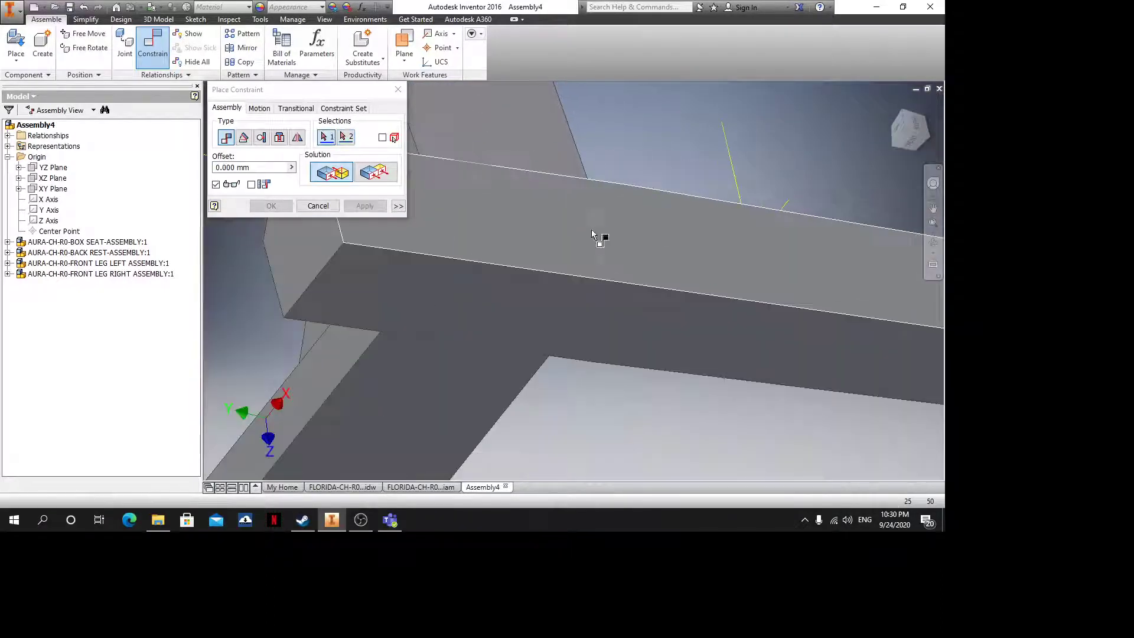
Add a Flush constraint with 0 mm offset between the top faces of the front right leg and the box seat's front rail
scroll(597, 235, down, 5)
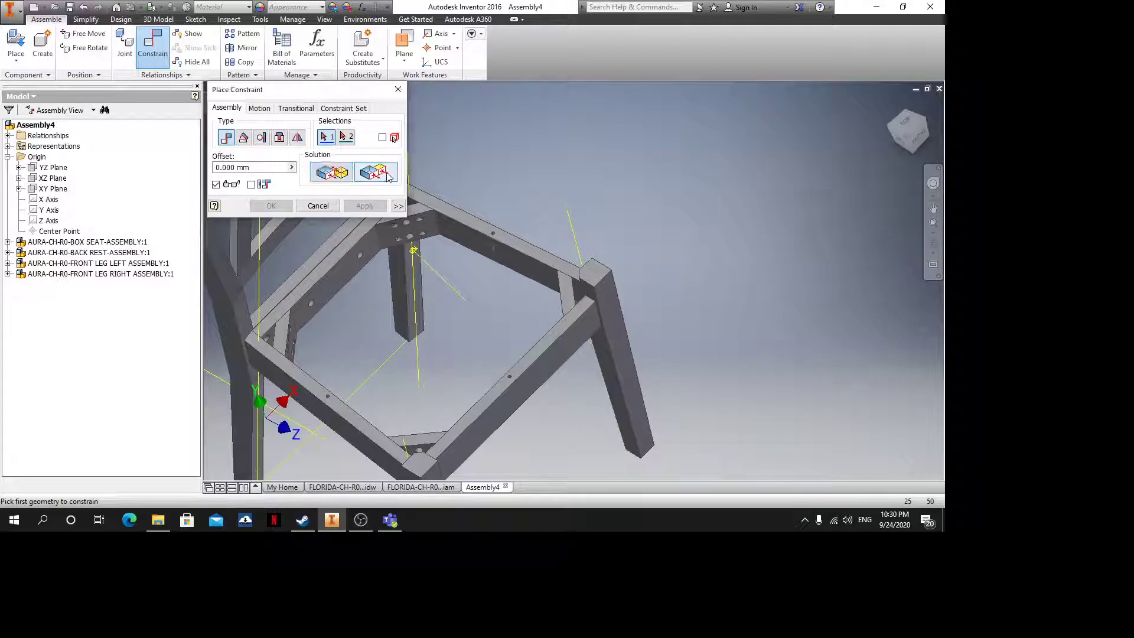
click(386, 172)
scroll(587, 268, up, 3)
click(587, 268)
click(569, 345)
right_click(570, 345)
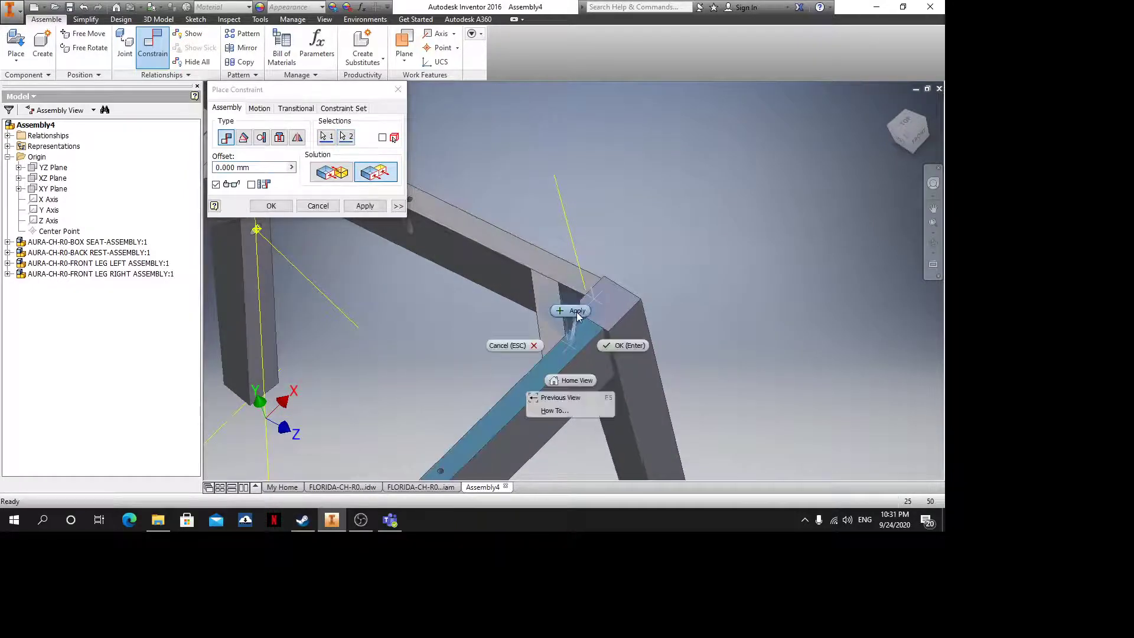
click(576, 312)
scroll(576, 312, down, 5)
key(Escape)
shift+middle_drag(578, 311, 617, 243)
scroll(571, 266, up, 3)
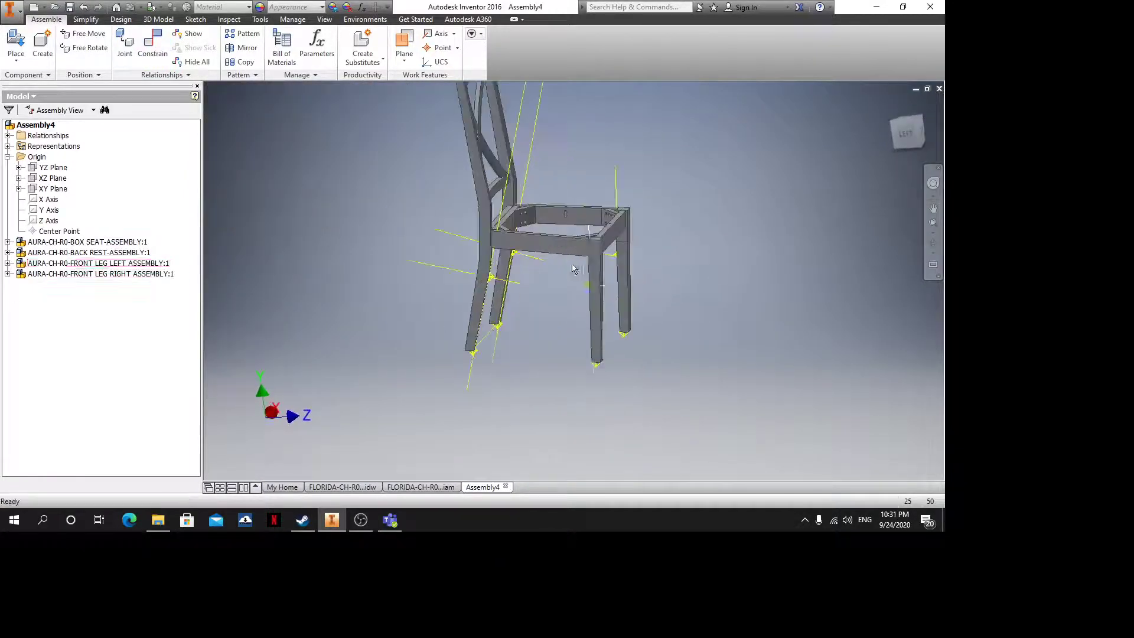
Pull the front left leg downward and forward to test how the constrained chair frame still moves
drag(593, 300, 625, 363)
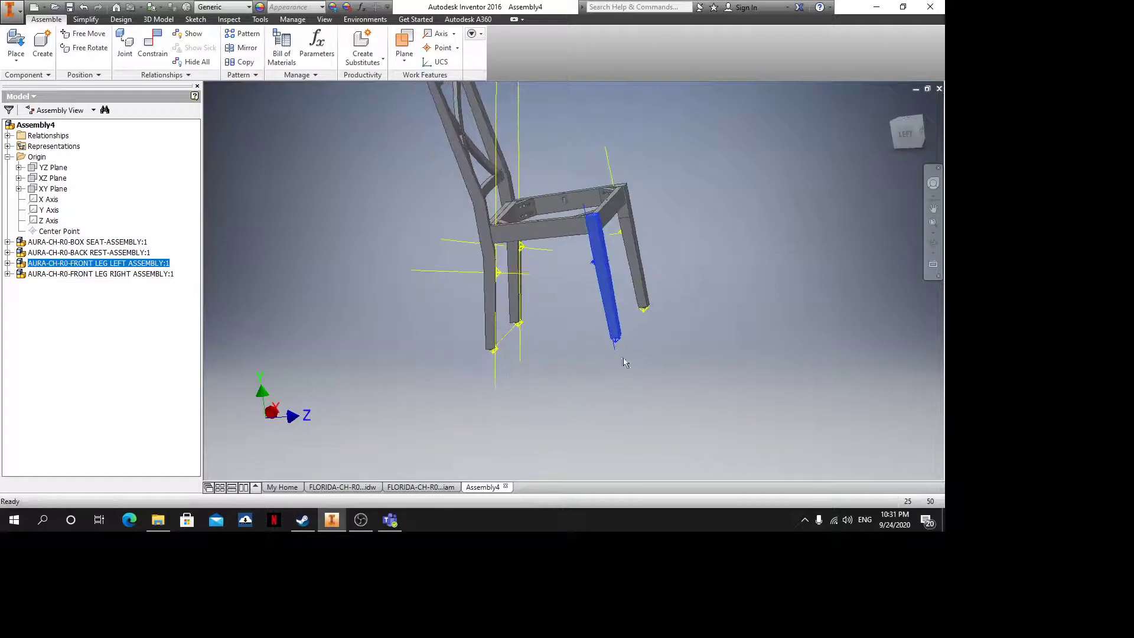
click(628, 356)
scroll(620, 352, up, 4)
scroll(599, 326, down, 3)
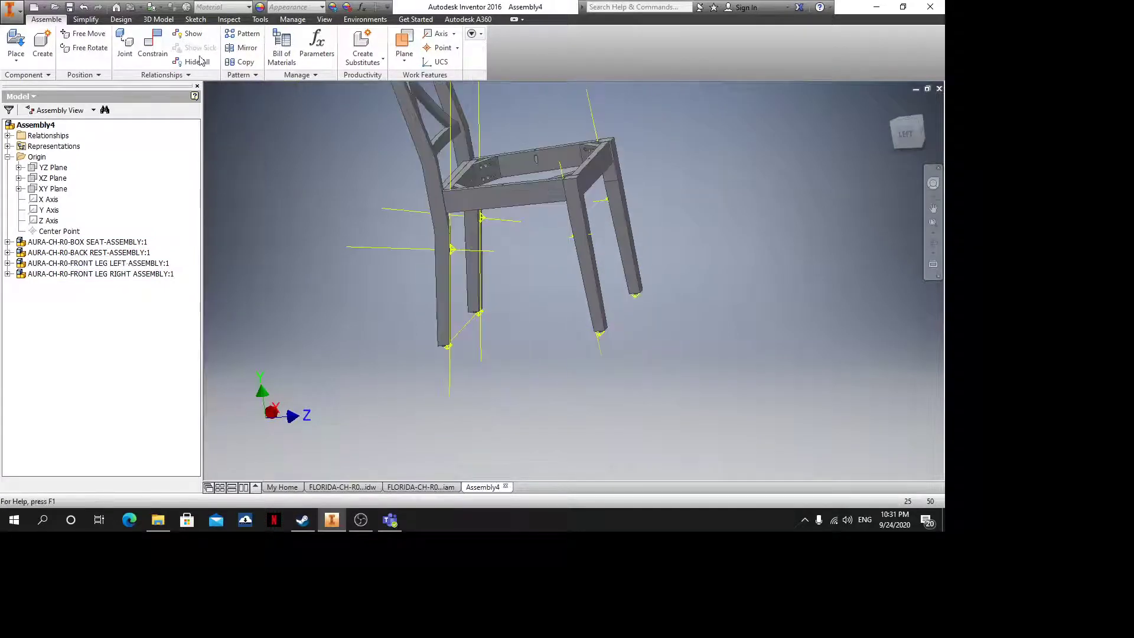
Mate the nail tacker's point at the bottom of the front left leg to the main assembly's XZ plane at 0 mm offset
click(153, 44)
scroll(589, 378, up, 6)
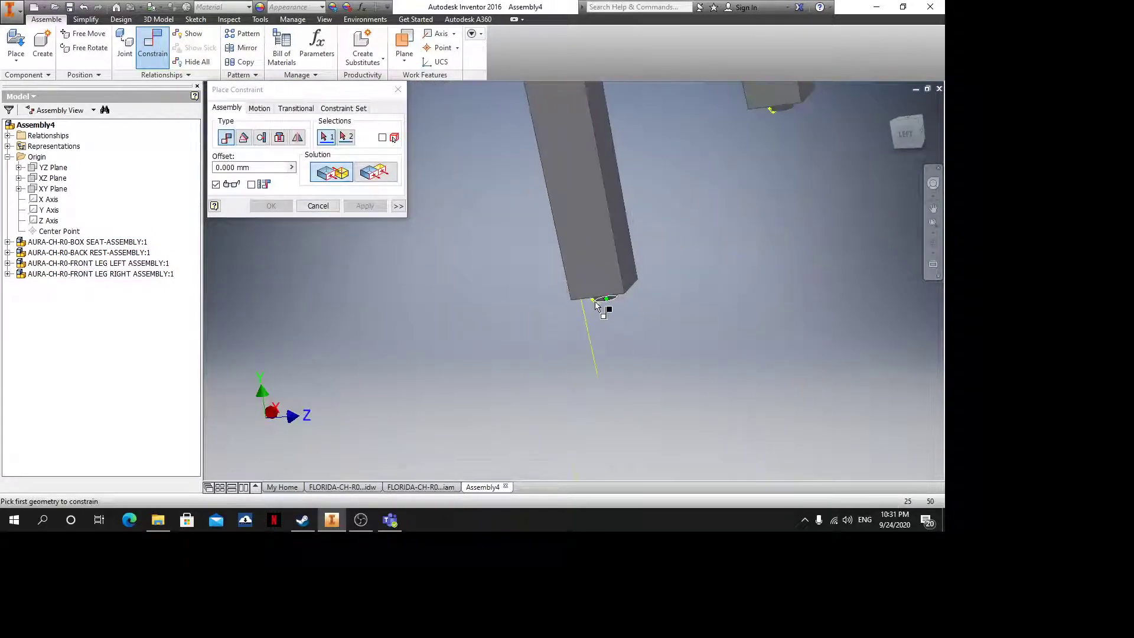
shift+middle_drag(595, 306, 614, 230)
scroll(614, 230, up, 3)
click(614, 230)
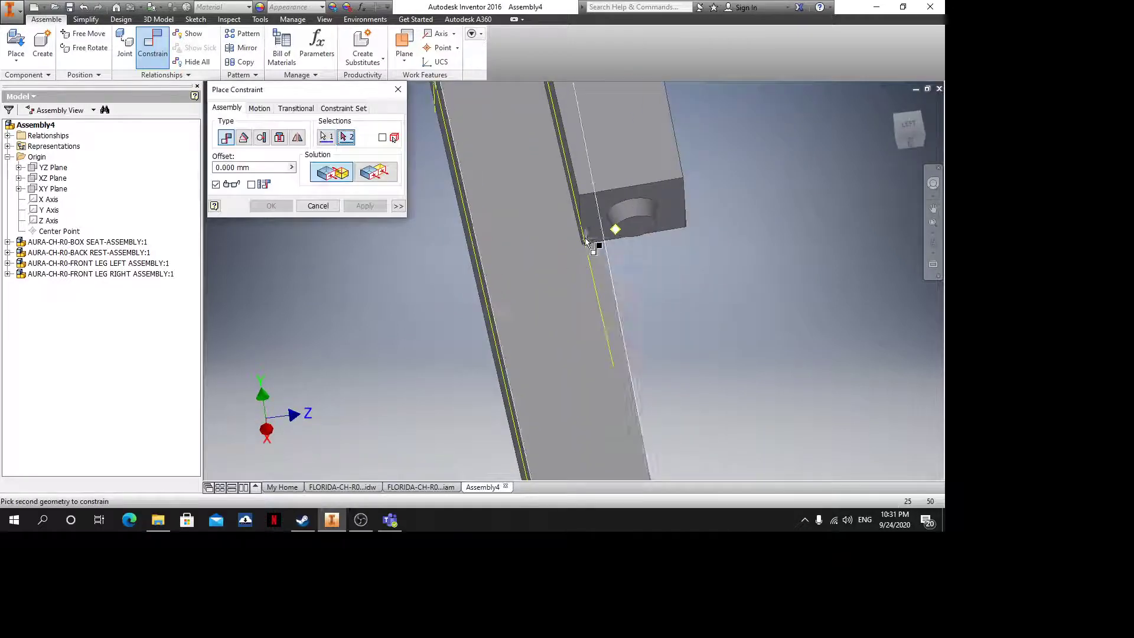
scroll(585, 239, down, 5)
shift+middle_drag(552, 281, 524, 357)
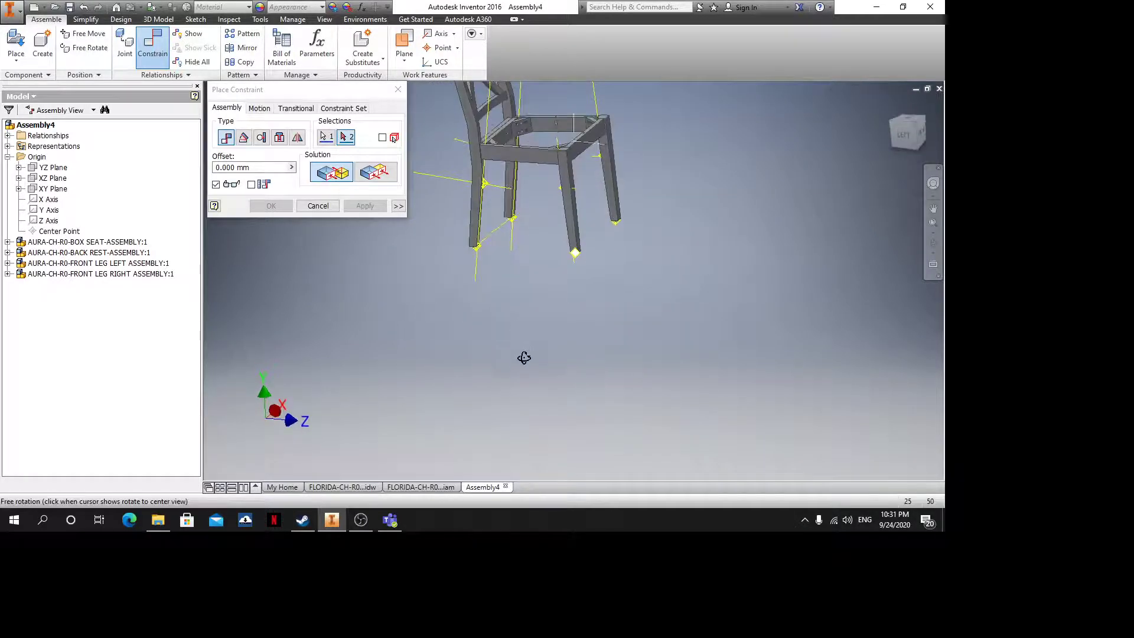
click(54, 181)
right_click(54, 180)
click(81, 144)
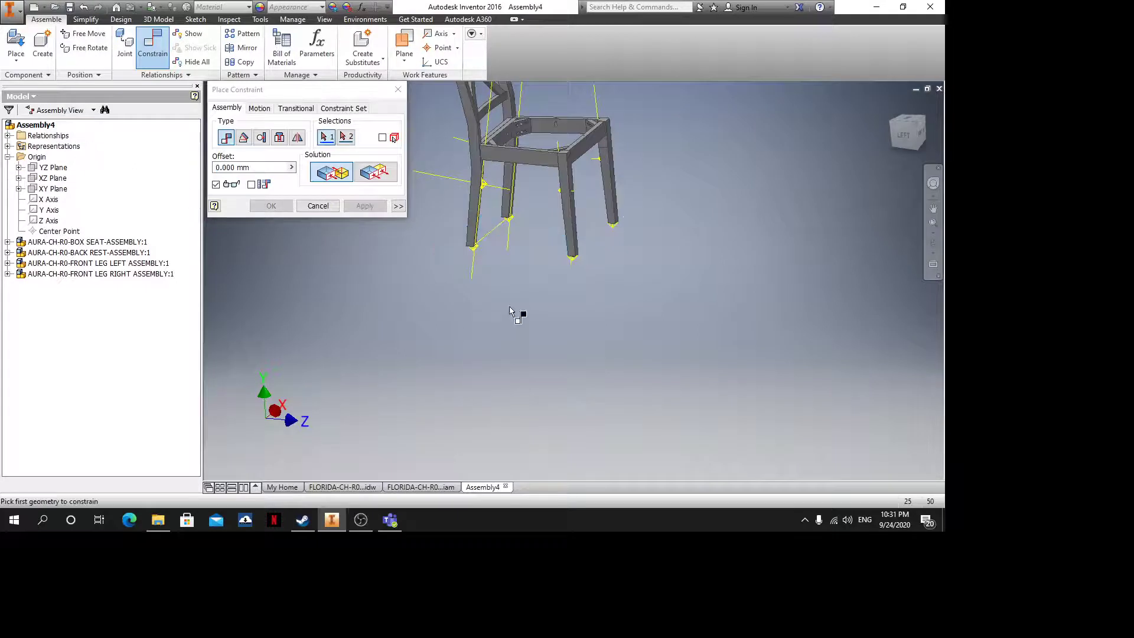
key(Escape)
Inspect the constrained chair frame and collapse the main assembly's Origin folder
click(569, 187)
click(508, 192)
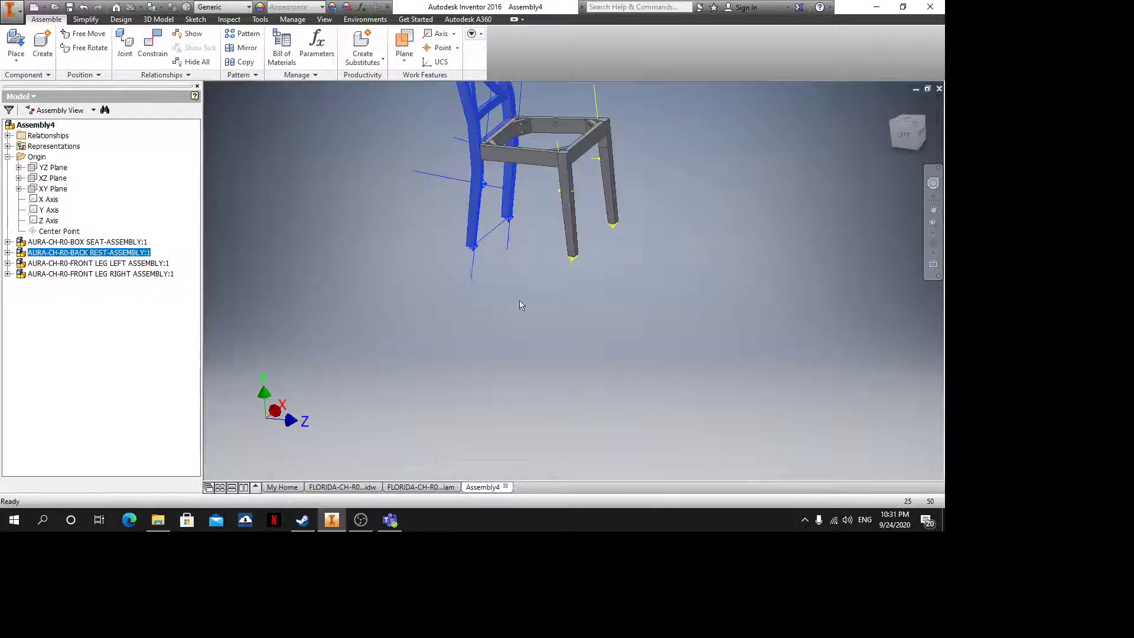
click(519, 300)
scroll(600, 254, down, 2)
scroll(588, 147, up, 4)
shift+middle_drag(567, 296, 577, 395)
click(7, 157)
scroll(575, 393, down, 2)
scroll(527, 290, up, 3)
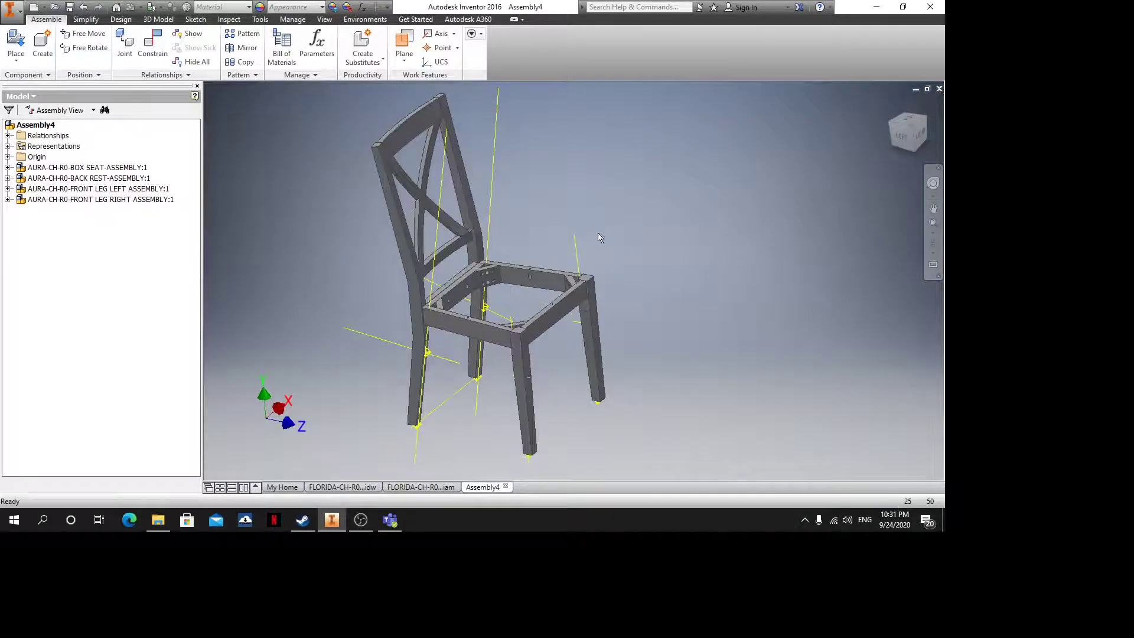
Save the main assembly in the AURA CHAIR R0 folder as AURA-CH-R0-CHAIR-ASSEMBLY.iam
key(ctrl+s)
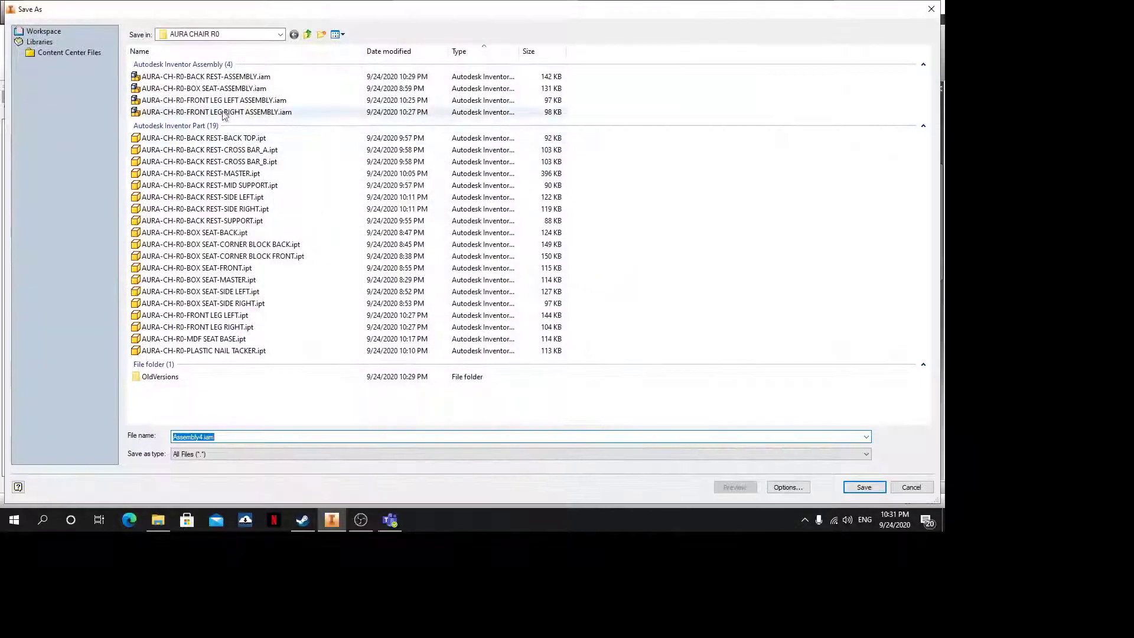
click(236, 79)
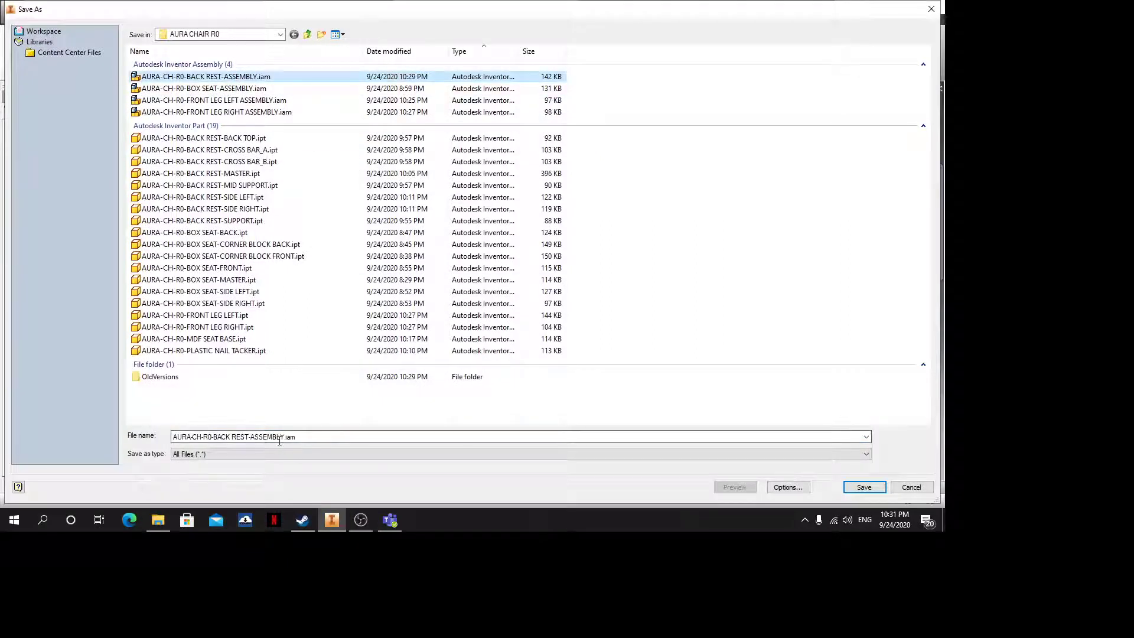
click(250, 437)
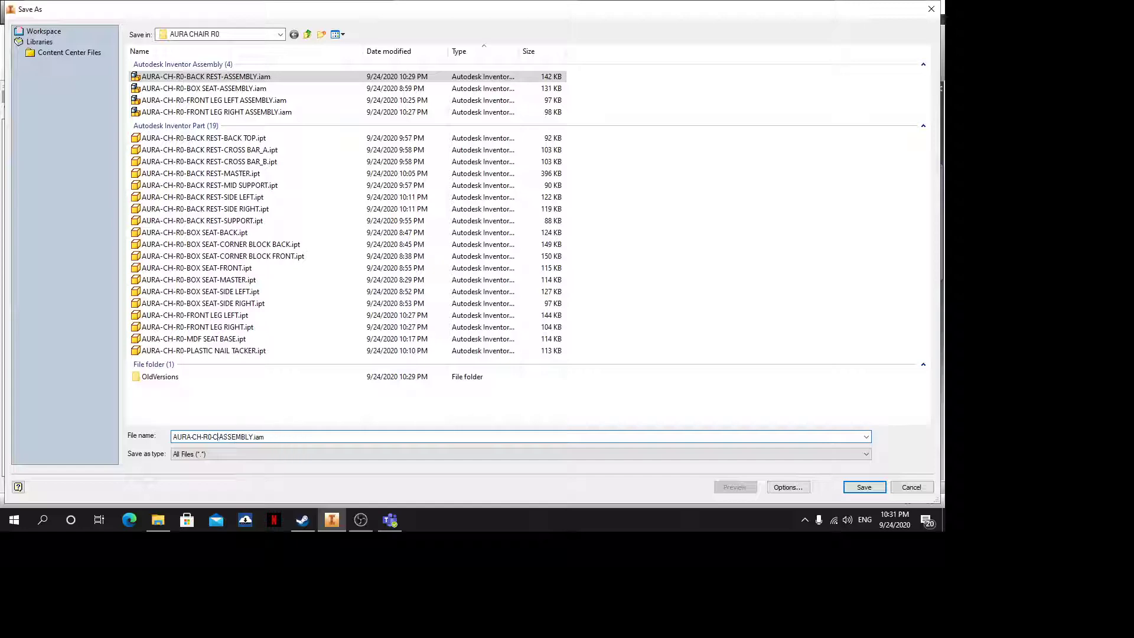
click(873, 489)
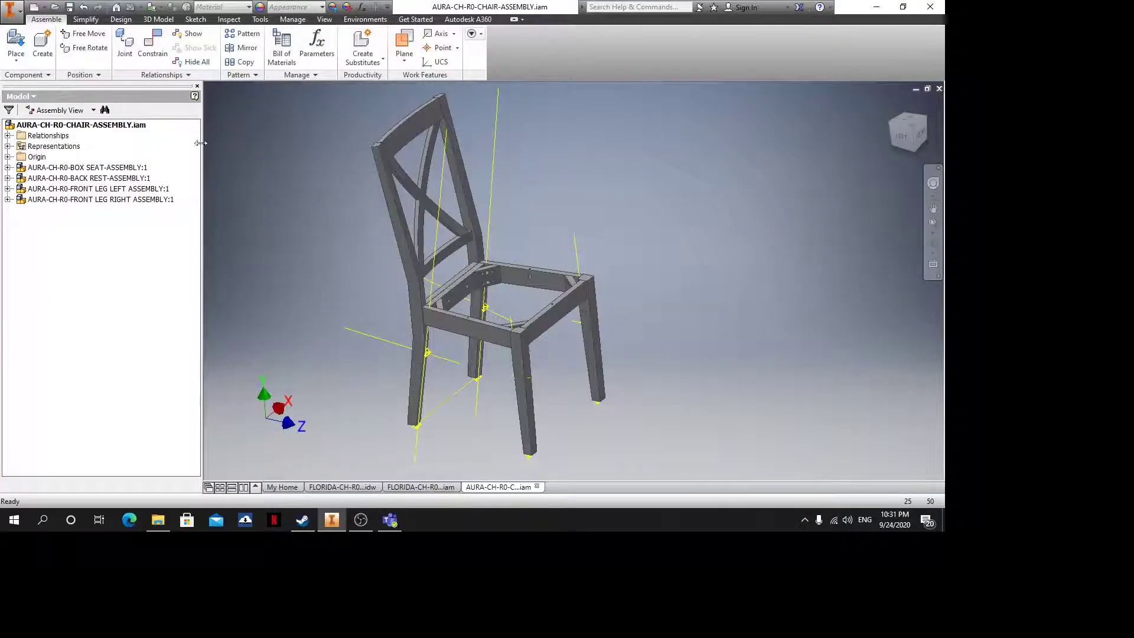
Place one AURA-CH-R0-MDF SEAT BASE.ipt component above the box seat
shift+middle_drag(703, 320, 625, 385)
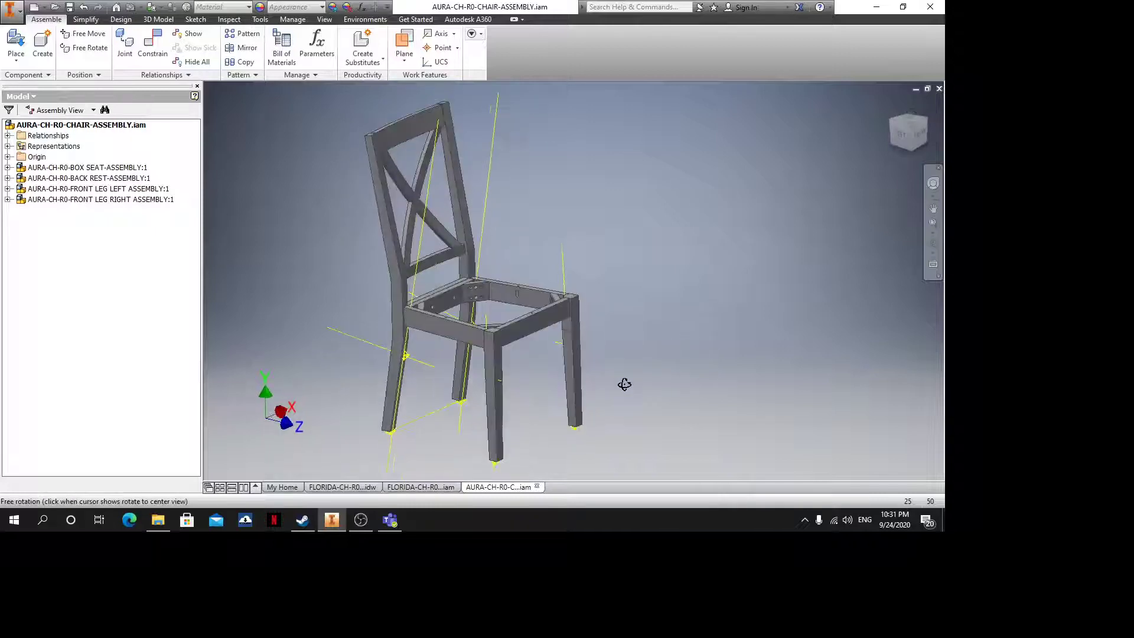
click(16, 42)
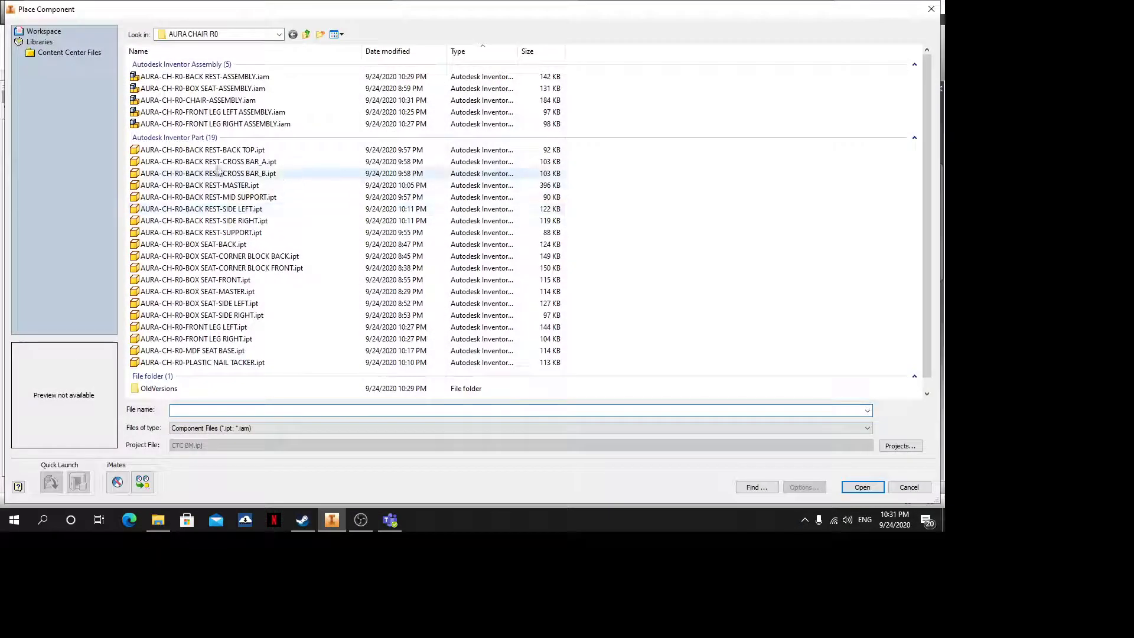
click(211, 351)
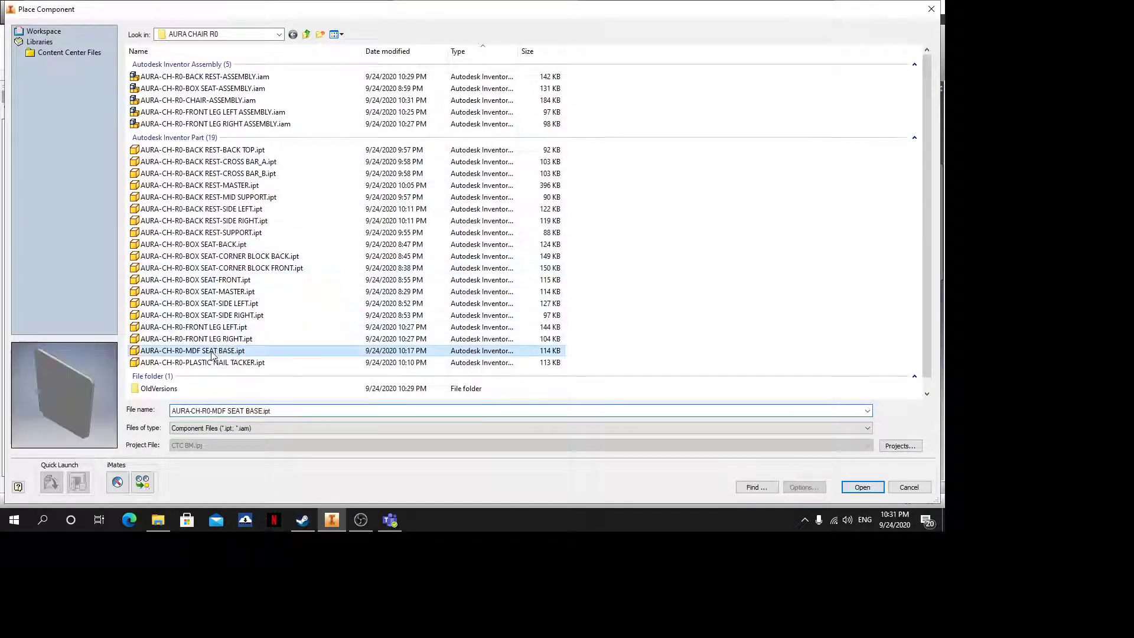
click(857, 490)
click(542, 212)
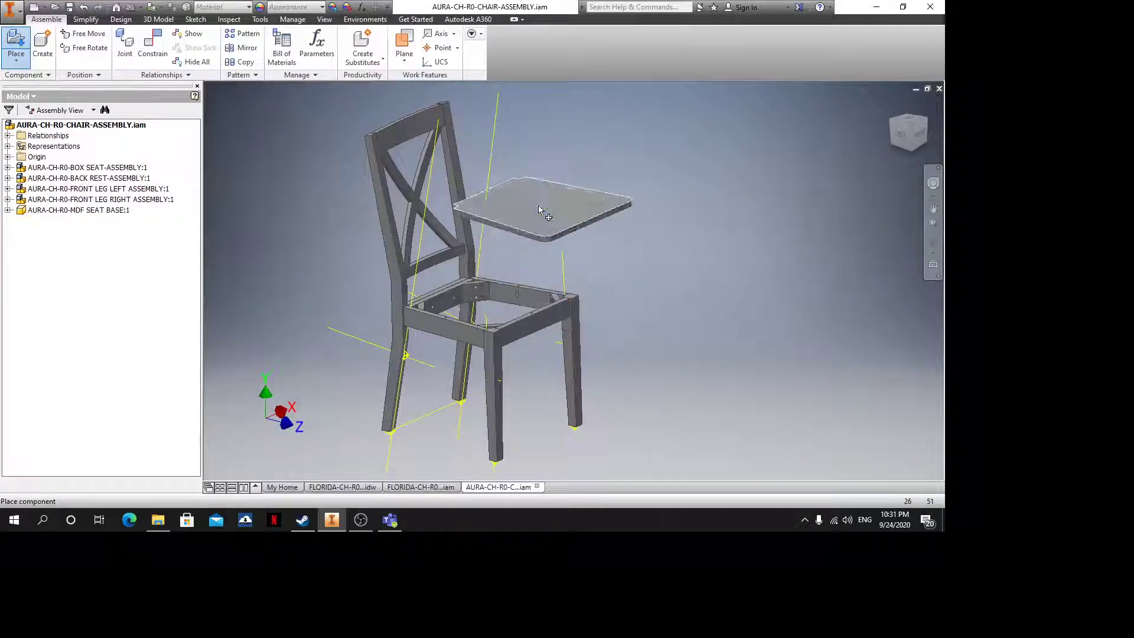
key(Escape)
Mate the MDF seat base's underside to the top face of the box seat's front rail at 0 mm offset
shift+middle_drag(586, 276, 587, 200)
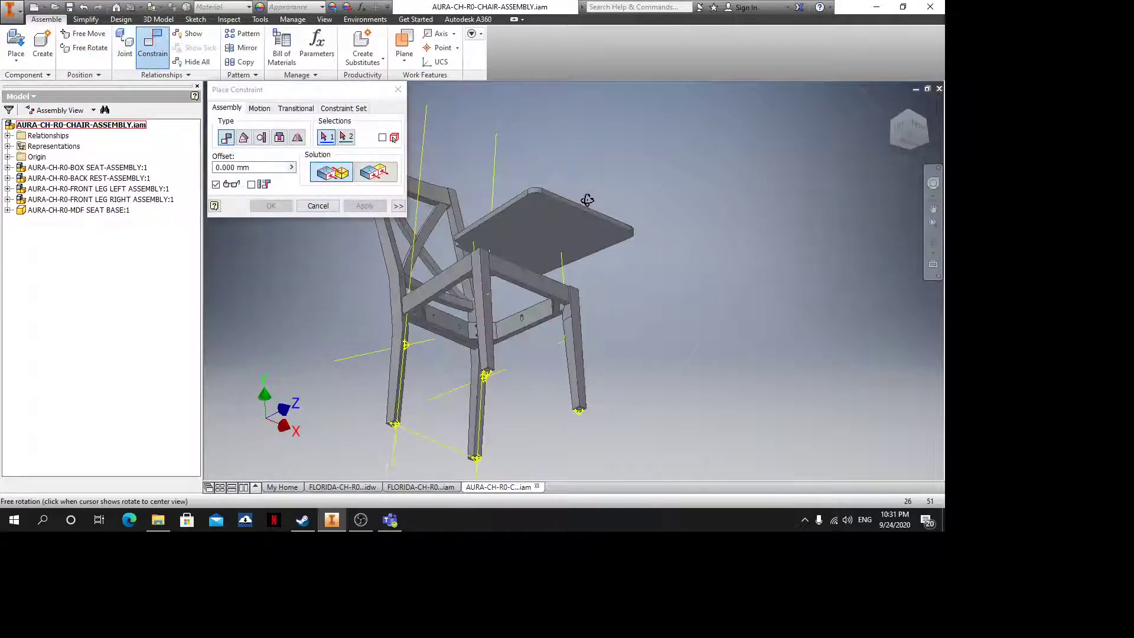
click(531, 243)
shift+middle_drag(532, 243, 555, 360)
scroll(535, 354, down, 5)
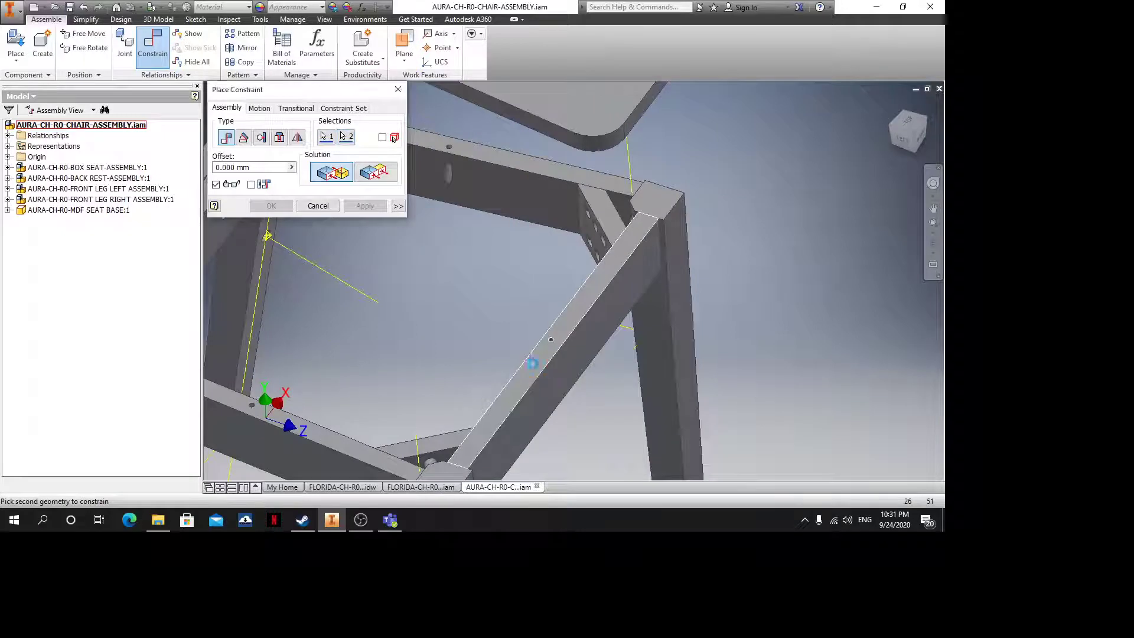
click(532, 363)
scroll(533, 334, down, 5)
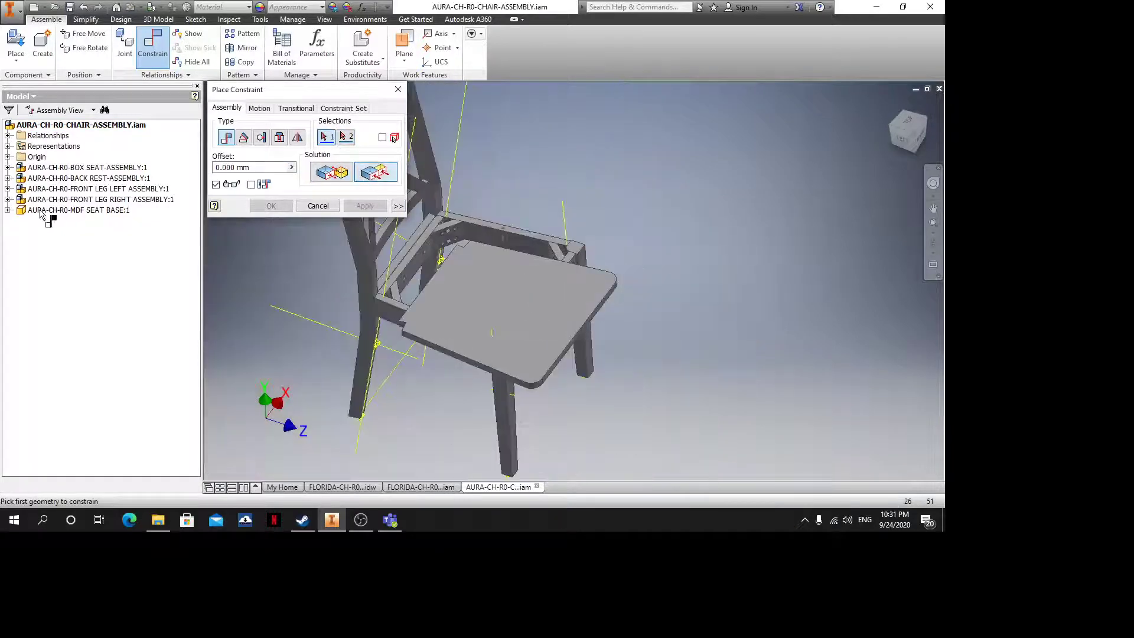
Constrain the MDF seat base's YZ plane flush with the main assembly's YZ plane at 0 mm offset
click(19, 221)
click(60, 231)
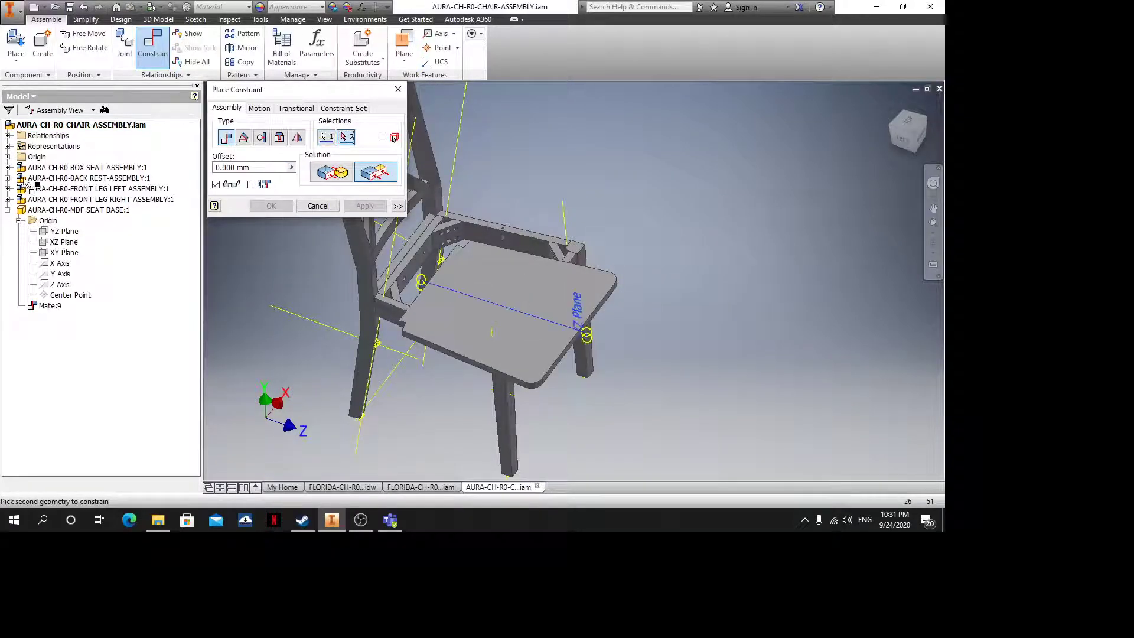
click(8, 157)
click(59, 167)
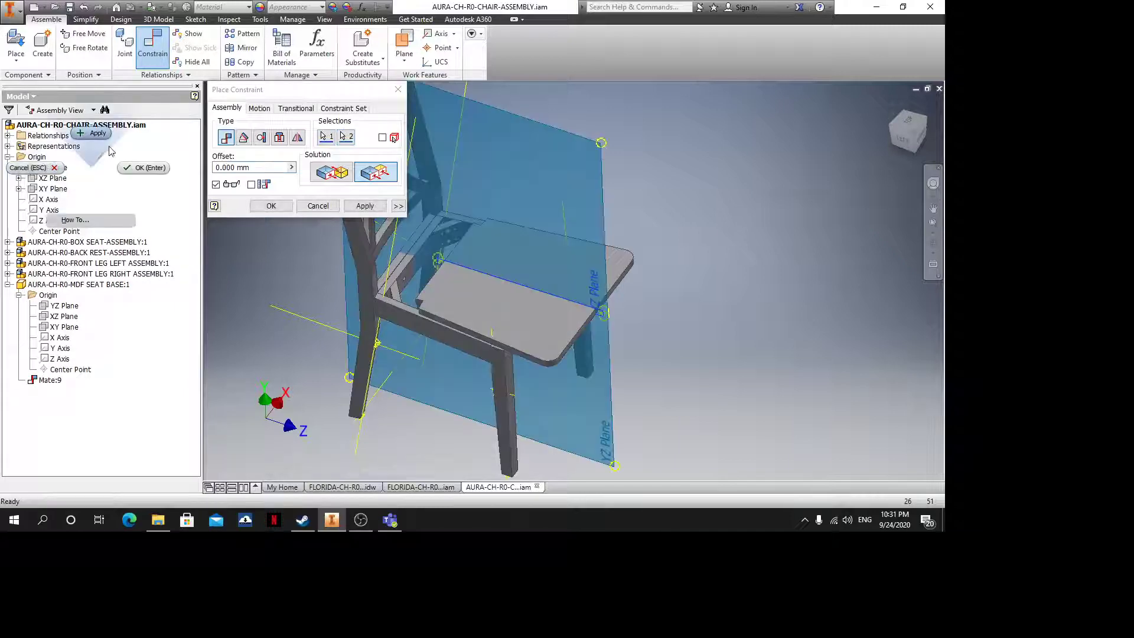
key(Return)
shift+middle_drag(506, 273, 560, 306)
scroll(519, 302, down, 5)
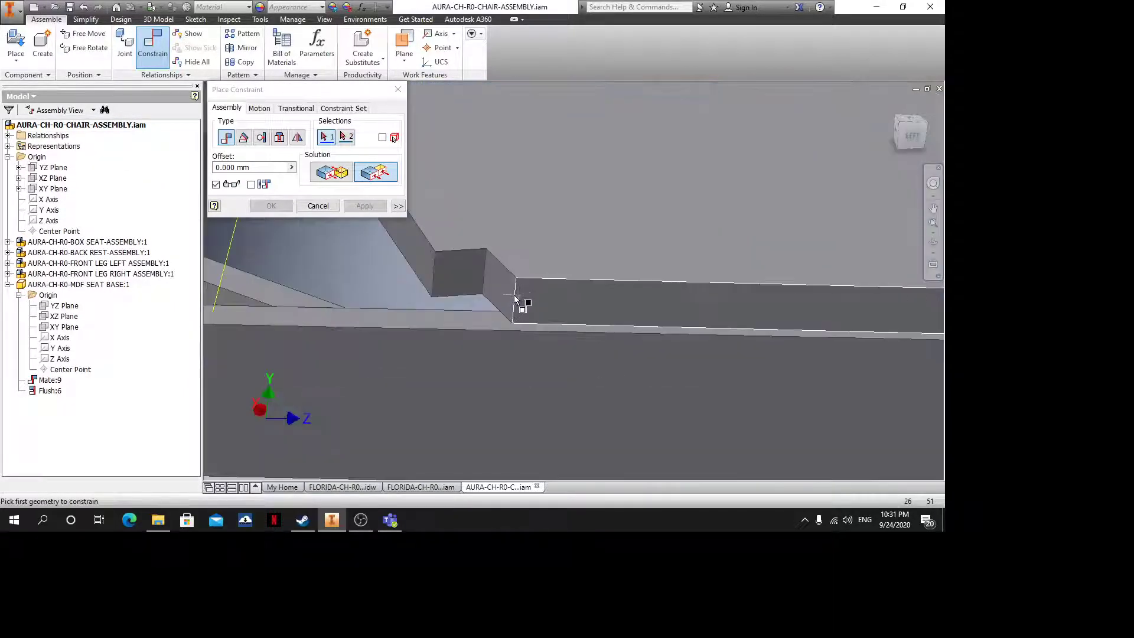
click(514, 297)
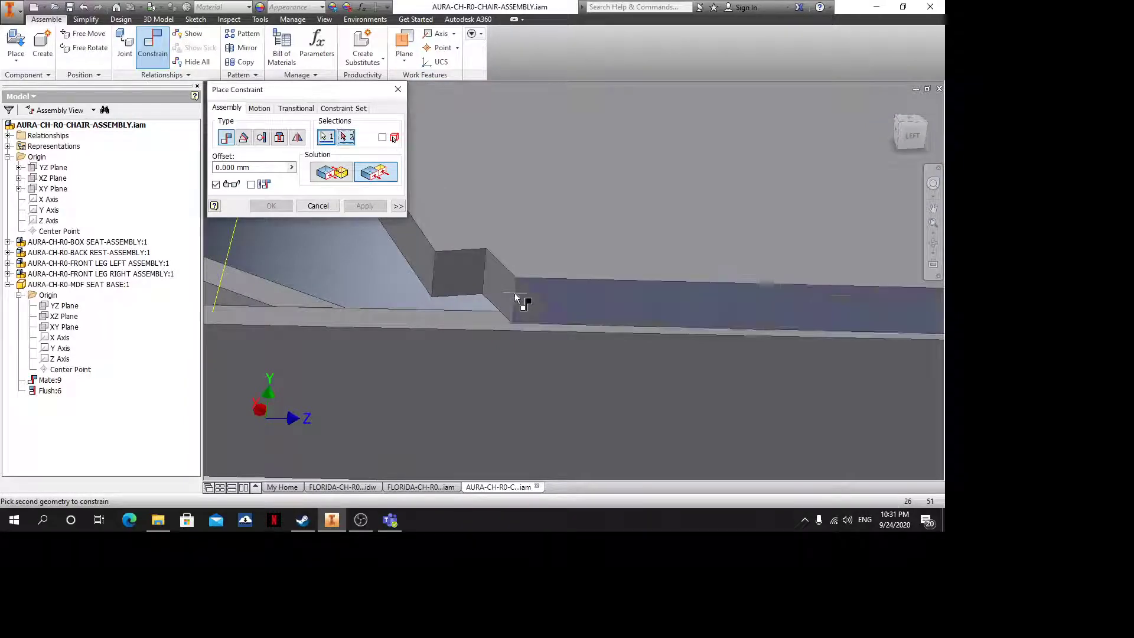
scroll(562, 314, up, 5)
scroll(561, 314, down, 4)
key(Escape)
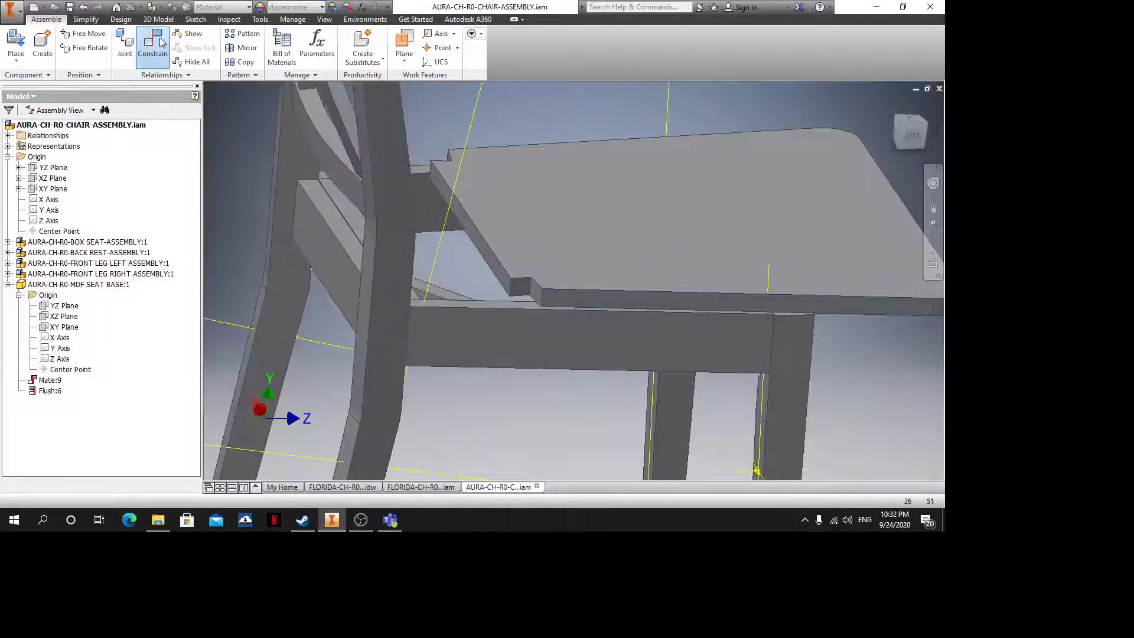
Mate the MDF seat base's rear corner notch face to the front face of the adjacent back leg at 0 mm offset
click(152, 50)
scroll(538, 269, down, 5)
scroll(566, 319, up, 5)
shift+middle_drag(566, 330, 434, 416)
scroll(408, 325, down, 4)
click(402, 309)
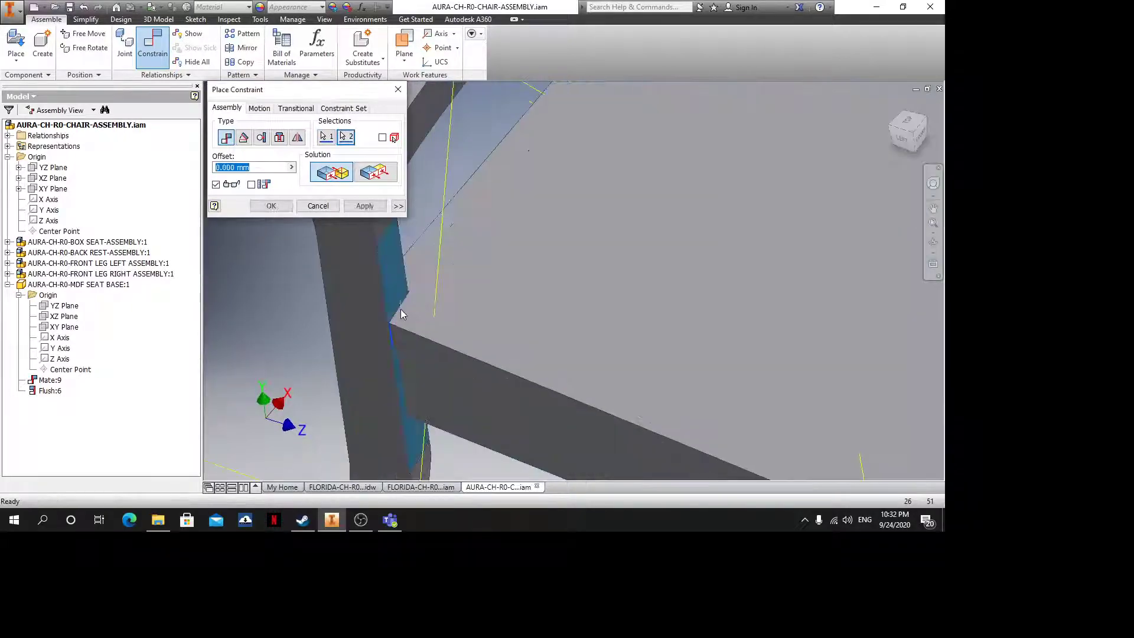